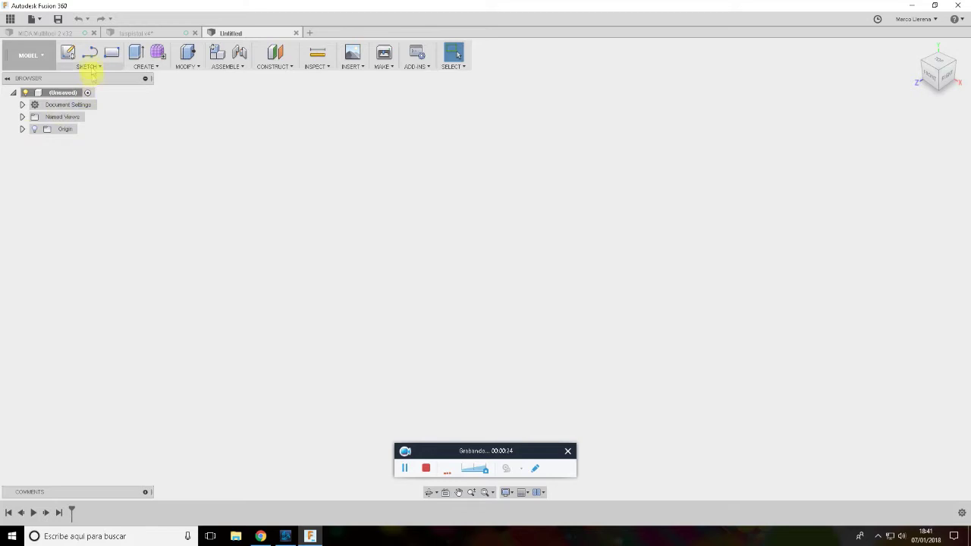
Insert an attached canvas on the YZ plane using images.jpg from the Lasgun folder
left_click(354, 67)
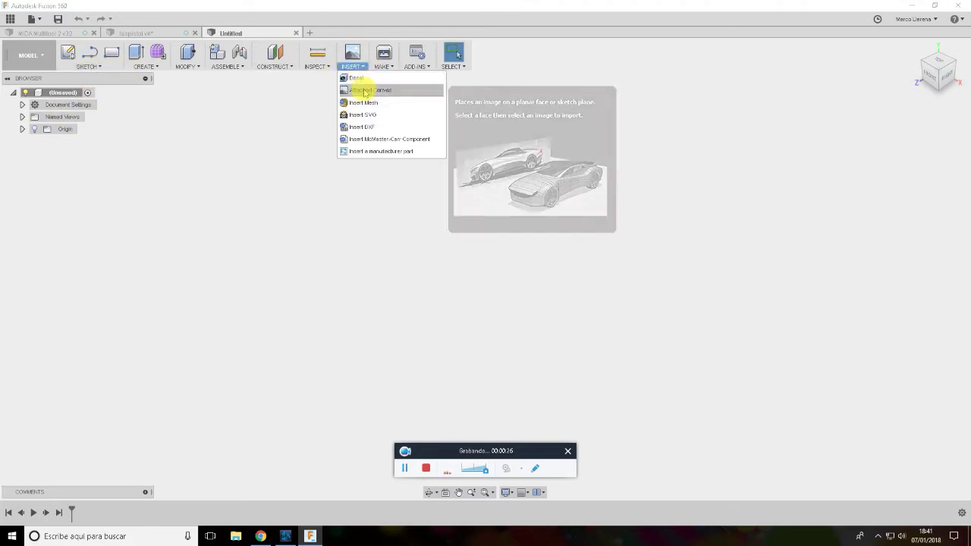
left_click(364, 91)
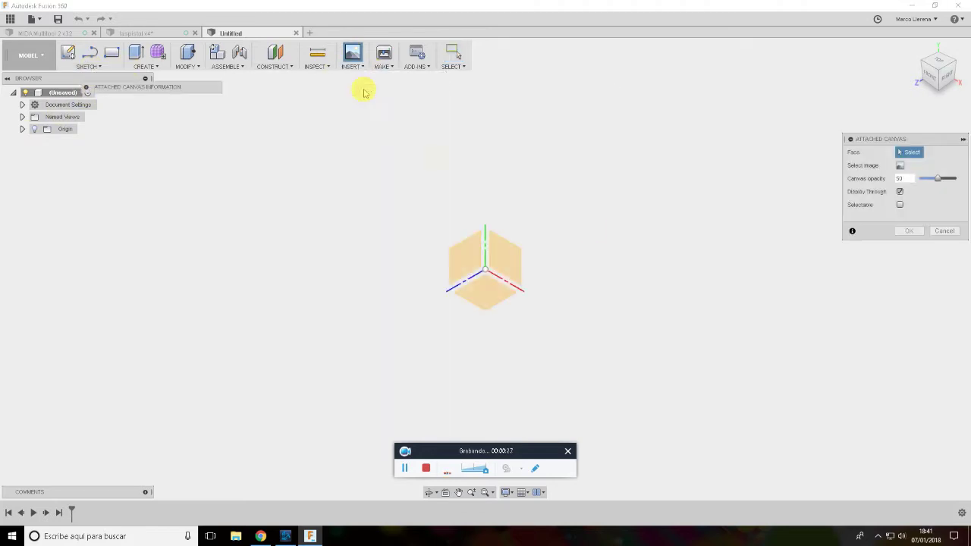
left_click(465, 262)
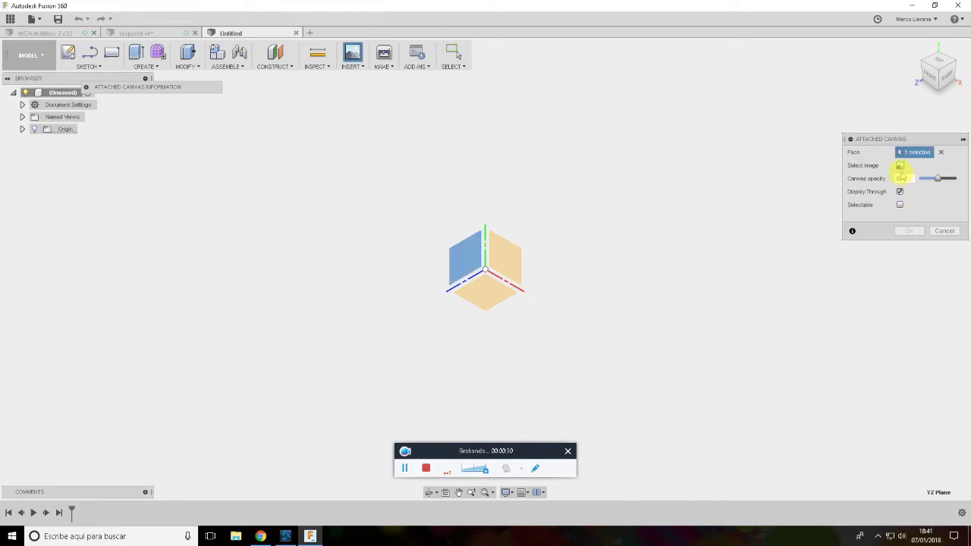
left_click(900, 166)
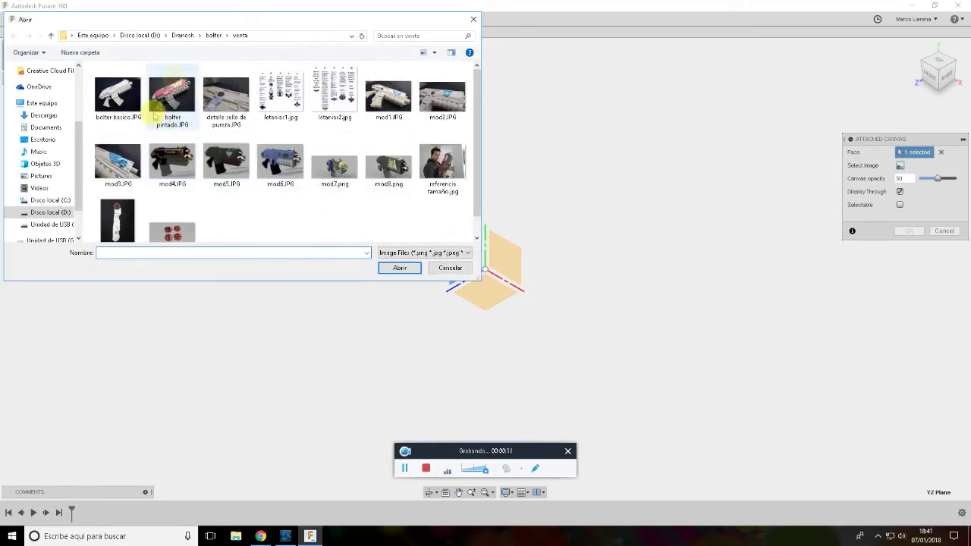
left_click(186, 35)
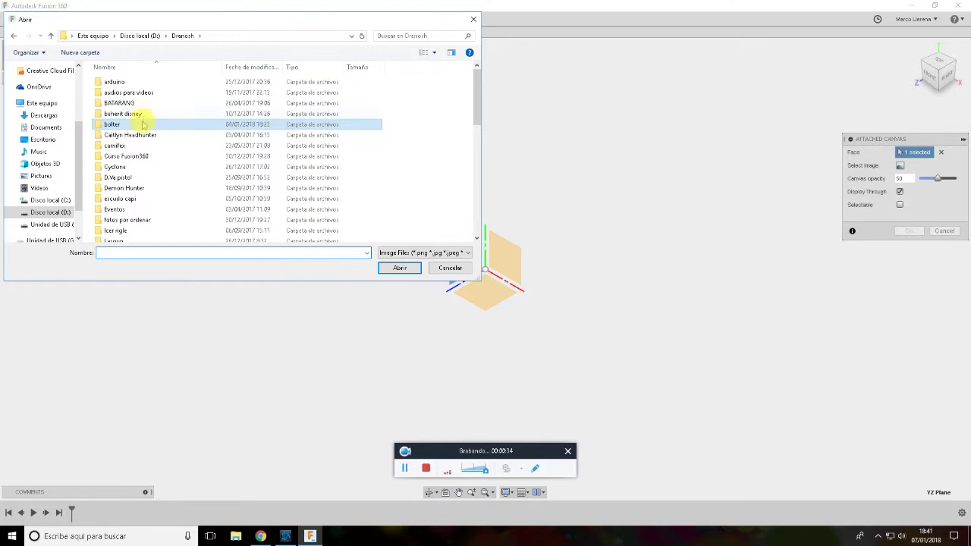
left_click(137, 211)
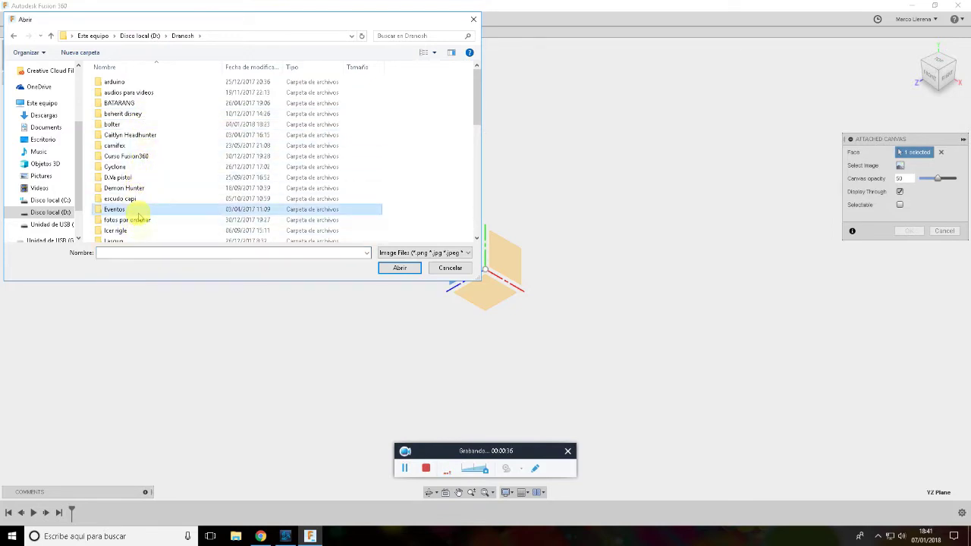
left_click(125, 240)
scroll(128, 227, "down", 1)
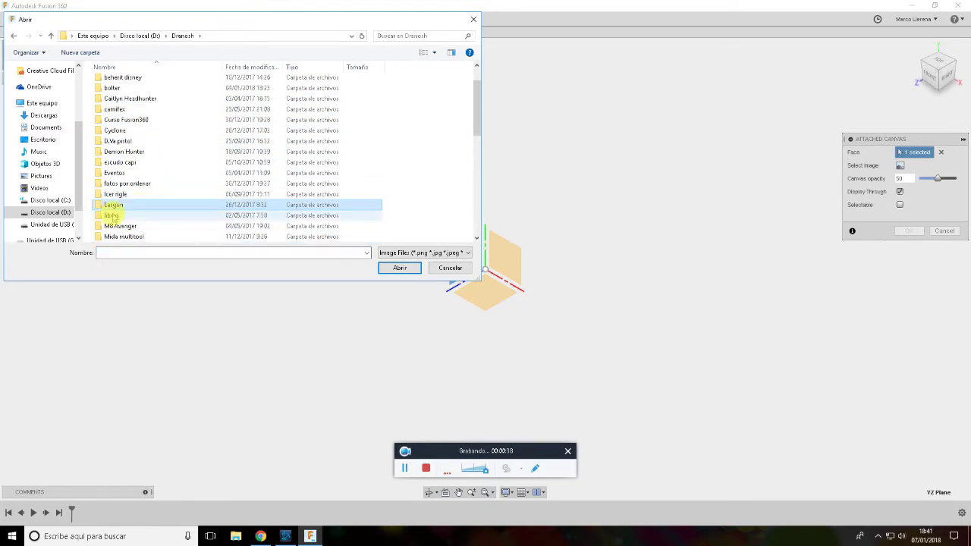
double_click(116, 206)
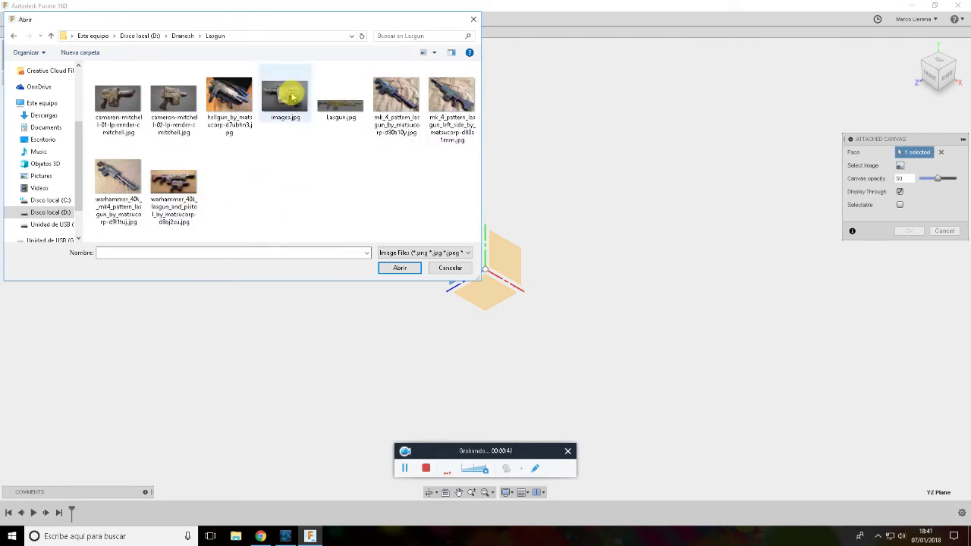
double_click(292, 96)
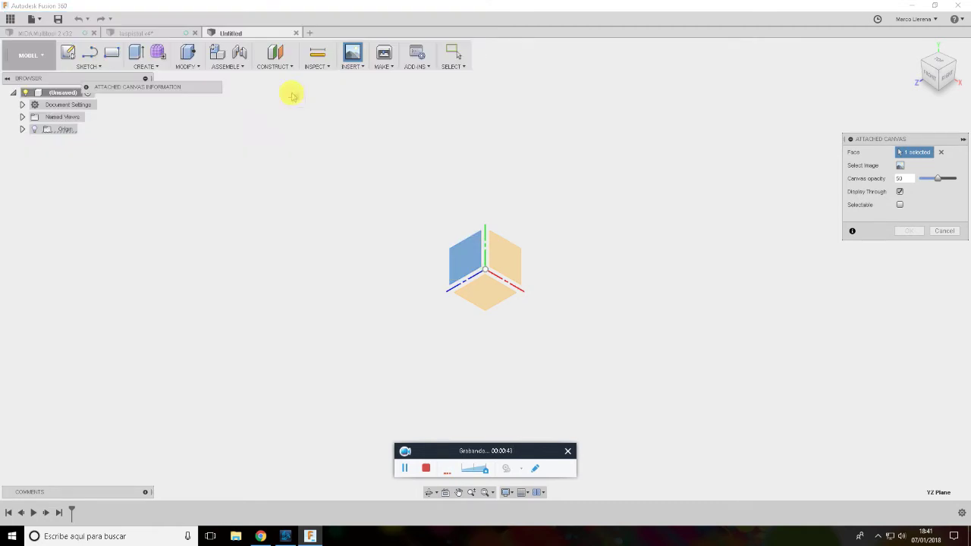
In the Right view, scale the canvas photo up to 5.557 and confirm placement
left_click(952, 80)
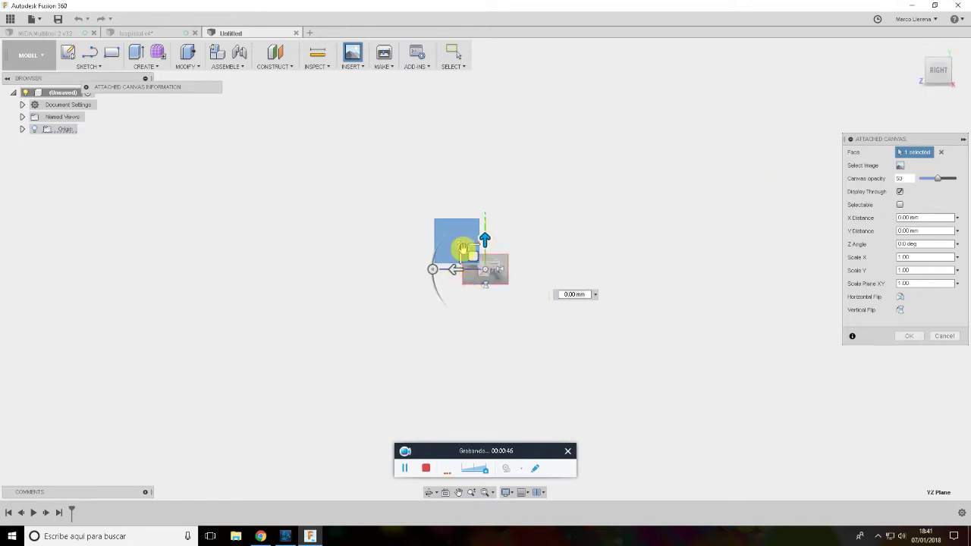
left_click_drag(463, 248, 194, 124)
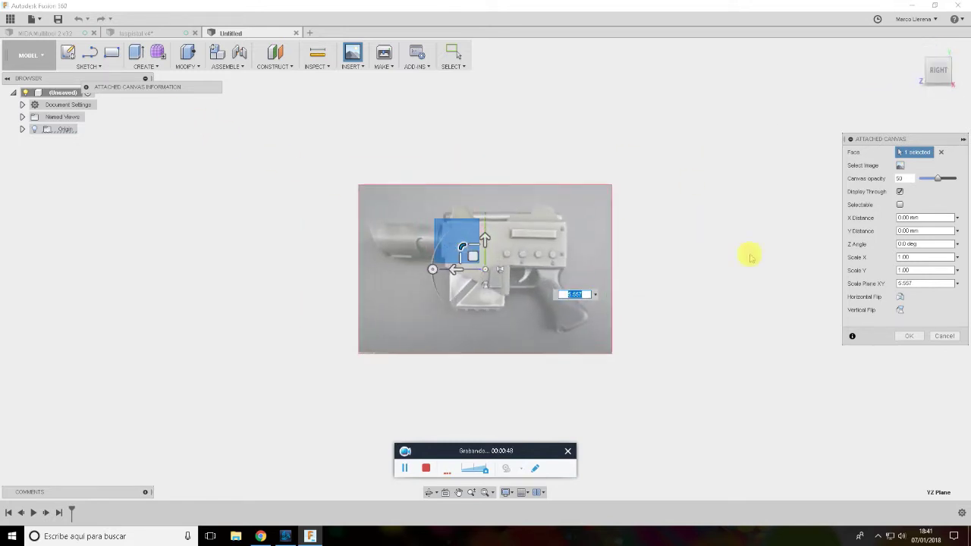
left_click(907, 336)
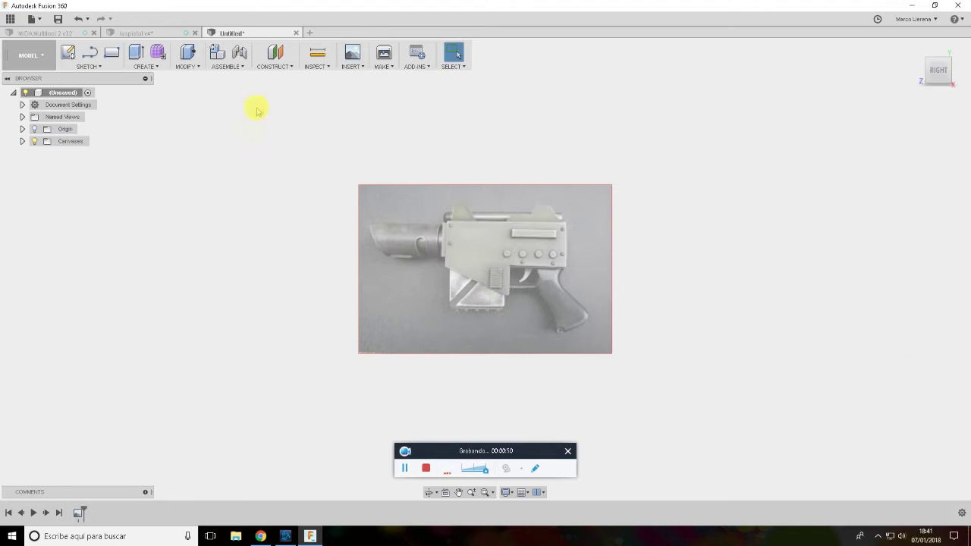
Calibrate the images canvas with two points spanning the trigger area
left_click(23, 142)
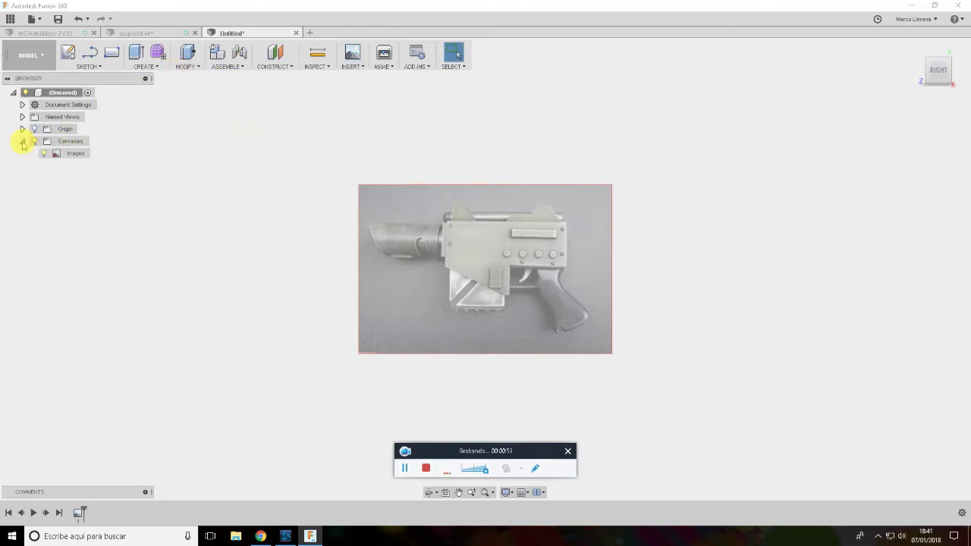
left_click(73, 154)
right_click(74, 156)
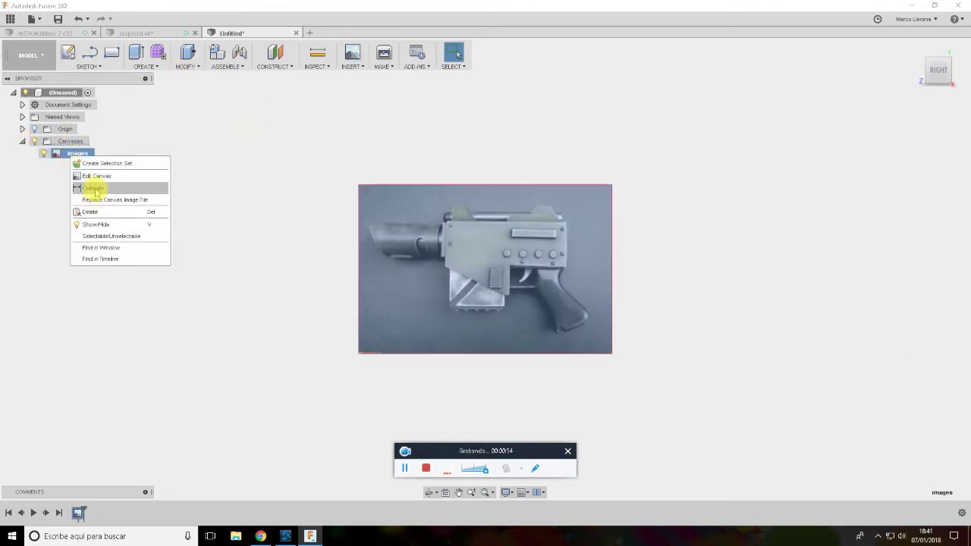
left_click(93, 188)
scroll(629, 269, "up", 3)
scroll(622, 267, "up", 2)
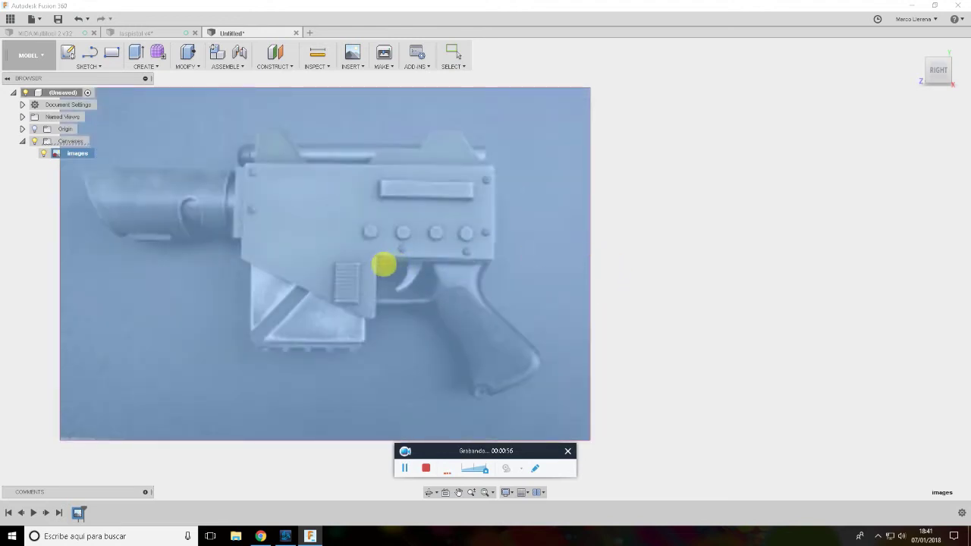
left_click(377, 263)
left_click(485, 263)
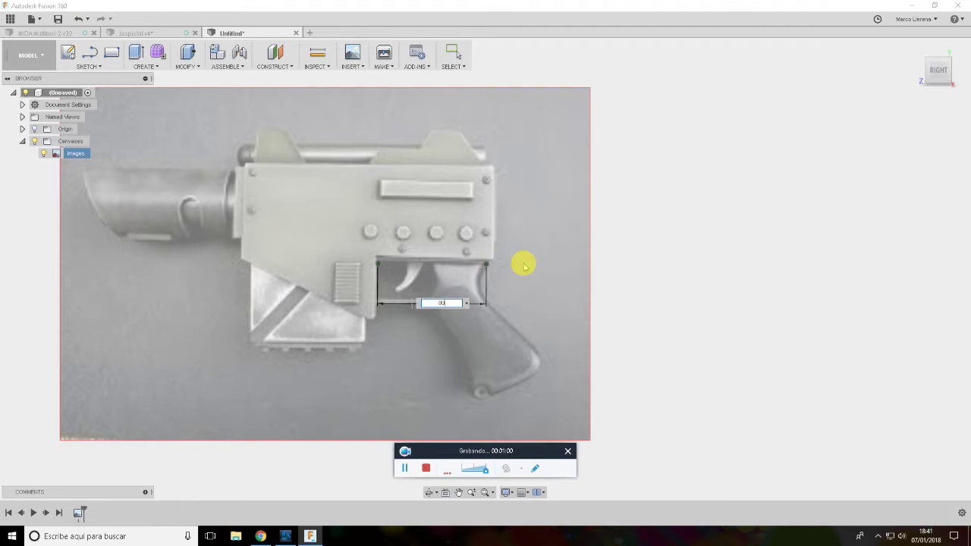
key("Return")
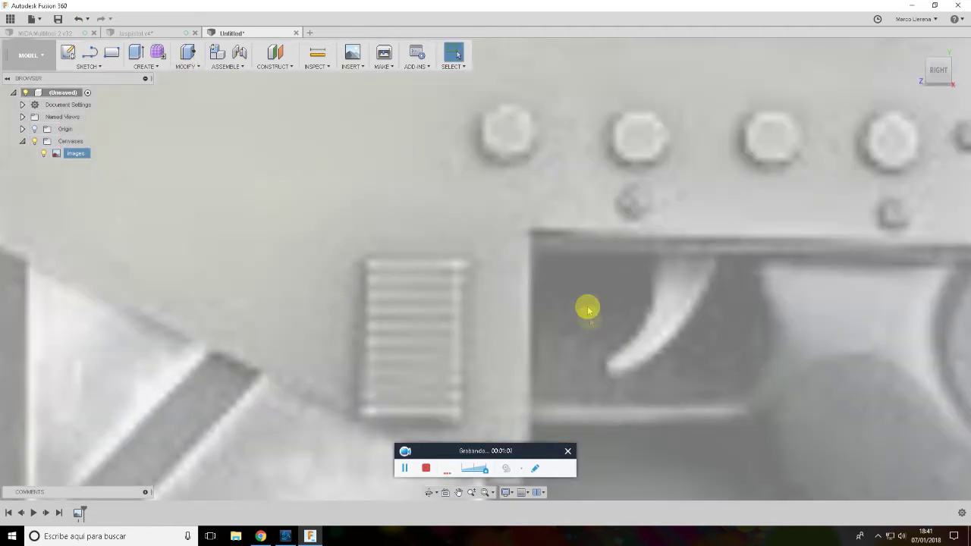
scroll(585, 307, "down", 5)
scroll(584, 311, "down", 5)
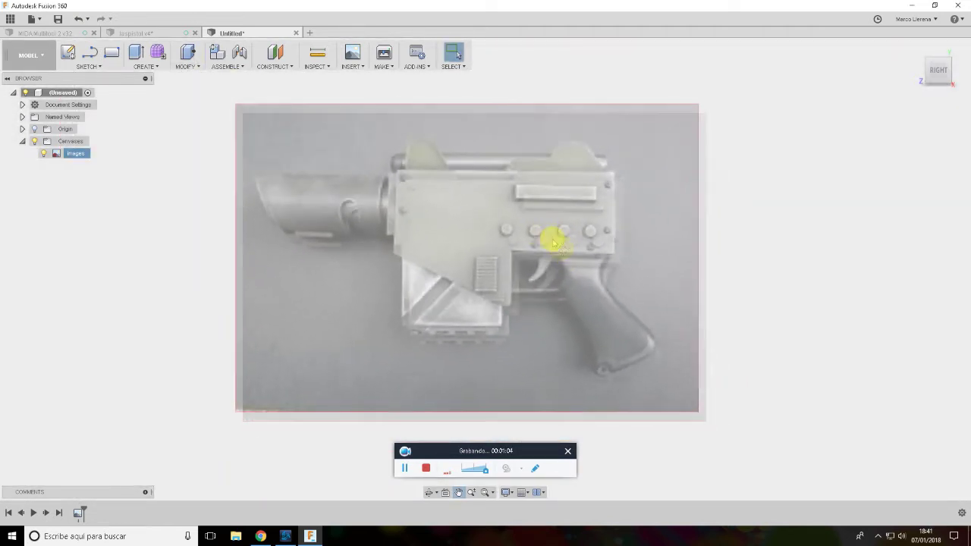
Start a new sketch on the YZ plane beneath the photo
left_click(95, 72)
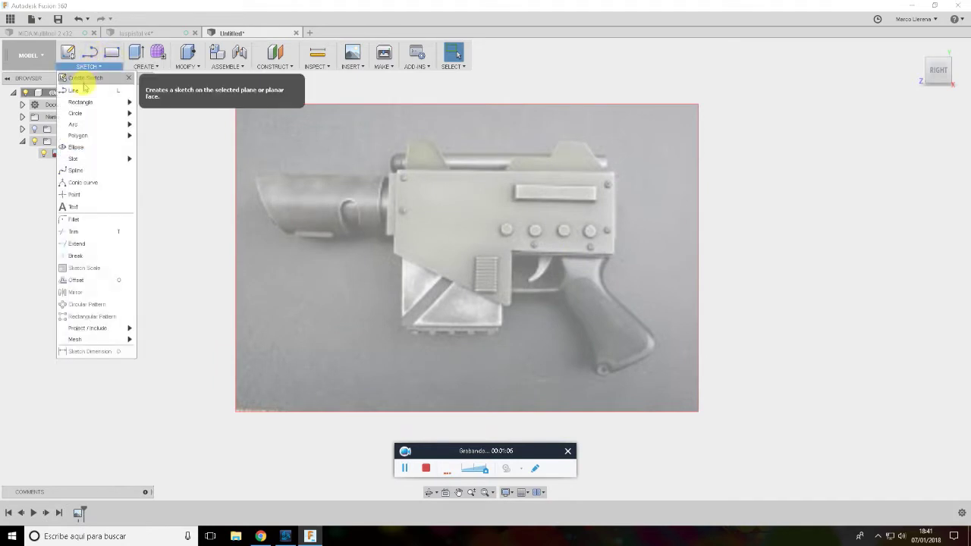
left_click(87, 80)
left_click(447, 229)
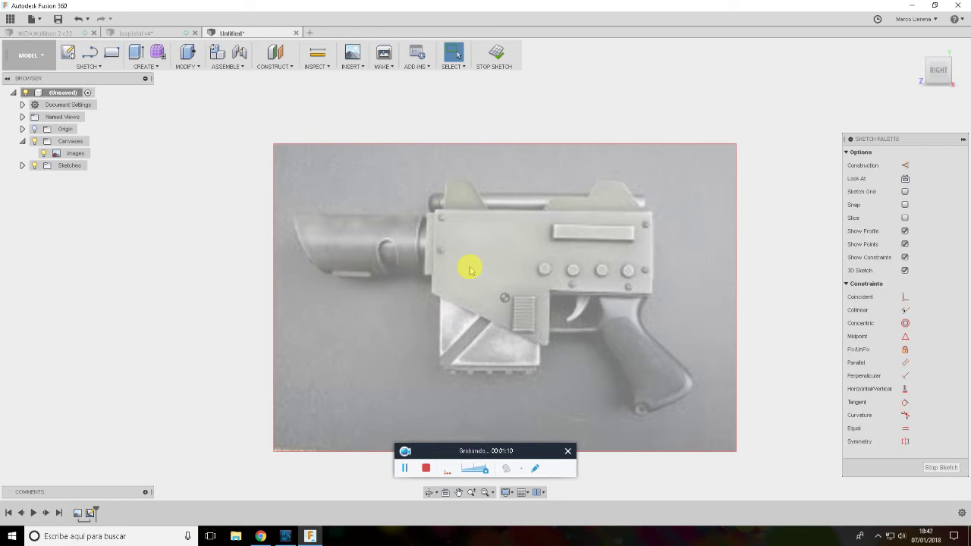
Draw a closed line outline tracing the receiver body over the photo
key("l")
left_click(434, 211)
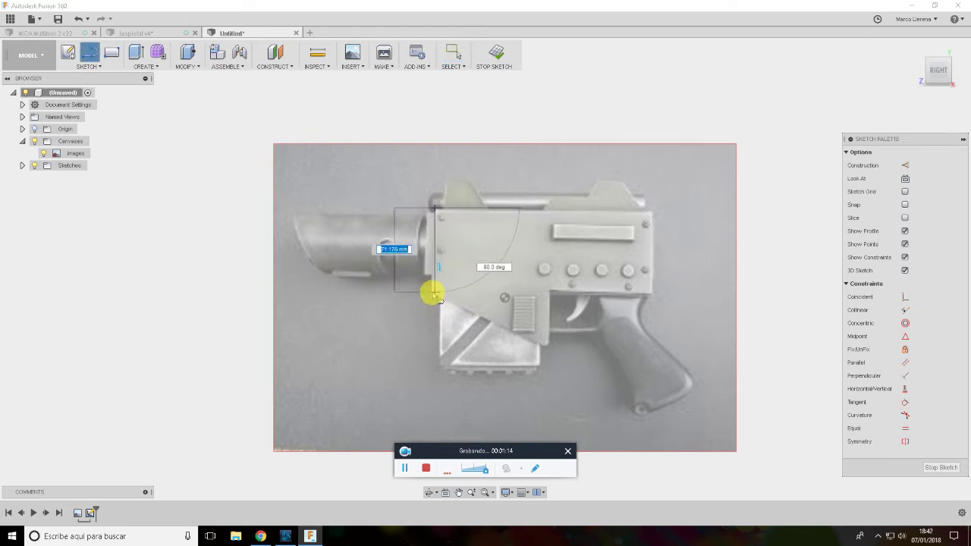
left_click(434, 295)
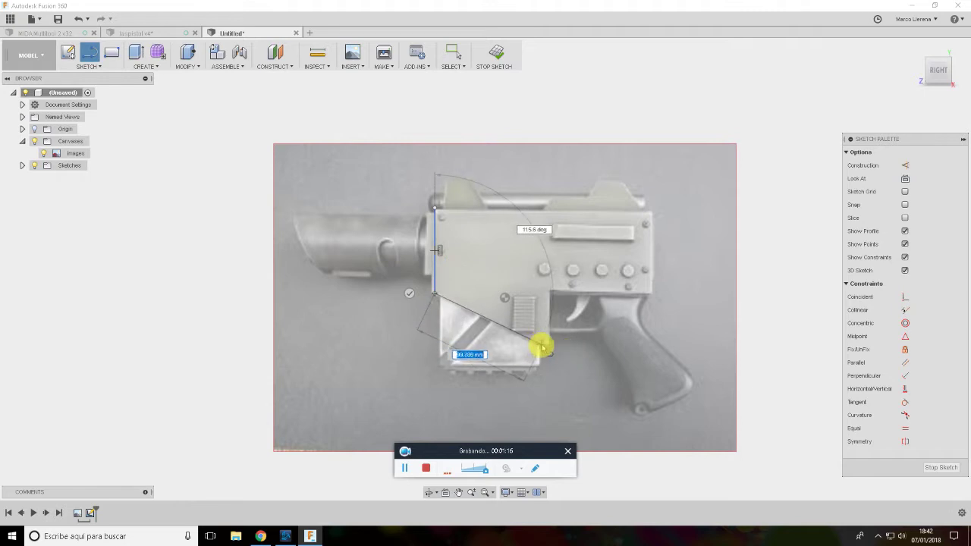
left_click(544, 346)
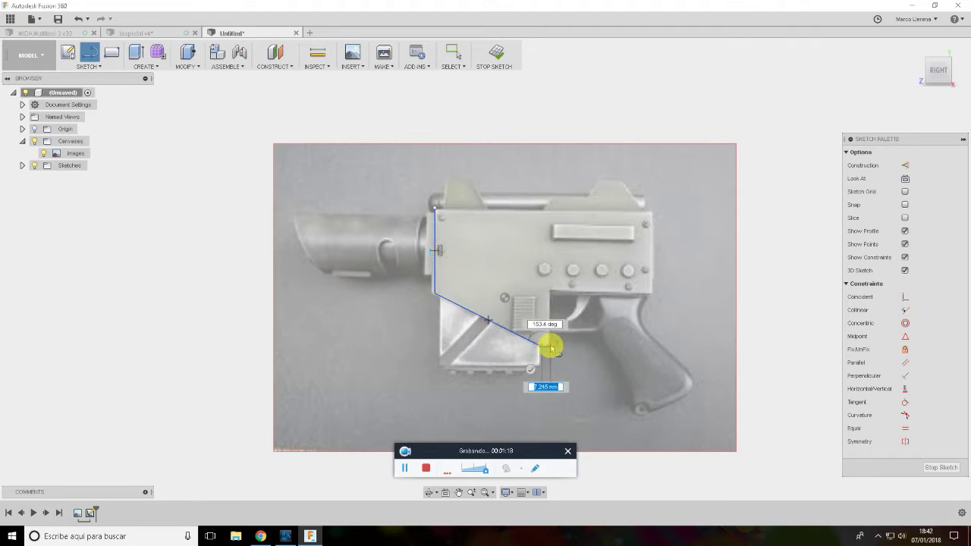
left_click(549, 292)
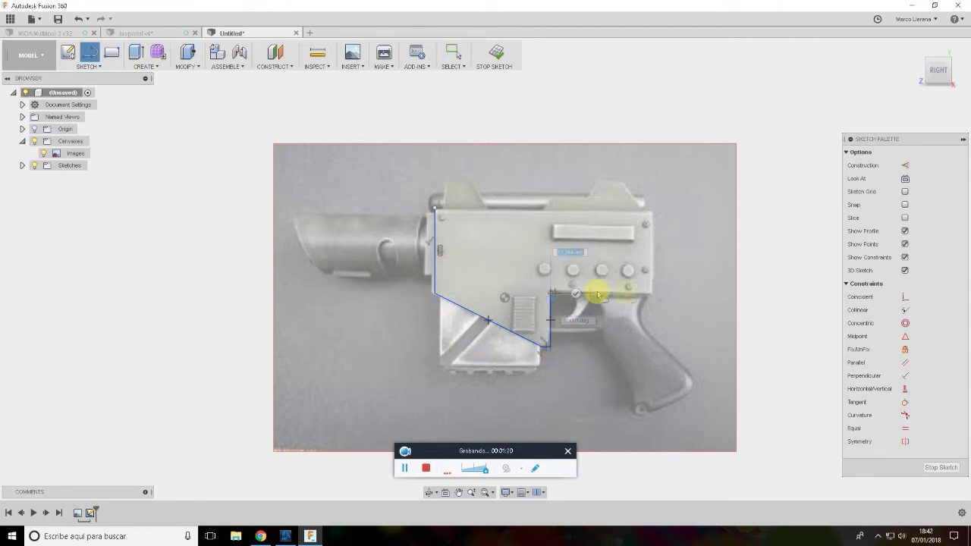
left_click(650, 292)
left_click(650, 212)
left_click(436, 208)
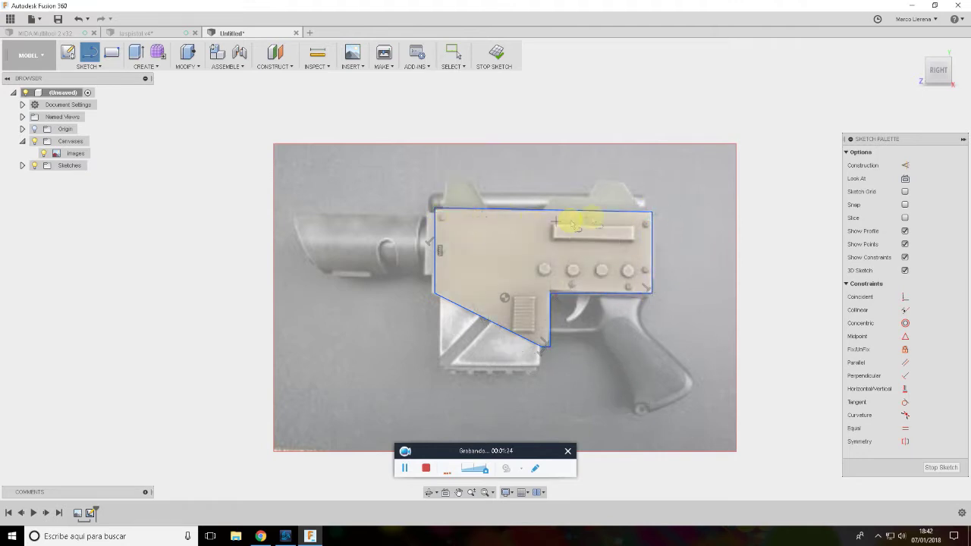
key("Escape")
Constrain the outline's left and top edges to be perpendicular
left_click(434, 225)
left_click(437, 211, "ctrl")
left_click(906, 377)
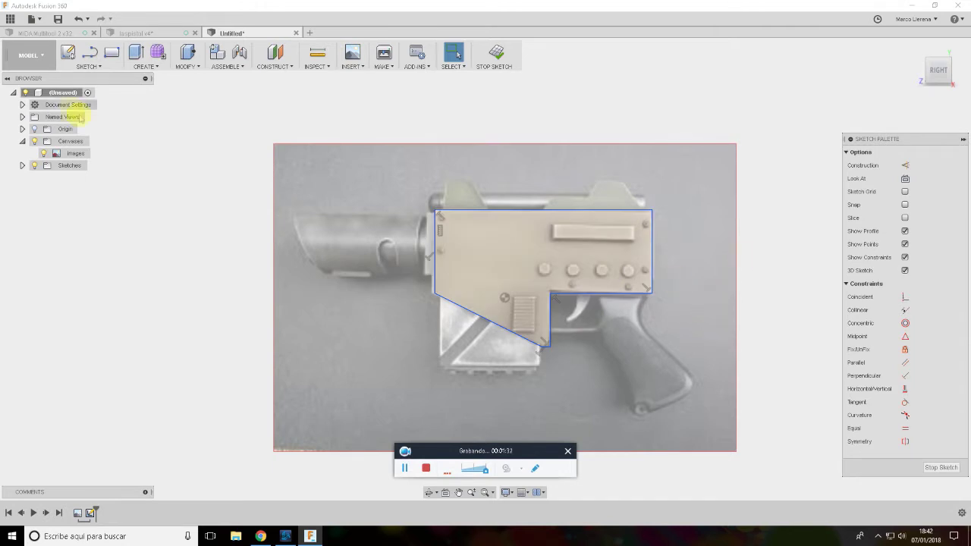
Trace the grip's back edge with a spline from the receiver corner to the base
left_click(85, 65)
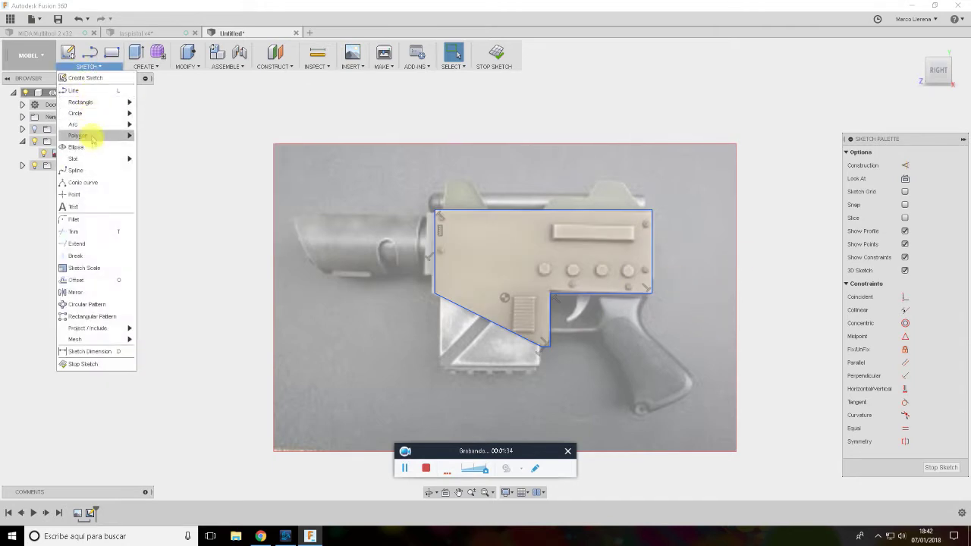
left_click(91, 171)
scroll(652, 311, "up", 3)
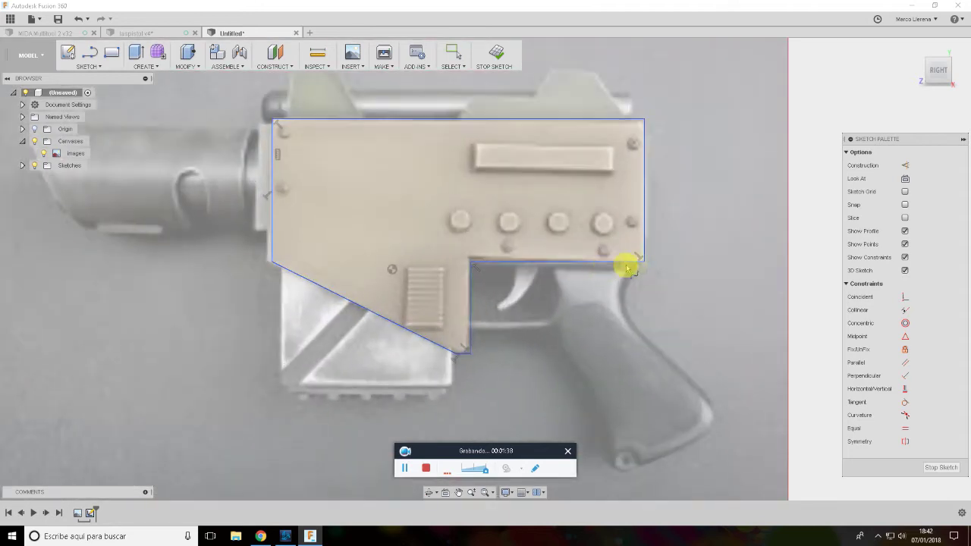
left_click(638, 262)
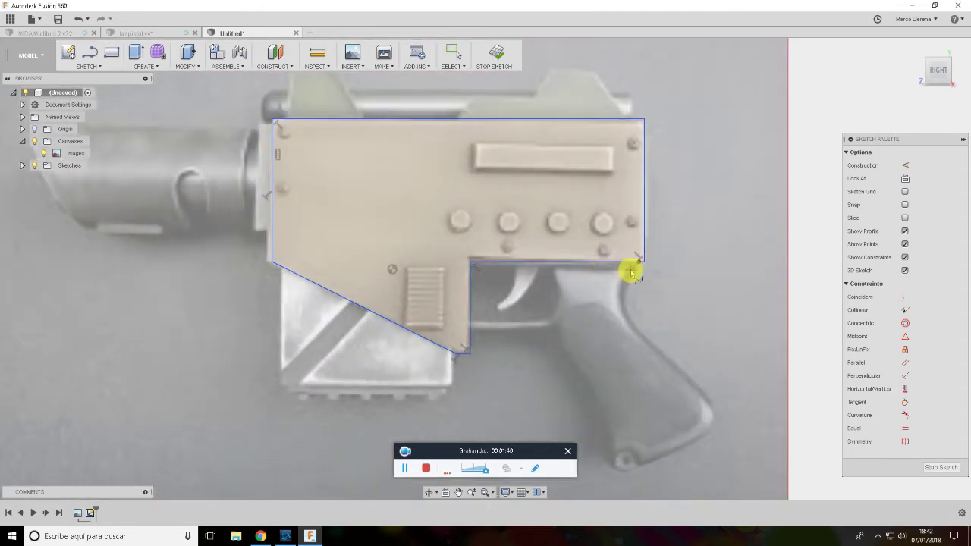
left_click(625, 286)
left_click(631, 318)
left_click(680, 371)
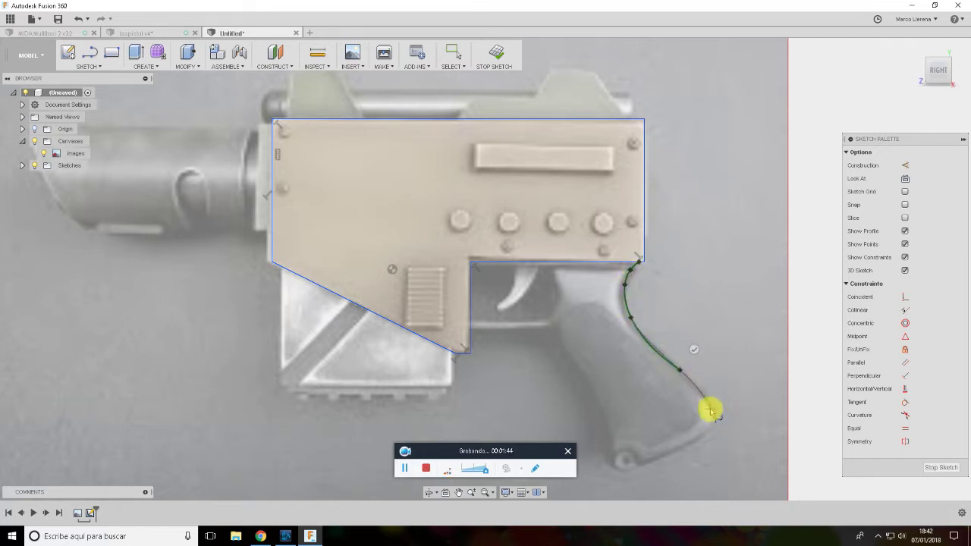
left_click(711, 405)
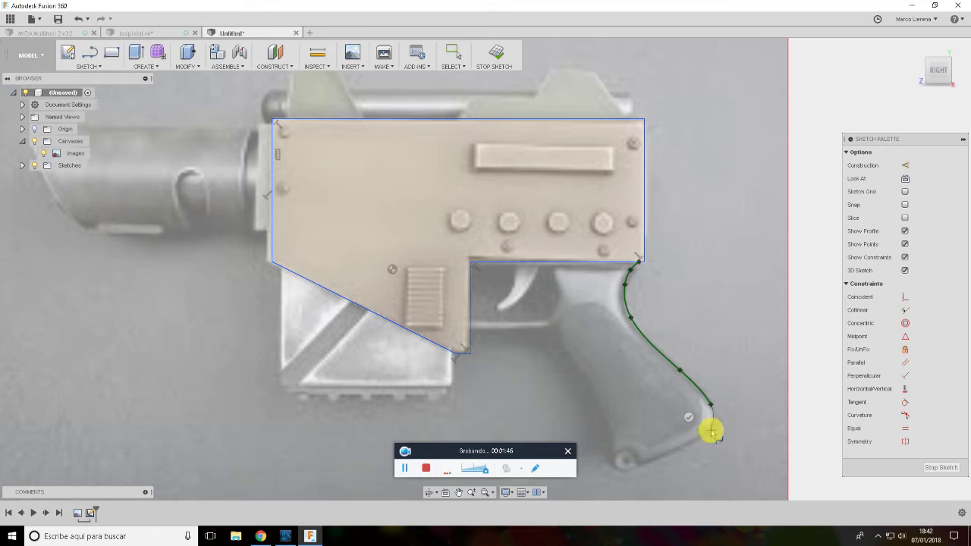
double_click(707, 433)
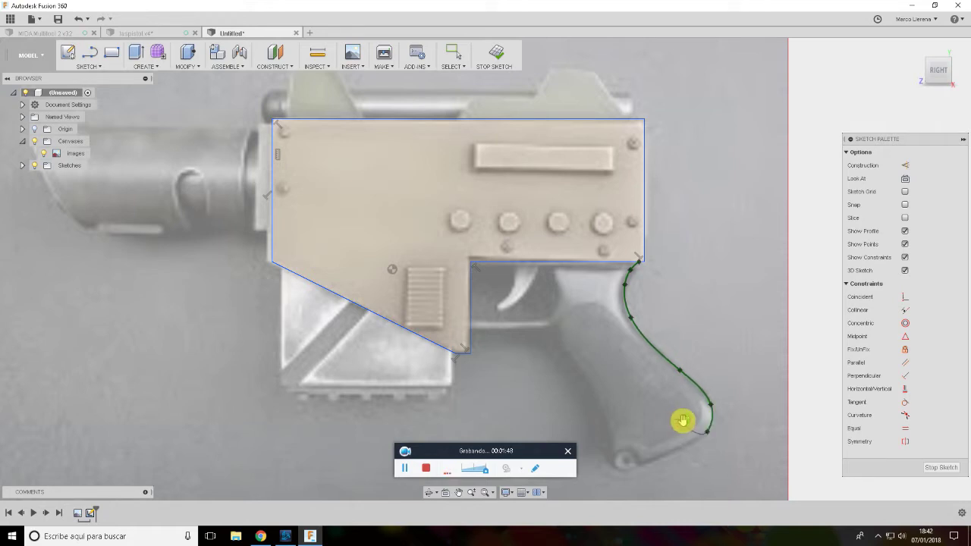
Add a short straight line along the bottom of the grip
middle_click_drag(776, 335, 769, 278)
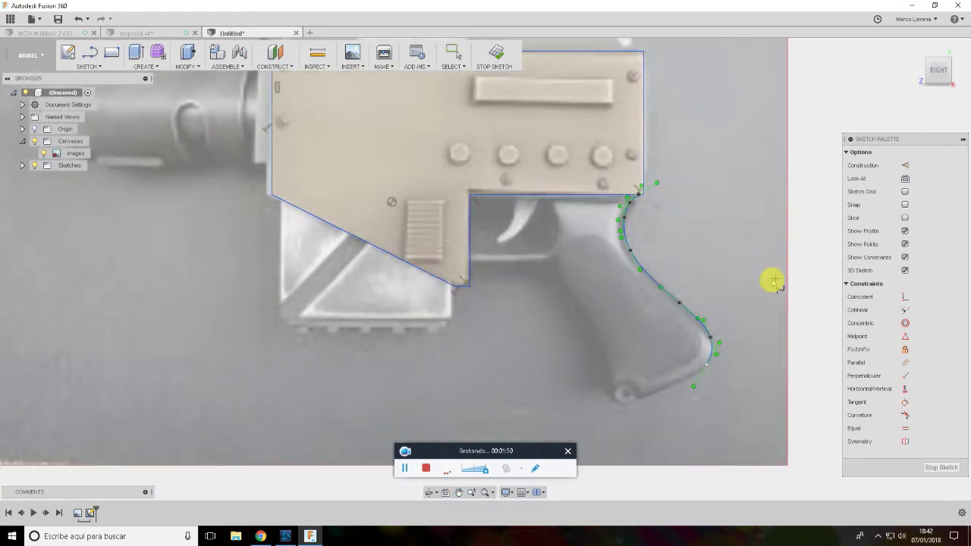
key("l")
left_click(706, 365)
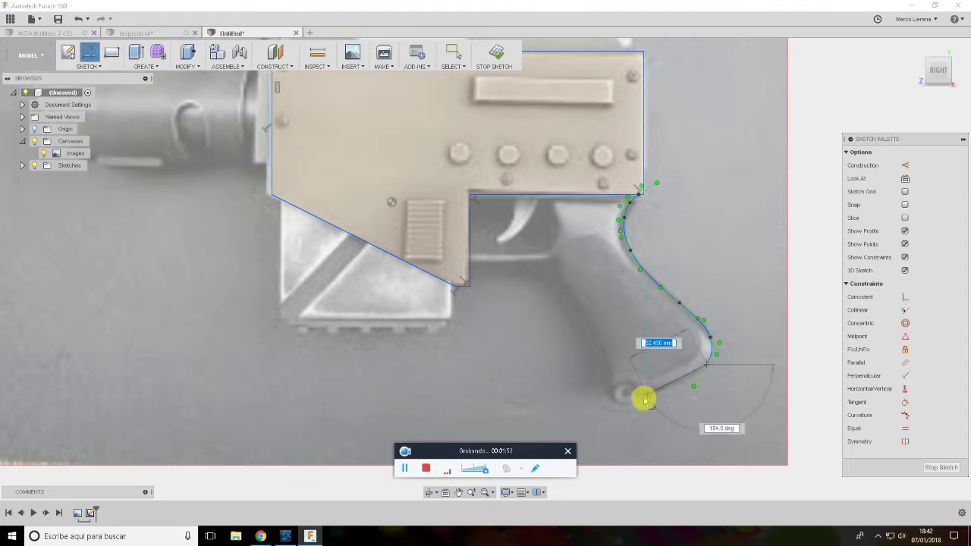
left_click(639, 398)
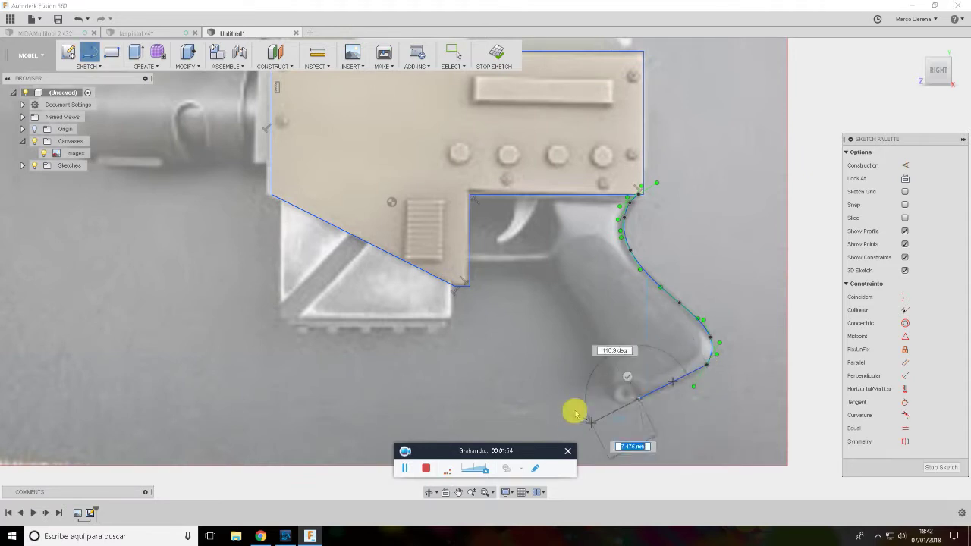
key("Escape")
Draw a spline from the grip's front heel up under the trigger guard to the receiver step
left_click(89, 66)
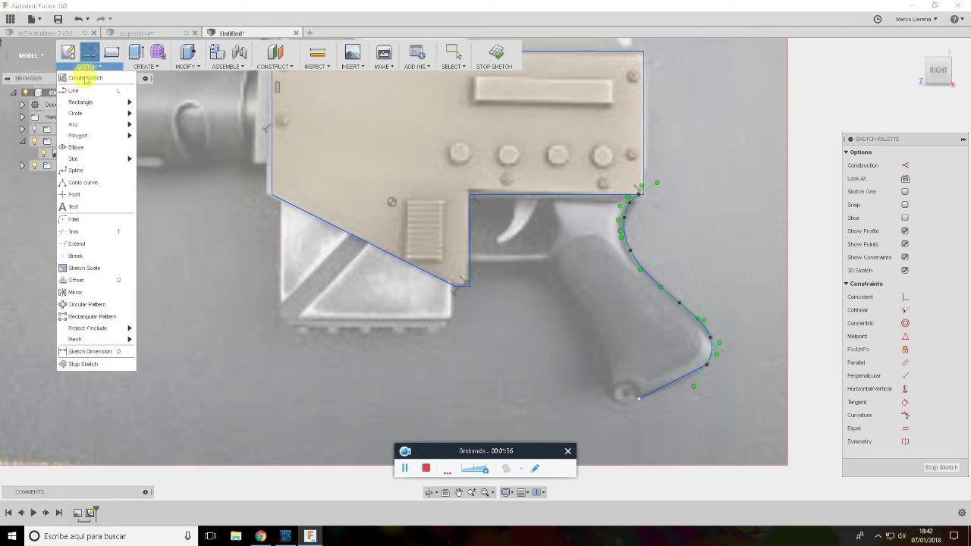
left_click(97, 195)
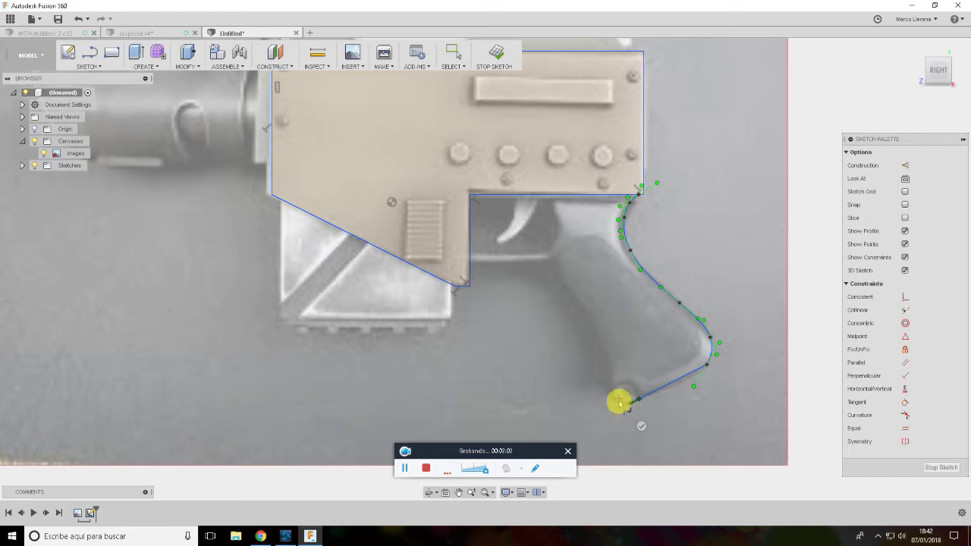
scroll(619, 402, "up", 3)
left_click(619, 403)
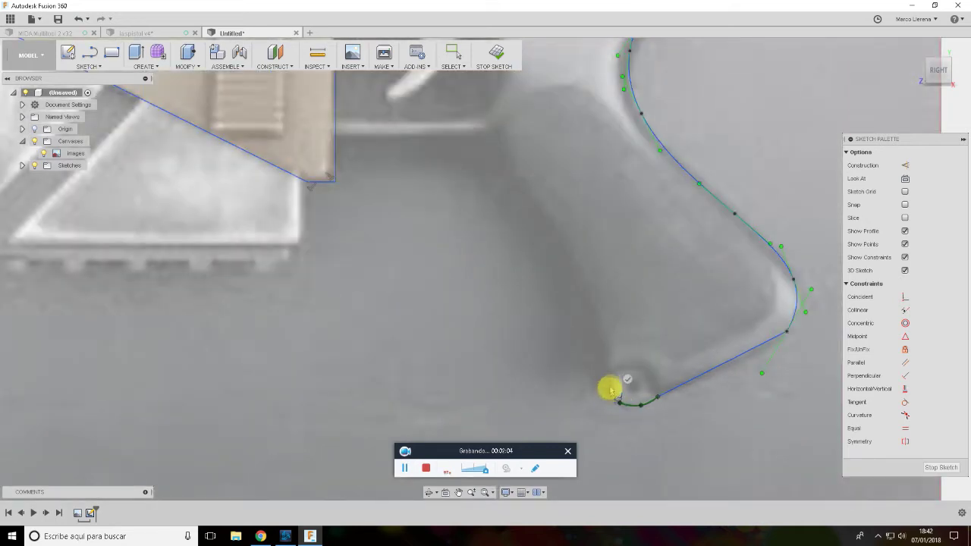
left_click(610, 349)
left_click(585, 285)
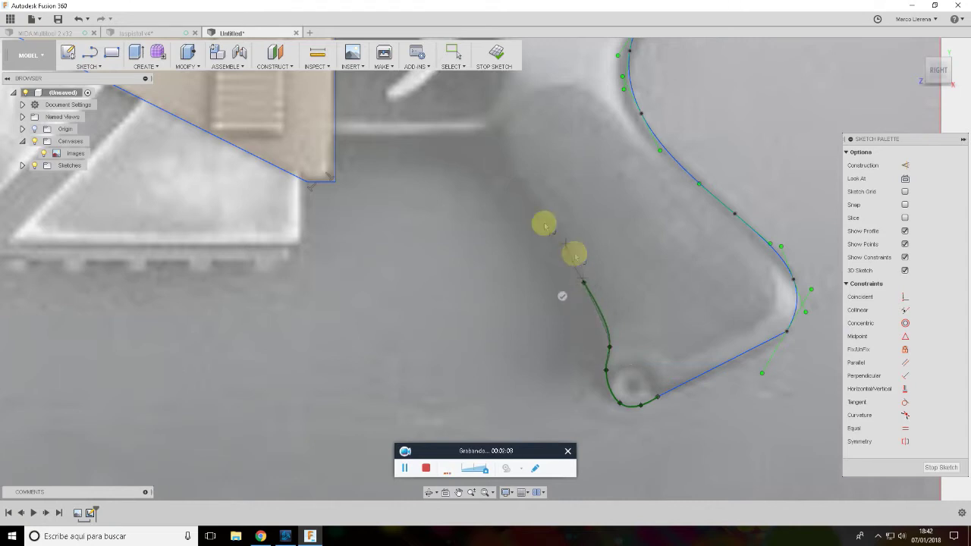
left_click(521, 183)
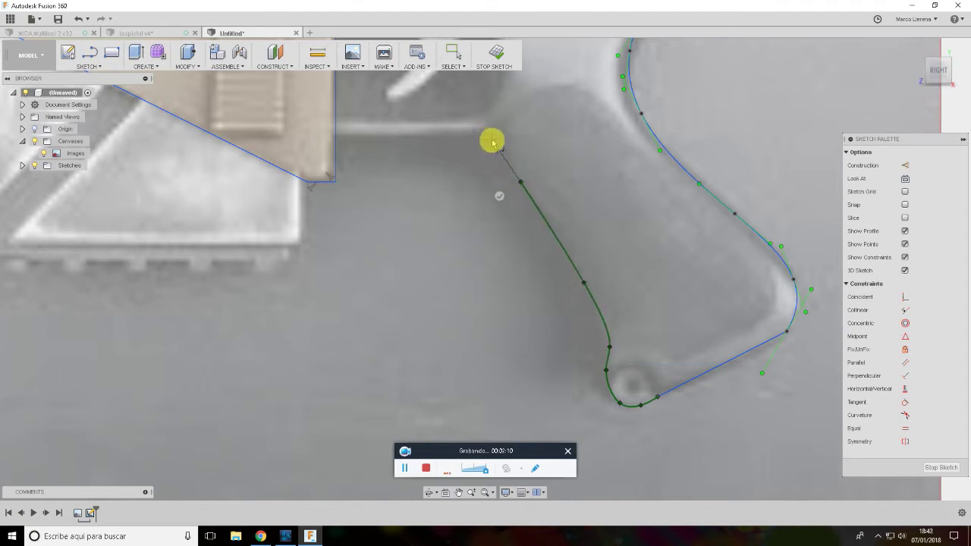
left_click(503, 155)
left_click(474, 139)
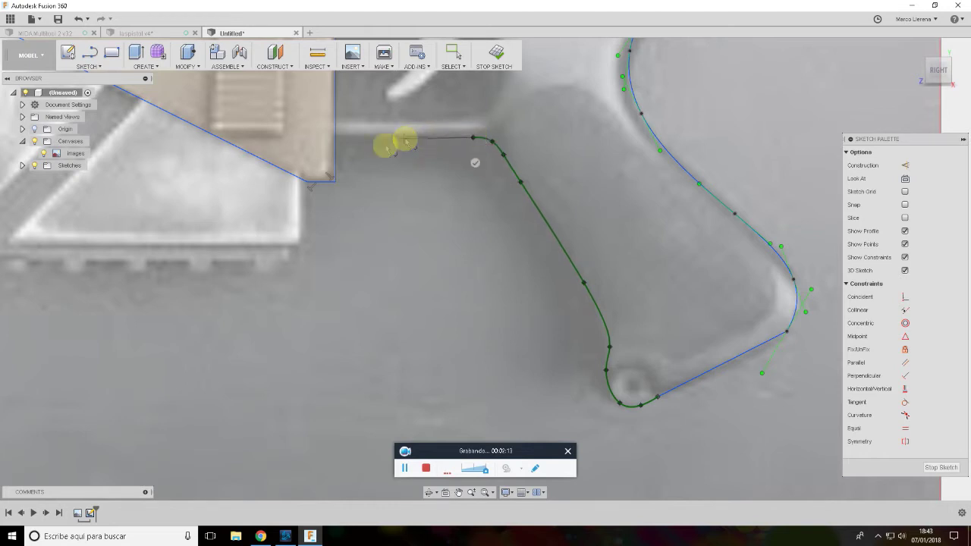
double_click(338, 141)
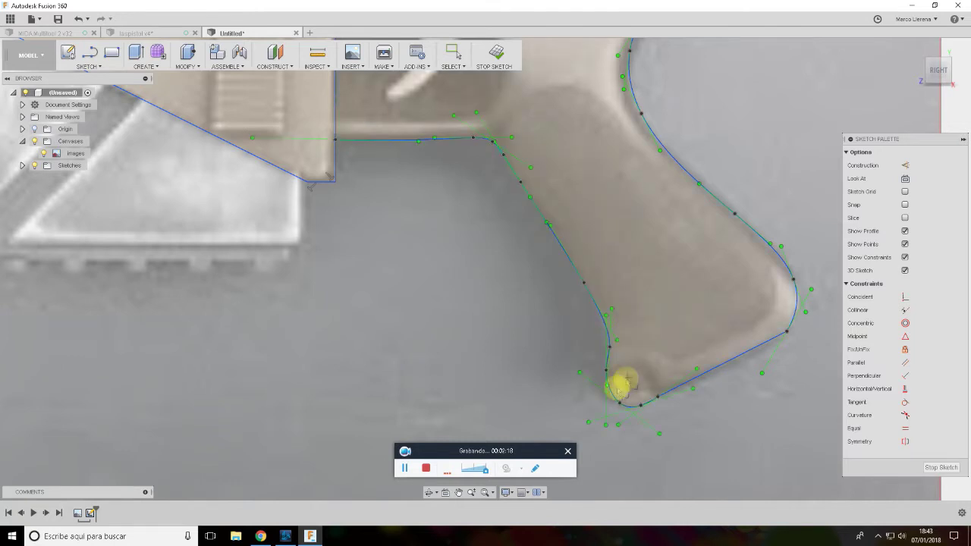
scroll(620, 386, "up", 3)
key("Escape")
Drag the spline's fit points to refine the curve at the heel and trigger guard
left_click(598, 354)
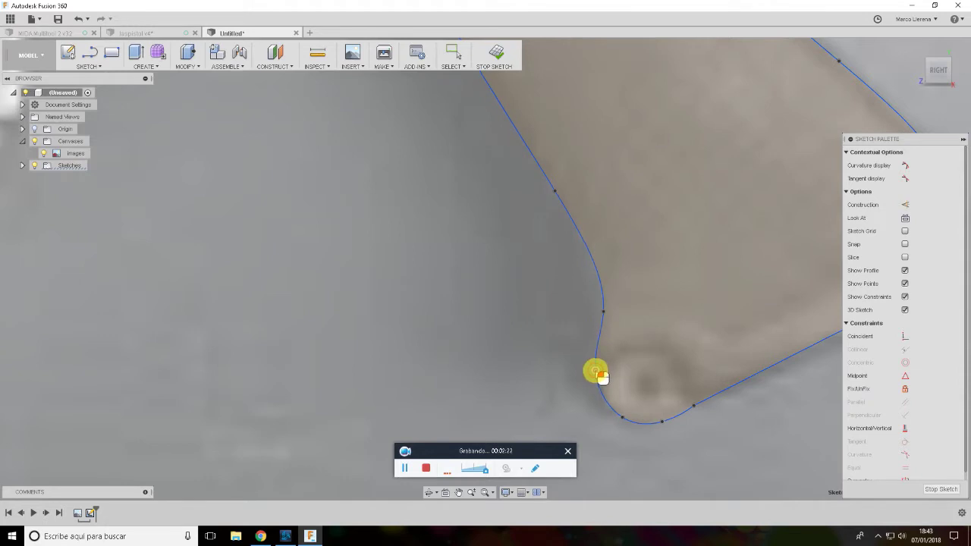
left_click_drag(603, 309, 611, 302)
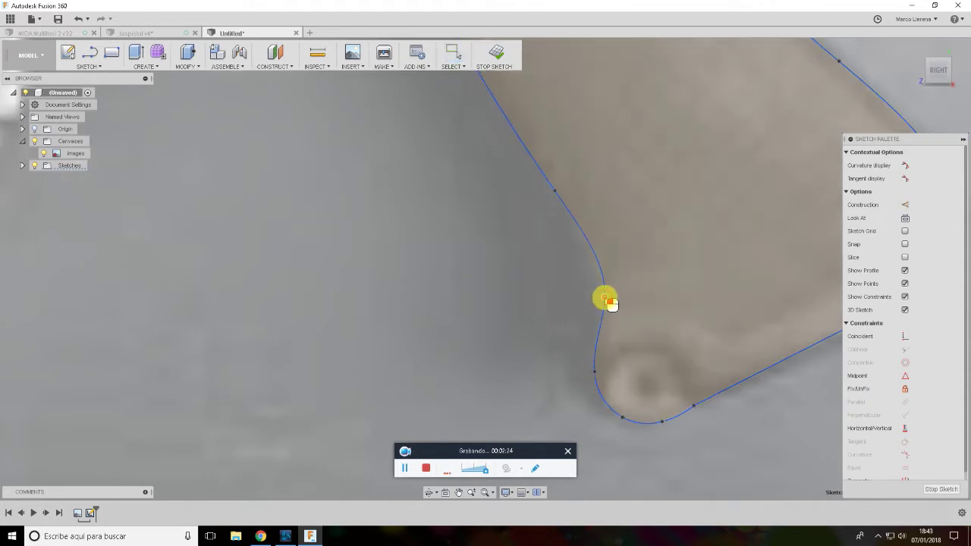
key("Escape")
scroll(608, 327, "down", 3)
scroll(607, 331, "down", 3)
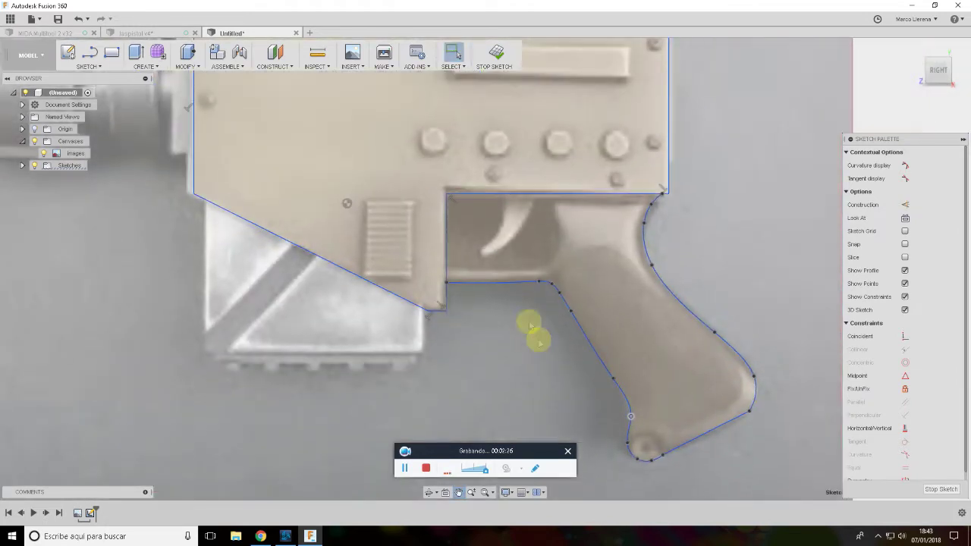
scroll(531, 326, "up", 3)
scroll(496, 278, "up", 1)
left_click_drag(585, 284, 524, 287)
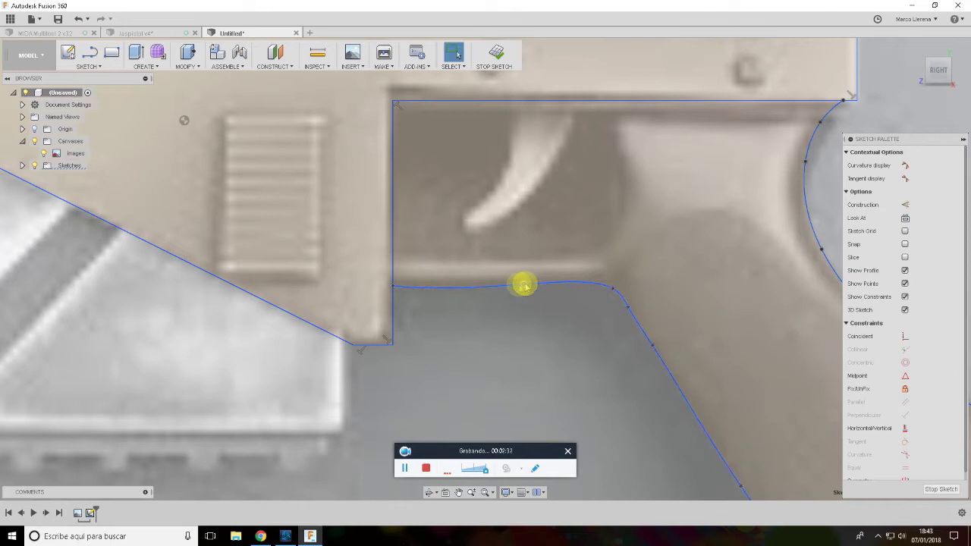
left_click(617, 283)
left_click_drag(616, 286, 613, 282)
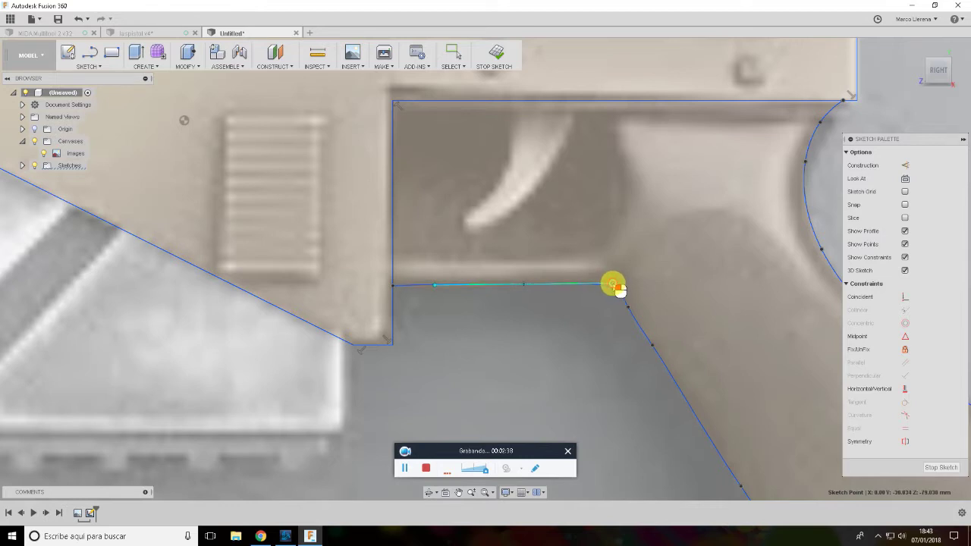
left_click(617, 296)
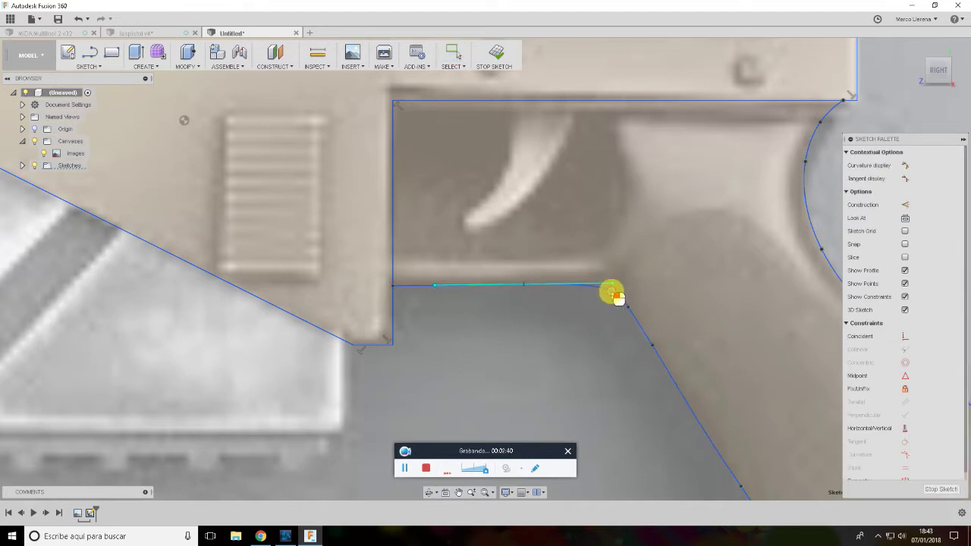
key("Escape")
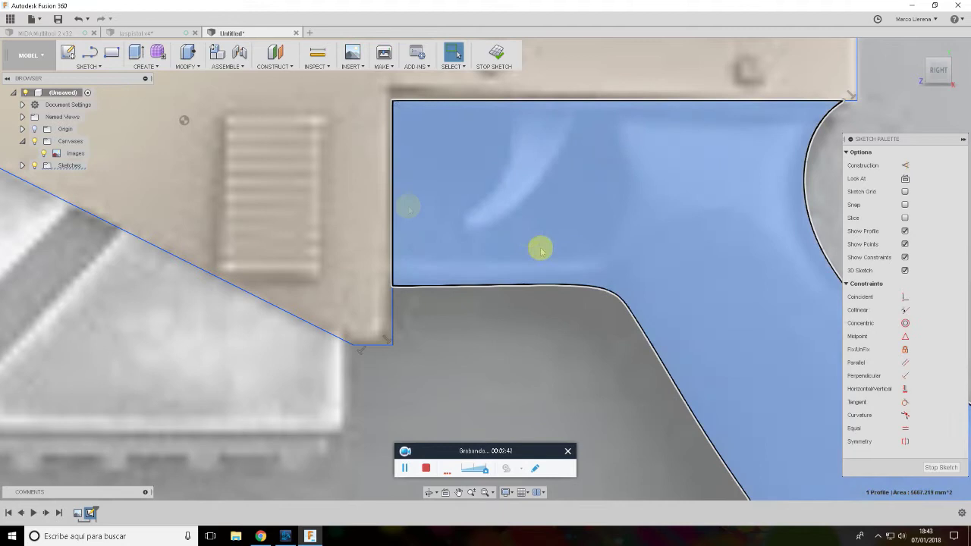
Draw a 22.576 mm horizontal line from the receiver edge into the trigger opening
left_click(539, 247)
left_click(105, 71)
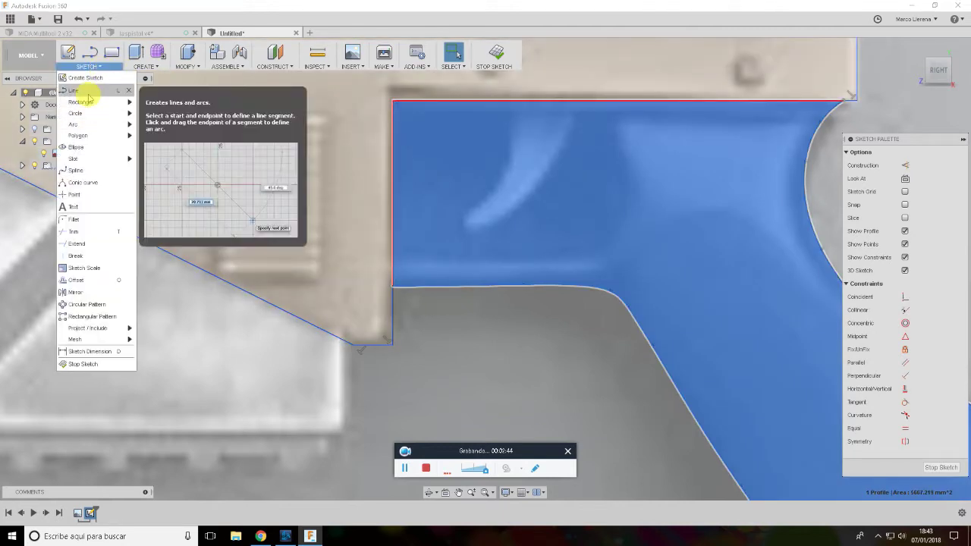
left_click(97, 99)
left_click(393, 264)
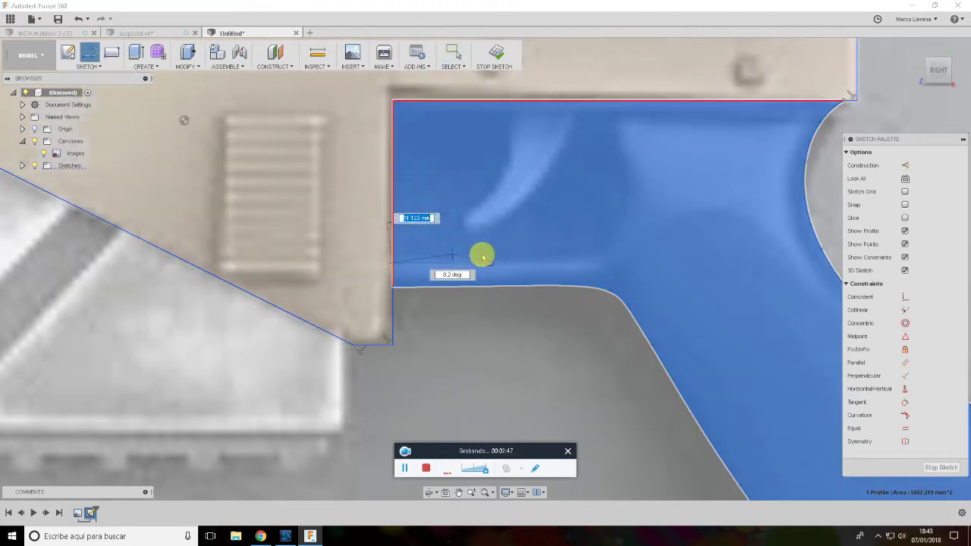
left_click(577, 263)
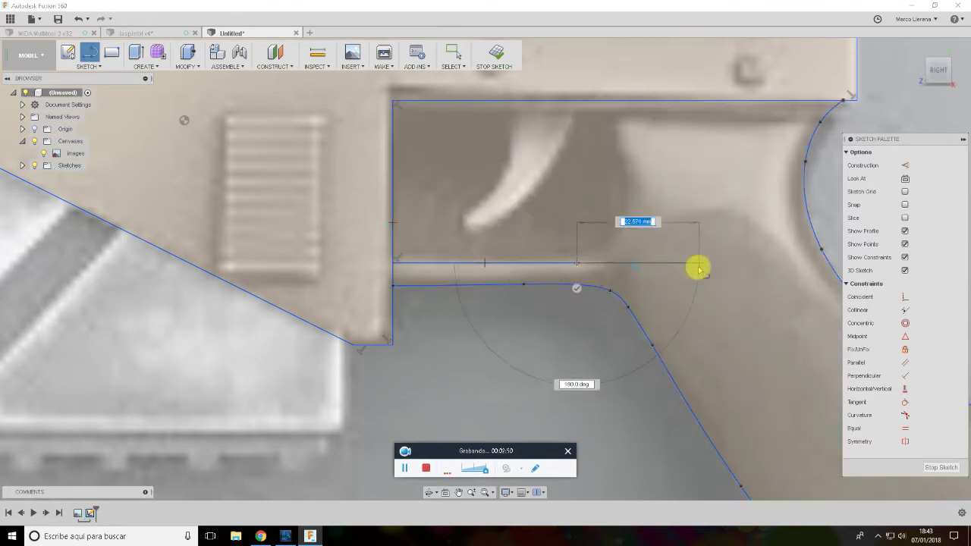
key("Escape")
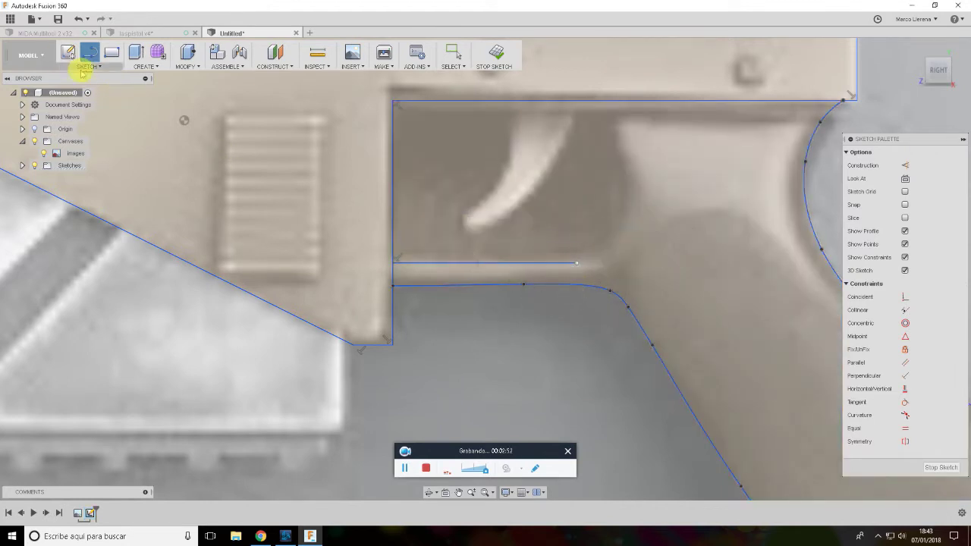
Draw a spline from the line's end curving up to the receiver's underside
left_click(88, 66)
left_click(103, 171)
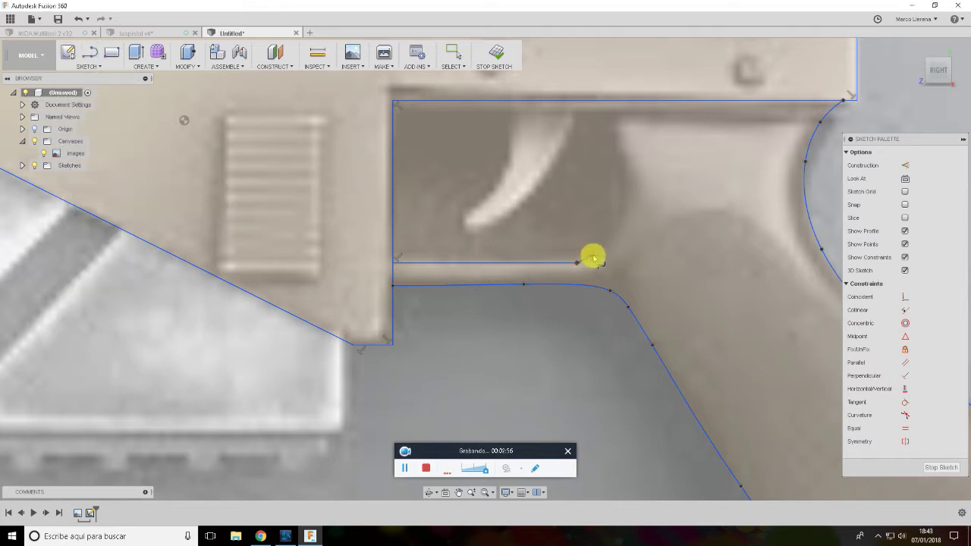
left_click(596, 257)
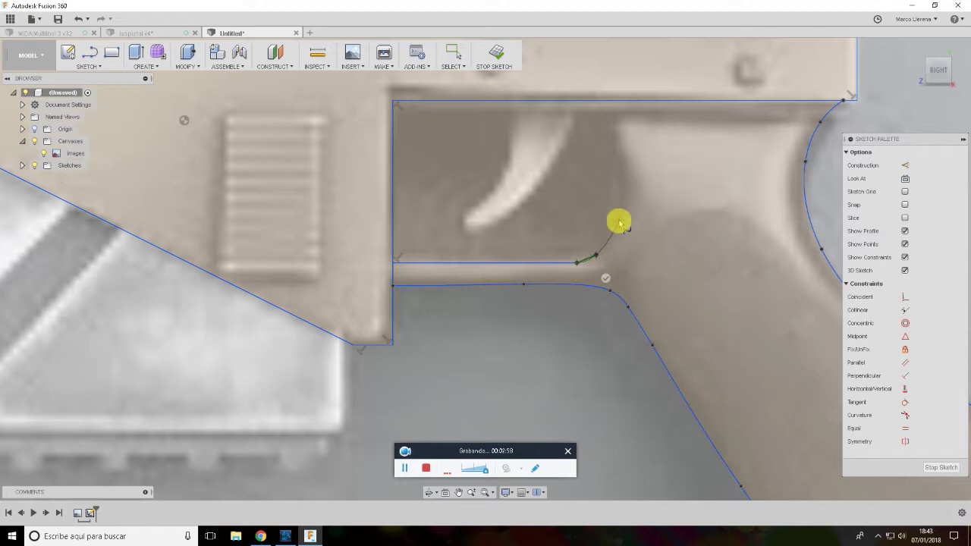
left_click(619, 223)
left_click(621, 153)
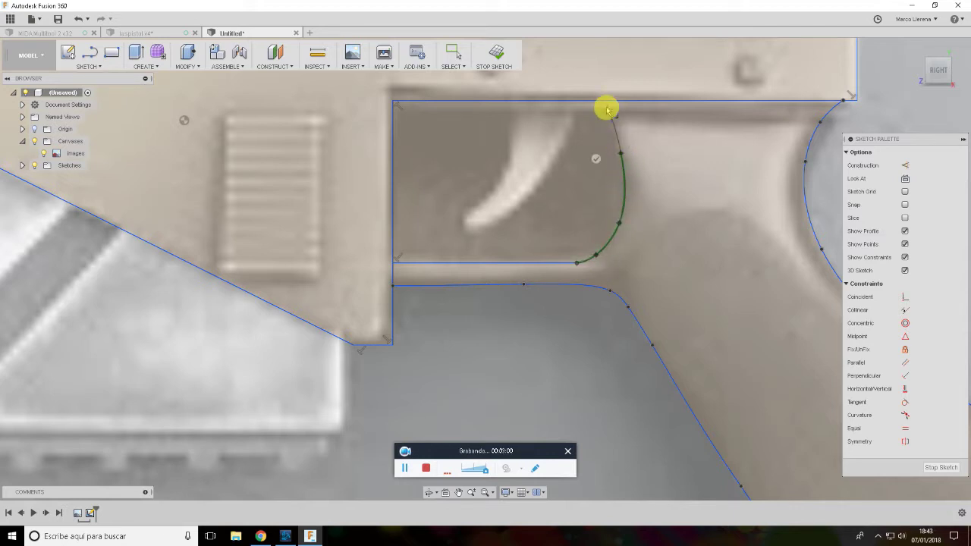
left_click(603, 100)
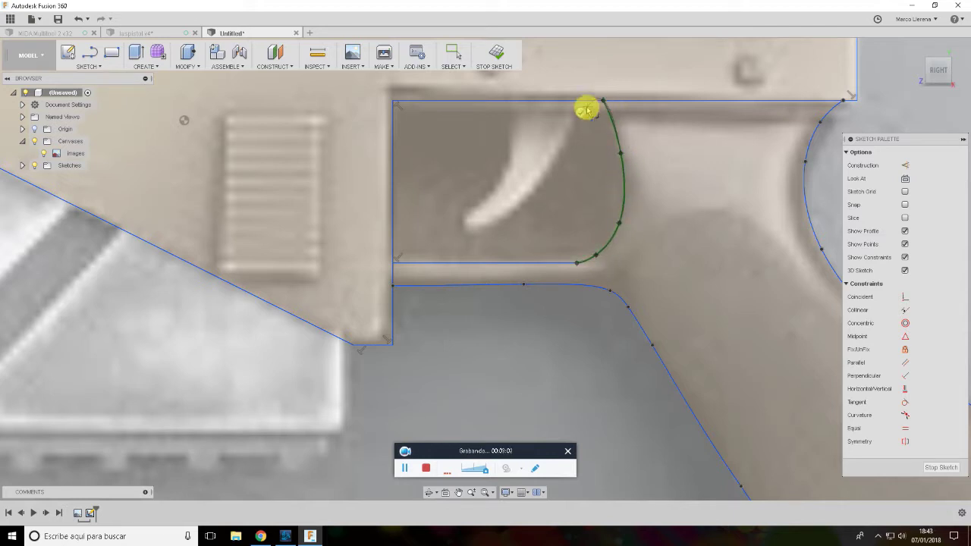
scroll(583, 283, "up", 3)
Drag the spline and line endpoints to tidy the trigger-guard junction
scroll(570, 256, "up", 2)
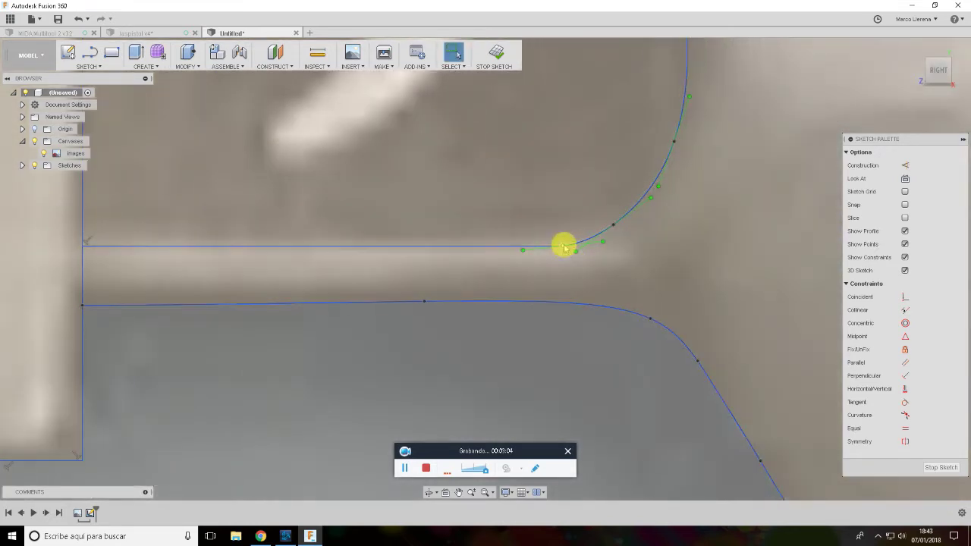
scroll(565, 242, "up", 2)
mouse_move(564, 241)
left_mouse_down()
mouse_move(563, 232)
mouse_move(568, 241)
left_mouse_up()
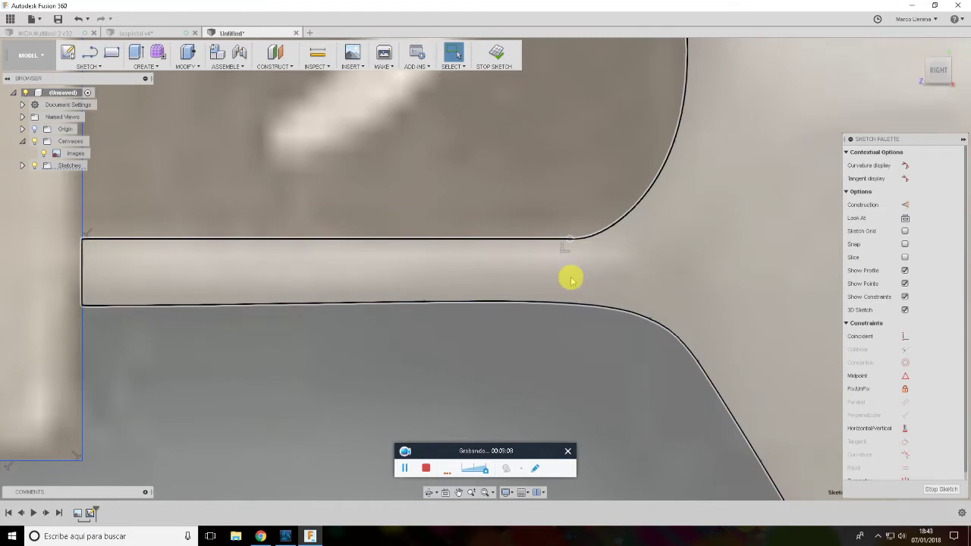
scroll(568, 275, "up", 2)
scroll(579, 304, "down", 2)
scroll(536, 336, "down", 4)
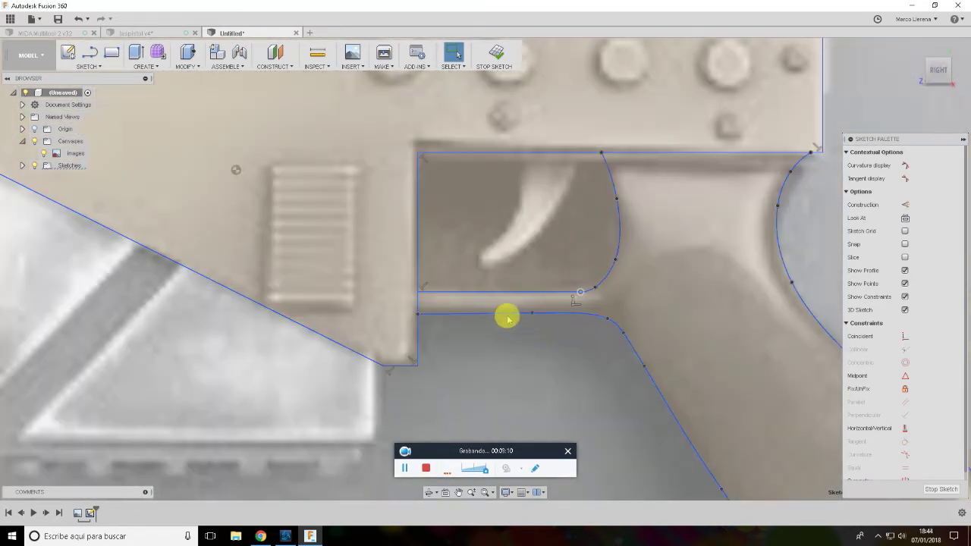
left_click_drag(514, 321, 516, 326)
key("Escape")
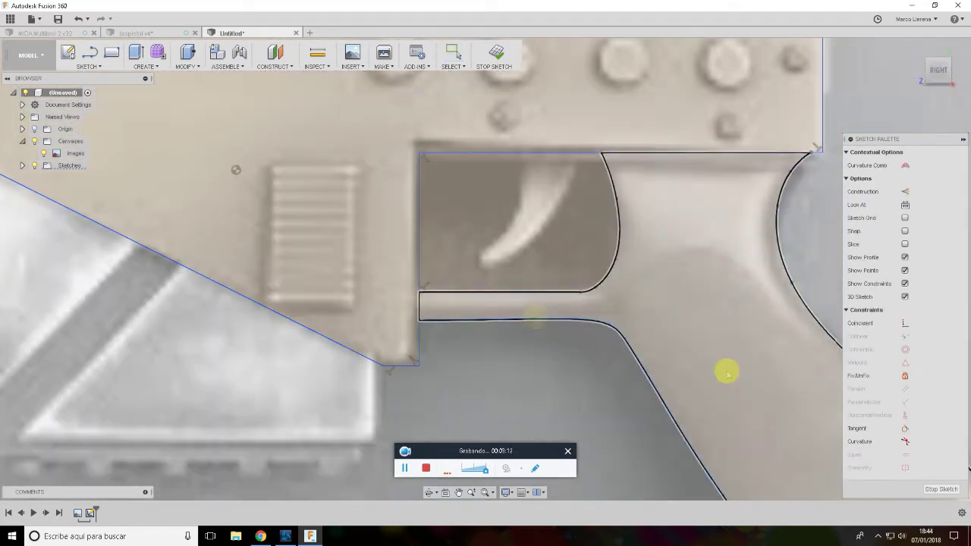
Pan and zoom around the grip to check the finished outline
middle_click_drag(726, 368, 652, 154)
scroll(728, 429, "up", 3)
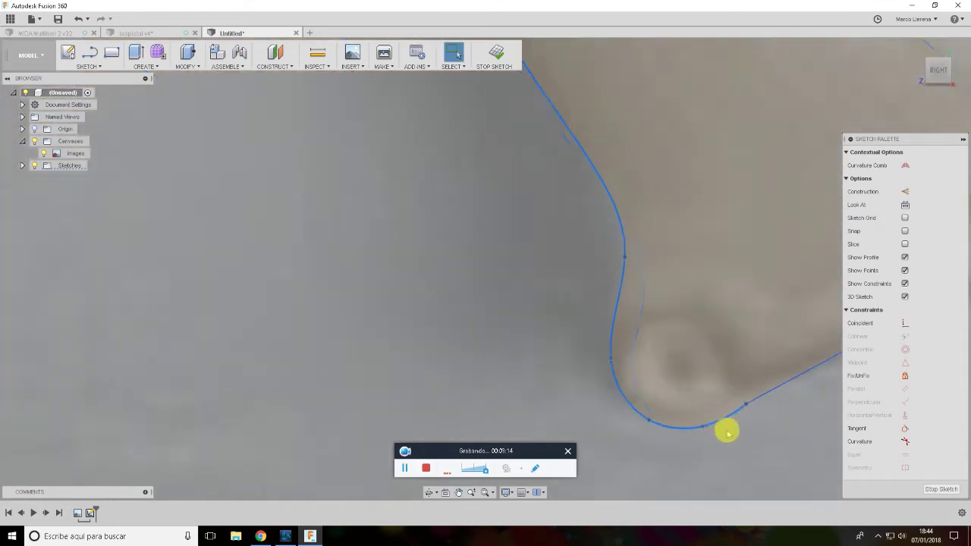
left_click(695, 422)
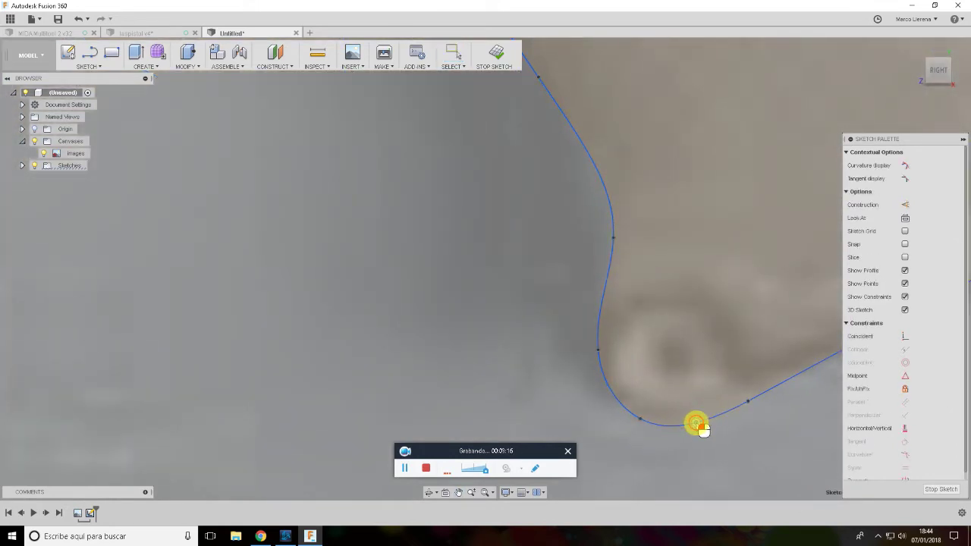
key("Escape")
scroll(695, 422, "down", 2)
scroll(678, 400, "down", 1)
scroll(678, 389, "down", 2)
scroll(683, 379, "down", 2)
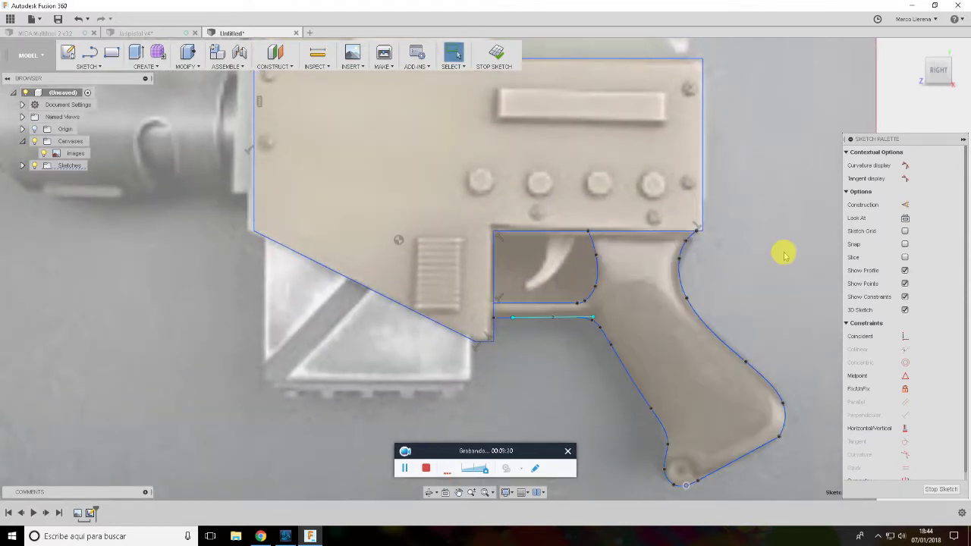
scroll(785, 256, "down", 1)
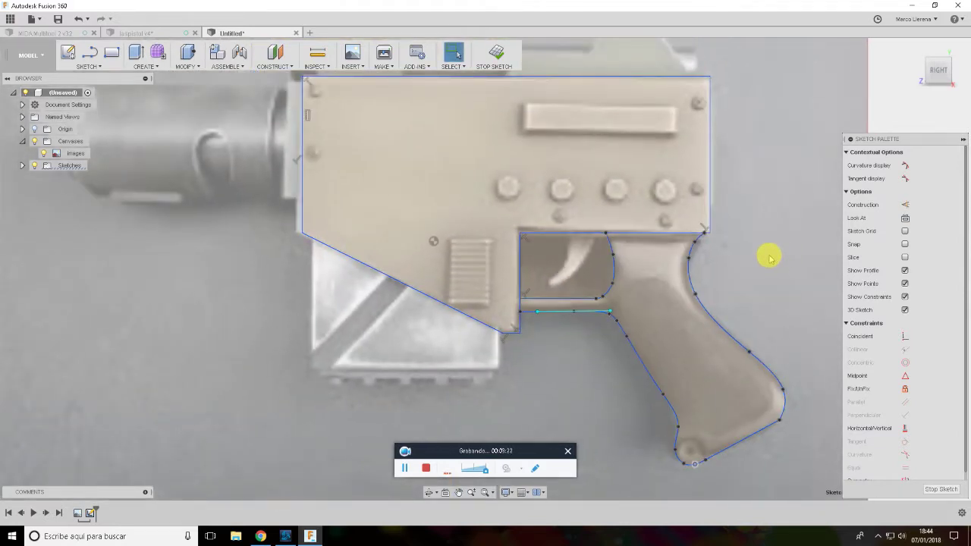
middle_click_drag(194, 336, 339, 322)
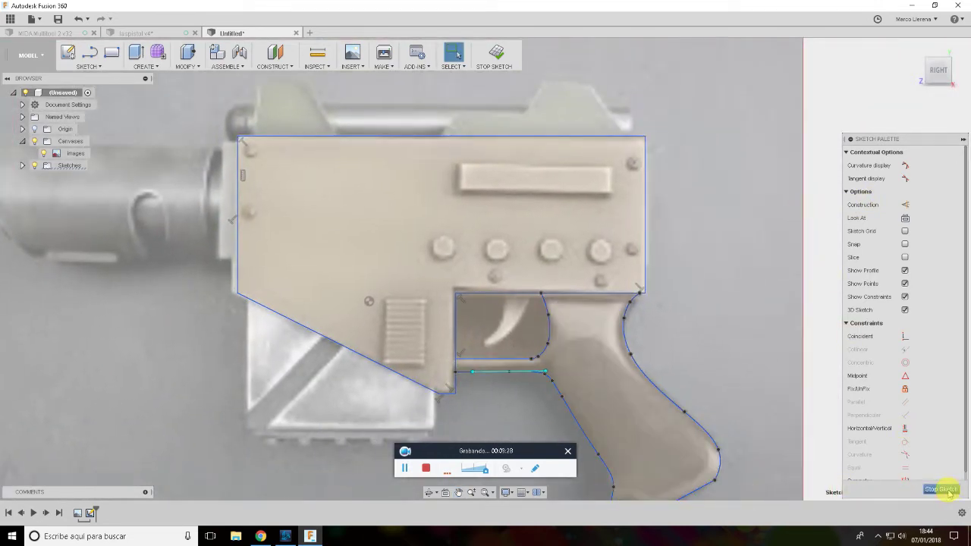
Finish the sketch and extrude the receiver profile symmetrically to 30 mm
left_click(941, 489)
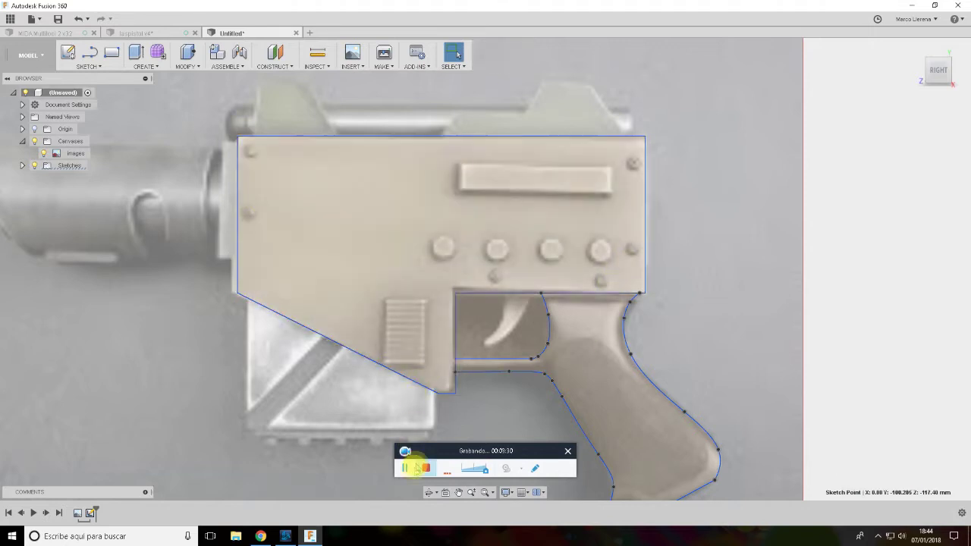
middle_click_drag(486, 266, 570, 207, "shift")
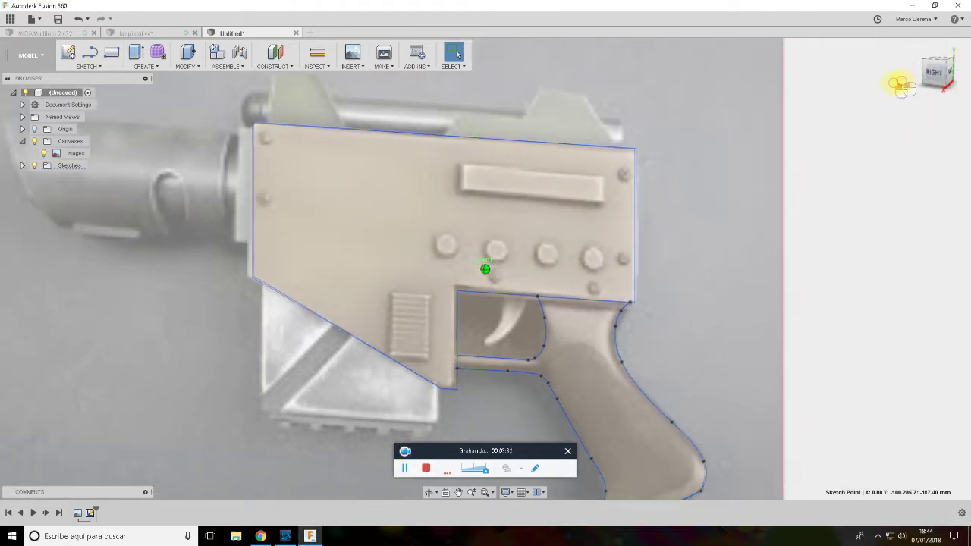
left_click(567, 209)
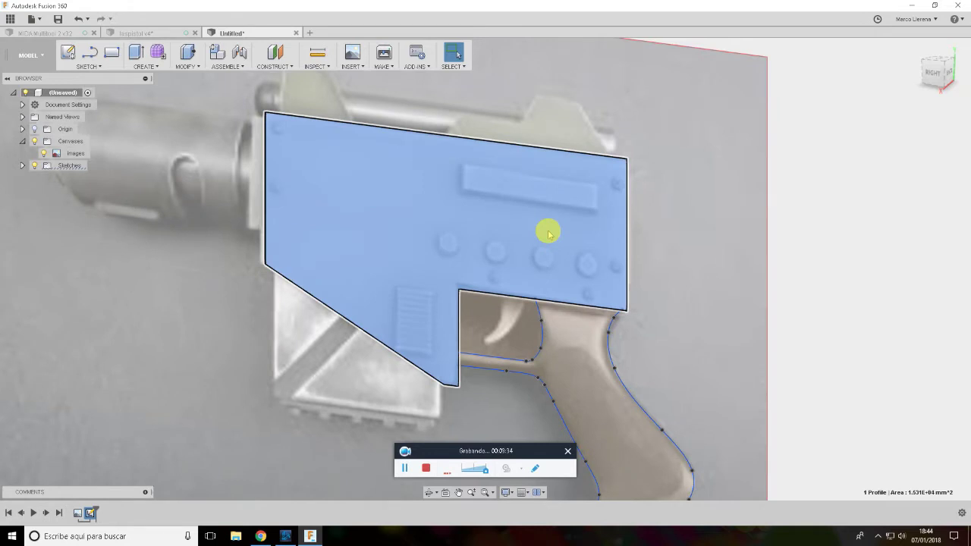
key("e")
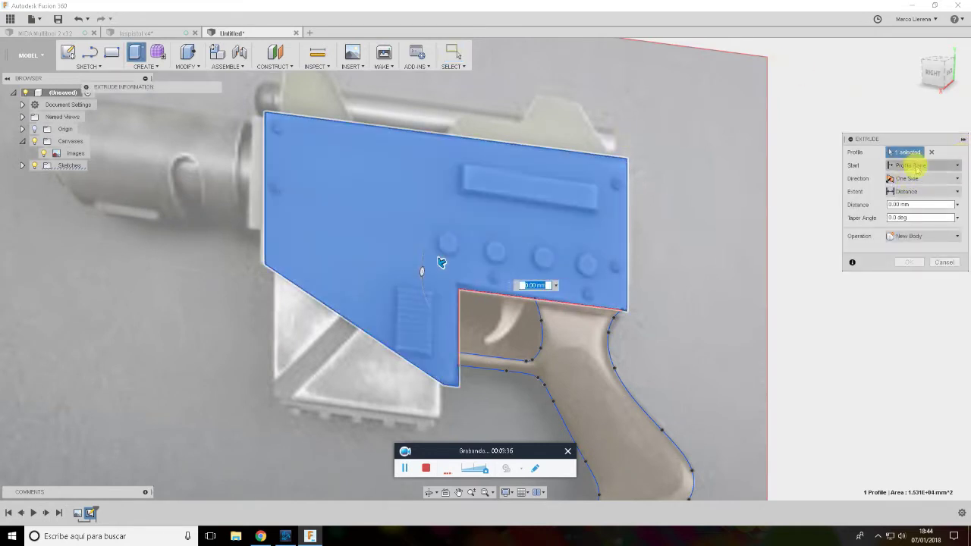
left_click(916, 179)
left_click(912, 214)
type("30")
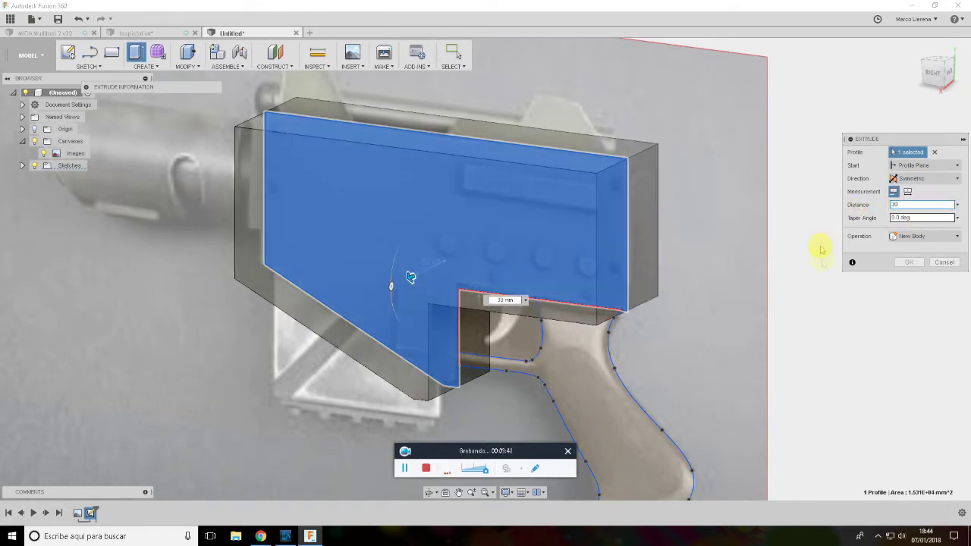
left_click(912, 262)
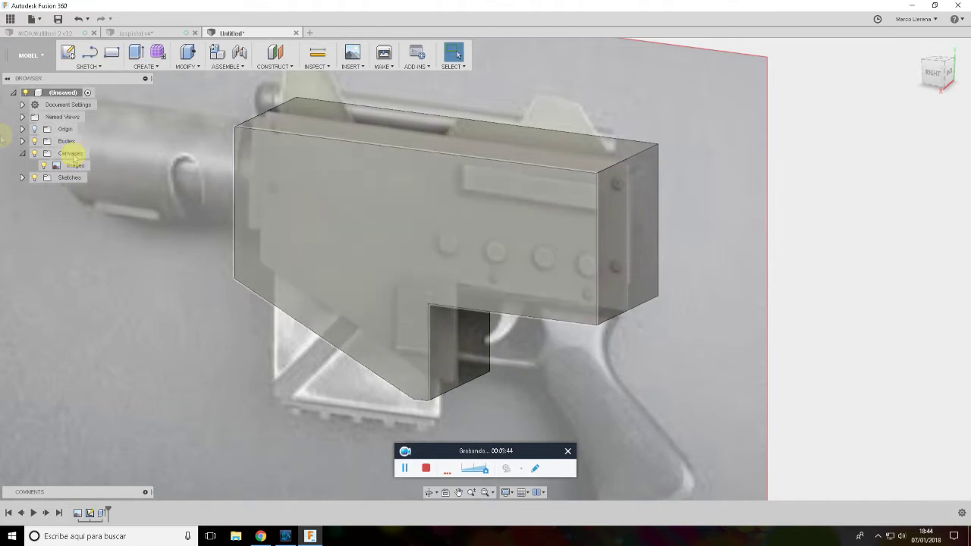
Show Sketch1 and extrude the grip profile symmetrically 15 mm as a new body
left_click(22, 178)
left_click(44, 190)
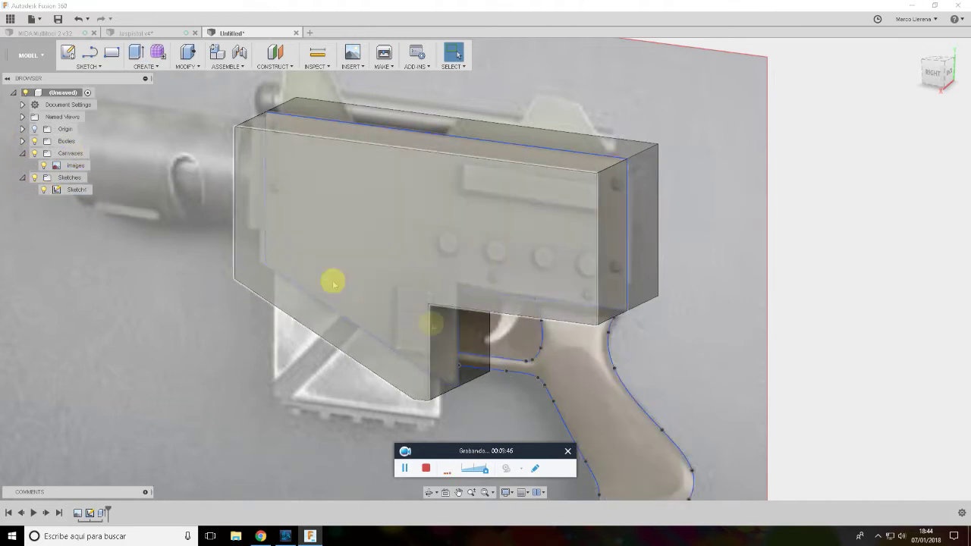
left_click(574, 384)
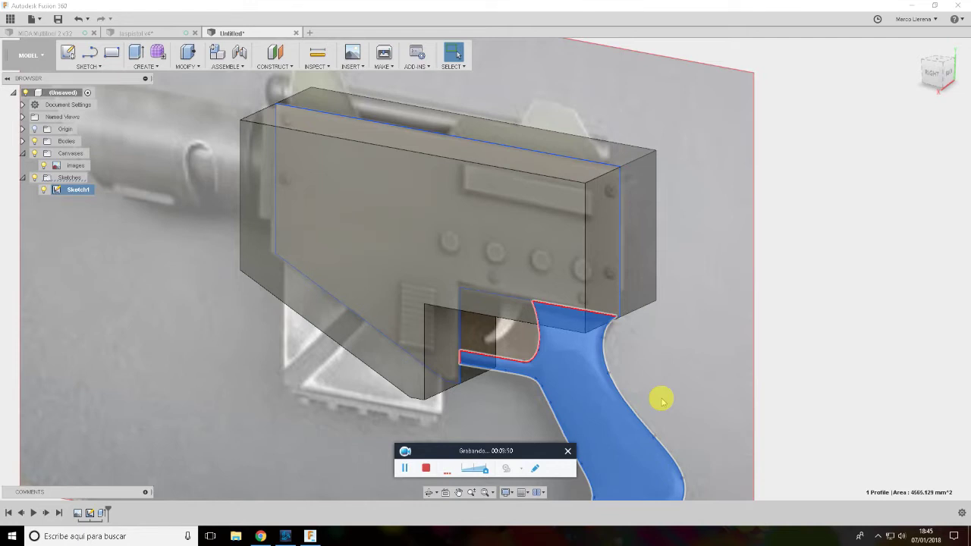
middle_click_drag(645, 325, 581, 345, "shift")
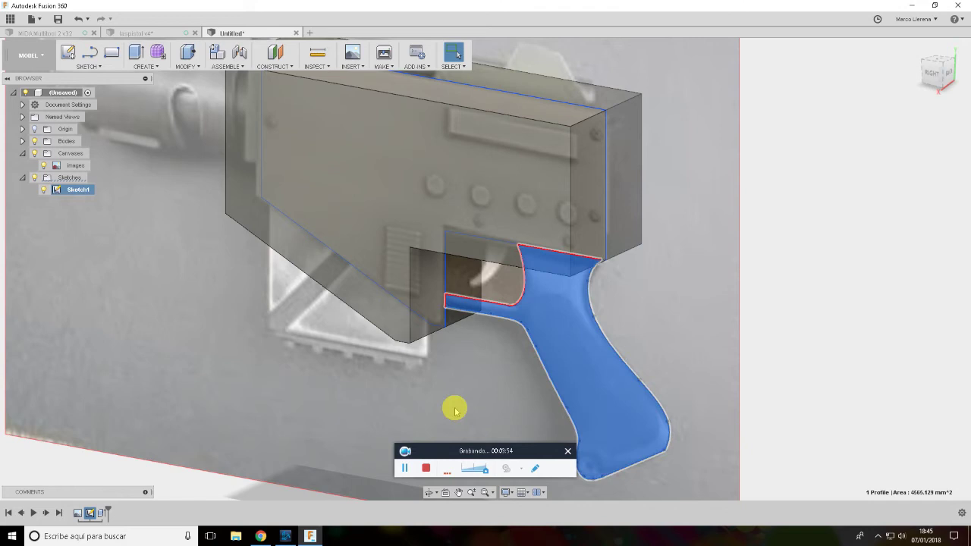
key("e")
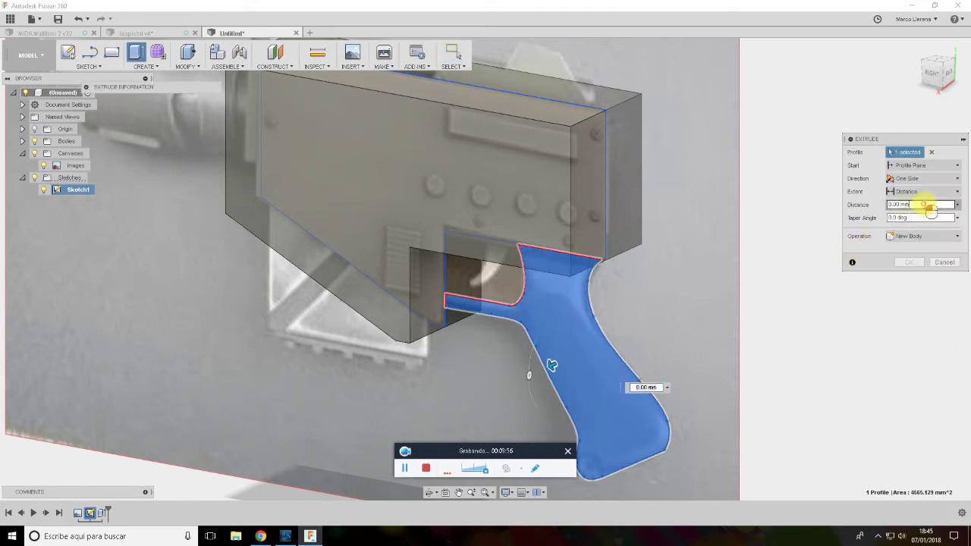
type("16")
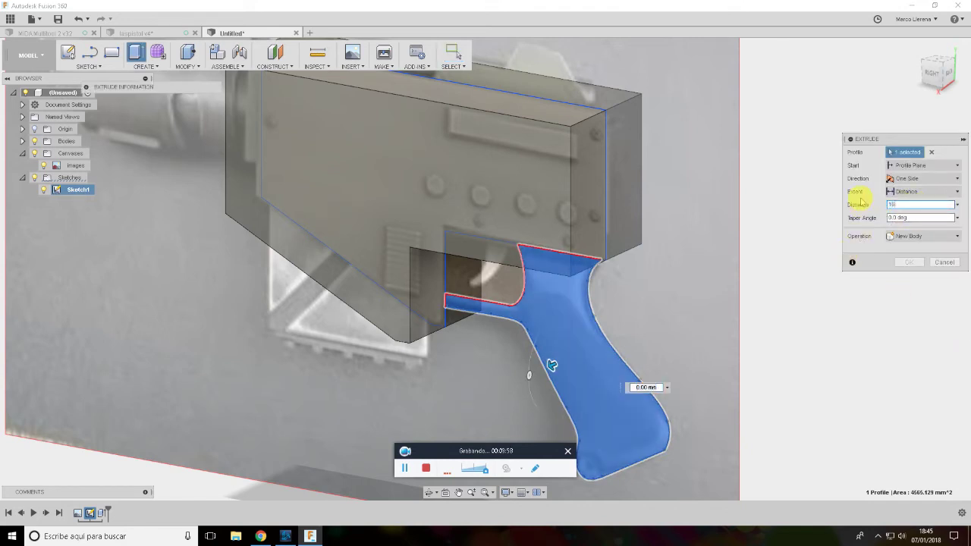
left_click(924, 181)
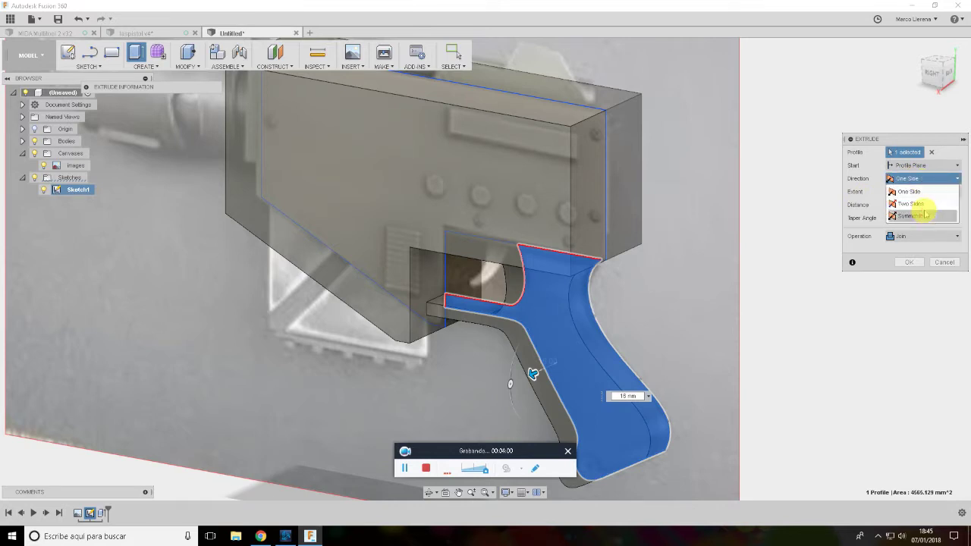
left_click(908, 218)
left_click(893, 235)
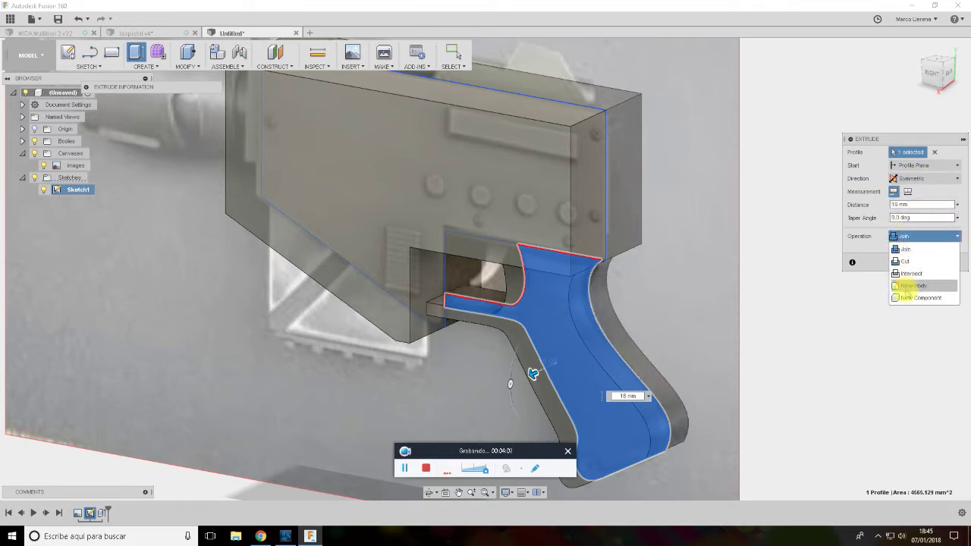
left_click(906, 283)
left_click(910, 265)
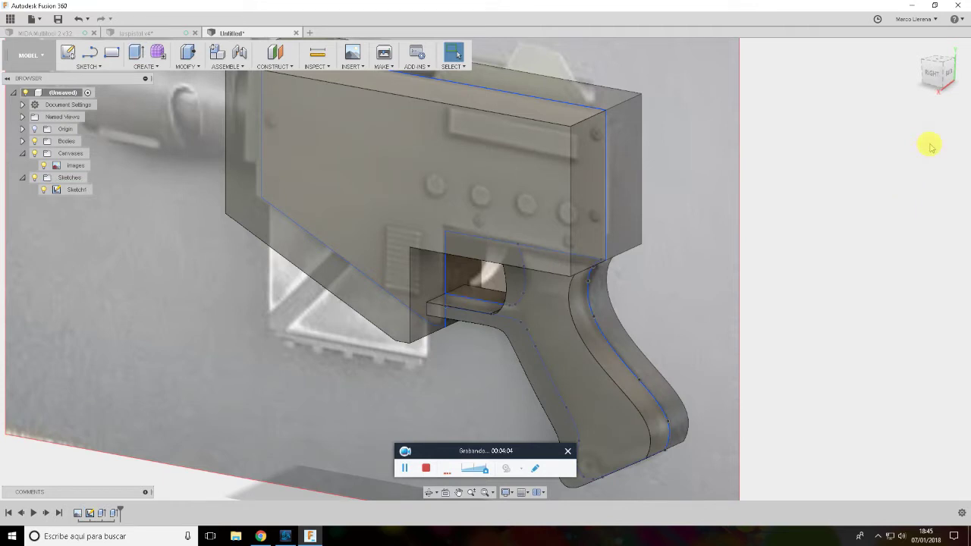
Fillet two grip edges with a 12 mm radius, orbiting to check the result
middle_click_drag(937, 76, 850, 74, "shift")
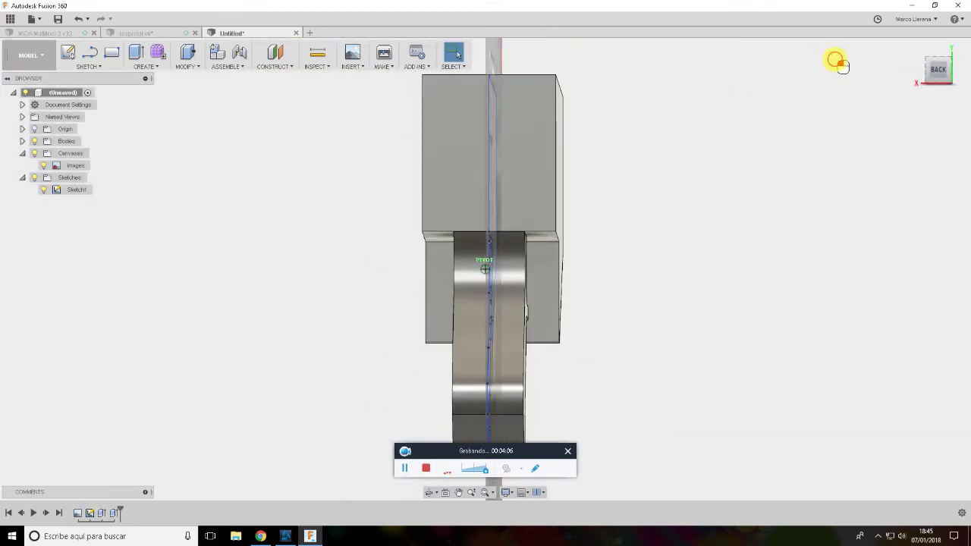
middle_click_drag(850, 73, 941, 72, "shift")
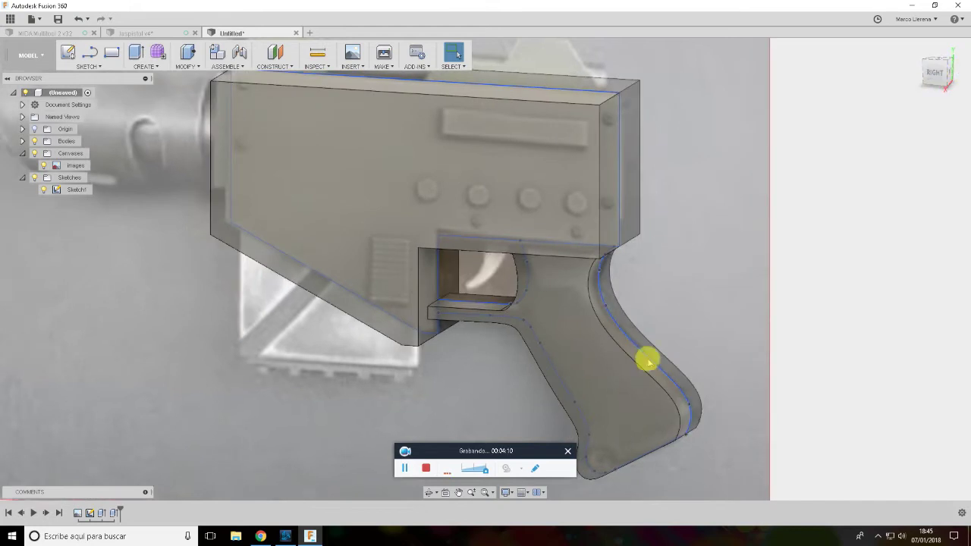
left_click(659, 386)
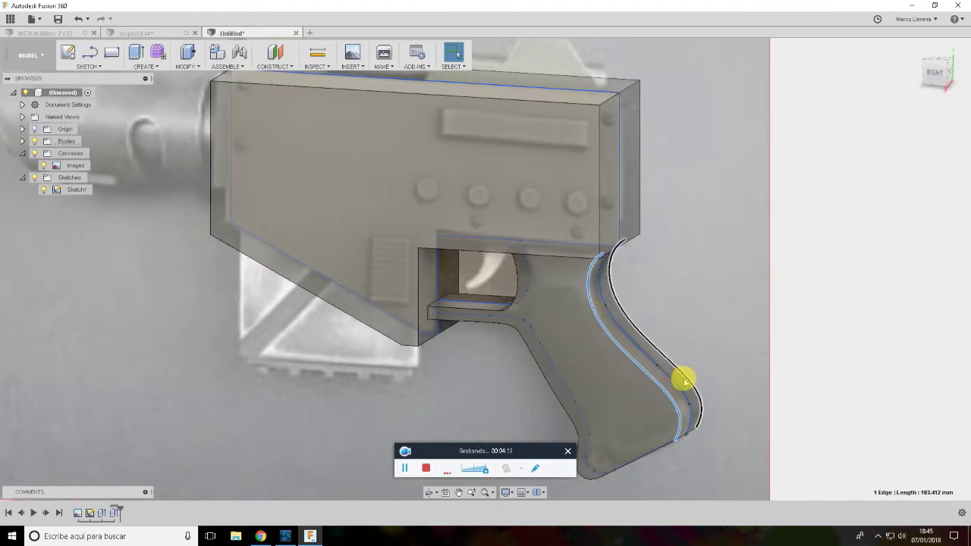
right_click(684, 381)
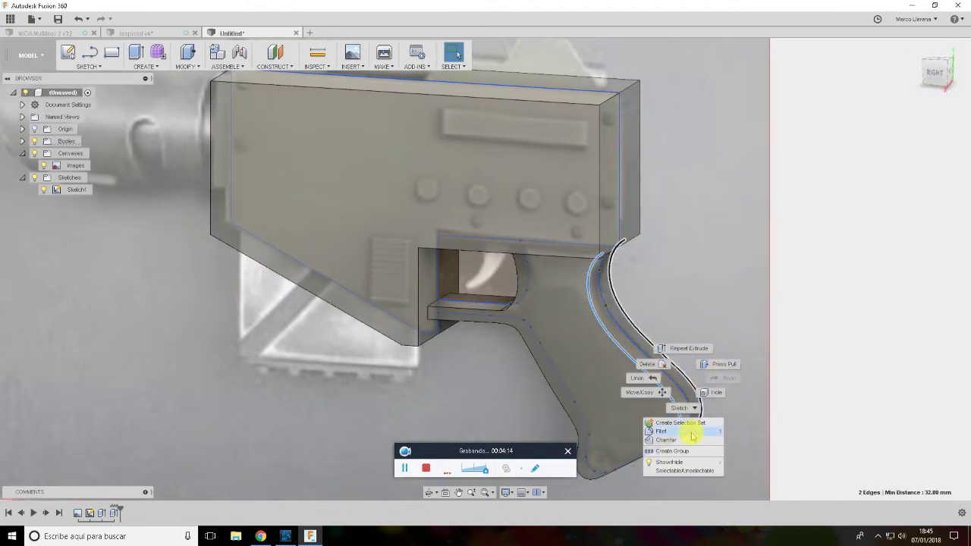
left_click(662, 431)
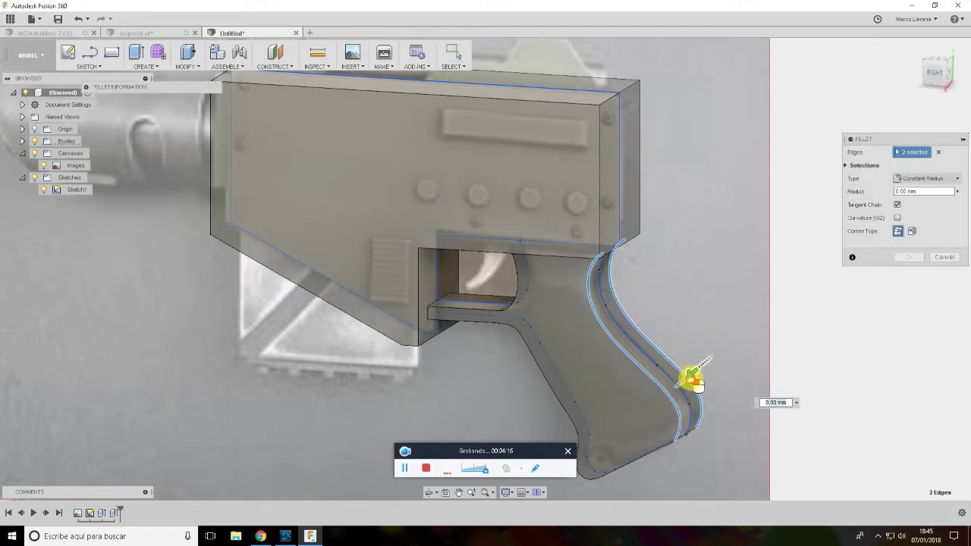
left_click_drag(694, 383, 688, 375)
left_click(934, 196)
type("15")
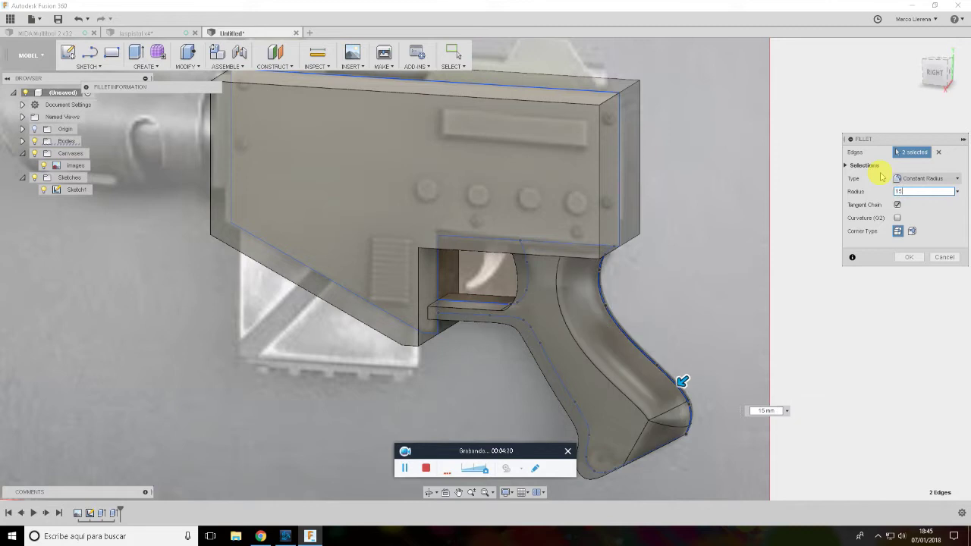
mouse_move(932, 75)
left_mouse_down()
mouse_move(818, 34)
mouse_move(867, 43)
mouse_move(937, 113)
left_mouse_up()
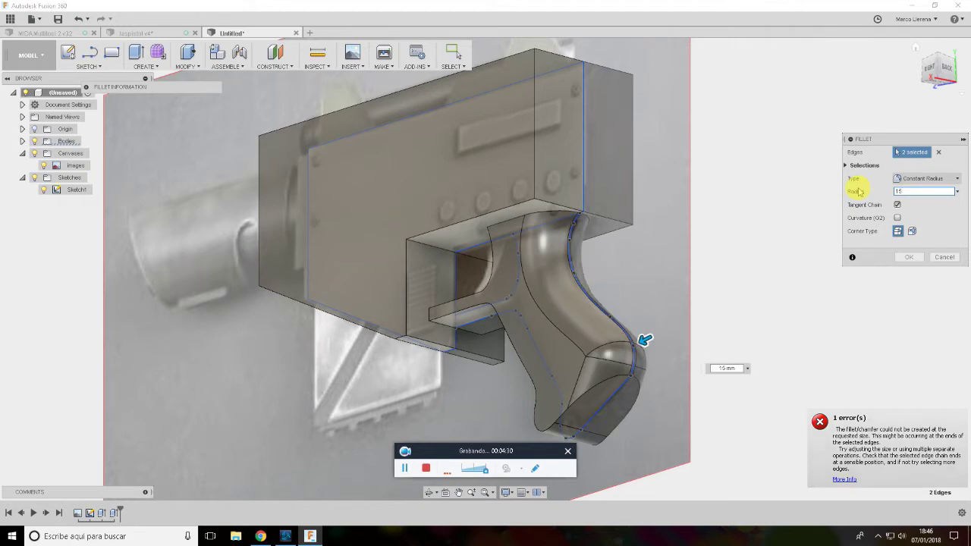
type(".5")
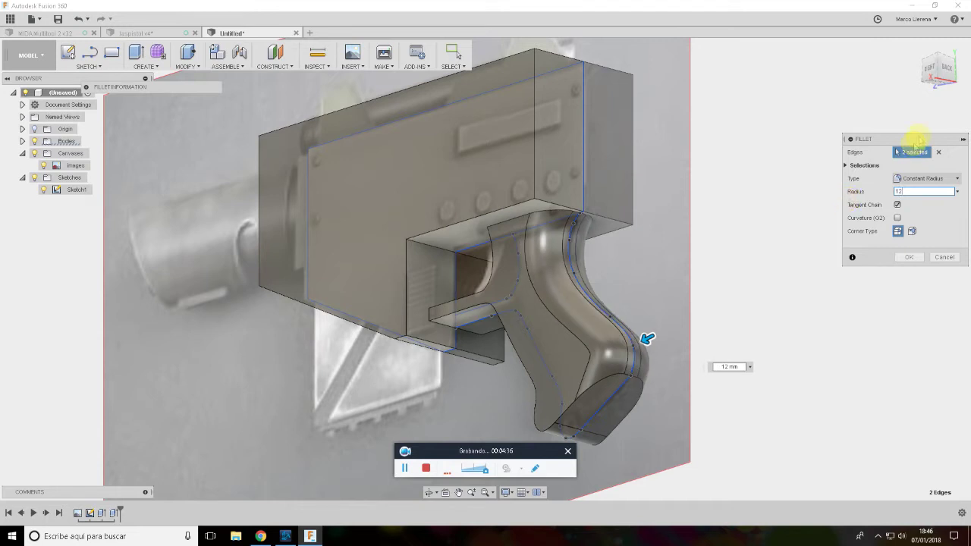
mouse_move(647, 338)
middle_mouse_down("shift")
mouse_move(487, 426)
mouse_move(669, 373)
middle_mouse_up("shift")
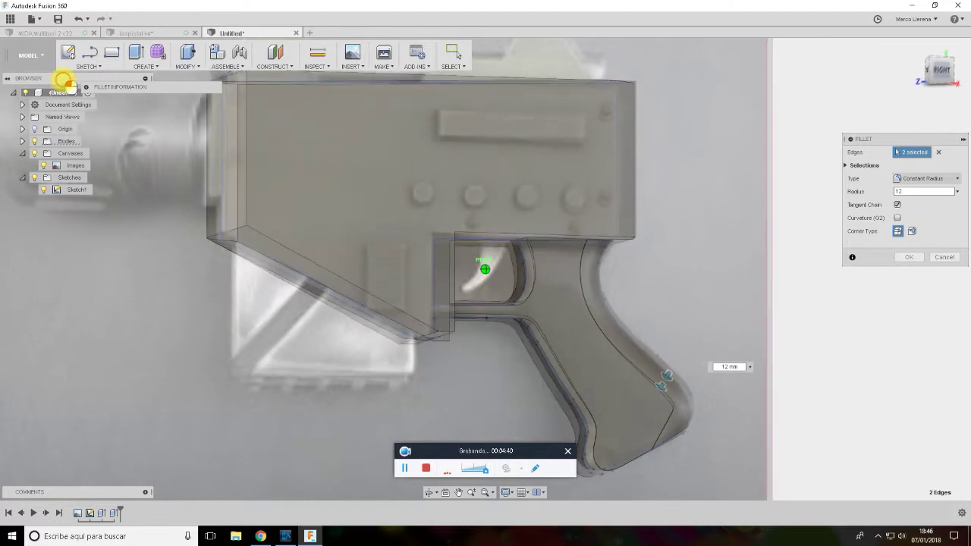
Commit the 12 mm grip fillet, then repeat Fillet on the grip's lower edge chains
left_click(911, 256)
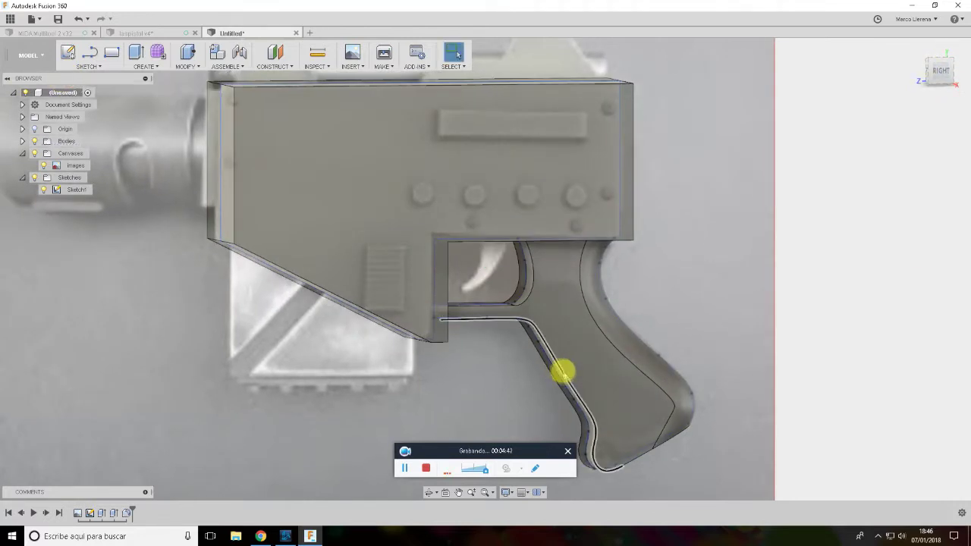
left_click(565, 377)
right_click(558, 384)
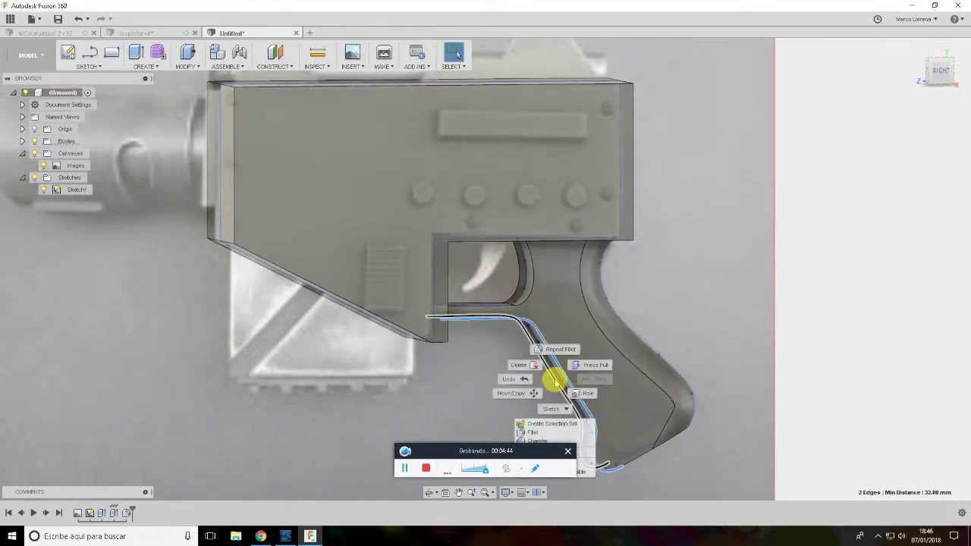
left_click(556, 350)
type("2")
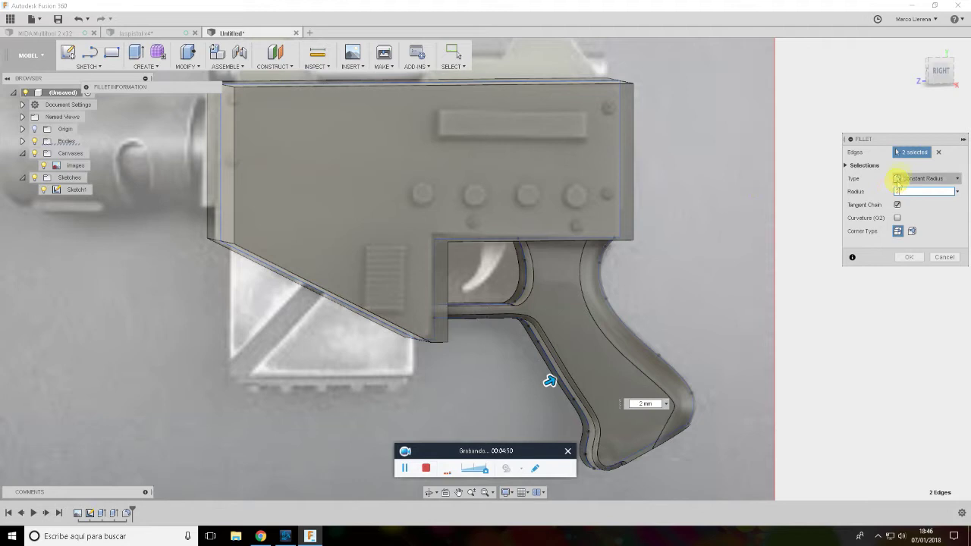
left_click(639, 460)
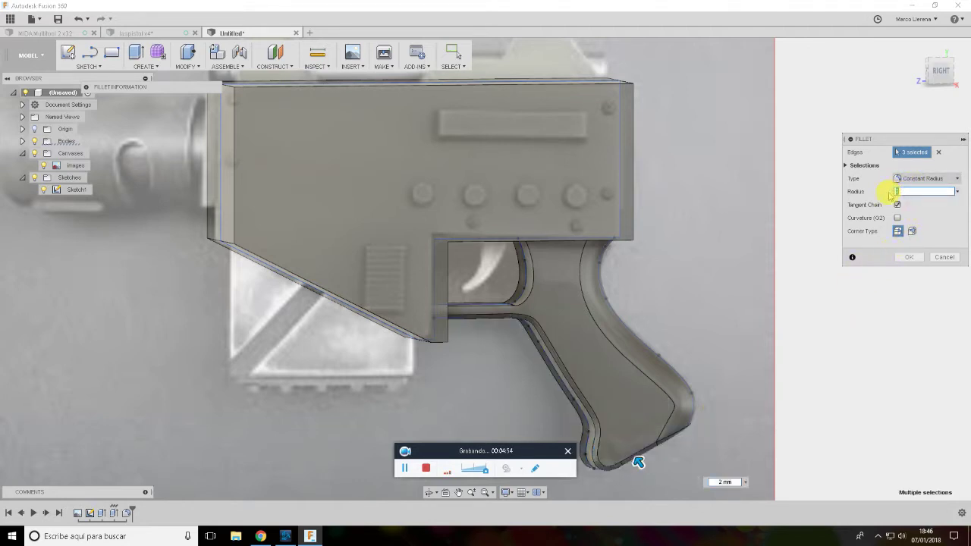
mouse_move(940, 69)
left_mouse_down()
mouse_move(30, 38)
mouse_move(914, 90)
left_mouse_up()
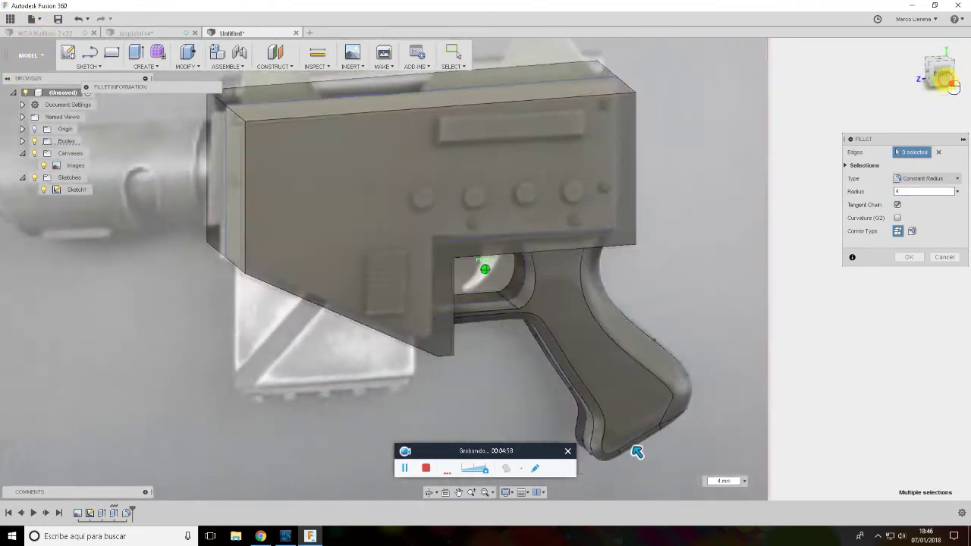
Add the trigger-guard edges, drop the failing edges, and apply a 4 mm fillet
left_click(524, 288)
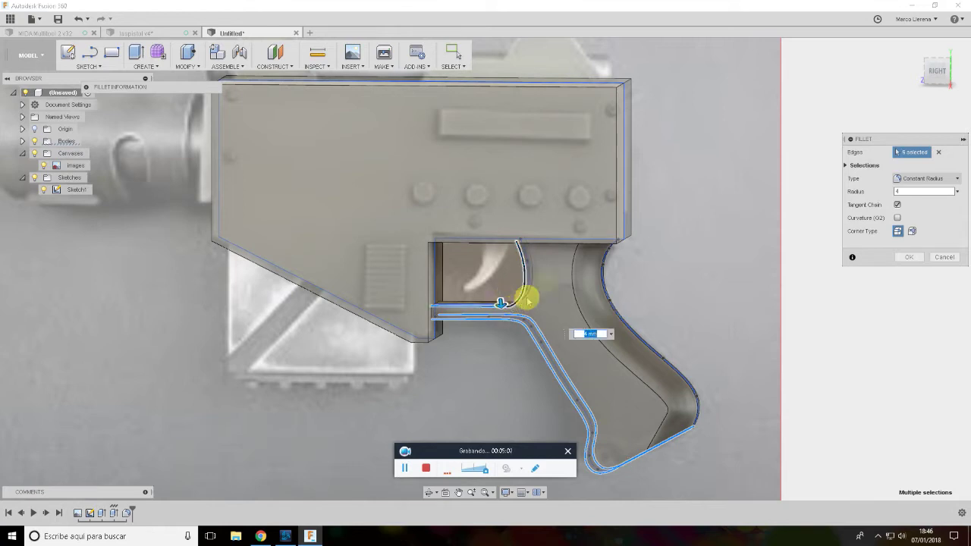
middle_click_drag(555, 278, 493, 298, "shift")
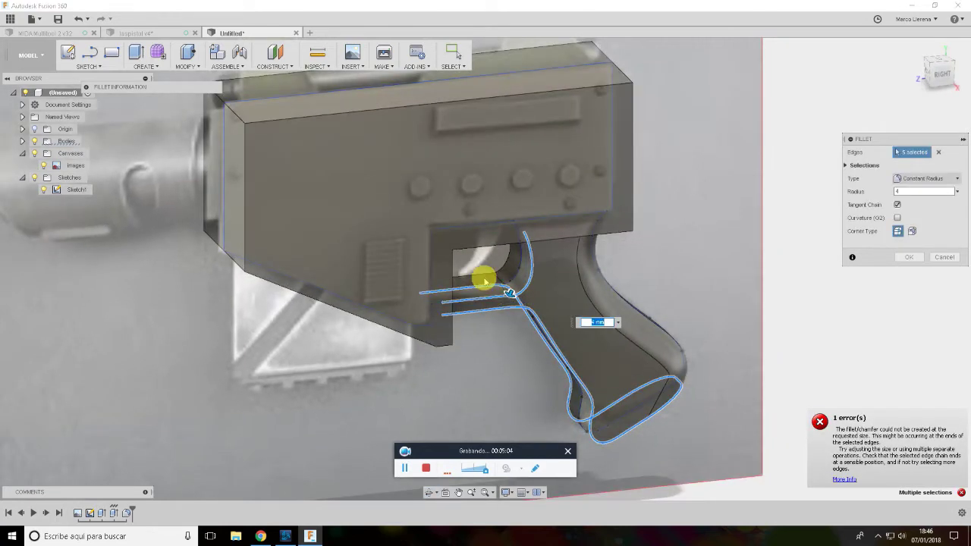
left_click(486, 276)
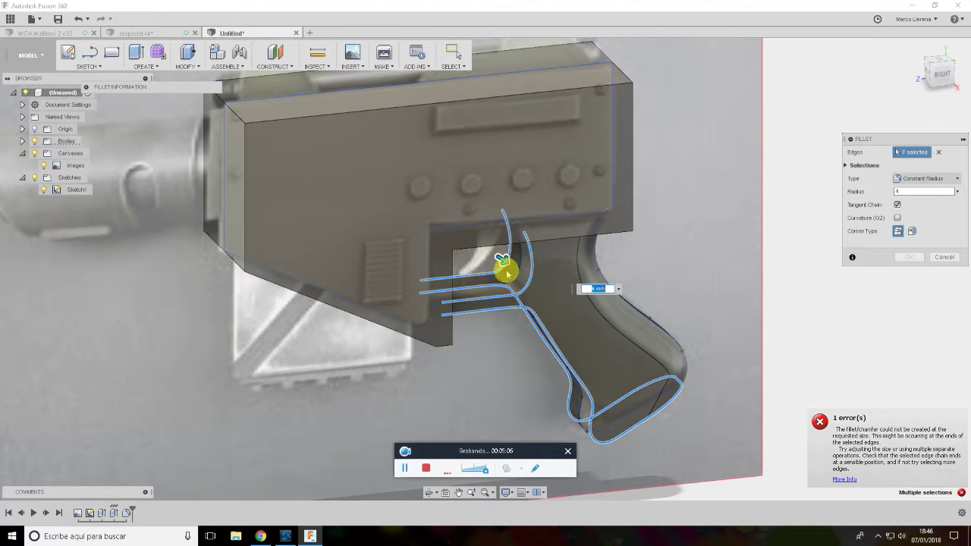
left_click(502, 267)
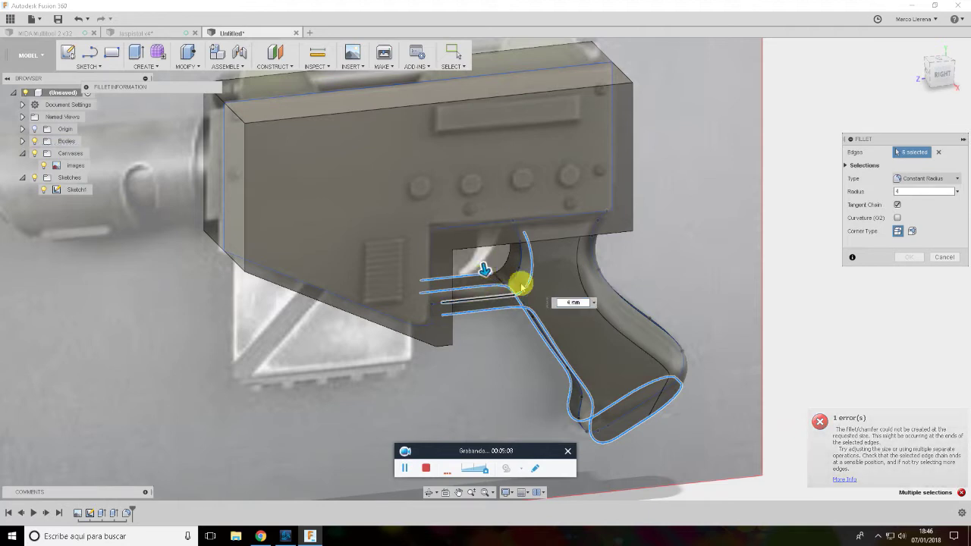
left_click(527, 279)
left_click(490, 281)
key("Escape")
Hide the reference photo canvas and select the trigger-guard face
scroll(526, 321, "up", 5)
left_click(526, 320)
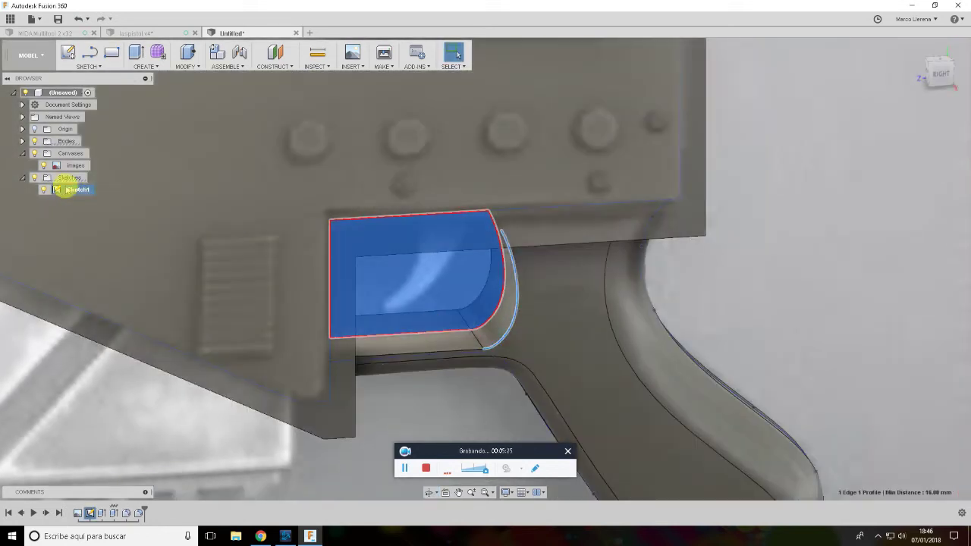
left_click(42, 165)
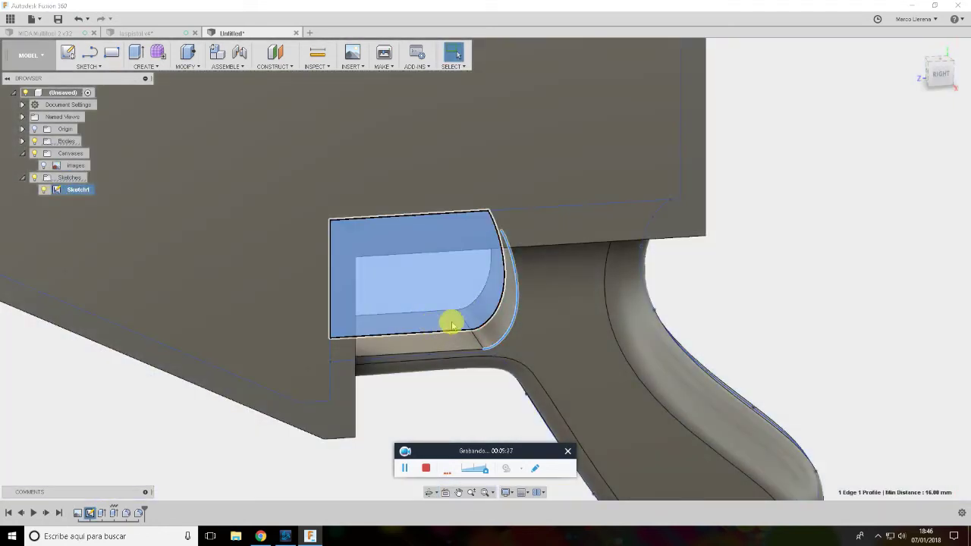
left_click(527, 319)
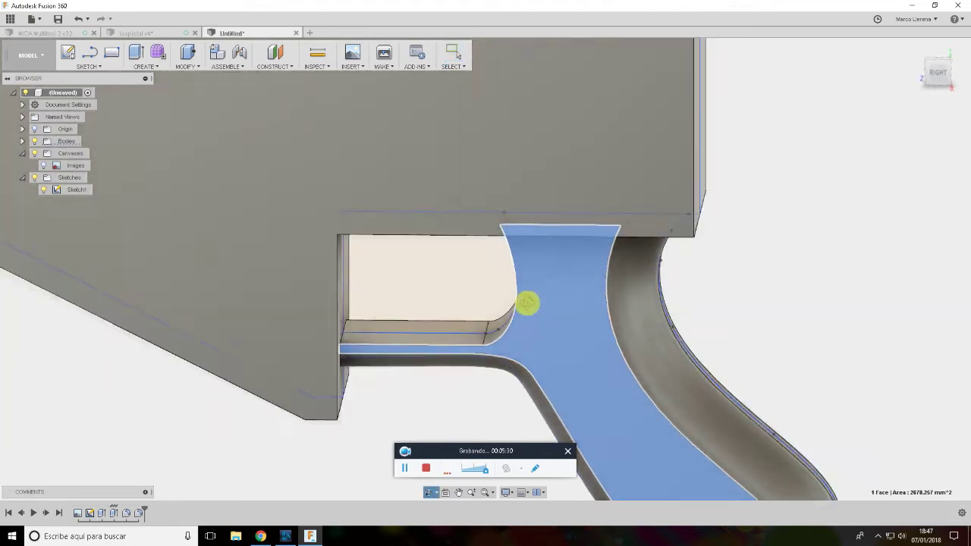
middle_click_drag(551, 316, 723, 338, "shift")
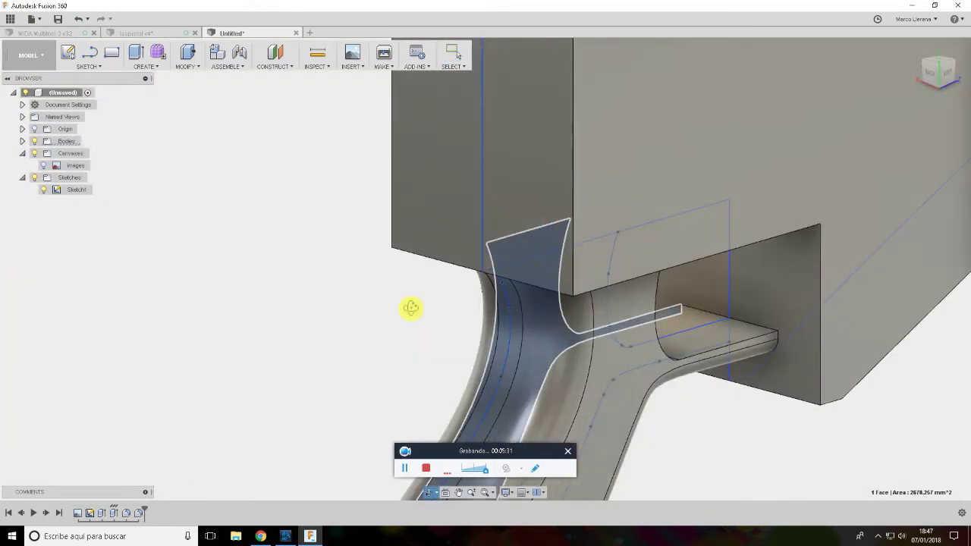
Start a fillet on the lip edges inside the trigger guard and adjust its radius
left_click(676, 346, "ctrl")
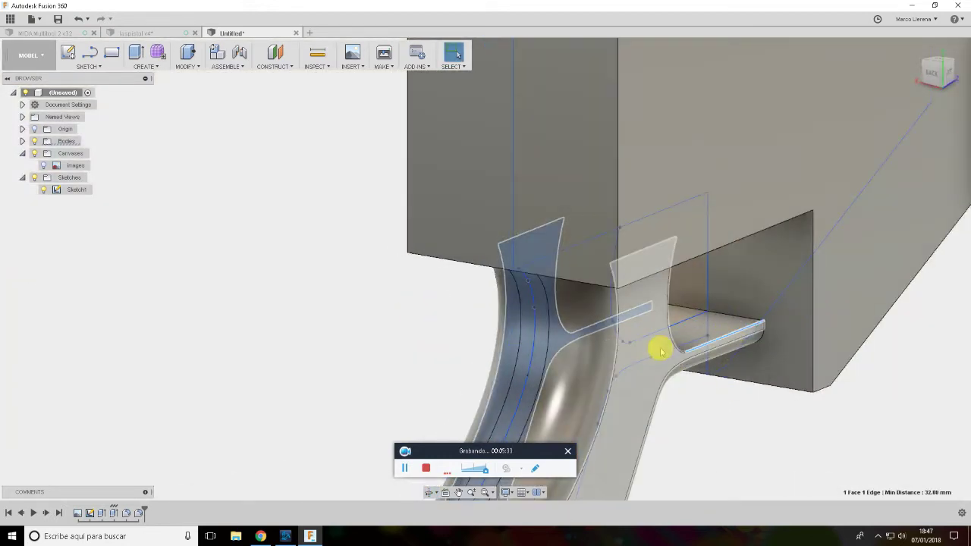
right_click(673, 346)
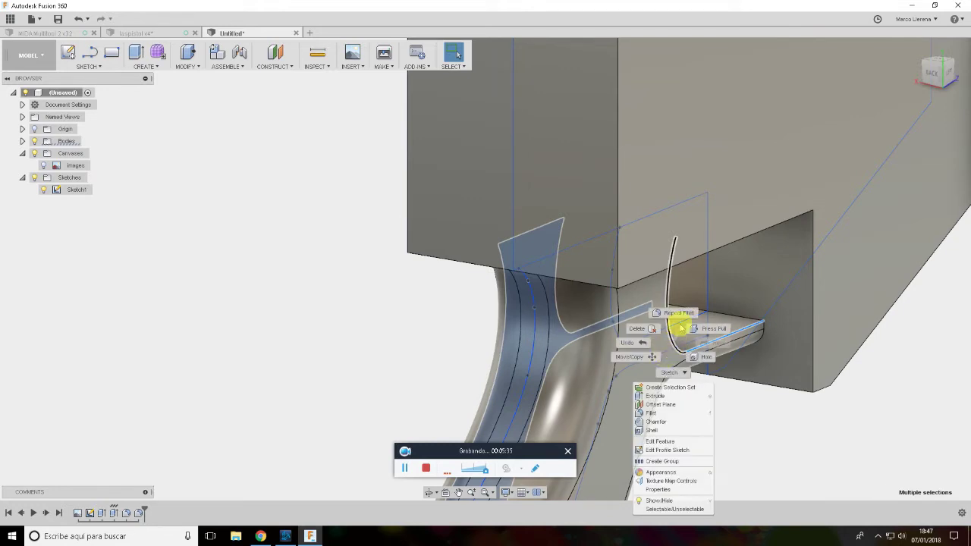
left_click(680, 315)
mouse_move(688, 364)
middle_mouse_down("shift")
mouse_move(577, 334)
mouse_move(486, 336)
middle_mouse_up("shift")
left_click_drag(472, 325, 466, 324)
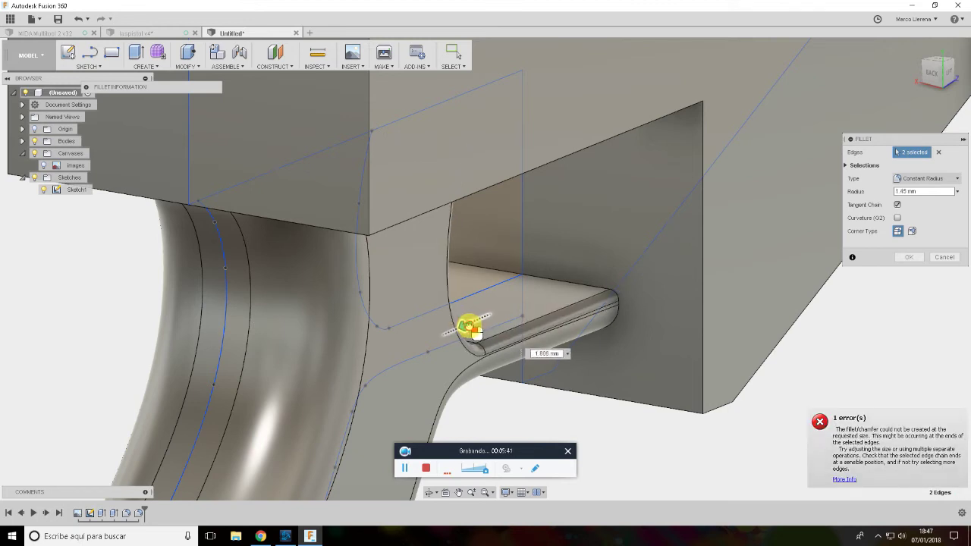
left_click_drag(932, 191, 855, 195)
Set the lip fillet to 1.6 mm, add two more edges, and apply it
type("2")
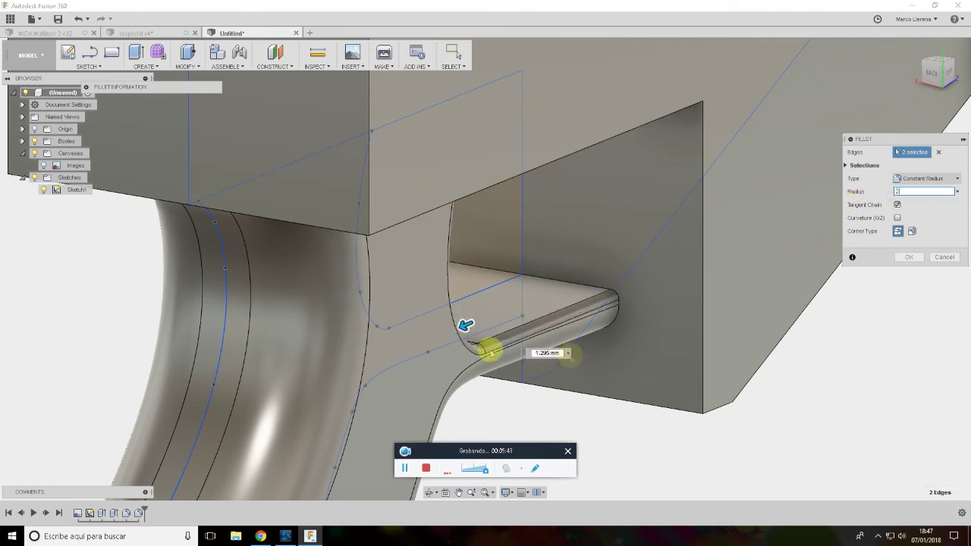
type("1.6")
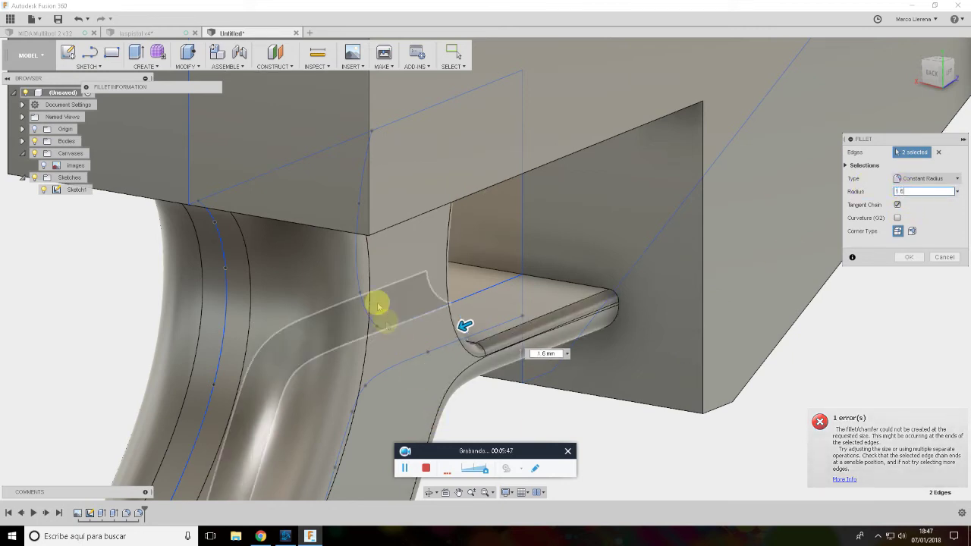
middle_click_drag(377, 306, 166, 348, "shift")
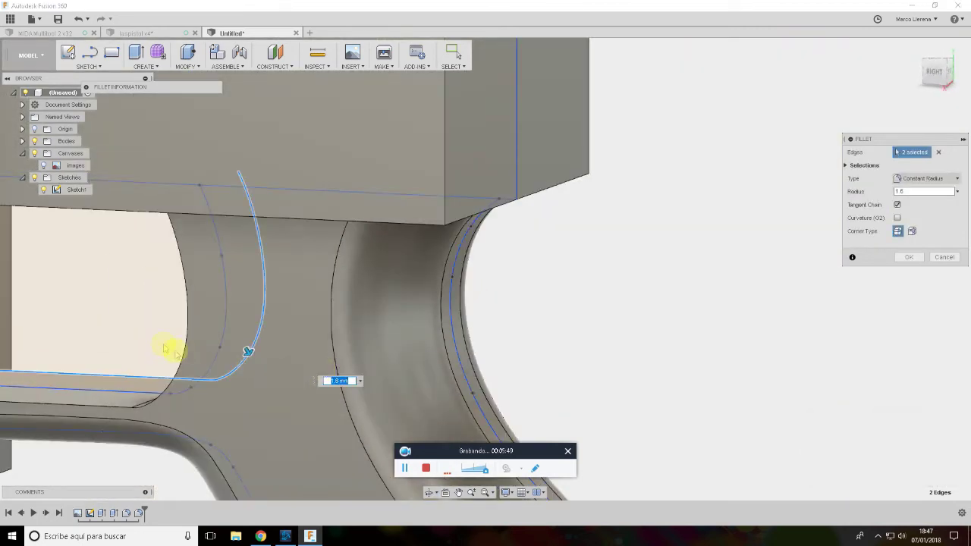
left_click(174, 405)
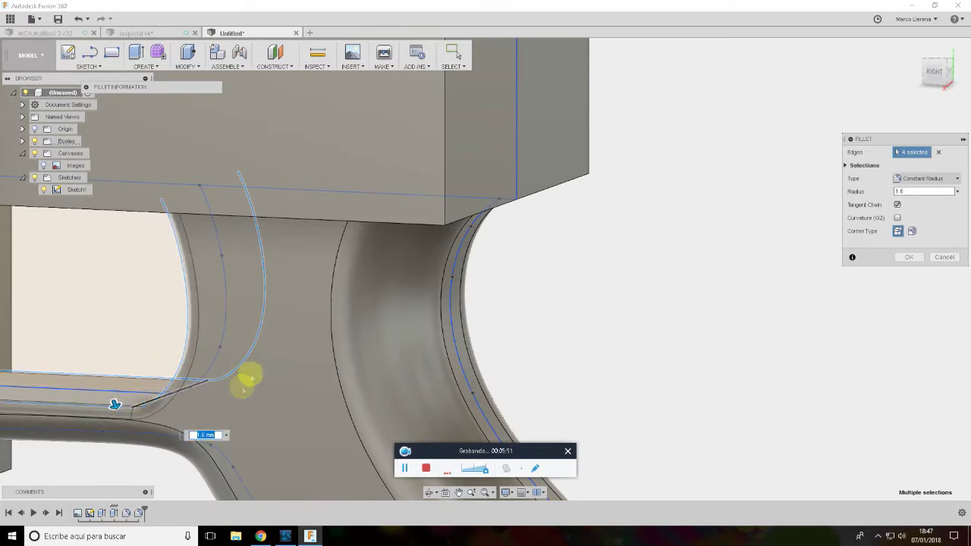
scroll(254, 379, "down", 2)
key("Return")
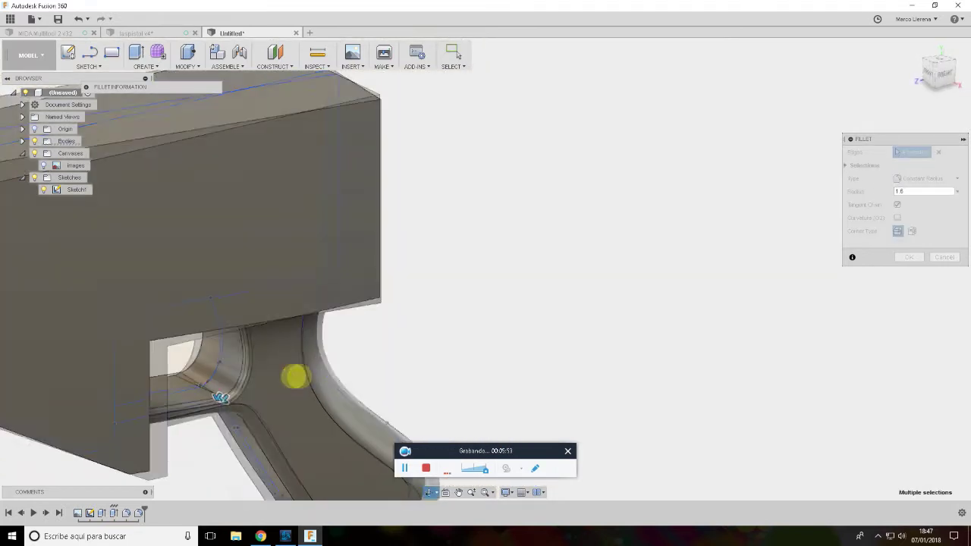
Edit Sketch1 and select the spline around the trigger opening
right_click(90, 515)
left_click(118, 411)
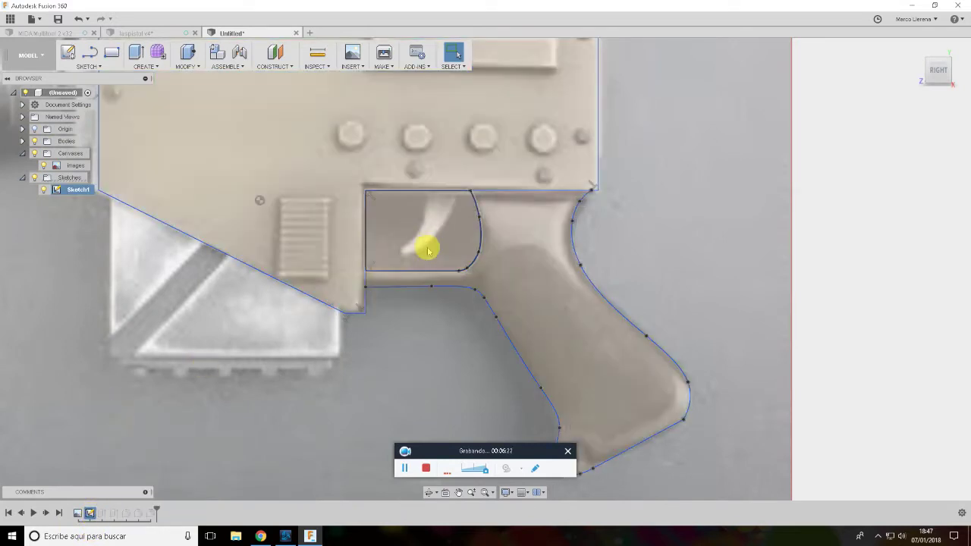
scroll(445, 273, "up", 3)
scroll(445, 273, "up", 2)
left_click(442, 251)
left_click(517, 247)
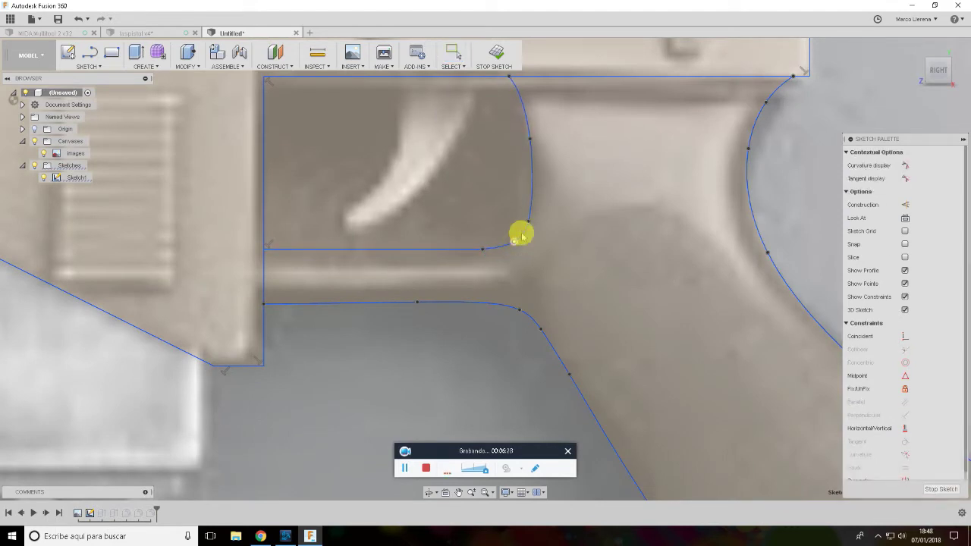
Drag the spline points into a rounder trigger-guard curve and finish the sketch
mouse_move(531, 213)
left_mouse_down()
mouse_move(527, 240)
mouse_move(538, 188)
left_mouse_up()
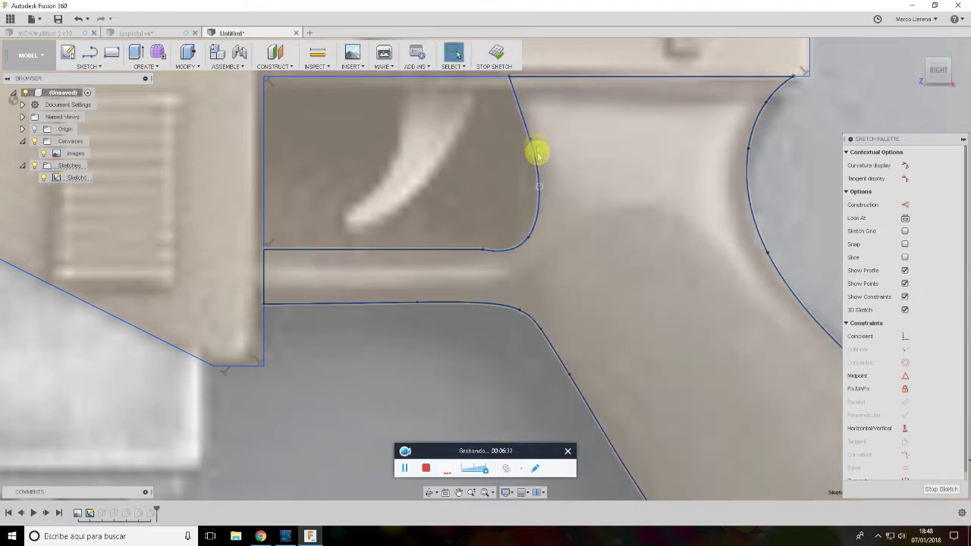
left_click_drag(533, 137, 536, 119)
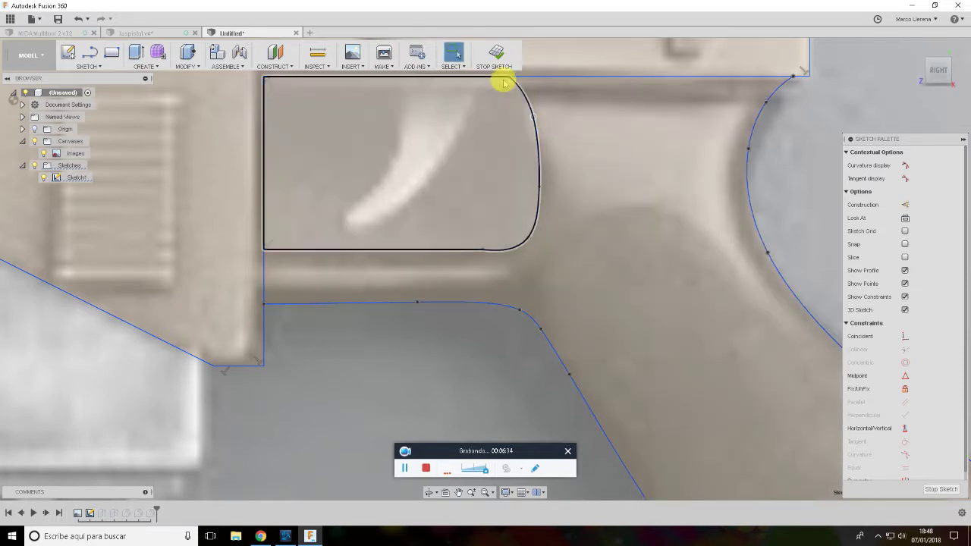
left_click_drag(510, 76, 523, 79)
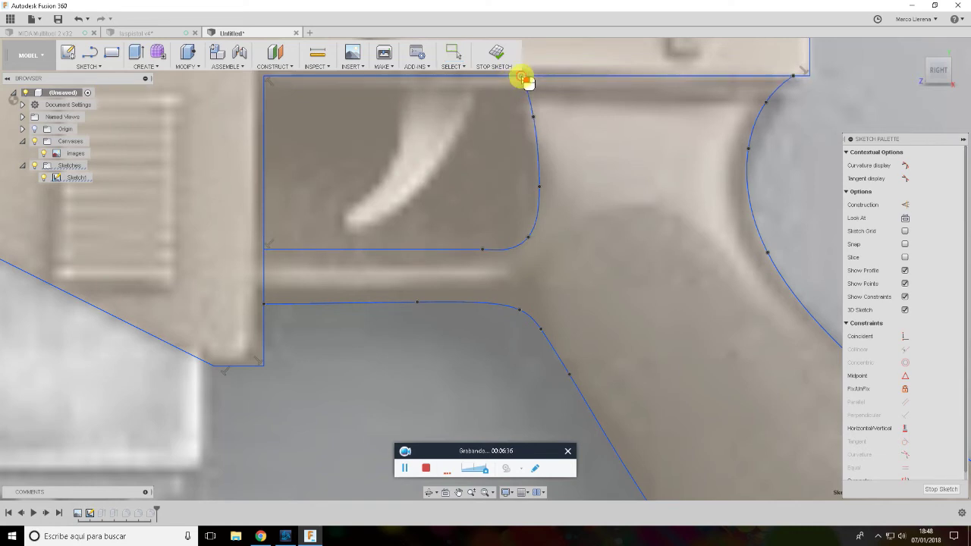
key("Escape")
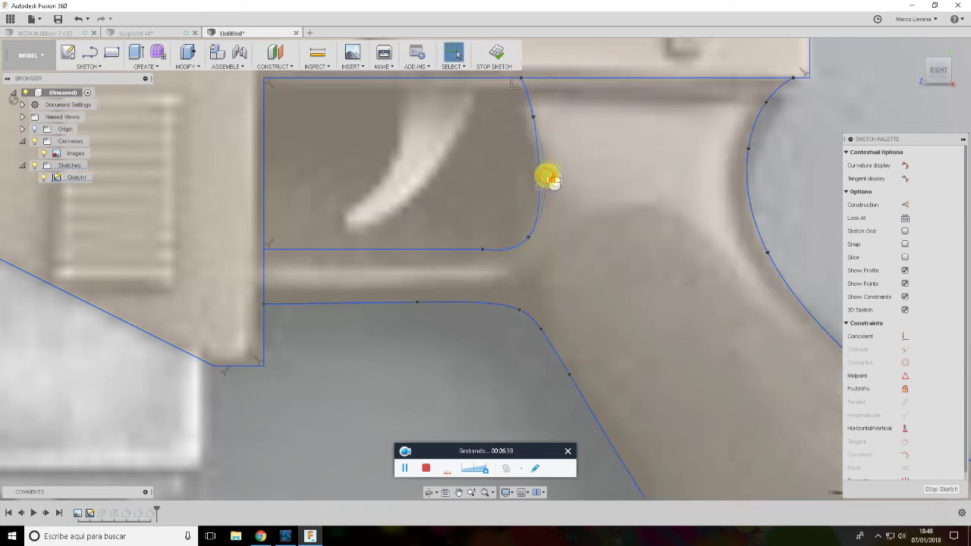
left_click_drag(547, 179, 546, 173)
left_click_drag(529, 231, 524, 232)
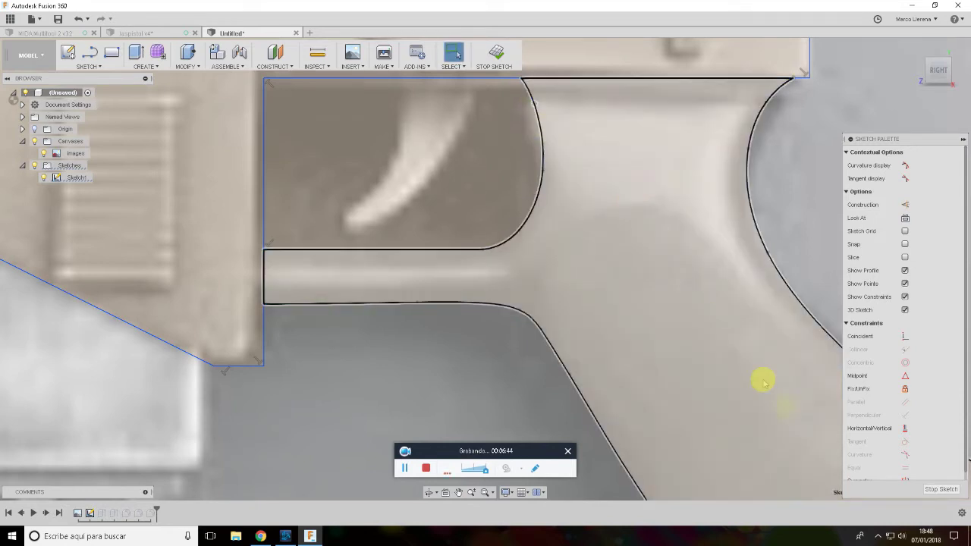
left_click(941, 489)
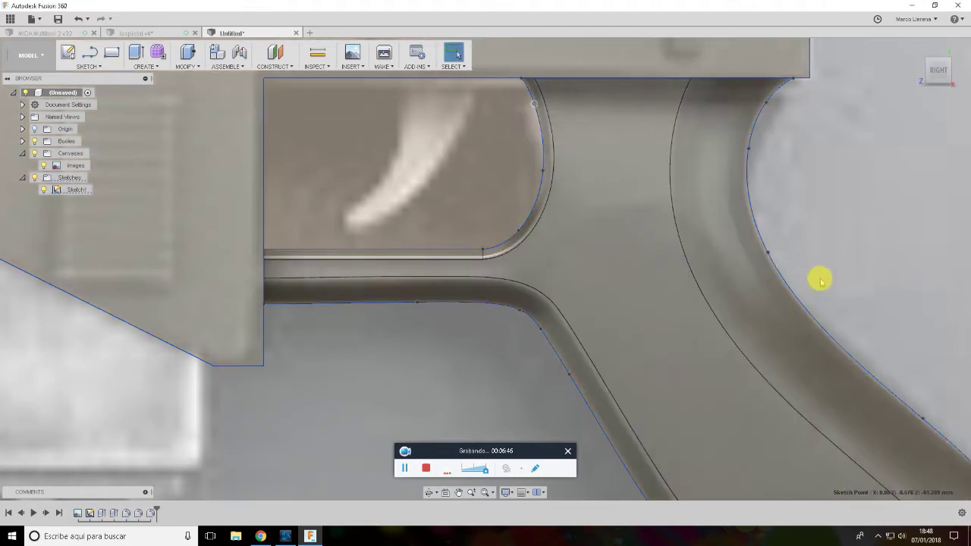
Change the trigger-guard lip fillet radius from 1.6 mm to 2.5 mm
double_click(151, 513)
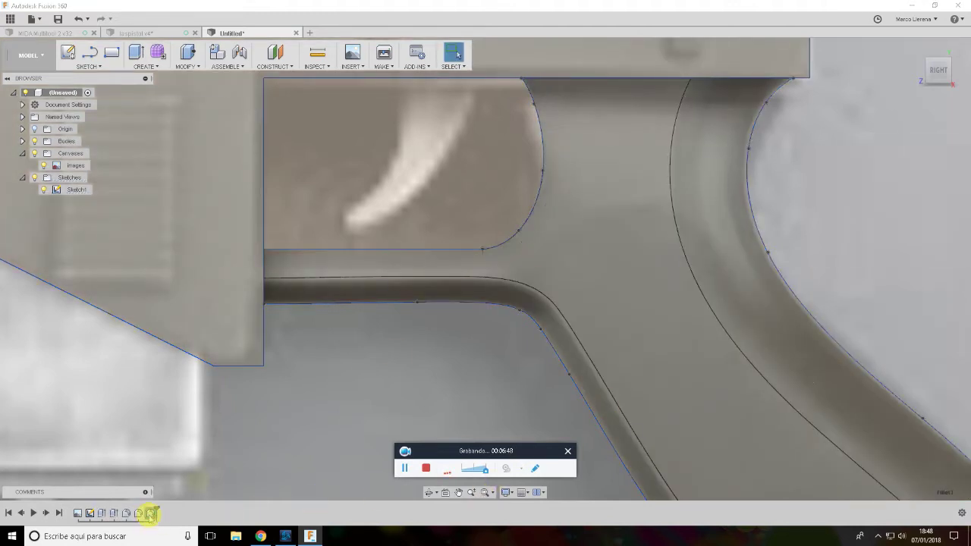
left_click(948, 191)
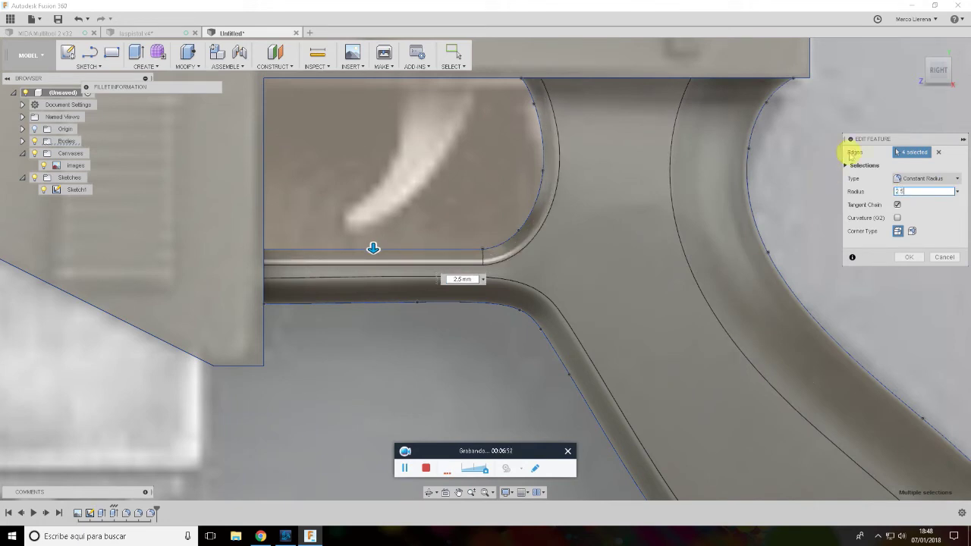
left_click(909, 256)
mouse_move(951, 77)
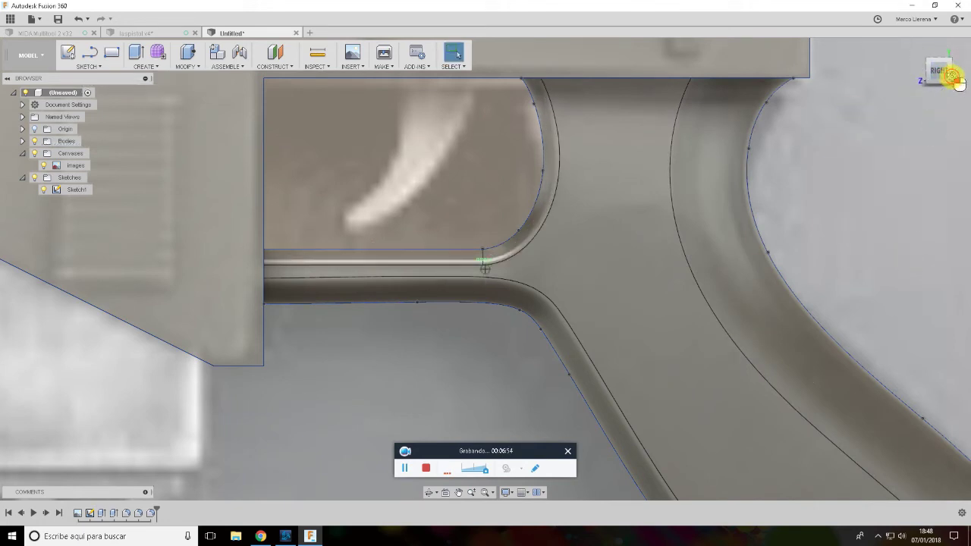
Zoom out and turn to the Right view to frame the whole pistol
scroll(763, 235, "down", 3)
scroll(767, 245, "down", 4)
scroll(845, 162, "down", 3)
middle_click_drag(845, 162, 825, 158)
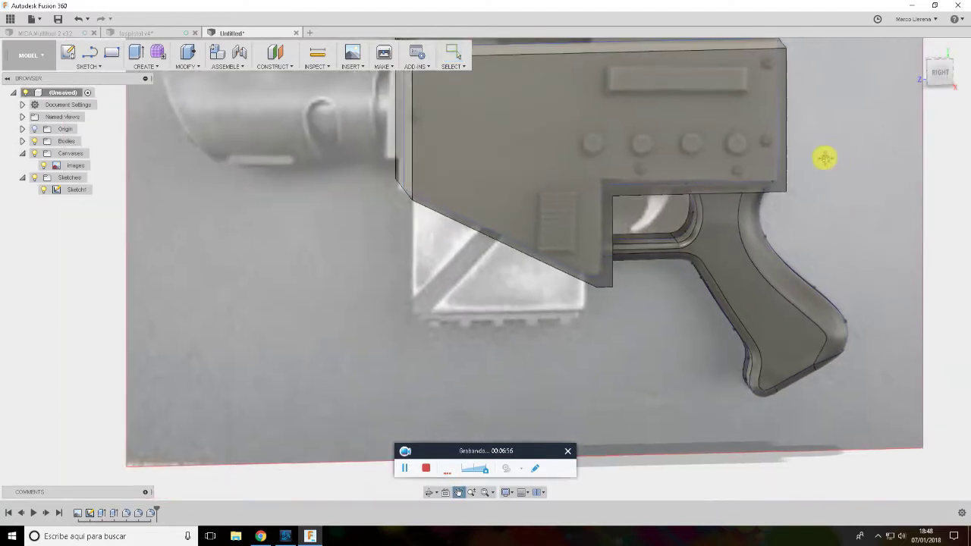
left_click(937, 78)
mouse_move(685, 122)
middle_mouse_down()
mouse_move(674, 208)
mouse_move(700, 225)
mouse_move(691, 170)
middle_mouse_up()
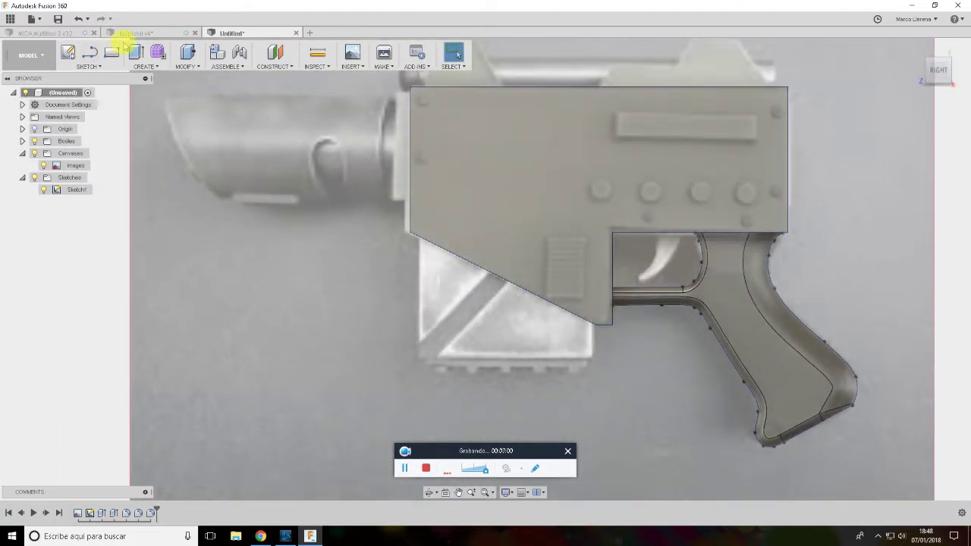
Draw a two-point rectangle over the magazine area on the receiver's side face as Sketch2
left_click(65, 56)
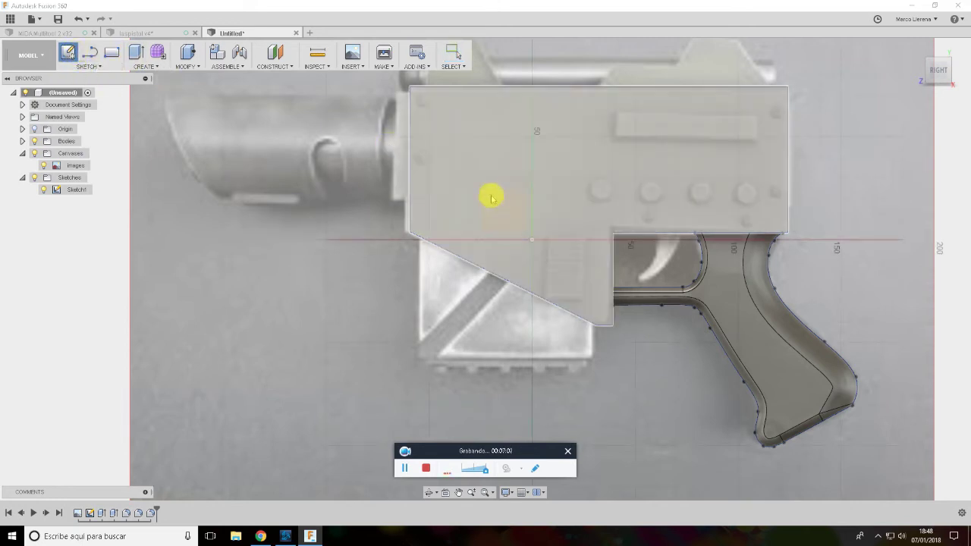
left_click(501, 205)
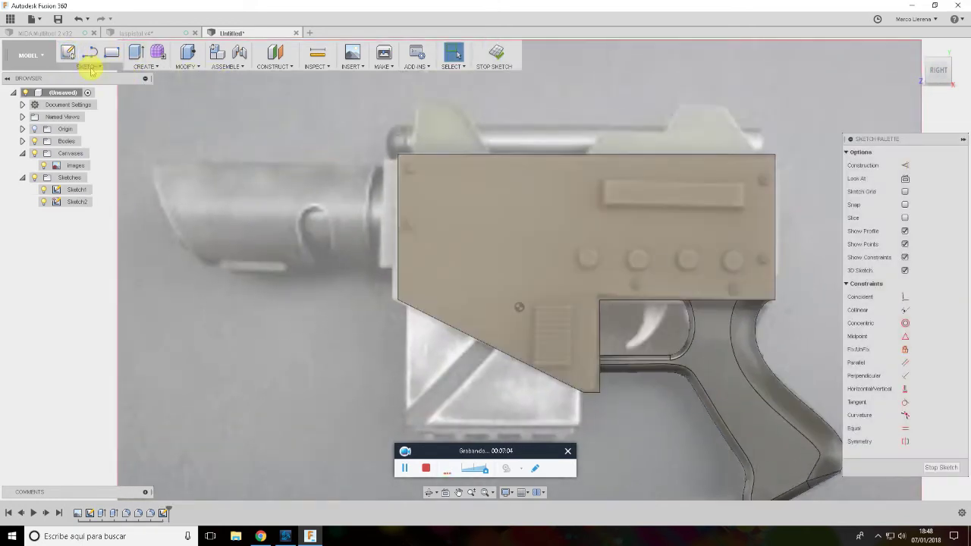
left_click(89, 67)
left_click(167, 98)
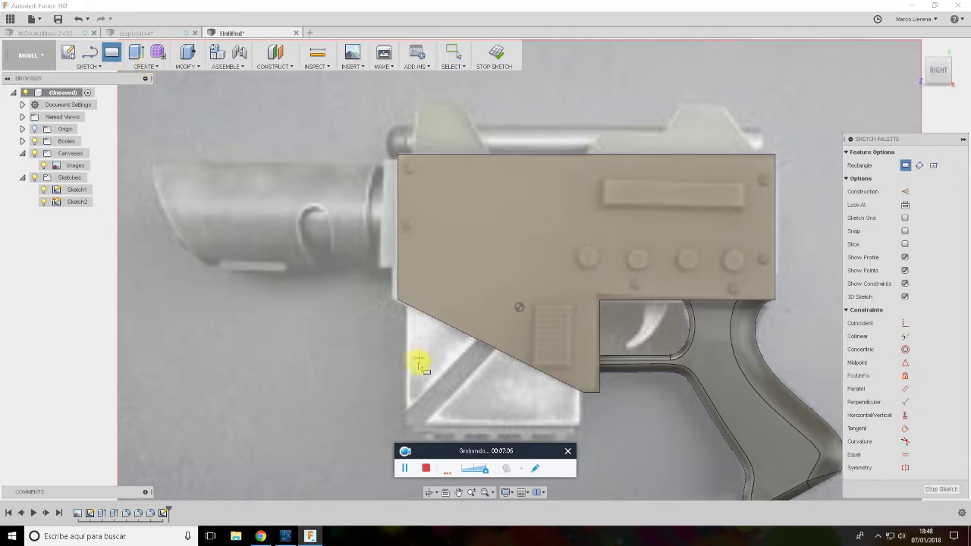
middle_click_drag(418, 364, 414, 246)
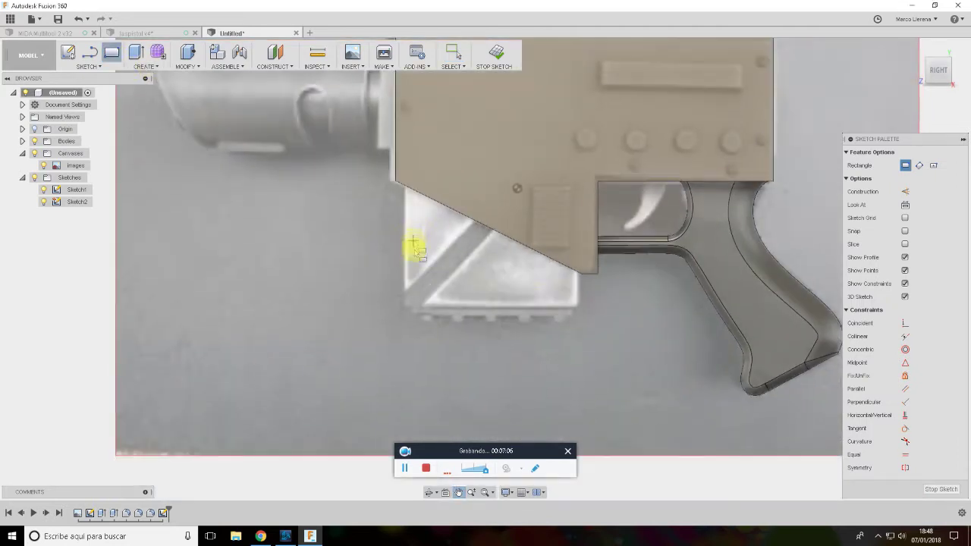
left_click(575, 308)
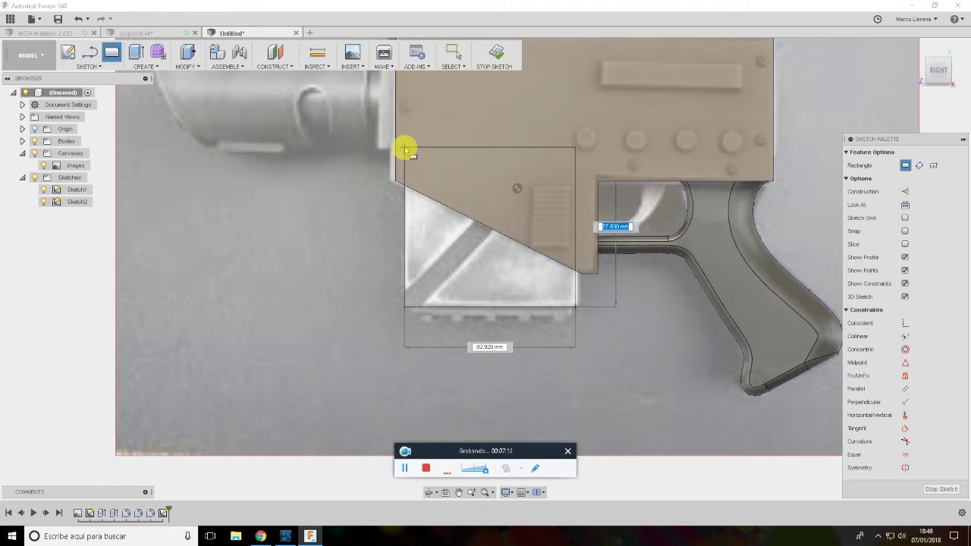
left_click(404, 147)
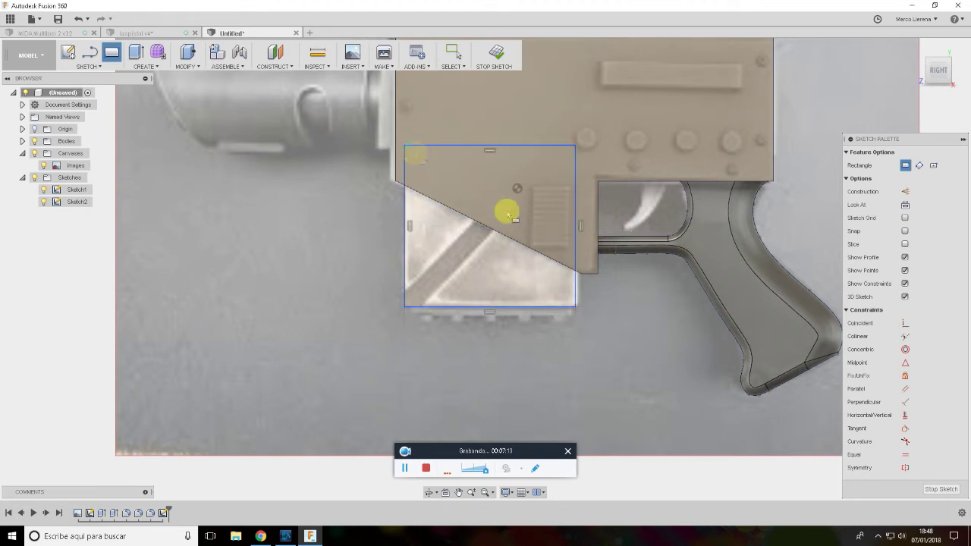
left_click(941, 489)
Select both triangular profiles of the magazine rectangle
left_click(476, 332)
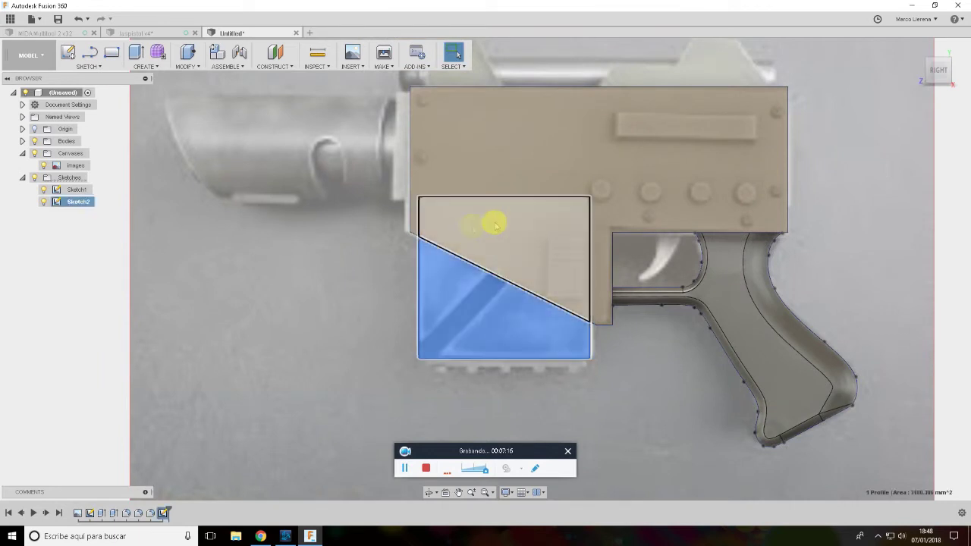
middle_click_drag(502, 234, 557, 225, "shift")
left_click(591, 231)
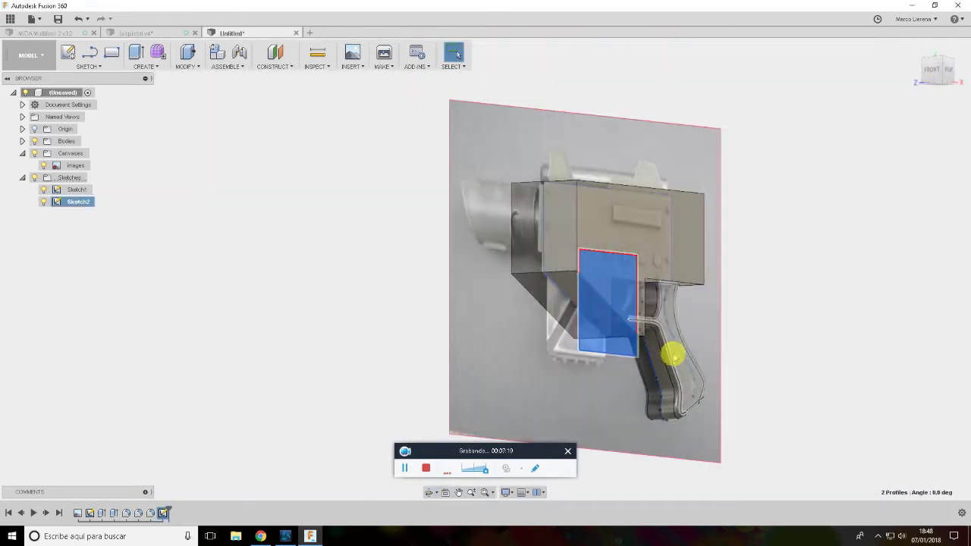
mouse_move(674, 351)
middle_mouse_down("shift")
mouse_move(713, 278)
mouse_move(700, 284)
middle_mouse_up("shift")
Extrude the profiles two-sided, 55 mm and 5 mm, as a new body
key("e")
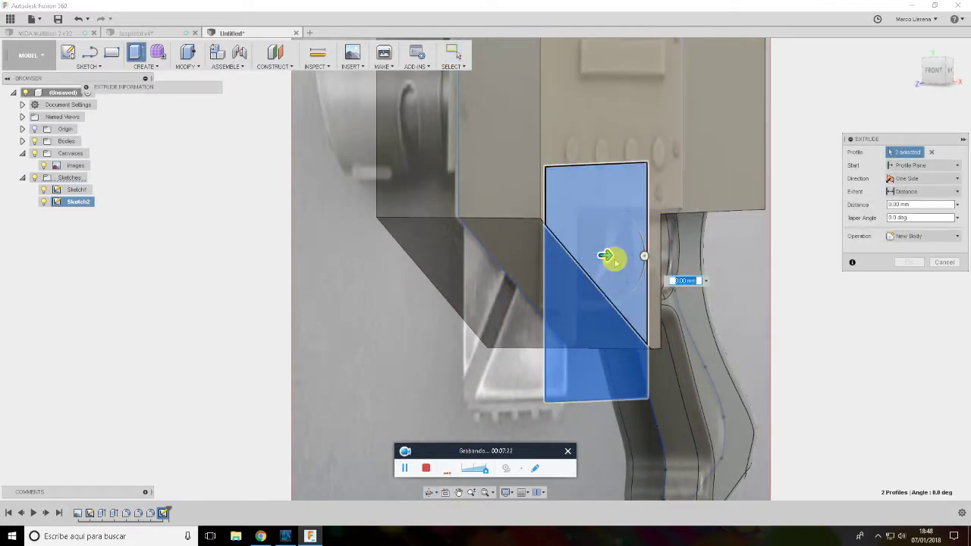
left_click_drag(605, 255, 445, 243)
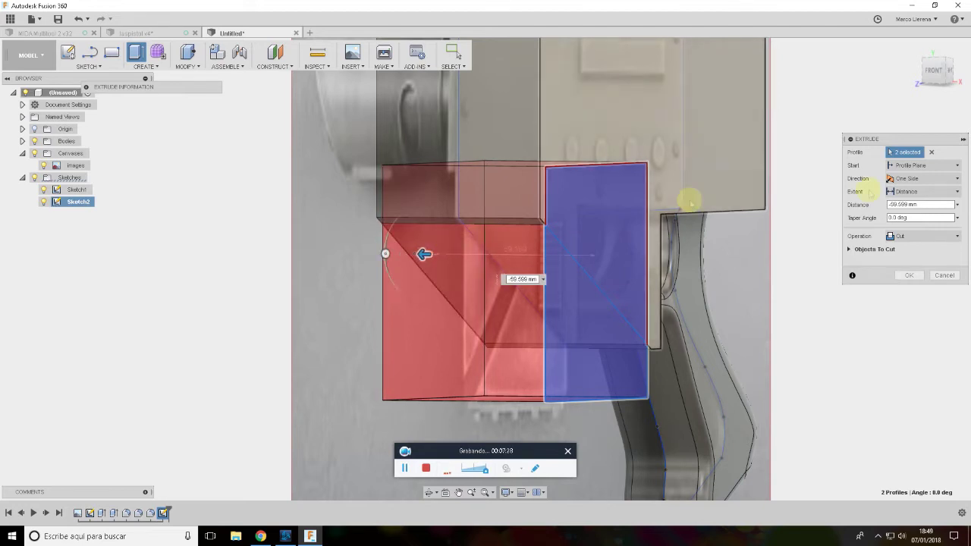
left_click(926, 179)
left_click(914, 204)
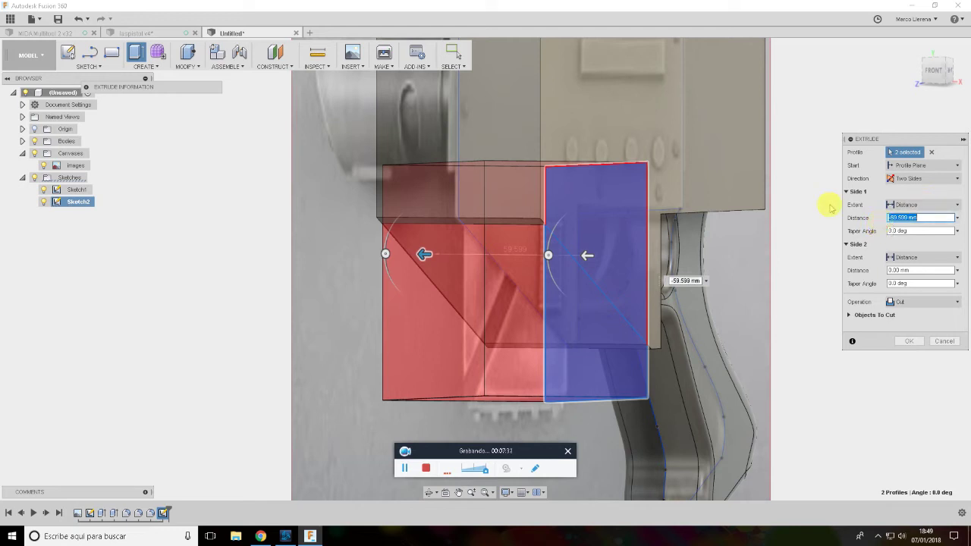
type("-5")
left_click(922, 271)
type("5")
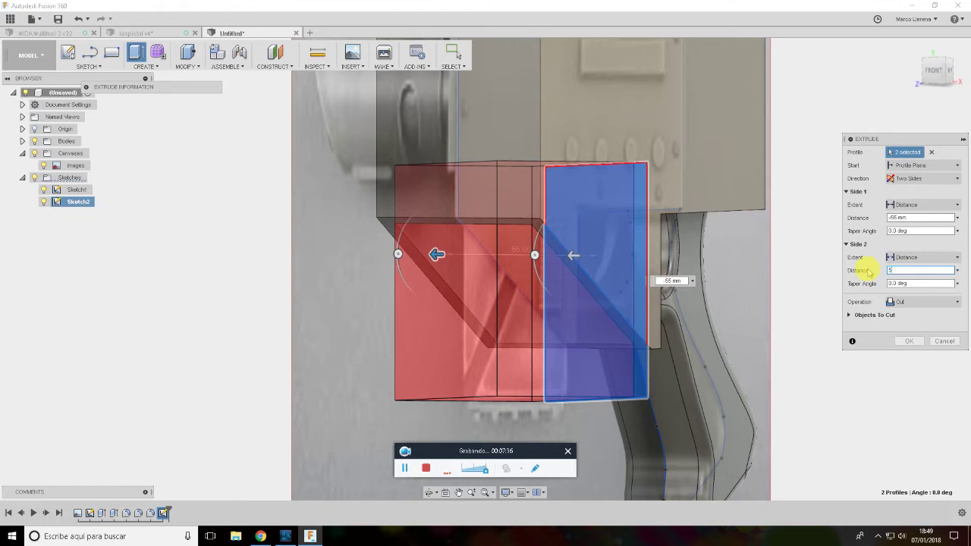
left_click(910, 304)
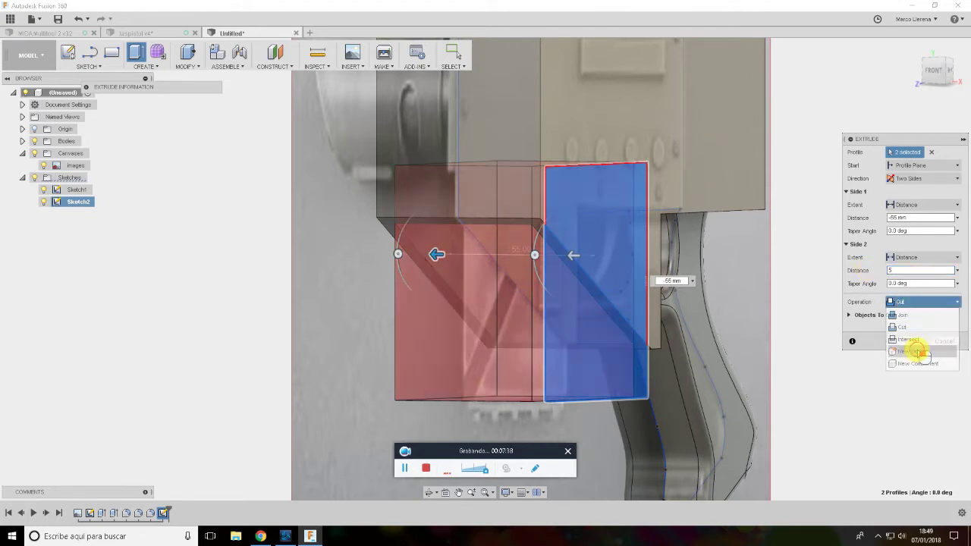
left_click(918, 345)
left_click(907, 328)
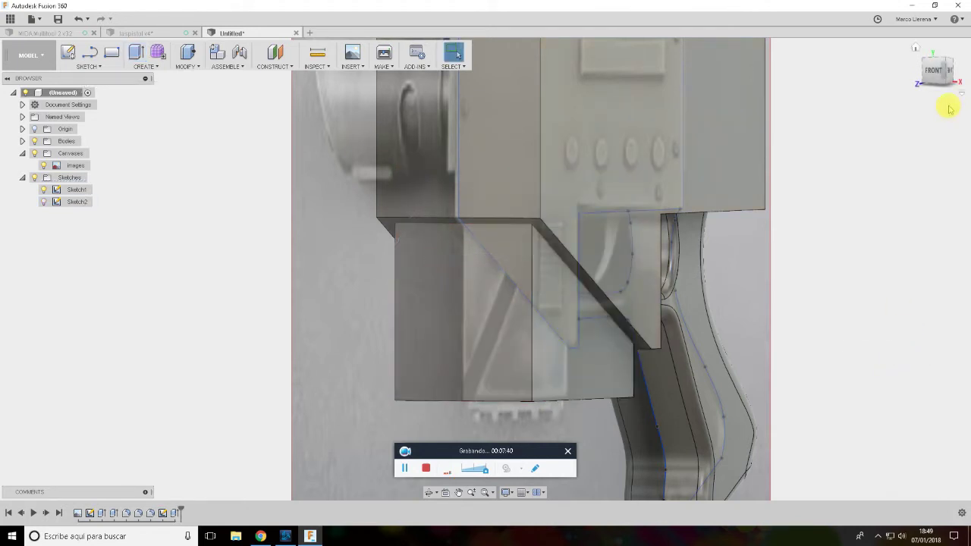
Combine-cut the magazine block from the receiver, keeping the block as its own body
left_click_drag(938, 73, 867, 76)
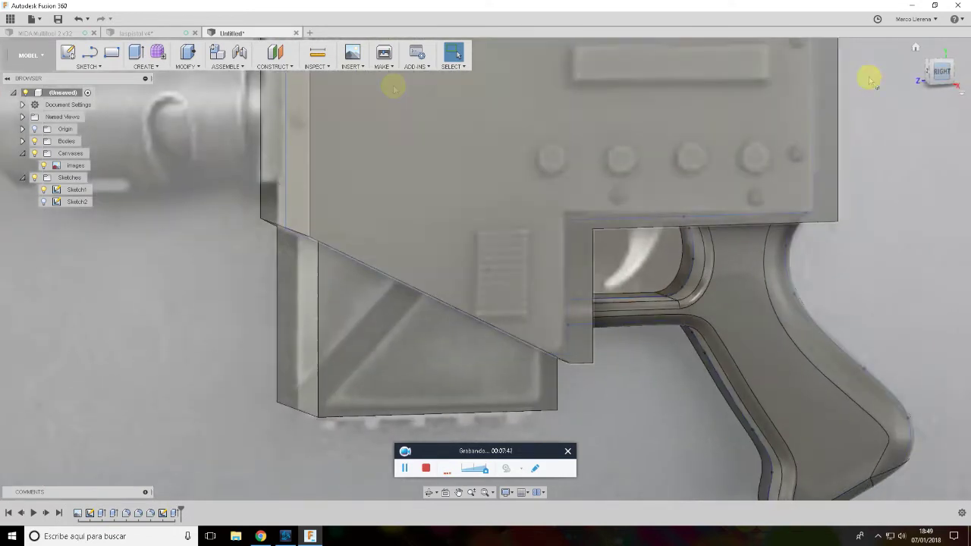
left_click(190, 66)
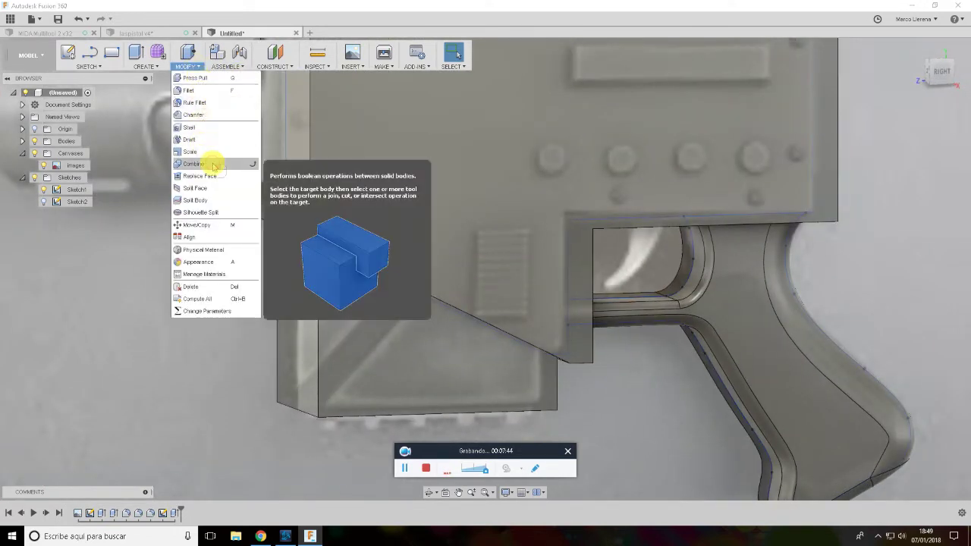
left_click(244, 159)
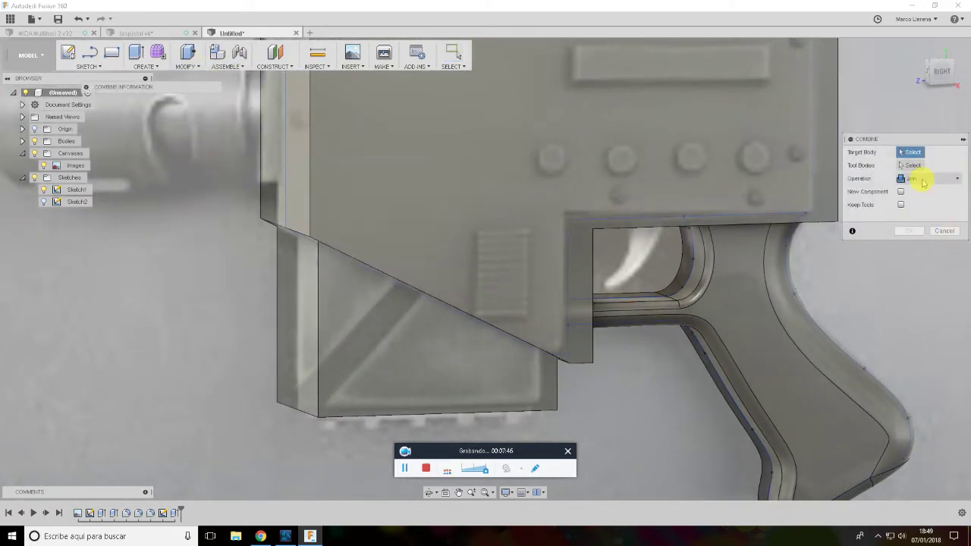
scroll(494, 143, "down", 3)
scroll(494, 162, "down", 2)
left_click(568, 190)
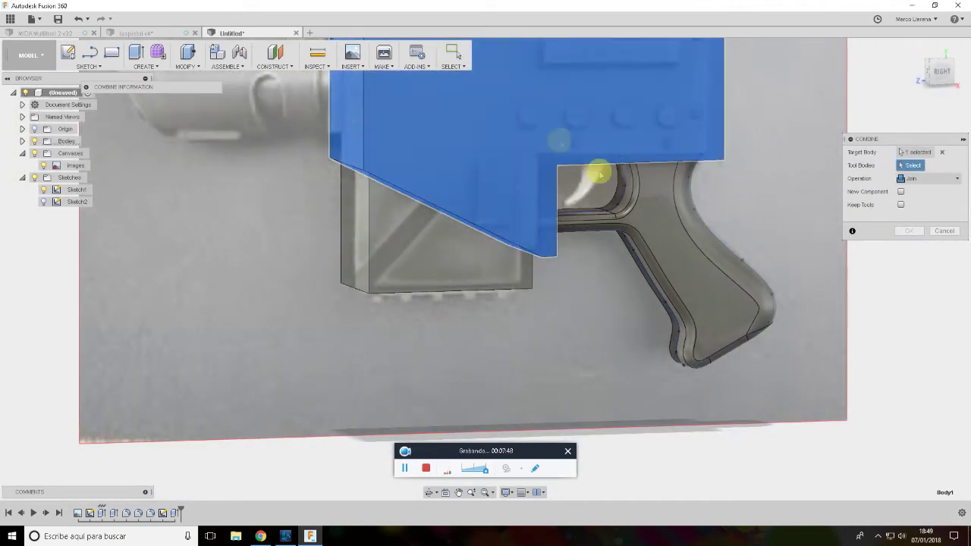
middle_click_drag(567, 190, 514, 222)
left_click(451, 297)
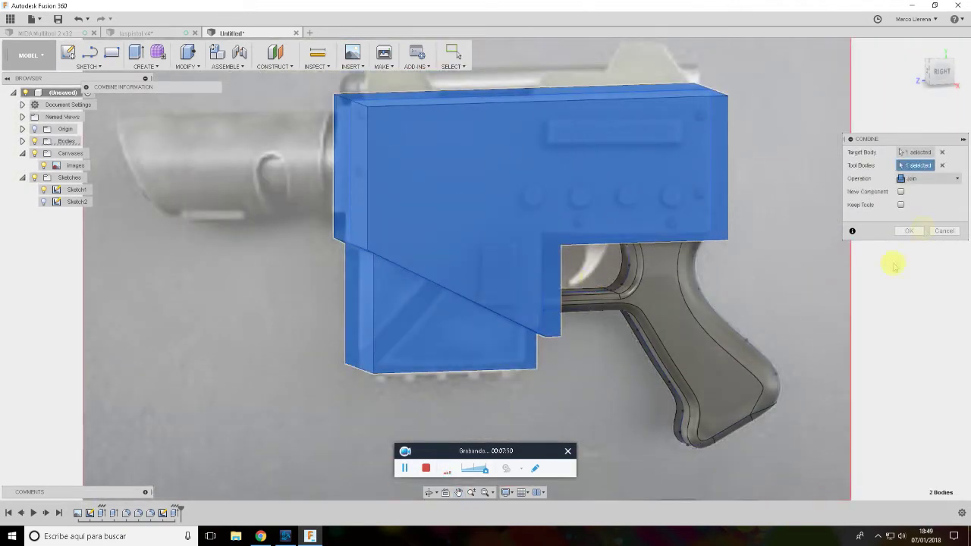
left_click(936, 185)
left_click(910, 206)
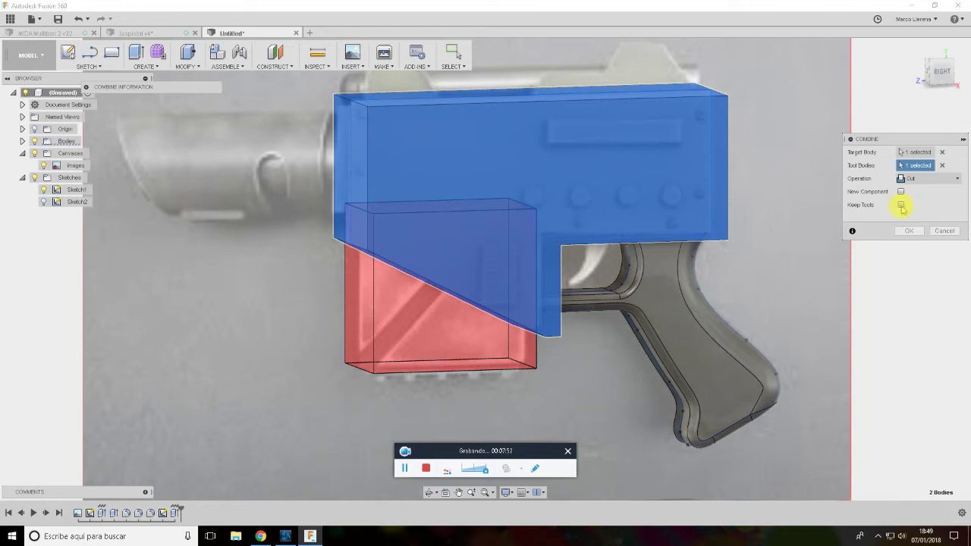
left_click(912, 232)
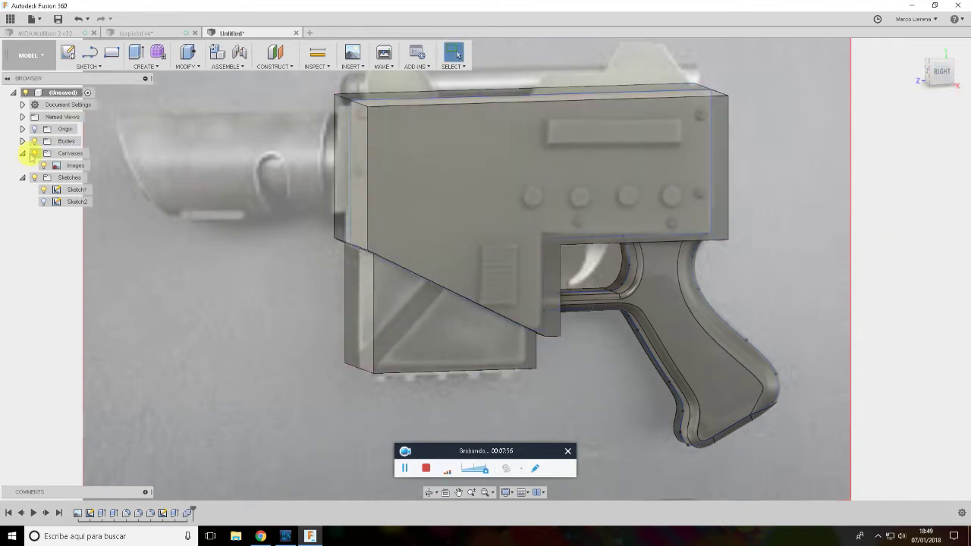
Hide the photo canvas and the sketch lines, leaving only the bodies visible
left_click(23, 141)
left_click(74, 153)
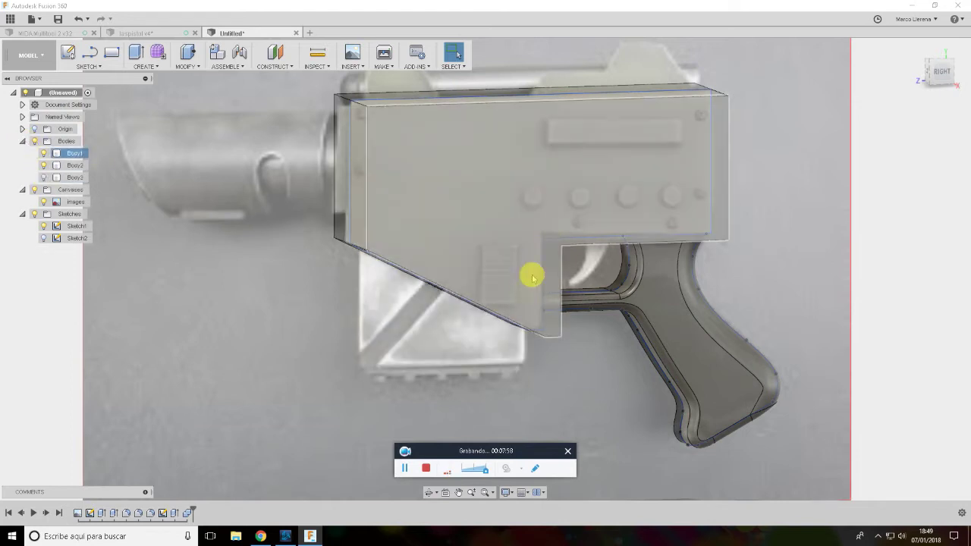
middle_click_drag(531, 275, 531, 227)
scroll(526, 235, "down", 5)
key("Escape")
scroll(455, 210, "up", 5)
middle_click_drag(455, 211, 463, 190, "shift")
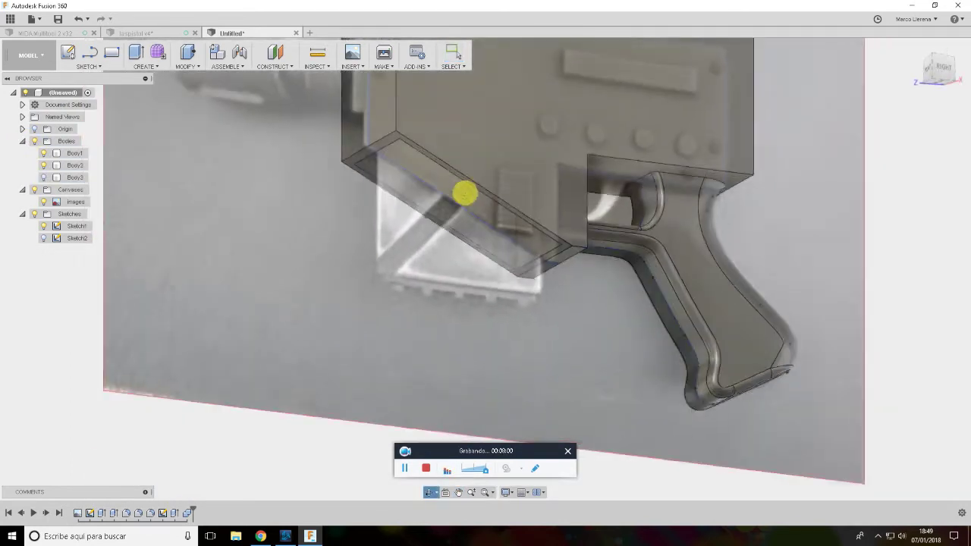
left_click(34, 189)
scroll(485, 213, "up", 2)
scroll(564, 265, "up", 2)
left_click(43, 226)
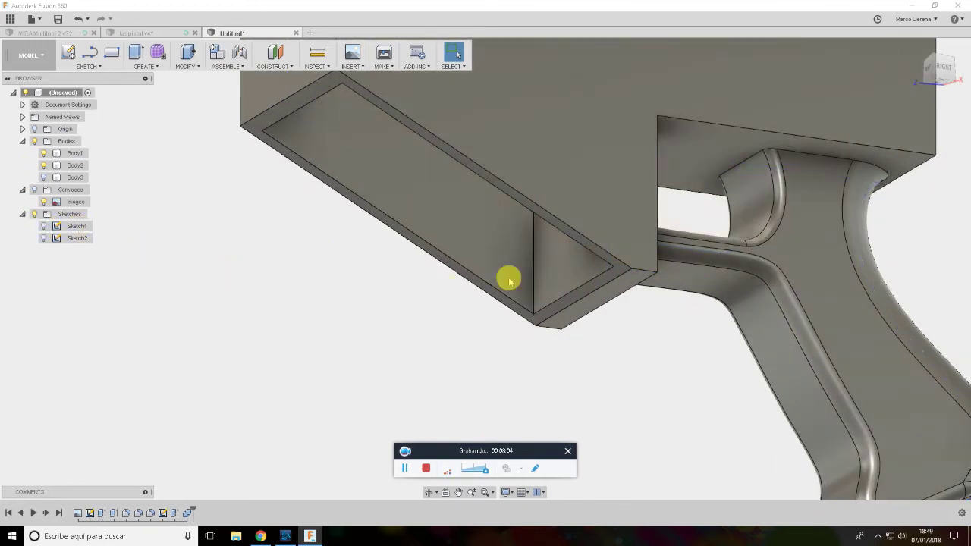
Offset the box's inner end faces by -3 mm and -2 mm
left_click(574, 278)
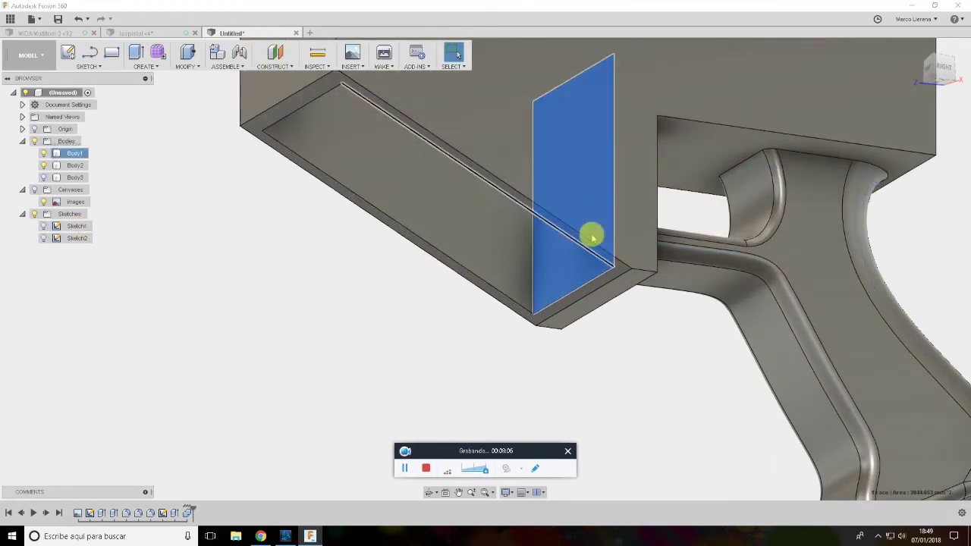
key("q")
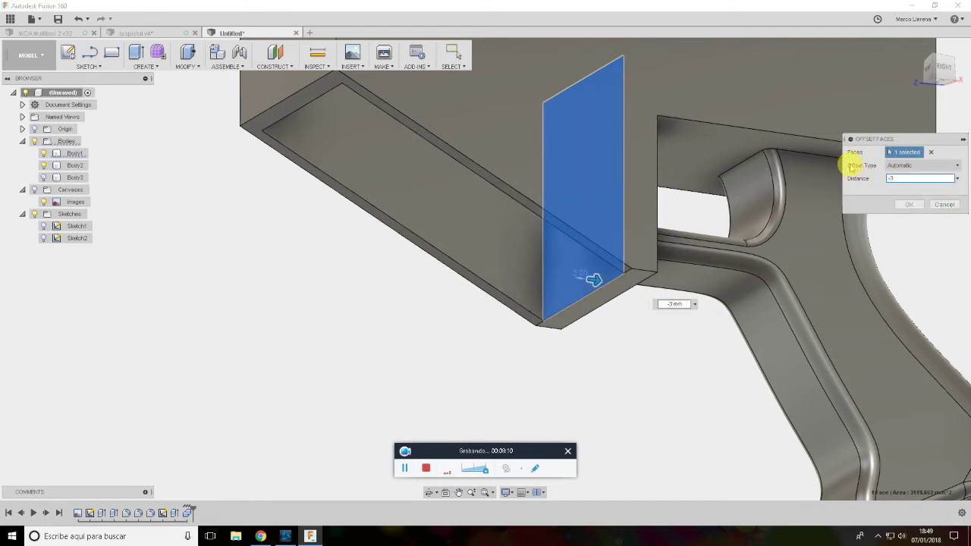
key("Return")
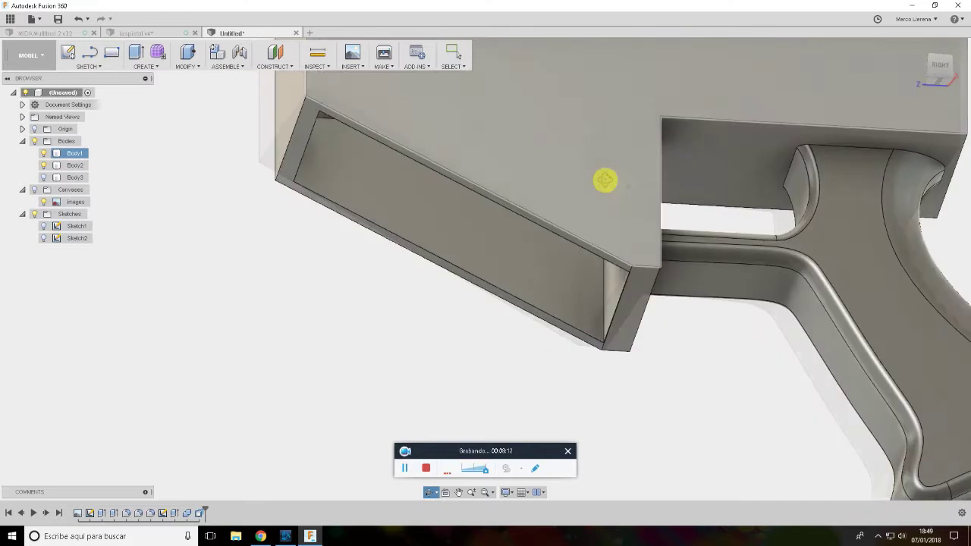
middle_click_drag(632, 192, 538, 197, "shift")
left_click(536, 324)
key("q")
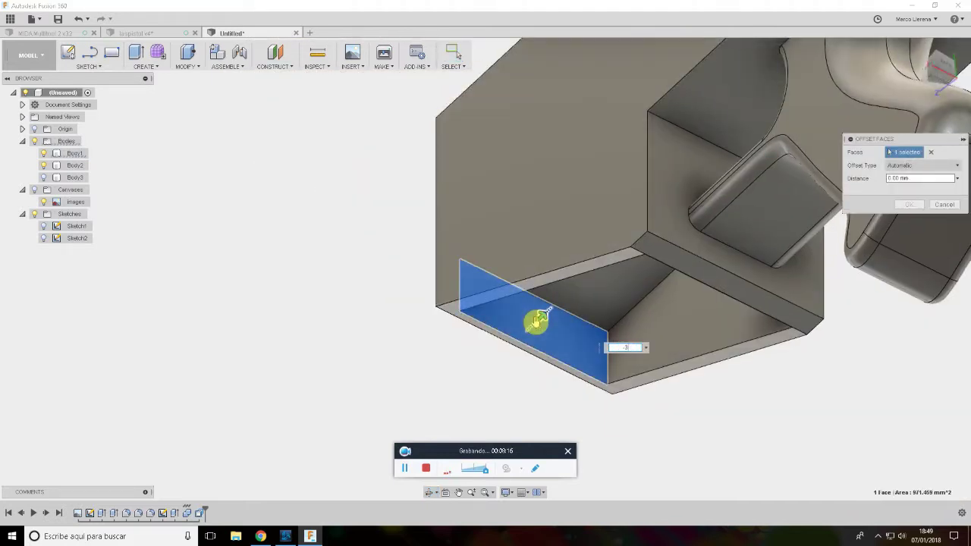
middle_click_drag(612, 325, 638, 282, "shift")
left_click(914, 178)
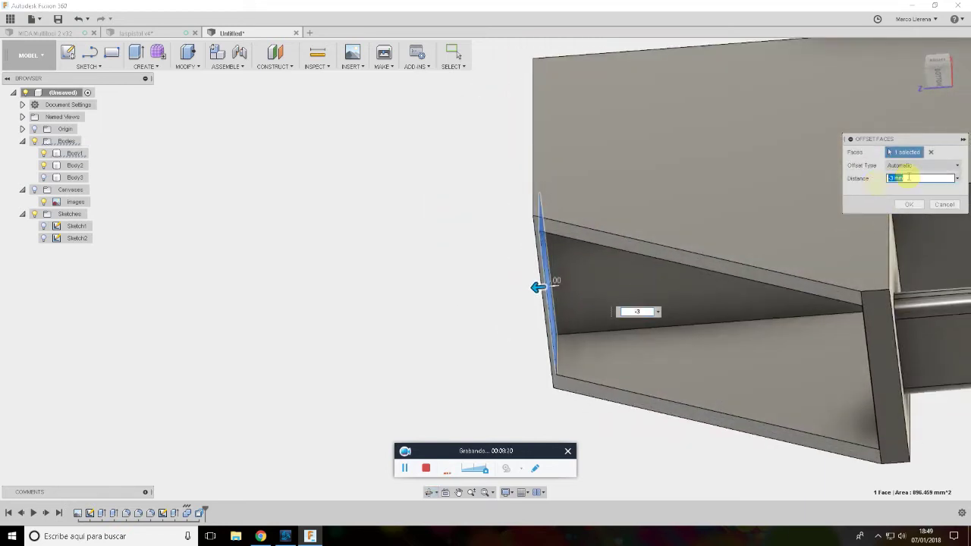
key("BackSpace")
type("2")
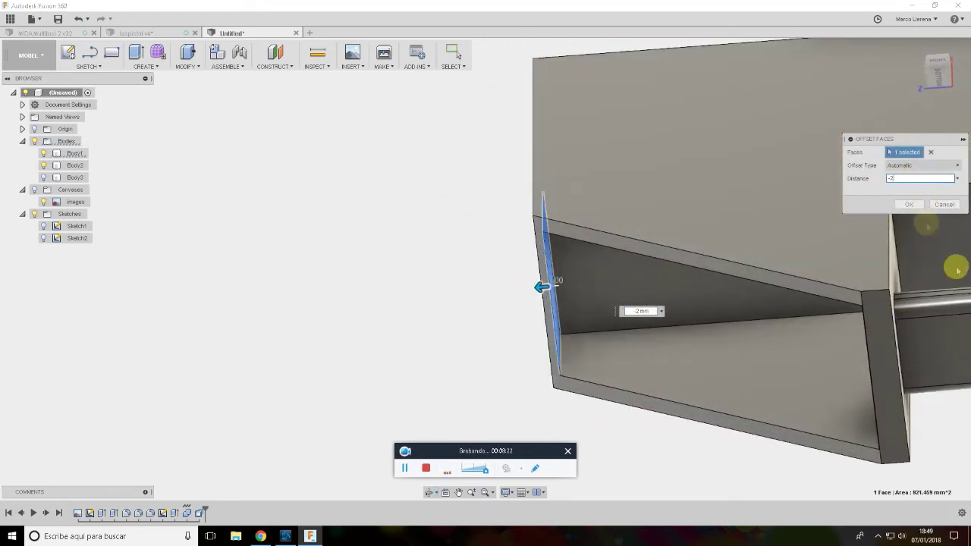
left_click(910, 205)
Review the -3 mm offset, then offset the box's angled inner face
double_click(200, 513)
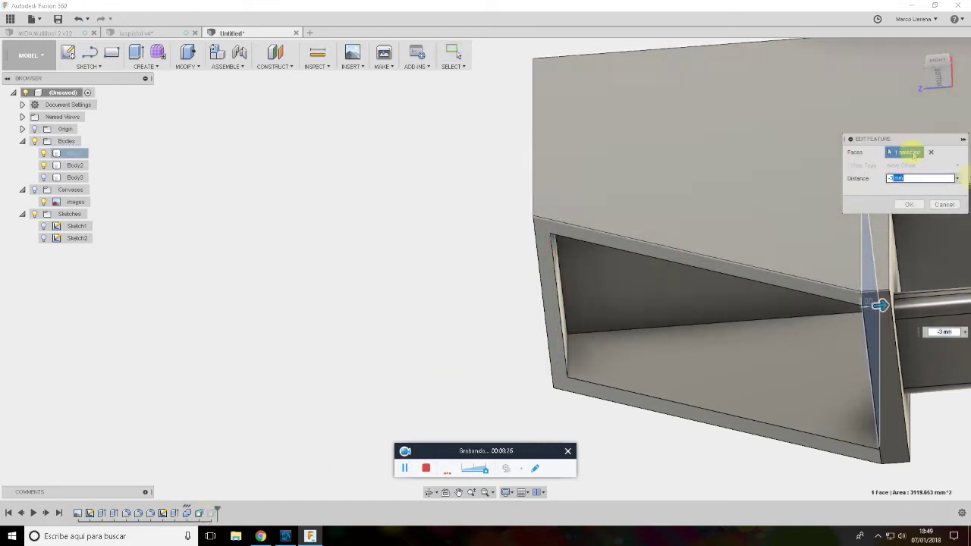
key("Escape")
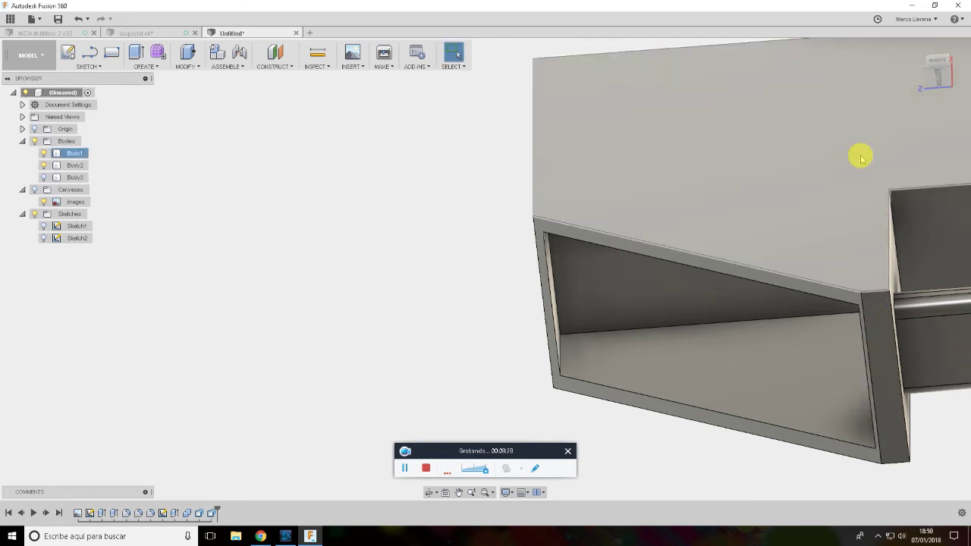
mouse_move(657, 310)
middle_mouse_down("shift")
mouse_move(716, 278)
mouse_move(772, 303)
mouse_move(780, 412)
middle_mouse_up("shift")
left_click(774, 419)
key("q")
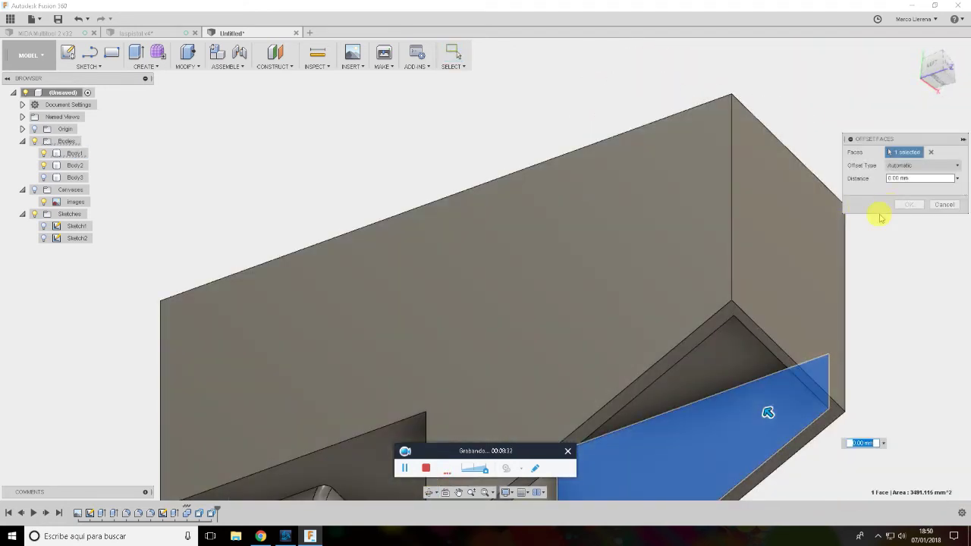
key("Escape")
mouse_move(736, 223)
middle_mouse_down("shift")
mouse_move(729, 258)
mouse_move(672, 278)
middle_mouse_up("shift")
left_click(877, 431)
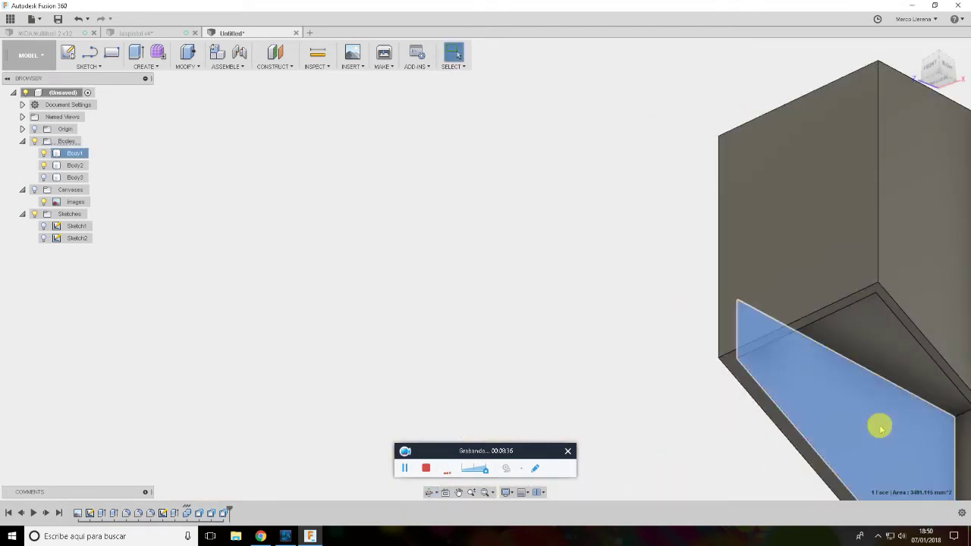
key("q")
key("Return")
Orbit and zoom around the box to inspect the thinned walls
mouse_move(854, 445)
middle_mouse_down("shift")
mouse_move(672, 379)
mouse_move(682, 336)
mouse_move(588, 220)
middle_mouse_up("shift")
left_click(620, 237)
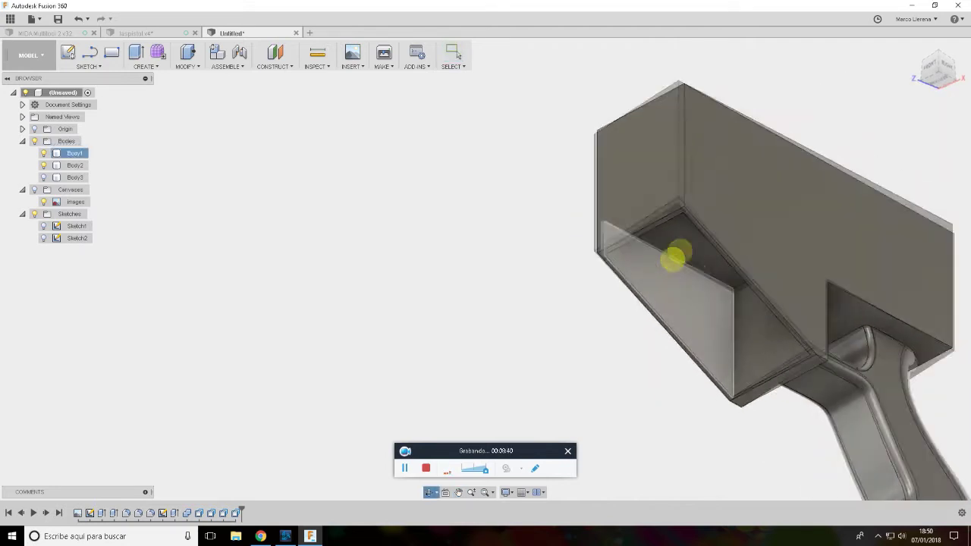
middle_click_drag(678, 255, 747, 270, "shift")
scroll(746, 270, "up", 2)
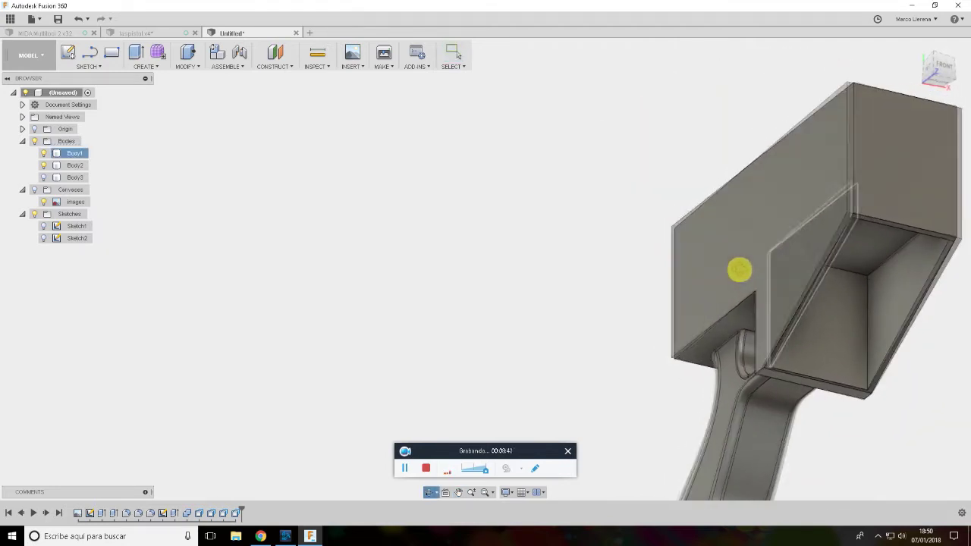
scroll(824, 255, "up", 3)
scroll(832, 262, "up", 3)
key("Escape")
left_click(317, 55)
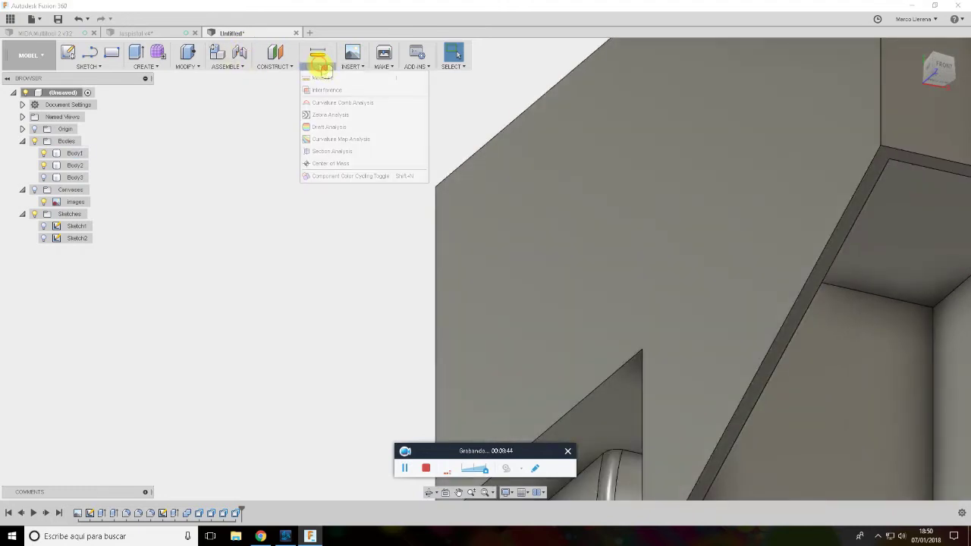
left_click(323, 76)
mouse_move(810, 289)
middle_mouse_down()
mouse_move(694, 266)
mouse_move(674, 243)
middle_mouse_up()
left_click(674, 244)
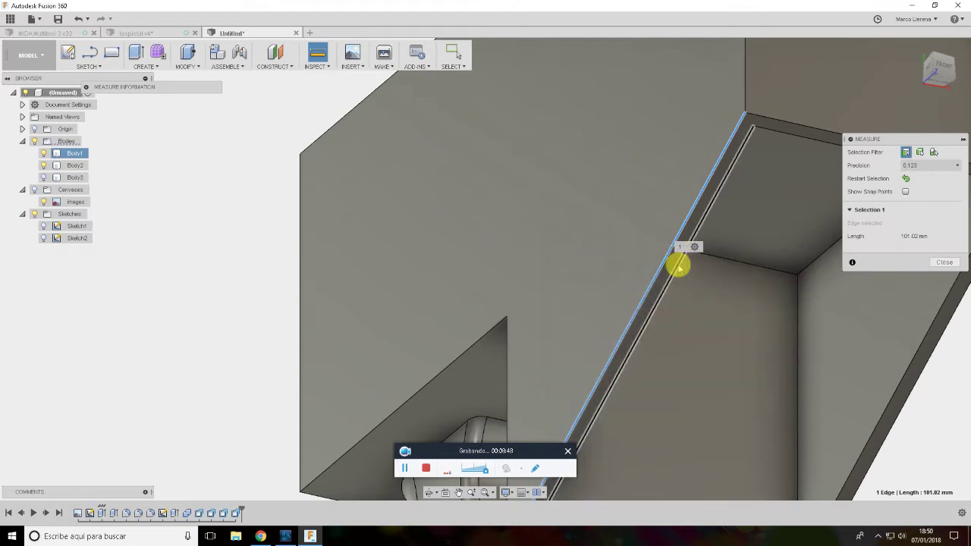
left_click(680, 267)
left_click(909, 225)
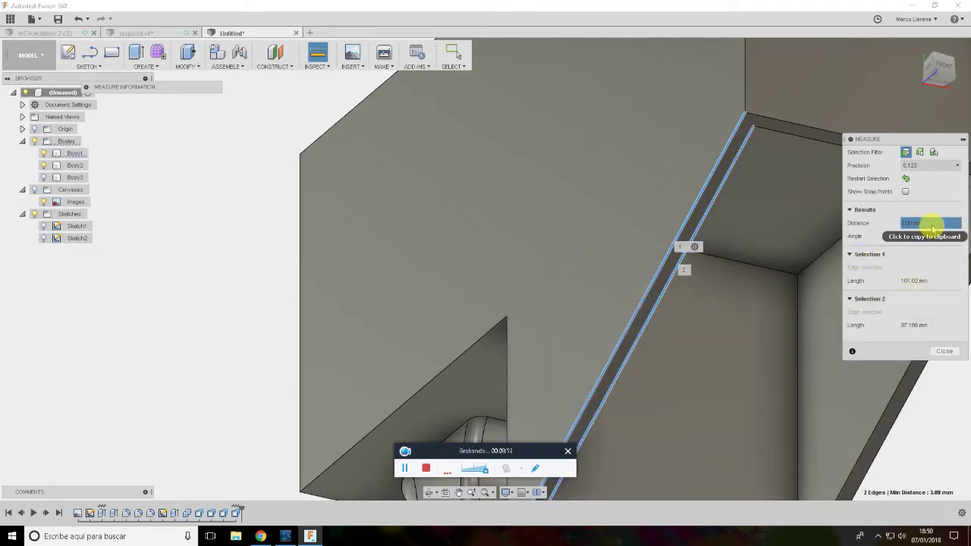
left_click(944, 351)
left_click(798, 283)
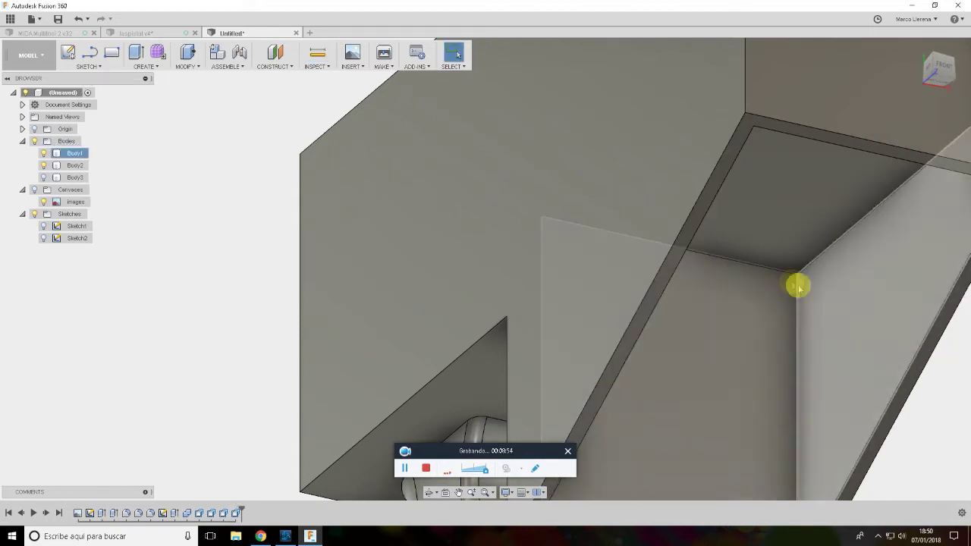
scroll(798, 284, "down", 5)
key("Escape")
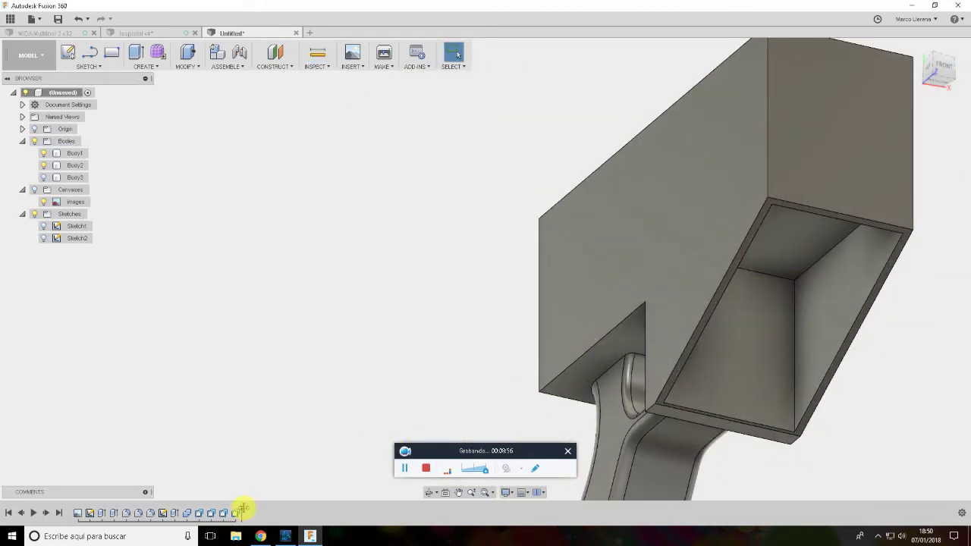
Roll the history back before Combine1 and test an offset on the block's left face
left_click_drag(241, 508, 195, 507)
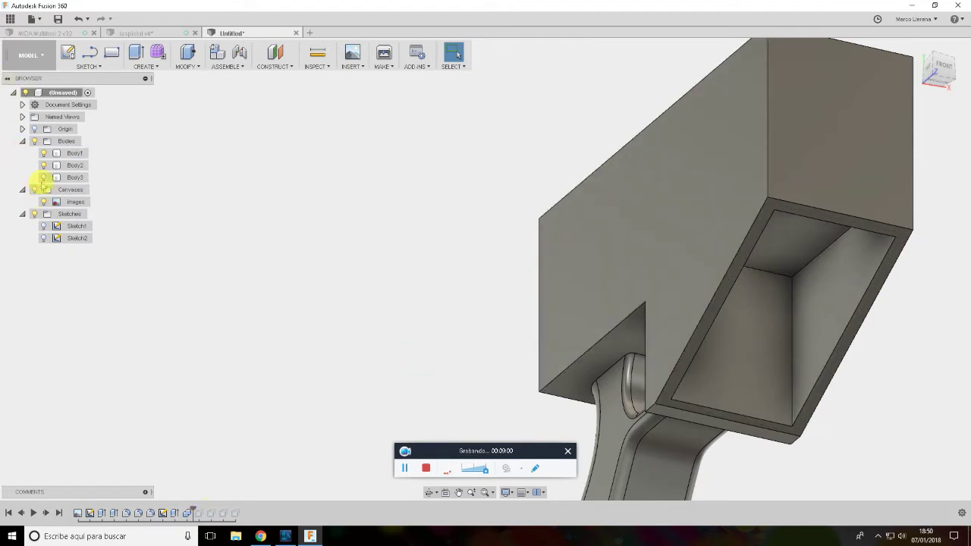
left_click(751, 319)
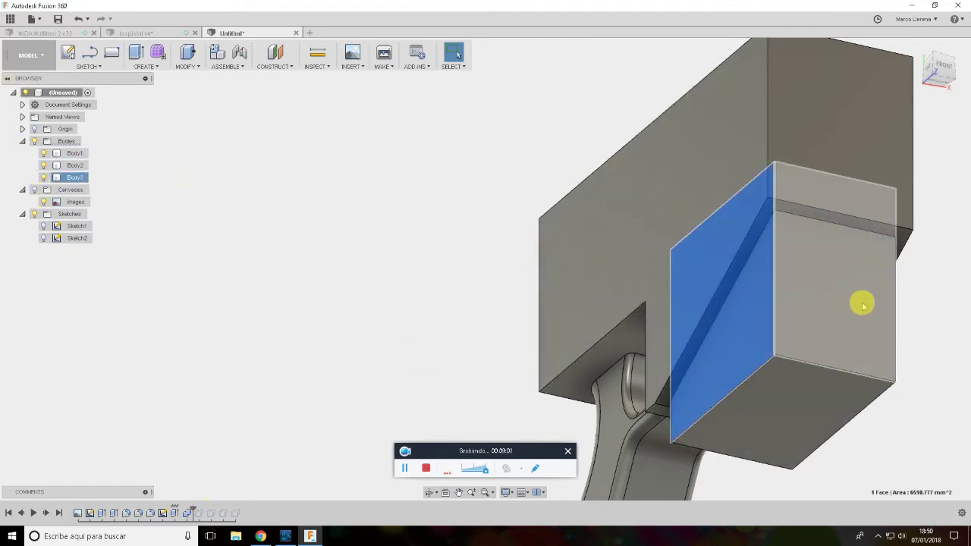
mouse_move(869, 298)
middle_mouse_down("shift")
mouse_move(806, 309)
mouse_move(877, 321)
middle_mouse_up("shift")
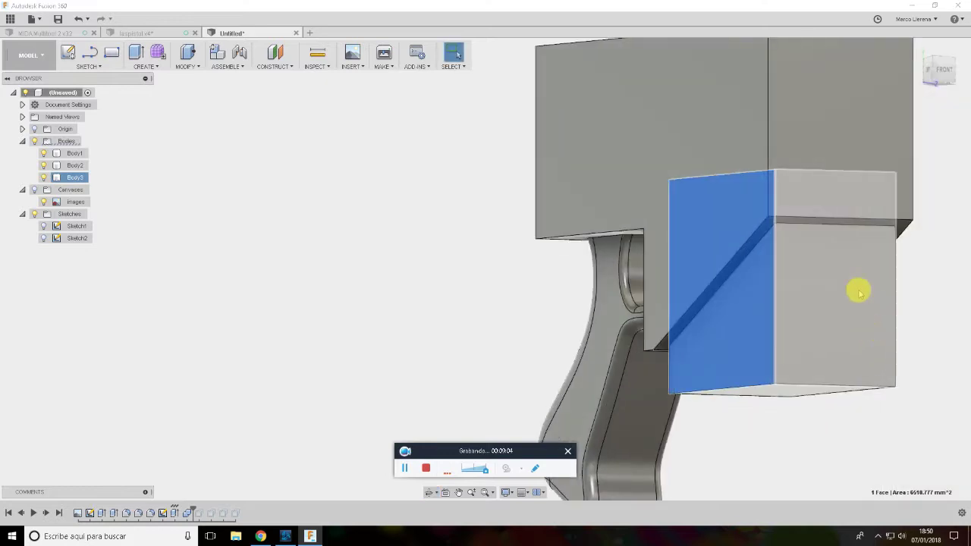
key("q")
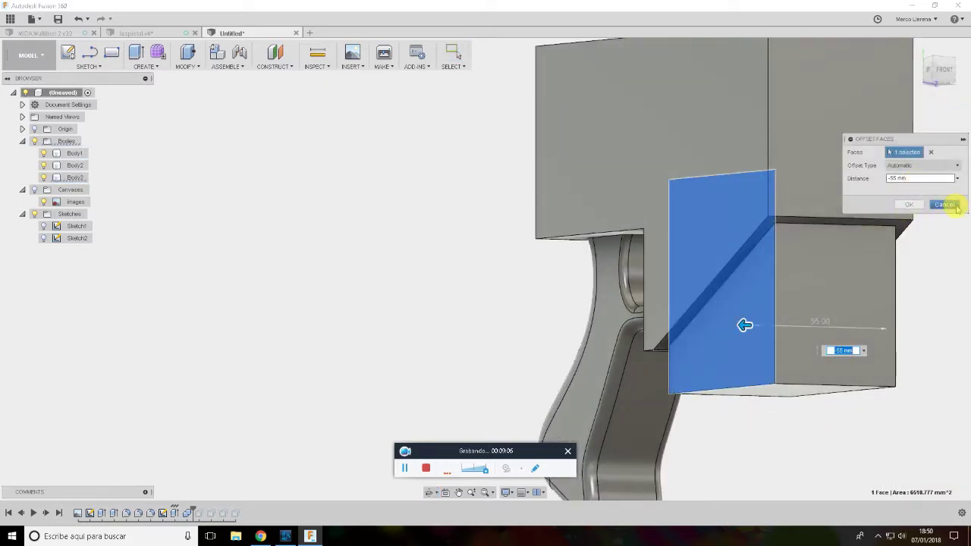
left_click(956, 205)
left_click(753, 326)
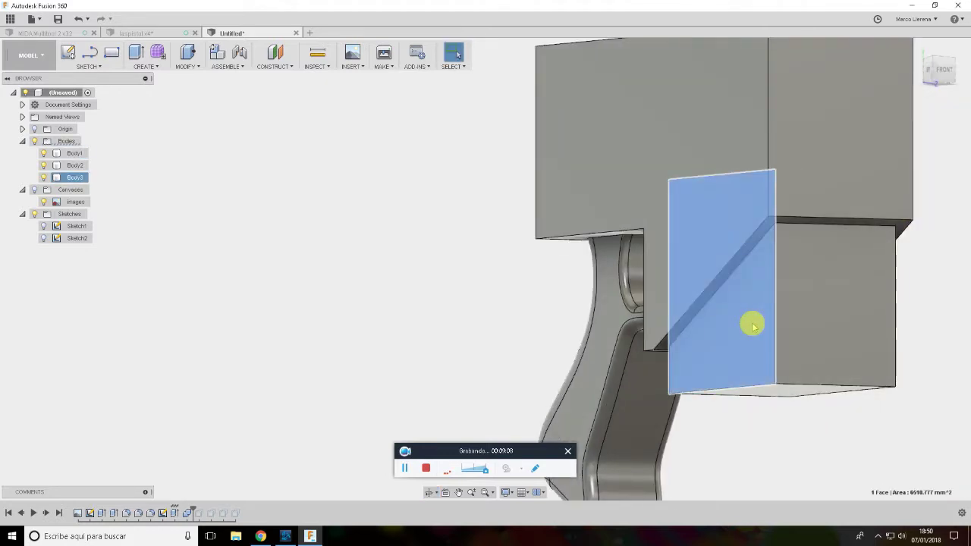
Hide the upper box body, then try extruding and offsetting the block face without applying
left_click(44, 169)
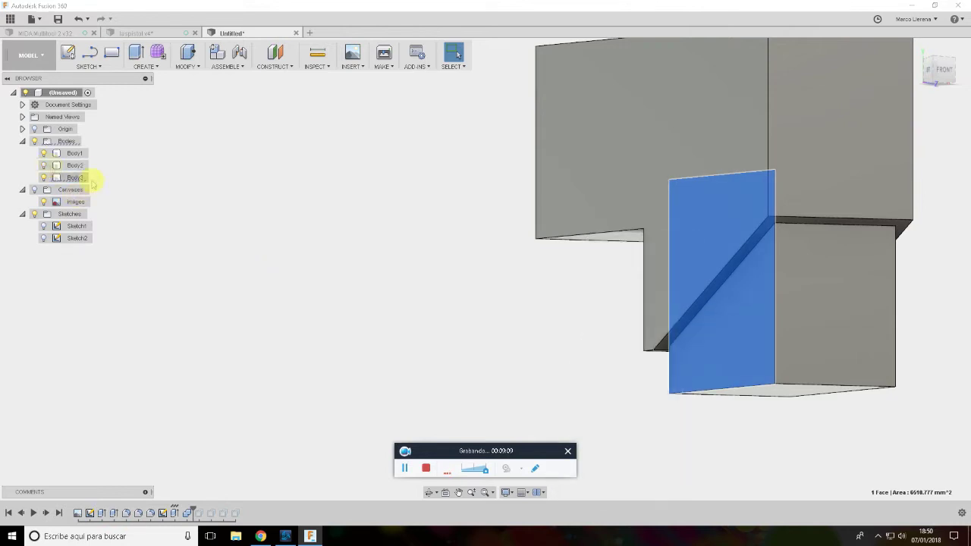
left_click(43, 165)
left_click(44, 153)
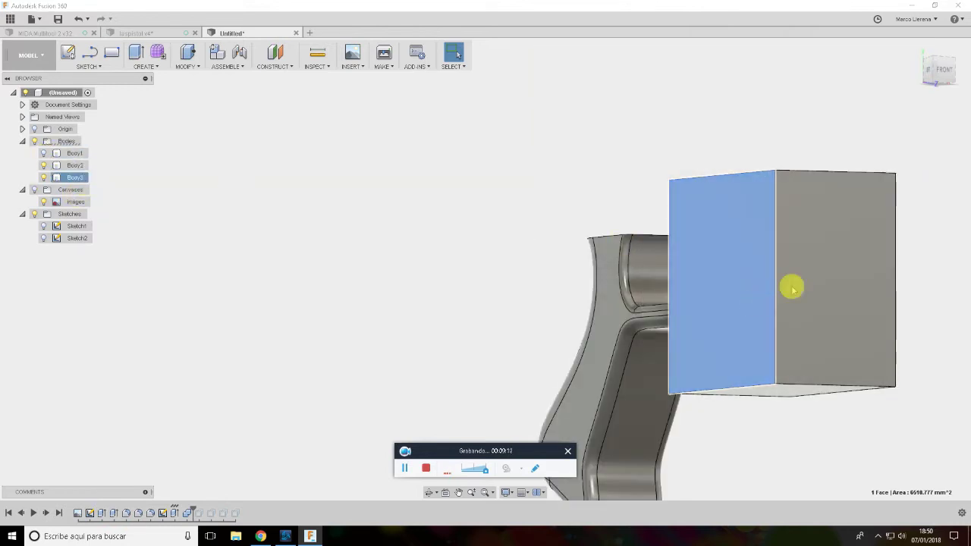
key("e")
left_click(945, 262)
left_click(747, 264)
key("q")
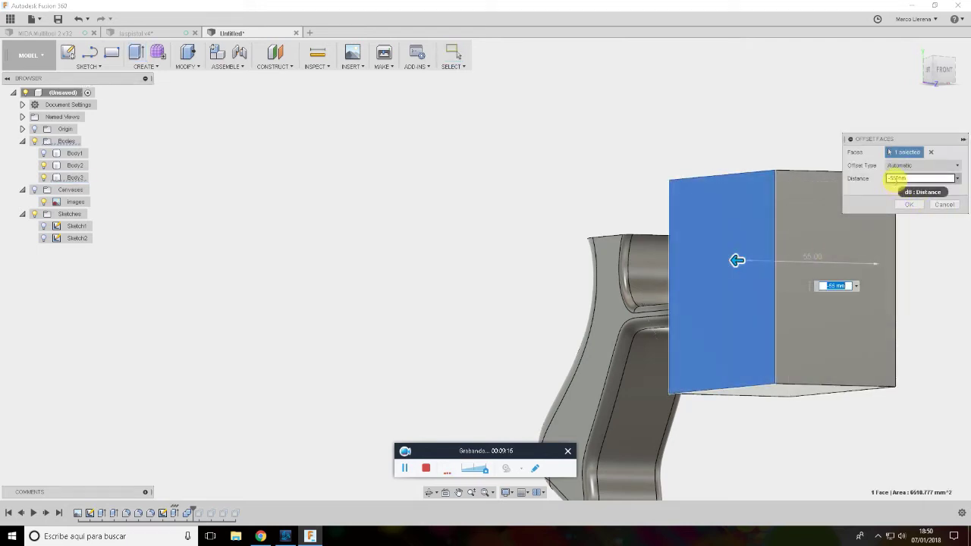
left_click(946, 205)
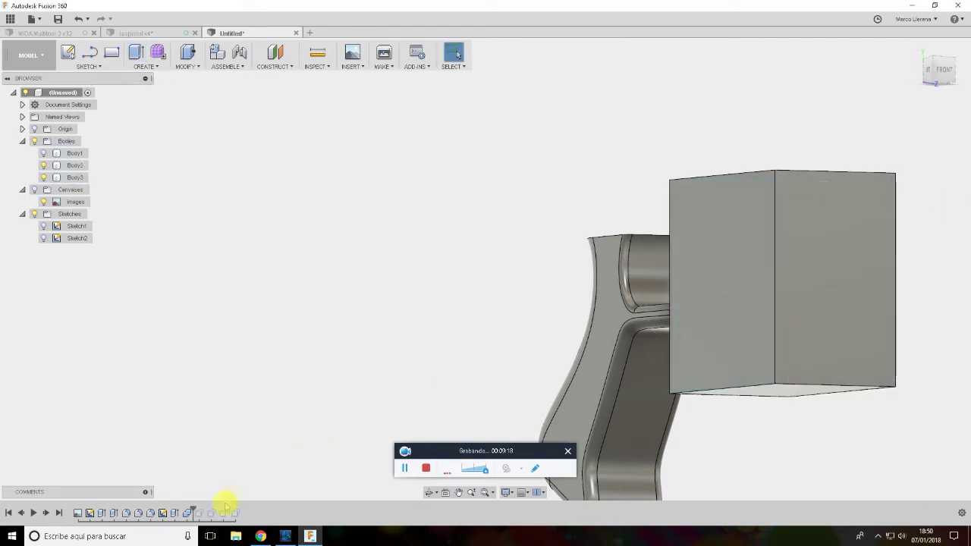
Re-edit the box extrusion with Side 1 at -54 mm and Side 2 at 8 mm
double_click(179, 514)
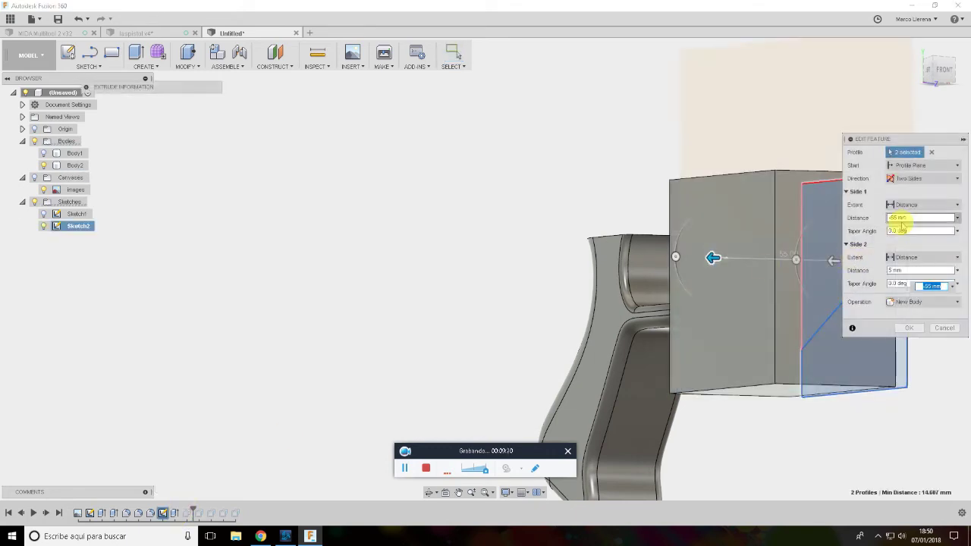
left_click(920, 218)
type("-54")
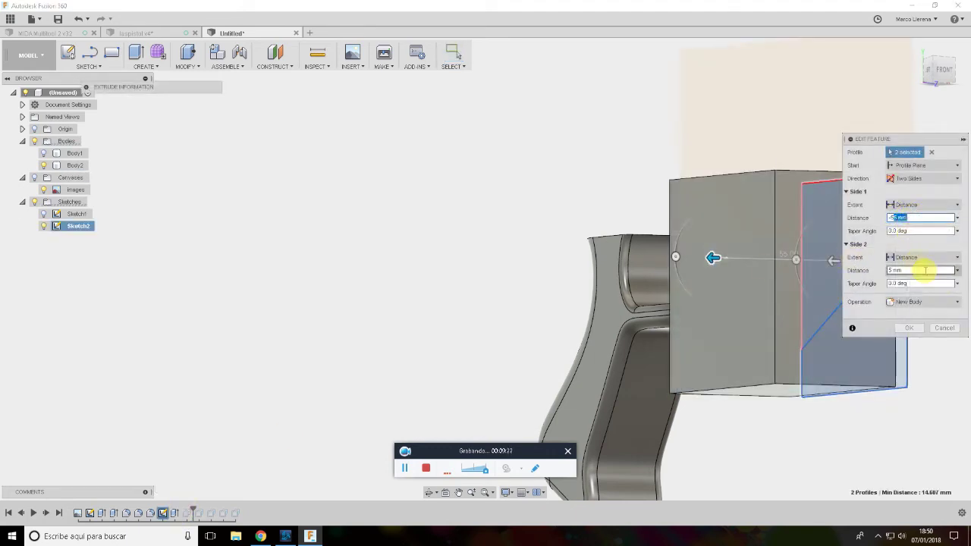
left_click(915, 271)
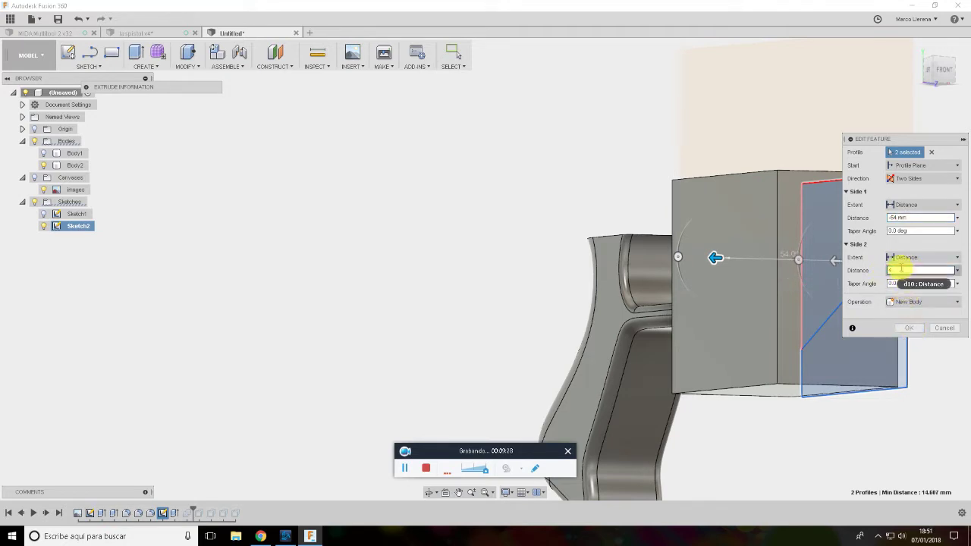
type("8")
Check the front view, retype the Side 1 distance (60), and confirm the two-sided extrusion
left_click(940, 72)
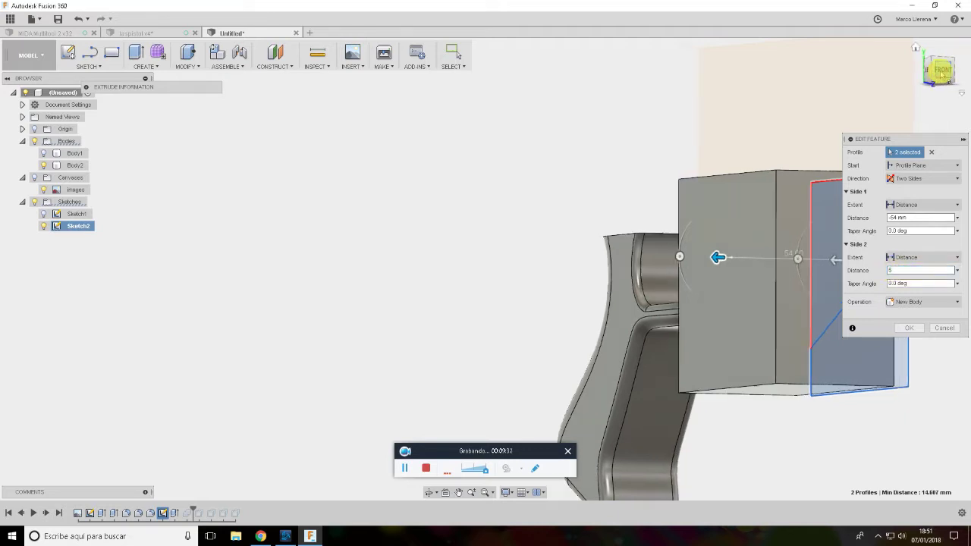
middle_click_drag(743, 156, 631, 131)
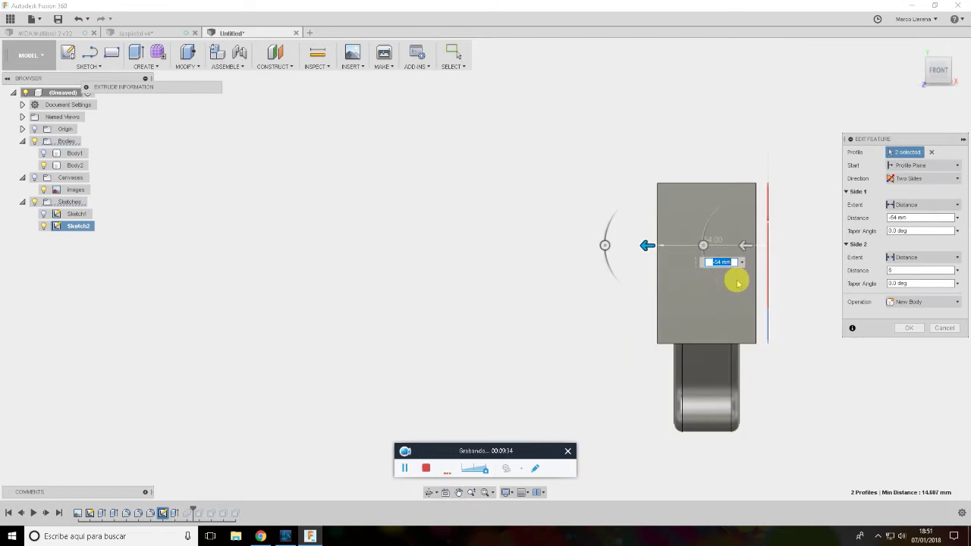
scroll(733, 278, "up", 2)
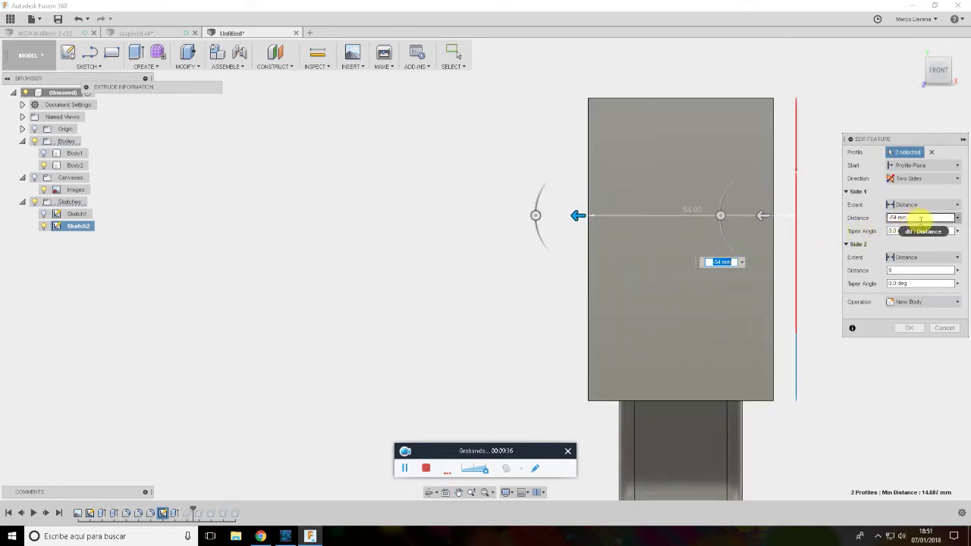
left_click(688, 206)
left_click(597, 198)
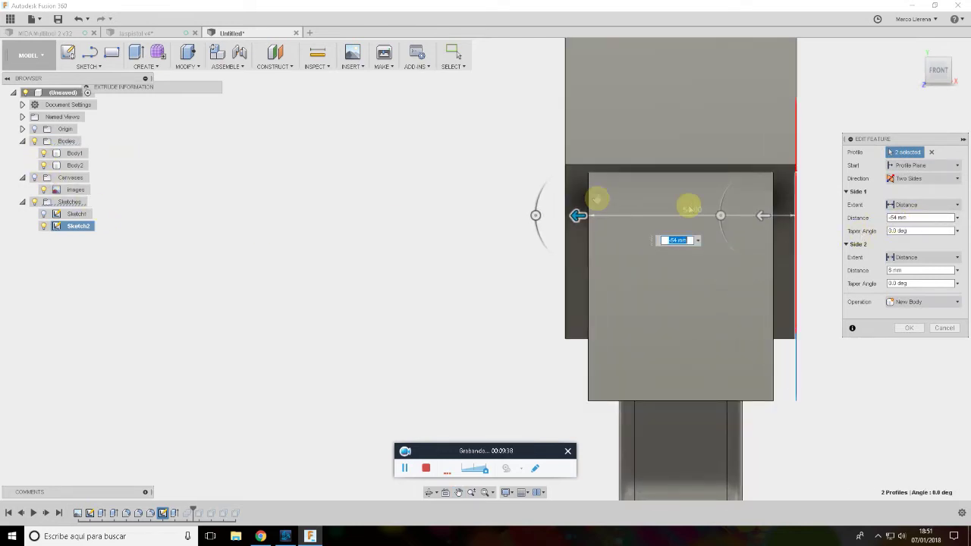
left_click(891, 217)
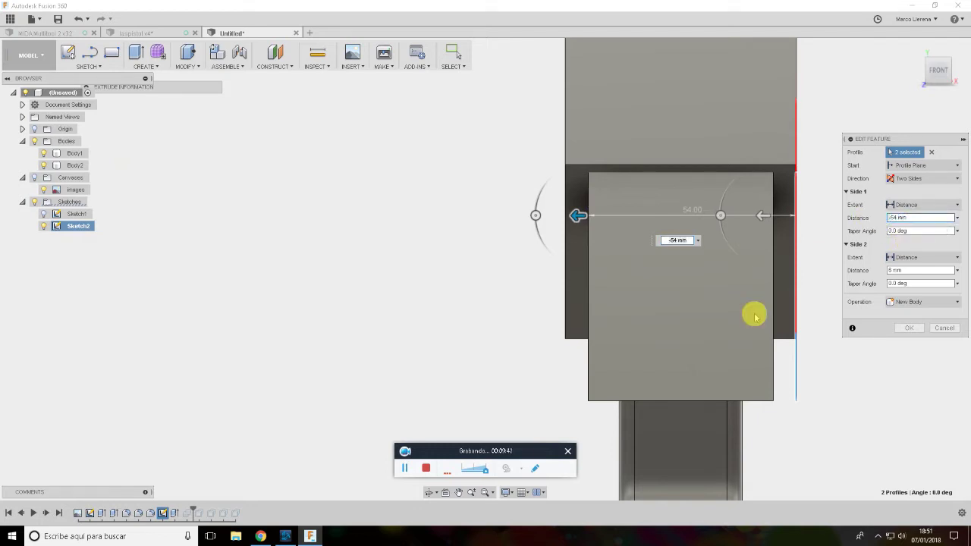
type("60")
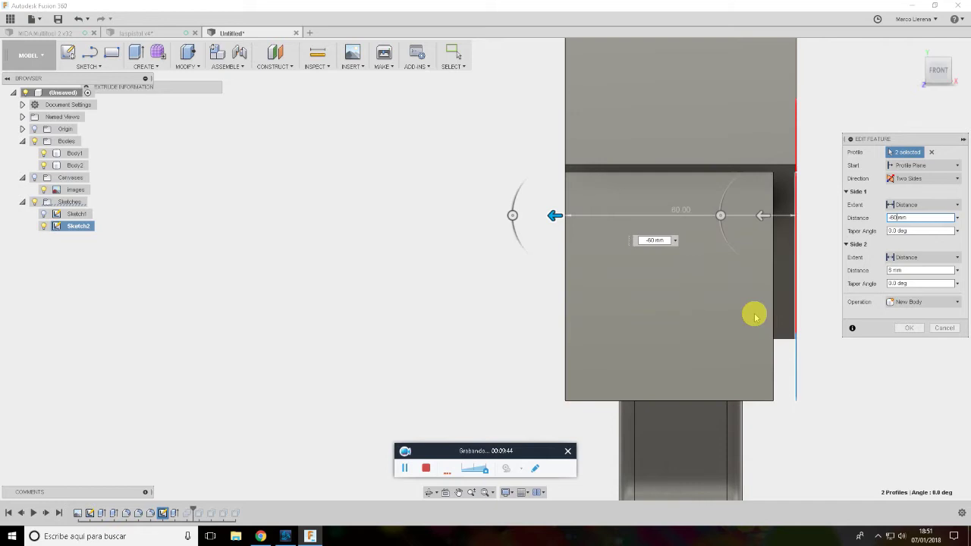
left_click(910, 270)
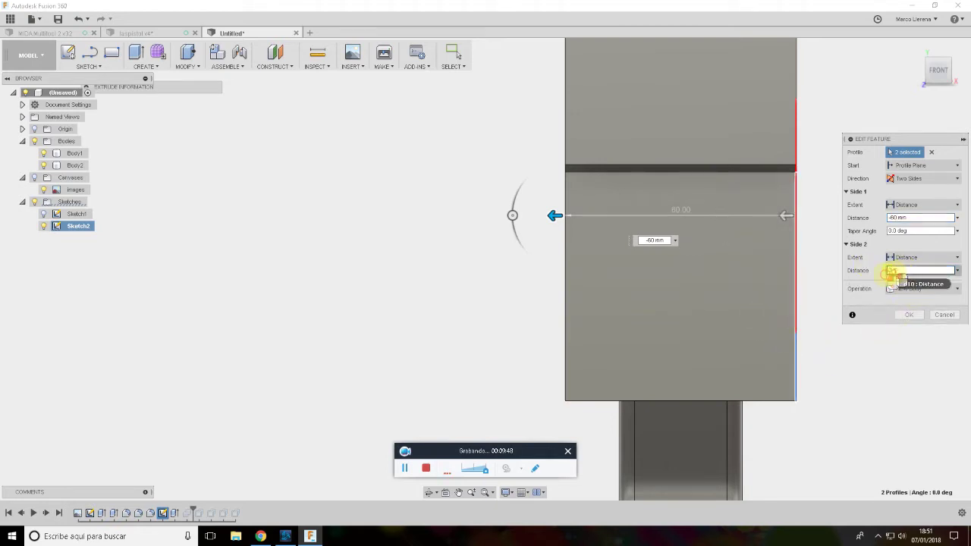
left_click(909, 218)
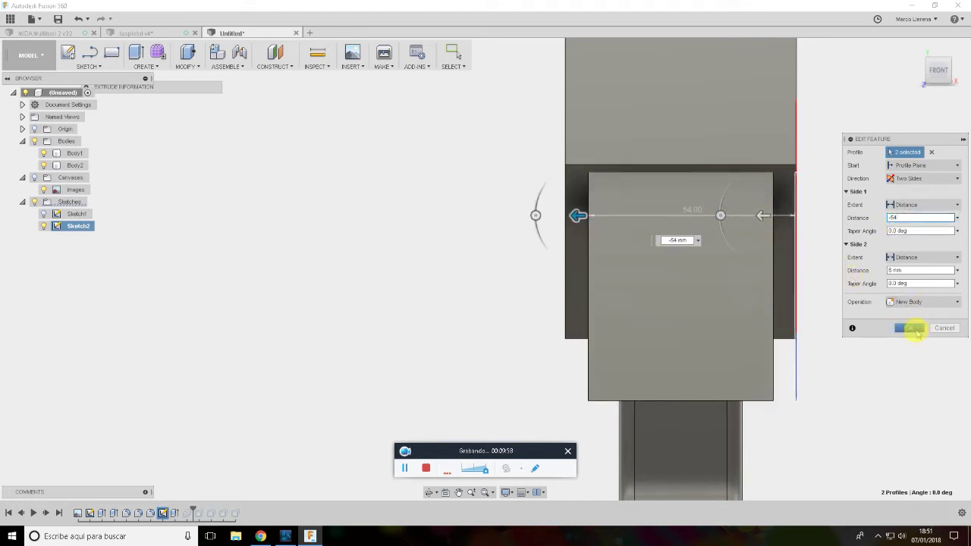
left_click(914, 328)
Inspect the new box body in 3D and toggle Body2's visibility
left_click_drag(933, 74, 847, 200)
left_click(737, 312)
left_click(109, 151)
left_click(43, 166)
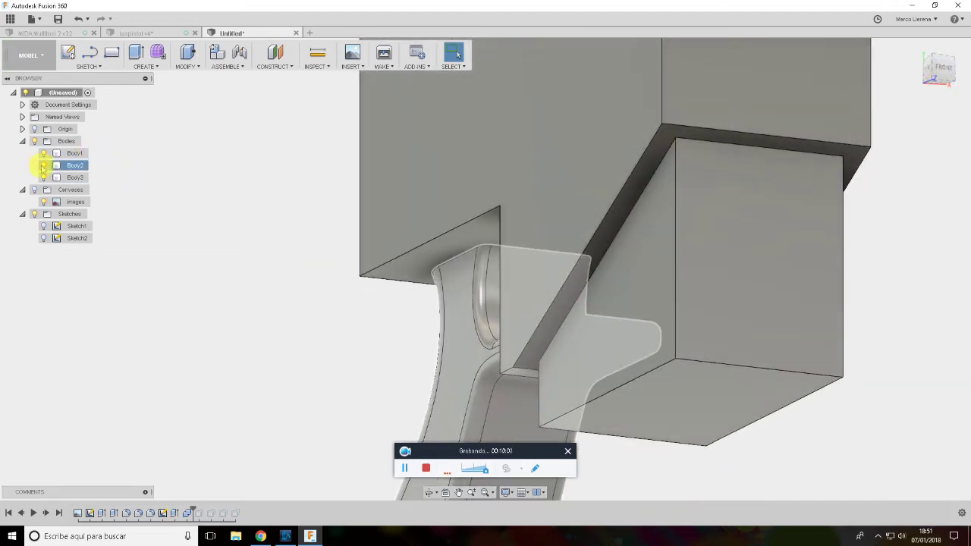
Hide Body1 and try extruding the box's front face, then cancel it
left_click(43, 153)
left_click(722, 250)
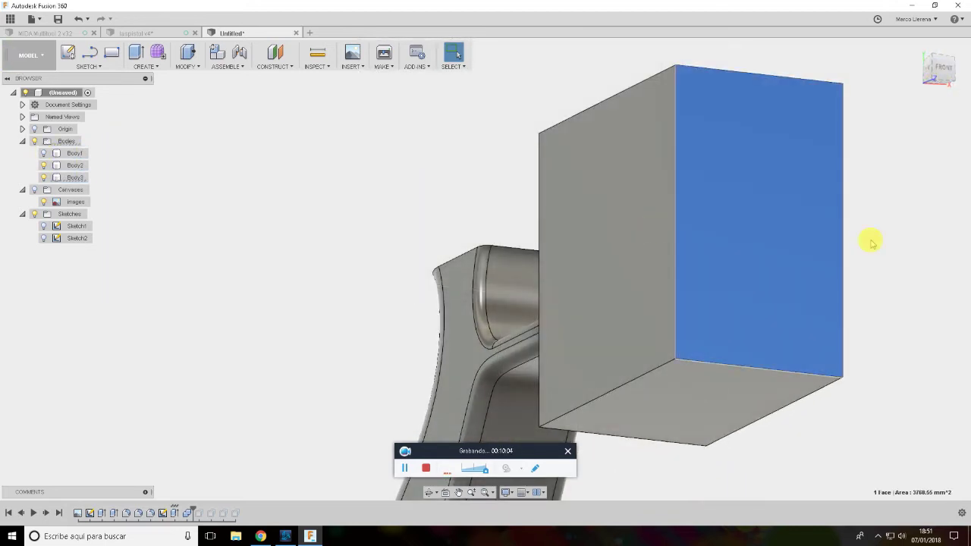
key("e")
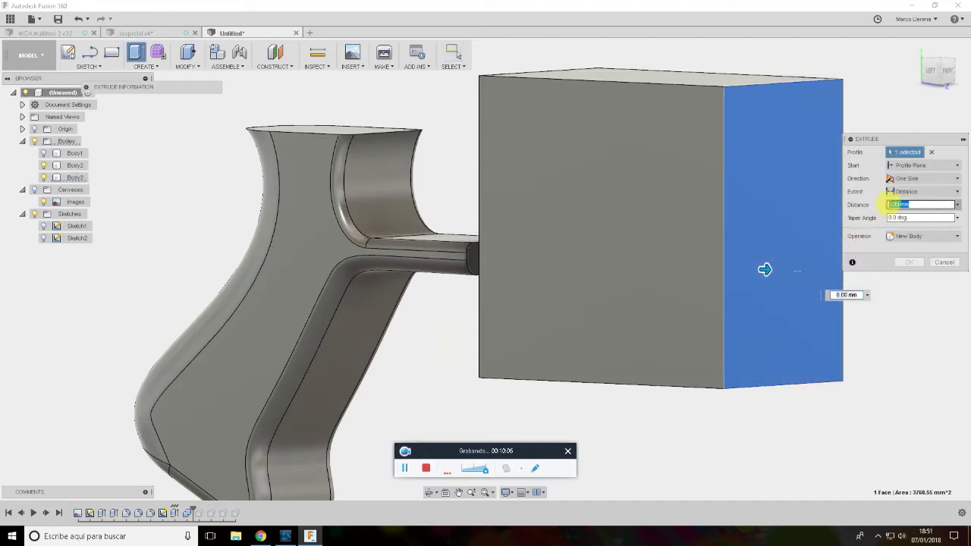
key("Escape")
Extrude the box's side face toward the grip by a short distance
mouse_move(878, 219)
middle_mouse_down("shift")
mouse_move(505, 184)
mouse_move(561, 167)
middle_mouse_up("shift")
left_click(571, 142)
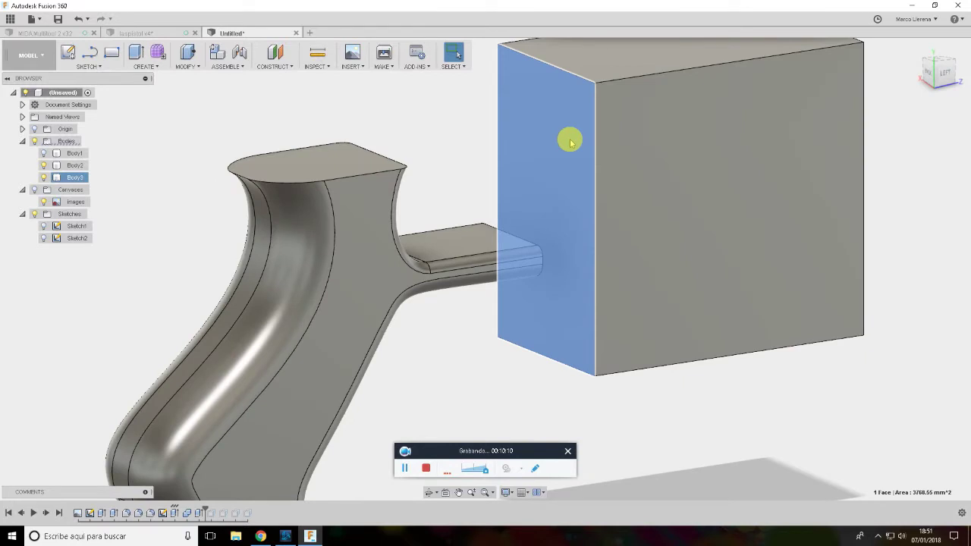
key("e")
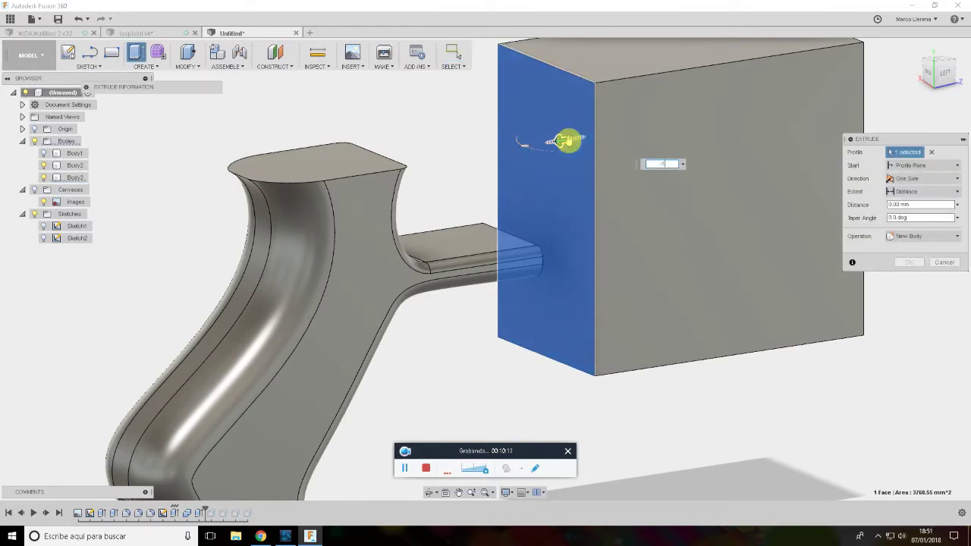
key("Return")
left_click(45, 154)
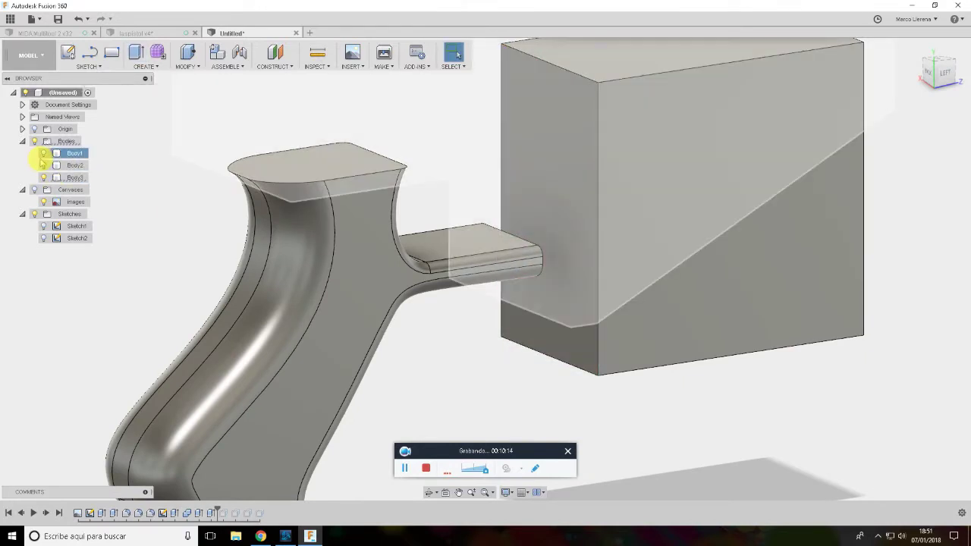
mouse_move(642, 202)
middle_mouse_down("shift")
mouse_move(633, 130)
mouse_move(589, 156)
middle_mouse_up("shift")
key("Escape")
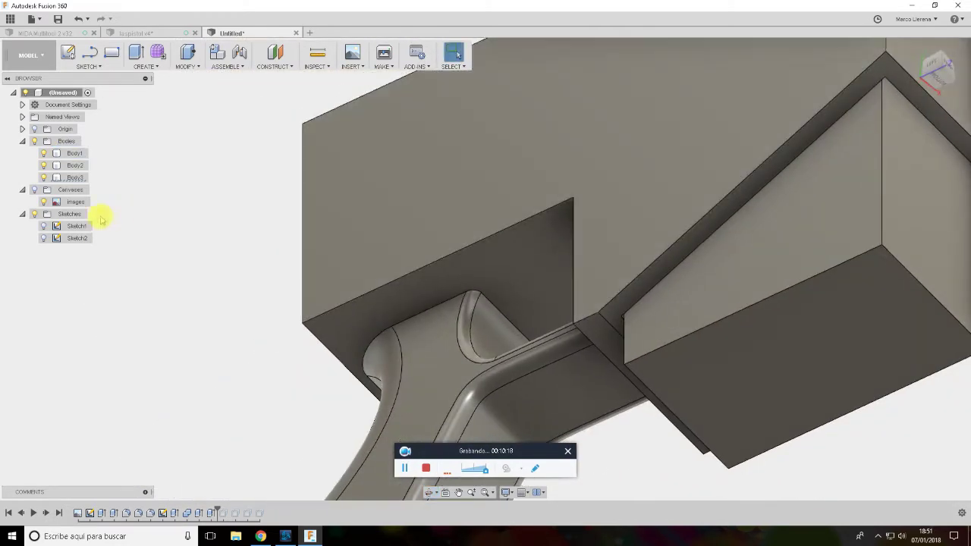
Hide Body3 and offset an inner face of the hollow box
left_click(55, 174)
left_click(43, 177)
left_click(719, 349)
key("q")
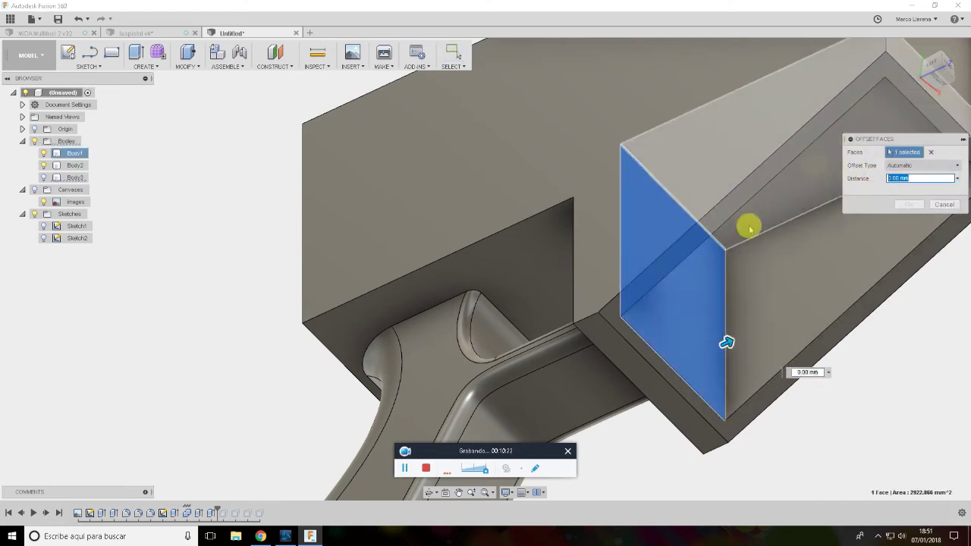
key("Return")
Offset the end face of the hollow box
mouse_move(845, 210)
middle_mouse_down("shift")
mouse_move(898, 220)
mouse_move(432, 226)
mouse_move(589, 271)
middle_mouse_up("shift")
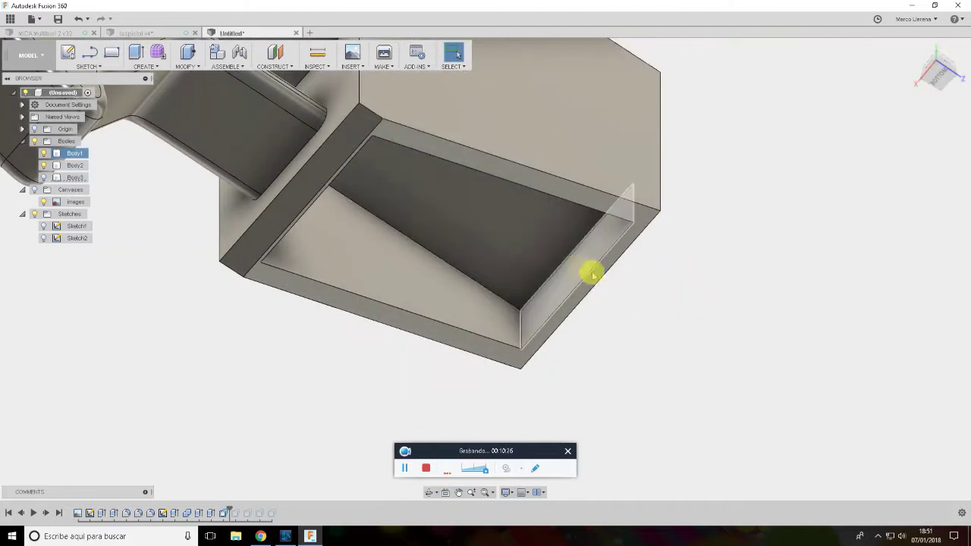
left_click(583, 264)
key("q")
type("-2")
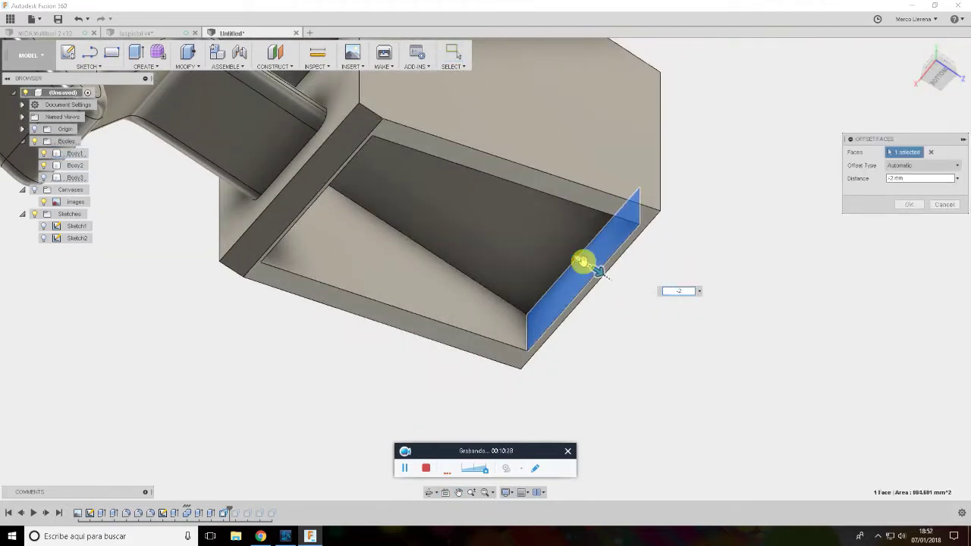
key("Return")
Offset the inner sloped face of the box by -2 mm
mouse_move(583, 262)
middle_mouse_down("shift")
mouse_move(531, 241)
mouse_move(610, 226)
mouse_move(678, 347)
middle_mouse_up("shift")
left_click(700, 369)
key("q")
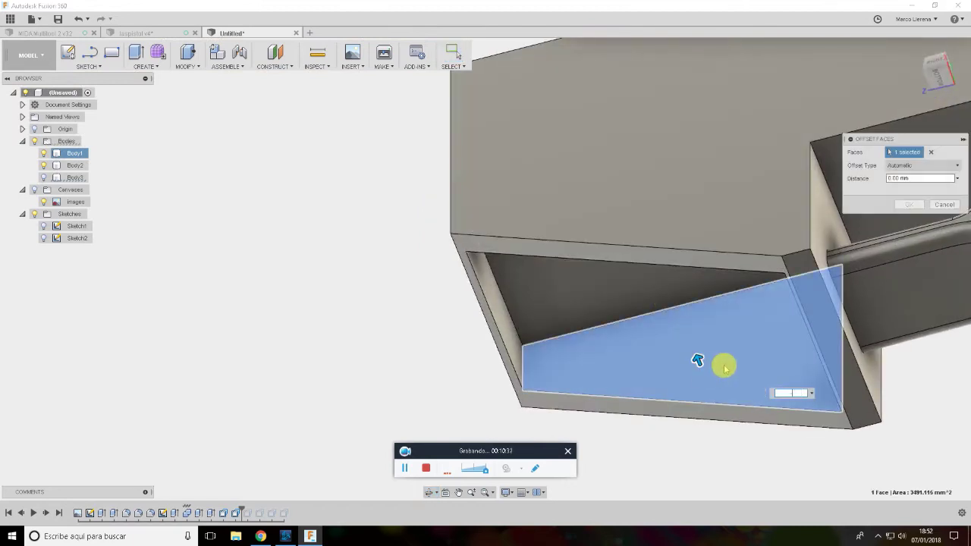
key("Escape")
mouse_move(712, 379)
middle_mouse_down("shift")
mouse_move(624, 351)
mouse_move(609, 431)
middle_mouse_up("shift")
left_click(609, 431)
mouse_move(629, 473)
middle_mouse_down("shift")
mouse_move(609, 190)
mouse_move(581, 210)
middle_mouse_up("shift")
type("q")
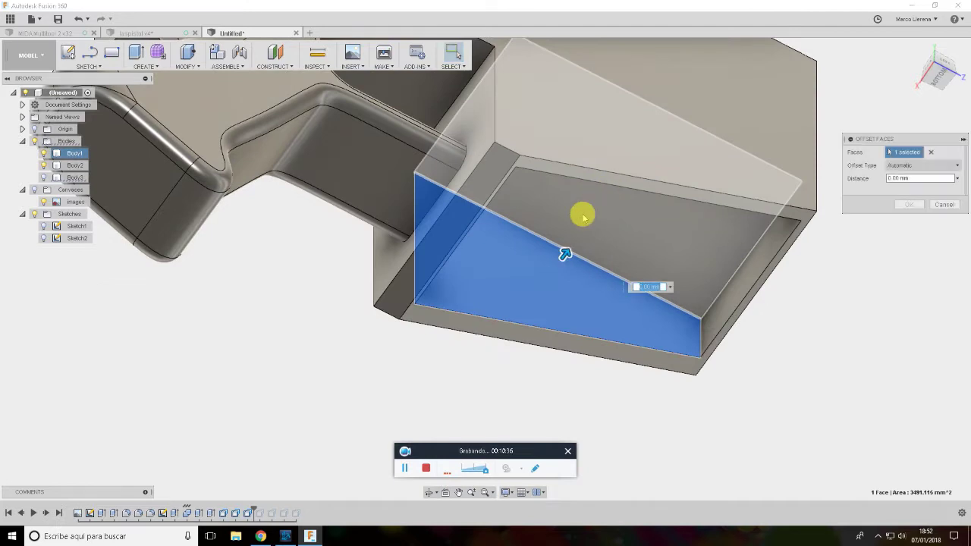
type("-2")
key("Return")
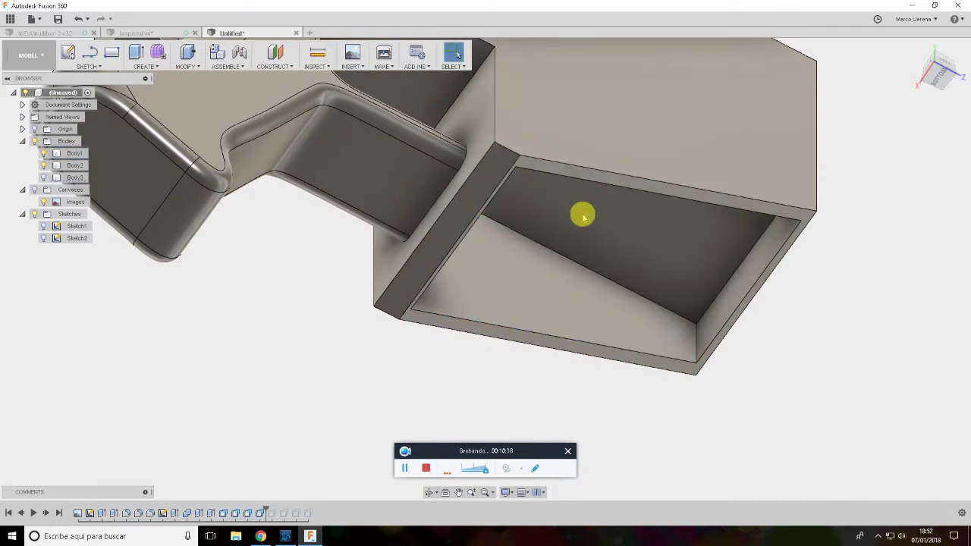
Select Body3, view it from below, and bring Chrome forward
left_click(44, 178)
mouse_move(711, 234)
middle_mouse_down("shift")
mouse_move(718, 218)
mouse_move(692, 299)
middle_mouse_up("shift")
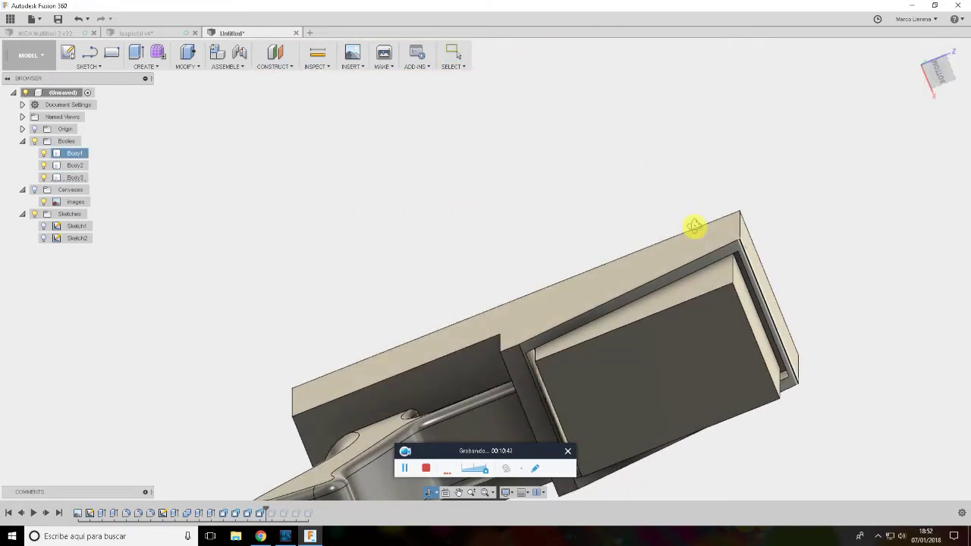
scroll(691, 300, "down", 2)
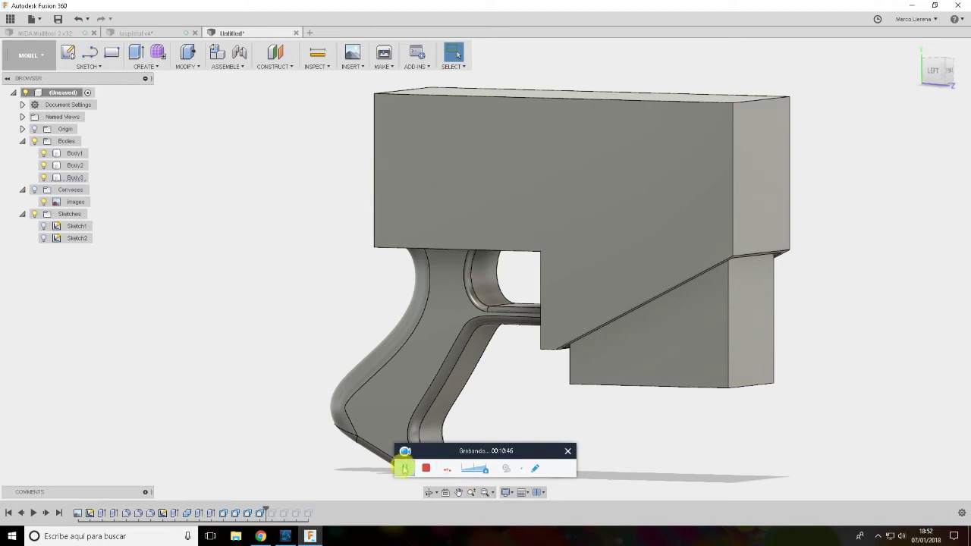
left_click(261, 536)
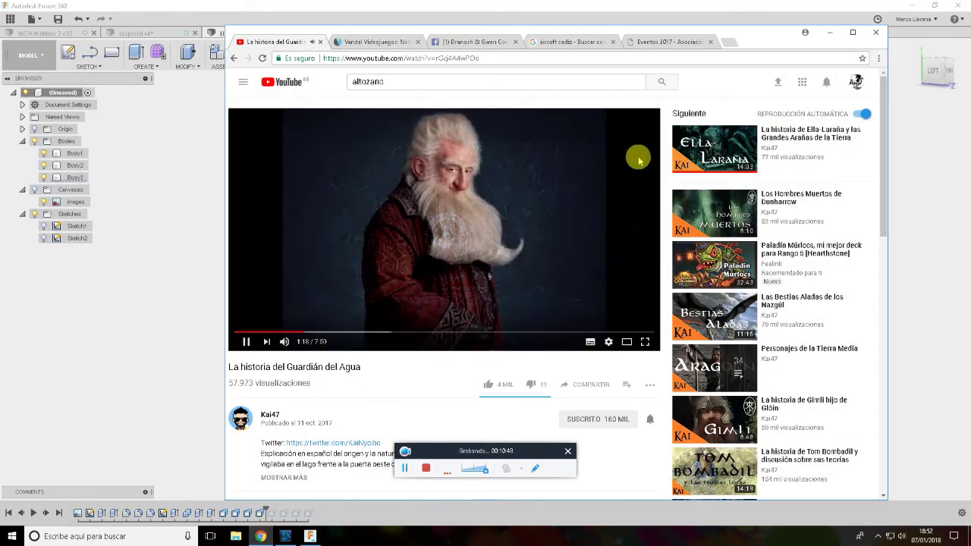
Browse the Facebook tab's notifications and account menu, then return to Fusion 360
left_click(474, 42)
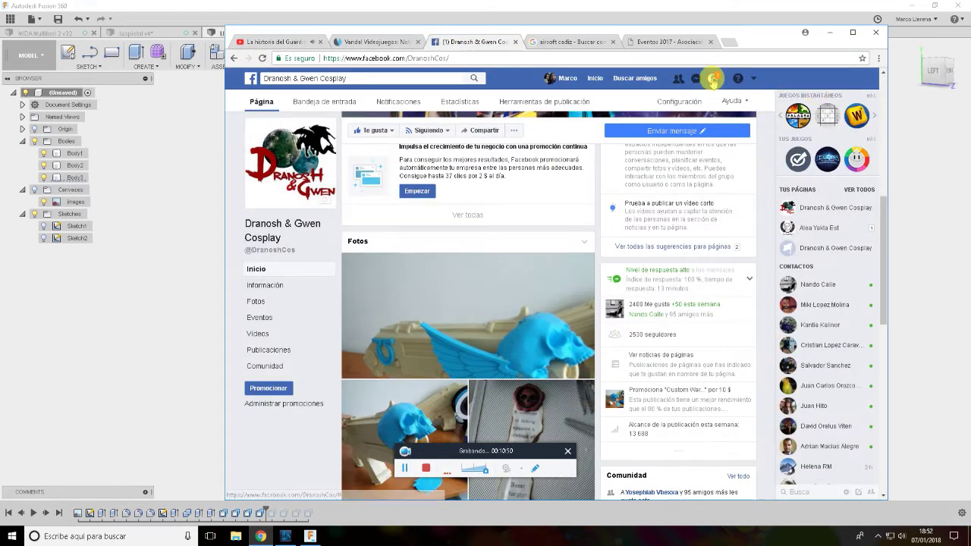
left_click(713, 78)
left_click(754, 79)
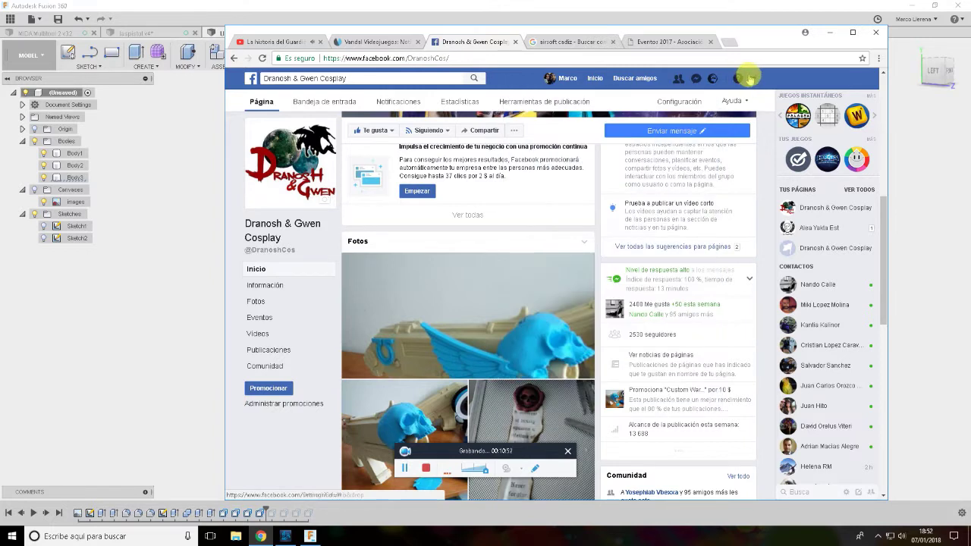
left_click(754, 8)
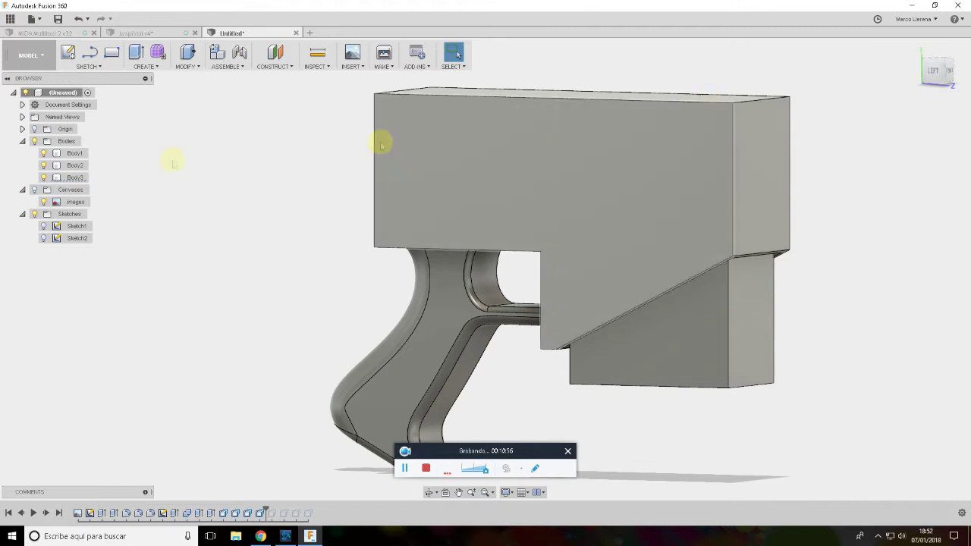
Show the reference pistol photo canvas and orbit to an angled view
left_click(34, 190)
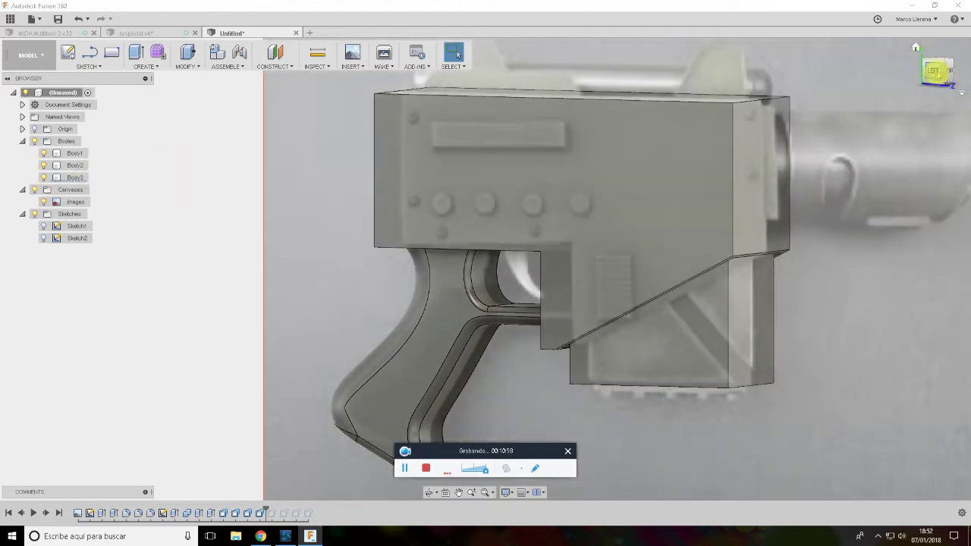
left_click(936, 78)
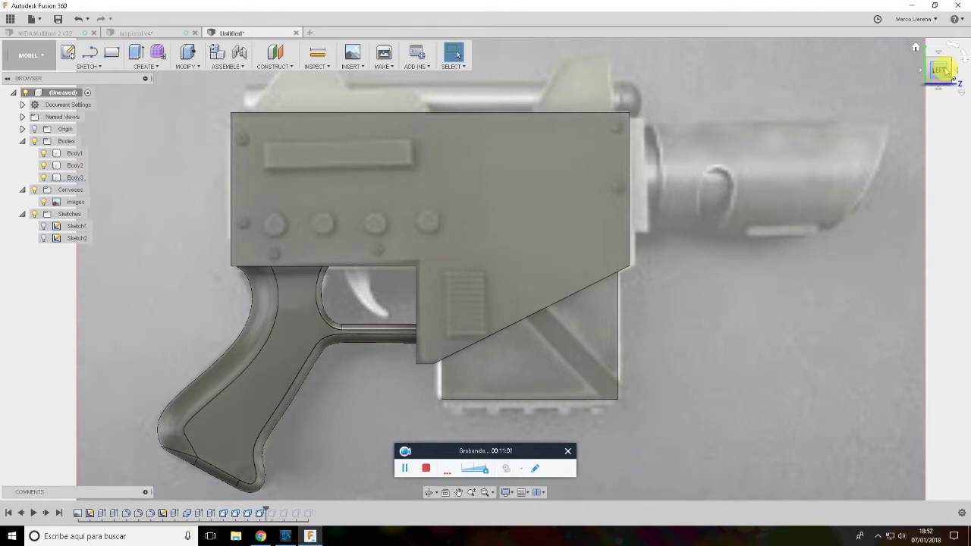
mouse_move(940, 70)
middle_mouse_down("shift")
mouse_move(932, 129)
mouse_move(600, 174)
mouse_move(590, 166)
middle_mouse_up("shift")
Start a cylinder placed on the receiver's front face from the front view
left_click(144, 66)
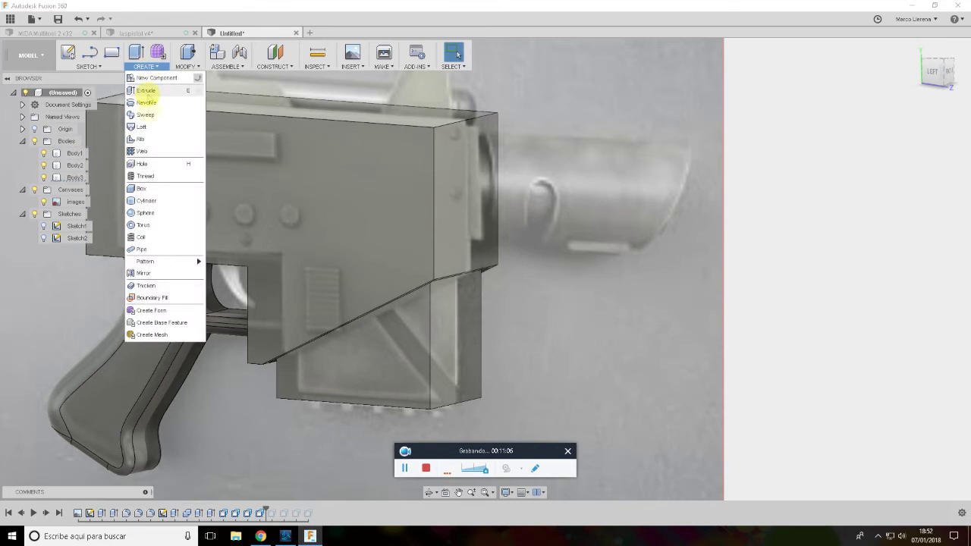
left_click(154, 201)
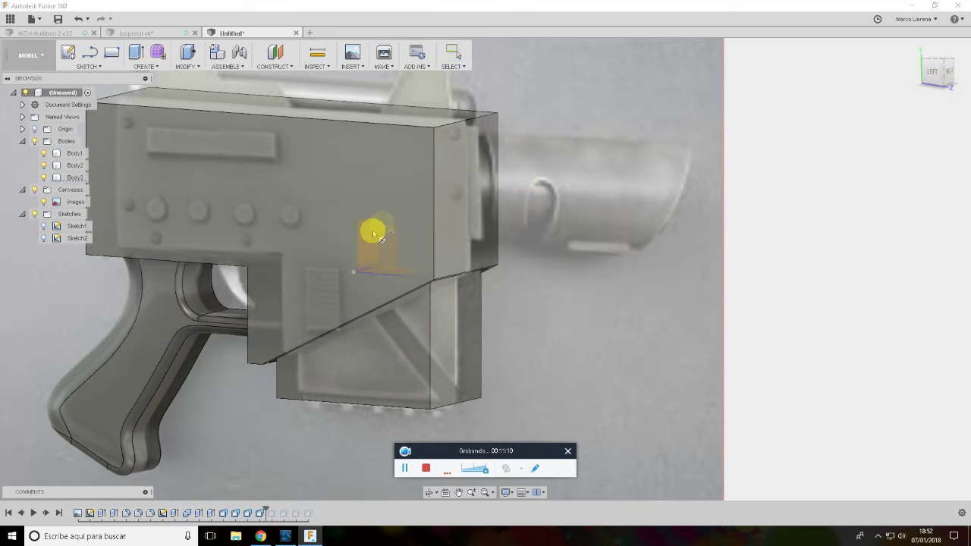
left_click(651, 182)
left_click(660, 181)
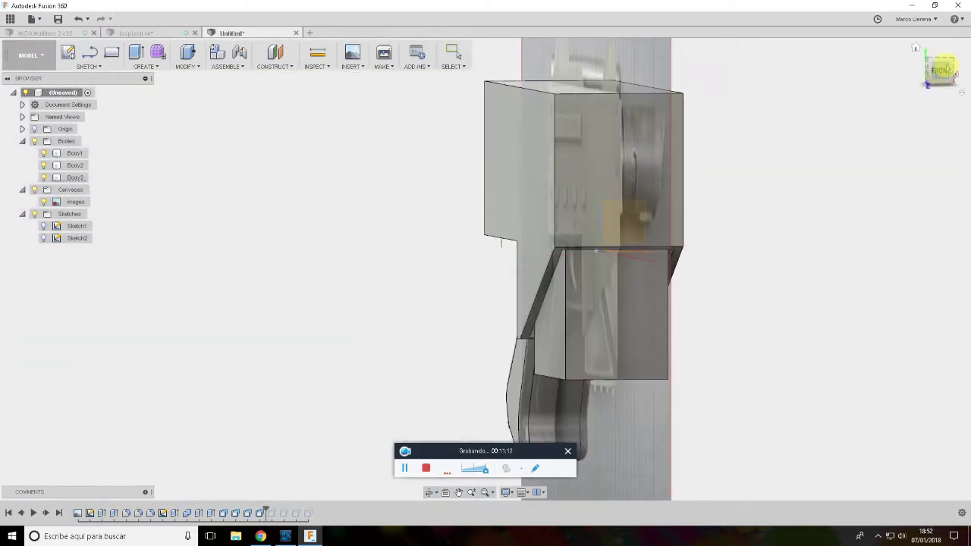
left_click(939, 71)
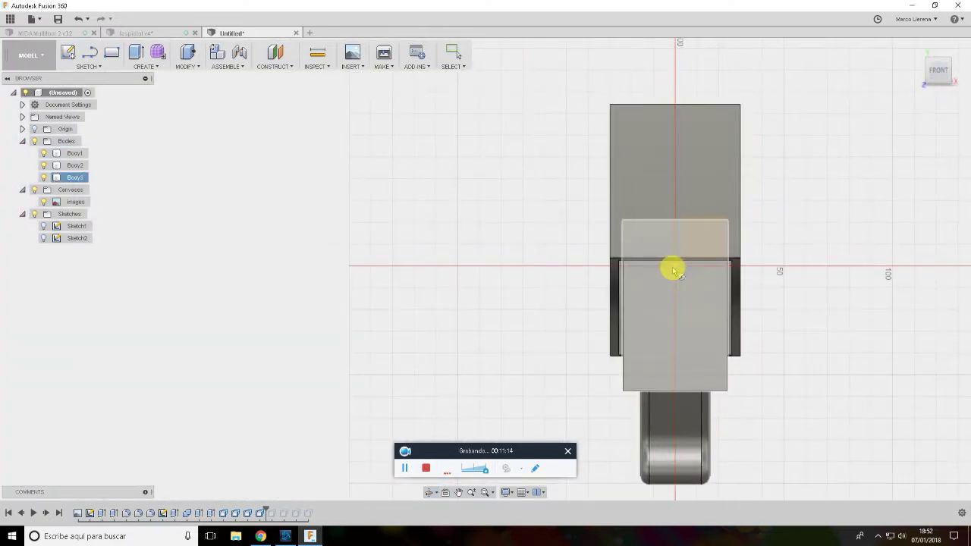
left_click(683, 189)
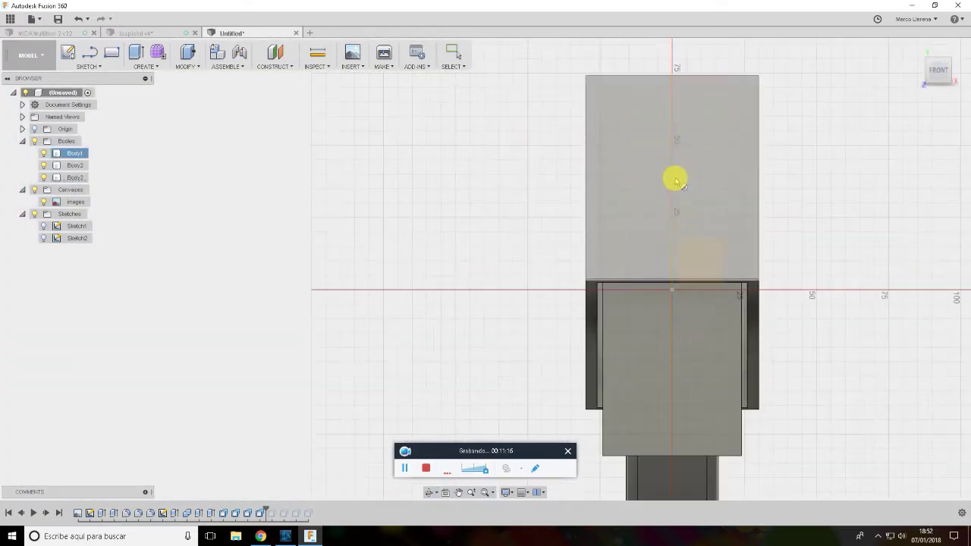
Create a 60 mm-diameter, roughly 120.9 mm-long barrel cylinder as a new body
left_click(672, 276)
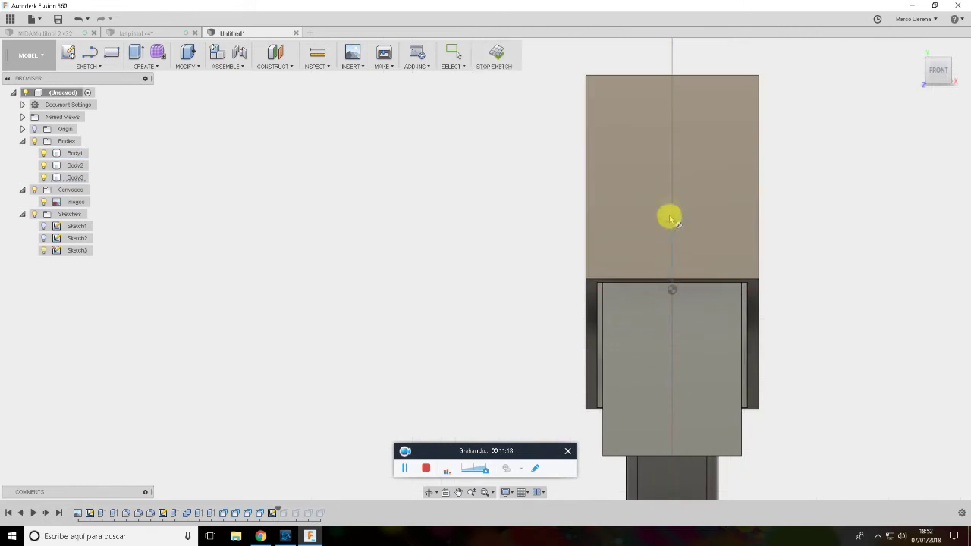
left_click(672, 171)
type("60")
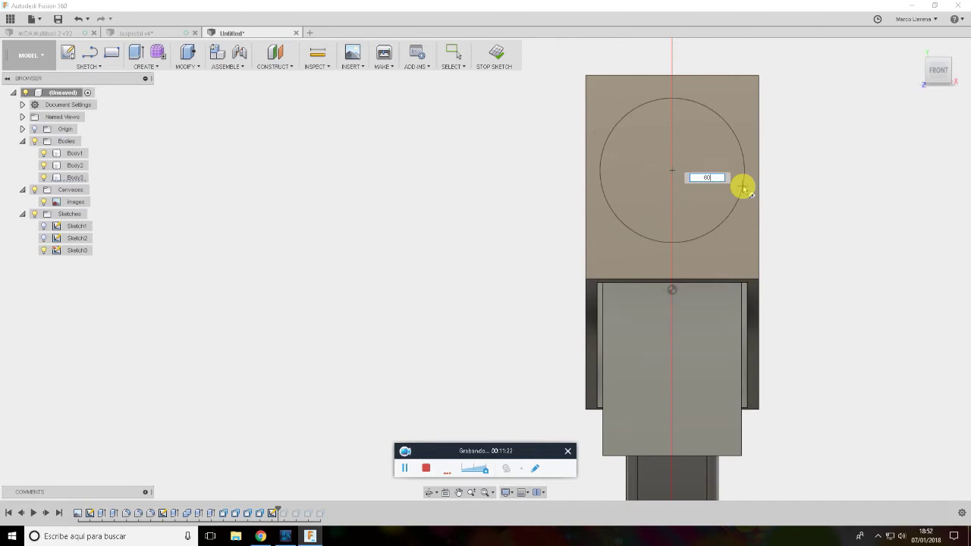
left_click(749, 191)
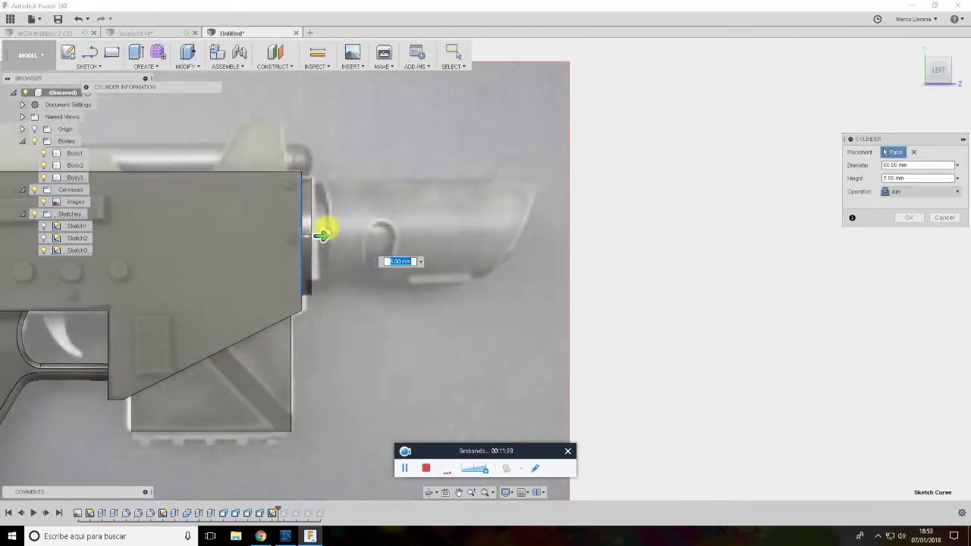
left_click_drag(339, 238, 551, 234)
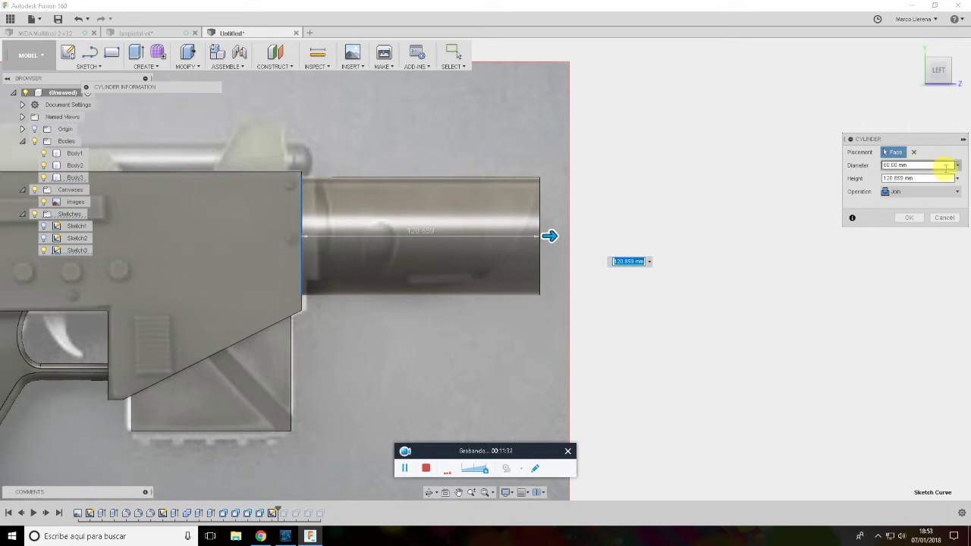
left_click(914, 194)
left_click(910, 241)
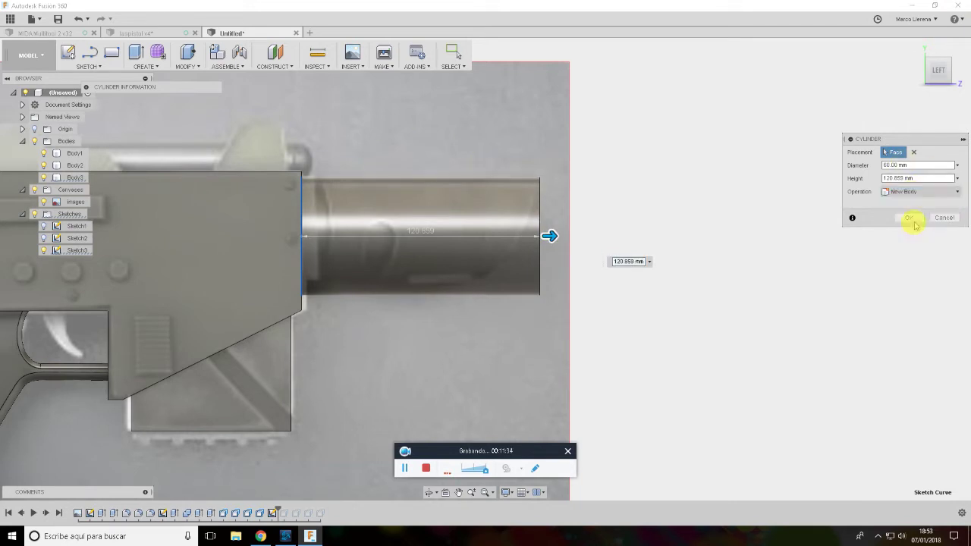
left_click(915, 220)
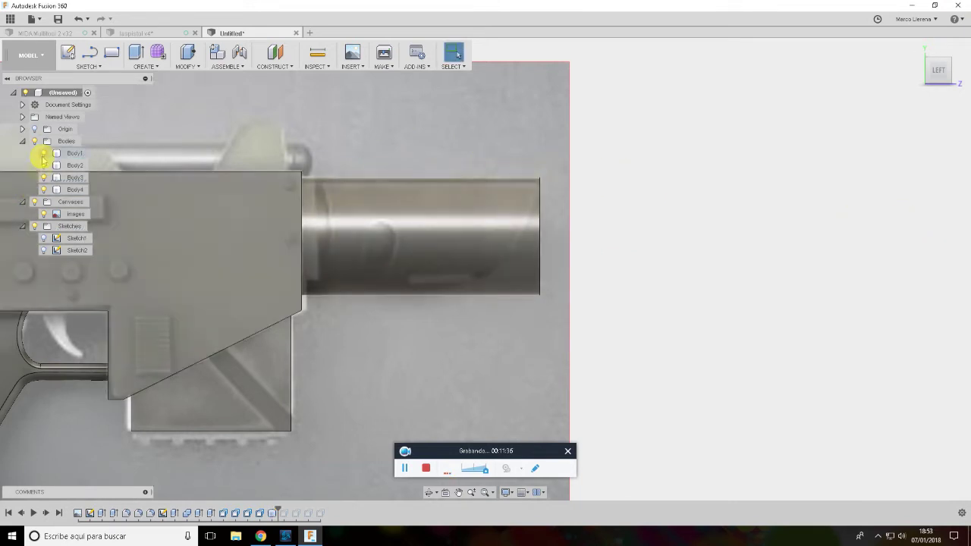
Press-pull the barrel's rear face by -15.936 mm, then show Body1 again
mouse_move(271, 190)
middle_mouse_down("shift")
mouse_move(357, 197)
mouse_move(296, 232)
middle_mouse_up("shift")
left_click(294, 228)
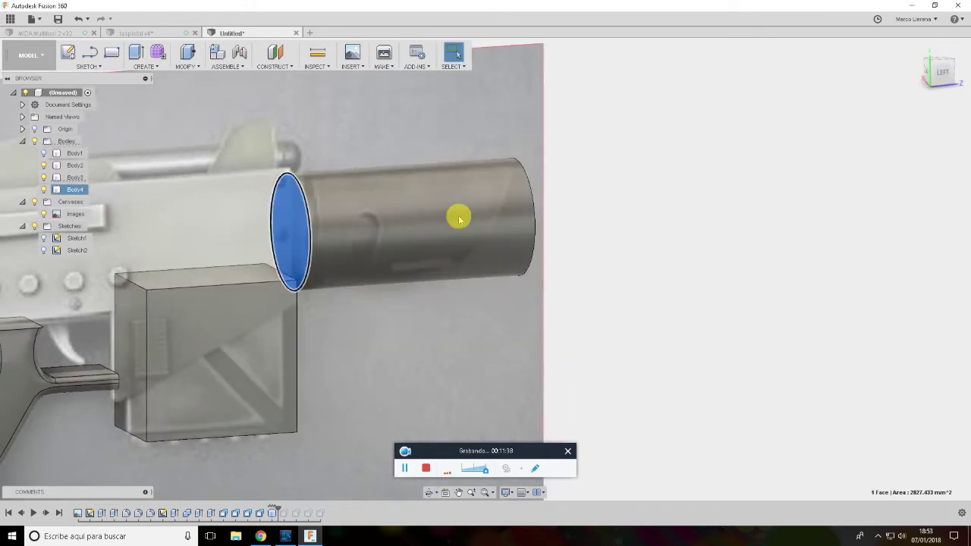
left_click(943, 73)
key("q")
mouse_move(364, 262)
left_mouse_down()
mouse_move(339, 256)
mouse_move(367, 267)
left_mouse_up()
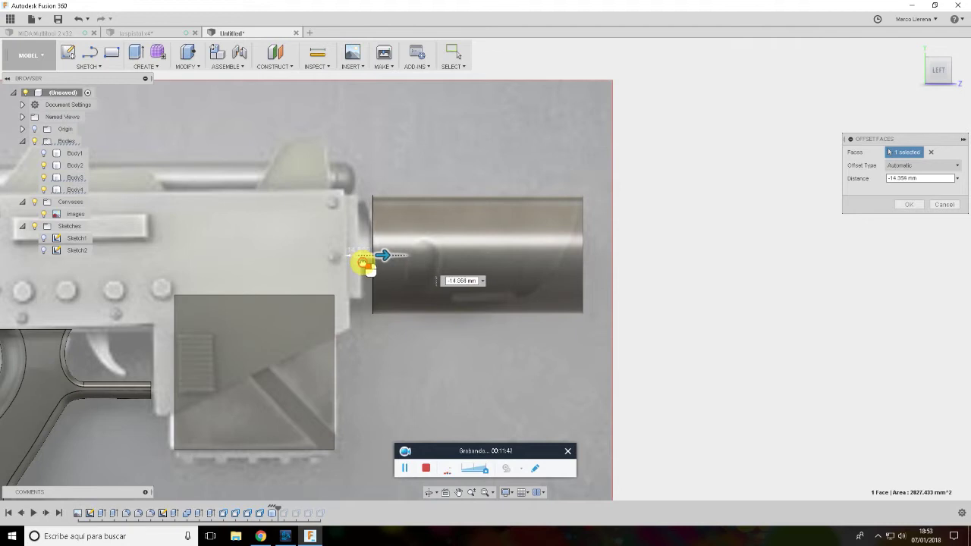
left_click(910, 208)
left_click(44, 153)
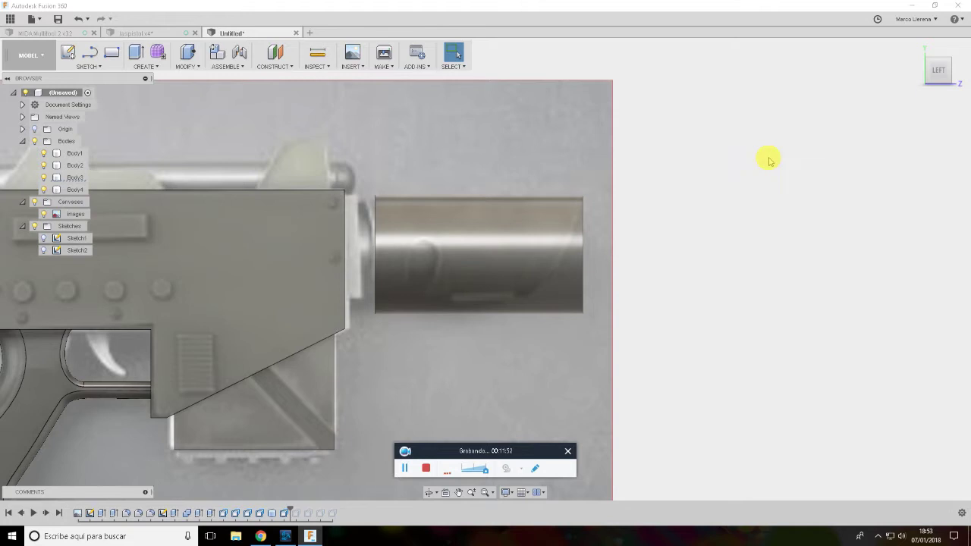
Sketch a concentric 50 mm circle on the barrel's front face and finish the sketch
left_click(939, 70)
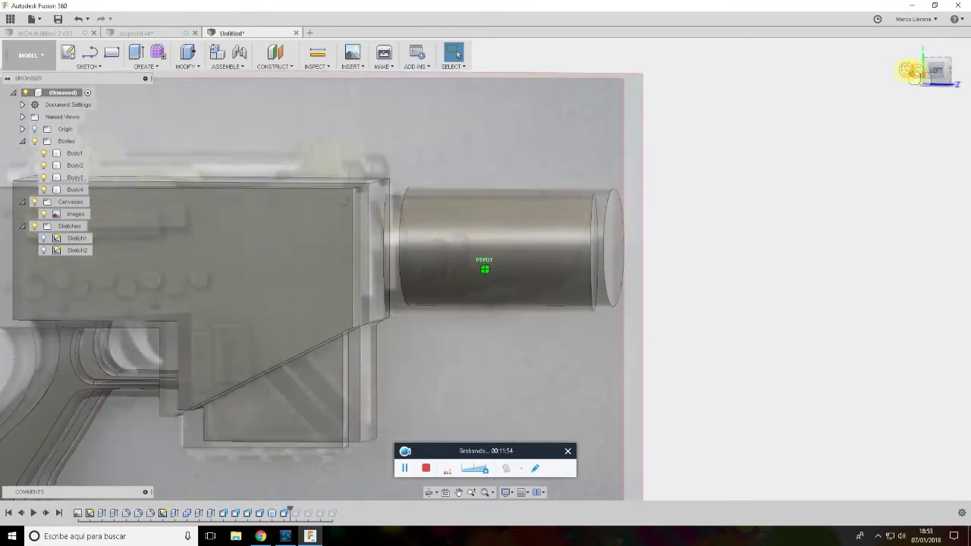
left_click(670, 245)
key("c")
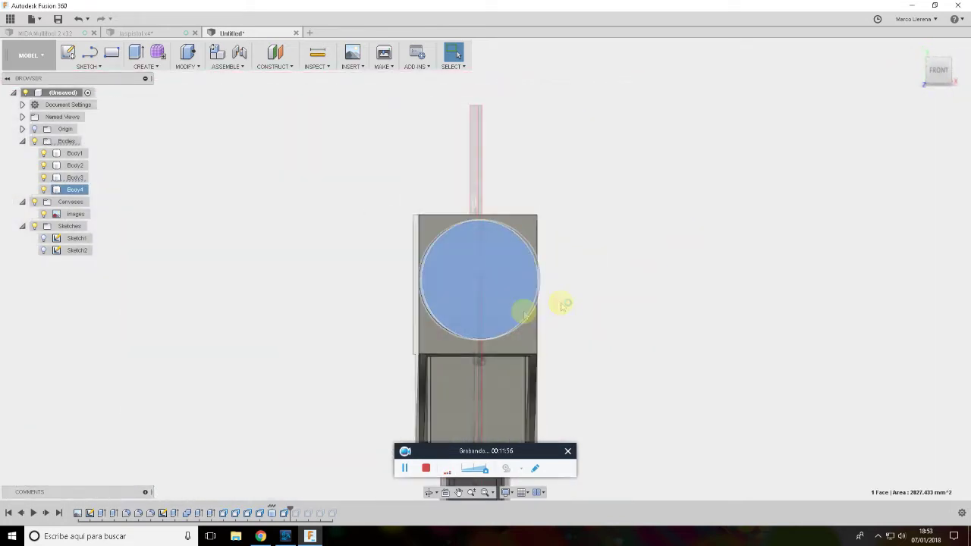
left_click(480, 284)
type("50")
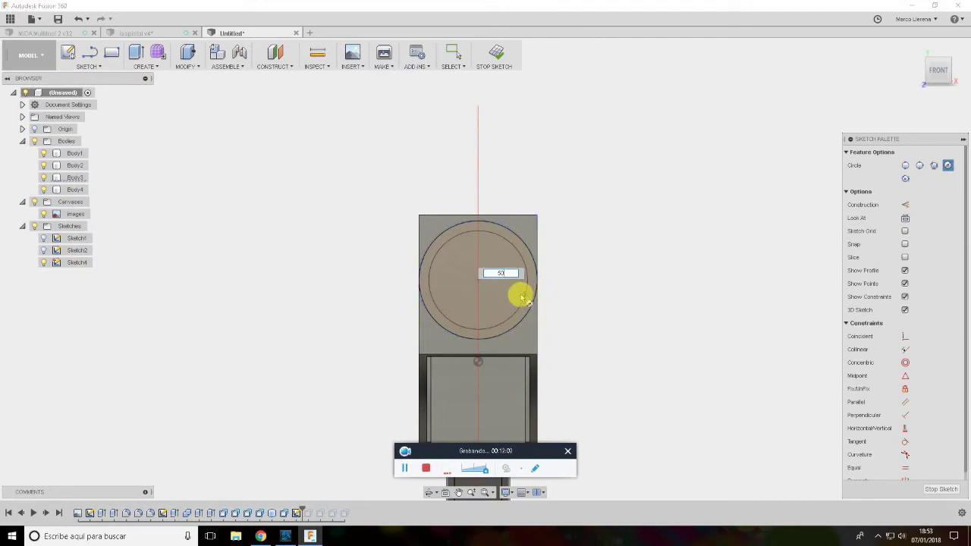
key("Return")
key("Escape")
middle_click_drag(630, 235, 685, 263, "shift")
key("c")
left_click(488, 291)
key("Return")
key("Escape")
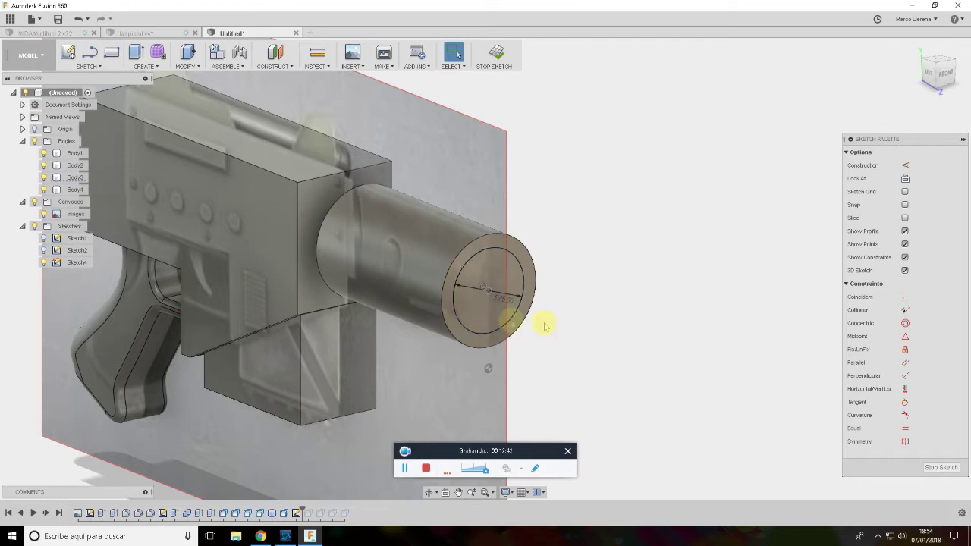
left_click(940, 468)
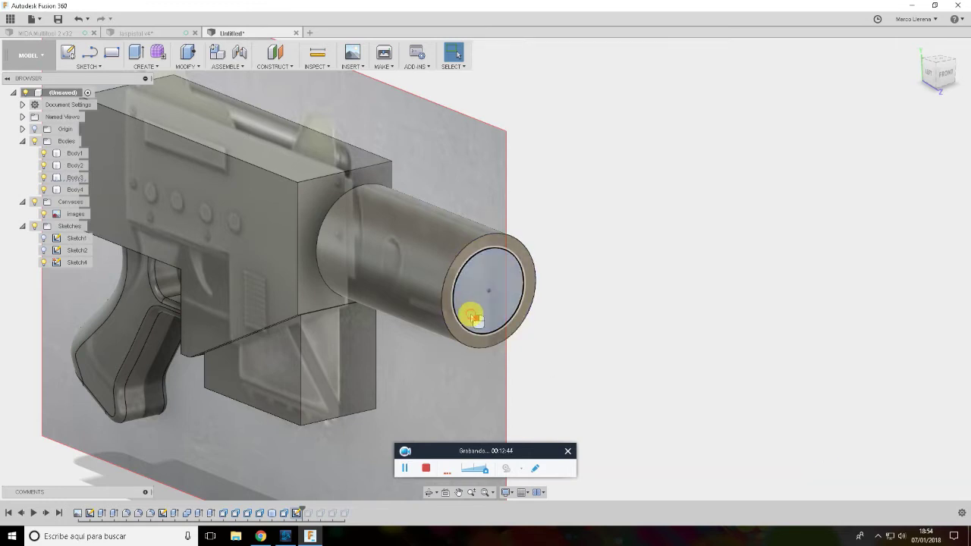
Cut the 50 mm circle about 113 mm deep into the barrel
left_click(484, 300)
key("e")
left_click_drag(494, 294, 343, 233)
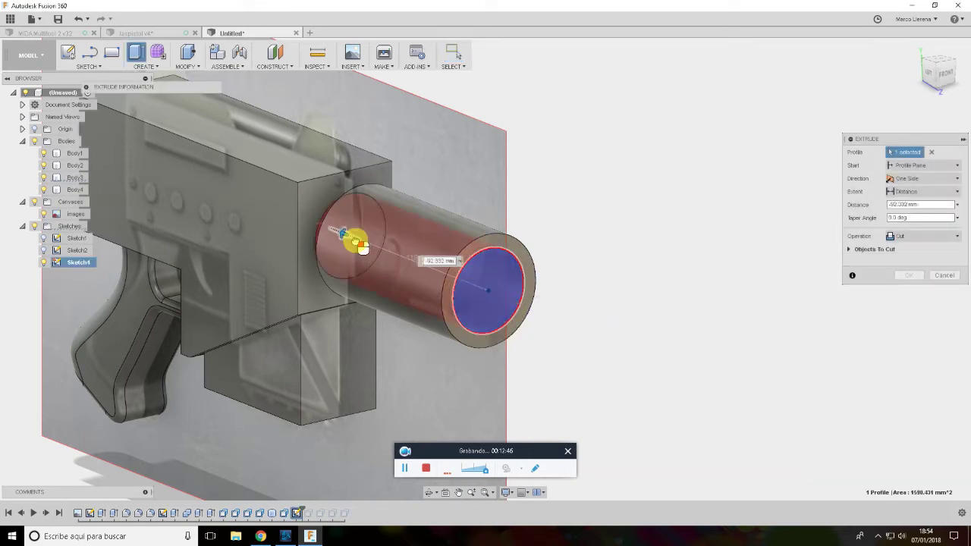
middle_click_drag(351, 269, 383, 260, "shift")
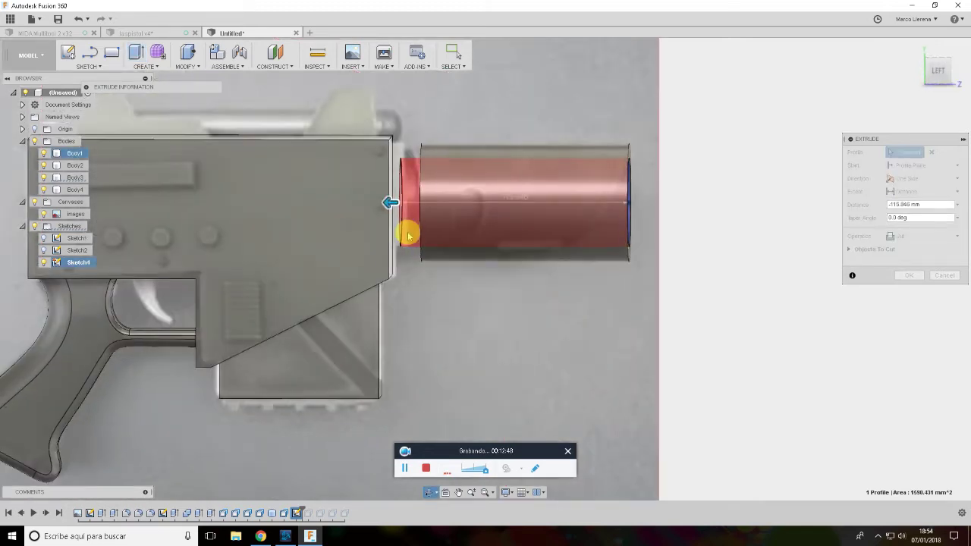
left_click_drag(394, 210, 400, 203)
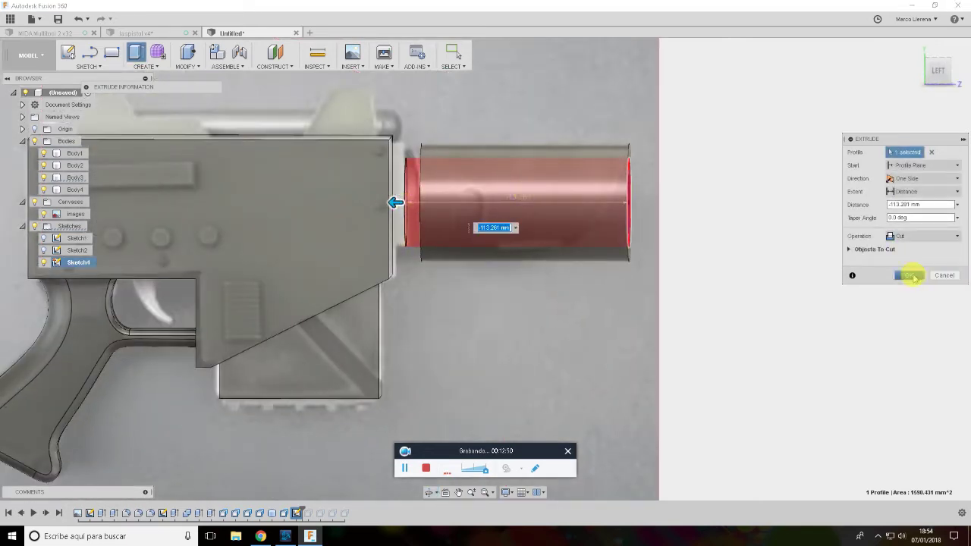
left_click(912, 277)
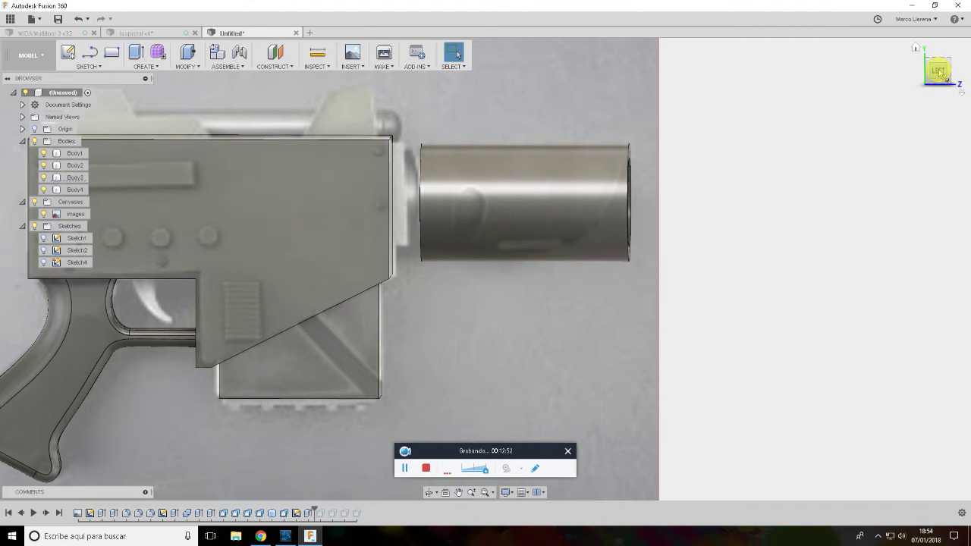
left_click(366, 209)
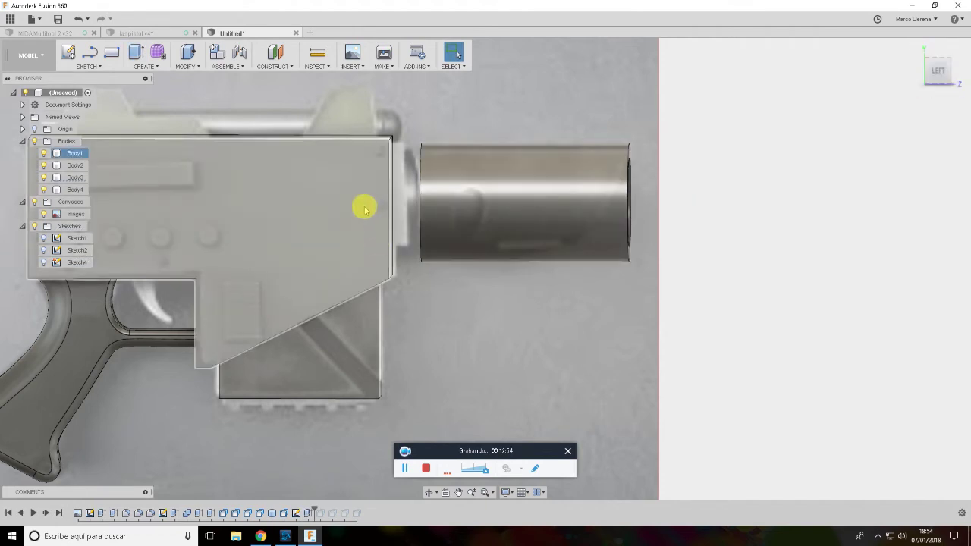
left_click(365, 209)
Draw an angled line across the barrel tip, extending its top end past the barrel
key("l")
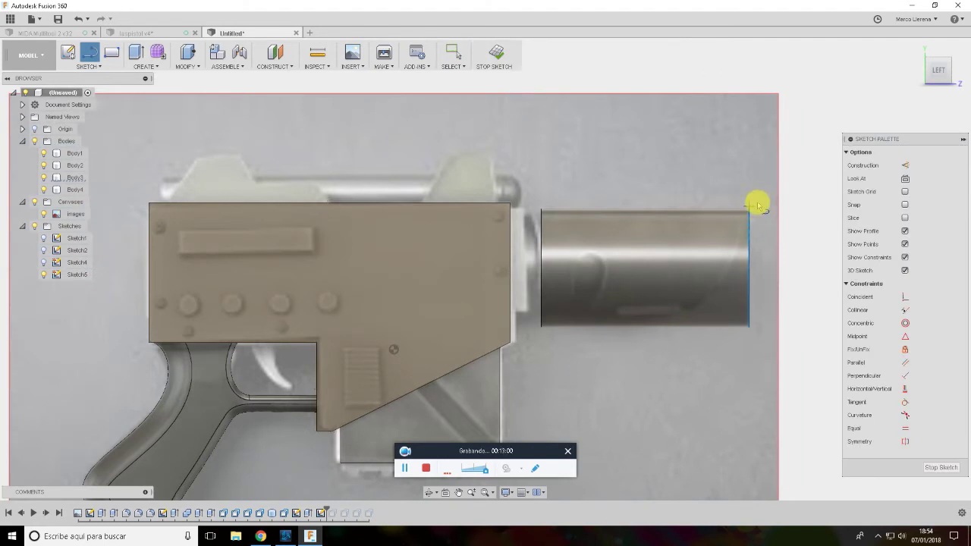
left_click(764, 189)
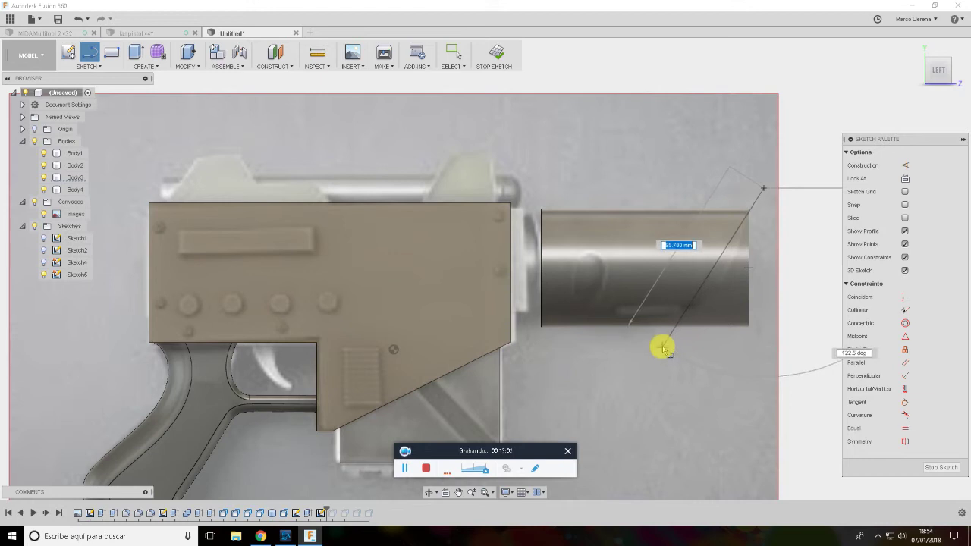
left_click(642, 359)
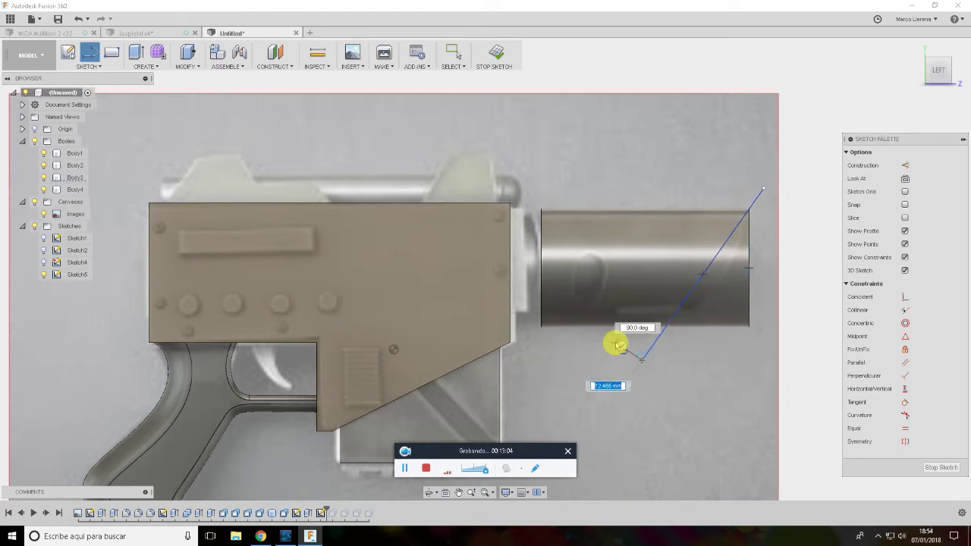
key("Escape")
scroll(774, 201, "up", 3)
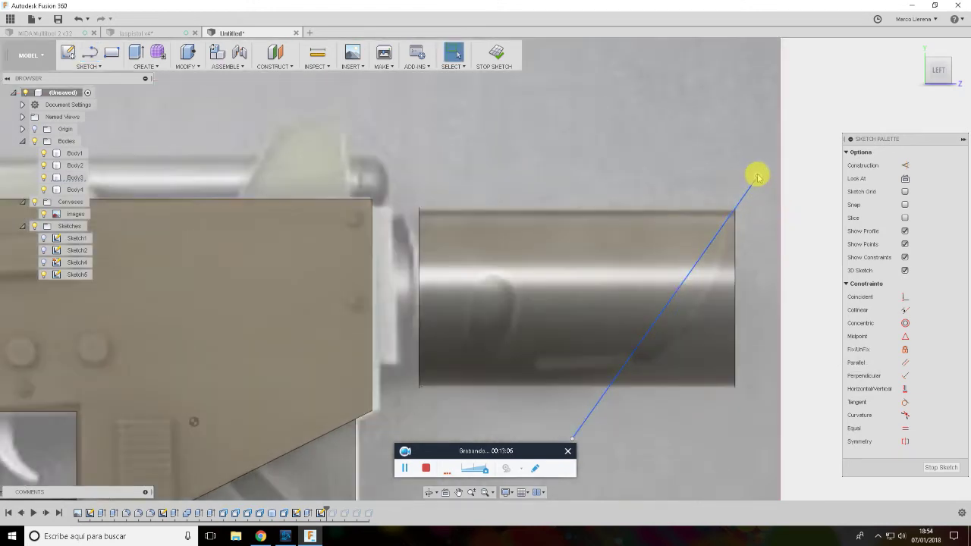
left_click(750, 183)
left_click_drag(572, 438, 598, 434)
Draw a narrow vertical center-to-center slot across the barrel and finish the sketch
left_click(89, 66)
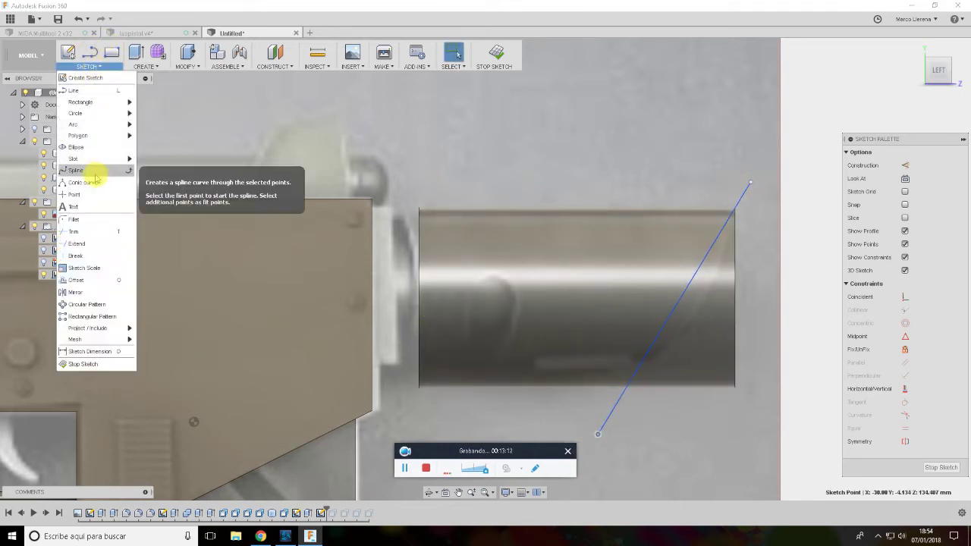
mouse_move(73, 158)
left_click(156, 160)
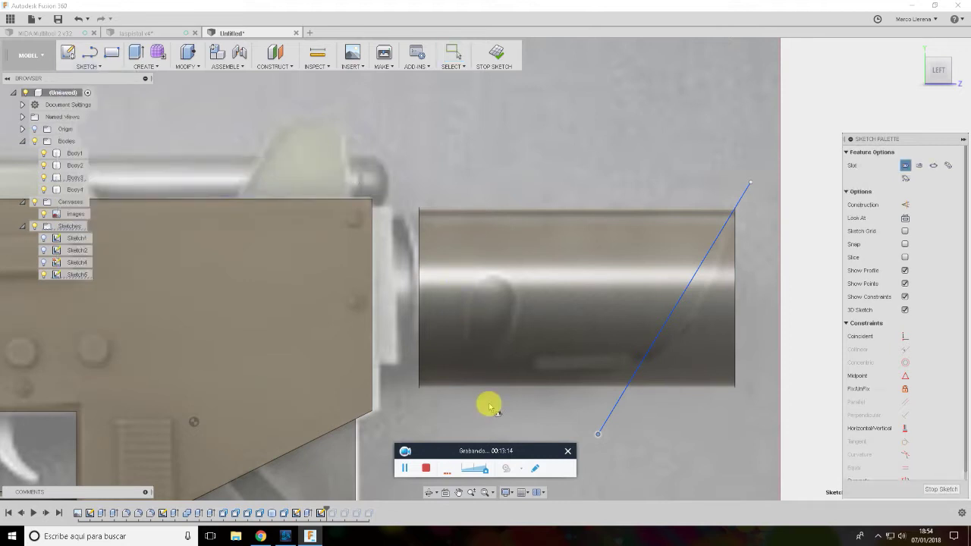
left_click(491, 403)
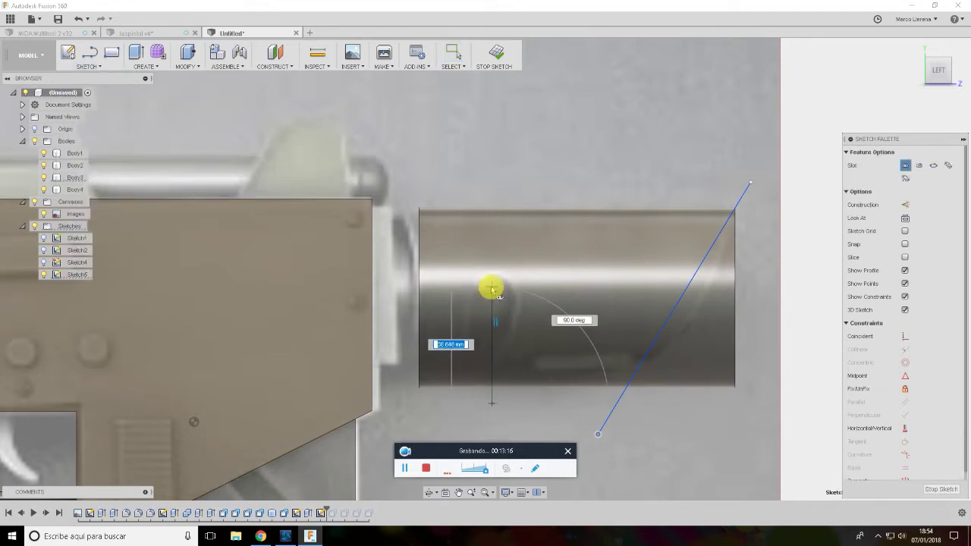
left_click(491, 288)
left_click(513, 306)
key("Escape")
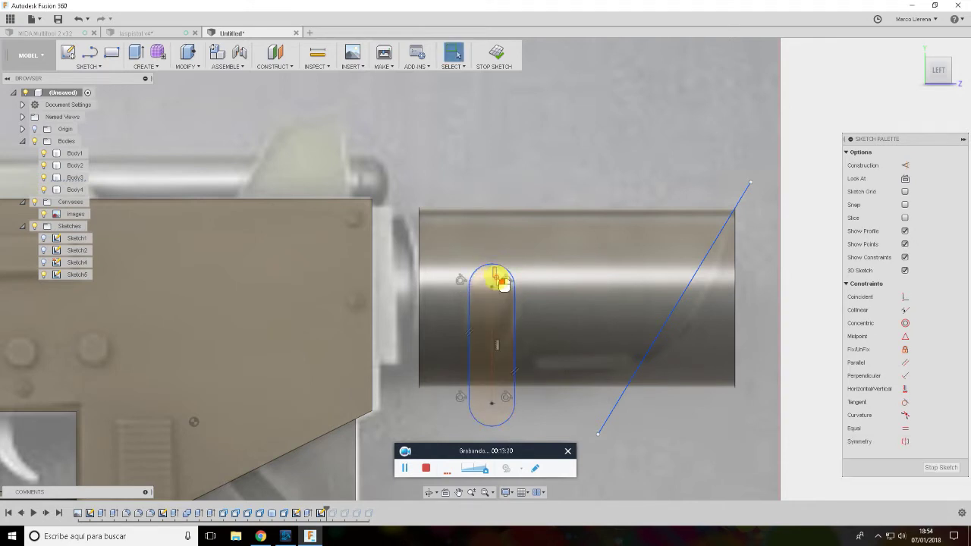
left_click_drag(495, 275, 498, 302)
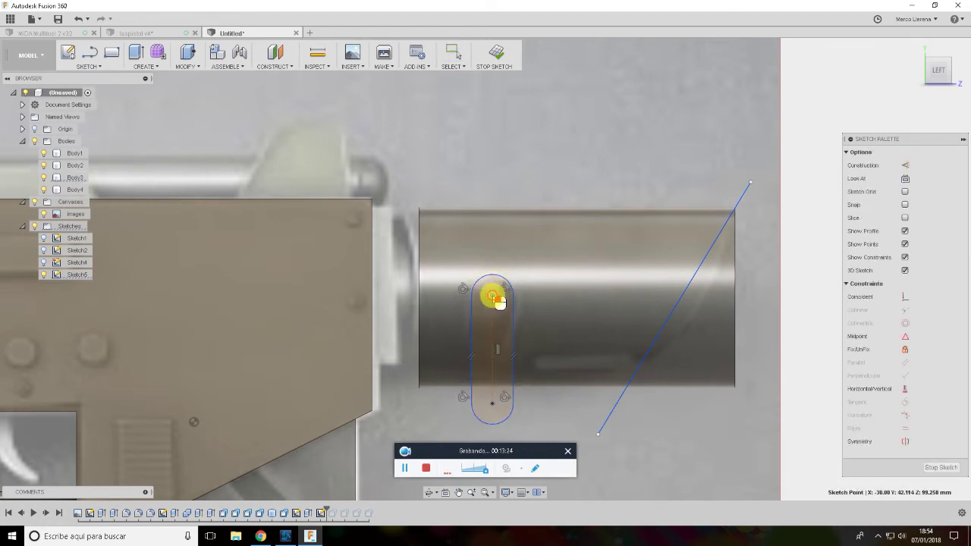
key("Escape")
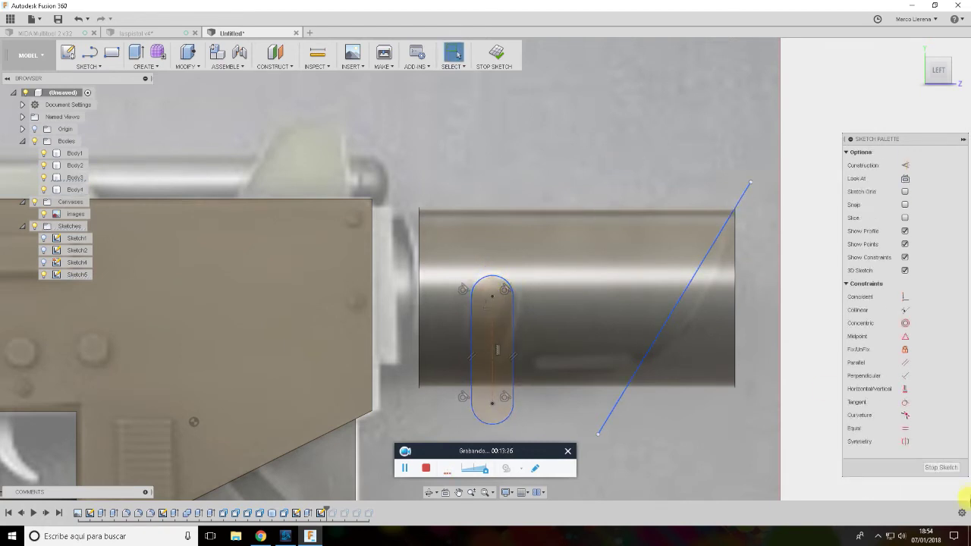
left_click(940, 467)
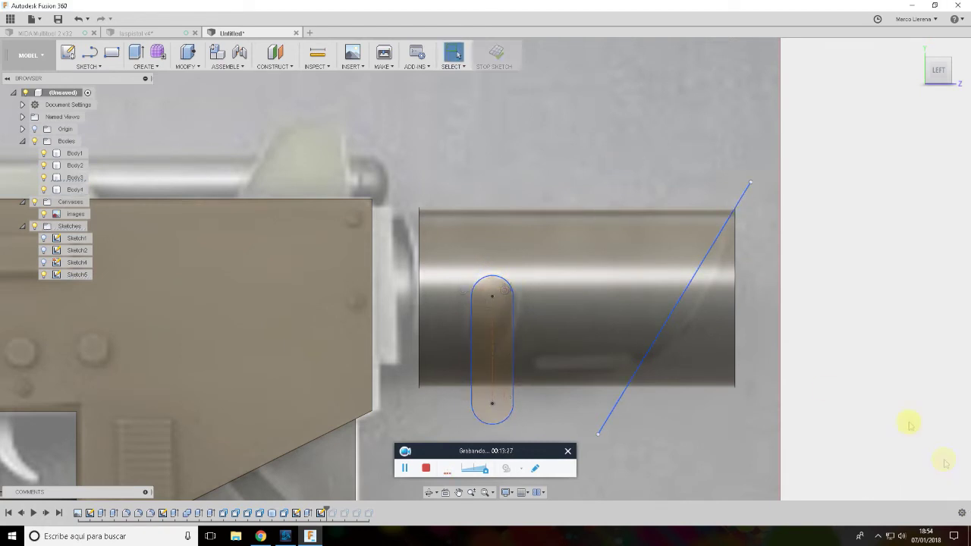
Split the barrel body using the angled sketch line as the splitting tool
left_click(188, 65)
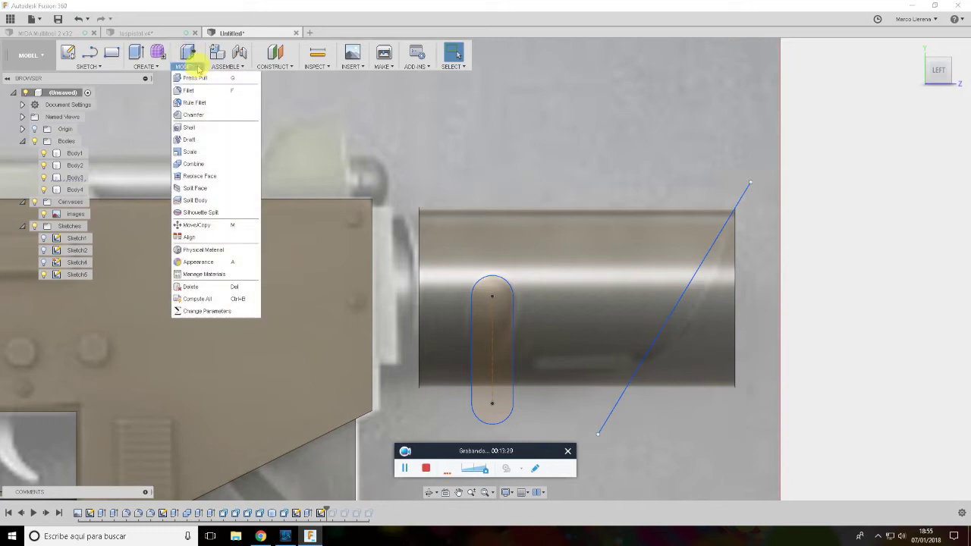
left_click(216, 200)
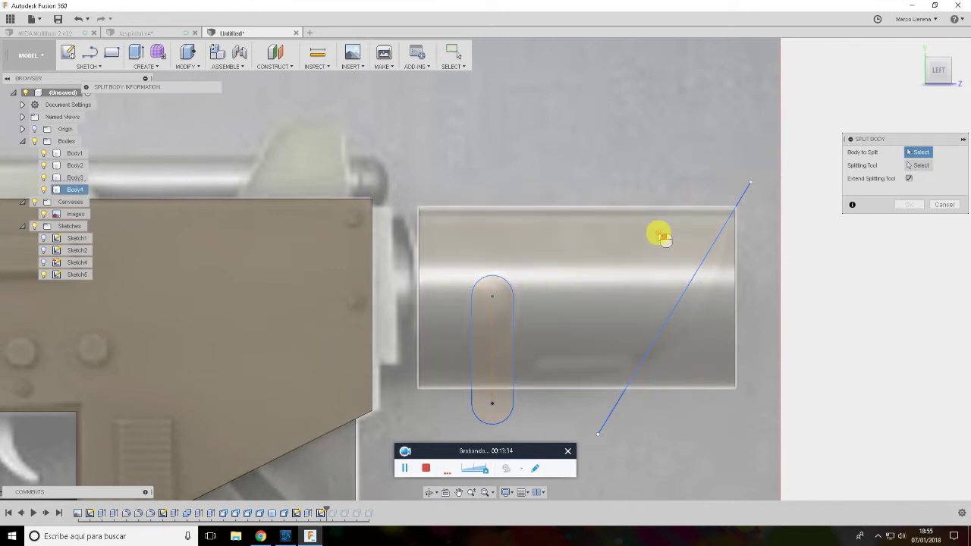
left_click(662, 237)
left_click(926, 167)
left_click(744, 195)
left_click(908, 205)
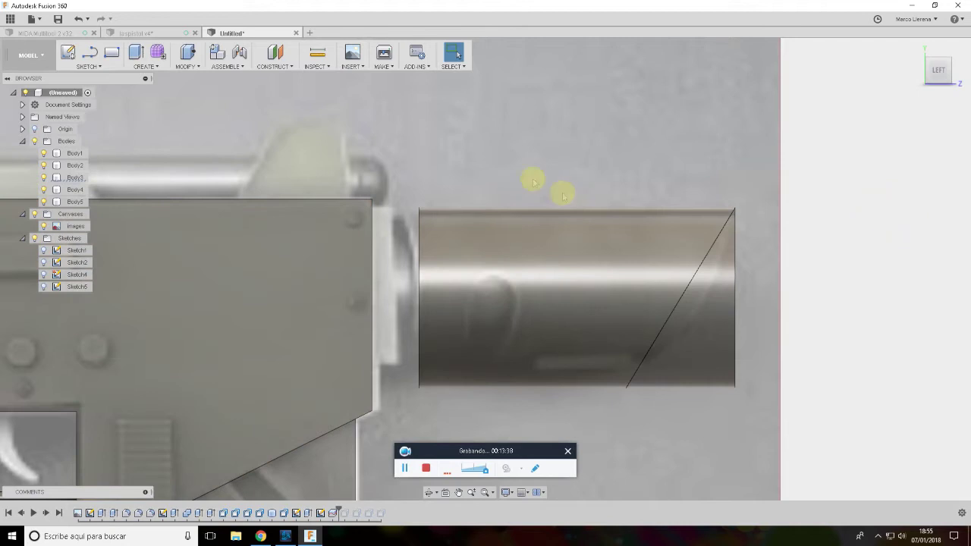
Show the slot sketch, start and cancel a second split, then select the slot profile
left_click(43, 287)
right_click(529, 92)
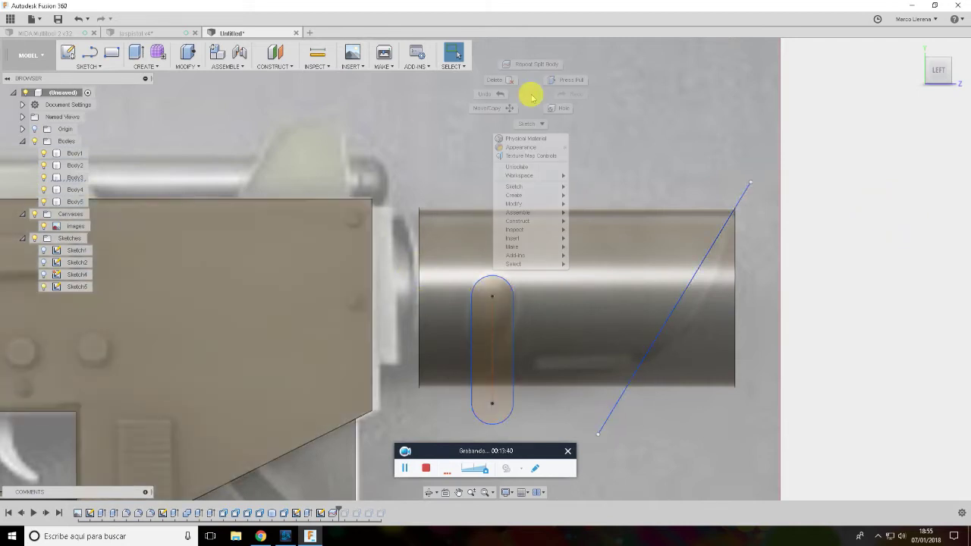
left_click(529, 43)
left_click(592, 259)
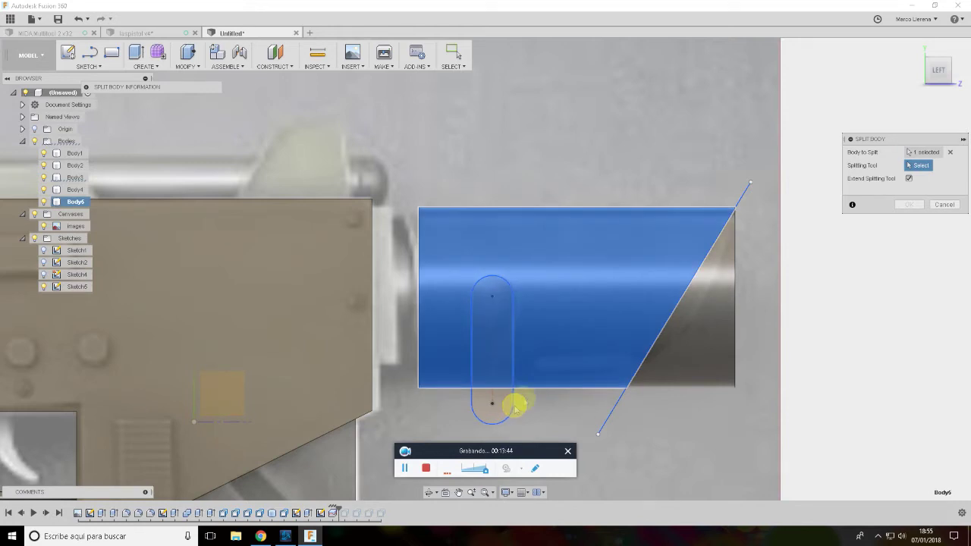
left_click(944, 205)
left_click(502, 399)
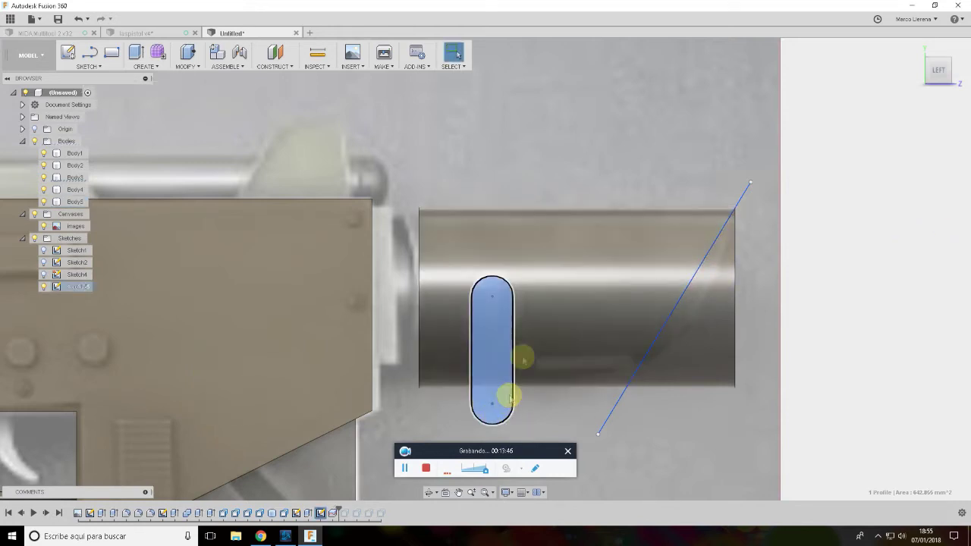
Extrude the slot profile as a Two Sides cut through both sides of the barrel
middle_click_drag(509, 396, 659, 394, "shift")
key("e")
left_click_drag(531, 375, 372, 325)
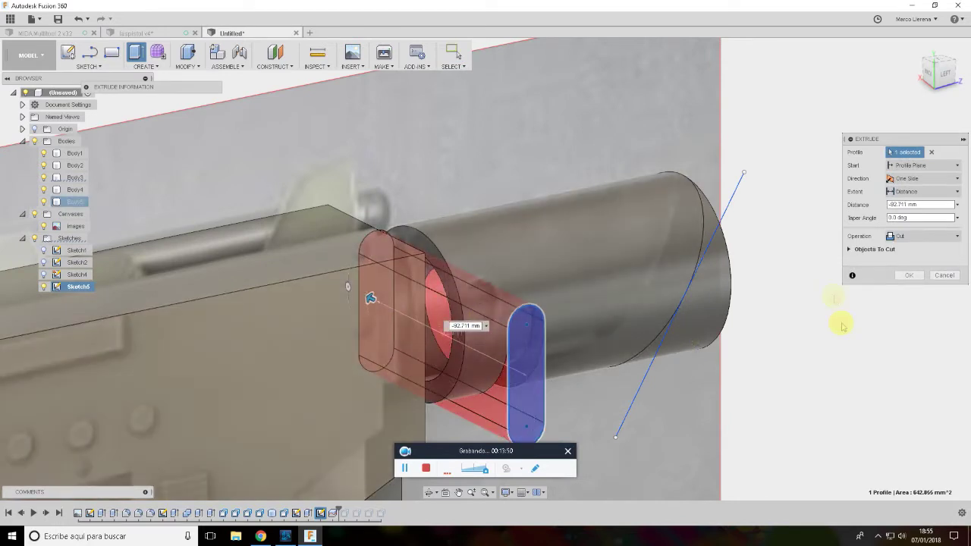
middle_click_drag(713, 265, 758, 238, "shift")
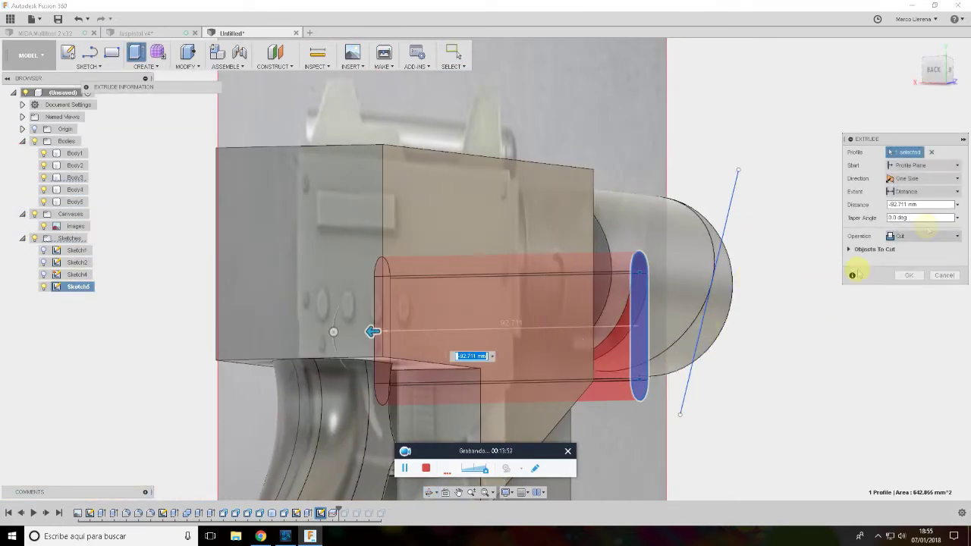
left_click(921, 179)
left_click(910, 198)
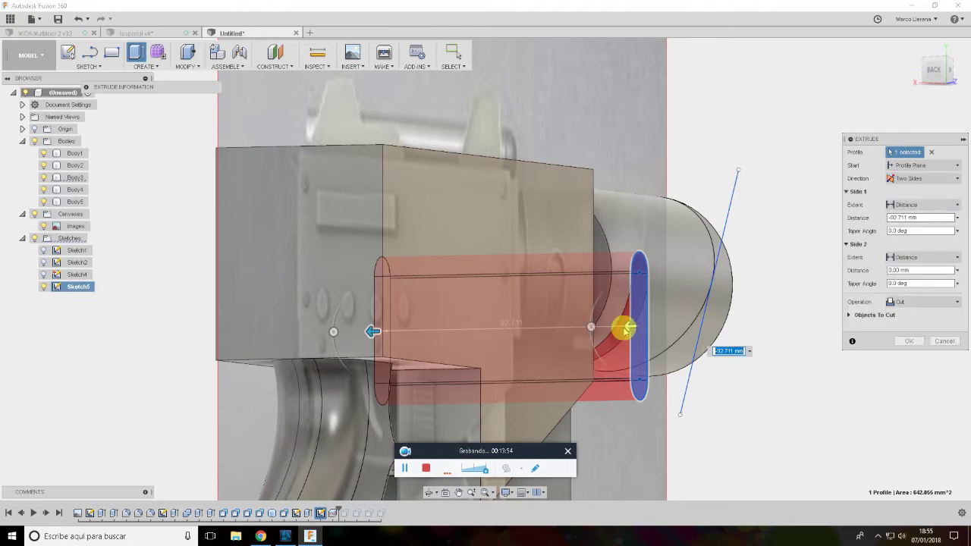
left_click_drag(630, 327, 675, 325)
left_click(906, 341)
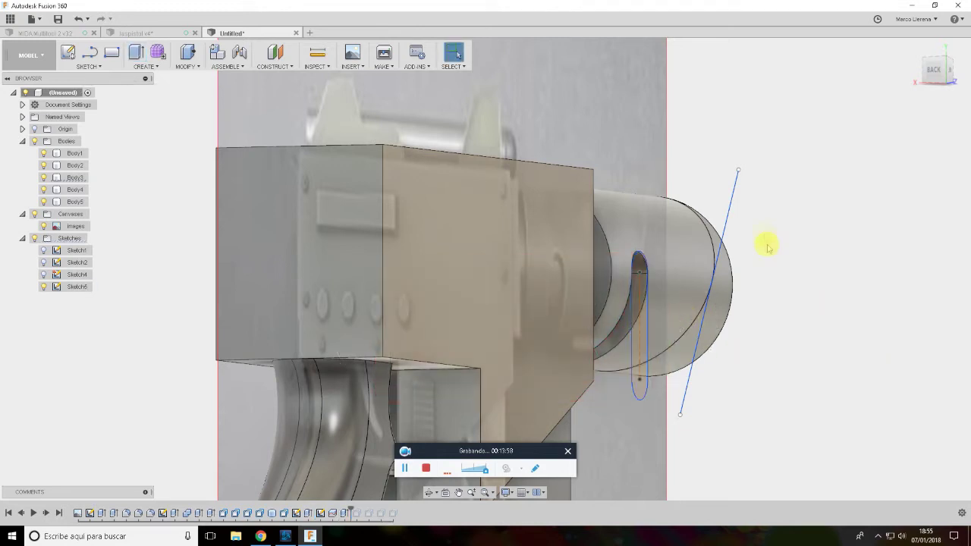
Delete Body4, the split-off angled barrel tip
middle_click_drag(886, 265, 705, 318, "shift")
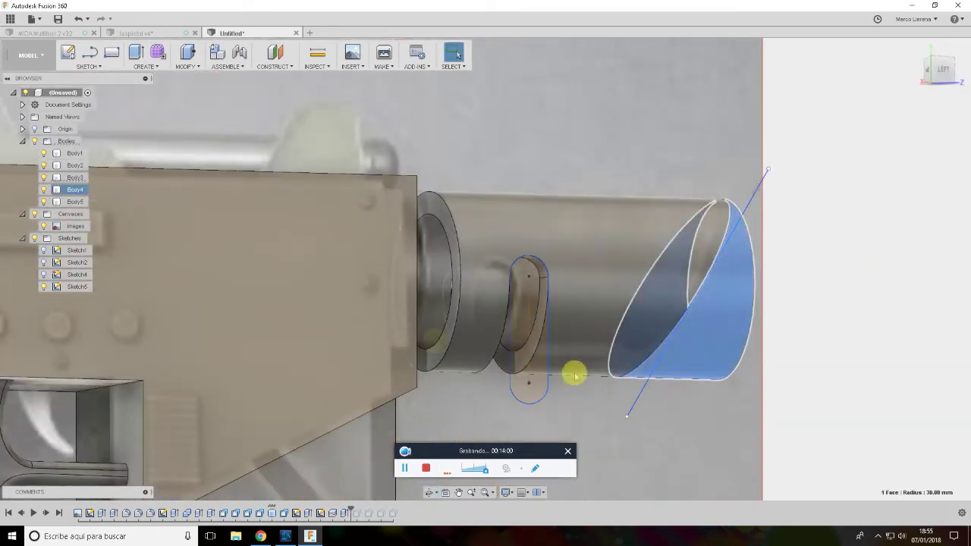
middle_click_drag(807, 214, 784, 221, "shift")
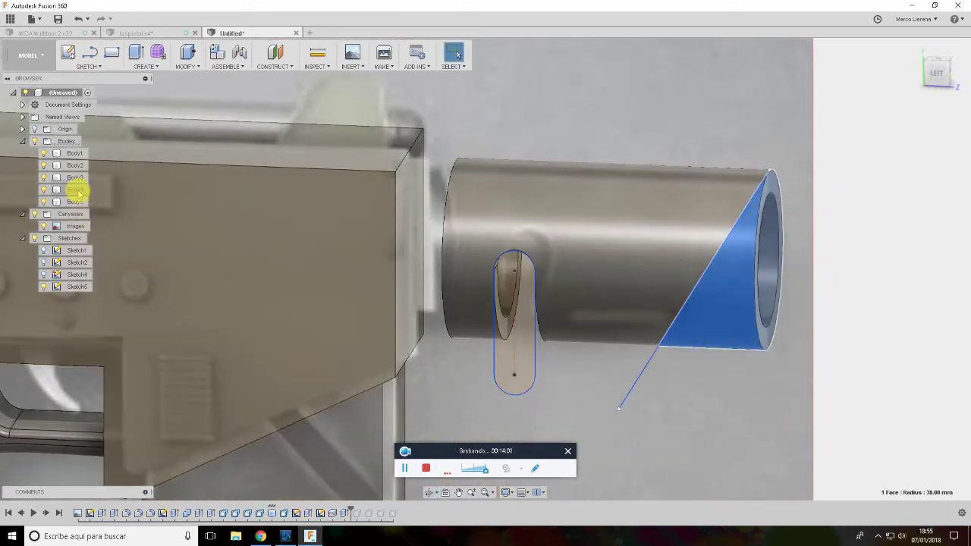
right_click(79, 192)
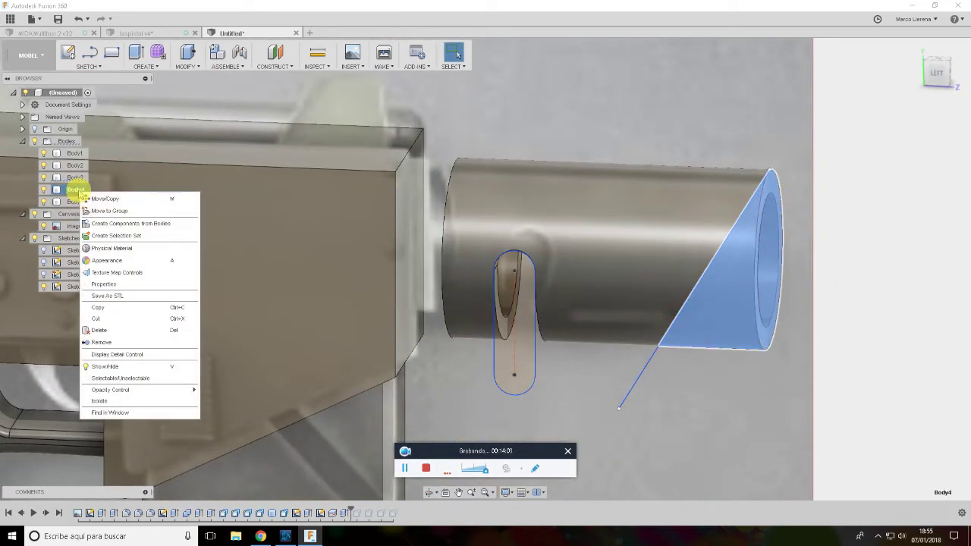
left_click(133, 343)
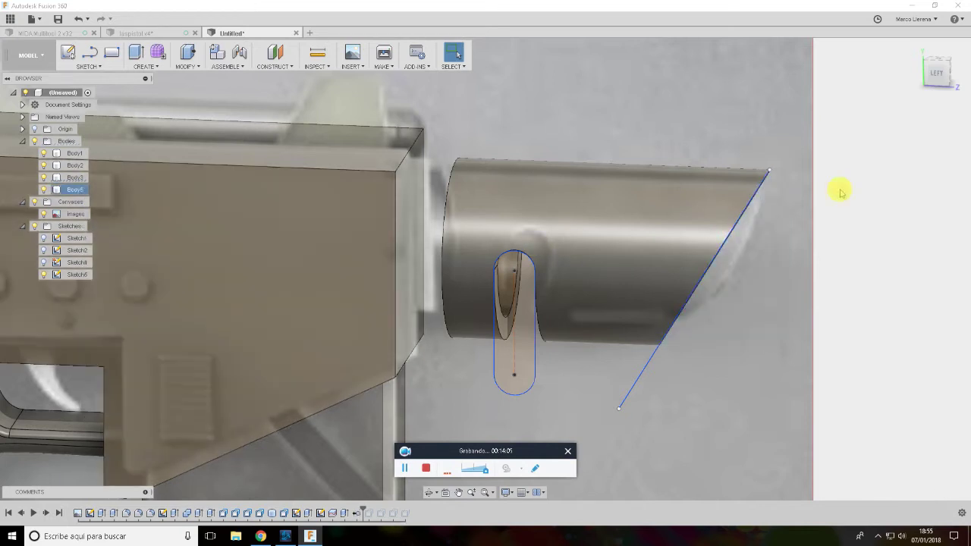
Hide Sketch5 and start a new sketch on the barrel's front face
left_click(938, 74)
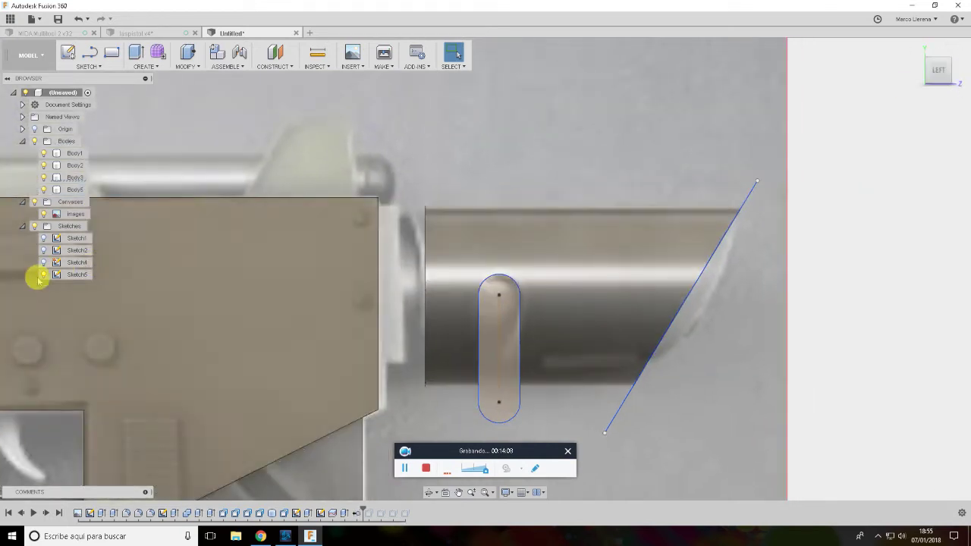
left_click(44, 274)
left_click(948, 70)
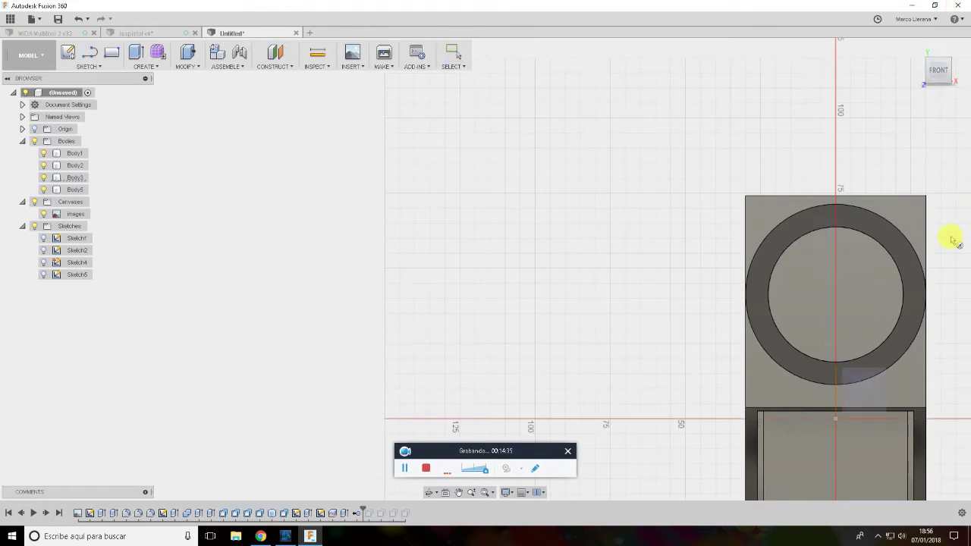
left_click(831, 299)
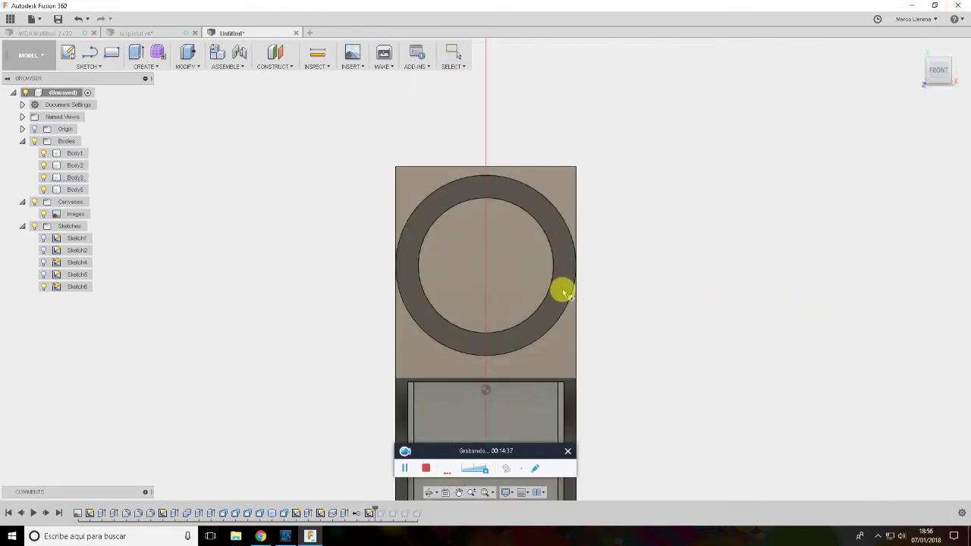
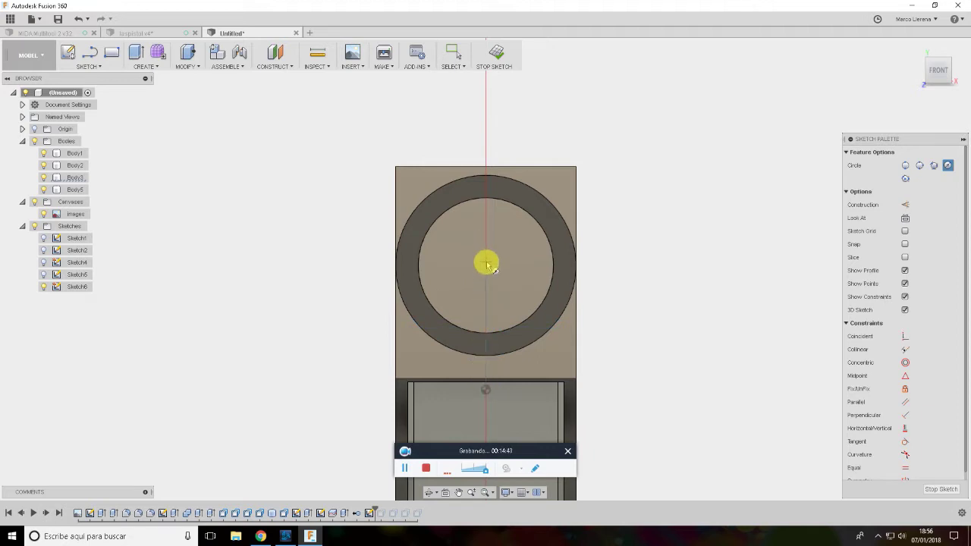
Finish the current sketch and delete the history features after the rolled-back marker
left_click(941, 489)
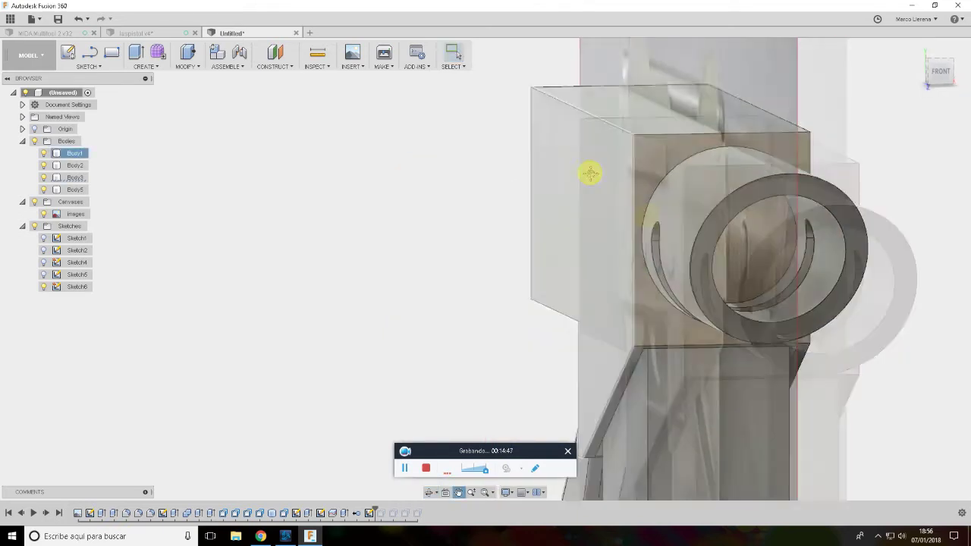
left_click_drag(373, 510, 362, 510)
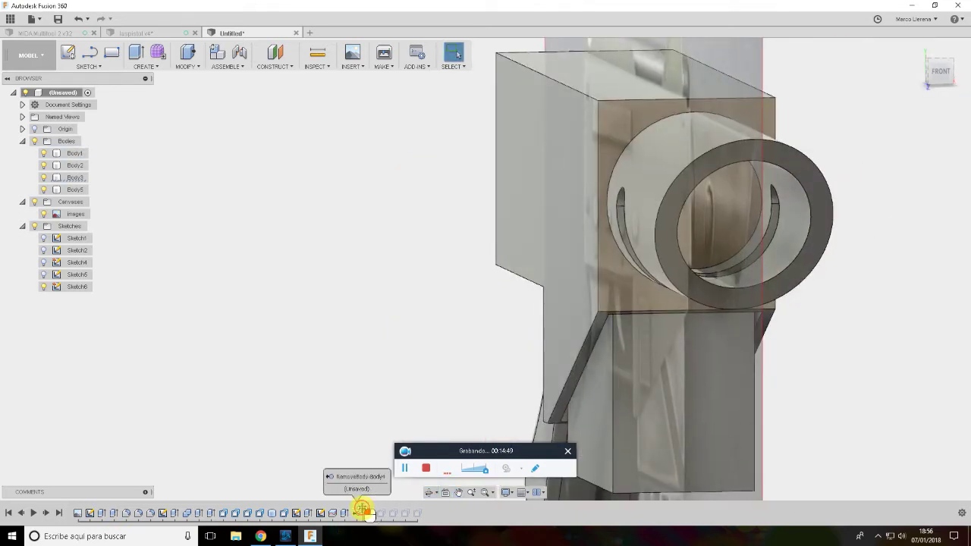
right_click(371, 512)
left_click(397, 483)
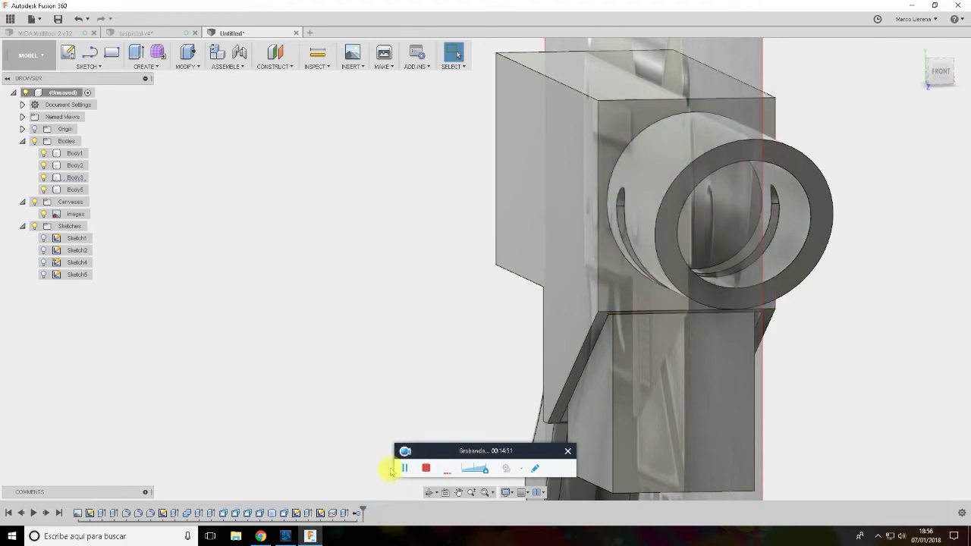
Reopen Sketch4 for editing from the timeline
left_click(321, 513)
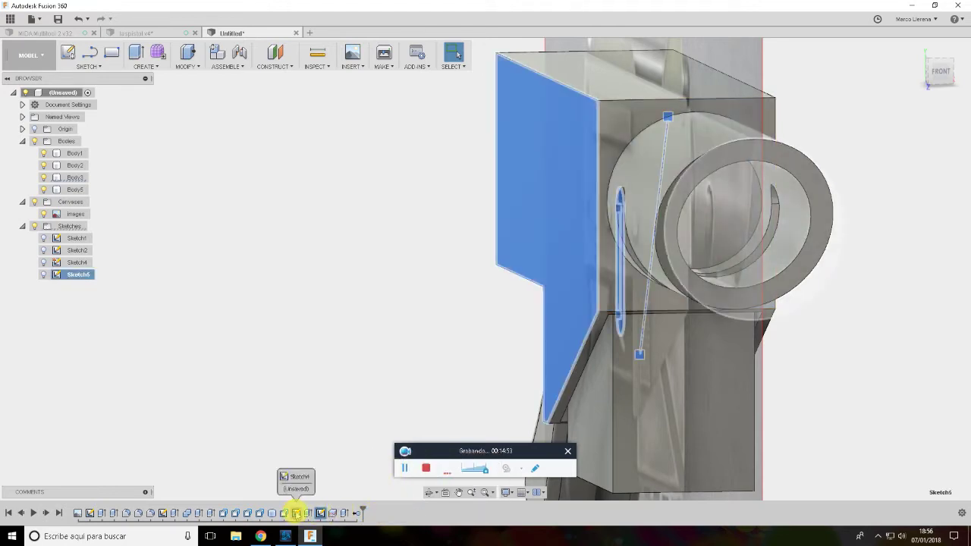
left_click(295, 514)
right_click(296, 514)
left_click(321, 409)
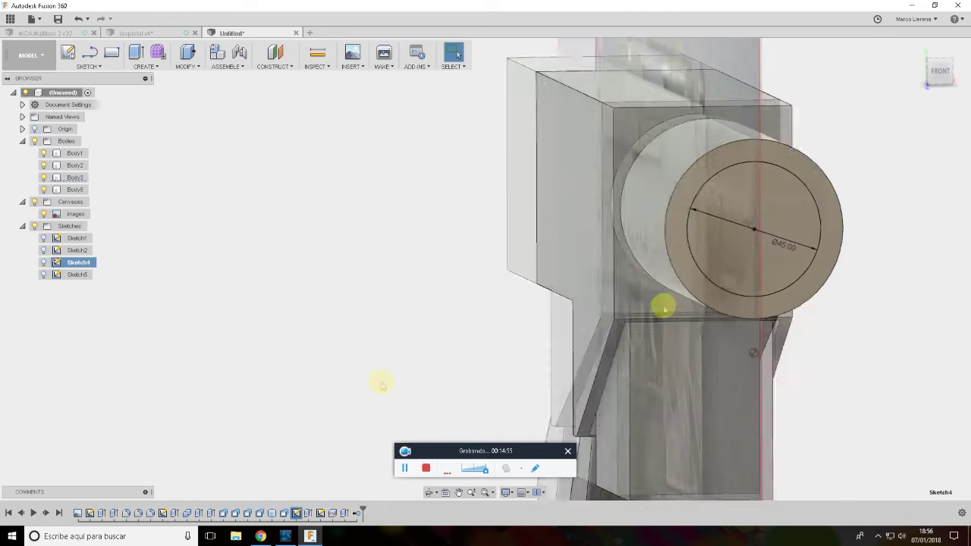
Draw concentric Ø75 and Ø20 circles centred on the boss in Sketch4
left_click(751, 229)
type("75")
key("Return")
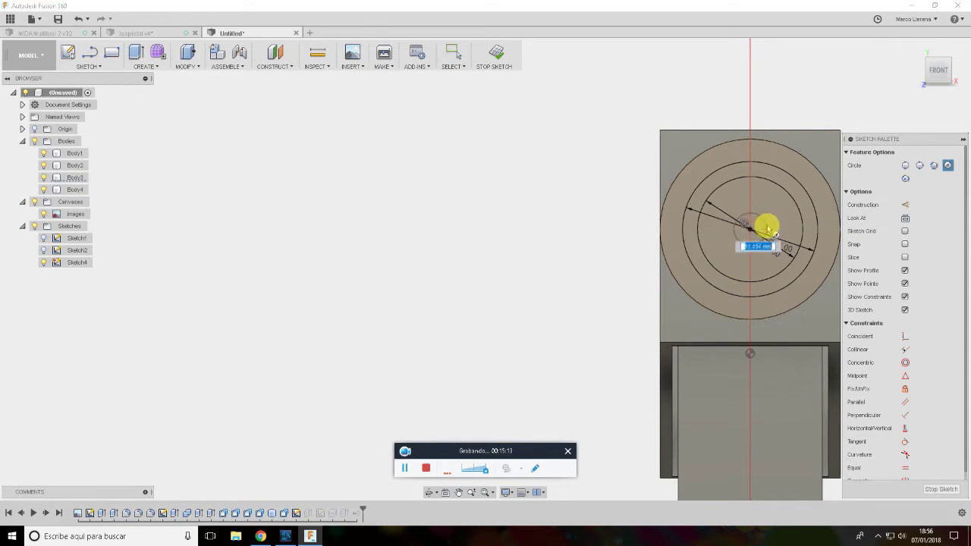
key("Return")
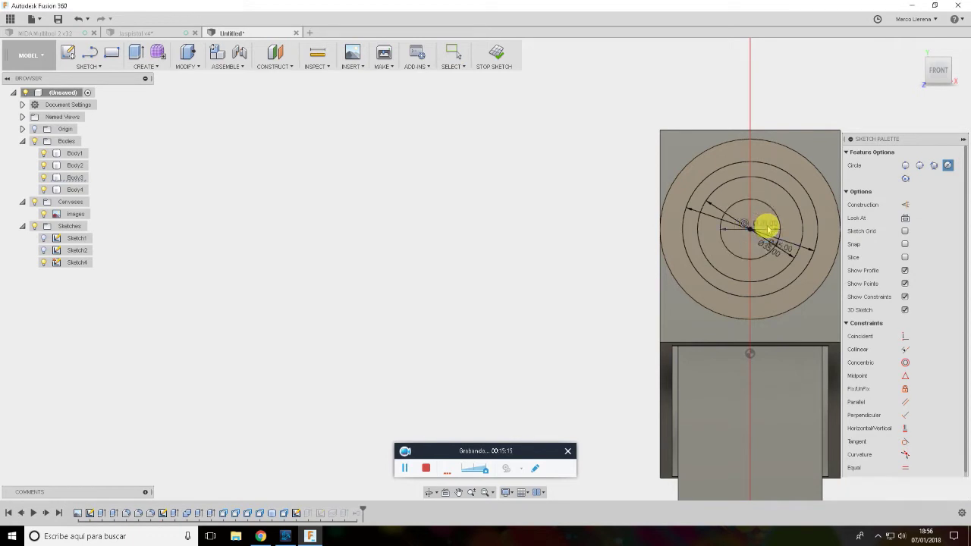
key("Escape")
Finish Sketch4 and deselect the slot sketch
middle_click_drag(702, 305, 730, 321, "shift")
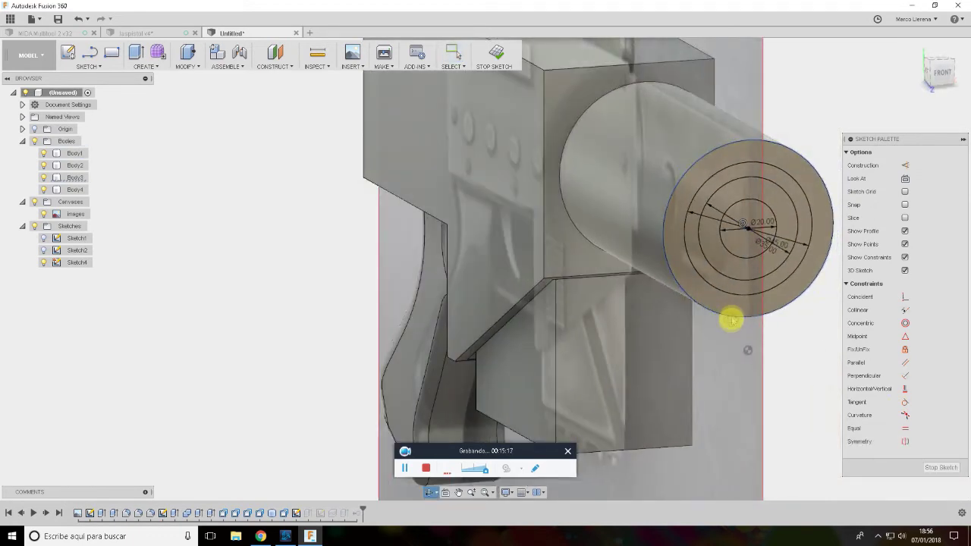
middle_click_drag(730, 271, 607, 208)
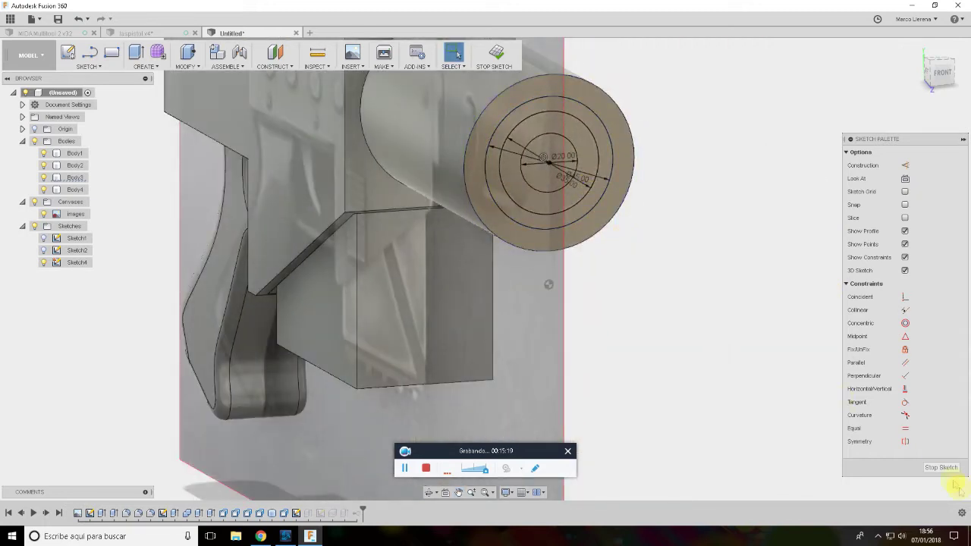
left_click(949, 468)
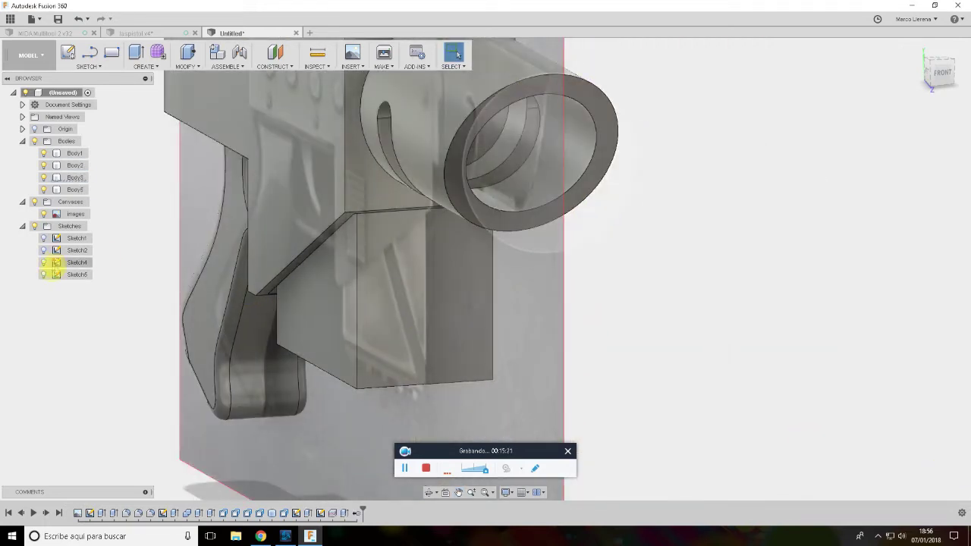
left_click(44, 275)
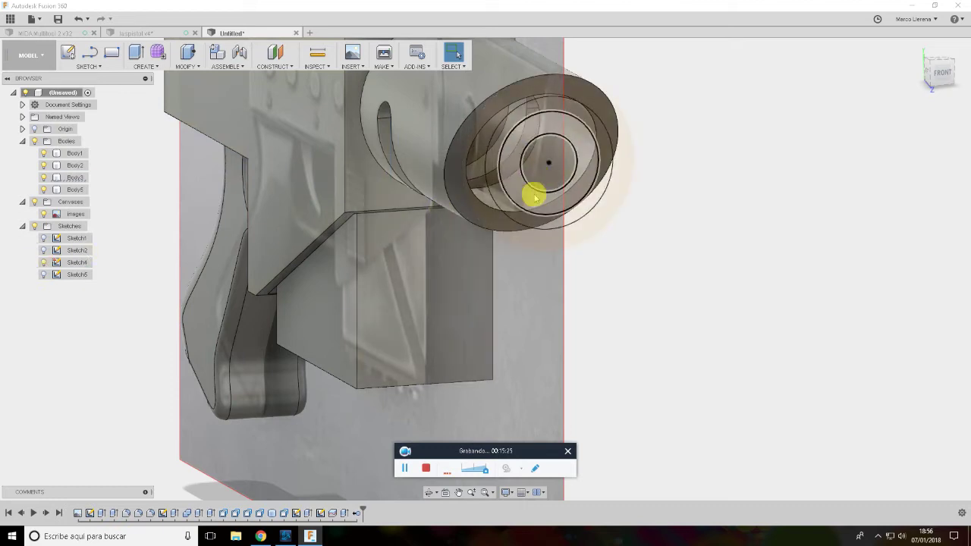
Extrude the outer ring profile about 121.6 mm back along the barrel as a new body
left_click(521, 215)
middle_click_drag(673, 228, 684, 231, "shift")
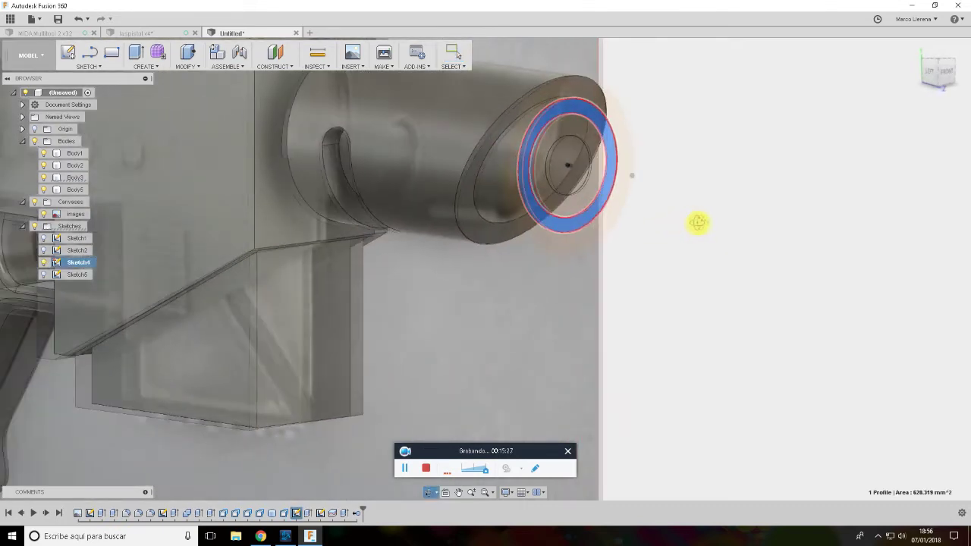
key("e")
middle_click_drag(720, 239, 710, 204, "shift")
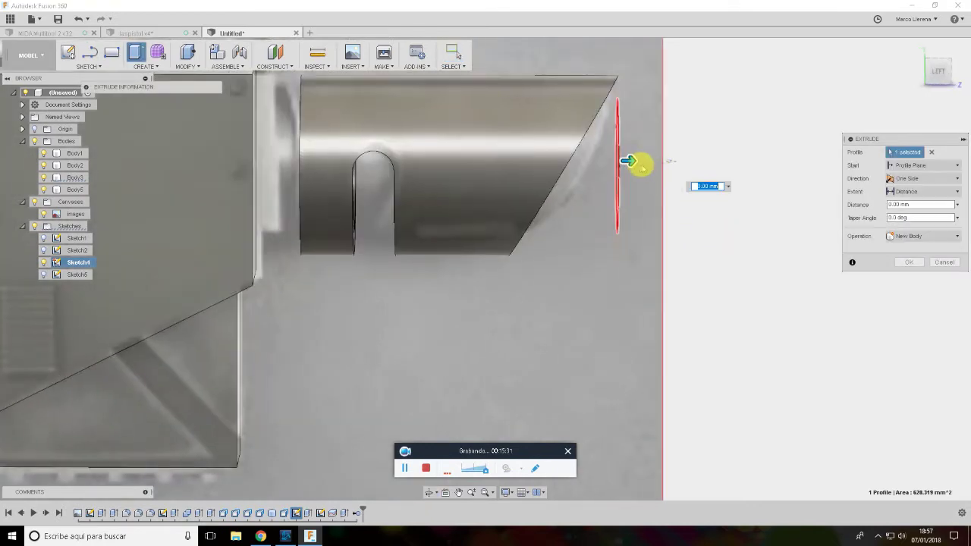
left_click_drag(632, 161, 269, 166)
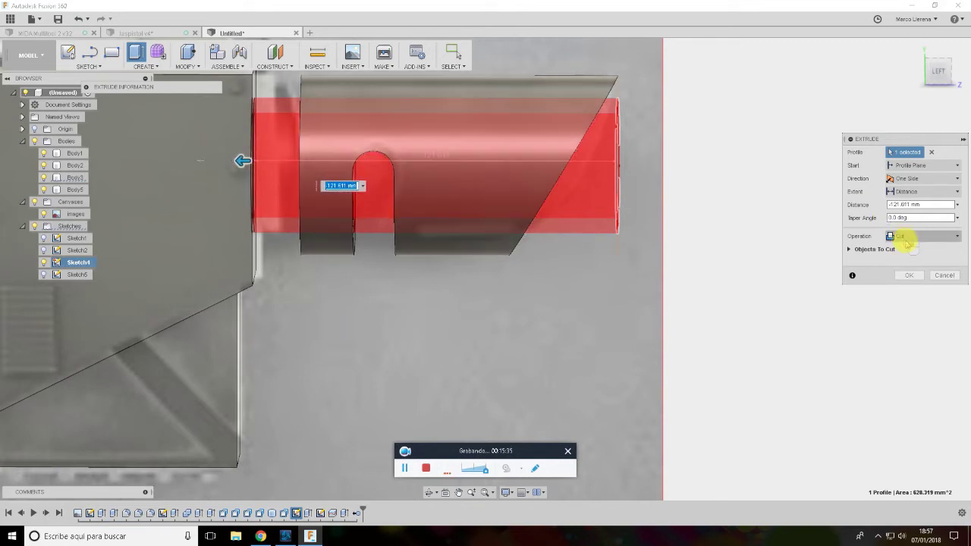
left_click(907, 237)
left_click(916, 278)
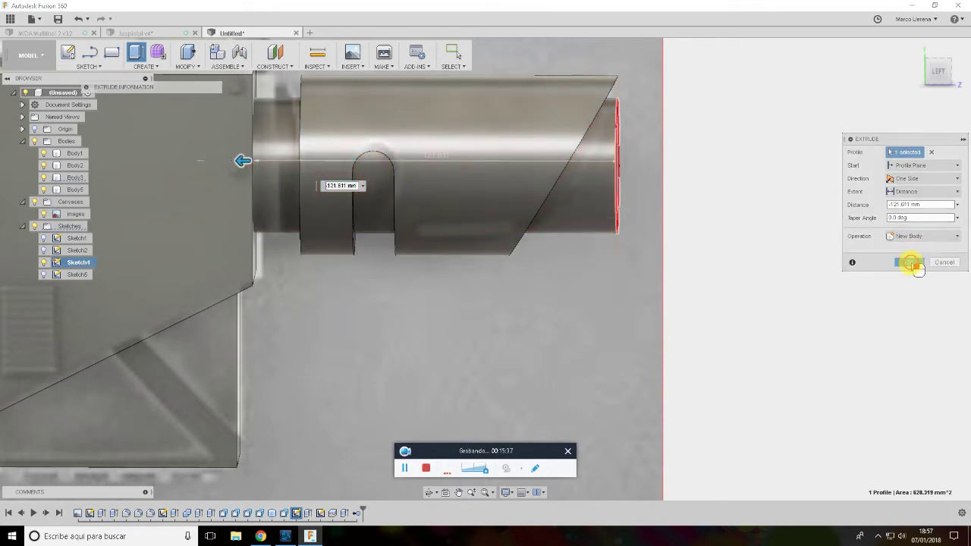
left_click(913, 263)
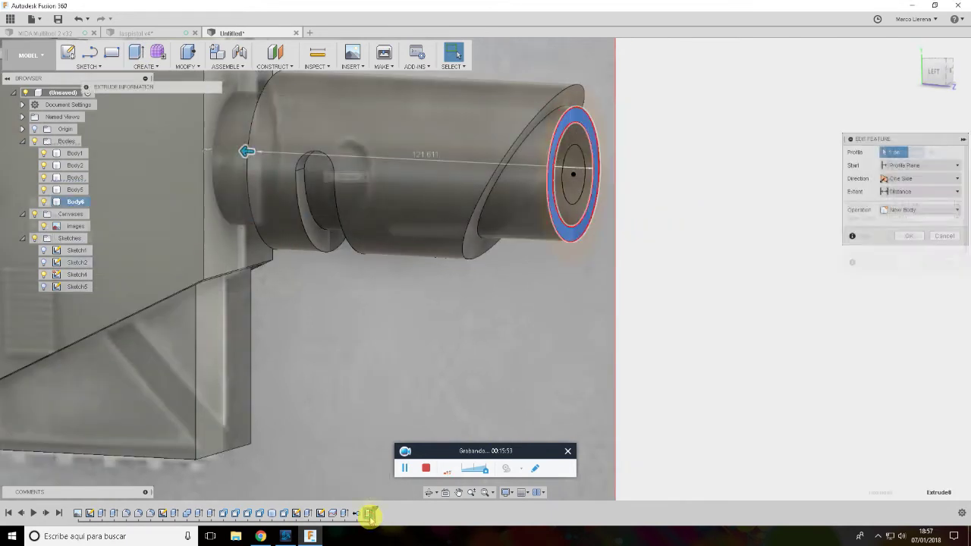
Make the ring extrusion two-sided, with the second side about 22.4 mm
left_click(957, 179)
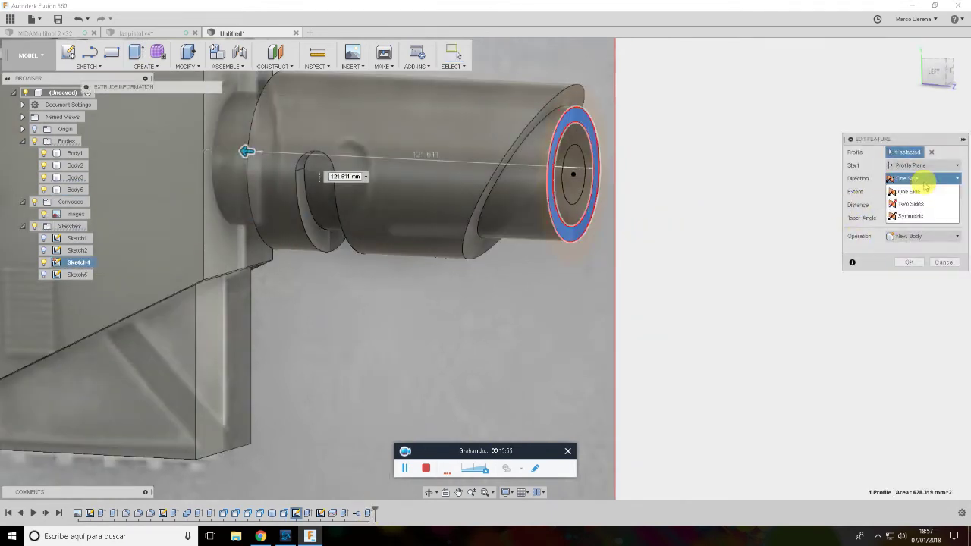
left_click(919, 212)
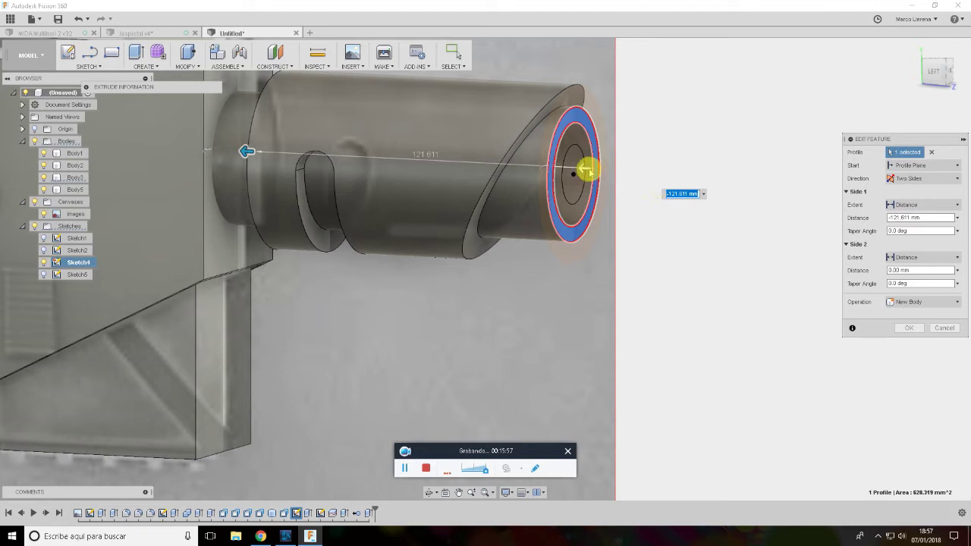
left_click_drag(584, 169, 534, 174)
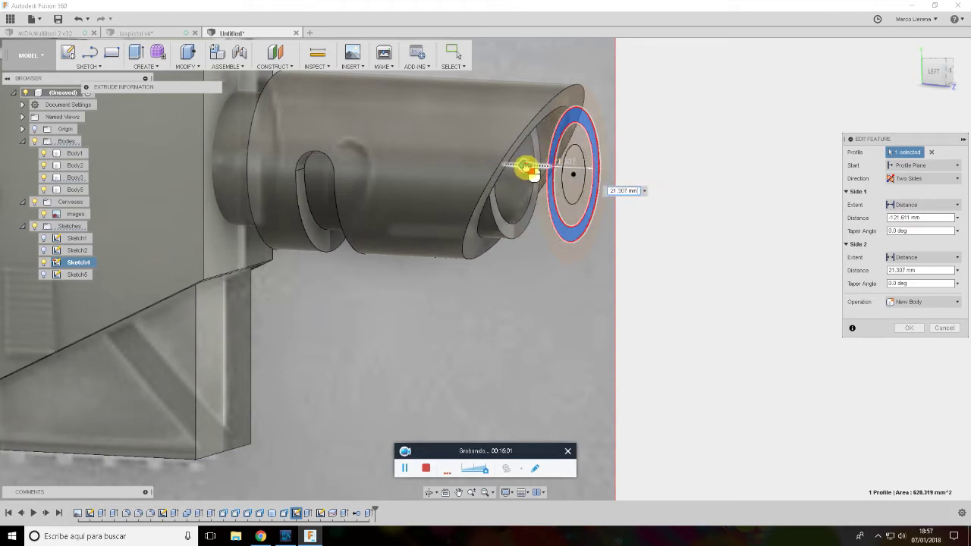
left_click_drag(533, 175, 530, 175)
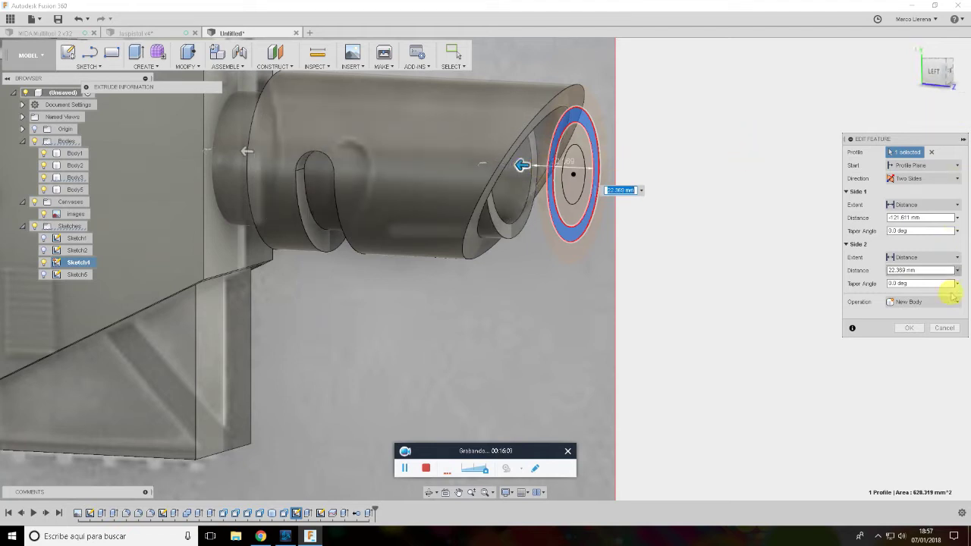
left_click(912, 328)
Extrude the inner ring profile about 120 mm back along the barrel as a new body
left_click(577, 218)
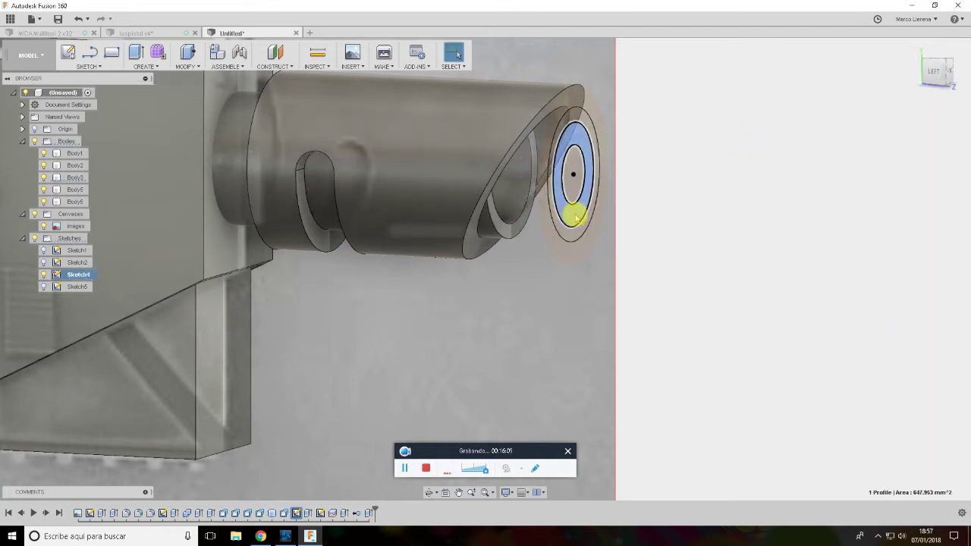
key("e")
mouse_move(592, 169)
left_mouse_down()
mouse_move(249, 170)
mouse_move(265, 176)
left_mouse_up()
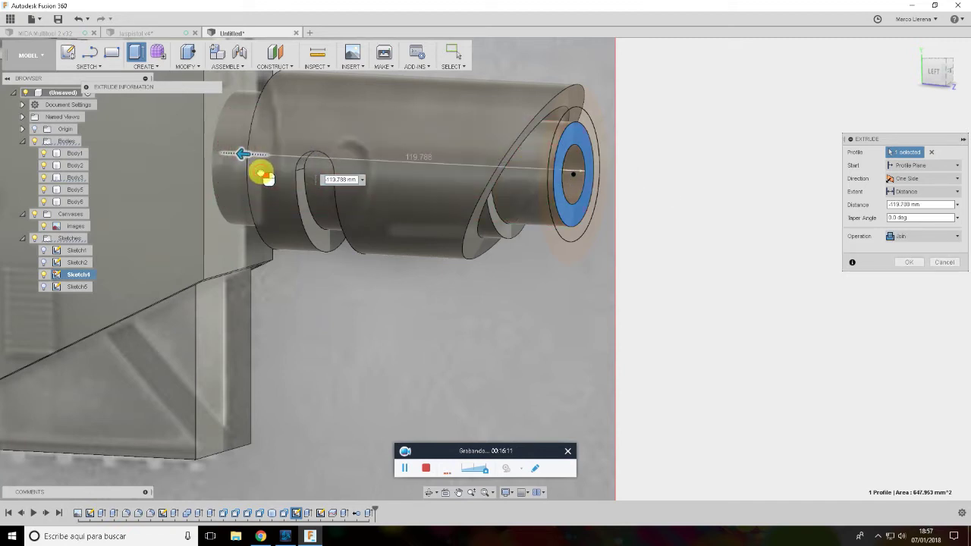
left_click(933, 235)
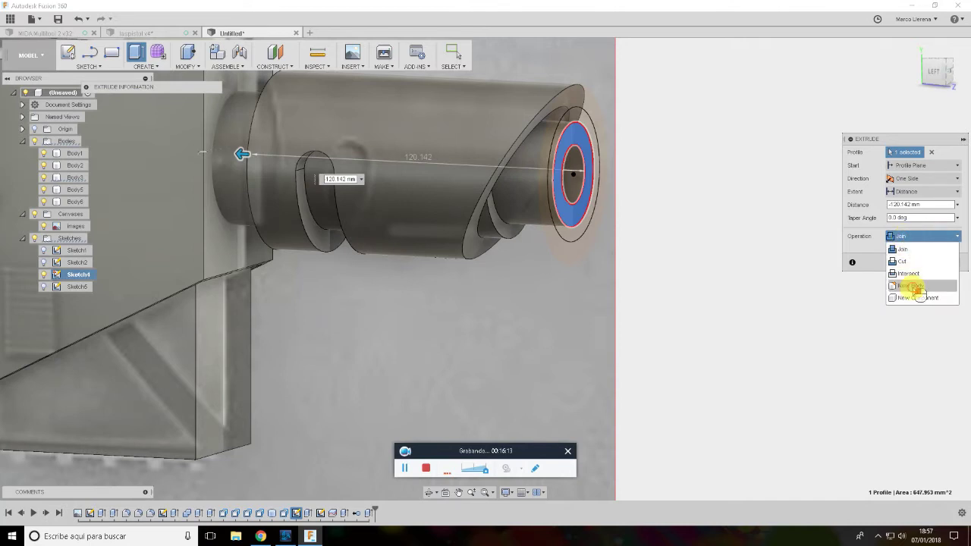
left_click(914, 283)
Make it two-sided with an 18.8 mm second side, creating Body7, and hide Sketch4
left_click(955, 180)
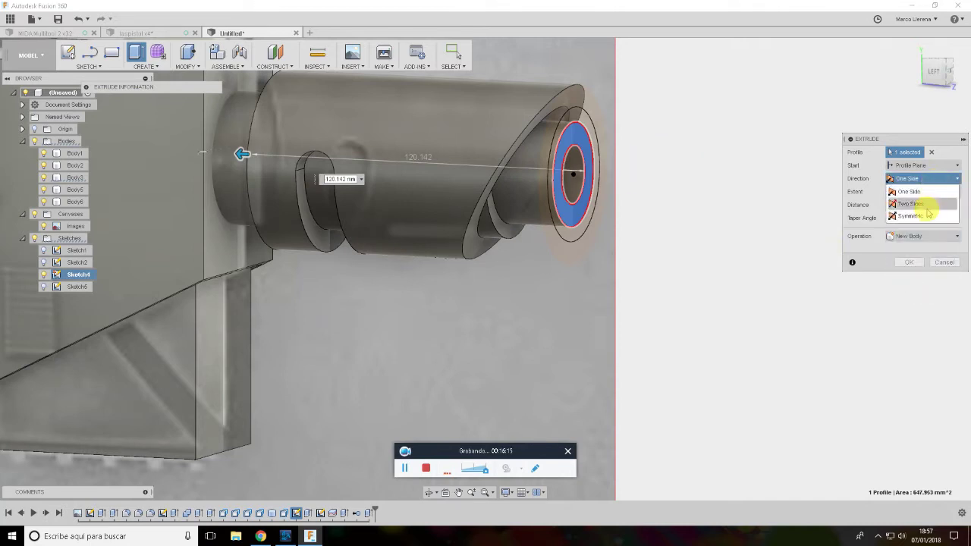
left_click(910, 205)
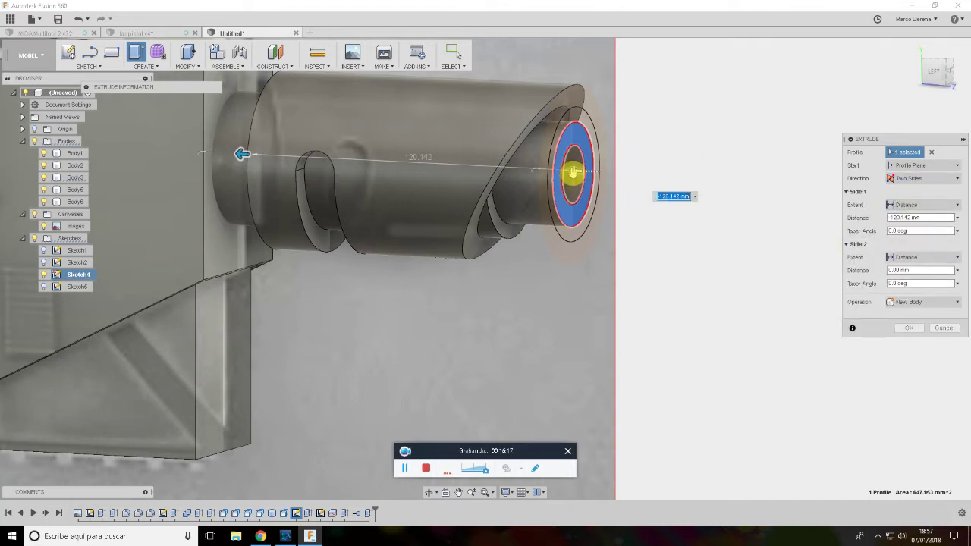
left_click_drag(573, 172, 531, 174)
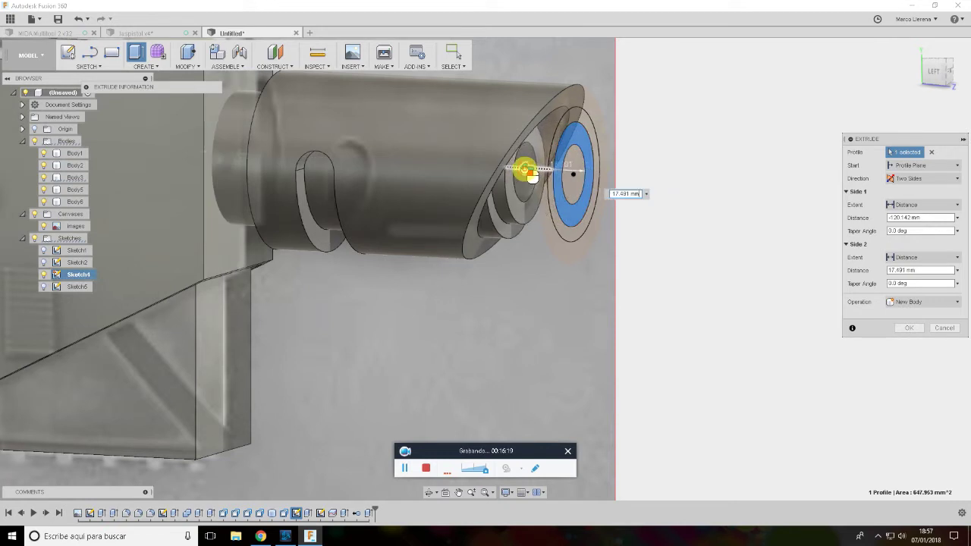
left_click_drag(534, 176, 529, 170)
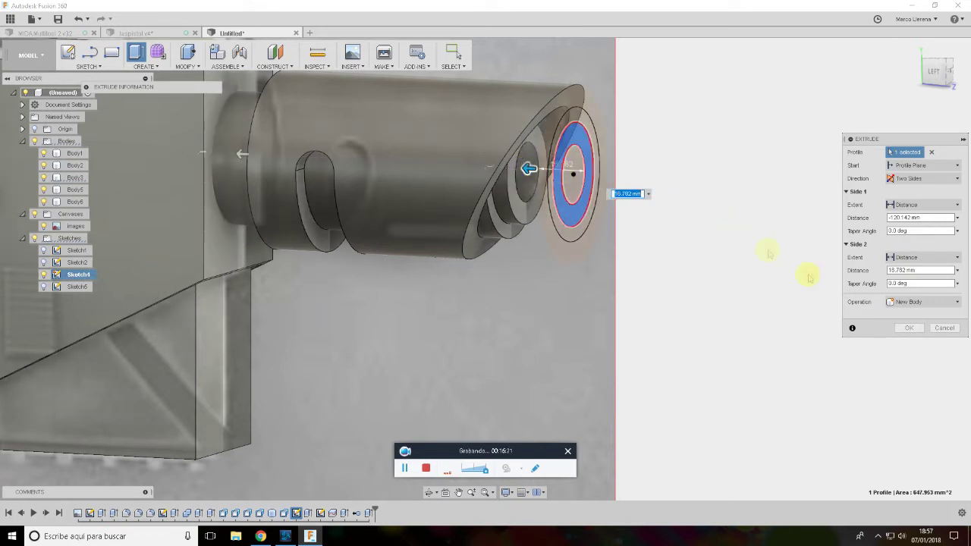
left_click(909, 329)
left_click(43, 274)
scroll(780, 232, "down", 3)
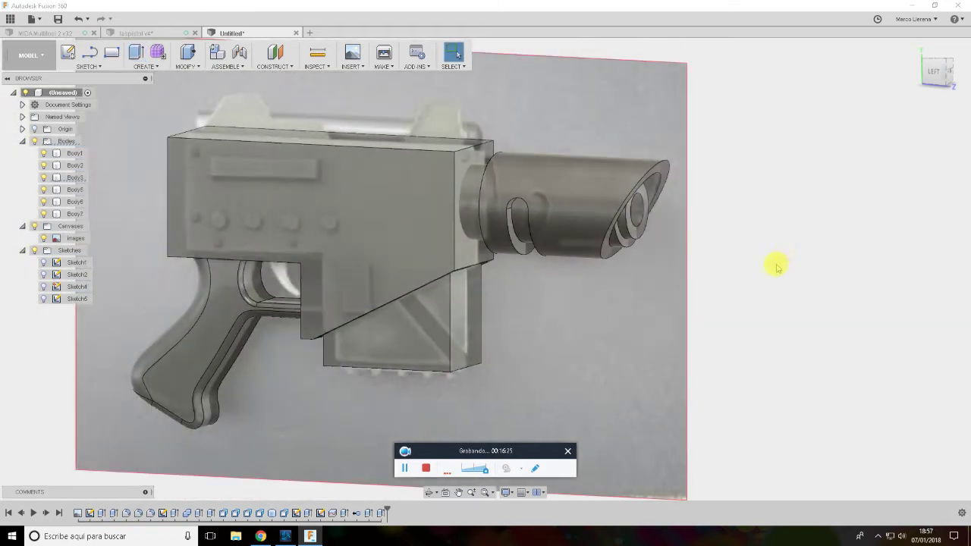
Hide the reference image canvas and zoom in on the barrel's front end
left_click(33, 228)
mouse_move(747, 192)
middle_mouse_down("shift")
mouse_move(685, 182)
mouse_move(674, 198)
mouse_move(640, 199)
mouse_move(667, 198)
middle_mouse_up("shift")
scroll(403, 199, "up", 3)
scroll(303, 188, "up", 2)
mouse_move(303, 189)
middle_mouse_down("shift")
mouse_move(405, 184)
mouse_move(429, 195)
middle_mouse_up("shift")
middle_click_drag(364, 210, 514, 106)
Hide Body1 and select the inner cylinder running through the rings
left_click(366, 188)
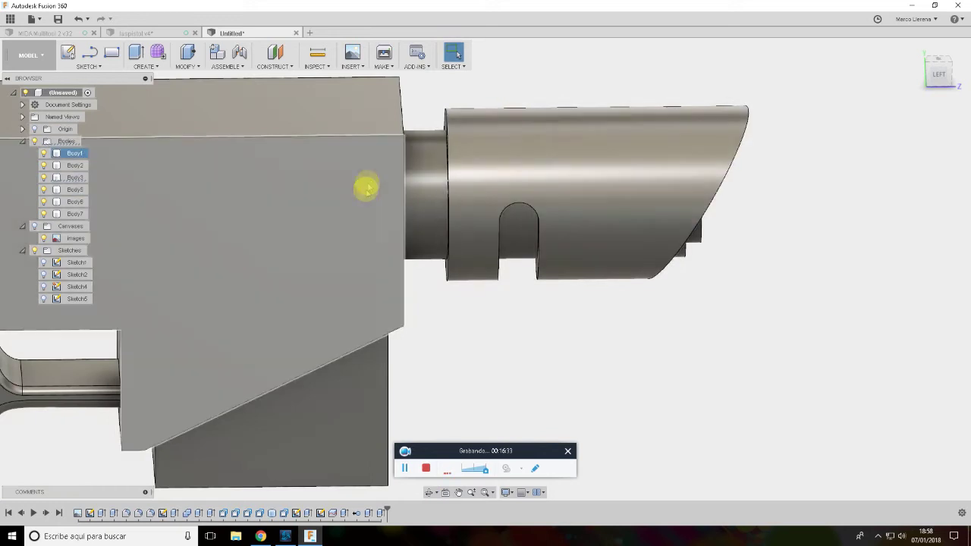
left_click(44, 153)
middle_click_drag(169, 144, 419, 148, "shift")
scroll(419, 148, "up", 5)
scroll(364, 164, "up", 5)
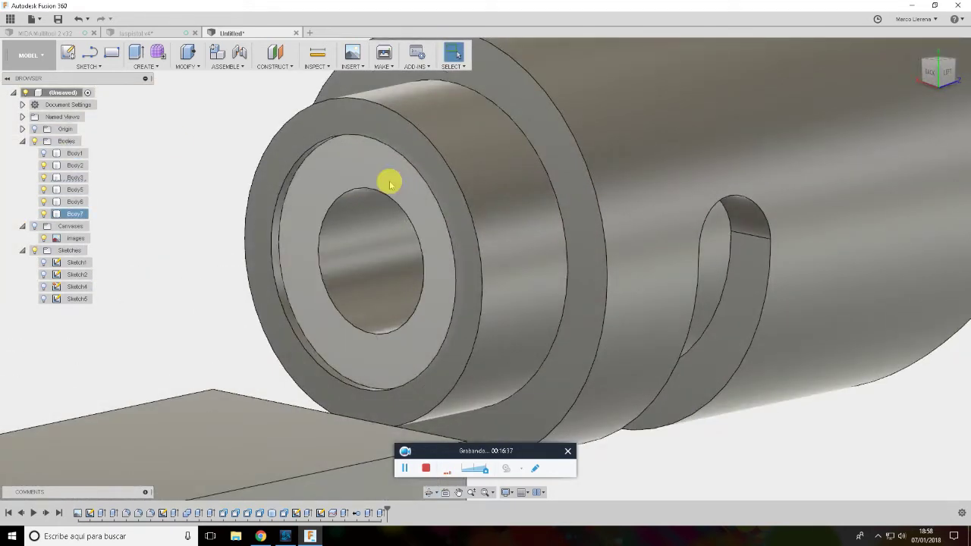
left_click(390, 201)
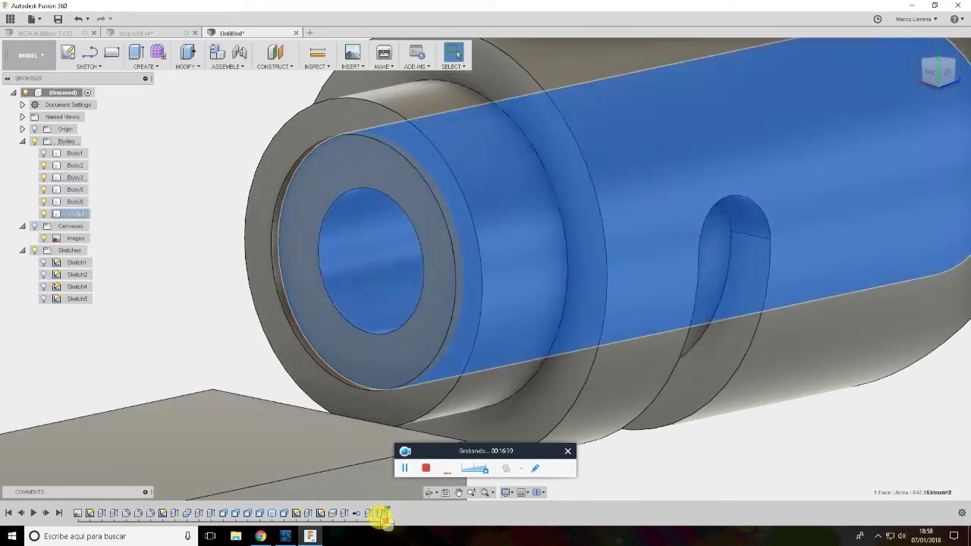
Reopen Extrude9 and drag the inner barrel's distance toward the muzzle in Left view
double_click(295, 513)
mouse_move(390, 357)
middle_mouse_down("shift")
mouse_move(508, 235)
mouse_move(494, 223)
middle_mouse_up("shift")
left_click_drag(346, 273, 341, 271)
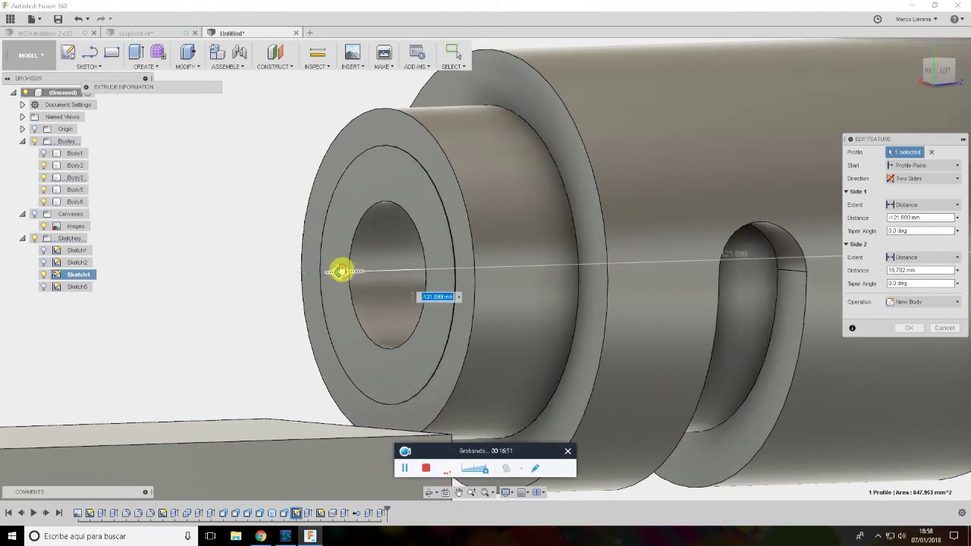
middle_click_drag(342, 270, 570, 216, "shift")
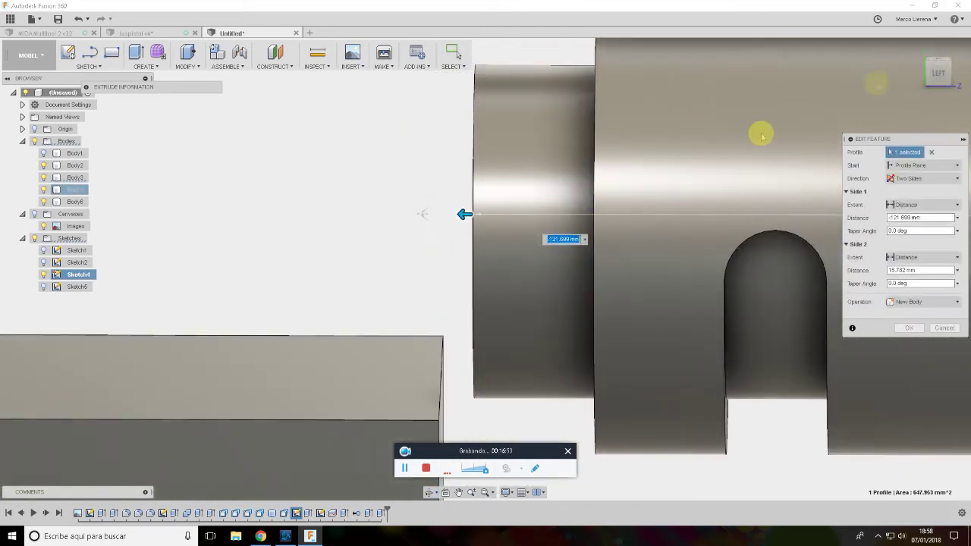
middle_click_drag(761, 135, 498, 215)
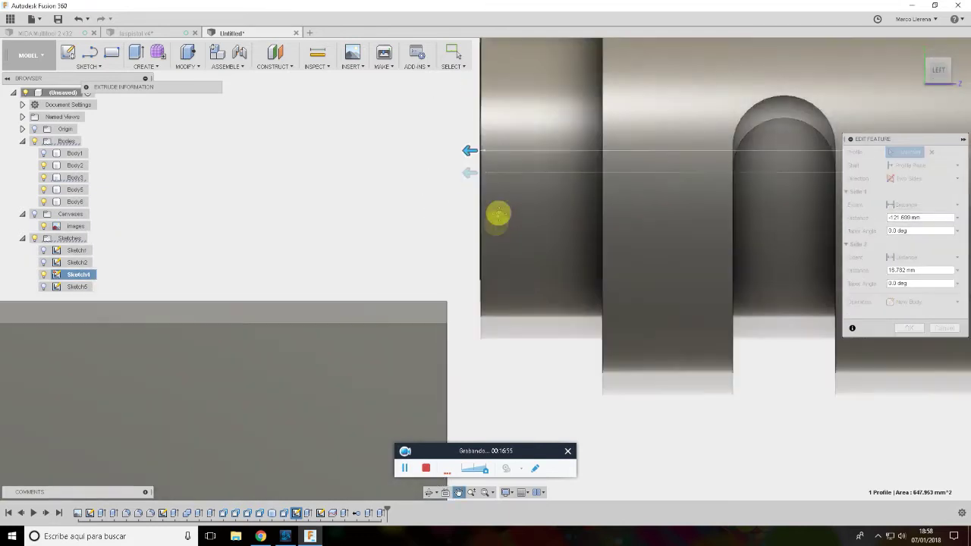
scroll(498, 215, "down", 3)
scroll(490, 164, "up", 3)
scroll(490, 182, "up", 2)
scroll(478, 190, "up", 2)
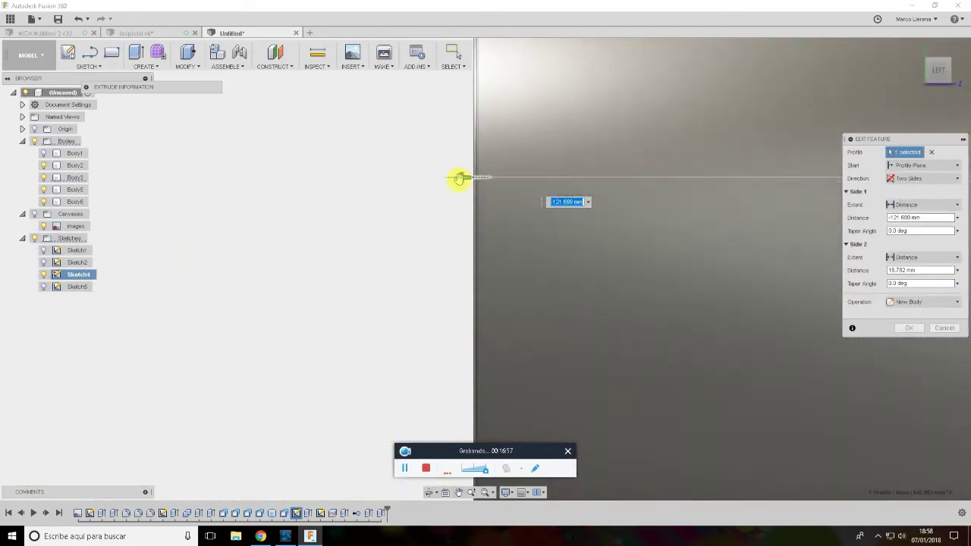
scroll(460, 177, "up", 1)
Fine-tune the inner barrel extrusion to −121.611 mm, flush with the muzzle edge
left_click_drag(465, 176, 466, 176)
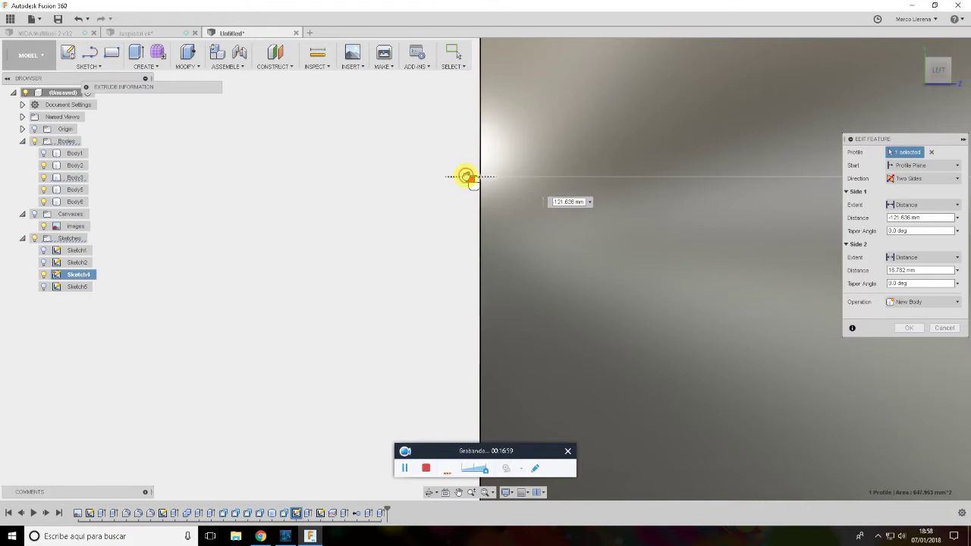
scroll(488, 209, "up", 2)
scroll(493, 205, "up", 1)
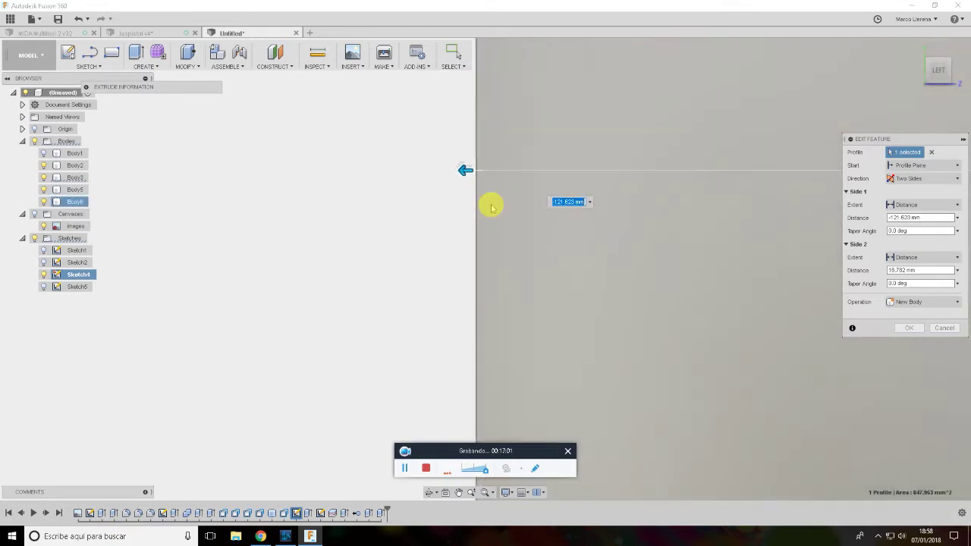
scroll(492, 206, "up", 2)
scroll(492, 206, "down", 1)
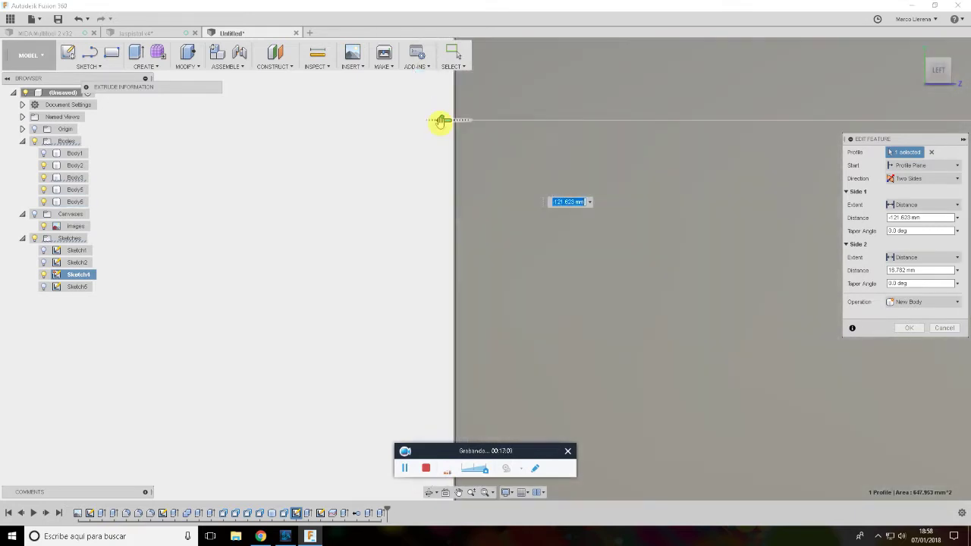
left_click_drag(448, 129, 449, 130)
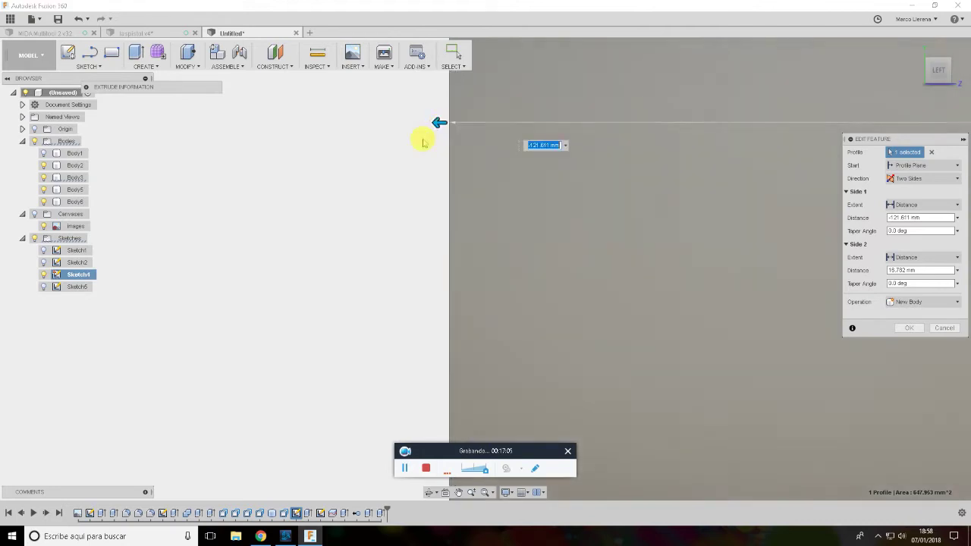
scroll(413, 148, "down", 2)
scroll(402, 158, "down", 2)
scroll(394, 175, "down", 2)
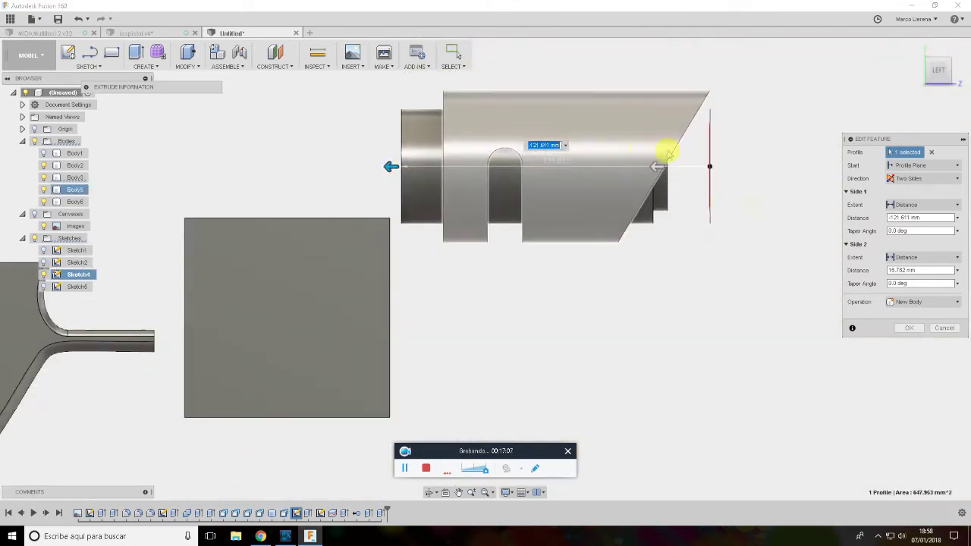
left_click(911, 328)
Make the Body1 receiver block visible again
middle_click_drag(839, 147, 171, 393, "shift")
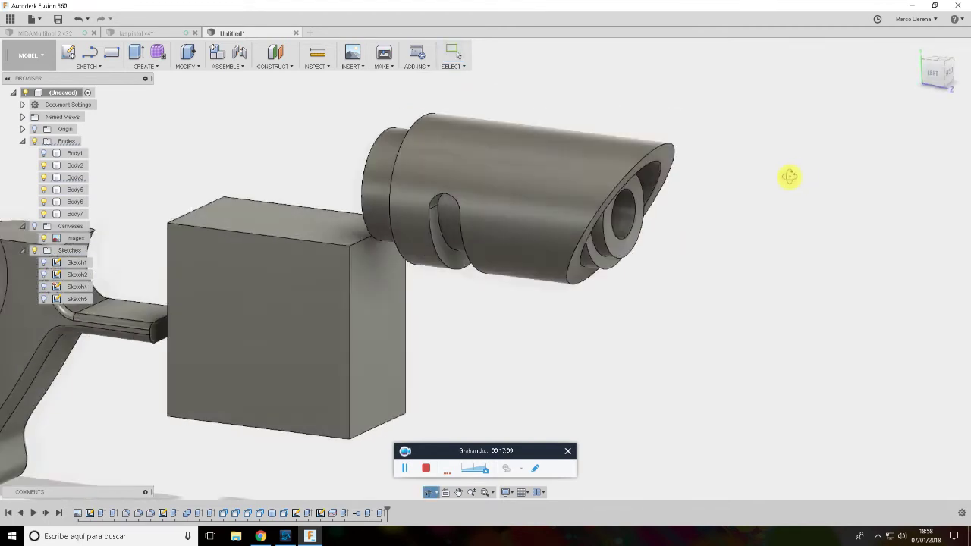
left_click(43, 154)
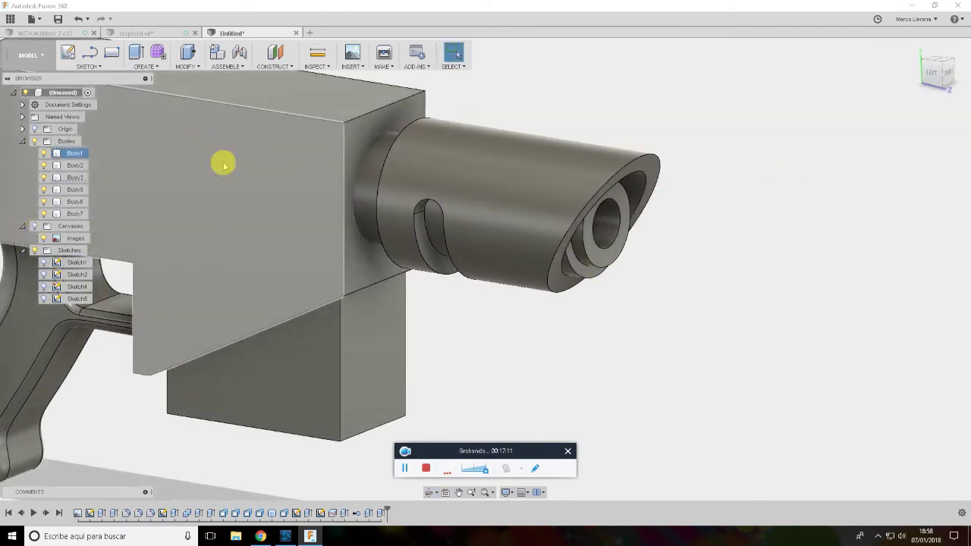
middle_click_drag(480, 214, 633, 167)
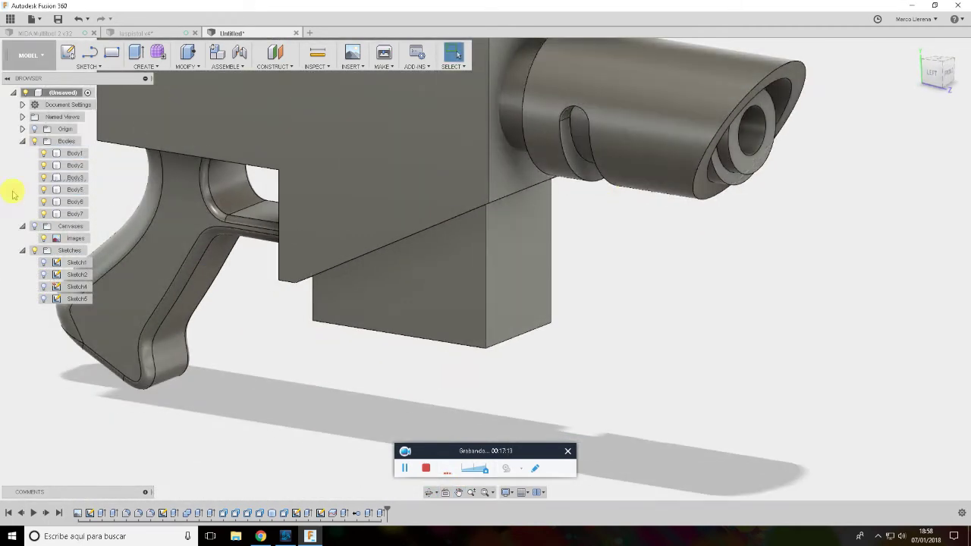
Join the inner barrel body into the outer barrel with a Combine Join
left_click(186, 62)
left_click(194, 164)
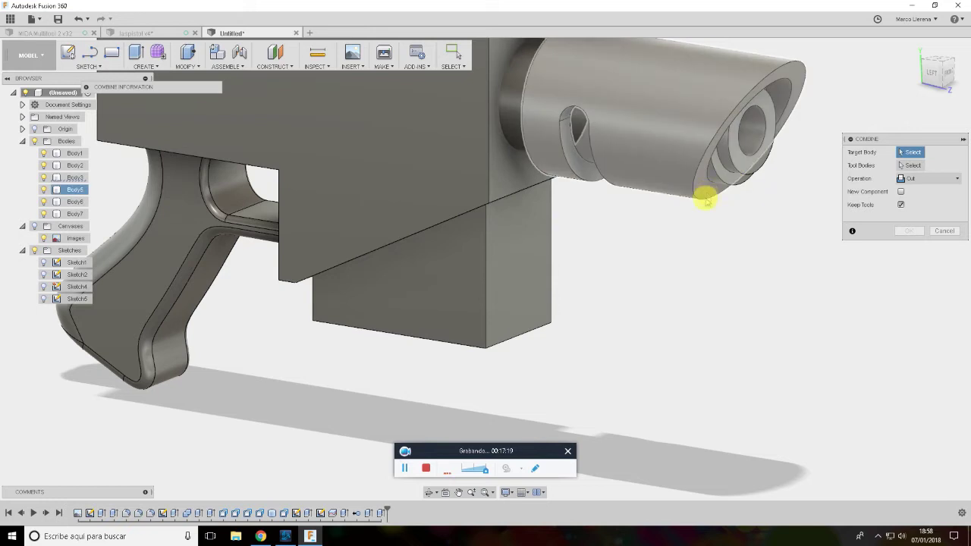
left_click(728, 176)
left_click(767, 158)
left_click(929, 178)
left_click(914, 187)
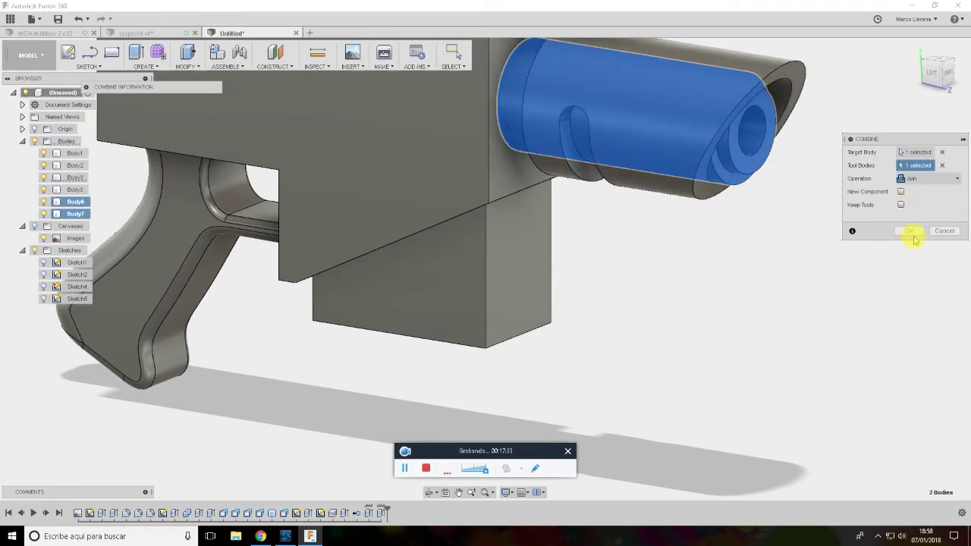
left_click(909, 231)
Hide the lower box Body3 beneath the receiver
scroll(677, 244, "down", 5)
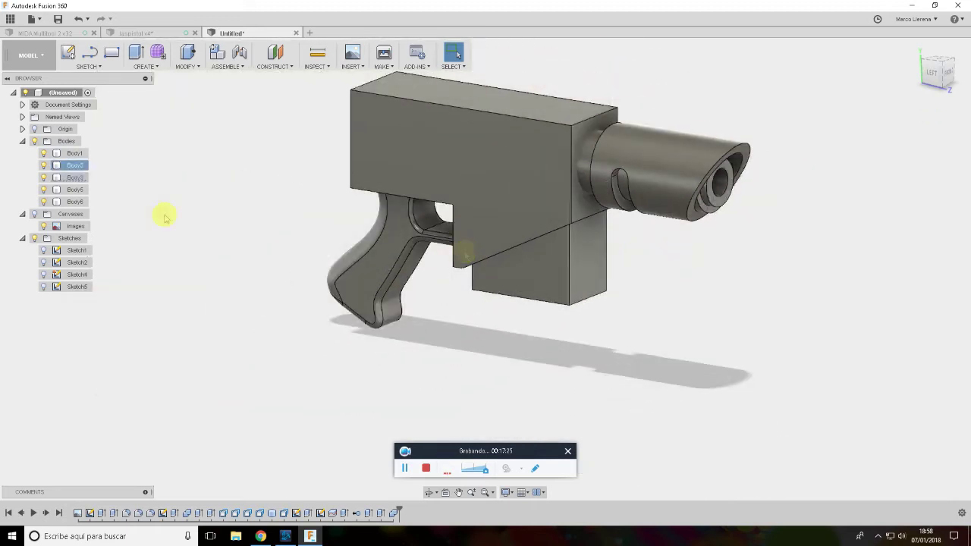
left_click(45, 179)
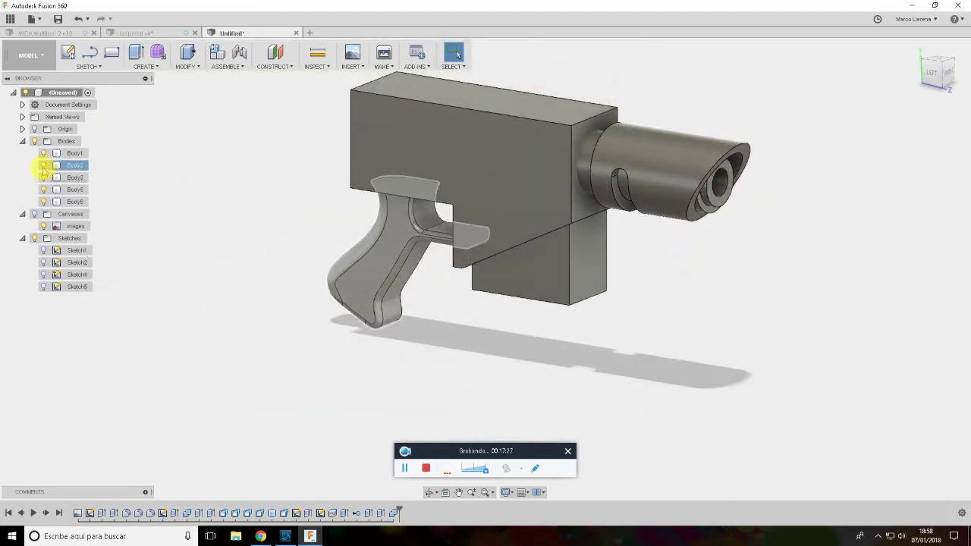
left_click(43, 153)
left_click(43, 178)
left_click(43, 154)
left_click(541, 247)
mouse_move(541, 247)
middle_mouse_down("shift")
mouse_move(518, 205)
mouse_move(559, 228)
middle_mouse_up("shift")
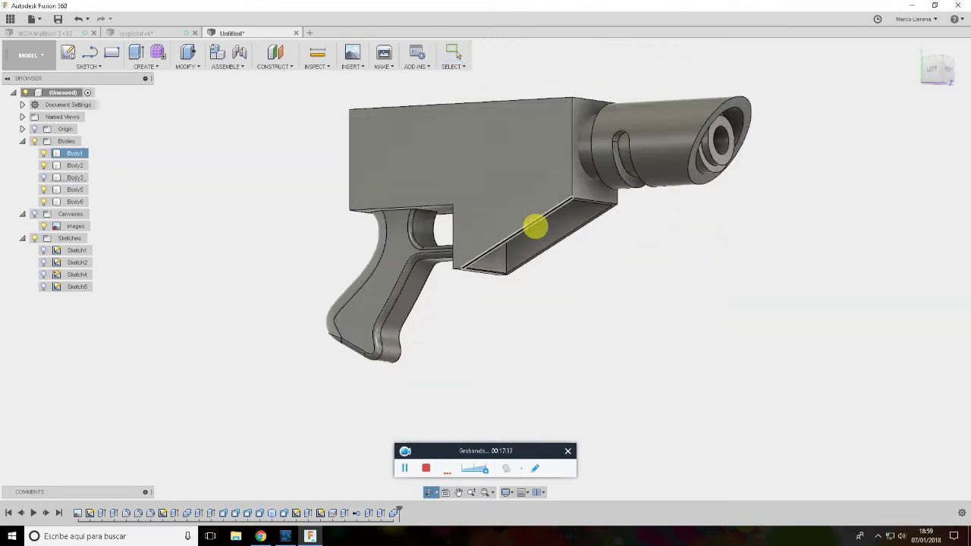
View the model from left and behind, then drag the timeline marker back to Extrude3
left_click(436, 235)
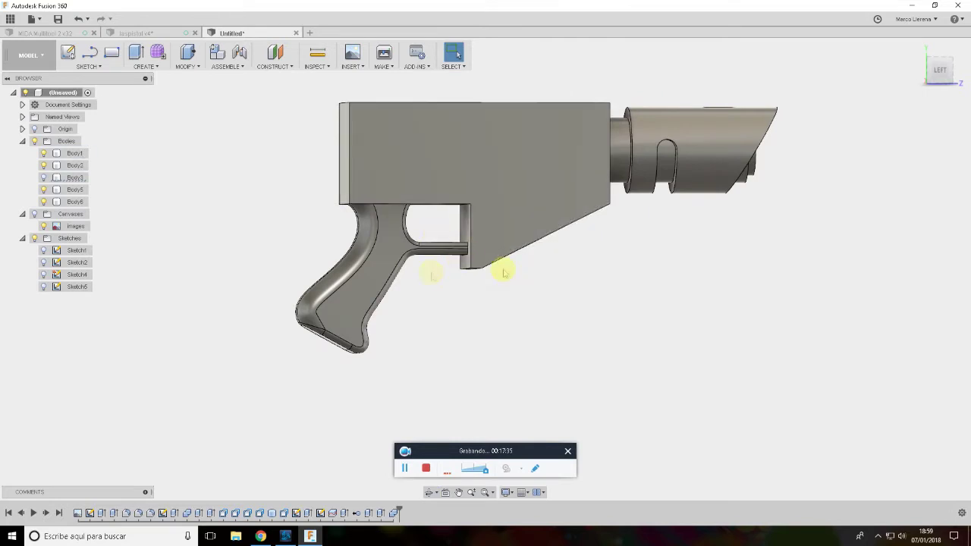
middle_click_drag(411, 348, 411, 364, "shift")
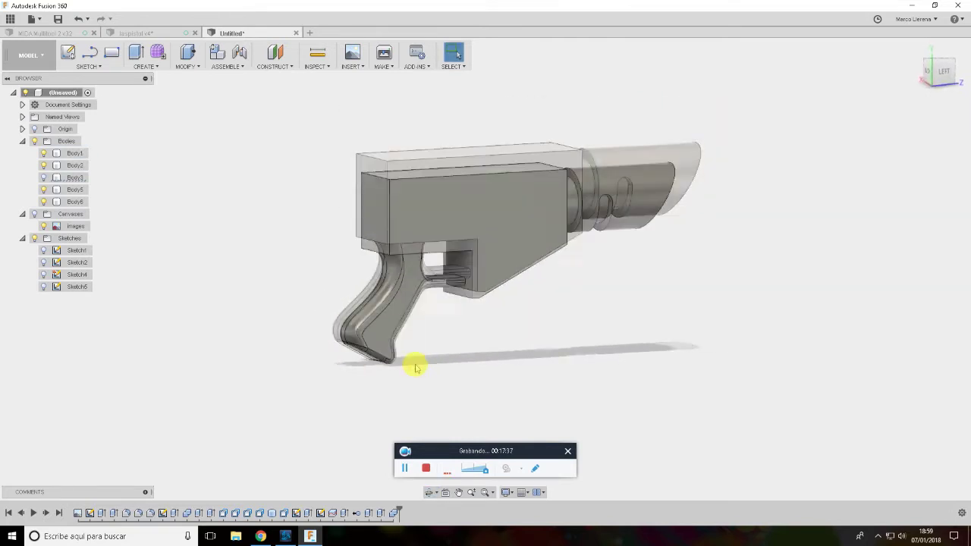
scroll(394, 333, "up", 2)
scroll(409, 295, "up", 3)
middle_click_drag(494, 277, 546, 275, "shift")
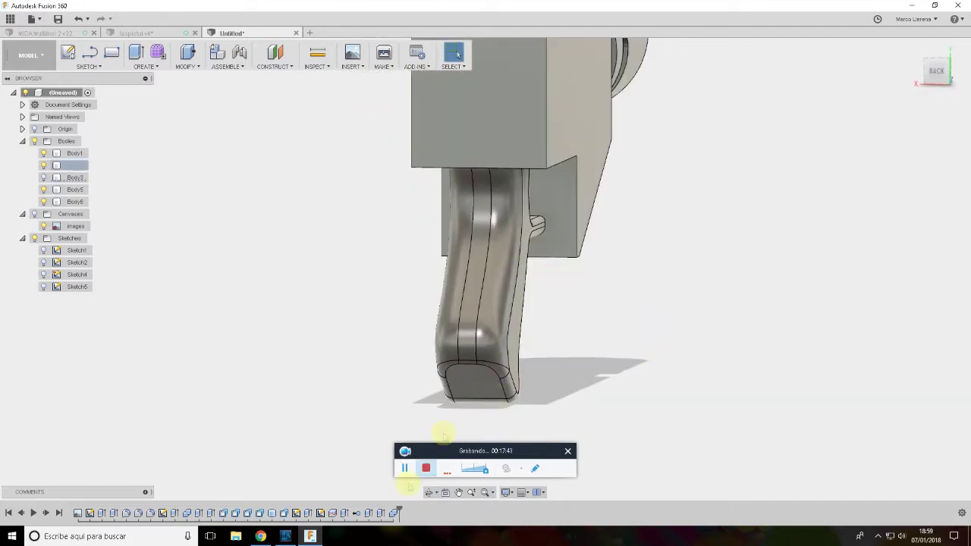
left_click_drag(397, 511, 179, 507)
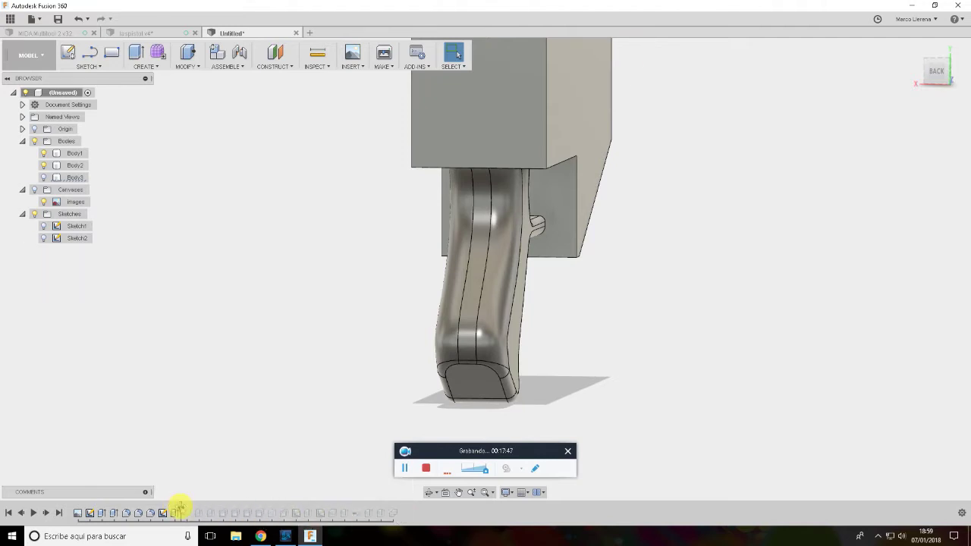
Move the timeline marker just after Extrude2 and reconfirm the grip extrusion at 14 mm symmetric
left_click(114, 513)
left_click_drag(182, 510, 120, 511)
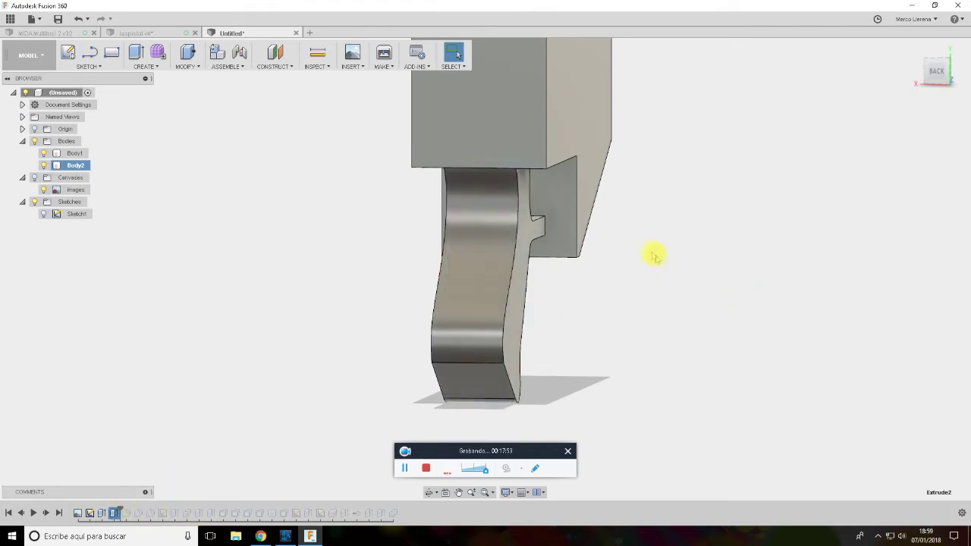
scroll(654, 256, "up", 2)
mouse_move(685, 244)
middle_mouse_down("shift")
mouse_move(773, 195)
mouse_move(765, 210)
mouse_move(747, 208)
mouse_move(732, 331)
middle_mouse_up("shift")
scroll(732, 331, "up", 2)
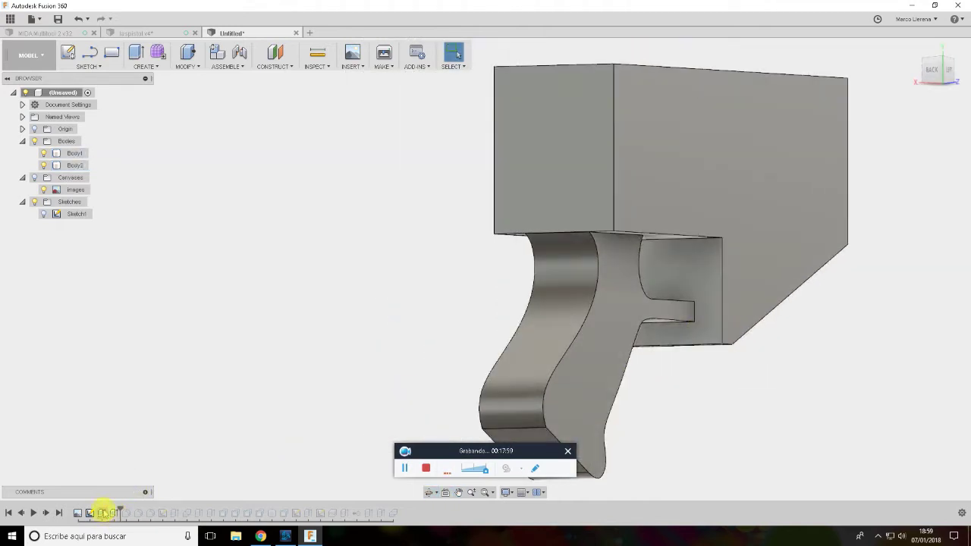
double_click(90, 512)
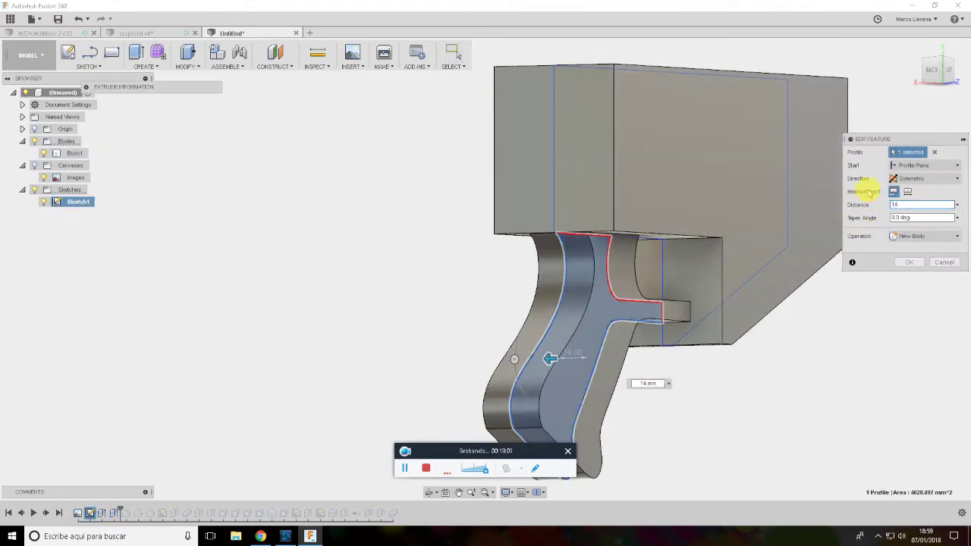
left_click(910, 264)
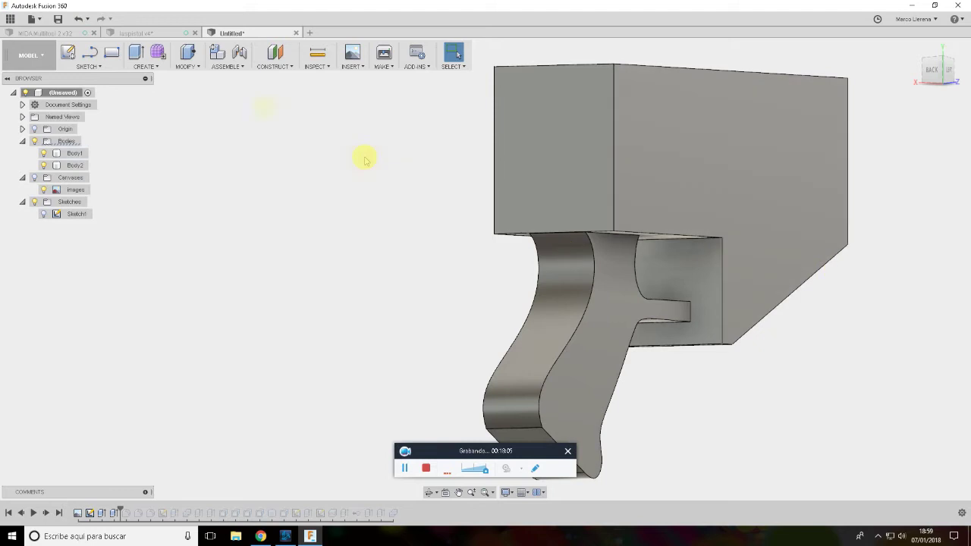
Start a Draft with the receiver underside as plane and one grip side face
left_click(194, 72)
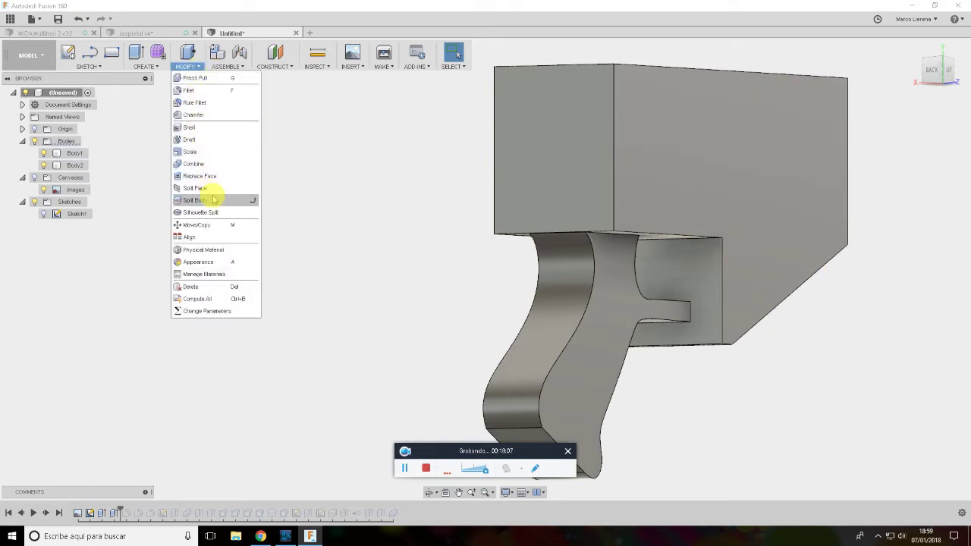
left_click(205, 142)
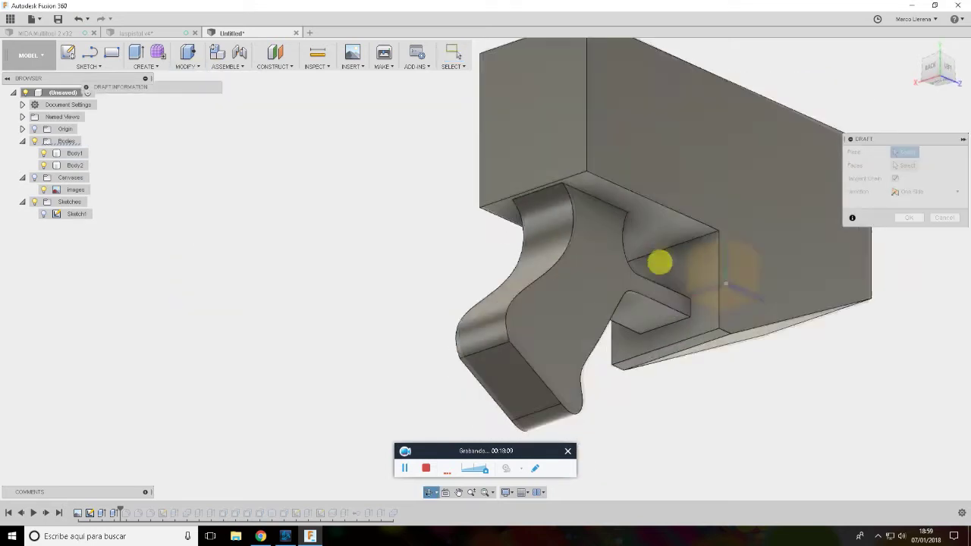
middle_click_drag(672, 282, 660, 262, "shift")
left_click(656, 220)
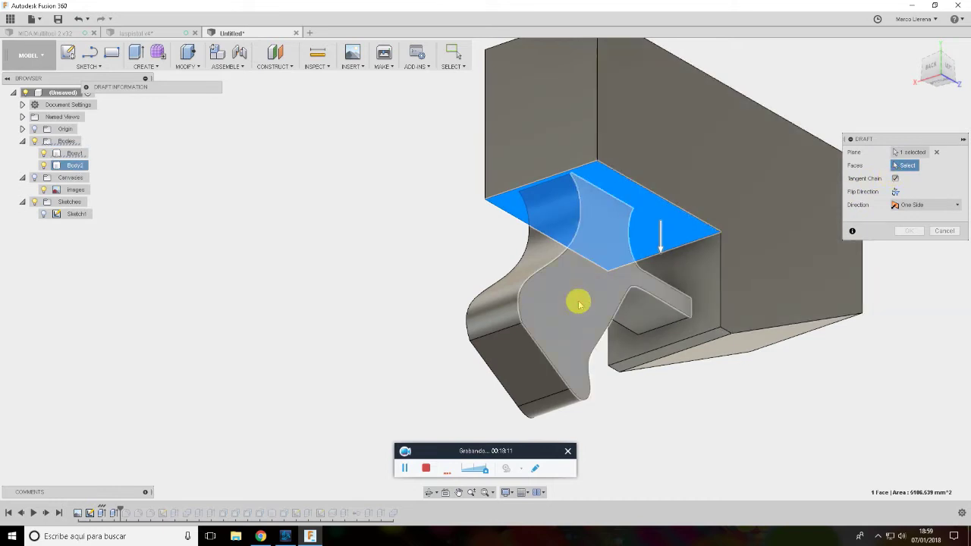
left_click(578, 297)
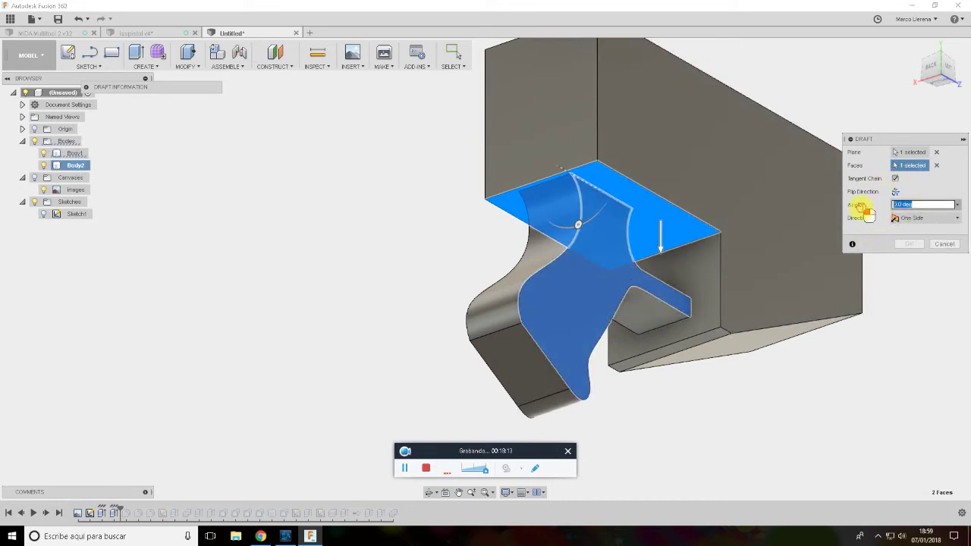
type("-2")
mouse_move(689, 245)
middle_mouse_down("shift")
mouse_move(718, 269)
mouse_move(897, 87)
middle_mouse_up("shift")
left_click(939, 70)
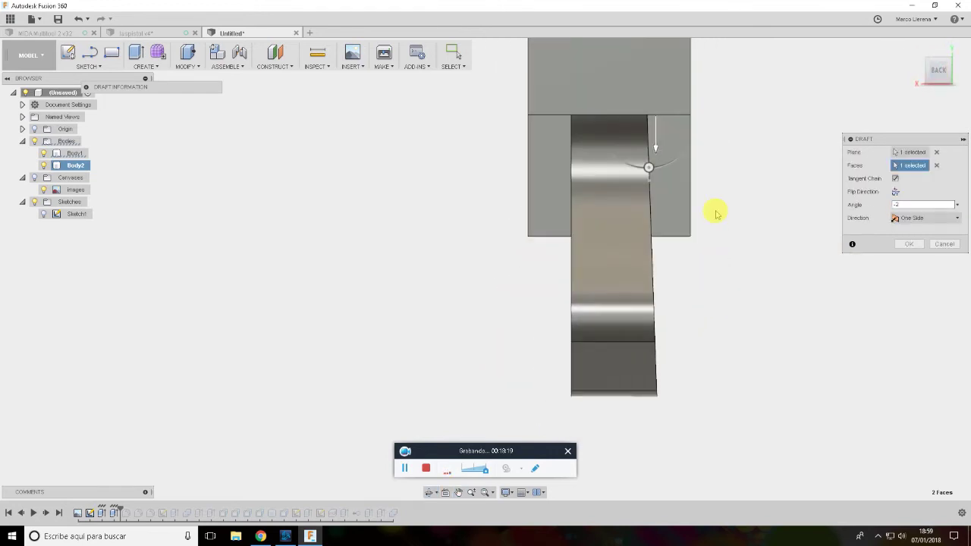
scroll(706, 227, "up", 3)
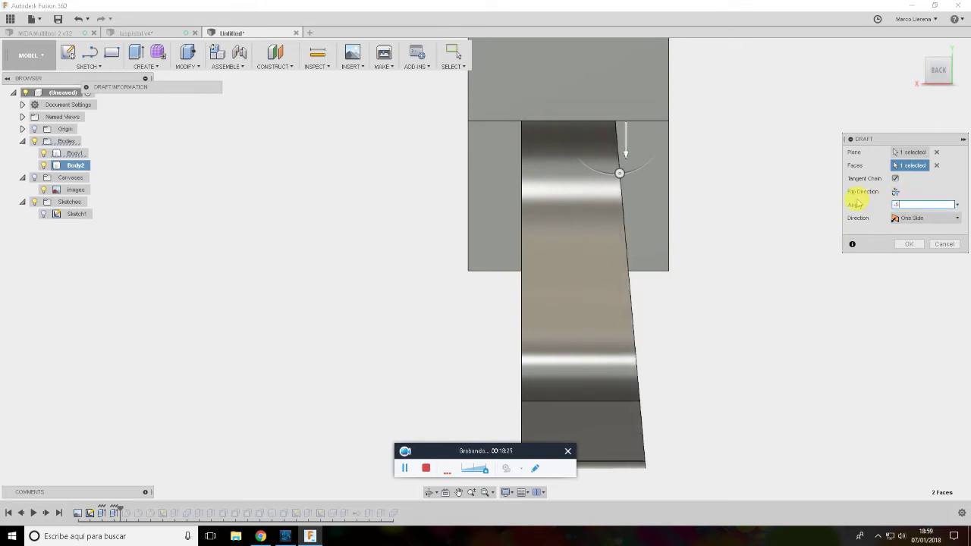
Set the draft angle to -2 deg, add the grip's other side face, and apply
type("2")
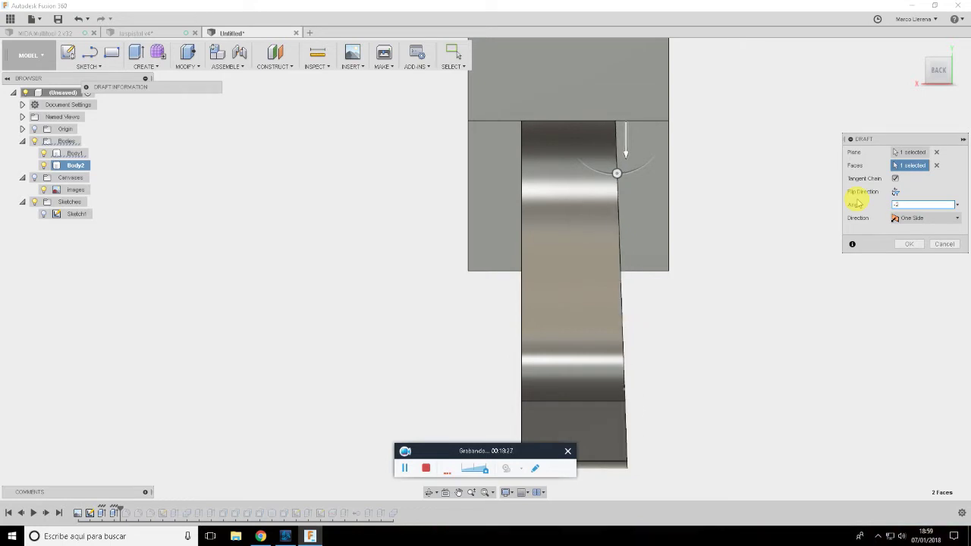
key("BackSpace")
type("3")
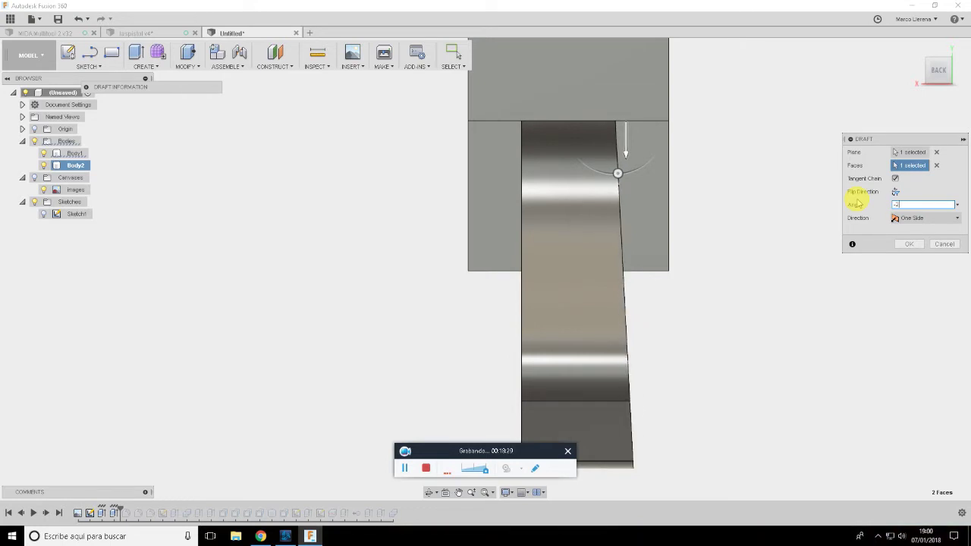
key("BackSpace")
type("2")
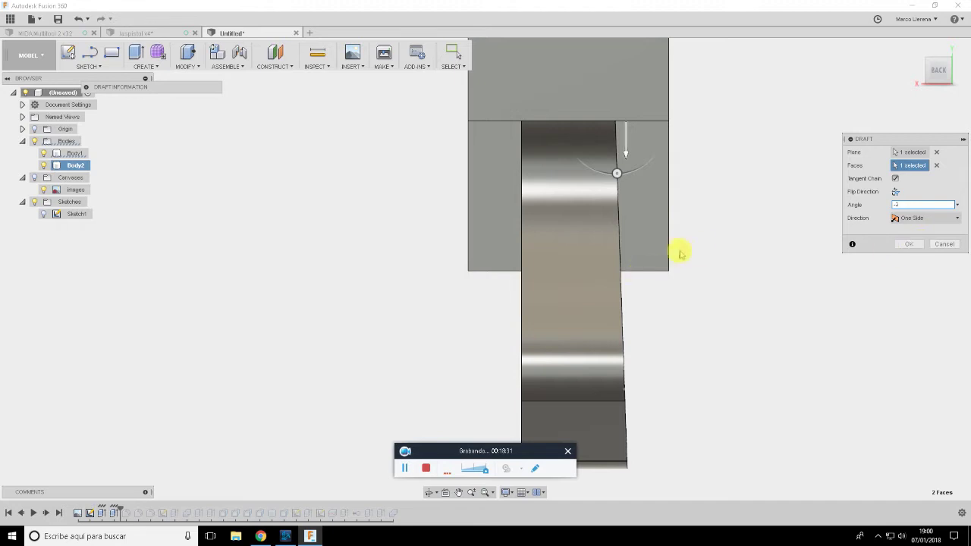
middle_click_drag(711, 254, 667, 345, "shift")
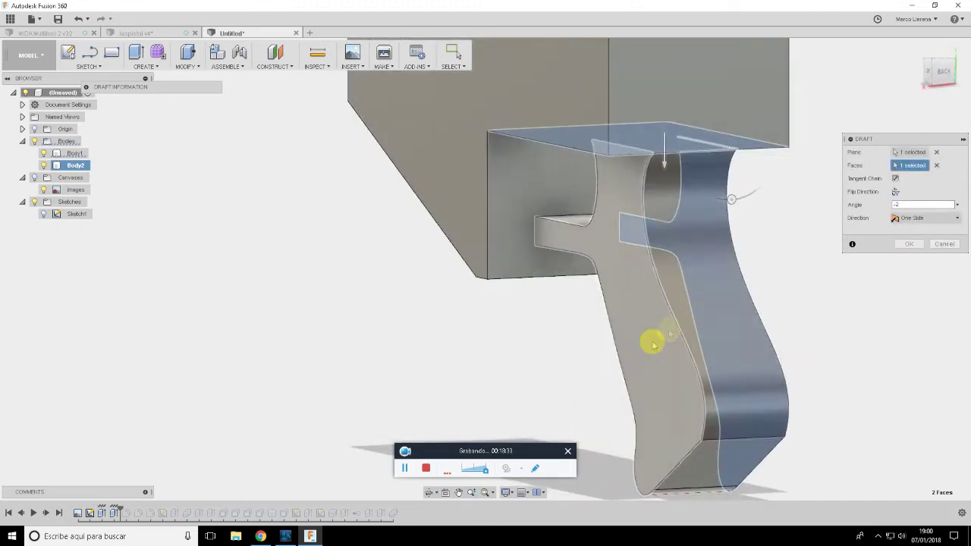
left_click(667, 345)
left_click(941, 72)
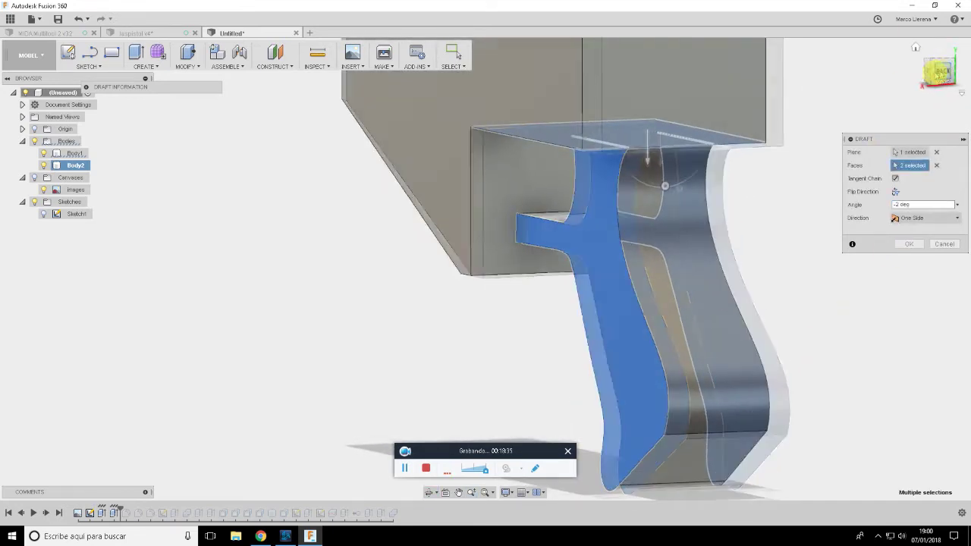
left_click(908, 243)
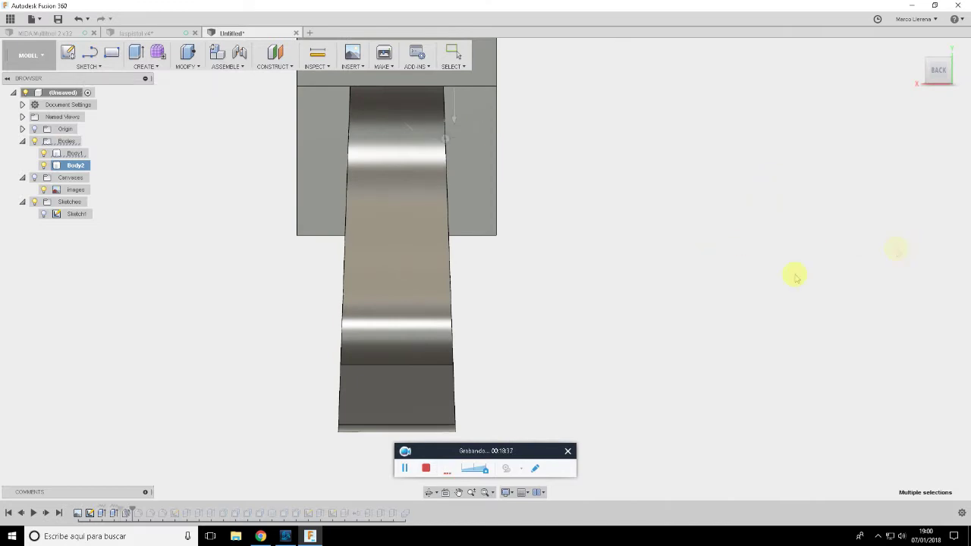
Roll the design history timeline to its end to restore the full pistol
middle_click_drag(693, 260, 661, 265, "shift")
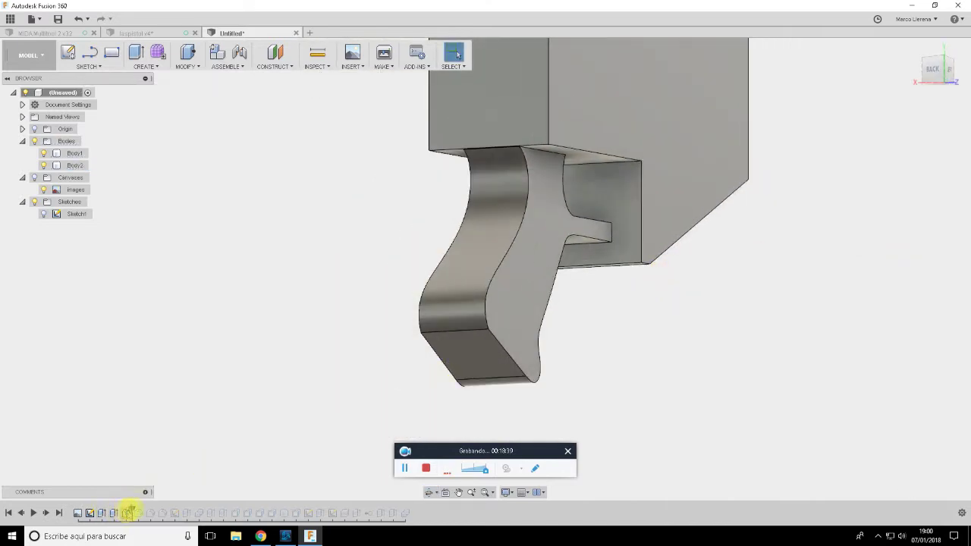
left_click_drag(144, 513, 168, 514)
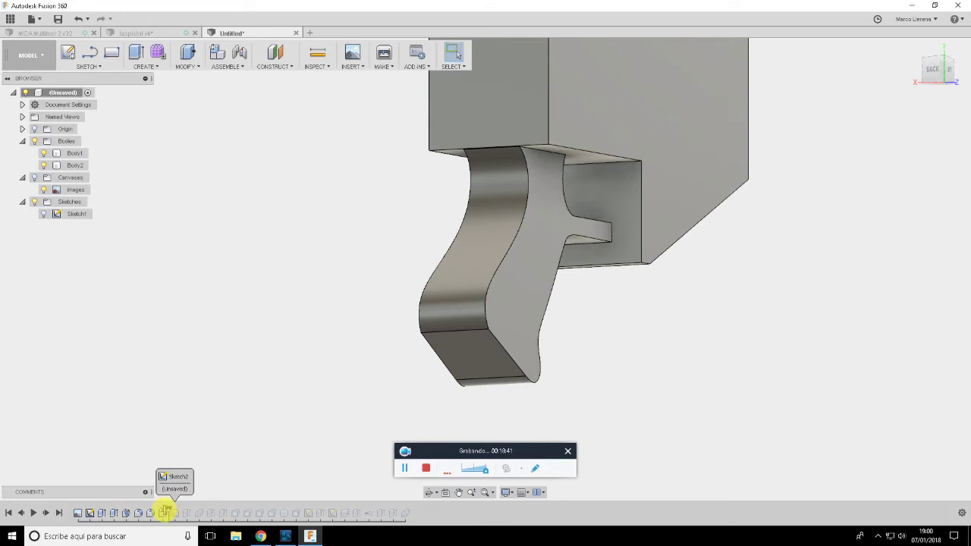
middle_click_drag(722, 305, 661, 311, "shift")
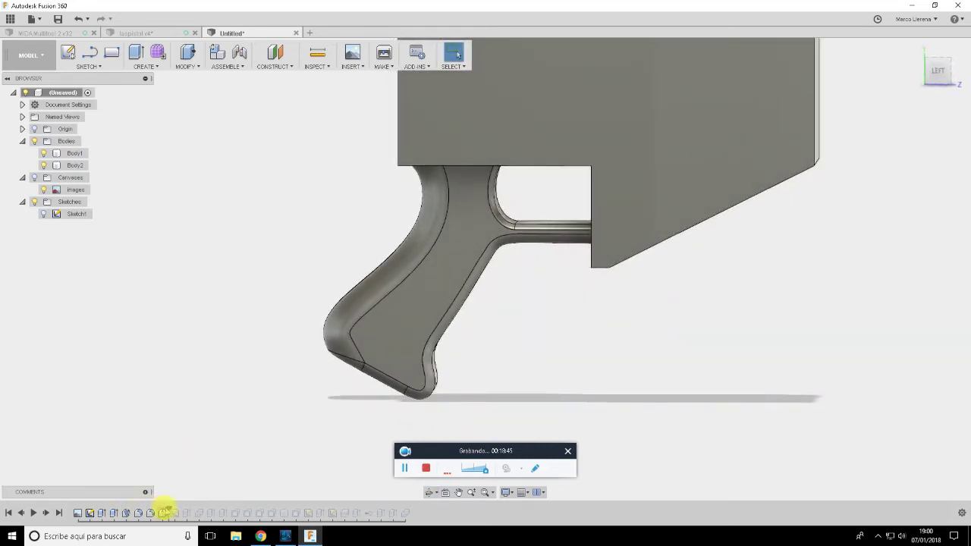
left_click_drag(168, 513, 407, 513)
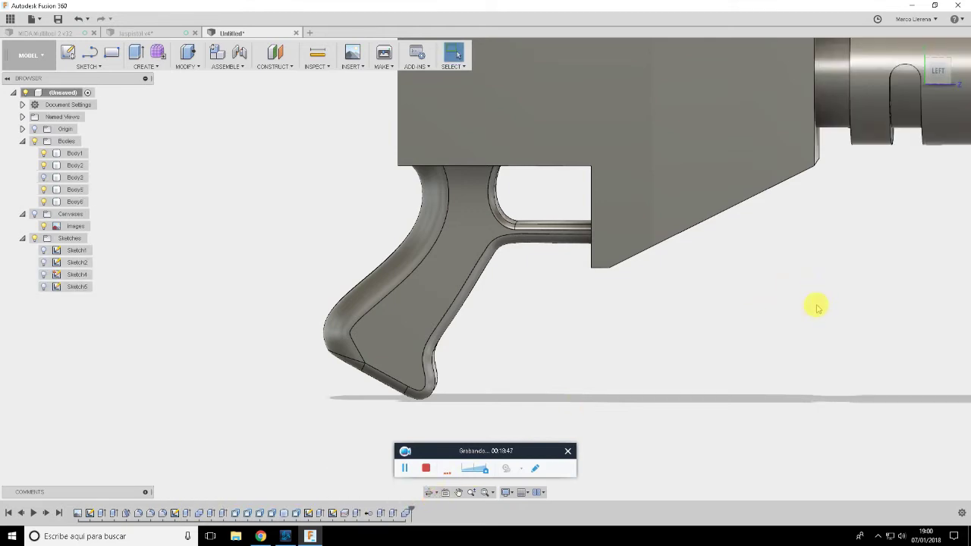
scroll(815, 331, "down", 3)
Make Body3 visible again and view the pistol from the Left side
middle_click_drag(815, 331, 795, 336, "shift")
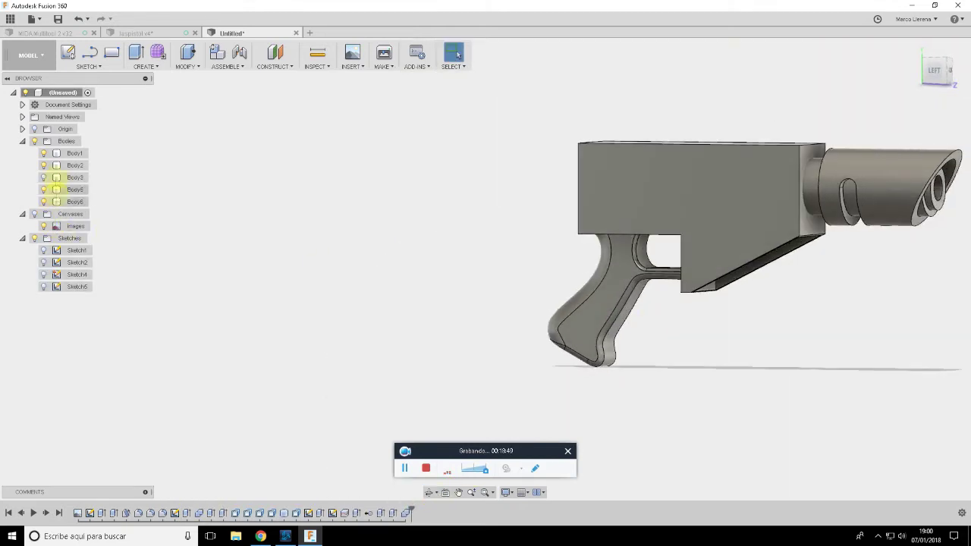
left_click(43, 177)
middle_click_drag(868, 339, 667, 322)
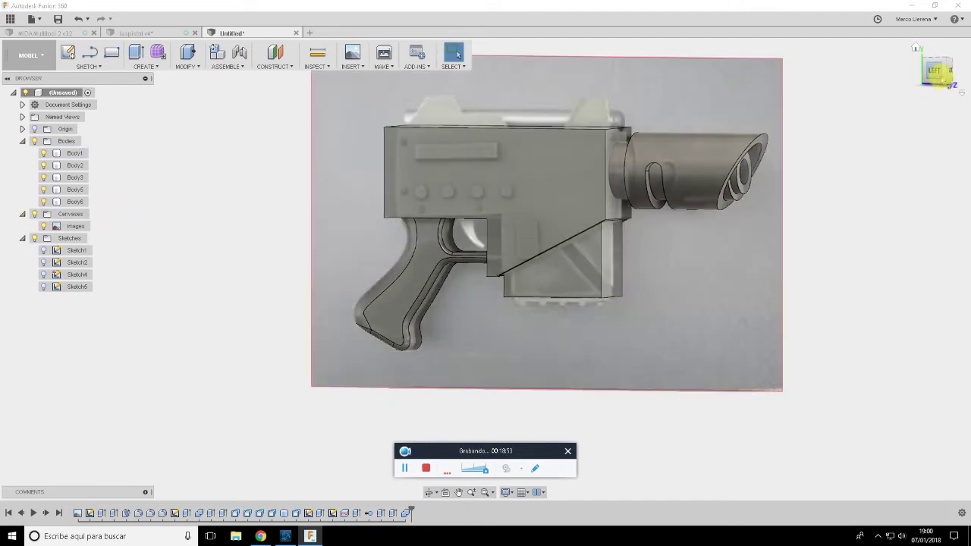
left_click(934, 71)
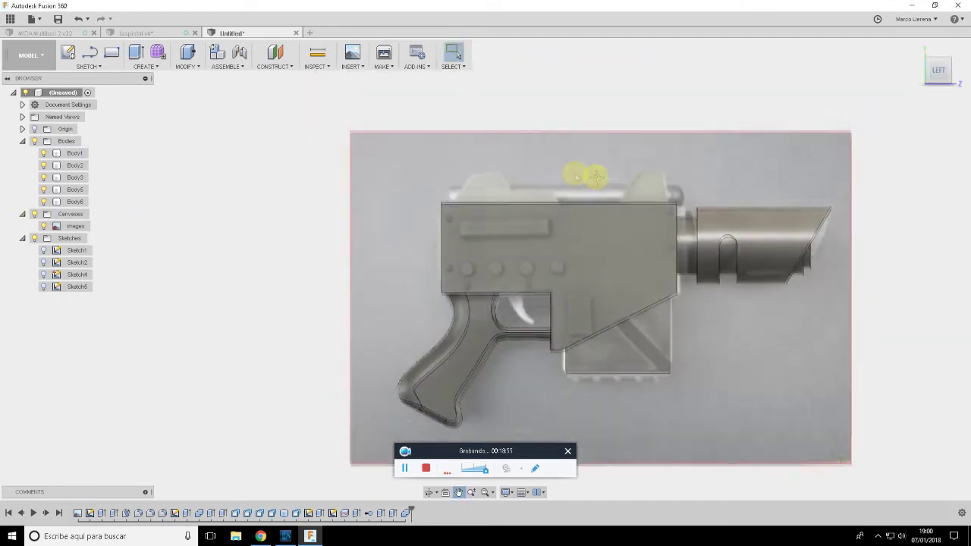
scroll(494, 139, "up", 3)
scroll(490, 167, "up", 2)
scroll(524, 169, "up", 2)
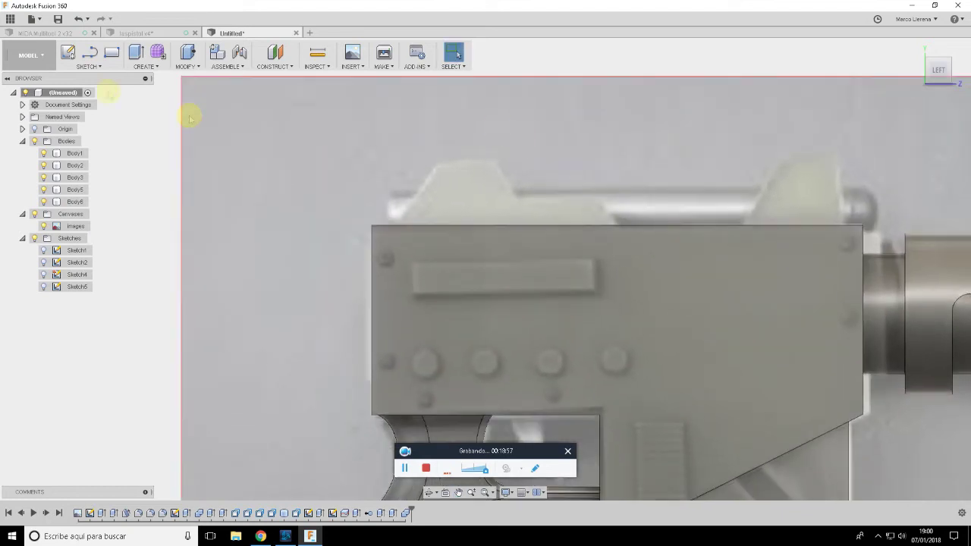
Start a new sketch on the pistol's side plane
left_click(103, 70)
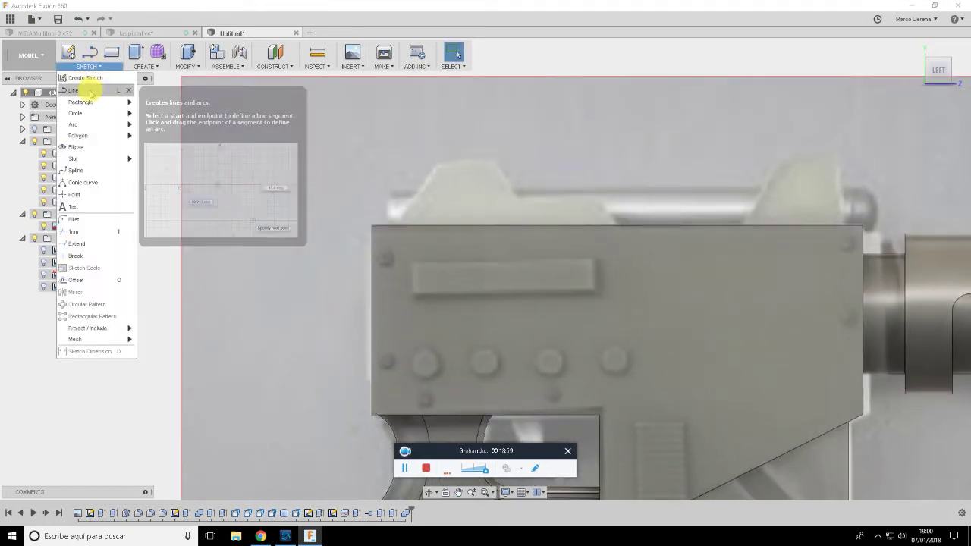
left_click(91, 76)
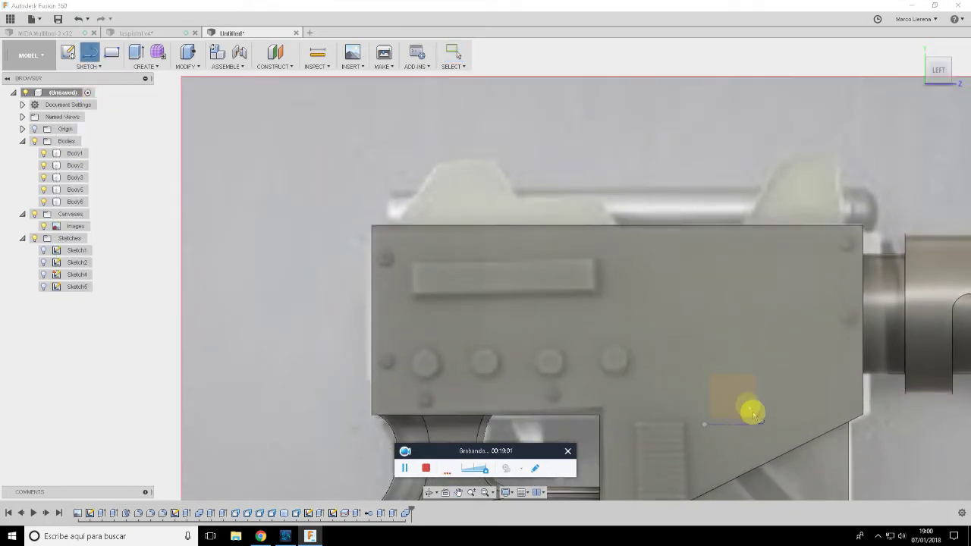
left_click(752, 414)
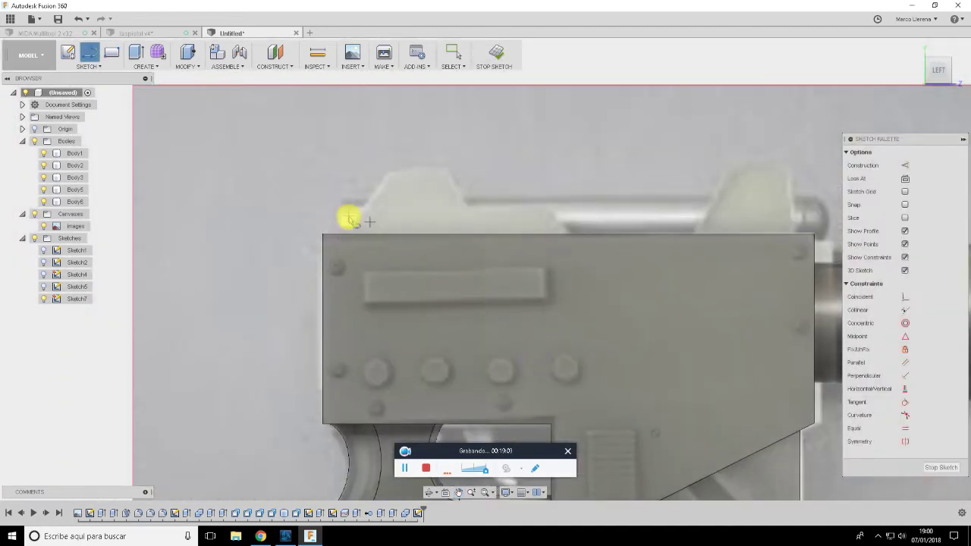
scroll(349, 220, "up", 2)
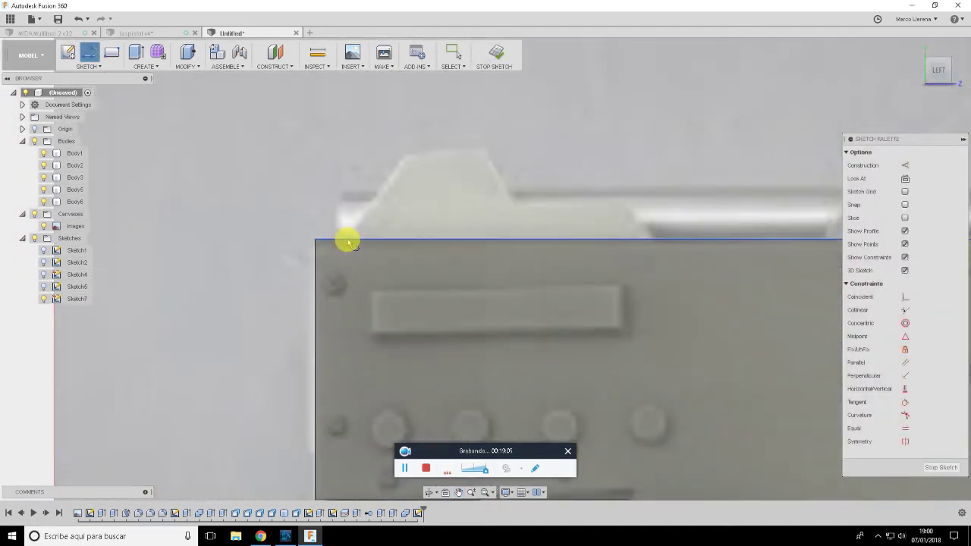
Trace the rear sight profile along the receiver top from the reference image
left_click(348, 240)
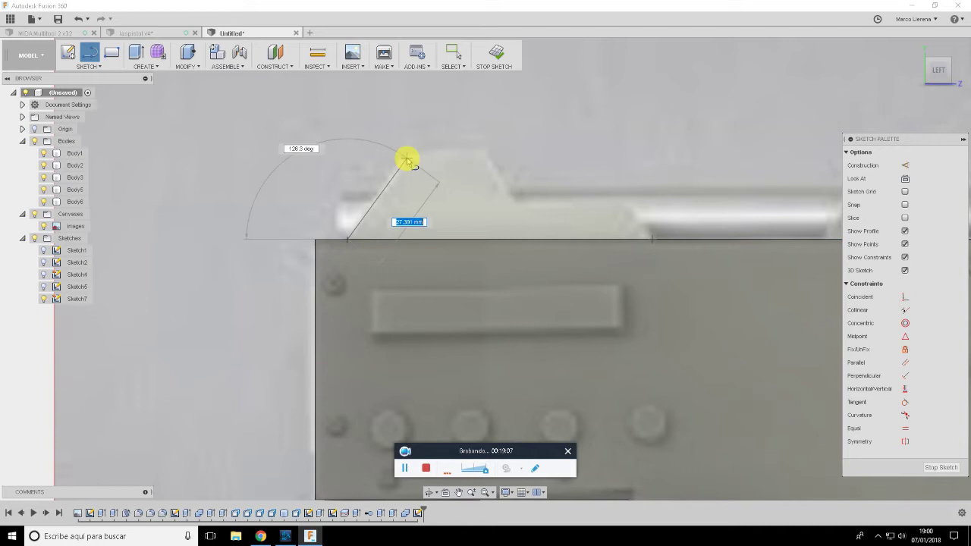
left_click(407, 159)
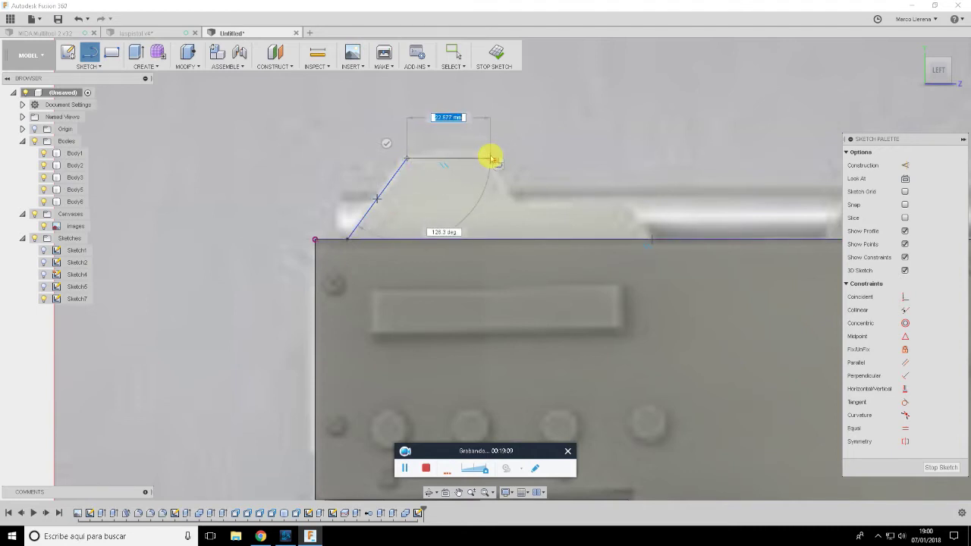
left_click(492, 160)
left_click(520, 205)
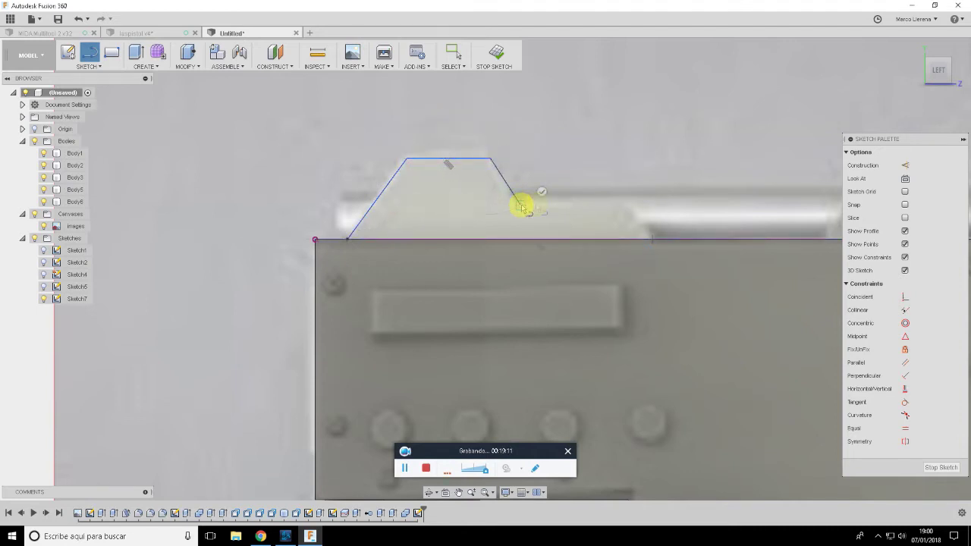
left_click(622, 206)
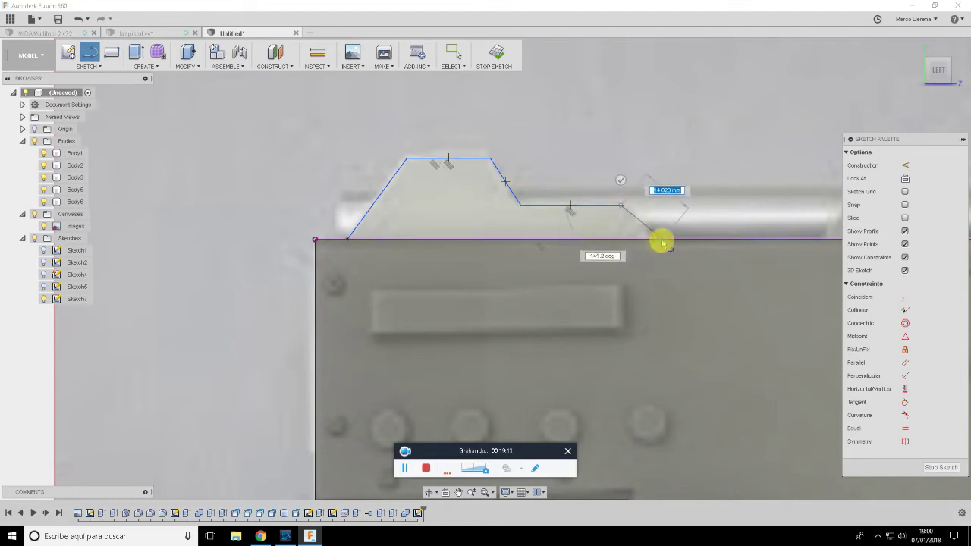
left_click(659, 241)
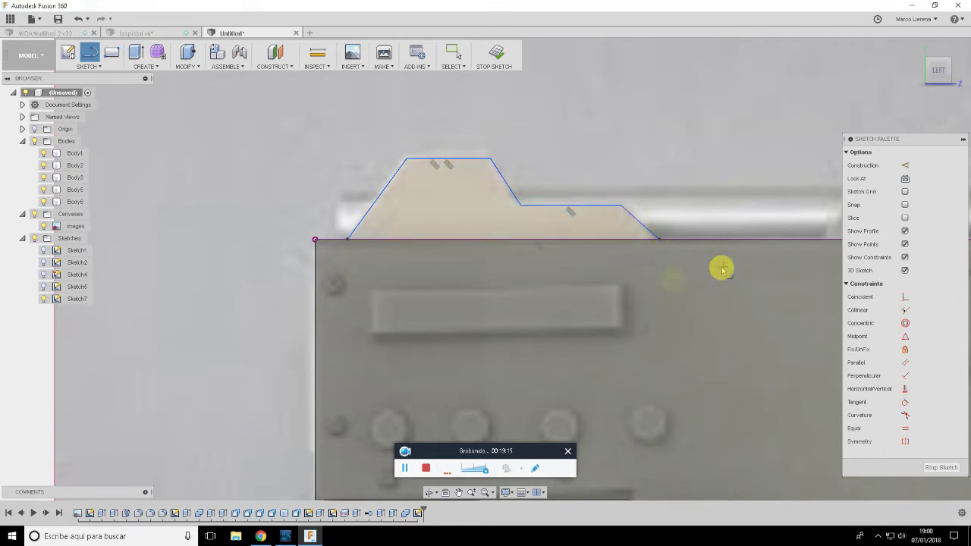
Outline the front sight and draw a long line across the receiver top
middle_click_drag(722, 268, 338, 285)
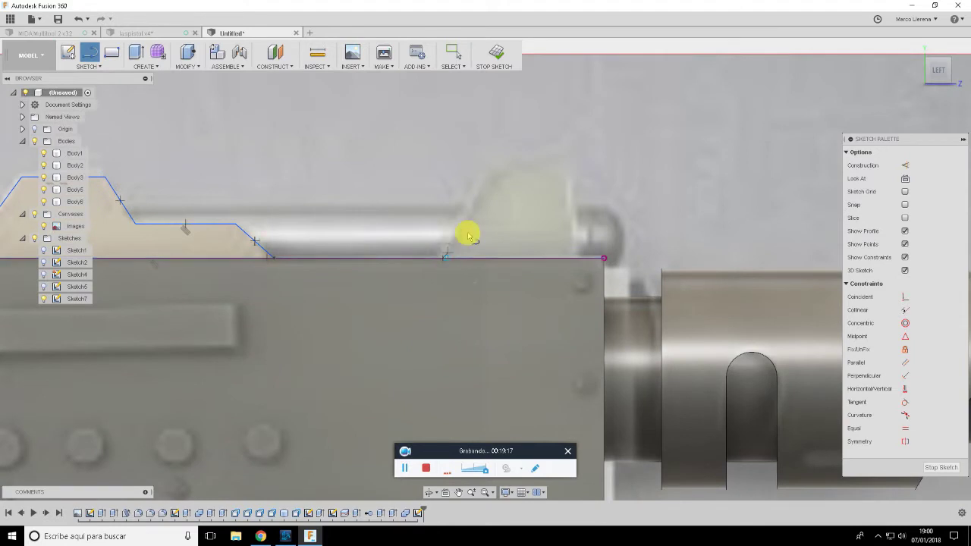
left_click(487, 167)
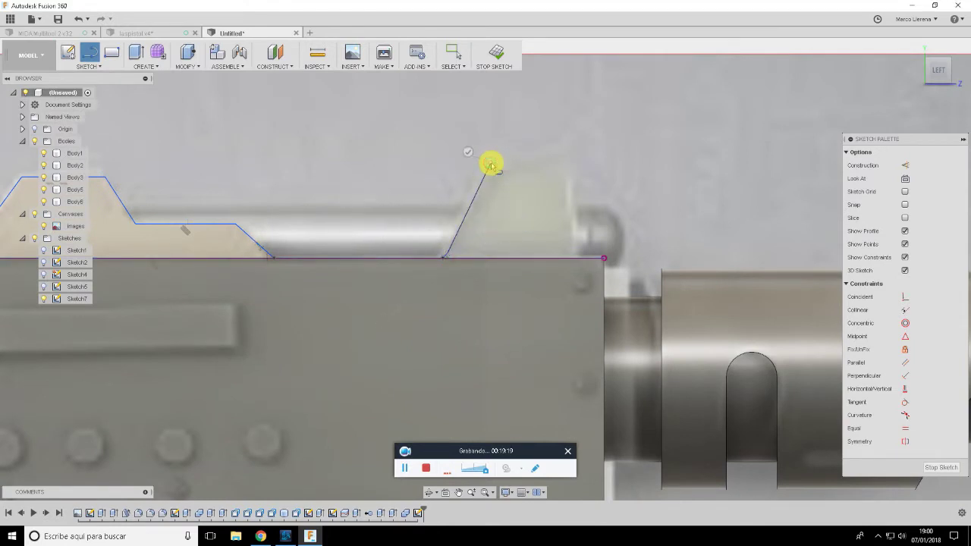
left_click(569, 163)
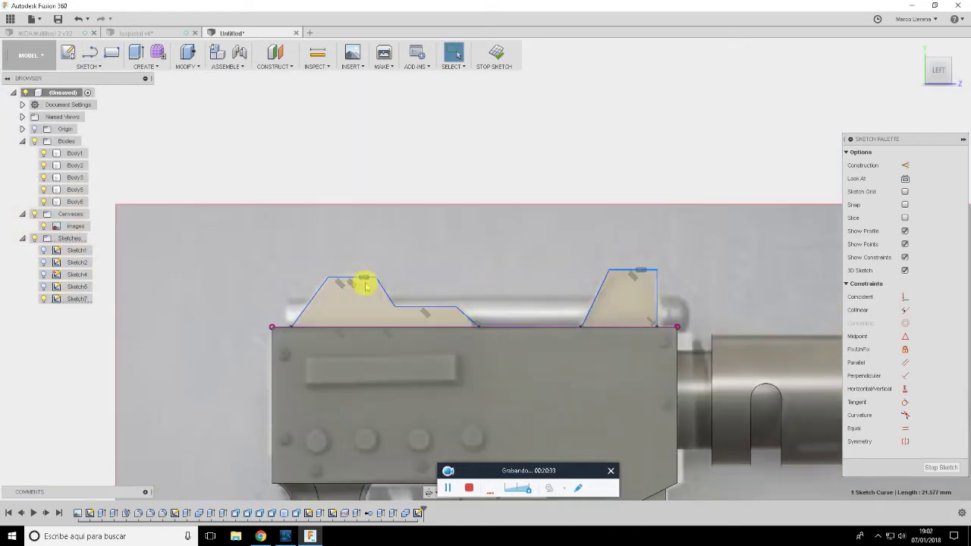
key("l")
left_click(377, 278)
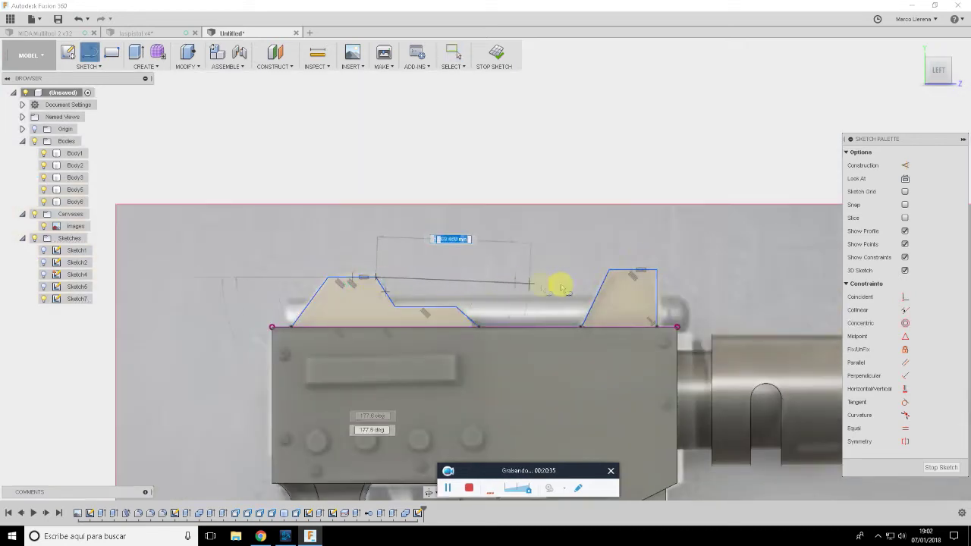
double_click(687, 279)
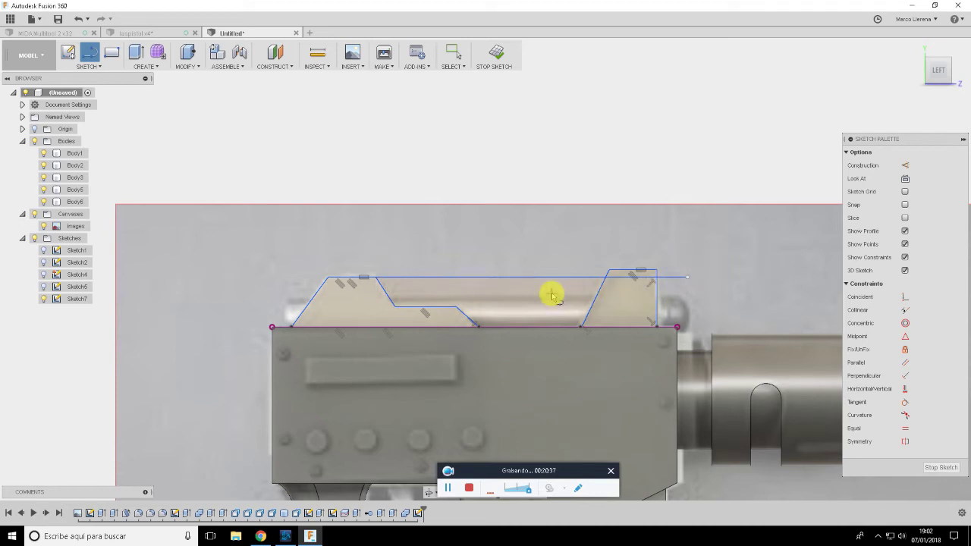
Delete the long top sketch line and trim the leftover extension past the rear profile
key("Escape")
left_click(531, 277)
key("Delete")
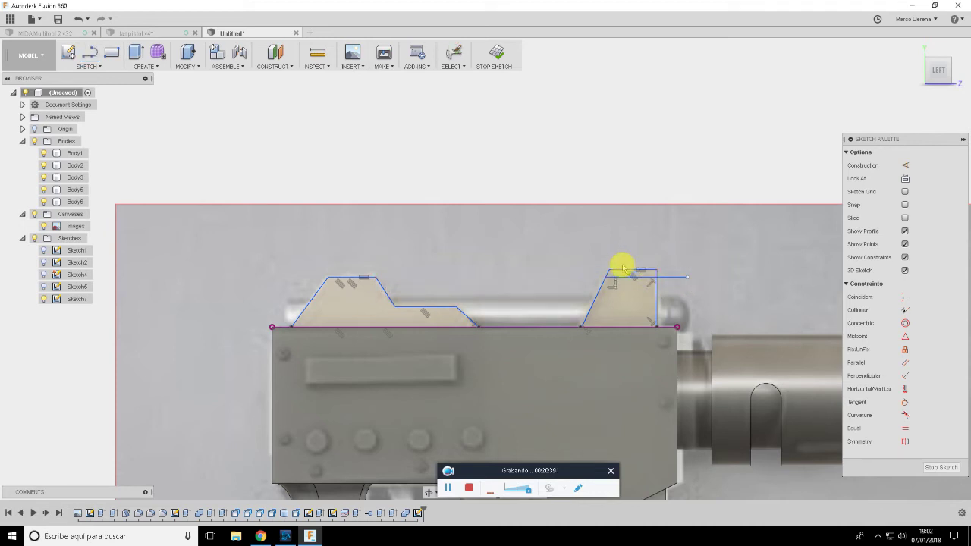
left_click_drag(609, 271, 613, 276)
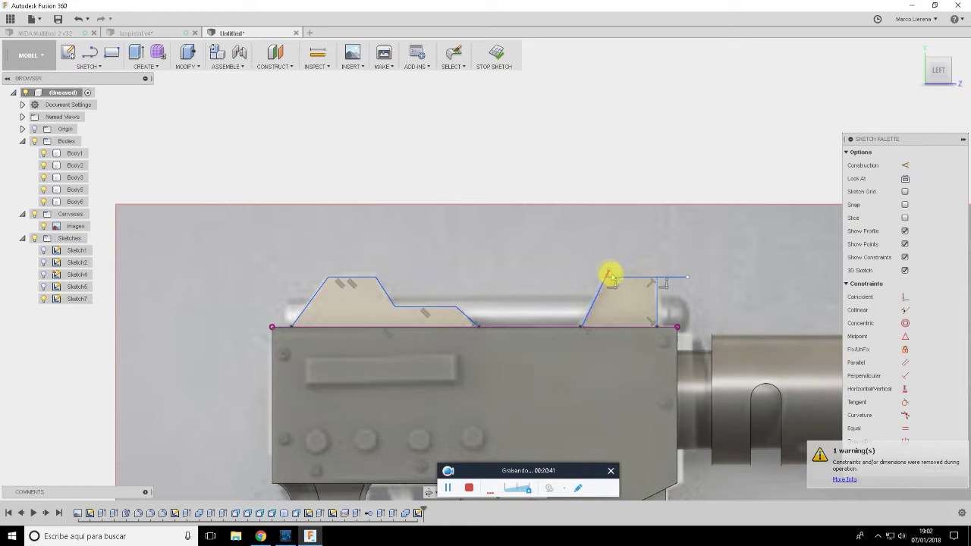
left_click(677, 278)
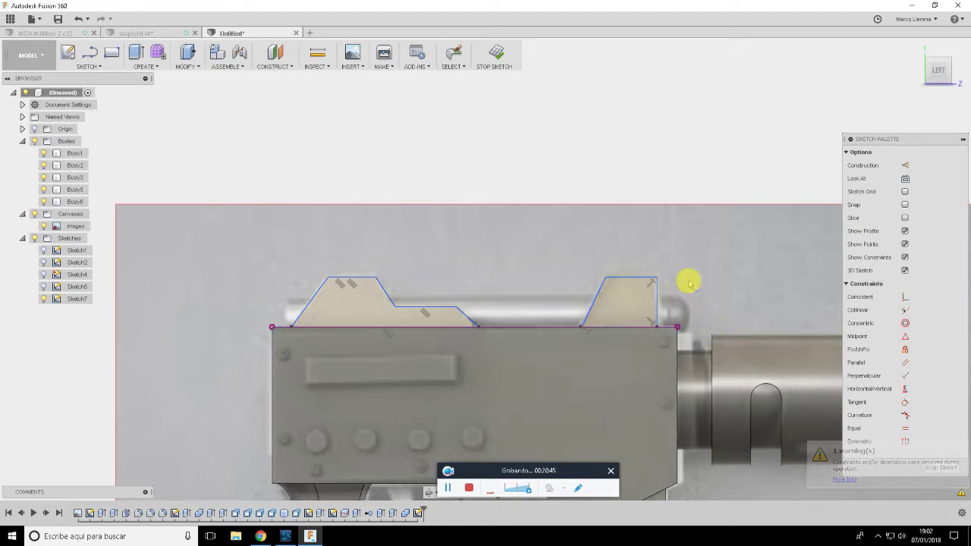
key("Escape")
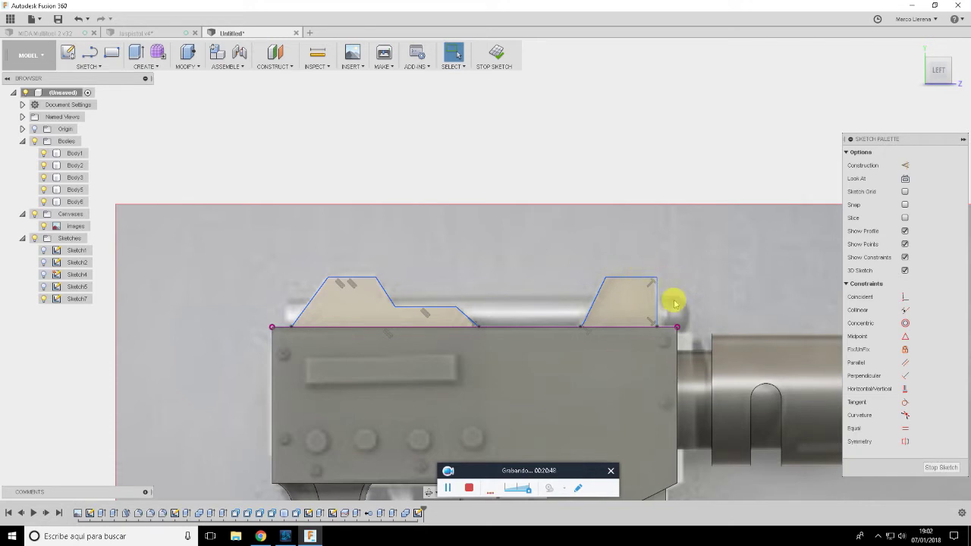
Finish the sketch and extrude both sight profiles symmetrically by 30 mm
left_click(936, 470)
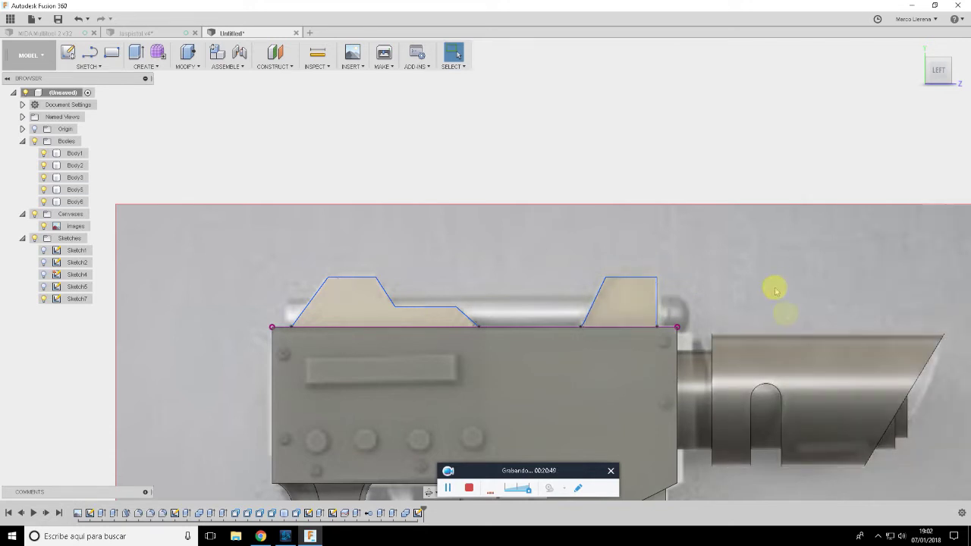
left_click(688, 253)
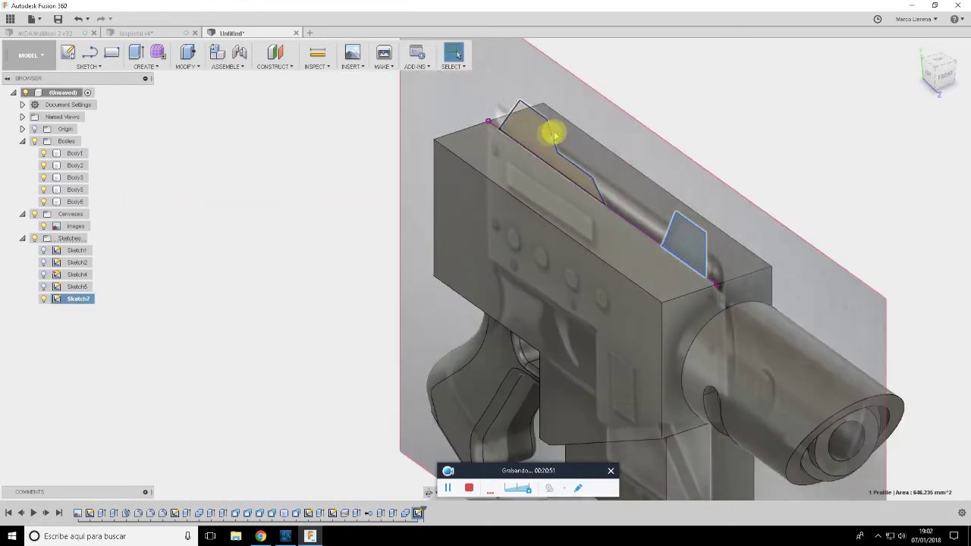
left_click(547, 138)
key("e")
left_click_drag(563, 147, 620, 132)
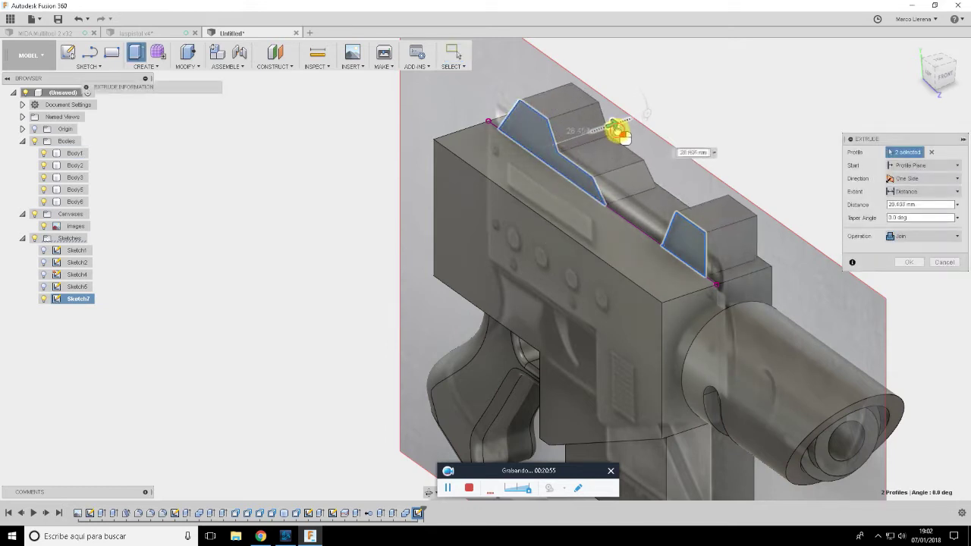
left_click(932, 204)
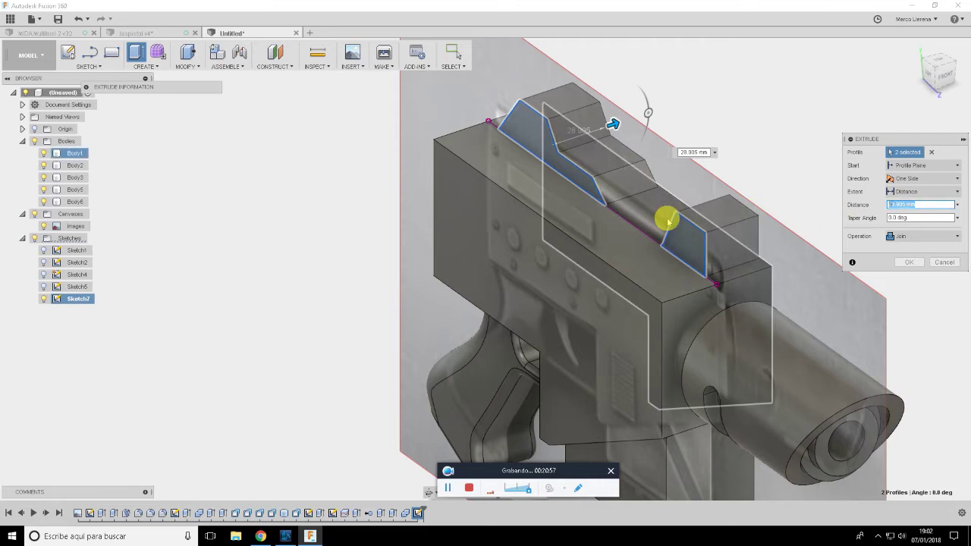
type("30")
left_click(925, 180)
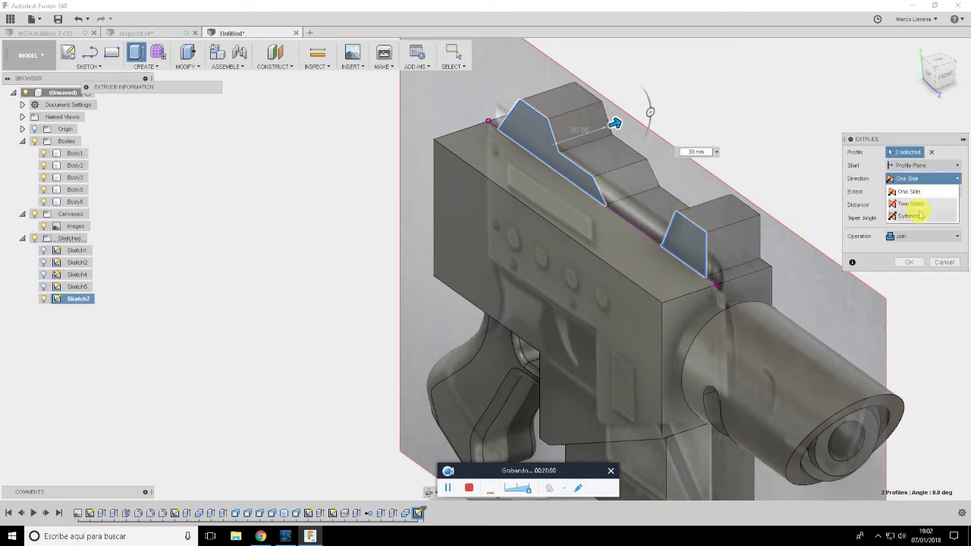
left_click(906, 205)
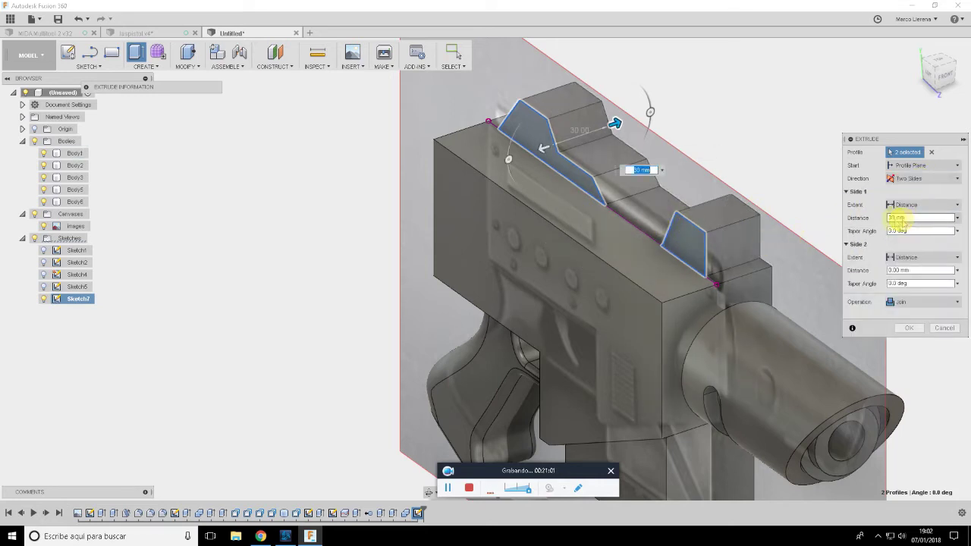
left_click(950, 176)
left_click(914, 217)
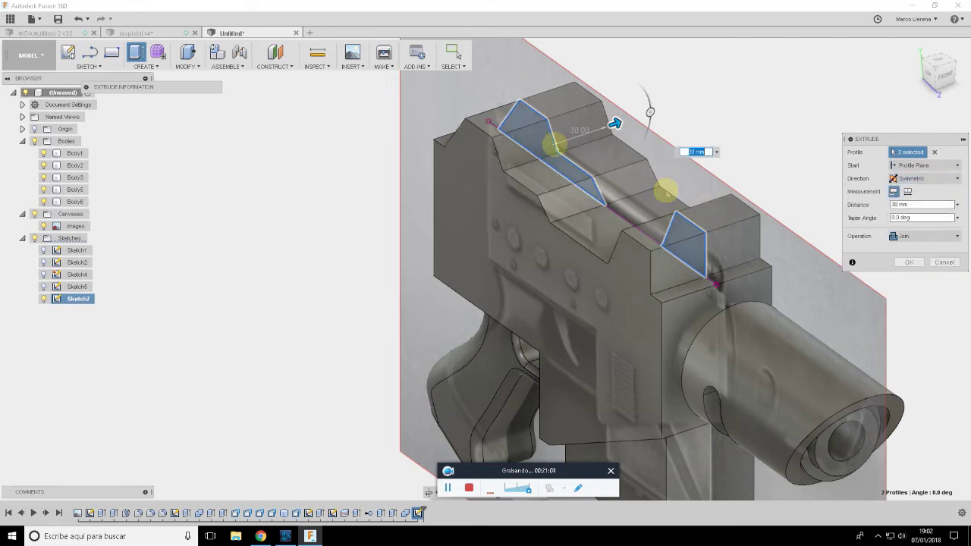
Compare the extrusion preview with the ArtStation reference pistol in Chrome
middle_click_drag(626, 158, 639, 152, "shift")
key("alt+Tab")
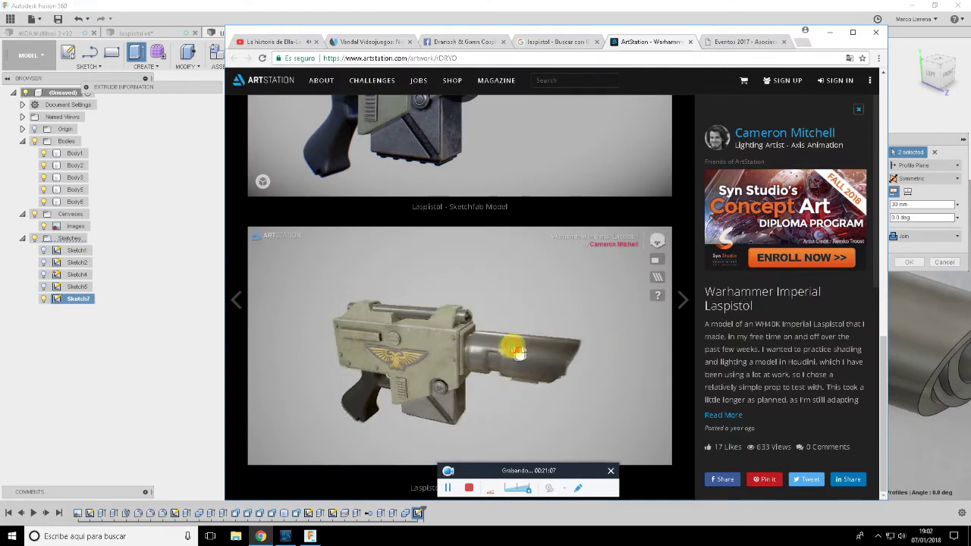
left_click_drag(544, 305, 402, 379)
left_click(947, 178)
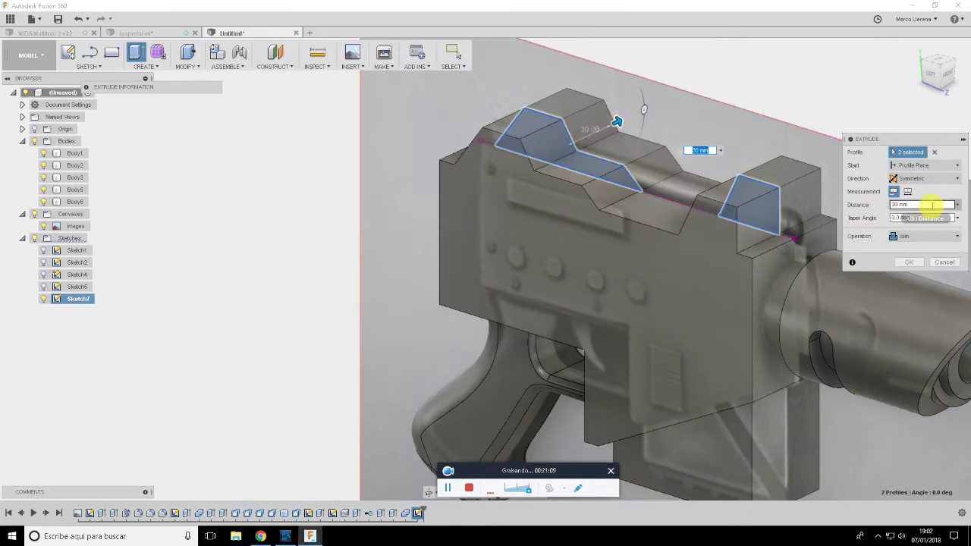
Change the extrusion distance to 25 mm, confirm it, and view the model from Front
left_click(926, 204)
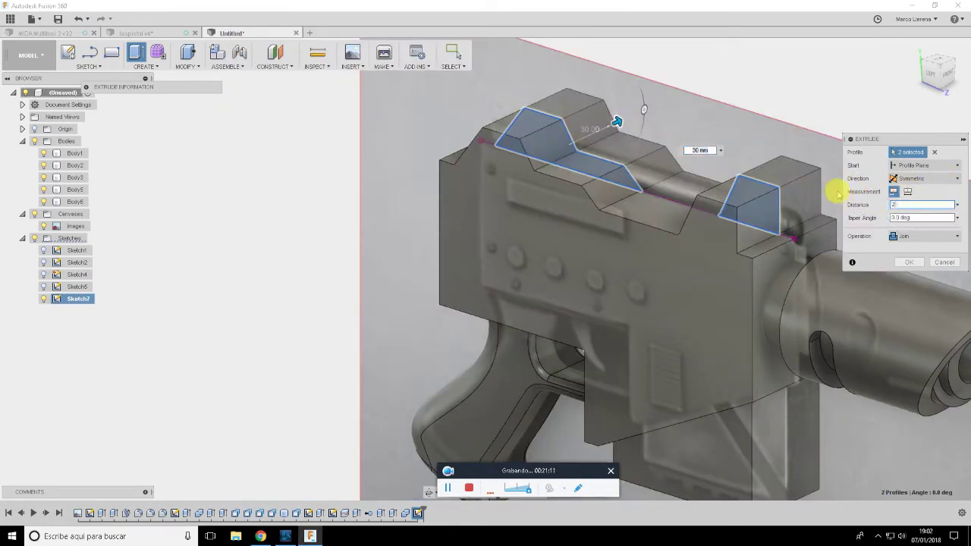
type("5")
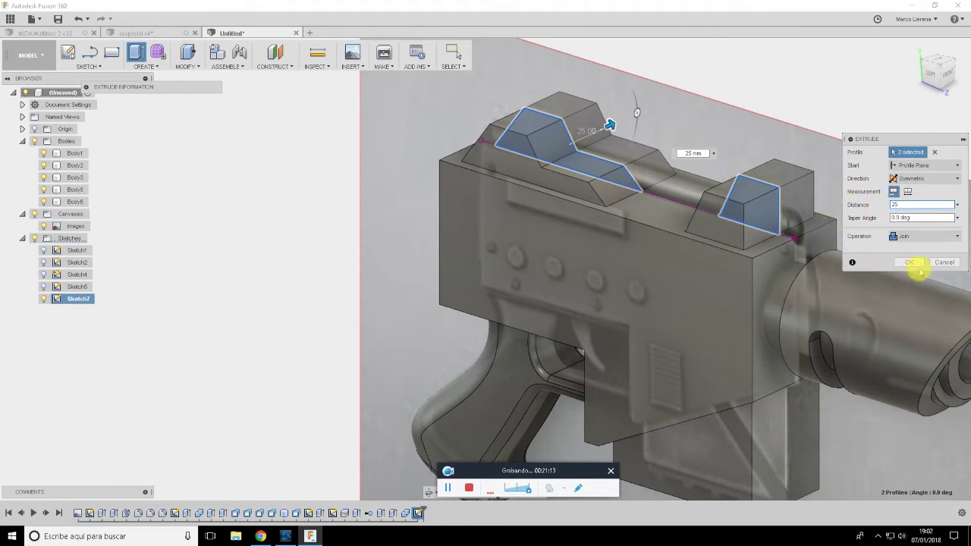
left_click(914, 263)
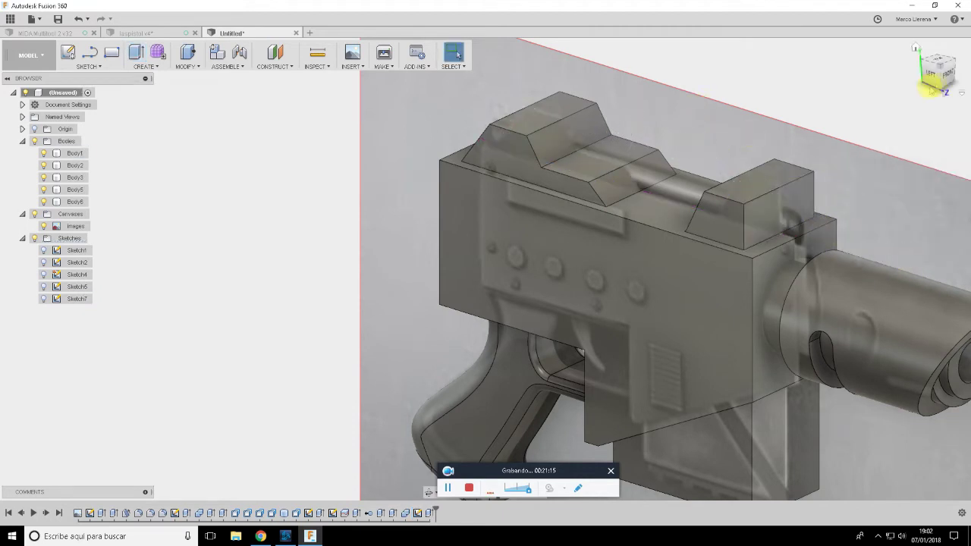
left_click(950, 76)
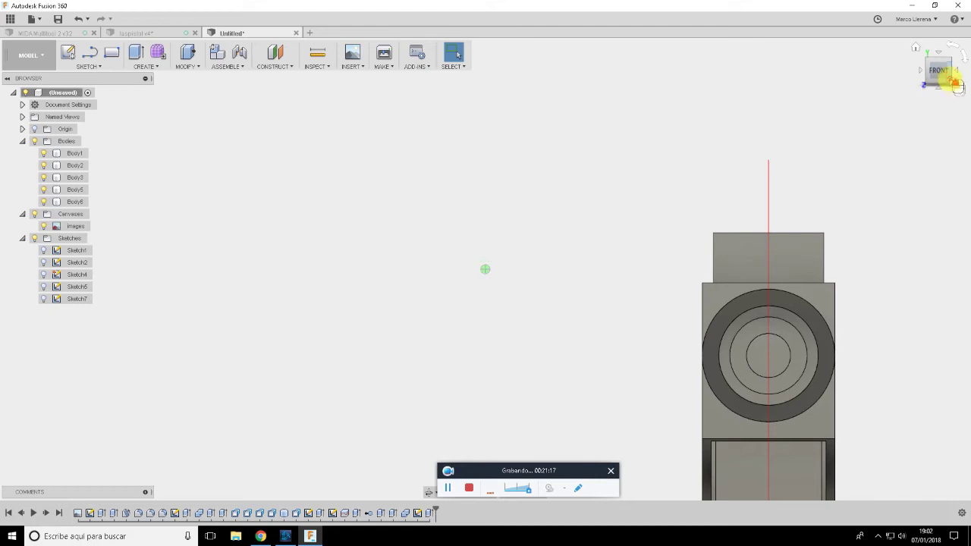
left_click(954, 82)
Compare with the reference laspistol, then select the front block's side face
key("alt+Tab")
mouse_move(455, 353)
left_mouse_down()
mouse_move(446, 347)
mouse_move(440, 362)
left_mouse_up()
key("alt+Tab")
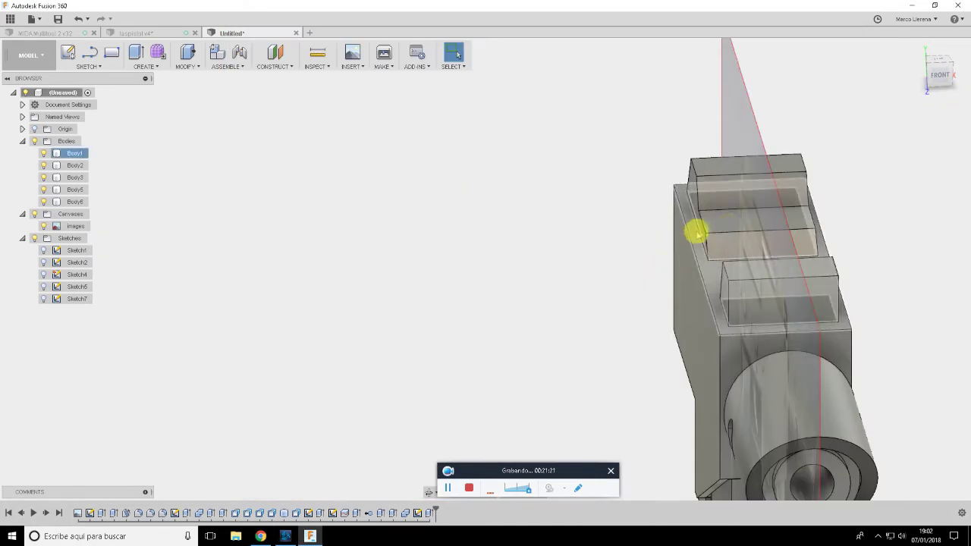
left_click(726, 288)
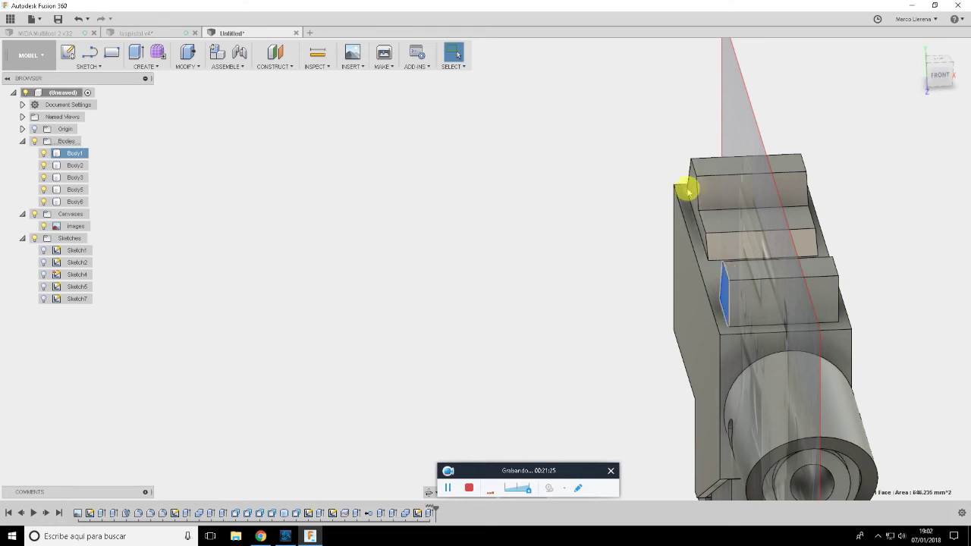
left_click(188, 66)
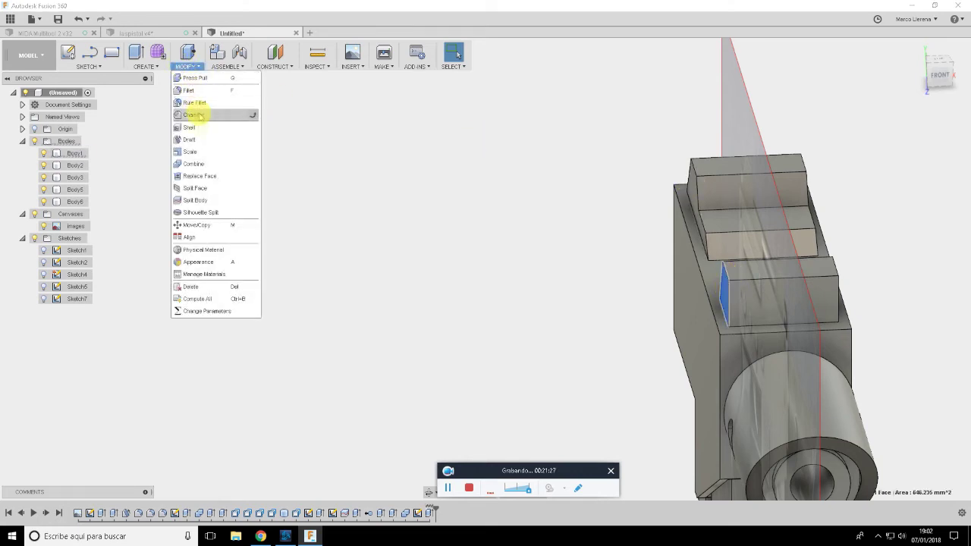
Start a draft using the top face as the plane and pick a block side face to taper
left_click(189, 140)
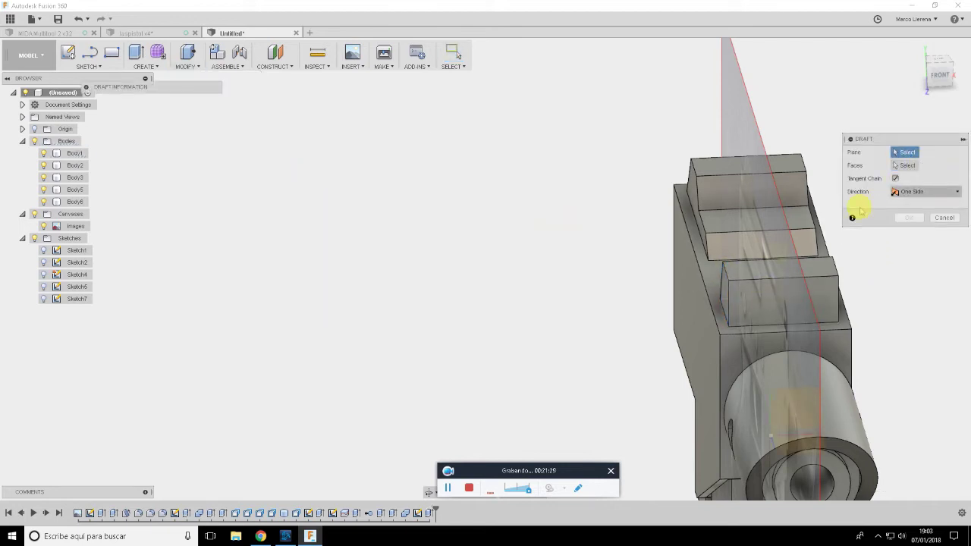
left_click(757, 269)
left_click(725, 295)
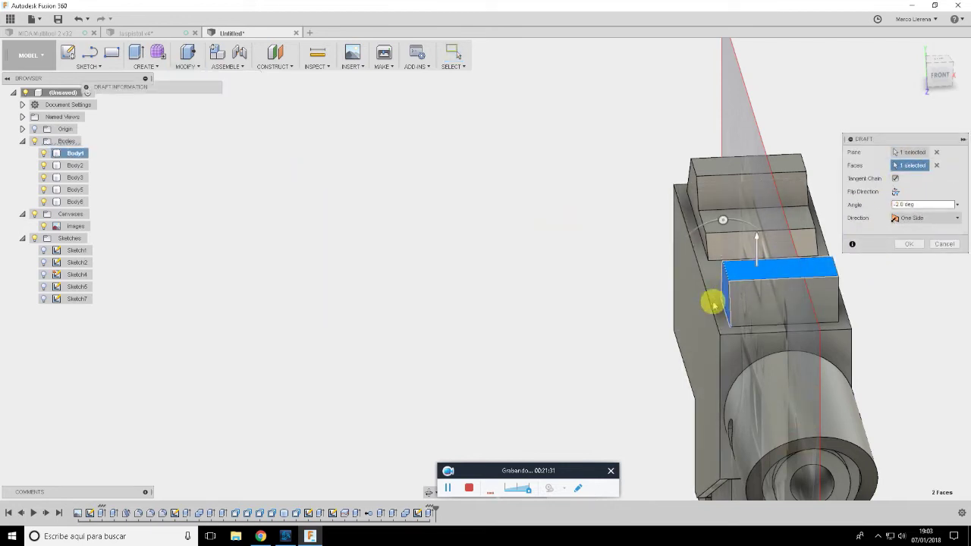
left_click_drag(724, 221, 730, 220)
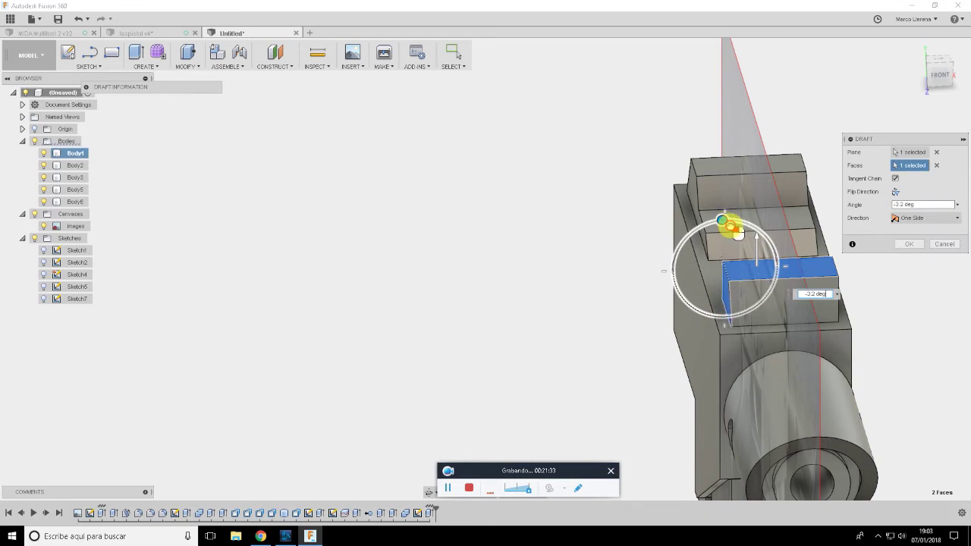
left_click(936, 164)
left_click(722, 325)
left_click_drag(729, 265, 734, 266)
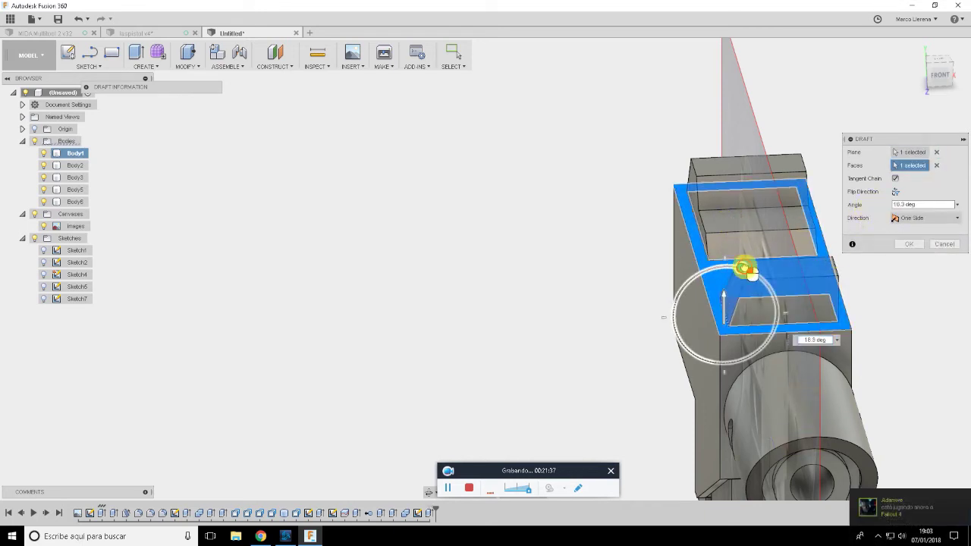
Increase the draft angle to 30 degrees and apply it
left_click(938, 74)
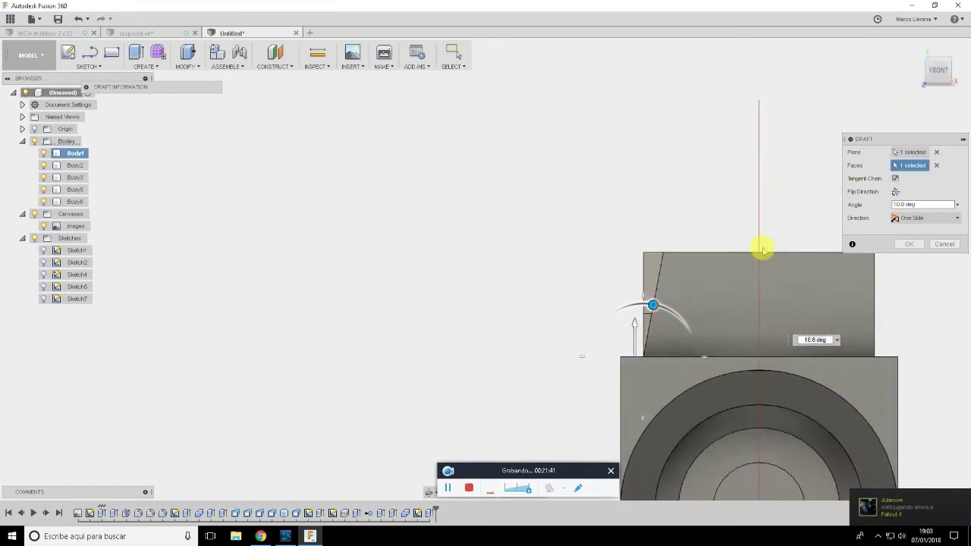
left_click_drag(651, 304, 674, 312)
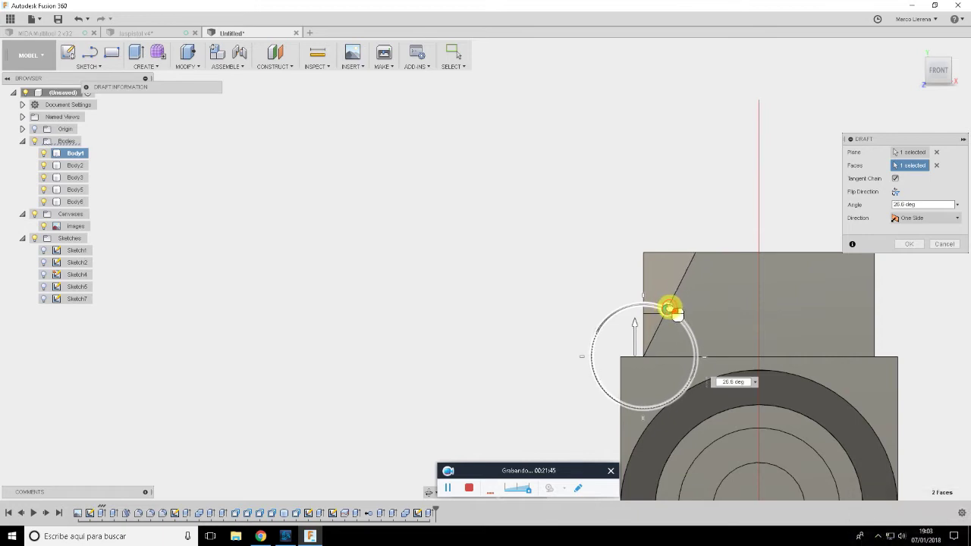
left_click_drag(677, 313, 675, 313)
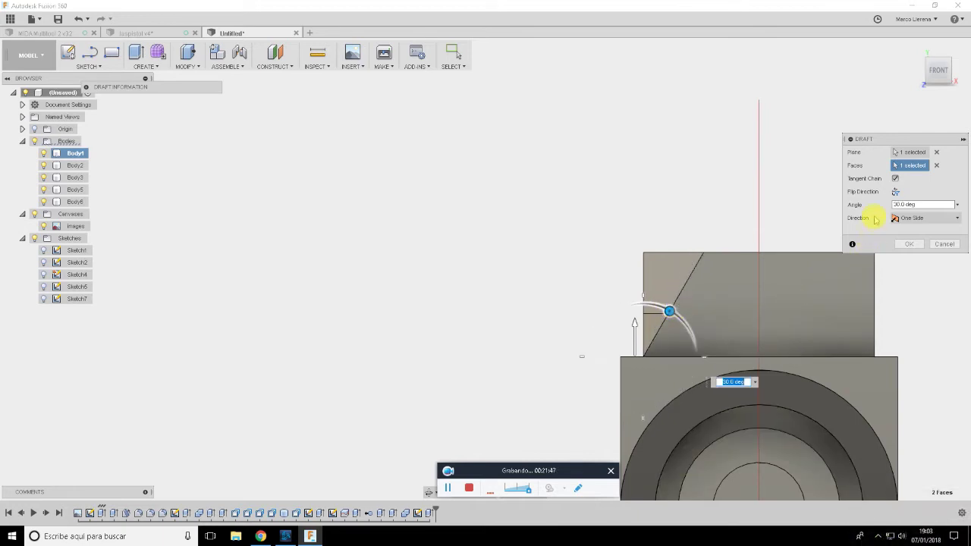
mouse_move(749, 228)
middle_mouse_down("shift")
mouse_move(815, 173)
mouse_move(592, 279)
mouse_move(635, 210)
mouse_move(665, 258)
mouse_move(438, 331)
middle_mouse_up("shift")
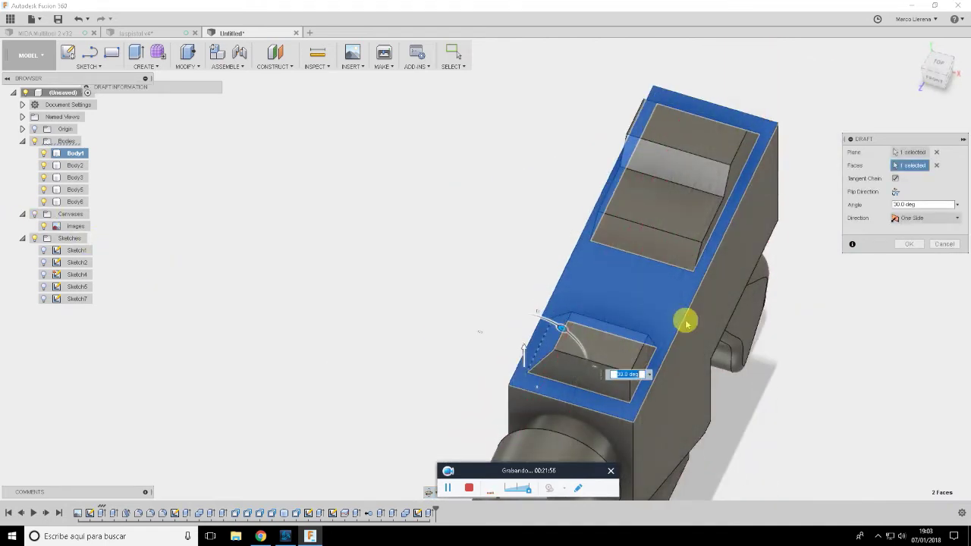
middle_click_drag(685, 320, 614, 195, "shift")
mouse_move(574, 135)
middle_mouse_down("shift")
mouse_move(632, 108)
mouse_move(481, 93)
middle_mouse_up("shift")
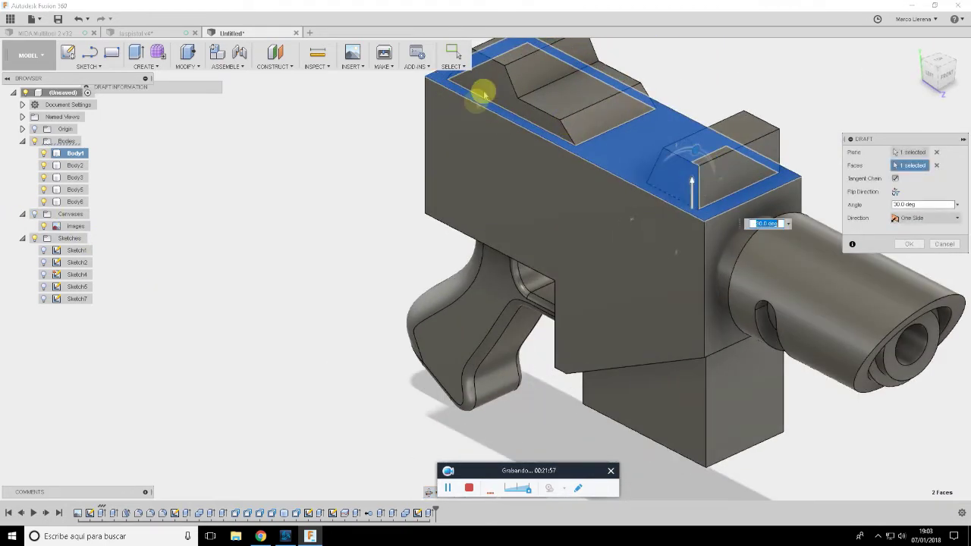
middle_click_drag(523, 159, 534, 201, "shift")
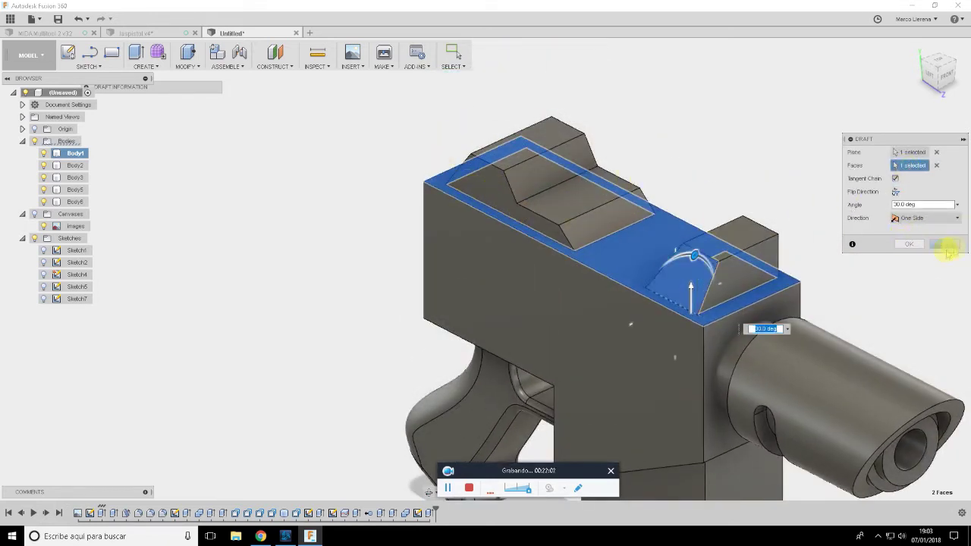
left_click(910, 245)
Draft the rear block's side faces from the top face plane, then view from Front
middle_click_drag(806, 202, 625, 166, "shift")
right_click(624, 166)
left_click(631, 141)
left_click(808, 246)
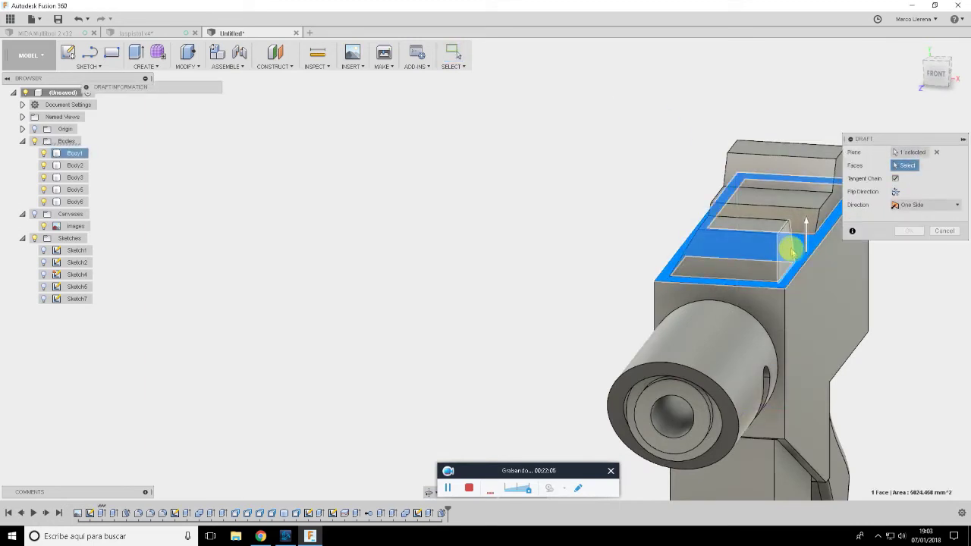
left_click(813, 201)
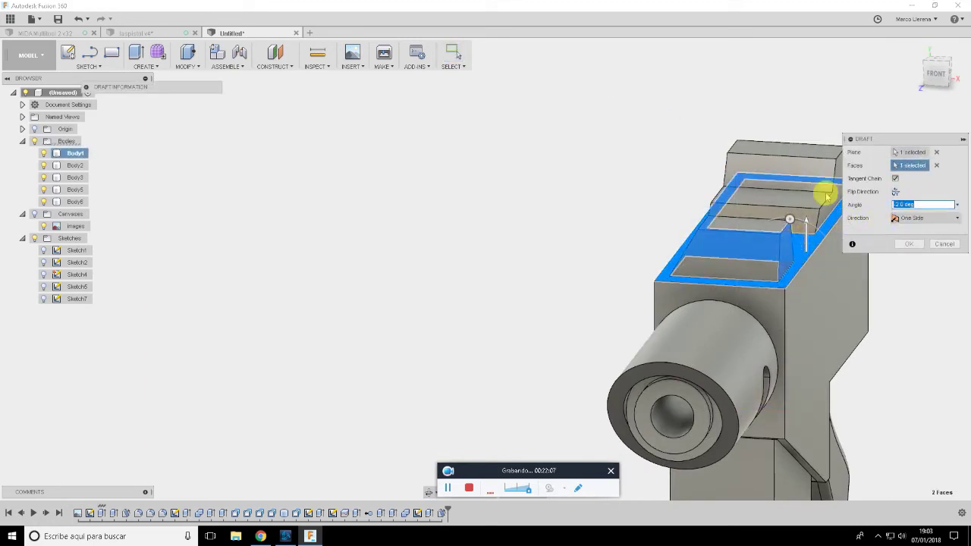
left_click(909, 245)
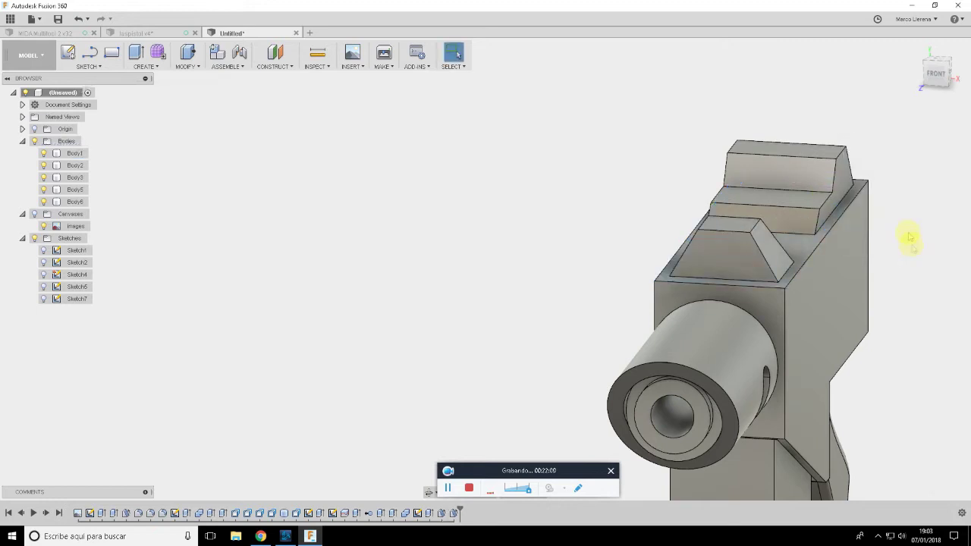
middle_click_drag(564, 201, 580, 180, "shift")
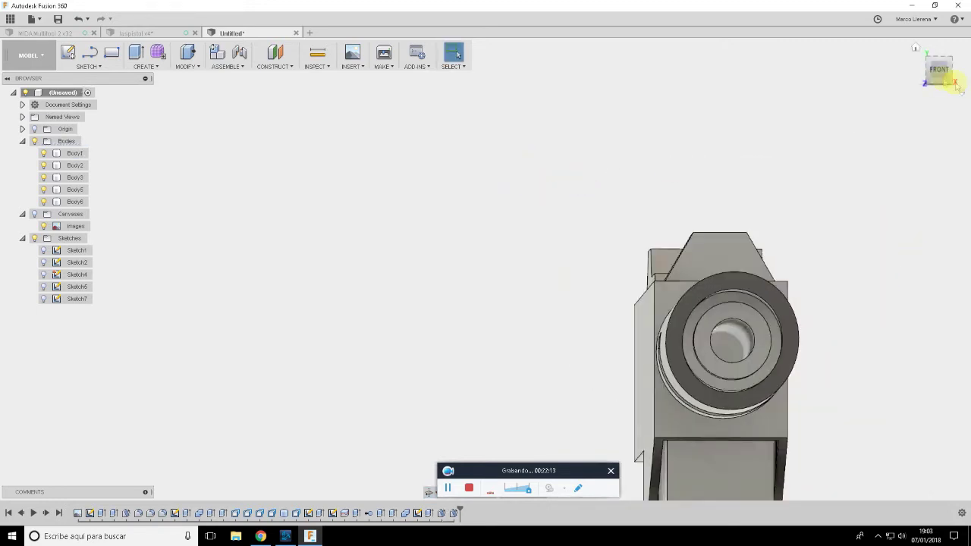
left_click(937, 70)
Rotate the ArtStation laspistol reference to a front view, then return to the Fusion model
key("alt+Tab")
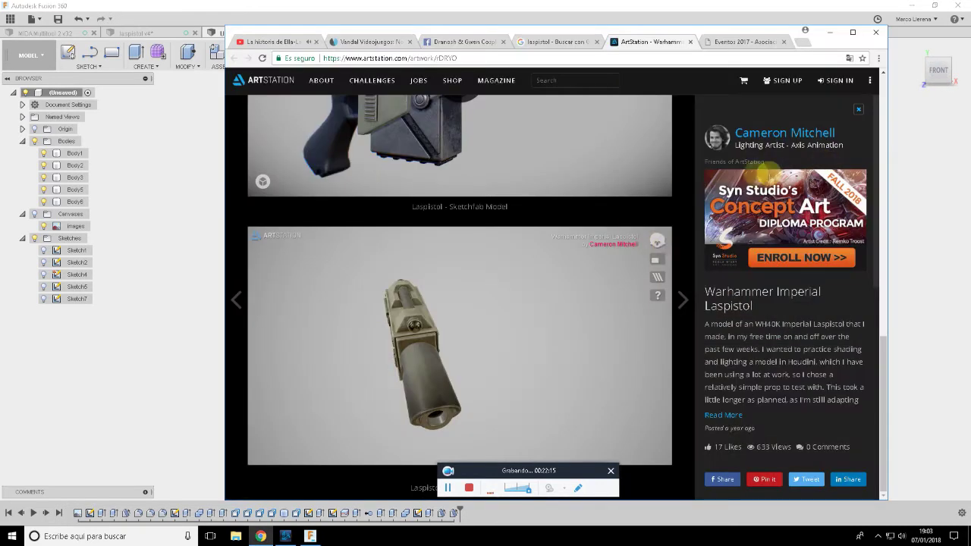
mouse_move(587, 324)
left_mouse_down()
mouse_move(520, 326)
mouse_move(487, 352)
mouse_move(468, 310)
mouse_move(513, 378)
mouse_move(485, 325)
left_mouse_up()
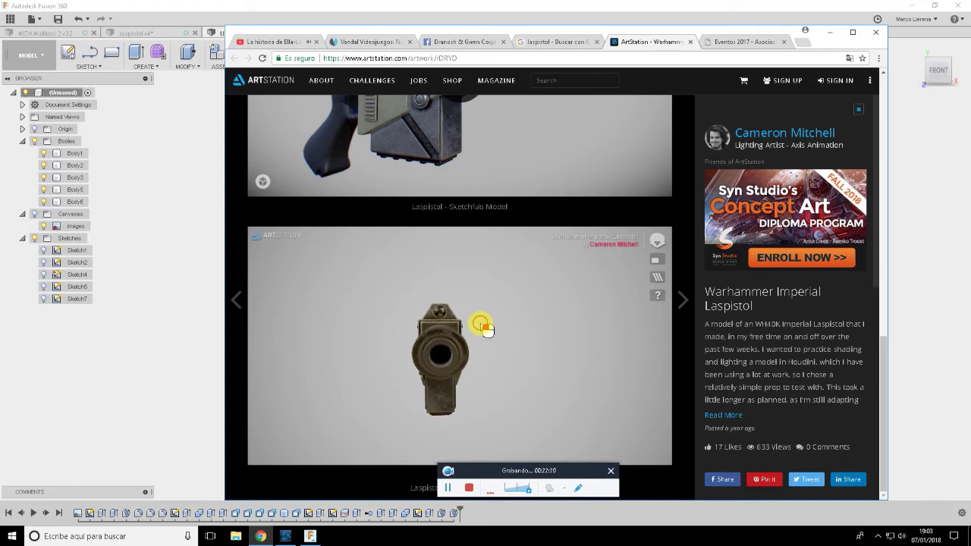
key("alt+Tab")
mouse_move(800, 210)
middle_mouse_down("shift")
mouse_move(824, 207)
mouse_move(776, 188)
middle_mouse_up("shift")
Draft the front block's two side faces at 30 degrees from the top face plane
right_click(776, 189)
left_click(776, 154)
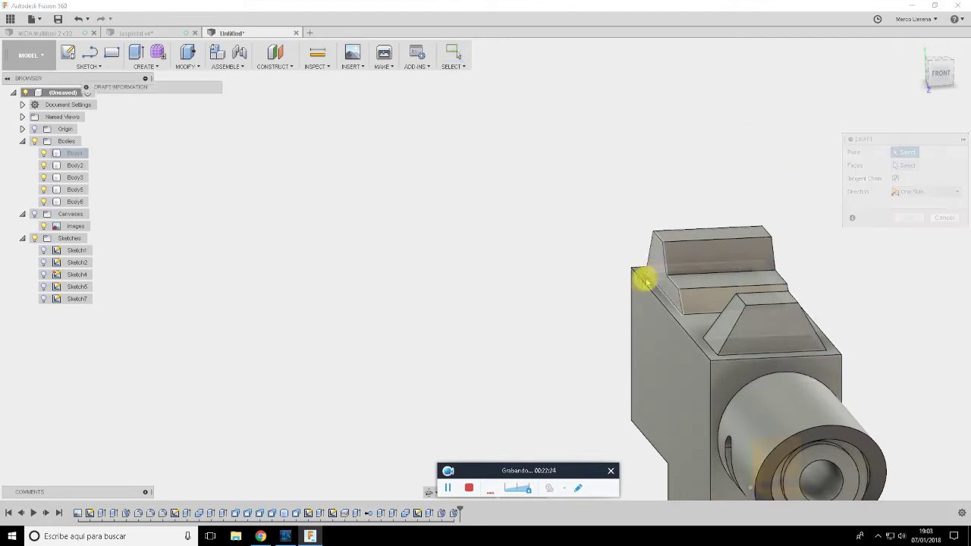
left_click(689, 320)
mouse_move(726, 213)
middle_mouse_down("shift")
mouse_move(746, 164)
mouse_move(767, 258)
middle_mouse_up("shift")
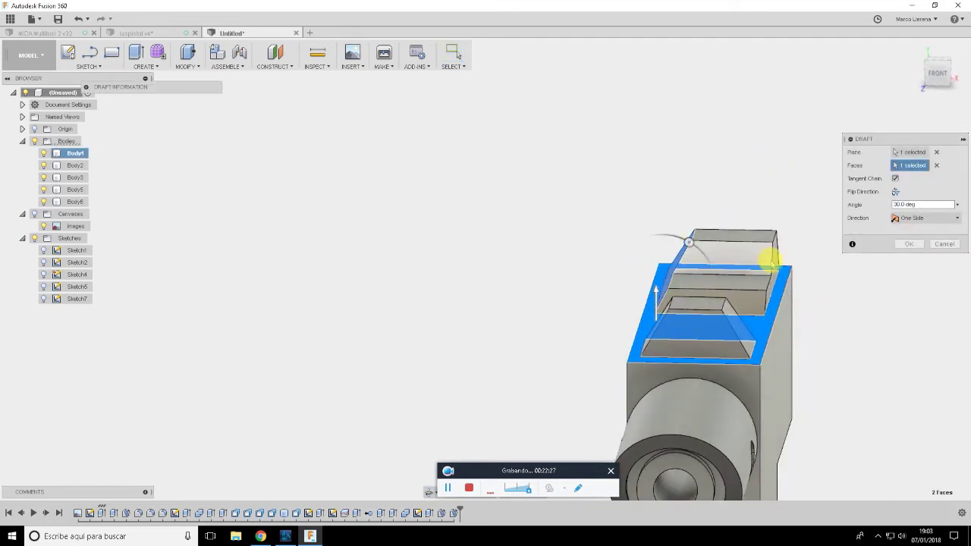
left_click(775, 251)
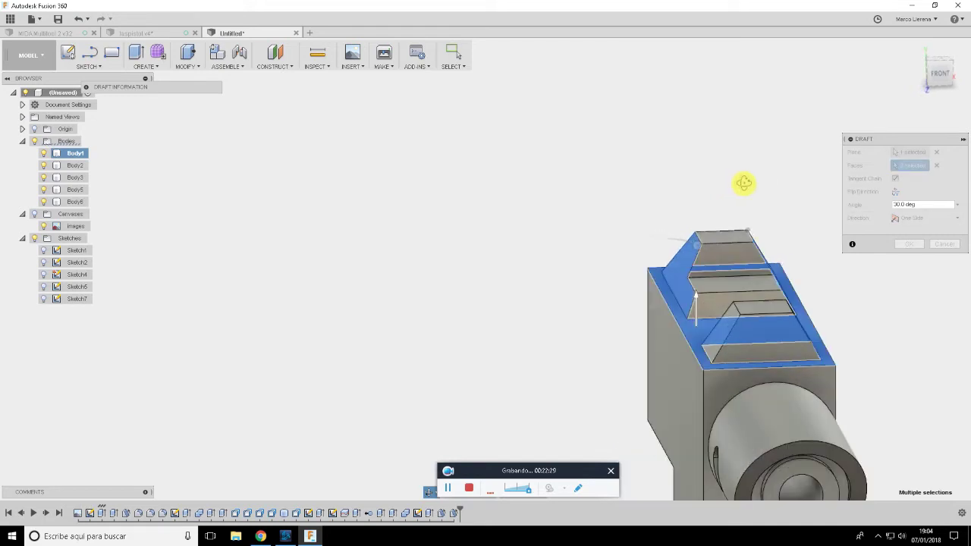
key("alt+Tab")
left_click_drag(492, 350, 523, 364)
key("alt+Tab")
left_click(904, 246)
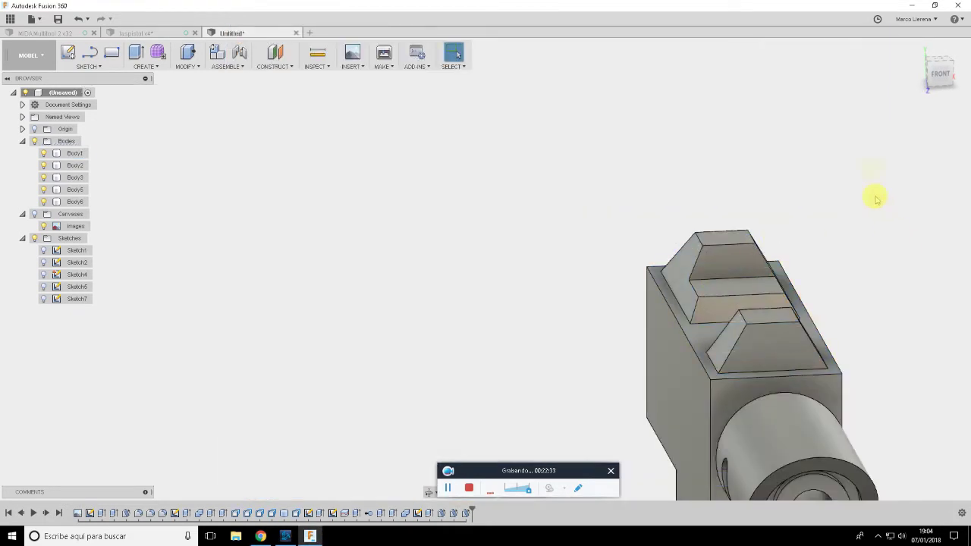
Select the front block's trapezoid face in Front view and compare it with the reference
left_click_drag(933, 64, 952, 75)
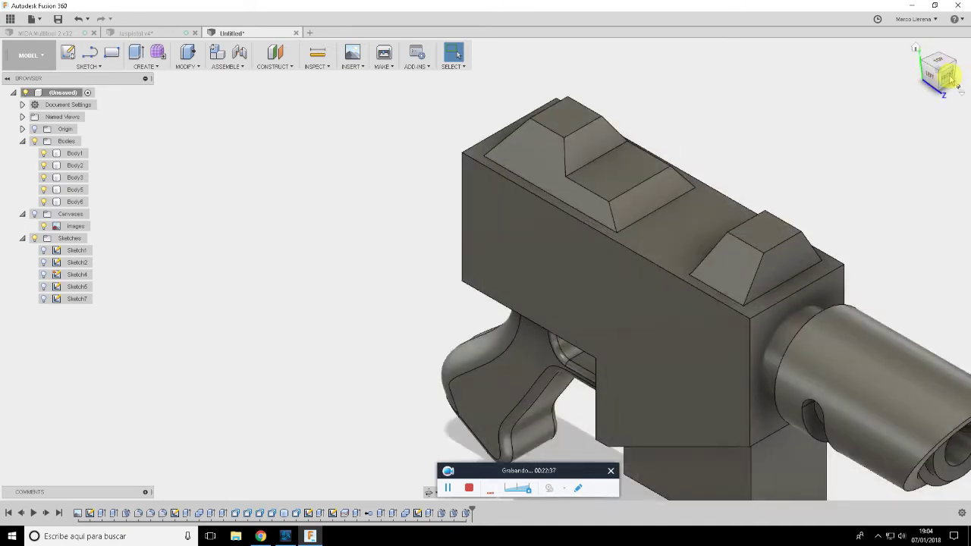
left_click(946, 82)
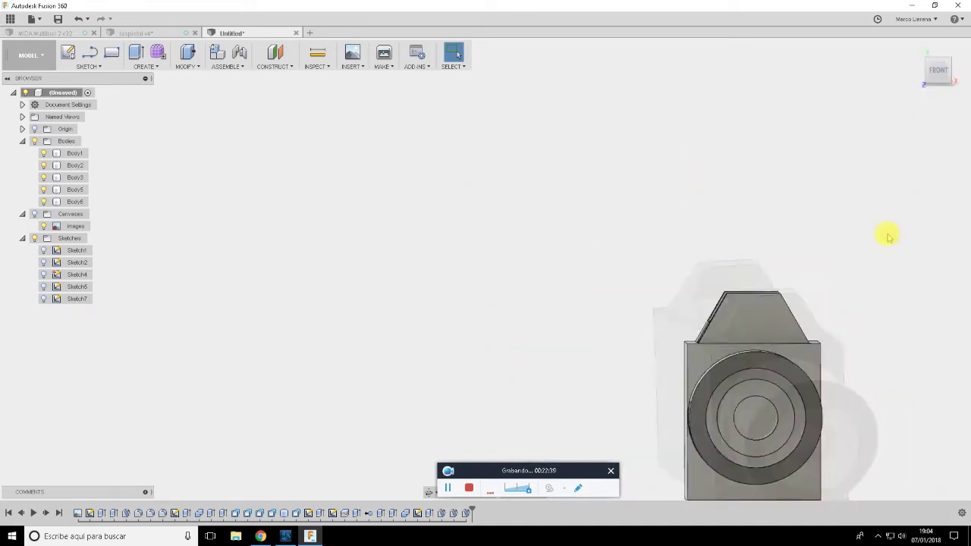
left_click(765, 318)
middle_click_drag(754, 228, 787, 172, "shift")
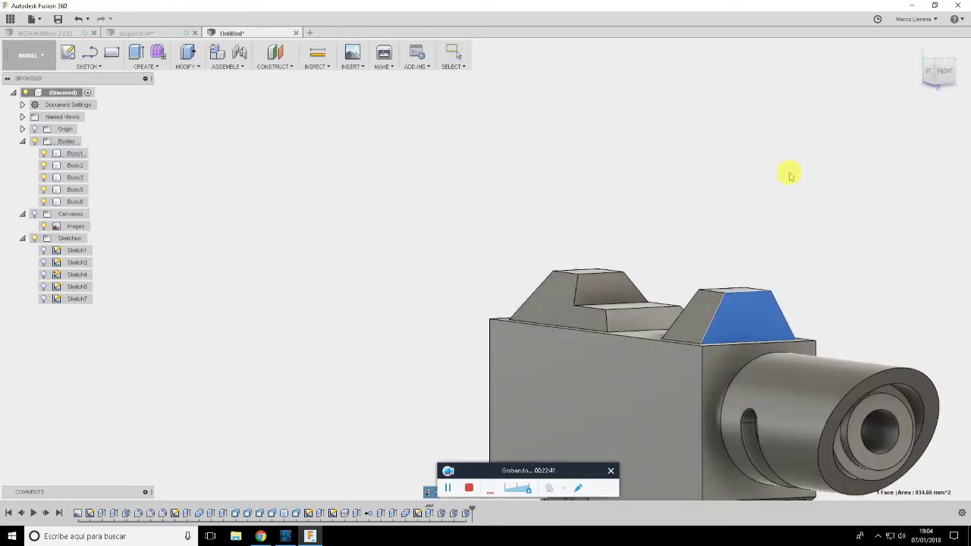
left_click(943, 76)
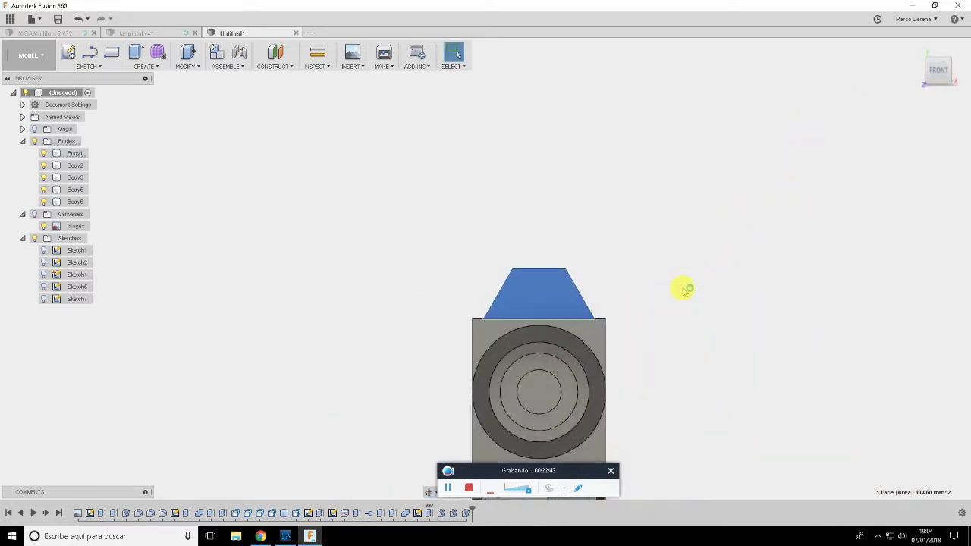
key("alt+Tab")
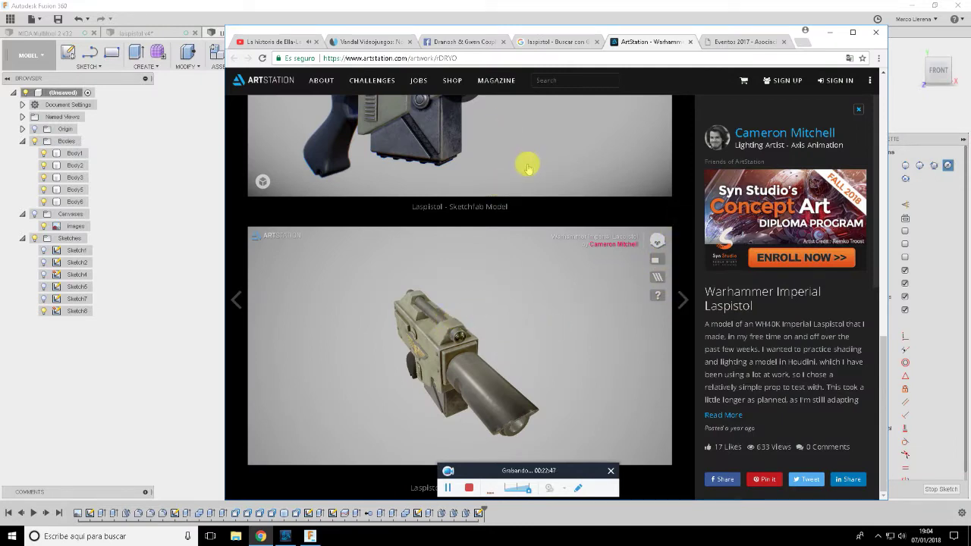
scroll(528, 167, "up", 2)
scroll(530, 208, "down", 2)
key("alt+Tab")
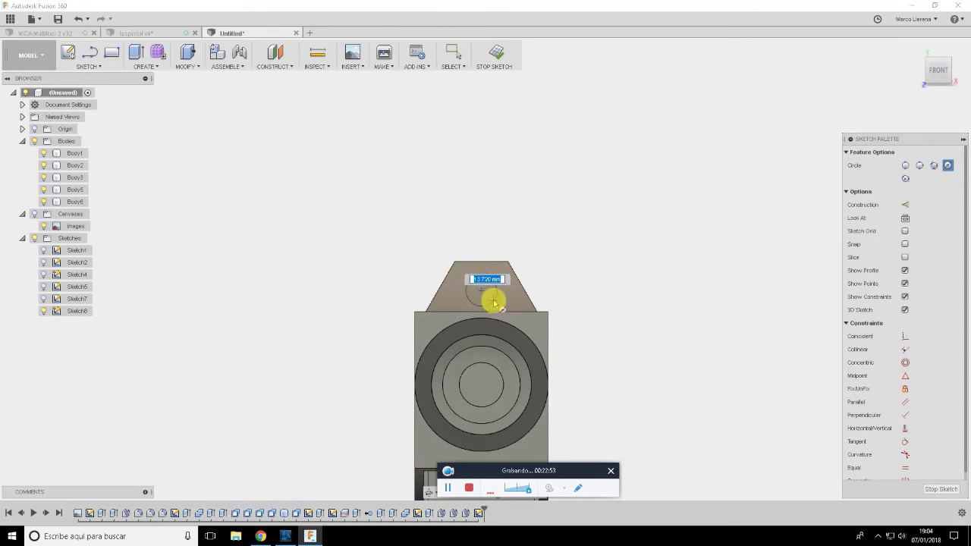
Check the reference side view and give the trapezoid-face circle an 18 mm diameter
key("Escape")
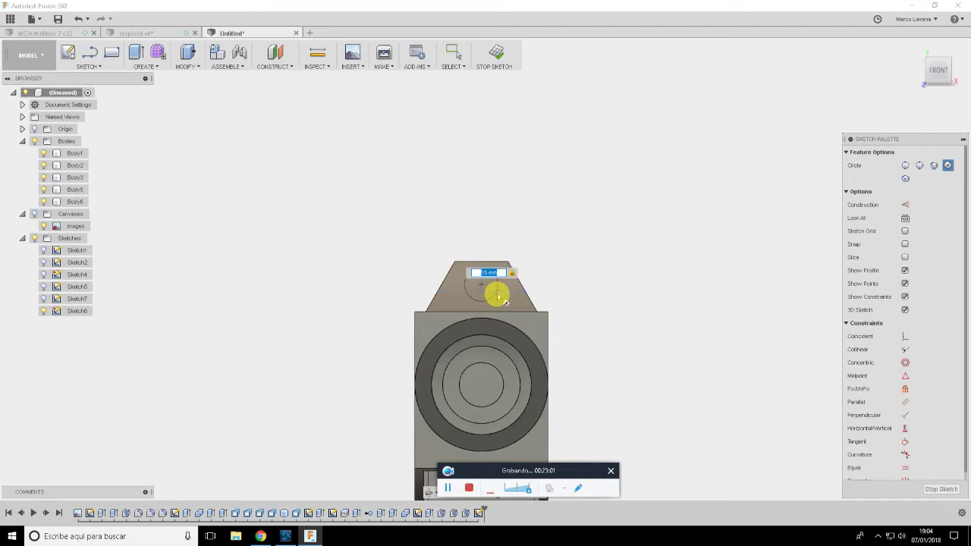
key("alt+Tab")
mouse_move(558, 369)
left_mouse_down()
mouse_move(538, 340)
mouse_move(566, 329)
mouse_move(553, 402)
mouse_move(470, 367)
mouse_move(468, 325)
mouse_move(502, 367)
mouse_move(531, 325)
mouse_move(522, 385)
mouse_move(523, 329)
mouse_move(523, 355)
mouse_move(652, 336)
mouse_move(652, 353)
mouse_move(613, 347)
mouse_move(634, 350)
mouse_move(654, 318)
mouse_move(596, 324)
left_mouse_up()
left_click(496, 305)
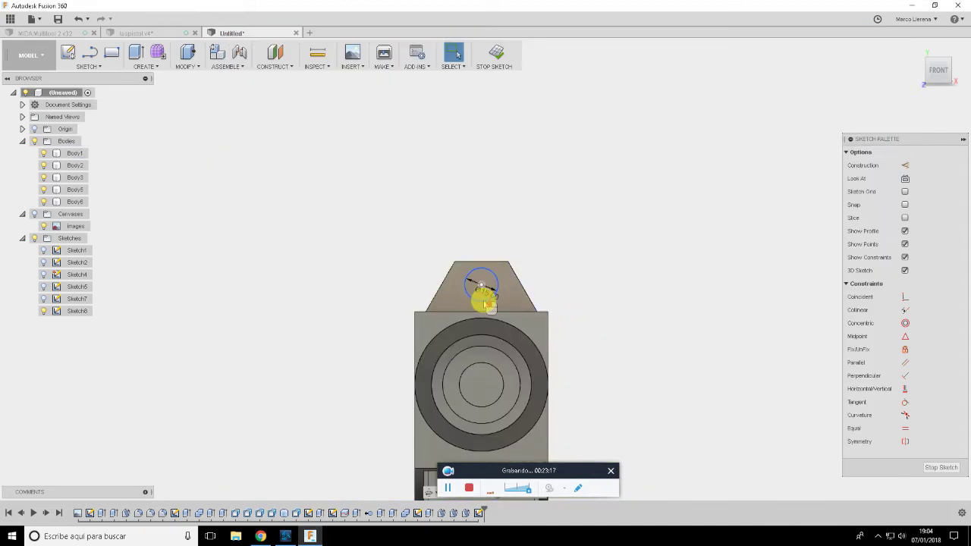
key("d")
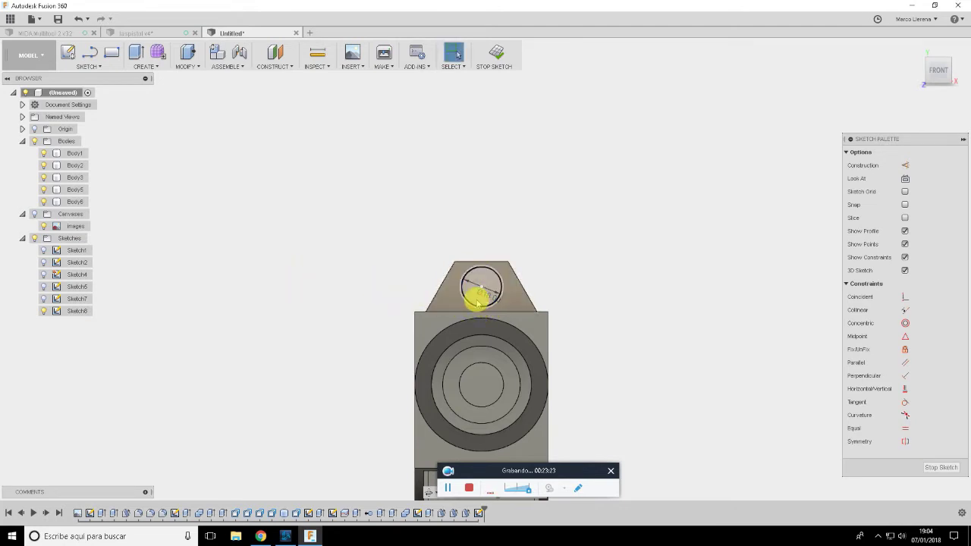
Start extruding the Ø18 mm circle as a cut back along the receiver top
left_click(478, 300)
middle_click_drag(563, 243, 546, 281, "shift")
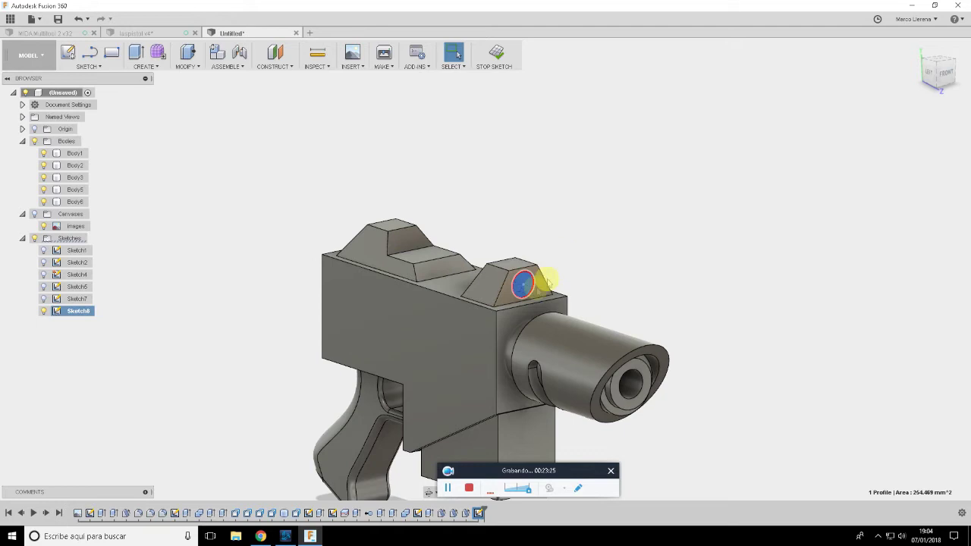
key("e")
mouse_move(543, 282)
left_mouse_down()
mouse_move(328, 242)
mouse_move(546, 202)
left_mouse_up()
Switch the circle extrusion to Two Sides and compare the top rail with the reference
middle_click_drag(546, 201, 559, 185, "shift")
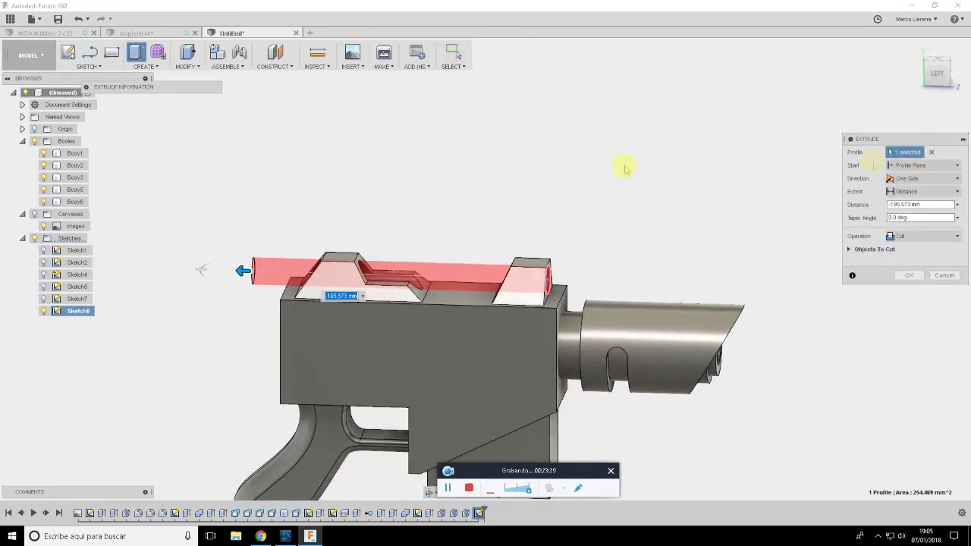
left_click(918, 179)
left_click(924, 206)
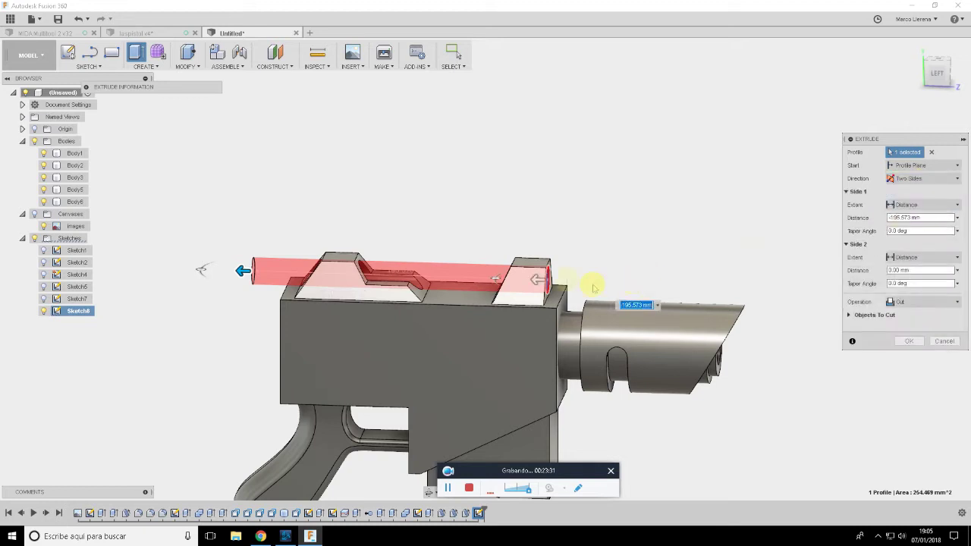
key("alt+Tab")
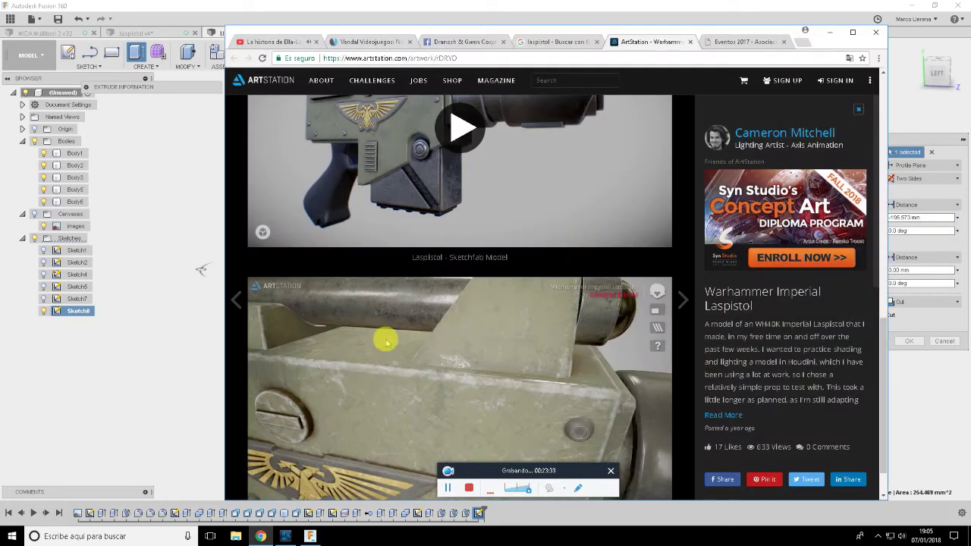
mouse_move(374, 324)
left_mouse_down()
mouse_move(396, 374)
mouse_move(473, 347)
mouse_move(399, 341)
left_mouse_up()
key("alt+Tab")
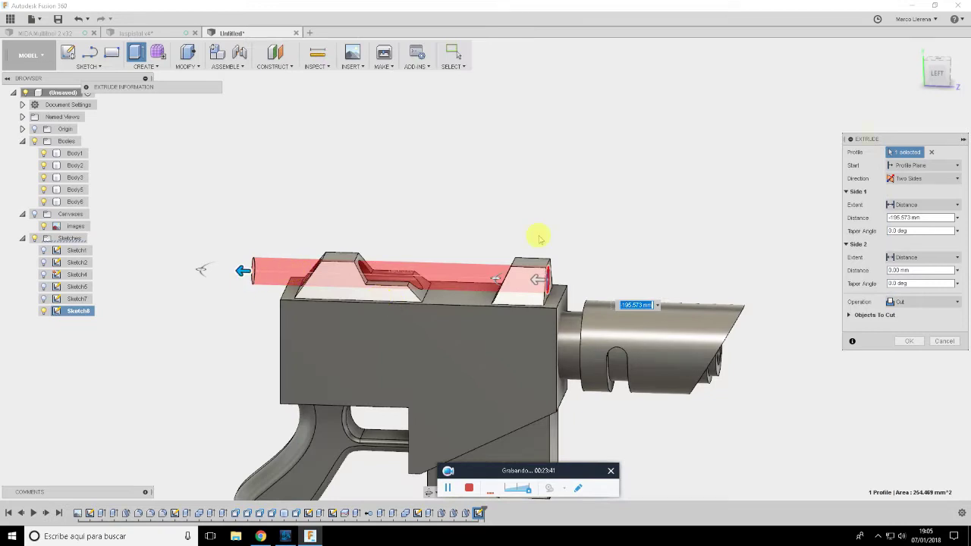
Set the two extrusion sides to about -166.594 mm and -12.325 mm
left_click(939, 73)
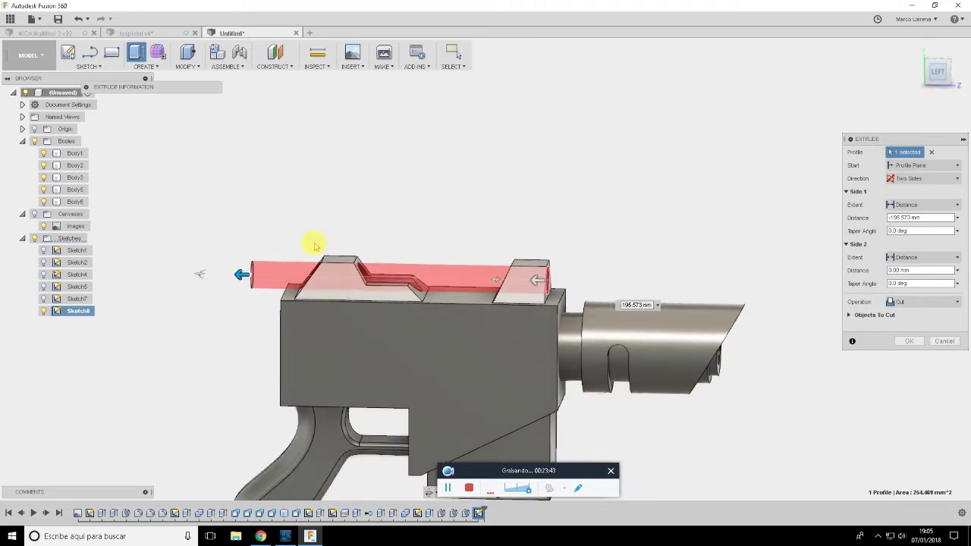
left_click_drag(243, 279, 276, 291)
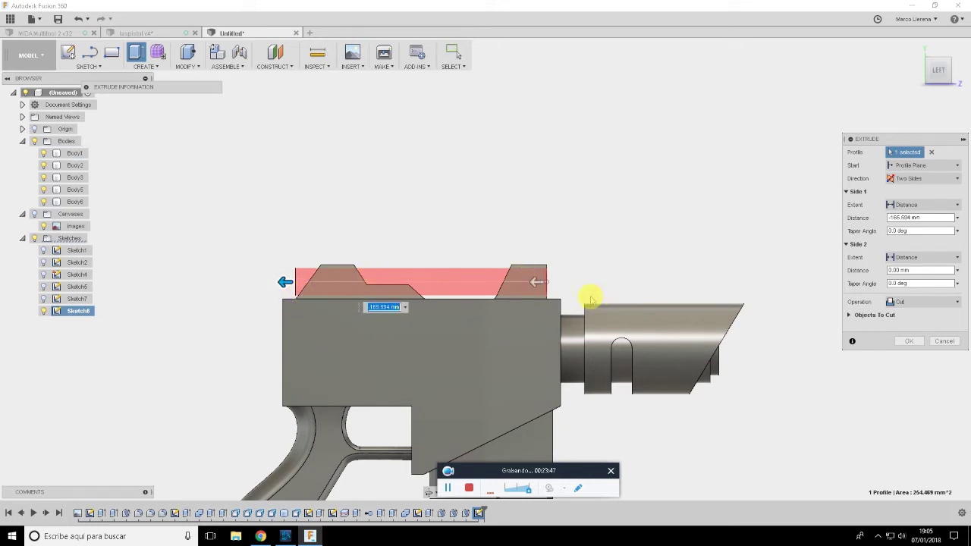
left_click(537, 282)
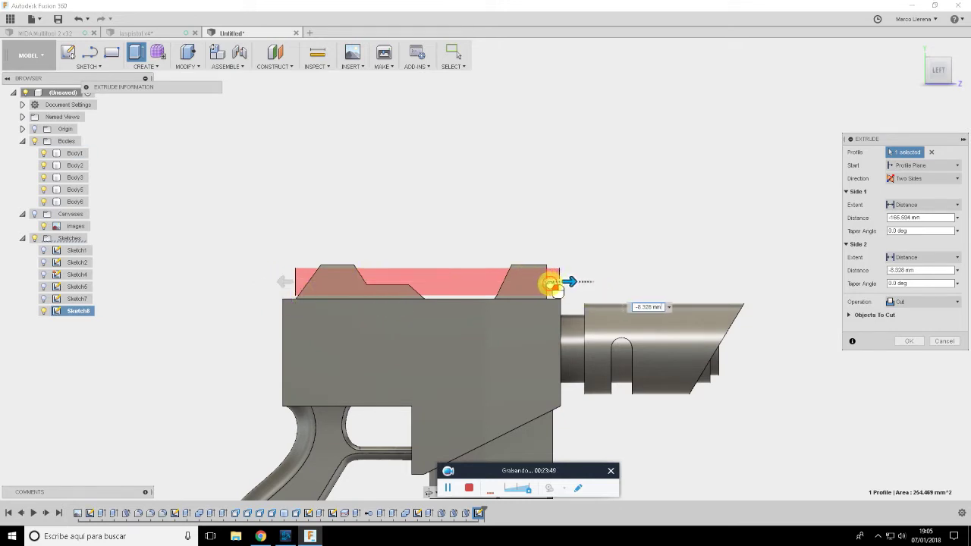
key("alt+Tab")
mouse_move(531, 364)
left_mouse_down()
mouse_move(469, 334)
mouse_move(492, 347)
mouse_move(581, 332)
mouse_move(512, 357)
mouse_move(529, 347)
left_mouse_up()
key("alt+Tab")
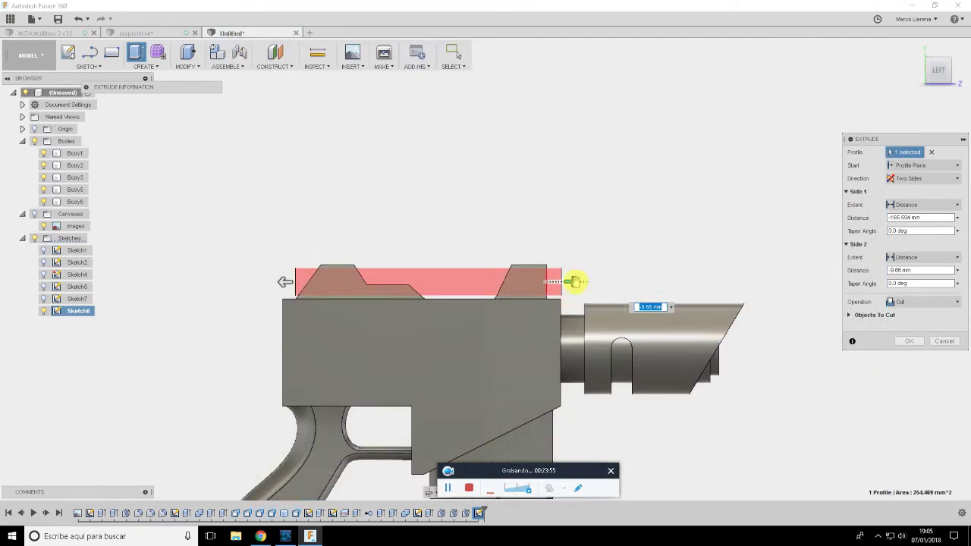
Change the extrusion operation to New Body and confirm the rod
left_click(942, 301)
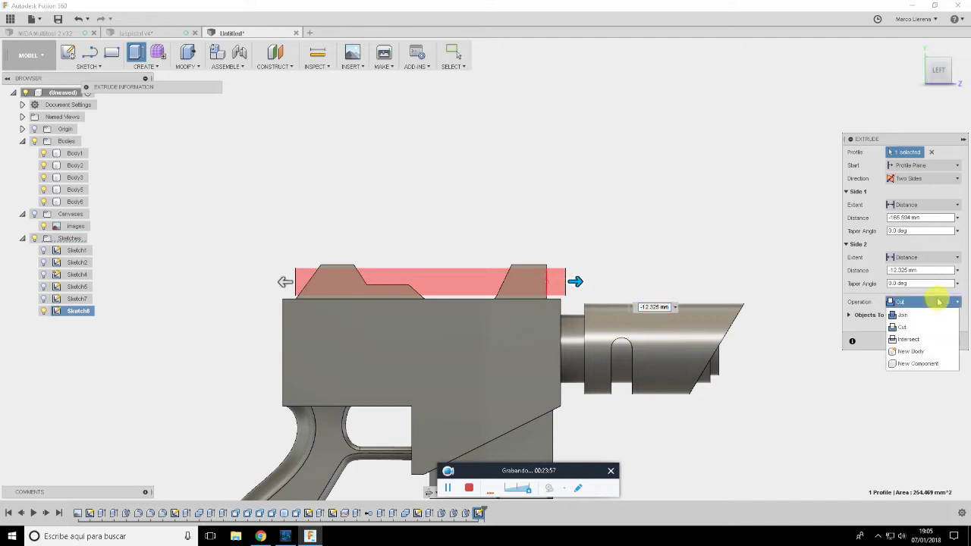
left_click(918, 353)
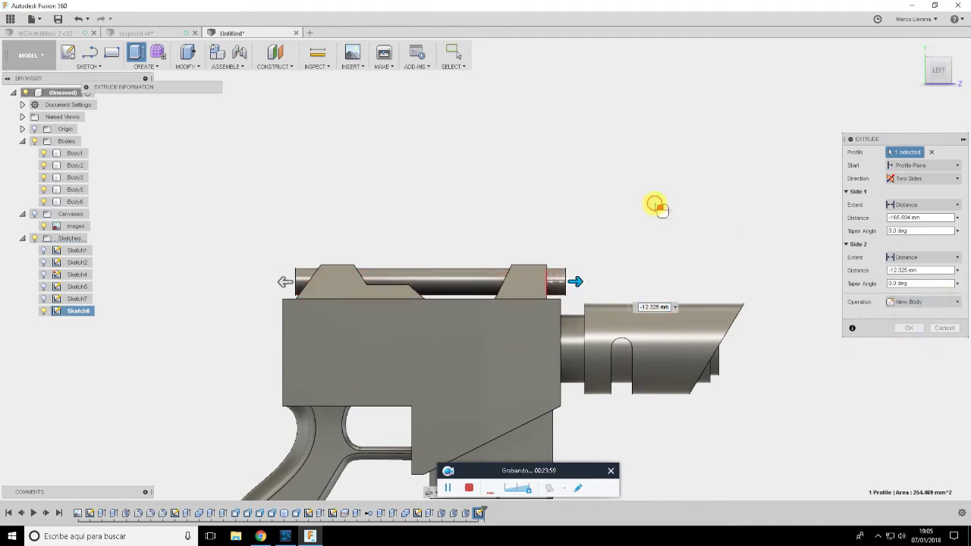
left_click(929, 81)
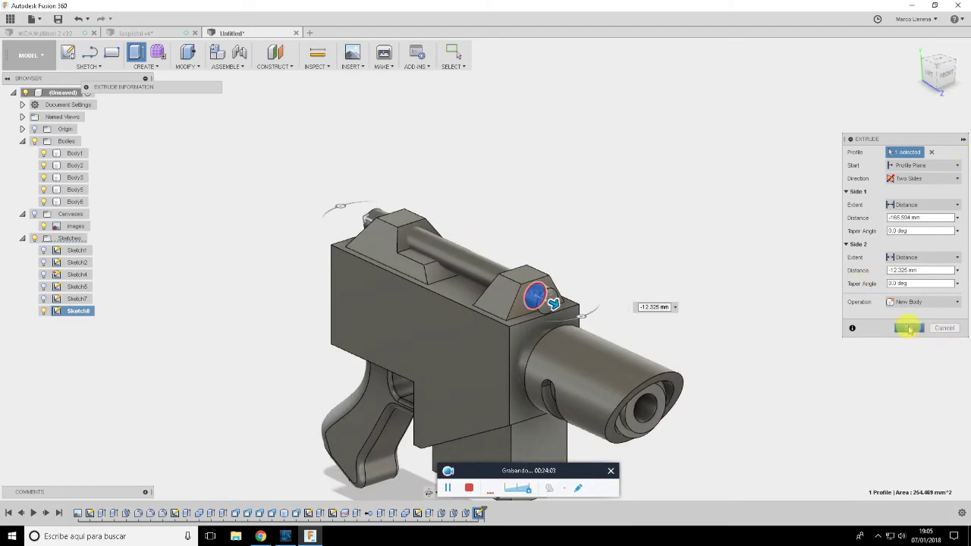
left_click(910, 328)
key("alt+Tab")
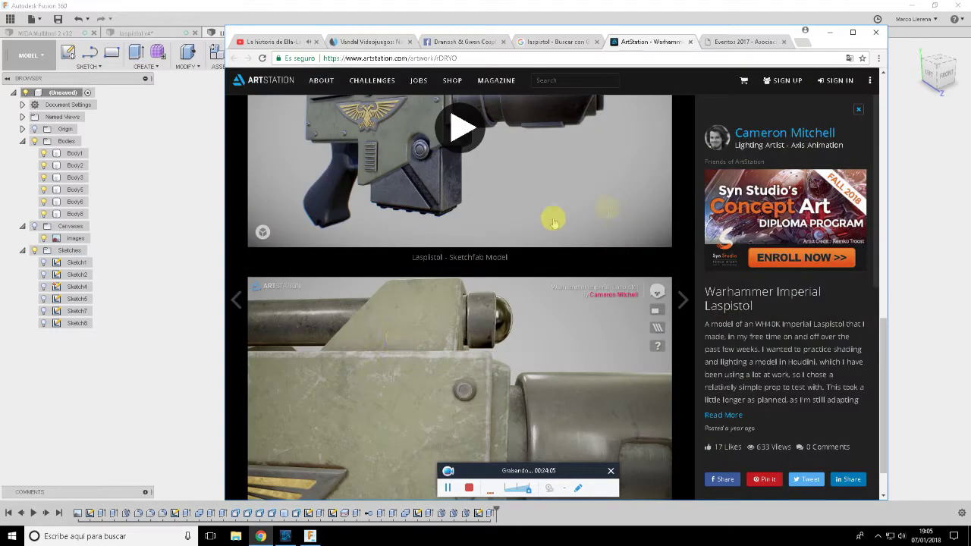
mouse_move(307, 348)
left_mouse_down()
mouse_move(438, 338)
mouse_move(425, 364)
mouse_move(406, 371)
mouse_move(424, 357)
mouse_move(343, 346)
mouse_move(348, 358)
mouse_move(385, 353)
left_mouse_up()
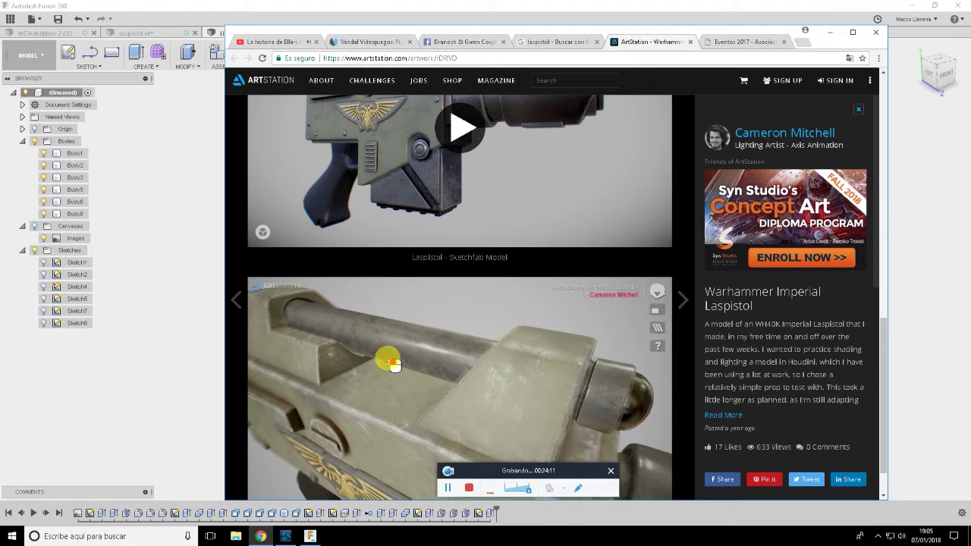
key("alt+Tab")
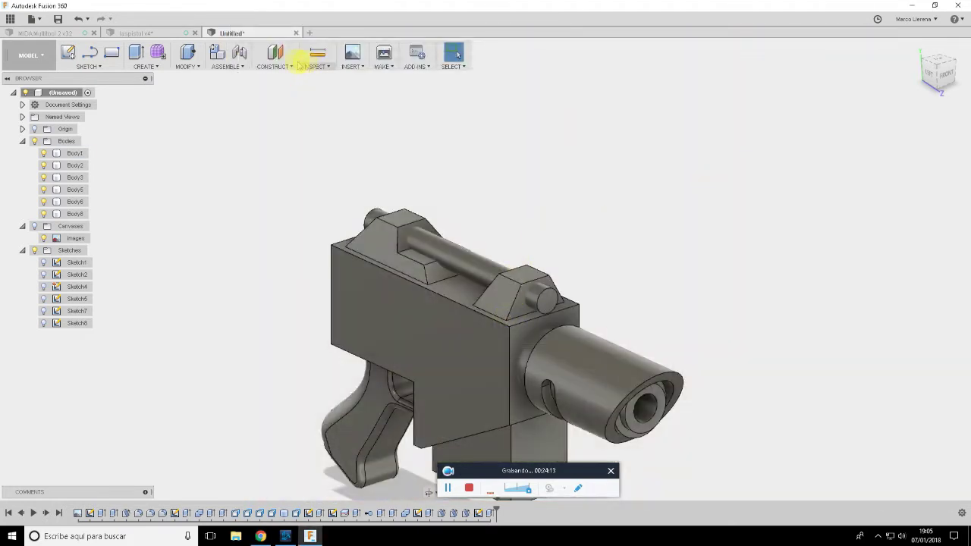
Combine with Cut to subtract the Body8 top rod from the receiver Body1
left_click(185, 68)
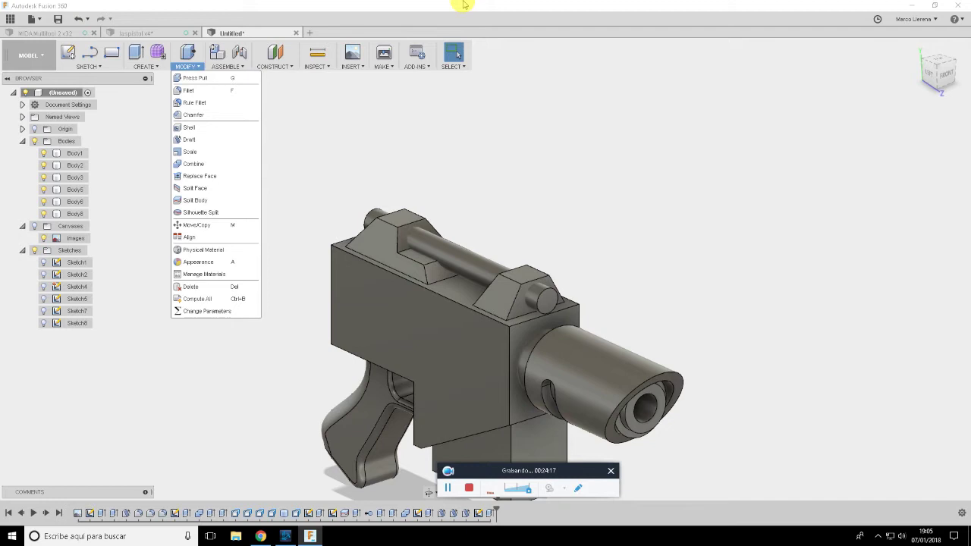
left_click(542, 298)
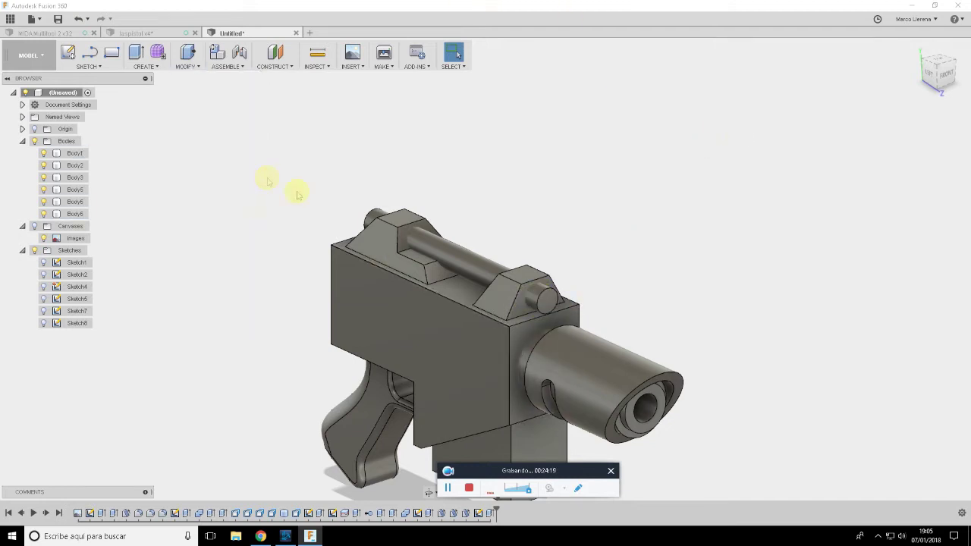
left_click(186, 66)
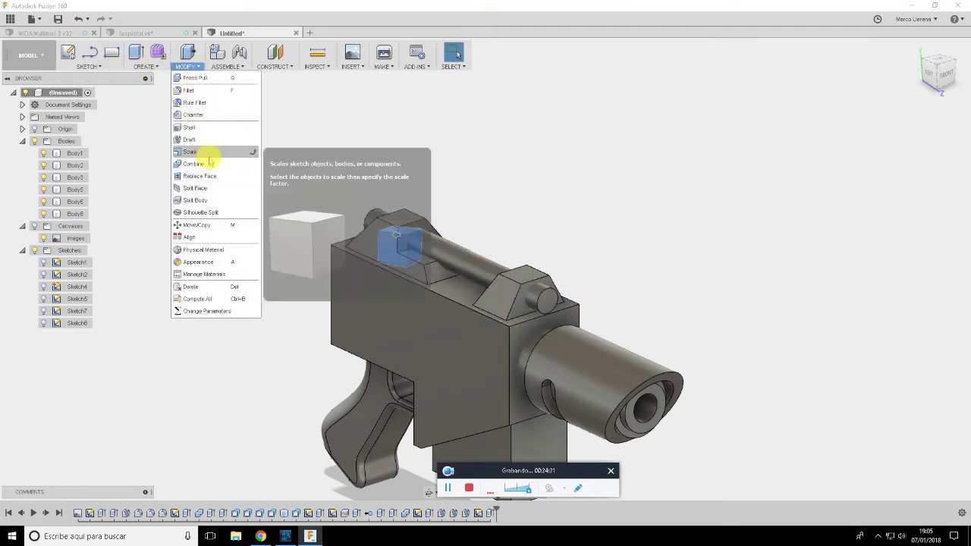
left_click(199, 164)
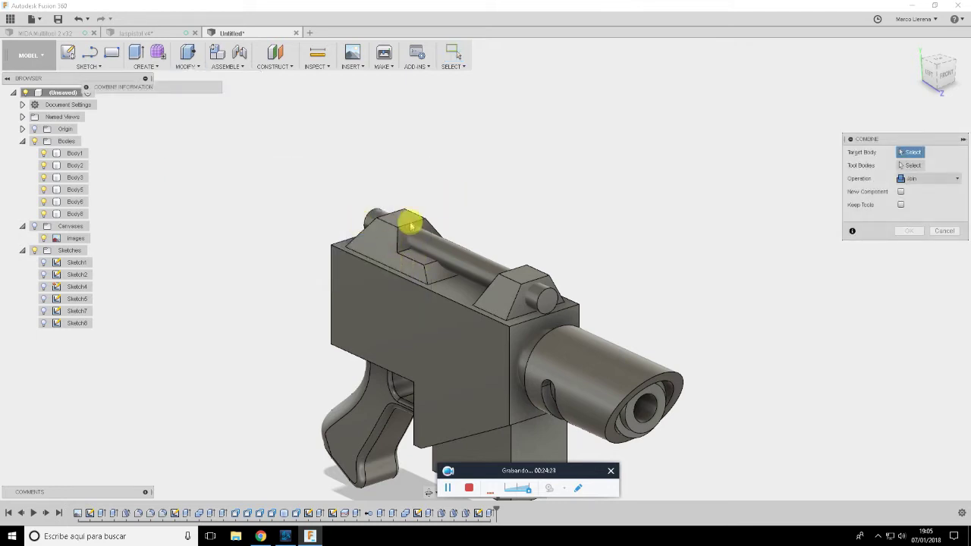
left_click(435, 230)
left_click(412, 265)
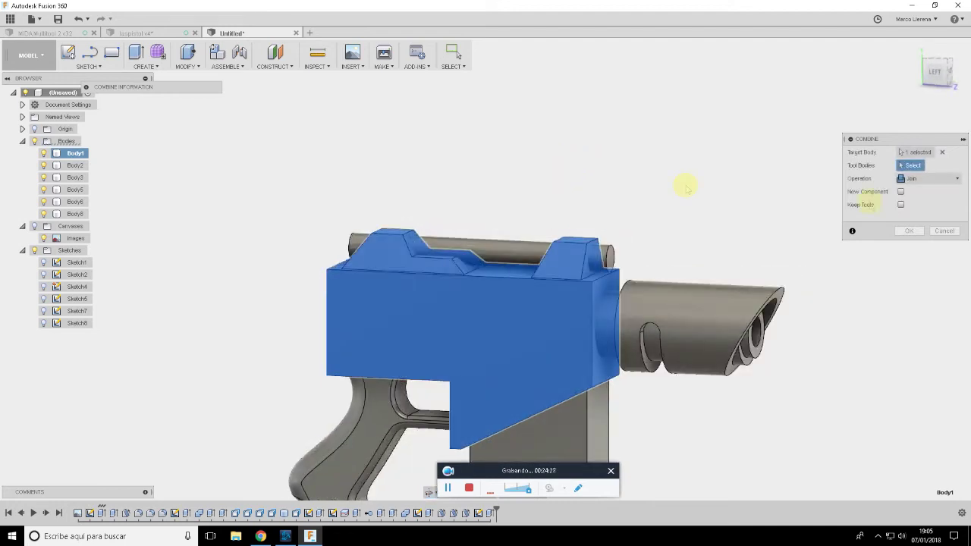
left_click(524, 247)
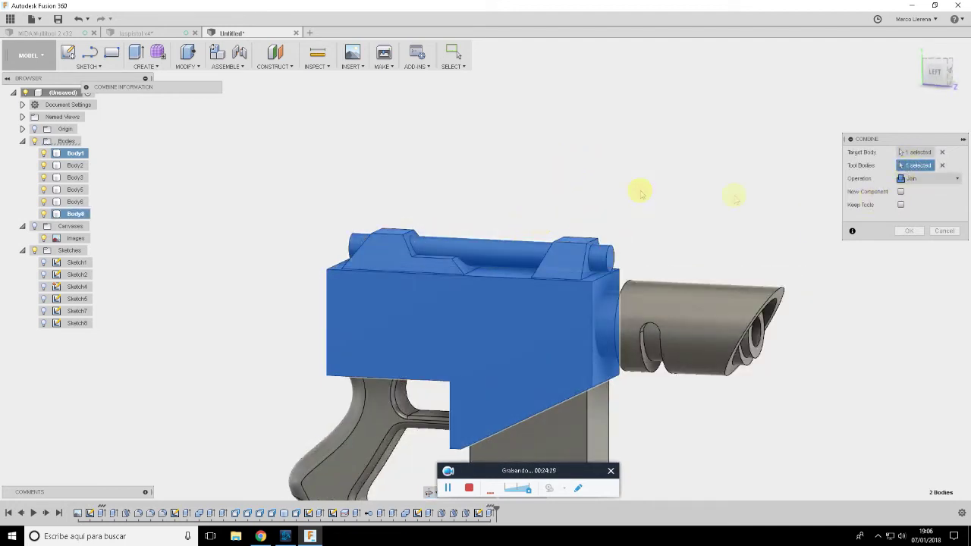
left_click(933, 178)
left_click(922, 207)
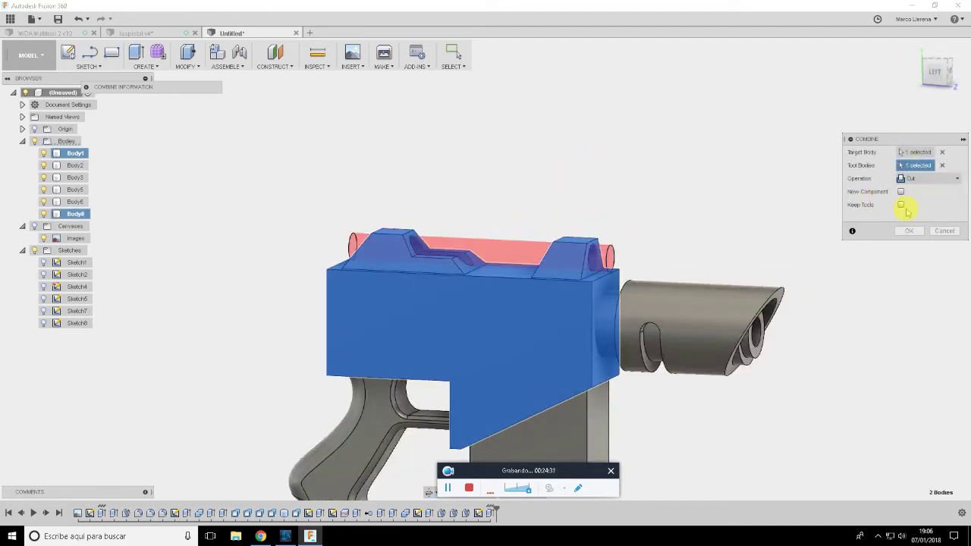
left_click(908, 230)
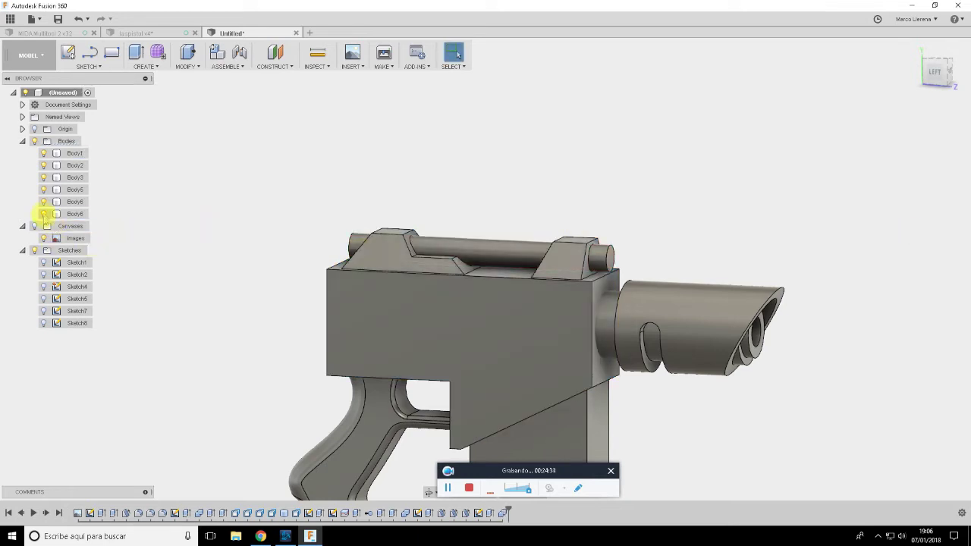
Select the keyhole slot's long and curved edges and start a chamfer on them
middle_click_drag(461, 191, 457, 232, "shift")
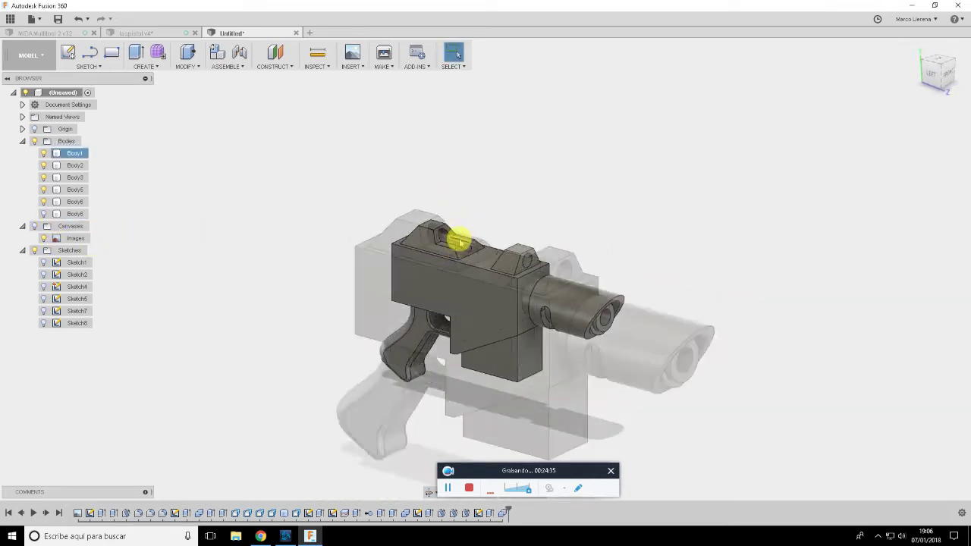
scroll(459, 241, "up", 5)
scroll(414, 285, "up", 2)
left_click(422, 290)
left_click(460, 261, "ctrl")
left_click(413, 243, "ctrl")
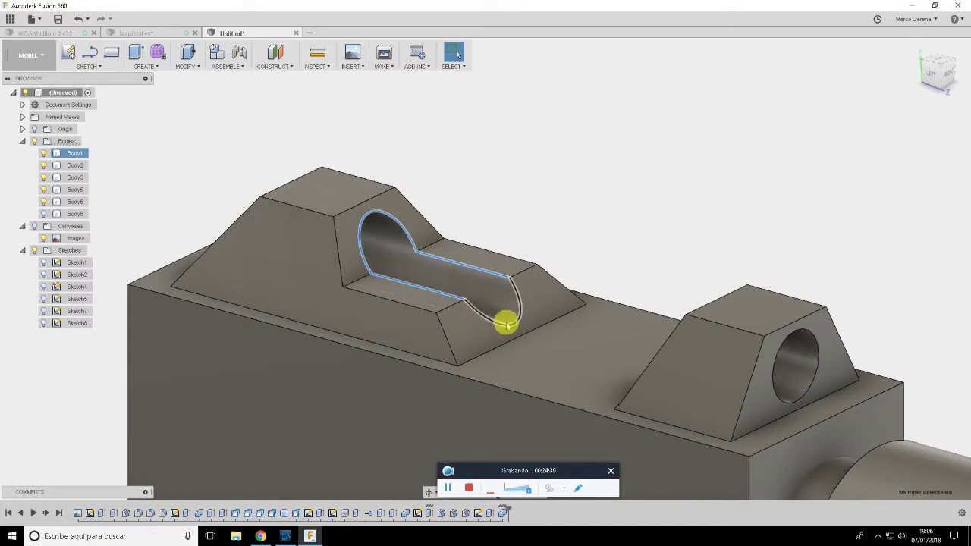
right_click(507, 325)
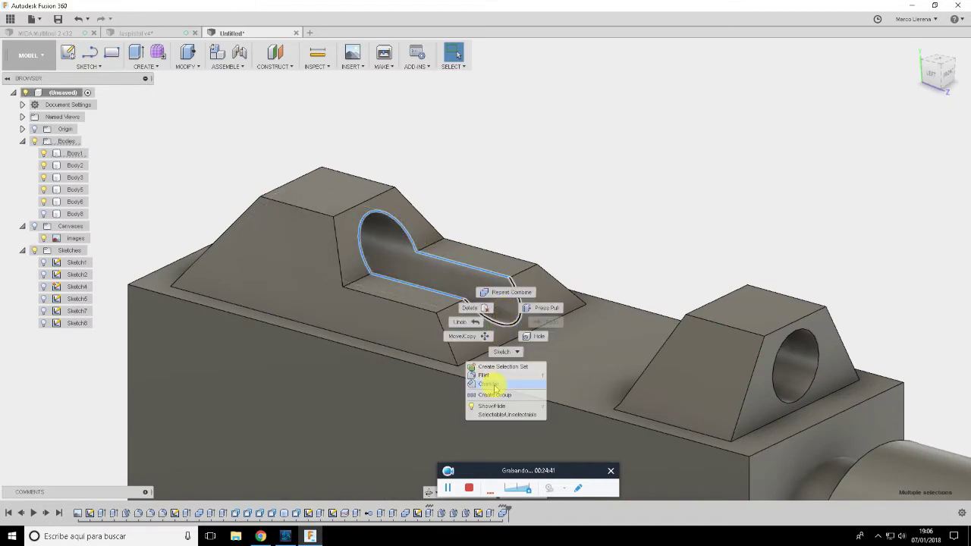
left_click(495, 385)
left_click_drag(503, 314, 505, 325)
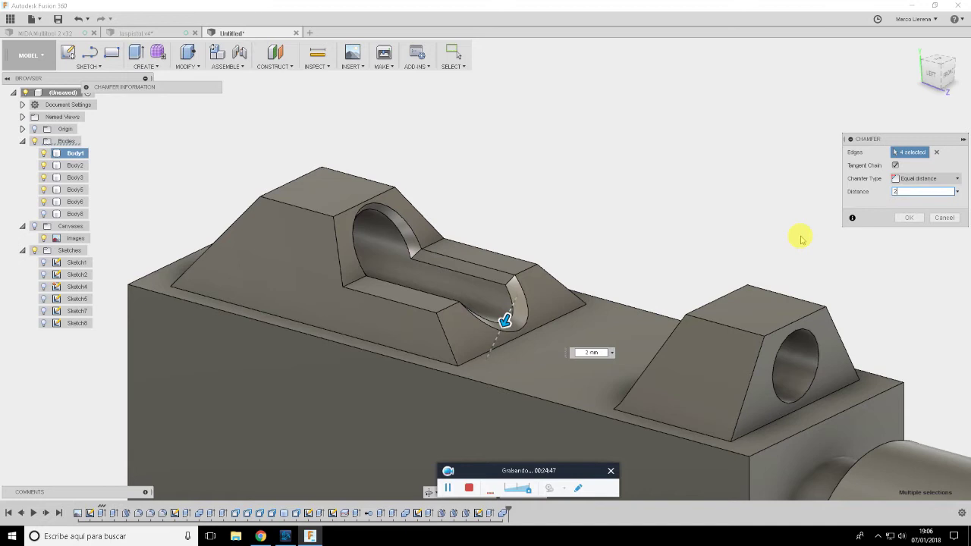
Add both sight-hole edges to the chamfer and apply it at 1 mm
mouse_move(379, 195)
middle_mouse_down("shift")
mouse_move(444, 180)
mouse_move(346, 253)
middle_mouse_up("shift")
left_click(341, 250)
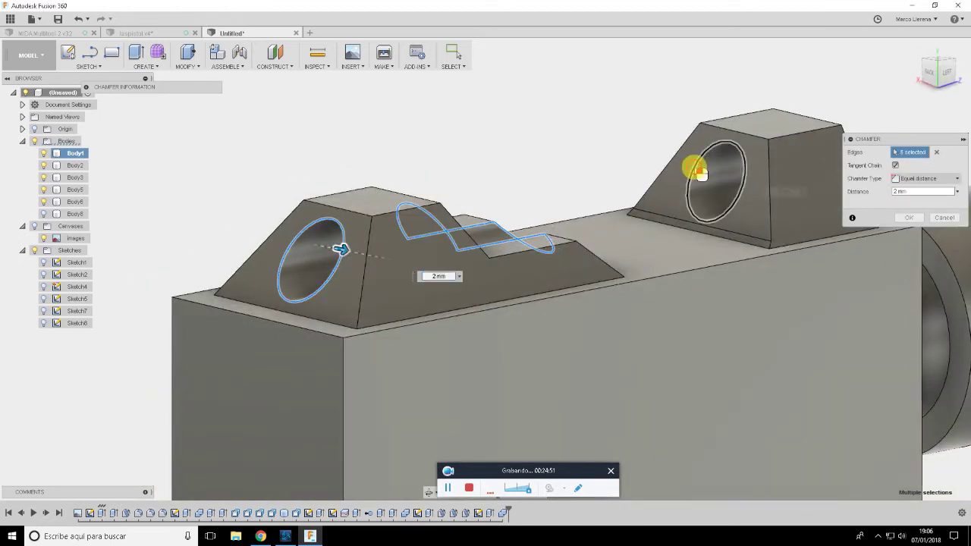
left_click(699, 172)
mouse_move(773, 121)
middle_mouse_down("shift")
mouse_move(688, 134)
mouse_move(771, 160)
middle_mouse_up("shift")
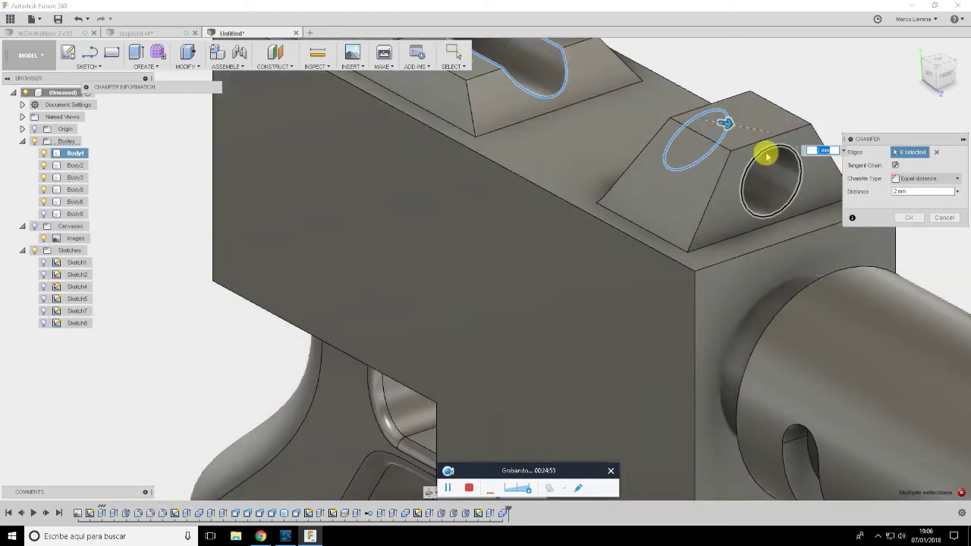
left_click(764, 151)
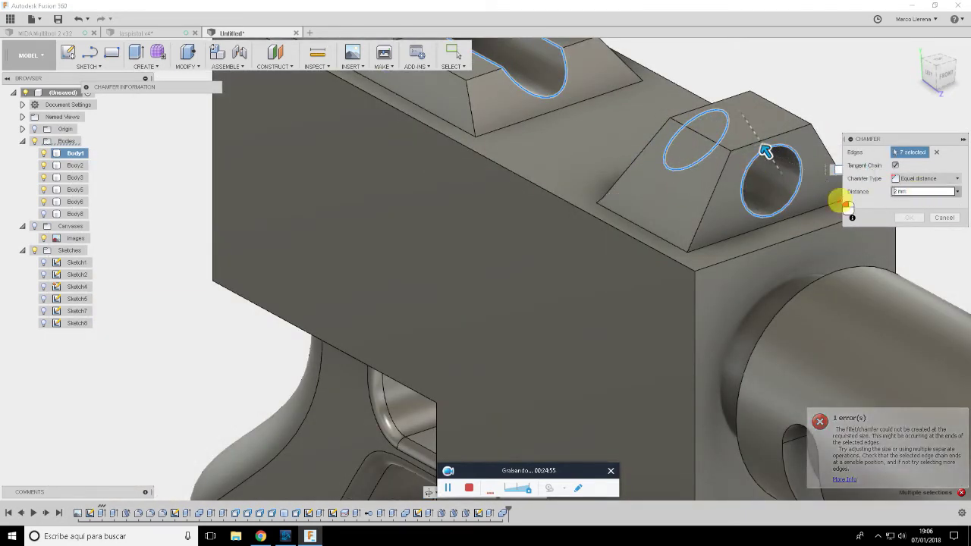
type("1")
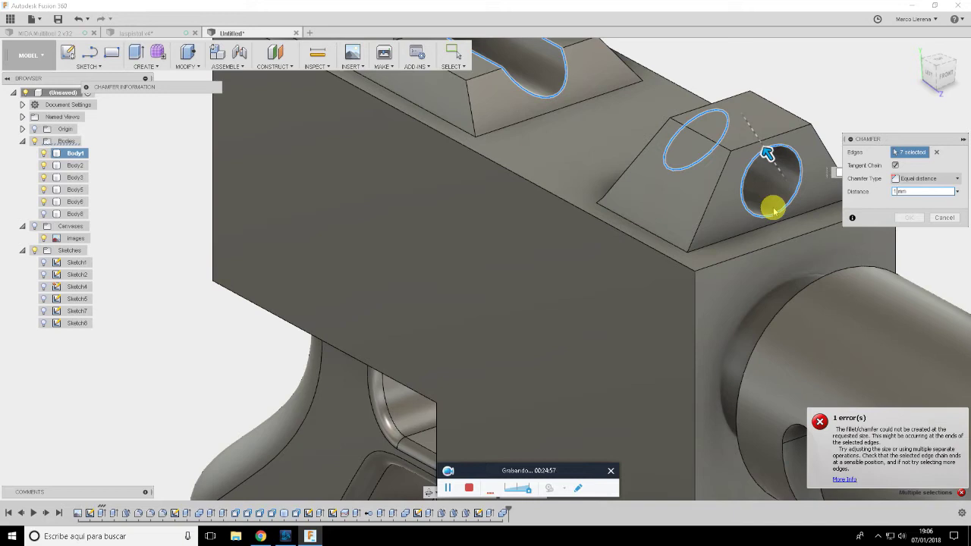
mouse_move(513, 187)
middle_mouse_down("shift")
mouse_move(642, 208)
mouse_move(670, 298)
mouse_move(596, 238)
middle_mouse_up("shift")
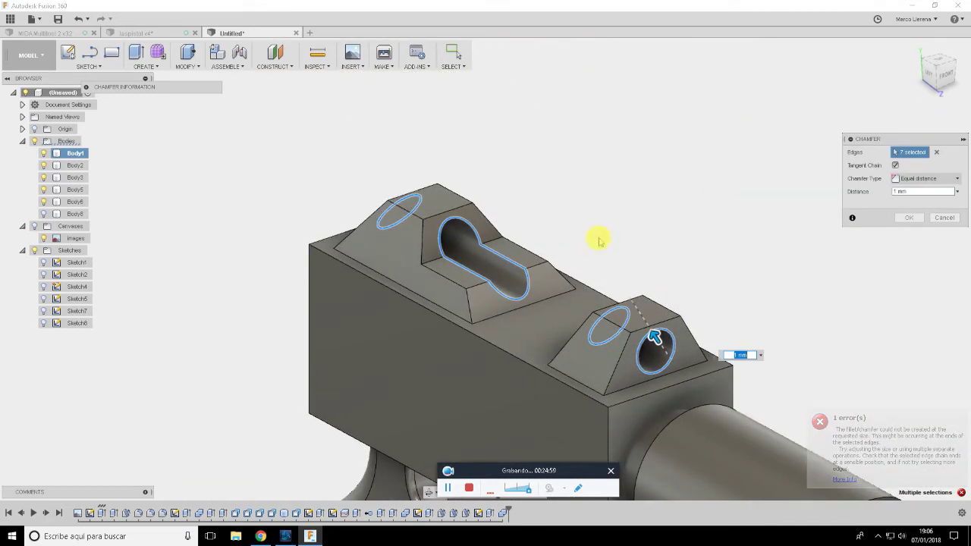
left_click(909, 218)
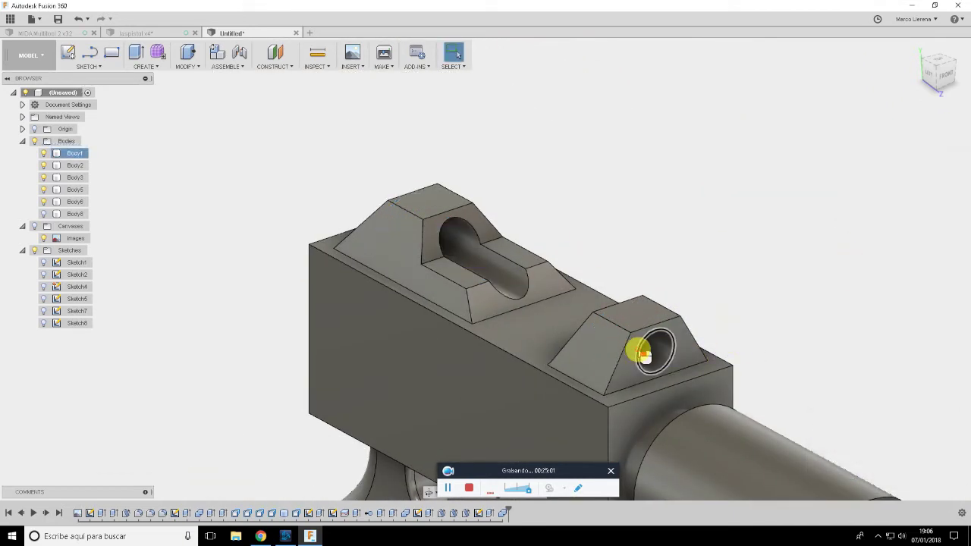
Bevel the rim of the rod hole with a 1.5 mm chamfer
right_click(633, 346)
left_click(640, 299)
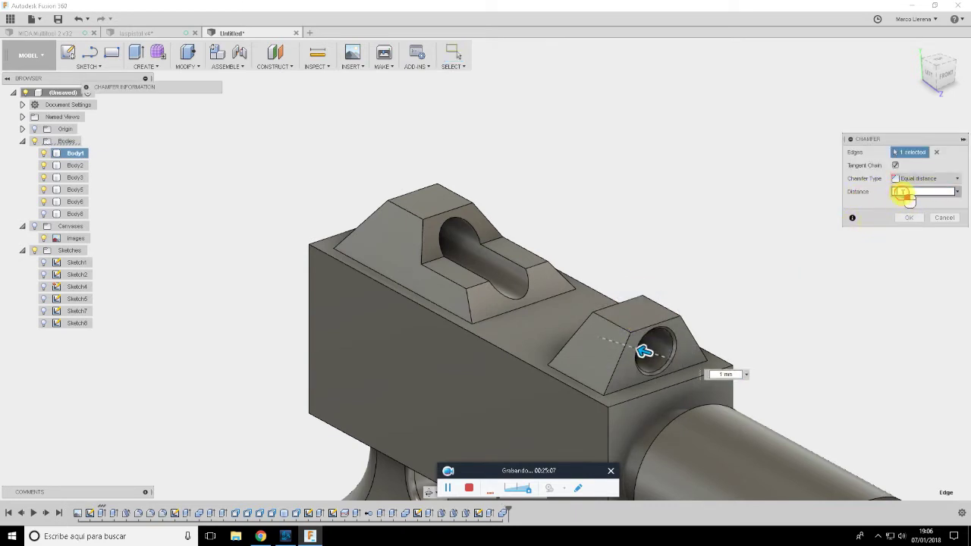
type("1.5")
key("Return")
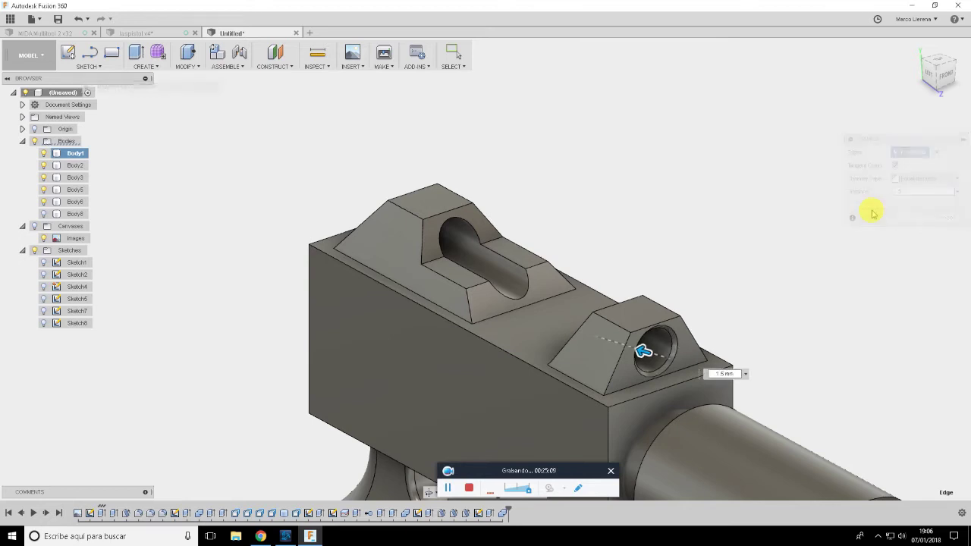
middle_click_drag(640, 249, 688, 244, "shift")
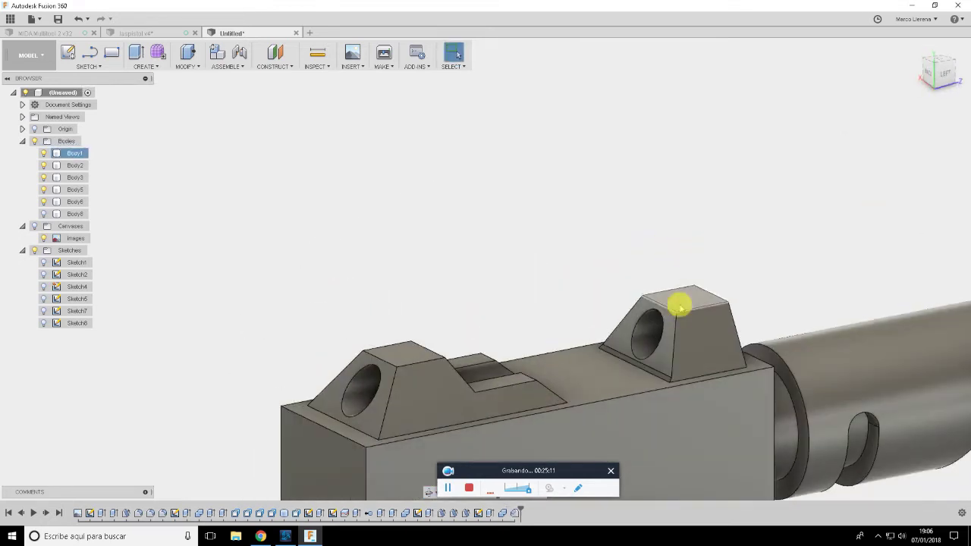
Inspect the front sight block from a straight side view, then an angled one
left_click(657, 334)
middle_click_drag(692, 360, 634, 336, "shift")
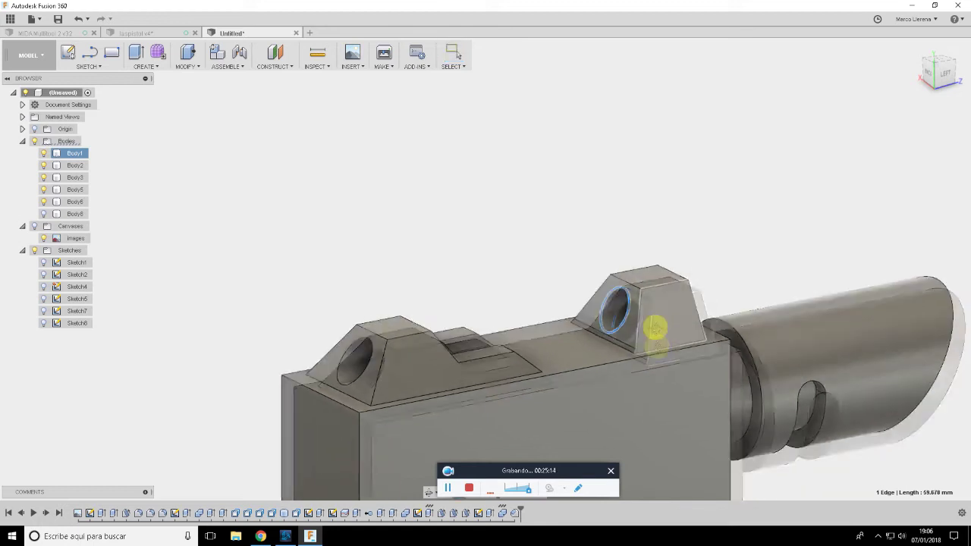
scroll(634, 336, "up", 2)
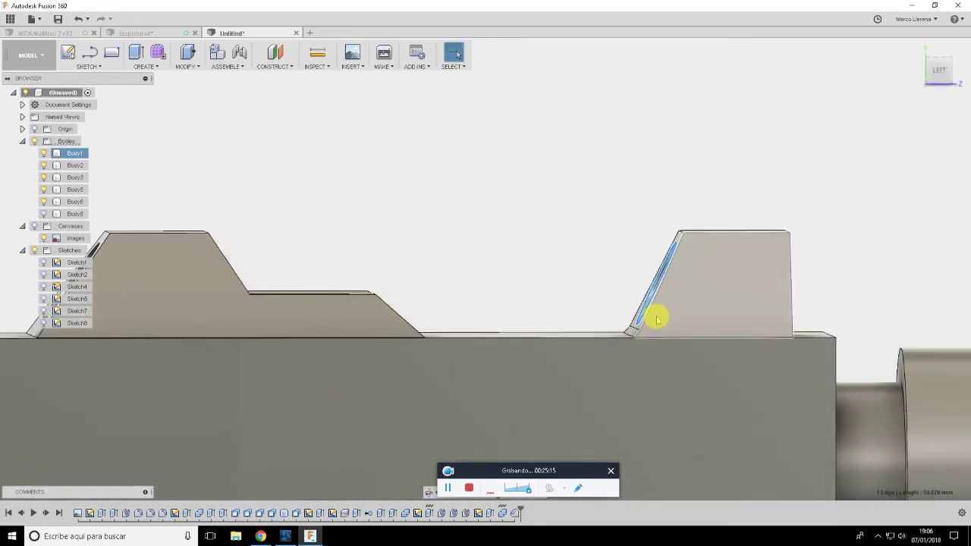
scroll(647, 341, "up", 2)
scroll(624, 338, "up", 1)
middle_click_drag(651, 326, 676, 340, "shift")
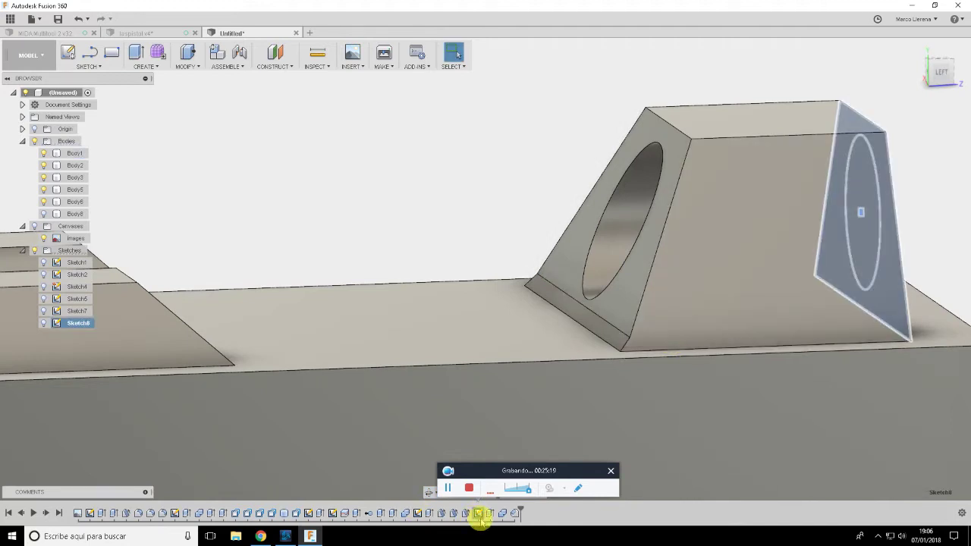
Edit Sketch7 so the slanted line's lower end meets the baseline
left_click(418, 513)
right_click(418, 513)
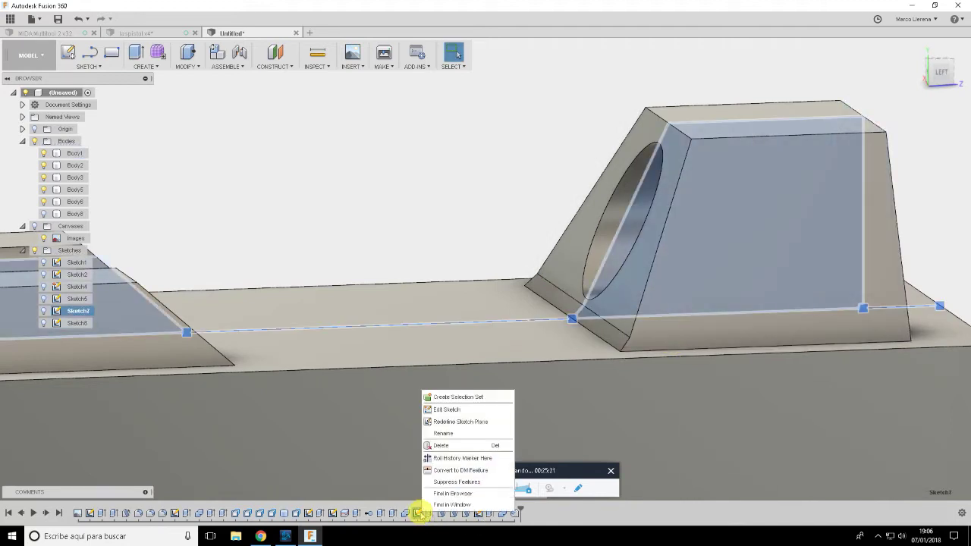
left_click(447, 418)
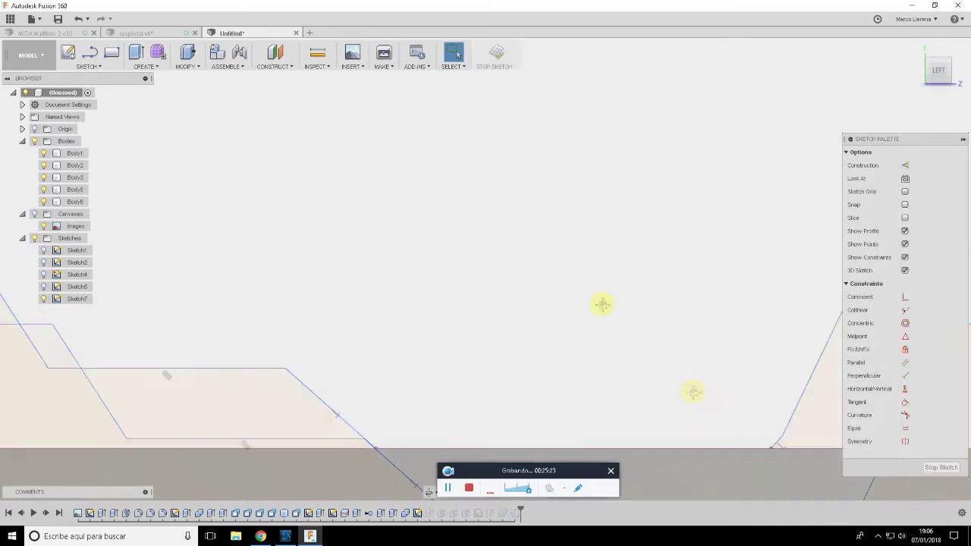
scroll(645, 308, "up", 3)
left_click(627, 301)
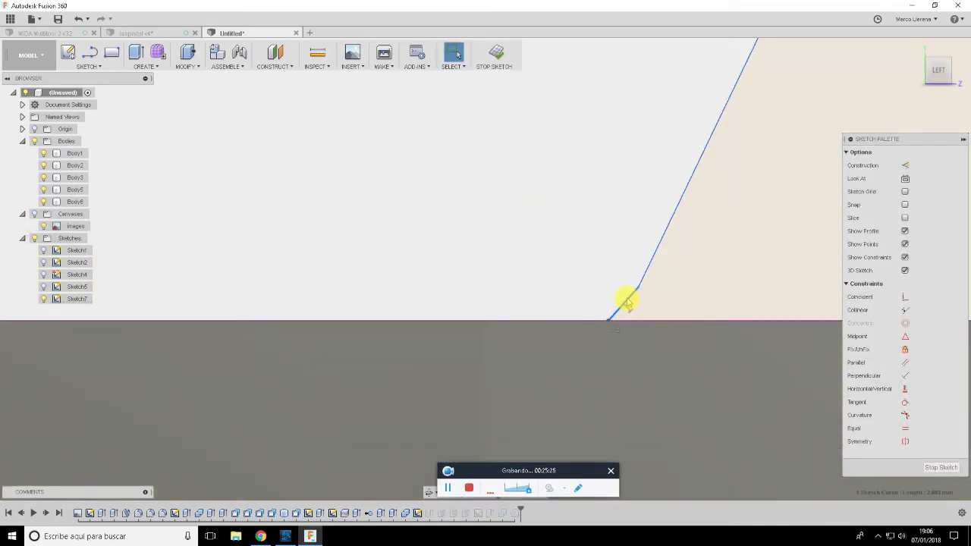
left_click_drag(639, 288, 621, 314)
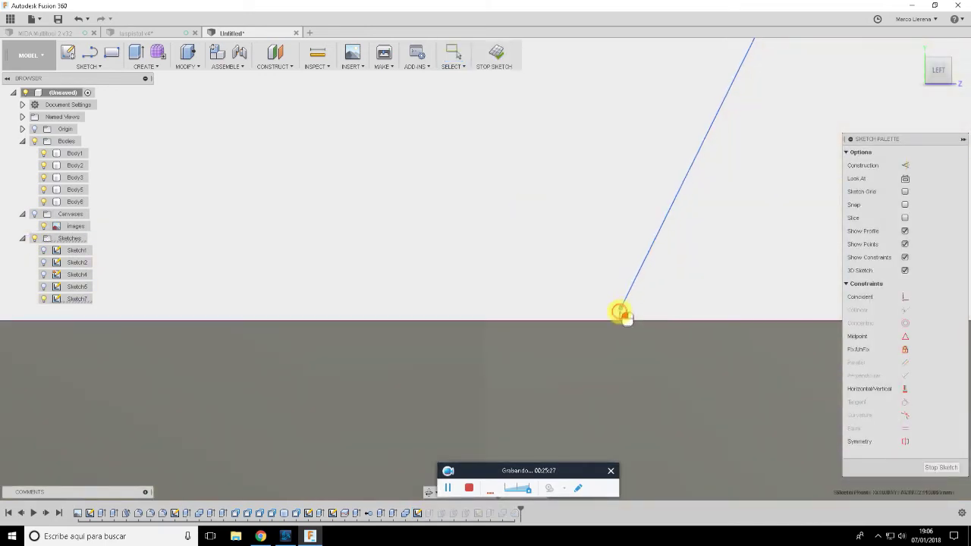
left_click(938, 466)
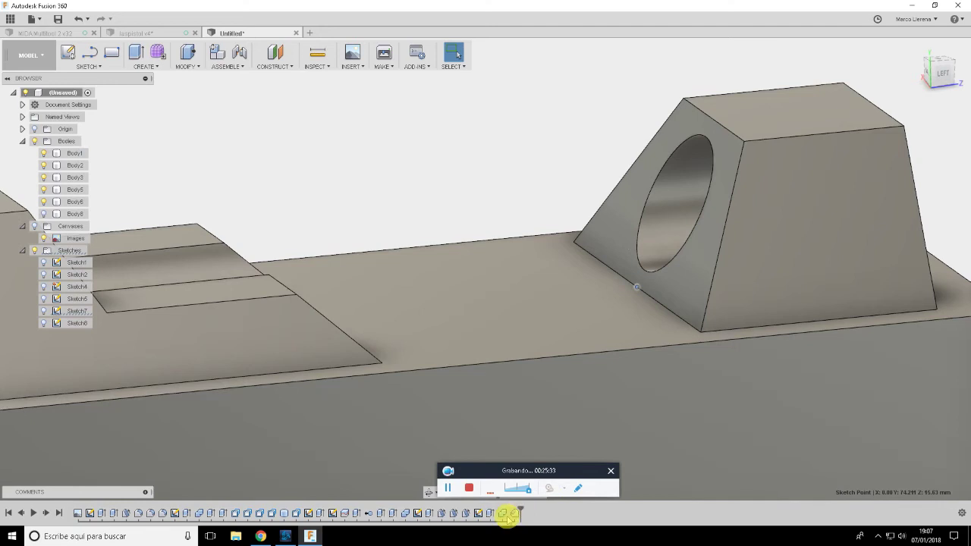
Edit the chamfer to add the rear block's hole and slot edges at 1.5 mm
double_click(508, 513)
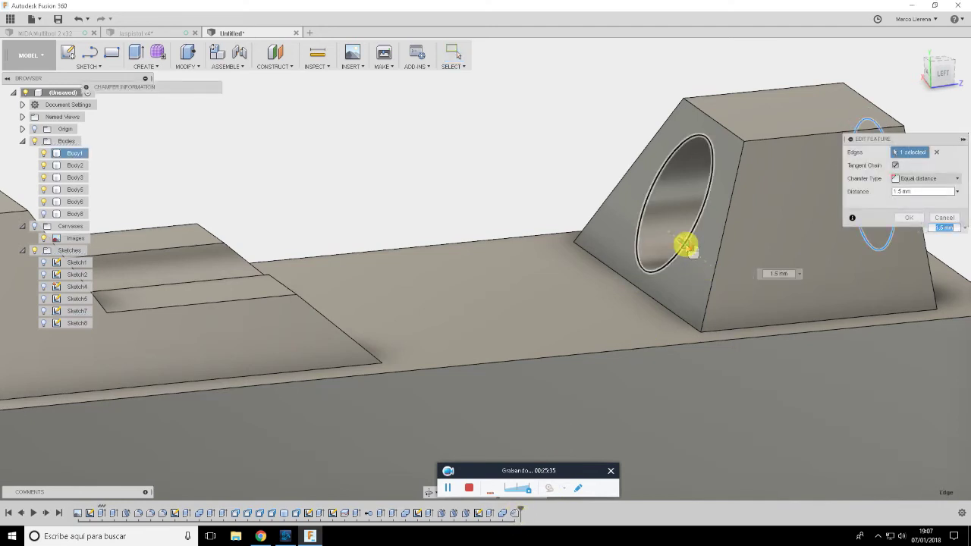
mouse_move(429, 258)
middle_mouse_down("shift")
mouse_move(331, 255)
mouse_move(622, 210)
mouse_move(550, 280)
mouse_move(473, 276)
mouse_move(306, 197)
middle_mouse_up("shift")
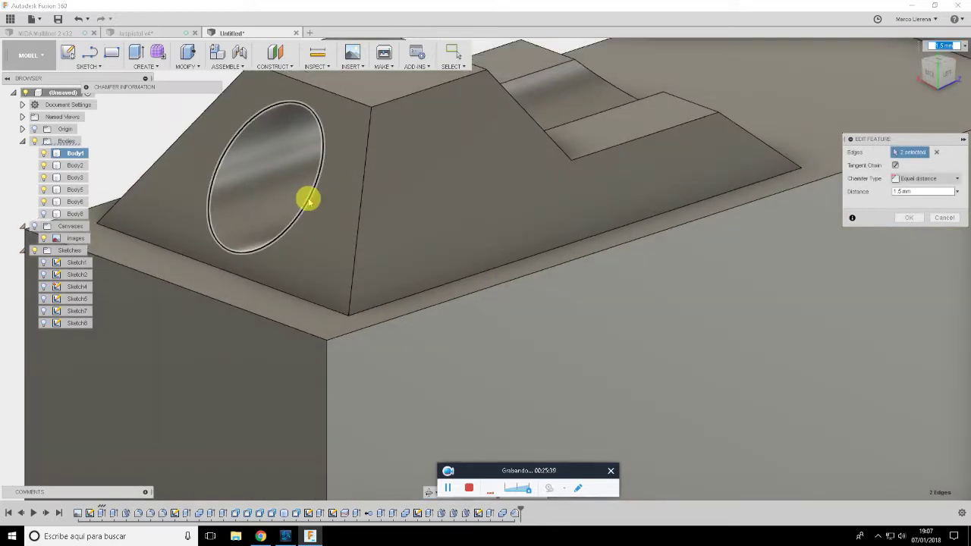
scroll(581, 170, "up", 5)
middle_click_drag(528, 176, 594, 97, "shift")
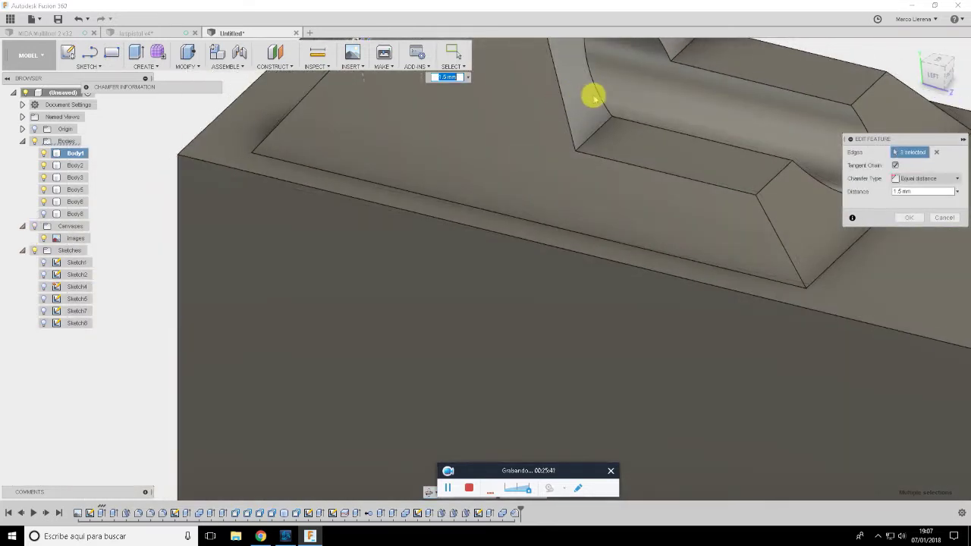
scroll(645, 250, "down", 5)
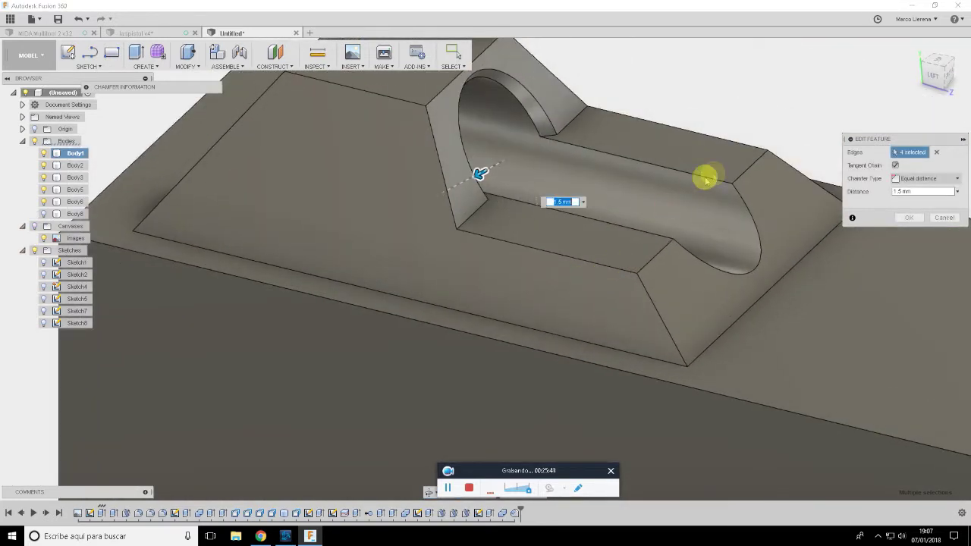
left_click(705, 179)
left_click(747, 205)
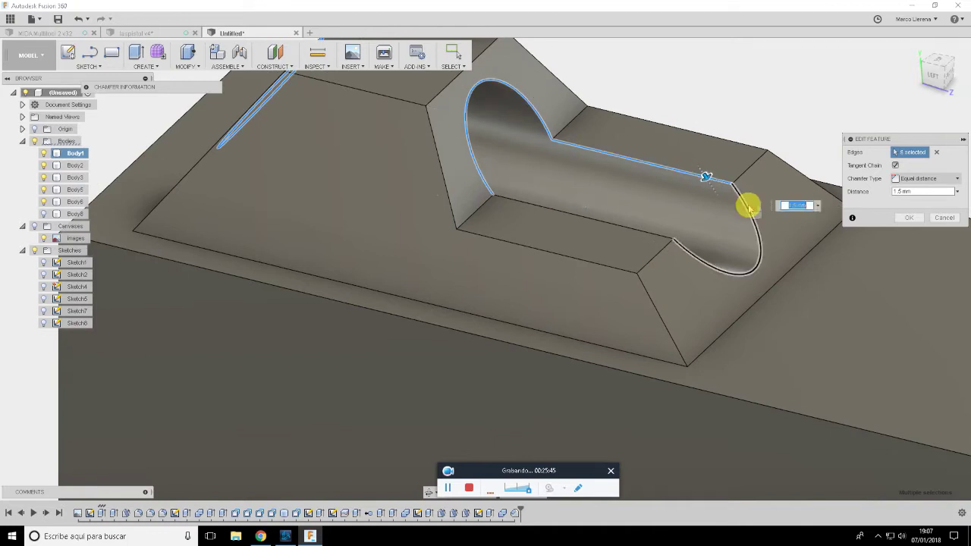
left_click(635, 235)
middle_click_drag(635, 236, 786, 283, "shift")
mouse_move(811, 338)
middle_mouse_down("shift")
mouse_move(860, 282)
mouse_move(411, 245)
middle_mouse_up("shift")
left_click(905, 220)
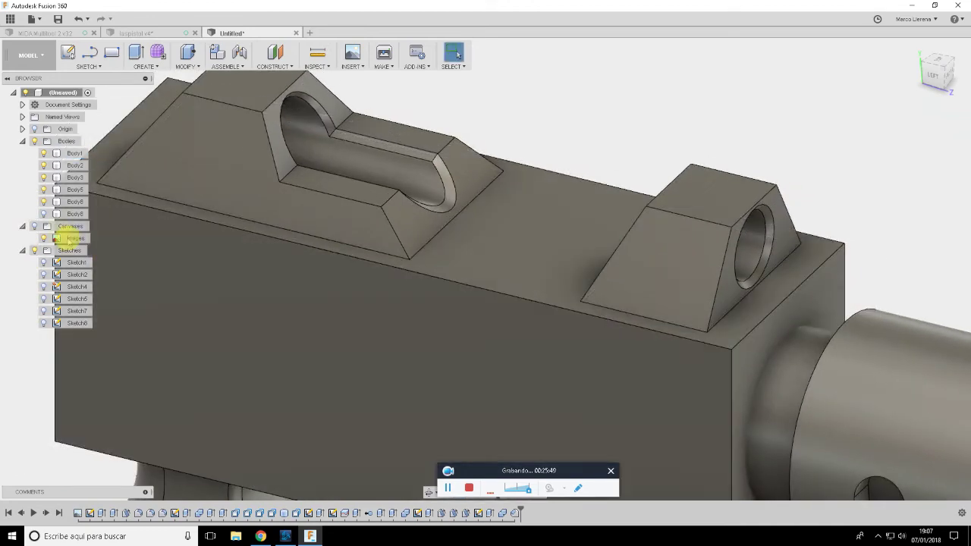
Turn Body6's visibility back on and view the model from above
left_click(43, 214)
left_click(494, 238)
middle_click_drag(494, 239, 464, 228, "shift")
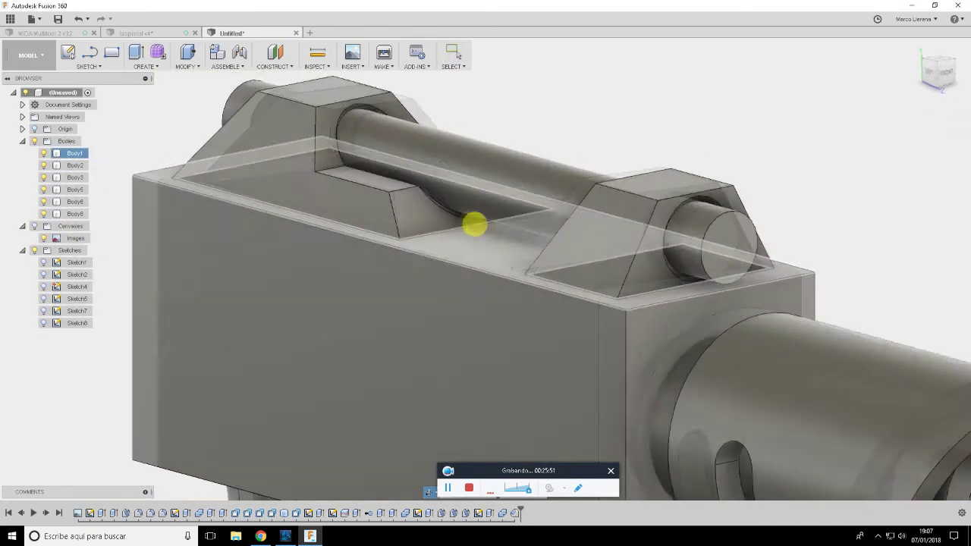
scroll(464, 227, "down", 3)
mouse_move(678, 72)
middle_mouse_down("shift")
mouse_move(568, 212)
mouse_move(477, 190)
mouse_move(497, 221)
mouse_move(596, 236)
mouse_move(630, 230)
mouse_move(509, 225)
mouse_move(605, 264)
middle_mouse_up("shift")
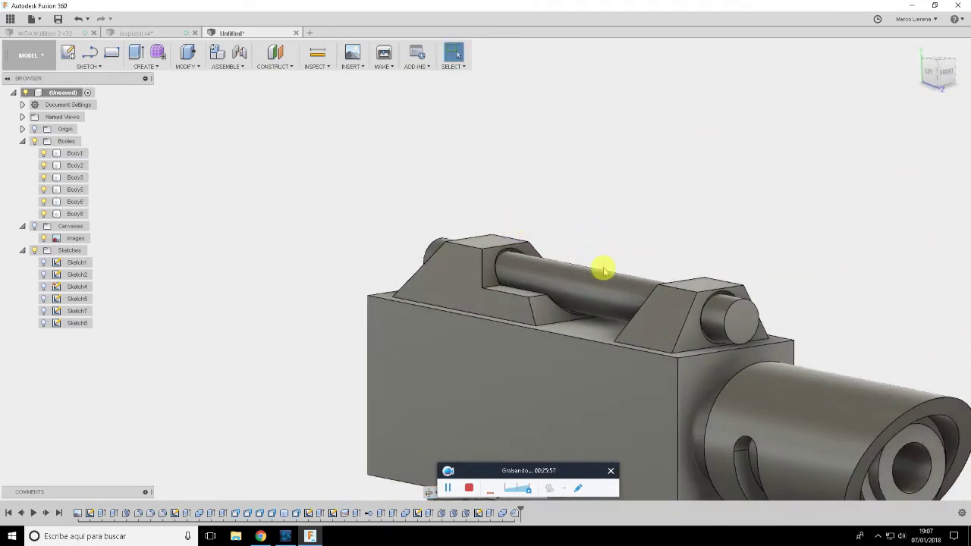
Inspect the pin running through both sight blocks from a near-side view
left_click(605, 265)
scroll(596, 284, "up", 2)
scroll(596, 283, "down", 2)
left_click(674, 225)
scroll(675, 226, "down", 2)
scroll(626, 190, "down", 2)
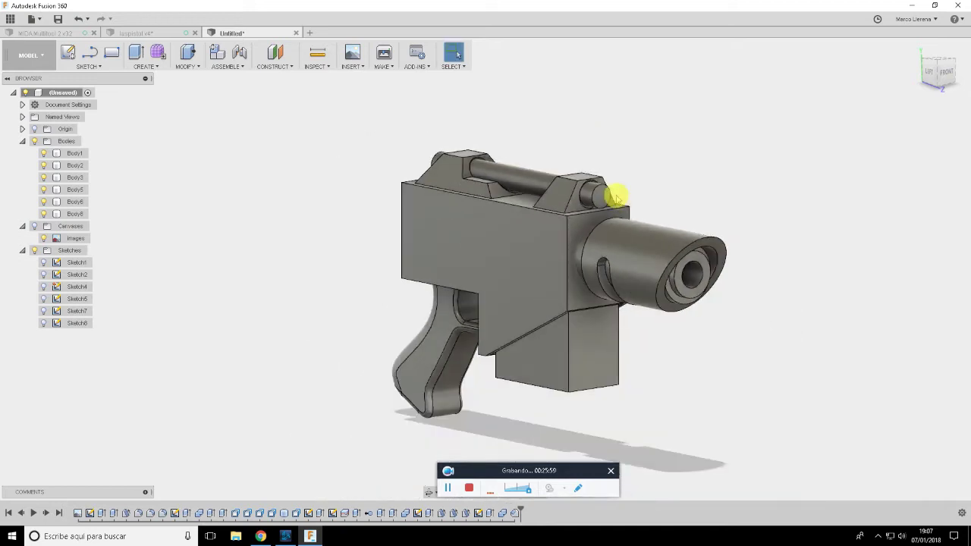
left_click(588, 253)
mouse_move(588, 252)
middle_mouse_down("shift")
mouse_move(665, 245)
mouse_move(568, 256)
middle_mouse_up("shift")
key("Escape")
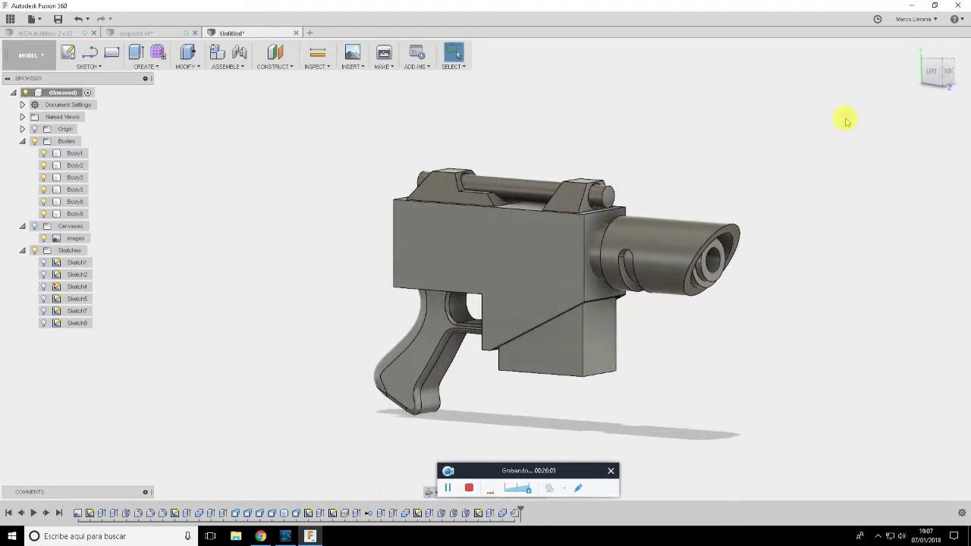
View the pistol from the left and close laspistol v4 without saving
left_click(935, 73)
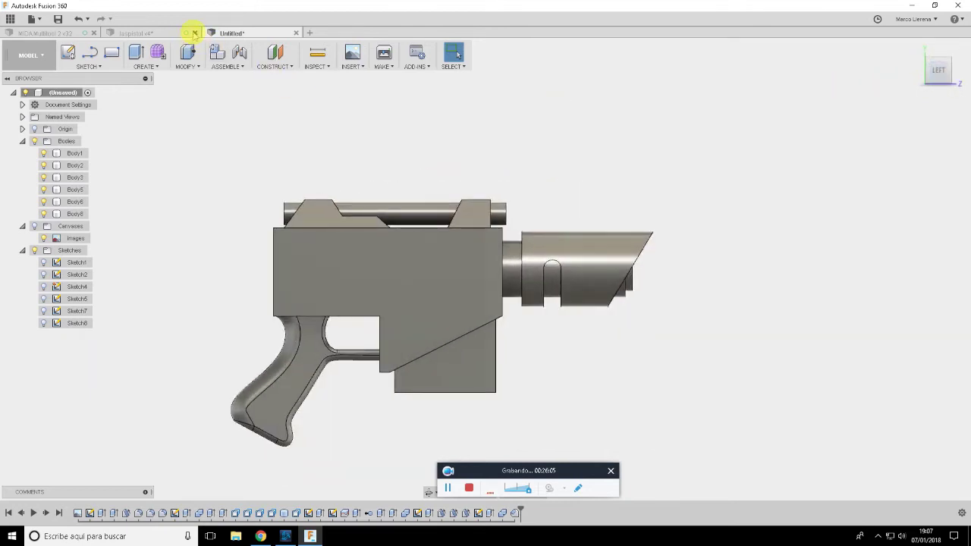
left_click(195, 32)
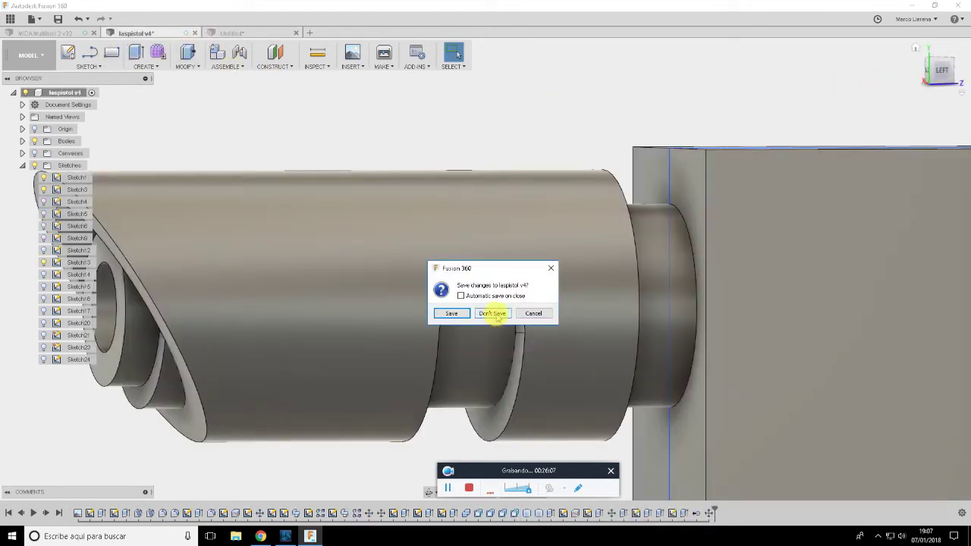
left_click(535, 313)
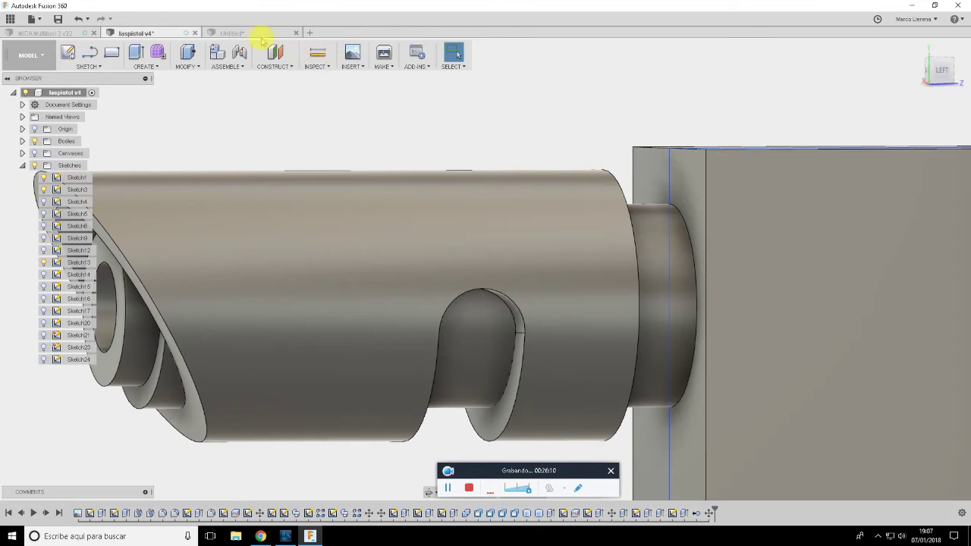
left_click(195, 33)
left_click(492, 315)
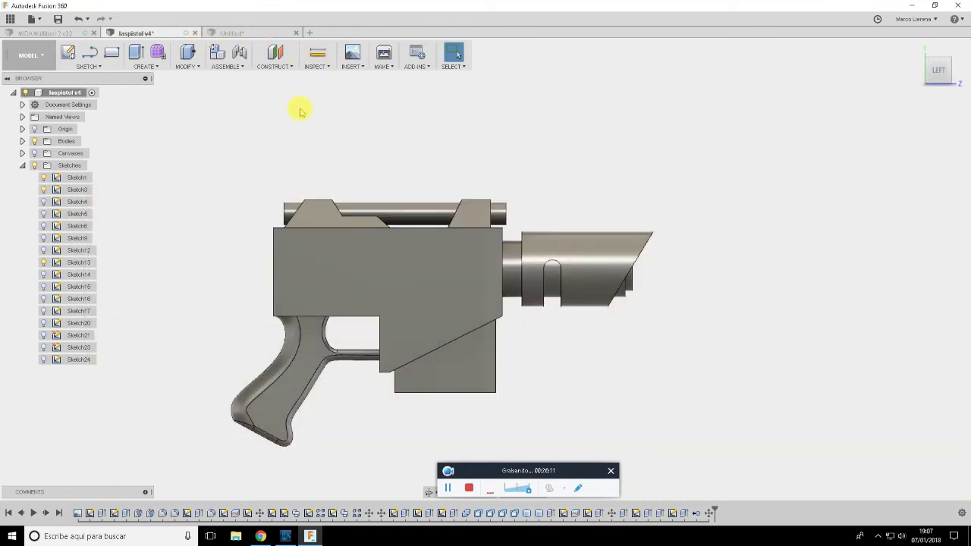
Save the new design as laspistol-2 and show the reference canvas image
left_click(58, 19)
type("laspistol-2")
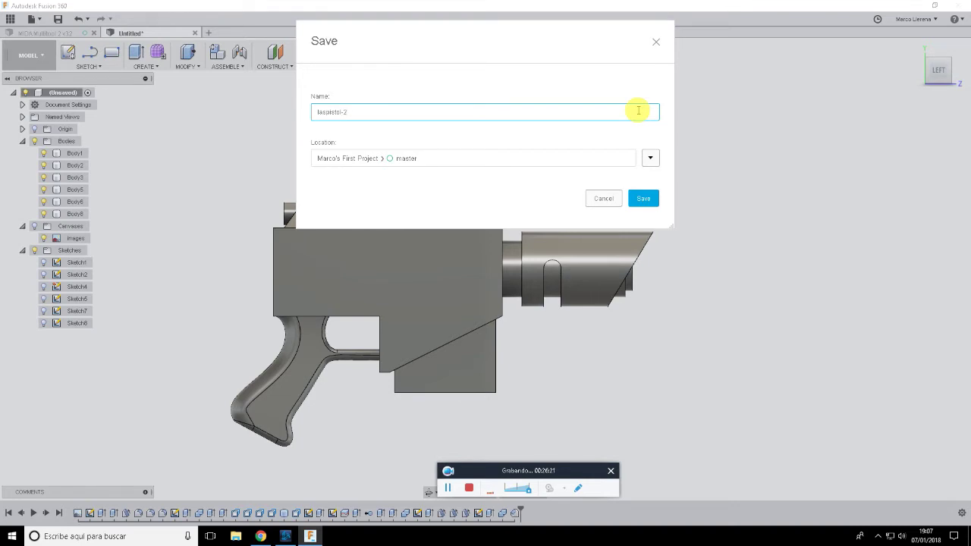
left_click(657, 201)
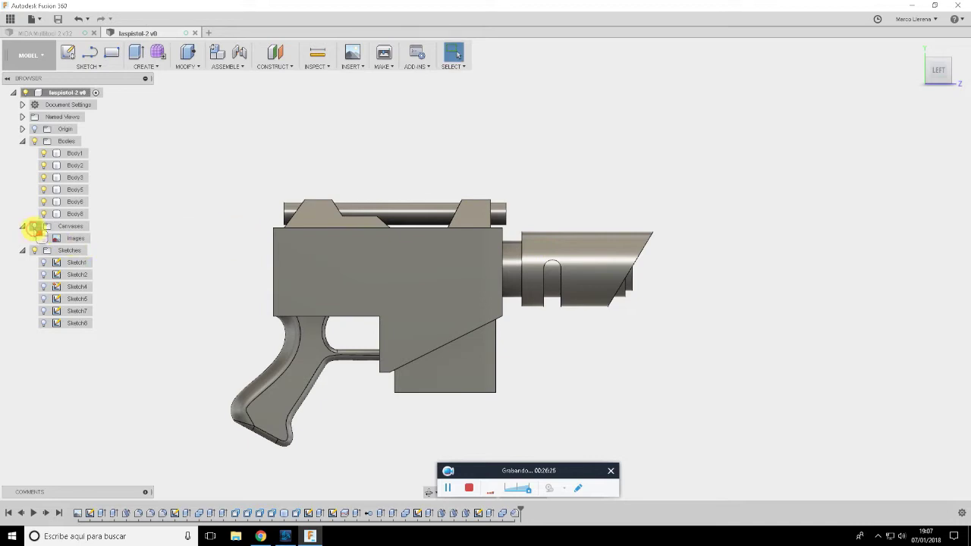
left_click(34, 226)
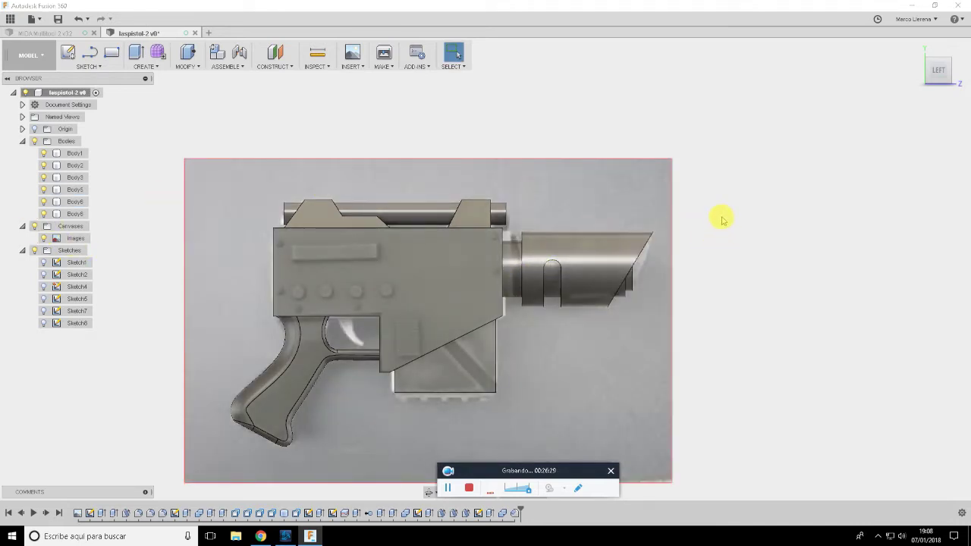
scroll(400, 368, "up", 5)
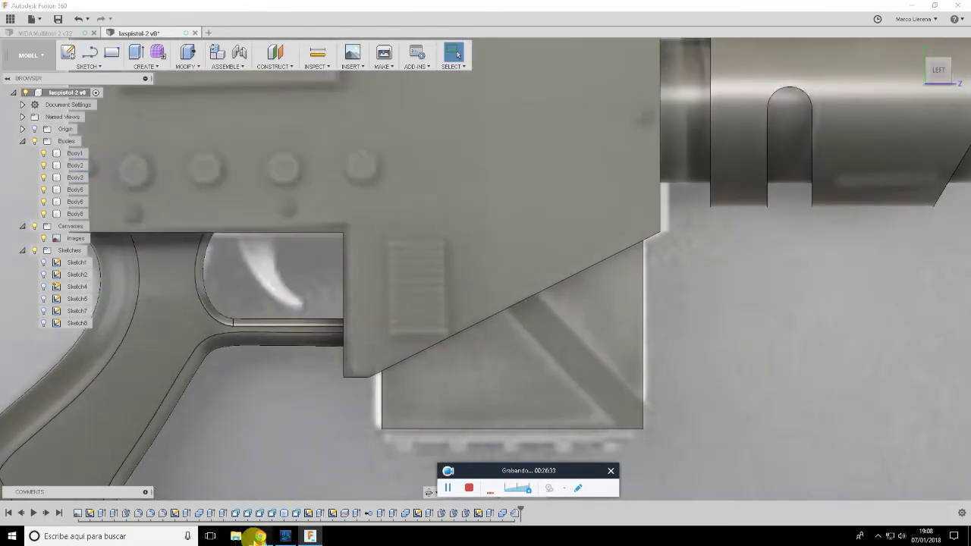
left_click(258, 536)
Rotate the Sketchfab laspistol model to side angles, then switch back to Fusion 360
left_click_drag(421, 397, 372, 375)
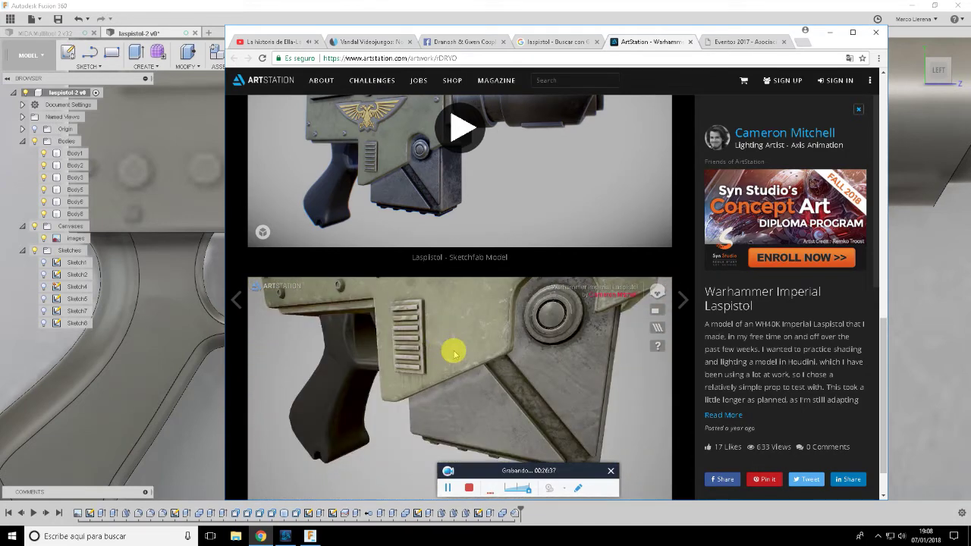
mouse_move(550, 353)
left_mouse_down()
mouse_move(487, 369)
mouse_move(516, 373)
mouse_move(507, 383)
mouse_move(505, 359)
mouse_move(477, 364)
mouse_move(504, 374)
mouse_move(281, 380)
mouse_move(506, 372)
mouse_move(505, 364)
left_mouse_up()
key("alt+Tab")
scroll(557, 365, "down", 4)
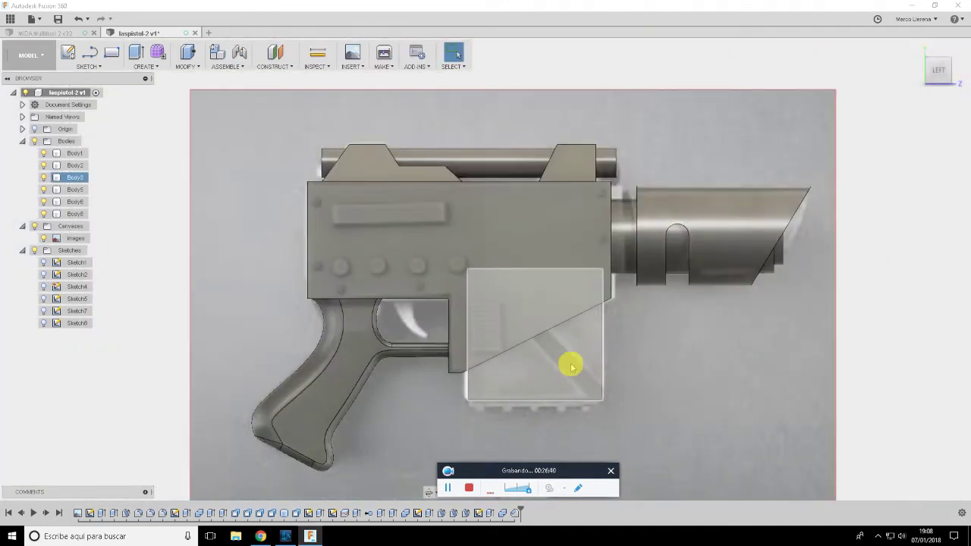
key("alt+Tab")
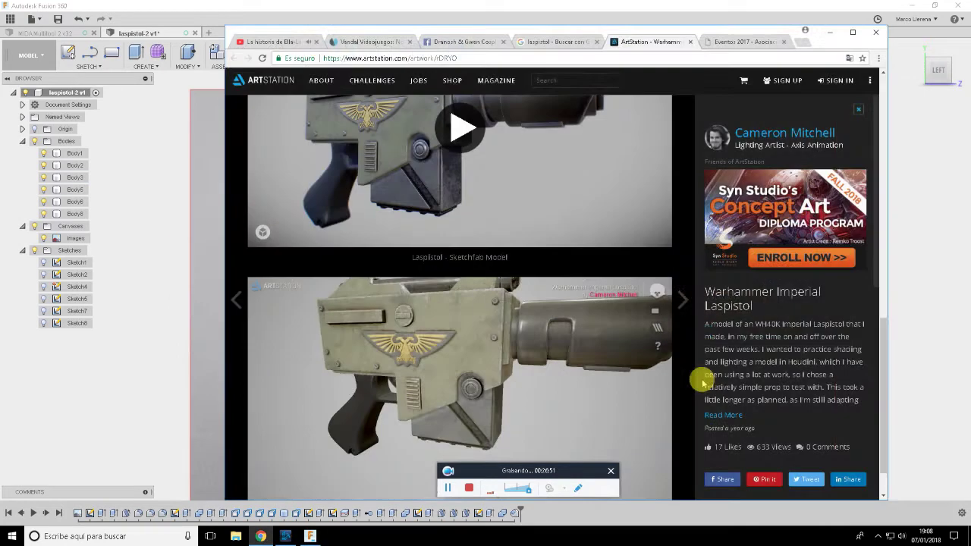
key("alt+Tab")
Draw a vertical rounded slot on the receiver's side face
left_click(552, 298)
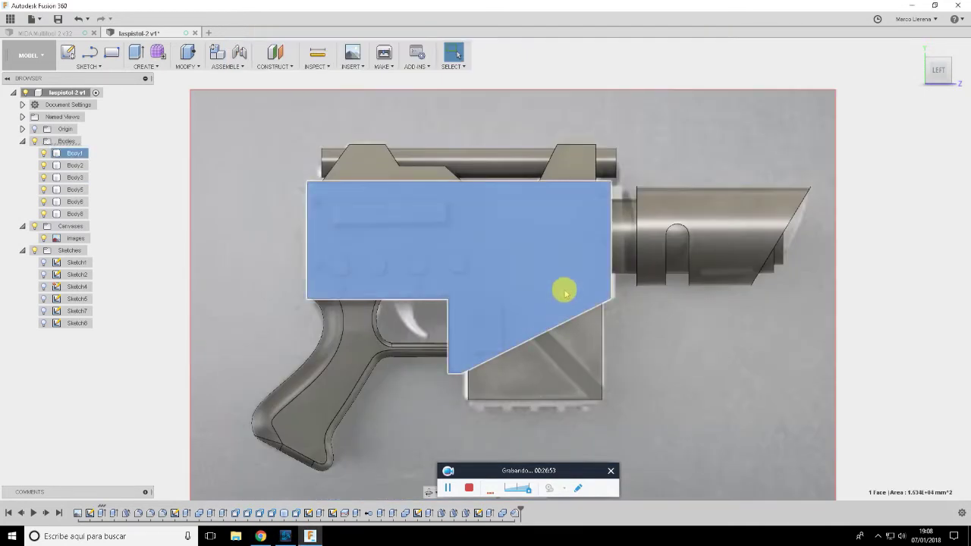
left_click(106, 68)
mouse_move(84, 170)
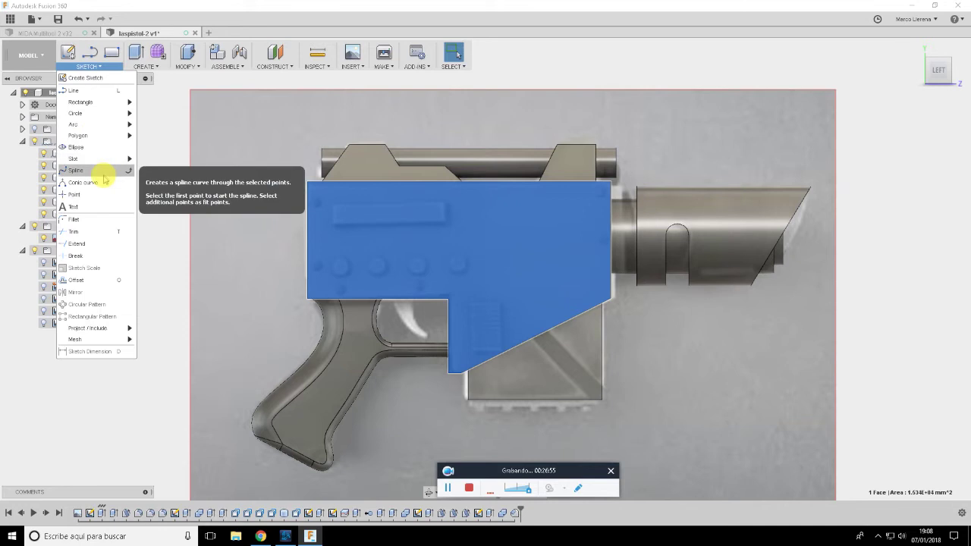
left_click(169, 161)
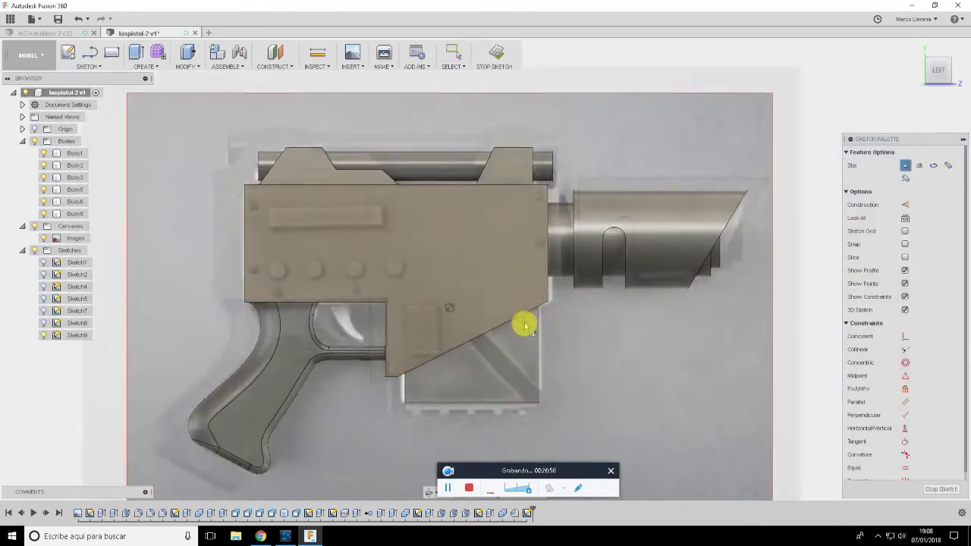
scroll(525, 326, "up", 3)
left_click(496, 243)
left_click(495, 388)
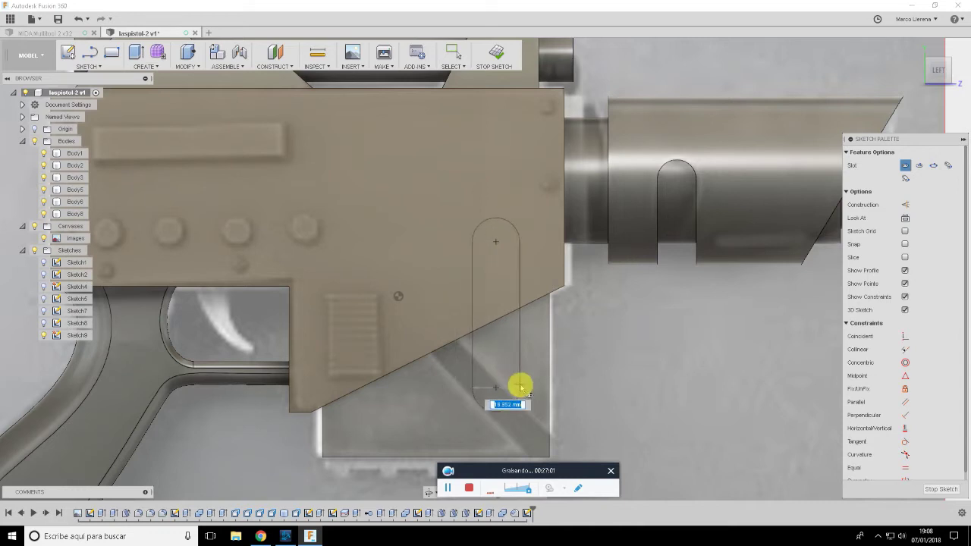
left_click(525, 388)
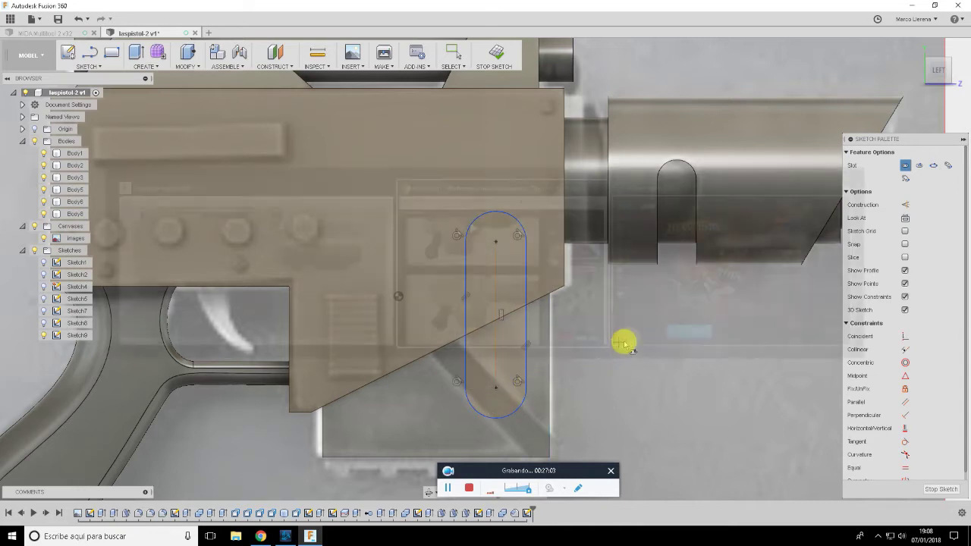
Shorten, shift right and widen the slot against the reference, then finish Sketch9
key("alt+Tab")
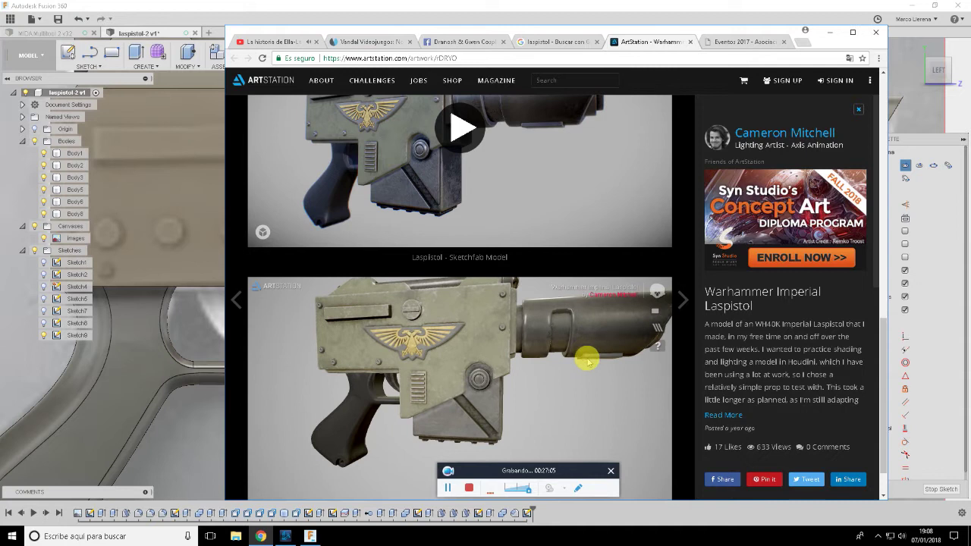
key("alt+Tab")
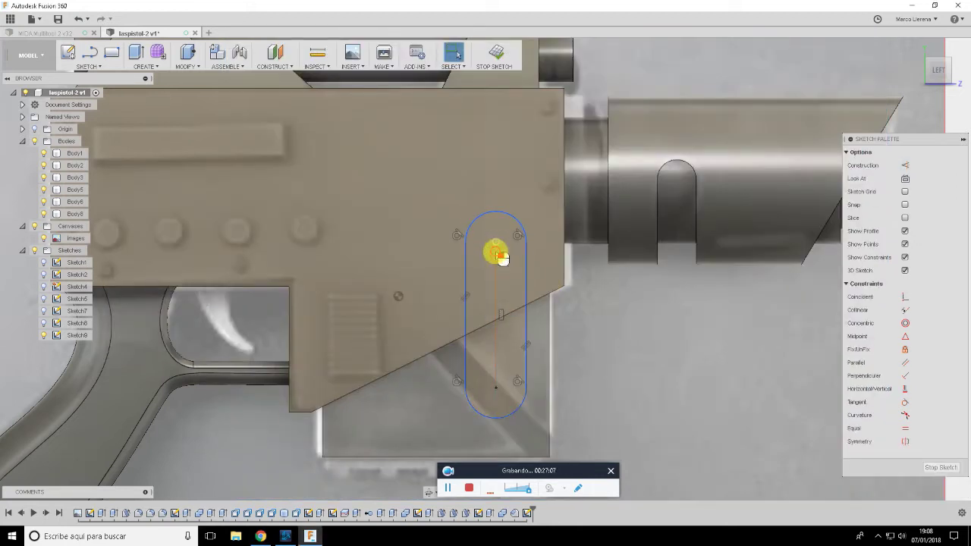
left_click_drag(498, 256, 502, 294)
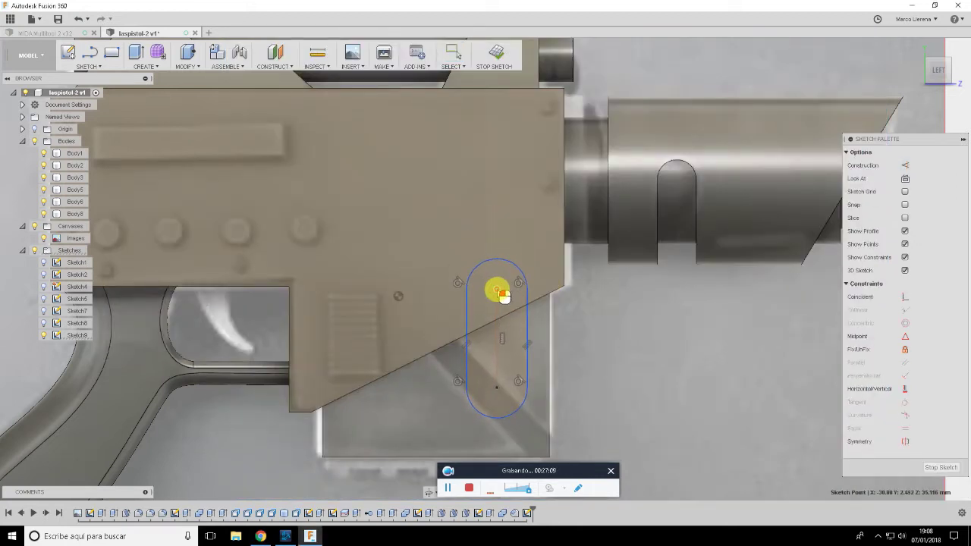
key("alt+Tab")
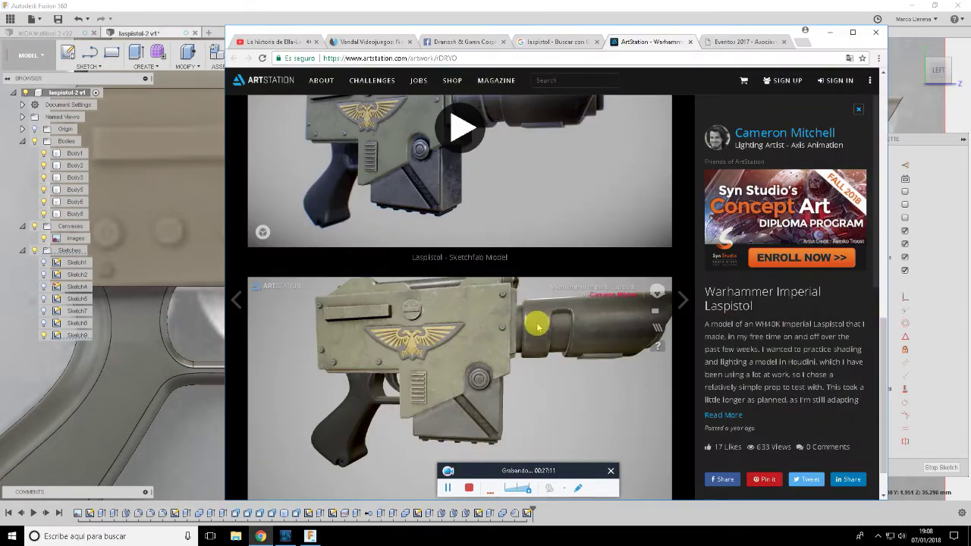
key("alt+Tab")
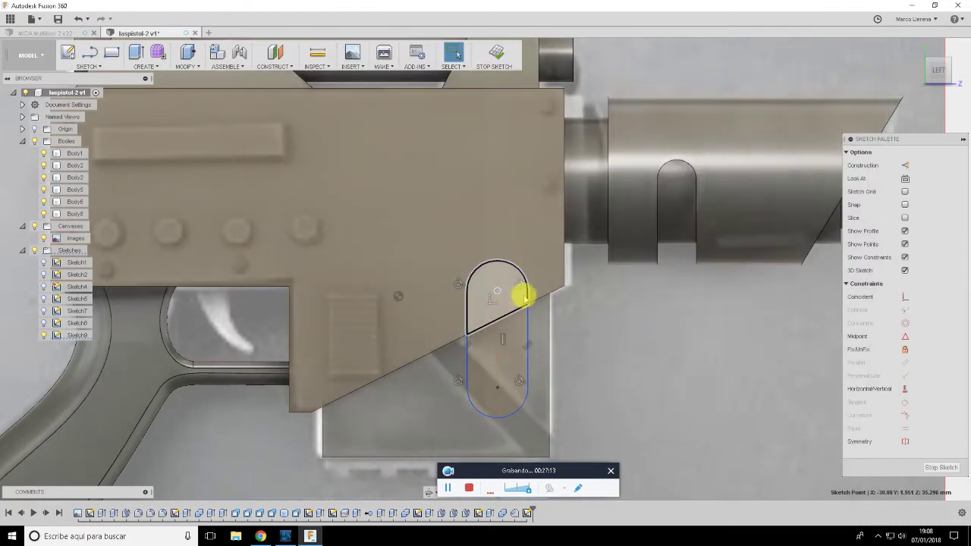
left_click_drag(534, 305, 538, 304)
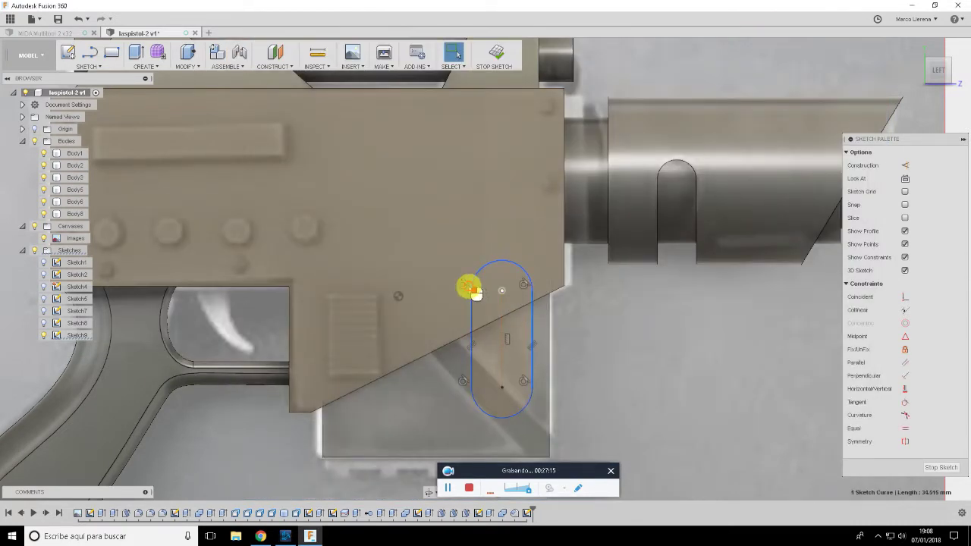
left_click_drag(474, 294, 471, 294)
left_click(496, 296)
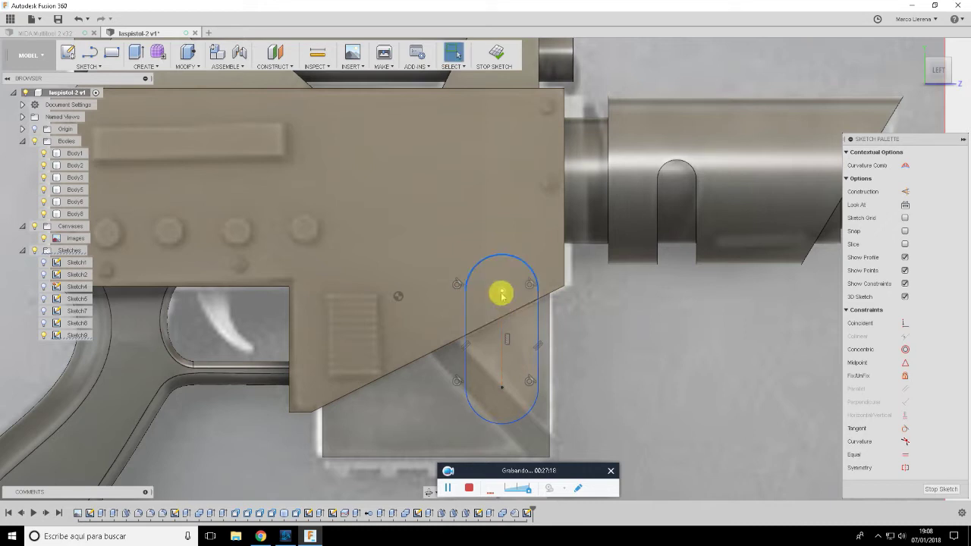
key("alt+Tab")
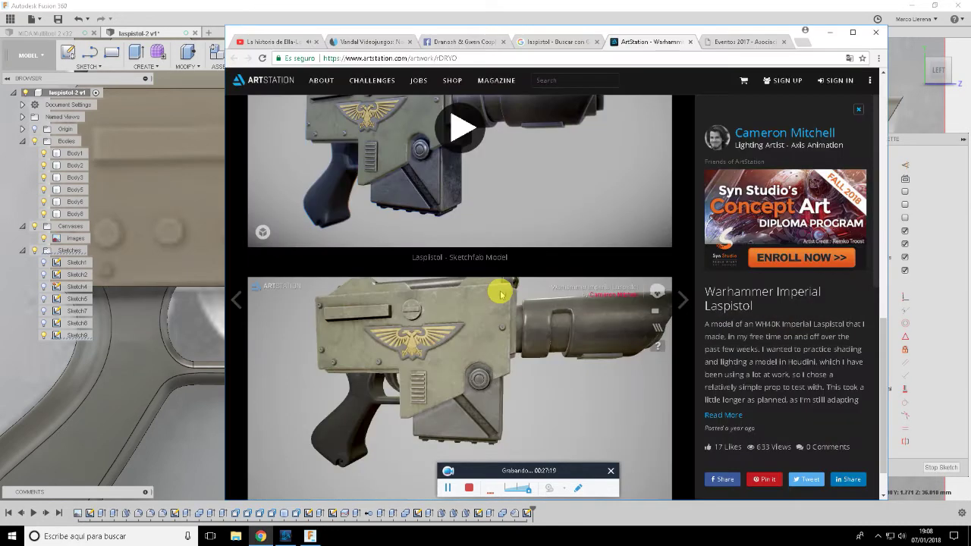
key("alt+Tab")
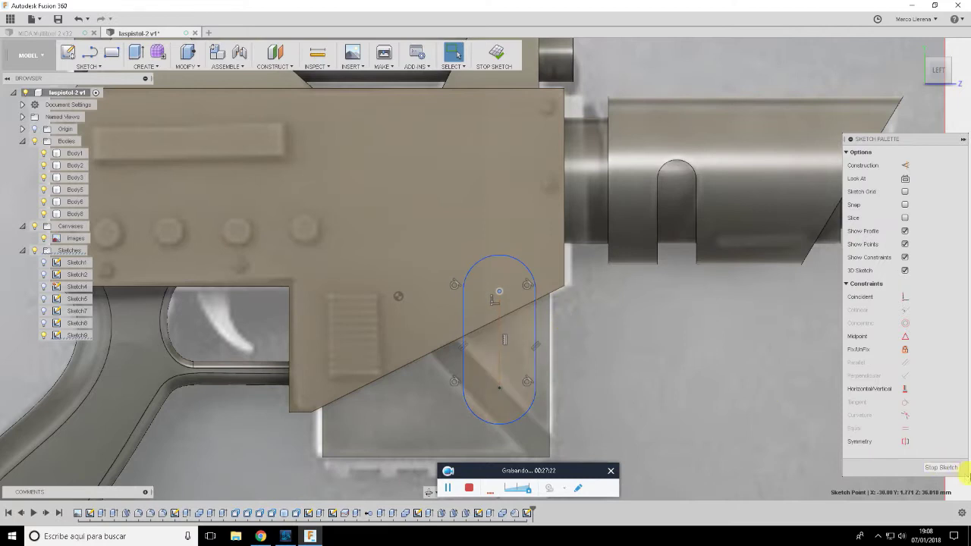
left_click(940, 468)
middle_click_drag(713, 325, 674, 334, "shift")
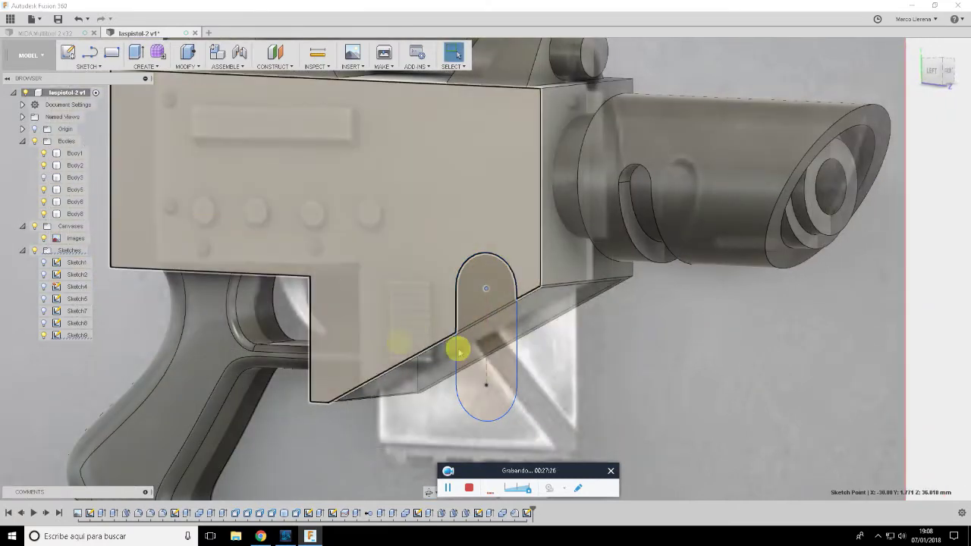
Extrude both slot profiles as a cut about 10.7 mm into the receiver
left_click(462, 301)
left_click(481, 383)
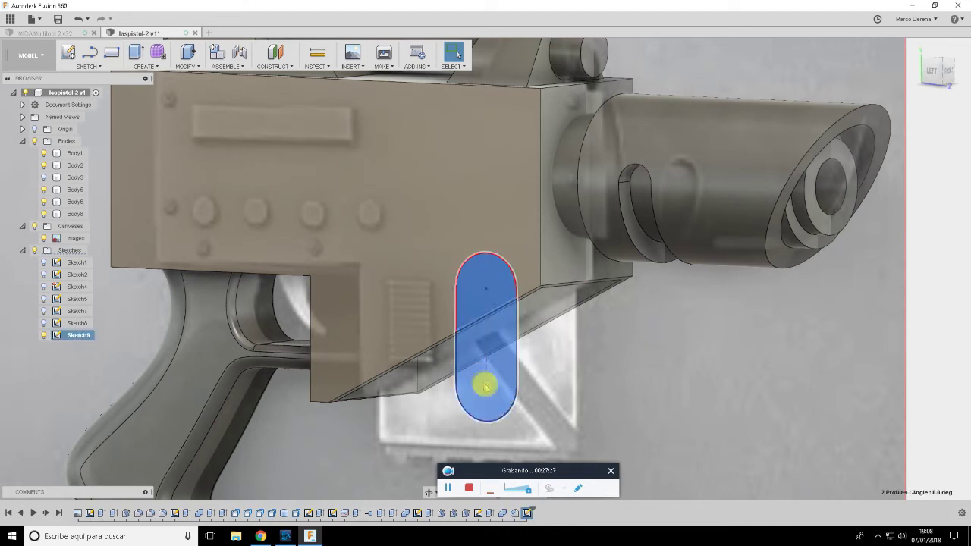
key("e")
left_click_drag(477, 357, 504, 371)
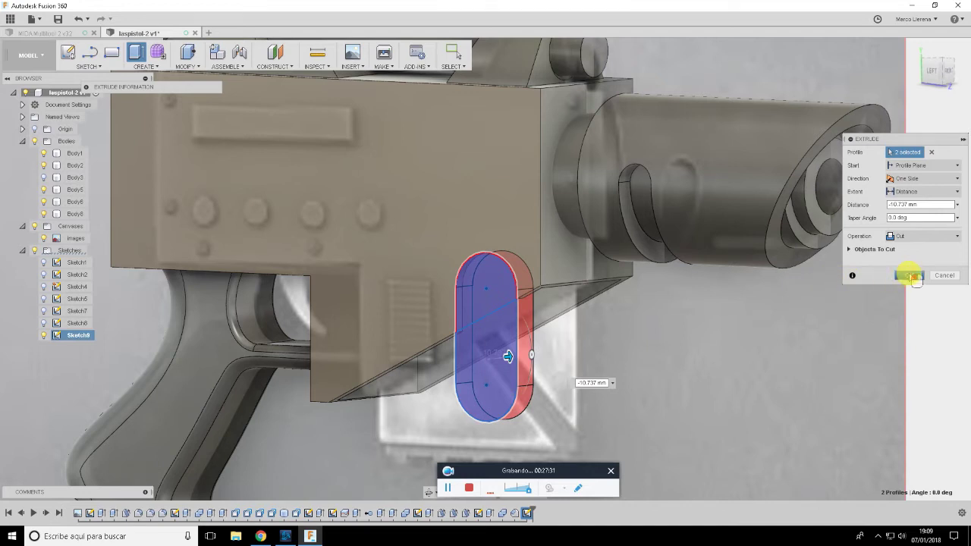
left_click(910, 276)
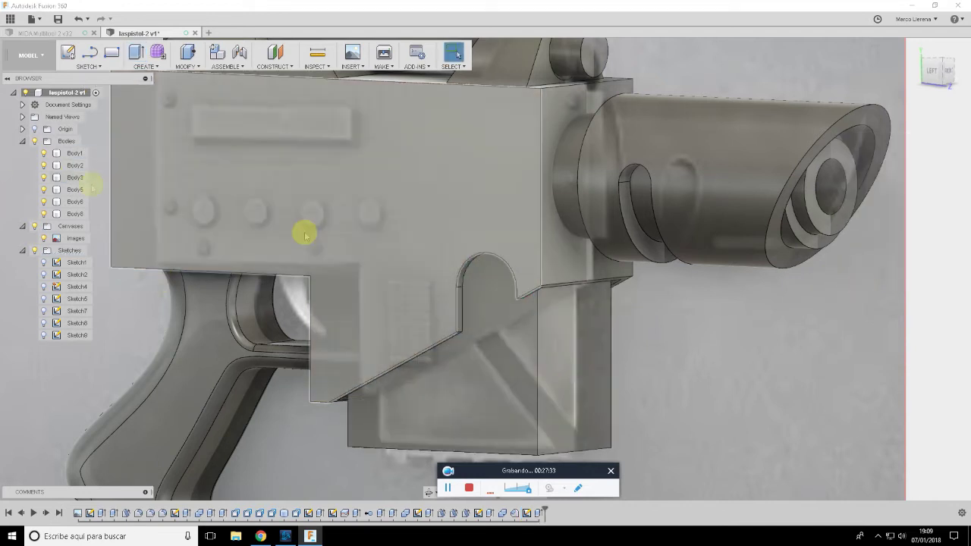
Start Sketch10 on the slot's side face and draw a circle at its rounded top
mouse_move(461, 270)
middle_mouse_down("shift")
mouse_move(444, 253)
mouse_move(493, 293)
middle_mouse_up("shift")
left_click(495, 299)
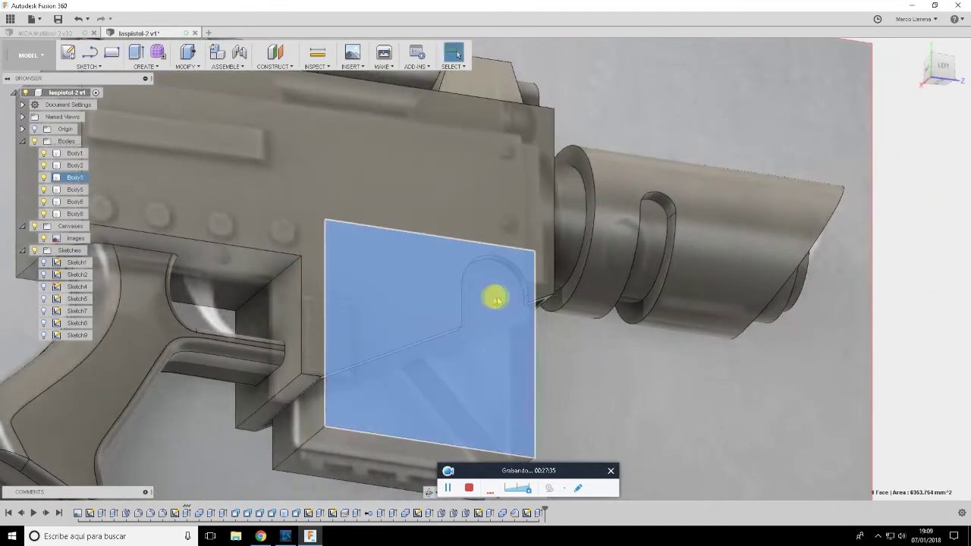
left_click(47, 337)
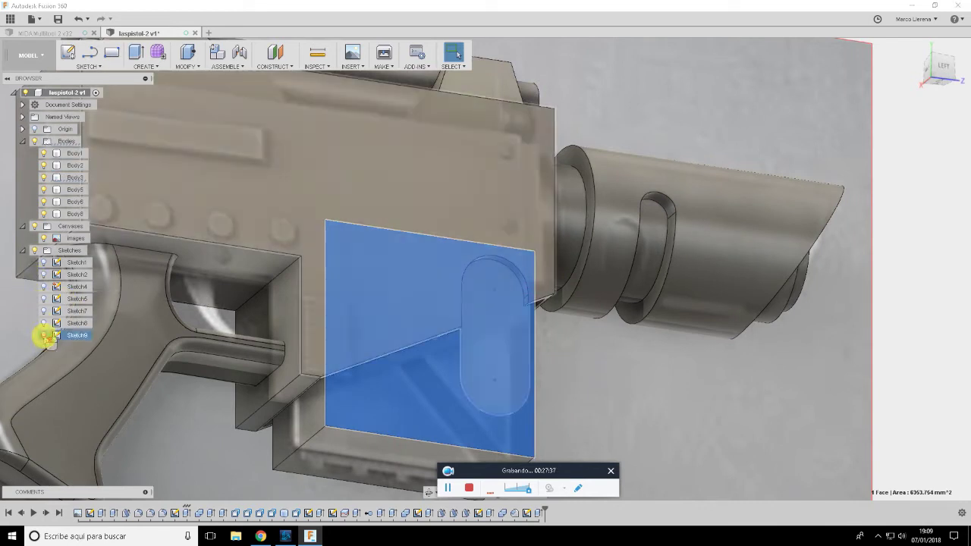
key("c")
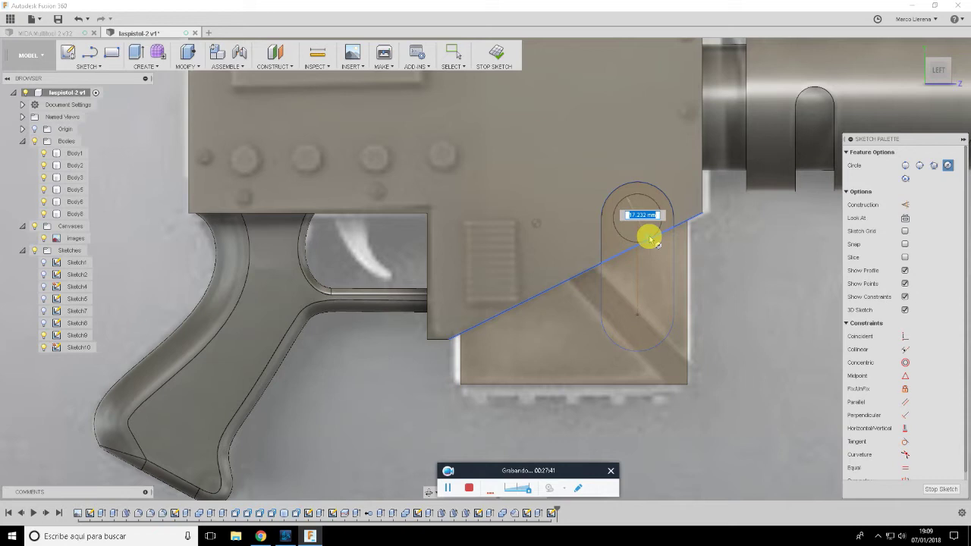
key("alt+Tab")
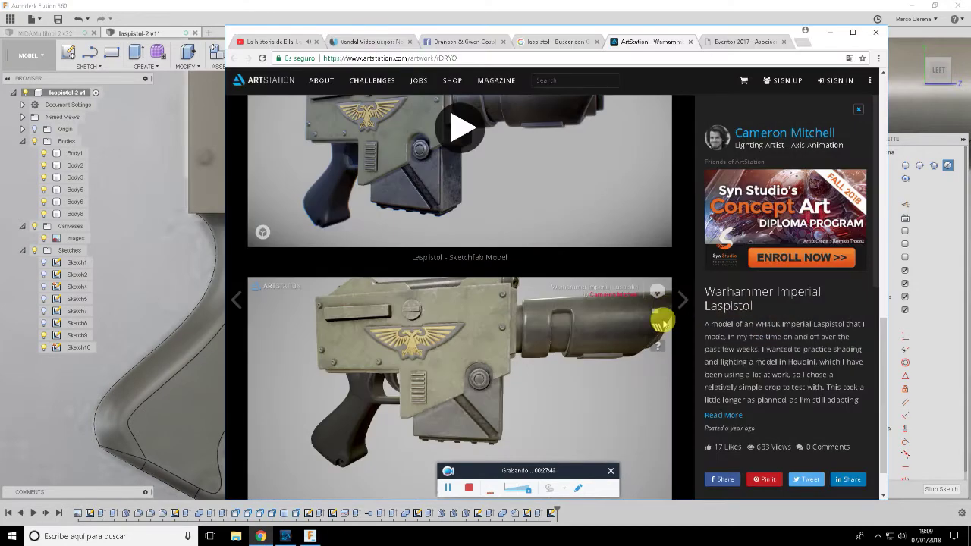
key("alt+Tab")
scroll(652, 243, "up", 4)
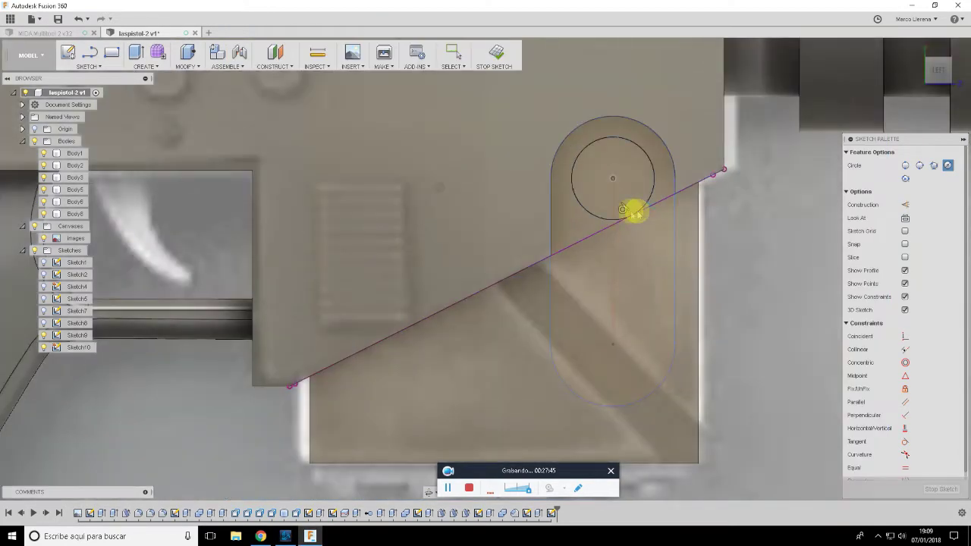
left_click(623, 211)
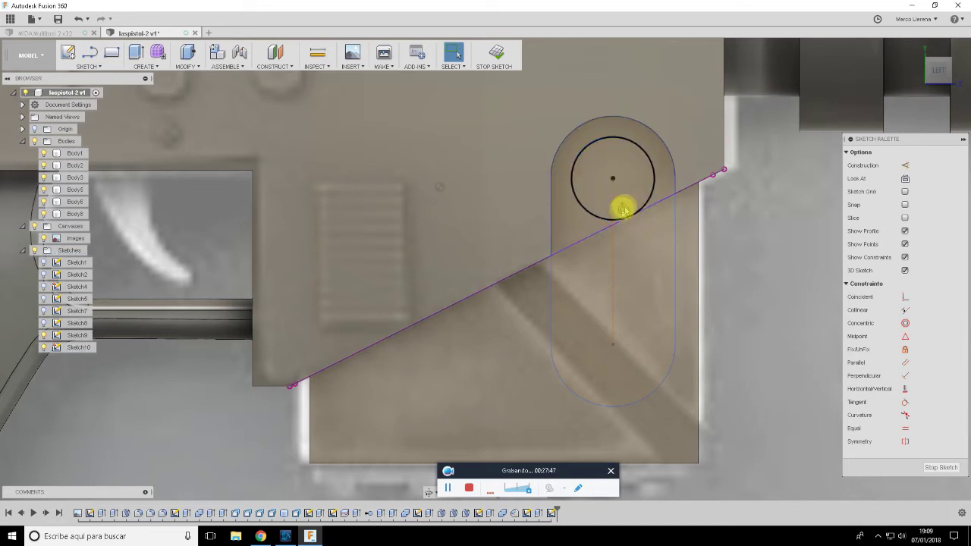
left_click(622, 210)
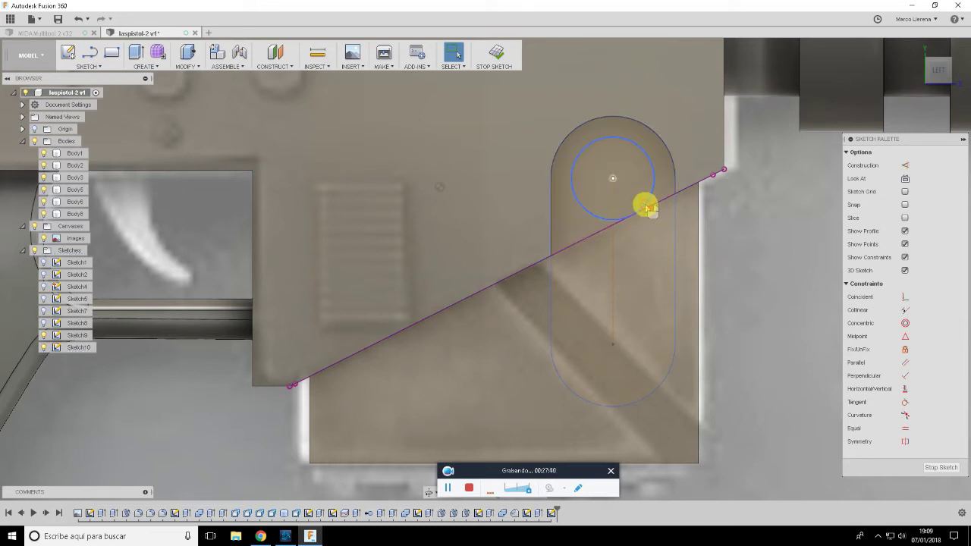
left_click(646, 207)
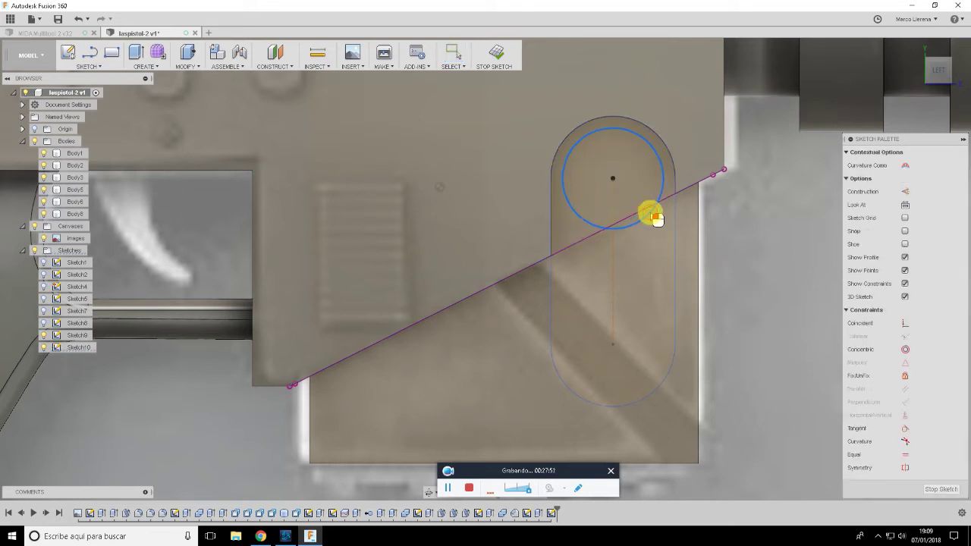
Rotate the ArtStation reference to study its round side detail, then return
key("alt+Tab")
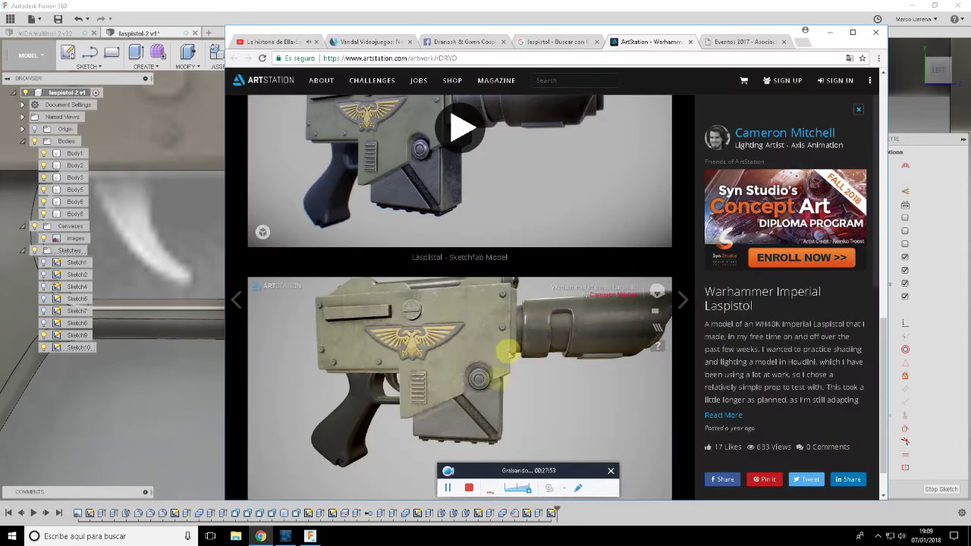
scroll(508, 352, "up", 2)
scroll(501, 396, "up", 2)
scroll(531, 353, "up", 1)
scroll(564, 341, "up", 2)
mouse_move(531, 356)
left_mouse_down()
mouse_move(410, 367)
mouse_move(419, 372)
left_mouse_up()
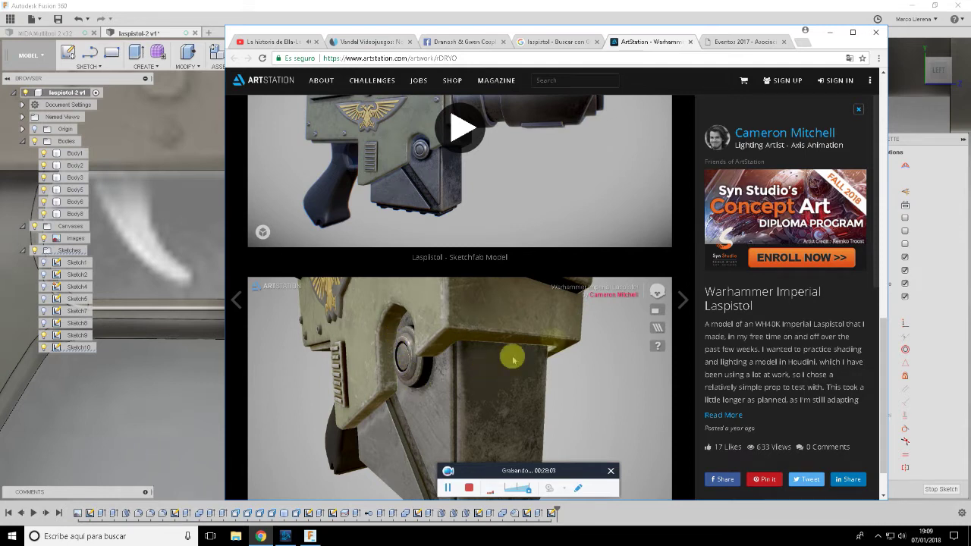
key("alt+Tab")
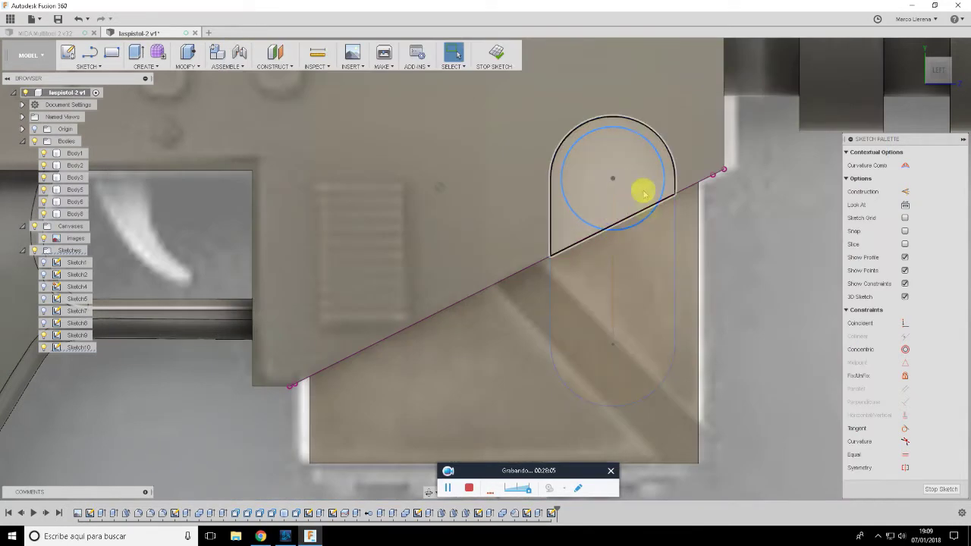
Extrude Sketch10's circle outward about 3 mm as a joined disc at the slot top
left_click(933, 488)
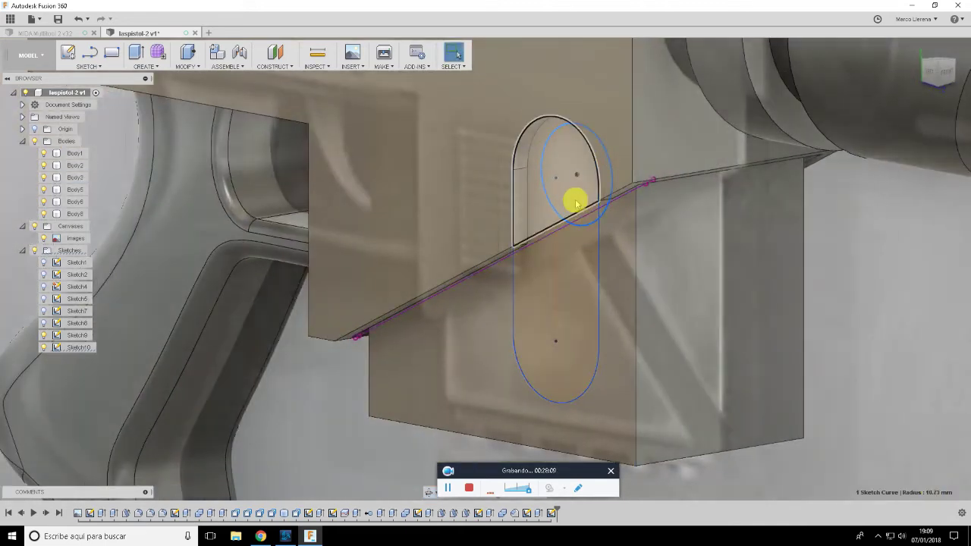
scroll(575, 202, "up", 2)
scroll(588, 211, "up", 2)
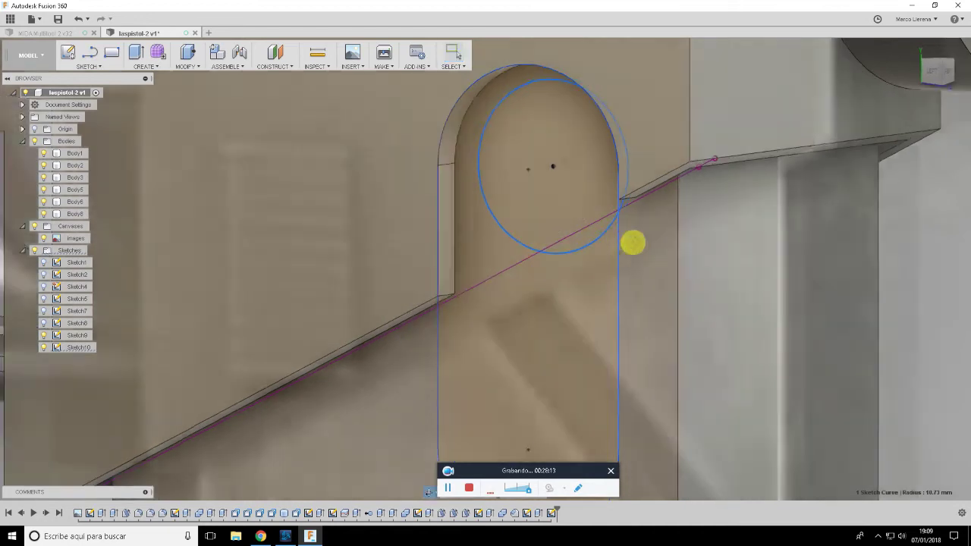
mouse_move(631, 243)
middle_mouse_down("shift")
mouse_move(680, 221)
mouse_move(709, 232)
mouse_move(700, 243)
middle_mouse_up("shift")
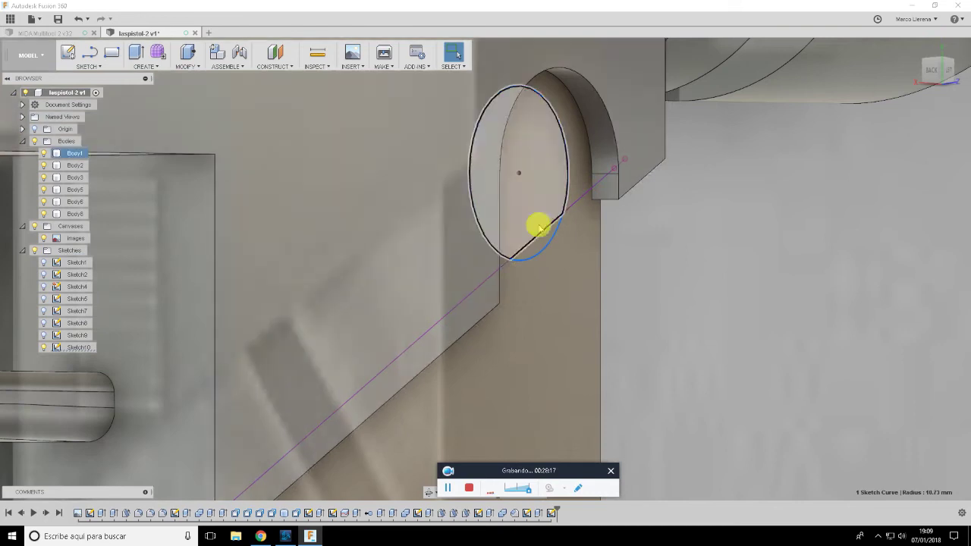
left_click(541, 221)
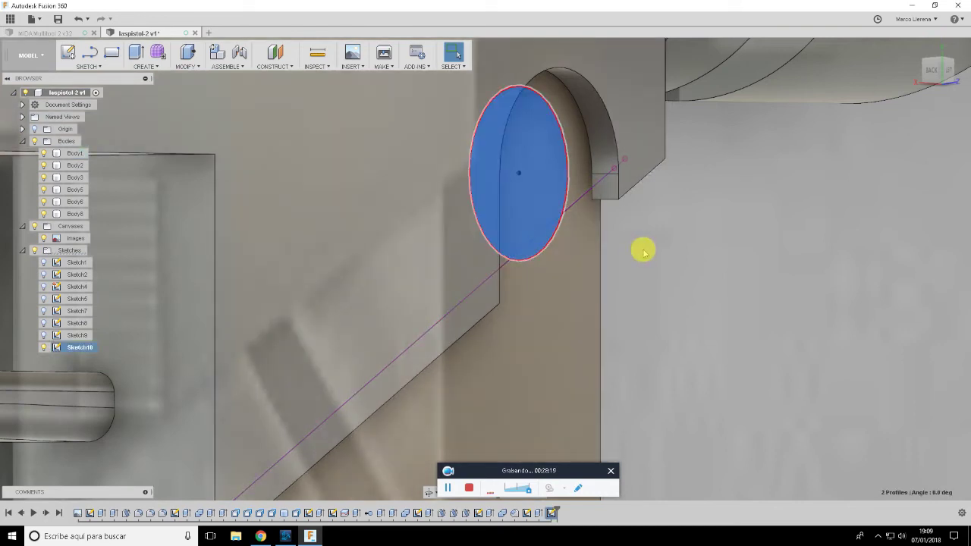
key("e")
left_click_drag(548, 240, 727, 236)
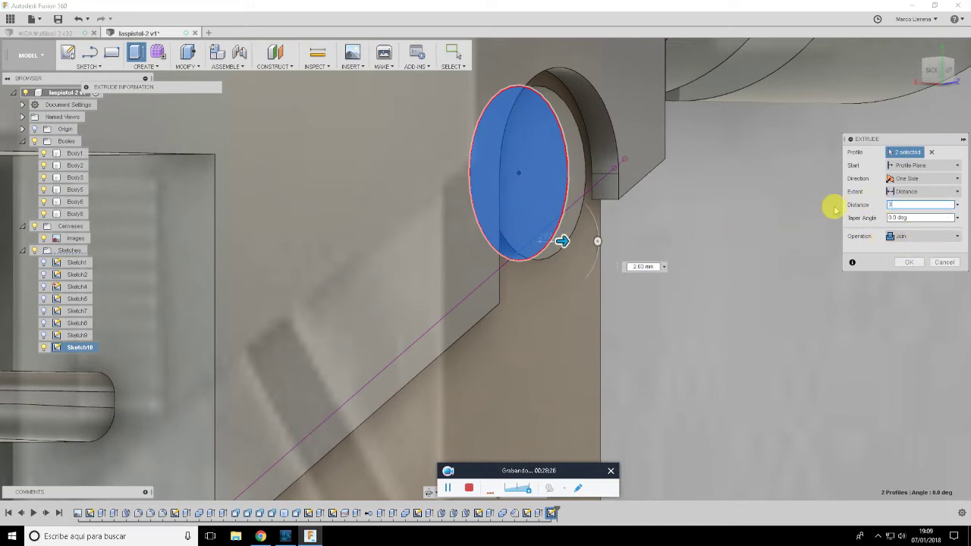
key("Return")
mouse_move(829, 225)
middle_mouse_down("shift")
mouse_move(684, 280)
mouse_move(583, 273)
mouse_move(496, 301)
mouse_move(687, 306)
middle_mouse_up("shift")
key("alt+Tab")
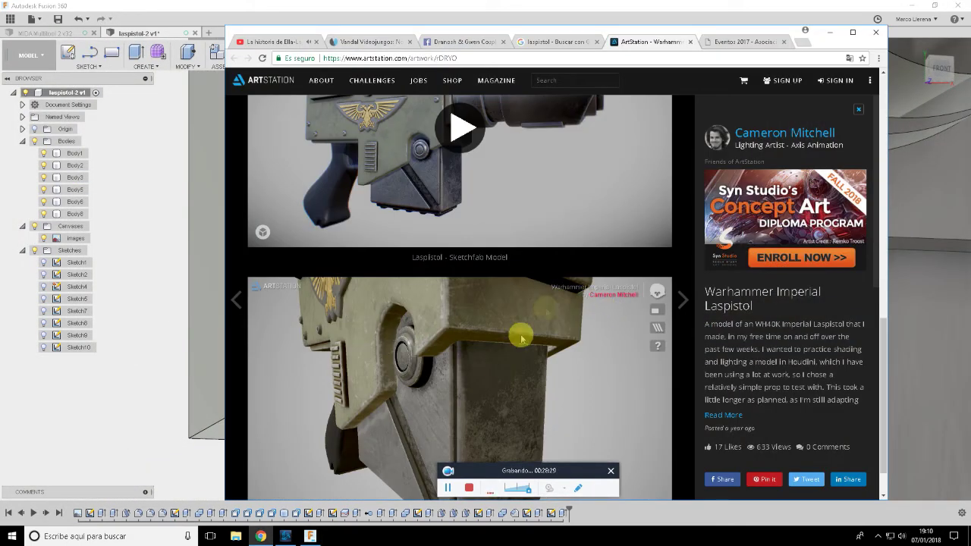
Start a sketch on the boss end face and draw a circle at its centre
key("alt+Tab")
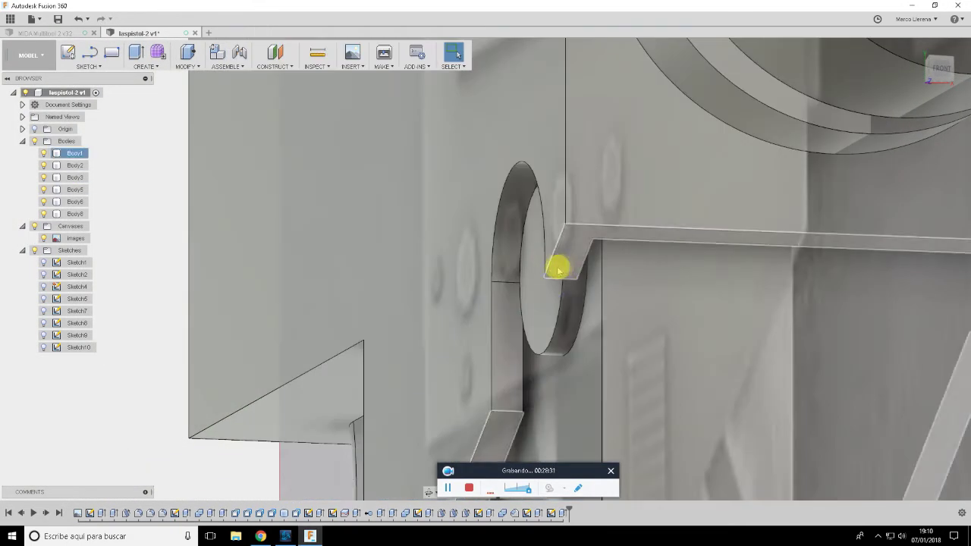
left_click(551, 303)
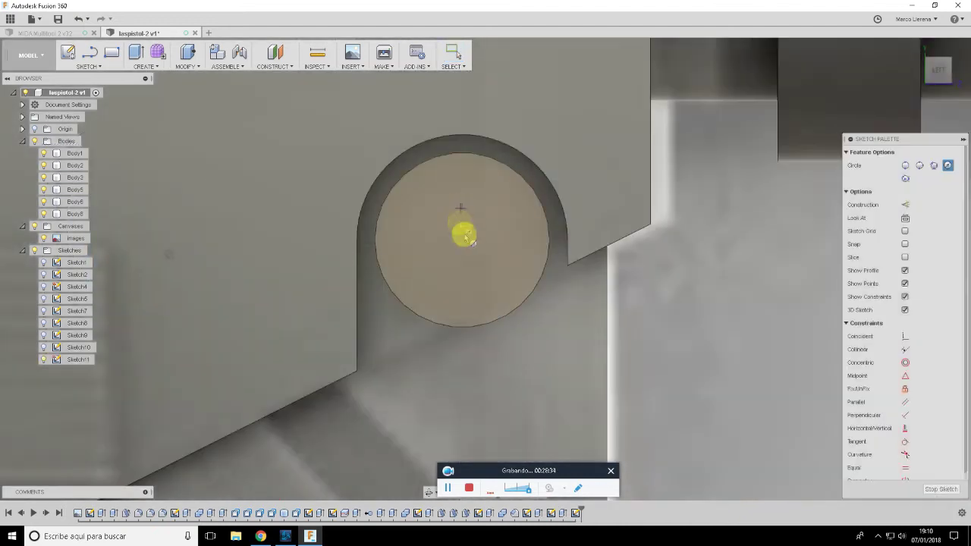
left_click(462, 240)
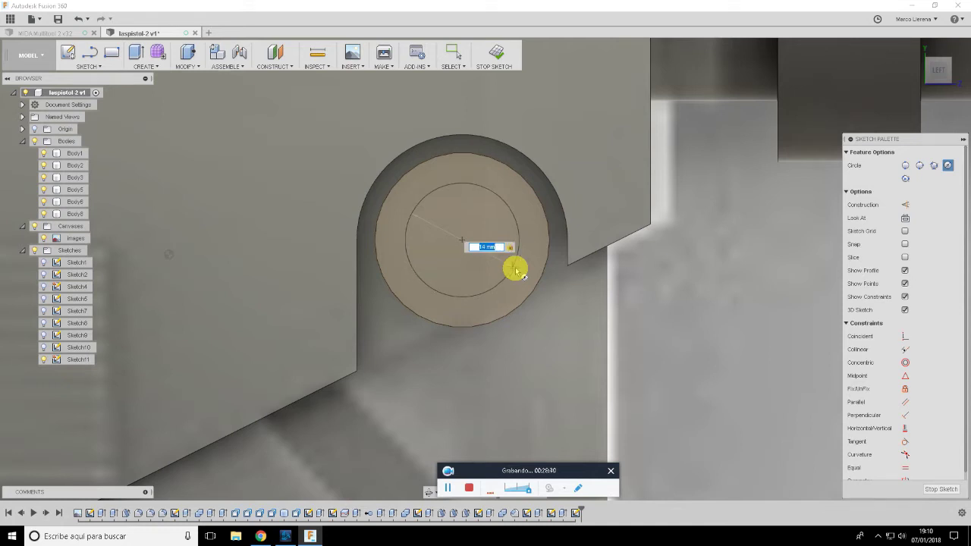
left_click(515, 269)
Check the reference pistol, then set the new circle's diameter to 14 mm
key("alt+Tab")
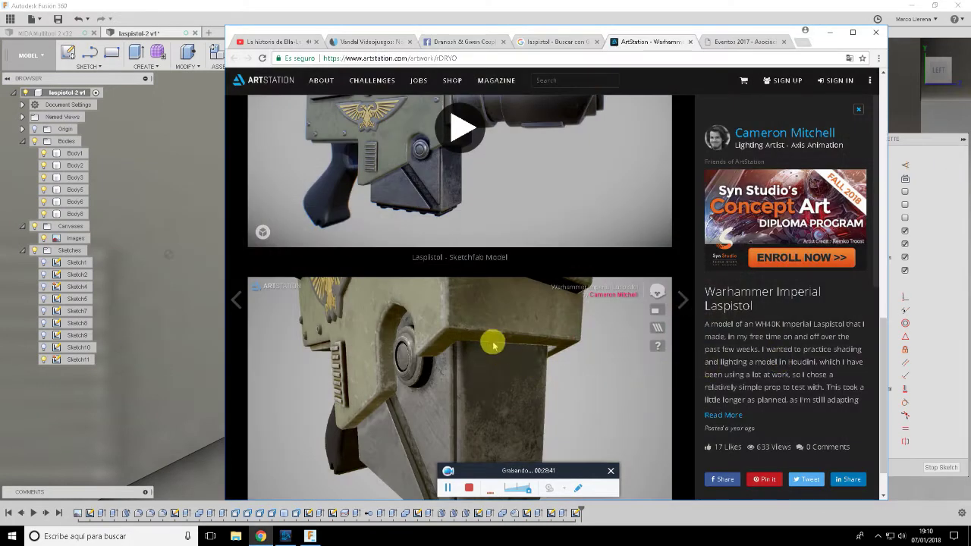
mouse_move(427, 376)
left_mouse_down()
mouse_move(459, 369)
mouse_move(445, 347)
mouse_move(465, 357)
mouse_move(553, 357)
mouse_move(498, 386)
mouse_move(508, 387)
left_mouse_up()
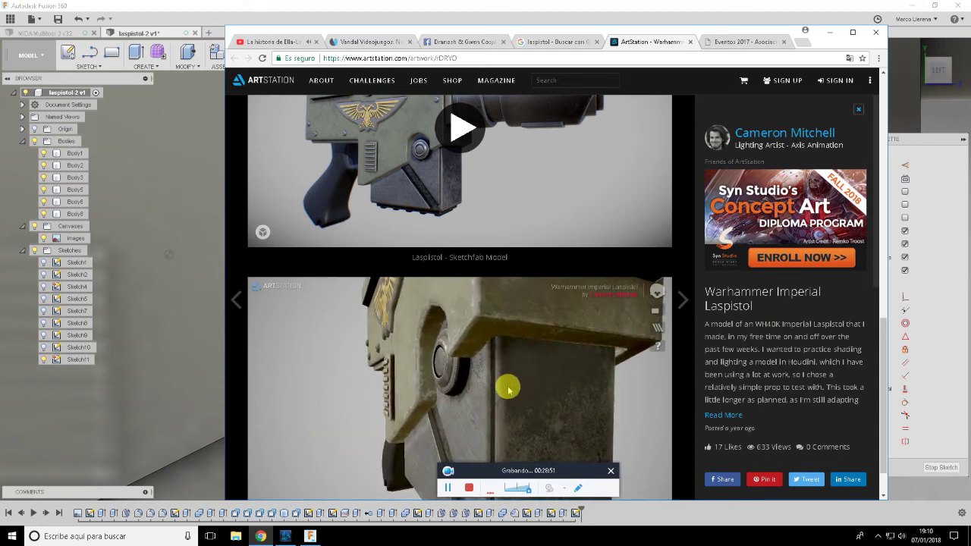
key("alt+Tab")
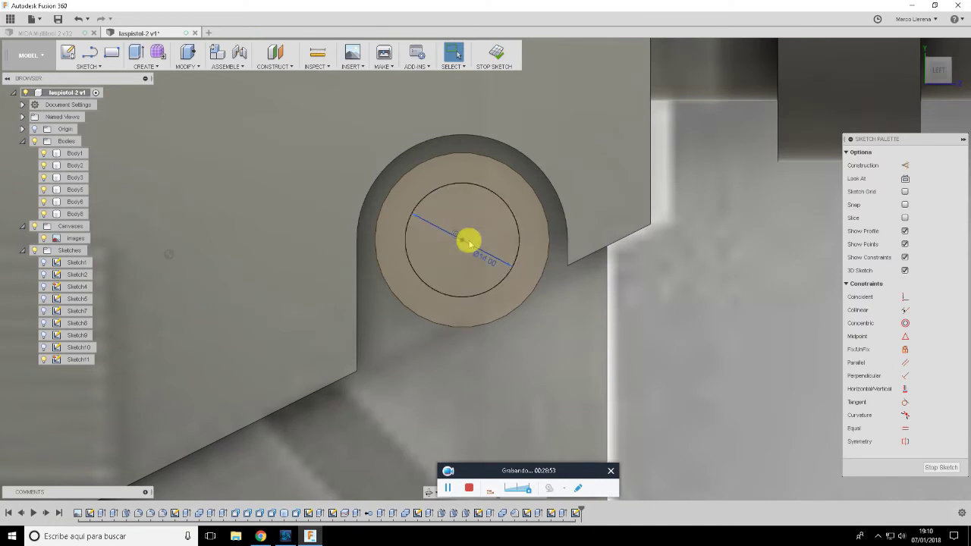
key("alt+Tab")
key("alt+Tab")
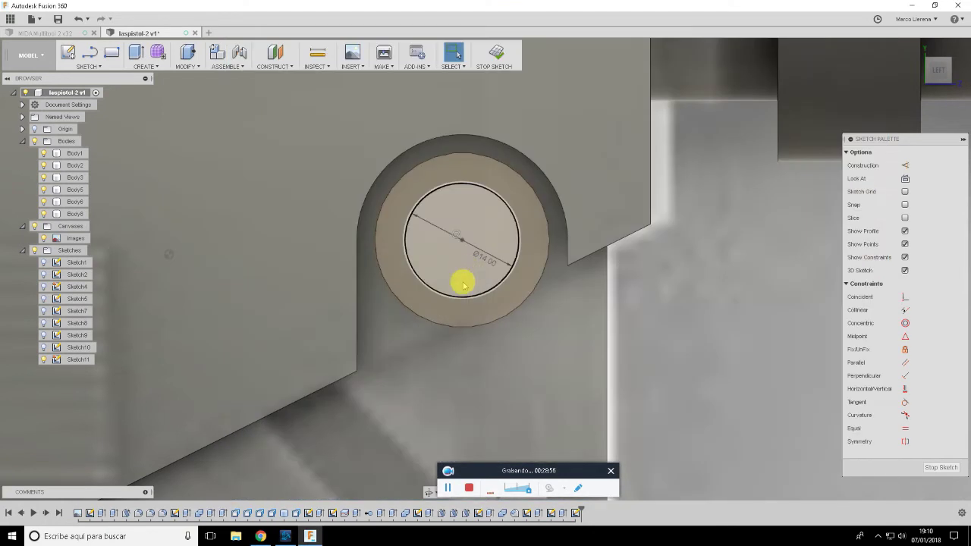
left_click(462, 280)
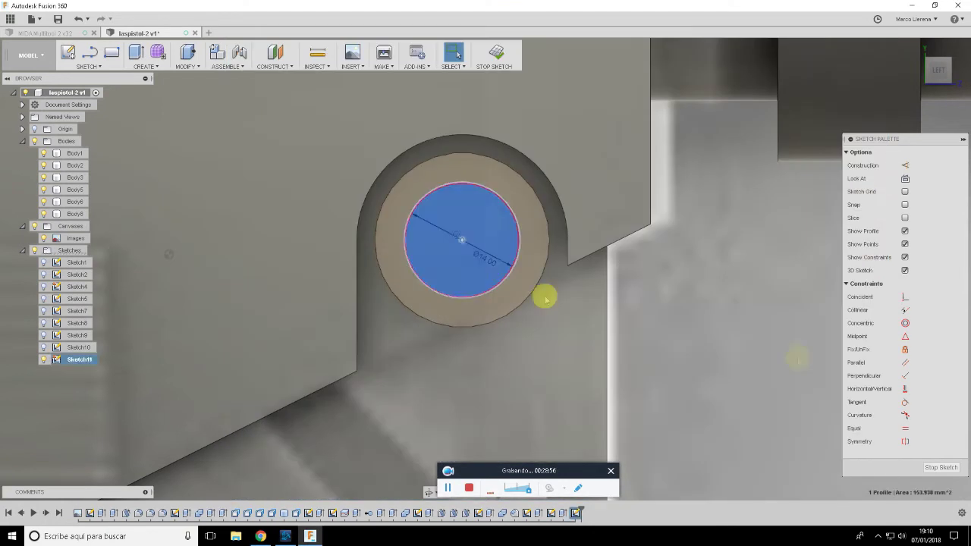
double_click(483, 259)
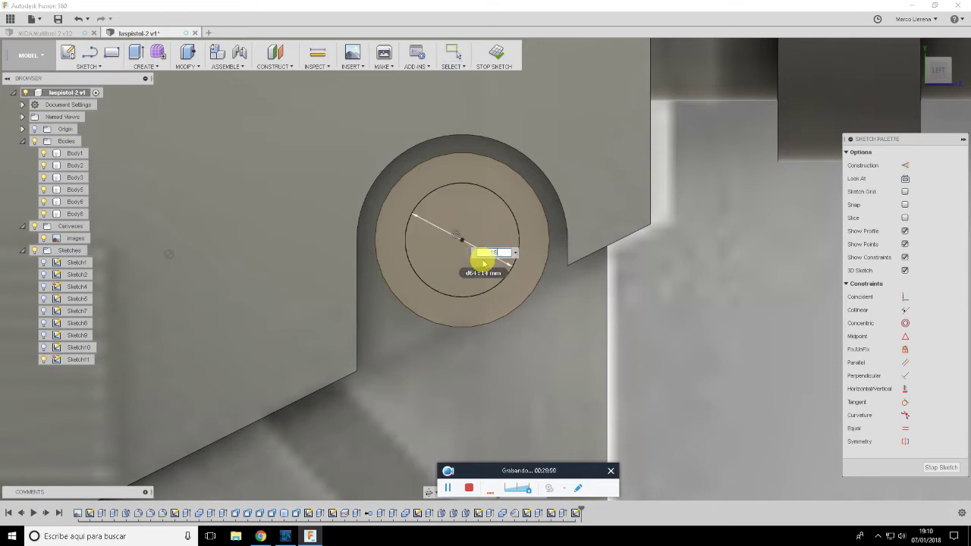
key("Return")
Extrude the inner circle about 2.6 mm as a joined disc on the boss
left_click(940, 468)
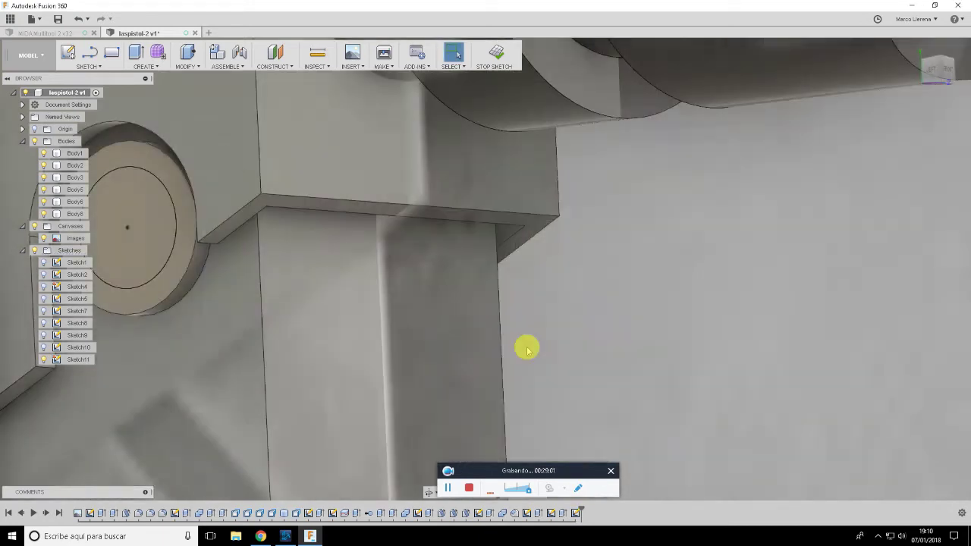
middle_click_drag(527, 347, 445, 299, "shift")
left_click(537, 302)
key("e")
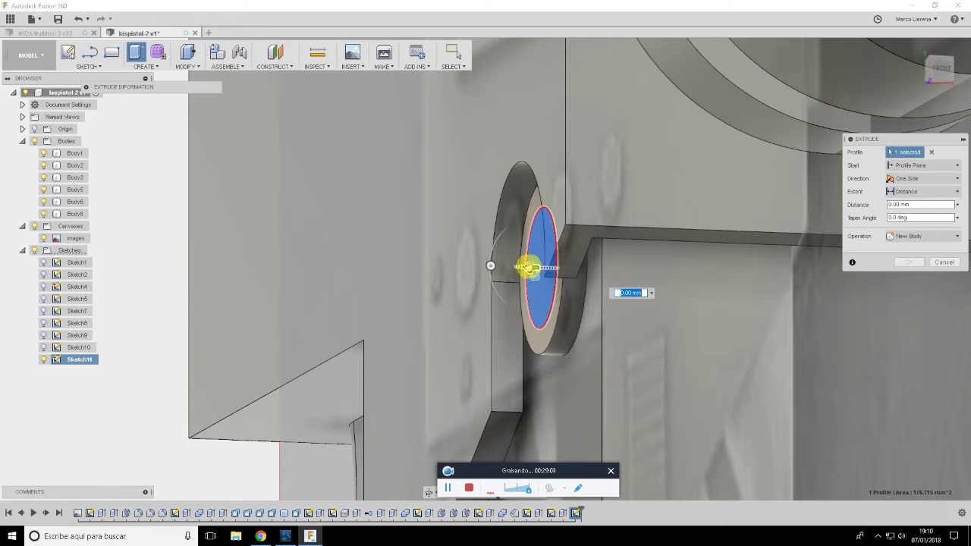
left_click_drag(526, 267, 514, 276)
left_click(928, 214)
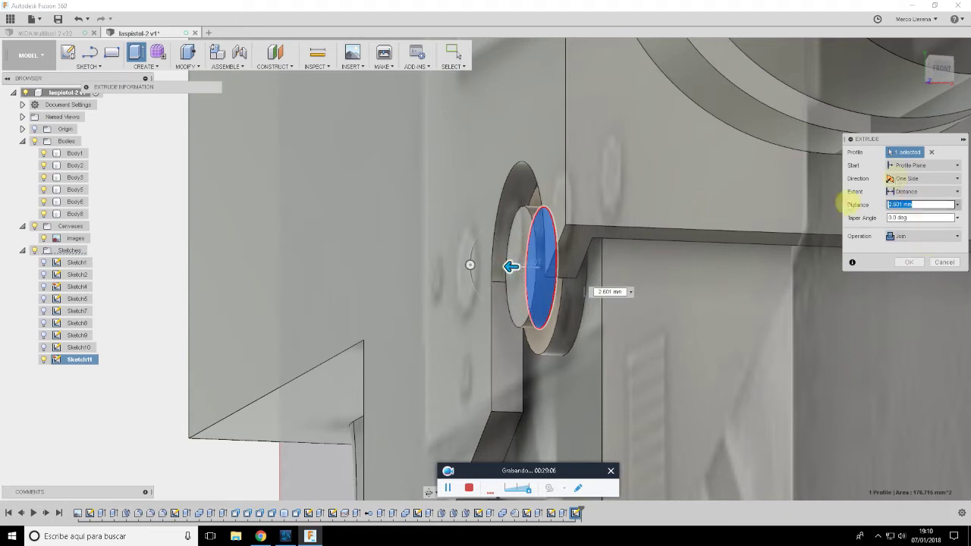
key("Escape")
Chamfer the disc's outer edge with Two distances, 1.618 mm and 2.973 mm
key("alt+Tab")
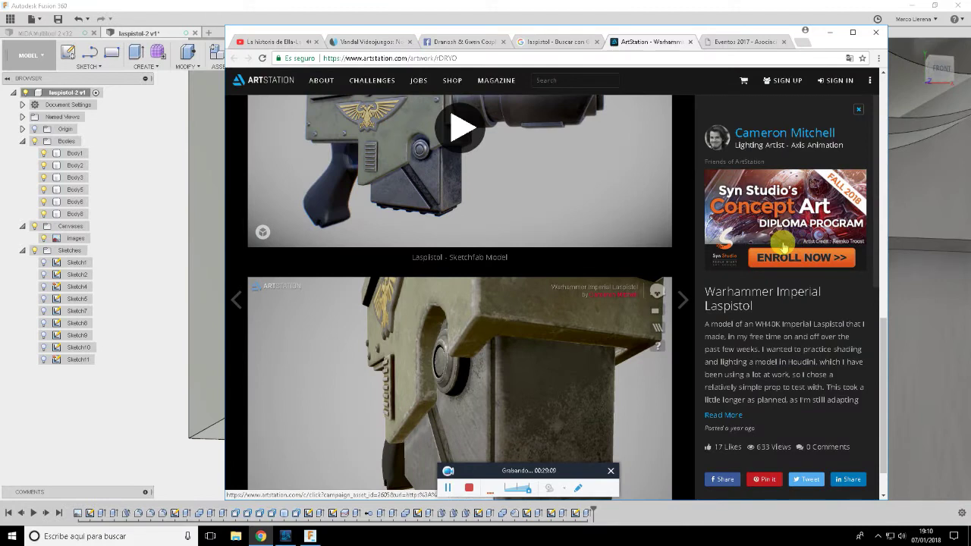
key("alt+Tab")
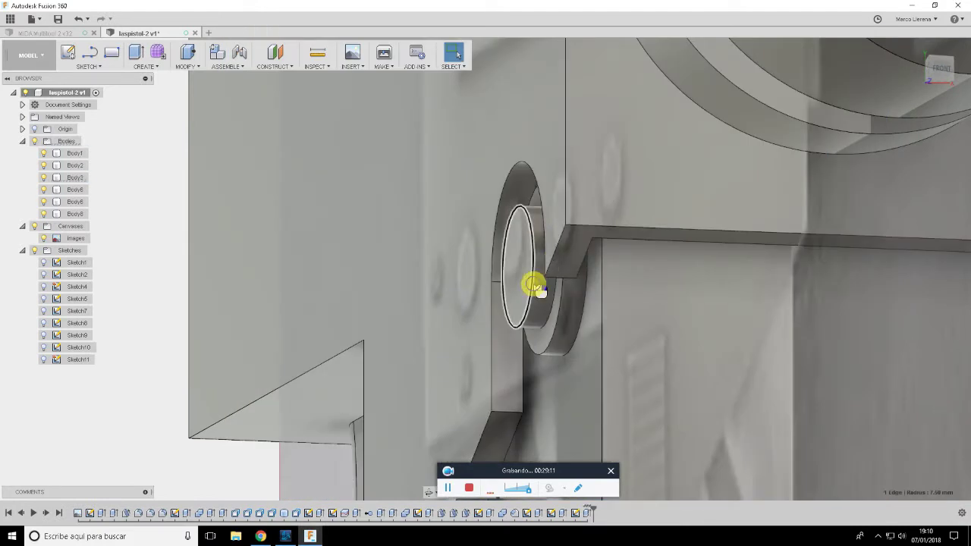
right_click(535, 286)
left_click(516, 346)
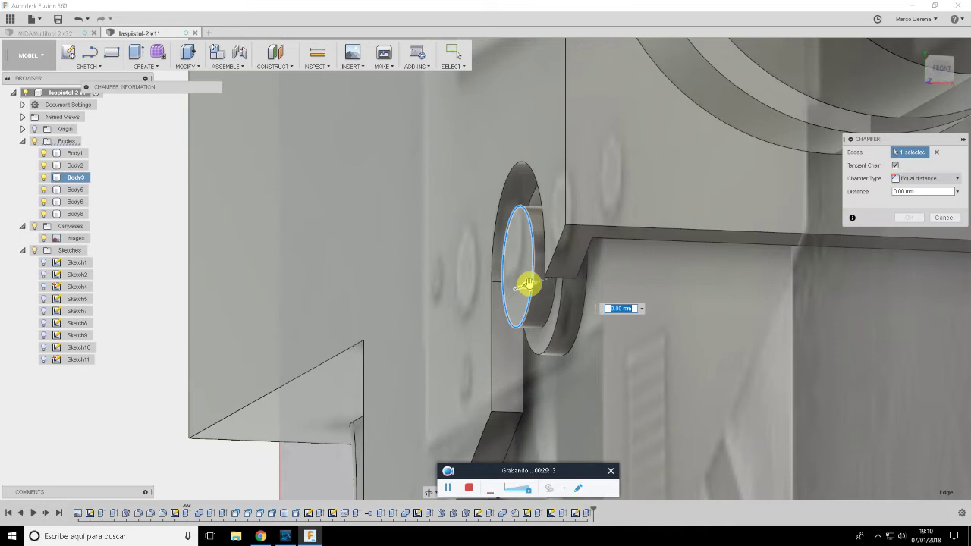
left_click_drag(531, 285, 541, 281)
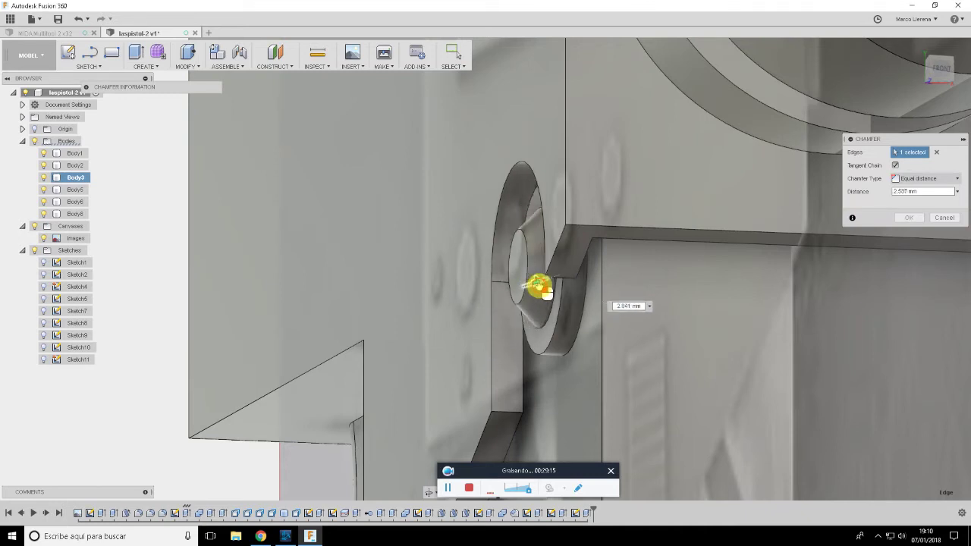
left_click(933, 178)
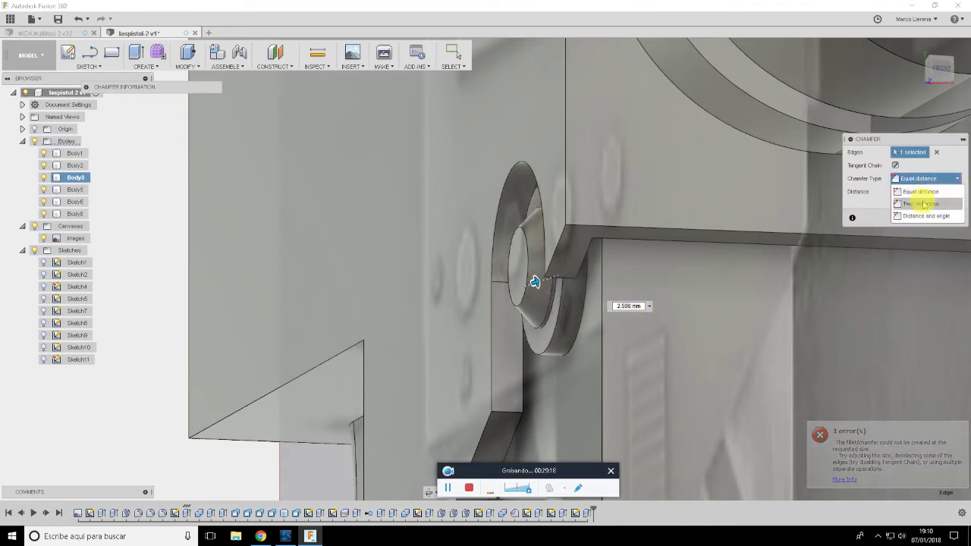
left_click(919, 198)
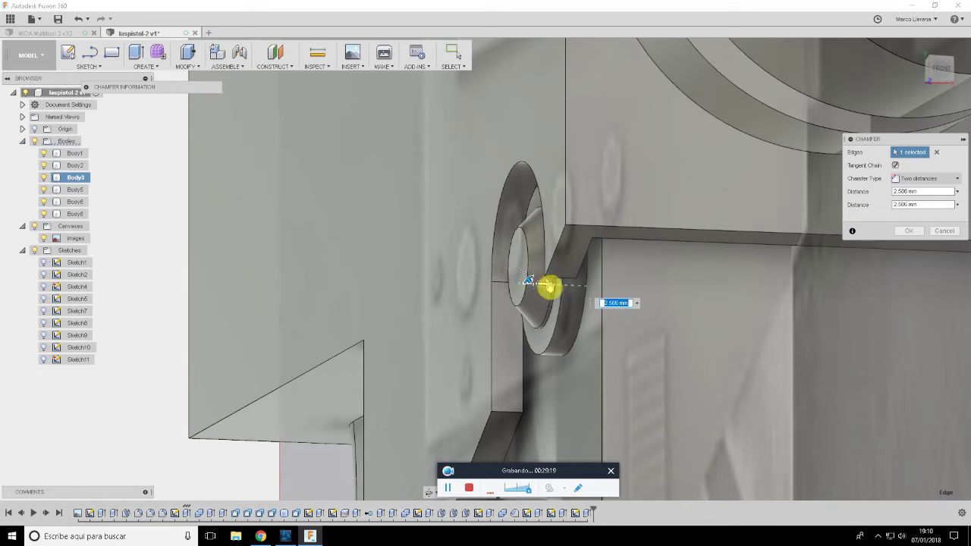
left_click_drag(554, 289, 534, 288)
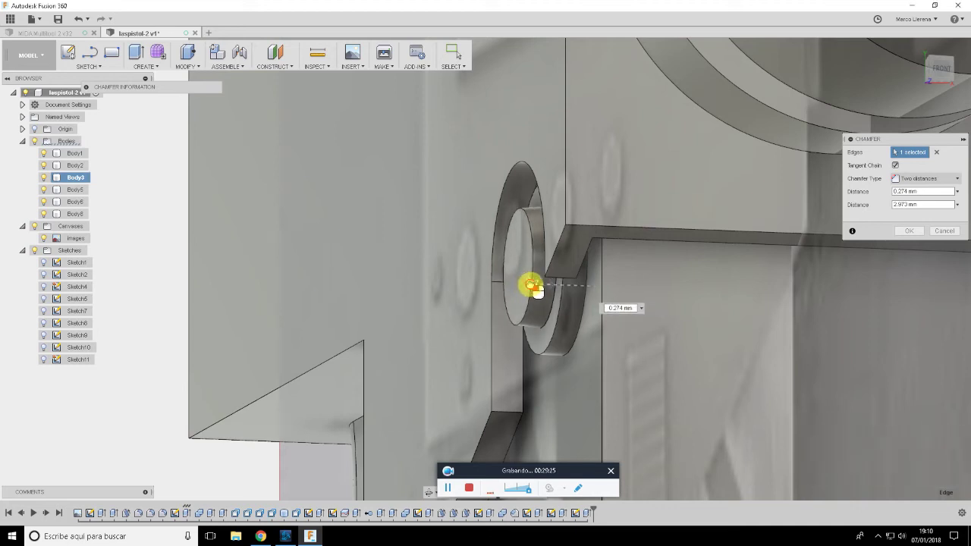
Compare the chamfered edge with the reference model and apply the chamfer
left_click_drag(948, 74, 953, 97)
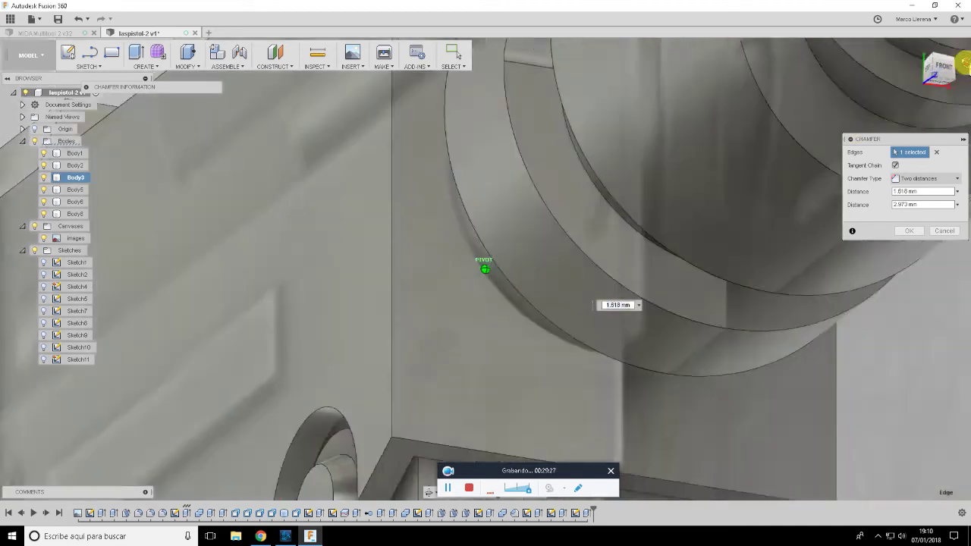
scroll(579, 197, "down", 10)
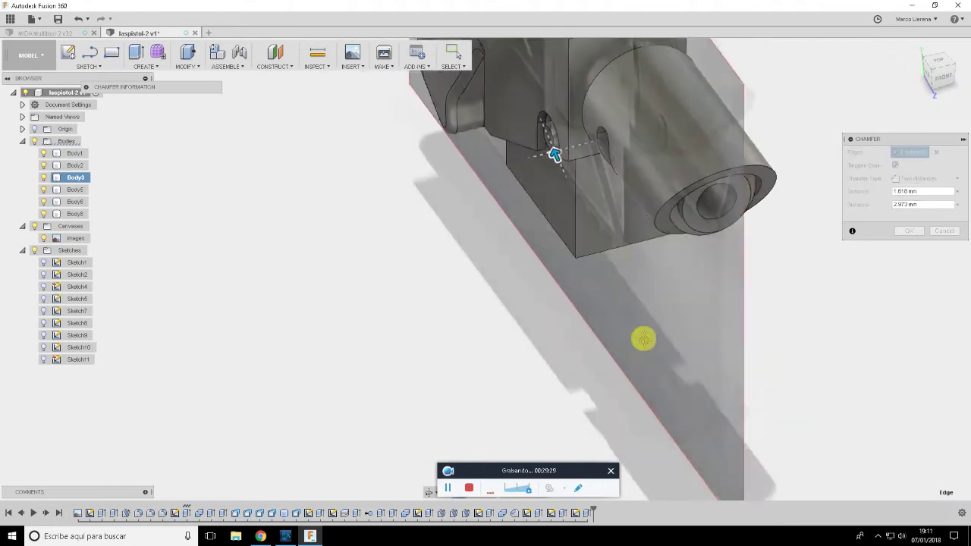
scroll(603, 173, "up", 2)
scroll(596, 185, "up", 3)
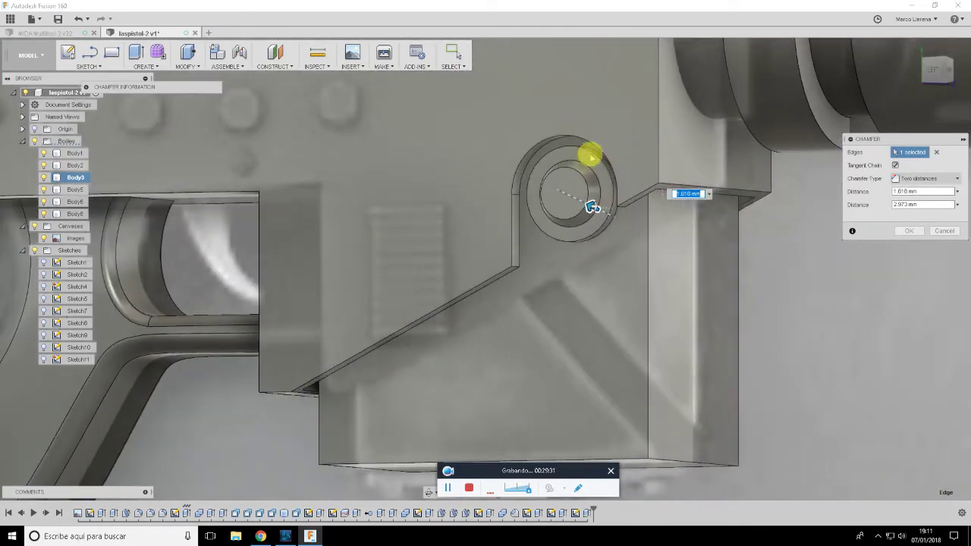
scroll(590, 205, "up", 2)
scroll(598, 210, "up", 2)
key("alt+Tab")
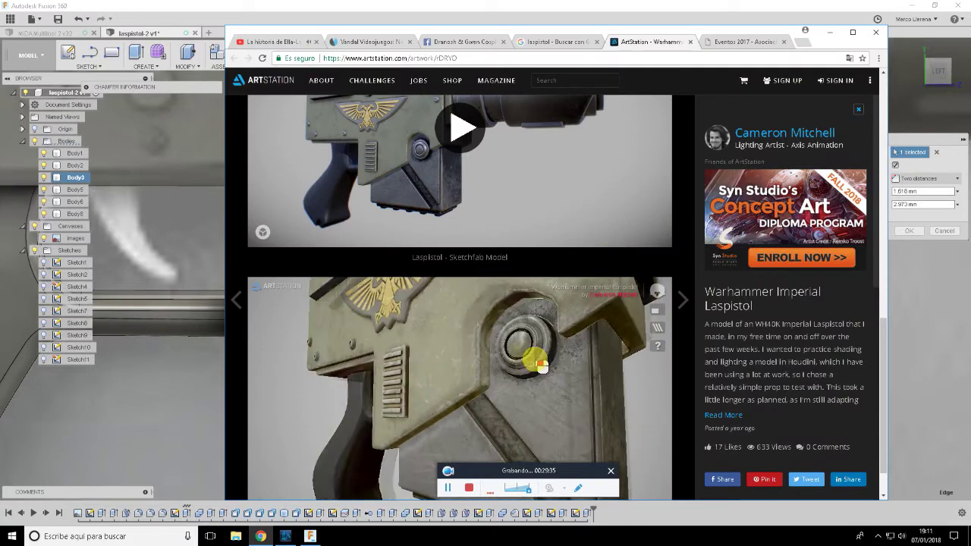
left_click_drag(485, 371, 570, 357)
key("alt+Tab")
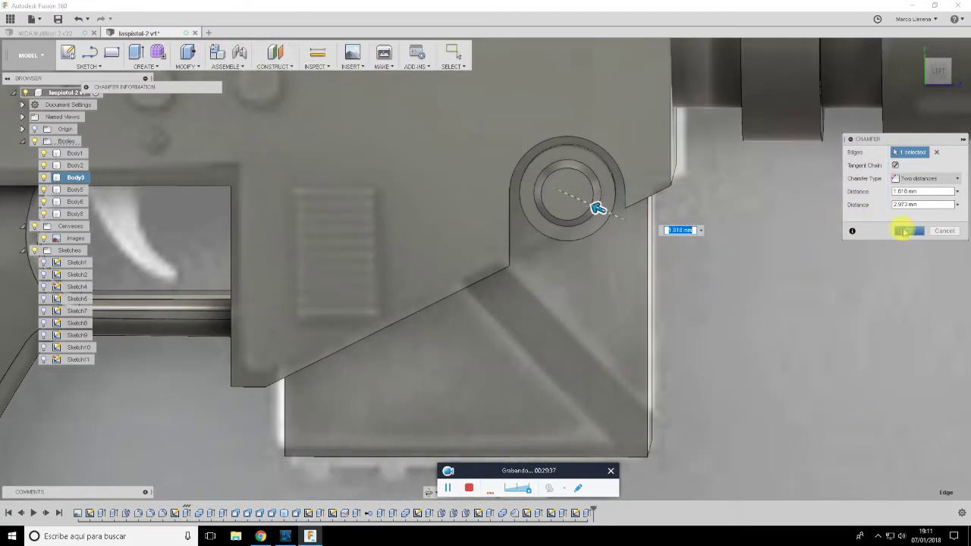
left_click(906, 231)
key("alt+Tab")
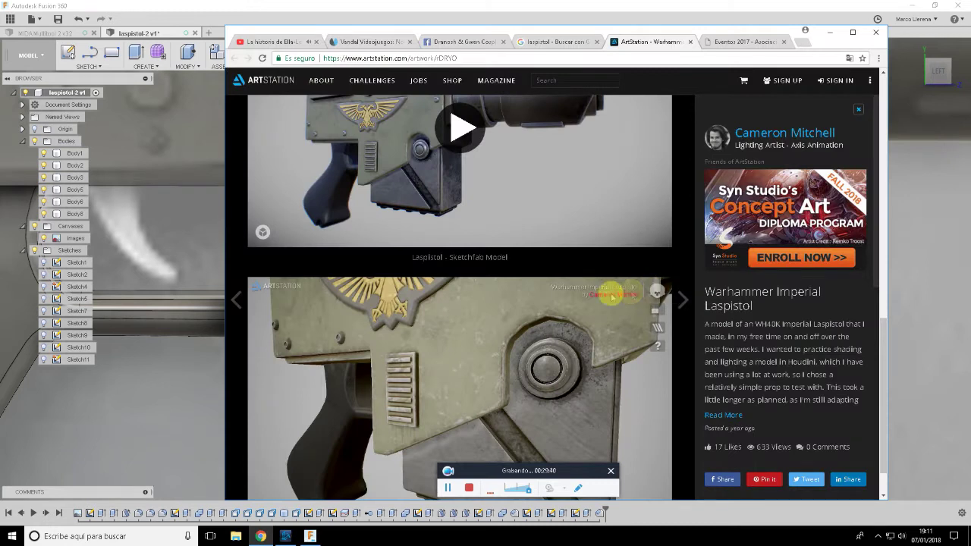
key("alt+Tab")
Reopen Sketch11 and change its circle diameter to 16 mm
left_click(575, 513)
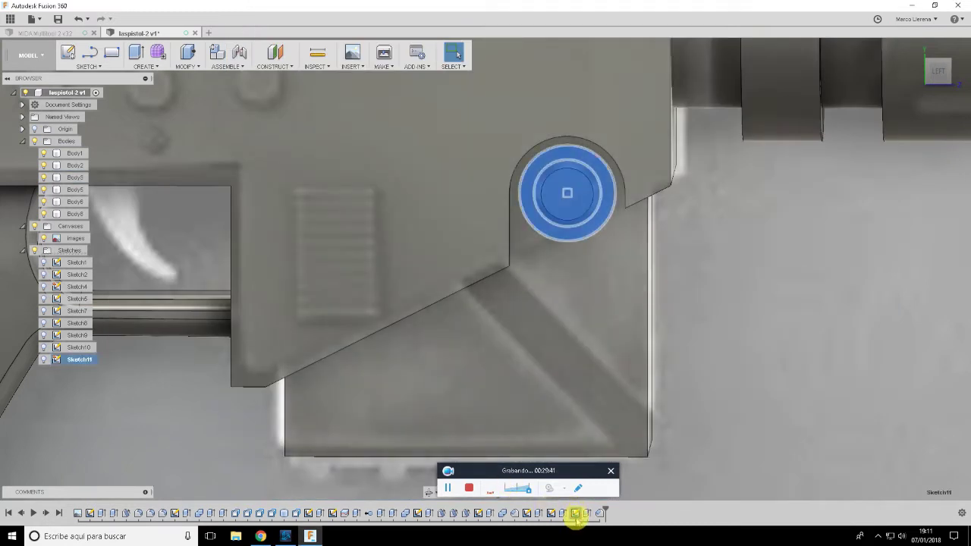
double_click(575, 513)
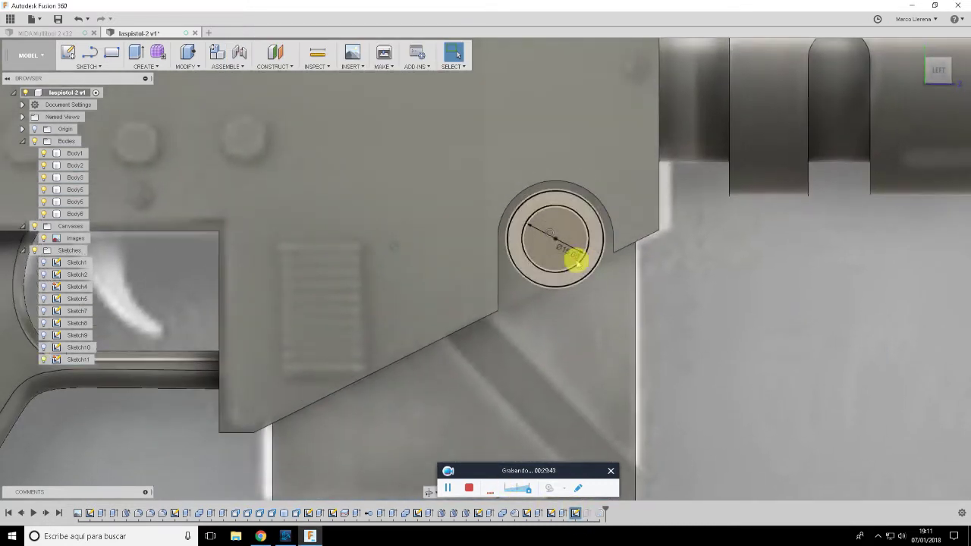
double_click(567, 251)
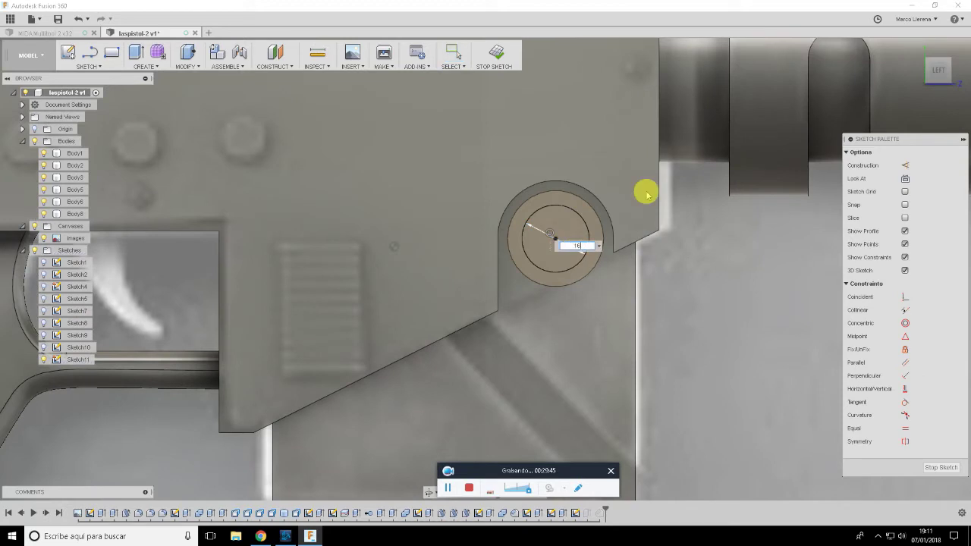
key("Return")
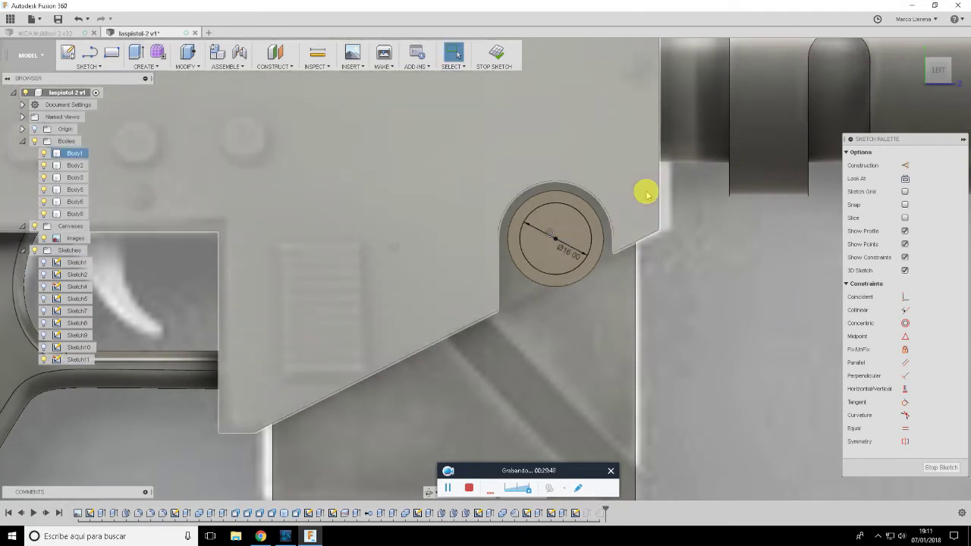
left_click(941, 468)
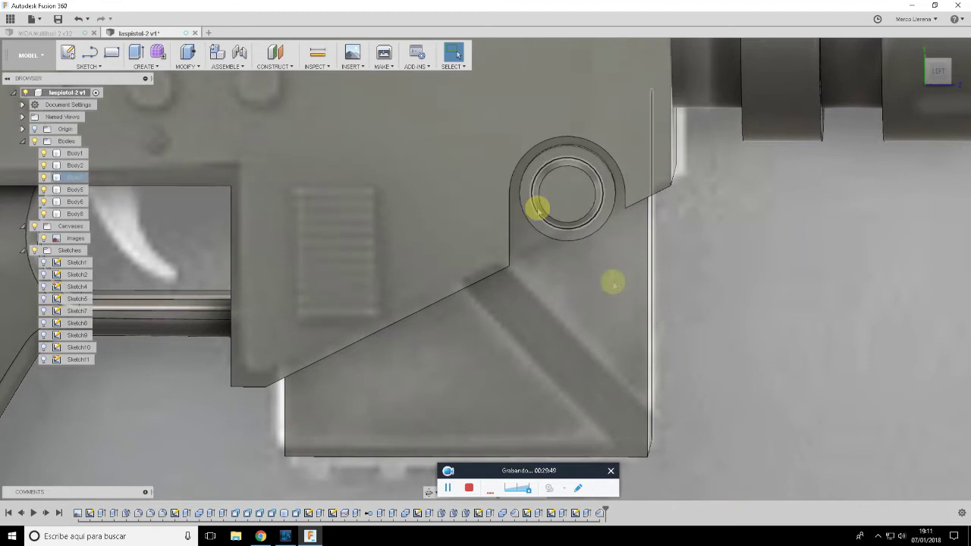
Sketch a 10 mm circle centred on the boss's front face
left_click(563, 189)
key("alt+Tab")
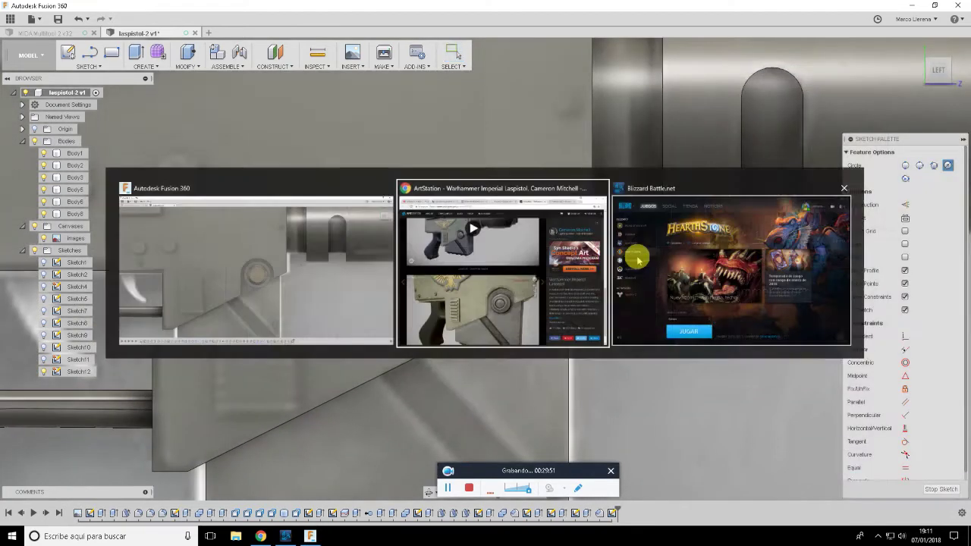
key("alt+Tab")
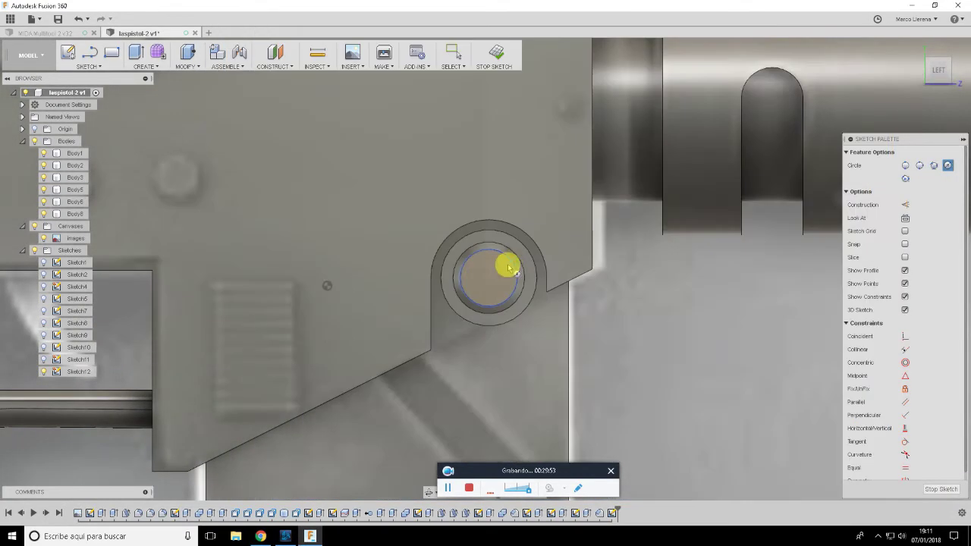
left_click(488, 281)
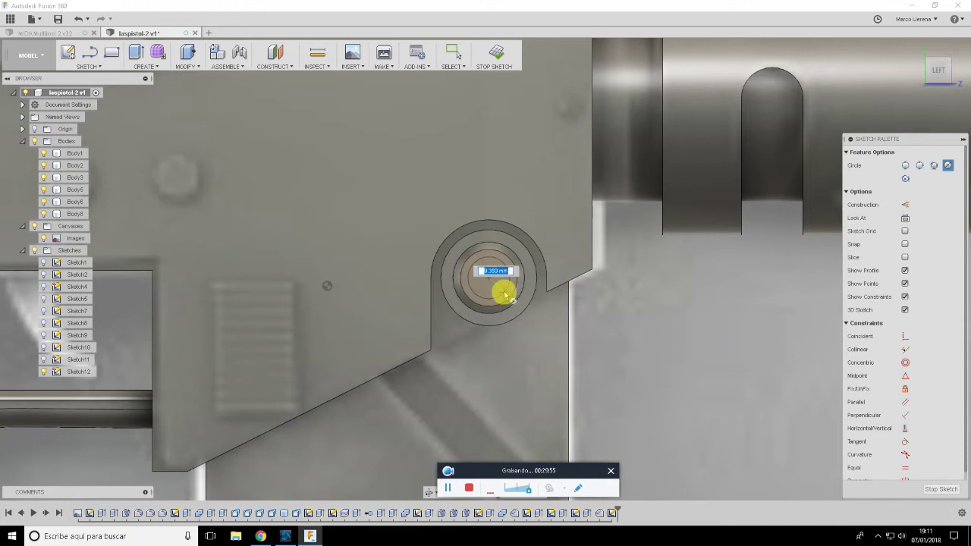
left_click(505, 294)
left_click(493, 282)
key("Return")
key("Escape")
left_click(941, 468)
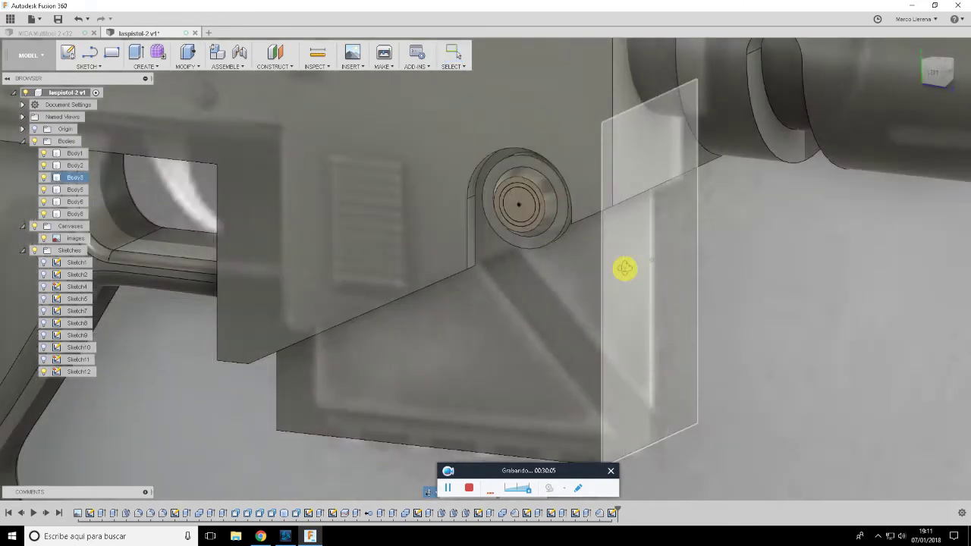
Rotate the Sketchfab reference model to study the boss details
scroll(490, 164, "up", 4)
key("alt+Tab")
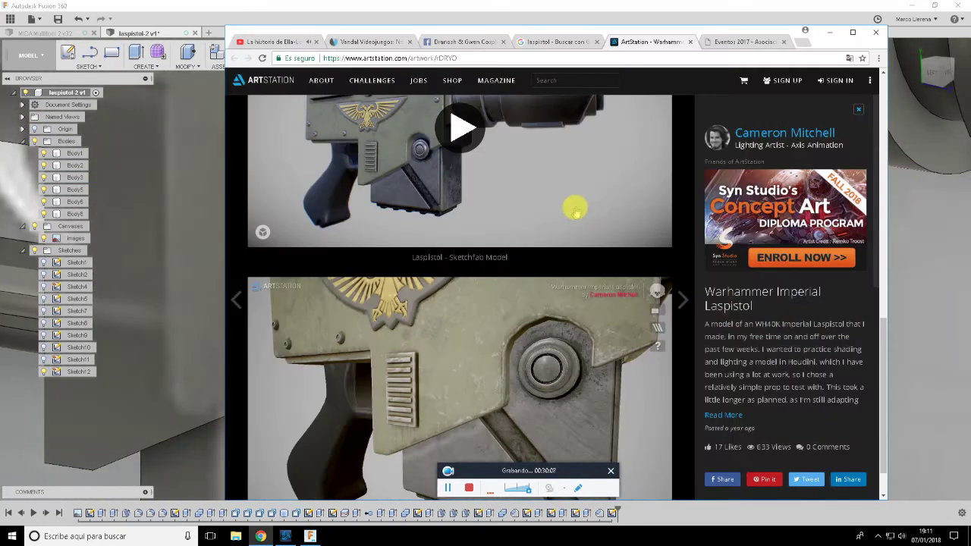
left_click_drag(587, 364, 531, 353)
key("alt+Tab")
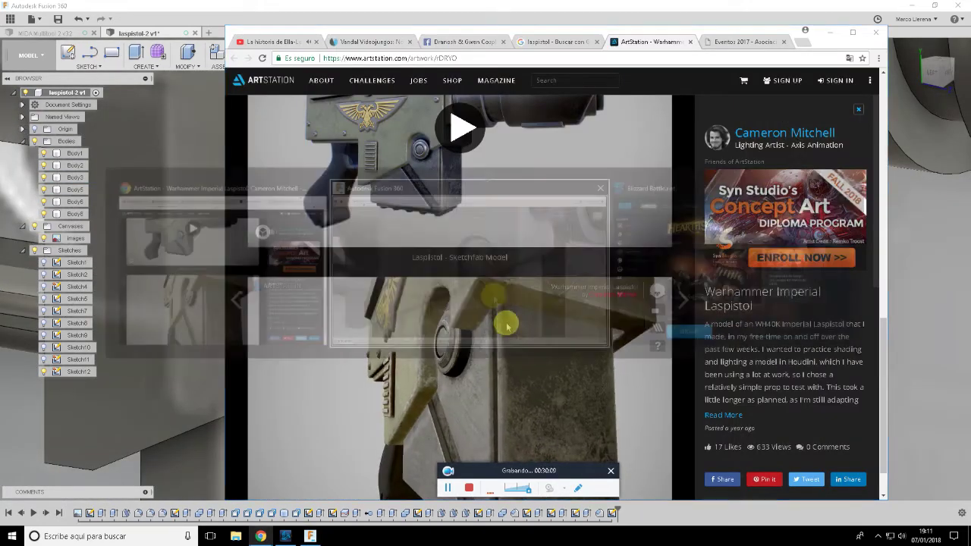
Cut the ring profile between the circles 2 mm deep into the boss face
left_click(553, 218)
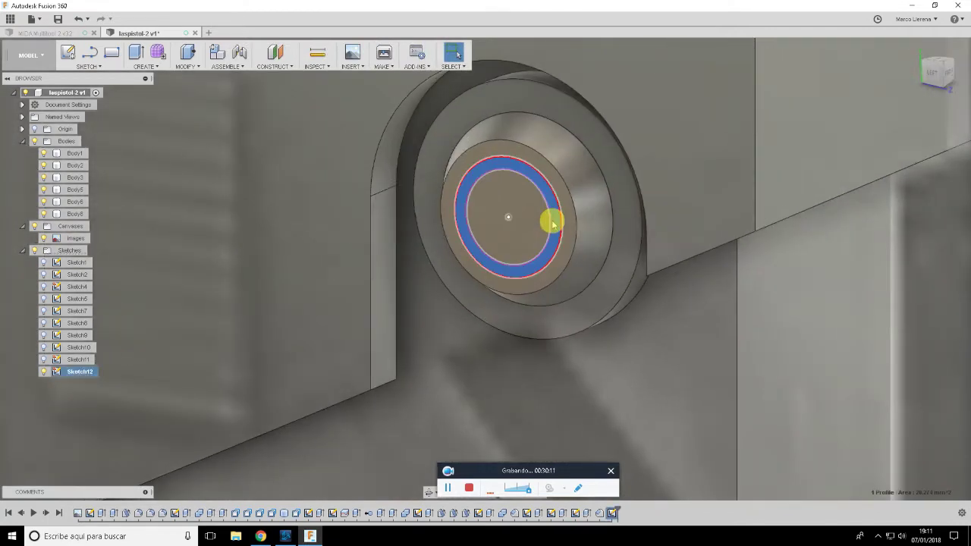
key("e")
left_click(899, 205)
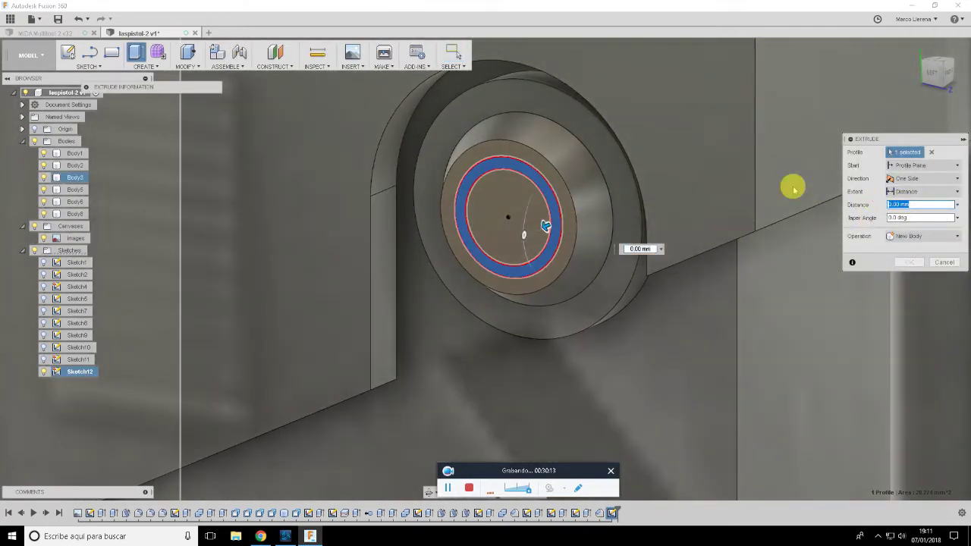
key("Return")
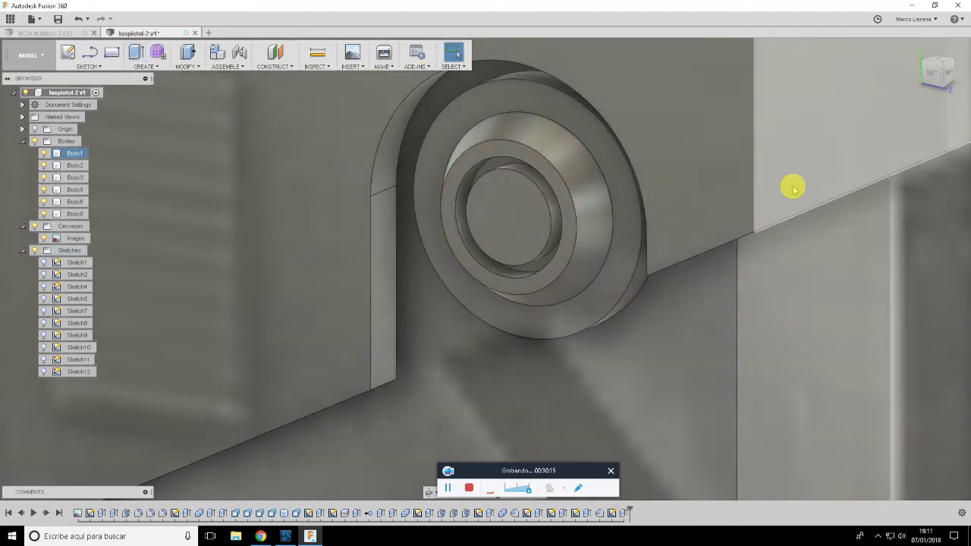
double_click(611, 513)
left_click(906, 204)
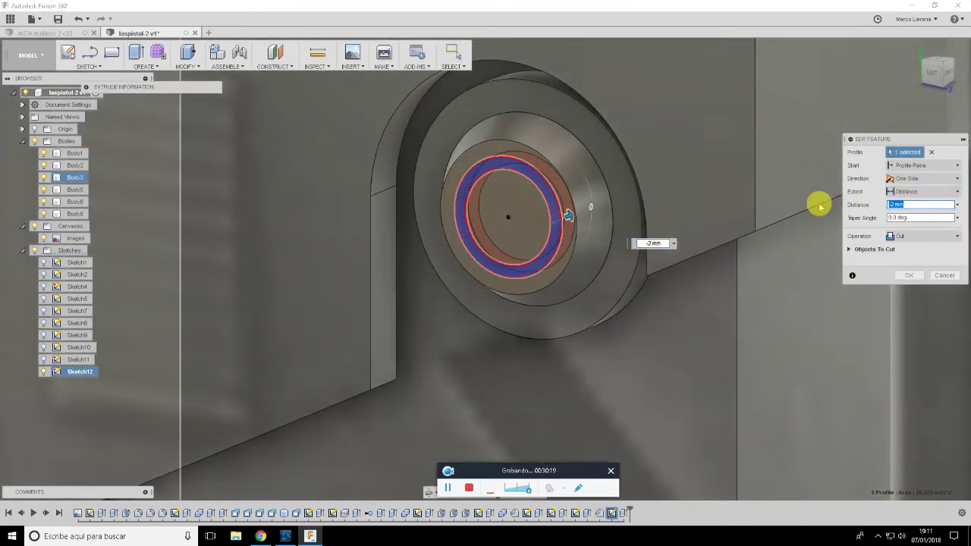
type("-")
key("Return")
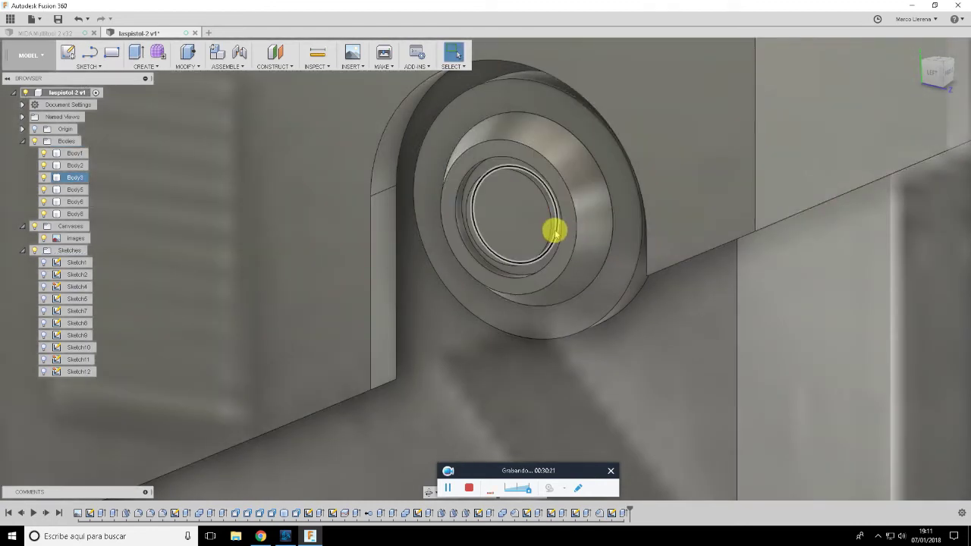
Fillet the inner disc's circular edge with a 1.186 mm radius
left_click(552, 237)
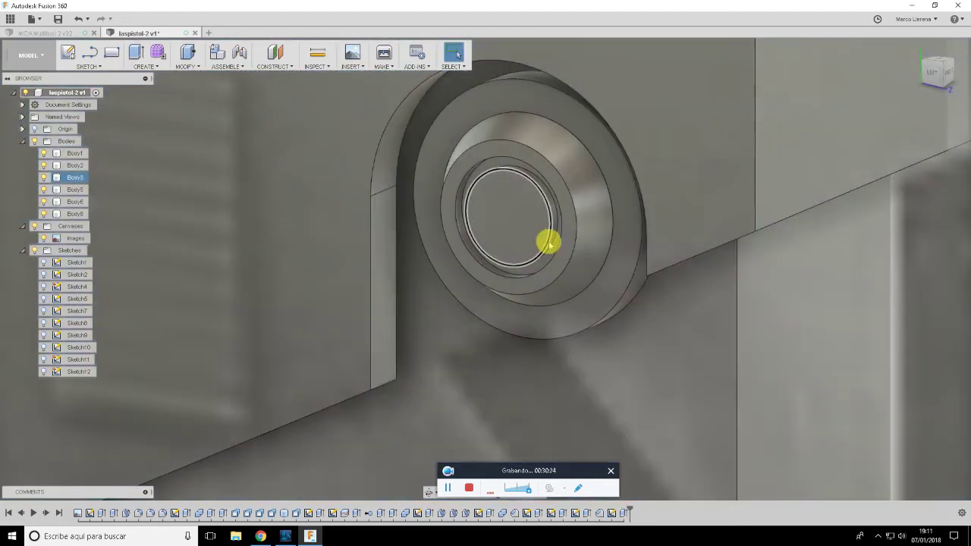
left_click(548, 243)
left_click(548, 240)
right_click(551, 247)
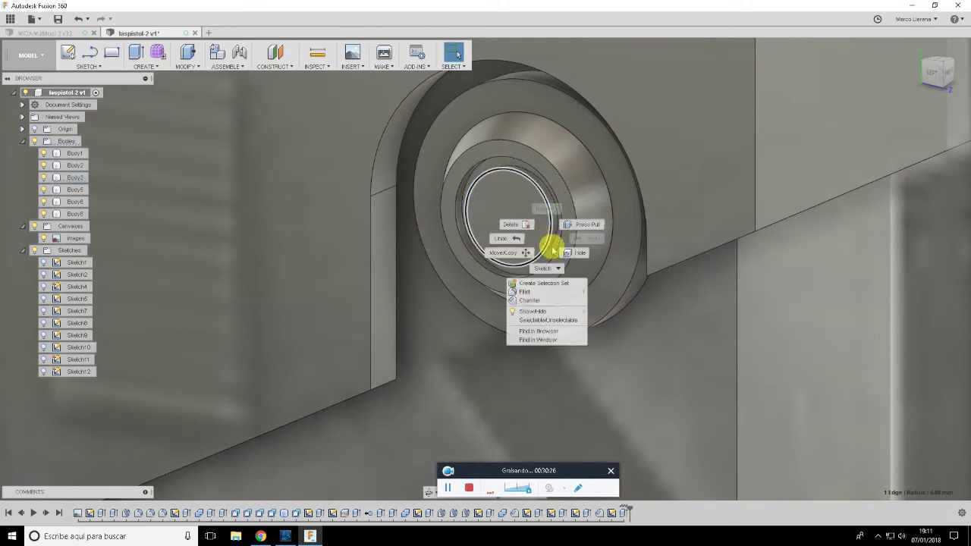
left_click(541, 291)
left_click_drag(551, 236, 560, 241)
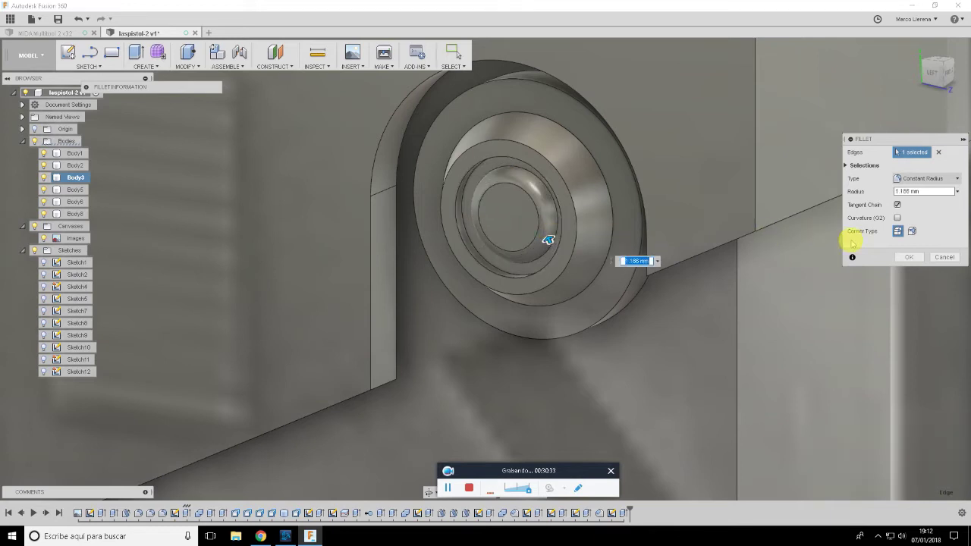
left_click(910, 260)
mouse_move(629, 210)
middle_mouse_down("shift")
mouse_move(736, 252)
mouse_move(709, 325)
middle_mouse_up("shift")
Add a diameter dimension to the inner circle in the boss sketch
double_click(622, 514)
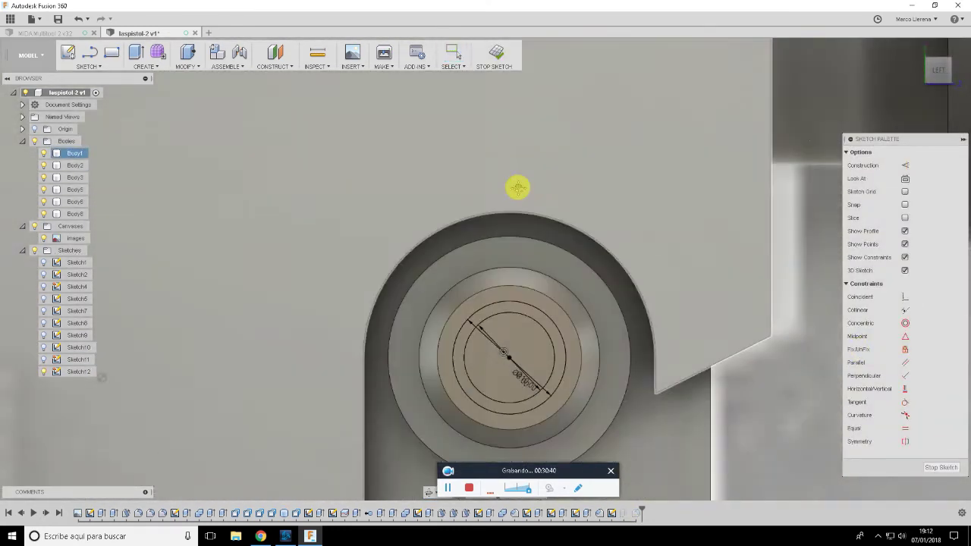
key("d")
left_click(516, 271)
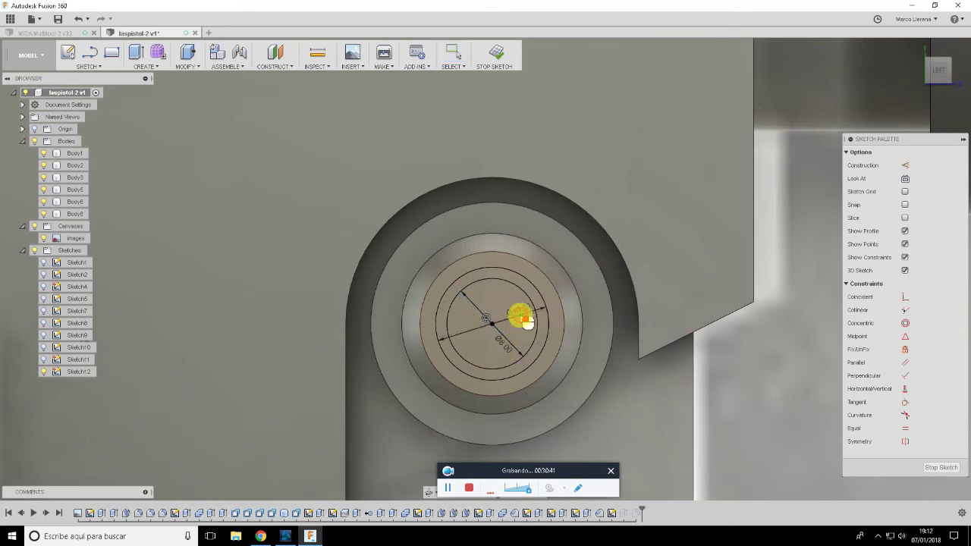
left_click(504, 343)
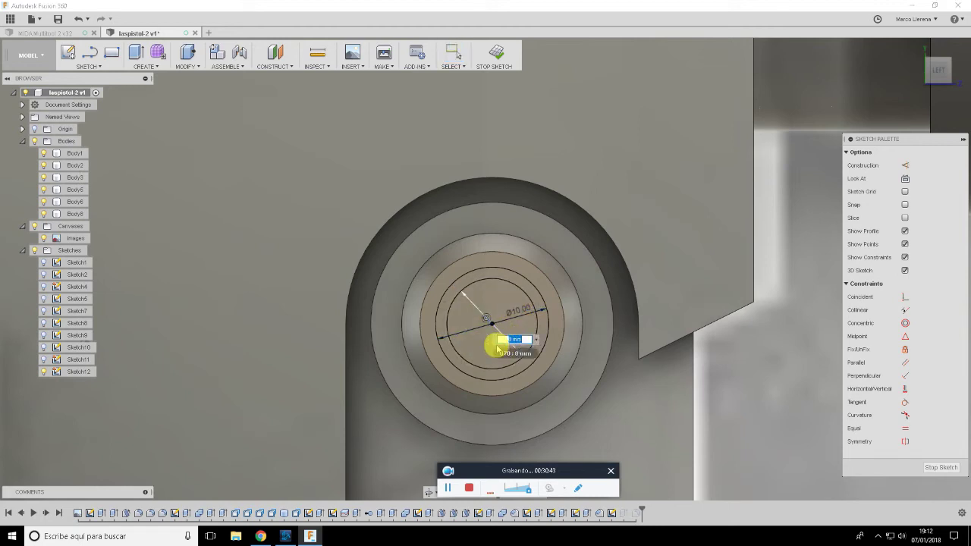
key("Return")
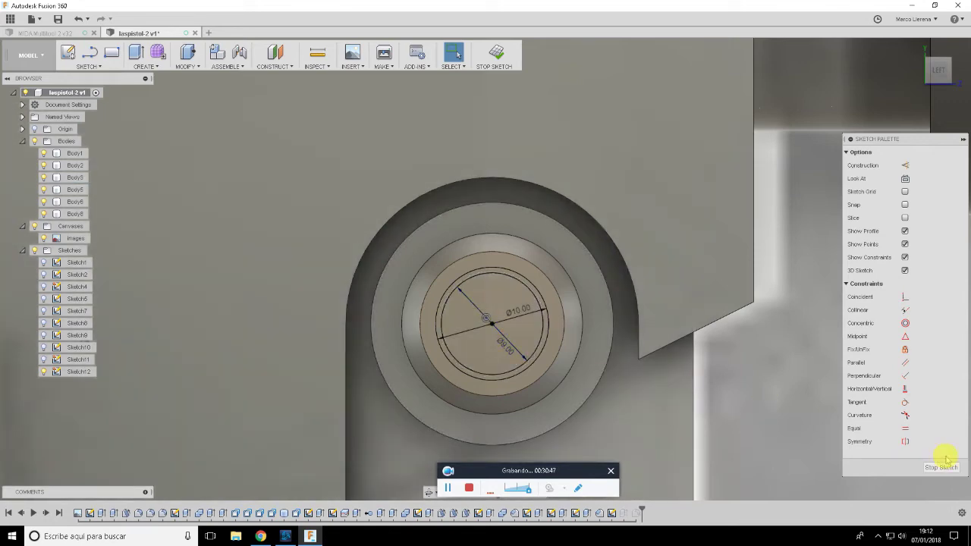
left_click(941, 468)
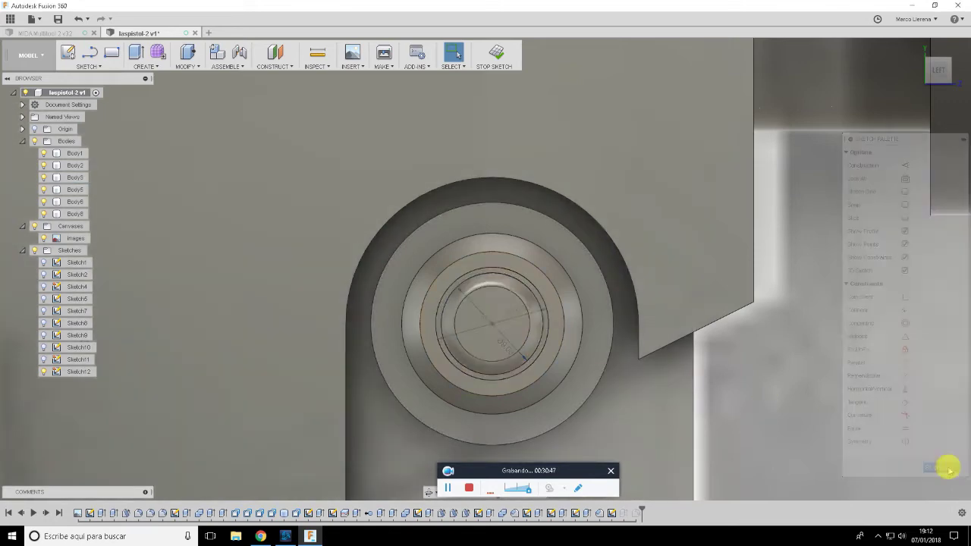
mouse_move(732, 379)
middle_mouse_down("shift")
mouse_move(494, 303)
mouse_move(585, 282)
mouse_move(568, 298)
mouse_move(581, 191)
middle_mouse_up("shift")
scroll(581, 190, "up", 4)
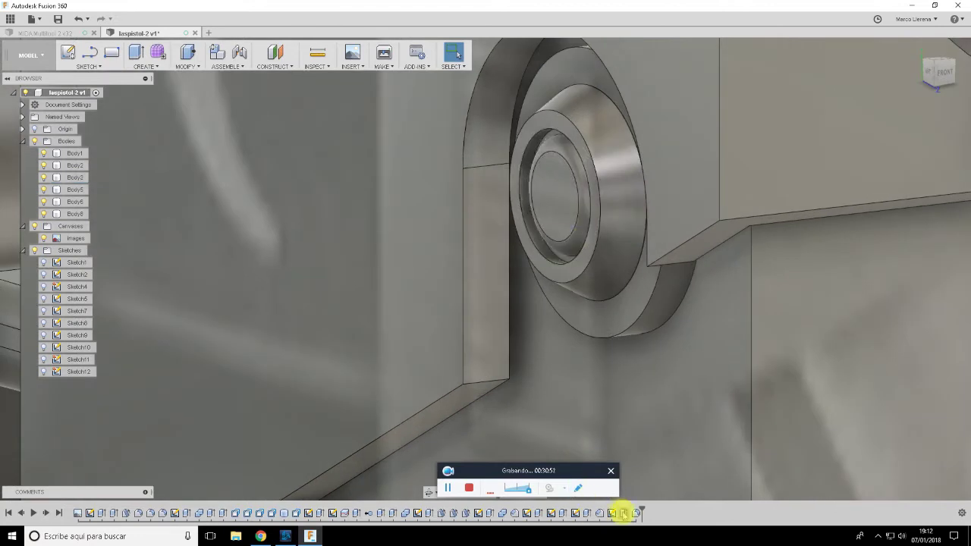
Roll the timeline back before the groove cut, inspect the disc, then roll forward
double_click(615, 513)
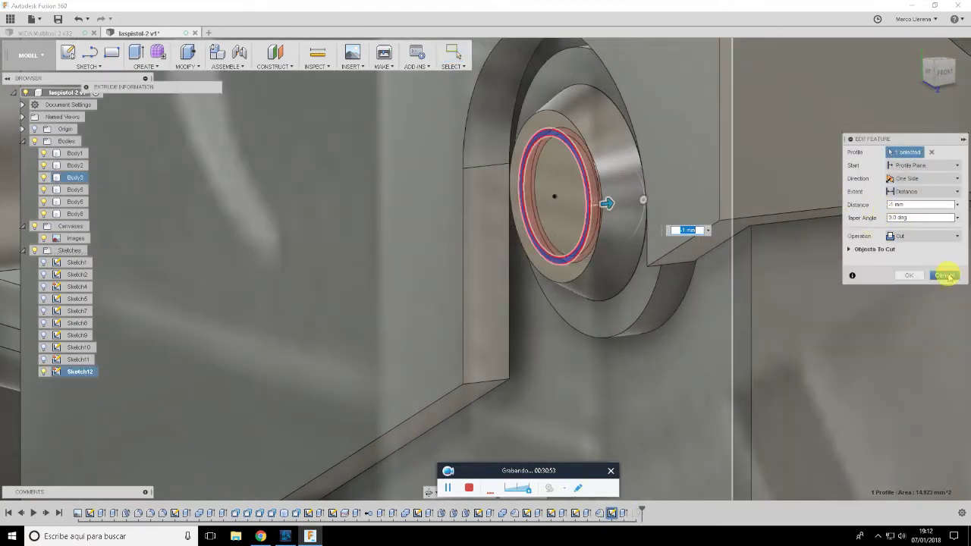
left_click(944, 275)
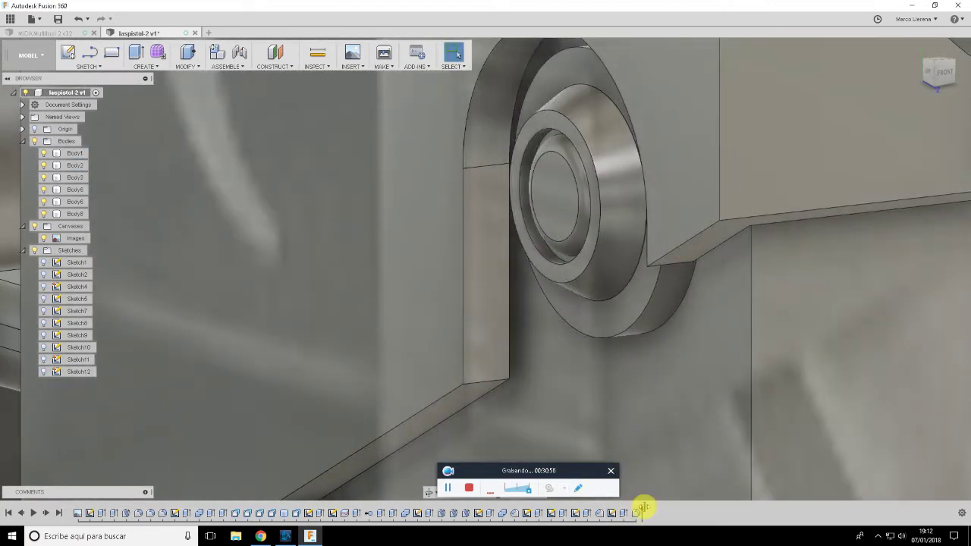
left_click_drag(643, 508, 631, 513)
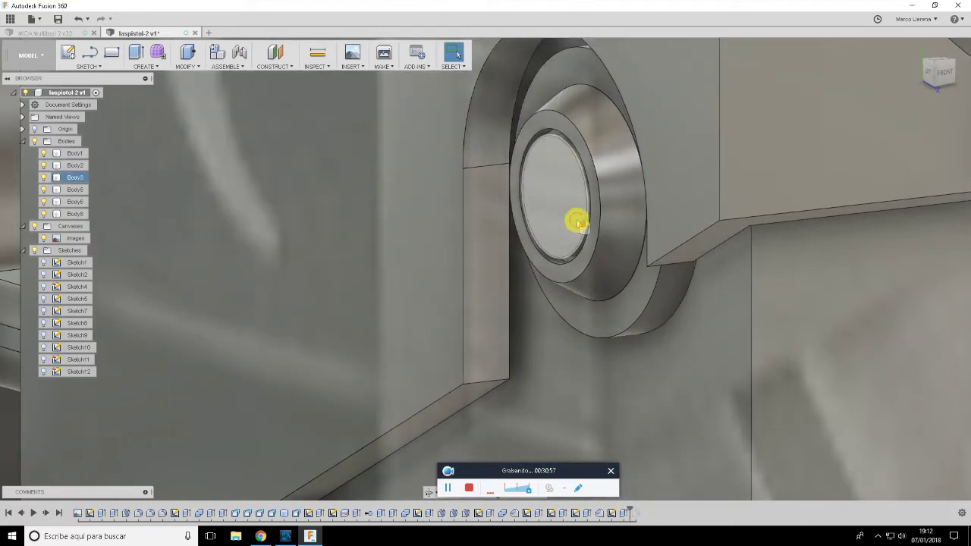
left_click(577, 221)
key("e")
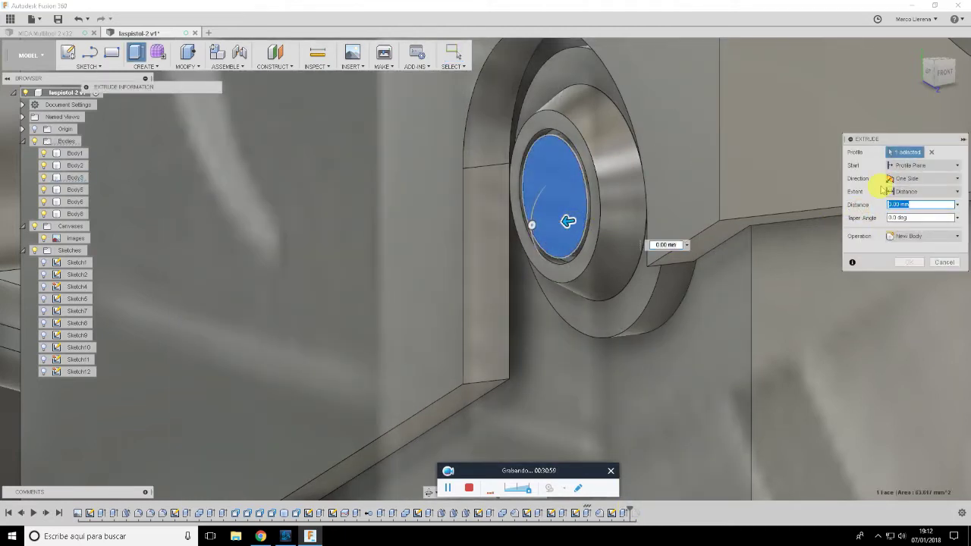
key("Escape")
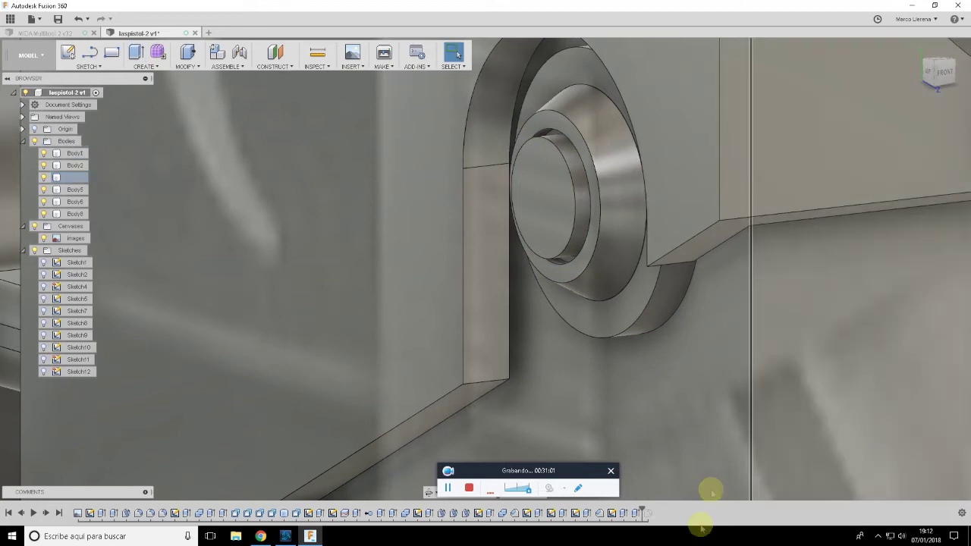
left_click_drag(641, 512, 652, 512)
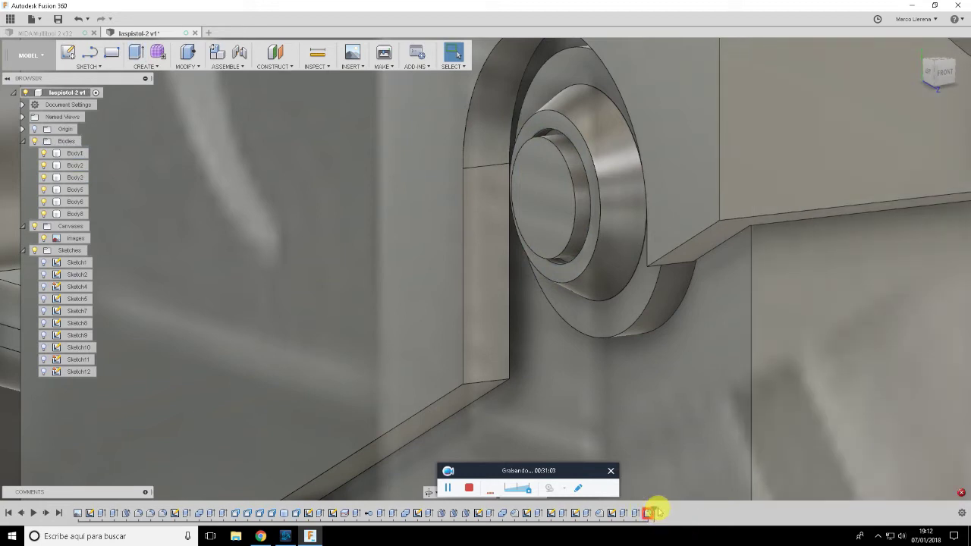
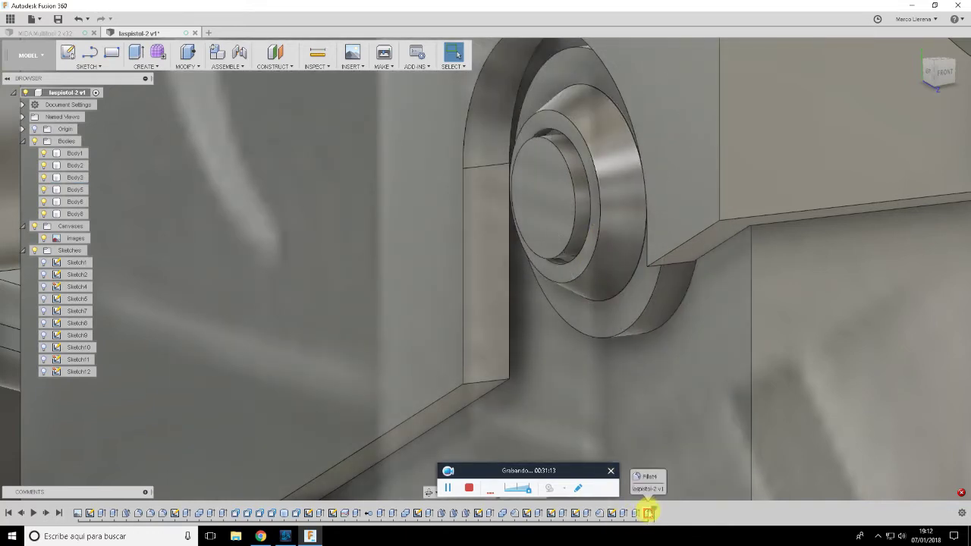
Enlarge the fillet on the boss's inner ring to about 1.8 mm
double_click(648, 513)
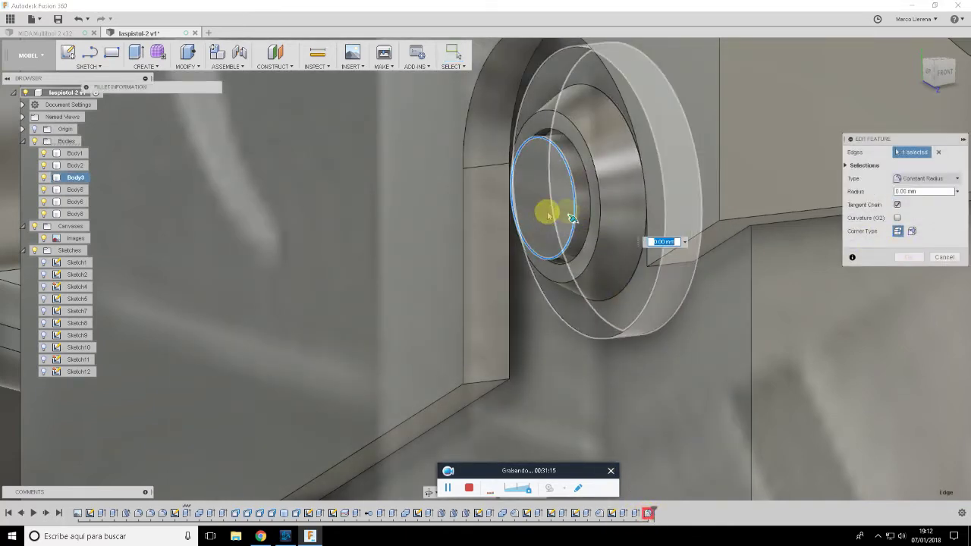
left_click_drag(574, 220, 688, 227)
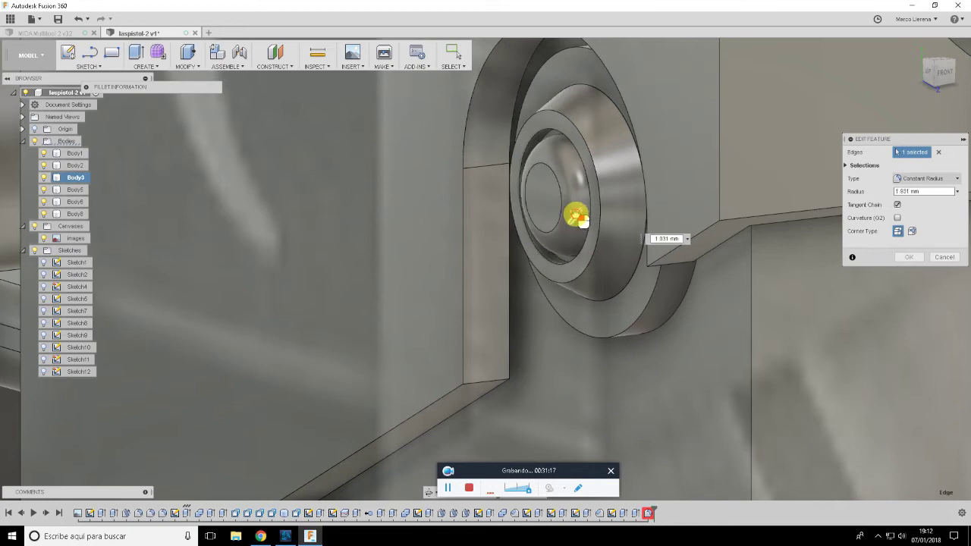
left_click(909, 256)
mouse_move(871, 262)
middle_mouse_down("shift")
mouse_move(565, 281)
mouse_move(624, 271)
mouse_move(668, 277)
mouse_move(685, 262)
mouse_move(641, 262)
middle_mouse_up("shift")
scroll(641, 262, "down", 5)
scroll(644, 291, "down", 2)
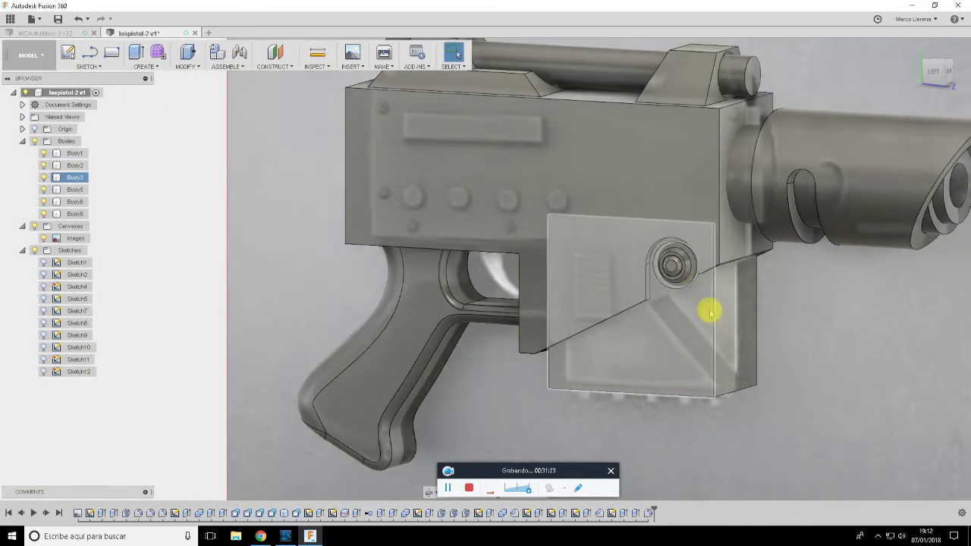
scroll(709, 310, "up", 2)
scroll(668, 273, "up", 2)
Compare the boss against the ArtStation reference page
key("alt+Tab")
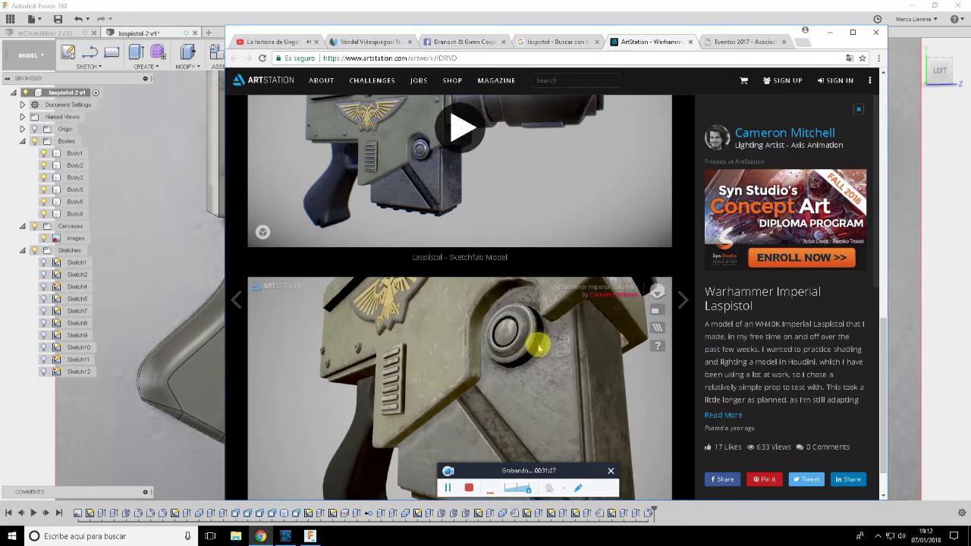
key("alt+Tab")
scroll(552, 210, "up", 2)
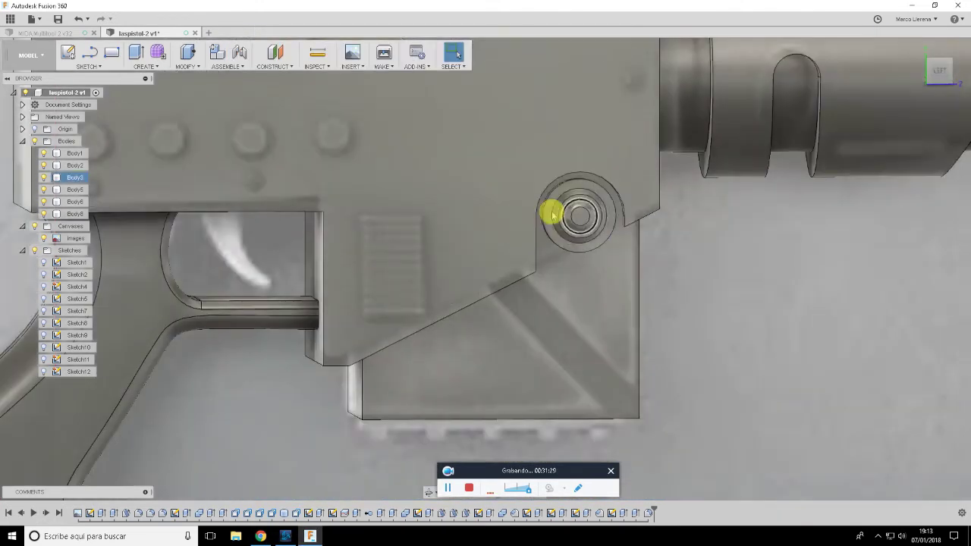
scroll(624, 208, "up", 2)
scroll(598, 216, "up", 2)
scroll(598, 216, "up", 2)
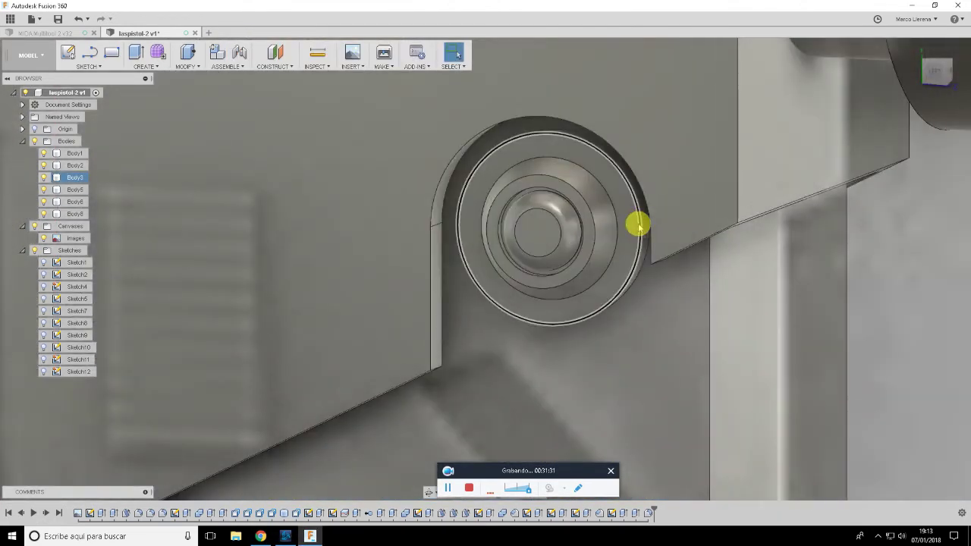
Chamfer the boss's outer rim edge by 1 mm
right_click(637, 223)
left_click(623, 286)
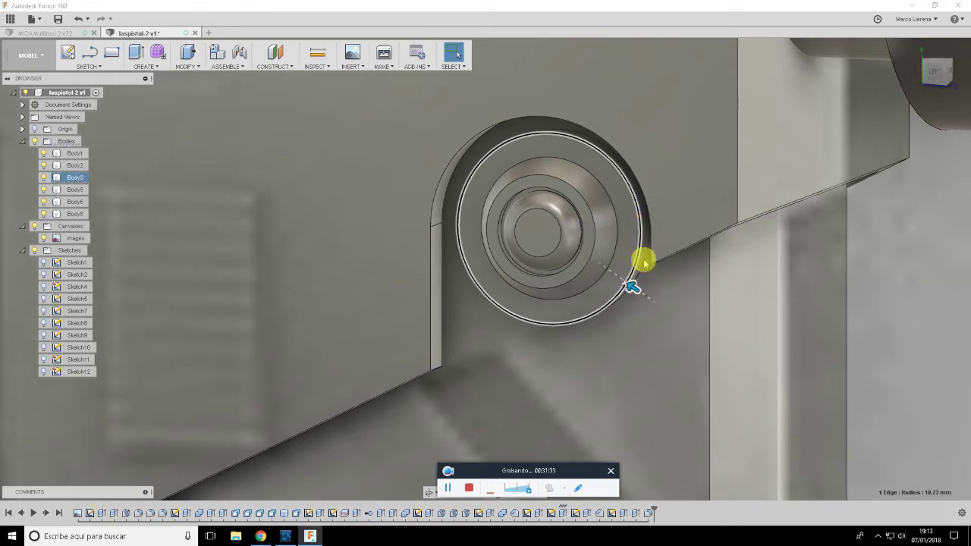
left_click(901, 192)
type("1")
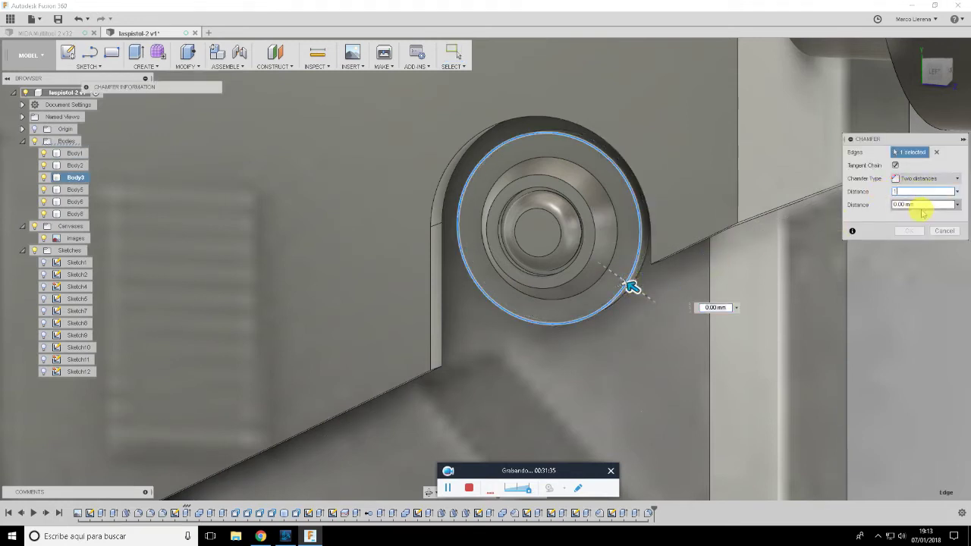
type("1")
middle_click_drag(682, 299, 676, 268, "shift")
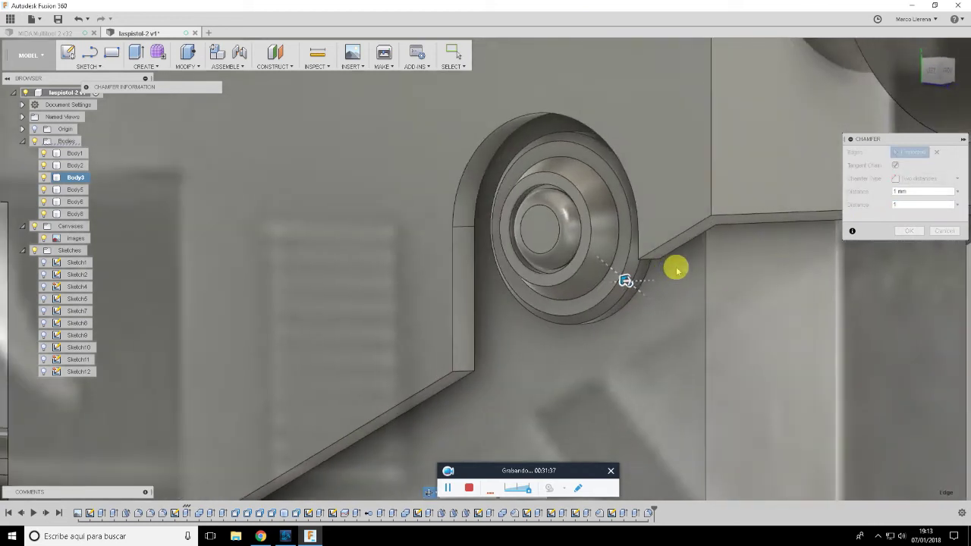
left_click(919, 232)
scroll(698, 296, "down", 3)
scroll(697, 296, "down", 3)
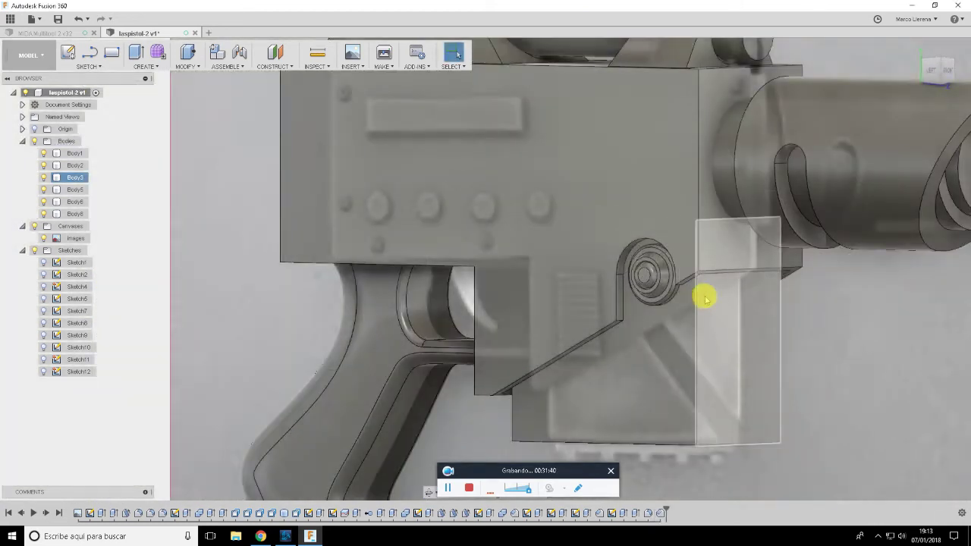
Hide the reference image canvas and compare the model with a side-on ArtStation view
left_click(35, 226)
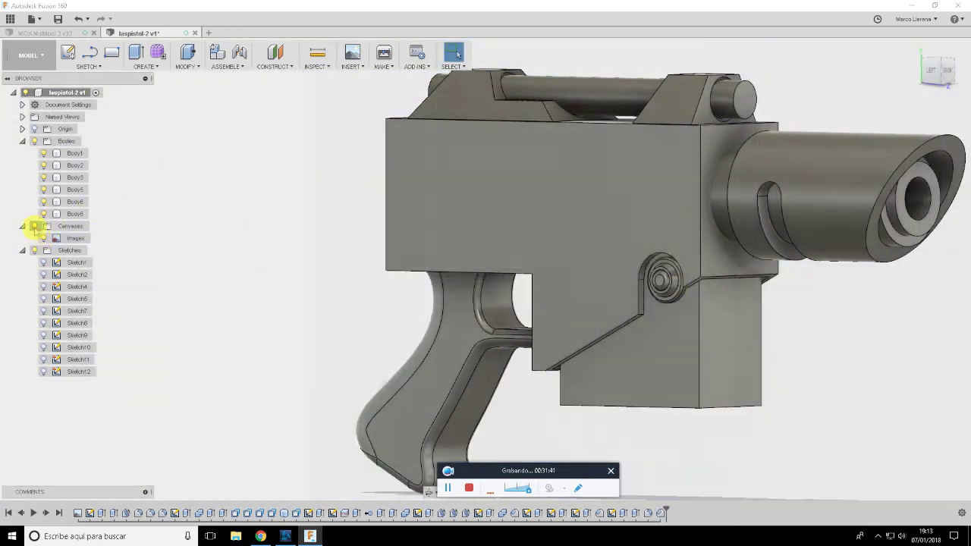
scroll(786, 297, "up", 2)
scroll(786, 296, "down", 3)
mouse_move(794, 323)
middle_mouse_down("shift")
mouse_move(568, 245)
mouse_move(615, 407)
middle_mouse_up("shift")
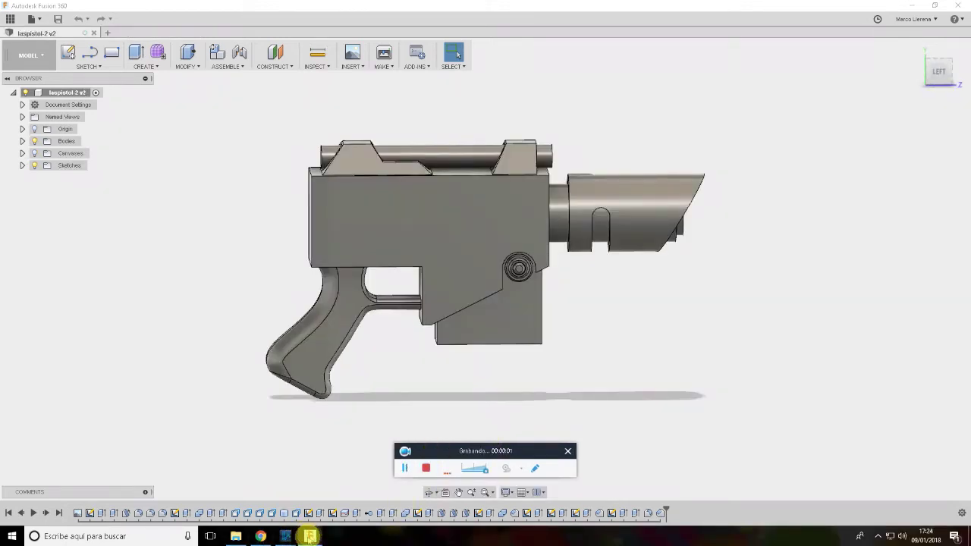
left_click(260, 536)
mouse_move(429, 379)
left_mouse_down()
mouse_move(478, 380)
mouse_move(478, 390)
left_mouse_up()
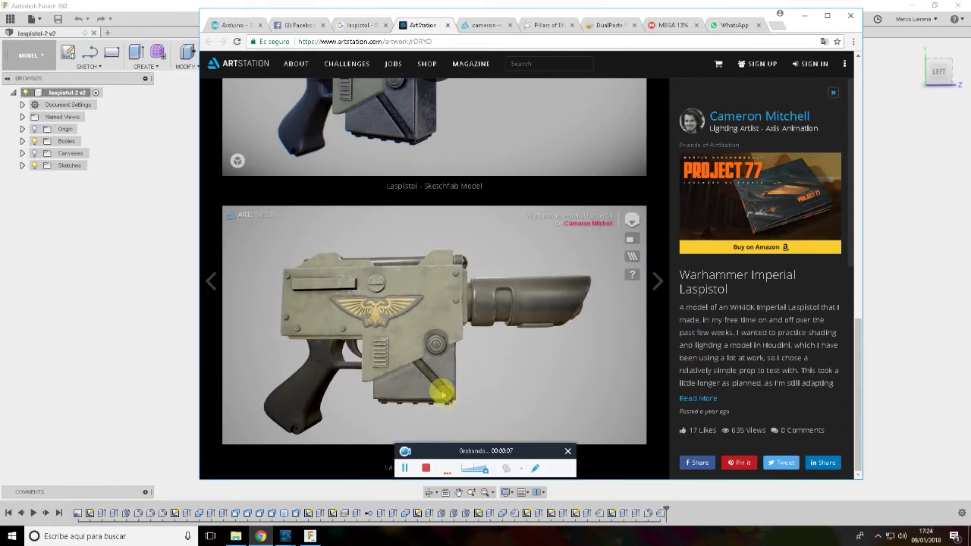
left_click(157, 368)
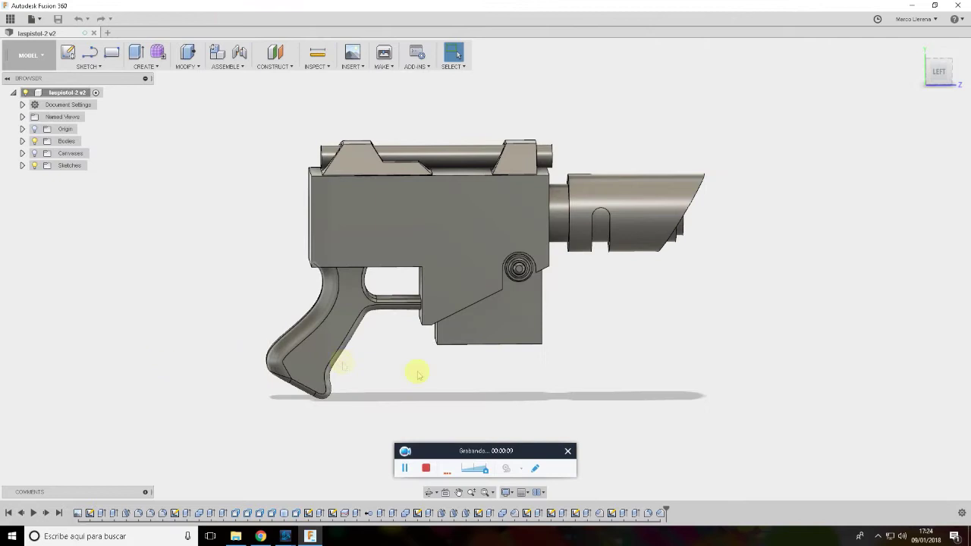
Recheck the reference, then begin a line sketch on the lower receiver plate face
key("alt+Tab")
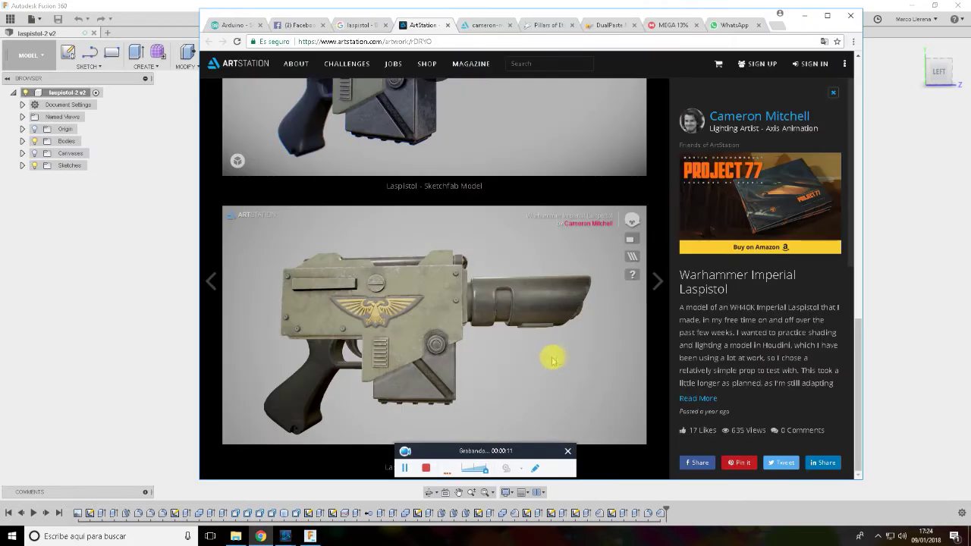
mouse_move(455, 393)
left_mouse_down()
mouse_move(440, 353)
mouse_move(451, 372)
left_mouse_up()
key("alt+Tab")
key("l")
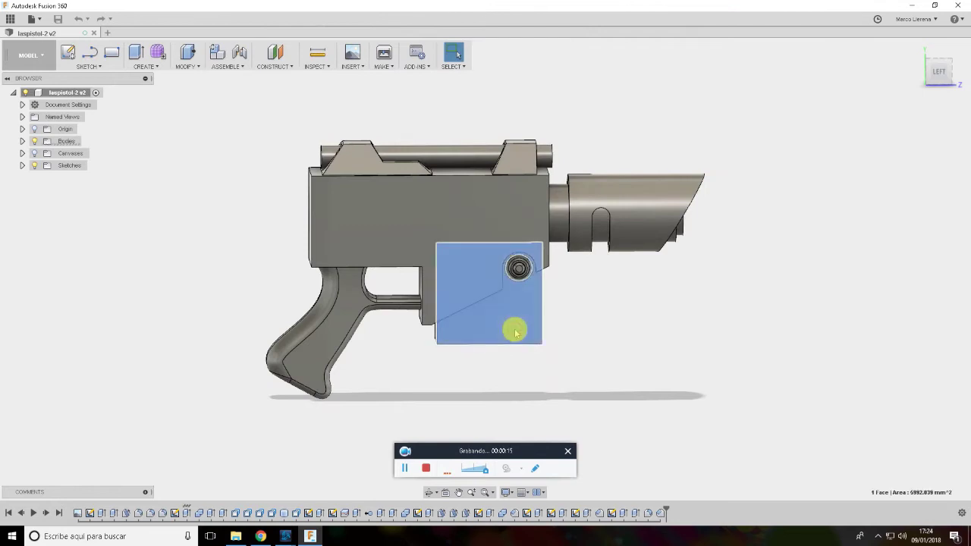
left_click(516, 339)
Cancel the first line and open Windows Calculator by searching 'calculadora'
left_click(517, 287)
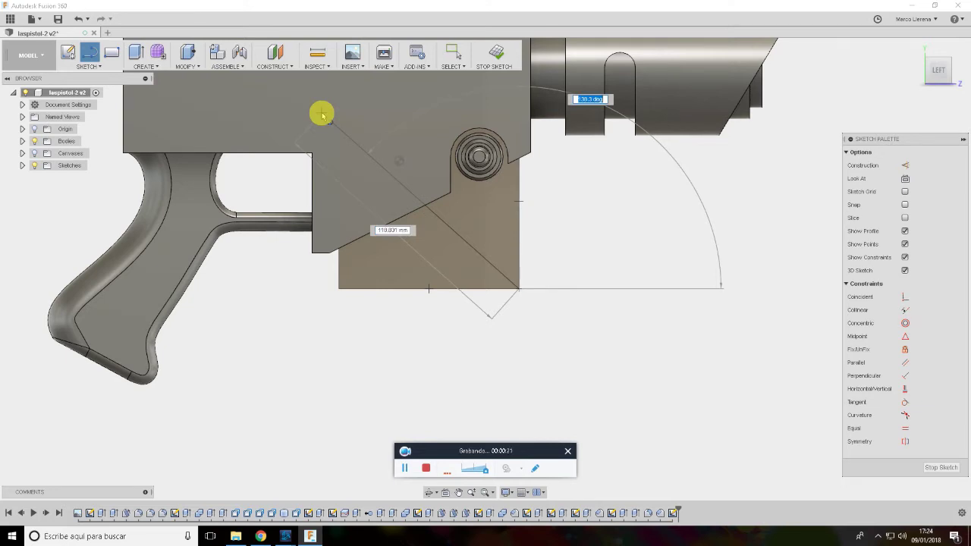
key("Escape")
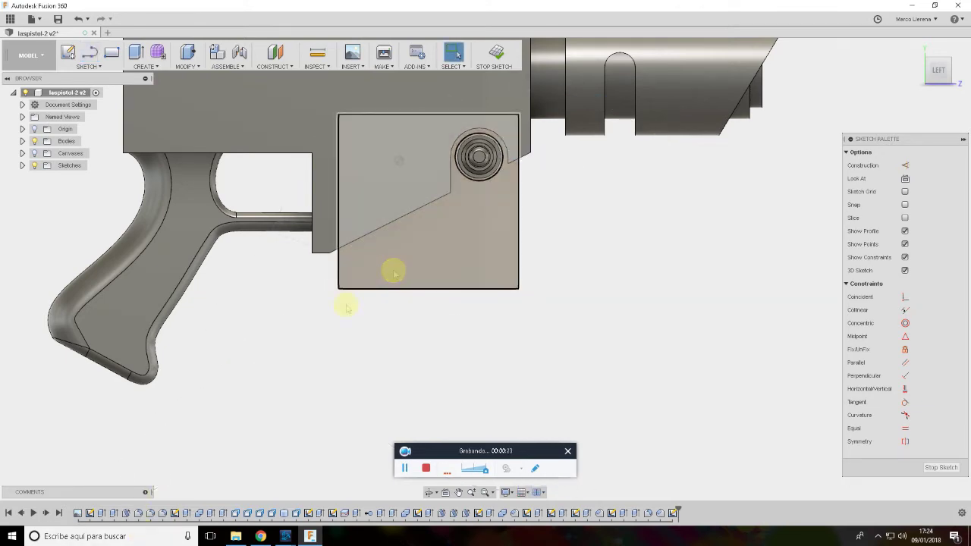
left_click(116, 536)
type("calculadora")
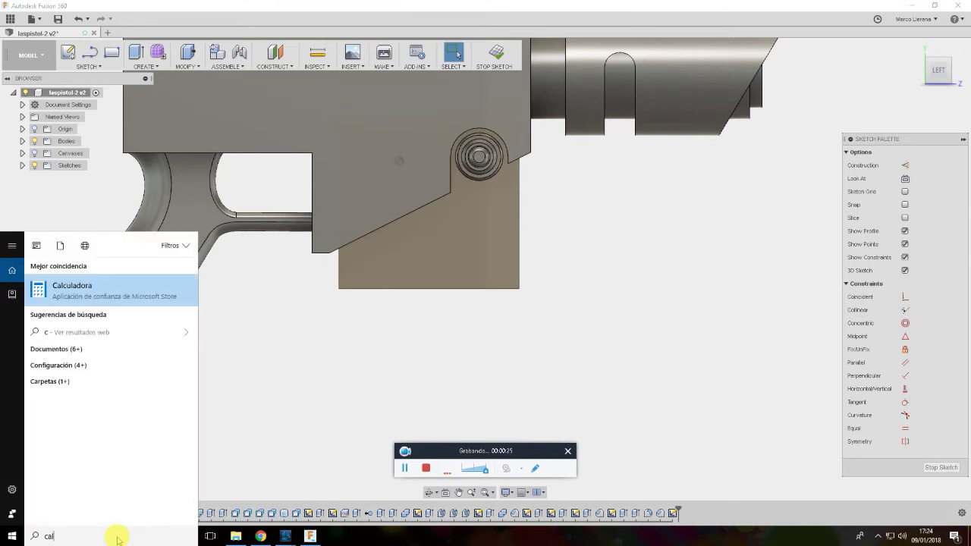
left_click(134, 286)
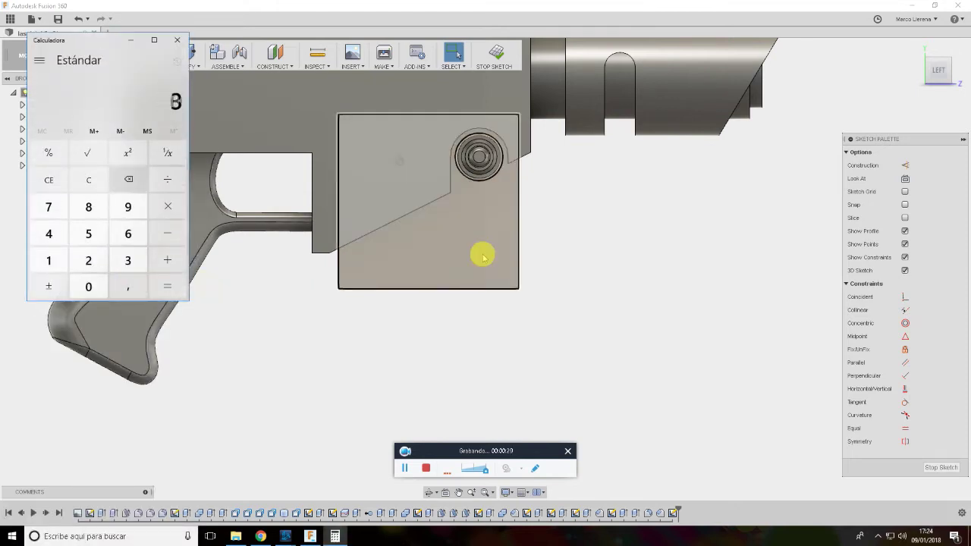
Compute 180 − 45 = 135, then start a line at the plate's lower-right corner
type("180-45")
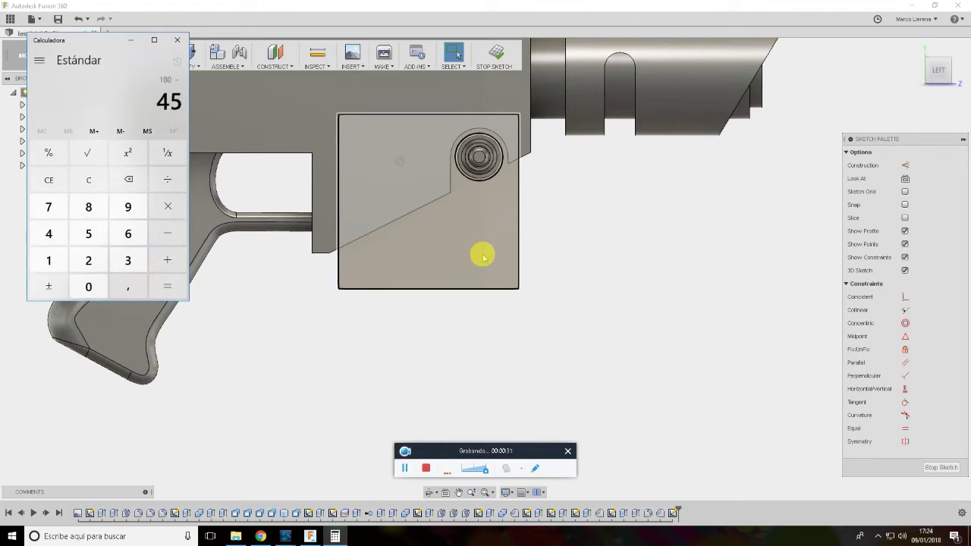
left_click(167, 286)
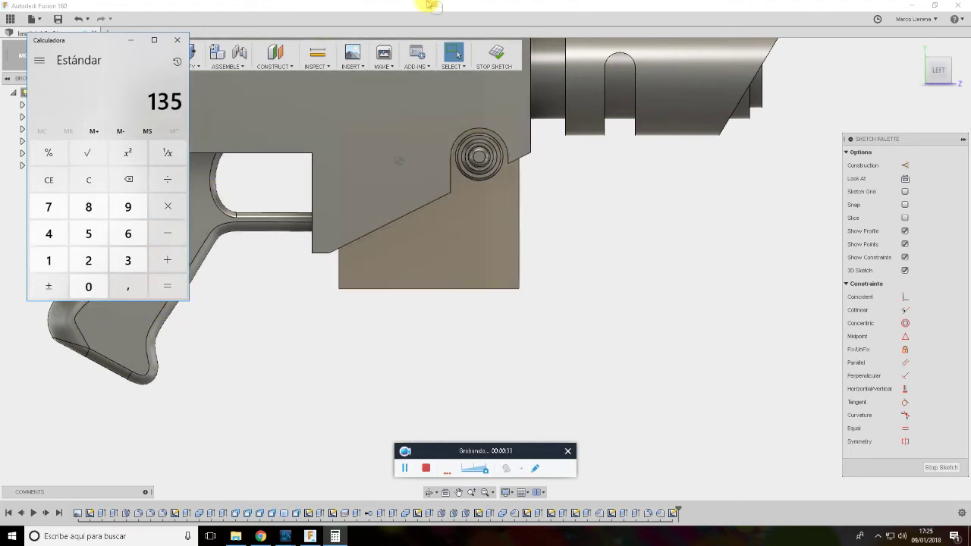
left_click(426, 6)
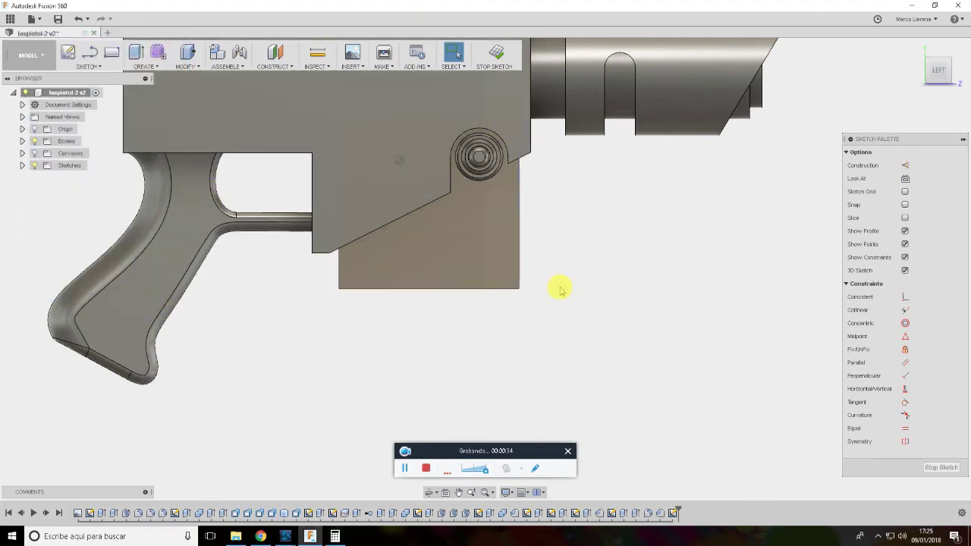
left_click(520, 289)
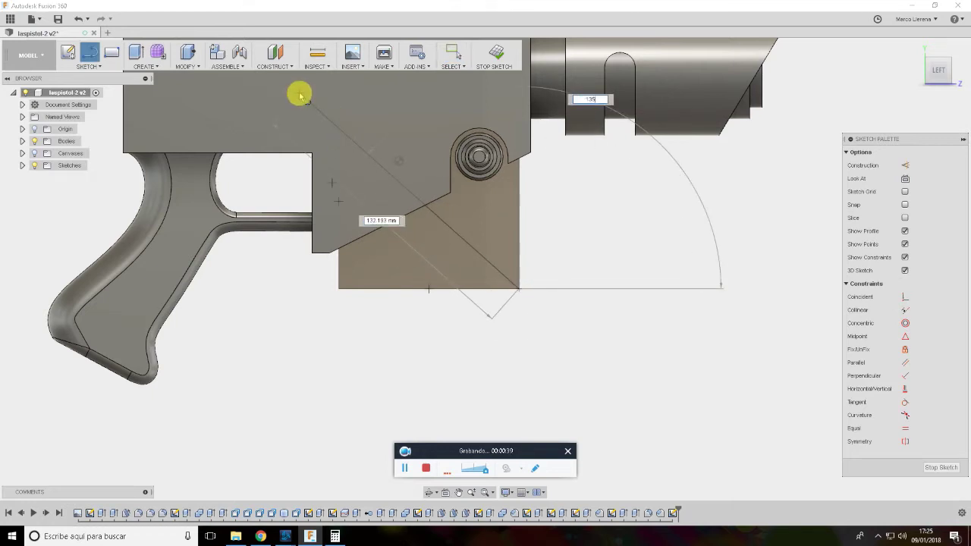
Commit the diagonal line at 135° and 132.193 mm, then check the side-on reference
key("Tab")
key("Return")
key("Escape")
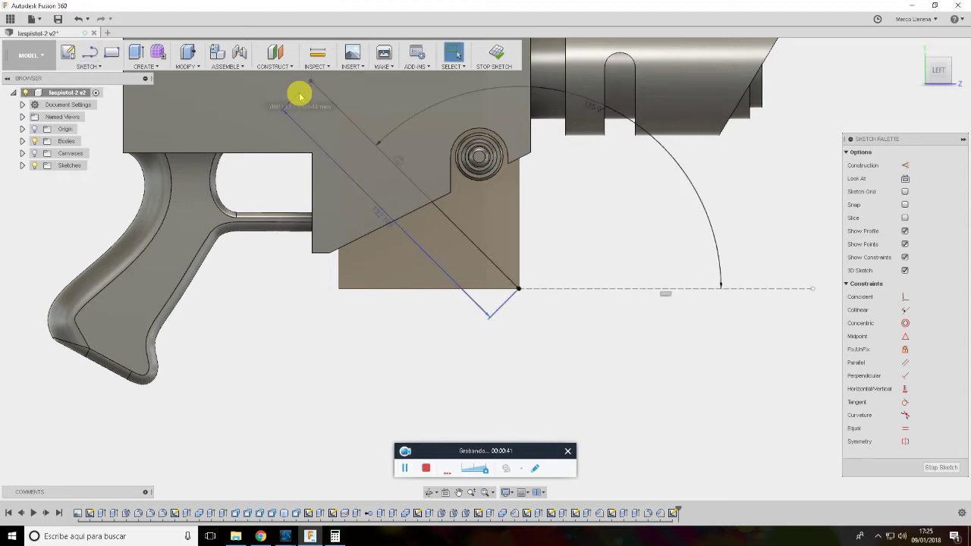
key("alt+Tab")
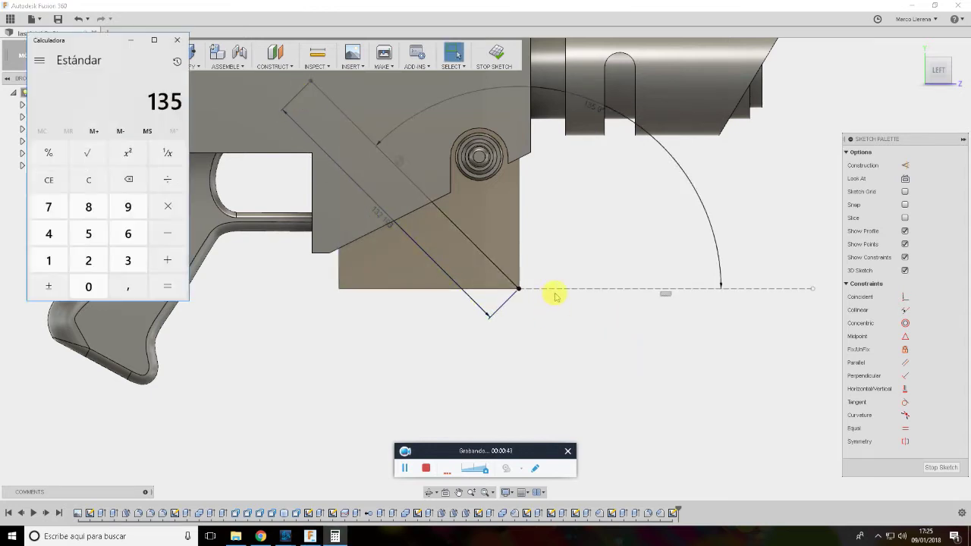
key("alt+Tab")
key("alt+Tab")
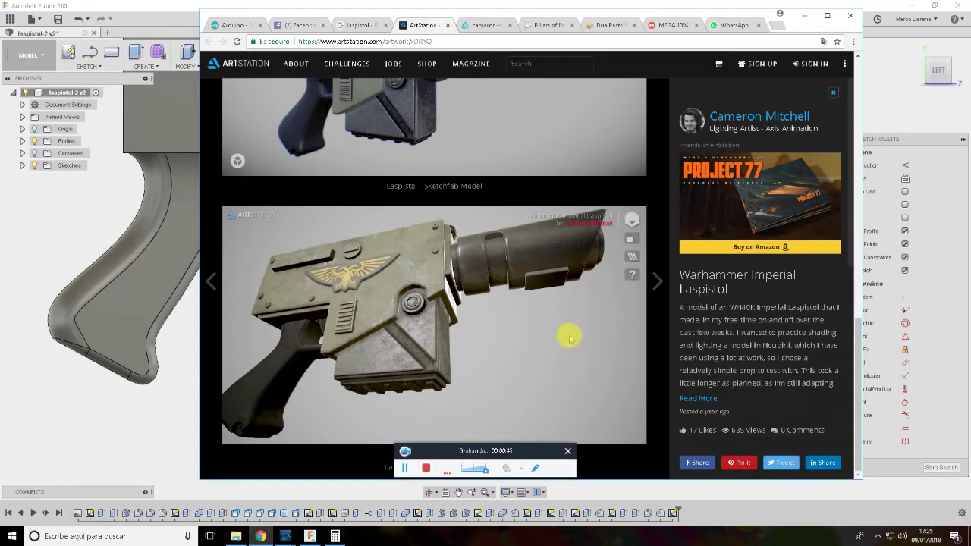
left_click_drag(496, 336, 520, 373)
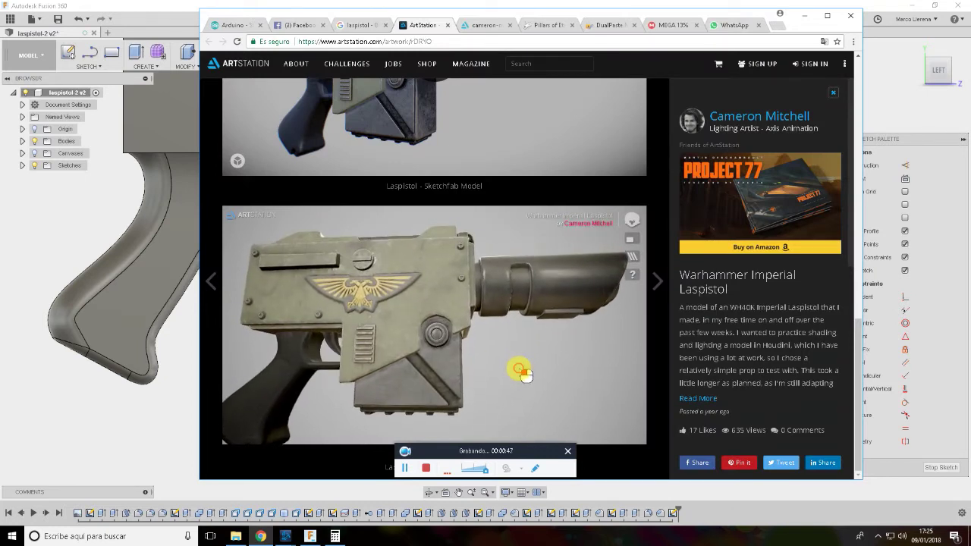
key("alt+Tab")
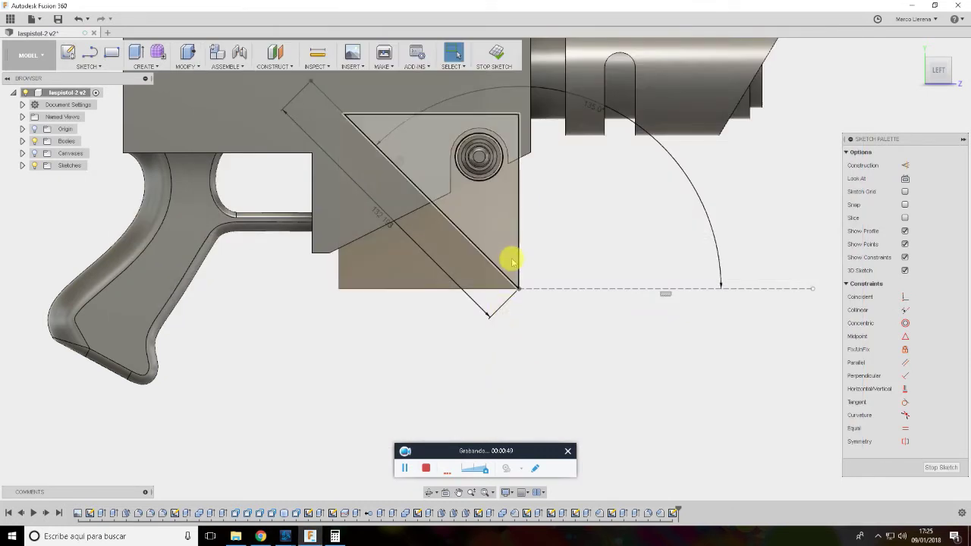
Draw a vertical line from the plate corner up along the panel edge
key("l")
scroll(513, 243, "up", 3)
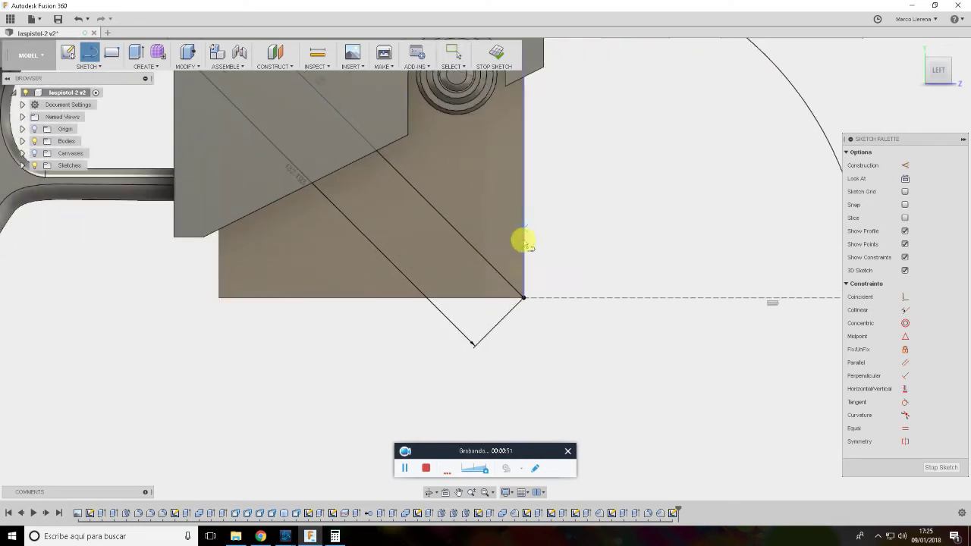
left_click(513, 286)
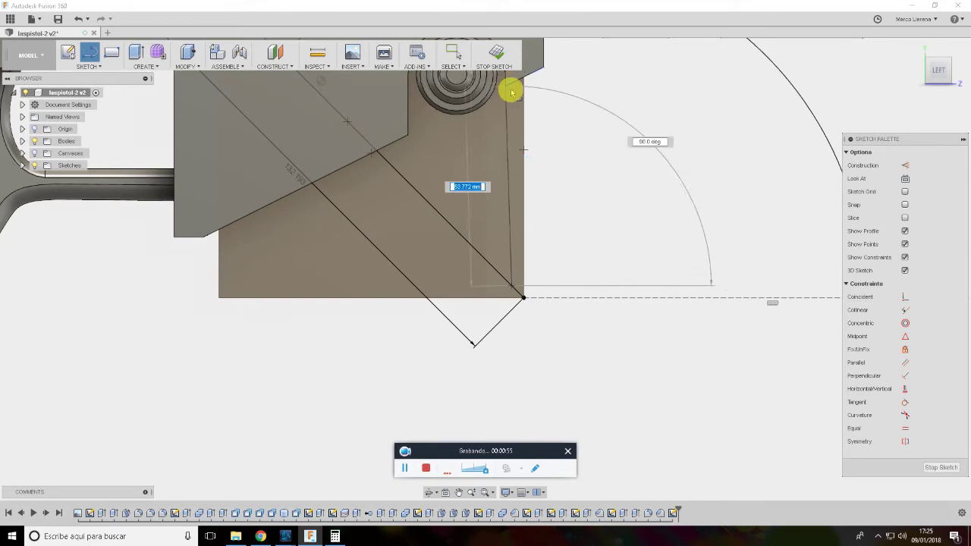
scroll(512, 93, "down", 4)
scroll(516, 119, "down", 3)
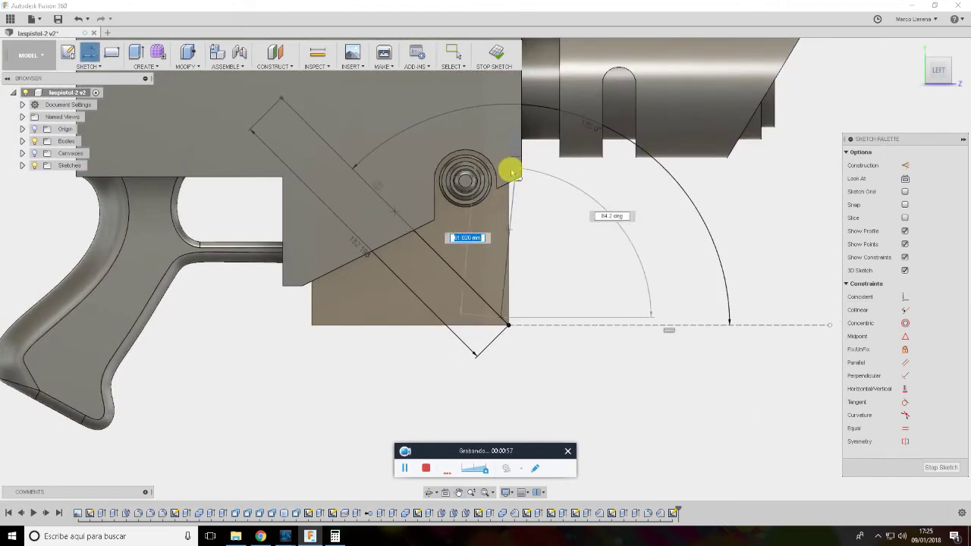
left_click(502, 186)
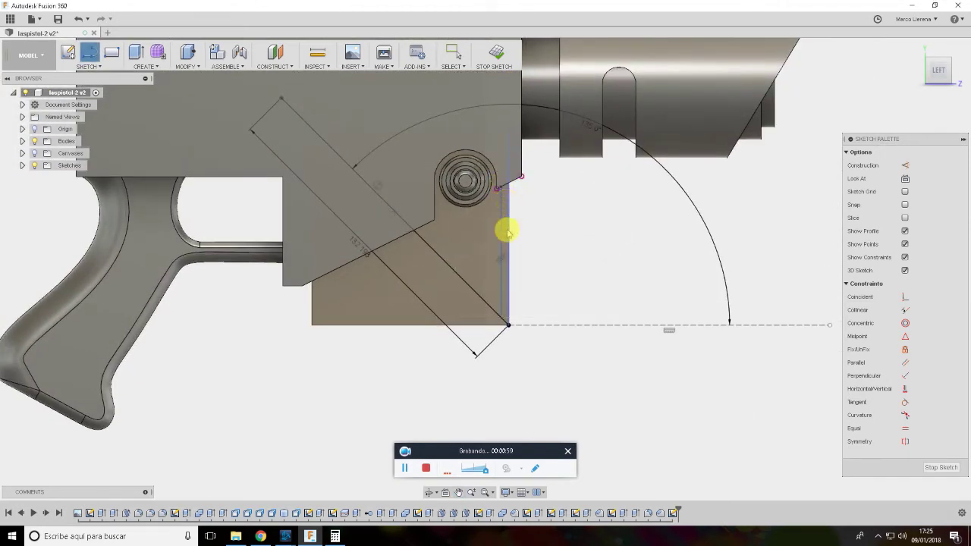
key("Escape")
scroll(501, 294, "up", 3)
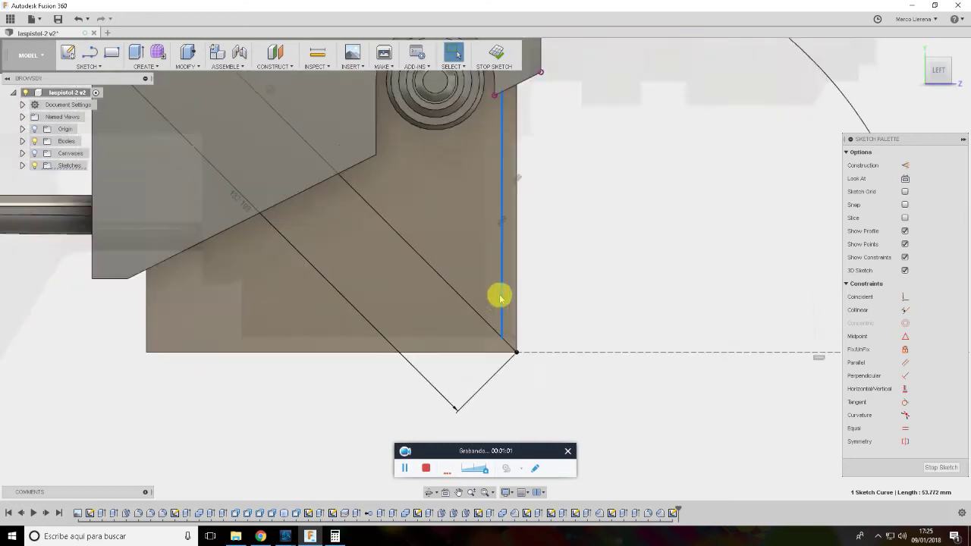
left_click(510, 351)
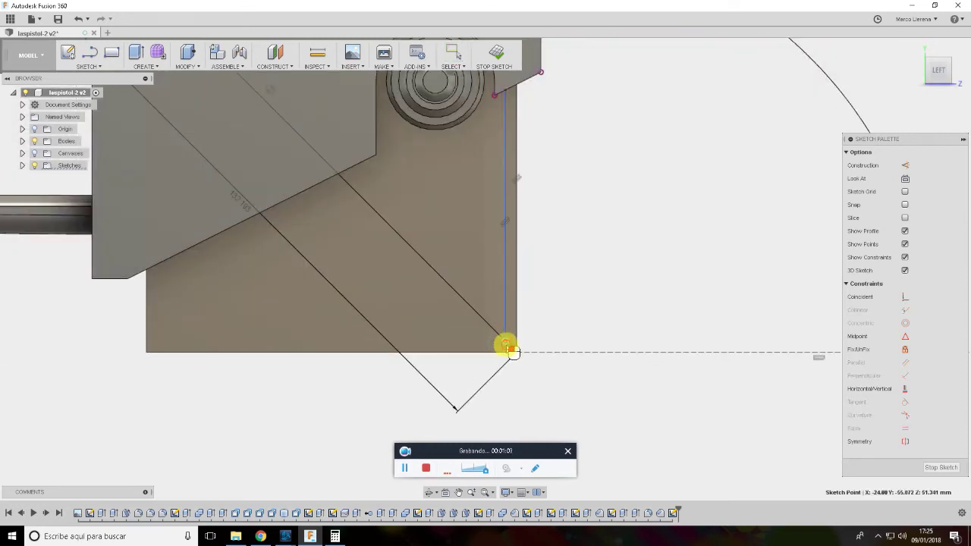
Check the reference again and place a short line across the diagonal
key("alt+Tab")
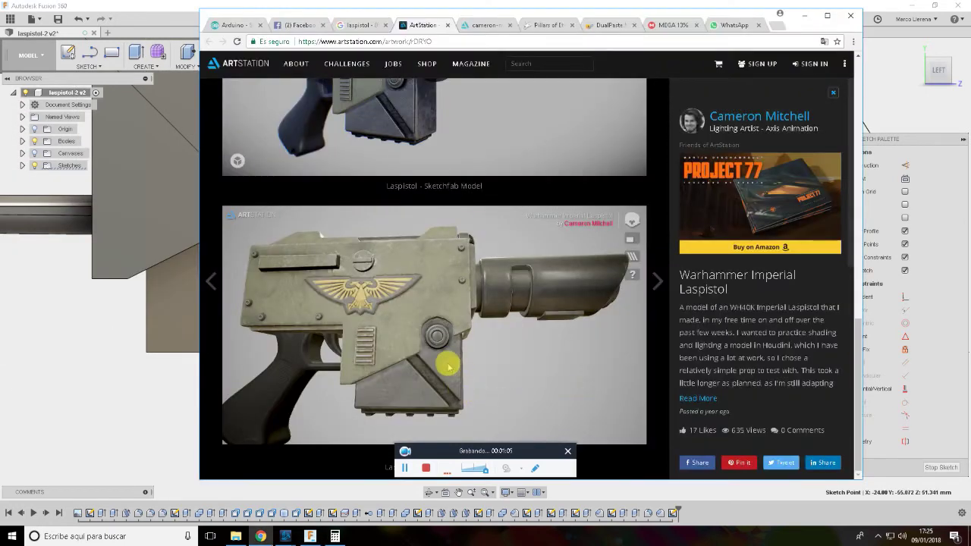
key("alt+Tab")
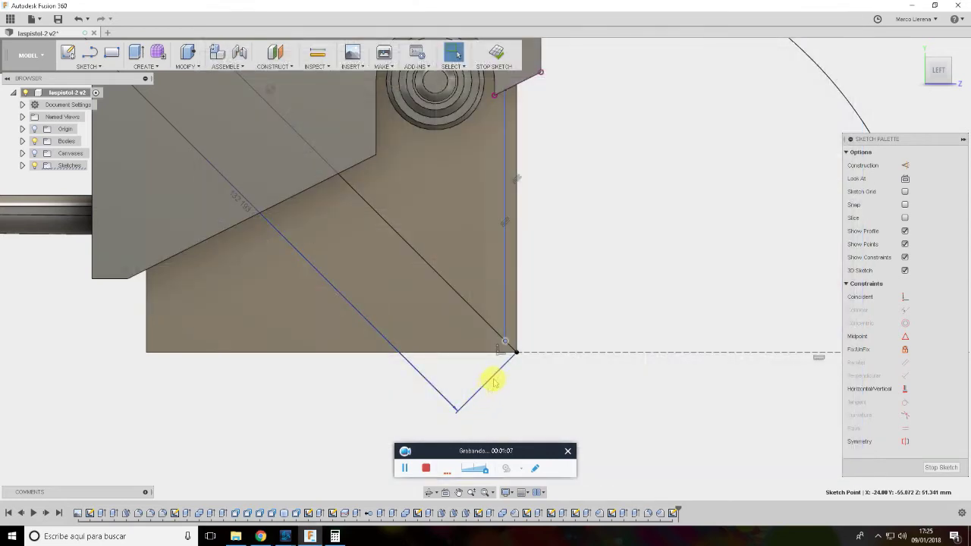
key("alt+Tab")
key("alt+Tab")
key("alt+Tab")
key("alt+Tab")
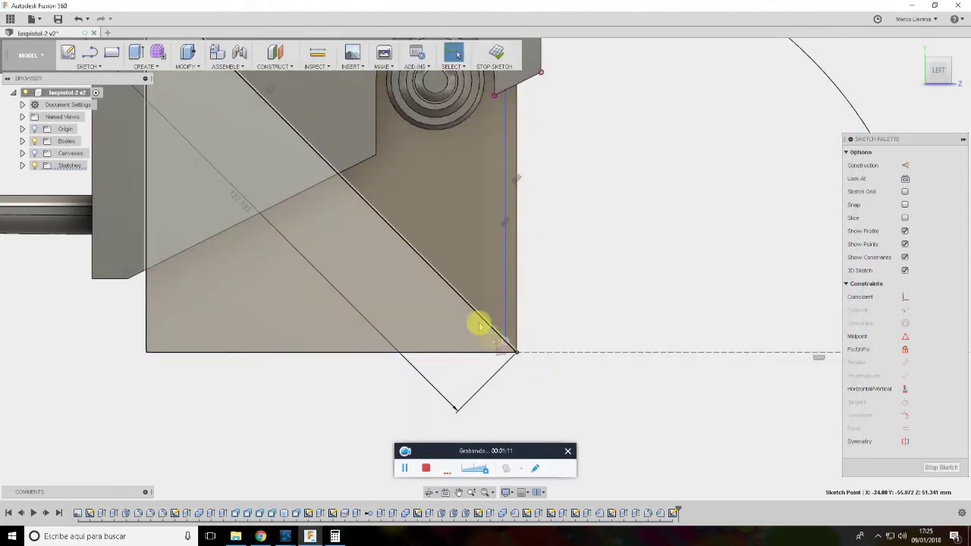
key("l")
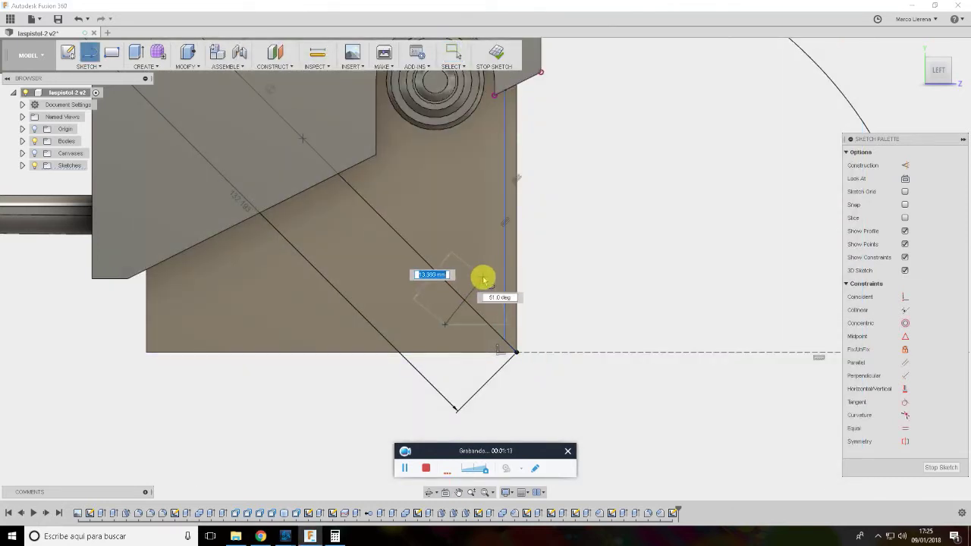
left_click(486, 285)
key("Escape")
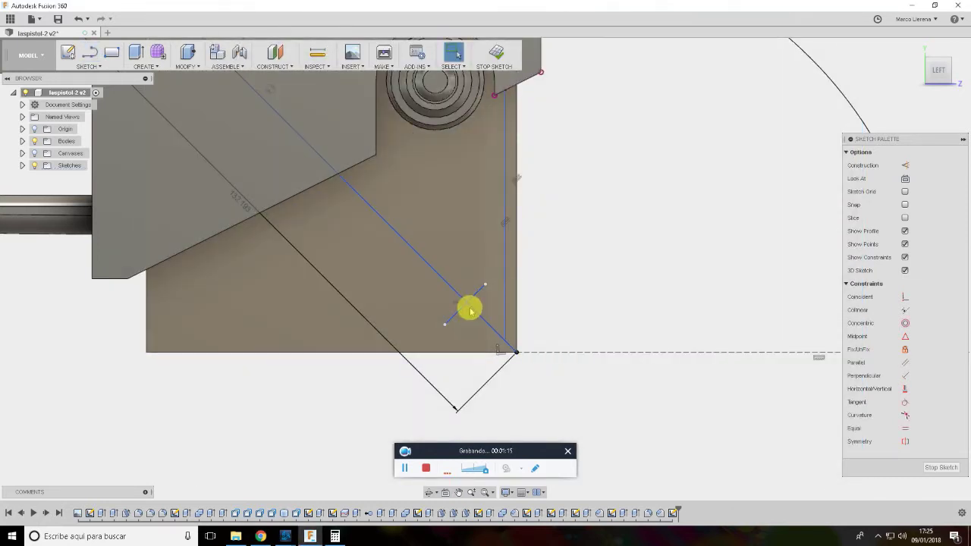
Draw two 6 mm lines forming a step on the diagonal and delete the crossing segment
key("l")
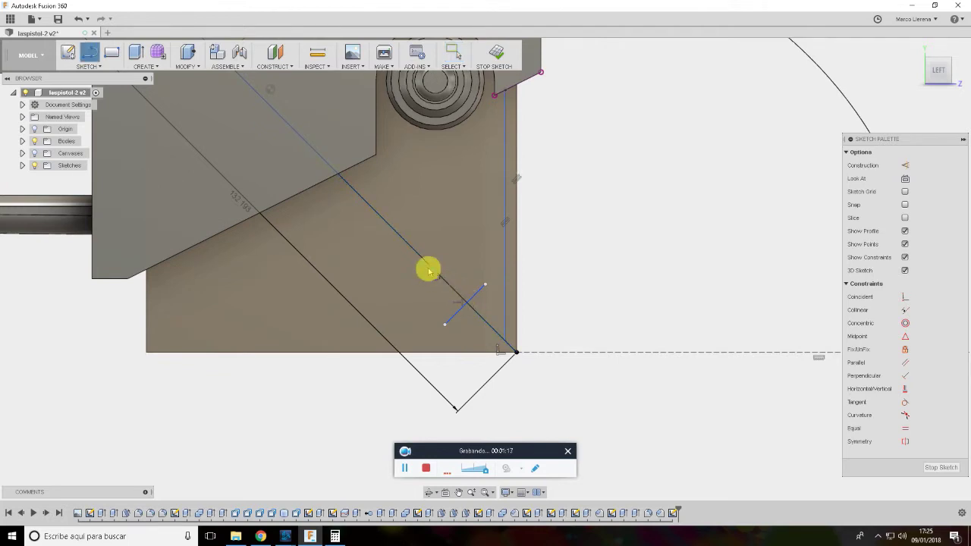
left_click(441, 279)
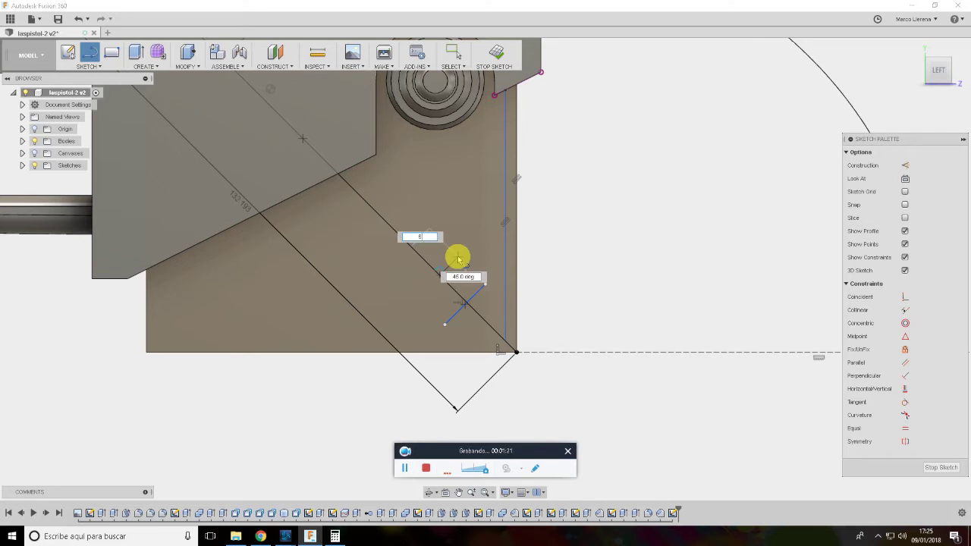
key("Return")
key("Escape")
key("l")
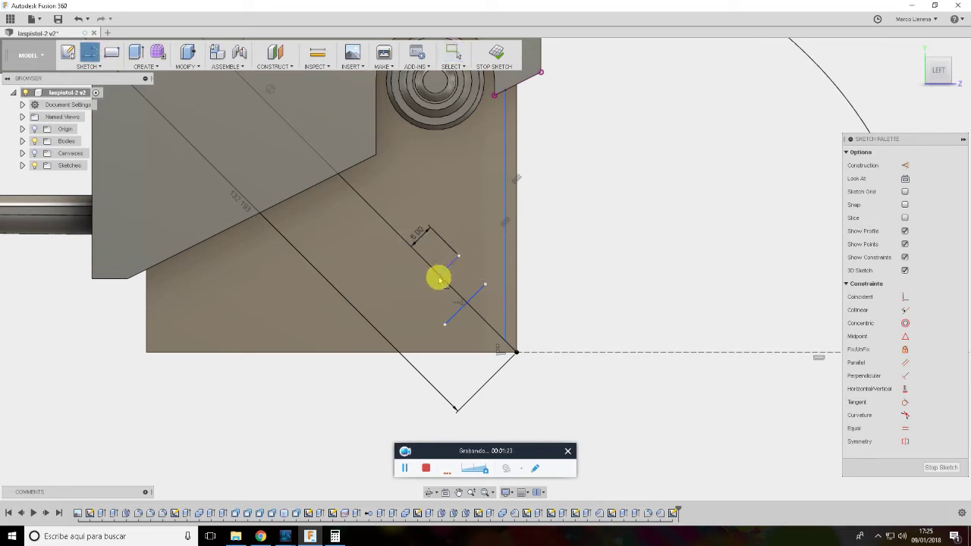
left_click(458, 256)
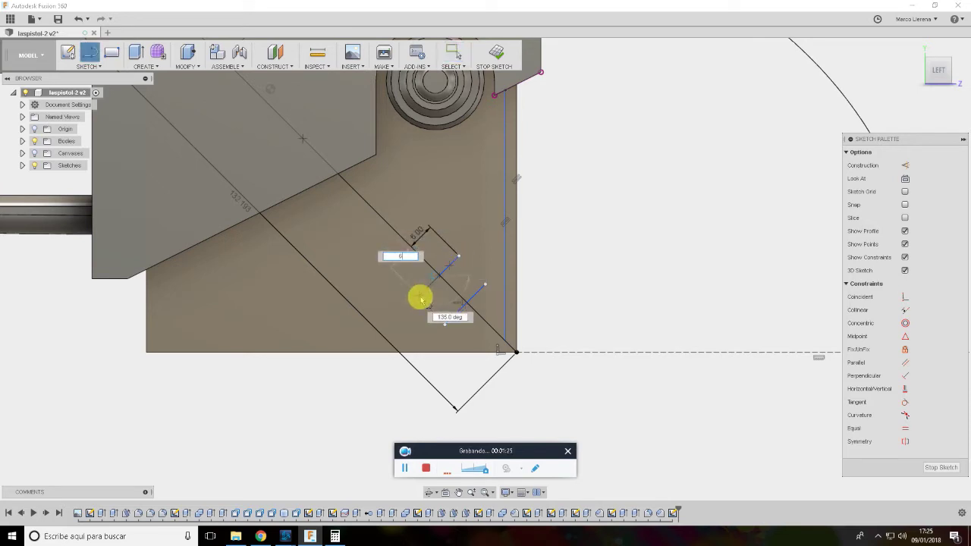
key("Return")
key("Escape")
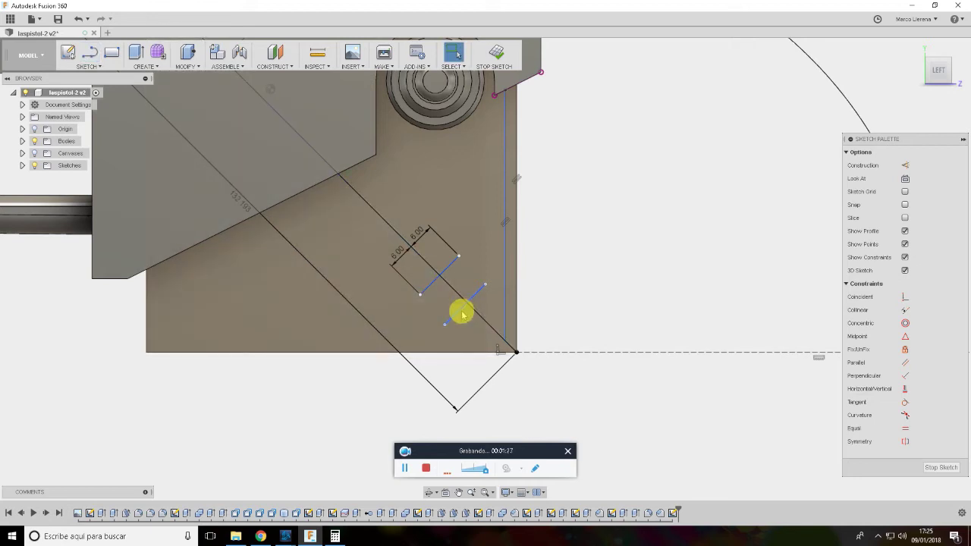
key("Delete")
Draw a line from the slat corner past the panel's bottom corner, then start another from the other corner
key("l")
left_click(459, 258)
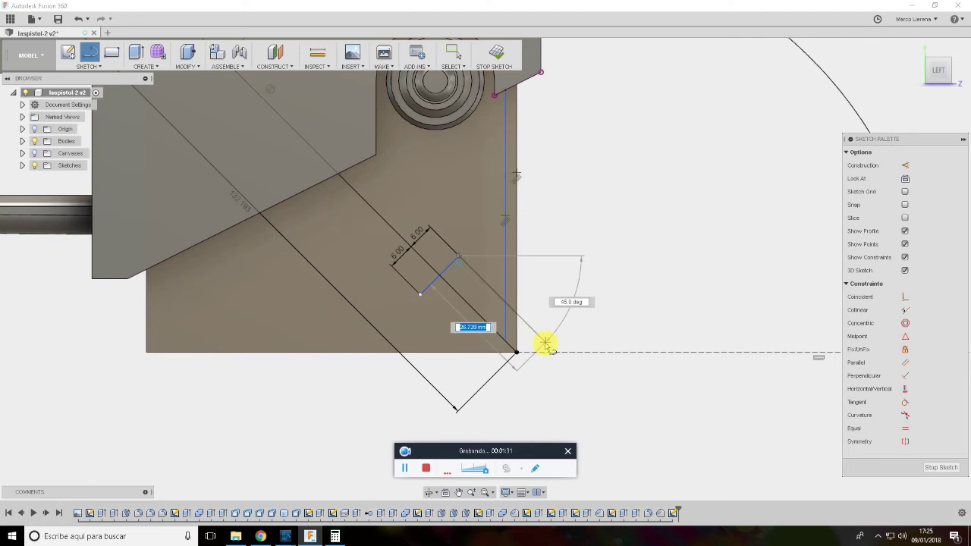
left_click(544, 343)
key("Escape")
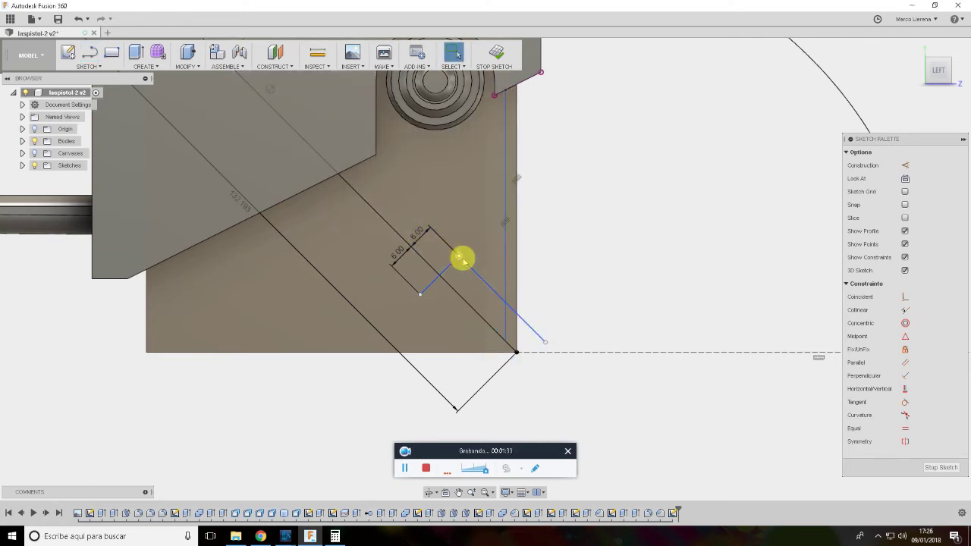
left_click(461, 260)
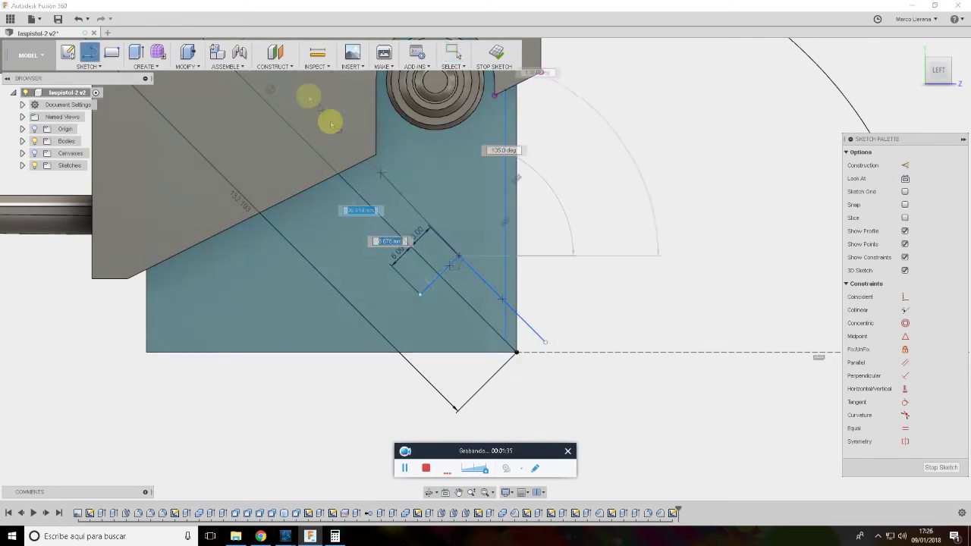
scroll(357, 209, "up", 3)
scroll(365, 207, "down", 2)
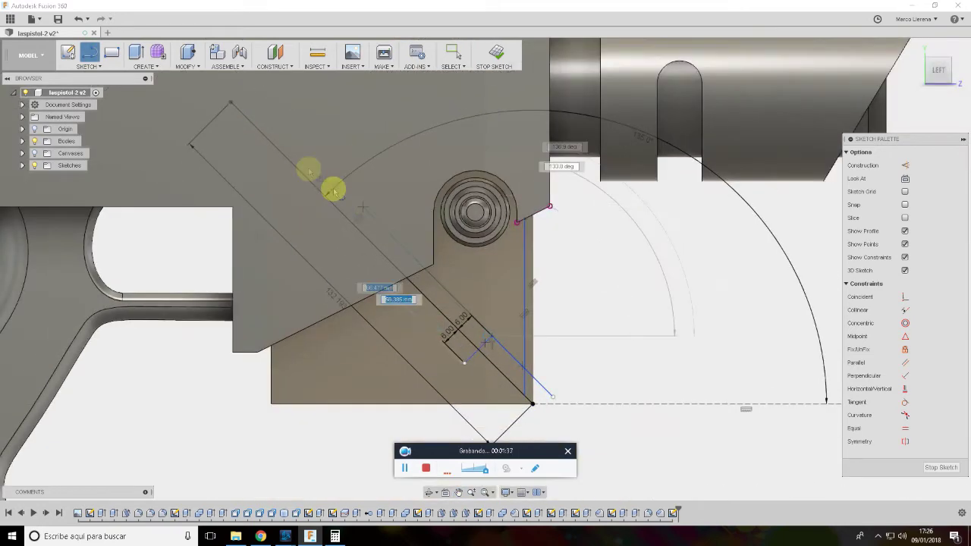
Finish the parallel line near the top, then add vertical and top lines closing the 1857.639 mm² triangle
left_click(284, 131)
key("Escape")
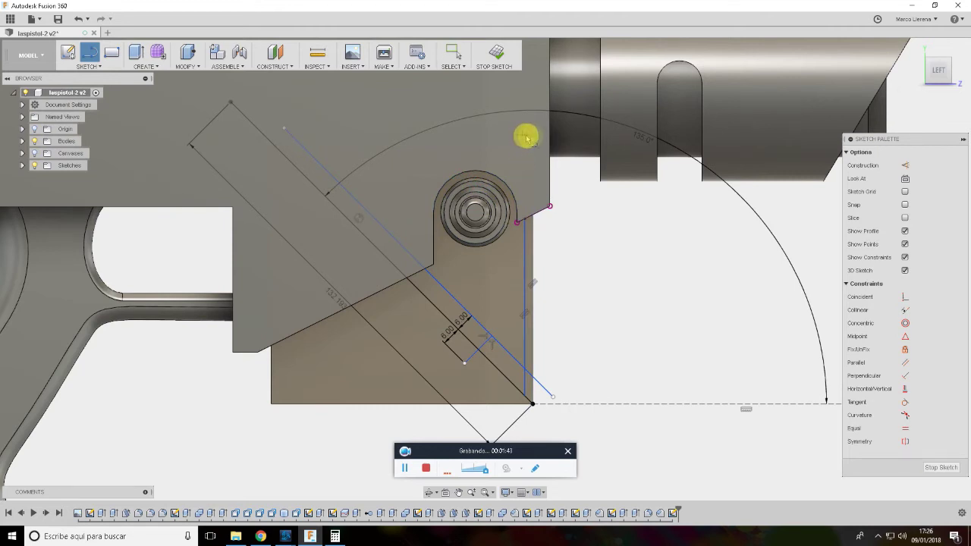
left_click(525, 219)
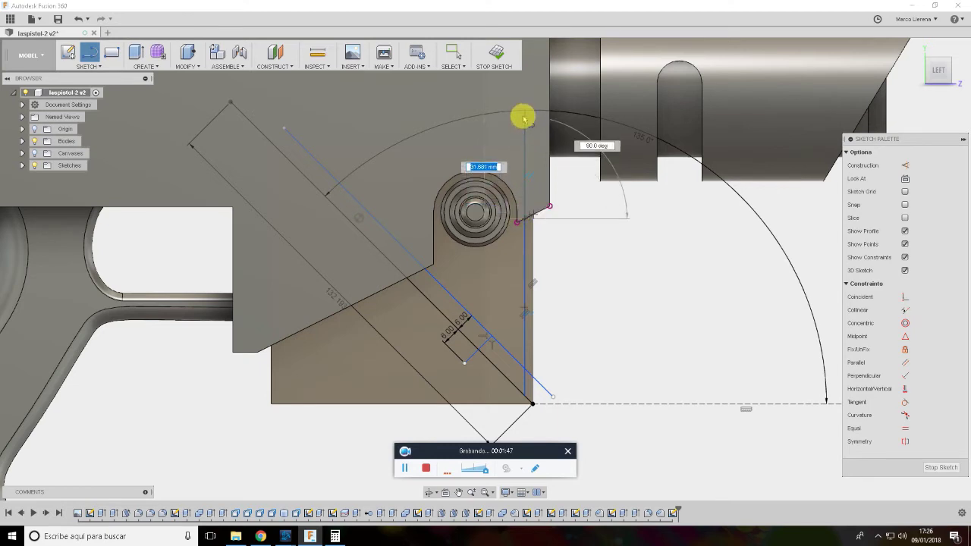
left_click(524, 121)
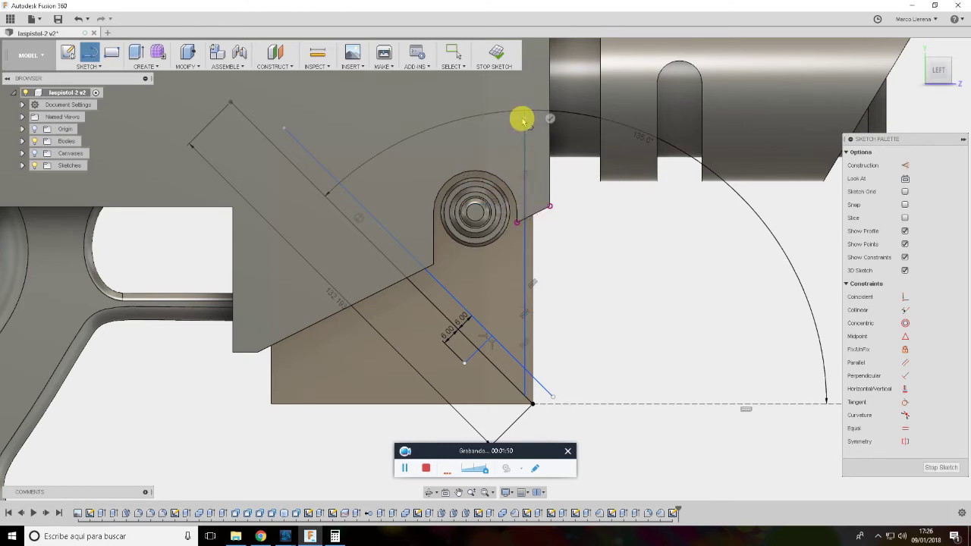
left_click(144, 117)
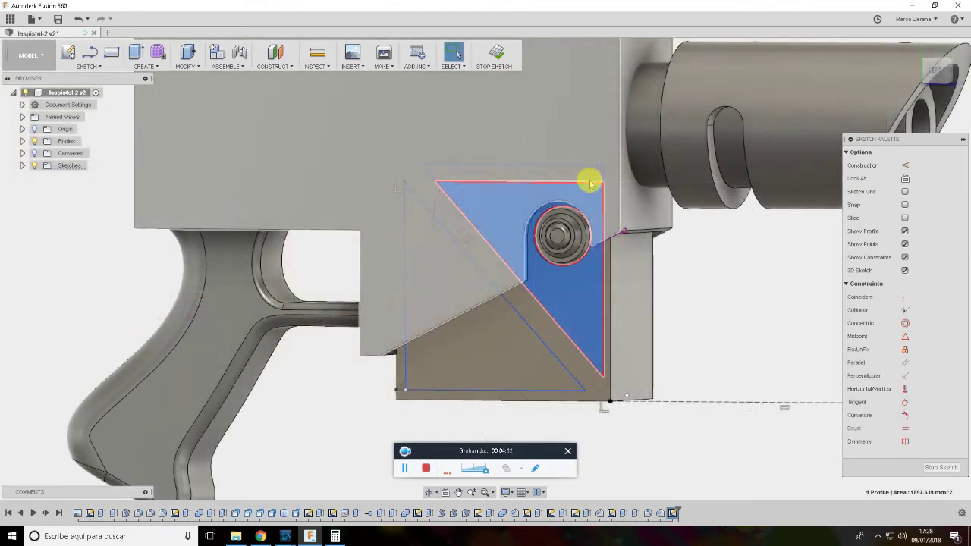
Hide Body1 and offset the block's top face 10.701 mm with Offset Faces
left_click(22, 141)
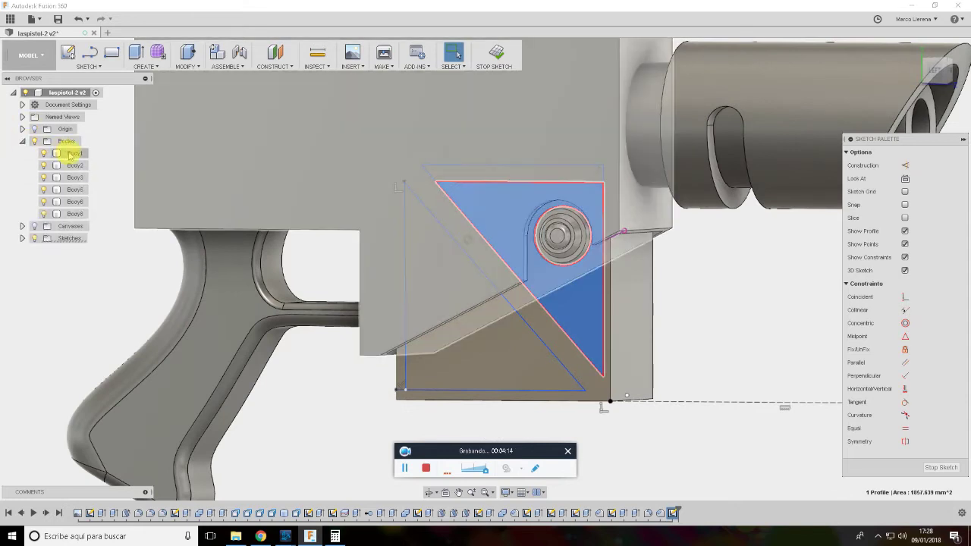
left_click(44, 154)
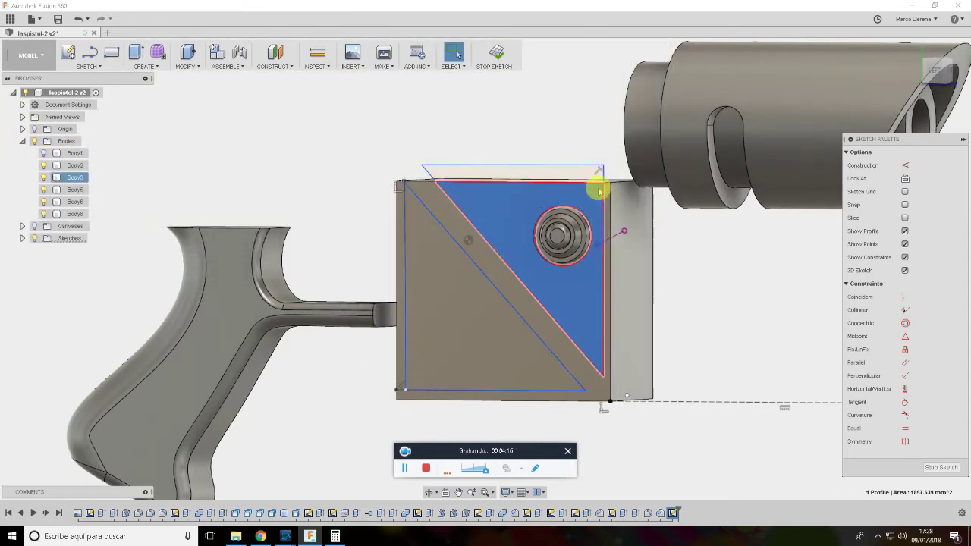
middle_click_drag(451, 245, 490, 204, "shift")
left_click(491, 205)
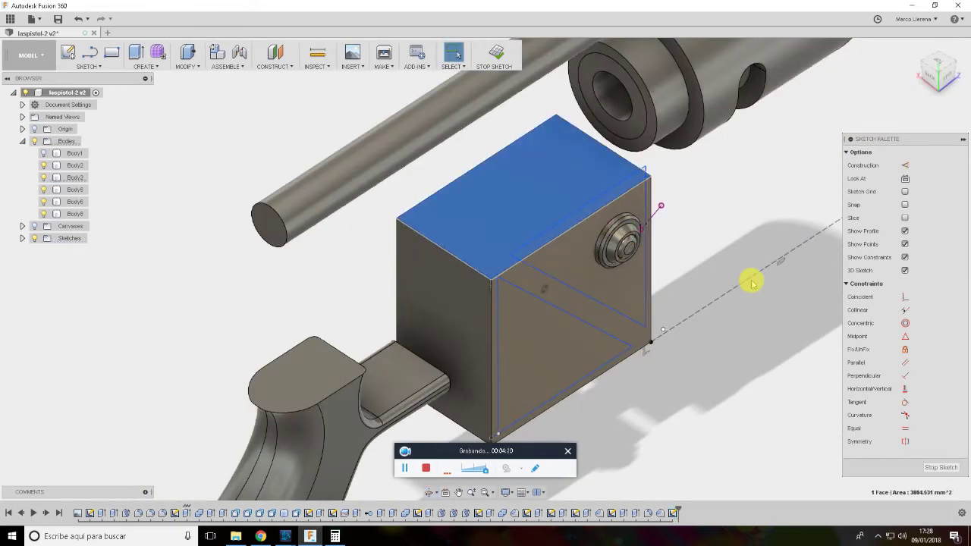
key("q")
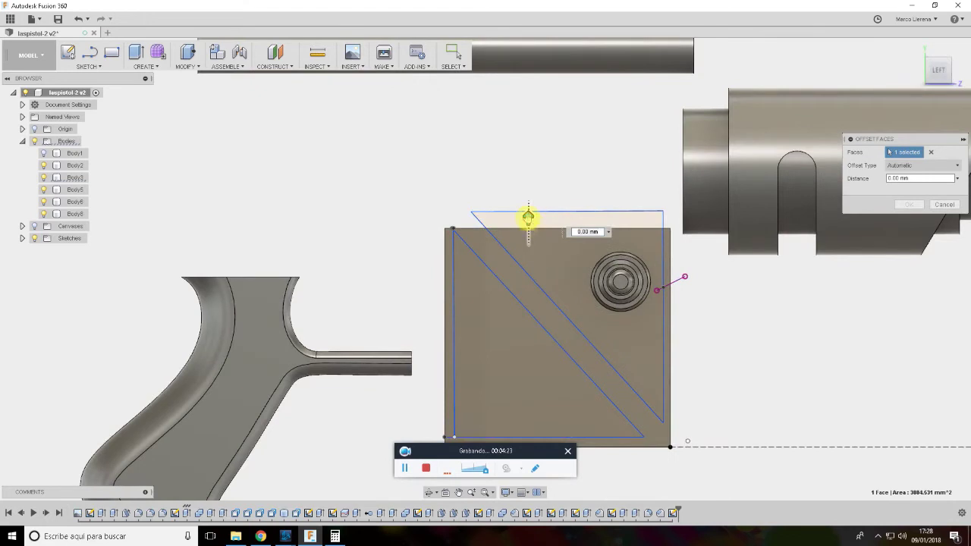
left_click_drag(527, 217, 528, 186)
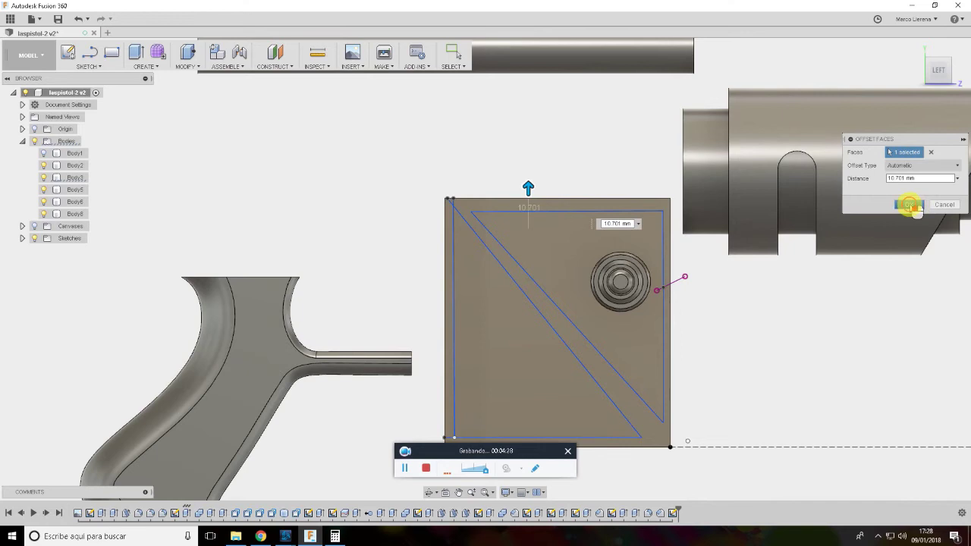
left_click(911, 205)
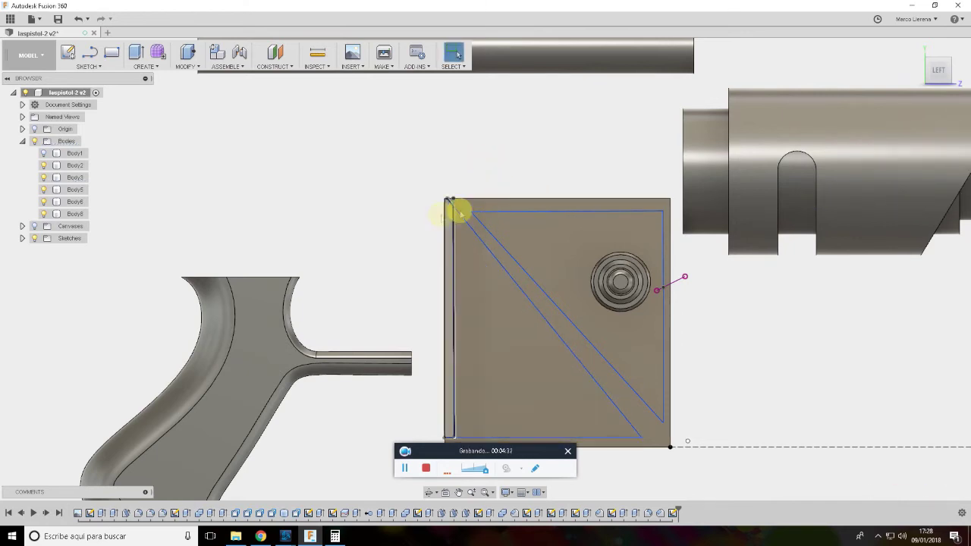
Reopen Sketch13 and select both the upper and lower triangular profiles on the block face
double_click(672, 513)
scroll(464, 207, "up", 3)
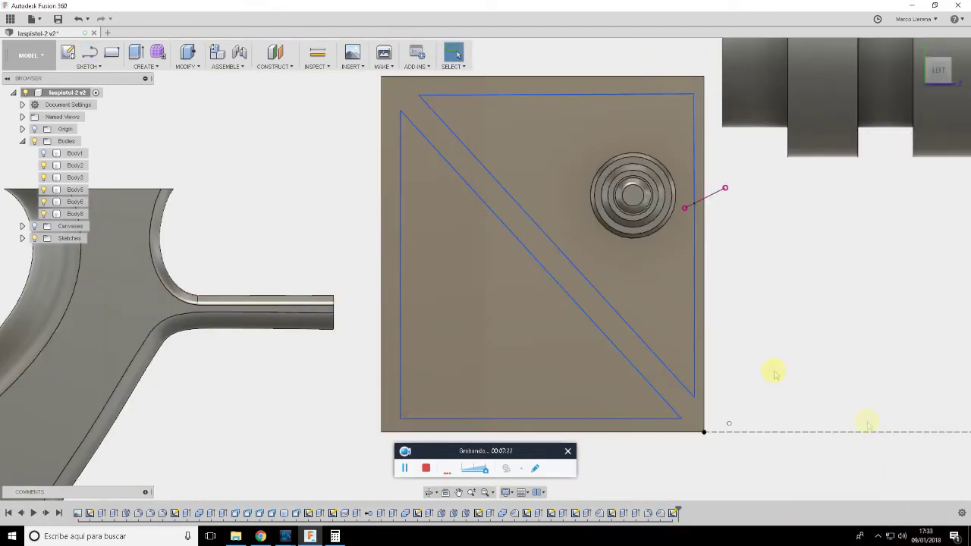
left_click(643, 311)
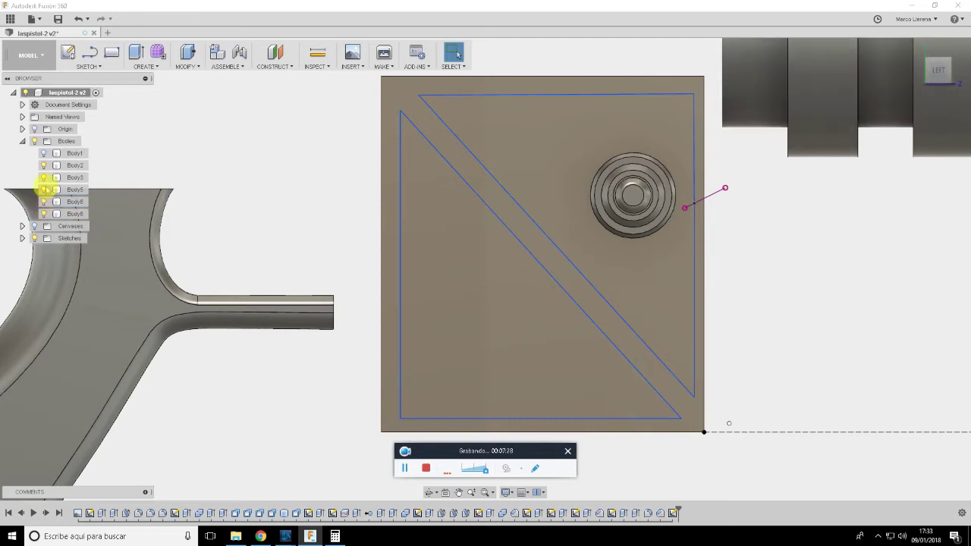
left_click(47, 180)
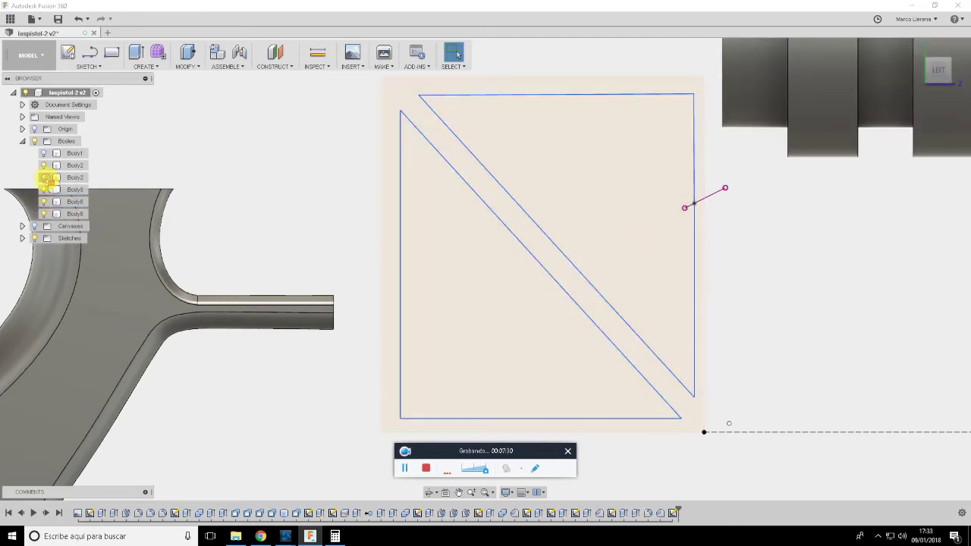
left_click(667, 304)
left_click(668, 304)
middle_click_drag(687, 277, 576, 345, "shift")
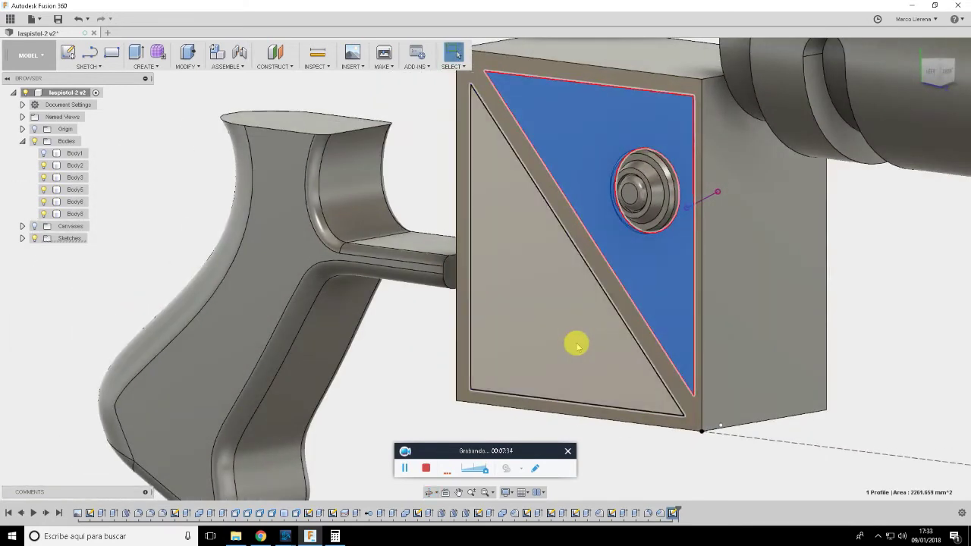
left_click(576, 345, "ctrl")
mouse_move(682, 347)
middle_mouse_down("shift")
mouse_move(764, 327)
mouse_move(743, 332)
mouse_move(820, 339)
middle_mouse_up("shift")
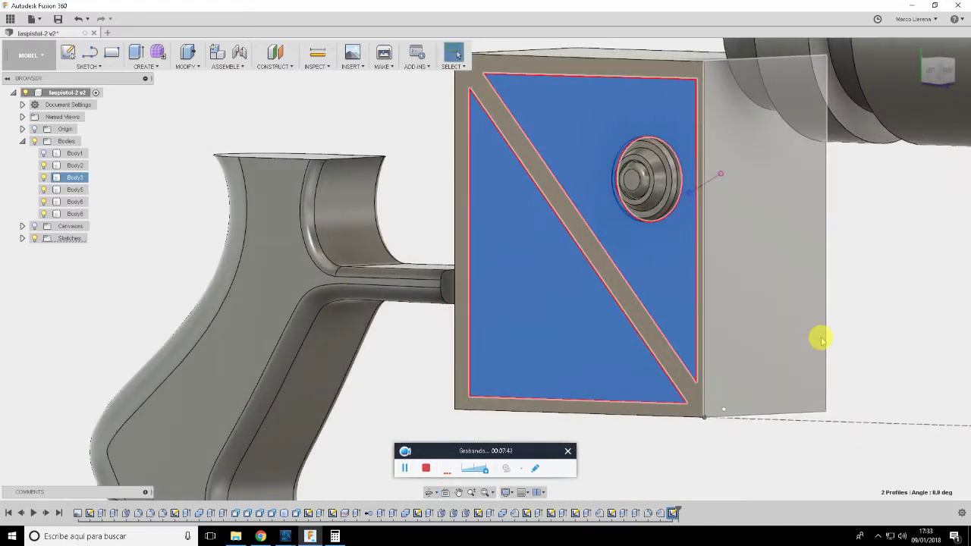
Extrude the two selected triangles 2 mm as a Join into the receiver body
key("e")
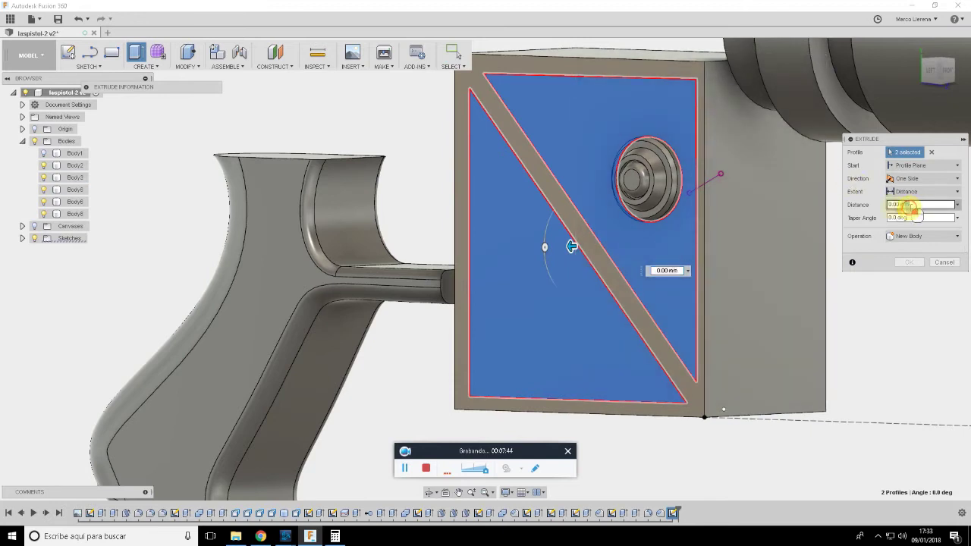
type("2")
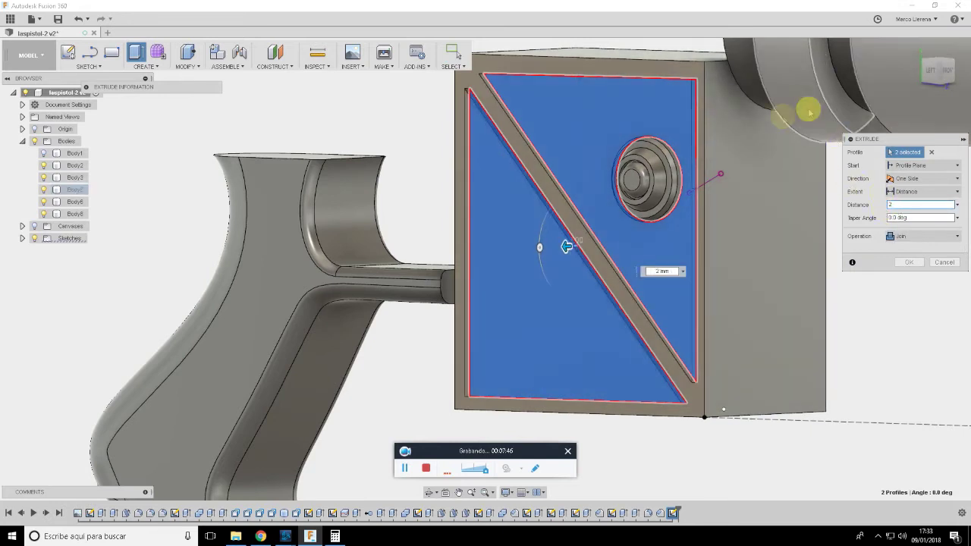
scroll(745, 232, "down", 2)
scroll(742, 221, "up", 4)
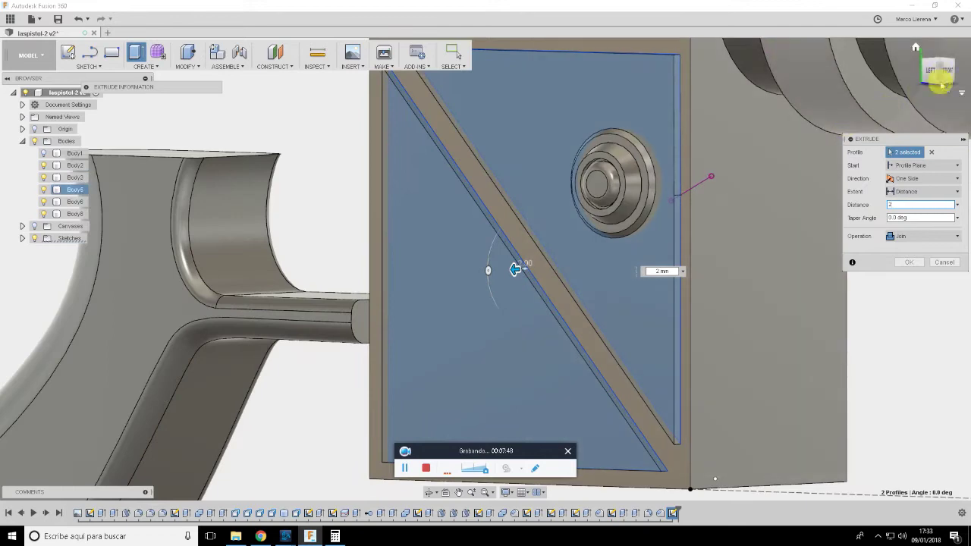
left_click_drag(936, 72, 915, 70)
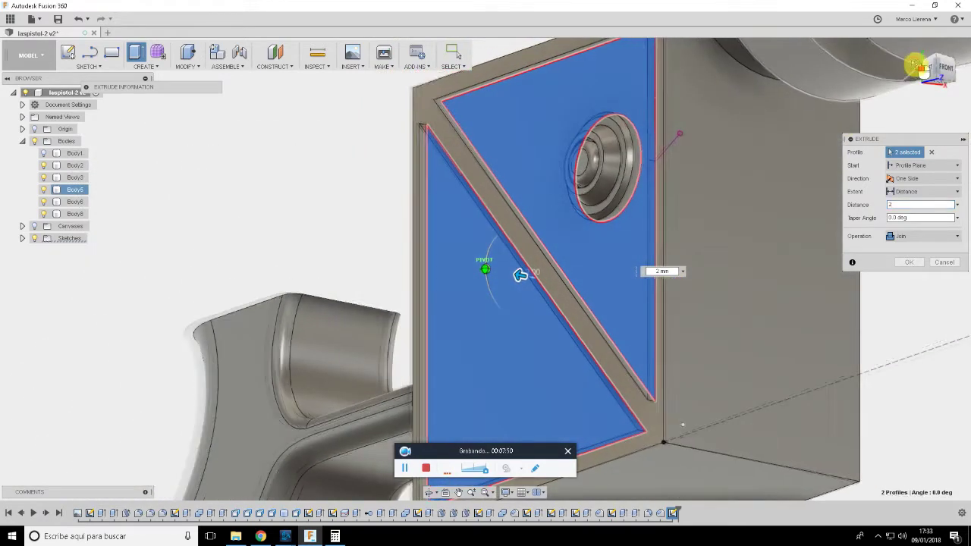
left_click(919, 263)
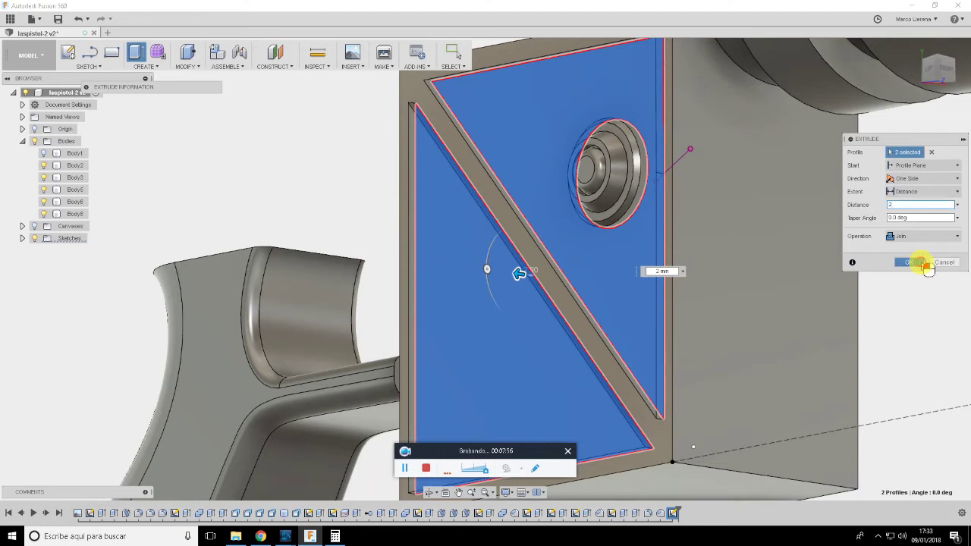
left_click(22, 238)
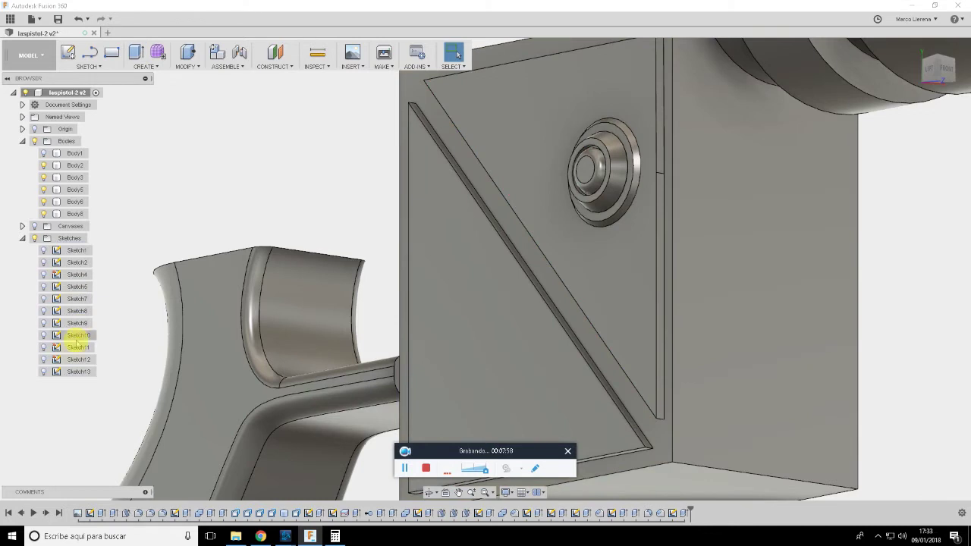
Show Sketch13 and select both triangle profiles with Body3 temporarily hidden
left_click(44, 371)
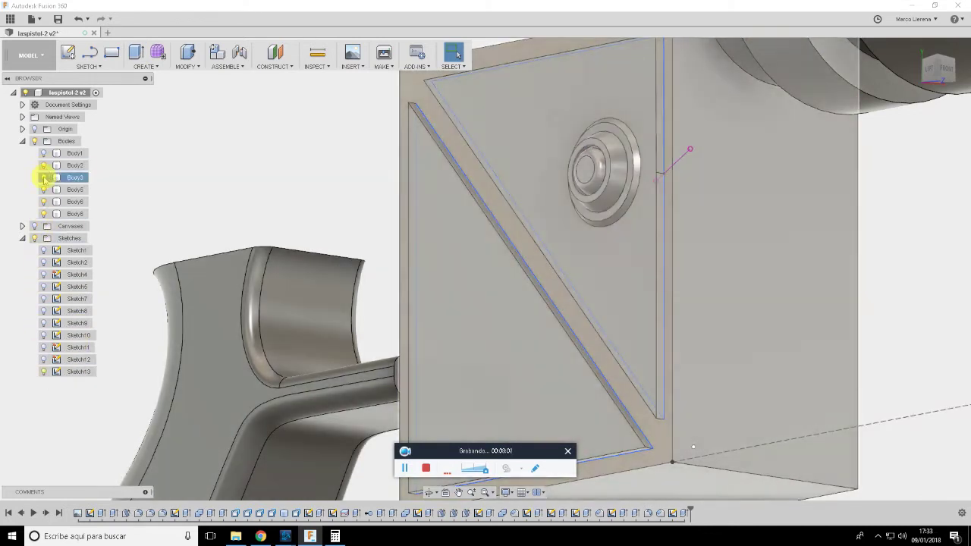
left_click(43, 177)
left_click(632, 284)
left_click(546, 336)
left_click(44, 178)
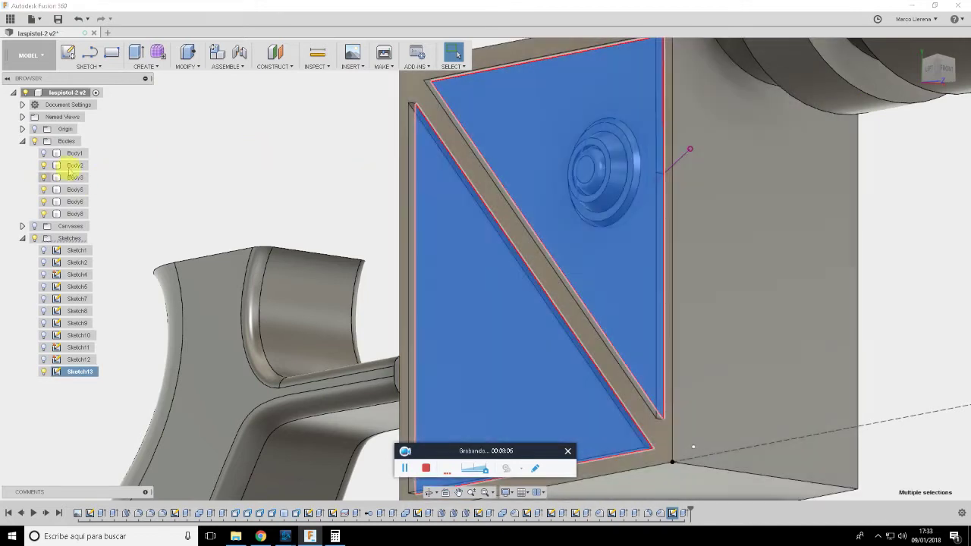
Extrude the selected triangles with the start option set to From Object
key("e")
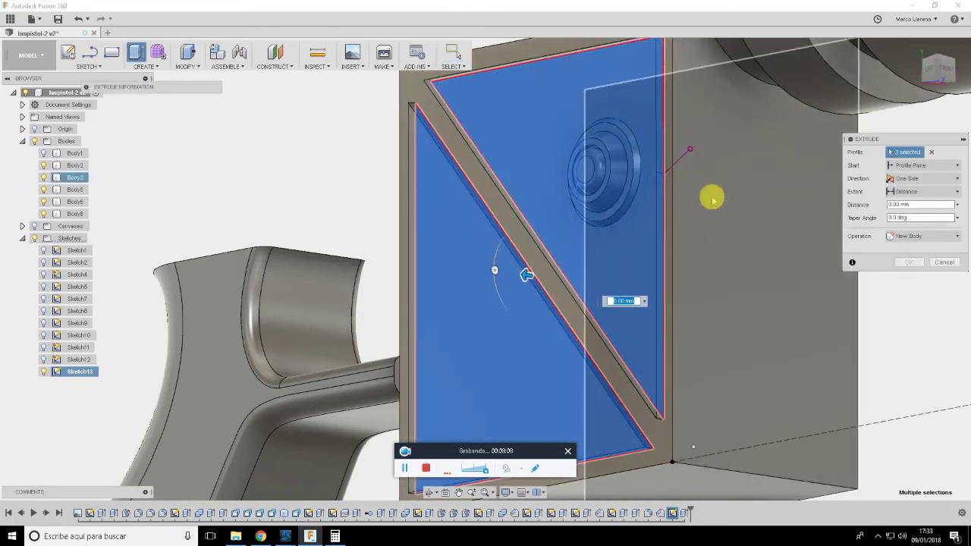
middle_click_drag(713, 200, 531, 251, "shift")
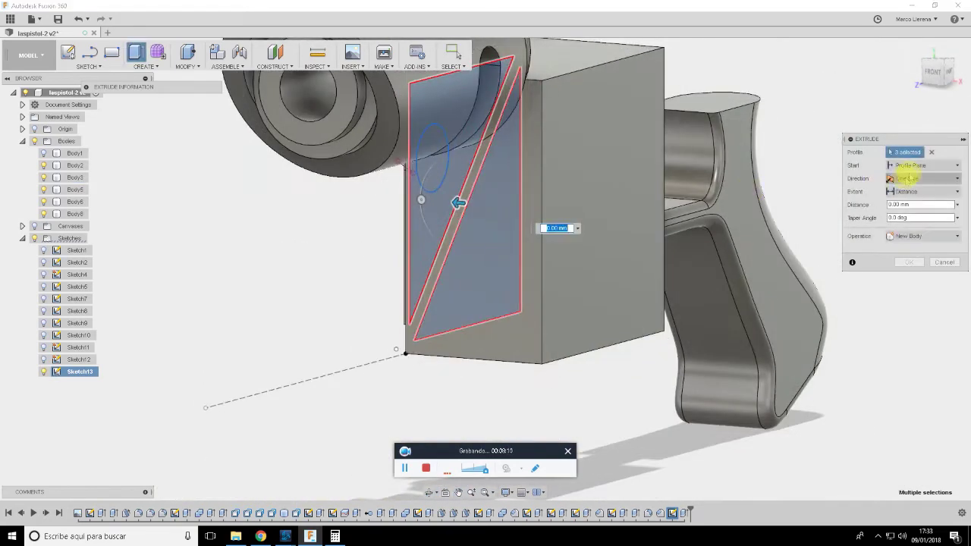
left_click(921, 165)
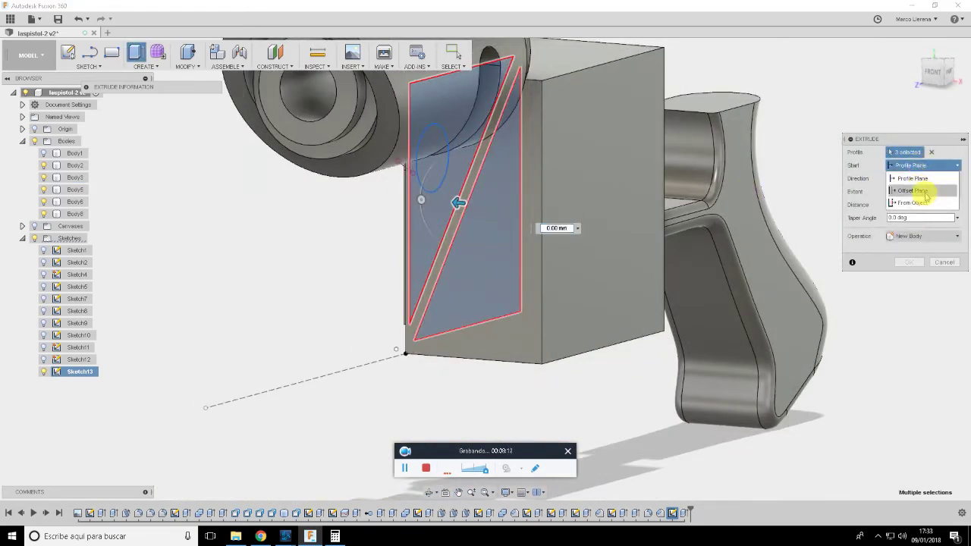
left_click(928, 192)
left_click(922, 165)
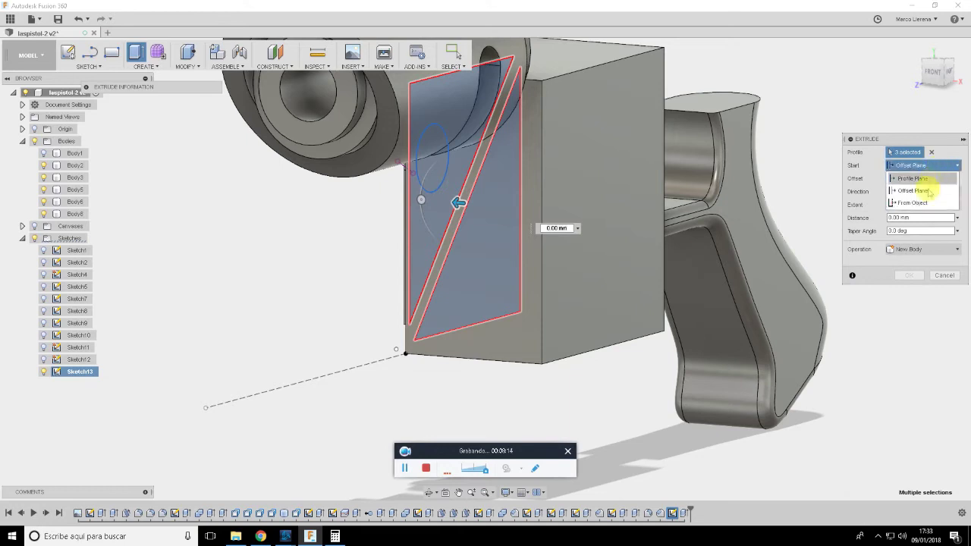
left_click(914, 178)
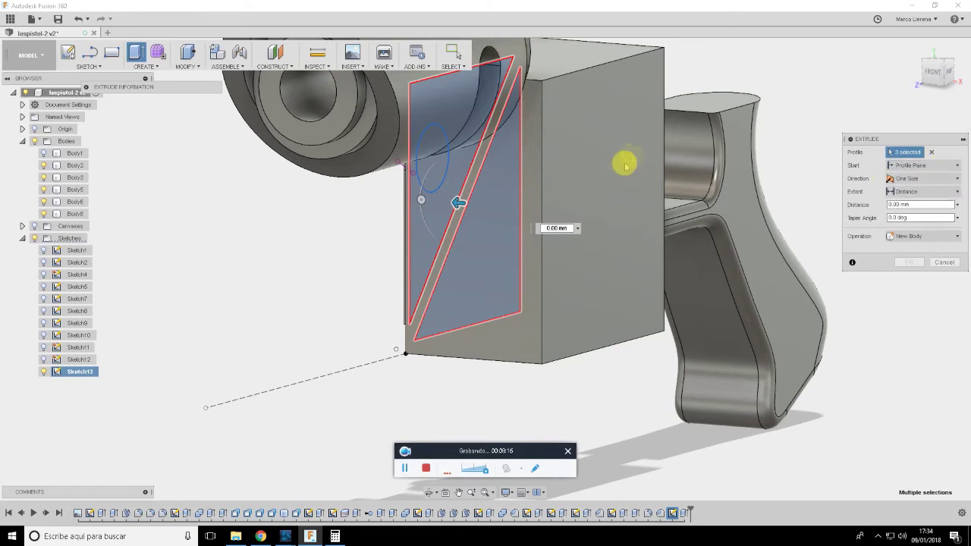
left_click(941, 166)
left_click(914, 202)
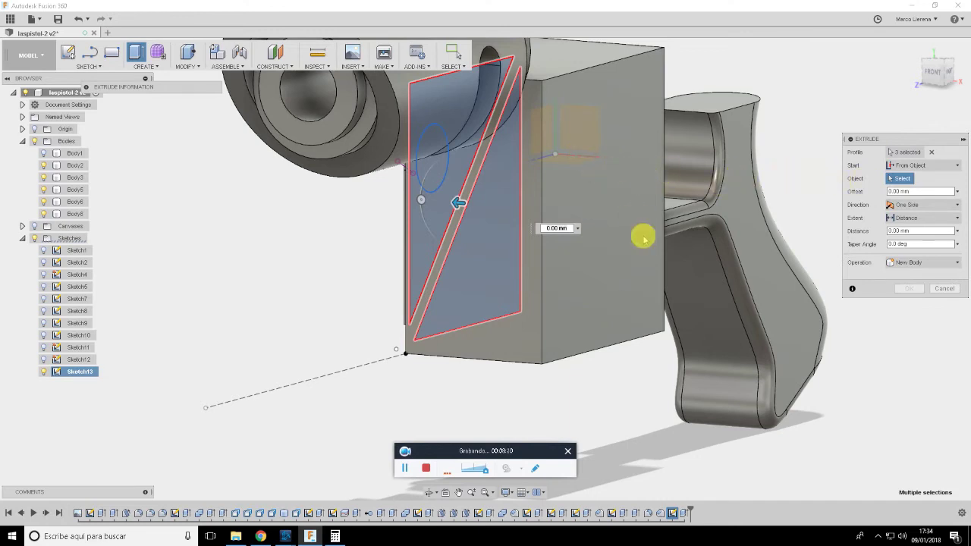
Start the extrusion from the opposite side face at −2 mm Join and confirm it
left_click(648, 206)
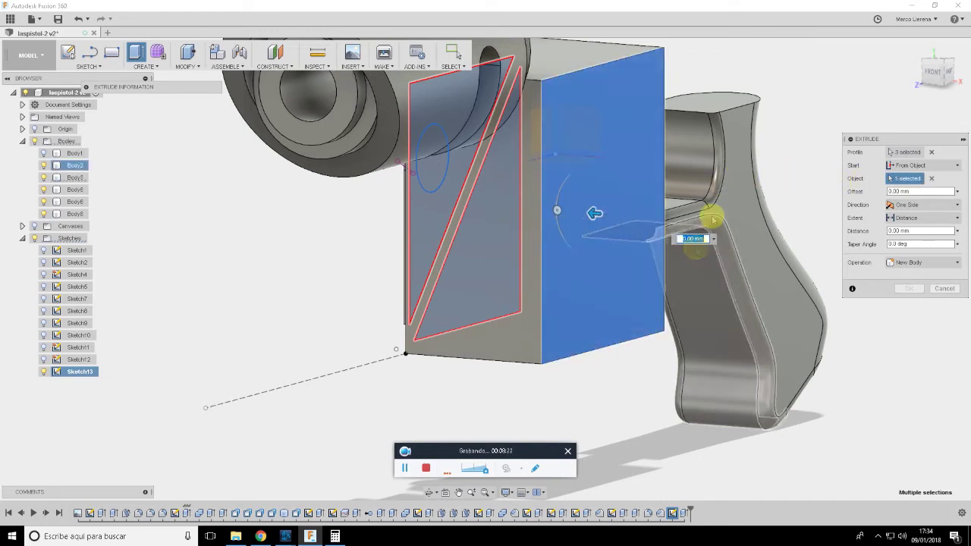
left_click_drag(597, 214, 616, 215)
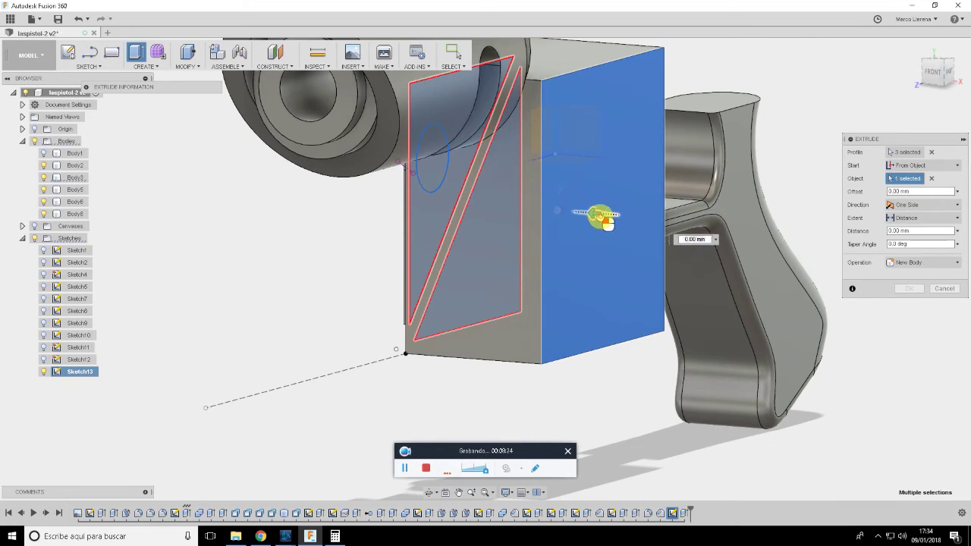
left_click(924, 231)
type("-2")
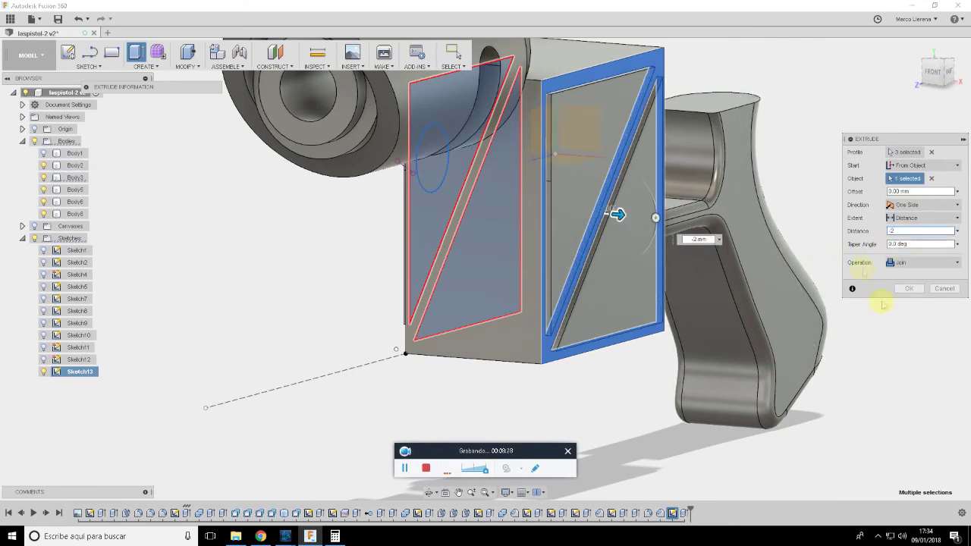
key("alt+Tab")
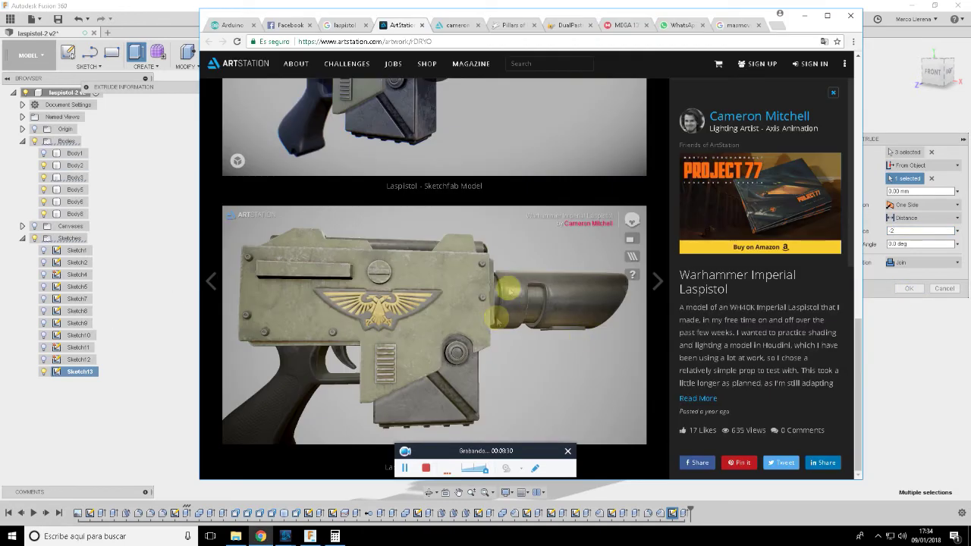
left_click_drag(541, 260, 371, 318)
key("alt+Tab")
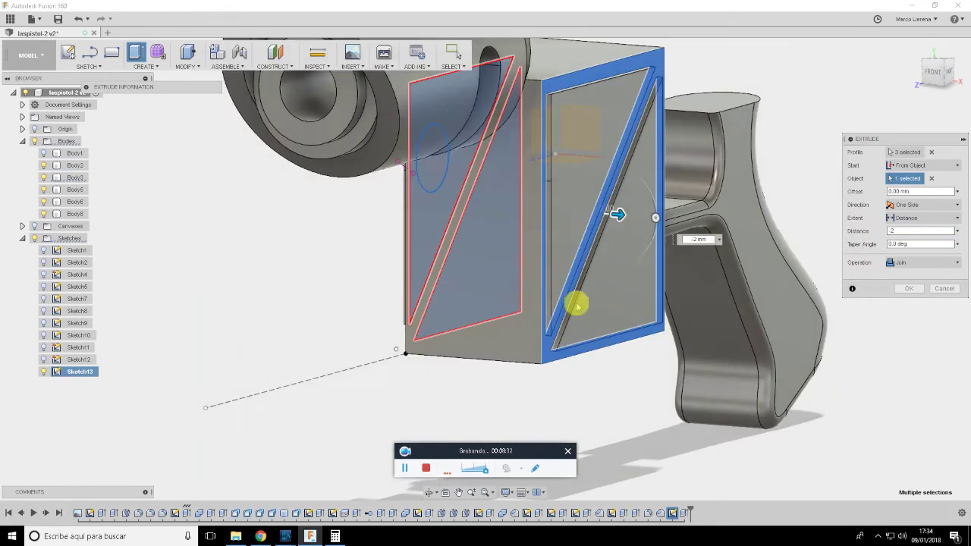
left_click(910, 289)
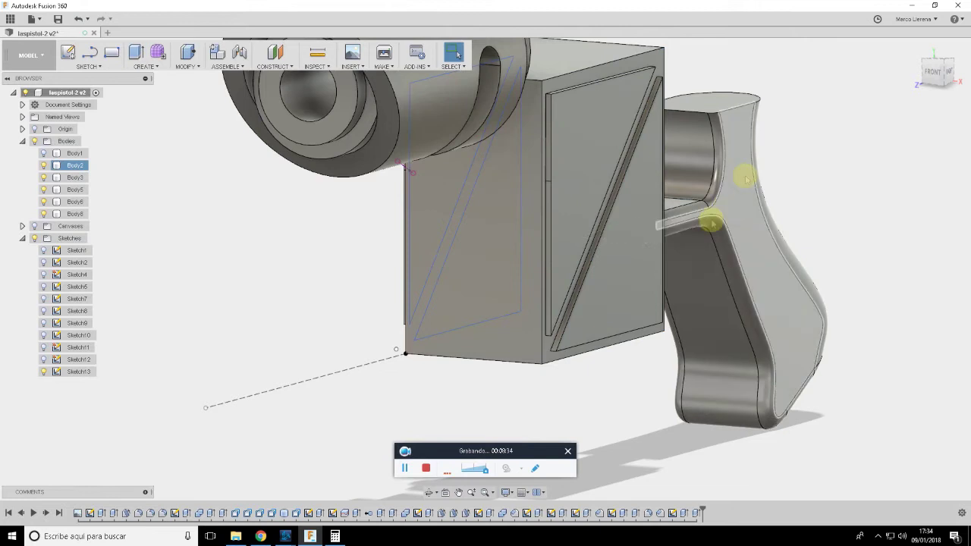
Orbit the model and compare its side and underside with the reference
mouse_move(484, 314)
middle_mouse_down("shift")
mouse_move(520, 329)
mouse_move(581, 329)
middle_mouse_up("shift")
key("alt+Tab")
mouse_move(449, 365)
left_mouse_down()
mouse_move(474, 327)
mouse_move(520, 329)
mouse_move(585, 364)
mouse_move(575, 379)
mouse_move(594, 293)
left_mouse_up()
key("alt+Tab")
mouse_move(544, 306)
middle_mouse_down("shift")
mouse_move(520, 278)
mouse_move(526, 250)
mouse_move(422, 288)
middle_mouse_up("shift")
Sketch a two-point rectangle across the box's bottom face
left_click(422, 290)
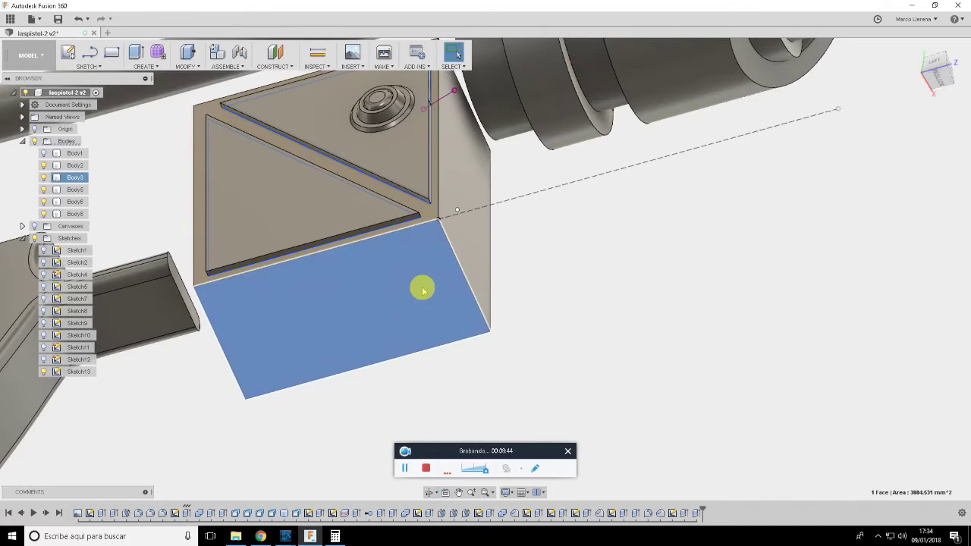
key("r")
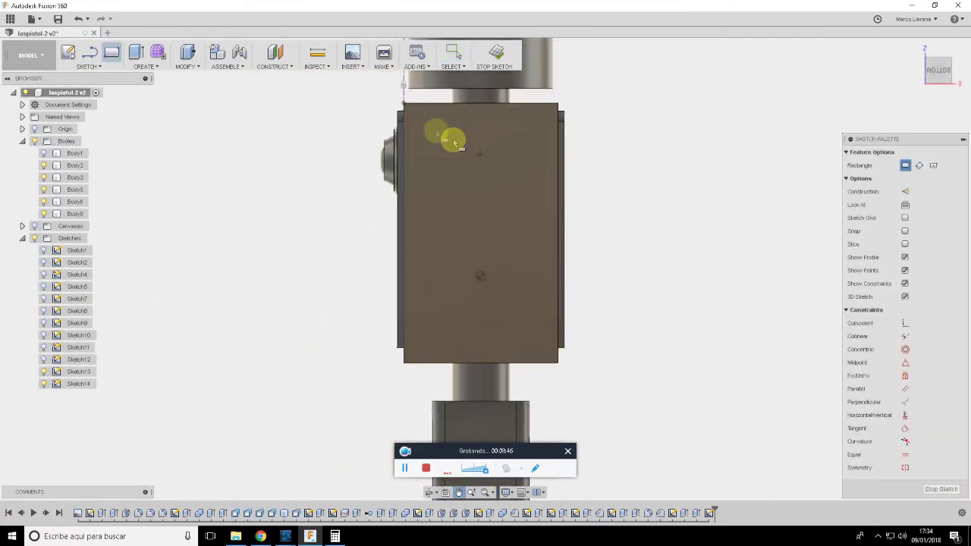
left_click(415, 117)
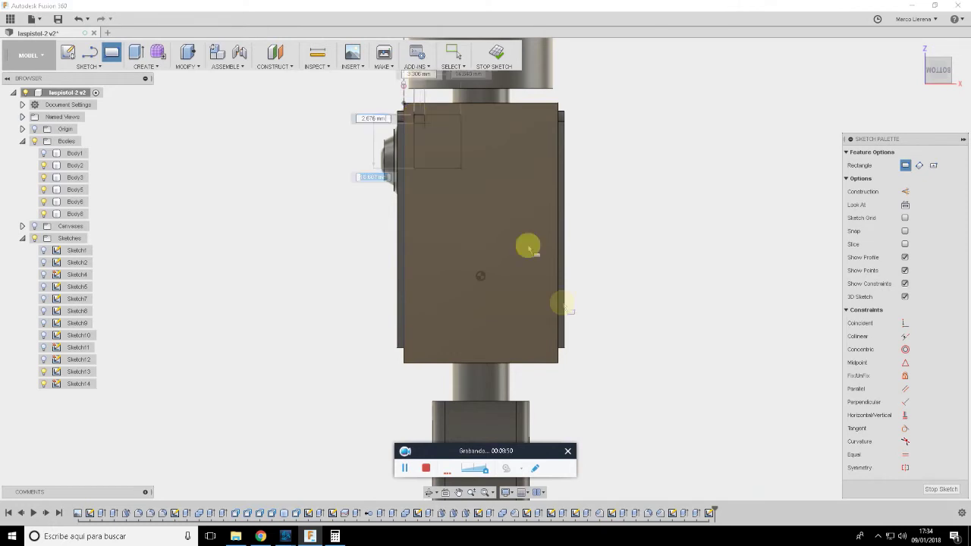
left_click(548, 353)
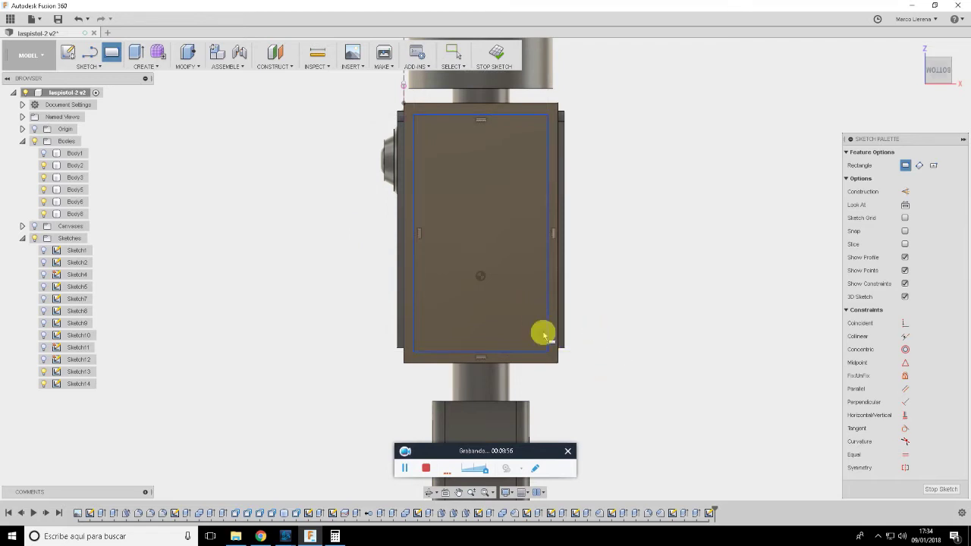
Rotate the laspistol reference model to a flat side view for comparison
key("alt+Tab")
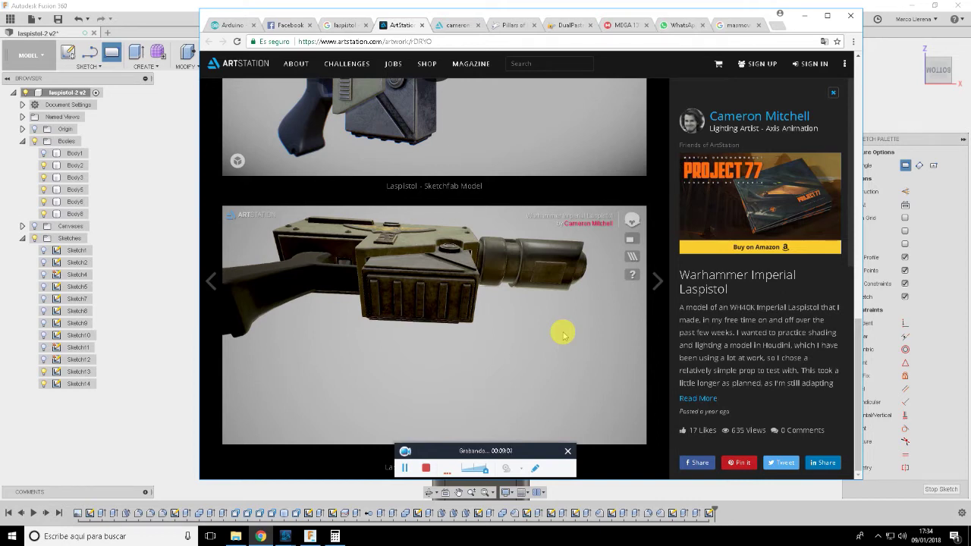
mouse_move(548, 303)
left_mouse_down()
mouse_move(506, 324)
mouse_move(522, 340)
mouse_move(551, 346)
mouse_move(521, 321)
mouse_move(464, 340)
mouse_move(440, 362)
mouse_move(423, 334)
left_mouse_up()
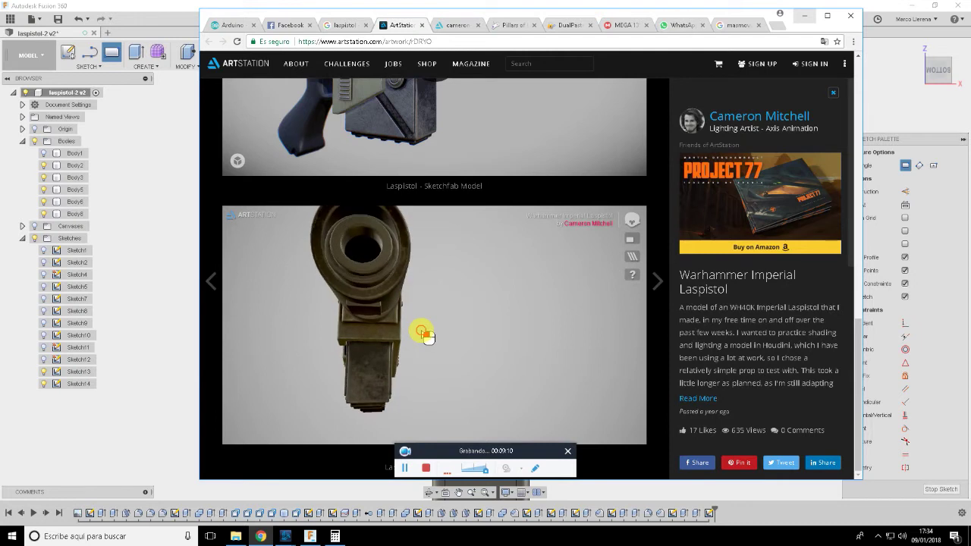
left_click_drag(732, 17, 702, 27)
mouse_move(520, 270)
left_mouse_down()
mouse_move(462, 311)
mouse_move(402, 329)
mouse_move(462, 341)
mouse_move(445, 336)
mouse_move(470, 374)
mouse_move(465, 327)
mouse_move(474, 358)
left_mouse_up()
left_click_drag(522, 270, 499, 383)
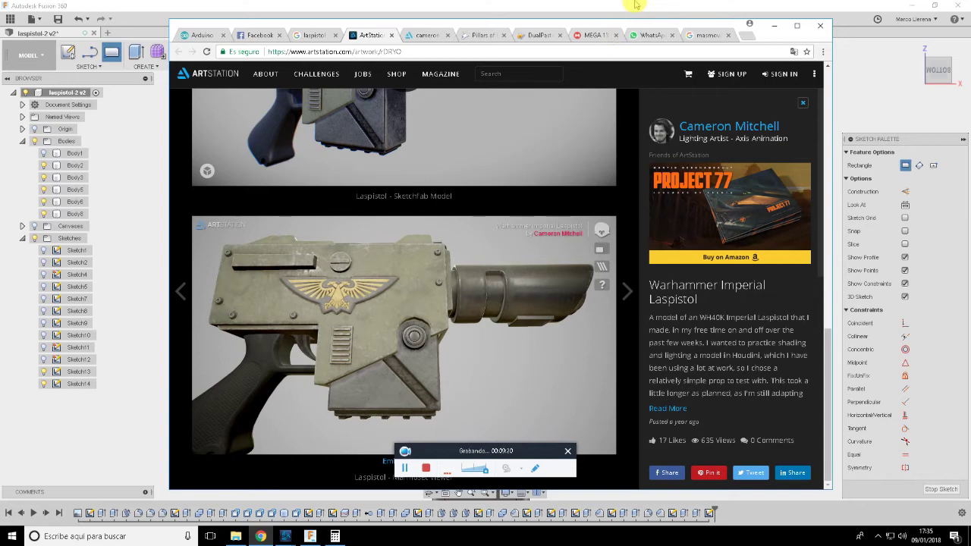
left_click(635, 4)
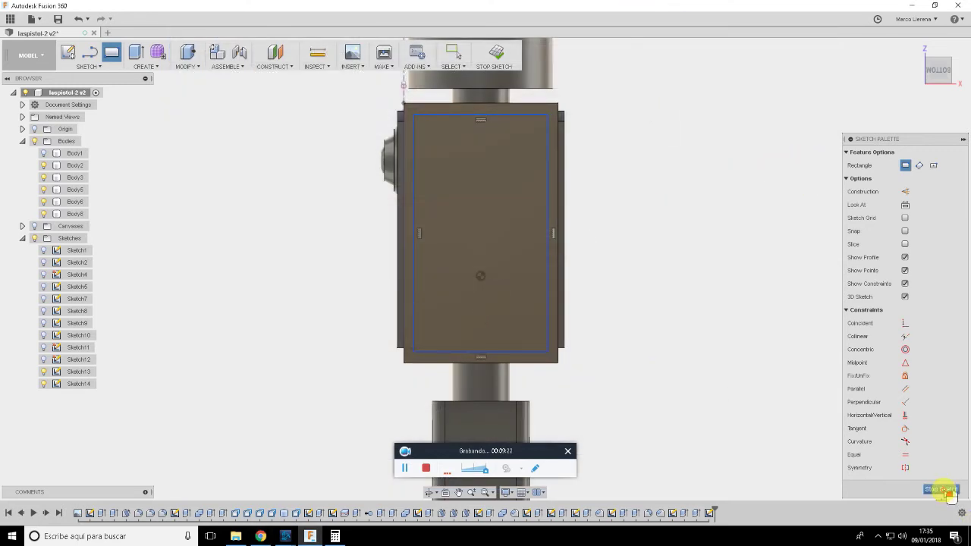
Extrude the bottom rectangle profile 4 mm, joined to the receiver block
left_click(942, 490)
left_click(394, 352)
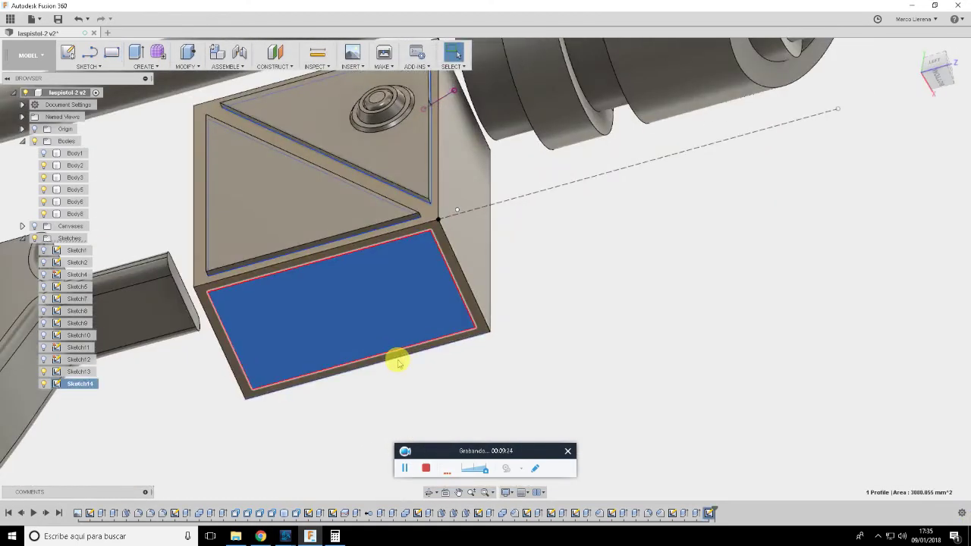
key("e")
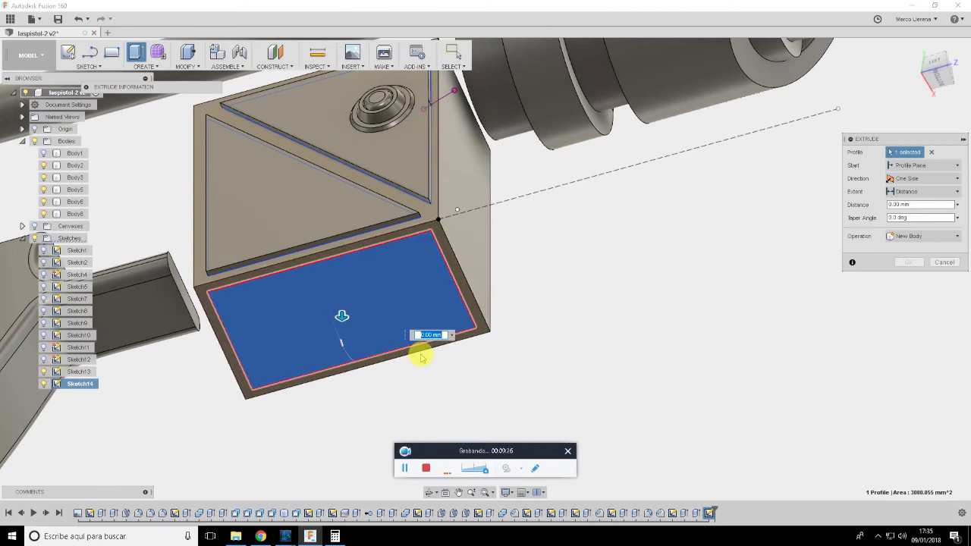
left_click(939, 66)
left_click(907, 205)
type("4")
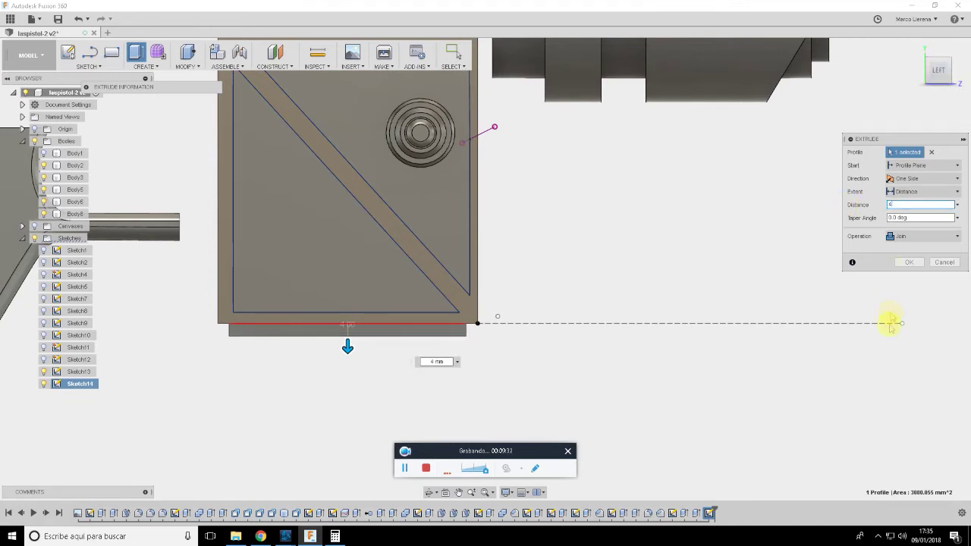
left_click(913, 262)
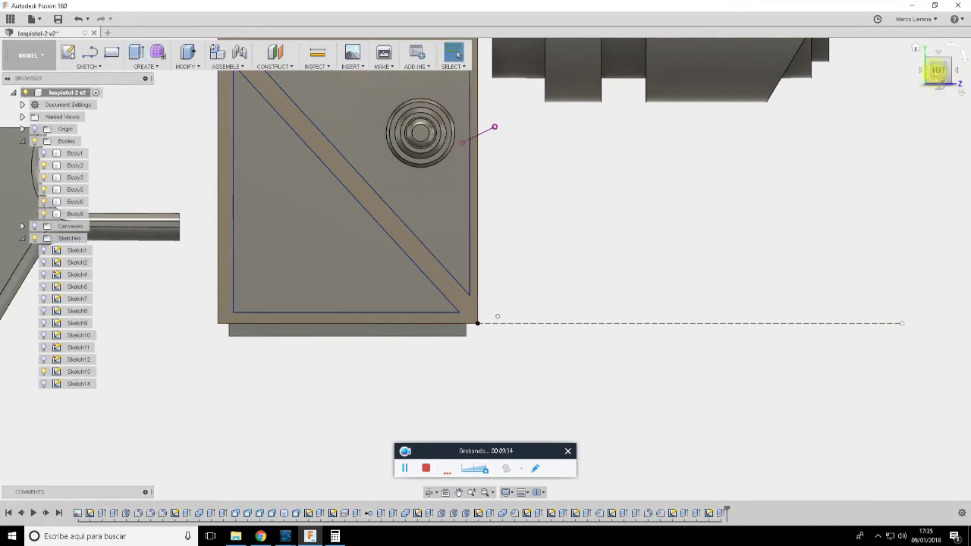
left_click_drag(938, 72, 940, 87)
Select the new plate's lower face for a sketch and study the reference grille
left_click(366, 258)
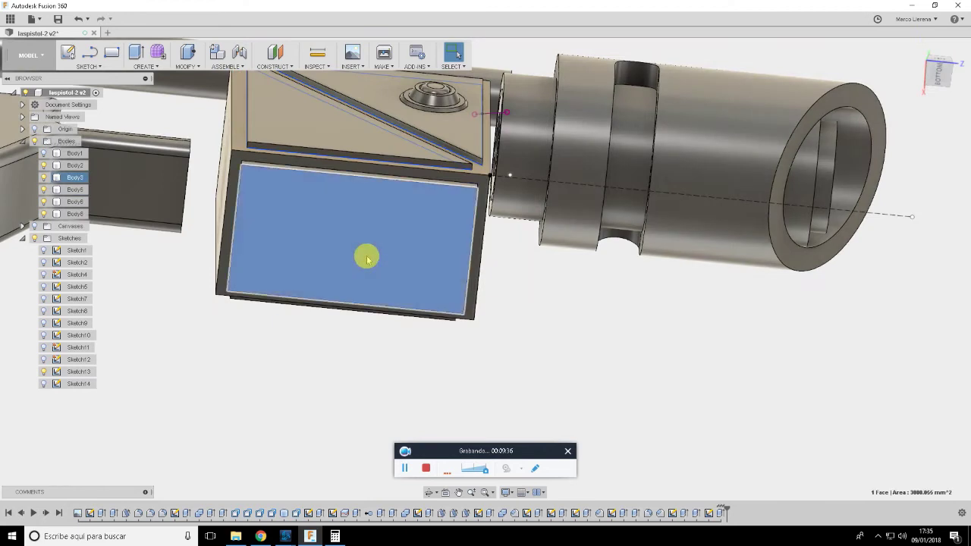
key("r")
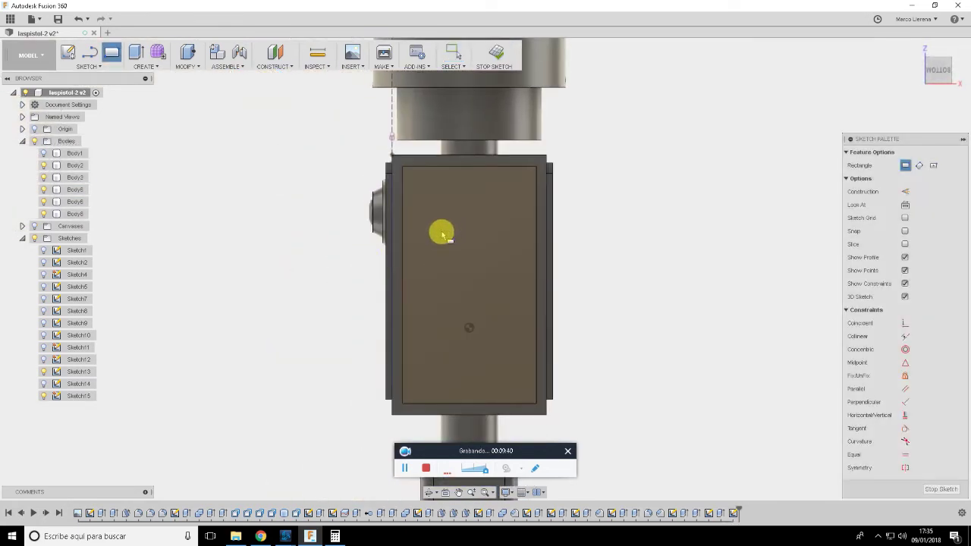
key("alt+Tab")
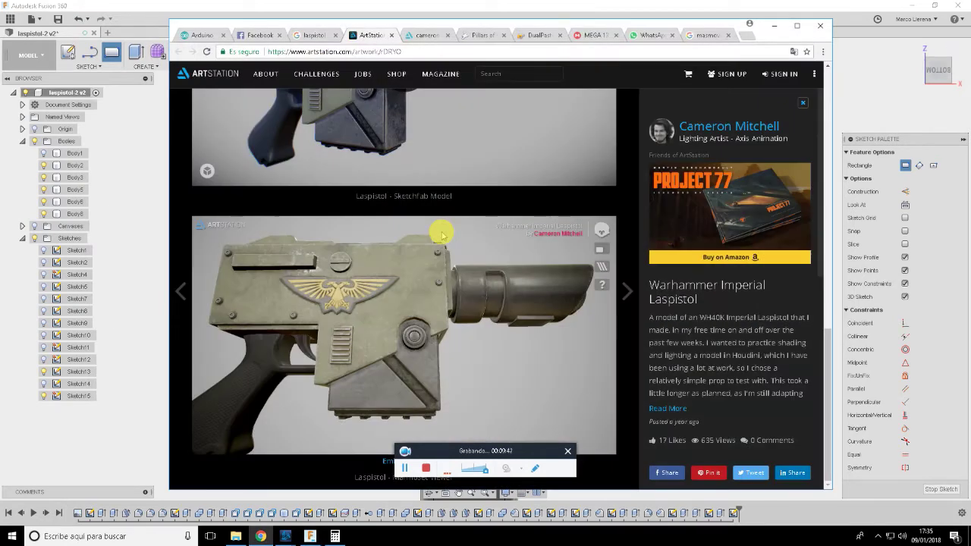
key("alt+Tab")
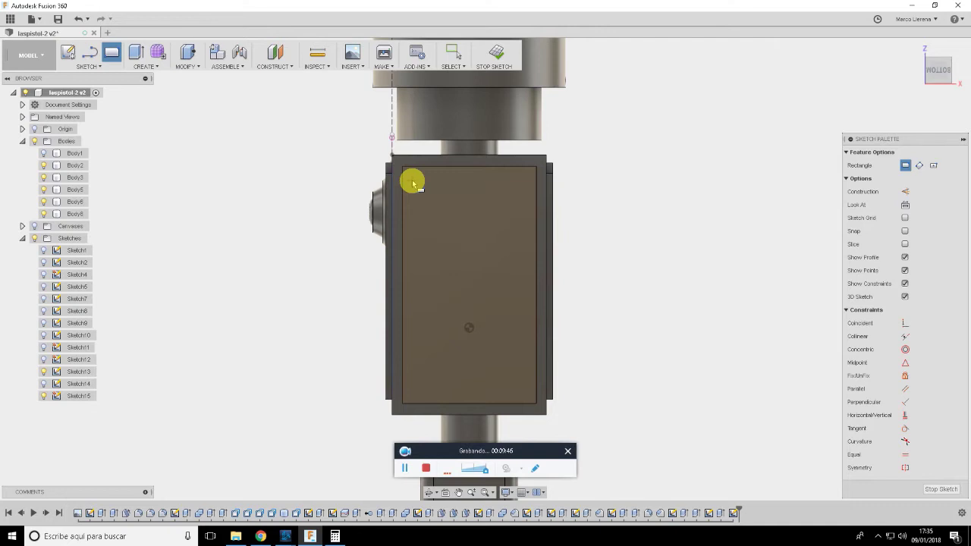
key("alt+Tab")
left_click_drag(483, 369, 493, 282)
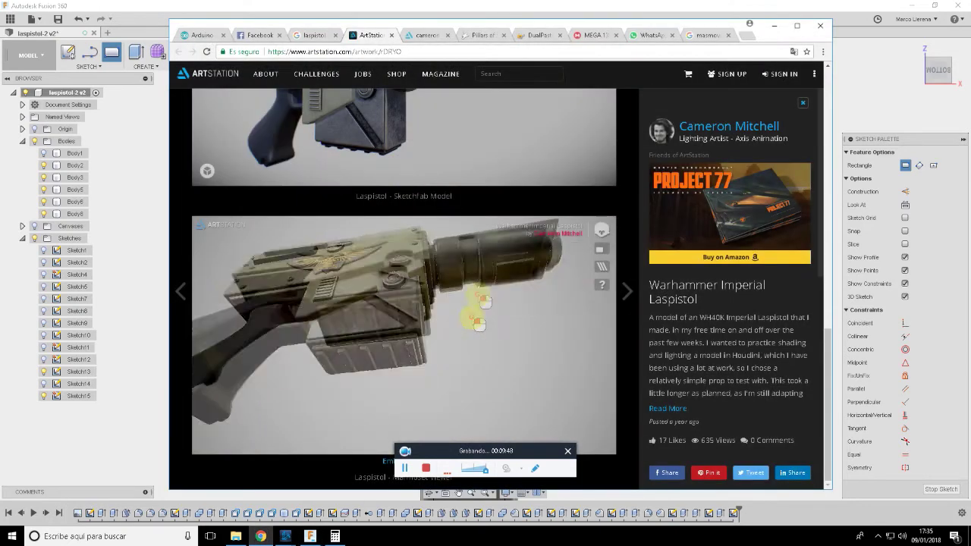
left_click(612, 8)
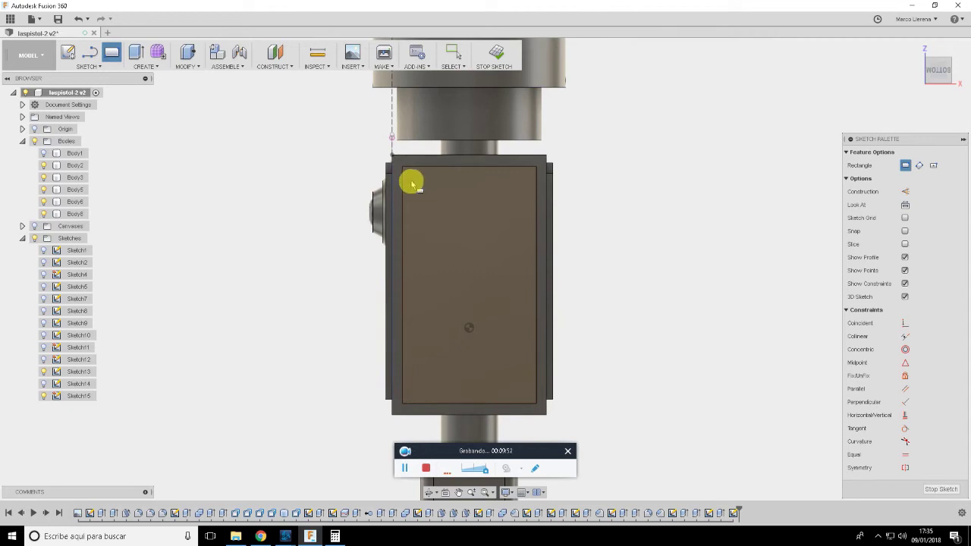
Draw a slim slat rectangle, about 36 by 9 mm, near the plate's top
left_click(411, 182)
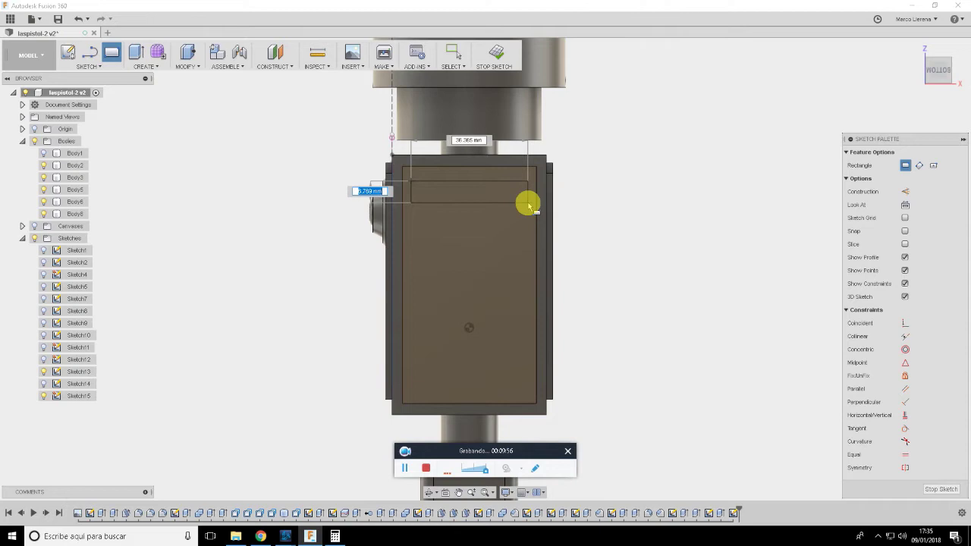
left_click(529, 204)
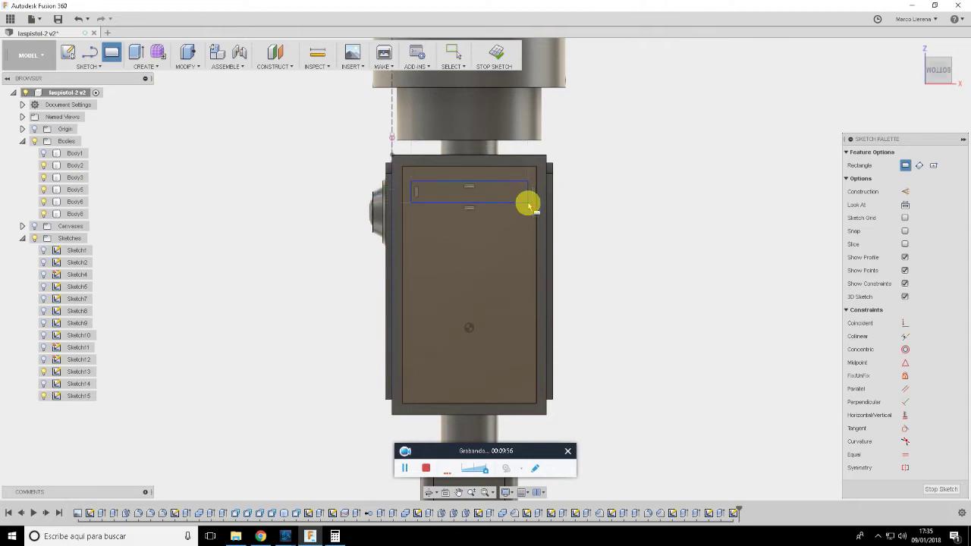
left_click(88, 66)
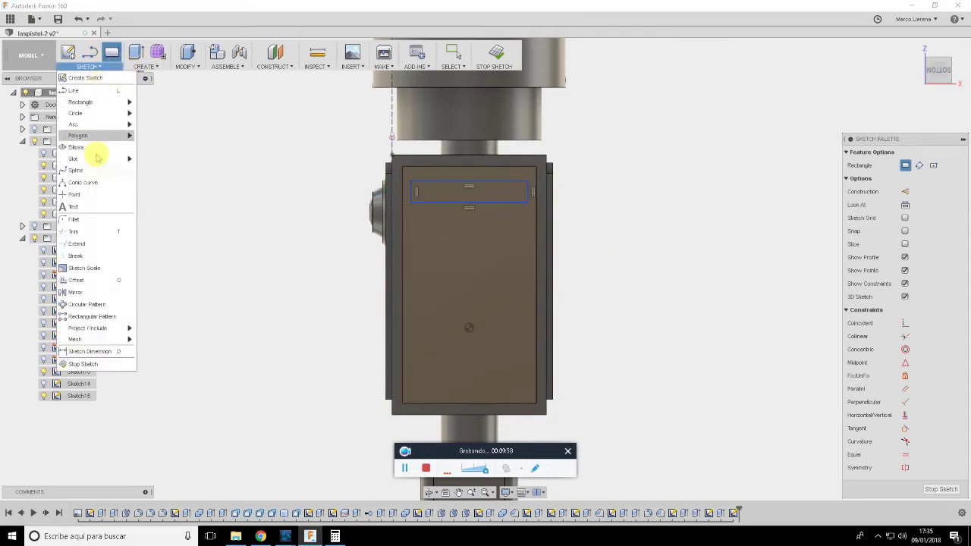
Pattern the slat rectangle into five copies stretched evenly down the whole plate
left_click(91, 317)
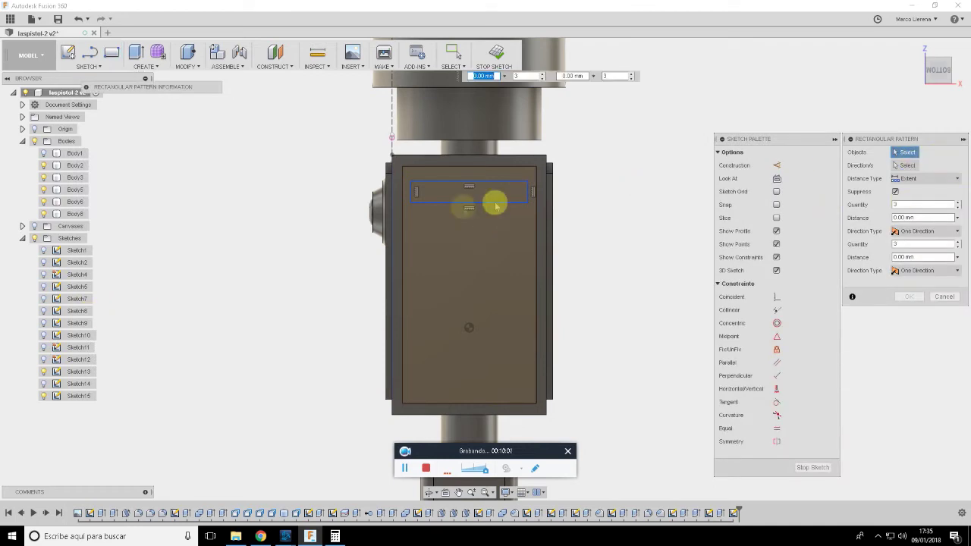
left_click(502, 206)
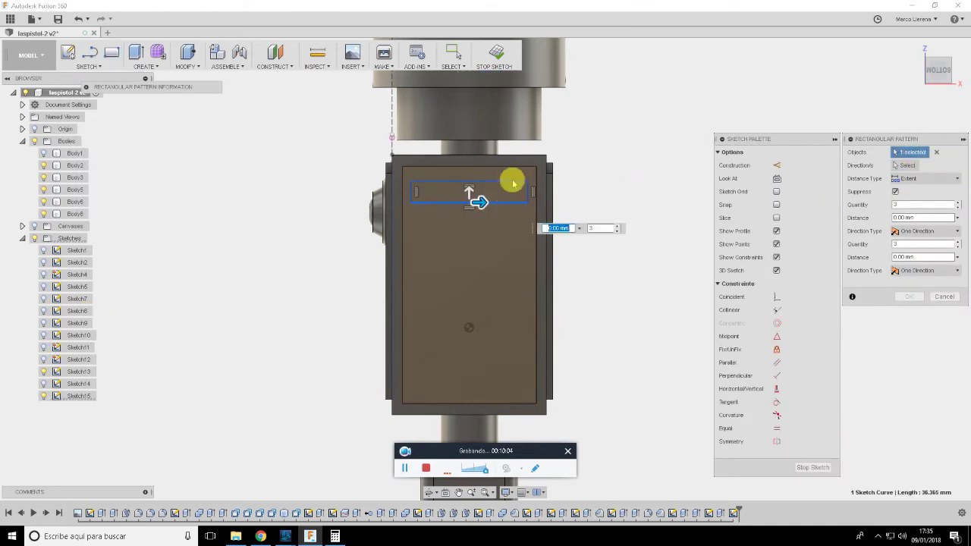
left_click(412, 194)
left_click_drag(468, 191, 501, 382)
type("5")
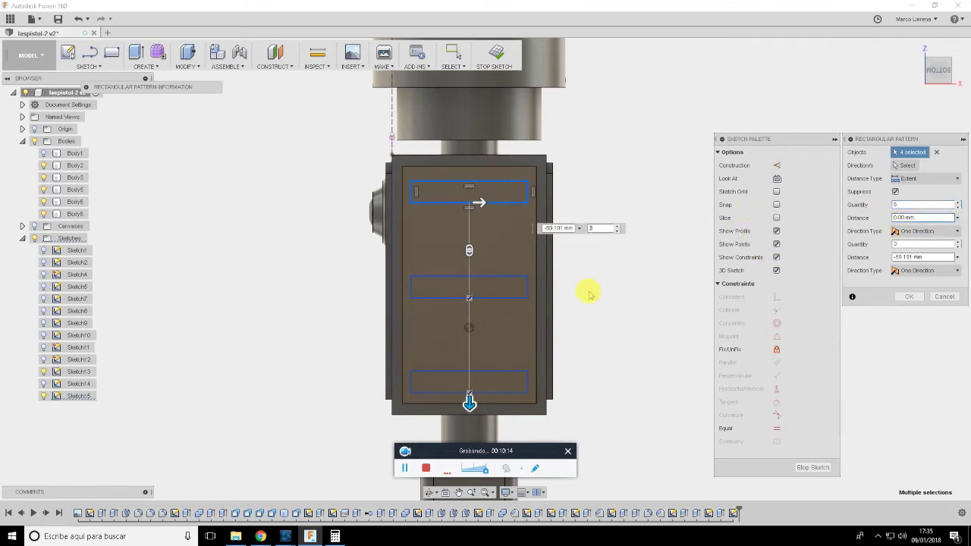
left_click_drag(469, 402, 470, 323)
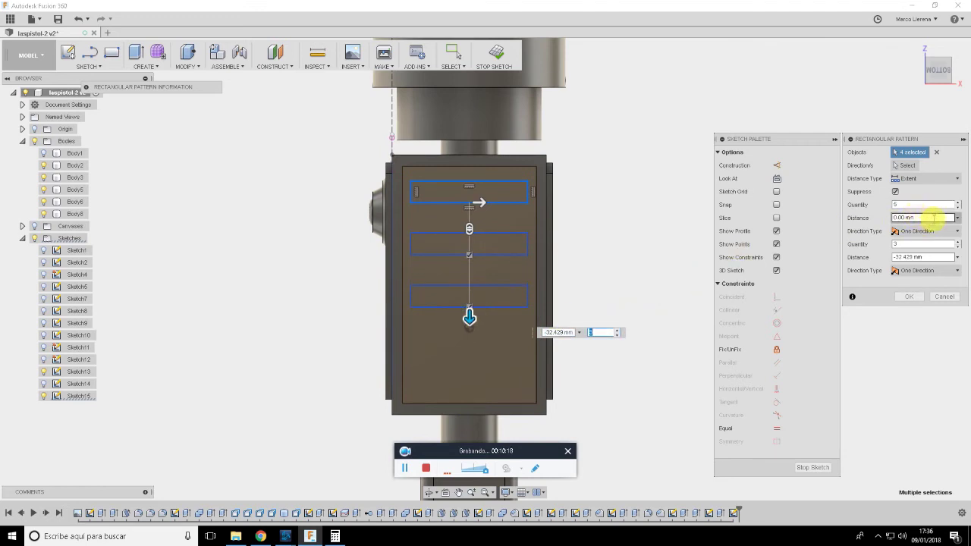
left_click(916, 257)
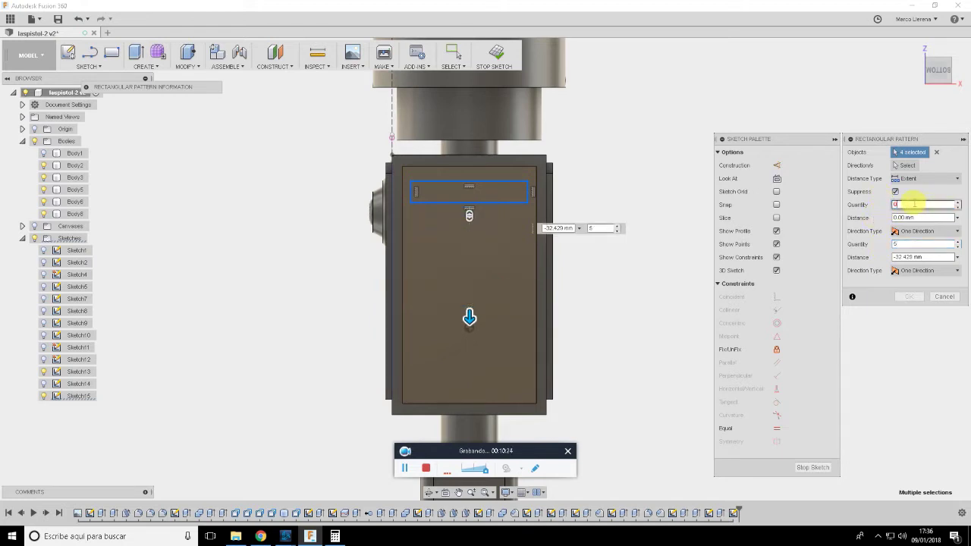
type("1")
left_click_drag(469, 317, 469, 322)
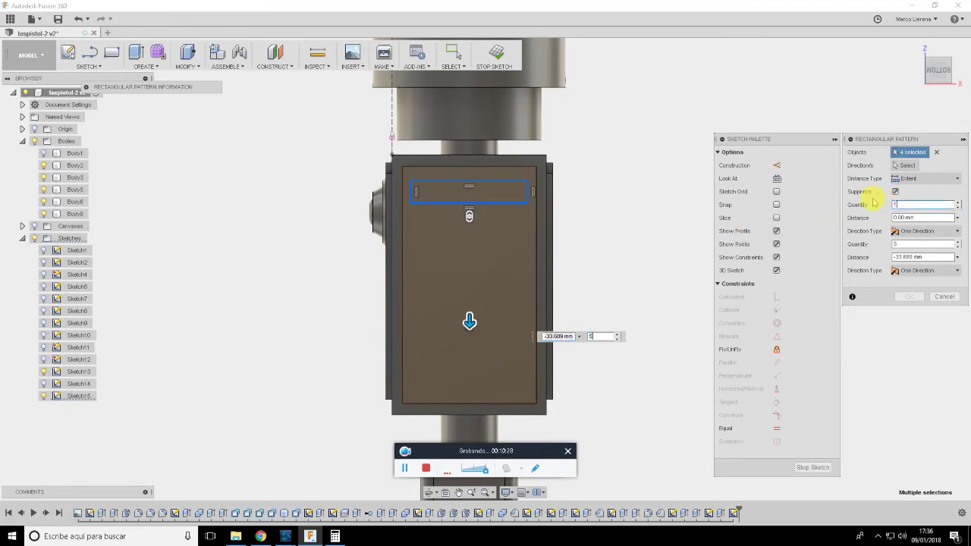
left_click_drag(484, 323, 496, 413)
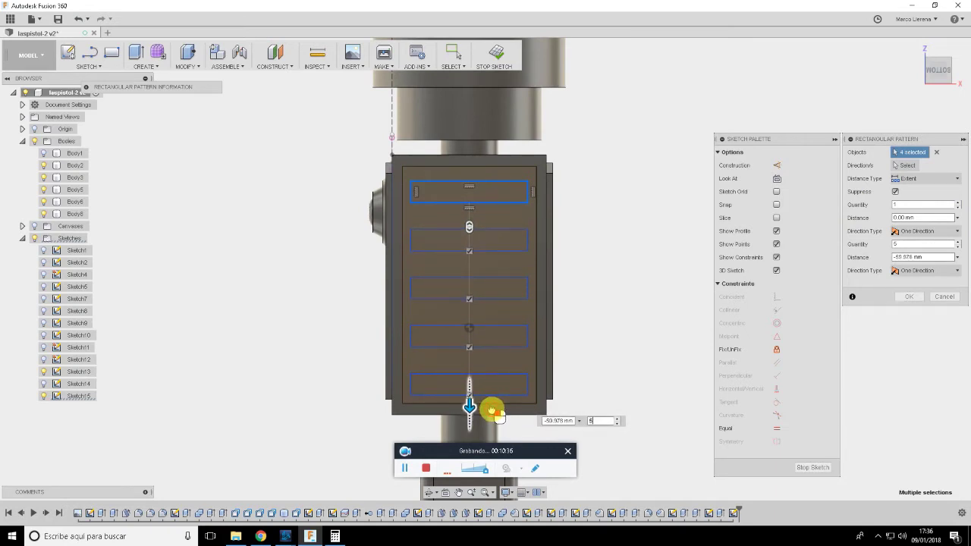
left_click(904, 295)
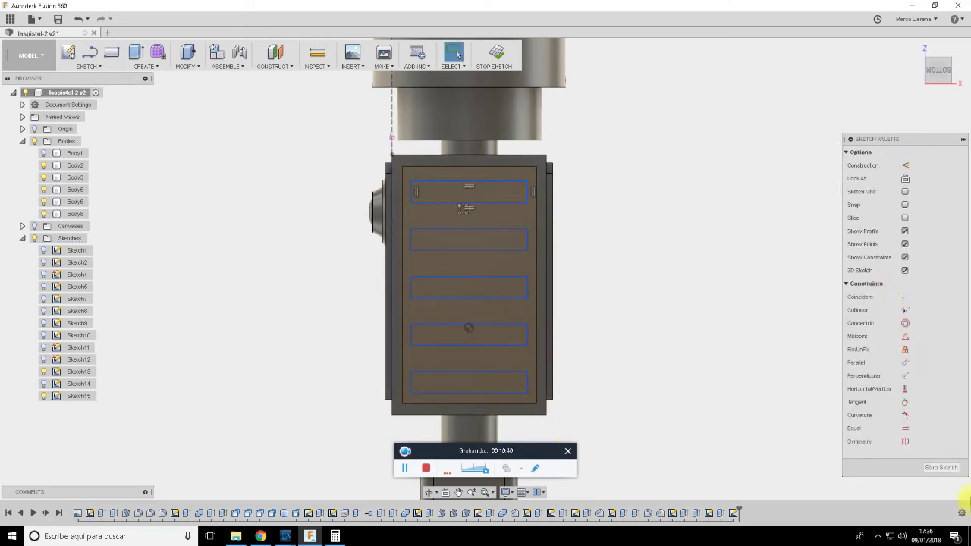
Extrude all five slat profiles 4 mm to form the raised vent grille
left_click(952, 468)
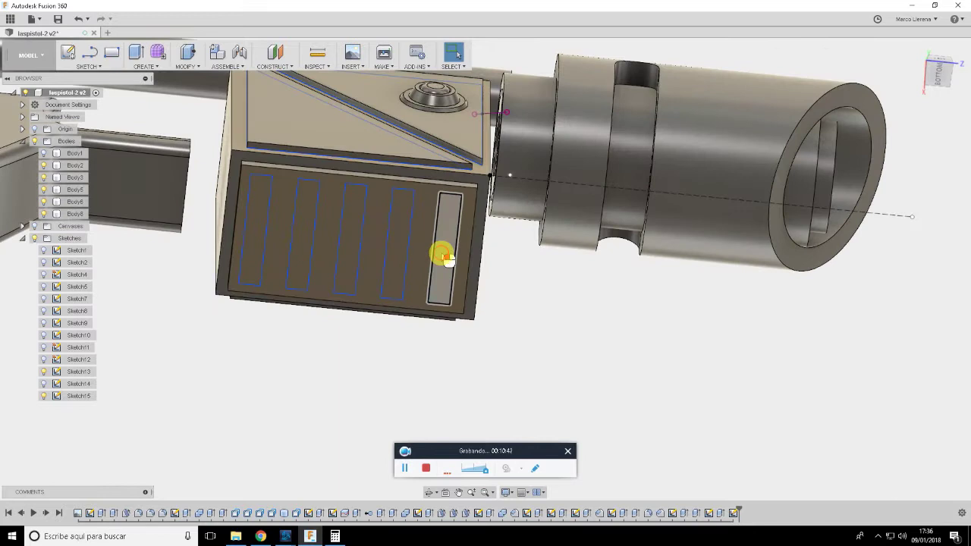
left_click(446, 250)
key("e")
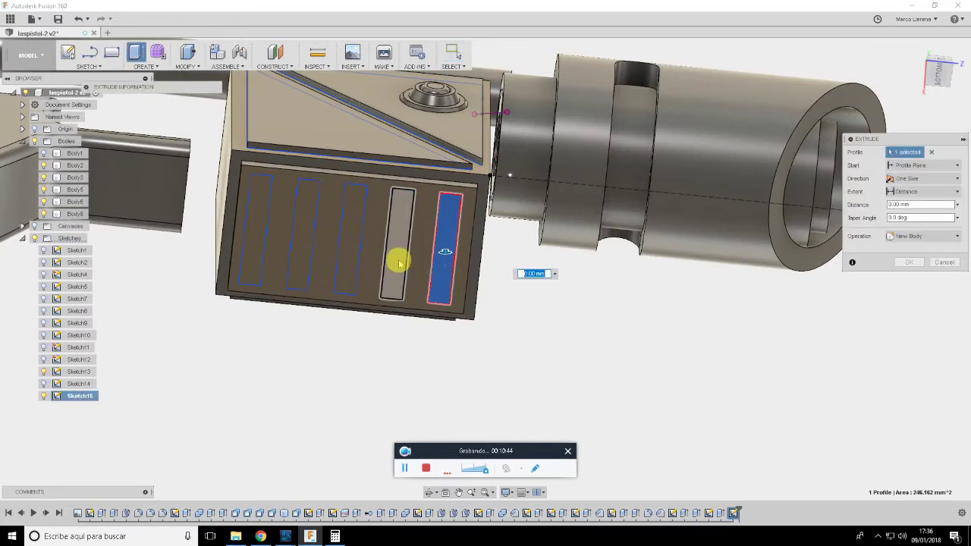
left_click(398, 258)
left_click(350, 248)
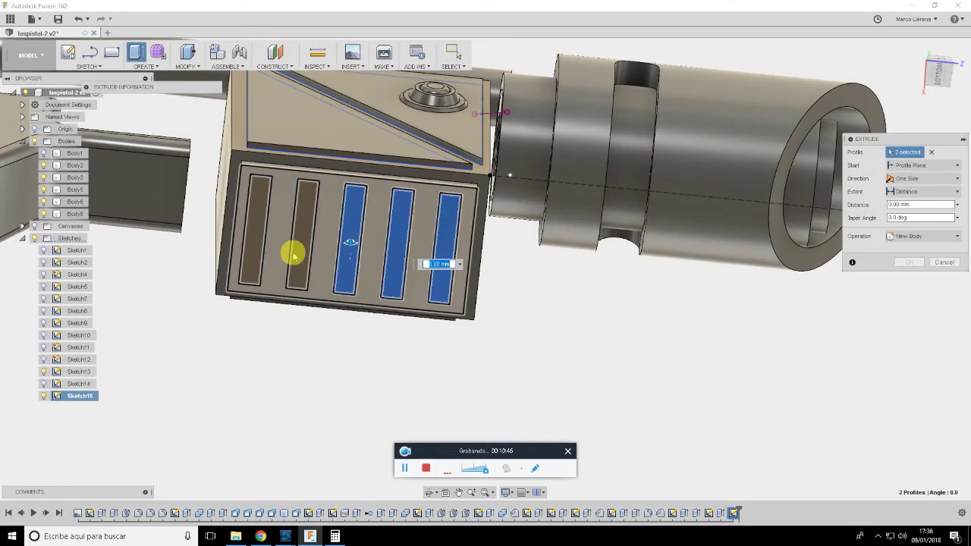
left_click(301, 251)
left_click(260, 238)
left_click(881, 206)
left_click(907, 207)
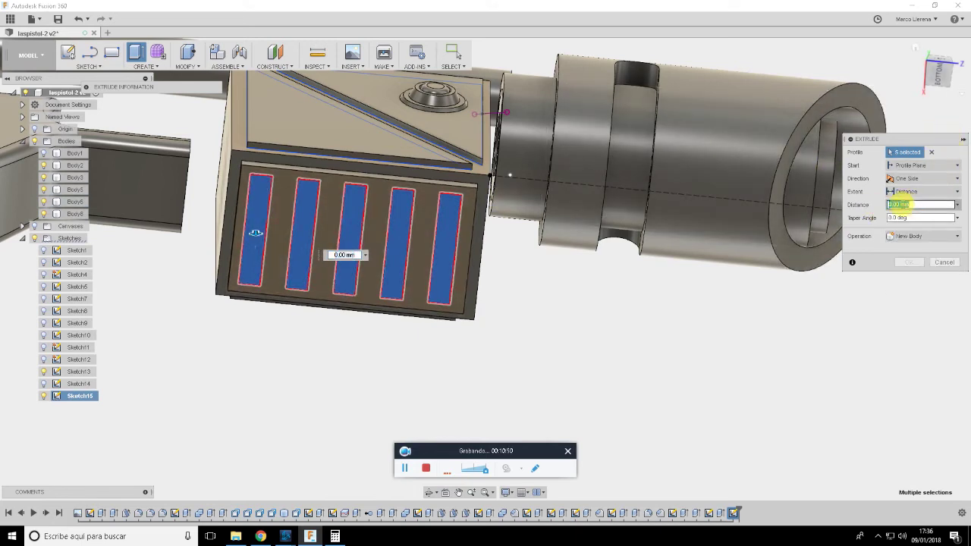
type("4")
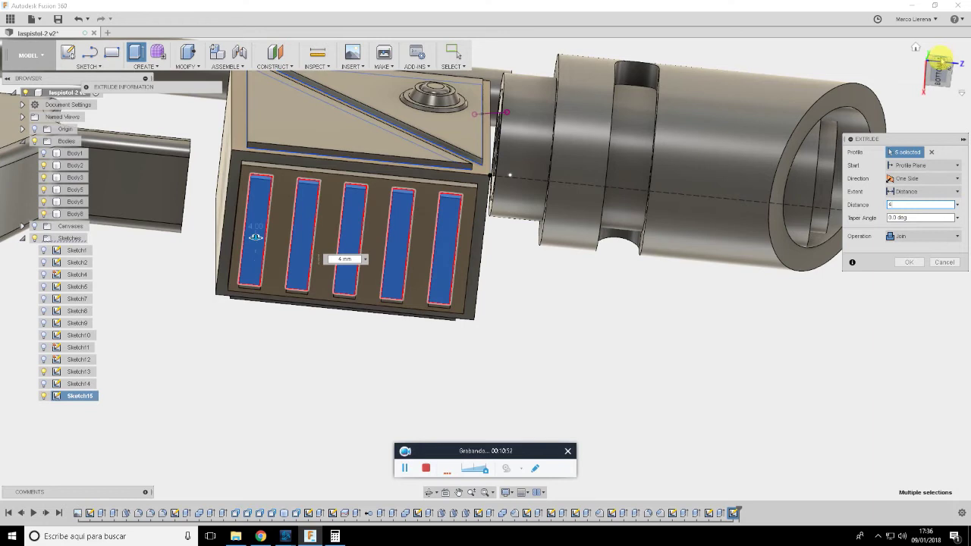
left_click(943, 64)
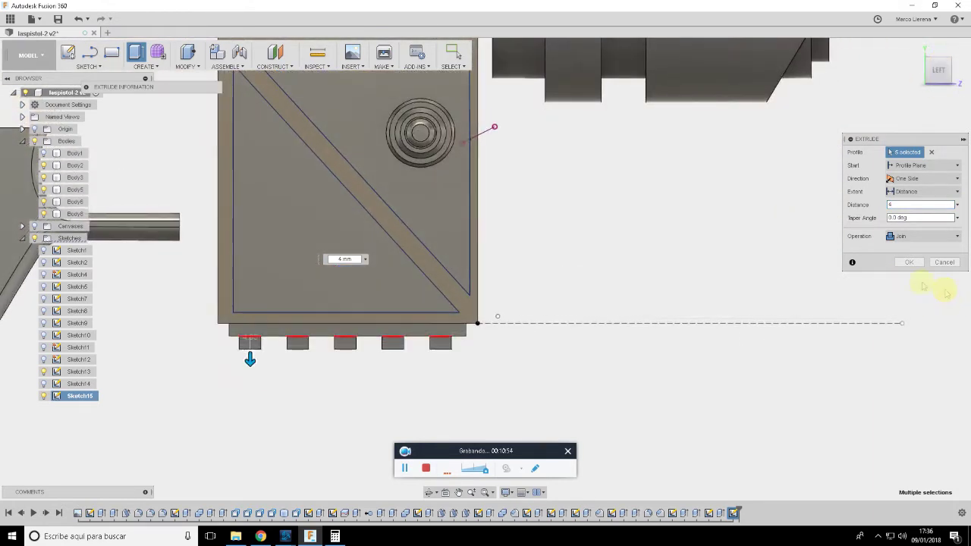
left_click(913, 264)
Orbit out to the whole pistol and compare it with the reference model
mouse_move(933, 72)
left_mouse_down()
mouse_move(885, 76)
mouse_move(766, 206)
left_mouse_up()
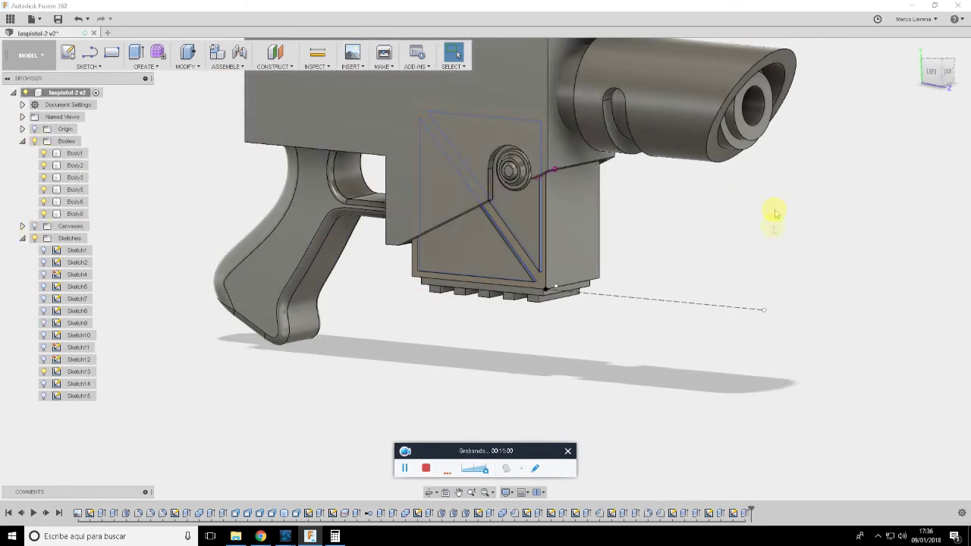
middle_click_drag(769, 210, 721, 249, "shift")
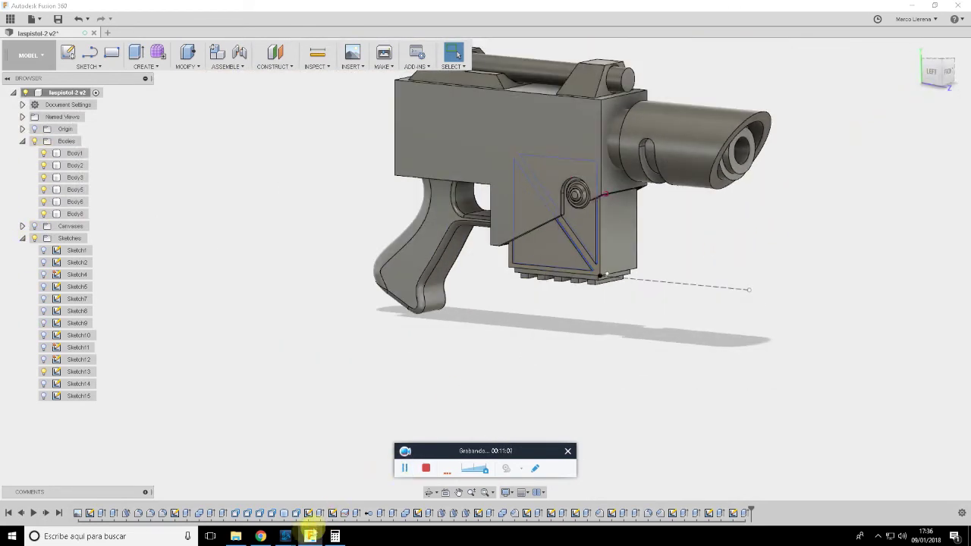
left_click(260, 536)
mouse_move(494, 296)
left_mouse_down()
mouse_move(505, 357)
mouse_move(347, 382)
mouse_move(341, 340)
mouse_move(296, 358)
mouse_move(348, 369)
mouse_move(347, 379)
mouse_move(360, 364)
left_mouse_up()
left_click(773, 25)
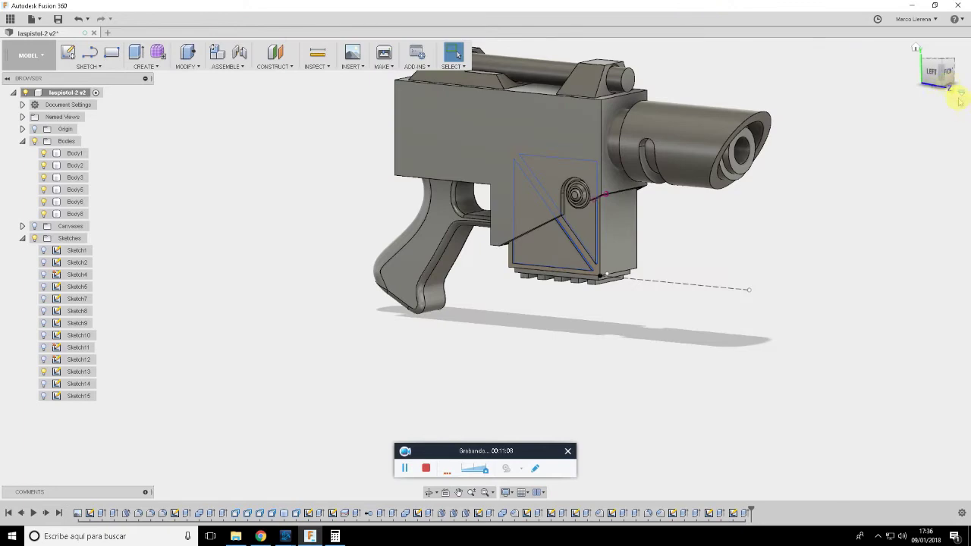
Orbit and zoom around the receiver underside and magazine corner to inspect them
left_click_drag(959, 101, 900, 23)
scroll(685, 182, "up", 5)
scroll(563, 135, "up", 3)
scroll(627, 173, "up", 3)
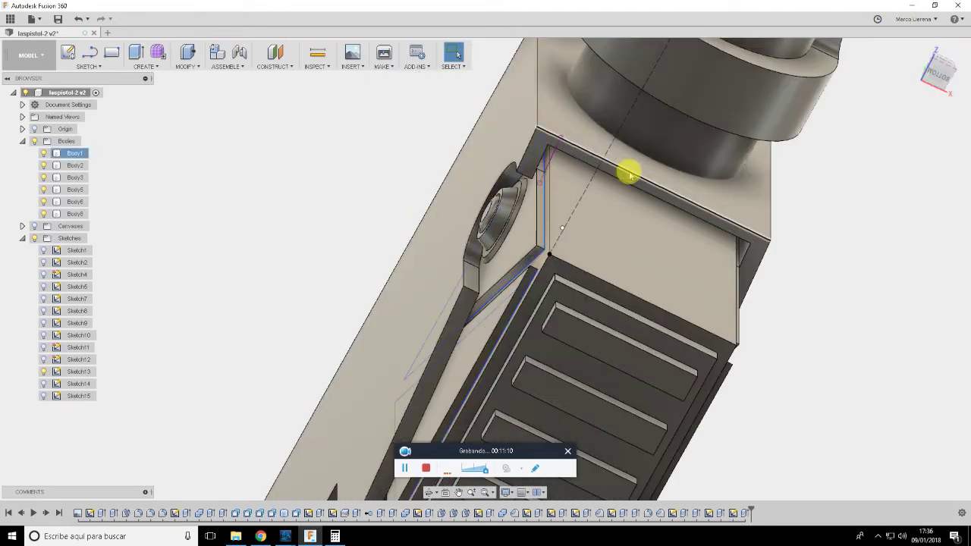
scroll(528, 162, "up", 3)
scroll(500, 176, "up", 2)
mouse_move(940, 76)
left_mouse_down()
mouse_move(867, 86)
mouse_move(726, 278)
left_mouse_up()
mouse_move(725, 277)
middle_mouse_down()
mouse_move(743, 173)
mouse_move(650, 340)
mouse_move(565, 190)
middle_mouse_up()
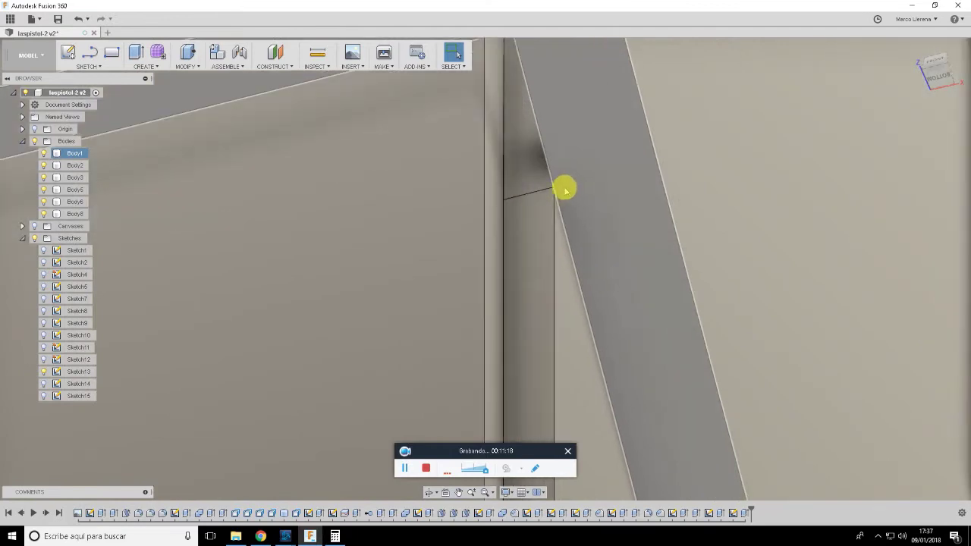
mouse_move(937, 68)
left_mouse_down()
mouse_move(953, 69)
mouse_move(7, 66)
mouse_move(774, 170)
mouse_move(725, 214)
left_mouse_up()
scroll(726, 213, "down", 5)
scroll(726, 210, "down", 3)
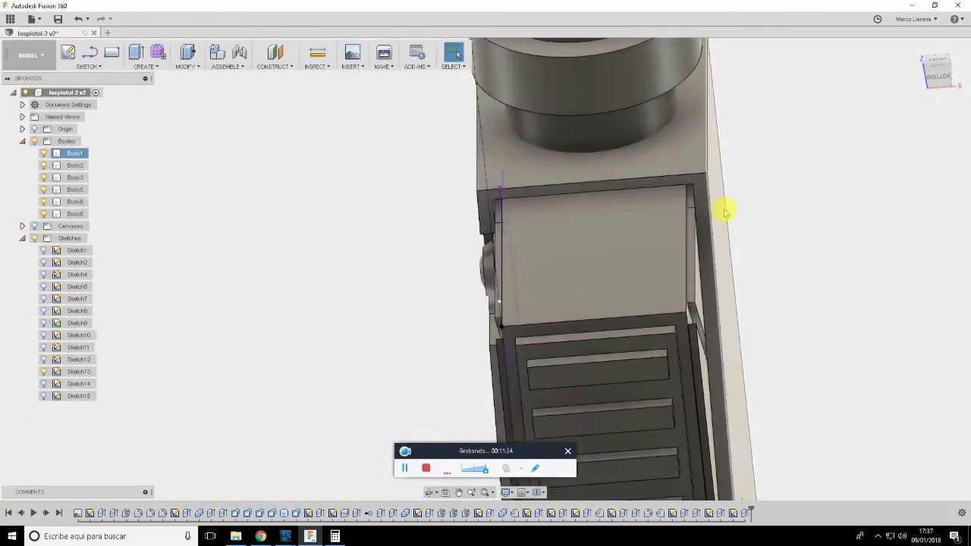
scroll(769, 152, "down", 2)
mouse_move(935, 72)
left_mouse_down()
mouse_move(65, 91)
mouse_move(76, 130)
left_mouse_up()
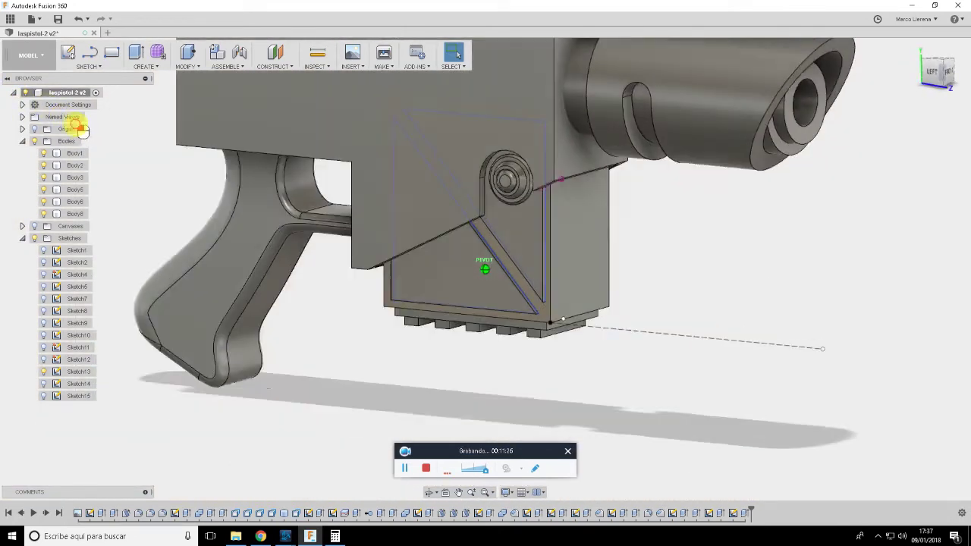
scroll(628, 251, "up", 2)
scroll(624, 223, "up", 3)
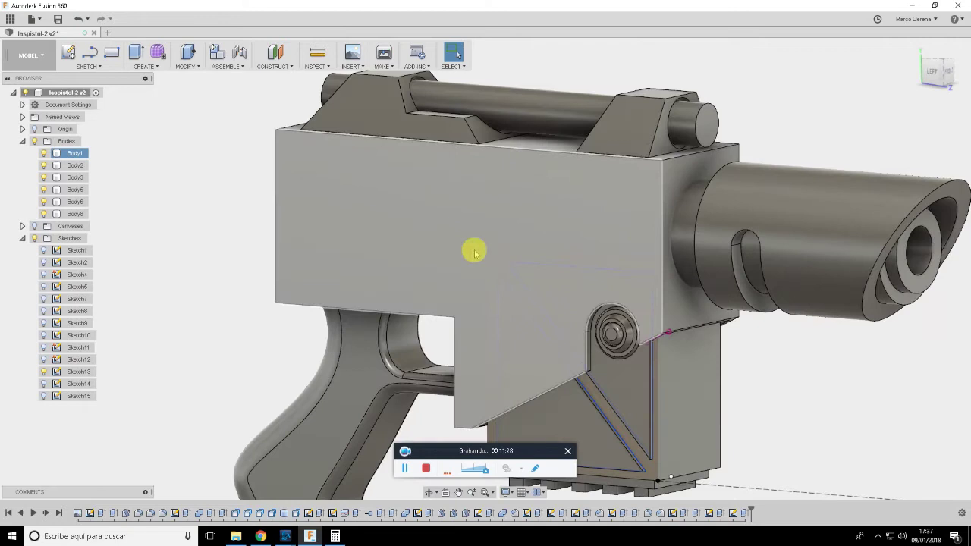
Hide the sketch over the magazine well and snap to the left view
left_click(43, 372)
scroll(514, 234, "down", 2)
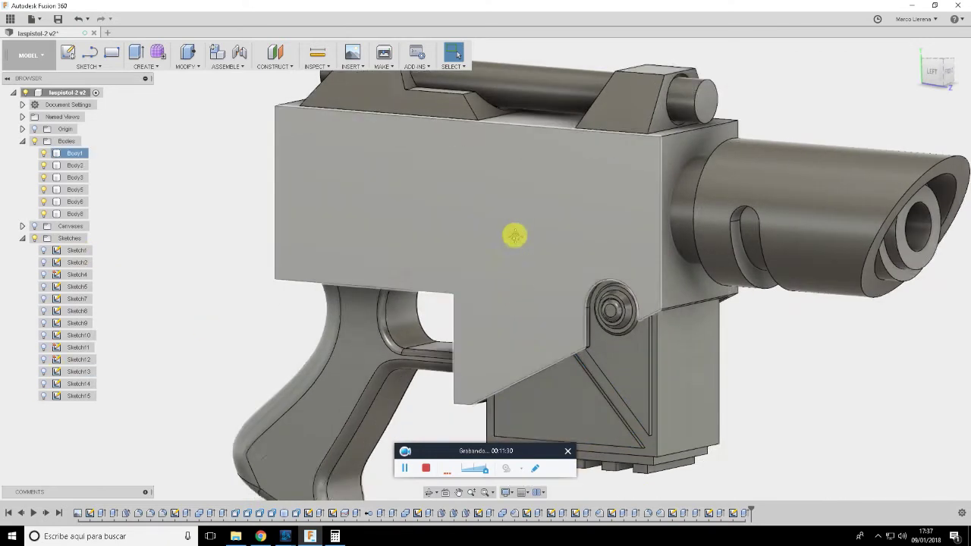
left_click(934, 73)
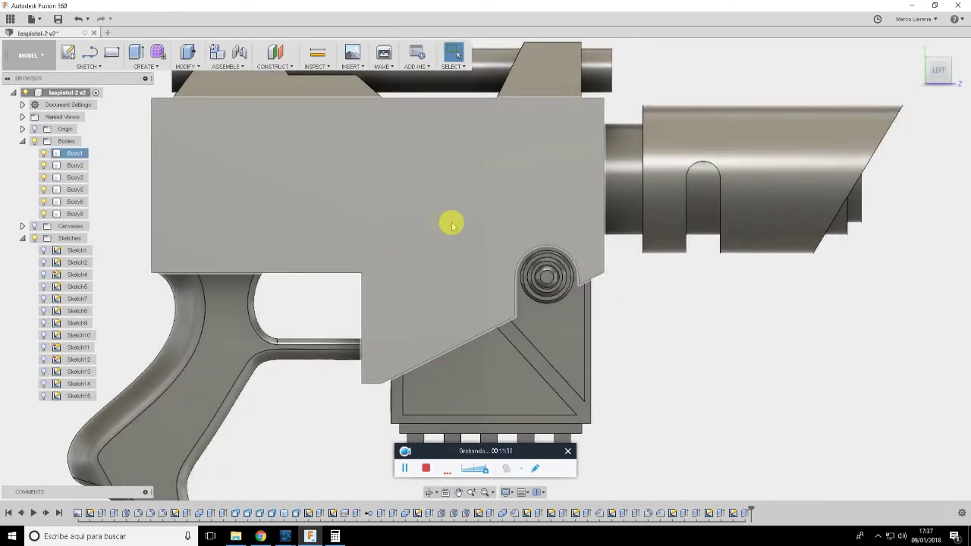
left_click(260, 536)
mouse_move(449, 314)
left_mouse_down()
mouse_move(492, 321)
mouse_move(514, 347)
mouse_move(516, 390)
mouse_move(425, 387)
mouse_move(463, 331)
mouse_move(429, 303)
left_mouse_up()
Show the canvas and start a rectangle sketch on Body1's side face
left_click(774, 25)
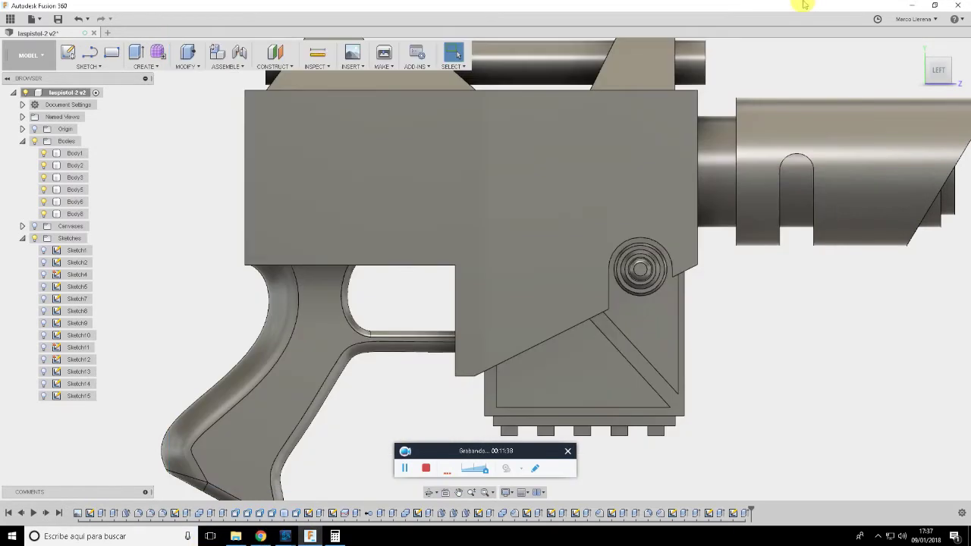
left_click(34, 226)
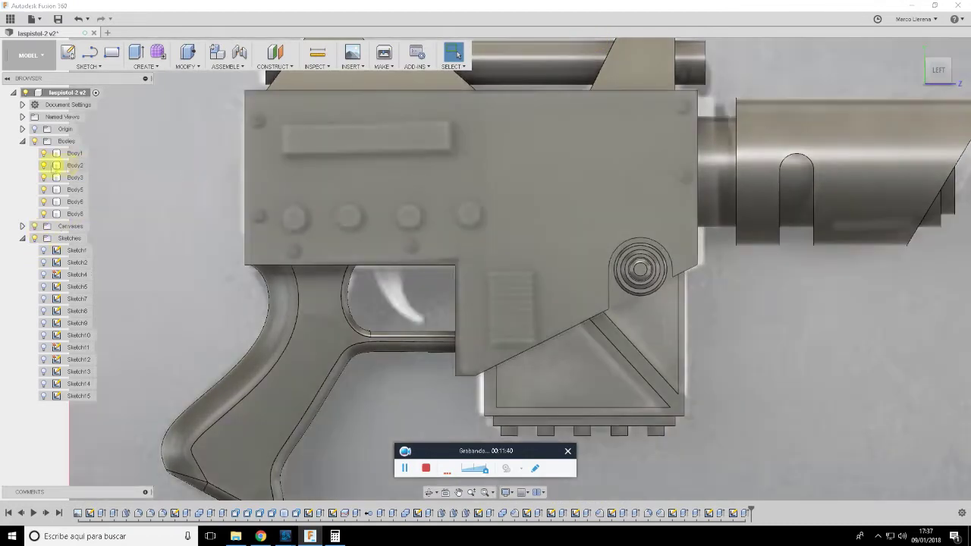
left_click(534, 184)
left_click(534, 184)
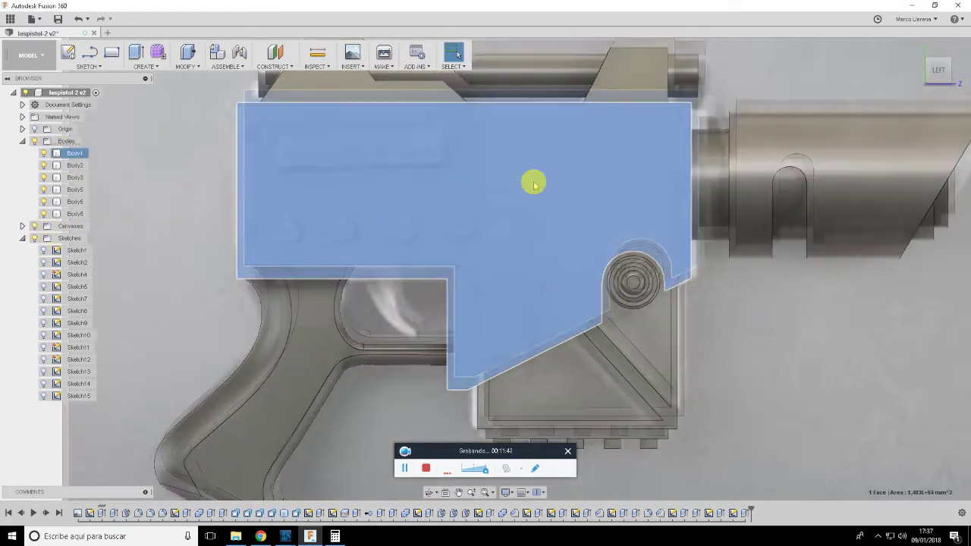
left_click(112, 51)
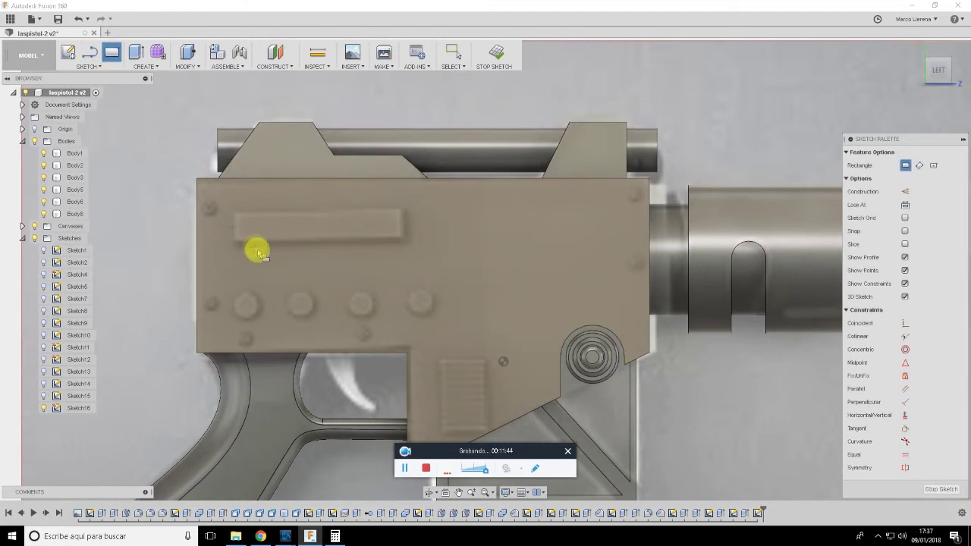
Draw the long top slot and the lower vent rectangle on the panel
left_click(235, 212)
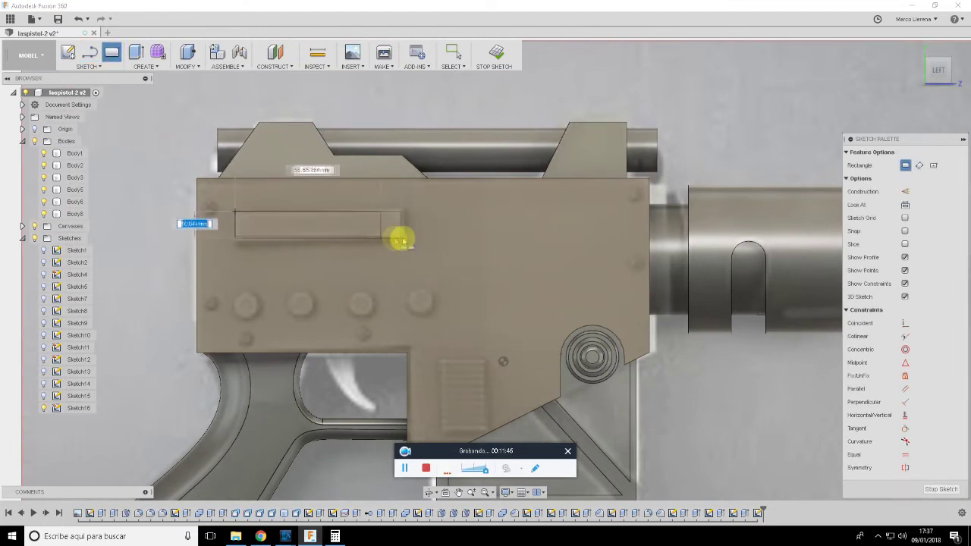
left_click(402, 241)
middle_click_drag(499, 314, 494, 262)
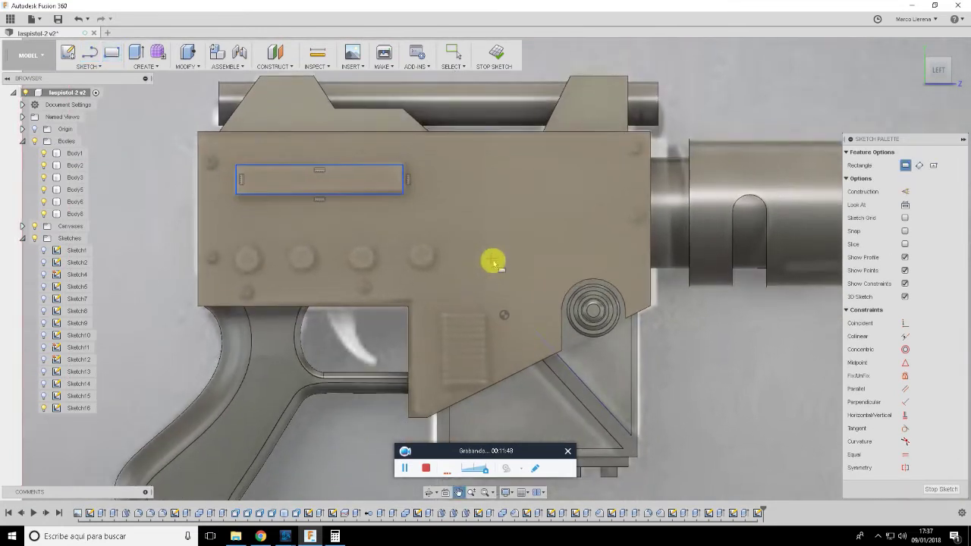
left_click(482, 385)
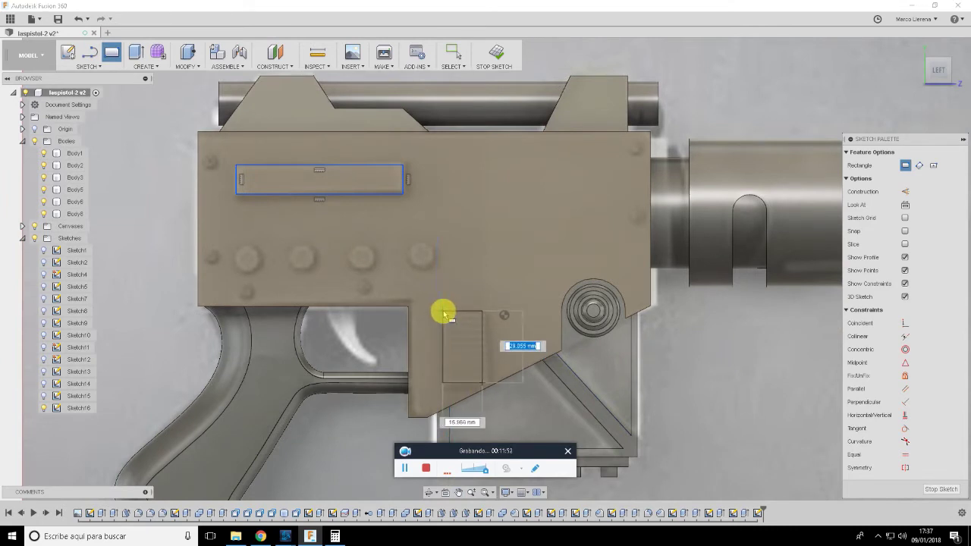
scroll(443, 312, "up", 2)
scroll(442, 311, "up", 2)
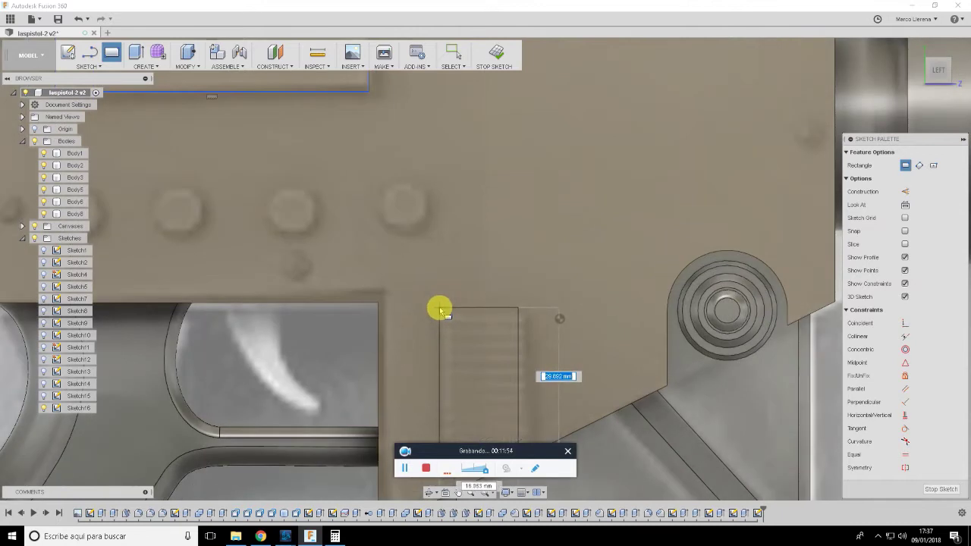
left_click(439, 306)
scroll(598, 316, "down", 3)
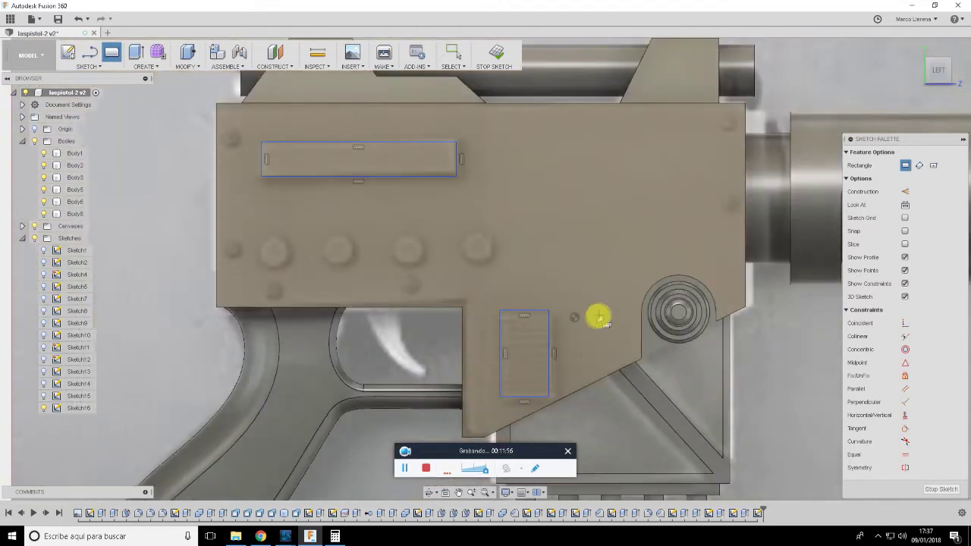
left_click(260, 536)
mouse_move(400, 289)
left_mouse_down()
mouse_move(395, 274)
mouse_move(436, 285)
mouse_move(372, 275)
mouse_move(531, 253)
mouse_move(481, 289)
mouse_move(382, 288)
mouse_move(536, 253)
mouse_move(569, 283)
mouse_move(412, 255)
mouse_move(433, 288)
mouse_move(353, 263)
mouse_move(354, 315)
mouse_move(537, 342)
mouse_move(542, 360)
mouse_move(505, 341)
mouse_move(483, 299)
mouse_move(522, 268)
left_mouse_up()
Rotate the ArtStation Laspistol to view the receiver side and barrel housing
mouse_move(544, 349)
left_mouse_down()
mouse_move(523, 354)
mouse_move(535, 364)
left_mouse_up()
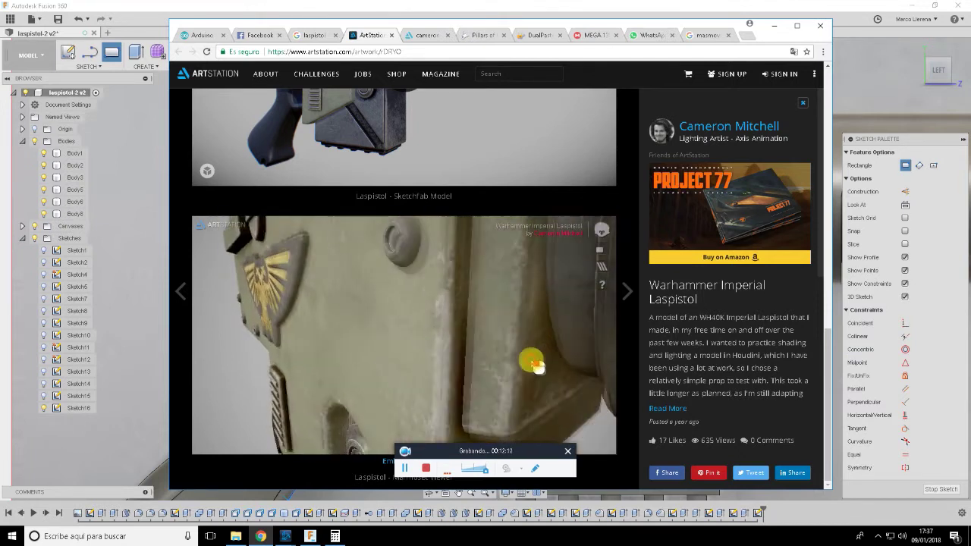
mouse_move(447, 287)
left_mouse_down()
mouse_move(457, 288)
mouse_move(429, 324)
left_mouse_up()
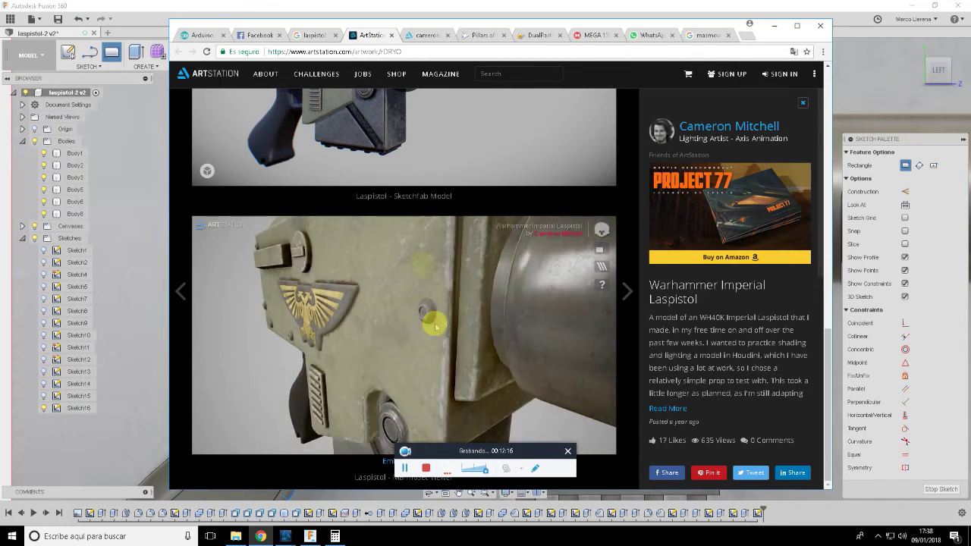
left_click(130, 9)
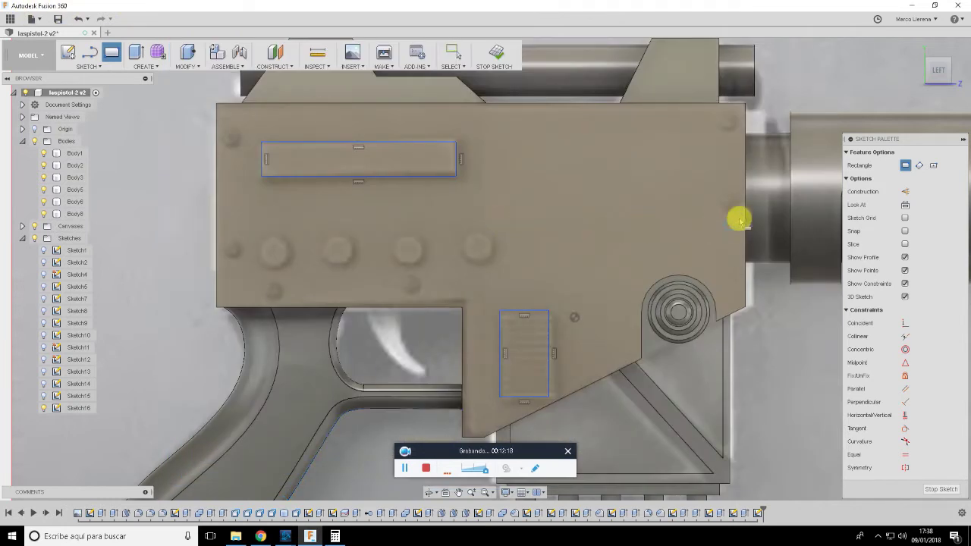
Draw a 3.88 mm-radius screw-hole circle near the panel's top-right corner
key("c")
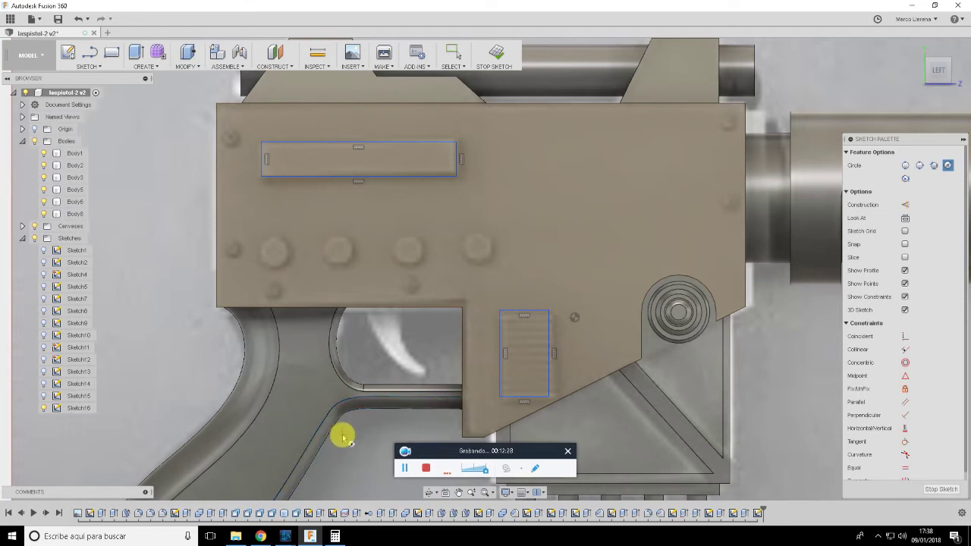
left_click(725, 129)
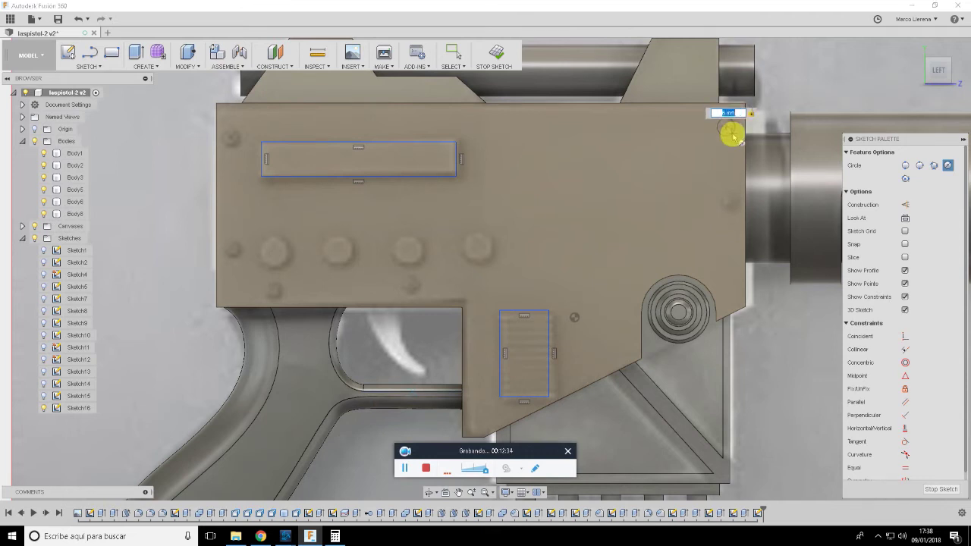
key("Return")
key("Escape")
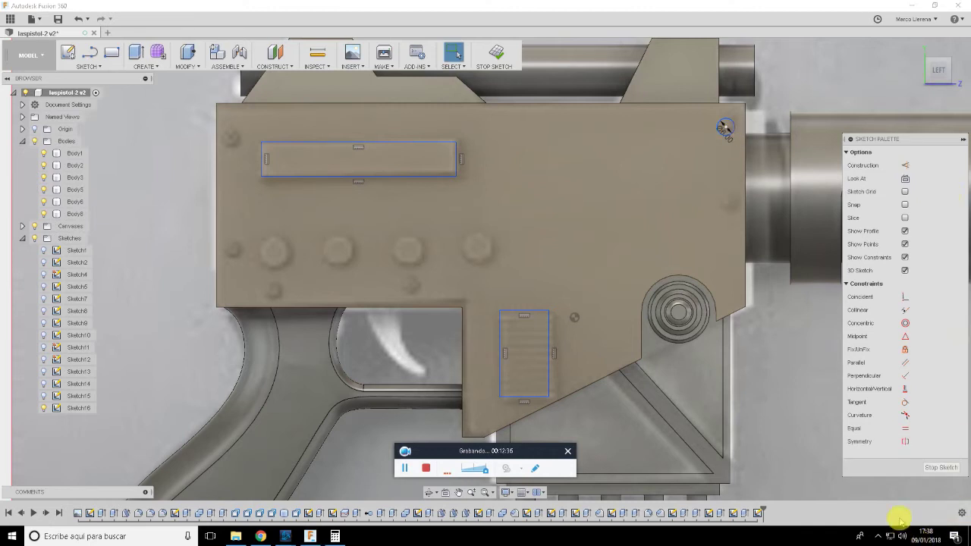
left_click(902, 536)
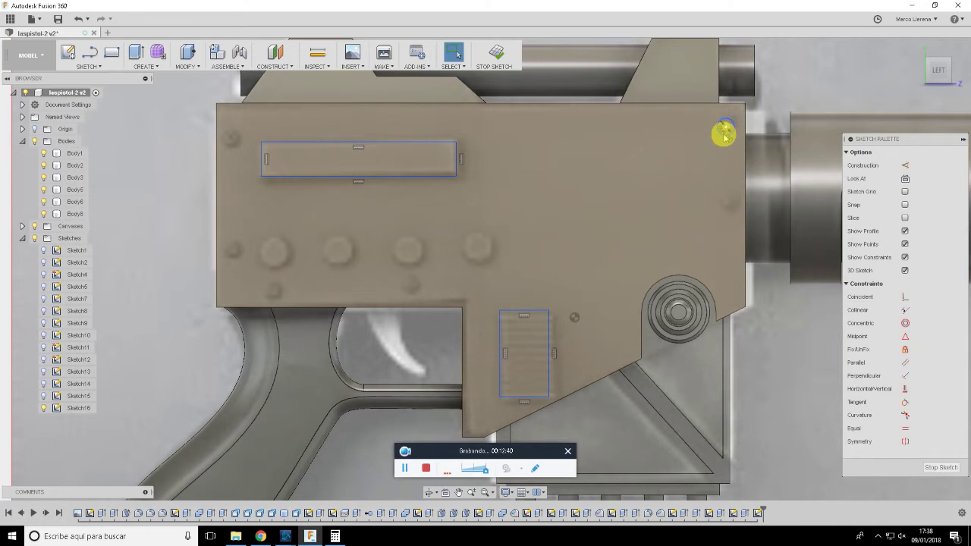
Start copying the circle about 39.6 mm down the panel's right edge
left_click(724, 134)
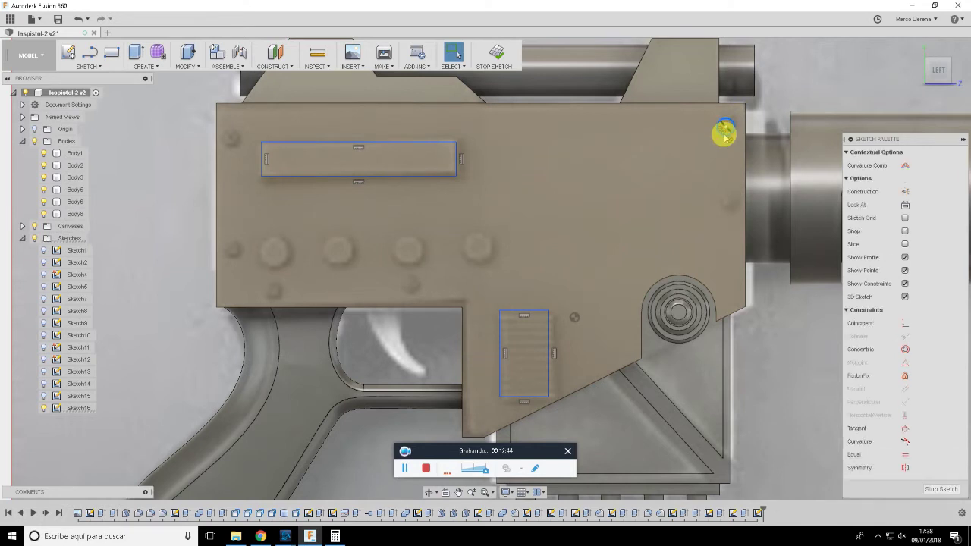
key("m")
middle_click_drag(617, 169, 456, 181)
left_click_drag(582, 94, 590, 235)
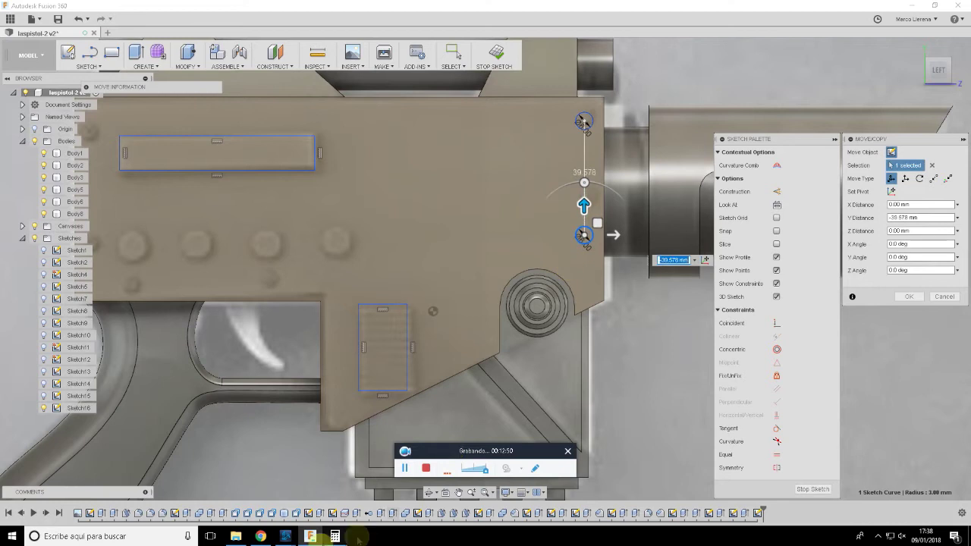
Place the second screw-hole copy about 32 mm below the first, after checking the reference
left_click(260, 536)
scroll(500, 312, "up", 3)
scroll(512, 327, "up", 3)
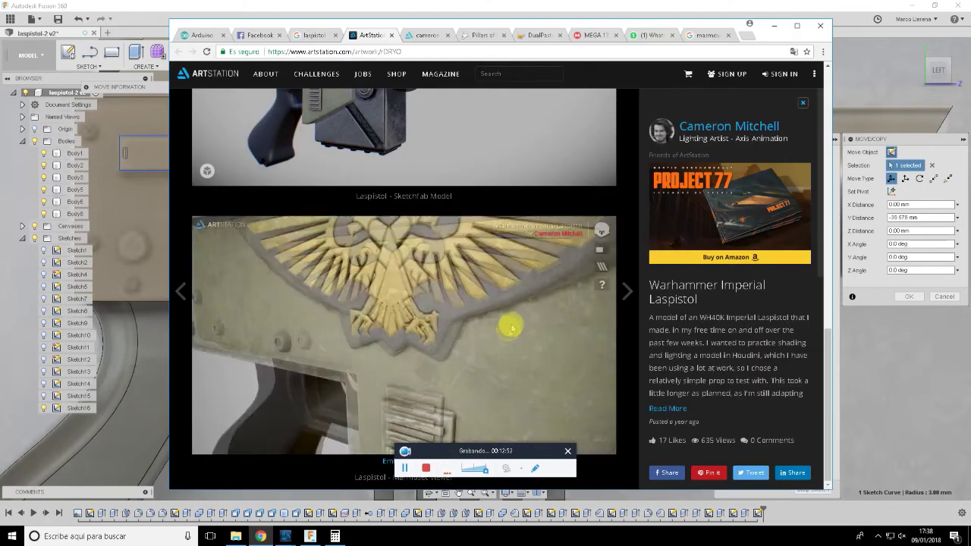
scroll(512, 328, "down", 5)
left_click_drag(541, 308, 564, 286)
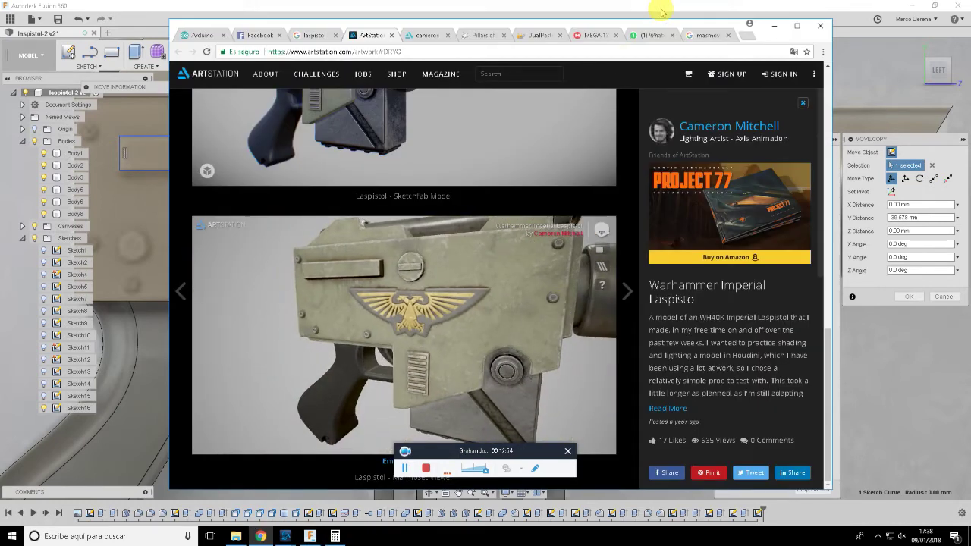
left_click(662, 11)
mouse_move(584, 217)
left_mouse_down()
mouse_move(585, 134)
mouse_move(605, 176)
left_mouse_up()
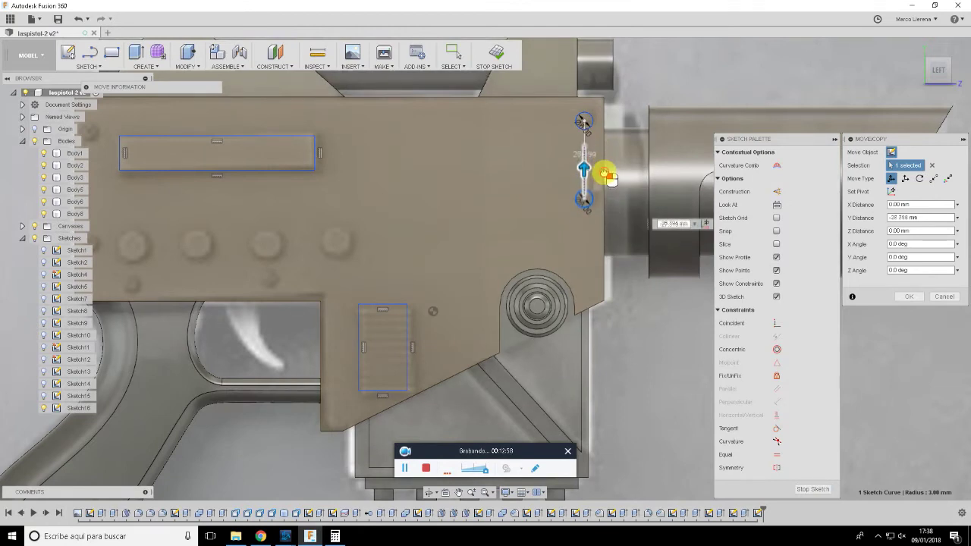
left_click(907, 297)
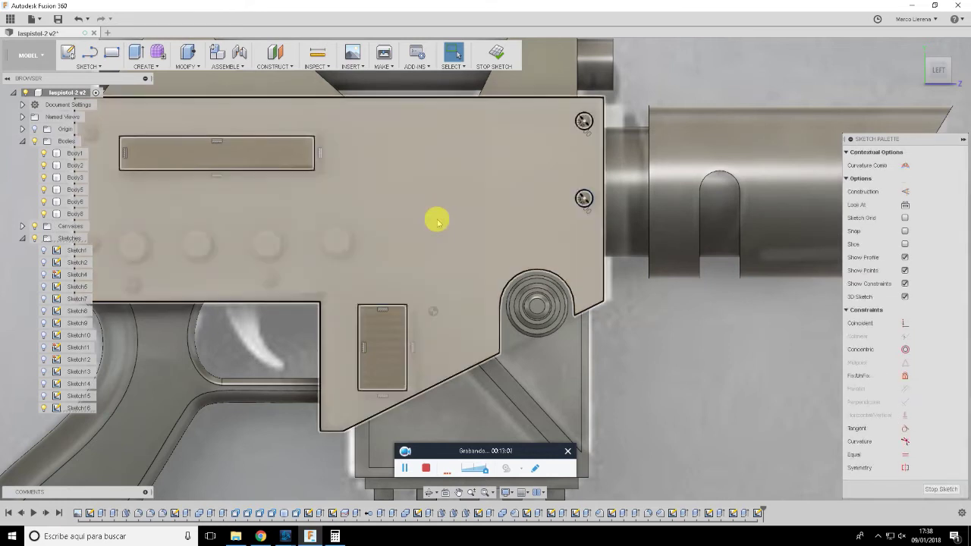
Copy the circle to the panel's left end and move it up 39.403 mm
key("m")
mouse_move(596, 189)
left_mouse_down()
mouse_move(372, 217)
mouse_move(190, 210)
mouse_move(311, 210)
mouse_move(264, 224)
left_mouse_up()
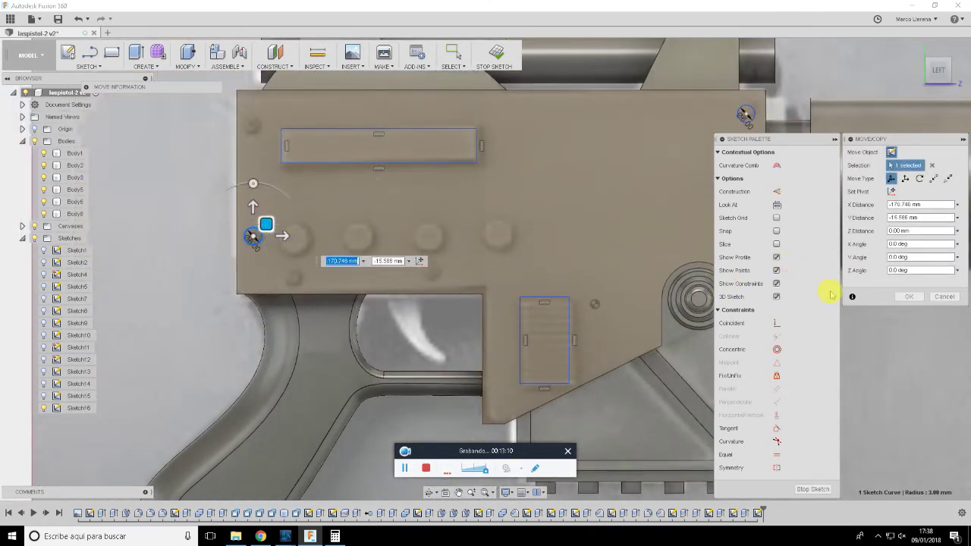
left_click(910, 297)
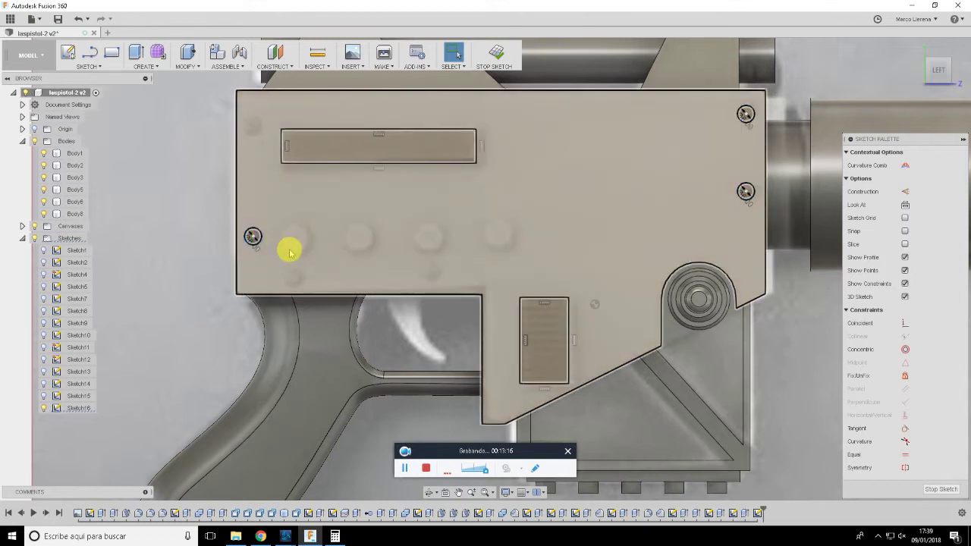
key("m")
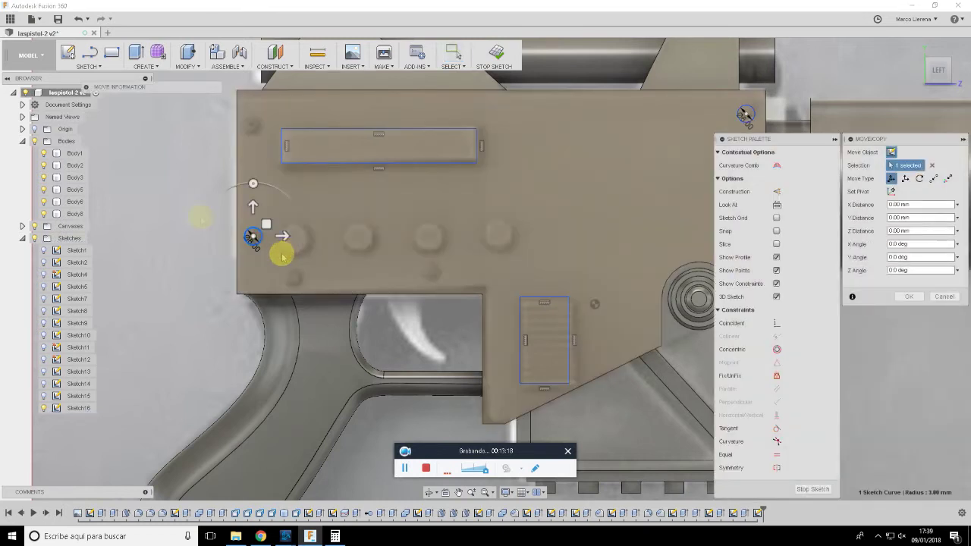
left_click_drag(256, 206, 260, 92)
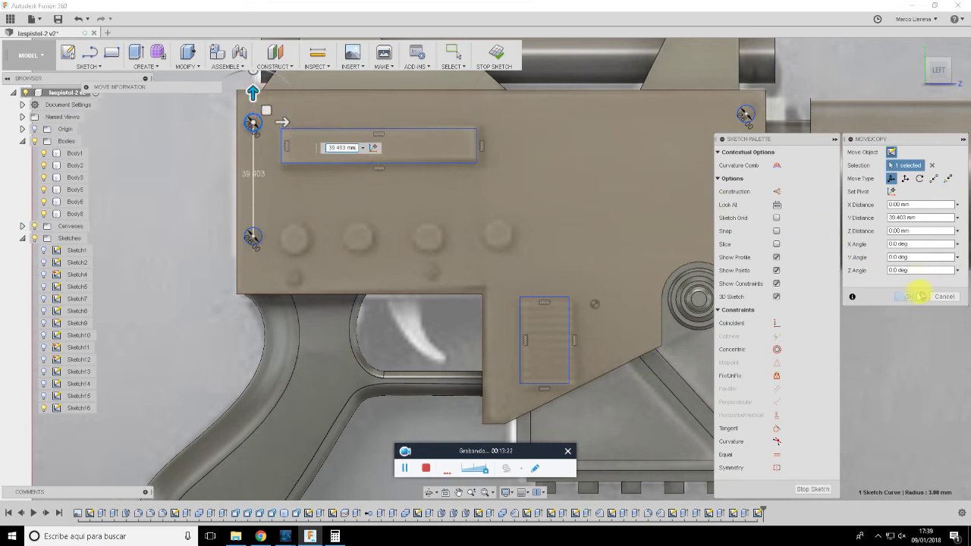
left_click(917, 295)
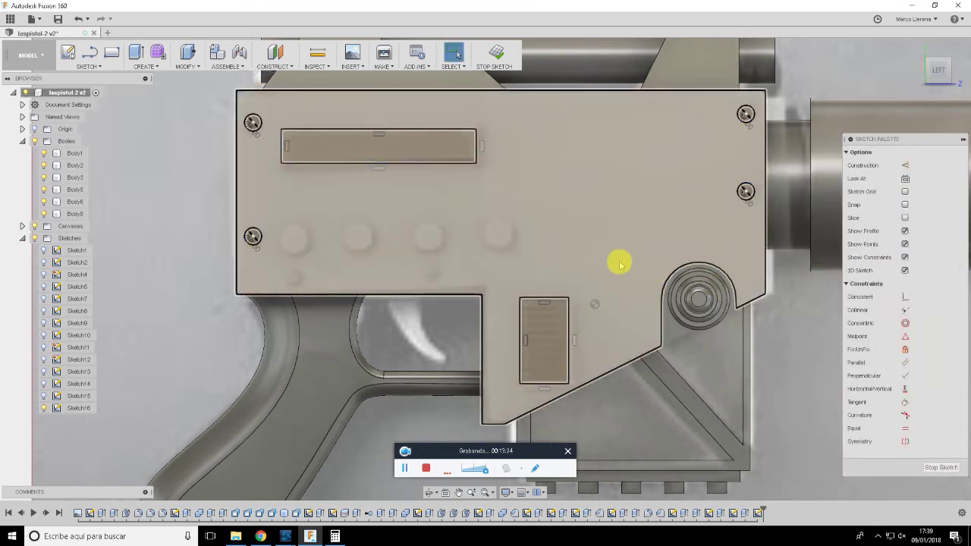
Copy the left screw circle about 14 mm down and to the right
key("alt+Tab")
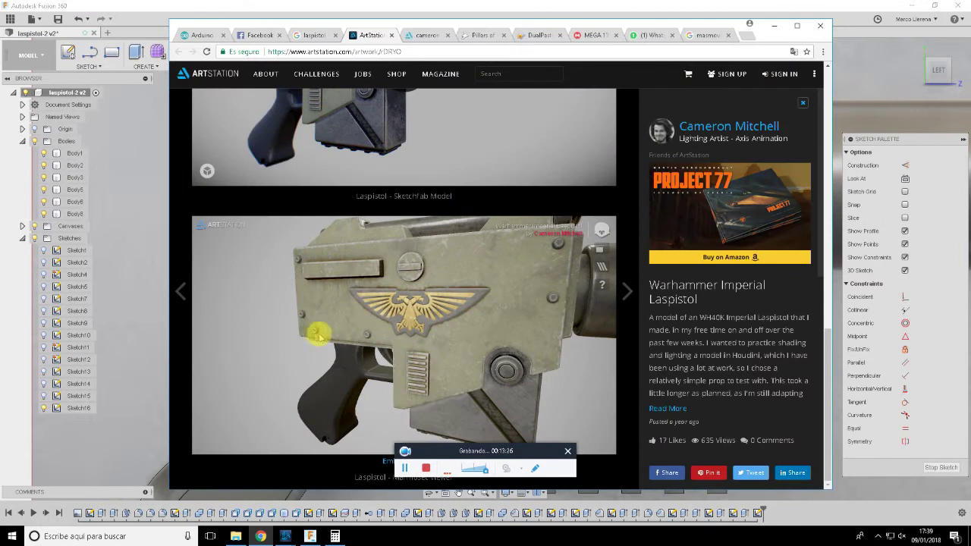
mouse_move(481, 305)
left_mouse_down()
mouse_move(302, 331)
mouse_move(427, 326)
left_mouse_up()
left_click(800, 9)
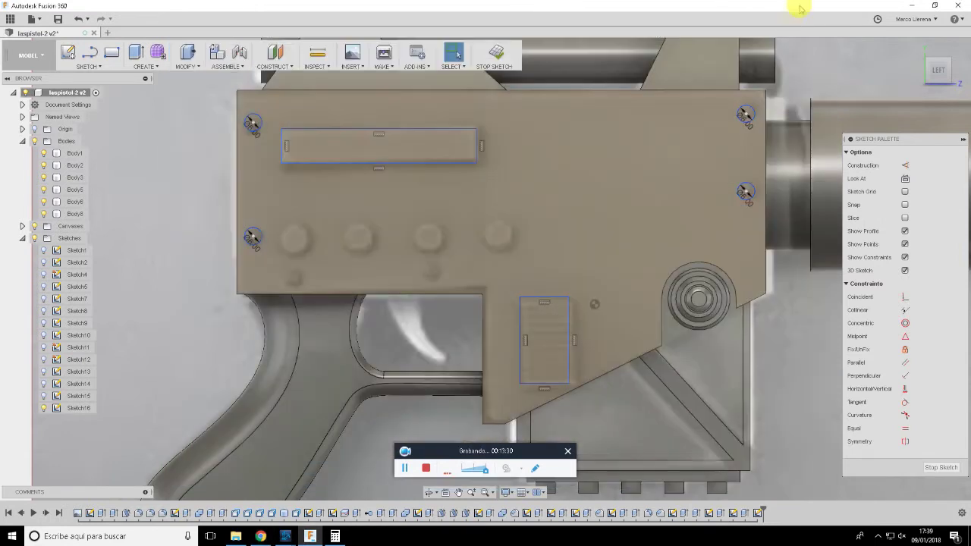
left_click(260, 240)
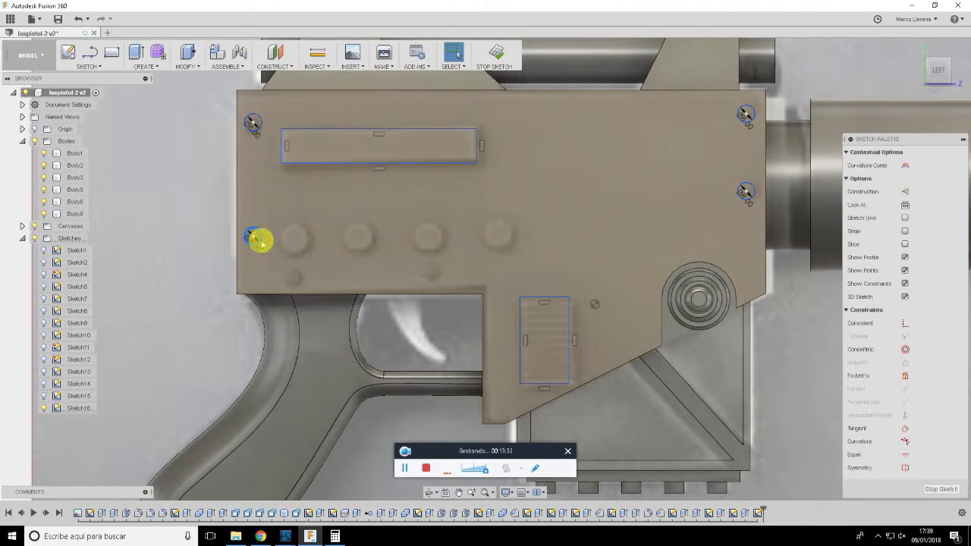
key("m")
left_click_drag(261, 240, 313, 270)
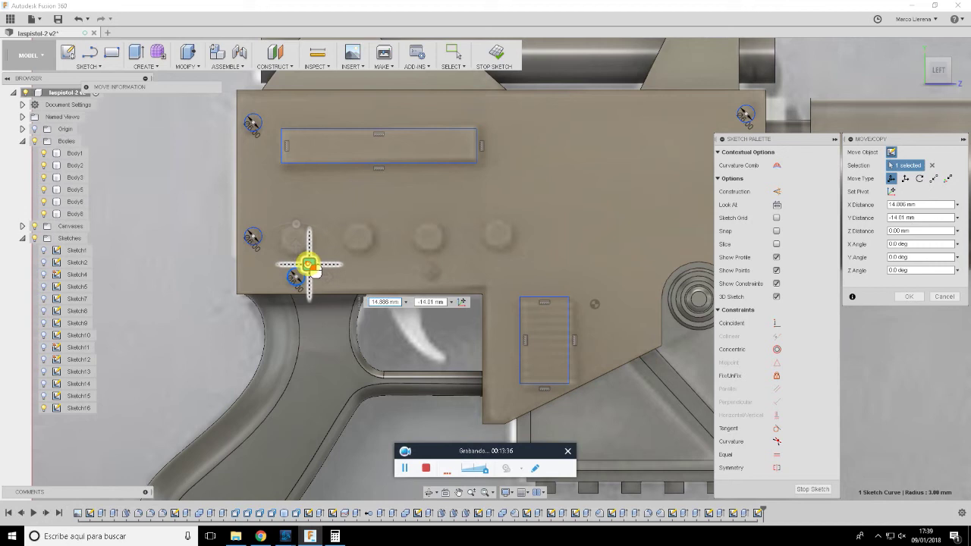
left_click(909, 297)
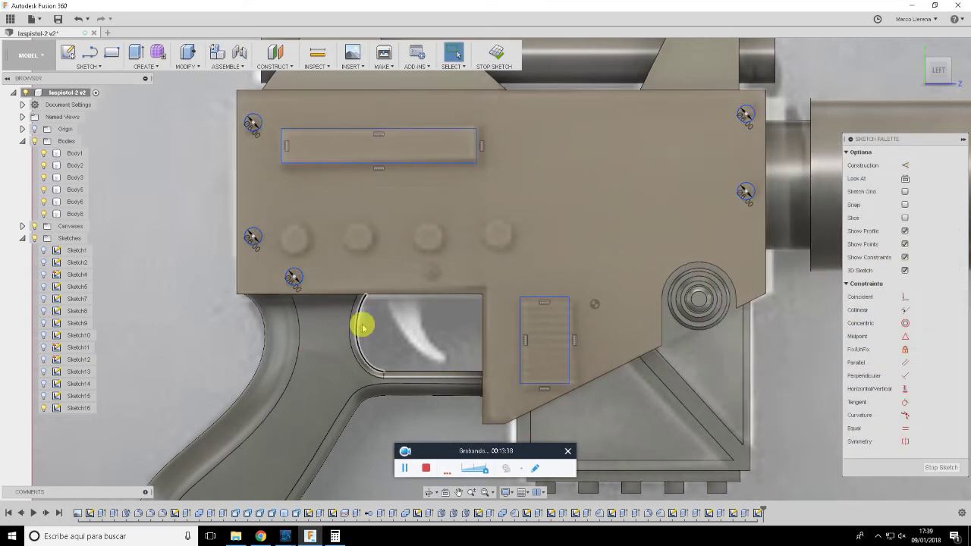
Copy that new circle 47.809 mm to the right along the lower edge
left_click(306, 279)
key("m")
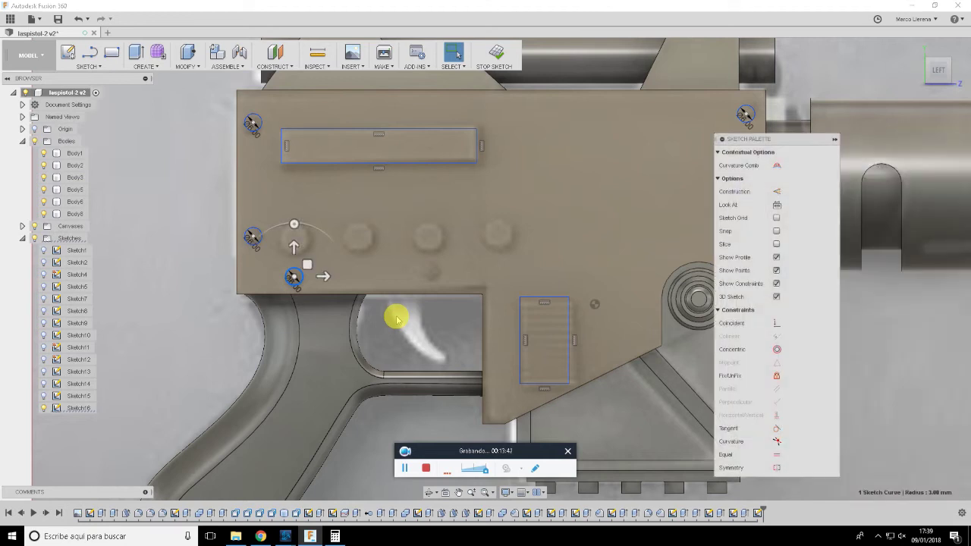
left_click_drag(322, 277, 487, 277)
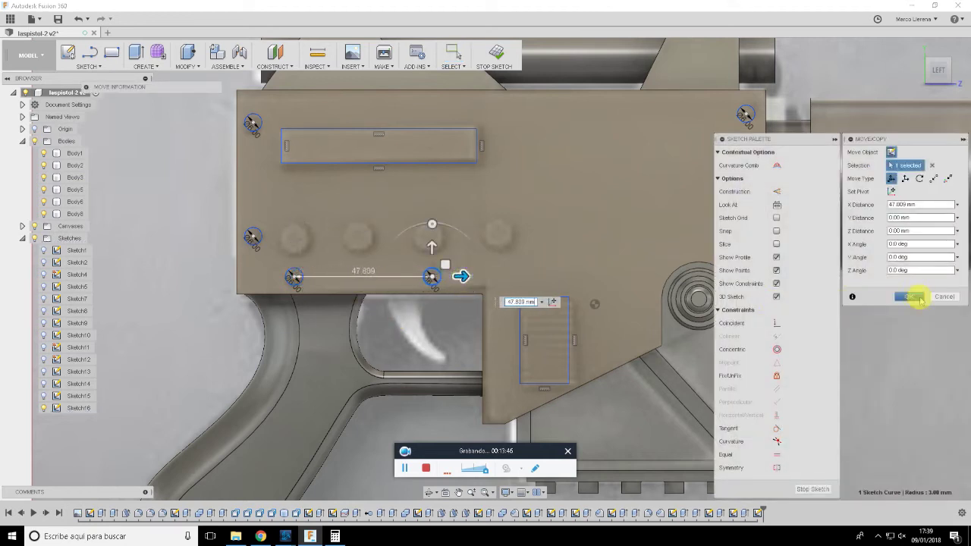
left_click(909, 297)
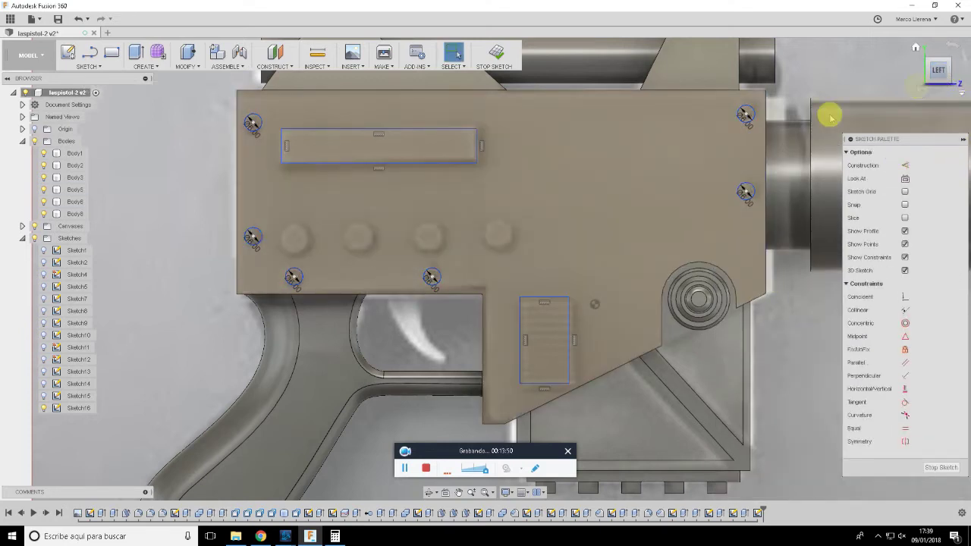
Compare against the reference's eagle emblem side, then choose the Center Diameter Circle tool
left_click(260, 536)
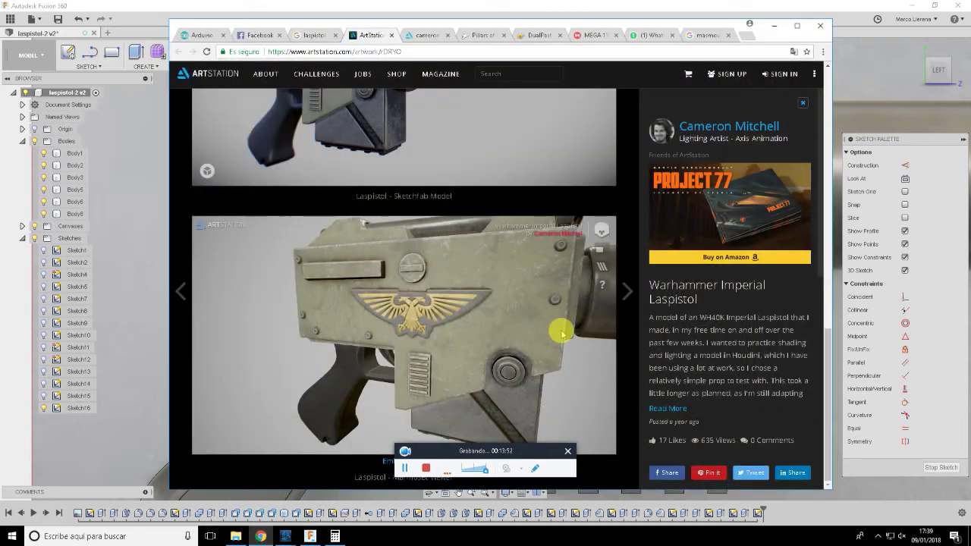
left_click_drag(480, 317, 505, 301)
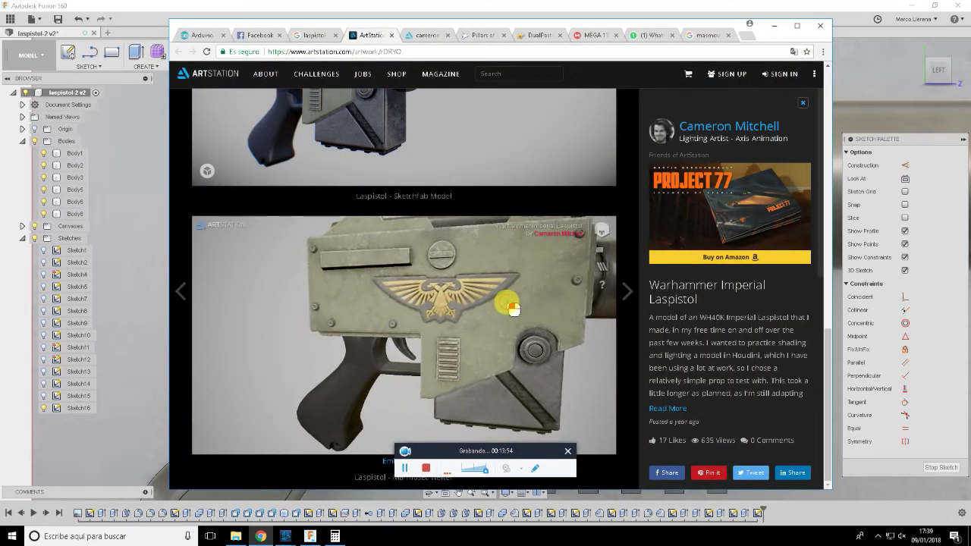
mouse_move(577, 347)
left_mouse_down()
mouse_move(444, 329)
mouse_move(492, 336)
mouse_move(511, 386)
mouse_move(492, 453)
left_mouse_up()
mouse_move(390, 386)
left_mouse_down()
mouse_move(433, 282)
mouse_move(422, 292)
mouse_move(431, 305)
mouse_move(397, 311)
mouse_move(448, 296)
mouse_move(448, 357)
mouse_move(450, 327)
left_mouse_up()
left_click(831, 6)
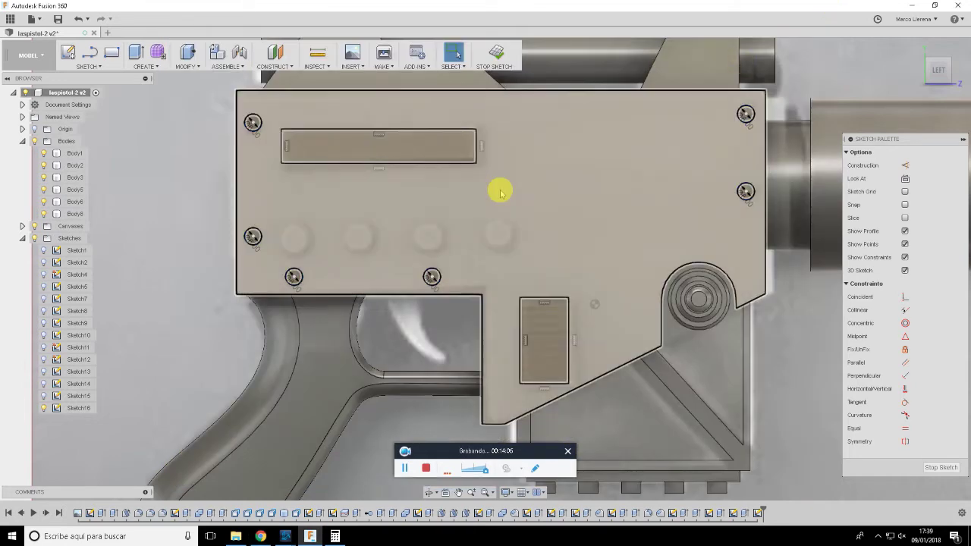
left_click(94, 67)
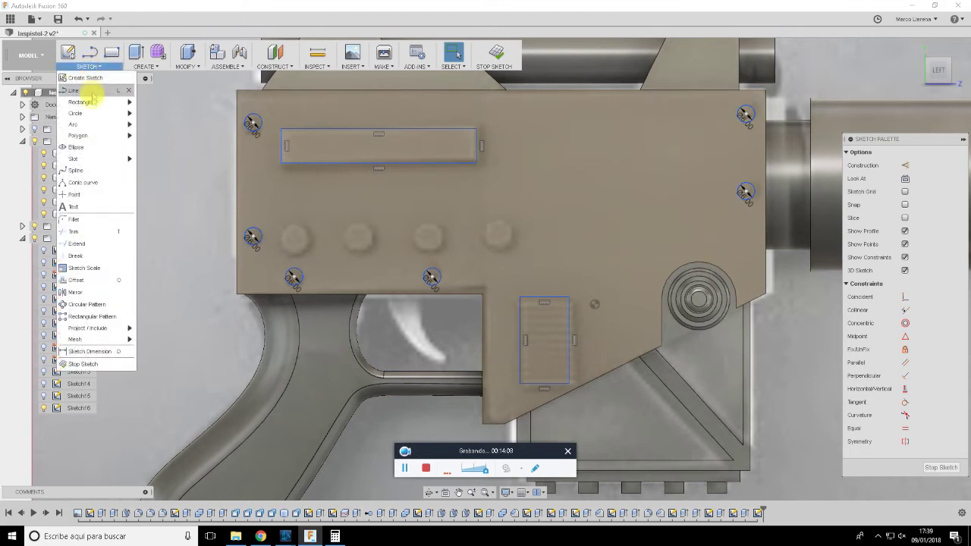
mouse_move(83, 113)
left_click(186, 116)
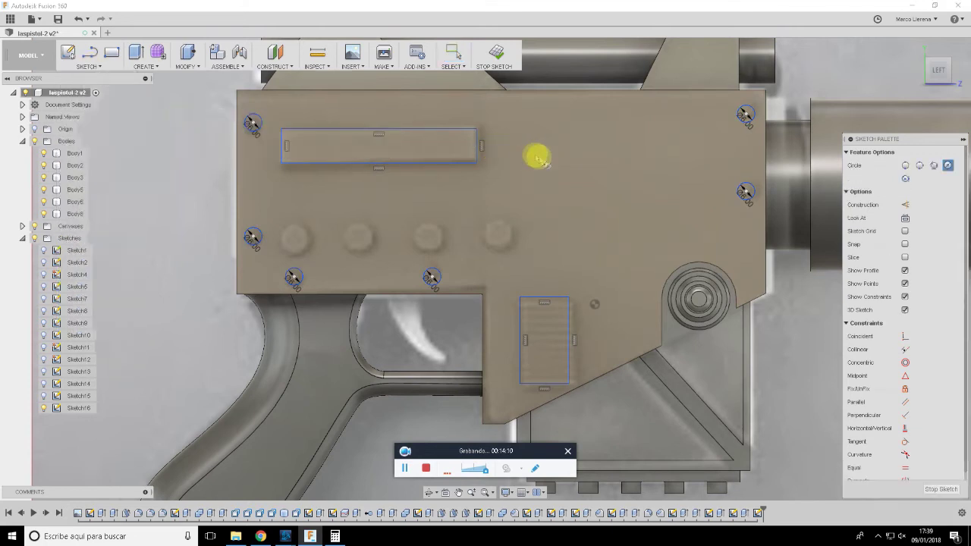
Recheck the reference model and reselect the circle tool via the C shortcut
left_click(260, 536)
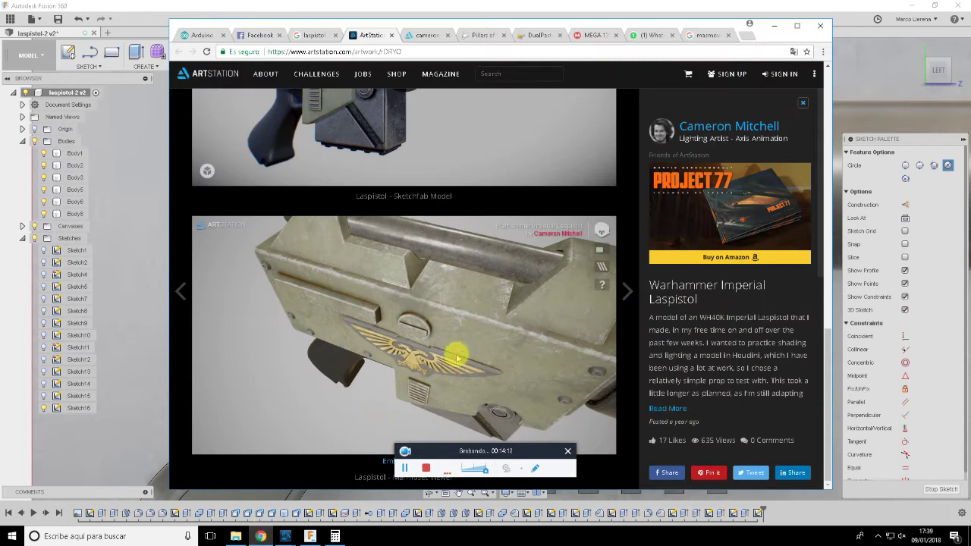
left_click_drag(457, 357, 490, 311)
left_click(726, 4)
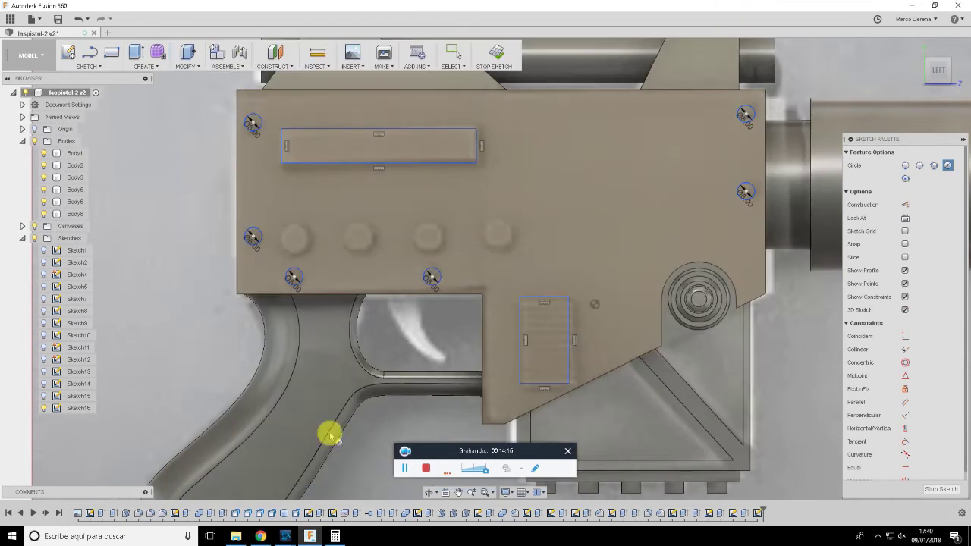
mouse_move(260, 536)
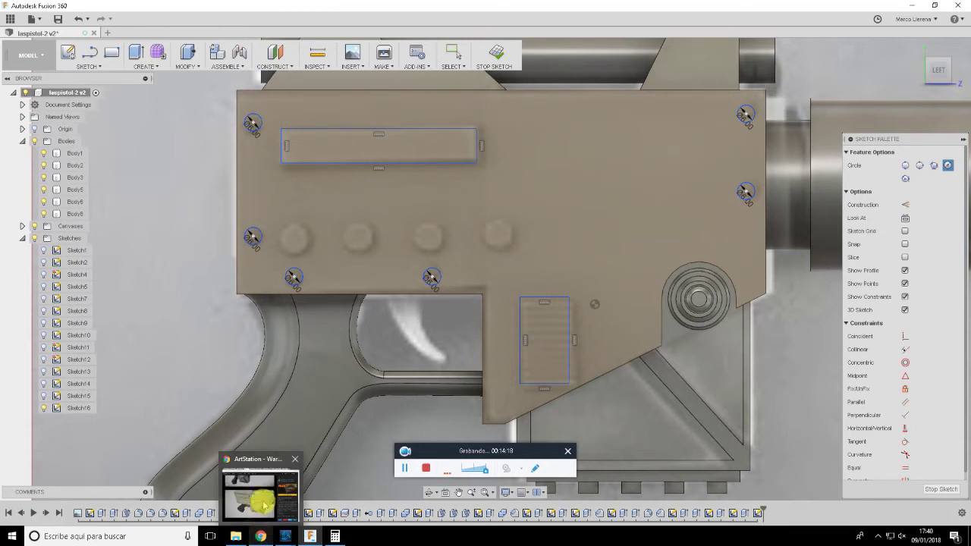
left_click(262, 499)
left_click(741, 9)
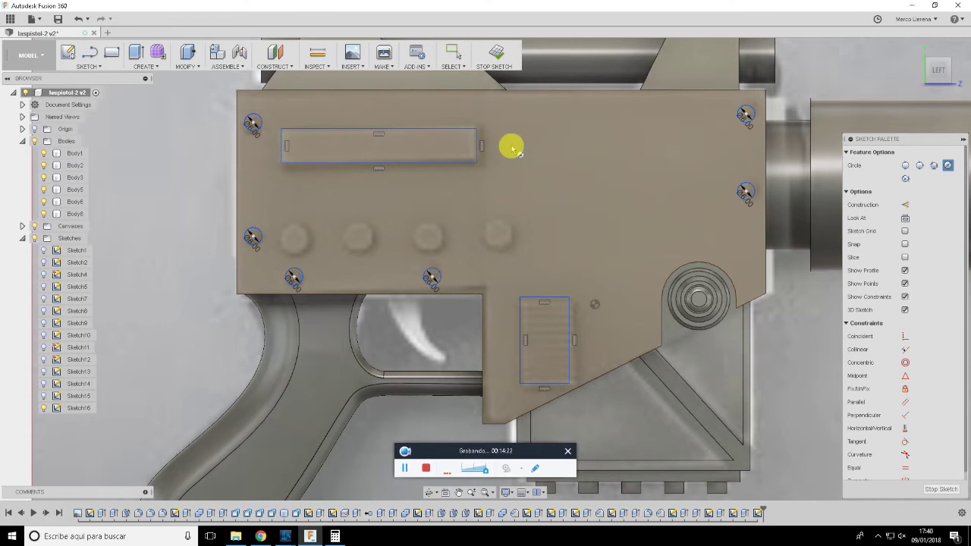
key("l")
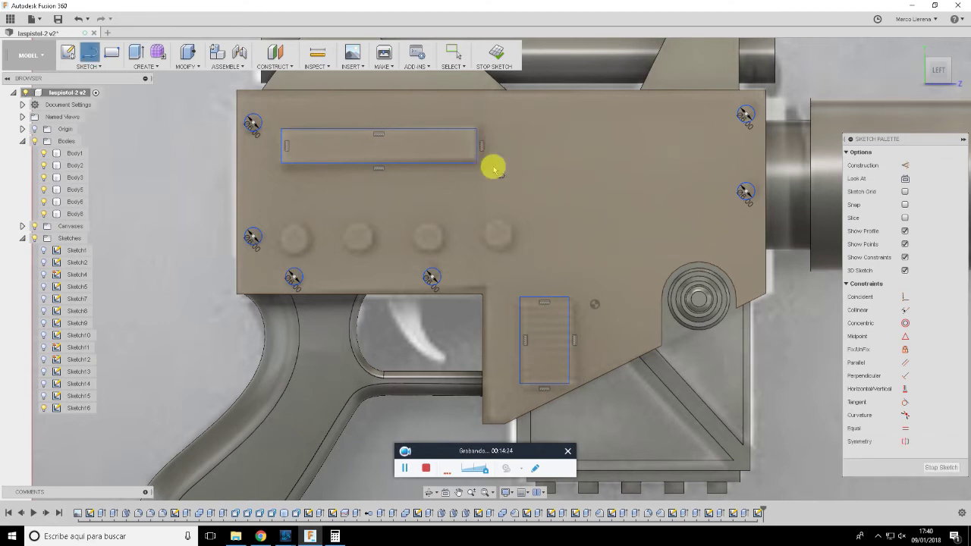
key("c")
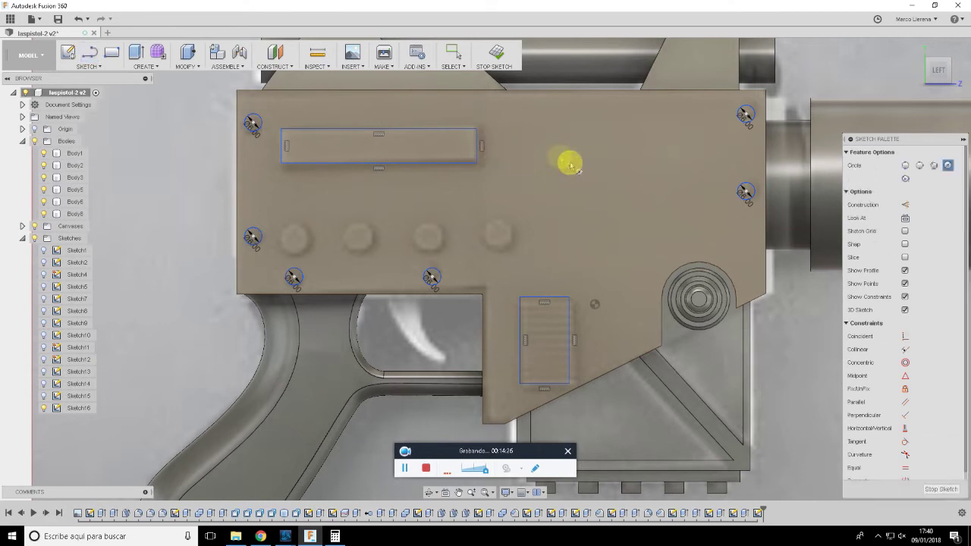
Draw a larger circle just right of the long top slot, comparing it with the ArtStation reference
left_click(522, 146)
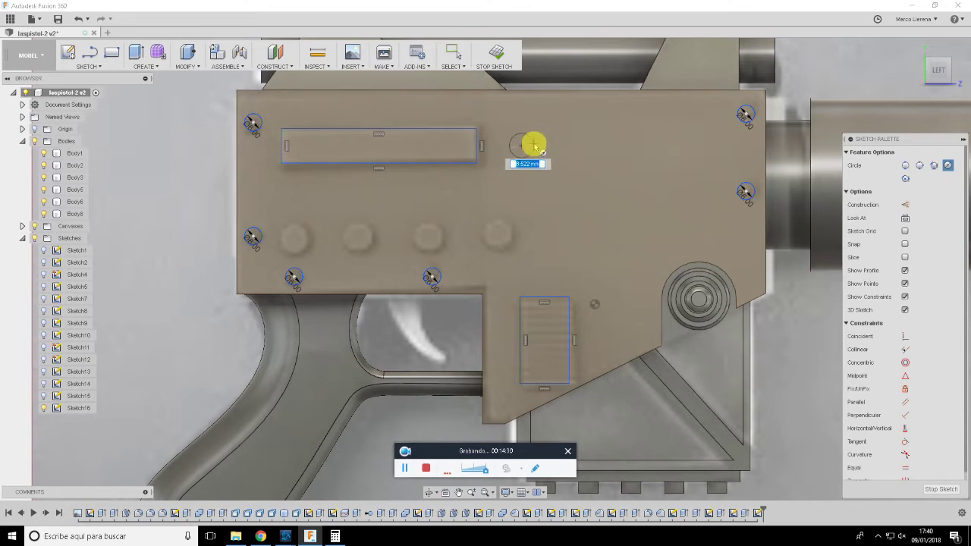
left_click(546, 153)
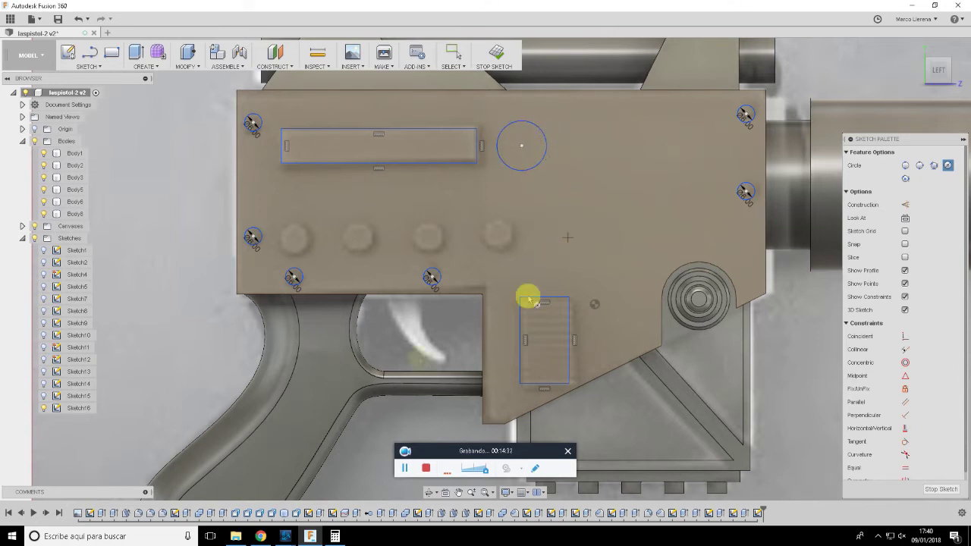
left_click(261, 536)
mouse_move(521, 282)
left_mouse_down()
mouse_move(514, 254)
mouse_move(489, 271)
mouse_move(462, 266)
mouse_move(460, 299)
mouse_move(474, 310)
left_mouse_up()
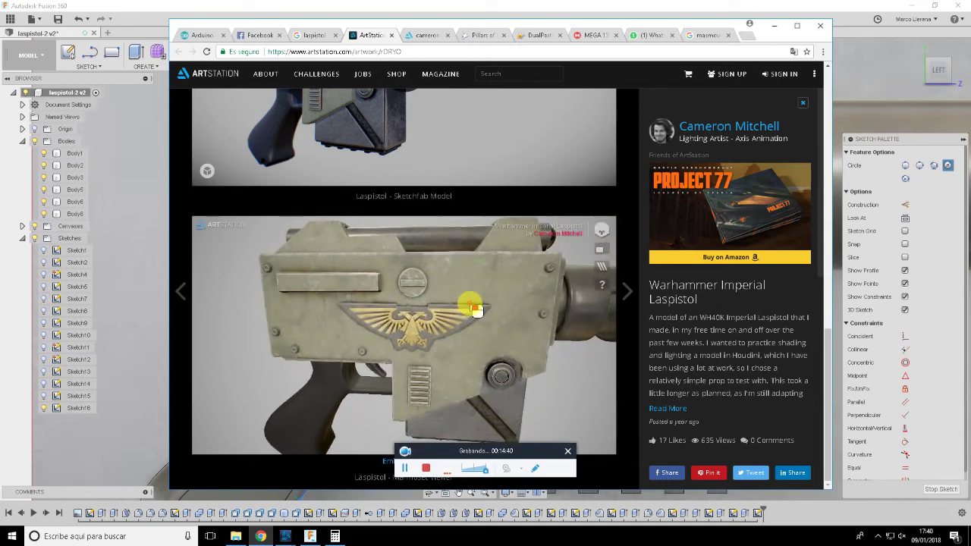
left_click(606, 4)
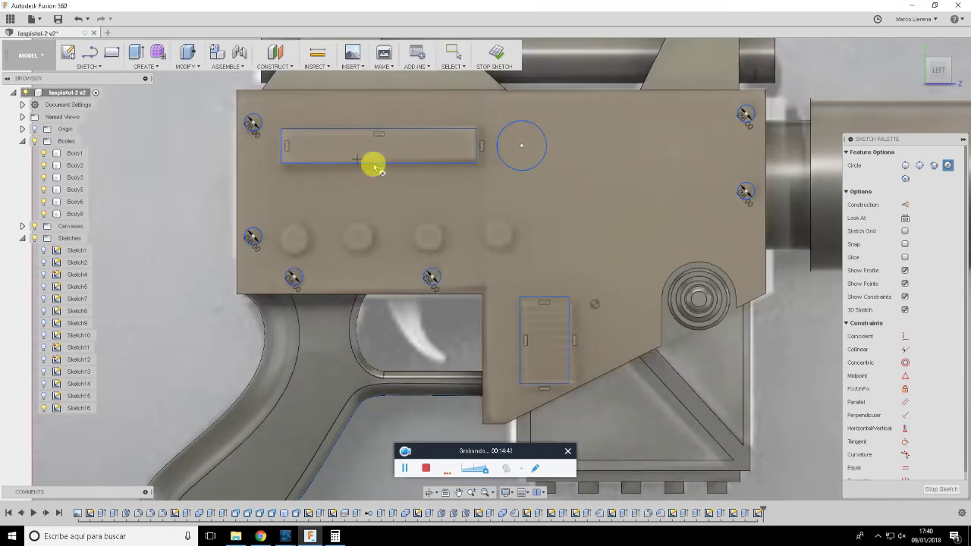
left_click(260, 535)
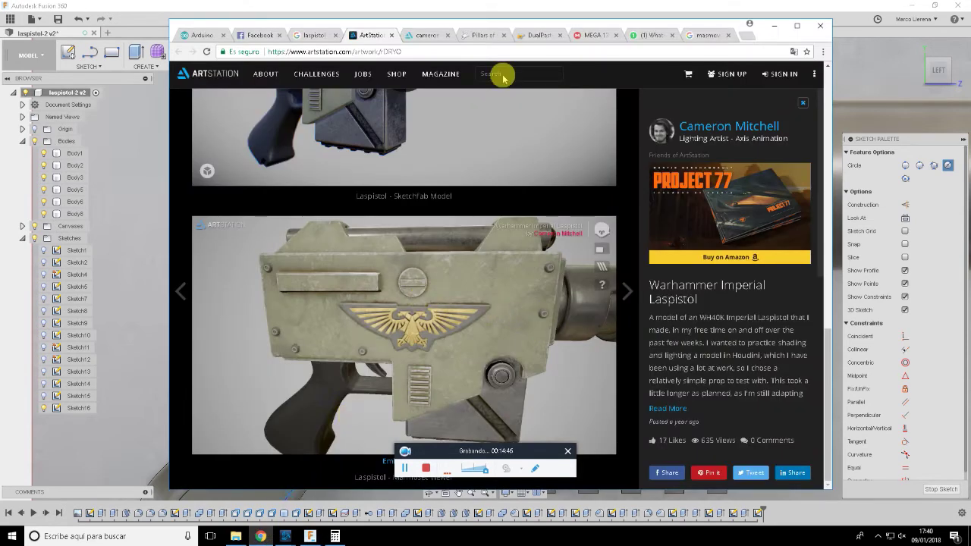
left_click(545, 6)
left_click(111, 52)
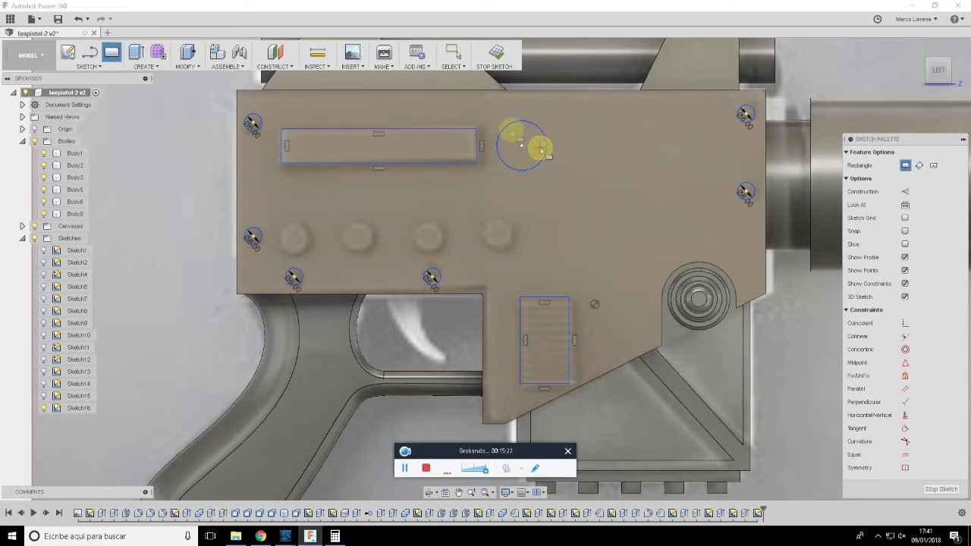
Draw a rectangle across the new circle's centre and raise its top edge slightly
scroll(504, 145, "up", 3)
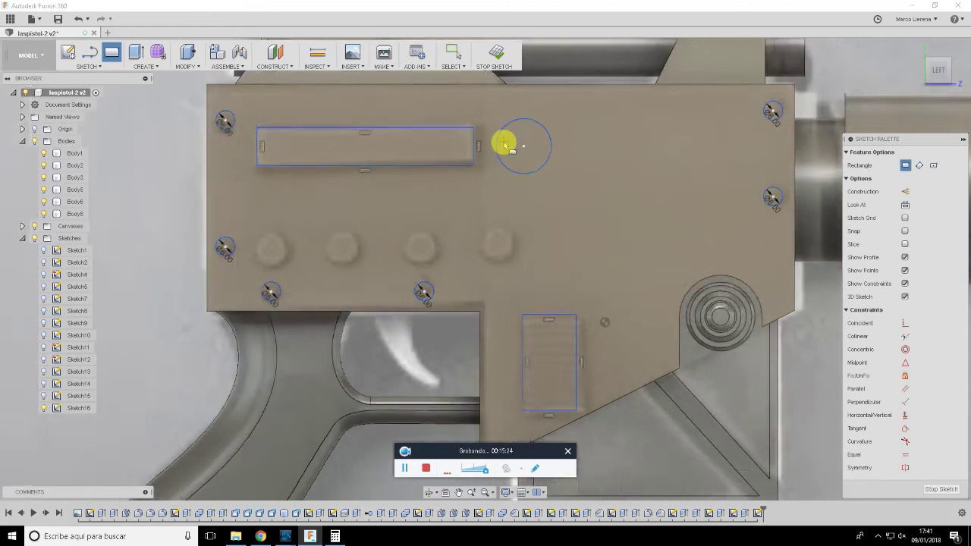
left_click(503, 144)
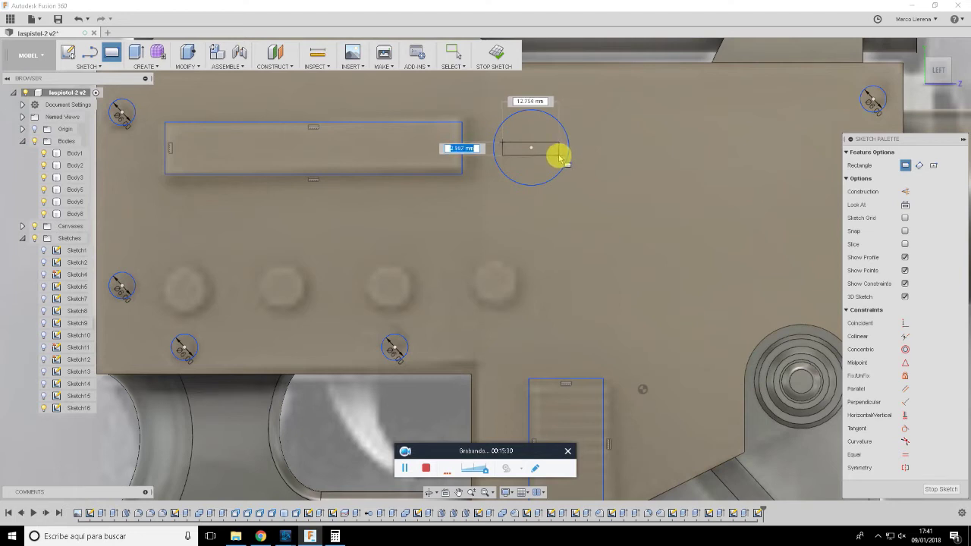
left_click(559, 157)
scroll(538, 138, "up", 5)
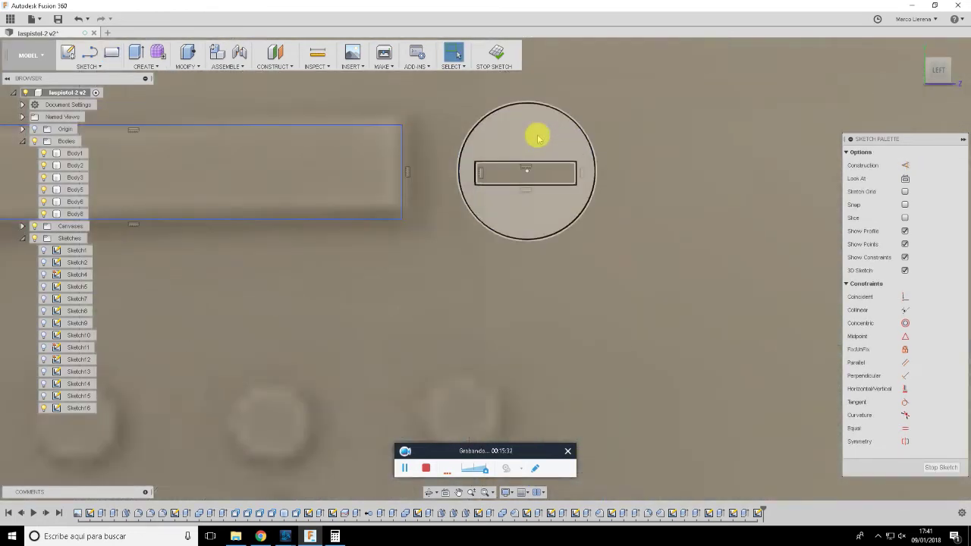
scroll(540, 152, "up", 3)
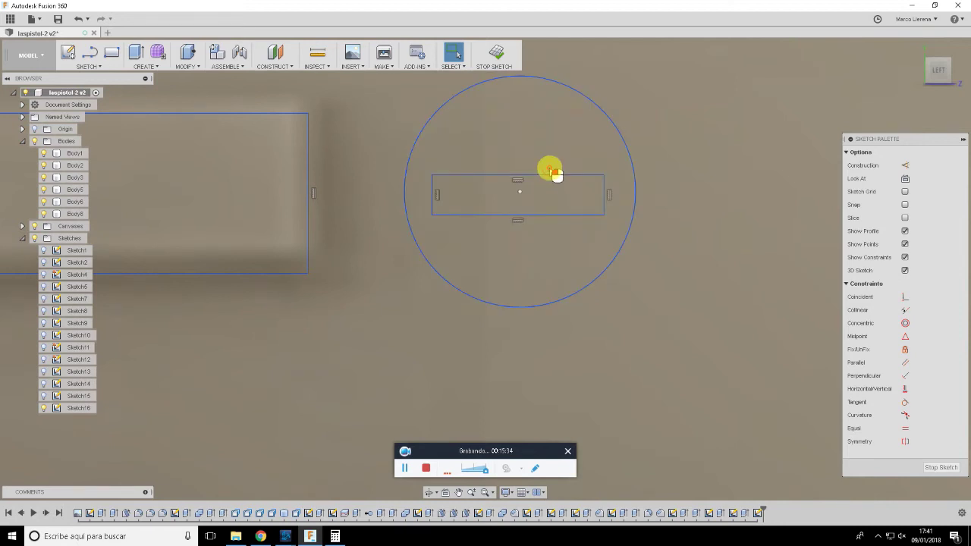
left_click_drag(551, 178, 551, 172)
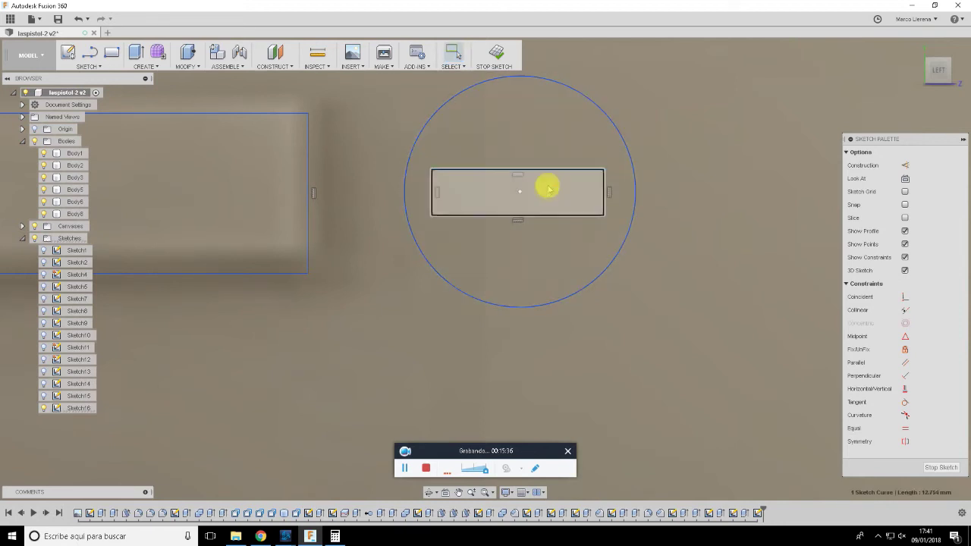
Compare the model with the rotating ArtStation laspistol reference, then frame the vertical vent outline
scroll(549, 188, "up", 3)
scroll(568, 208, "down", 4)
scroll(592, 281, "down", 4)
scroll(604, 271, "down", 3)
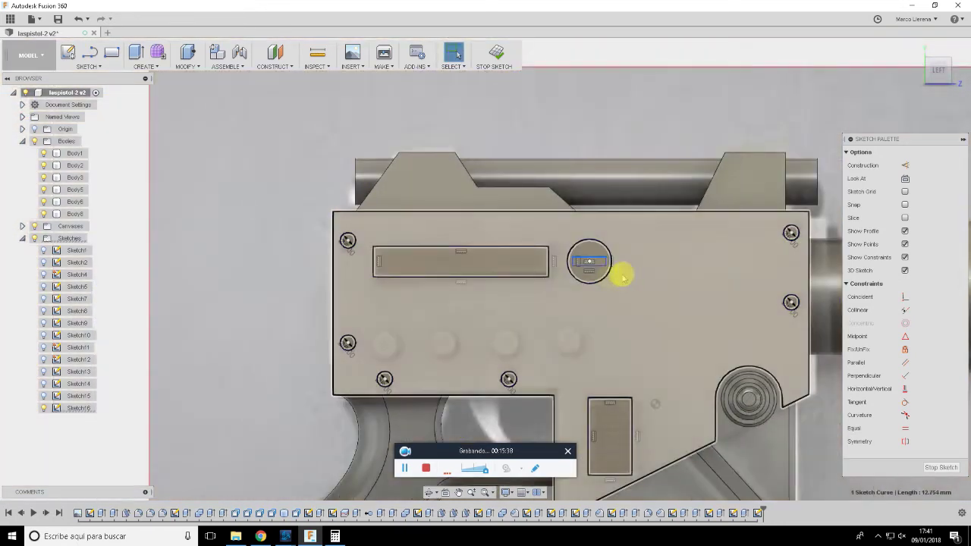
middle_click_drag(622, 273, 592, 269, "shift")
key("alt+Tab")
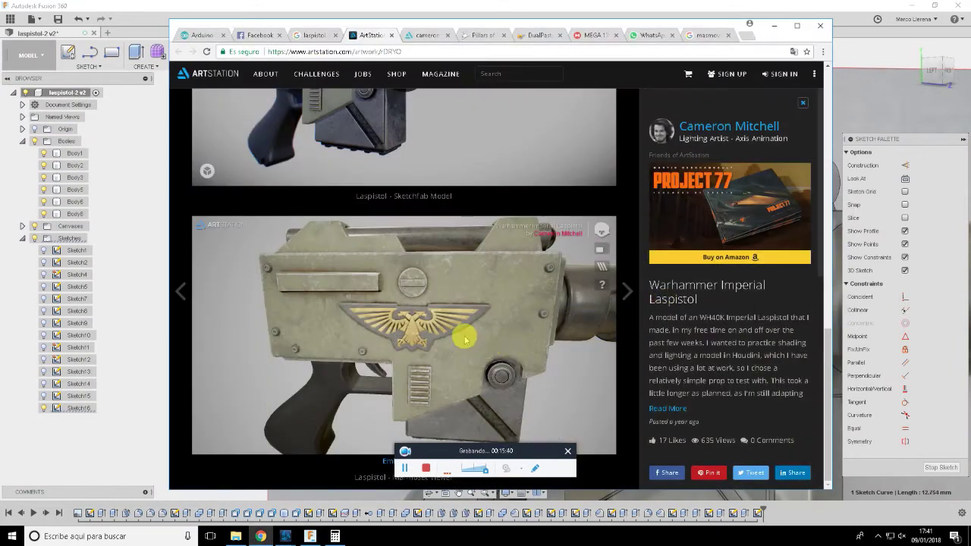
left_click_drag(478, 337, 440, 326)
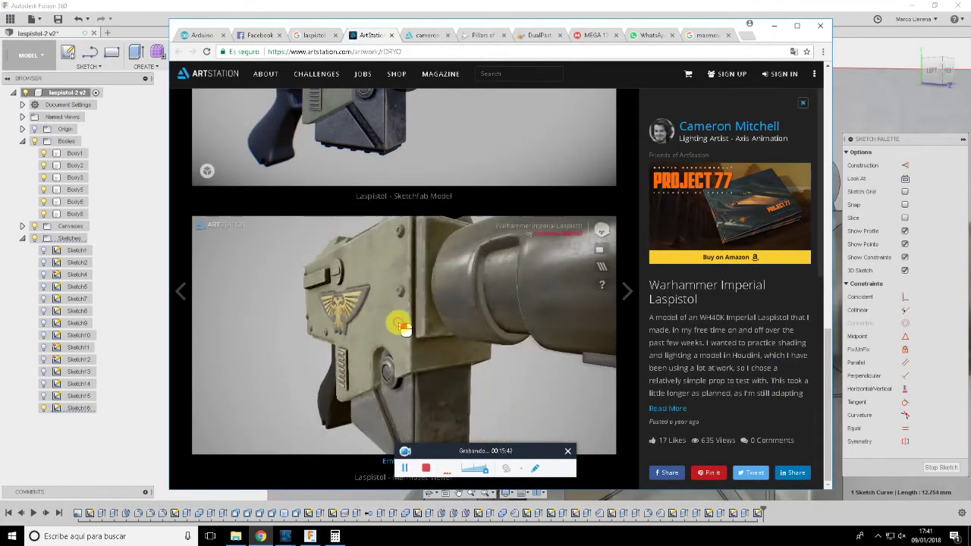
mouse_move(438, 325)
left_mouse_down()
mouse_move(260, 336)
mouse_move(430, 320)
left_mouse_up()
key("alt+Tab")
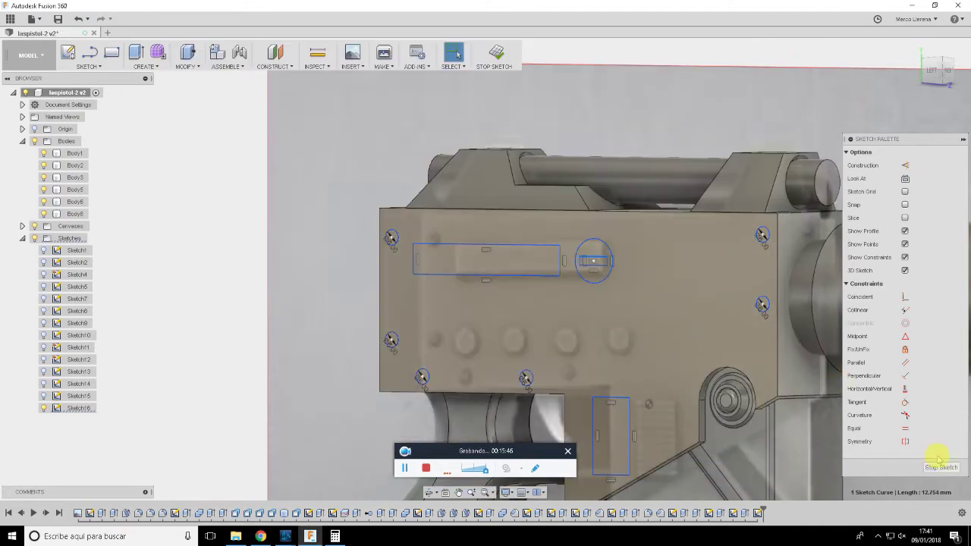
key("alt+Tab")
mouse_move(457, 324)
left_mouse_down()
mouse_move(250, 321)
mouse_move(479, 327)
left_mouse_up()
key("alt+Tab")
middle_click_drag(656, 340, 561, 202)
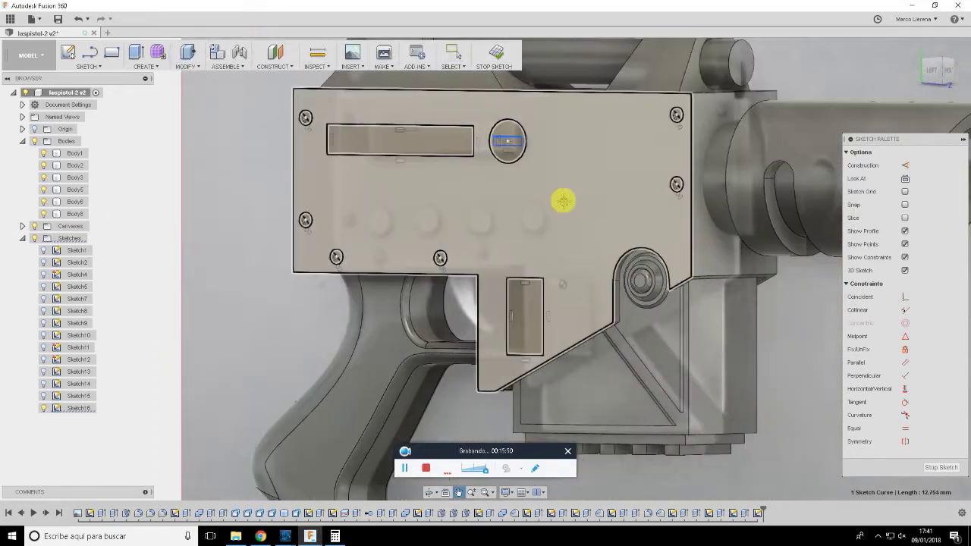
scroll(531, 250, "up", 2)
scroll(490, 303, "up", 3)
middle_click_drag(525, 271, 412, 258)
Draw a thin slat rectangle across the top of the vertical vent outline and select it
key("r")
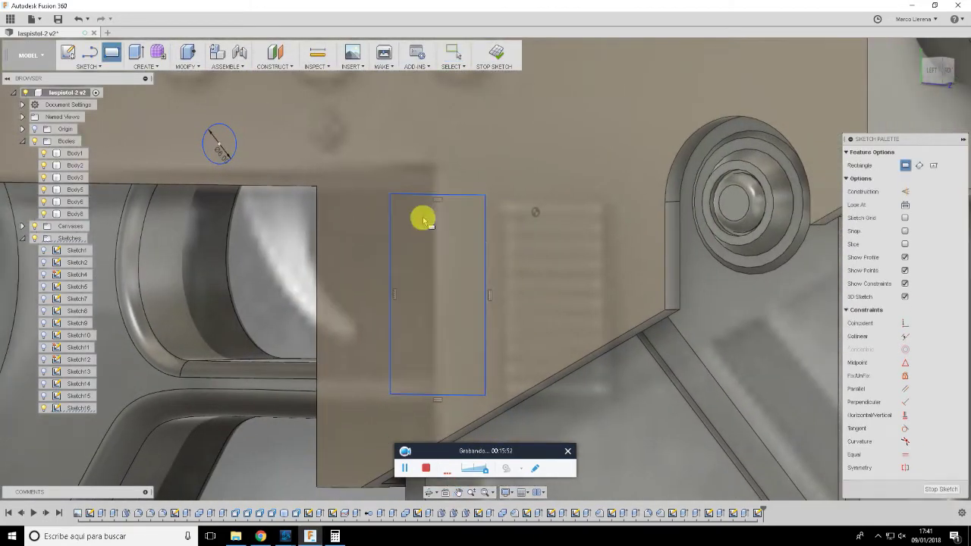
left_click(400, 206)
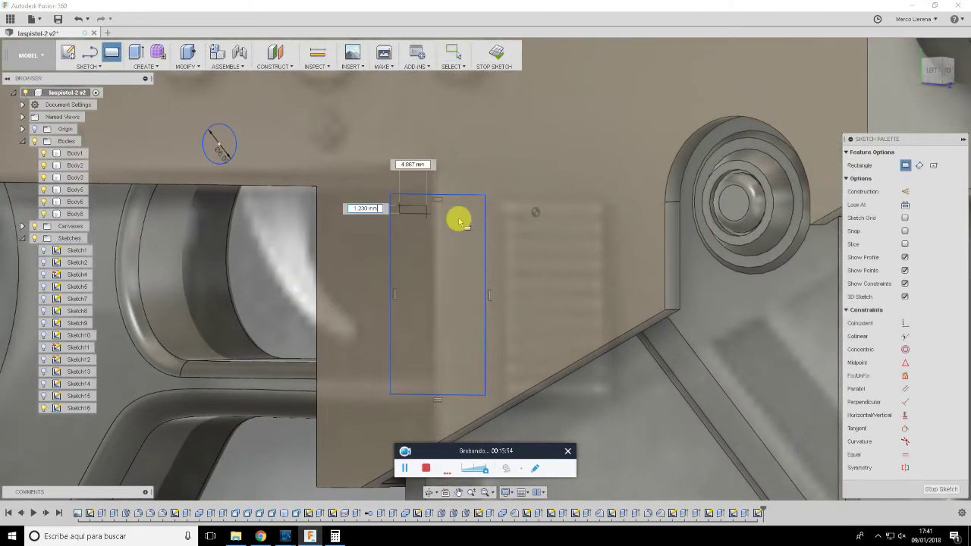
left_click(477, 224)
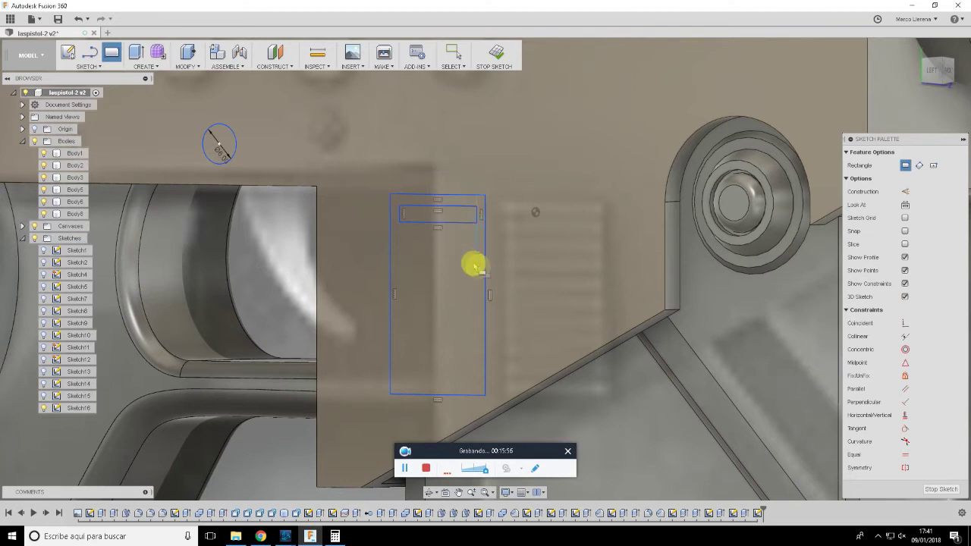
key("Escape")
left_click(469, 213)
left_click(405, 215)
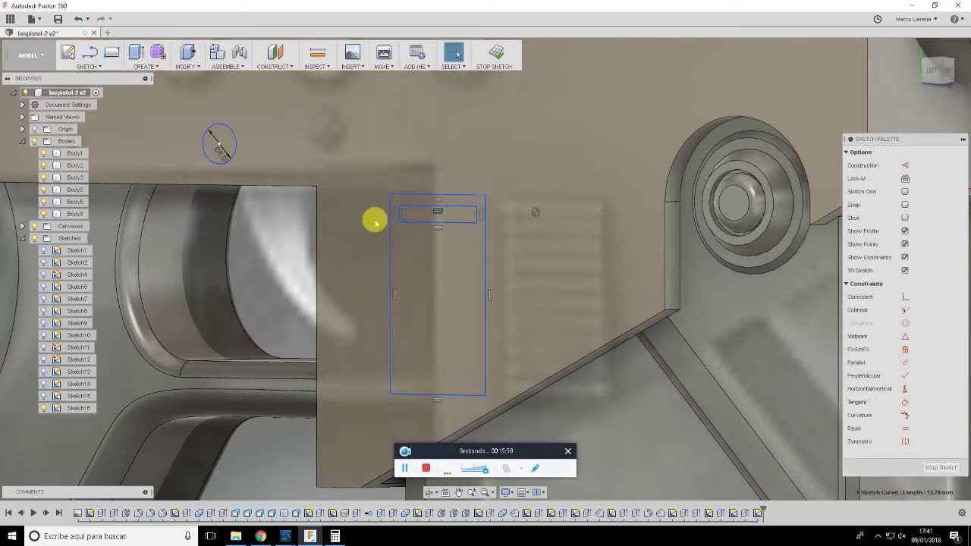
left_click(88, 64)
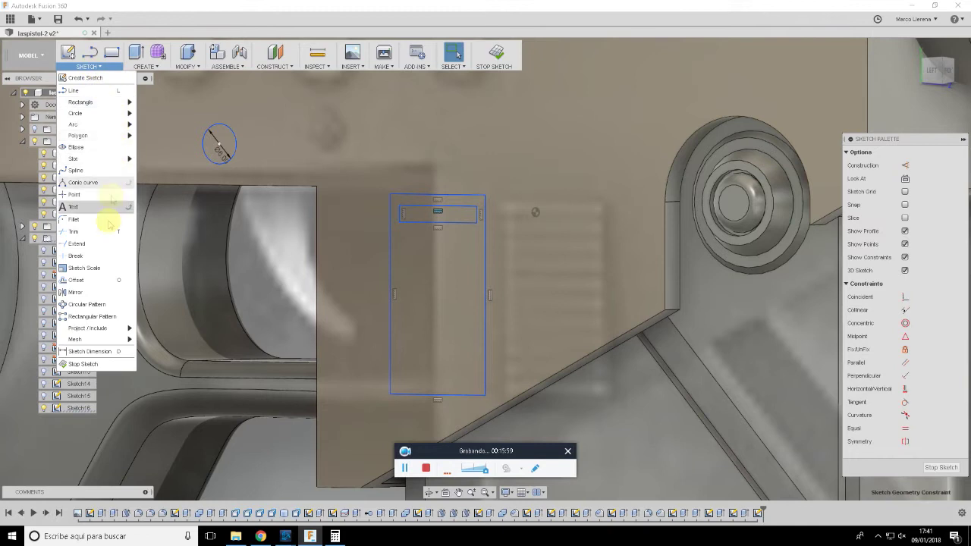
Start a rectangular sketch pattern with all the slat rectangle's edges selected
left_click(114, 316)
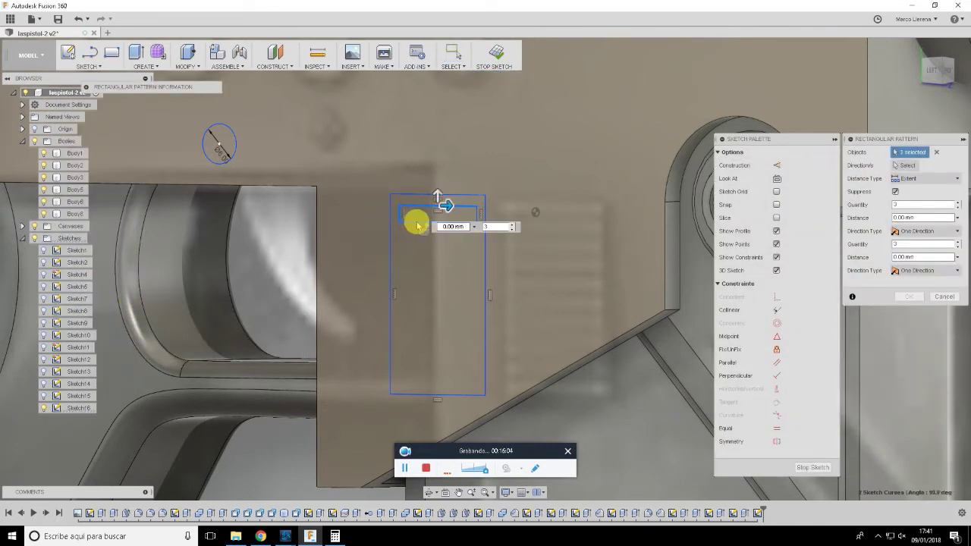
left_click_drag(407, 217, 464, 216)
scroll(472, 218, "up", 3)
left_click(450, 248)
Spread the slats downward, quantity 7 over about 24.178 mm, filling the vent outline
left_click_drag(402, 207, 399, 341)
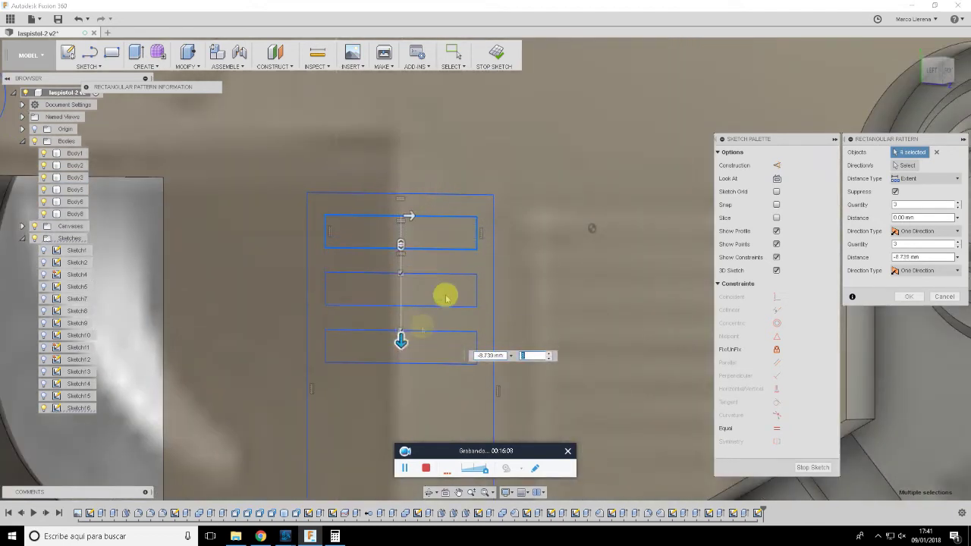
scroll(457, 291, "down", 2)
type("5")
left_click_drag(418, 327, 418, 368)
middle_click_drag(449, 333, 440, 245)
mouse_move(417, 281)
left_mouse_down()
mouse_move(422, 375)
mouse_move(419, 361)
left_mouse_up()
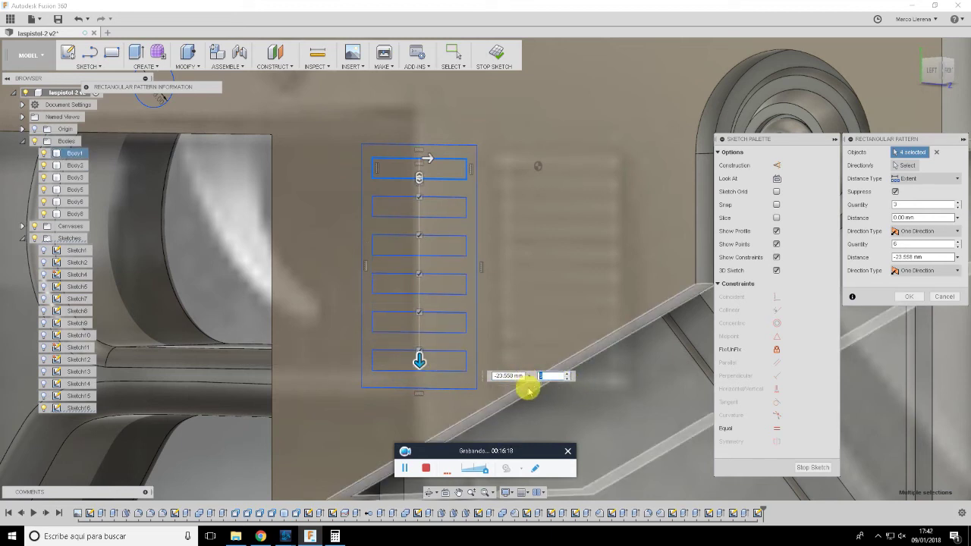
type("7")
left_click_drag(419, 361, 423, 371)
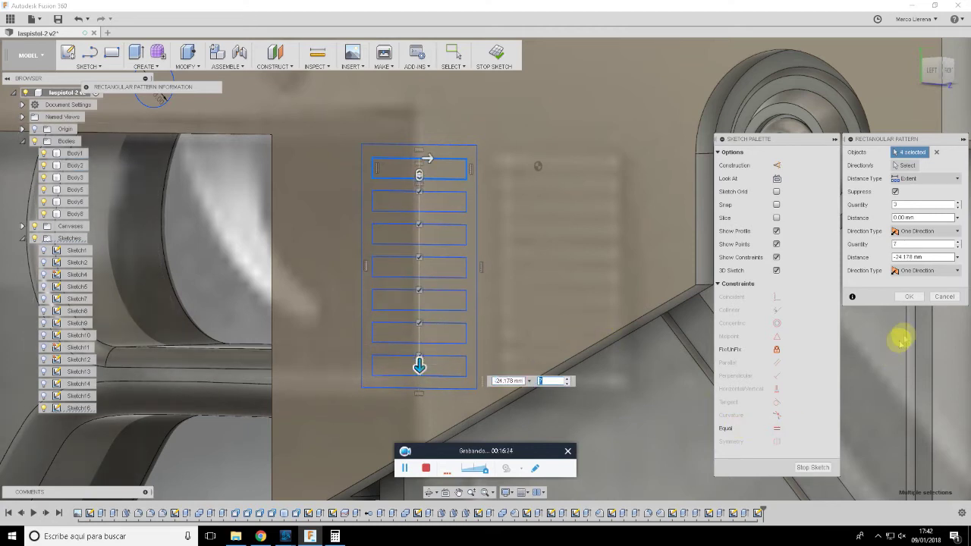
left_click(907, 296)
scroll(607, 262, "down", 2)
Orbit to check the vent slats against the ArtStation reference
scroll(591, 262, "down", 2)
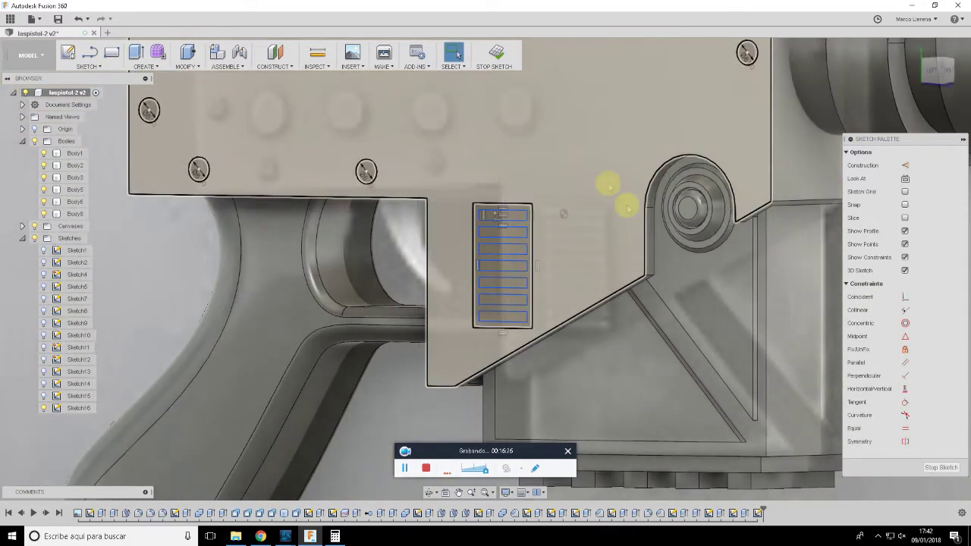
mouse_move(575, 214)
middle_mouse_down("shift")
mouse_move(624, 260)
mouse_move(564, 234)
mouse_move(574, 217)
mouse_move(605, 211)
middle_mouse_up("shift")
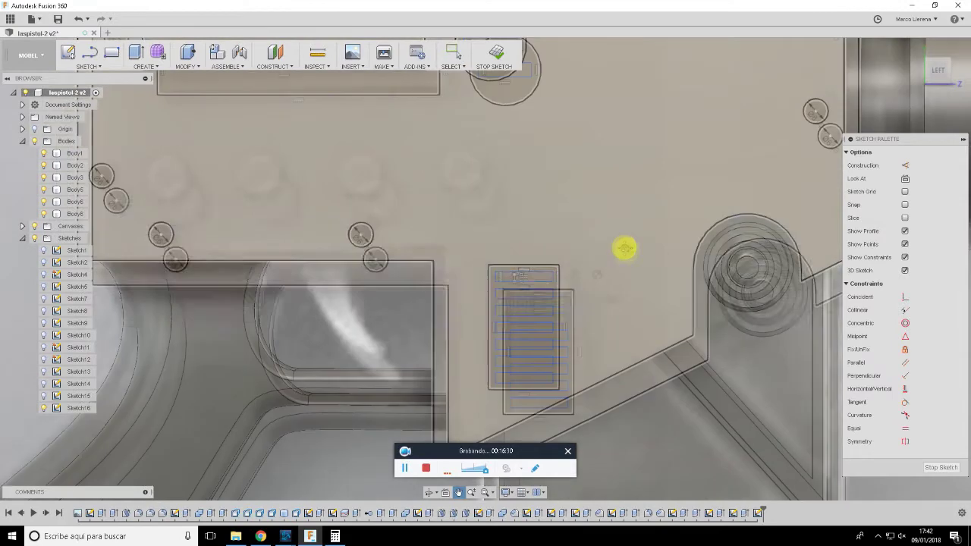
key("alt+Tab")
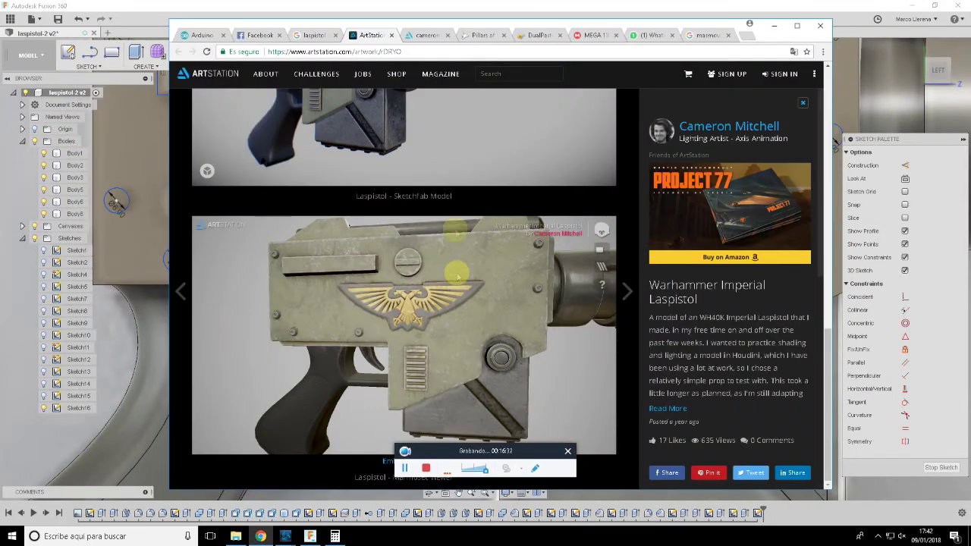
scroll(458, 275, "up", 3)
key("alt+Tab")
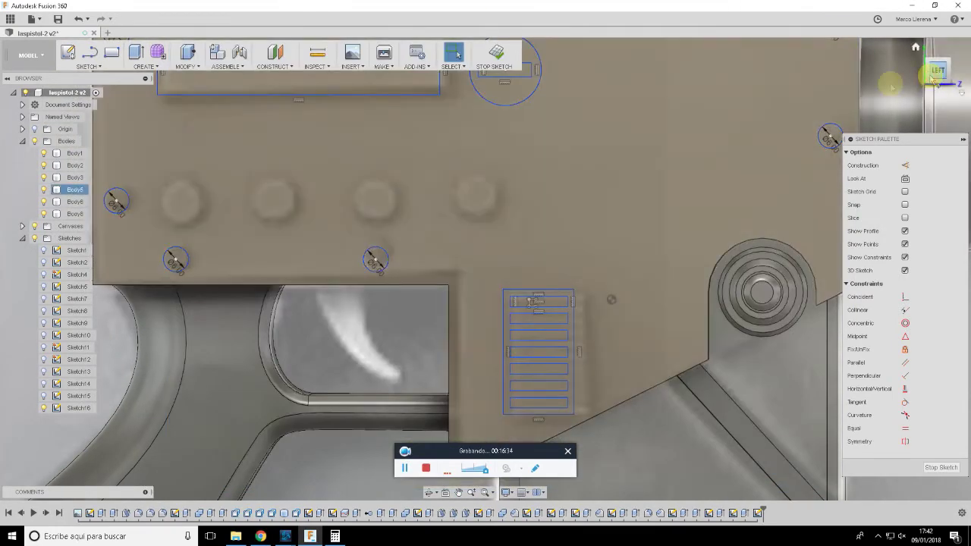
From the left view, draw an 11 mm circle over the leftmost round boss
left_click(932, 76)
middle_click_drag(358, 167, 412, 217)
key("c")
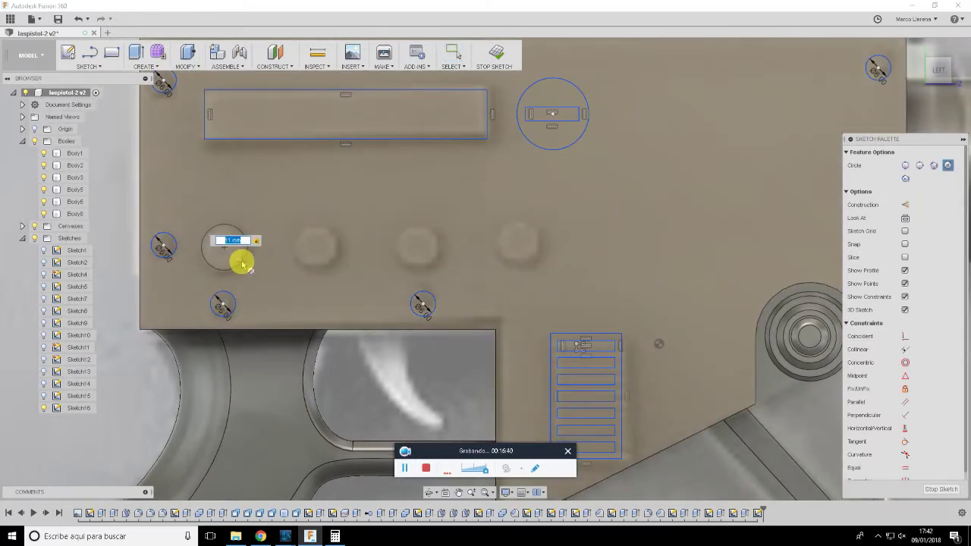
left_click(241, 262)
key("Escape")
Pattern the 11 mm circle into four copies spread 70.79 mm across the bosses, then finish the sketch
left_click(249, 252)
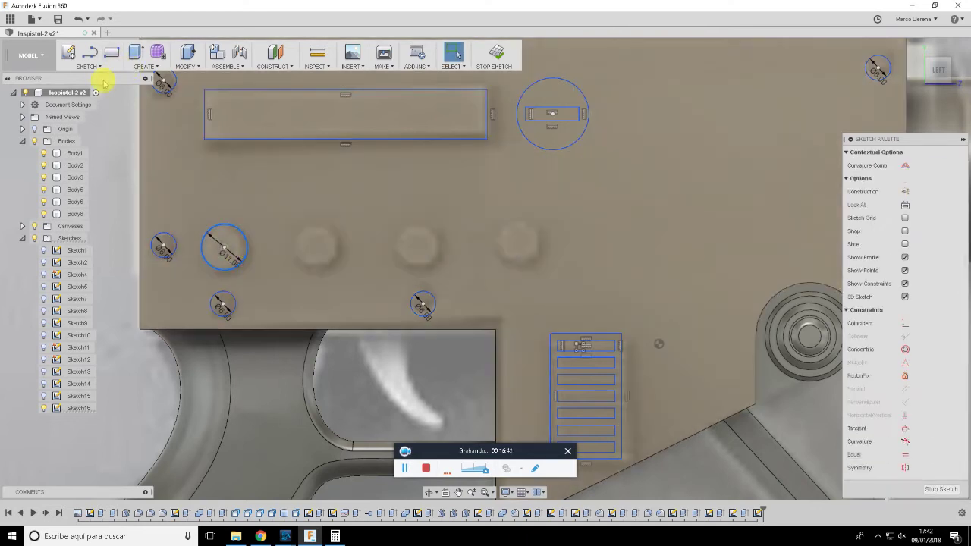
left_click(103, 70)
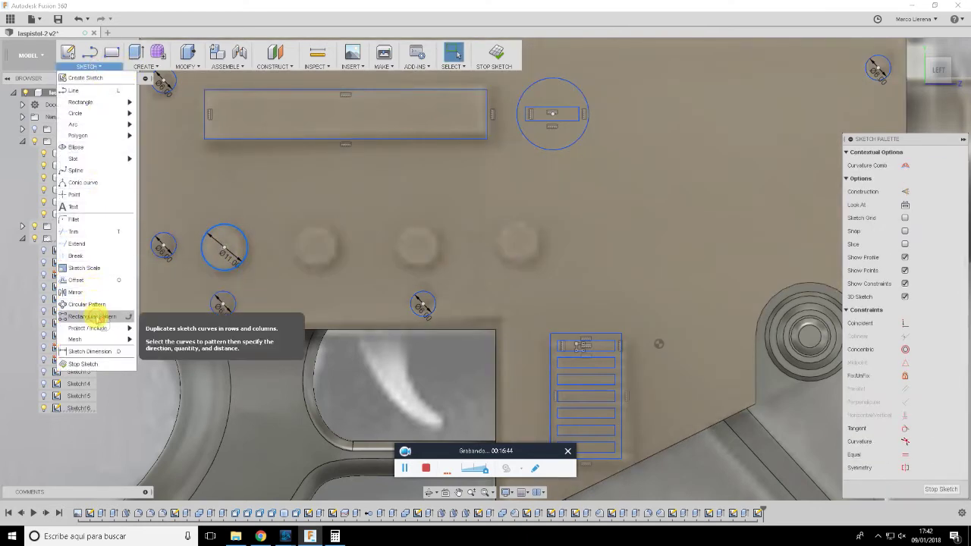
left_click(97, 307)
mouse_move(263, 245)
left_mouse_down()
mouse_move(444, 242)
mouse_move(224, 250)
mouse_move(540, 244)
left_mouse_up()
type("4")
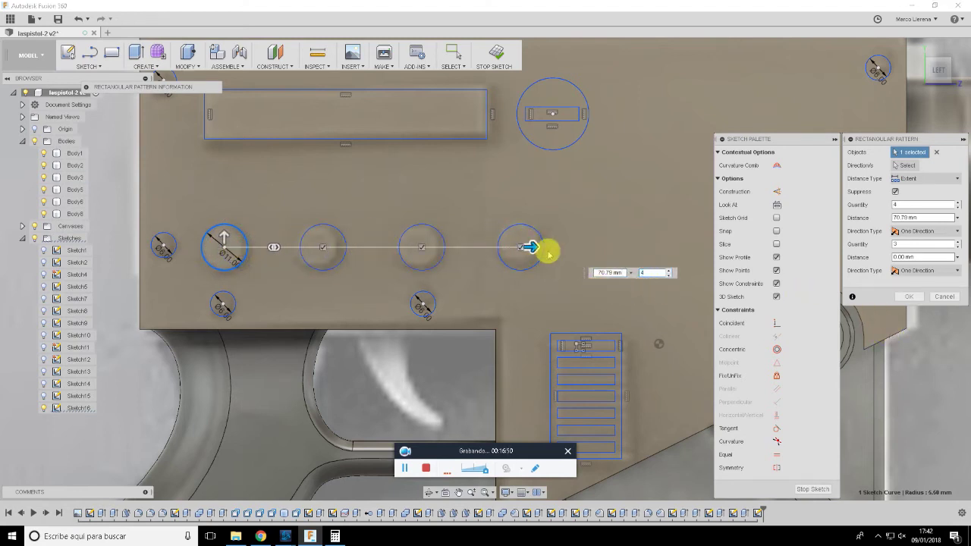
left_click(910, 297)
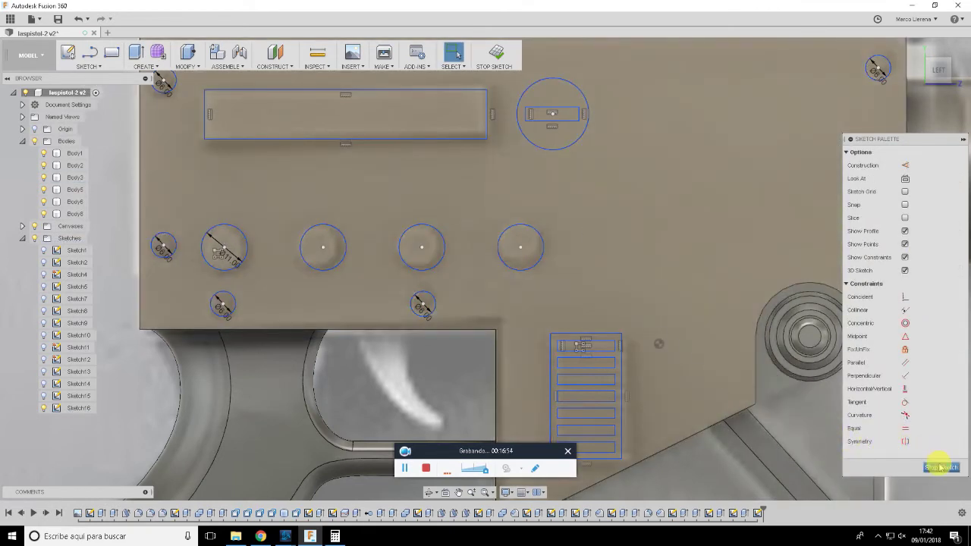
left_click(940, 468)
Select the six small screw-hole circles around the receiver panel
mouse_move(708, 245)
middle_mouse_down("shift")
mouse_move(661, 262)
mouse_move(706, 266)
middle_mouse_up("shift")
left_click(749, 225)
scroll(749, 226, "up", 5)
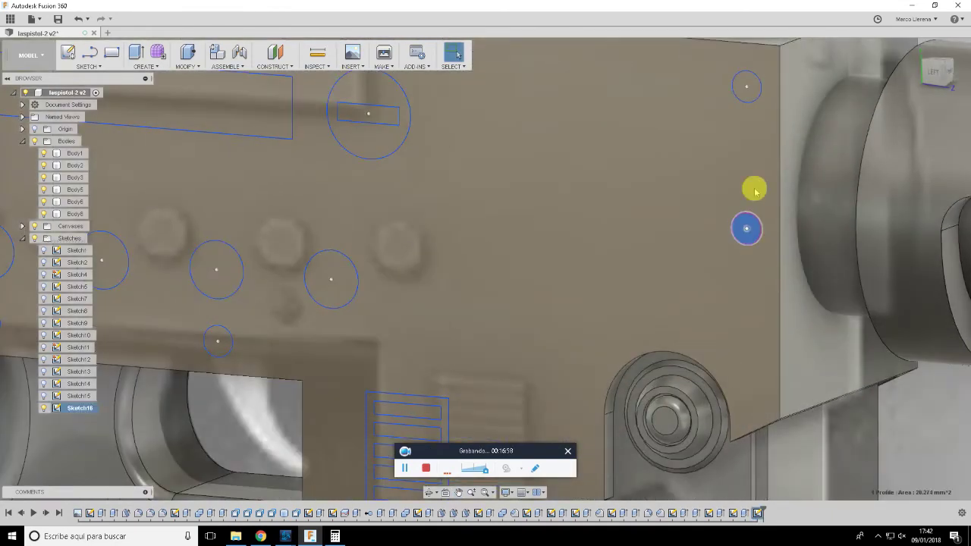
middle_click_drag(568, 127, 624, 143, "shift")
left_click(364, 311, "ctrl")
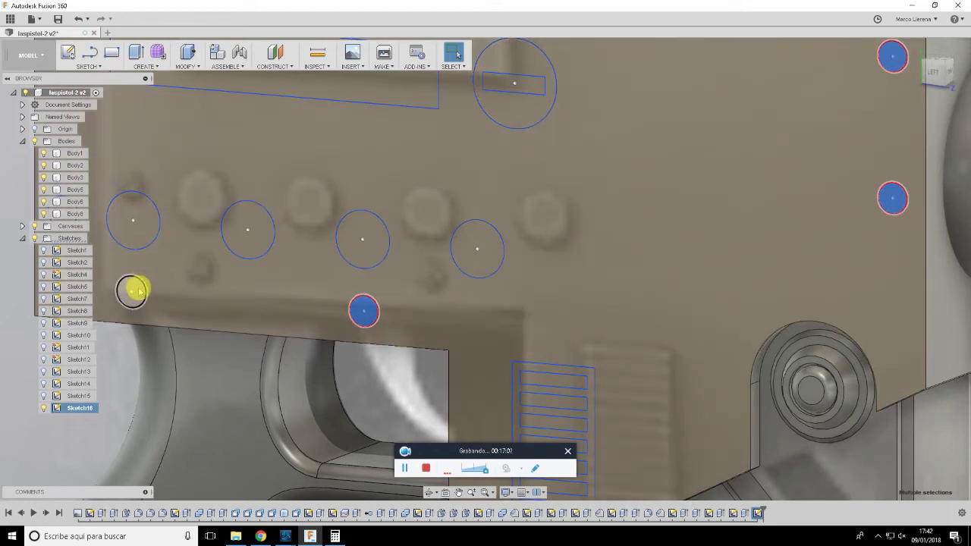
middle_click_drag(133, 290, 341, 304, "shift")
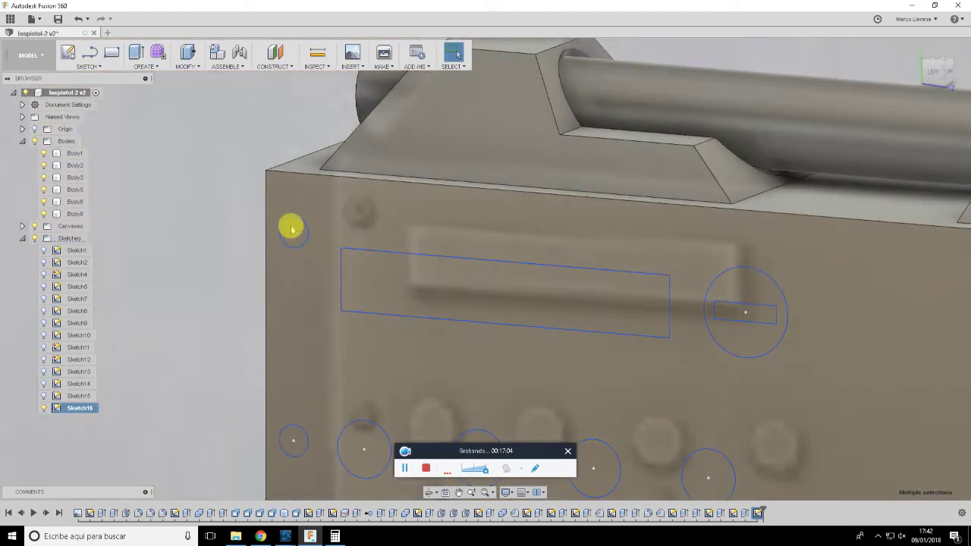
left_click(291, 234, "ctrl")
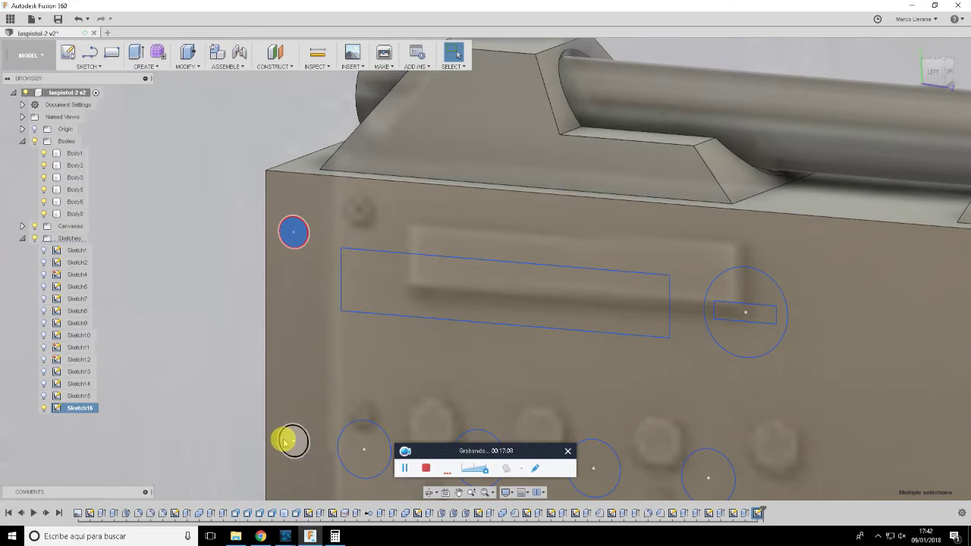
left_click(292, 442, "ctrl")
scroll(540, 340, "down", 3)
middle_click_drag(539, 341, 279, 240, "shift")
scroll(448, 289, "up", 3)
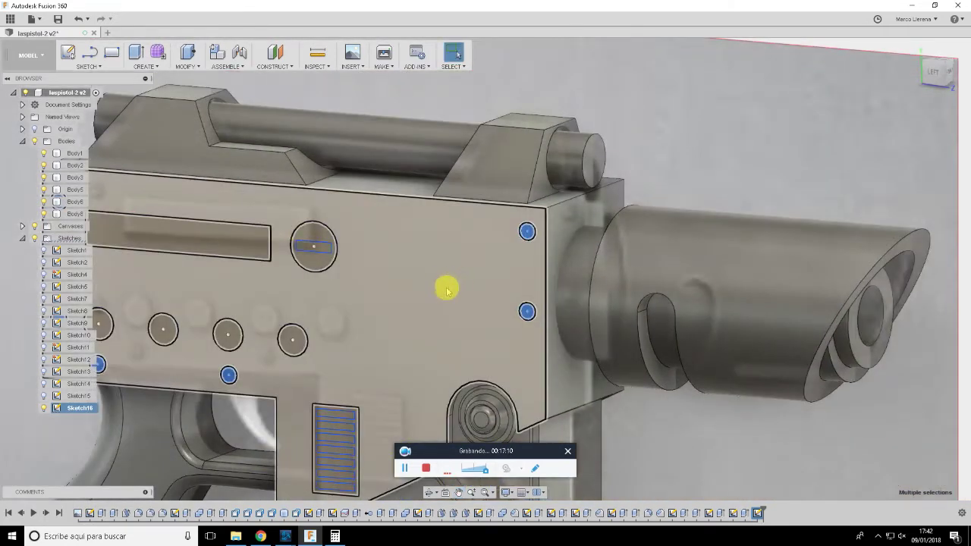
scroll(447, 290, "down", 3)
Cut the screw holes through the panel with a −209.798 mm extrusion, then show Sketch16 again
key("e")
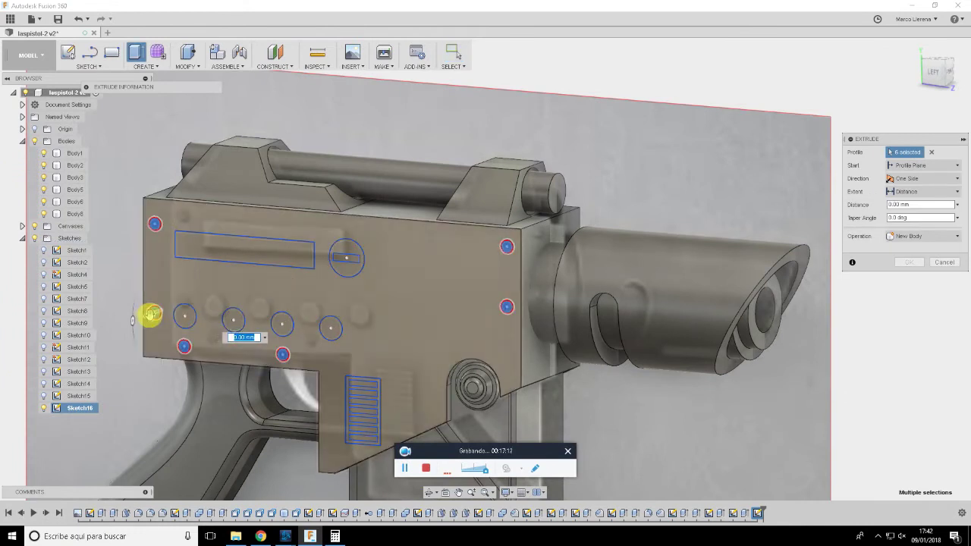
left_click_drag(151, 314, 362, 239)
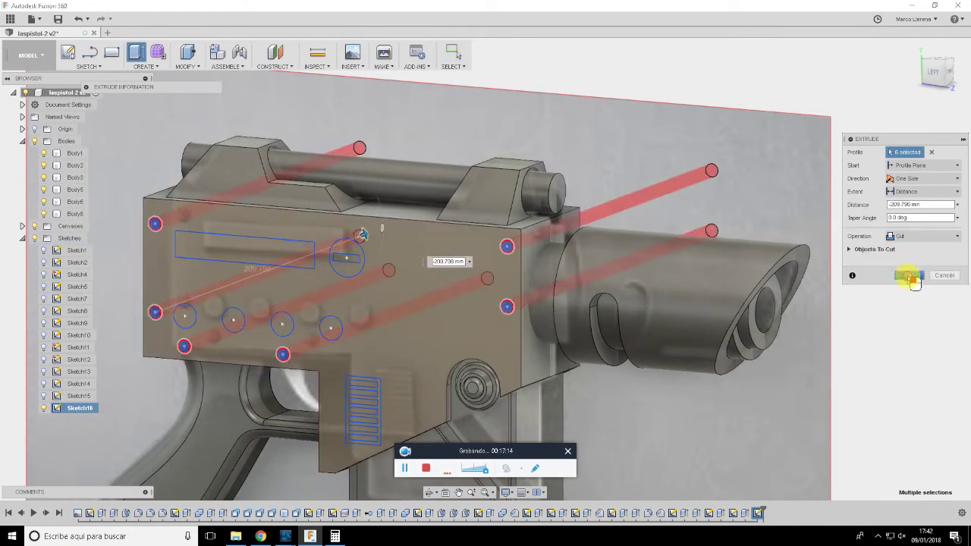
left_click(910, 276)
left_click(451, 271)
middle_click_drag(450, 271, 183, 326, "shift")
left_click(182, 326)
left_click(43, 408)
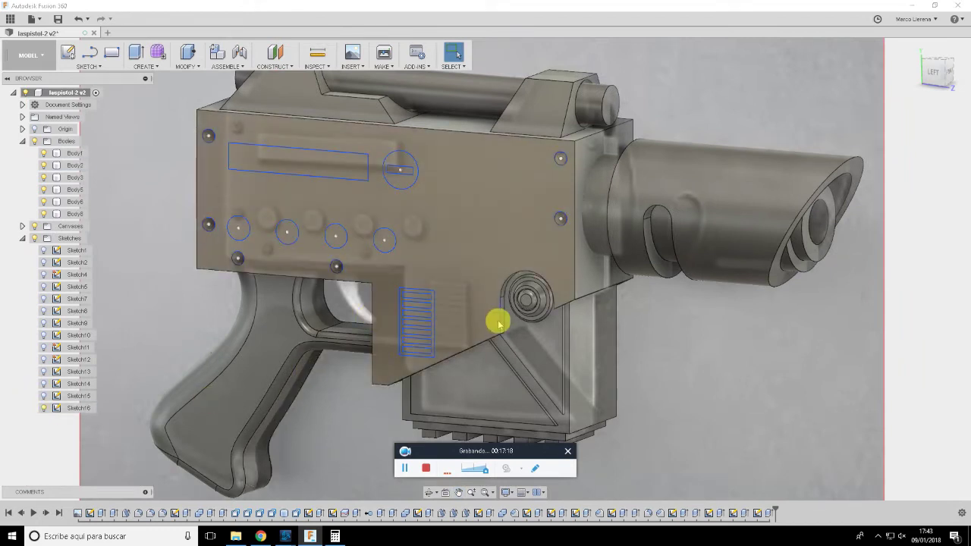
Extrude the slotted vent plate profile 2 mm
scroll(392, 297, "up", 2)
scroll(392, 284, "up", 2)
scroll(402, 300, "up", 2)
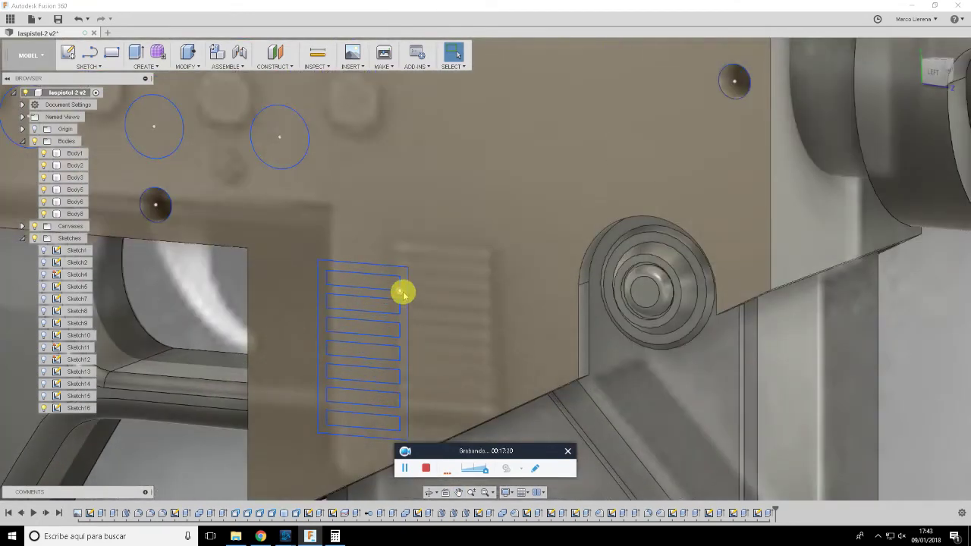
scroll(402, 296, "up", 3)
left_click(408, 305)
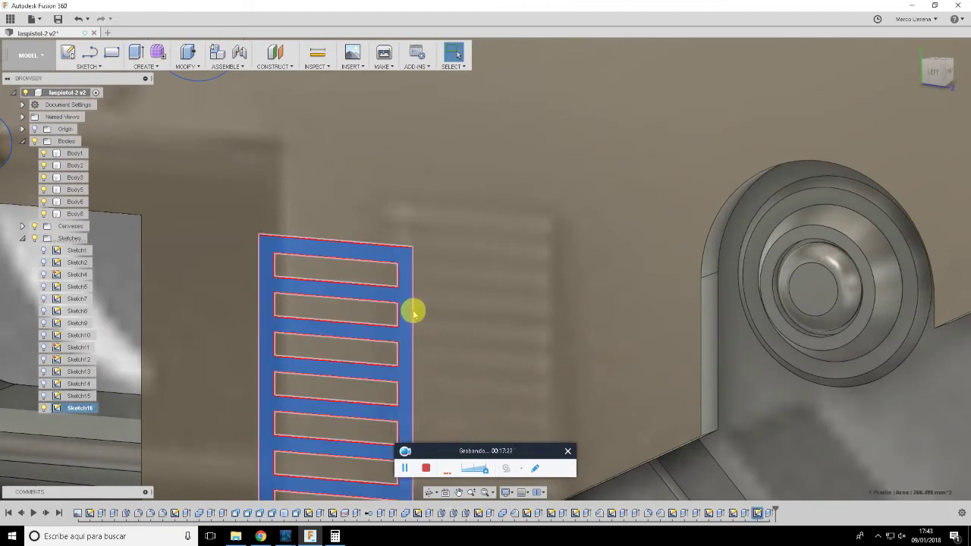
key("e")
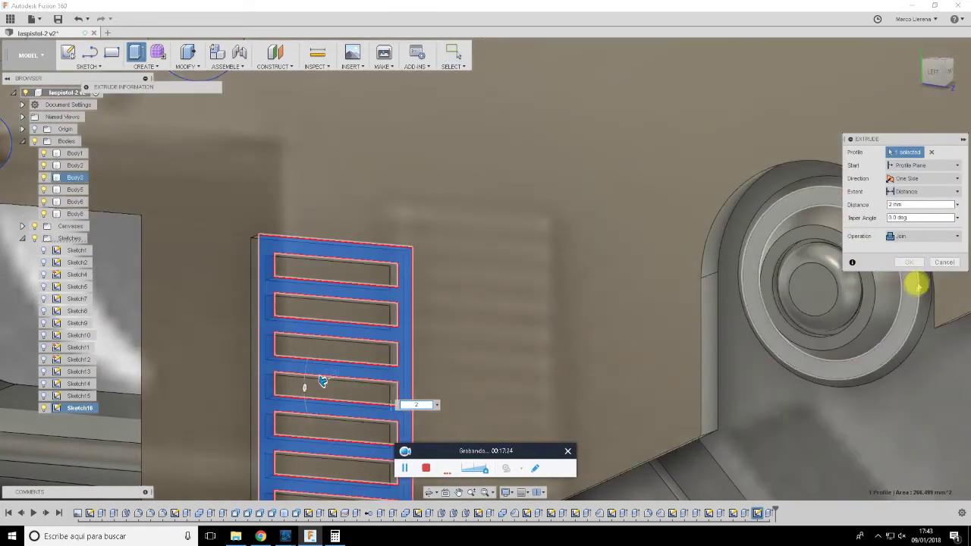
left_click(908, 261)
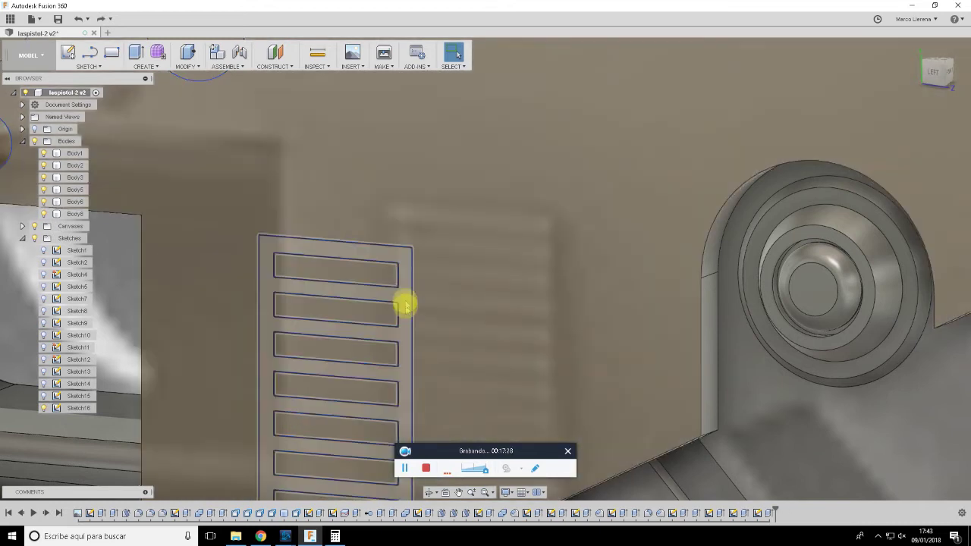
Redo the 2 mm vent plate extrusion as a New Body
left_click(406, 307)
key("e")
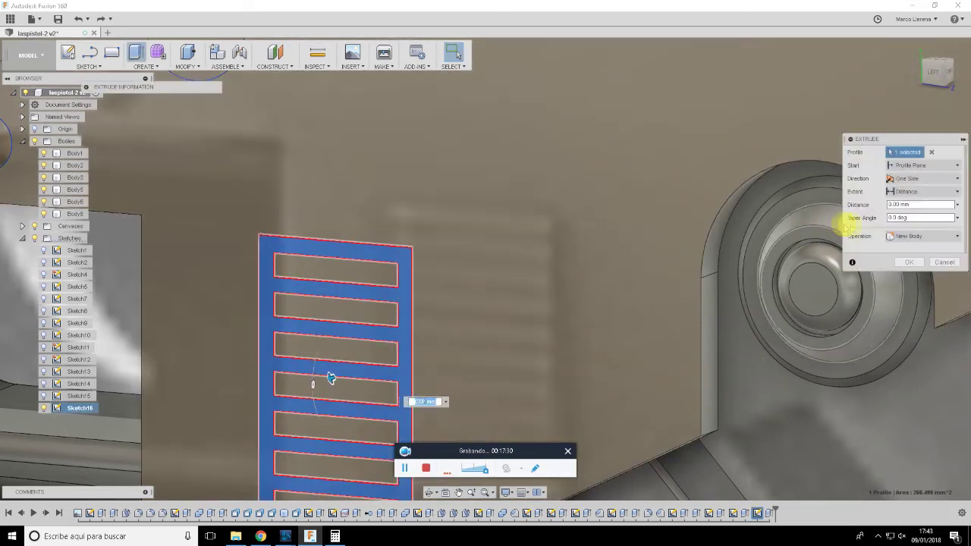
left_click(909, 237)
left_click(907, 258)
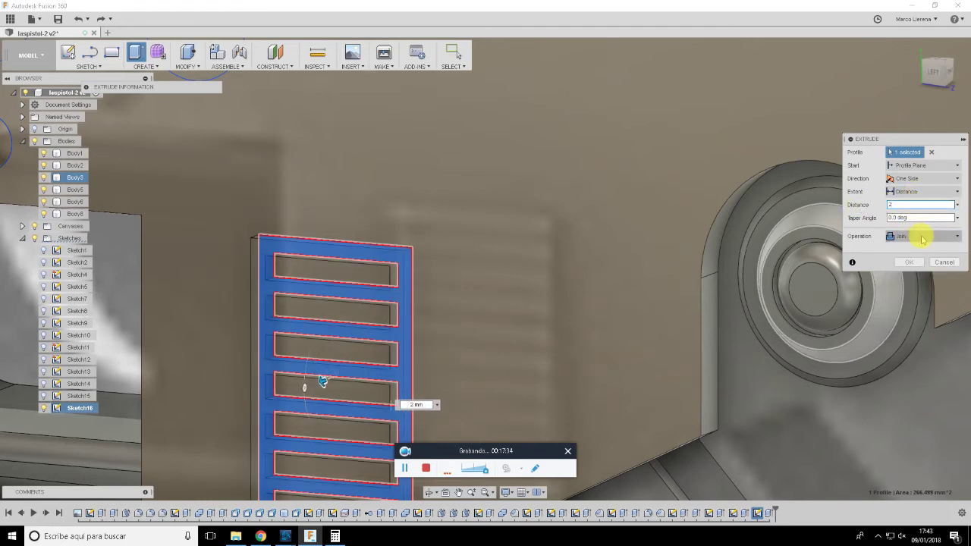
left_click(922, 236)
left_click(913, 281)
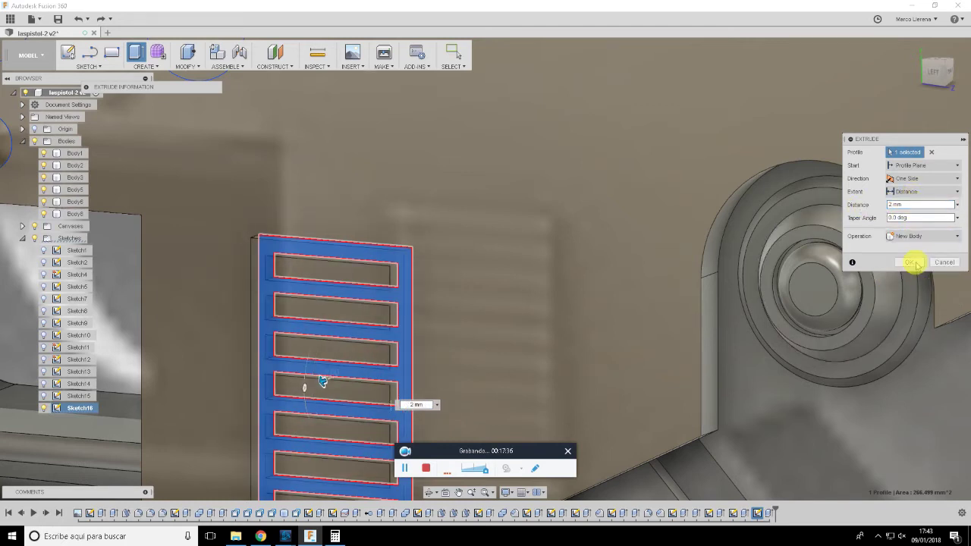
left_click(916, 264)
Select the seven slot profiles inside the vent outline
left_click(376, 274)
left_click(368, 313)
left_click(368, 350)
left_click(369, 391)
left_click(371, 438)
middle_click_drag(412, 293, 415, 176)
left_click(364, 350)
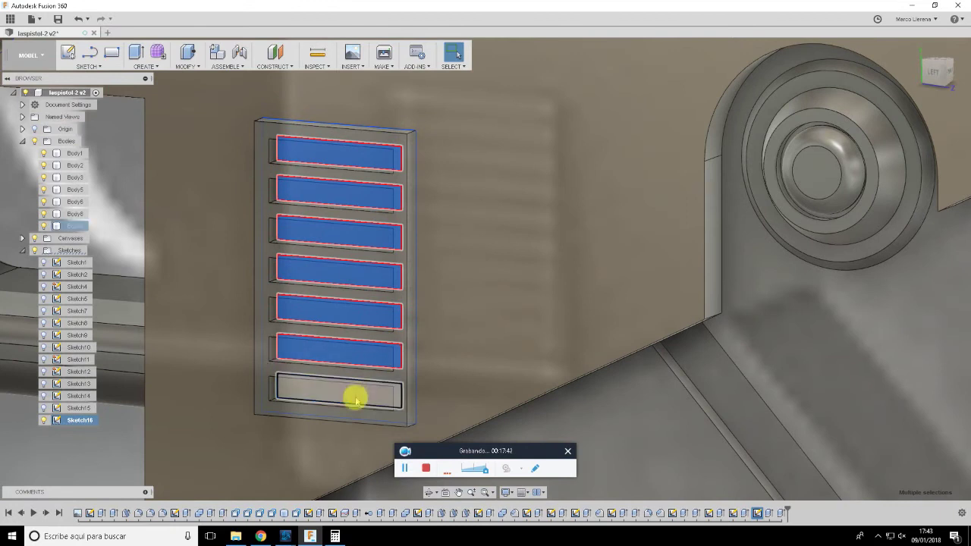
left_click(366, 394)
Extrude the seven slot profiles 4 mm as new bodies
key("e")
type("4")
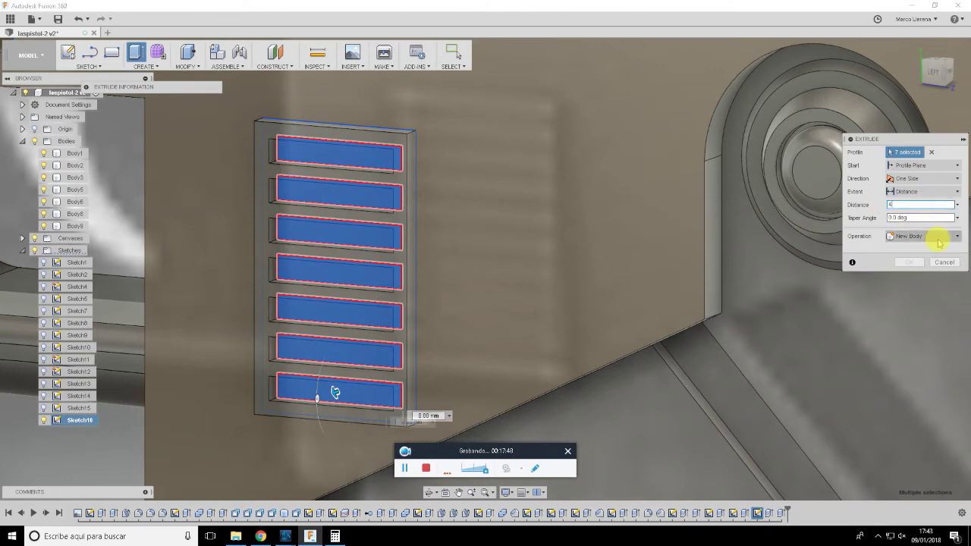
left_click(939, 241)
left_click(914, 284)
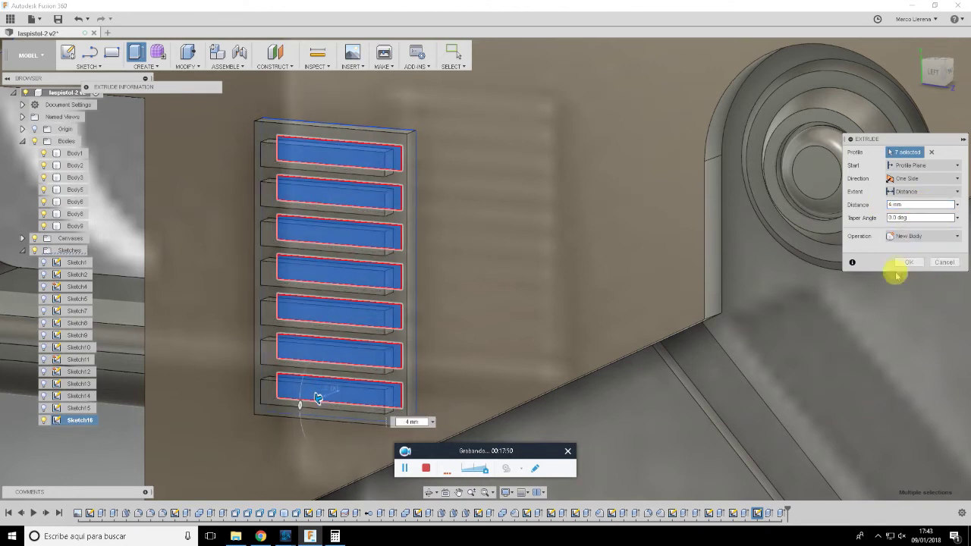
left_click(910, 263)
scroll(578, 197, "down", 3)
Start a Combine with the vent plate as target body and Join as the operation
scroll(553, 278, "down", 3)
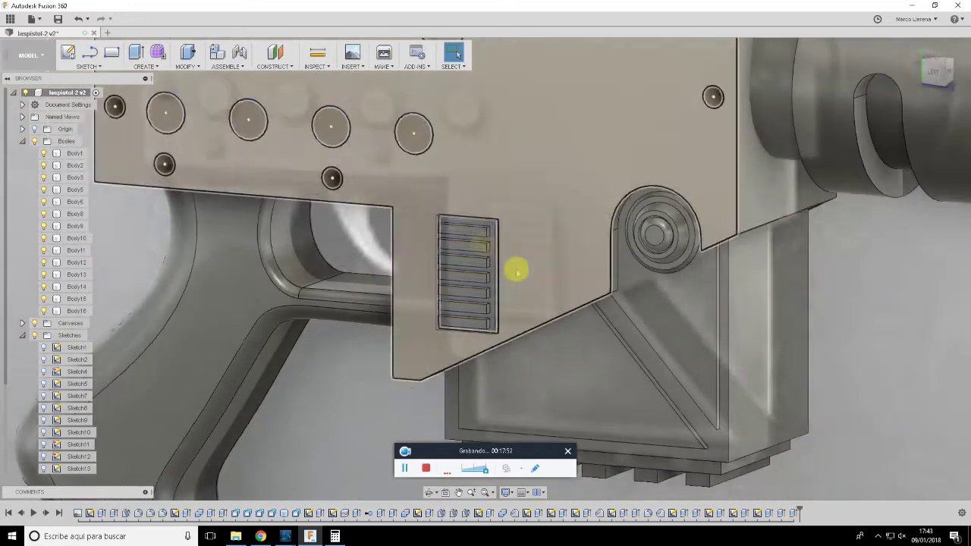
scroll(520, 268, "up", 3)
mouse_move(546, 270)
middle_mouse_down("shift")
mouse_move(581, 286)
mouse_move(501, 240)
mouse_move(536, 251)
mouse_move(515, 241)
middle_mouse_up("shift")
left_click(186, 66)
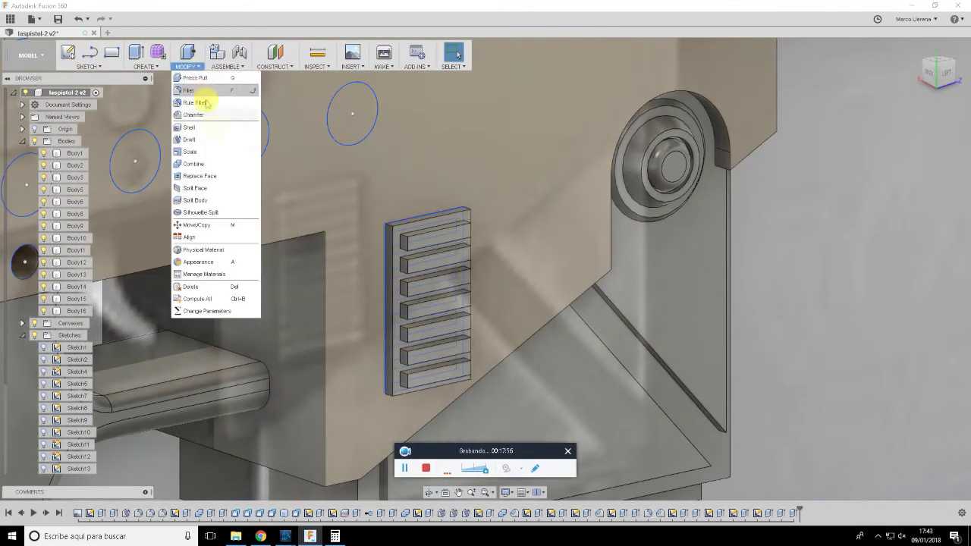
left_click(194, 163)
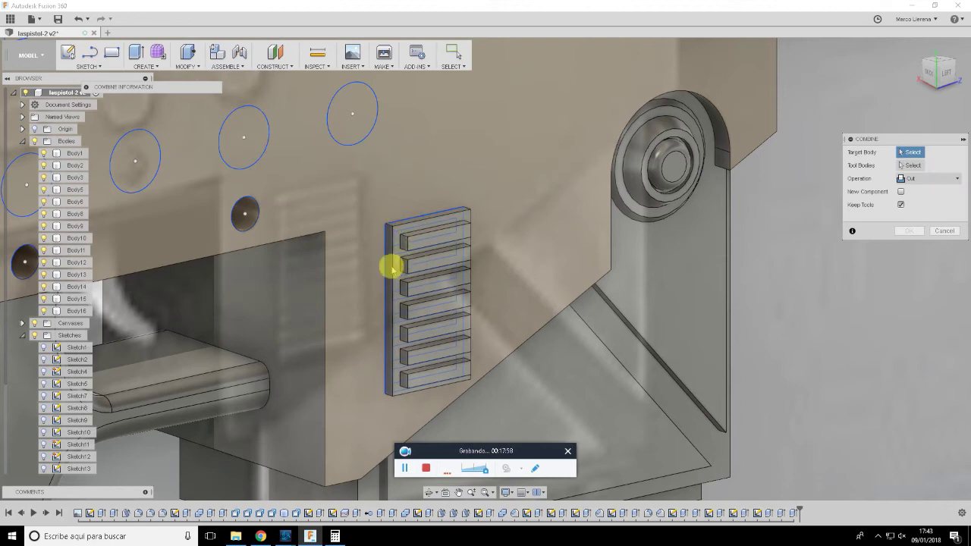
scroll(440, 235, "up", 2)
scroll(416, 225, "up", 2)
scroll(381, 226, "up", 2)
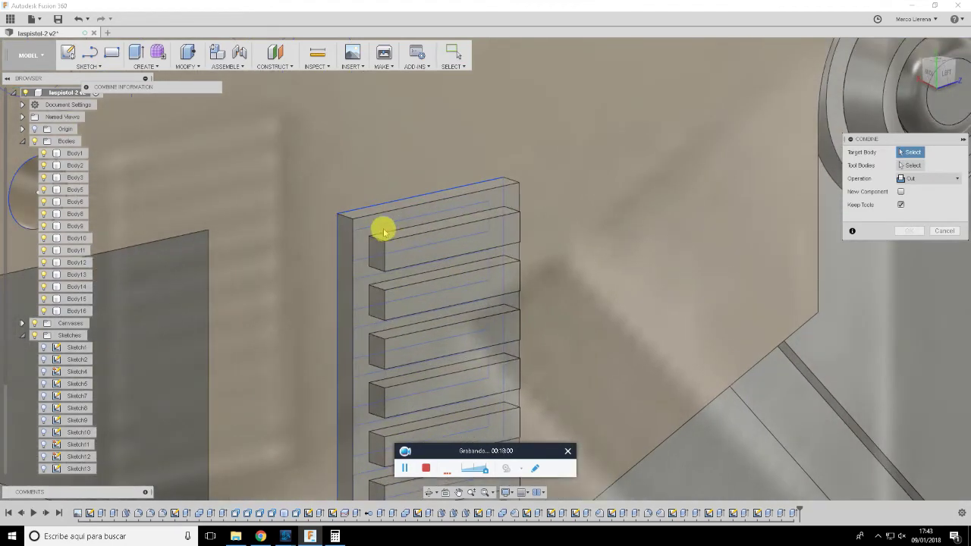
left_click(339, 250)
left_click(906, 179)
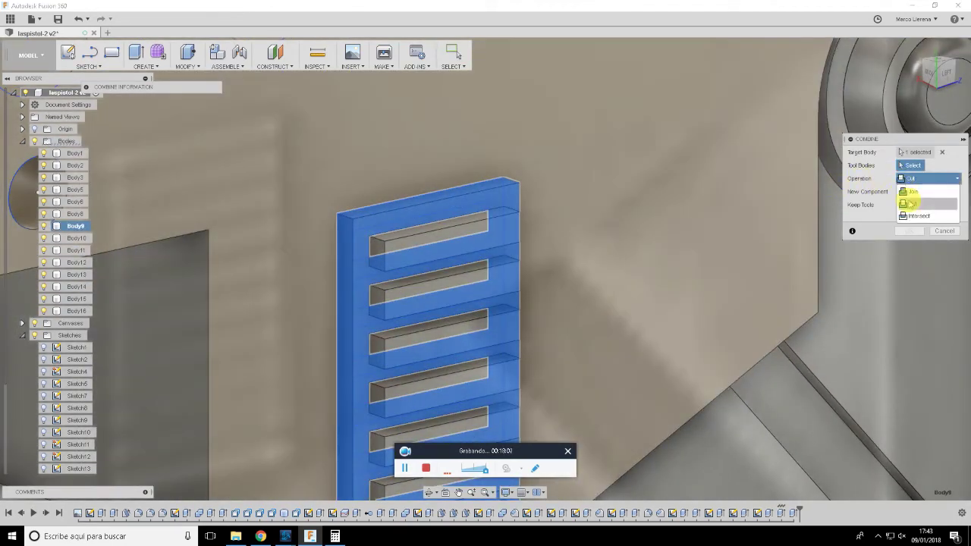
left_click(909, 193)
Add the seven slat bodies as tool bodies and confirm the join
mouse_move(478, 245)
middle_mouse_down("shift")
mouse_move(513, 238)
mouse_move(531, 268)
mouse_move(523, 237)
mouse_move(541, 275)
mouse_move(389, 156)
middle_mouse_up("shift")
left_click(393, 152)
left_click(399, 254)
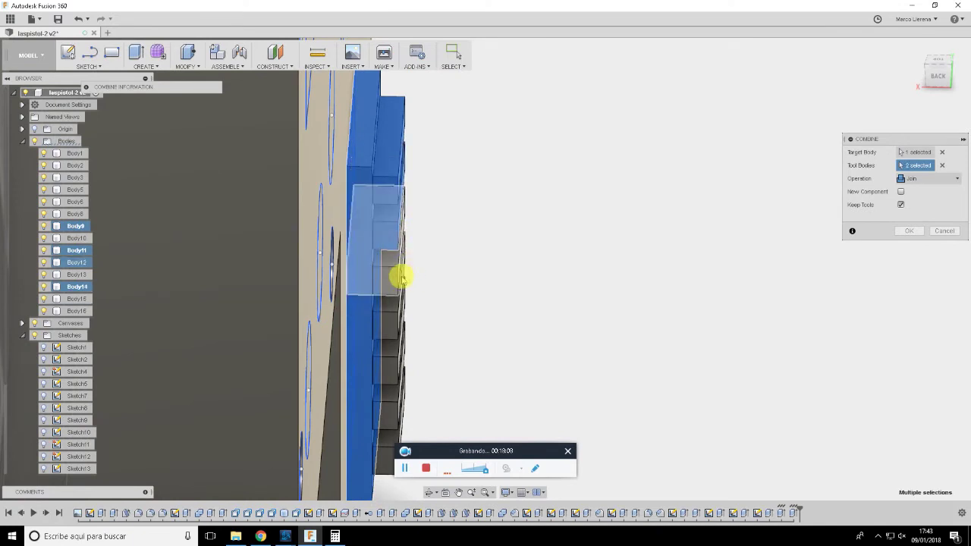
left_click(402, 289)
left_click(400, 313)
left_click(397, 341)
left_click(398, 368)
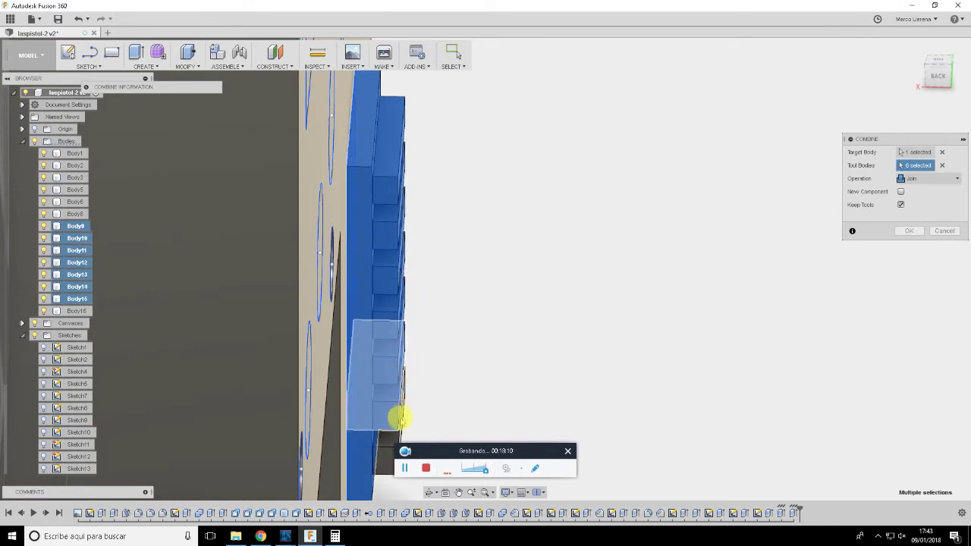
left_click(385, 451)
mouse_move(507, 362)
middle_mouse_down("shift")
mouse_move(504, 322)
mouse_move(515, 317)
mouse_move(496, 331)
mouse_move(361, 343)
mouse_move(401, 318)
middle_mouse_up("shift")
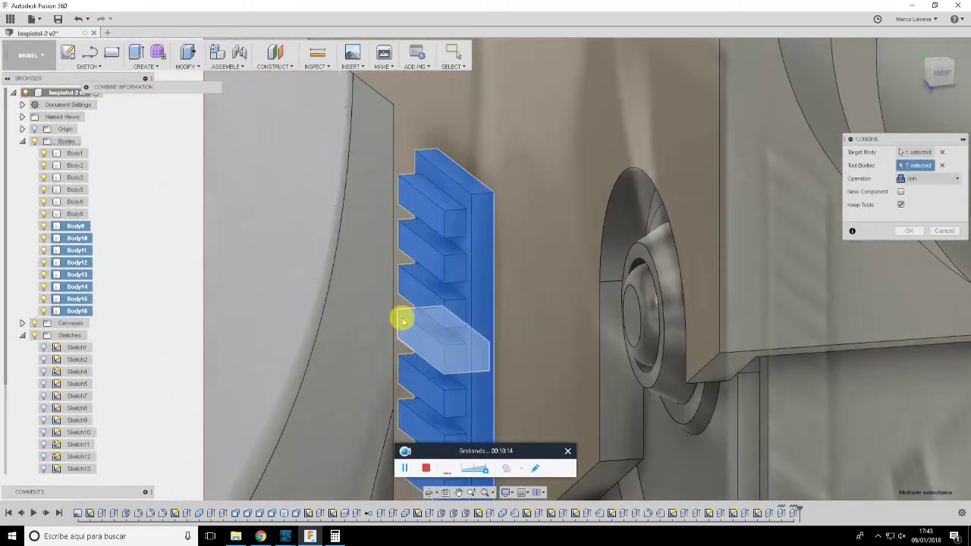
left_click(908, 231)
Zoom to the receiver's finished vent grille and start a Mirror of bodies from the Create menu
scroll(580, 254, "down", 5)
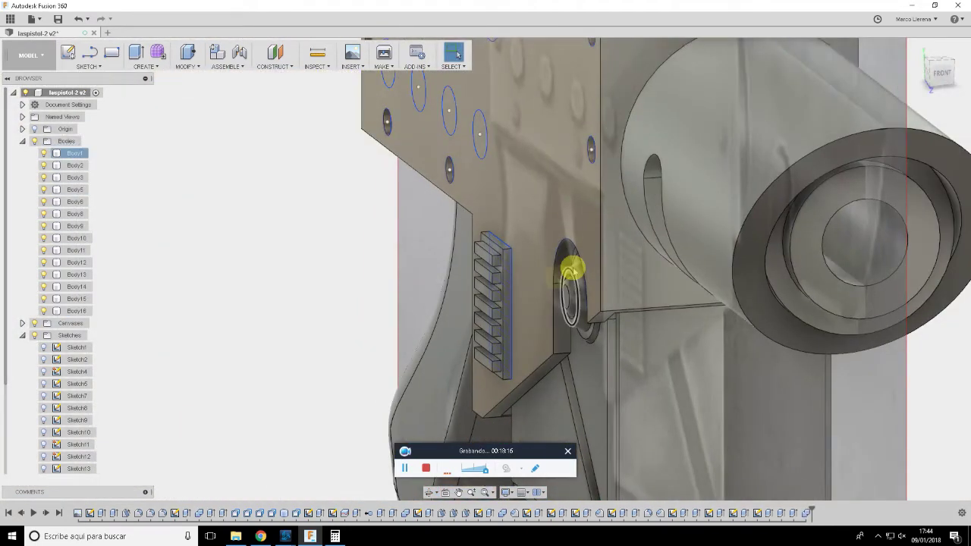
scroll(572, 270, "down", 3)
scroll(565, 221, "down", 2)
scroll(568, 243, "down", 2)
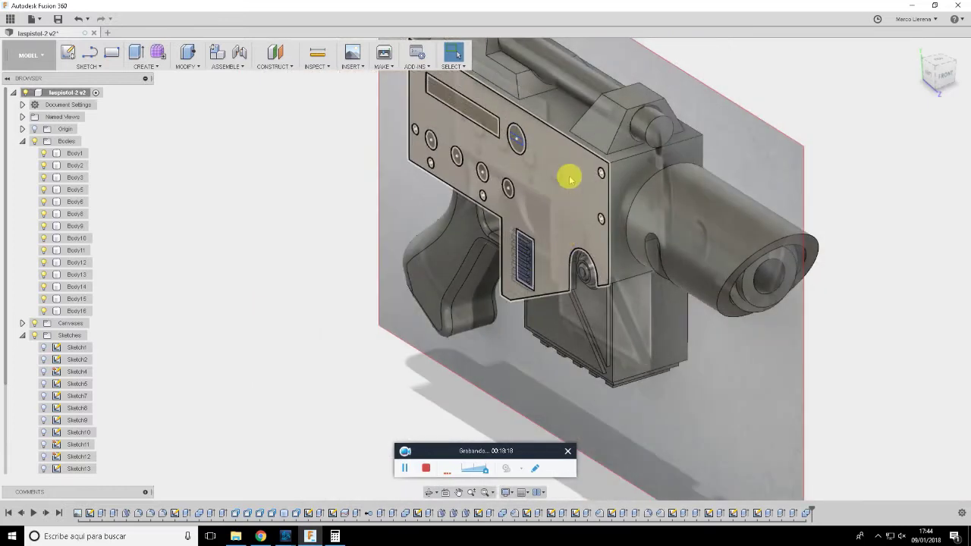
scroll(461, 190, "up", 3)
scroll(555, 233, "up", 2)
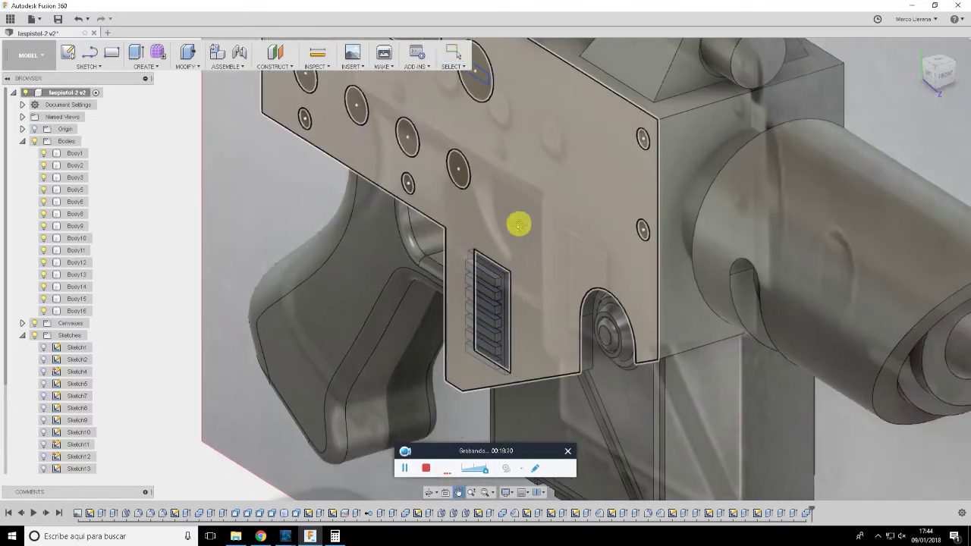
scroll(520, 220, "up", 1)
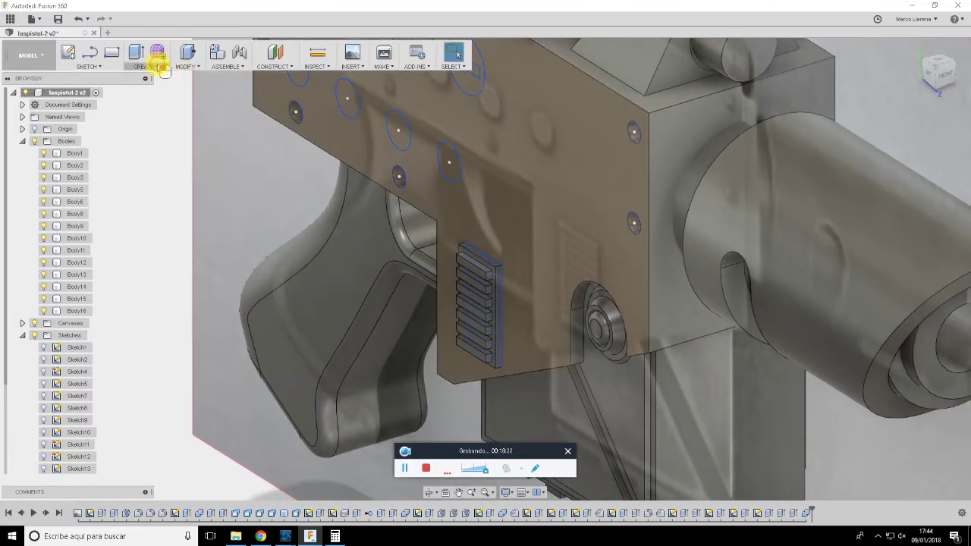
left_click(159, 66)
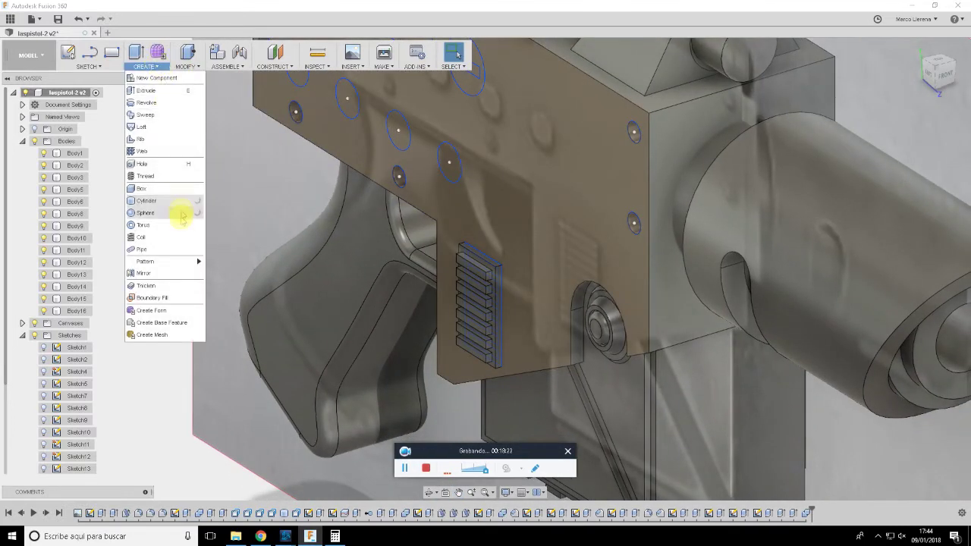
left_click(181, 280)
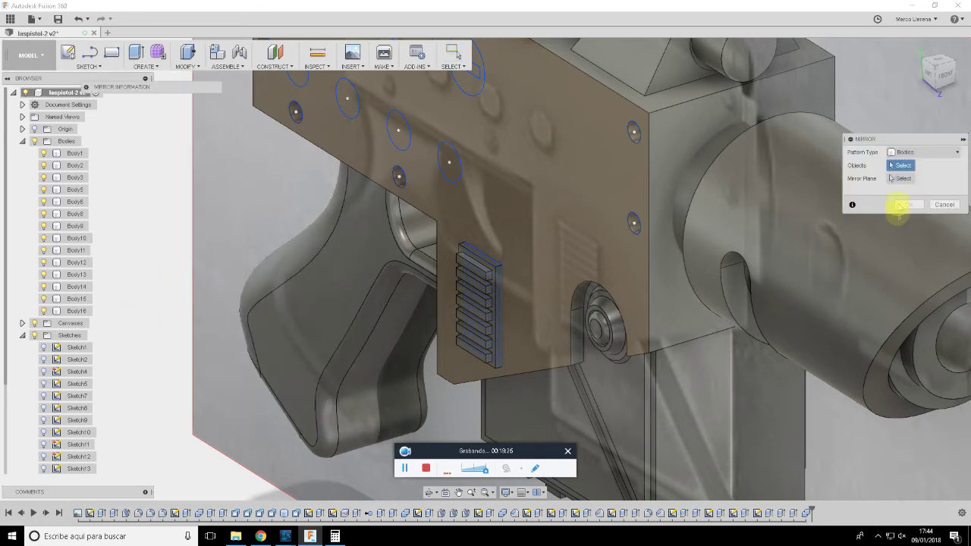
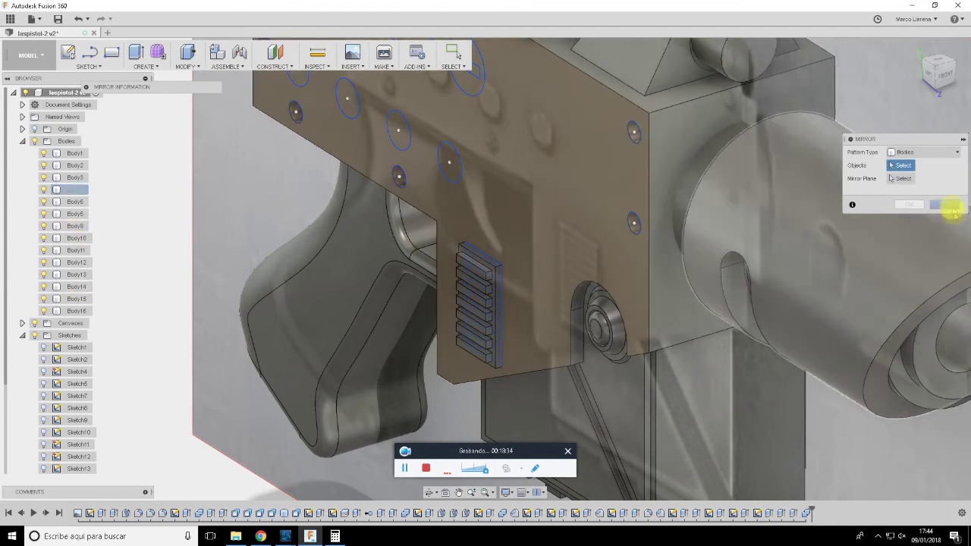
Cancel the unfinished mirror and re-apply the Combine, merging the vent fins into one body
left_click(944, 204)
double_click(808, 514)
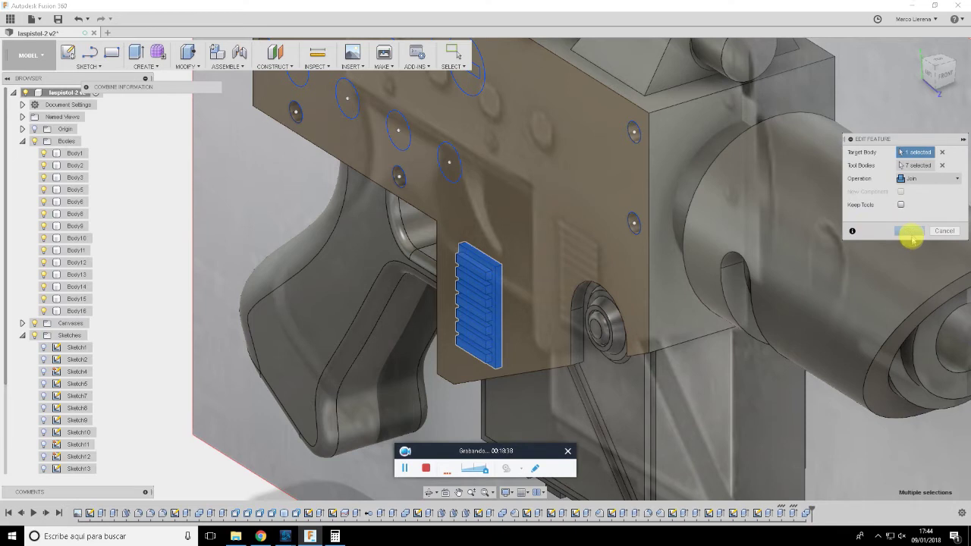
left_click(910, 232)
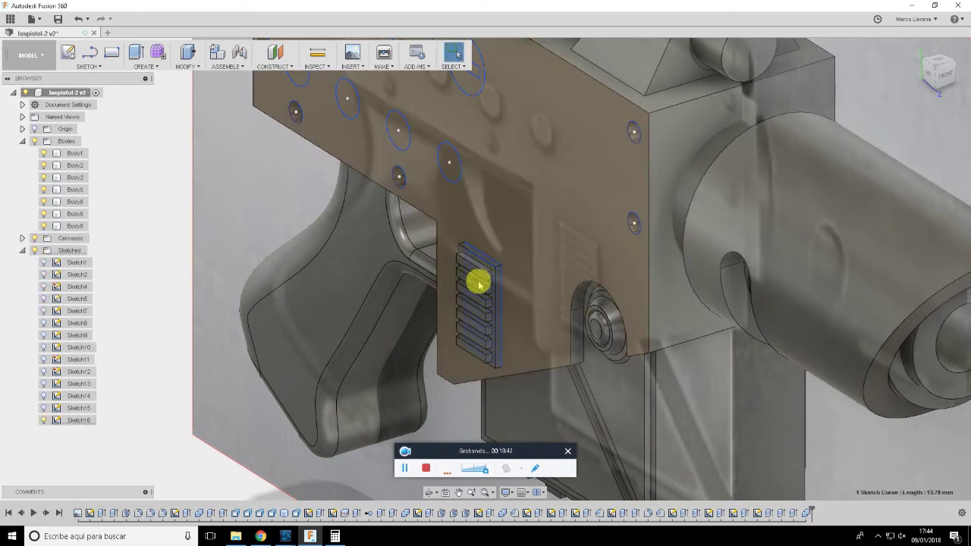
Mirror the merged vent fin body across the receiver's plane to create Body17
left_click(75, 225)
left_click(148, 67)
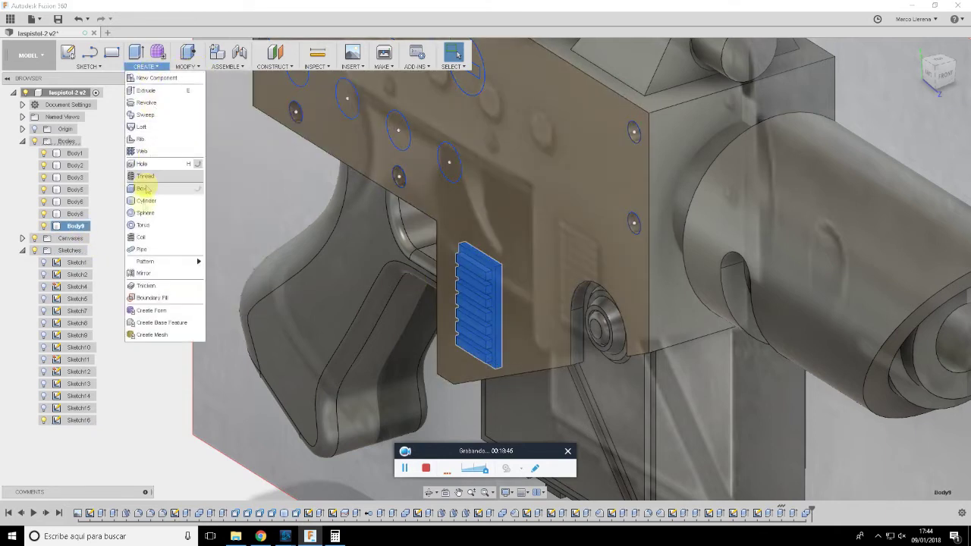
left_click(144, 273)
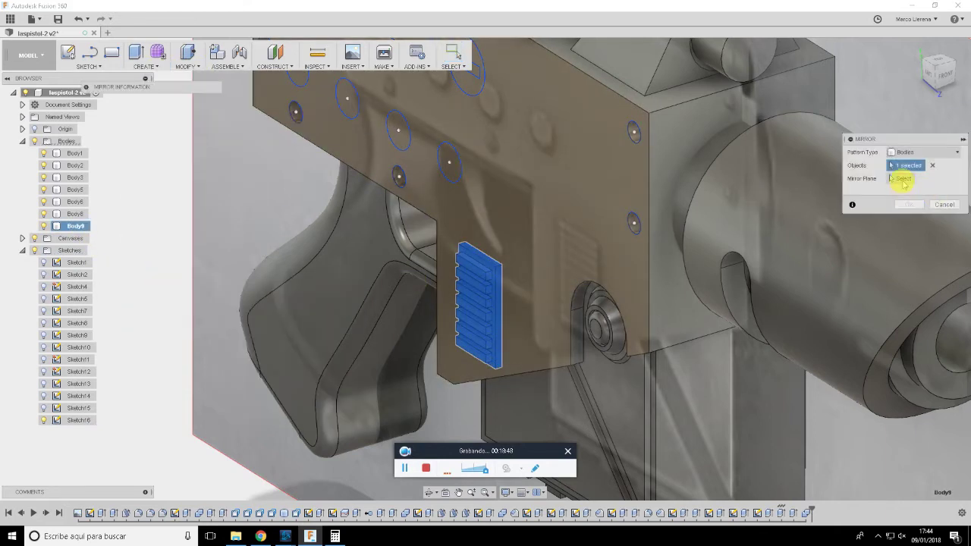
left_click(902, 179)
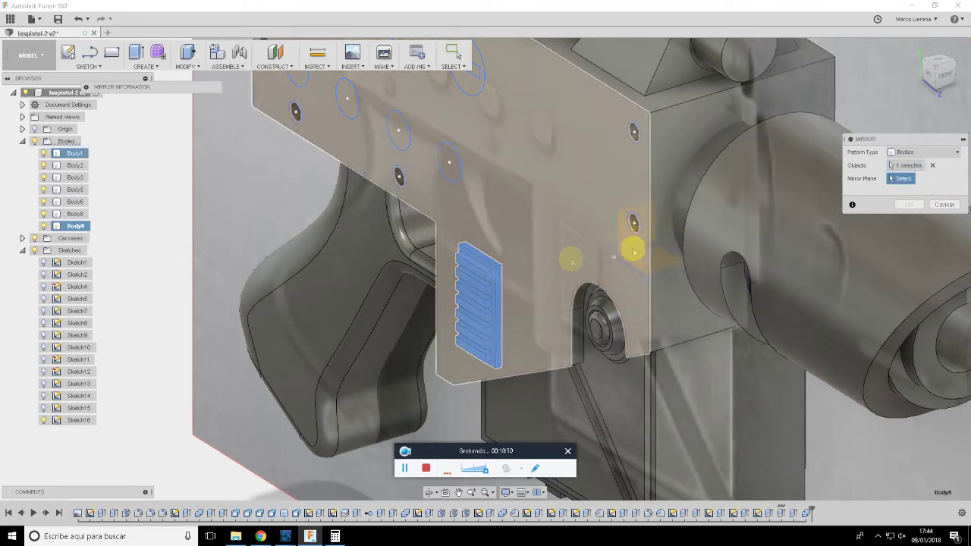
left_click(44, 153)
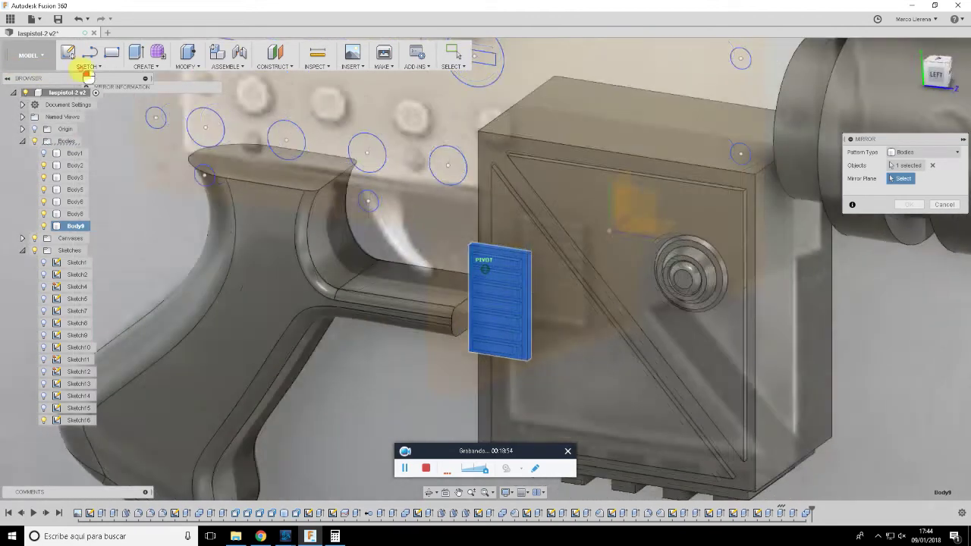
left_click_drag(931, 74, 645, 113)
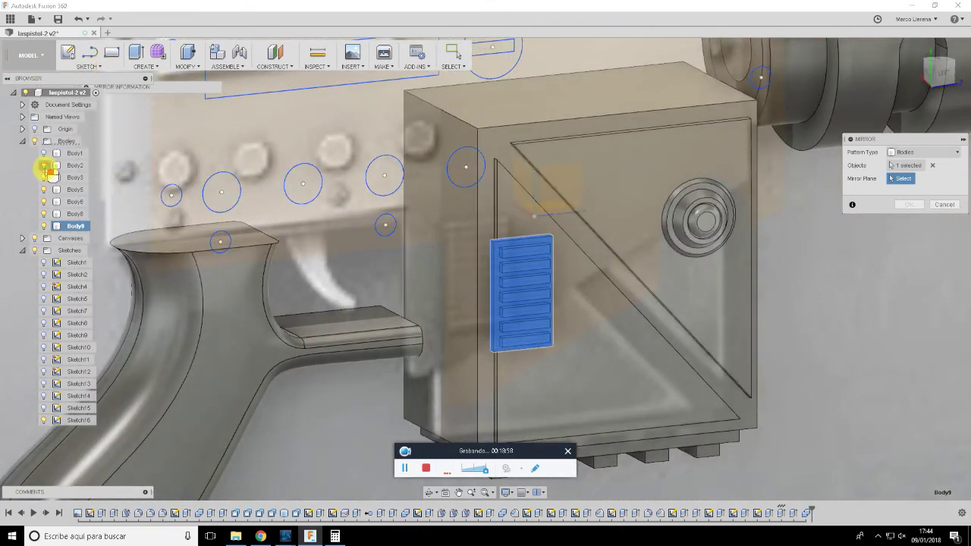
left_click(44, 166)
left_click(44, 178)
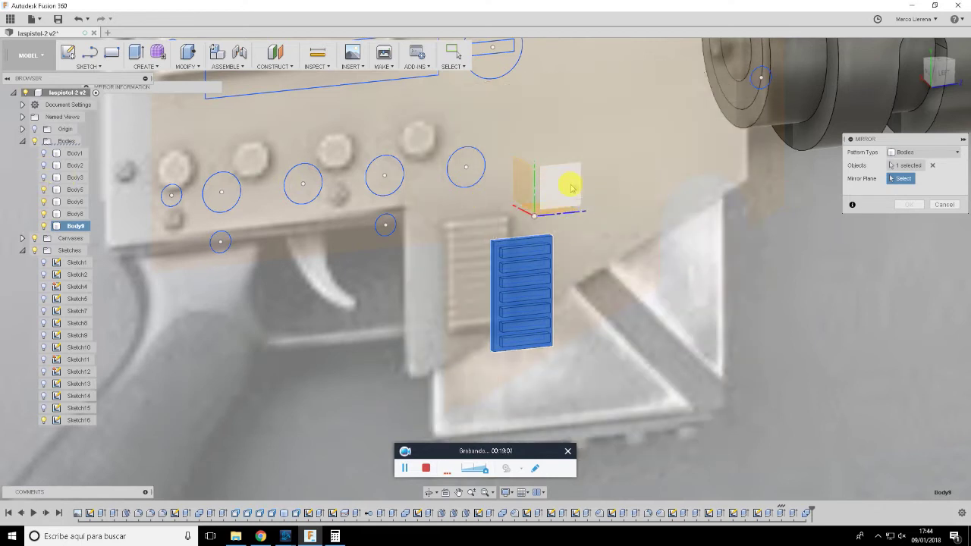
left_click(570, 187)
left_click(909, 204)
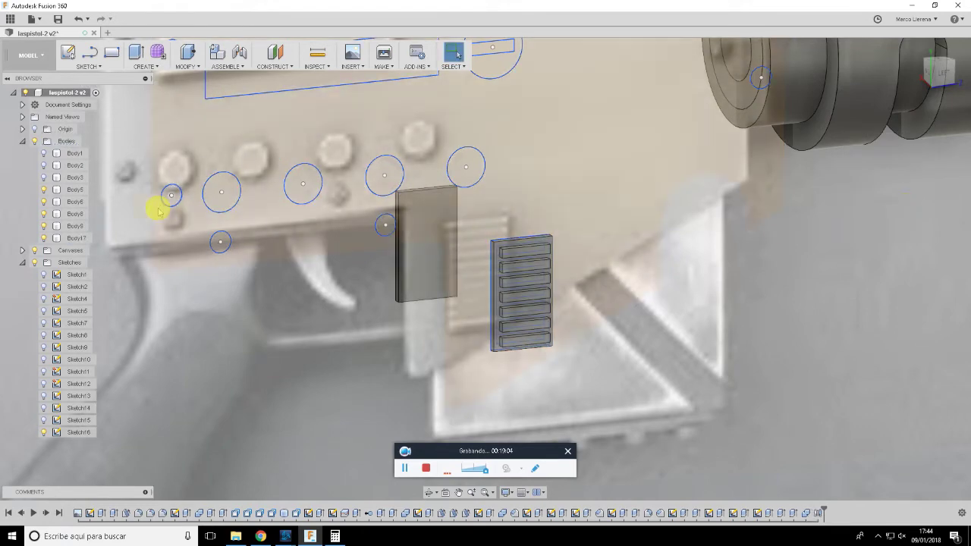
left_click(44, 177)
left_click(44, 166)
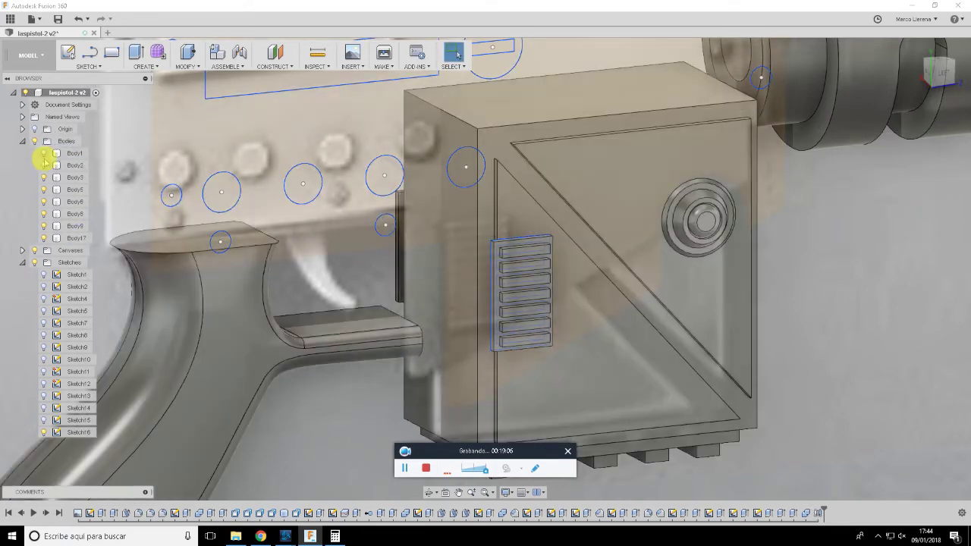
Select the long rectangular side-panel profile and start extruding it
left_click(861, 76)
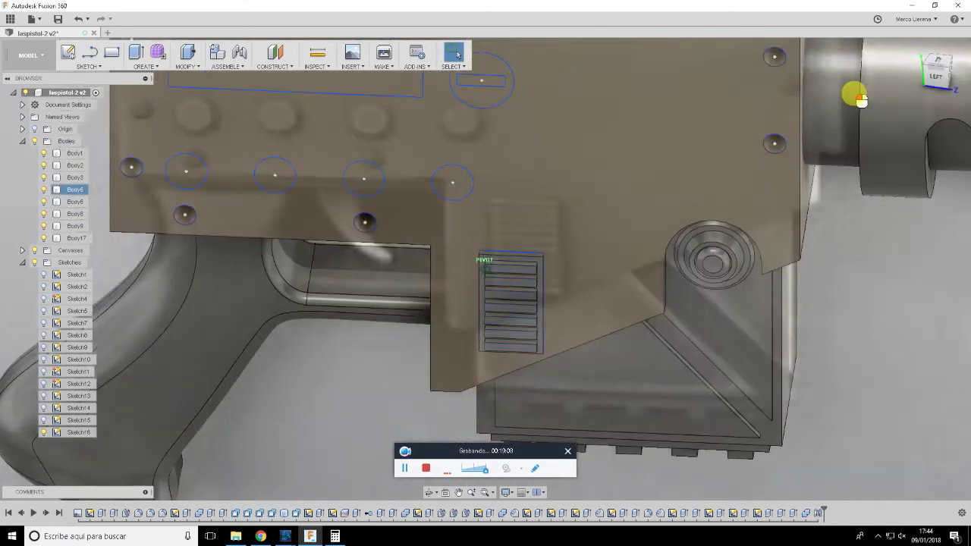
middle_click_drag(677, 89, 599, 328, "shift")
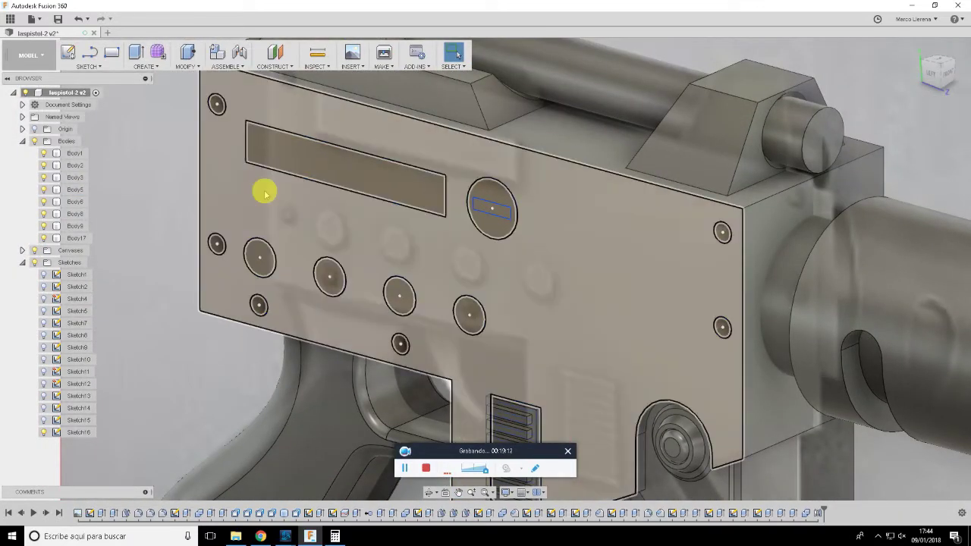
left_click(316, 162)
key("alt+Tab")
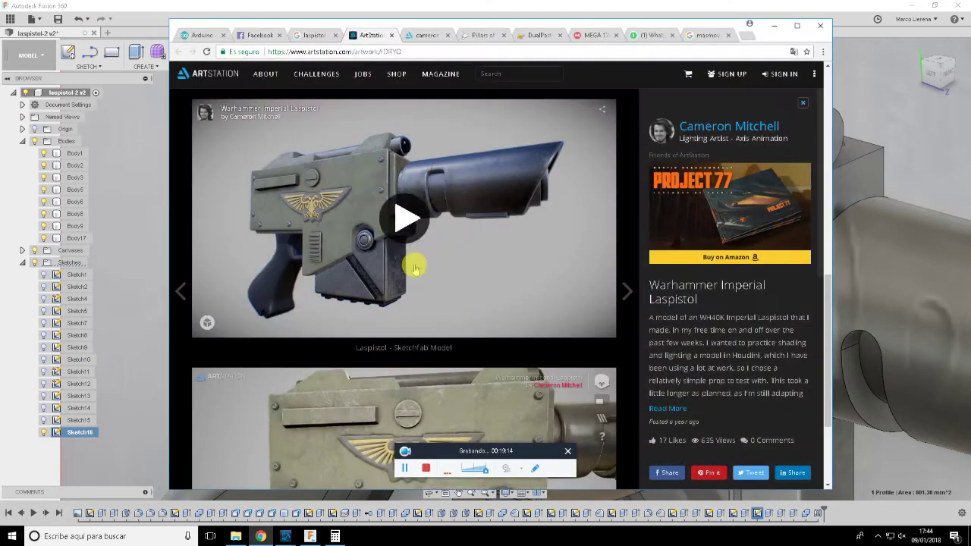
key("alt+Tab")
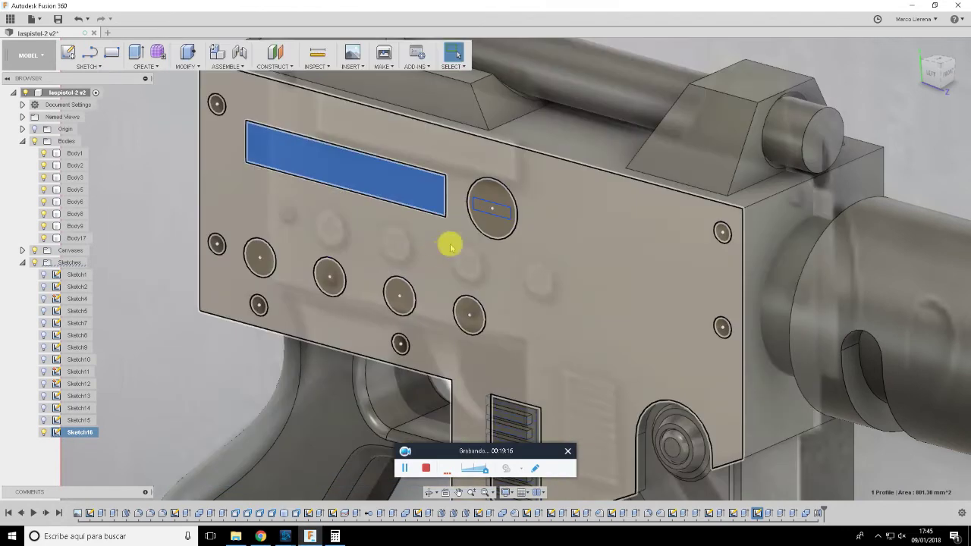
key("e")
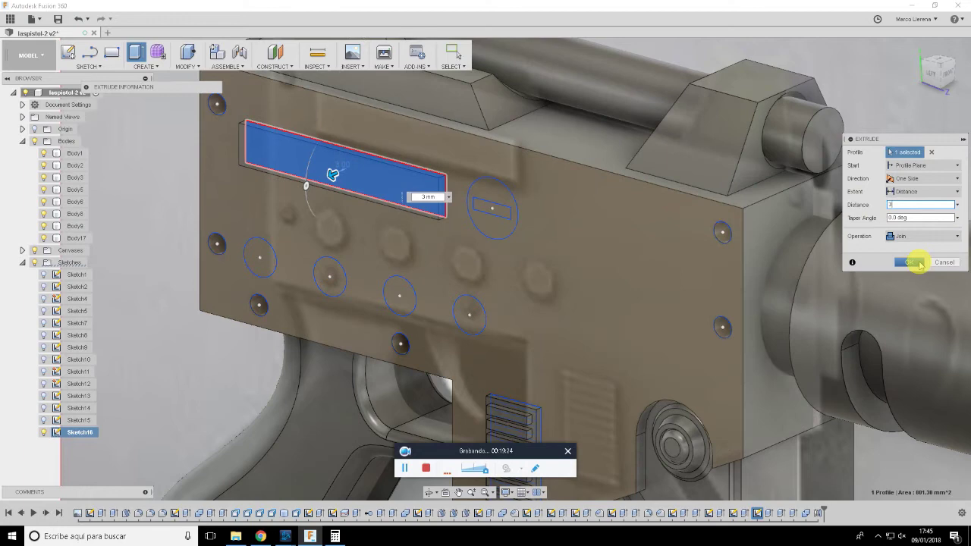
Commit the 3 mm Join side-plate extrusion and hide the reference canvas to inspect it
left_click(910, 263)
mouse_move(776, 245)
middle_mouse_down("shift")
mouse_move(672, 225)
mouse_move(582, 190)
mouse_move(596, 191)
mouse_move(536, 232)
middle_mouse_up("shift")
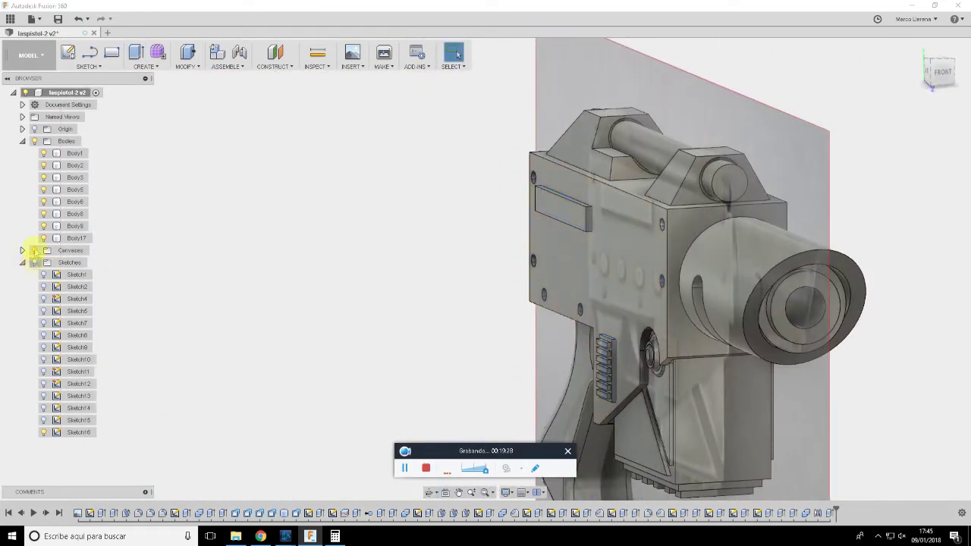
left_click(34, 250)
left_click(662, 217)
mouse_move(663, 216)
middle_mouse_down("shift")
mouse_move(709, 238)
mouse_move(820, 210)
mouse_move(801, 232)
mouse_move(806, 226)
middle_mouse_up("shift")
key("alt+Tab")
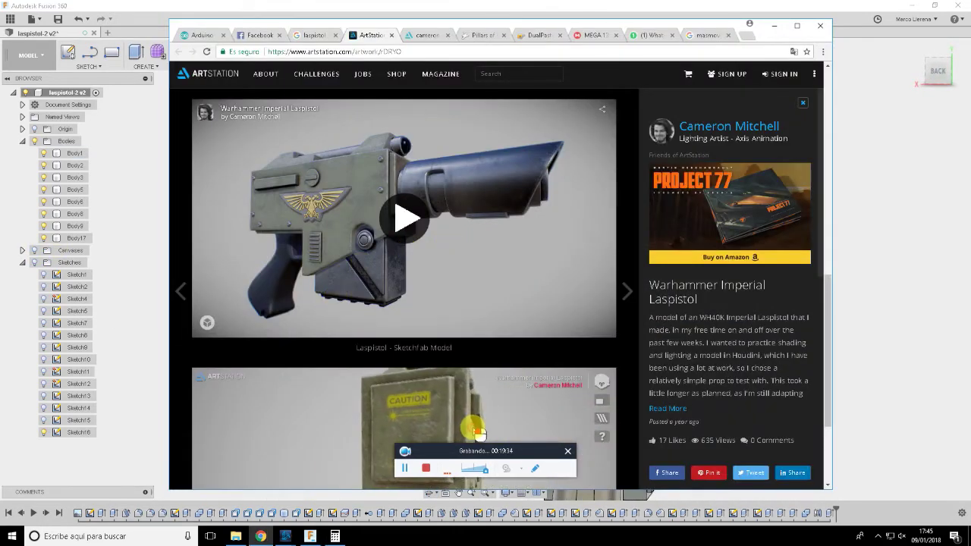
key("alt+Tab")
middle_click_drag(733, 262, 611, 264, "shift")
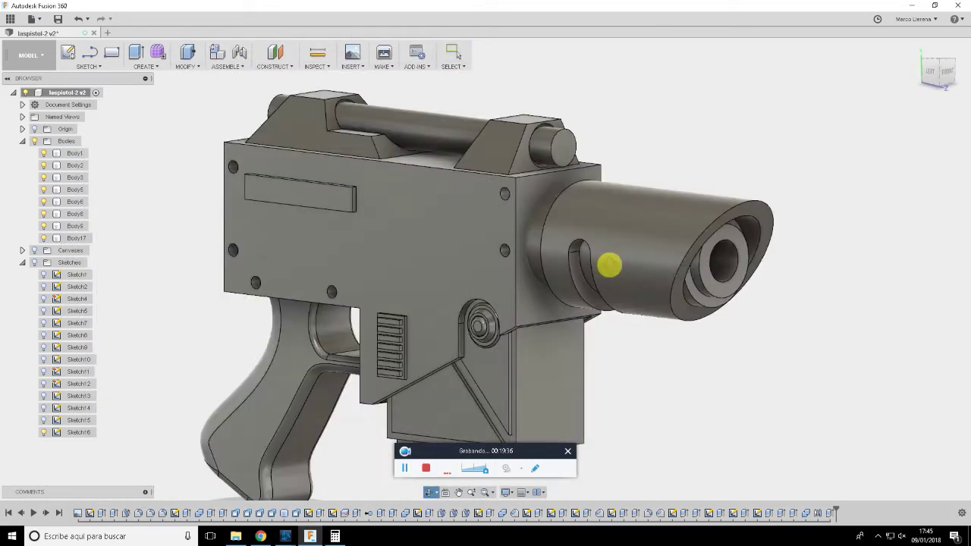
Reopen the side-plate extrusion to adjust its distance, then close it
double_click(828, 513)
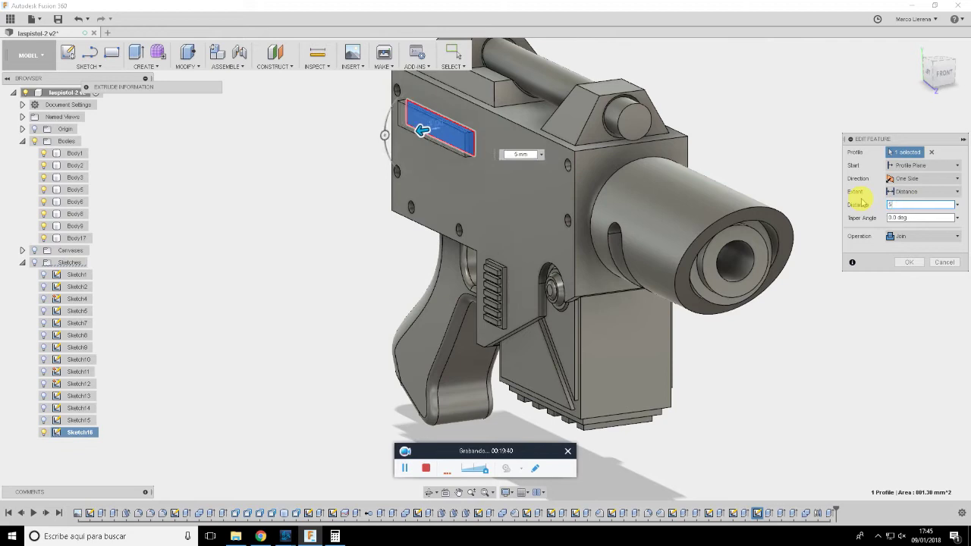
key("Escape")
left_click(576, 192)
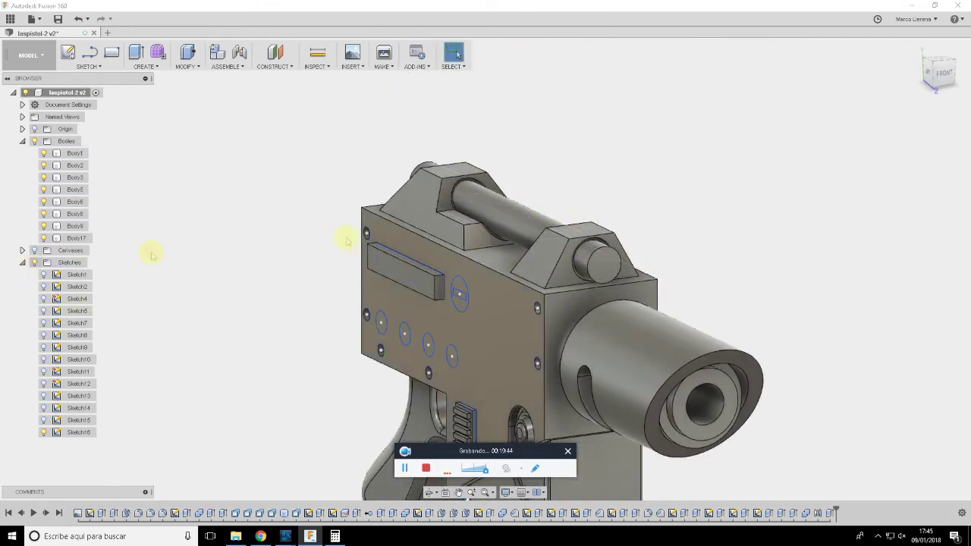
scroll(433, 266, "up", 3)
Extrude the long rectangle starting from the receiver's side face as a Join
left_click(43, 154)
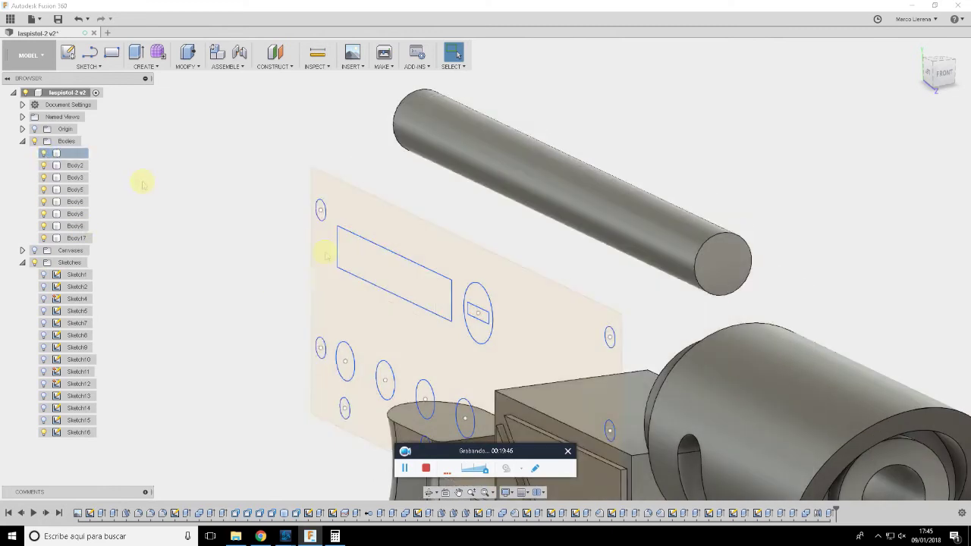
left_click(401, 281)
left_click(43, 153)
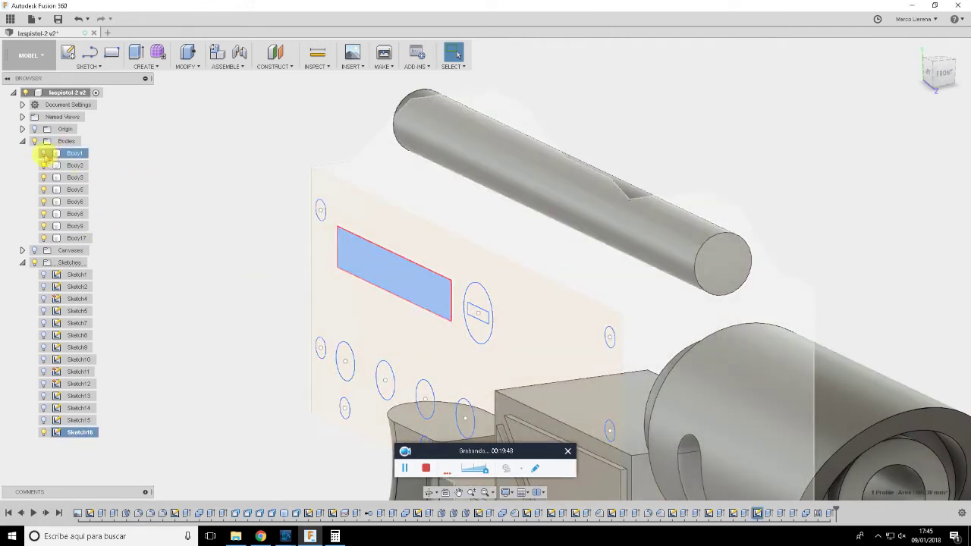
key("e")
left_click(921, 165)
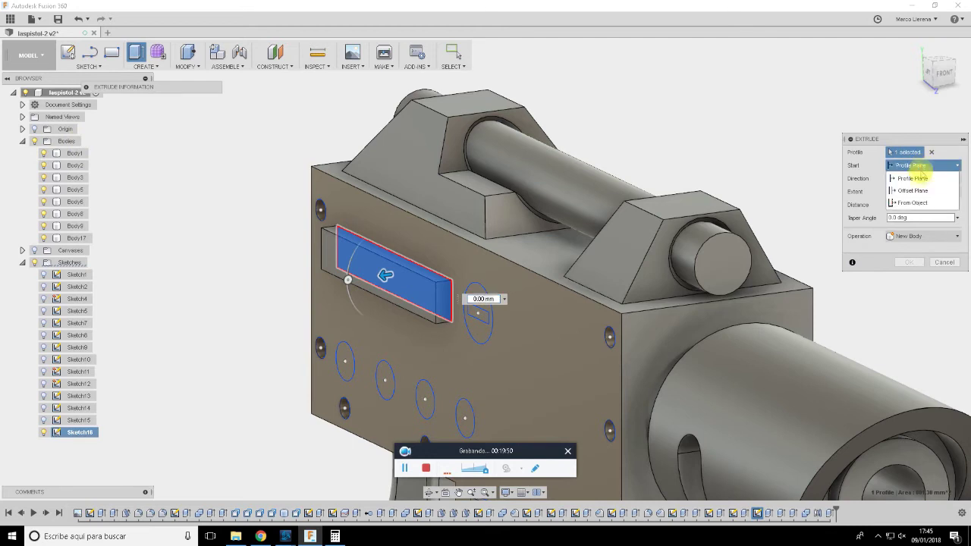
left_click(914, 190)
mouse_move(688, 119)
middle_mouse_down("shift")
mouse_move(666, 135)
mouse_move(715, 205)
middle_mouse_up("shift")
left_click(746, 245)
type("5")
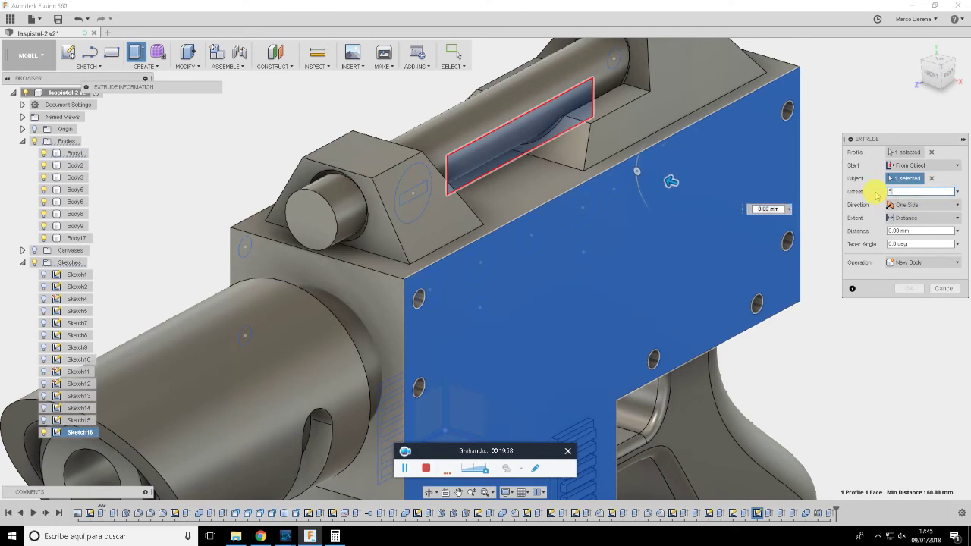
left_click(902, 231)
type("-5")
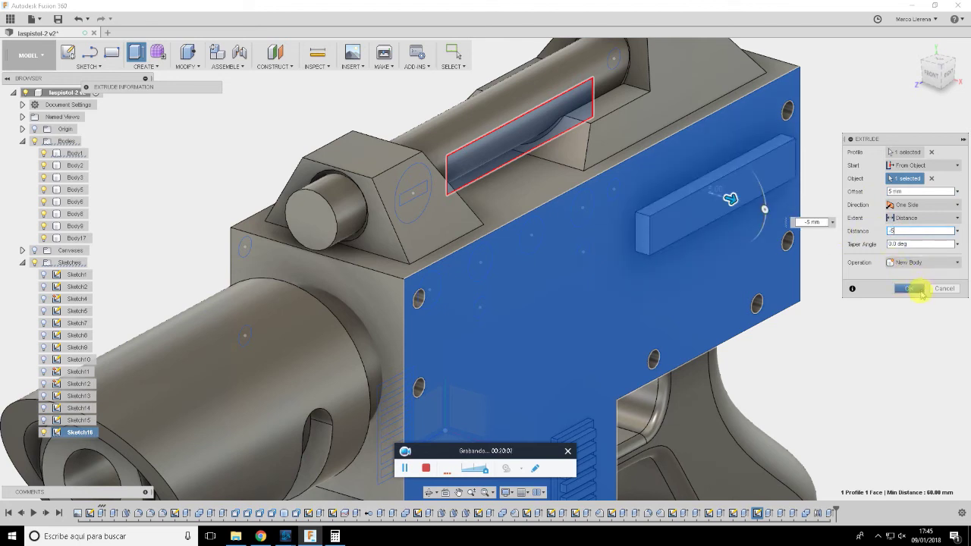
left_click(915, 265)
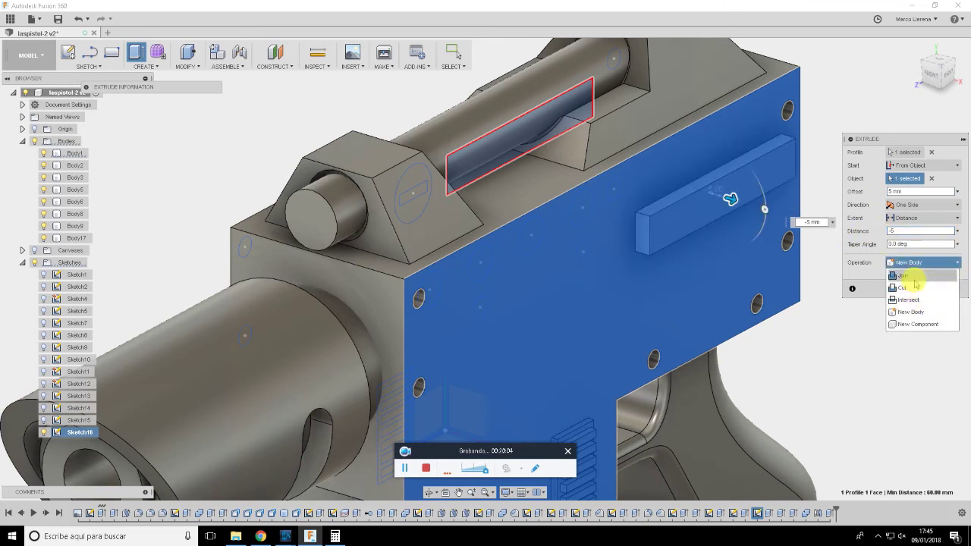
left_click(914, 276)
left_click(910, 289)
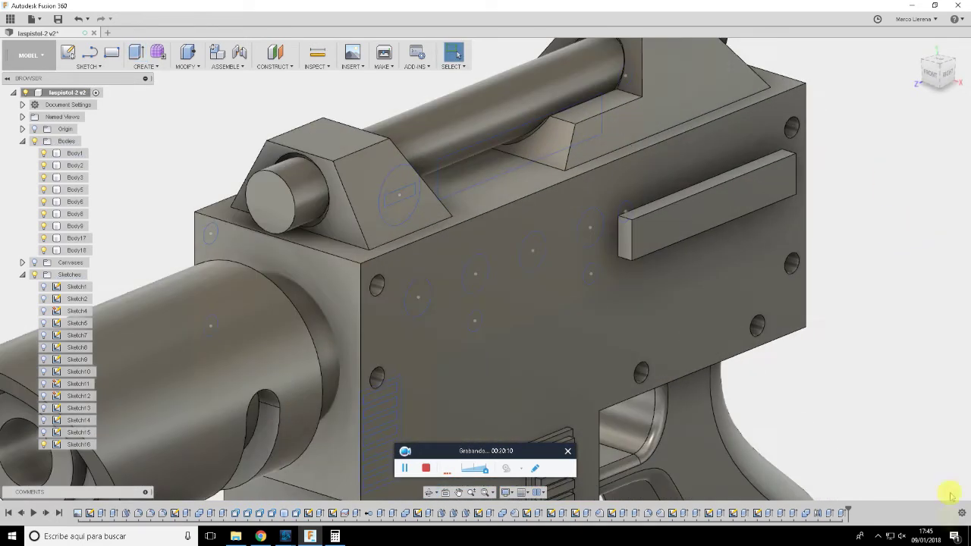
Edit the strip extrusion to a 0 mm offset with Join, then select Body1
double_click(840, 513)
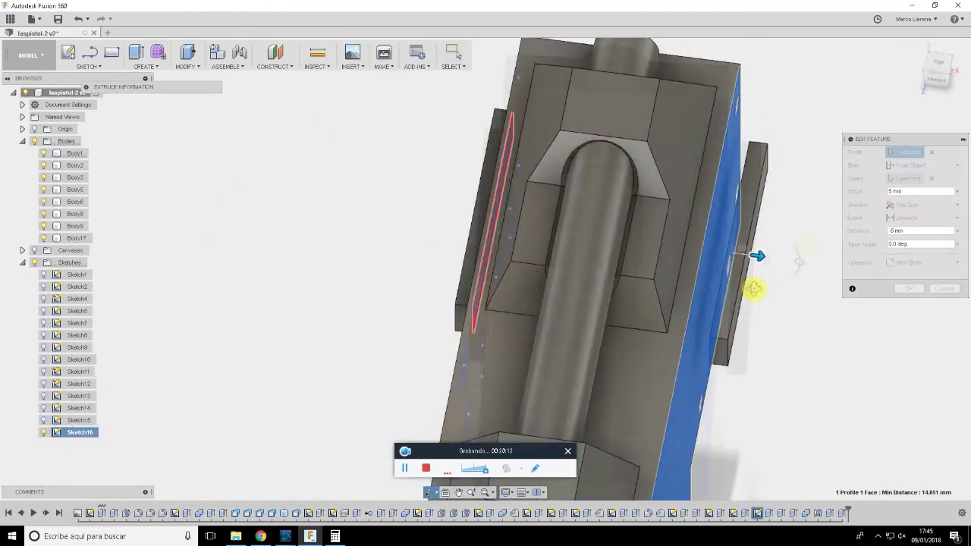
left_click(915, 191)
type("0")
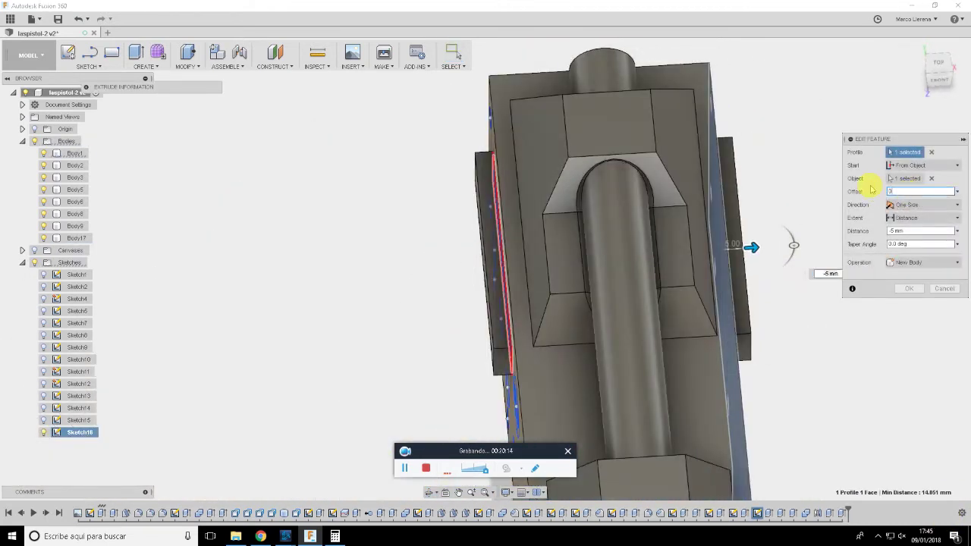
key("Tab")
left_click(916, 263)
left_click(915, 282)
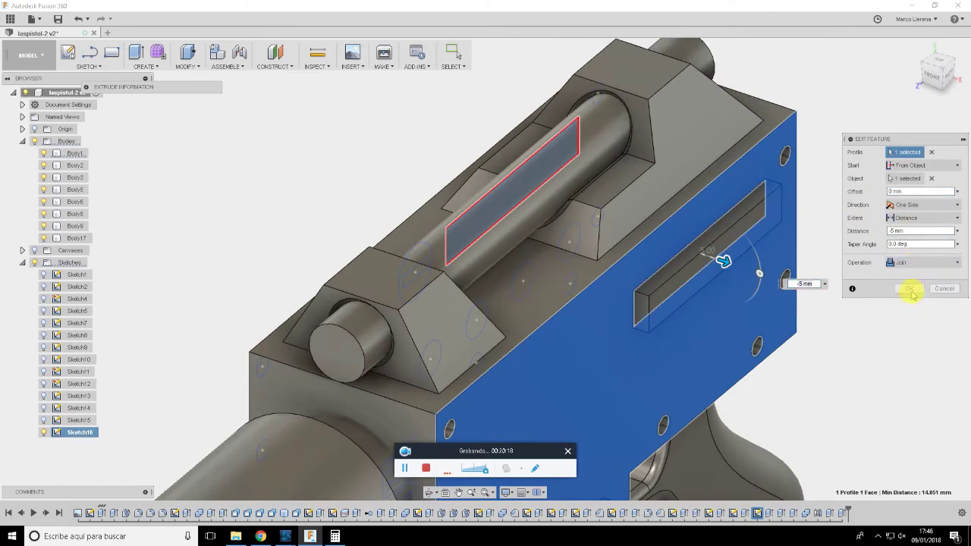
left_click(910, 289)
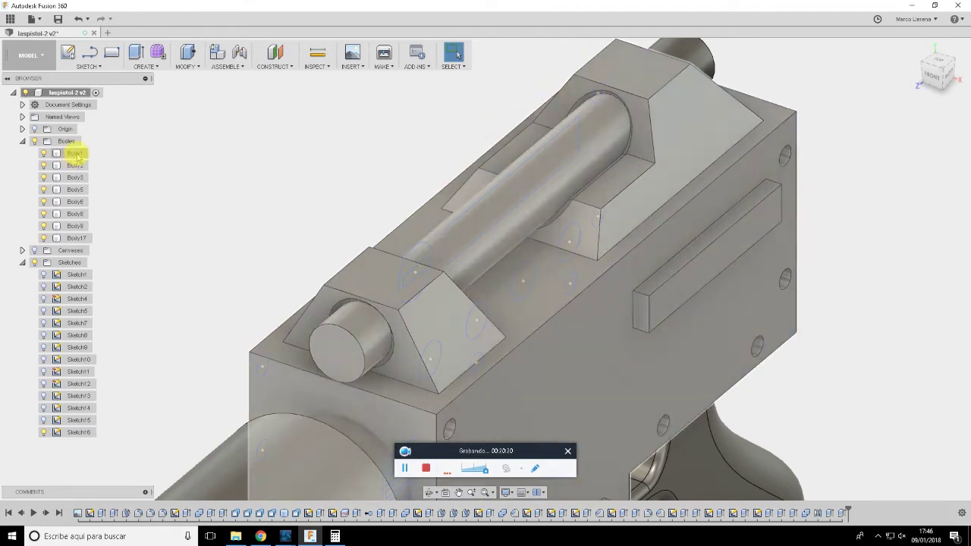
left_click(74, 153)
mouse_move(422, 173)
middle_mouse_down("shift")
mouse_move(384, 142)
mouse_move(425, 134)
mouse_move(427, 184)
middle_mouse_up("shift")
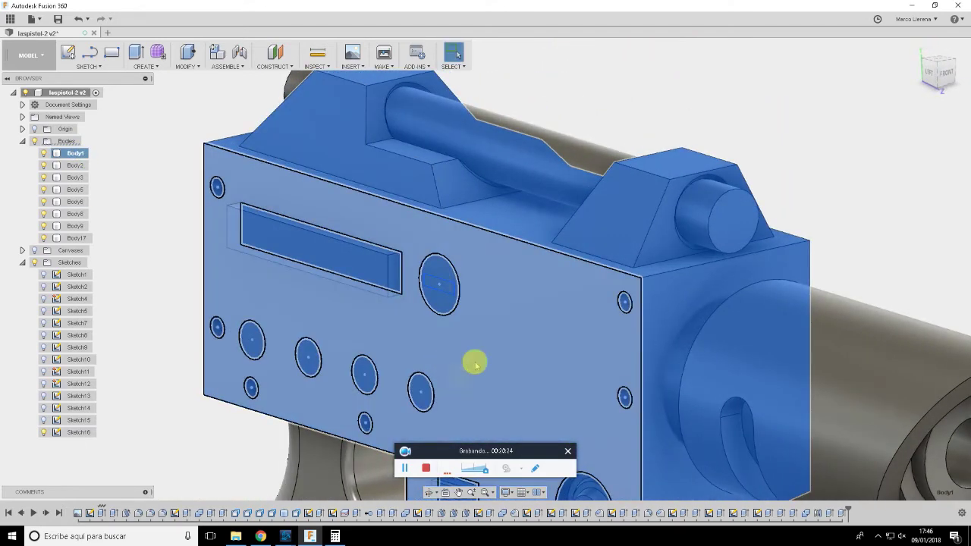
Select the four circle profiles on the receiver's side face
key("alt+Tab")
key("alt+Tab")
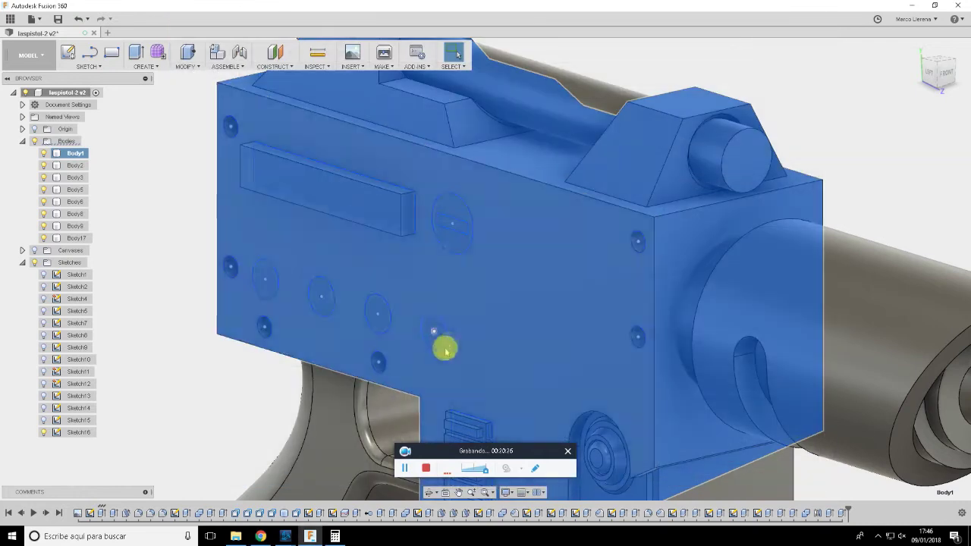
key("Escape")
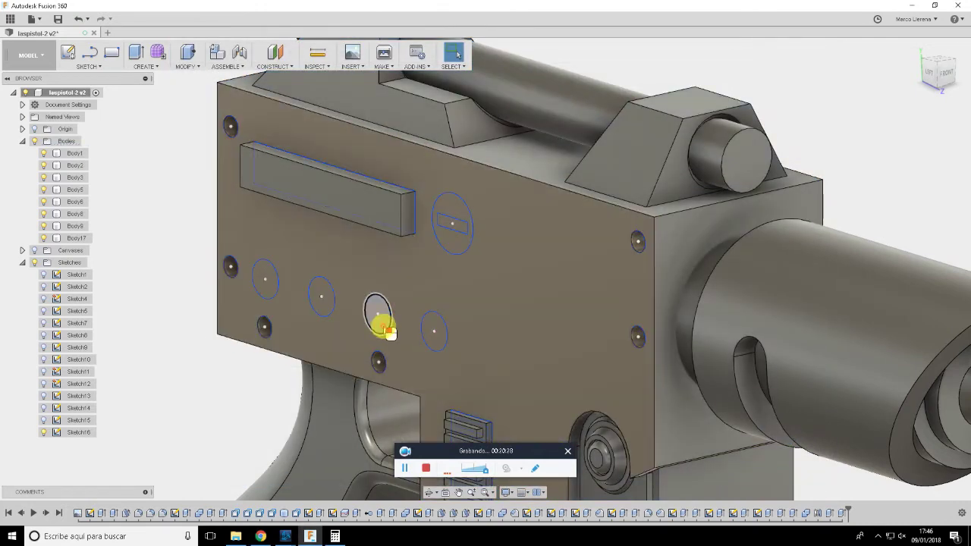
left_click(383, 325)
left_click(434, 332)
left_click(321, 300)
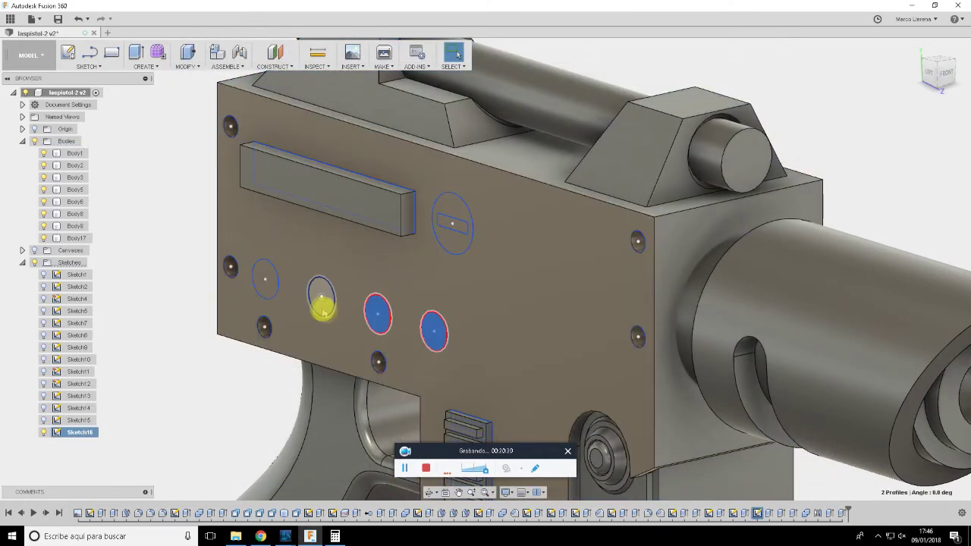
left_click(264, 286)
Extrude the four studs 5 mm from the side face, joined to the body
key("e")
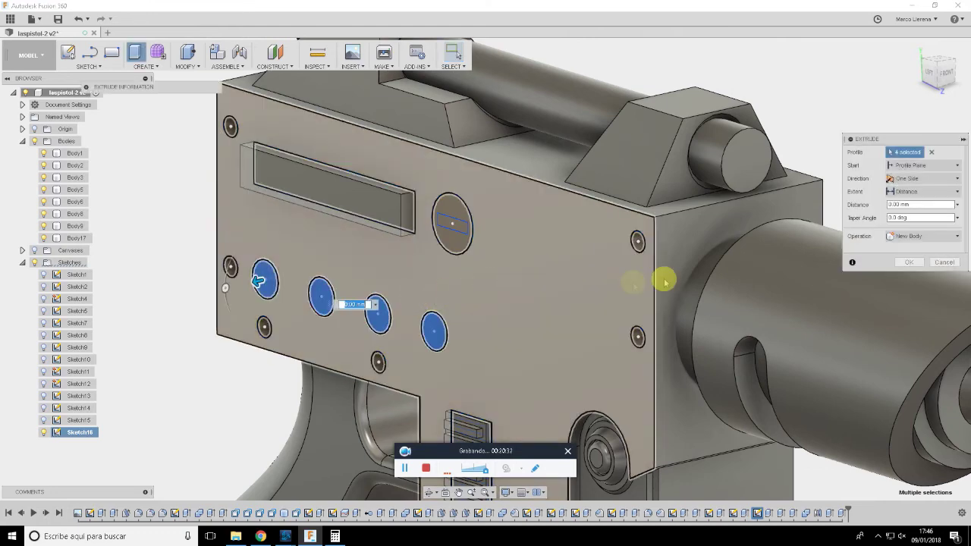
mouse_move(598, 277)
middle_mouse_down("shift")
mouse_move(548, 273)
mouse_move(660, 243)
mouse_move(739, 237)
middle_mouse_up("shift")
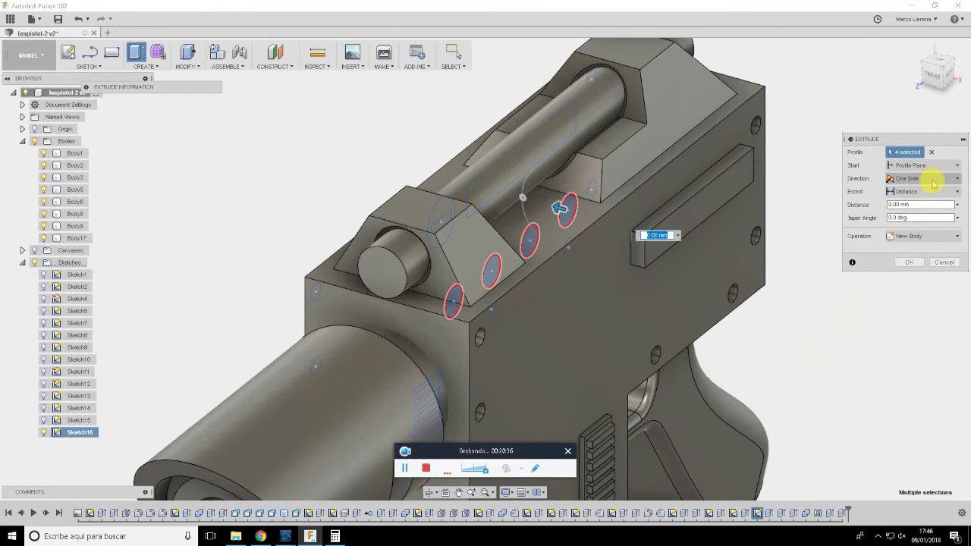
left_click(936, 165)
left_click(922, 204)
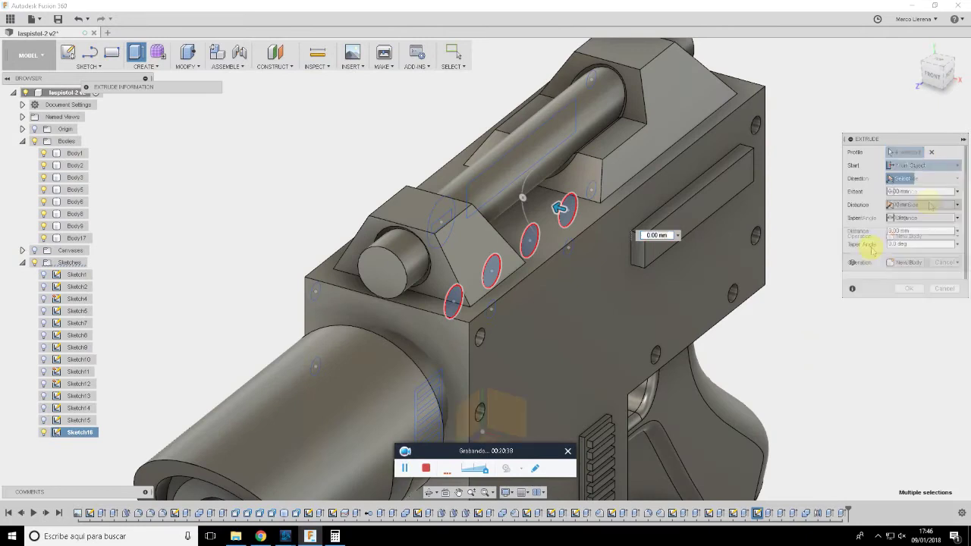
left_click(676, 311)
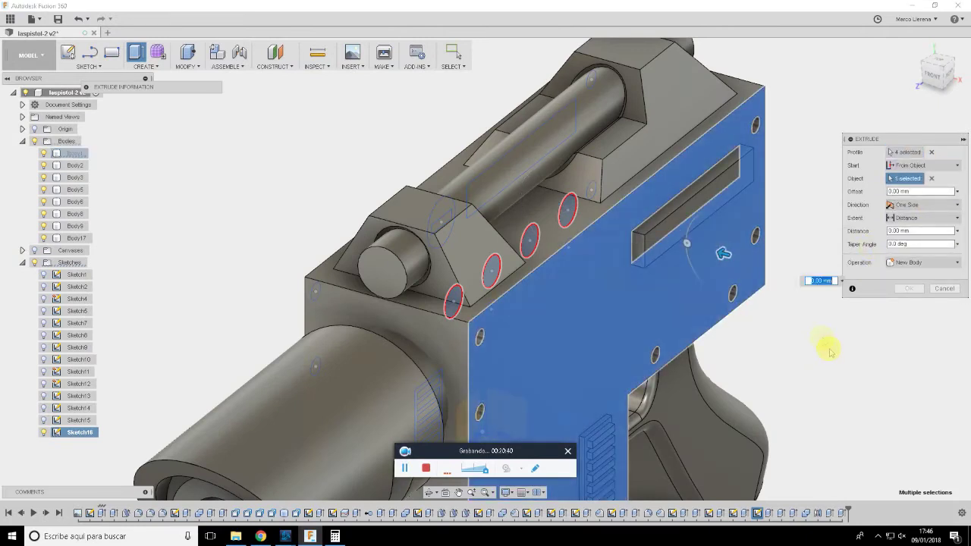
left_click(921, 231)
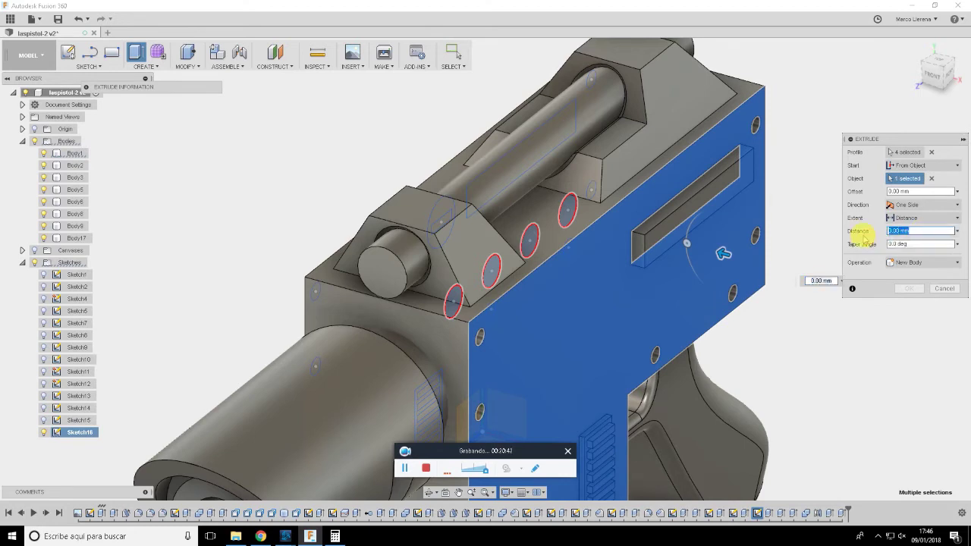
type("5")
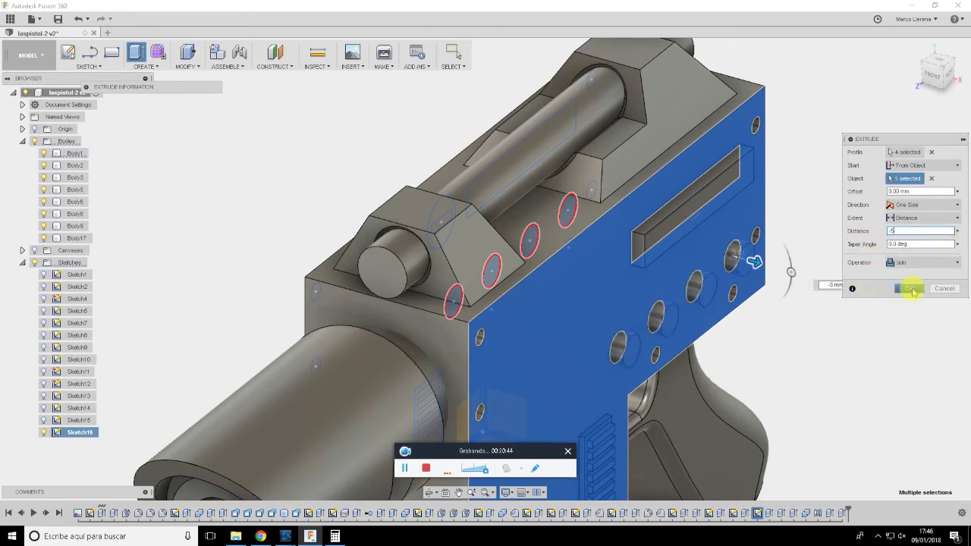
left_click(910, 289)
key("alt+Tab")
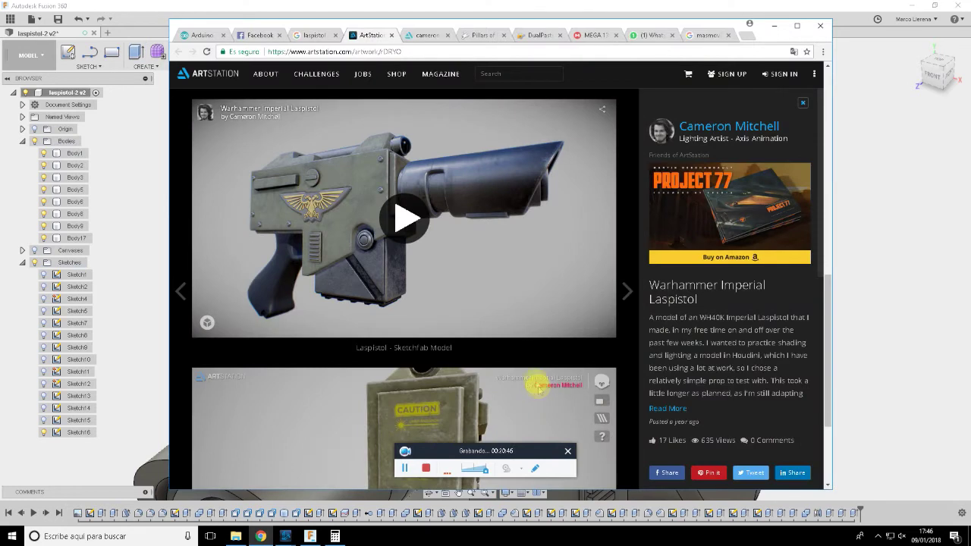
Rotate and zoom the ArtStation reference onto the side-panel buttons, then return to Fusion 360
scroll(637, 386, "down", 2)
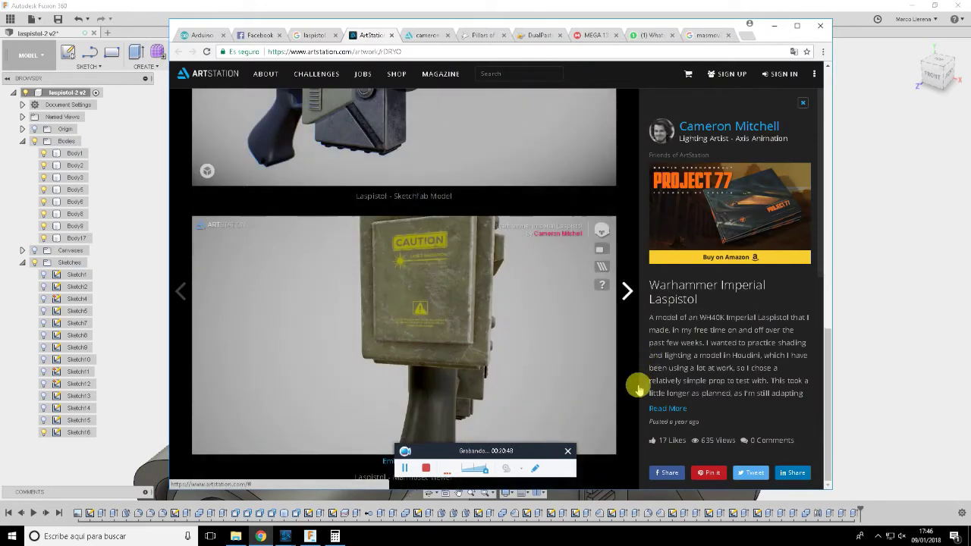
mouse_move(493, 321)
left_mouse_down()
mouse_move(477, 314)
mouse_move(520, 304)
mouse_move(559, 329)
left_mouse_up()
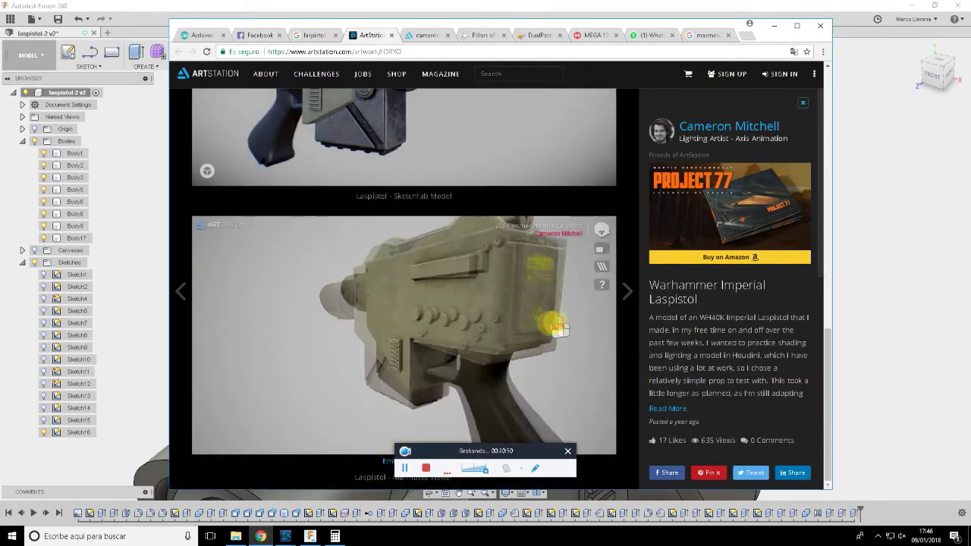
scroll(538, 318, "up", 5)
scroll(516, 313, "up", 3)
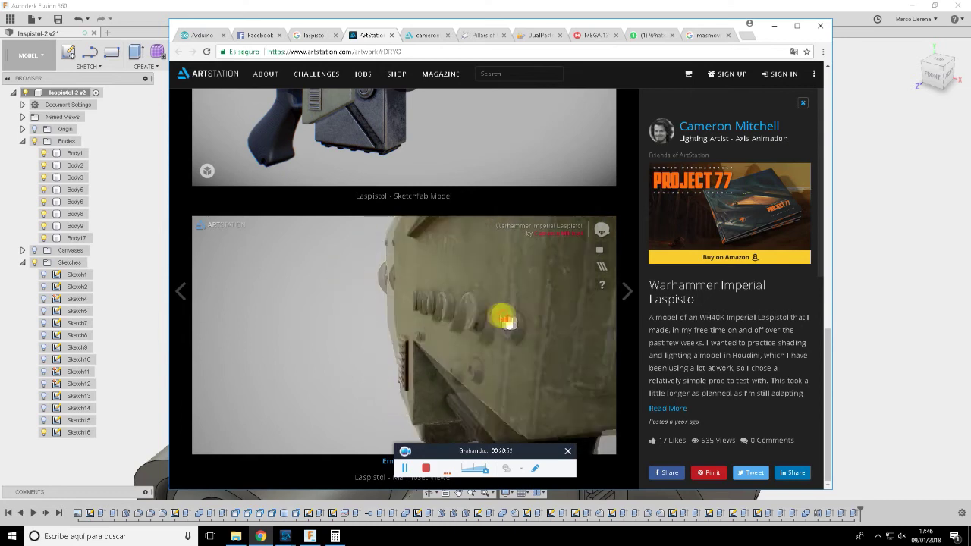
key("alt+Tab")
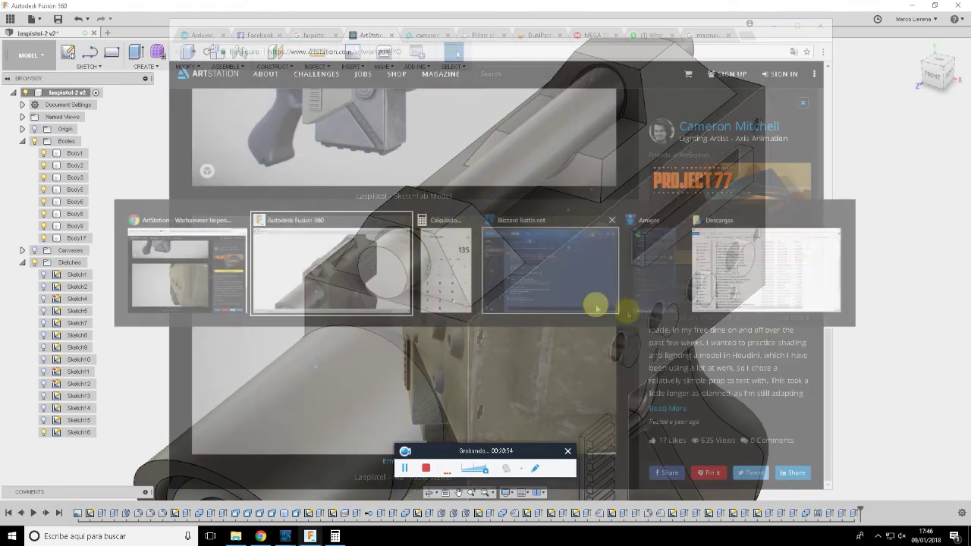
scroll(721, 307, "up", 3)
scroll(674, 280, "up", 2)
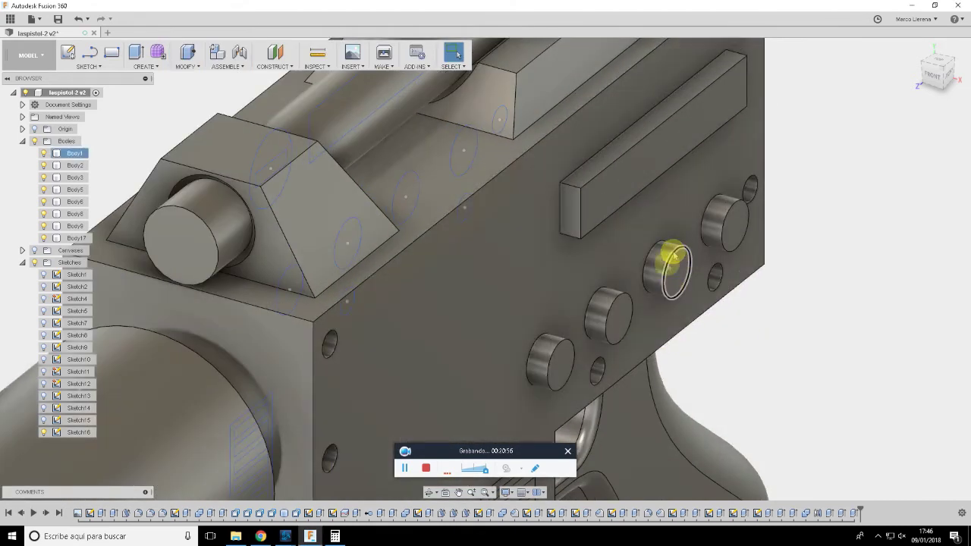
Select the stud edges and start a chamfer on them
left_click(675, 265)
left_click(618, 315)
left_click(559, 358)
right_click(729, 217)
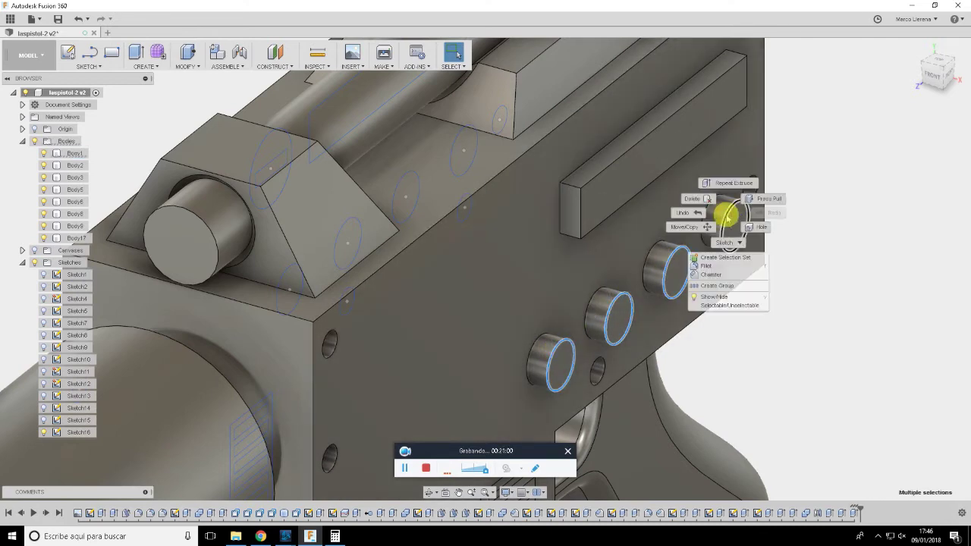
left_click(711, 275)
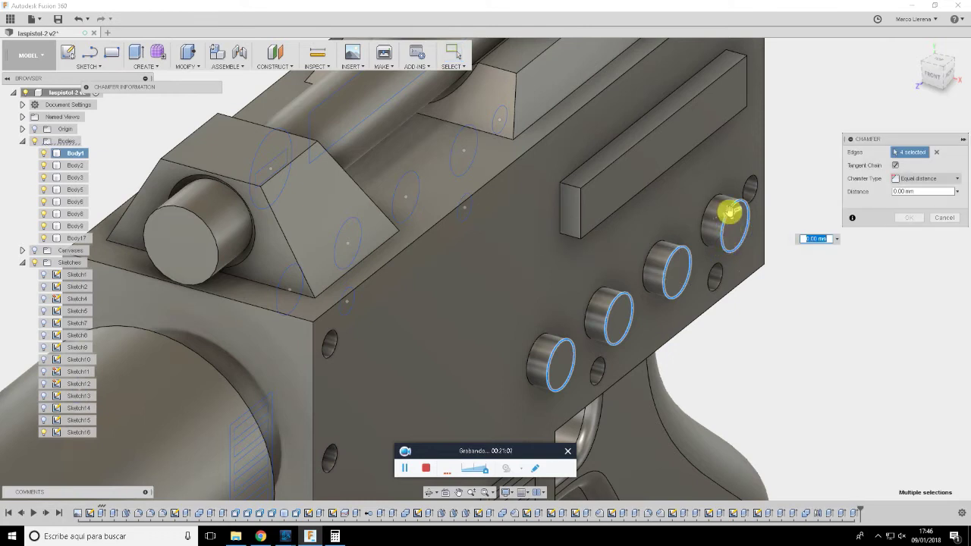
left_click_drag(728, 213, 788, 182)
Set a two-distance stud chamfer of about 1.427 mm by 4.97 mm and apply it
left_click(920, 178)
left_click(917, 201)
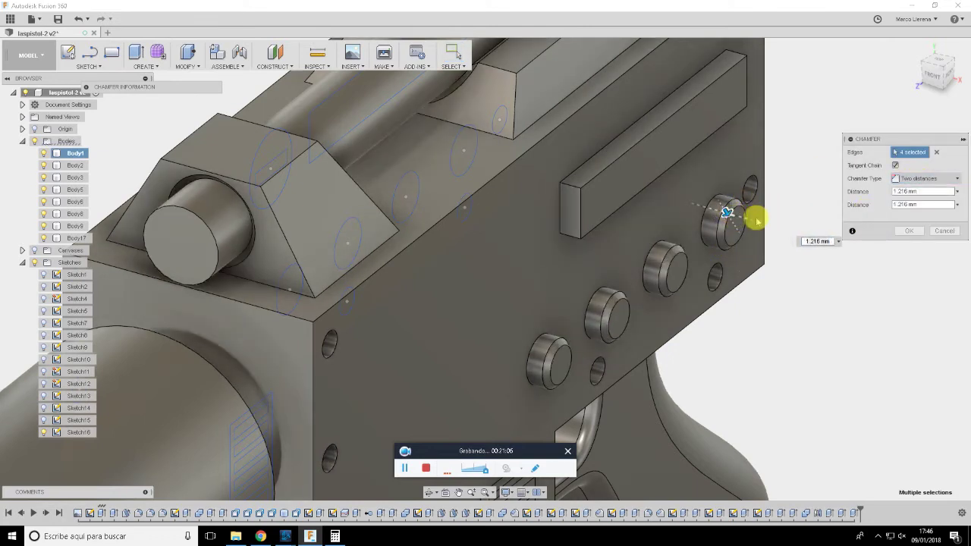
scroll(726, 213, "up", 3)
scroll(747, 217, "up", 3)
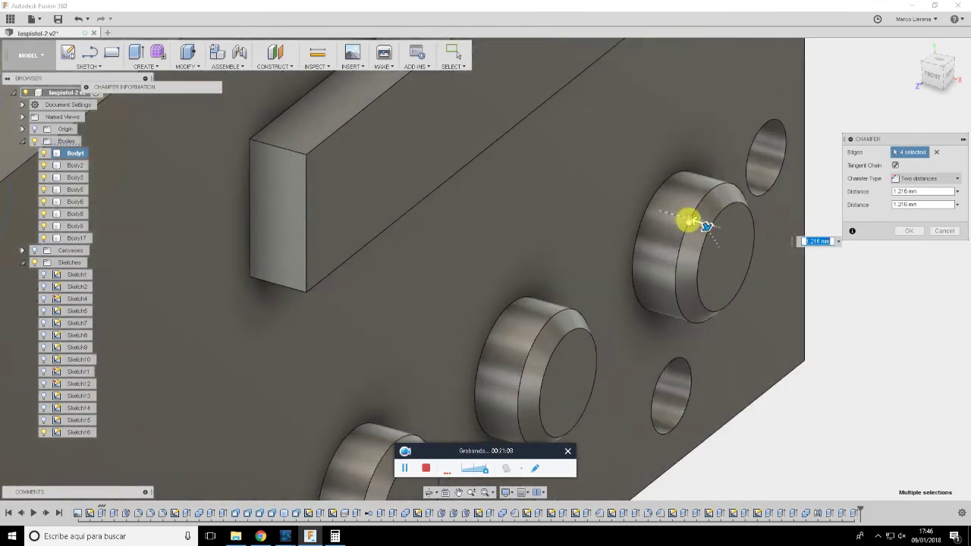
left_click_drag(696, 221, 650, 205)
key("alt+Tab")
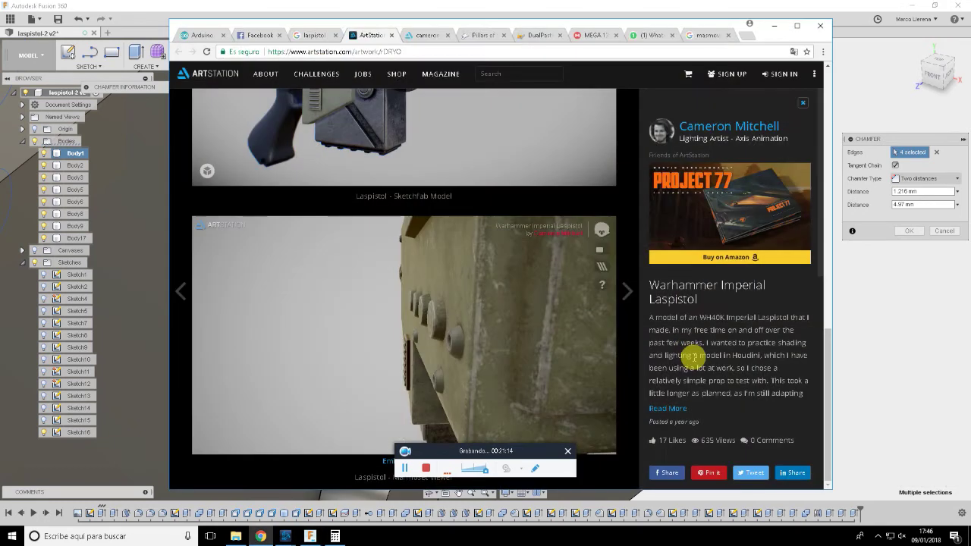
key("alt+Tab")
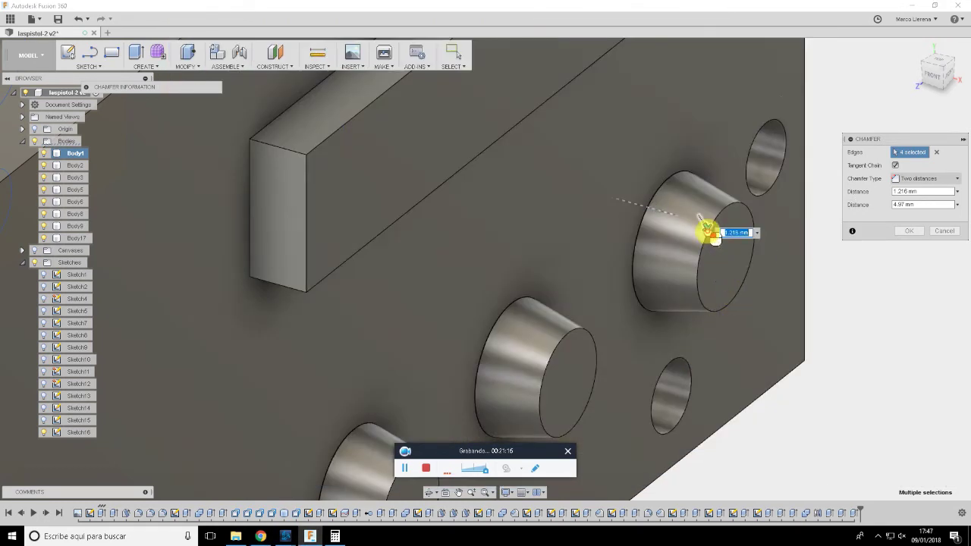
left_click_drag(713, 237, 706, 231)
left_click(915, 237)
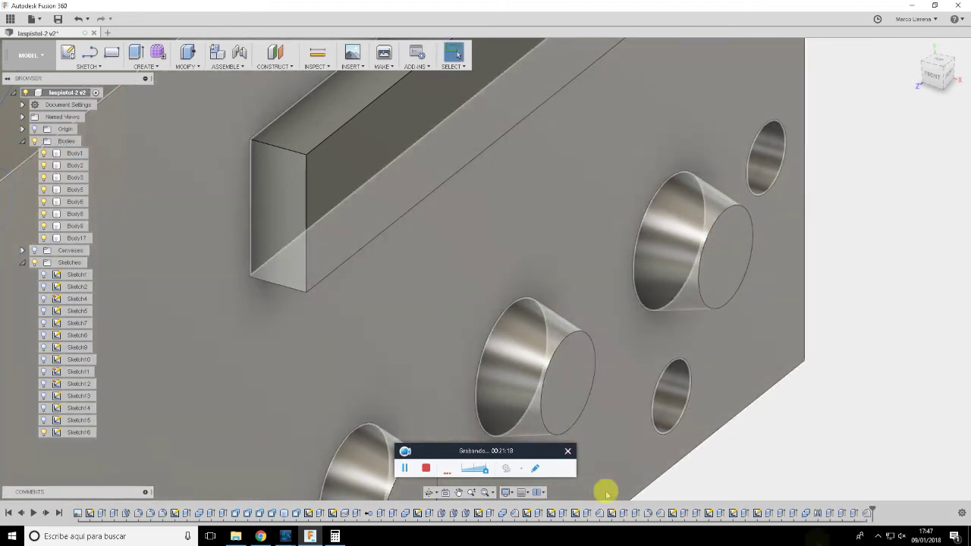
Shorten the stud extrusion to 4 mm
left_click(856, 516)
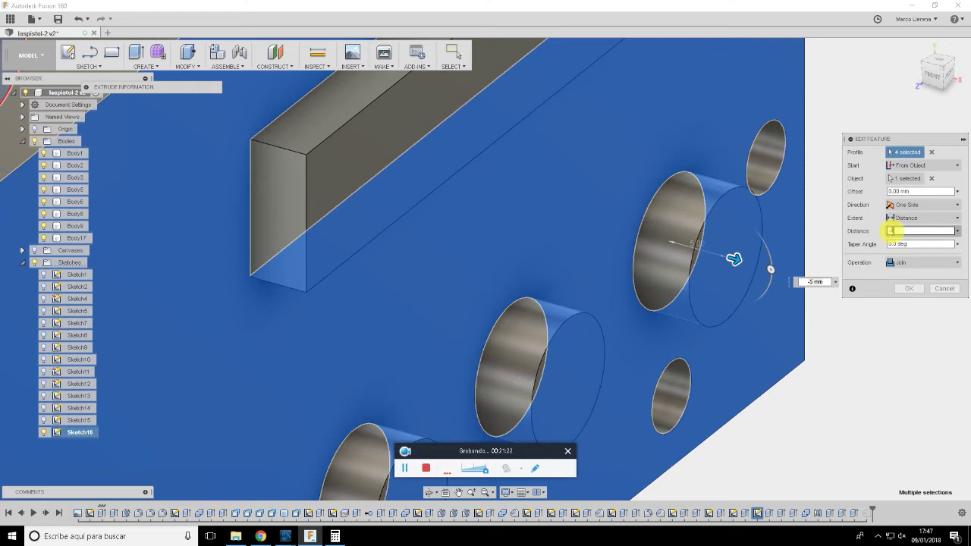
left_click_drag(733, 259, 722, 256)
left_click(918, 295)
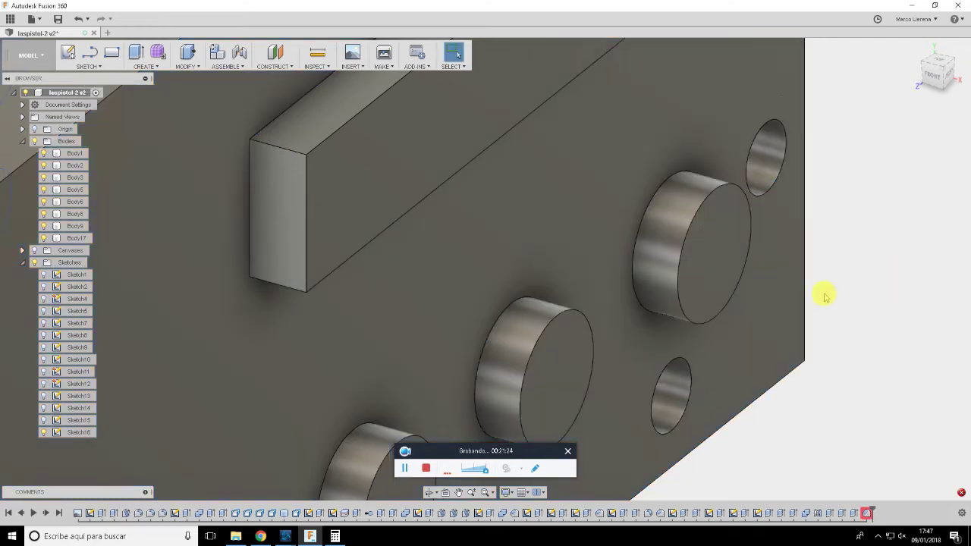
Re-apply the stud chamfer at 1.427 mm by 4 mm and zoom out
double_click(866, 514)
type("4")
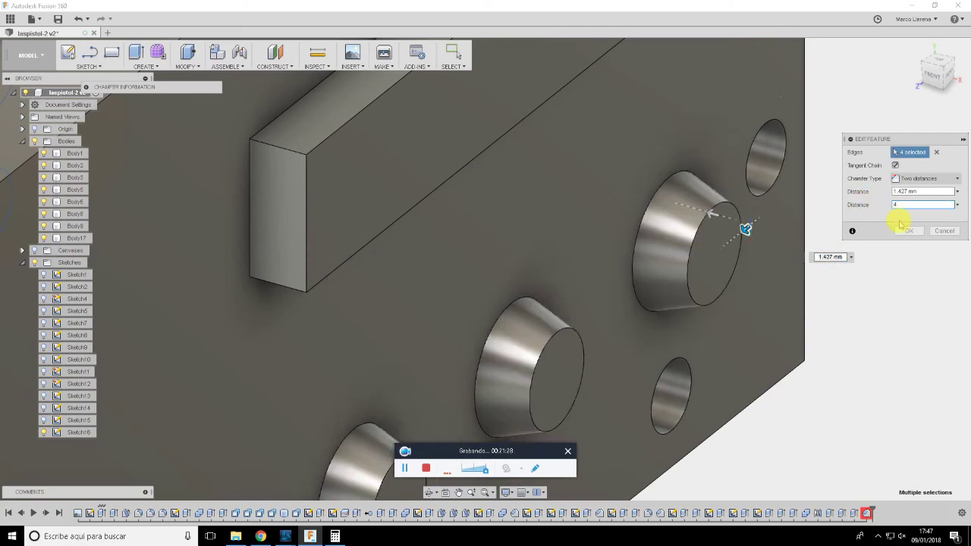
left_click(916, 235)
scroll(850, 245, "down", 3)
scroll(877, 260, "down", 3)
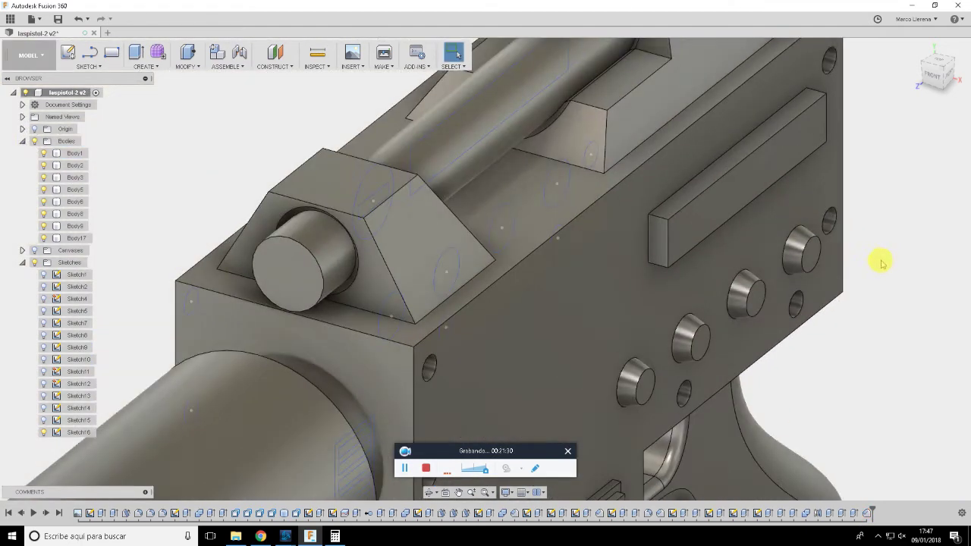
scroll(819, 273, "down", 2)
Select the outer-face edge loop of the raised side bar for a chamfer
key("alt+Tab")
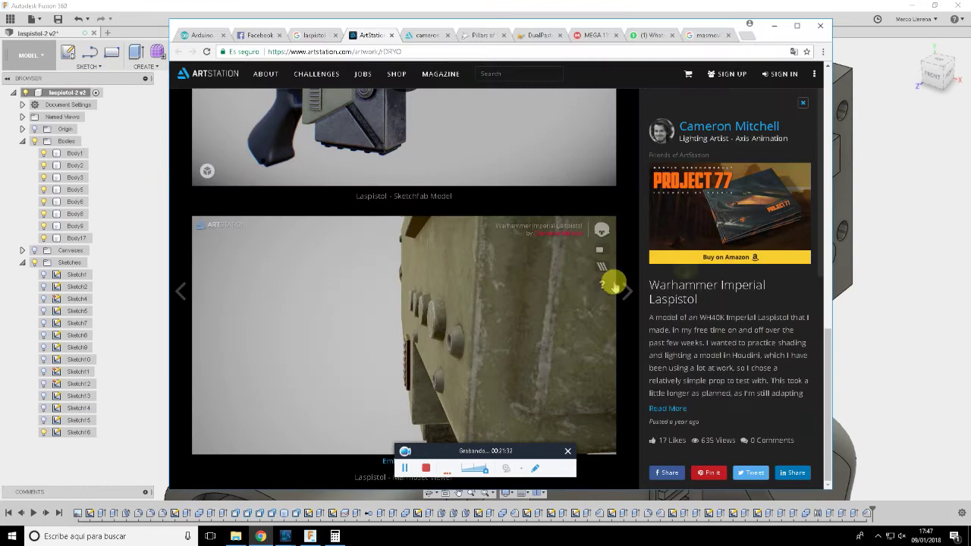
key("alt+Tab")
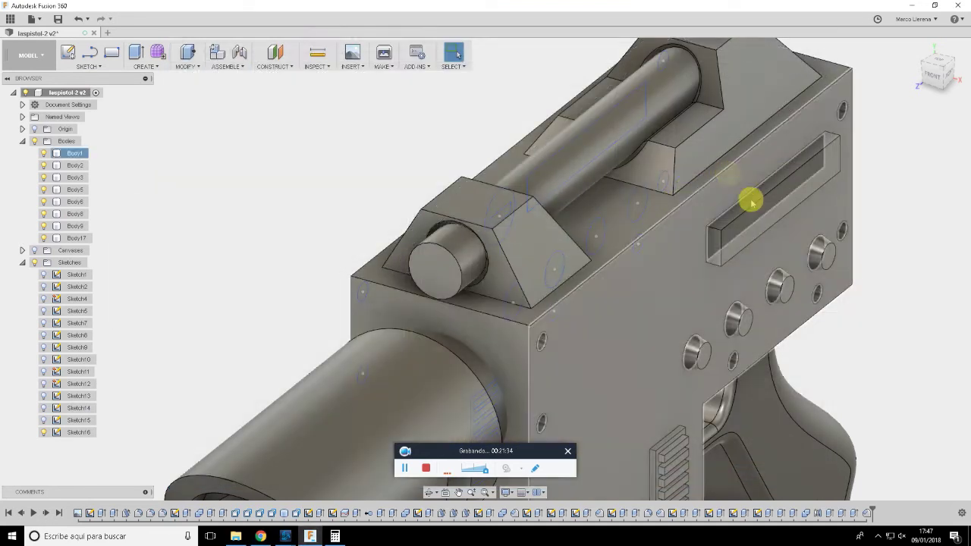
left_click(740, 219)
left_click(721, 244)
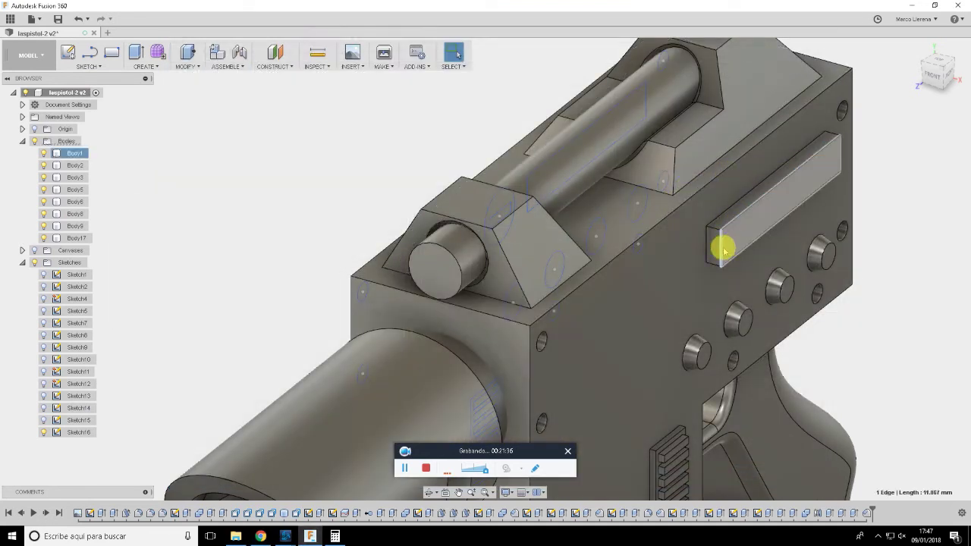
double_click(810, 189)
right_click(812, 198)
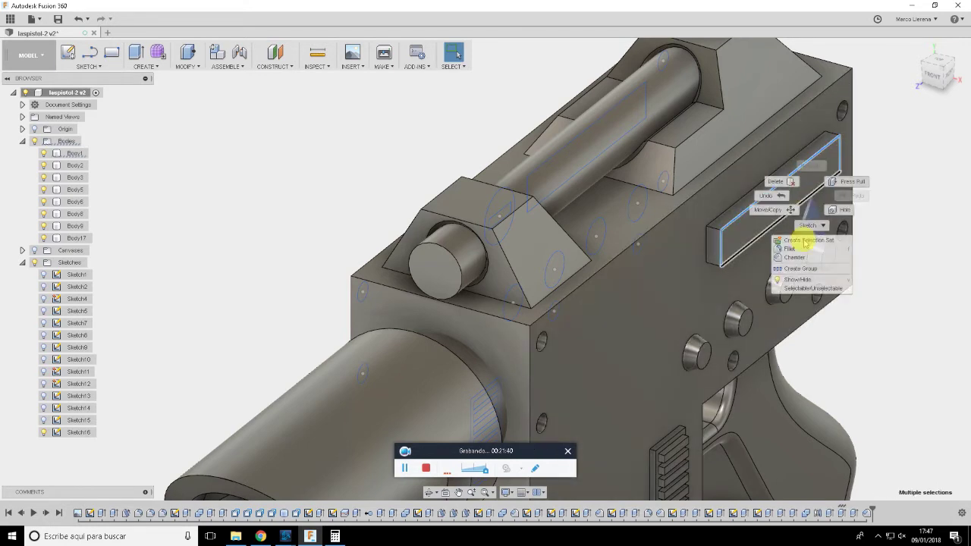
left_click(800, 259)
Set the side-bar chamfer to two distances, 1 mm and 5 mm, and apply it
scroll(813, 211, "up", 2)
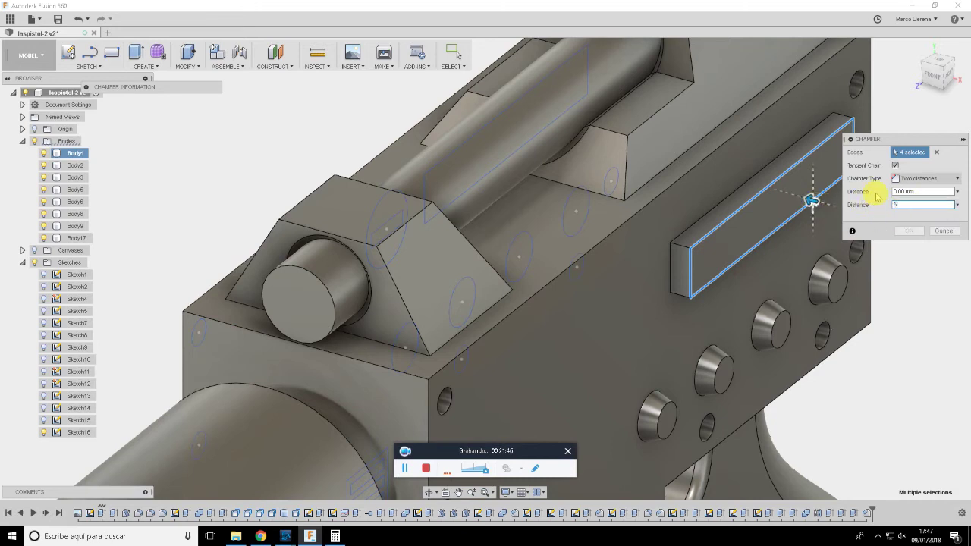
scroll(807, 196, "up", 1)
scroll(789, 189, "up", 2)
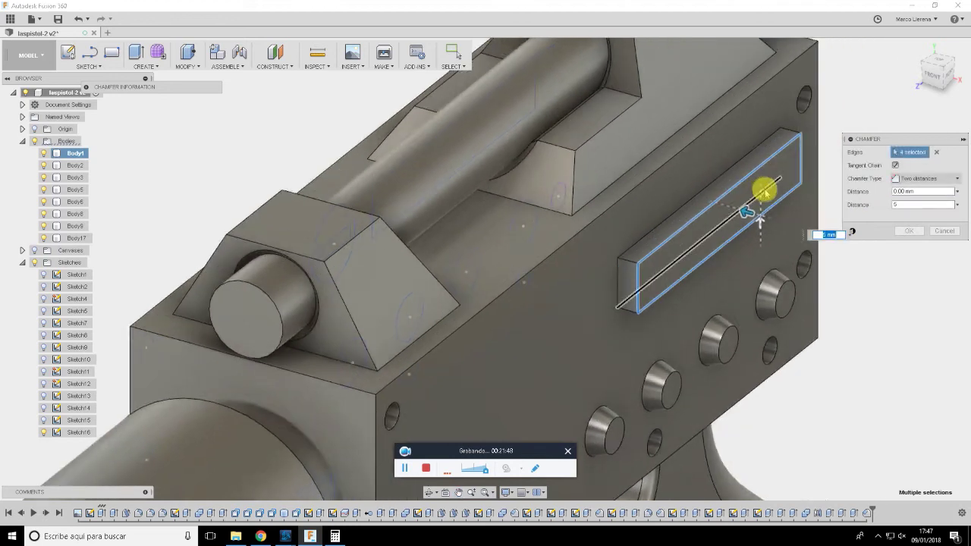
scroll(758, 220, "up", 1)
left_click_drag(757, 238, 756, 233)
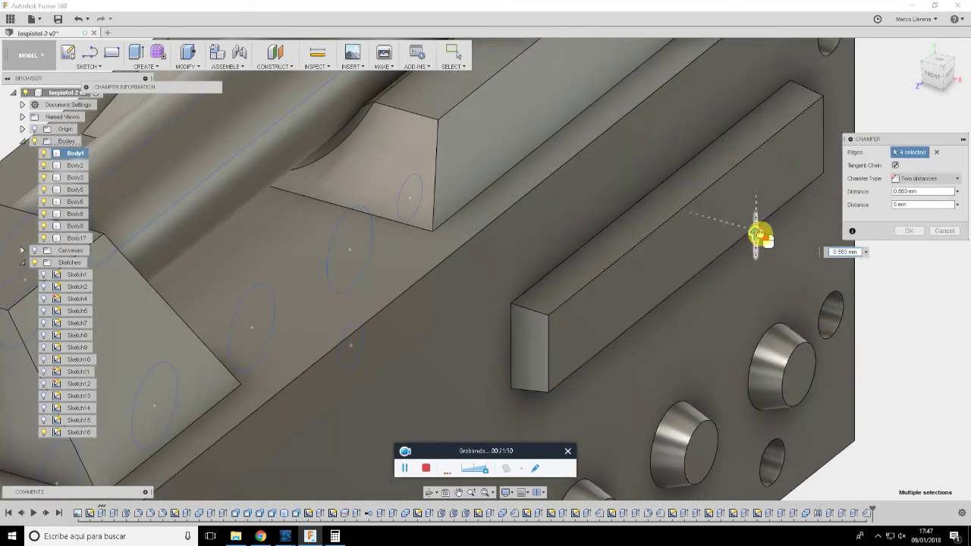
double_click(896, 192)
type("1")
scroll(819, 245, "down", 3)
middle_click_drag(726, 250, 743, 282, "shift")
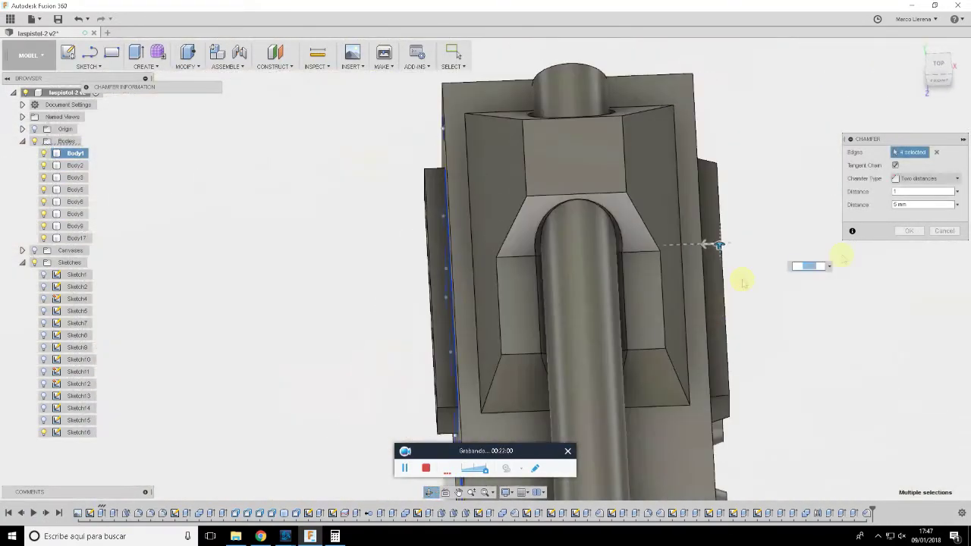
left_click(899, 231)
mouse_move(617, 282)
middle_mouse_down("shift")
mouse_move(660, 225)
mouse_move(506, 308)
middle_mouse_up("shift")
Chamfer the four outer edges of the opposite side bar at 1 mm by 5 mm
left_click(523, 307)
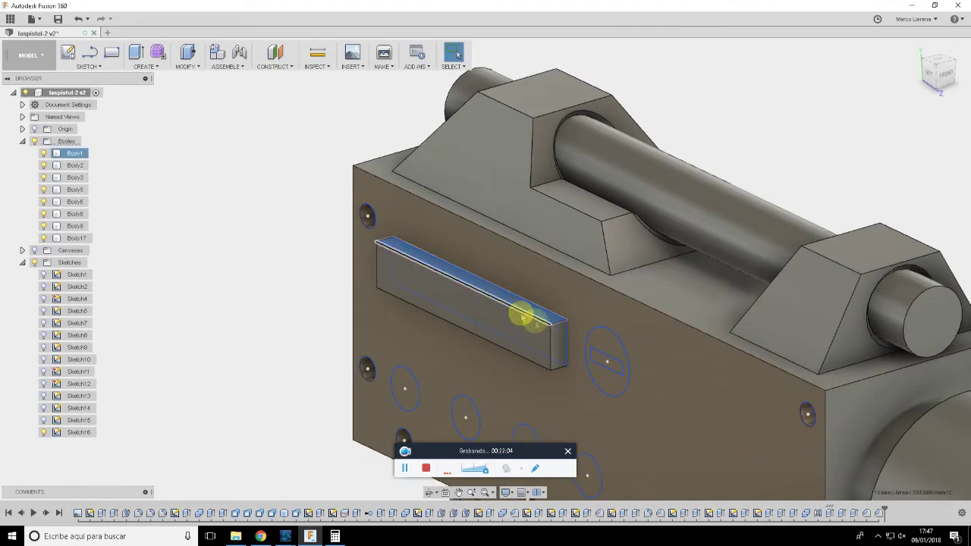
left_click(522, 356)
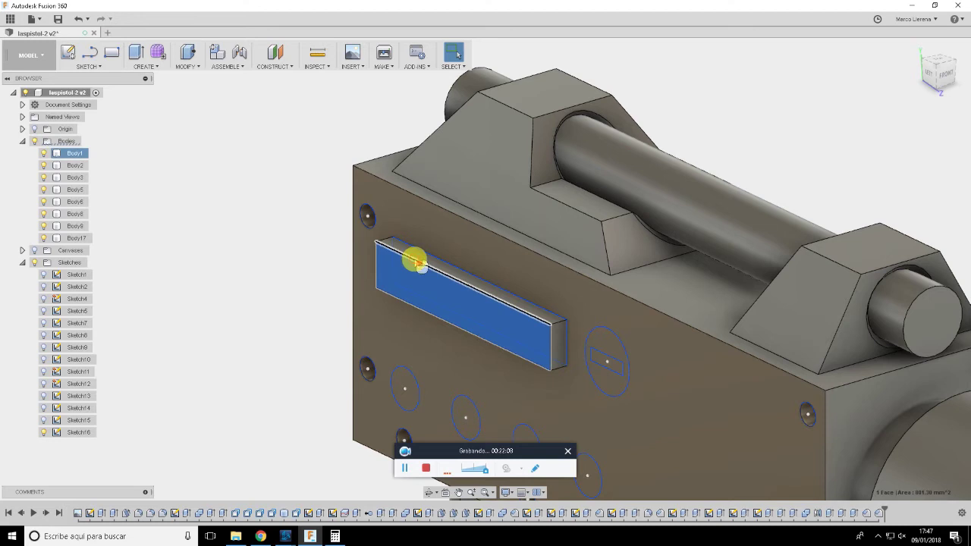
right_click(413, 259)
left_click(407, 322)
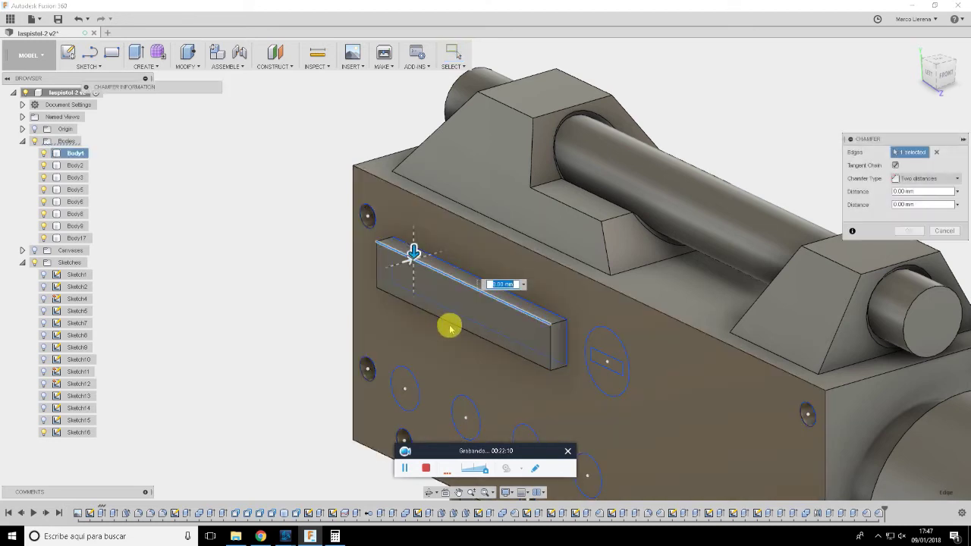
left_click(450, 325)
left_click(541, 326)
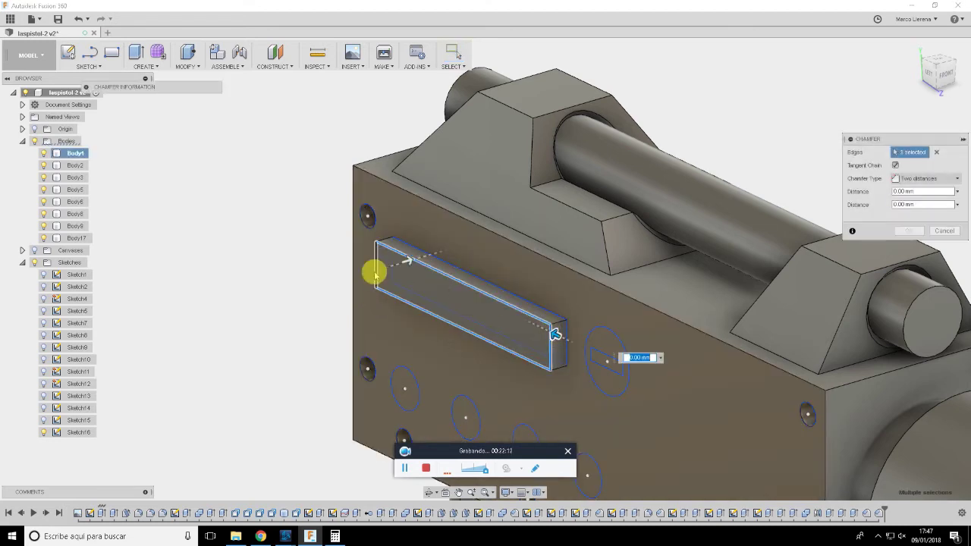
left_click(375, 271)
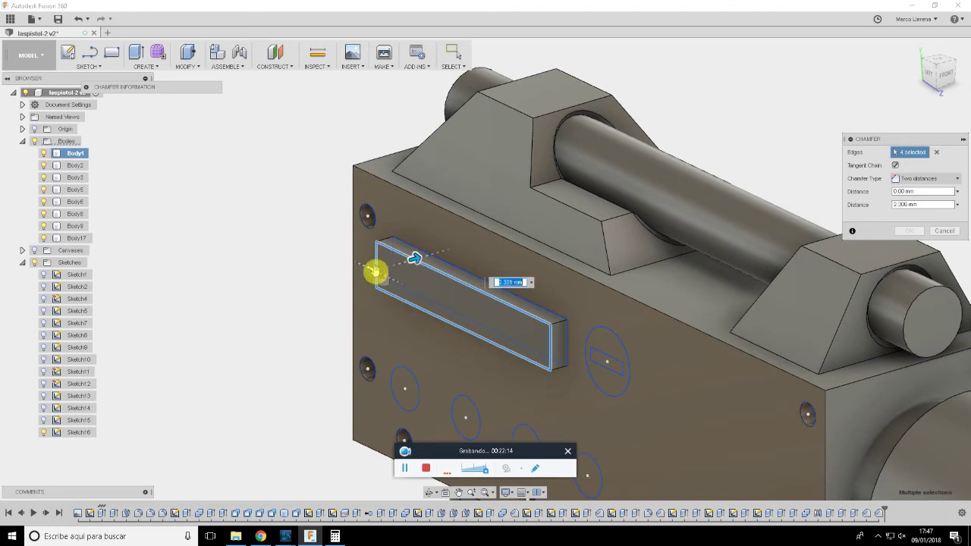
left_click_drag(376, 271, 380, 276)
left_click(927, 192)
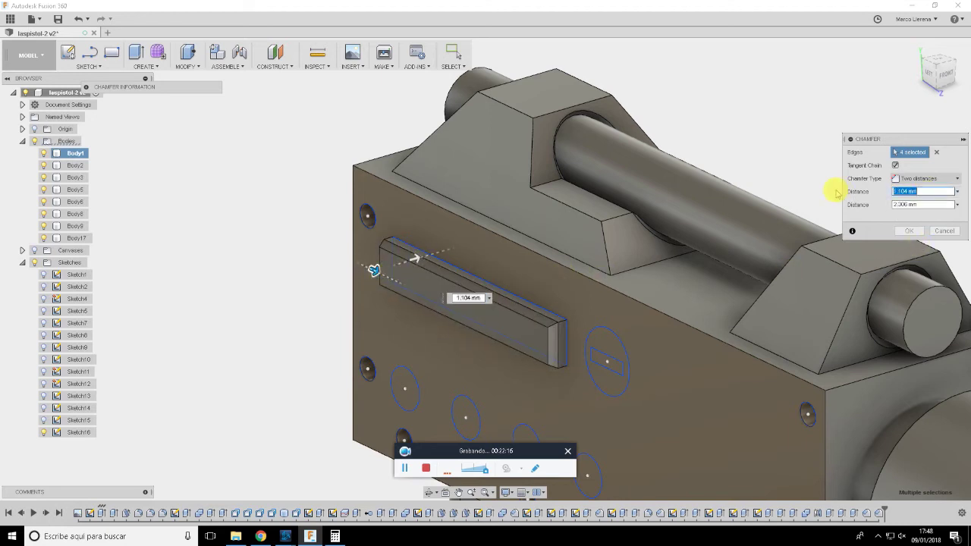
key("Tab")
type("5")
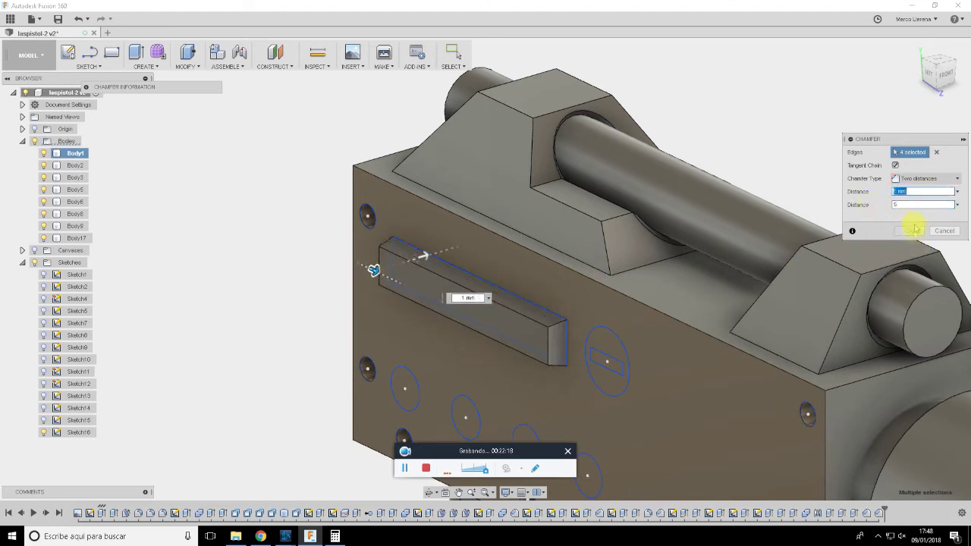
left_click(912, 231)
scroll(750, 341, "down", 3)
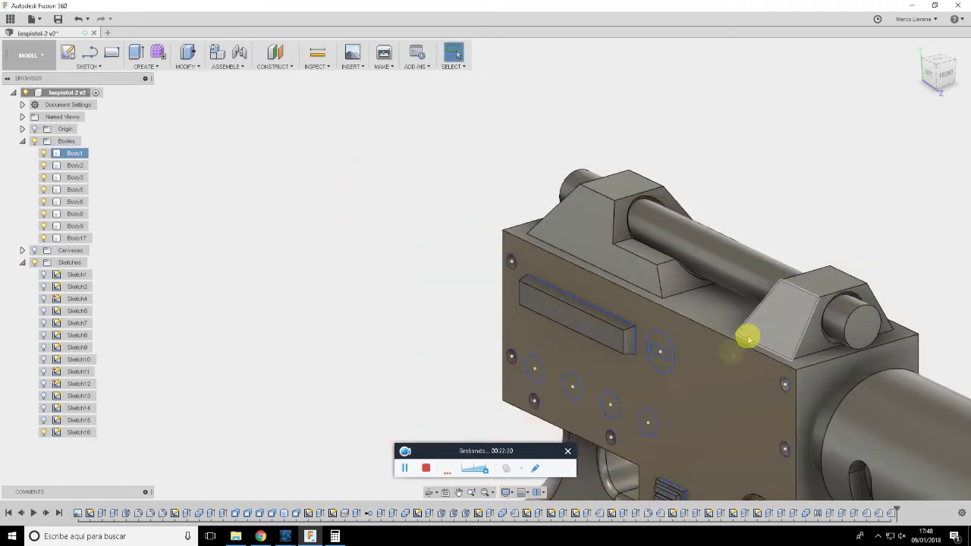
Extrude the Sketch16 circle beside the bar 2 mm as a joined disc
scroll(662, 367, "up", 3)
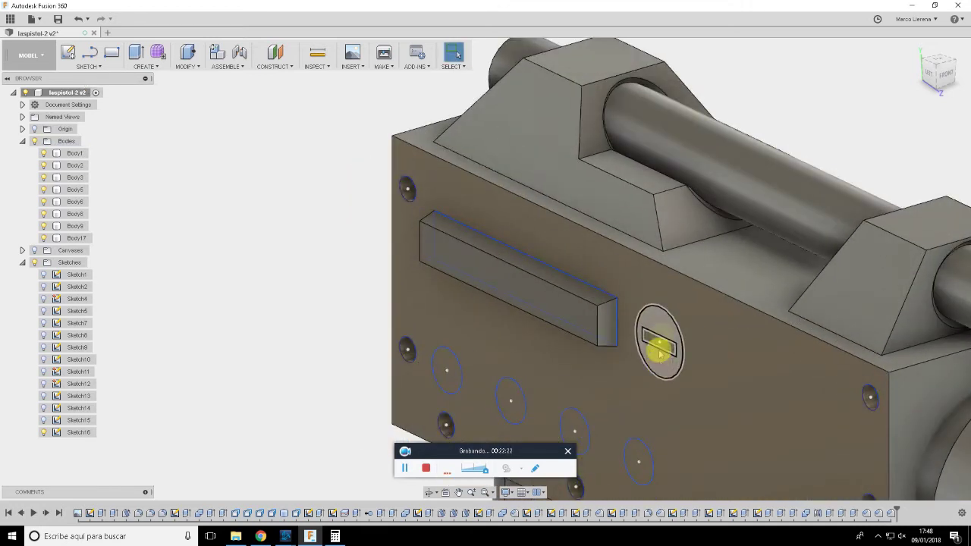
left_click(658, 365)
key("e")
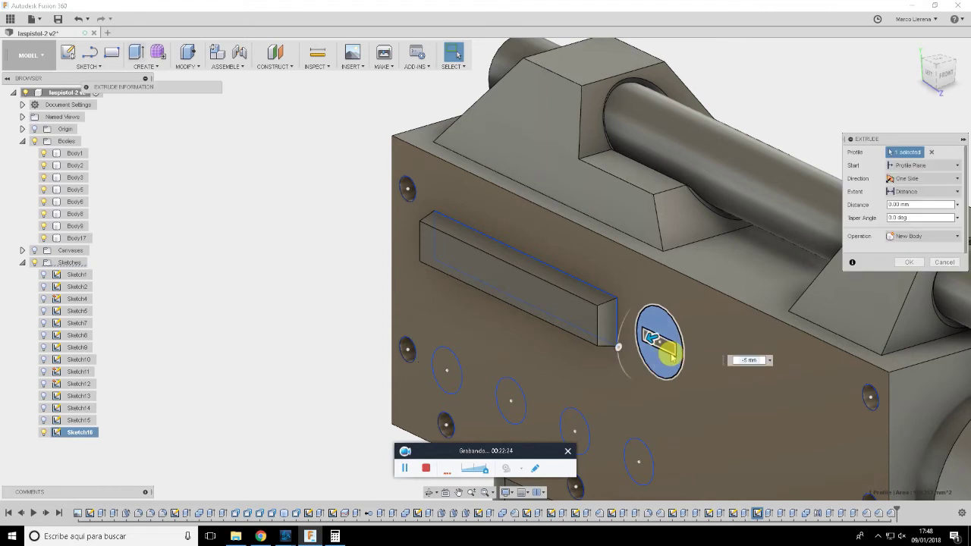
key("alt+Tab")
mouse_move(536, 319)
left_mouse_down()
mouse_move(440, 331)
mouse_move(377, 301)
left_mouse_up()
key("alt+Tab")
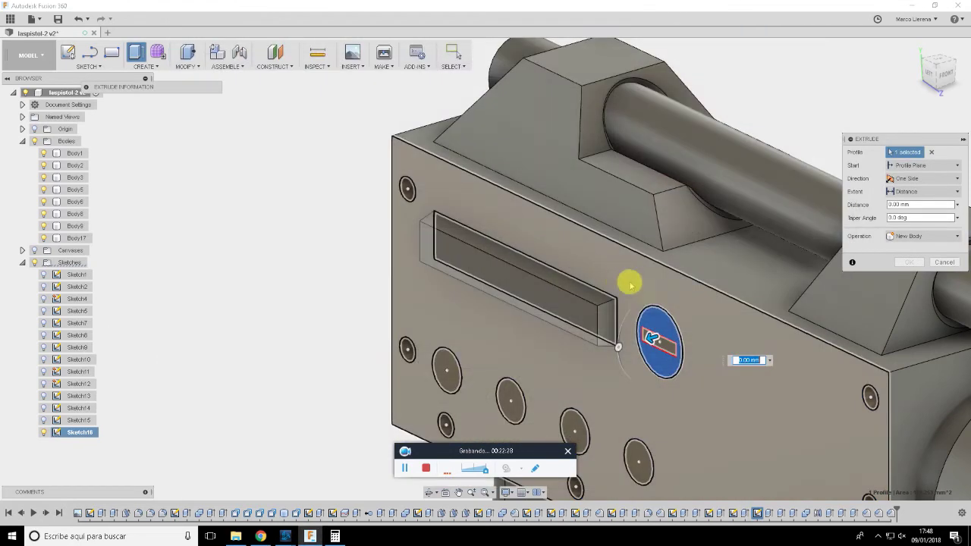
left_click(920, 205)
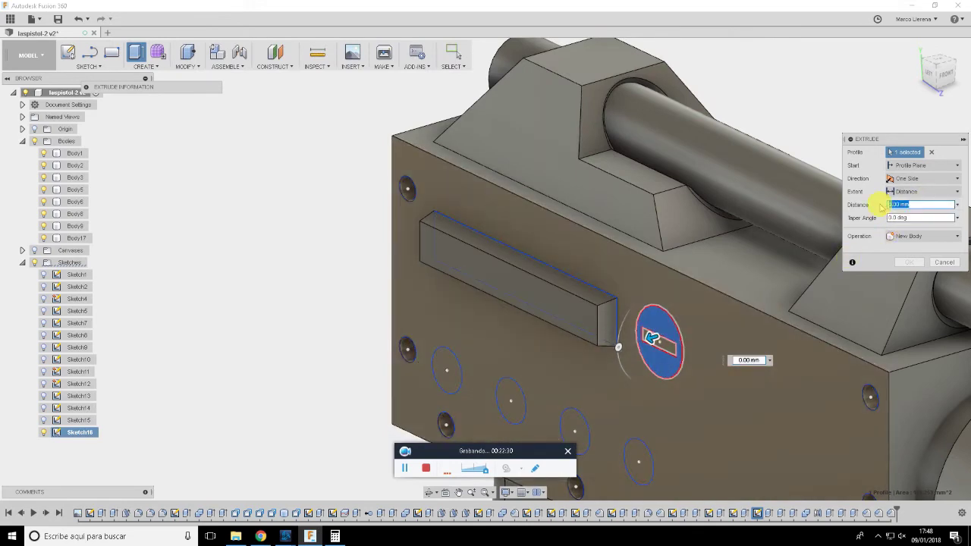
type("2")
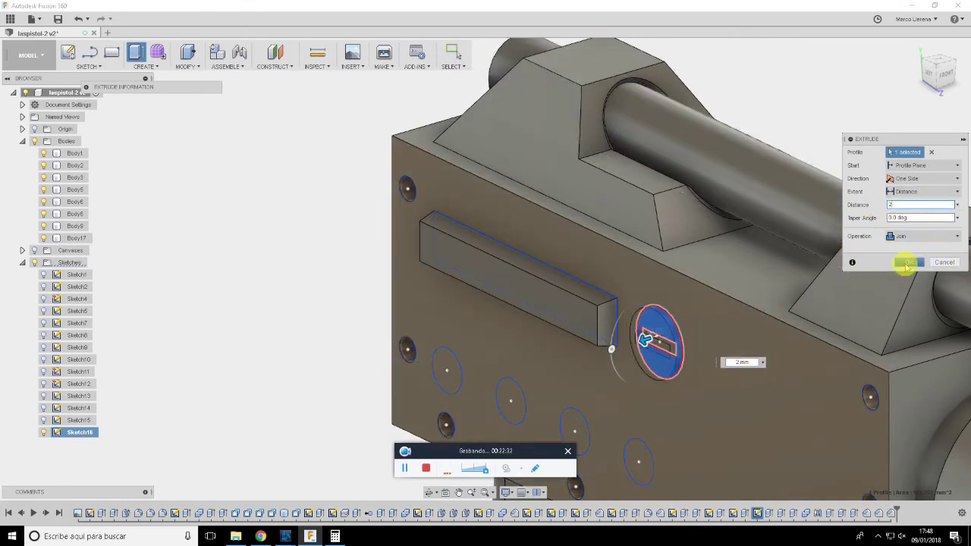
left_click(912, 263)
Extrude the rectangle profile on the disc 4 mm (Join) into a raised key
scroll(640, 347, "up", 2)
scroll(650, 336, "up", 2)
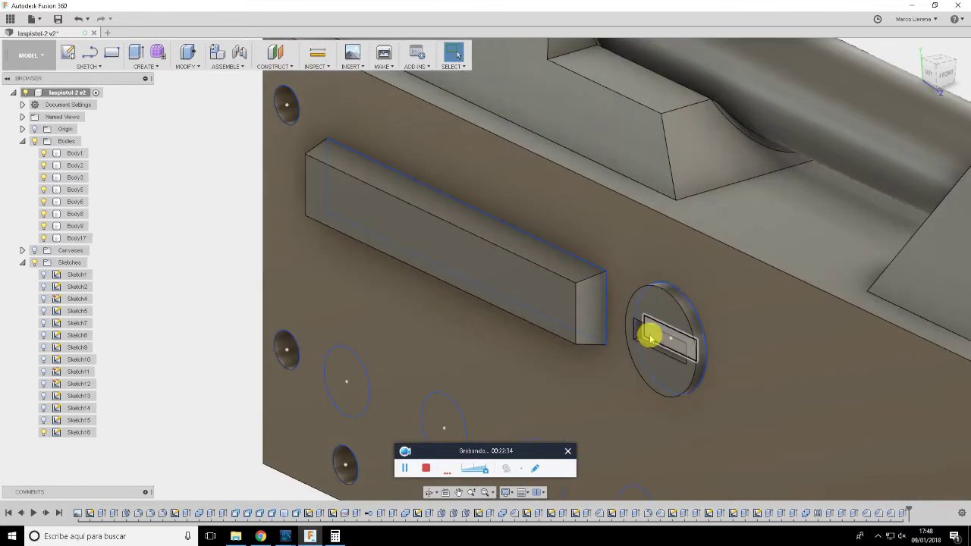
key("e")
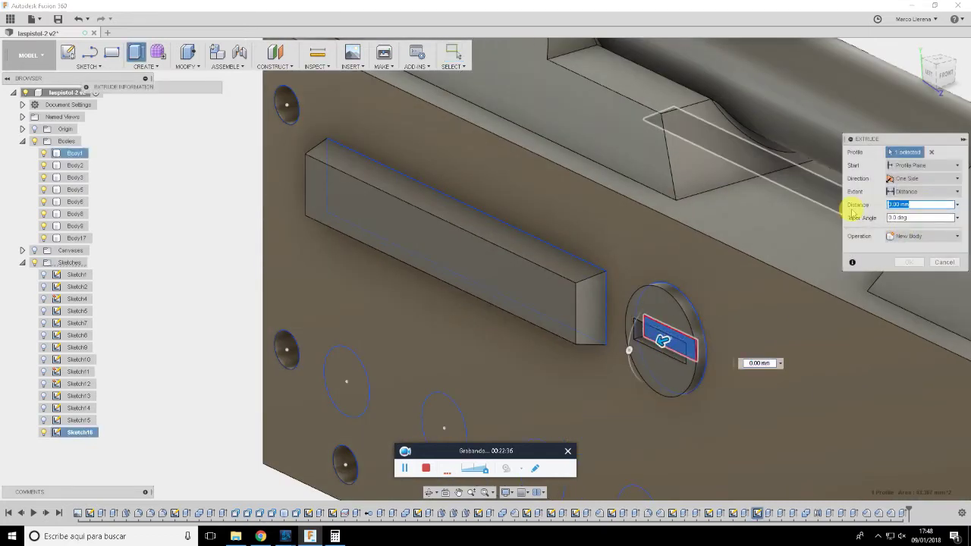
key("alt+Tab")
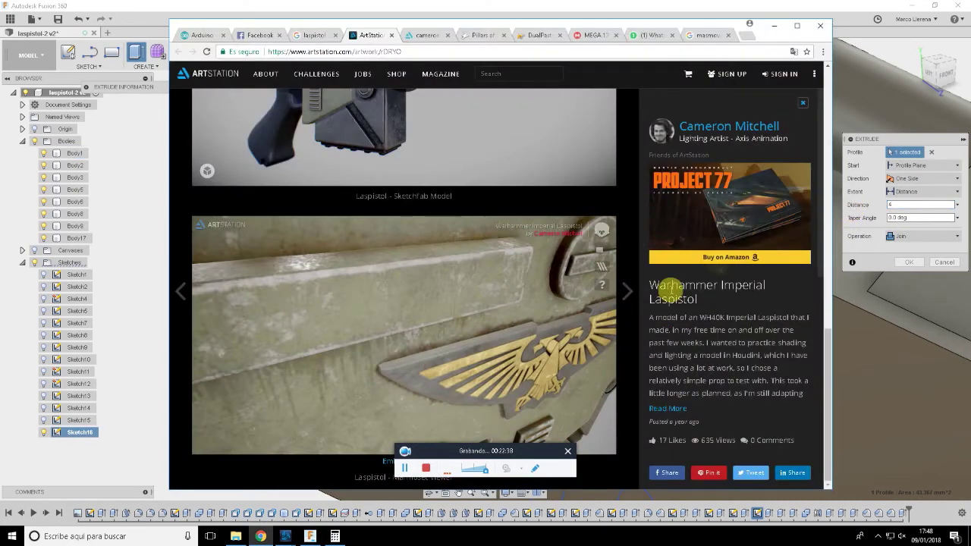
key("alt+Tab")
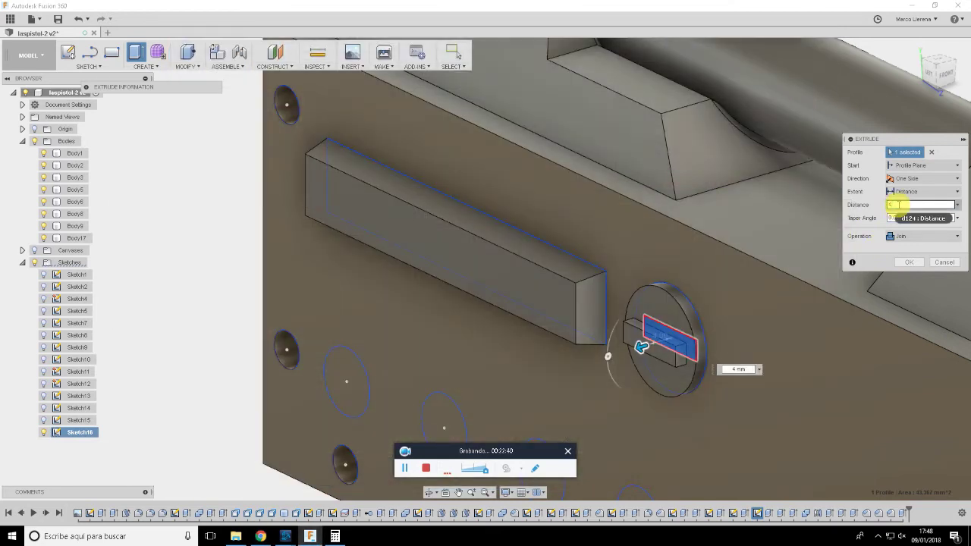
left_click(908, 262)
scroll(801, 299, "down", 5)
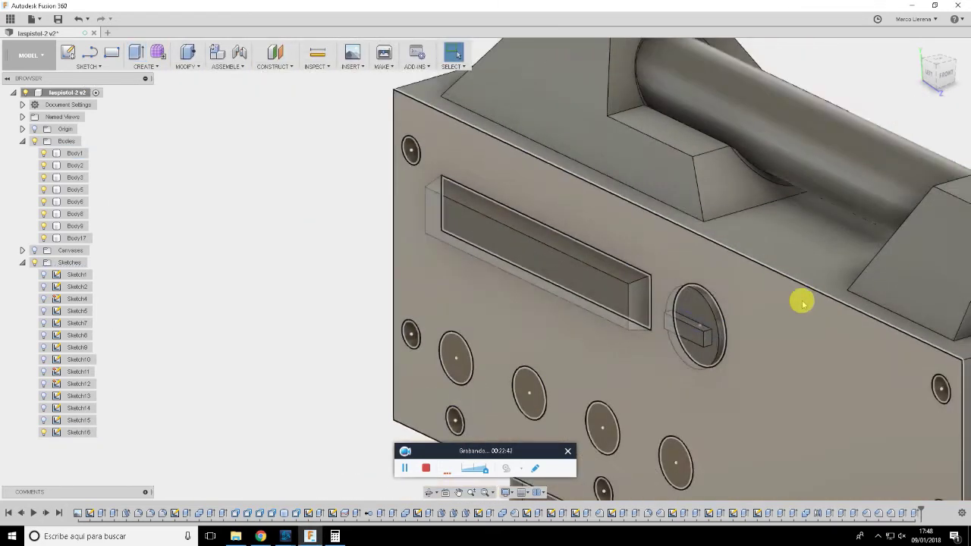
Start a Create > Box on the receiver's front face, opening Sketch17
middle_click_drag(813, 299, 701, 232)
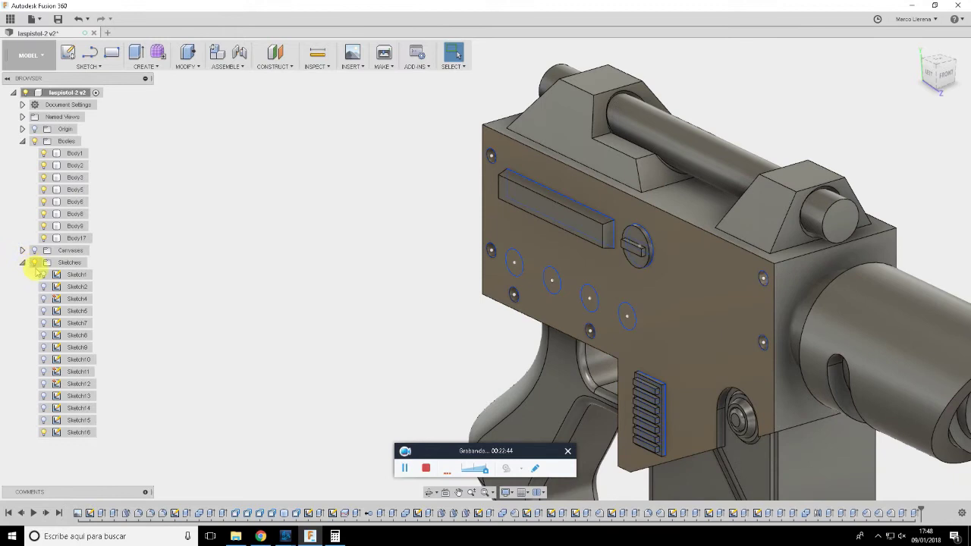
scroll(493, 238, "down", 3)
scroll(528, 257, "down", 2)
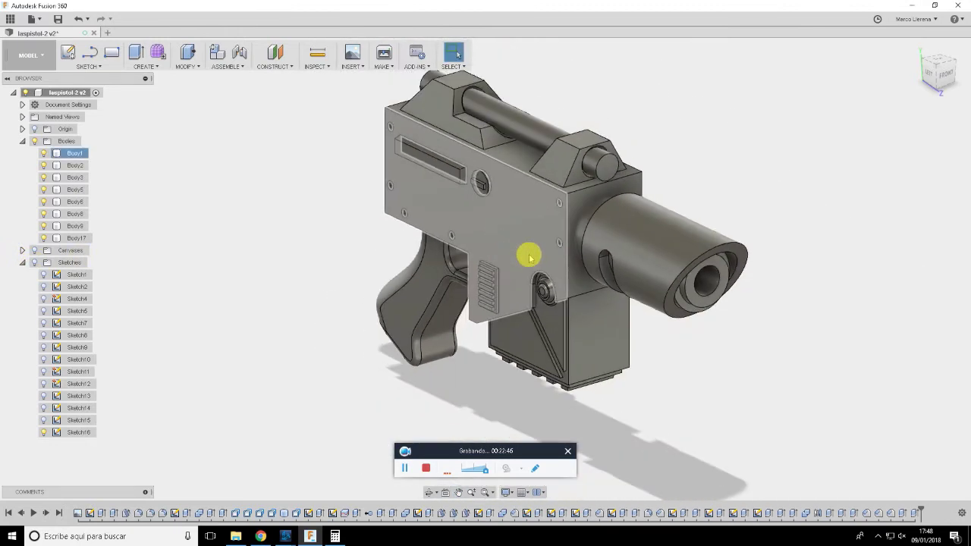
mouse_move(521, 250)
middle_mouse_down("shift")
mouse_move(539, 178)
mouse_move(540, 210)
mouse_move(511, 226)
middle_mouse_up("shift")
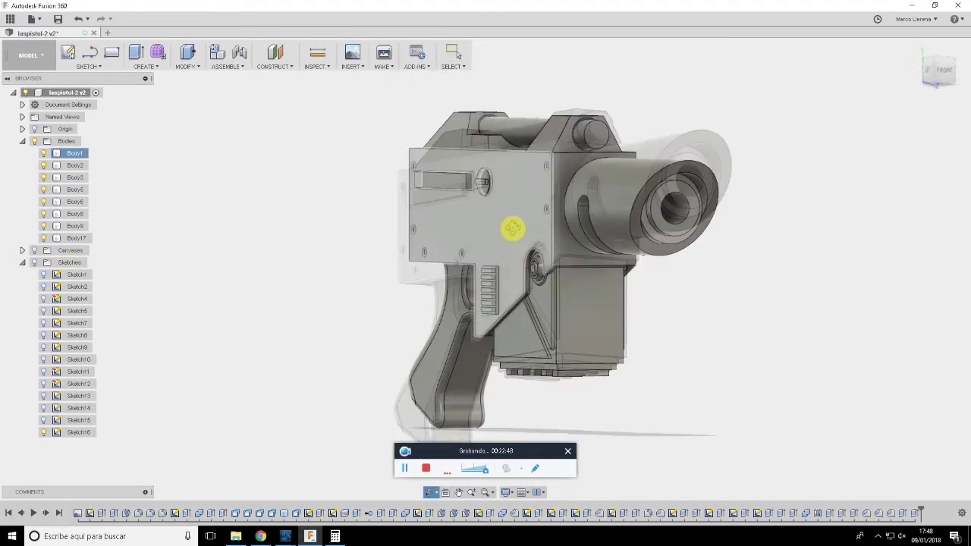
left_click(164, 70)
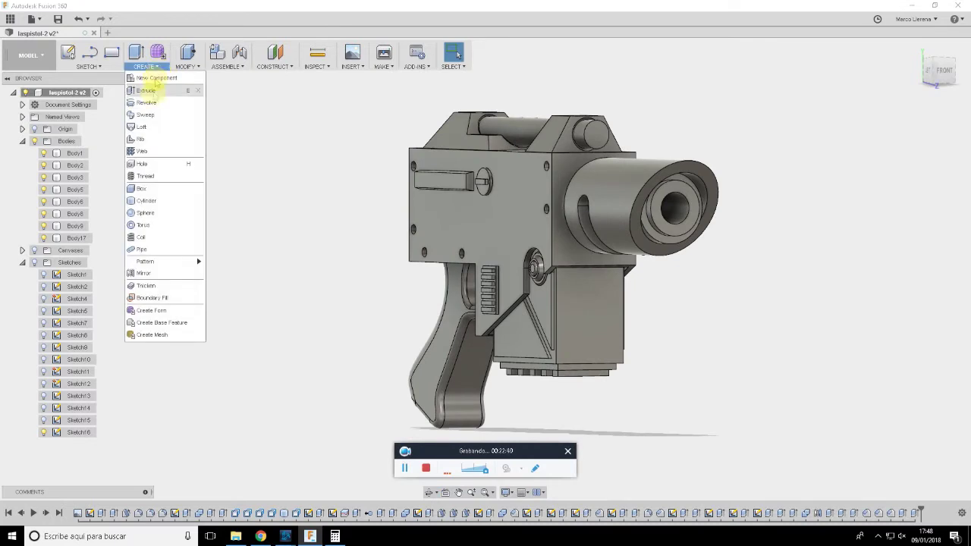
left_click(173, 191)
left_click(597, 295)
left_click(590, 294)
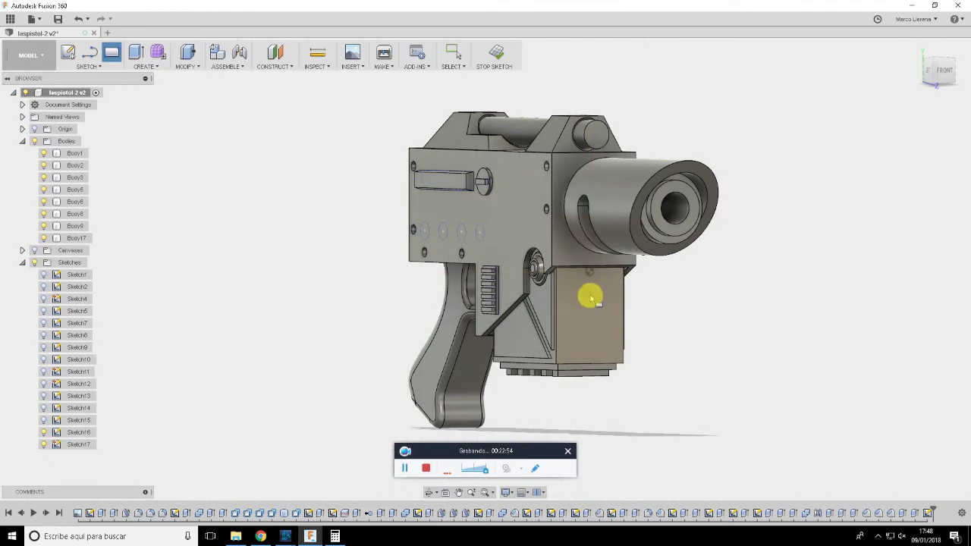
Switch to Front view and study the barrel underside on the ArtStation reference
left_click(940, 72)
scroll(607, 261, "up", 3)
scroll(584, 258, "up", 2)
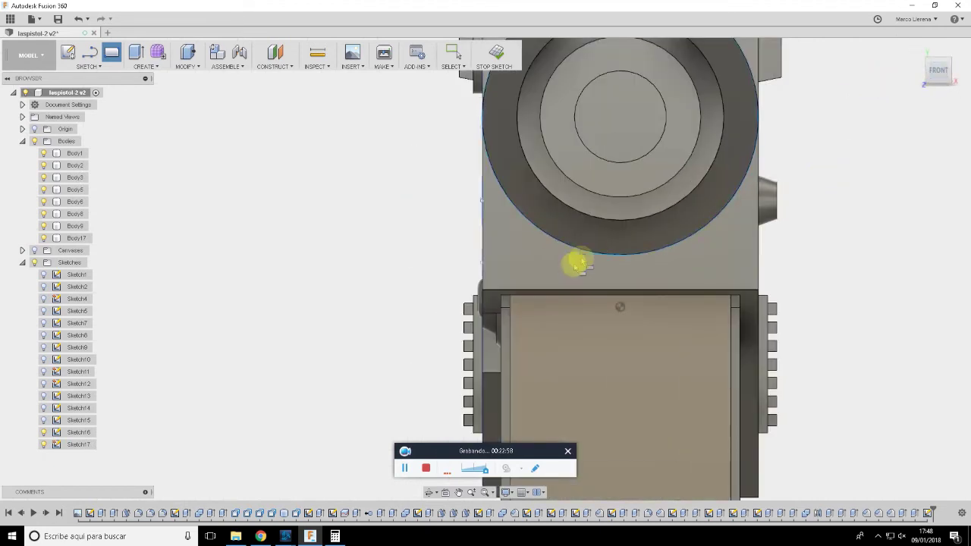
key("alt+Tab")
left_click_drag(574, 312, 506, 307)
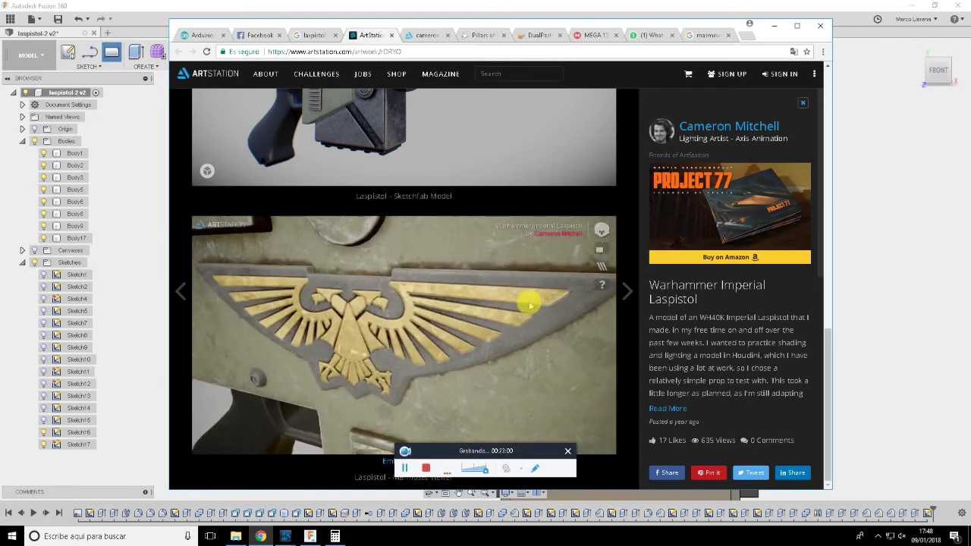
scroll(529, 306, "down", 3)
left_click_drag(575, 339, 537, 313)
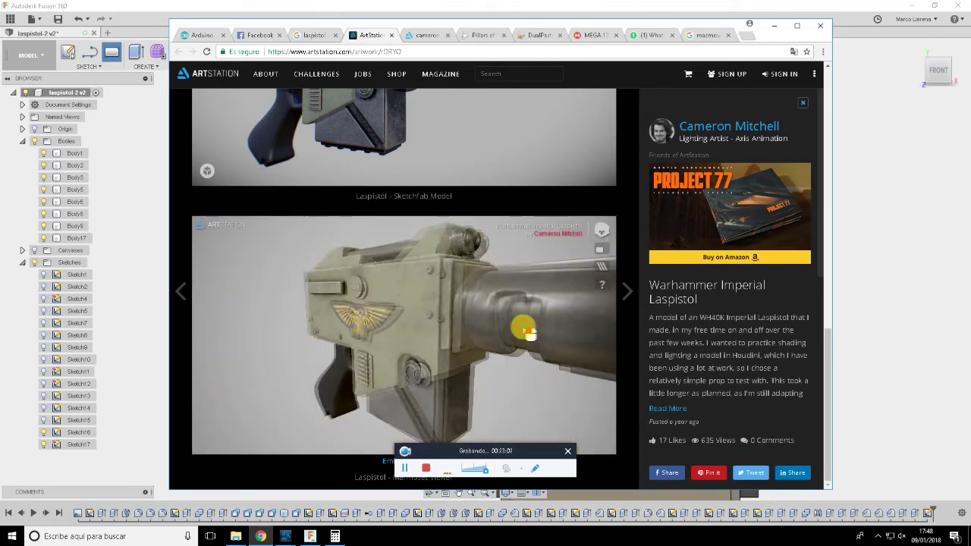
left_click_drag(538, 318, 442, 314)
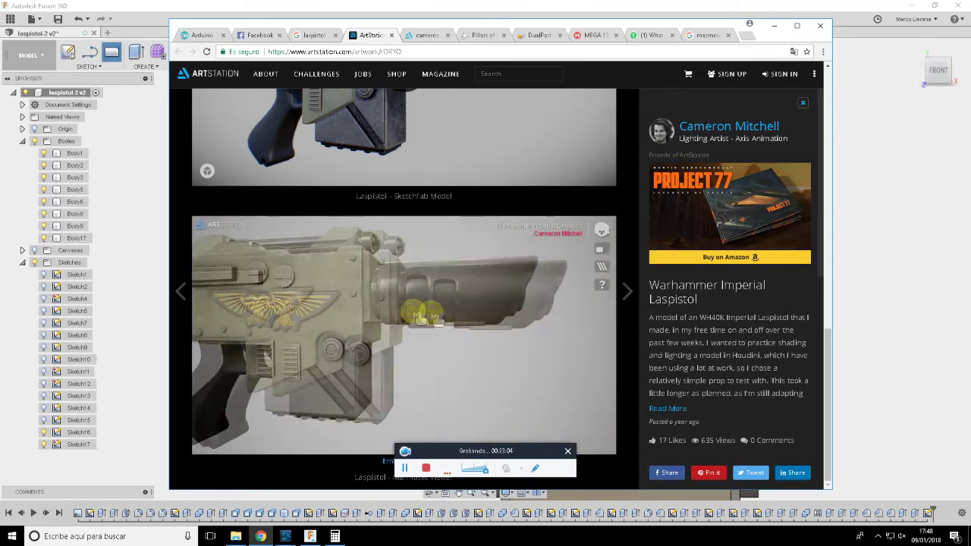
key("alt+Tab")
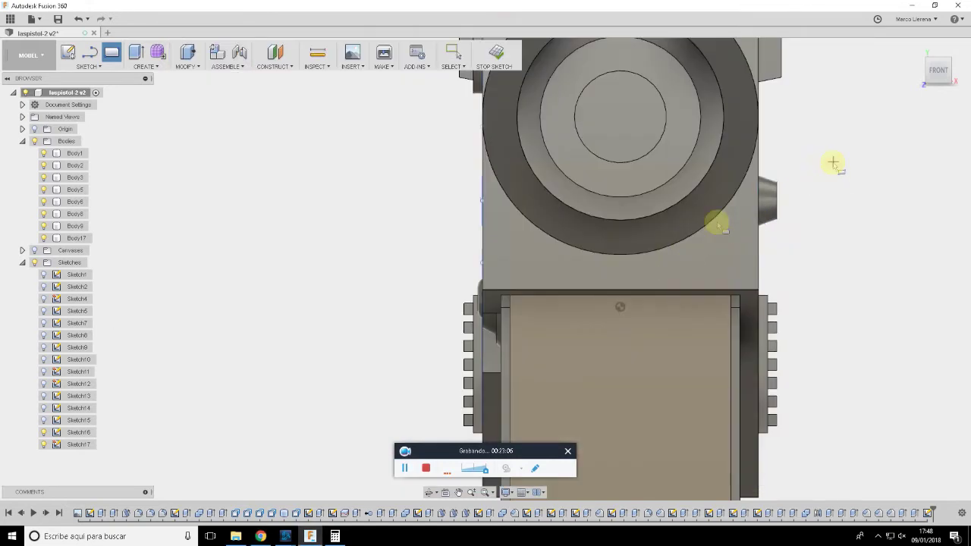
Draw the box base rectangle (about 25.9 × 7.9 mm) below the barrel
key("alt+Tab")
mouse_move(531, 306)
left_mouse_down()
mouse_move(418, 265)
mouse_move(383, 330)
left_mouse_up()
key("alt+Tab")
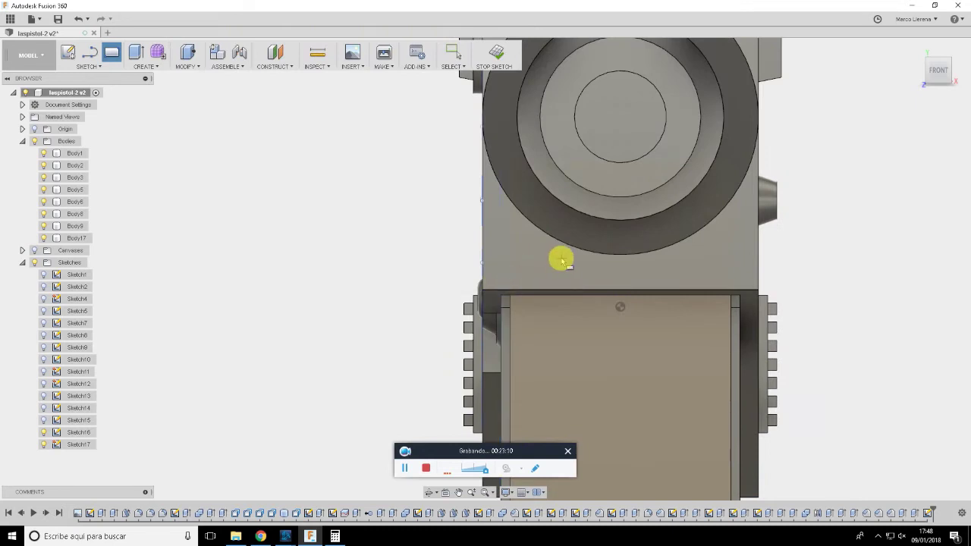
left_click(558, 260)
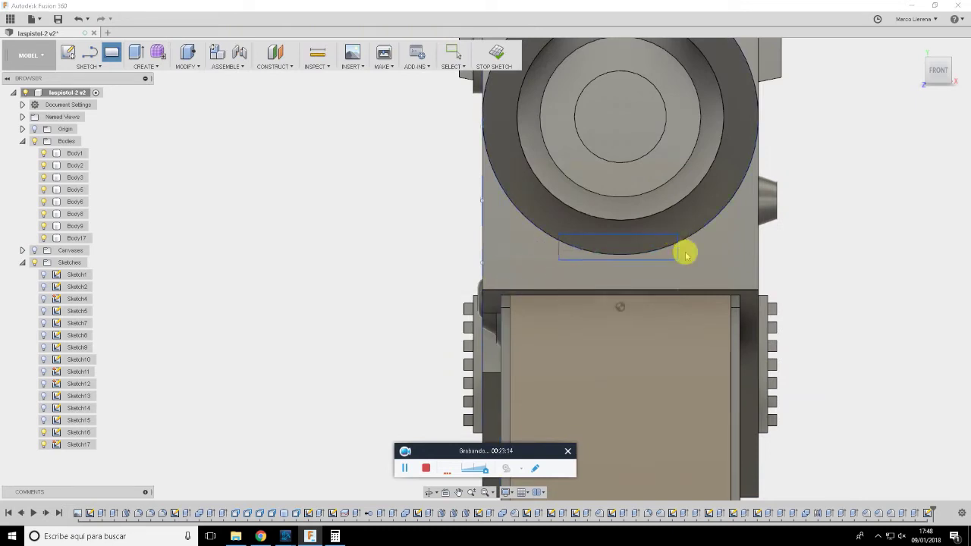
left_click(684, 253)
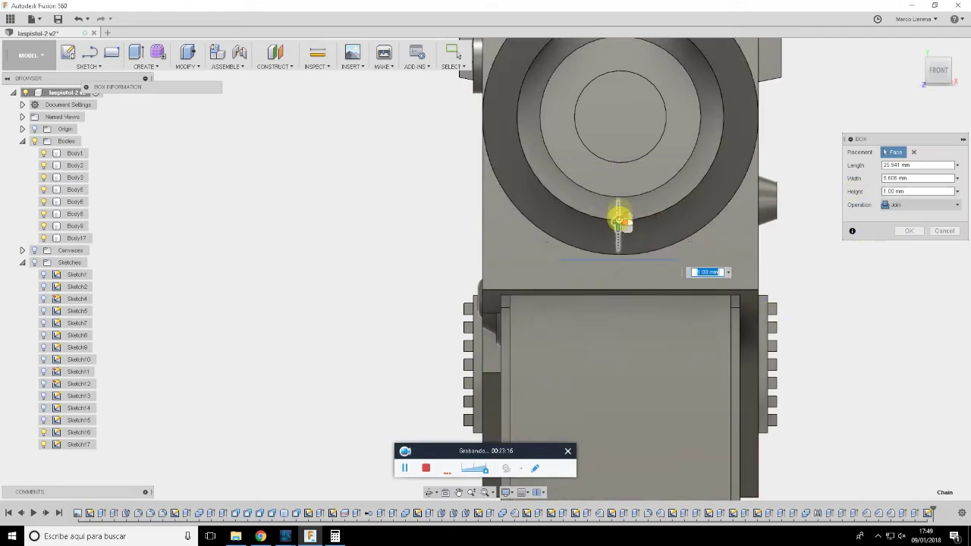
mouse_move(526, 258)
middle_mouse_down("shift")
mouse_move(570, 256)
mouse_move(590, 238)
middle_mouse_up("shift")
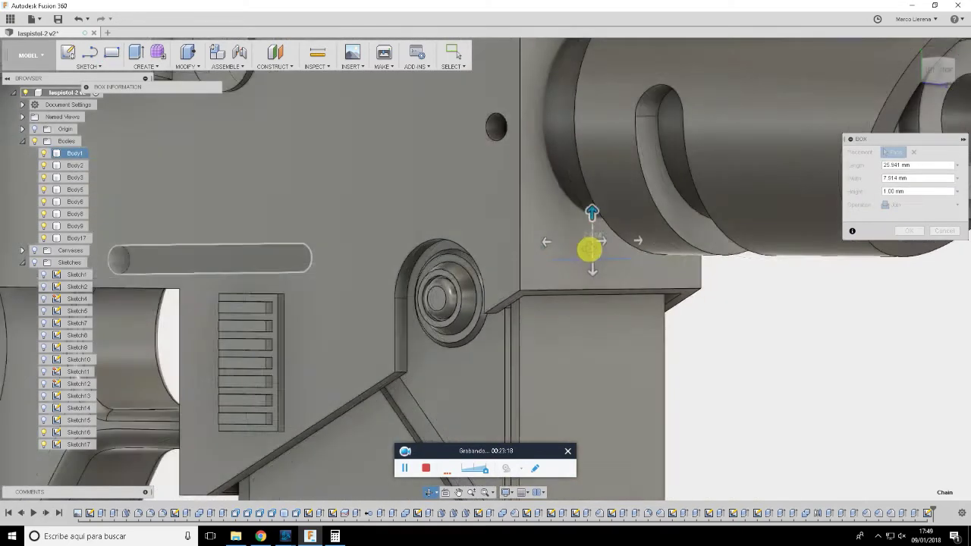
mouse_move(592, 240)
left_mouse_down()
mouse_move(767, 240)
mouse_move(810, 251)
left_mouse_up()
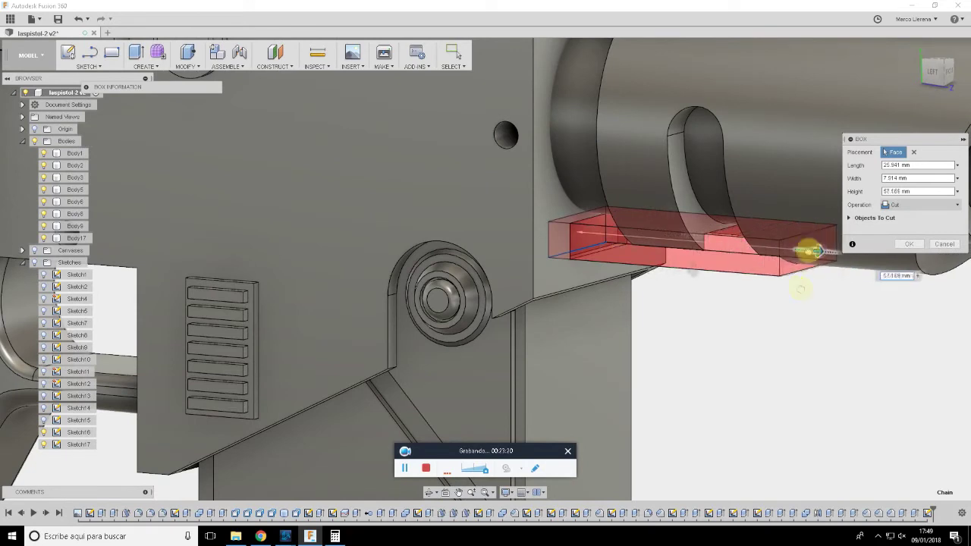
Set the box height to 23.419 mm as a New Body, creating Body19
middle_click_drag(799, 334, 730, 321)
left_click_drag(756, 238, 620, 226)
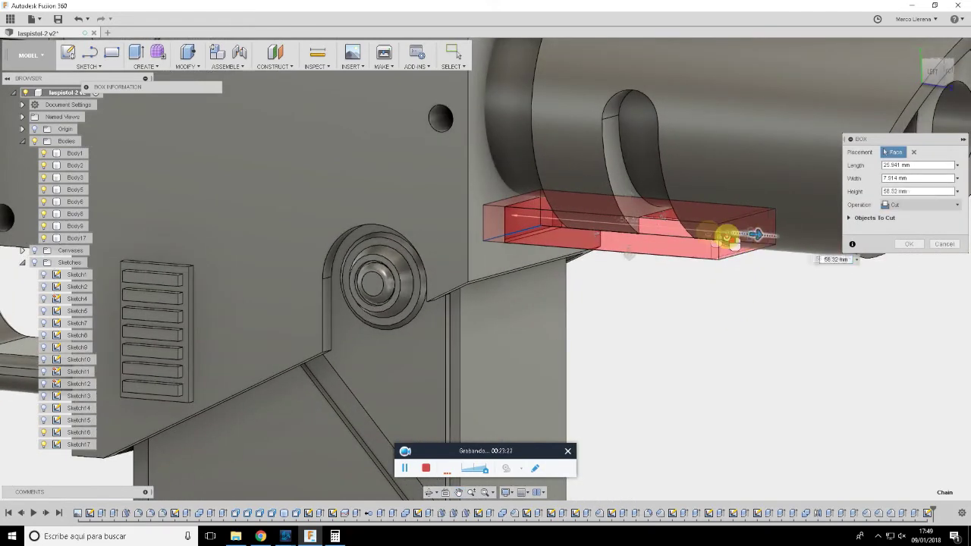
left_click(929, 204)
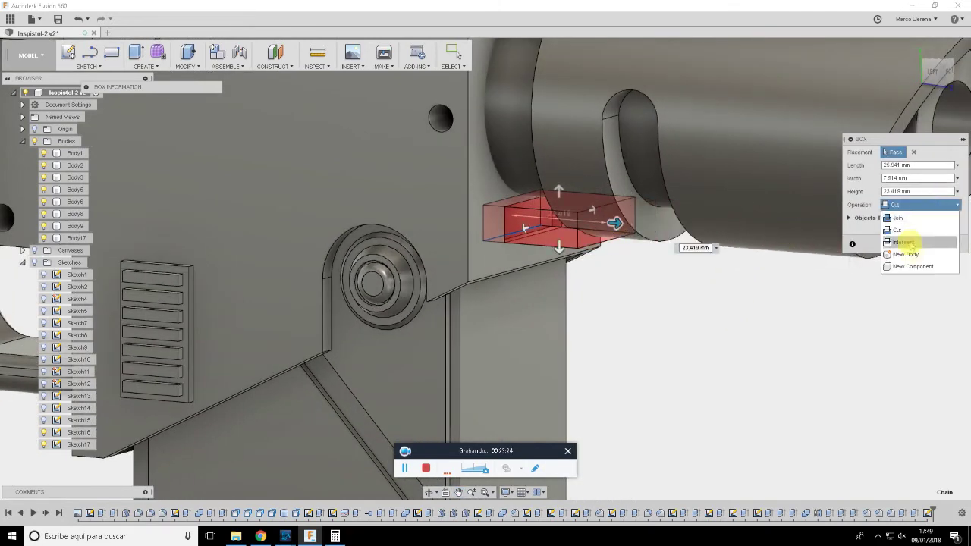
left_click(931, 245)
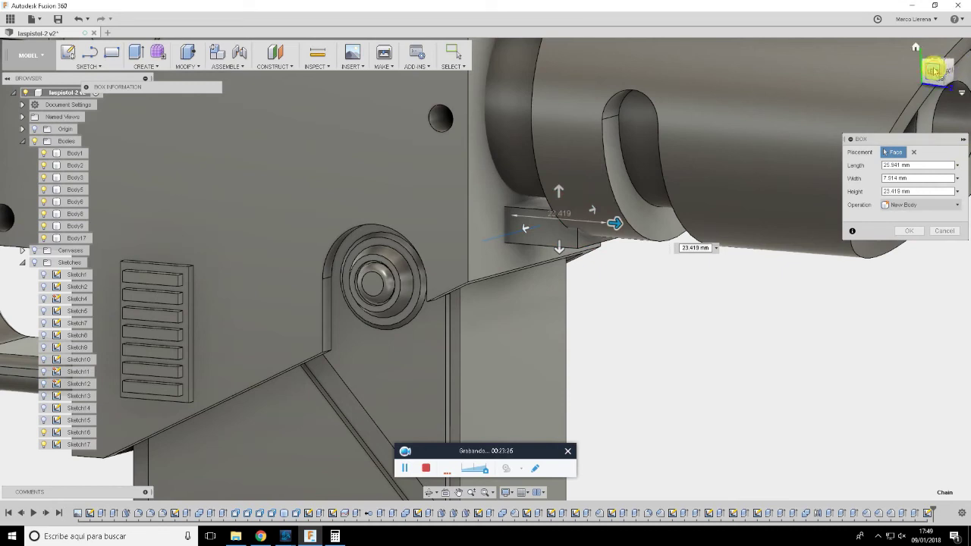
left_click(933, 71)
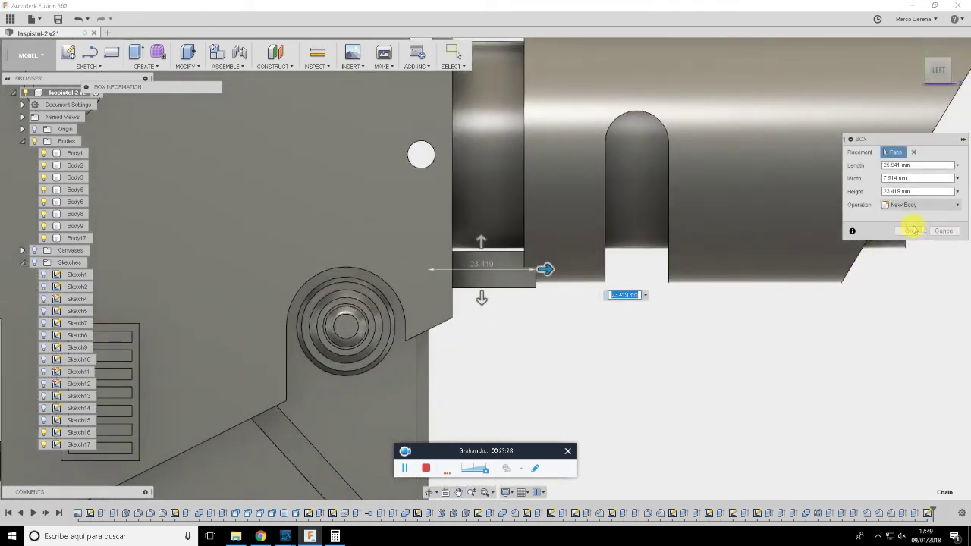
left_click(919, 234)
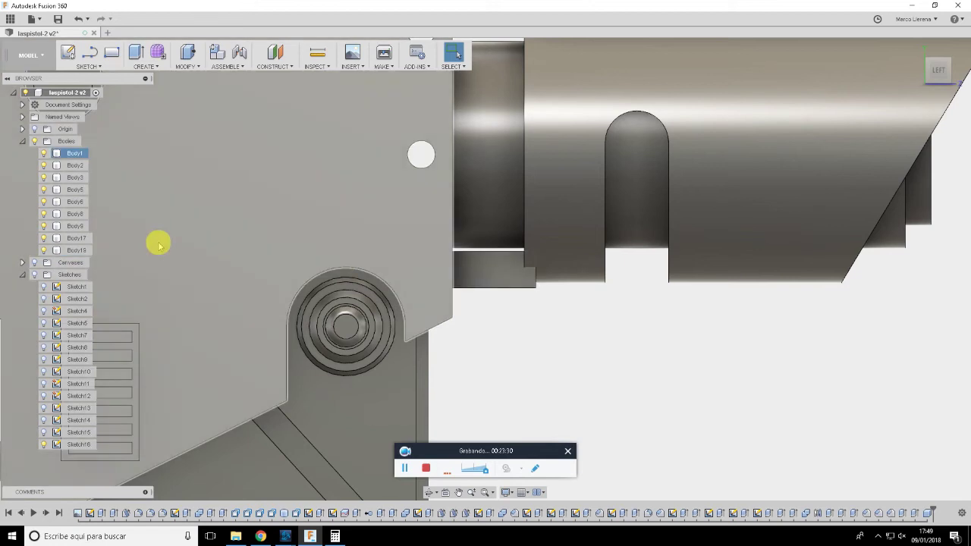
Move Body19 59.467 mm along Z to sit under the barrel's front end
right_click(79, 252)
left_click(106, 258)
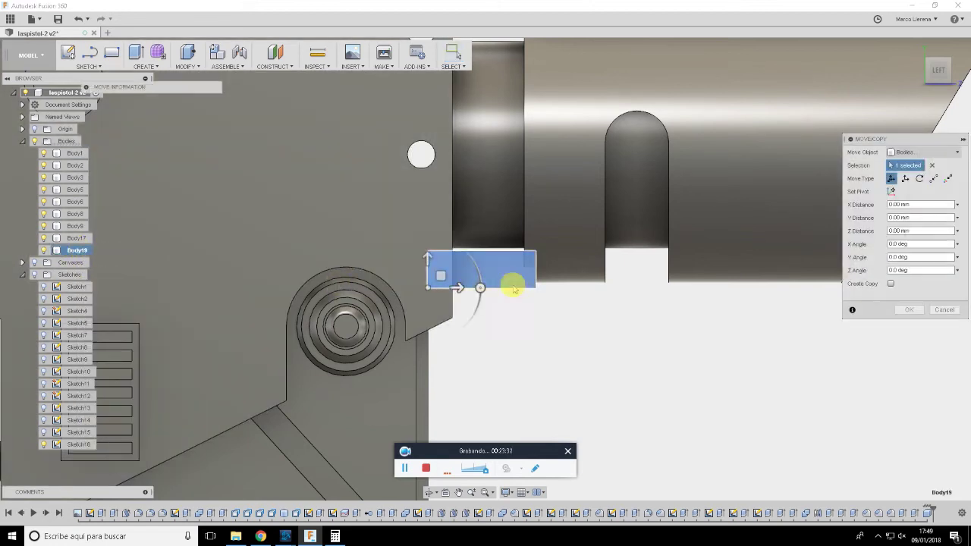
left_click_drag(465, 295, 734, 366)
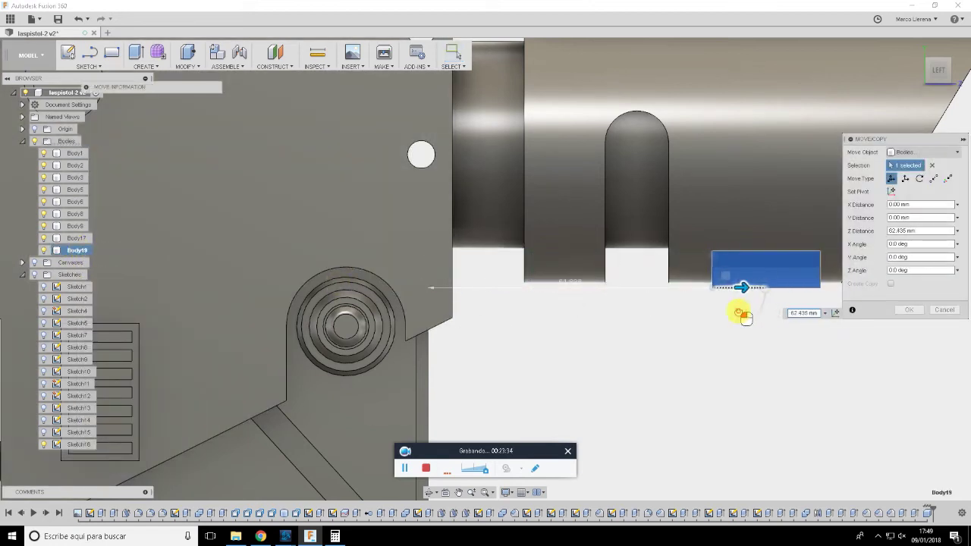
key("alt+Tab")
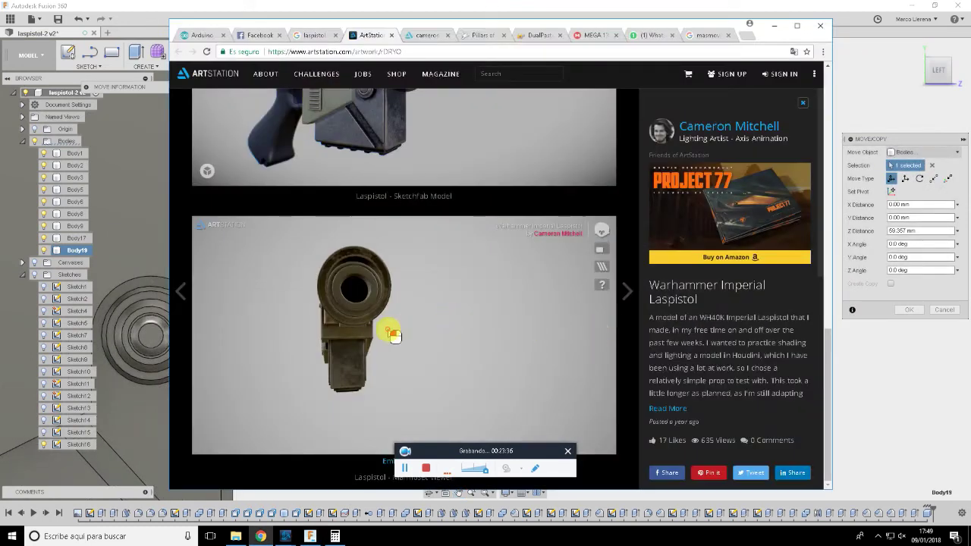
left_click_drag(392, 335, 494, 334)
key("alt+Tab")
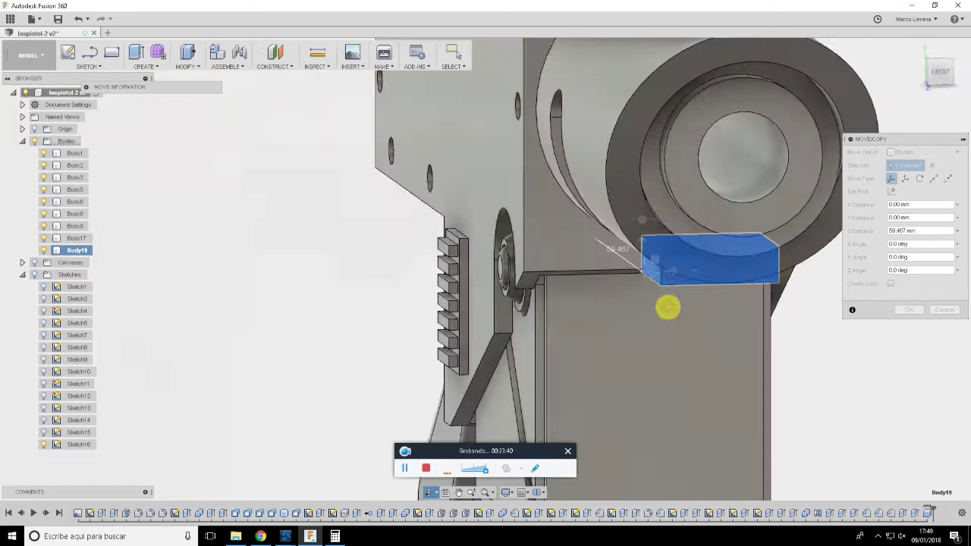
middle_click_drag(731, 316, 689, 317, "shift")
left_click(910, 309)
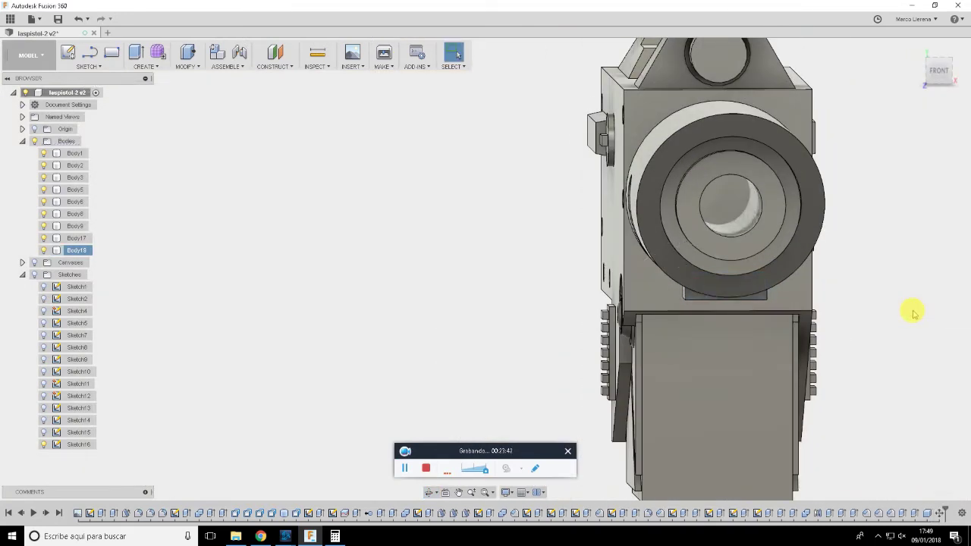
middle_click_drag(808, 305, 789, 329, "shift")
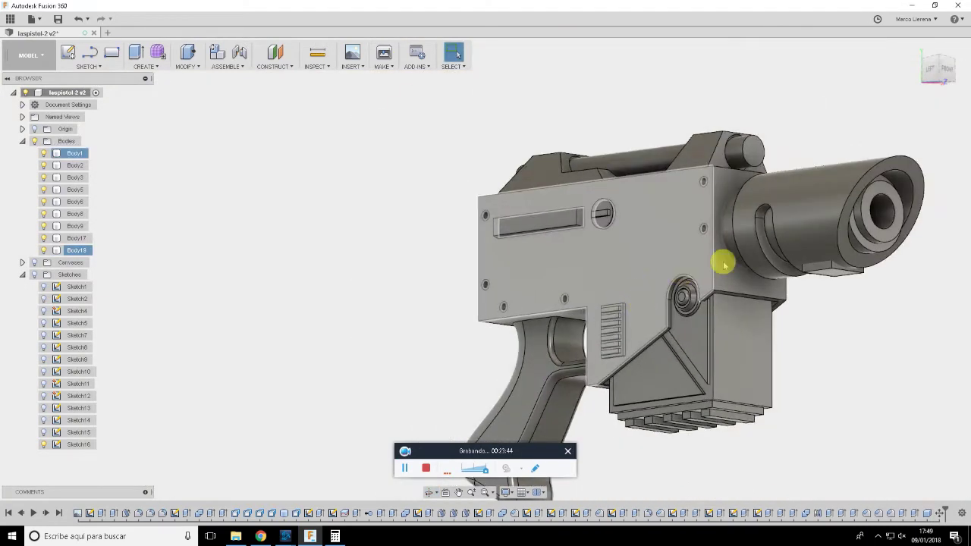
Compare with the reference, then frame the receiver and barrel shroud in the model view
scroll(858, 325, "up", 3)
scroll(877, 281, "up", 3)
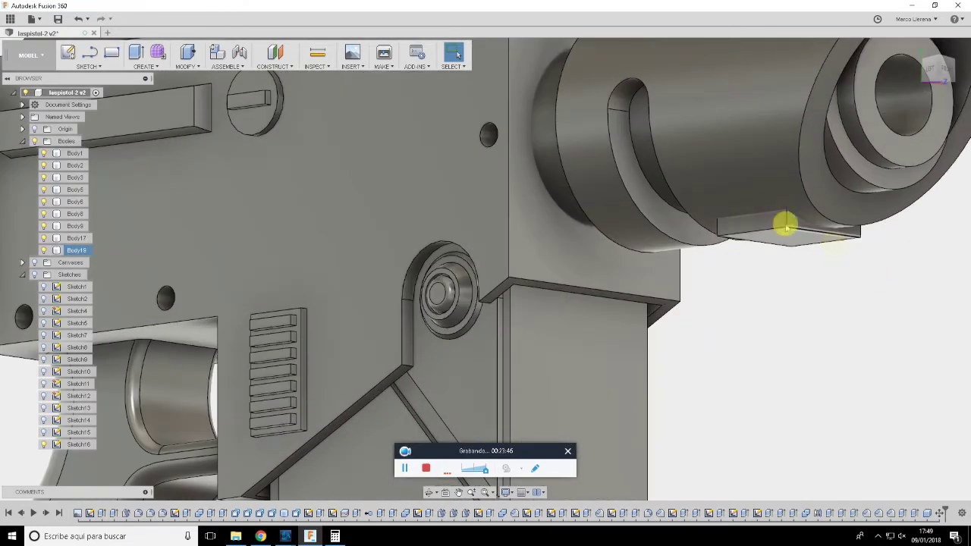
key("alt+Tab")
mouse_move(552, 320)
left_mouse_down()
mouse_move(408, 323)
mouse_move(427, 310)
mouse_move(466, 310)
mouse_move(368, 310)
mouse_move(366, 291)
mouse_move(440, 303)
left_mouse_up()
key("alt+Tab")
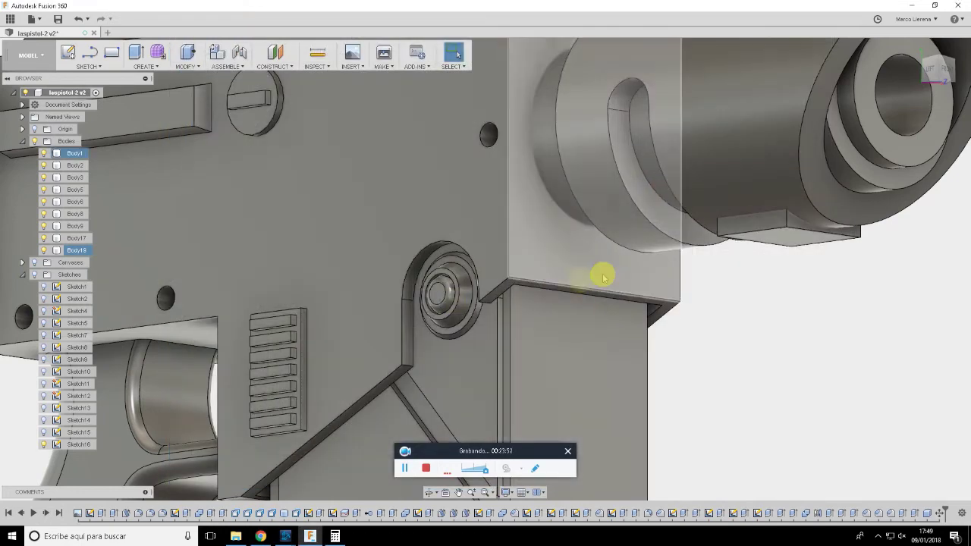
key("F6")
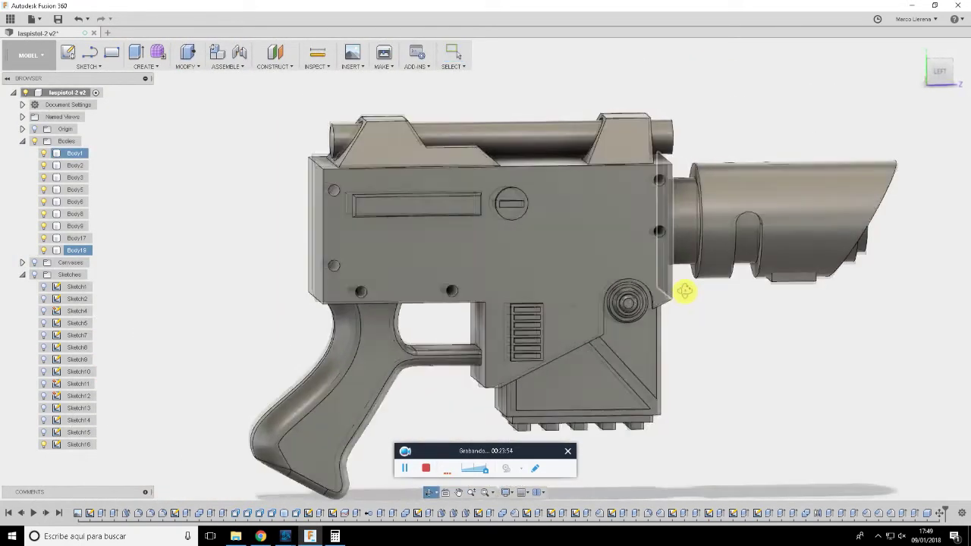
scroll(779, 342, "down", 5)
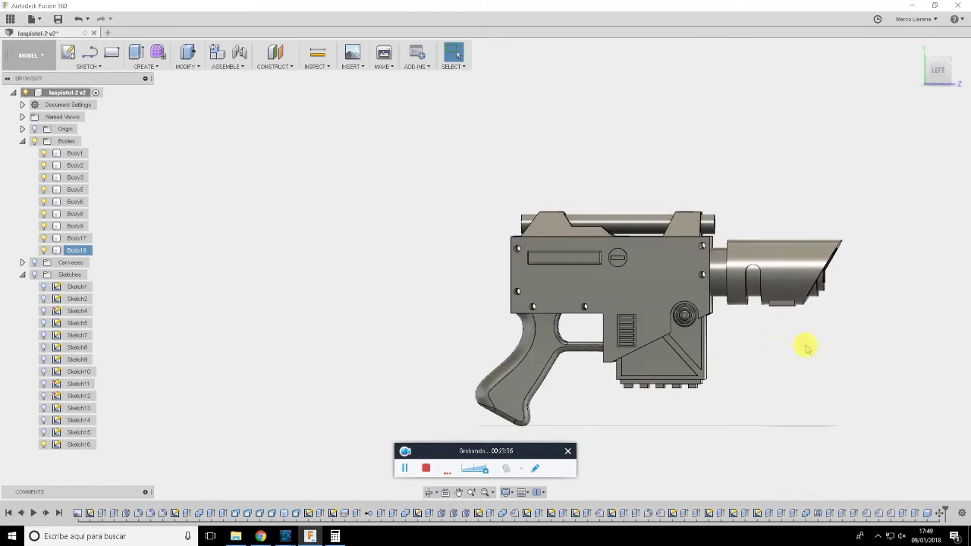
key("alt+Tab")
scroll(470, 331, "up", 3)
key("alt+Tab")
key("alt+Tab")
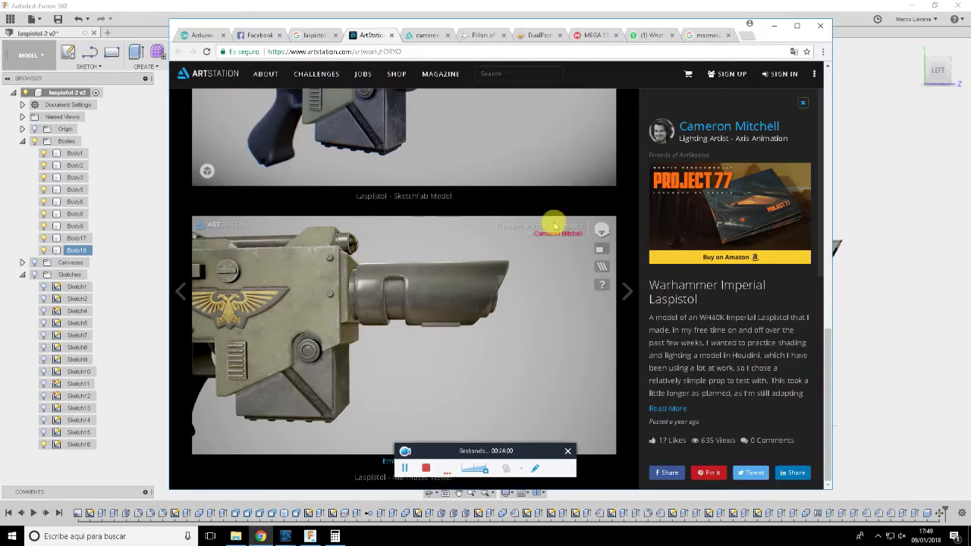
key("alt+Tab")
middle_click_drag(850, 202, 676, 201)
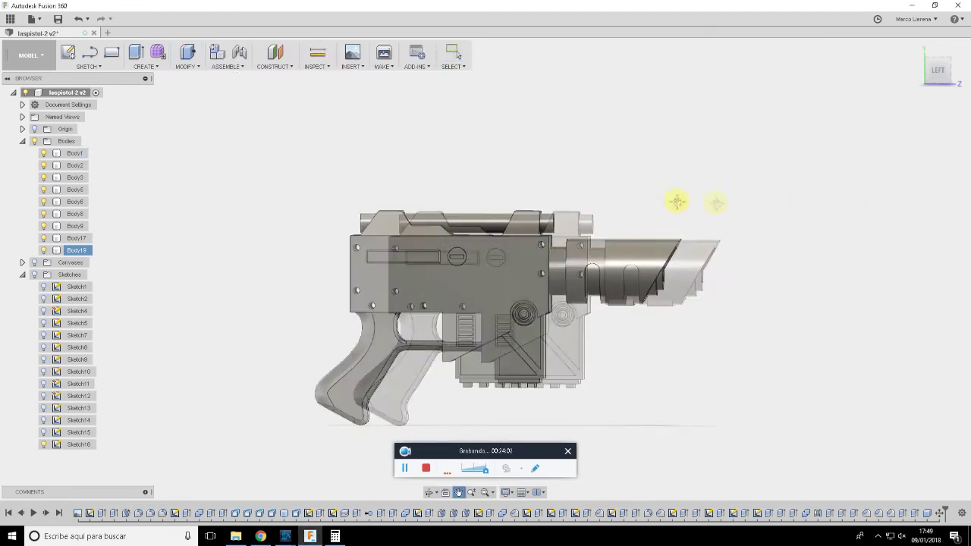
scroll(676, 201, "up", 5)
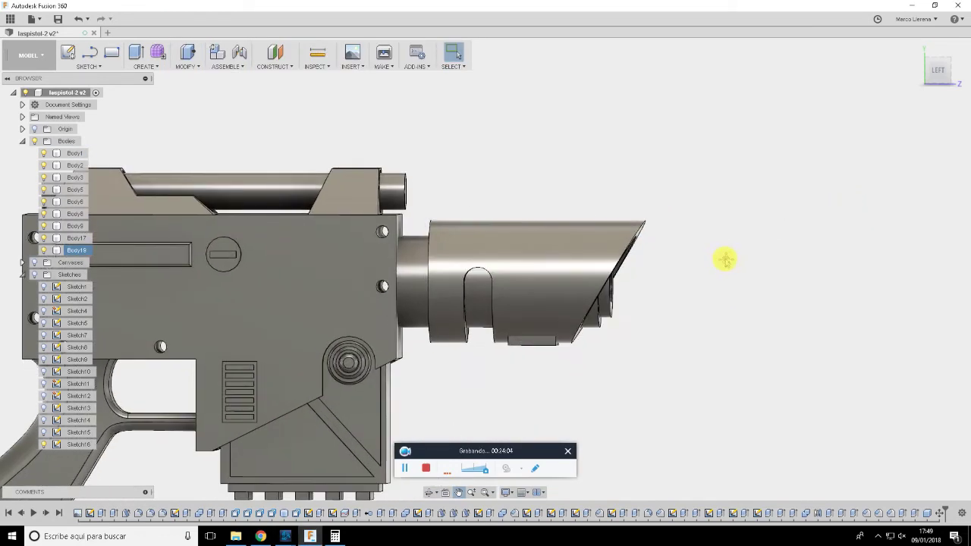
Edit CylinderPrimitive1 to lengthen the barrel shroud to 150.888 mm
left_click(591, 315)
left_click(569, 304)
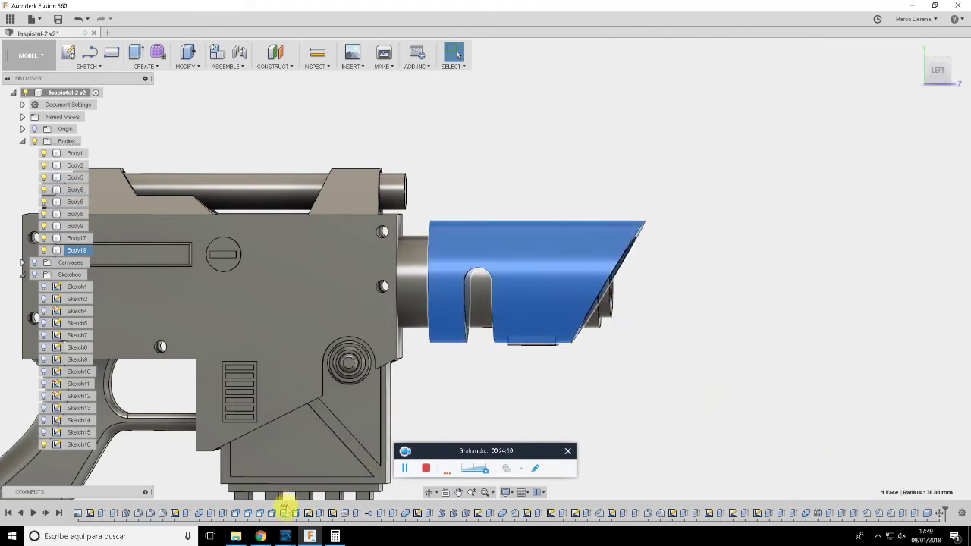
left_click(287, 513)
right_click(287, 513)
left_click(318, 423)
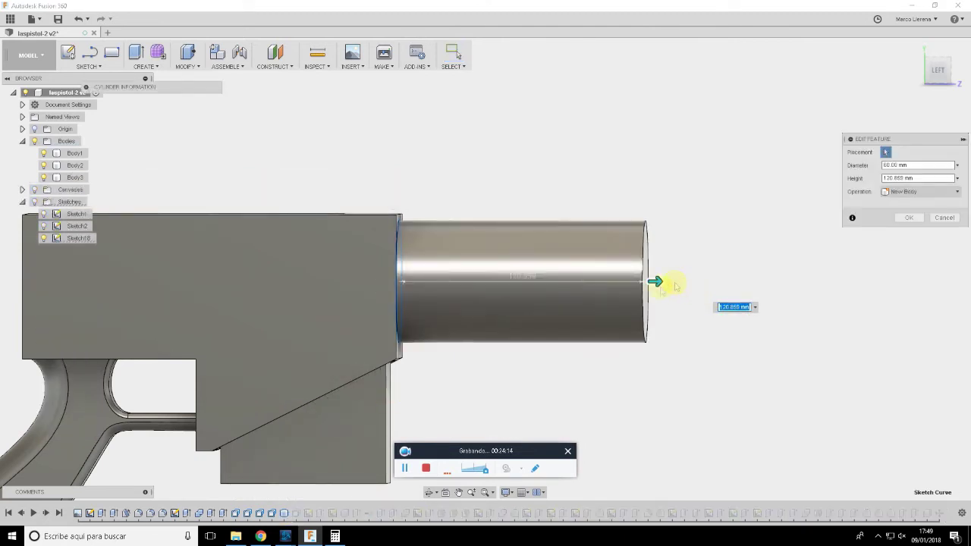
left_click_drag(654, 282, 719, 292)
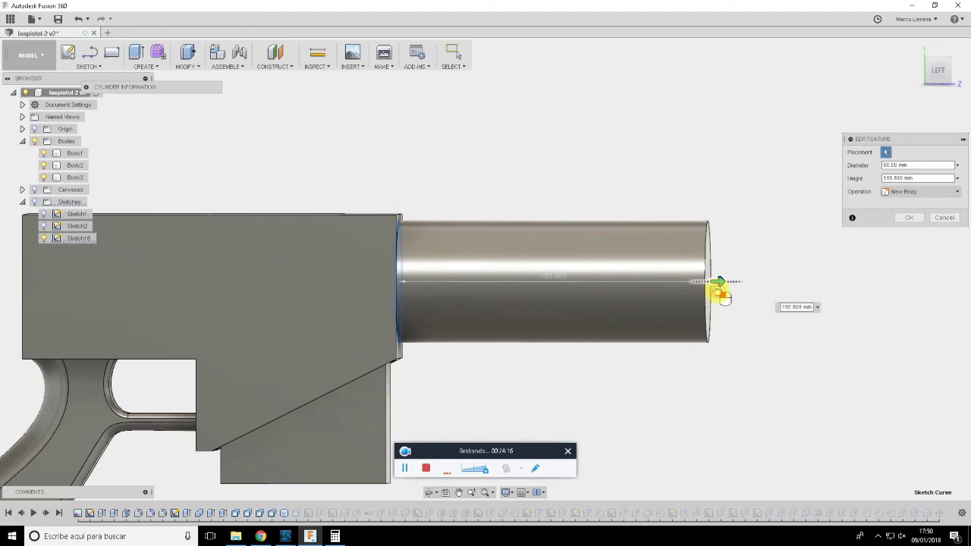
left_click(916, 218)
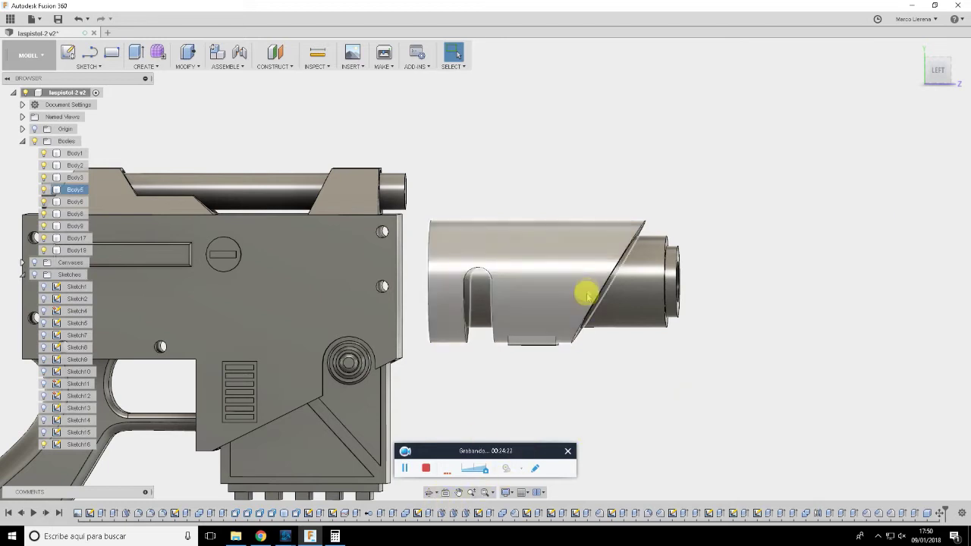
In Sketch5, move the slanted cut line 30.465 mm outward and finish the sketch
left_click(308, 513)
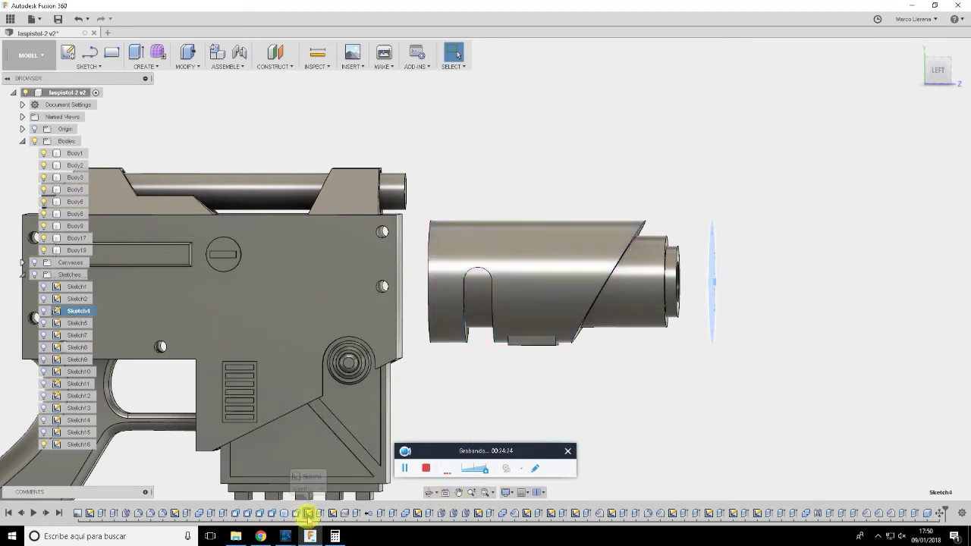
left_click(332, 514)
right_click(332, 514)
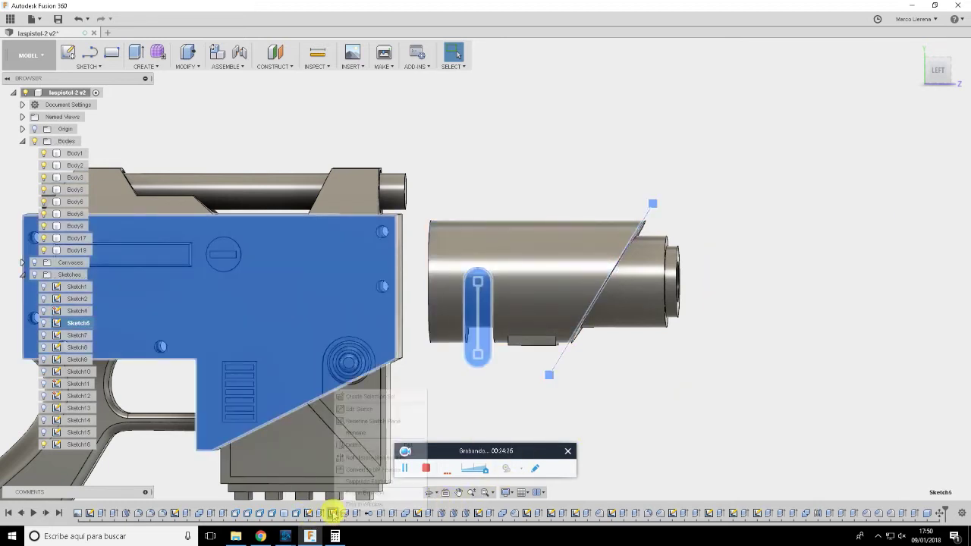
left_click(377, 403)
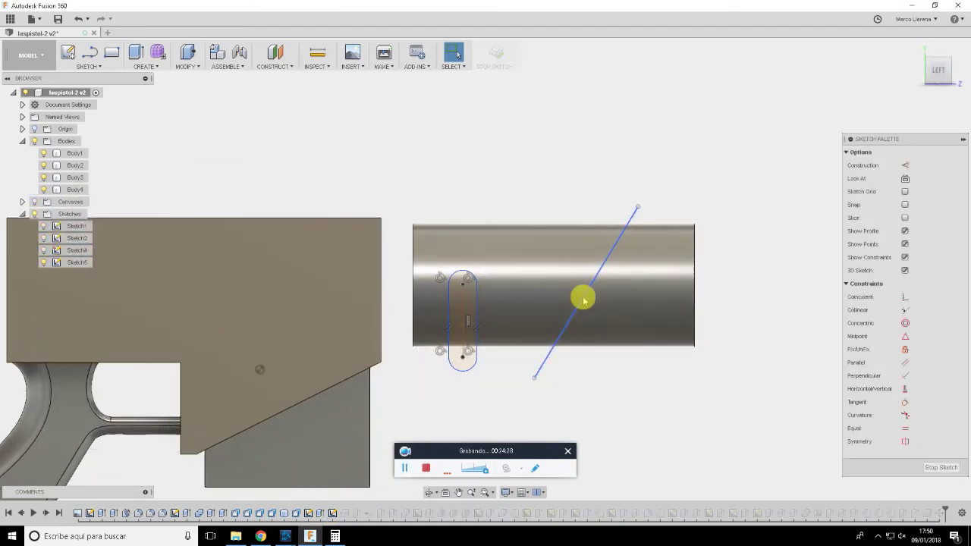
right_click(590, 300)
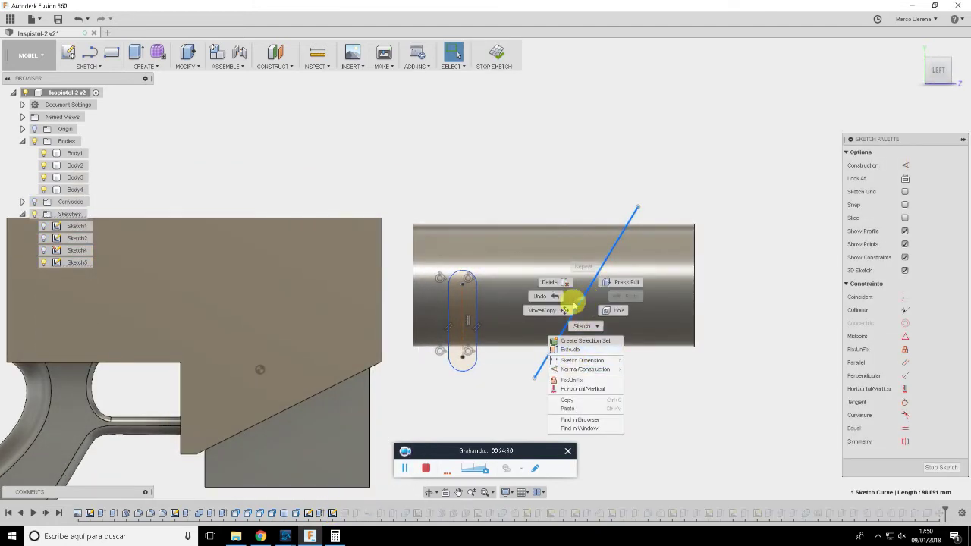
left_click(560, 310)
left_click_drag(629, 298, 678, 295)
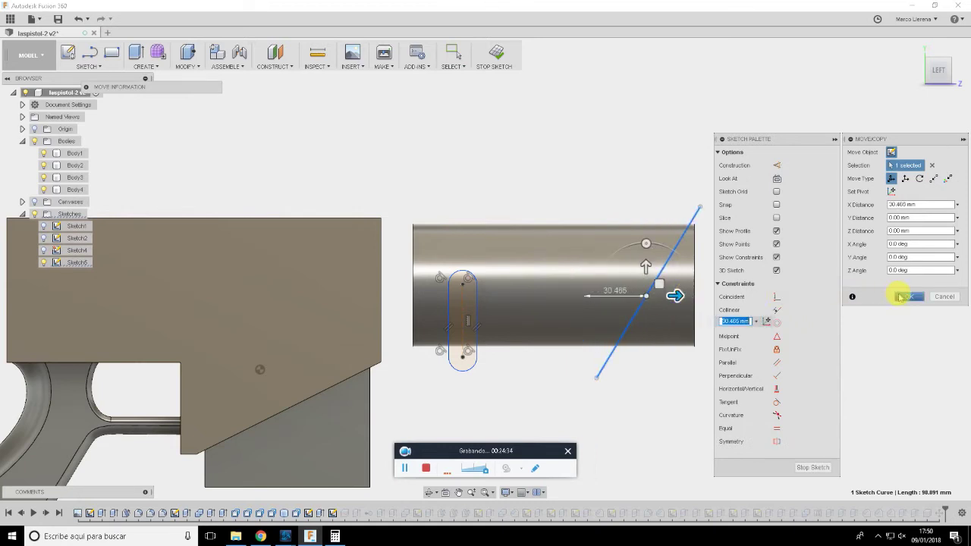
left_click(903, 296)
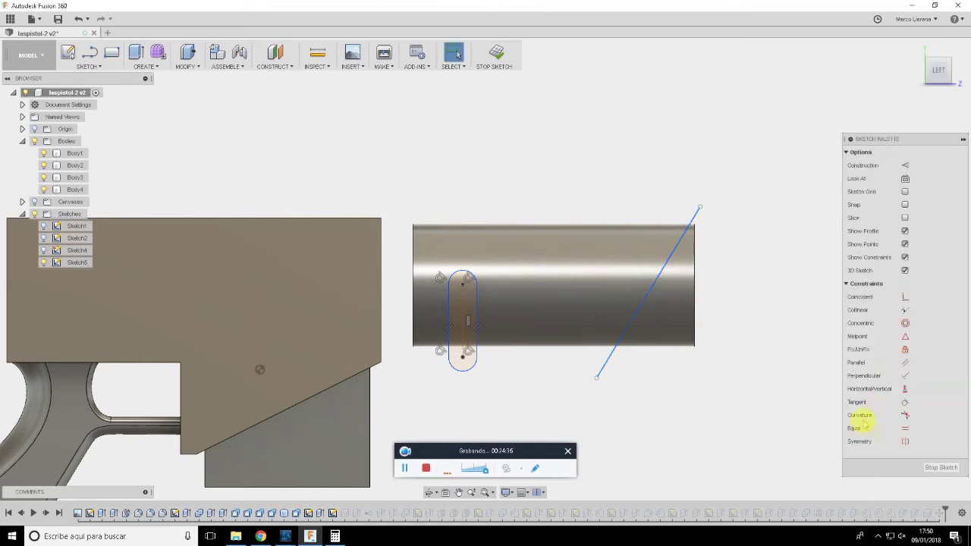
left_click(926, 468)
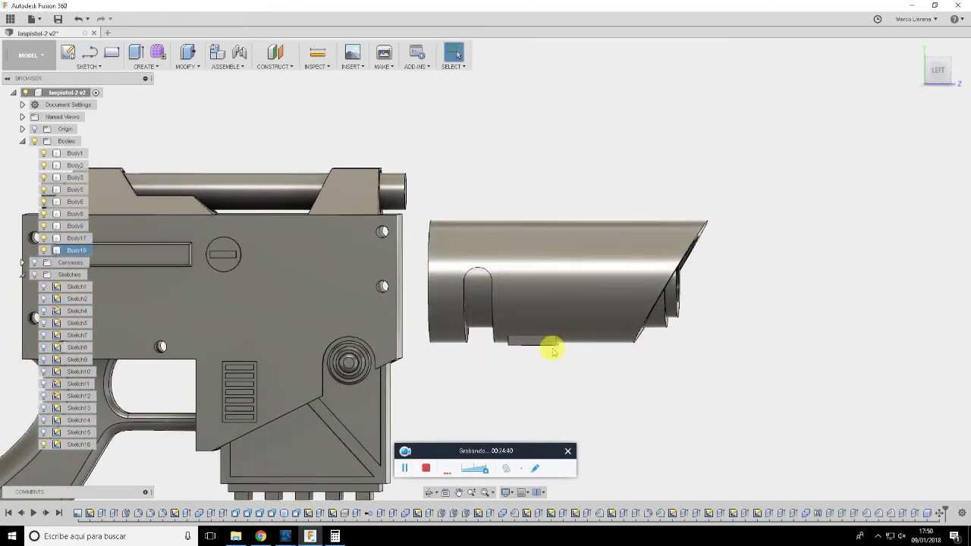
Edit Move1 so the Body19 tab sits 19.096 mm along Z
right_click(938, 514)
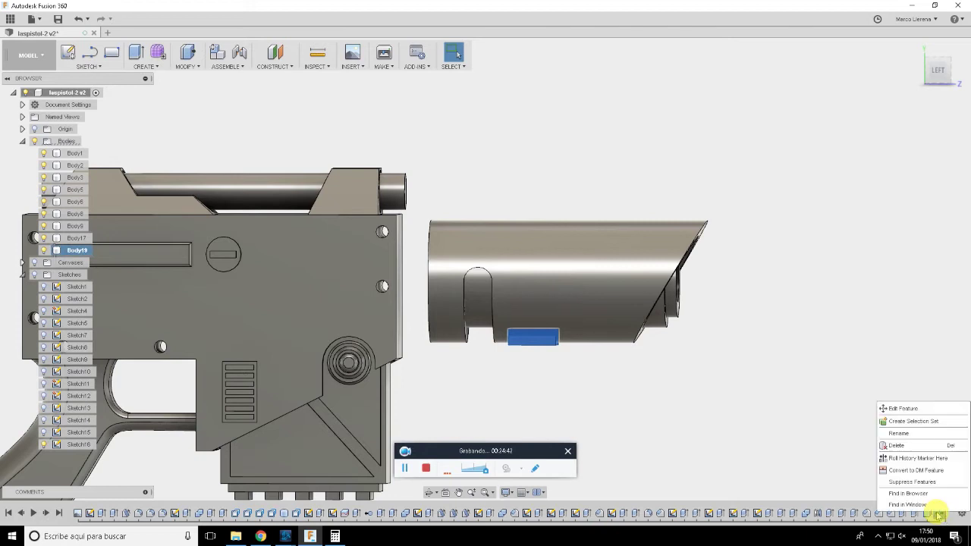
left_click(899, 408)
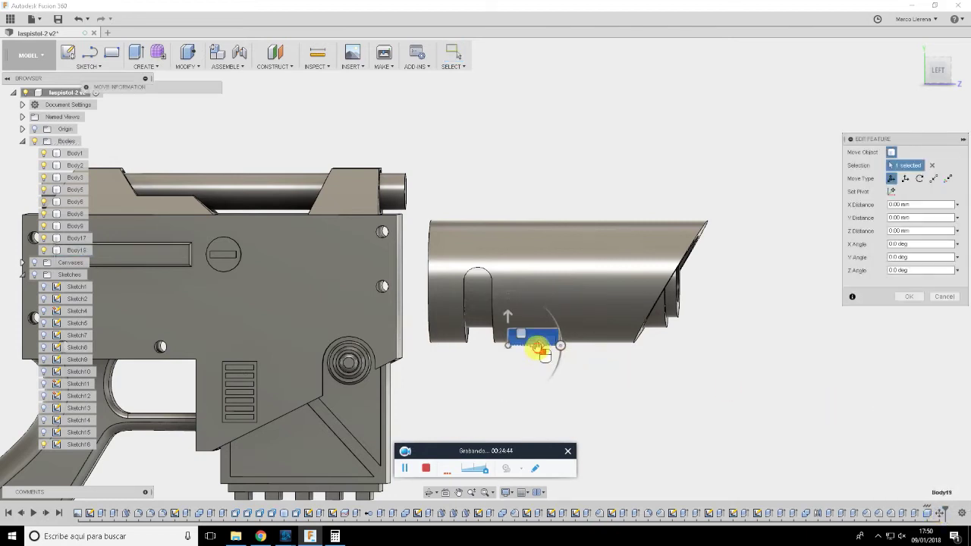
left_click_drag(538, 348, 565, 351)
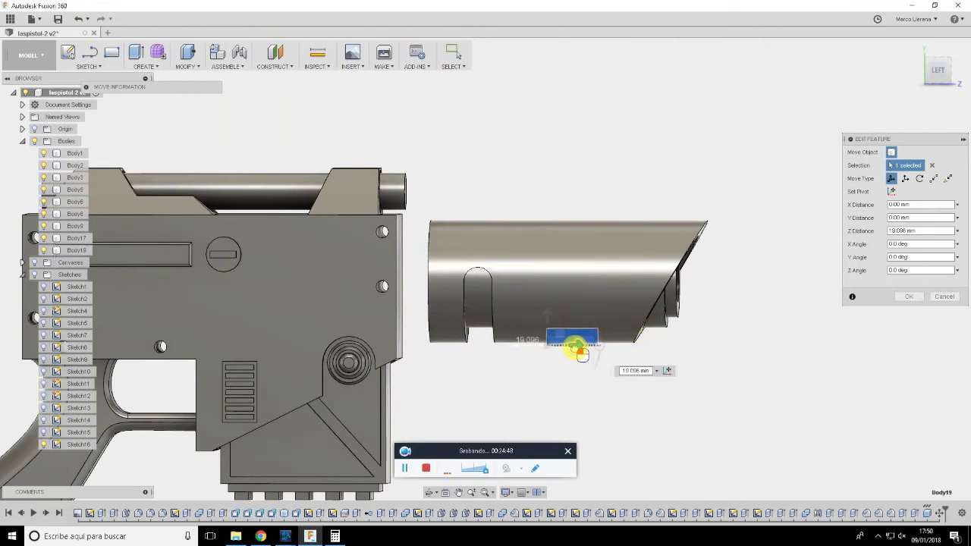
left_click(903, 296)
Press Pull the tab's end face out by 9.213 mm
scroll(581, 353, "up", 3)
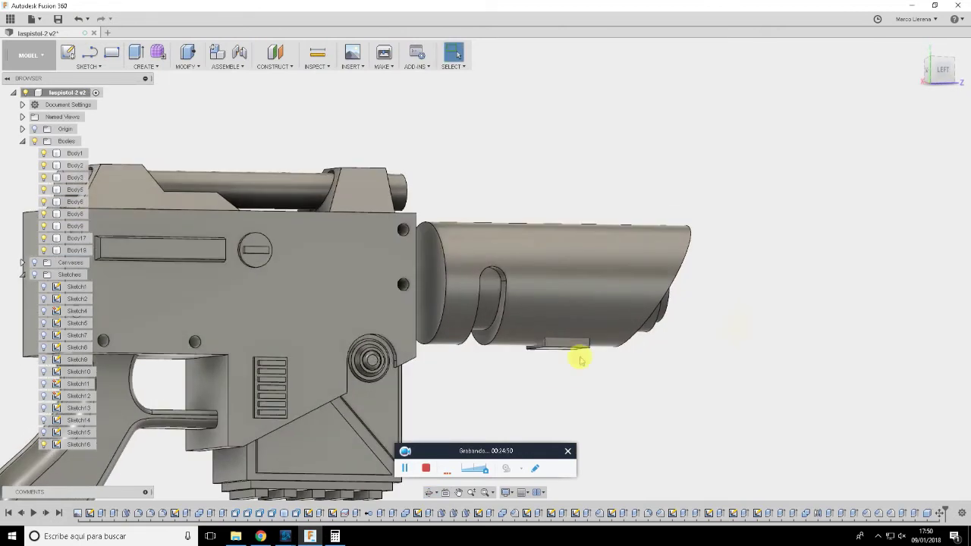
scroll(536, 351, "up", 5)
scroll(535, 352, "up", 3)
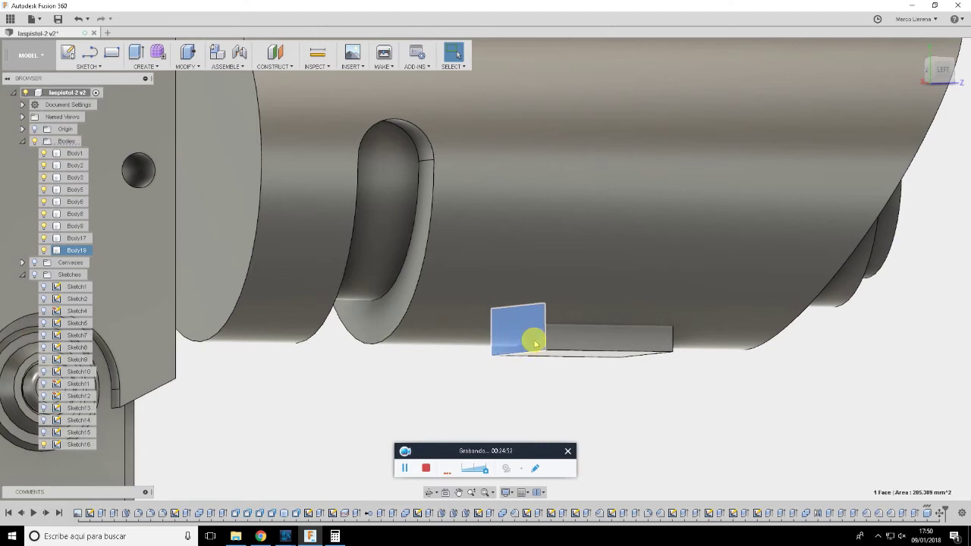
key("q")
left_click_drag(536, 342, 476, 342)
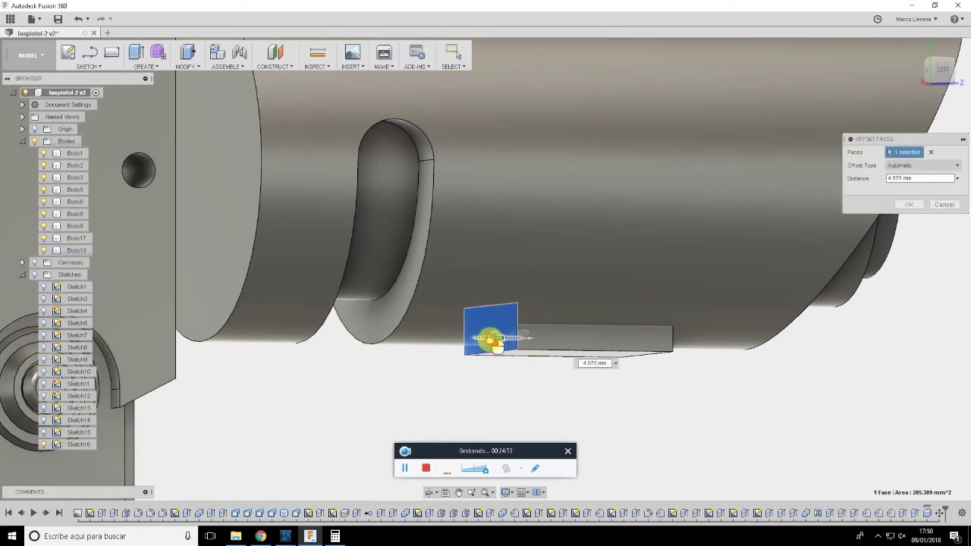
left_click(897, 211)
scroll(884, 260, "down", 5)
scroll(862, 321, "down", 3)
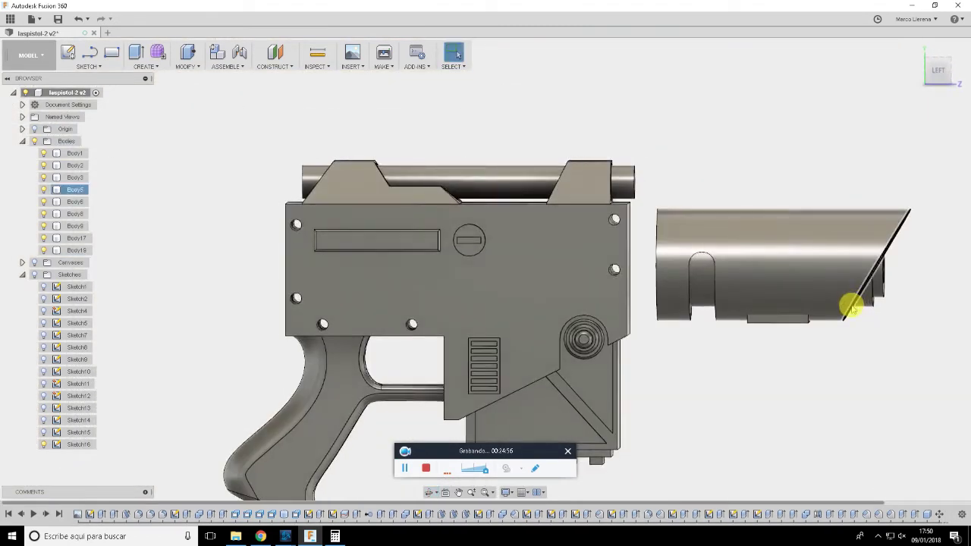
scroll(856, 319, "down", 3)
mouse_move(860, 332)
middle_mouse_down("shift")
mouse_move(830, 338)
mouse_move(873, 333)
mouse_move(847, 337)
middle_mouse_up("shift")
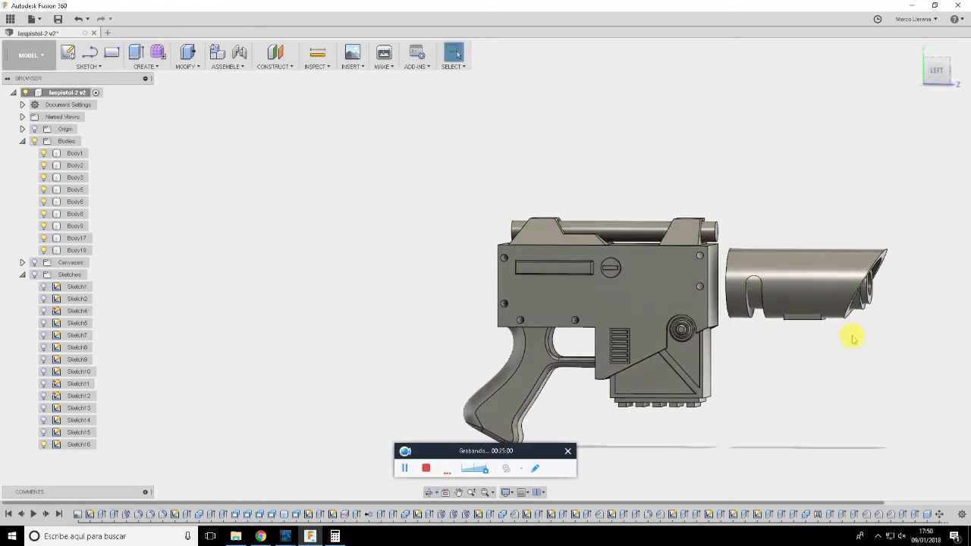
Start a rectangle sketch on the receiver's front face, hiding the ring body covering it
scroll(807, 299, "up", 3)
scroll(697, 239, "up", 3)
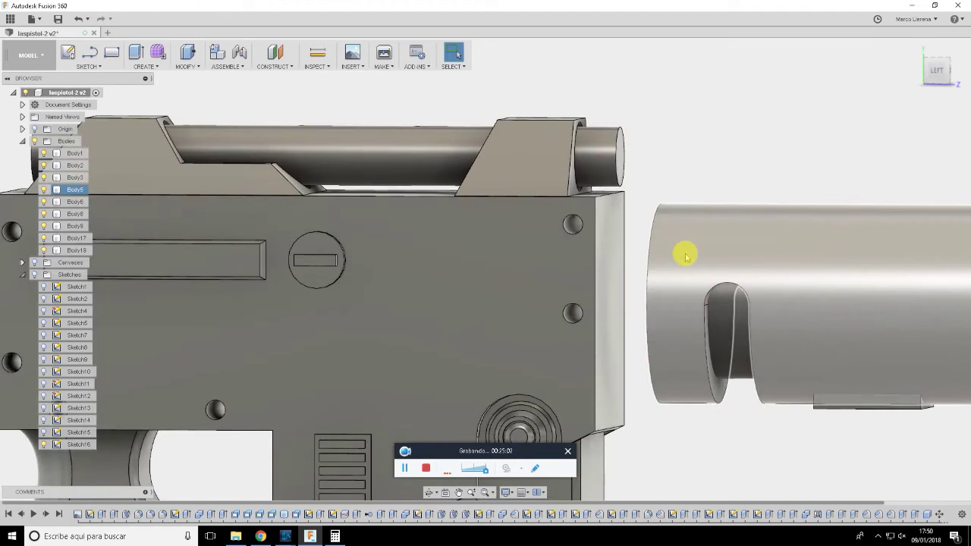
left_click(622, 297)
key("r")
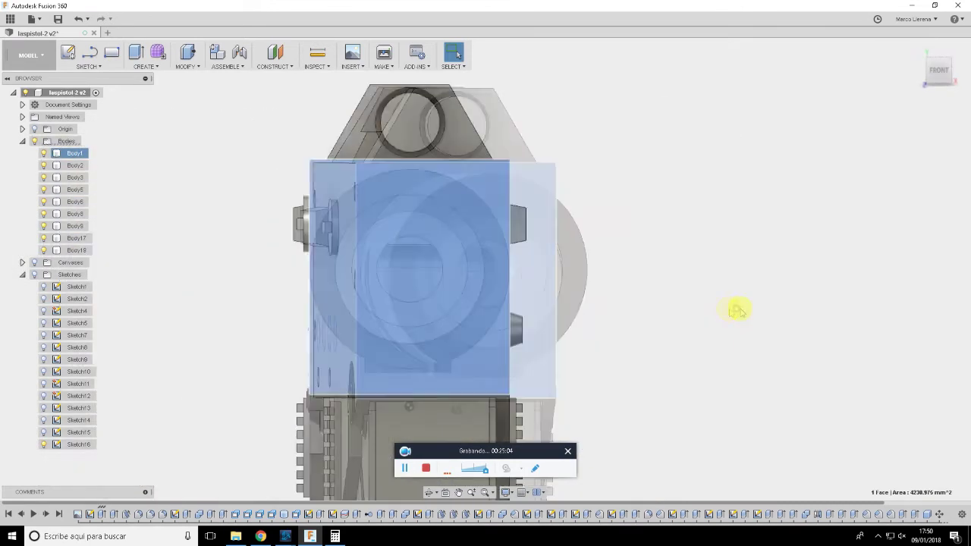
left_click(43, 190)
left_click(43, 202)
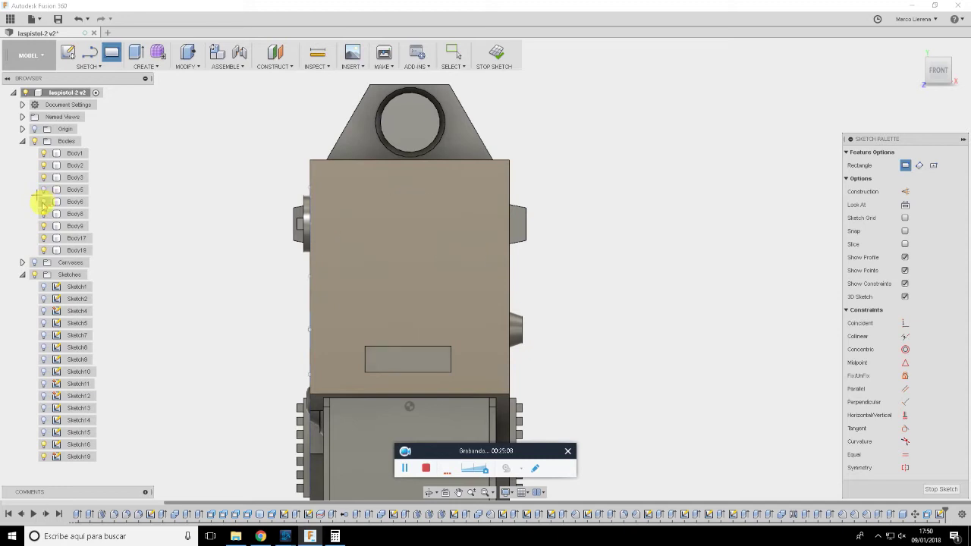
key("alt+Tab")
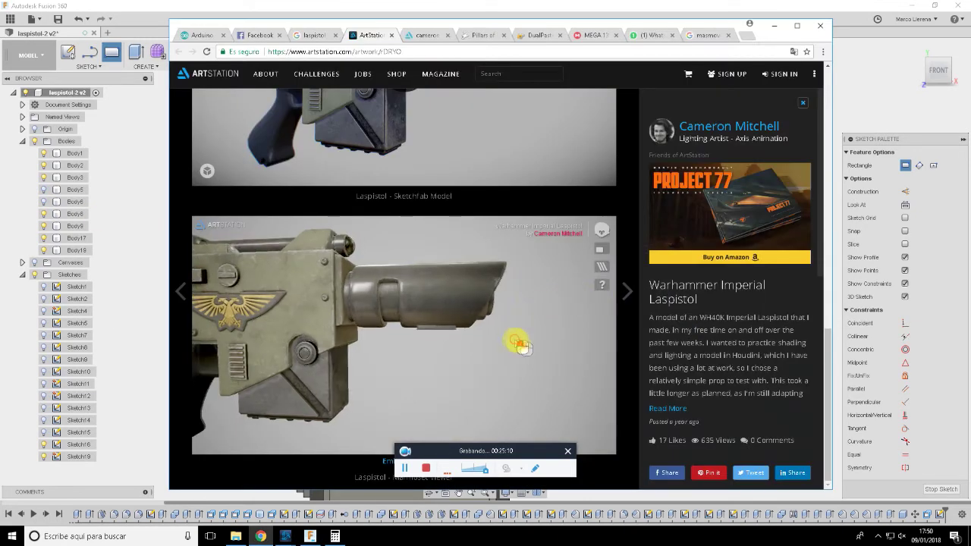
key("alt+Tab")
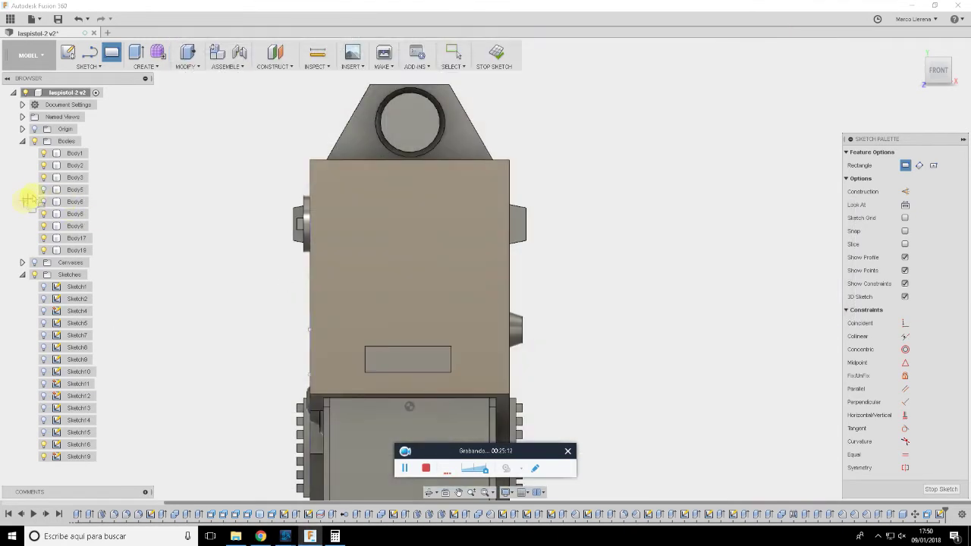
left_click(44, 199)
key("alt+Tab")
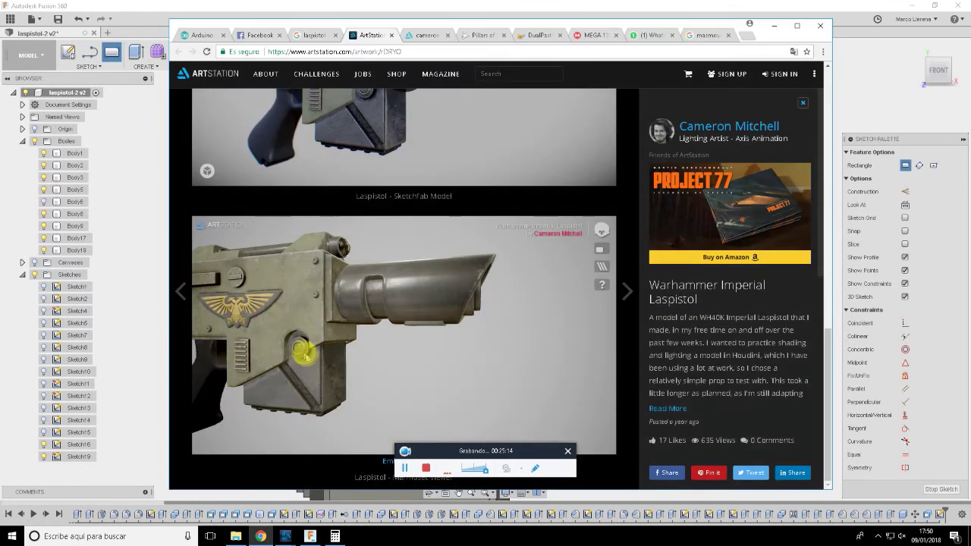
key("alt+Tab")
key("alt+Tab")
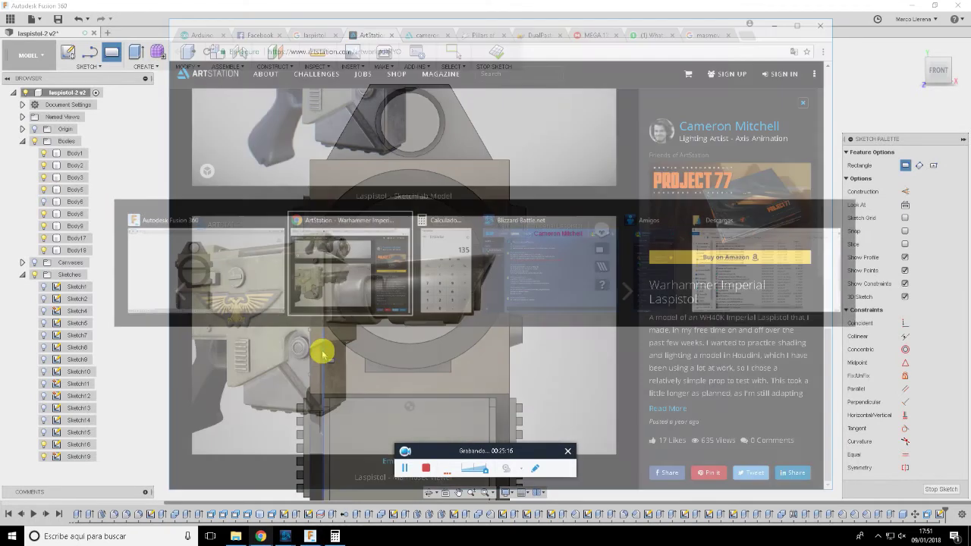
key("alt+Tab")
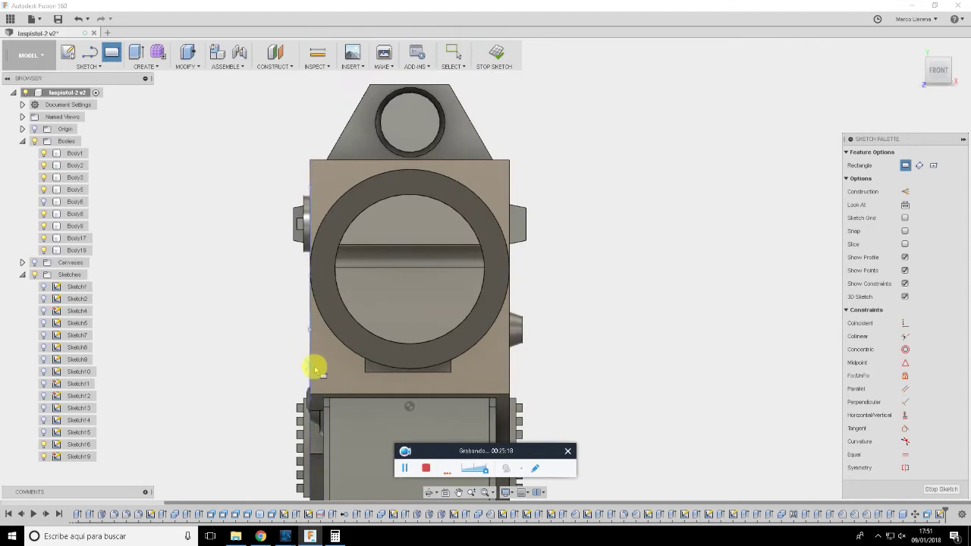
Draw a two-point rectangle spanning the receiver's front face and finish Sketch19
left_click(316, 372)
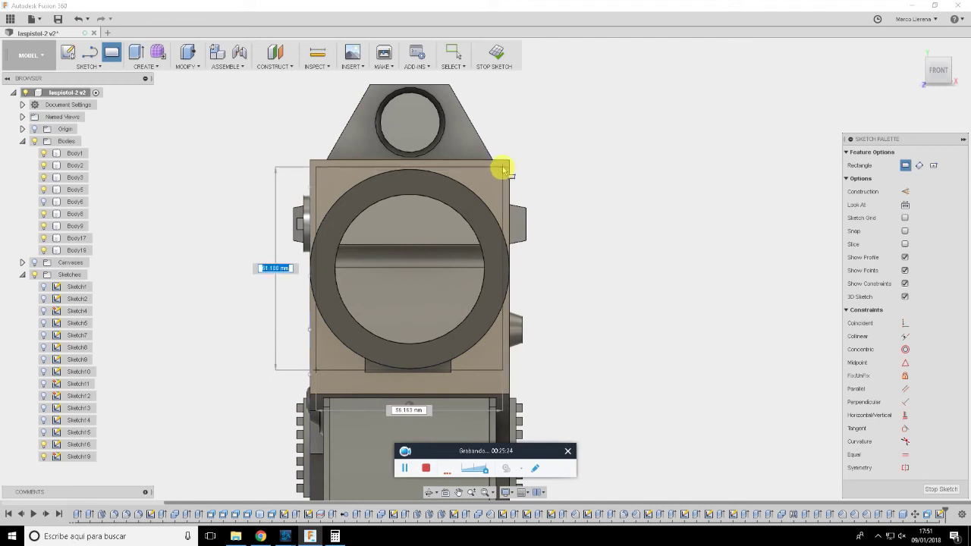
left_click(502, 173)
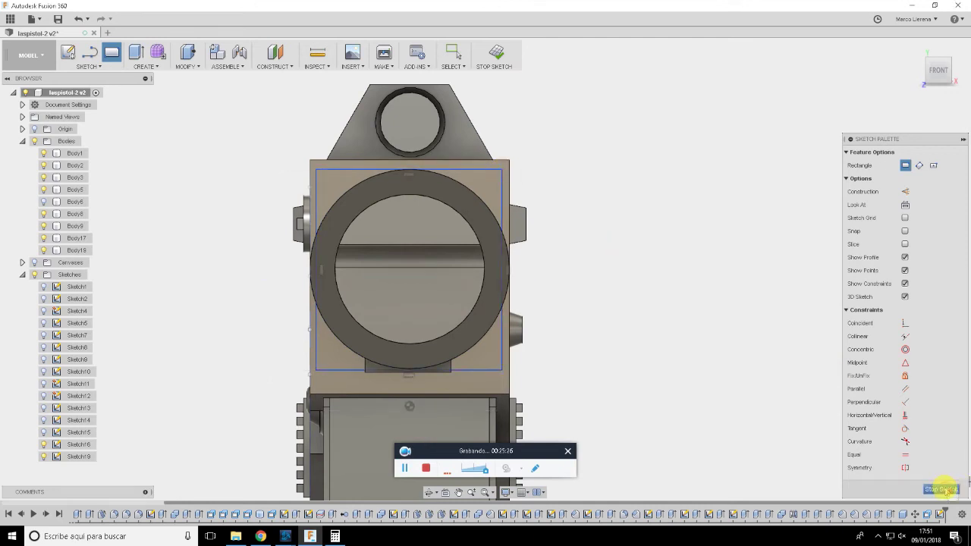
left_click(940, 489)
left_click(35, 274)
left_click(614, 328)
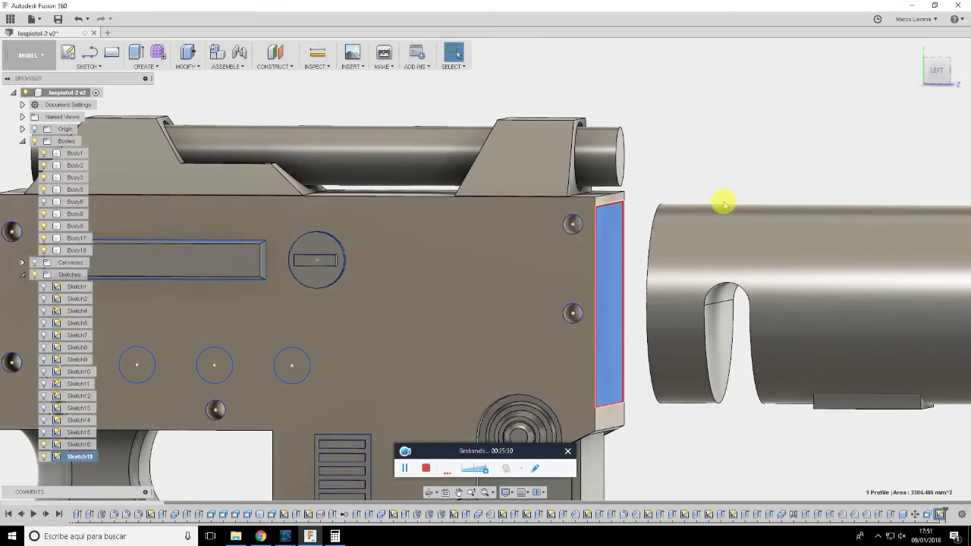
Extrude the rectangle profile 4 mm into a plate on the receiver front
key("e")
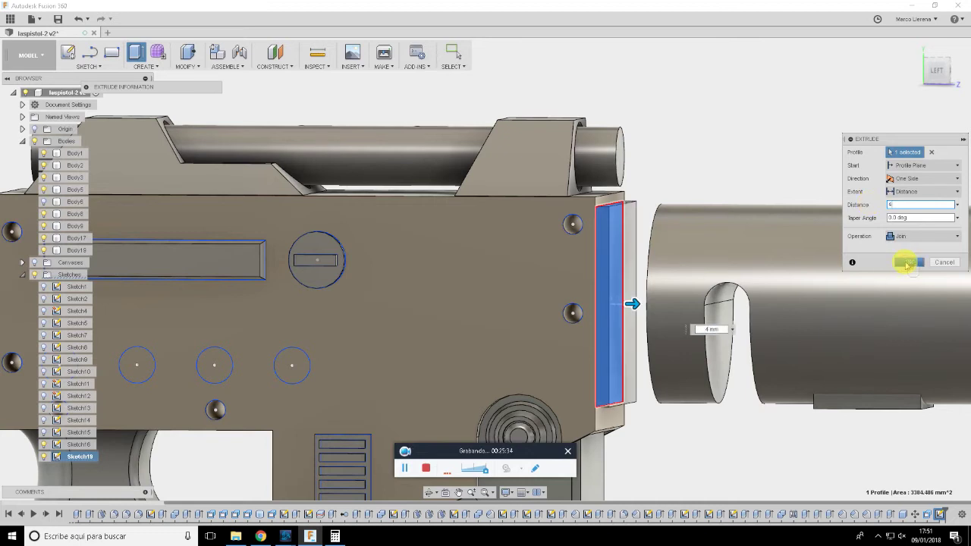
left_click(907, 262)
key("alt+Tab")
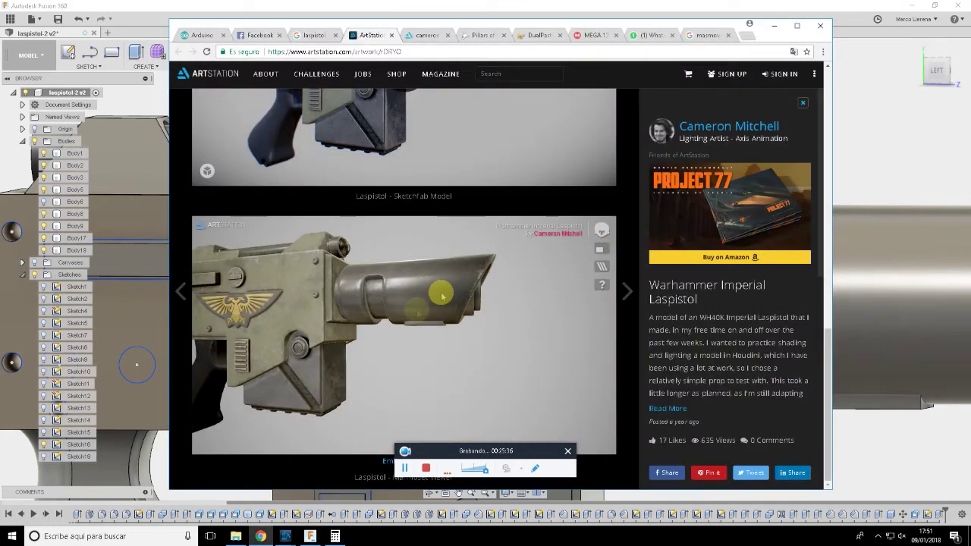
left_click_drag(441, 296, 445, 430)
key("alt+Tab")
mouse_move(686, 227)
middle_mouse_down("shift")
mouse_move(676, 210)
mouse_move(629, 210)
middle_mouse_up("shift")
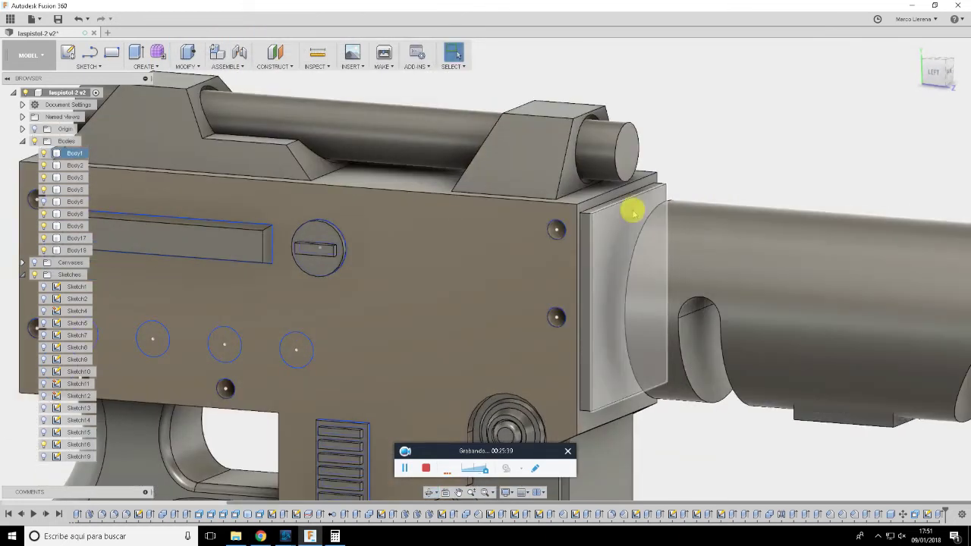
Chamfer the plate's outer edges with two distances, 2 mm and 4 mm
left_click(592, 264)
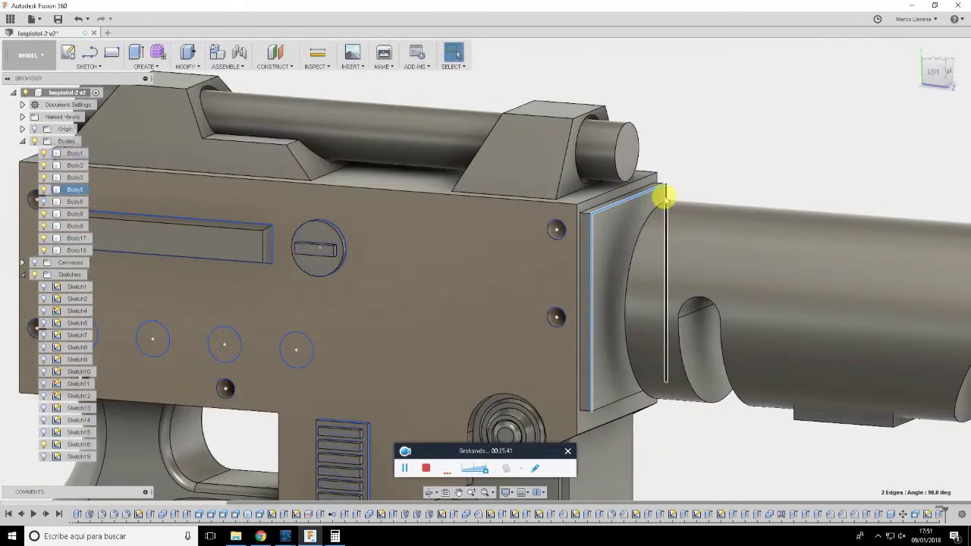
left_click(619, 398)
left_click(620, 396)
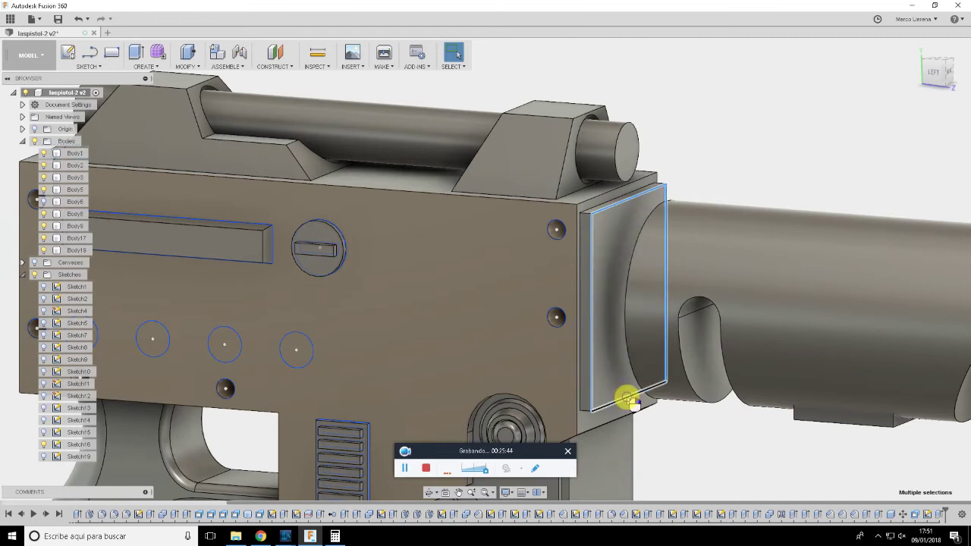
right_click(629, 401)
left_click(611, 458)
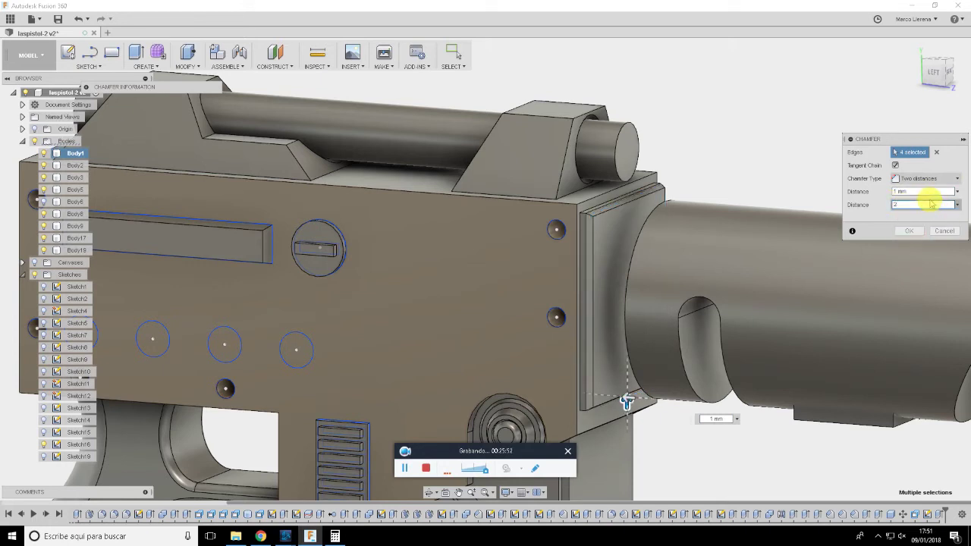
left_click(915, 191)
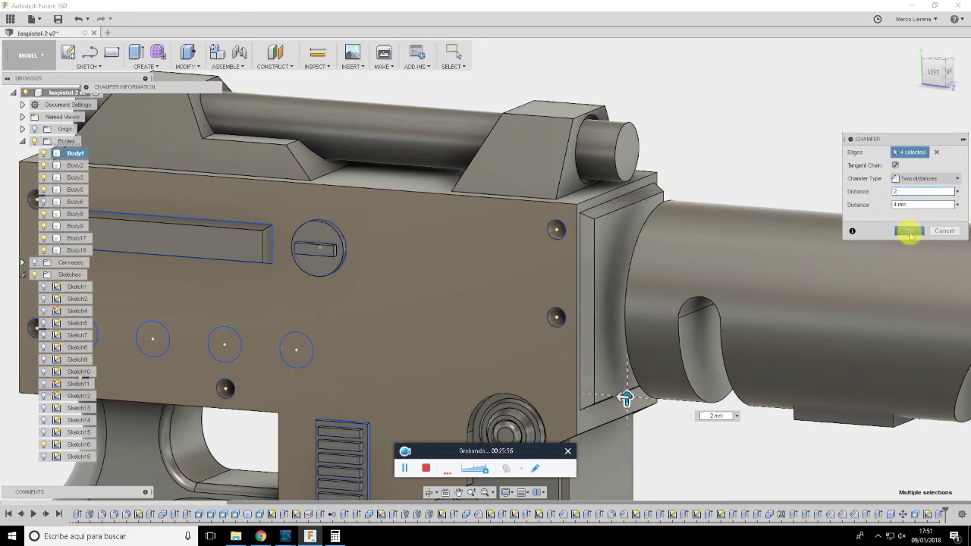
left_click(910, 230)
key("alt+Tab")
mouse_move(433, 341)
left_mouse_down()
mouse_move(440, 281)
mouse_move(427, 269)
left_mouse_up()
left_click(915, 149)
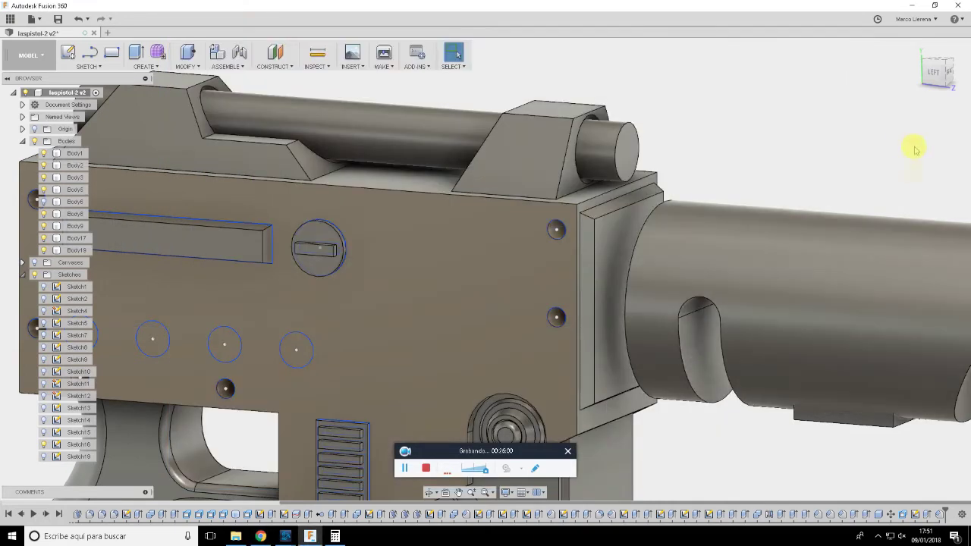
Toggle barrel body visibility to isolate the outer barrel tube in a left view
mouse_move(929, 78)
left_mouse_down()
mouse_move(938, 71)
mouse_move(899, 108)
left_mouse_up()
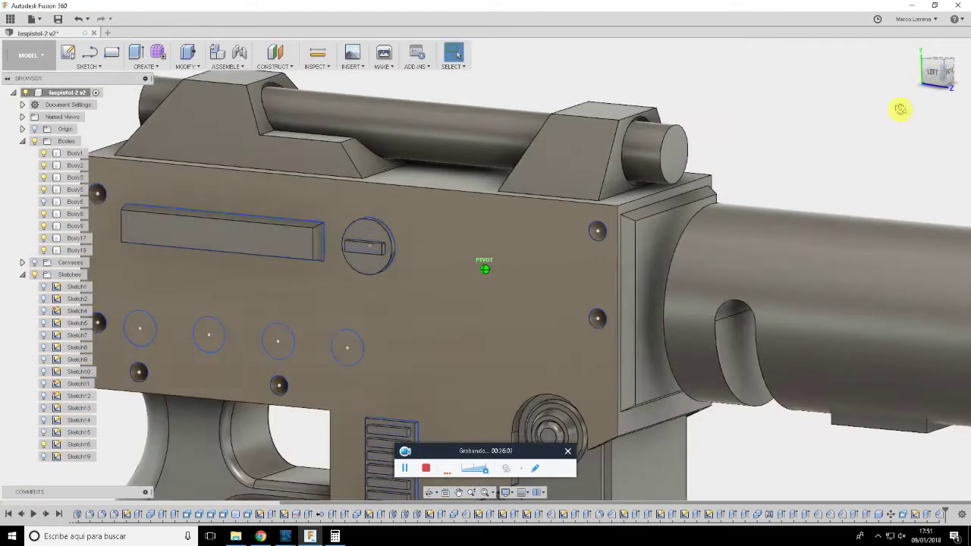
left_click(44, 189)
left_click(43, 202)
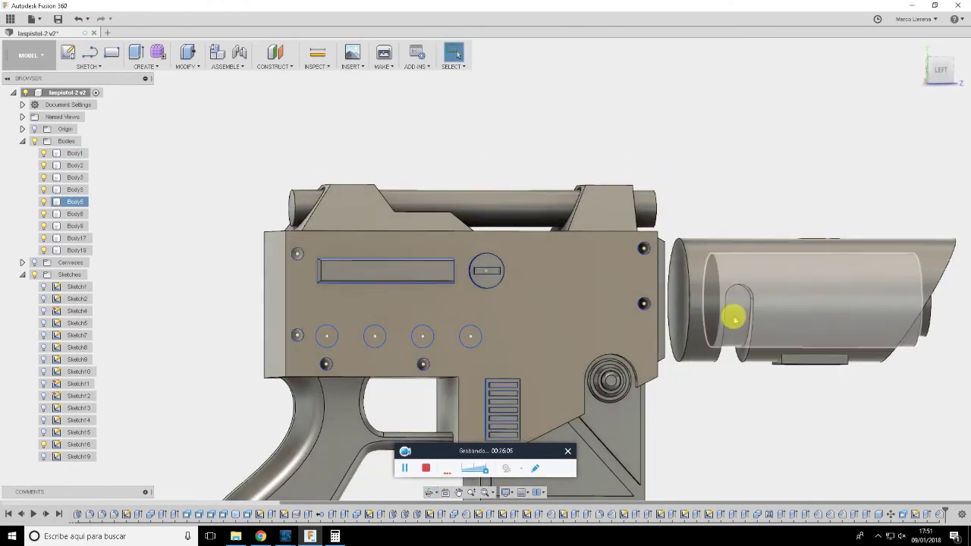
left_click(716, 312)
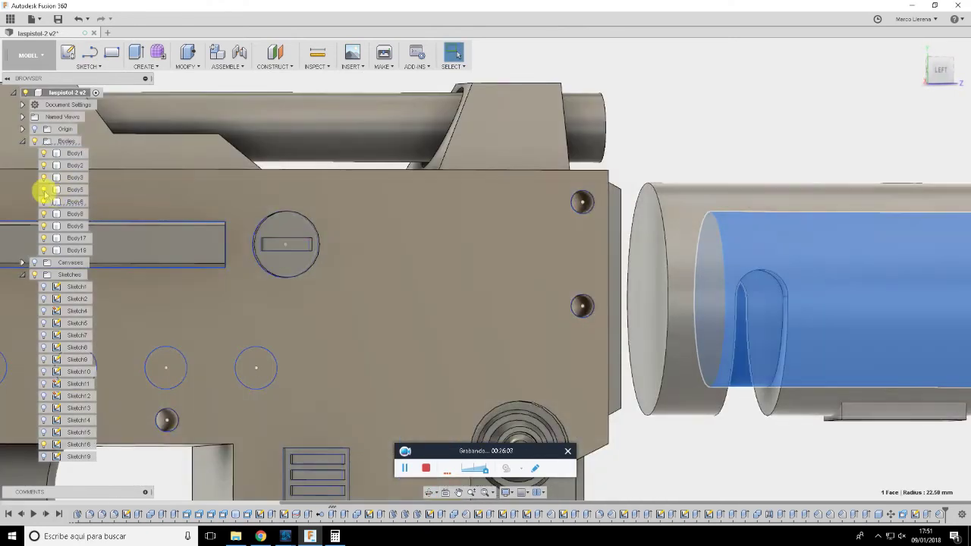
left_click(43, 189)
Extrude the barrel's rear ring face toward the receiver plate
left_click(711, 237)
left_click(711, 237)
scroll(713, 237, "up", 2)
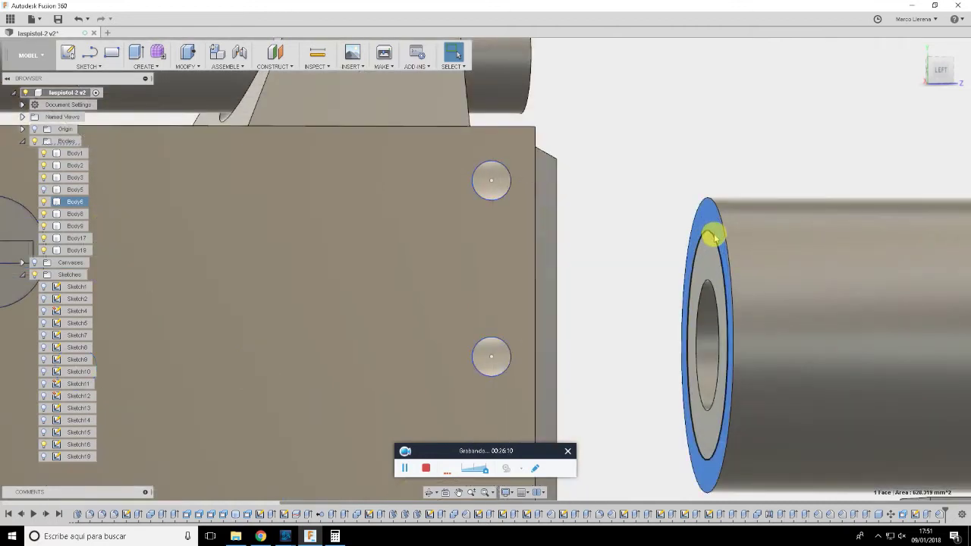
key("e")
left_click_drag(706, 221, 522, 209)
Size the ring extrusion to about 30.4 mm as a separate new body
left_click(933, 74)
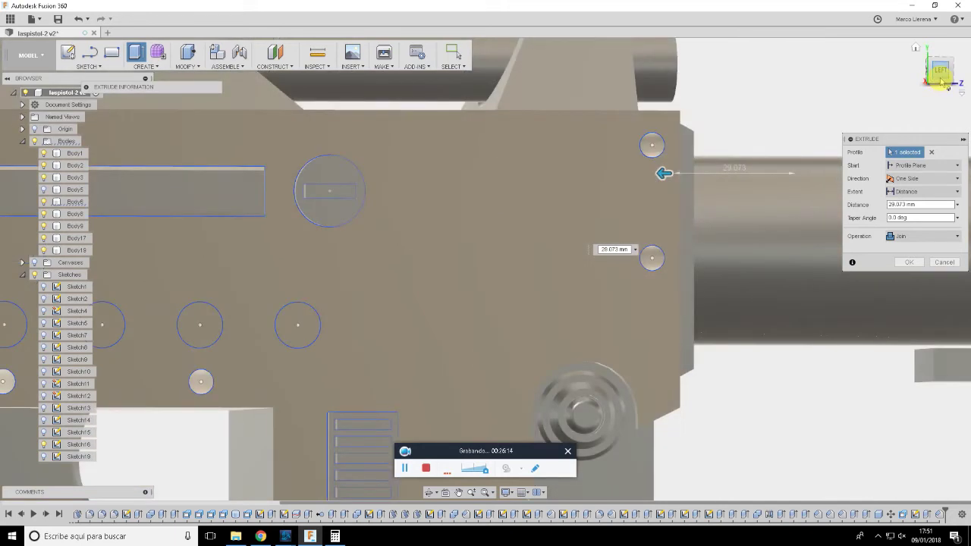
middle_click_drag(754, 217, 507, 224)
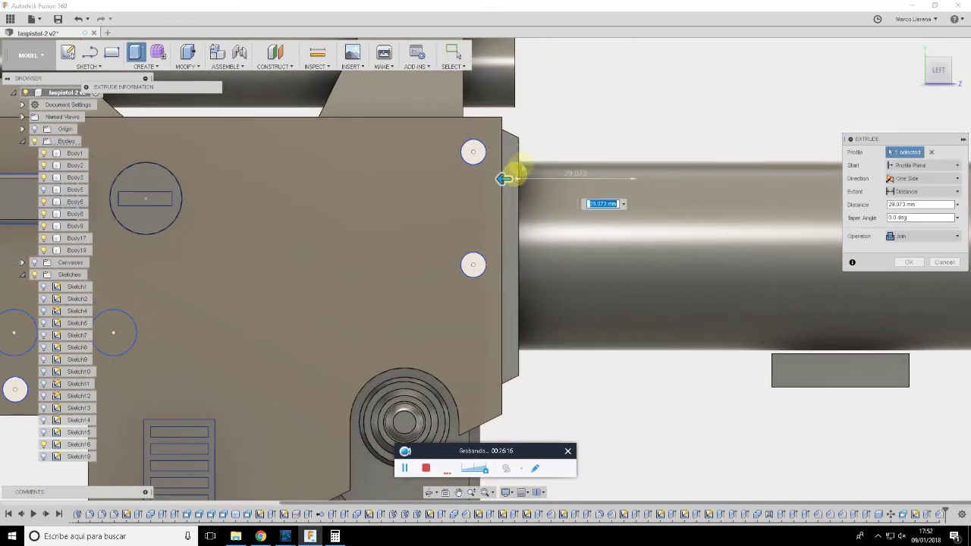
scroll(622, 258, "down", 1)
middle_click_drag(629, 264, 544, 311)
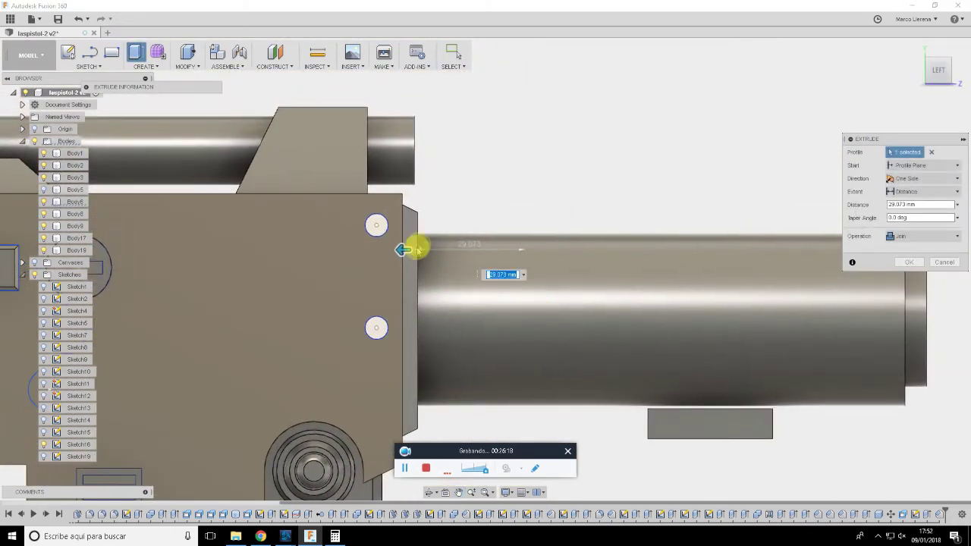
mouse_move(408, 249)
left_mouse_down()
mouse_move(430, 252)
mouse_move(395, 253)
left_mouse_up()
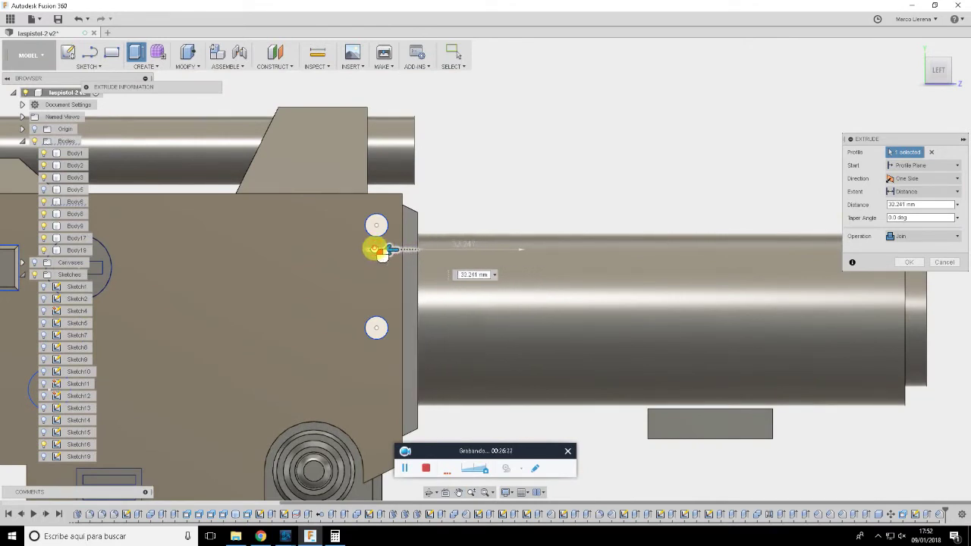
left_click_drag(406, 255, 487, 243)
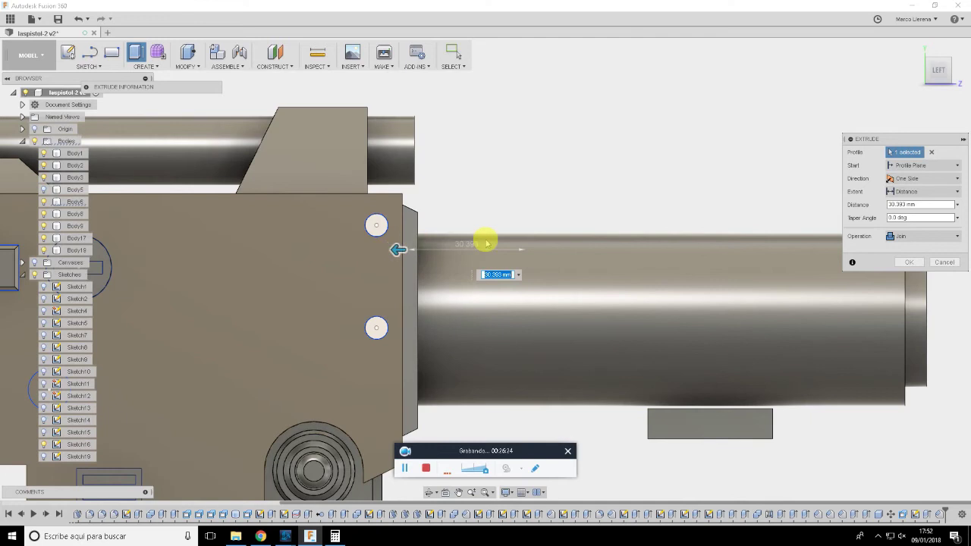
left_click(921, 236)
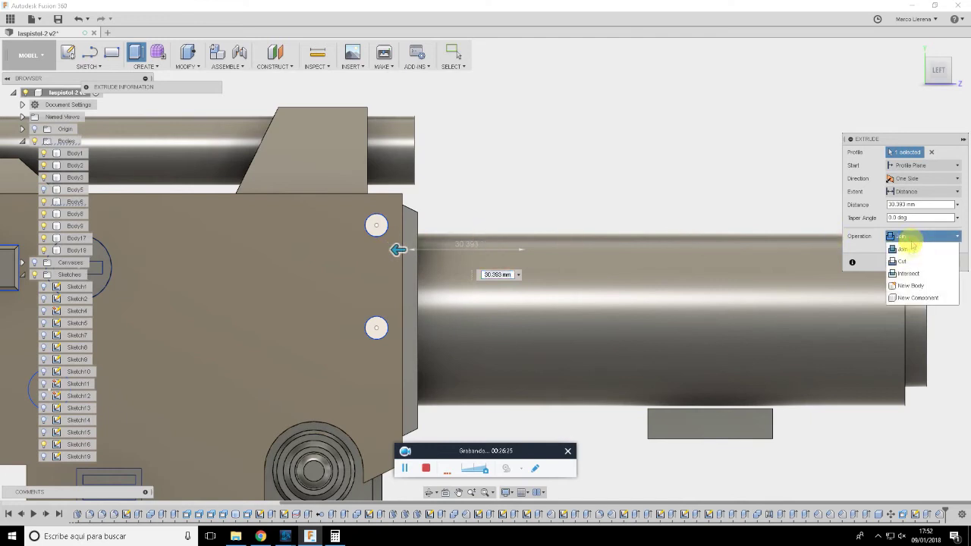
left_click(910, 278)
left_click(912, 263)
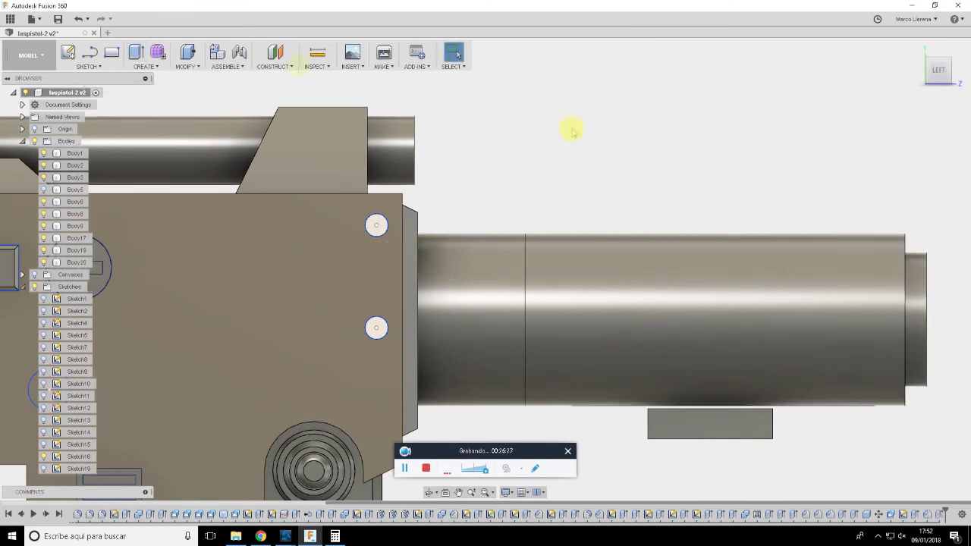
Join the new ring body to the outer barrel tube with Combine
left_click(186, 67)
left_click(189, 163)
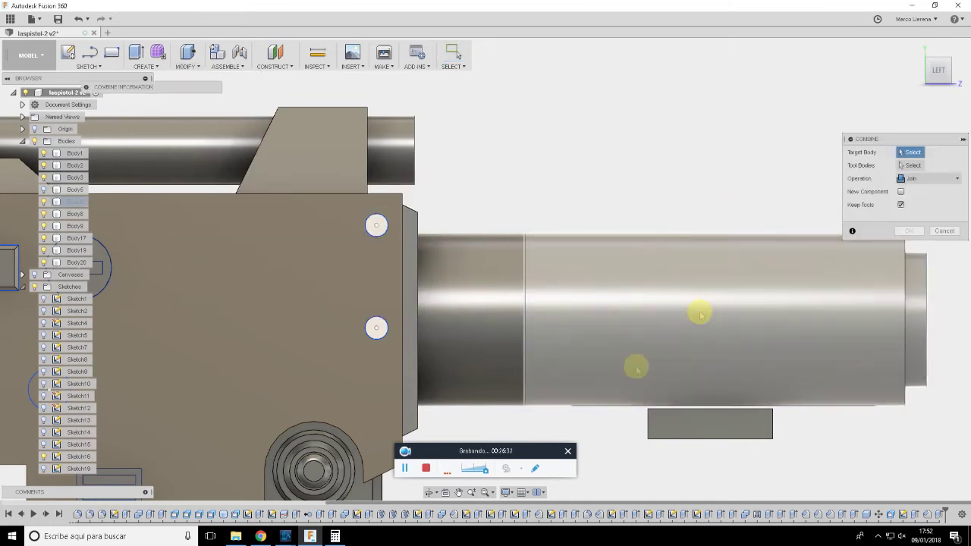
left_click(457, 289)
left_click(572, 297)
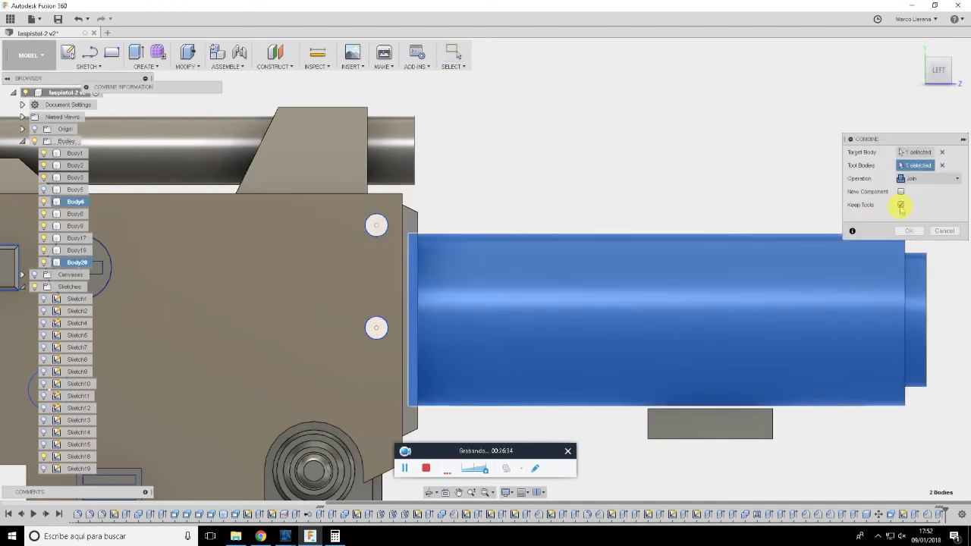
left_click(910, 231)
Hide the merged barrel cylinder and compare the pistol with the ArtStation reference
left_click(43, 192)
scroll(614, 195, "down", 3)
scroll(656, 227, "down", 2)
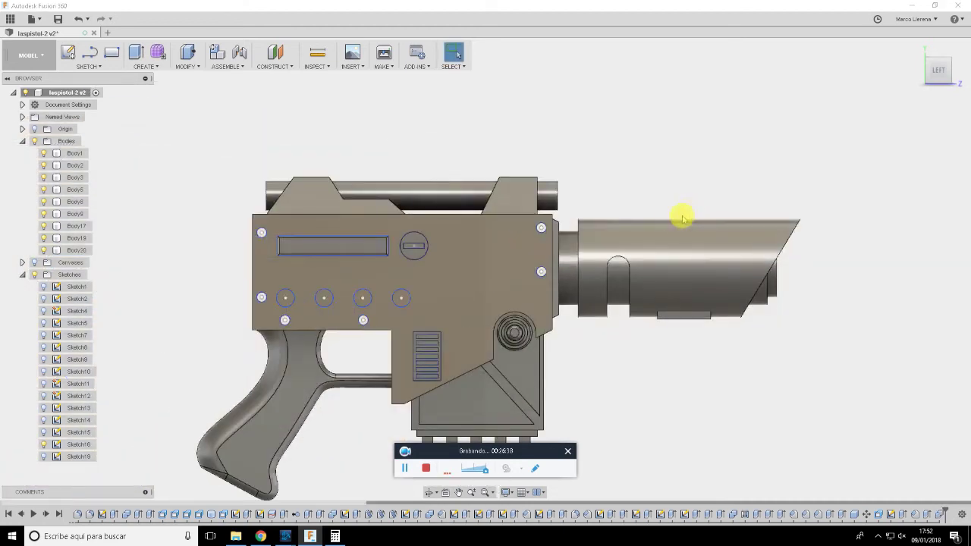
middle_click_drag(682, 212, 657, 221, "shift")
key("alt+Tab")
key("alt+Tab")
scroll(592, 223, "down", 2)
scroll(589, 230, "up", 5)
Cut barrel body Body20 out of receiver Body1, then hide the barrel
left_click(190, 64)
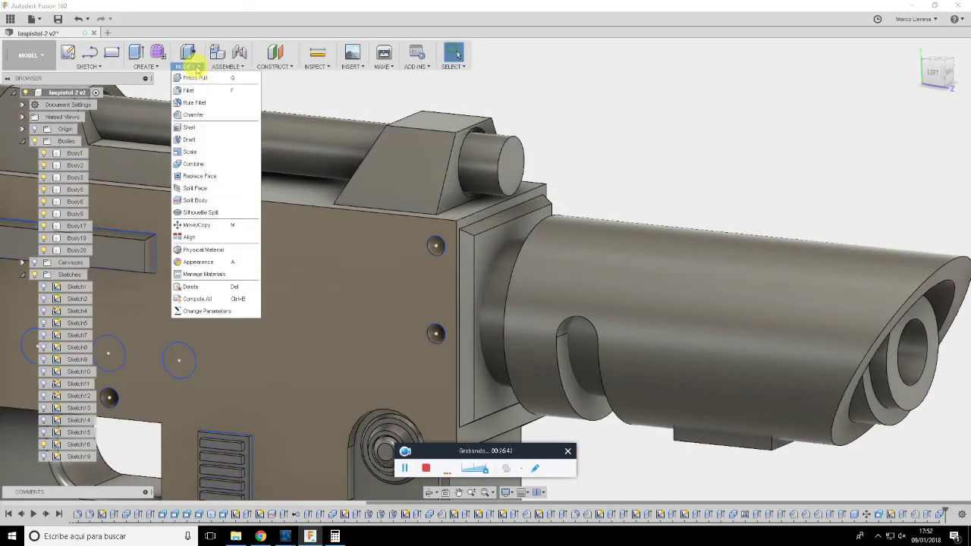
left_click(205, 169)
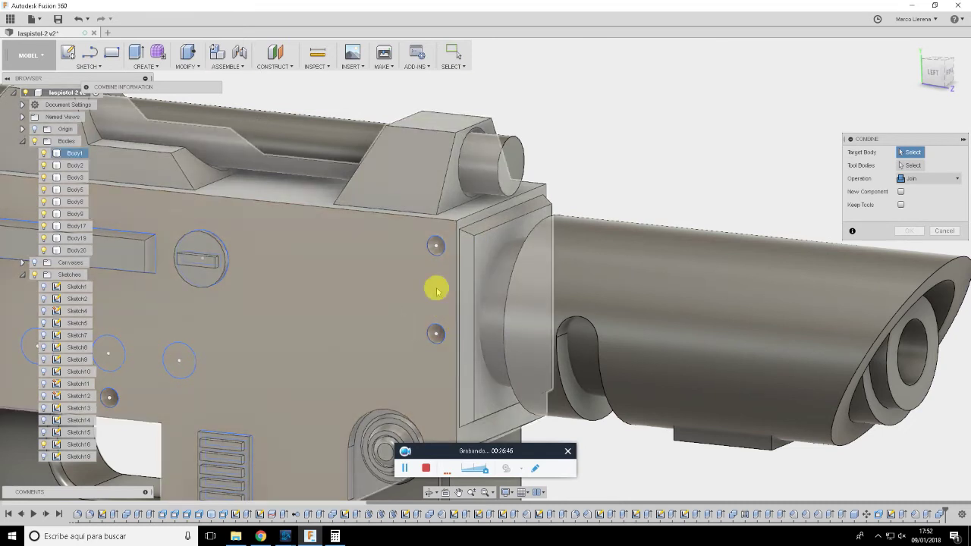
left_click(552, 300)
left_click(911, 179)
left_click(918, 204)
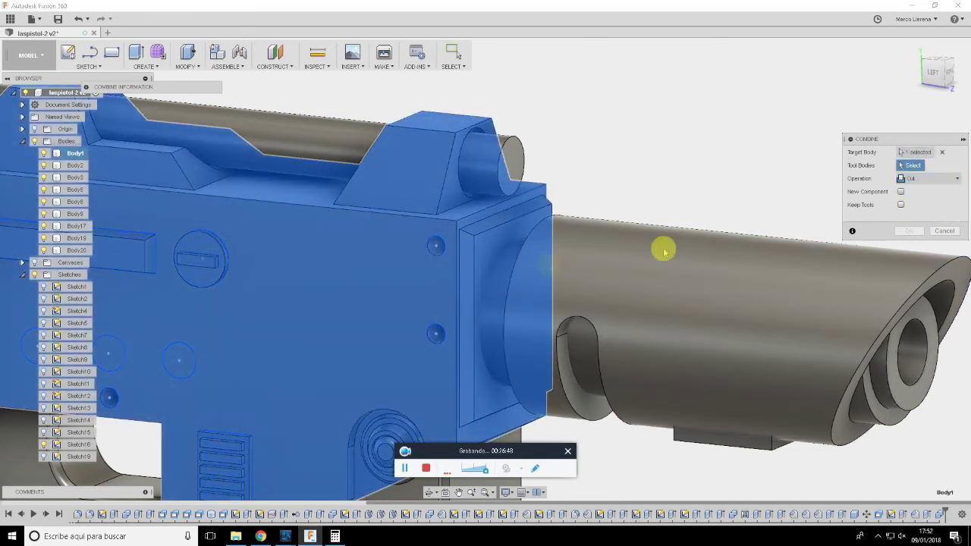
left_click(499, 300)
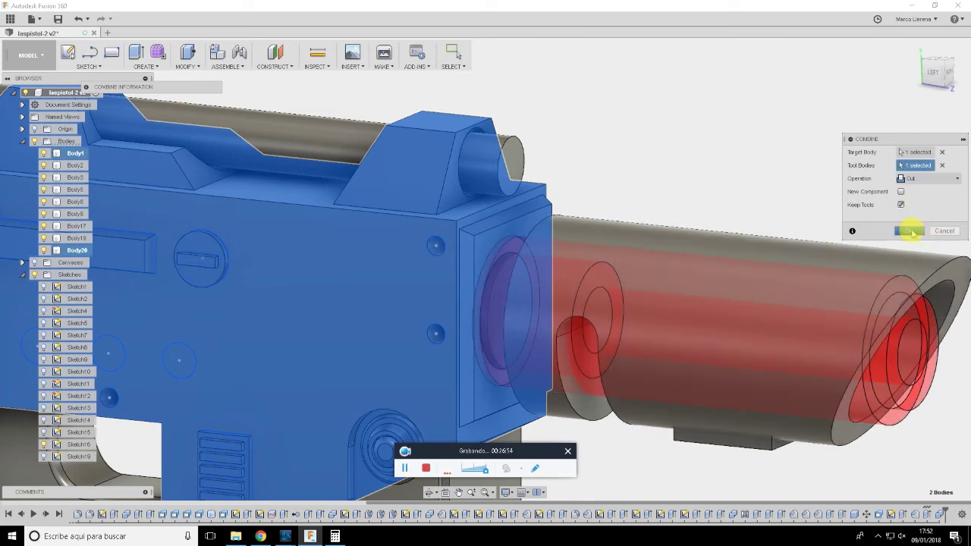
left_click(910, 231)
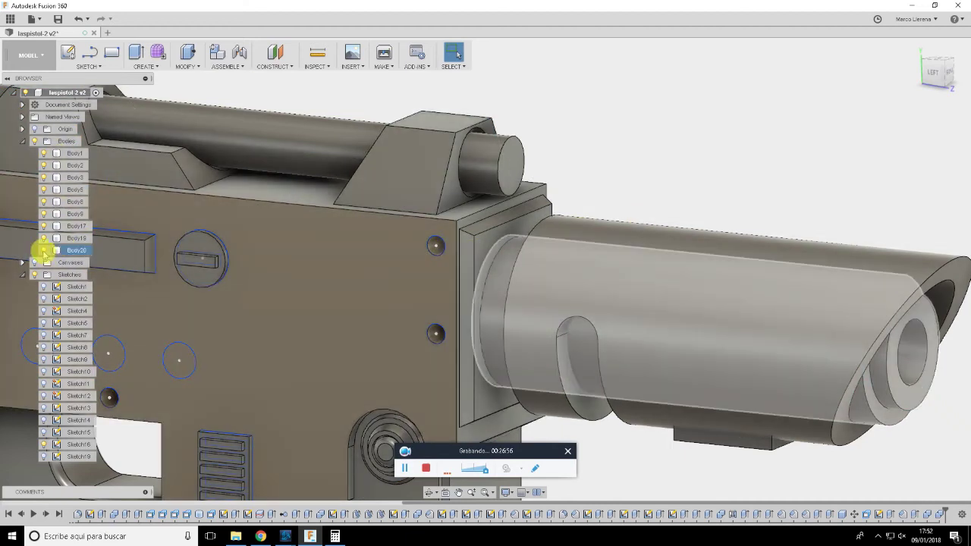
left_click(44, 190)
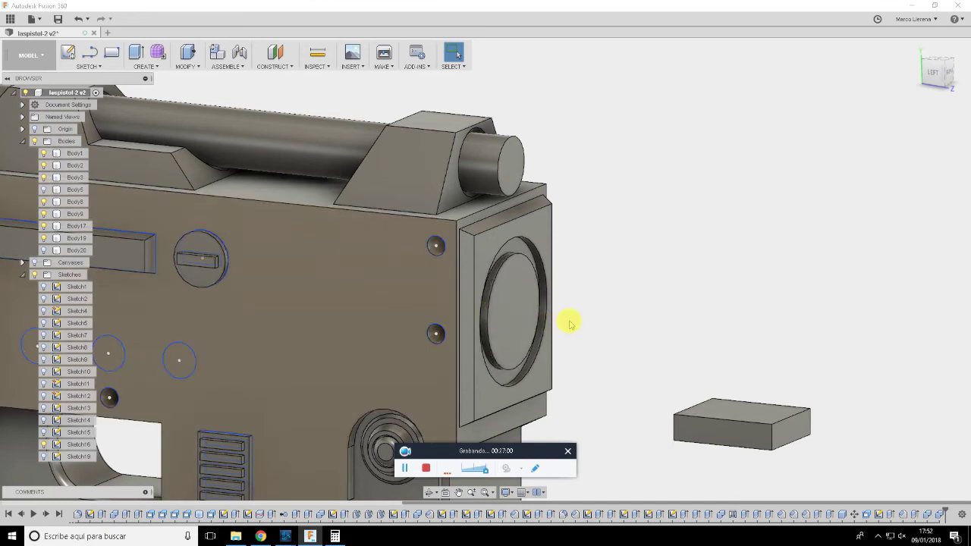
Extrude-cut the receiver's front circular face about 2.557 mm inward
scroll(570, 324, "up", 3)
left_click(478, 308)
key("e")
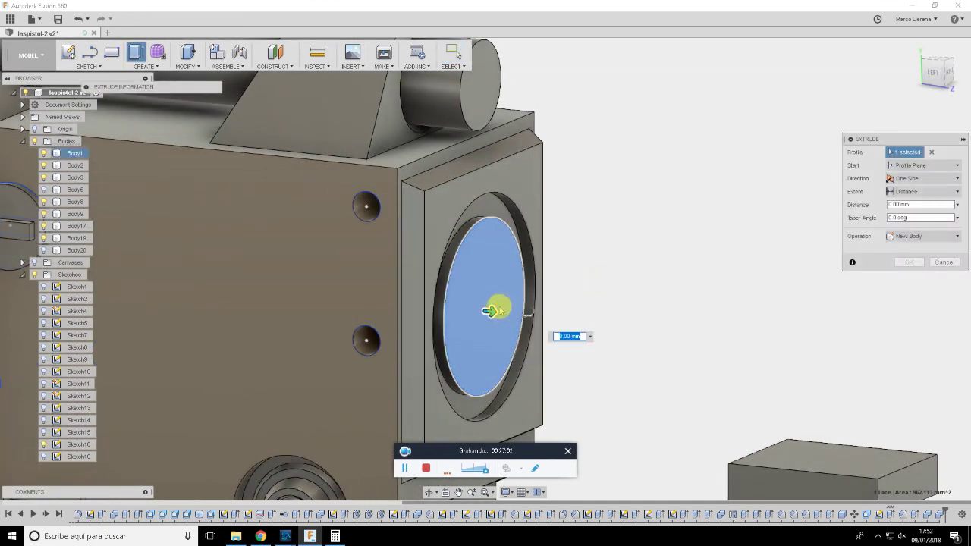
left_click_drag(499, 309, 481, 309)
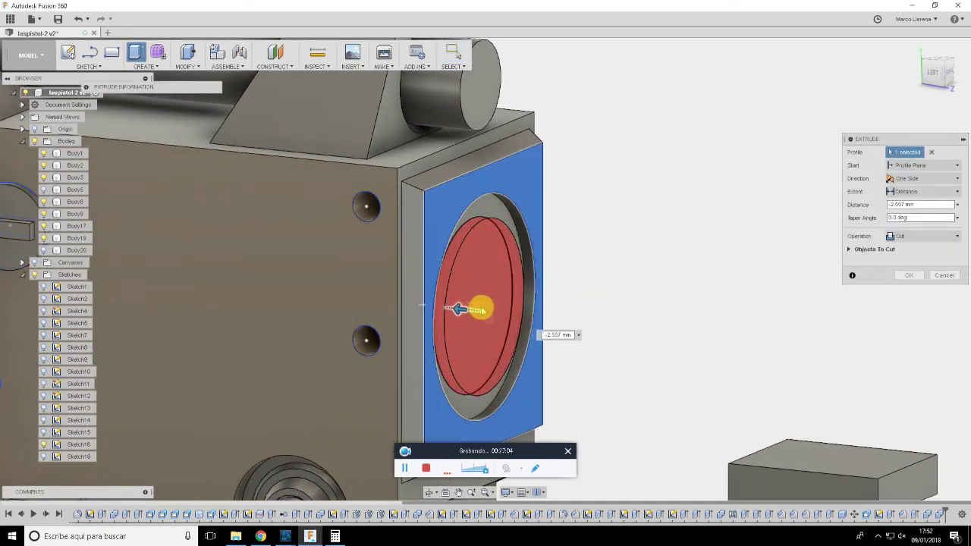
left_click(919, 277)
Show the barrel body again, hide the sketch outlines, and view the whole pistol
scroll(713, 323, "down", 3)
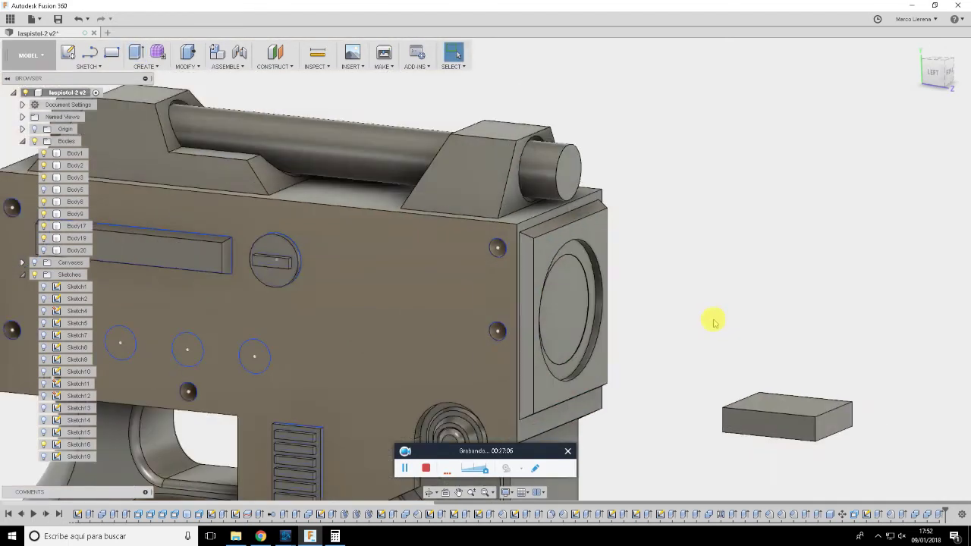
left_click(43, 189)
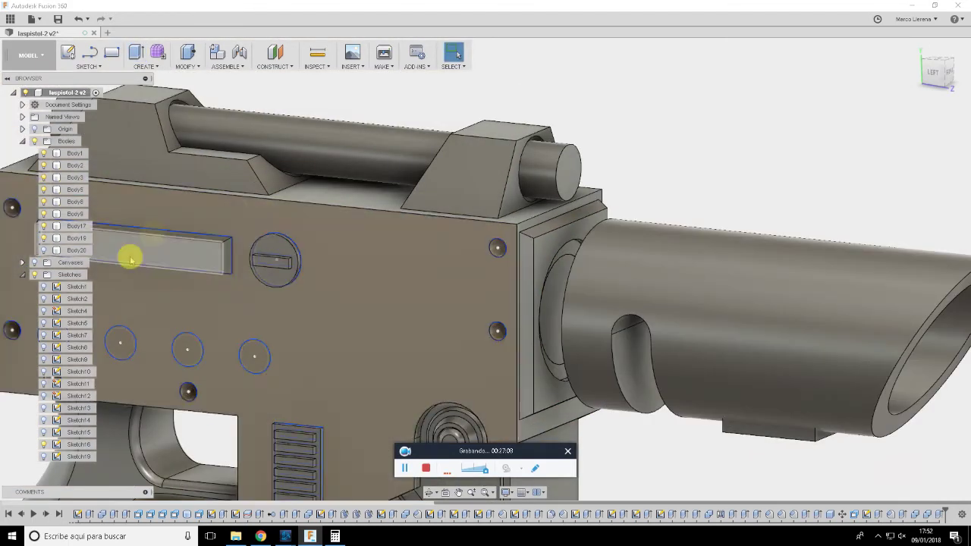
left_click(43, 250)
scroll(734, 185, "down", 4)
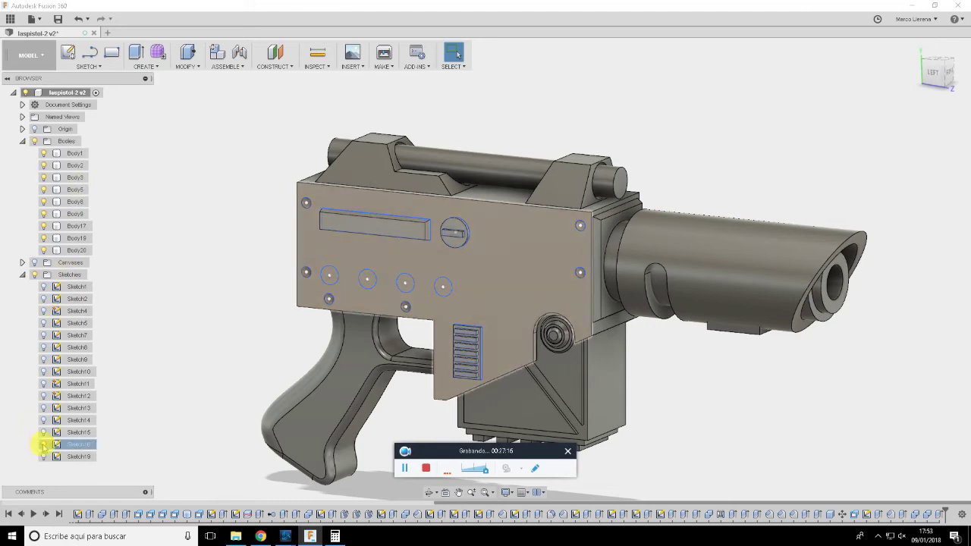
mouse_move(724, 175)
middle_mouse_down("shift")
mouse_move(882, 166)
mouse_move(726, 167)
middle_mouse_up("shift")
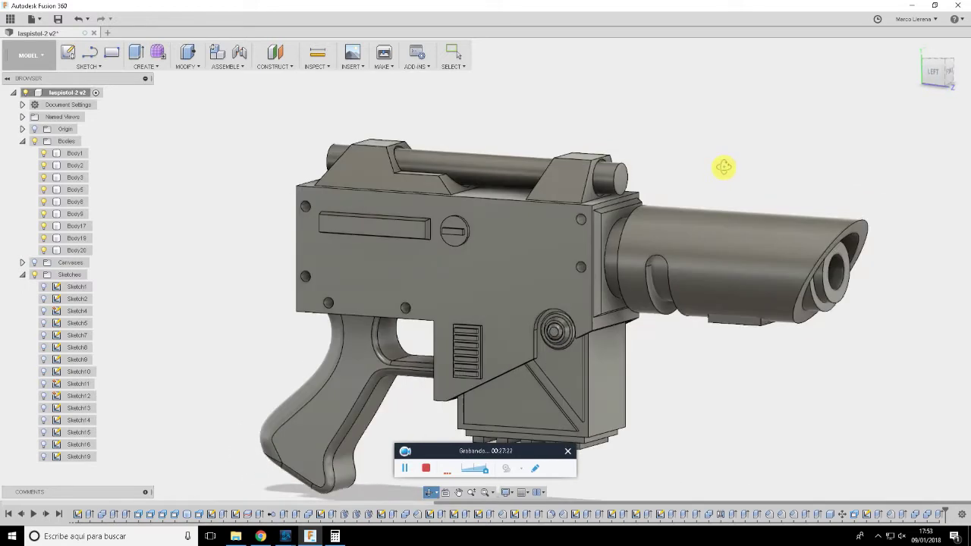
Check the rod end detail on the ArtStation reference picture
key("alt+Tab")
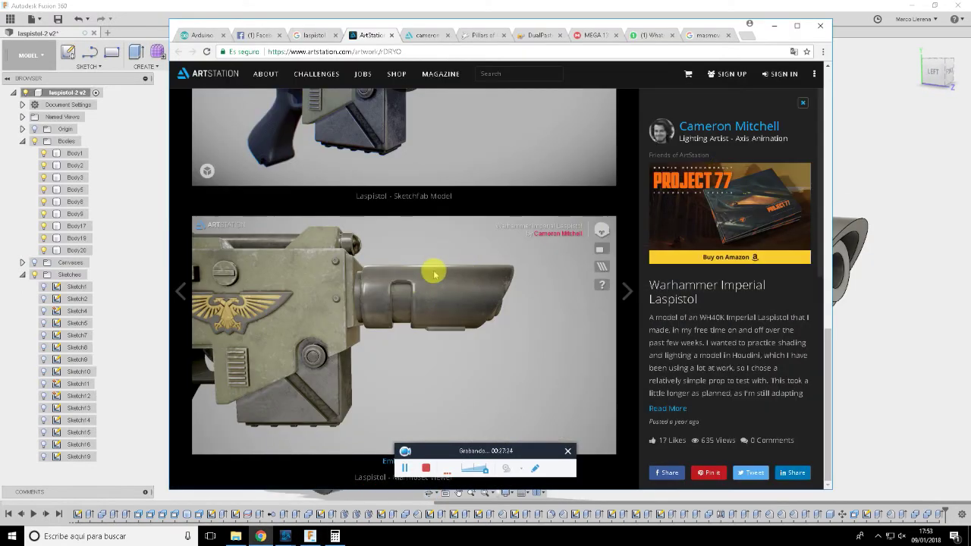
mouse_move(449, 300)
left_mouse_down()
mouse_move(355, 262)
mouse_move(414, 278)
mouse_move(354, 281)
mouse_move(359, 276)
mouse_move(363, 289)
left_mouse_up()
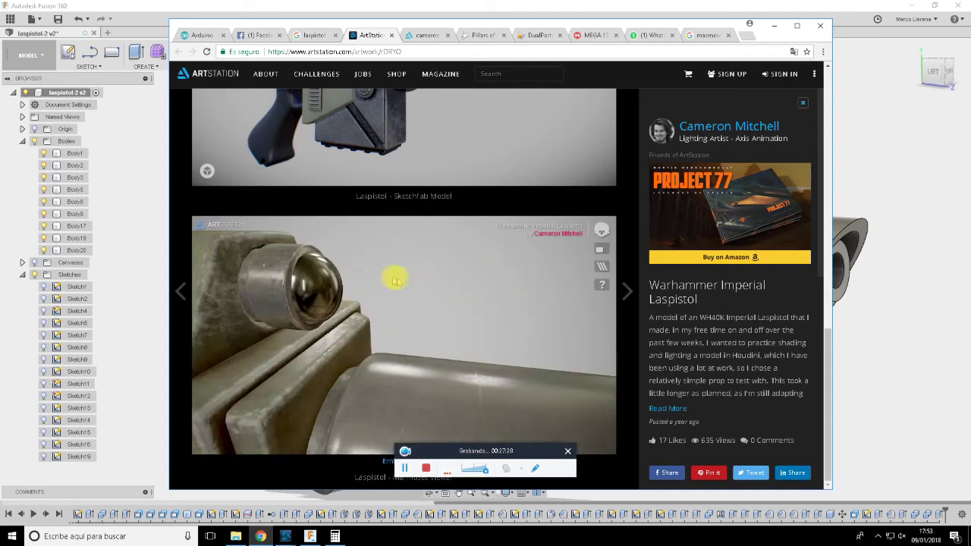
key("alt+Tab")
Sketch a 22 mm circle on the top rod's end face as Sketch20
left_click(618, 181)
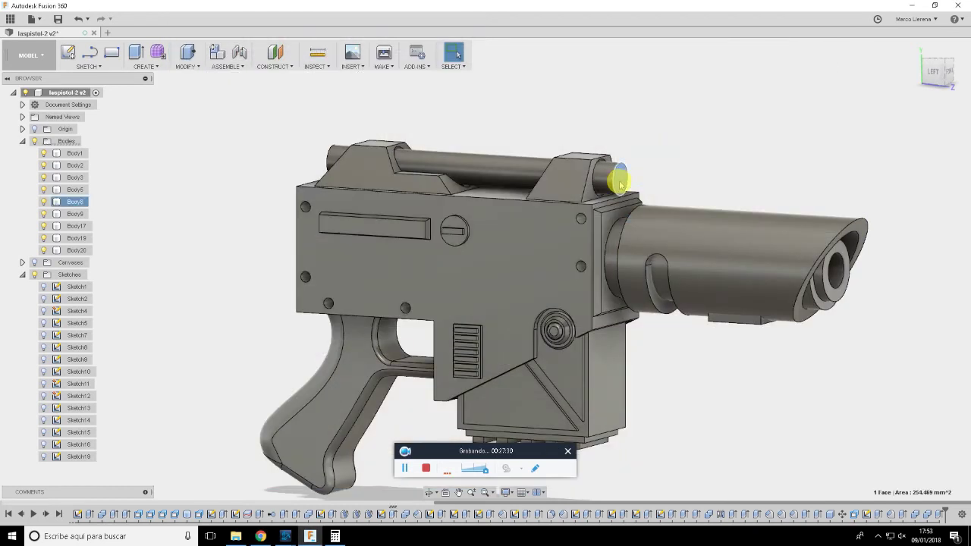
key("c")
key("alt+Tab")
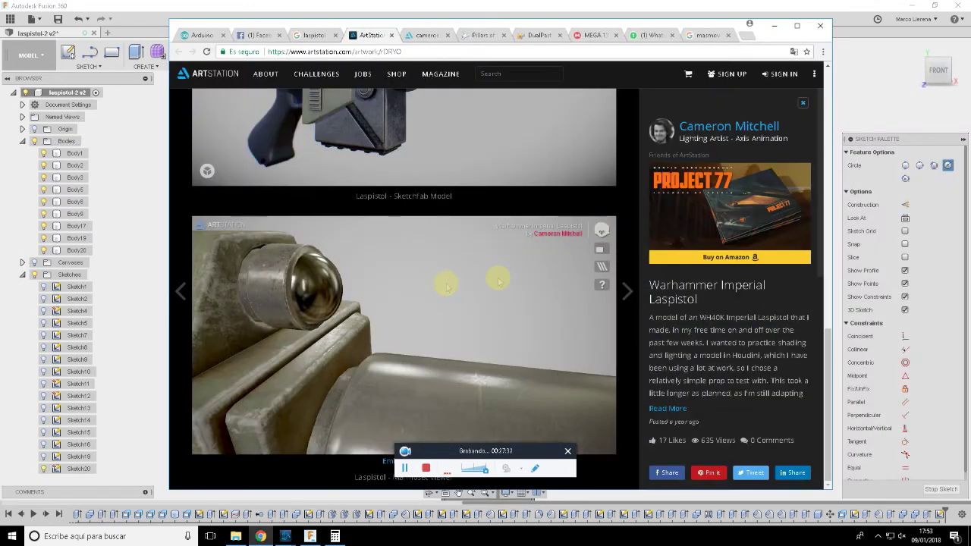
key("alt+Tab")
mouse_move(585, 217)
middle_mouse_down("shift")
mouse_move(618, 243)
mouse_move(665, 240)
mouse_move(494, 245)
middle_mouse_up("shift")
scroll(372, 210, "up", 3)
scroll(379, 262, "up", 2)
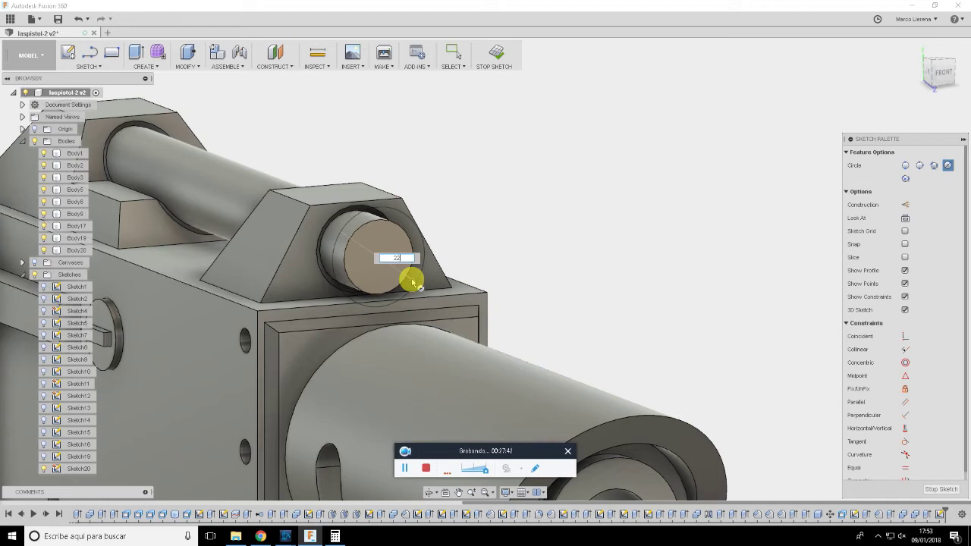
left_click(412, 283)
key("Escape")
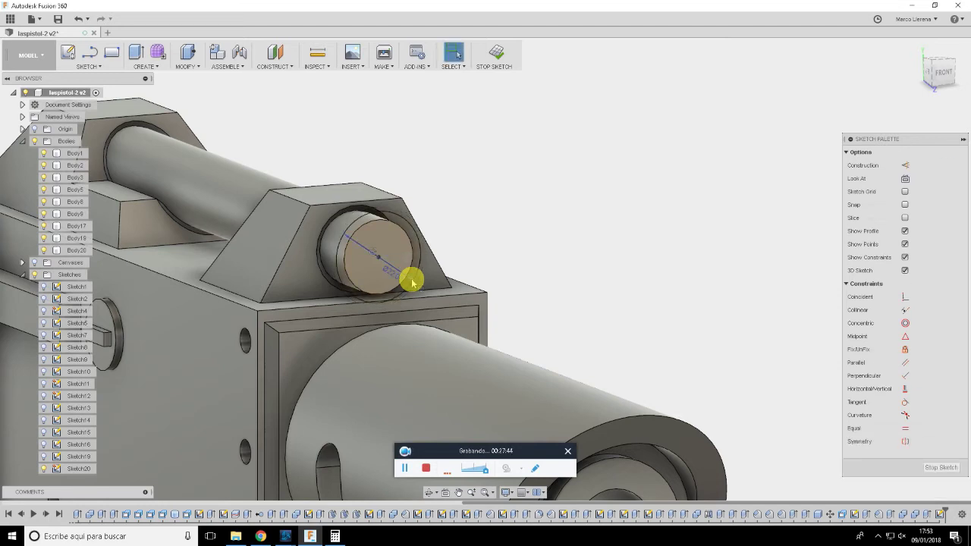
left_click(940, 467)
left_click(388, 237)
Extrude the 22 mm circle and surrounding ring profiles as a new body
scroll(404, 225, "up", 3)
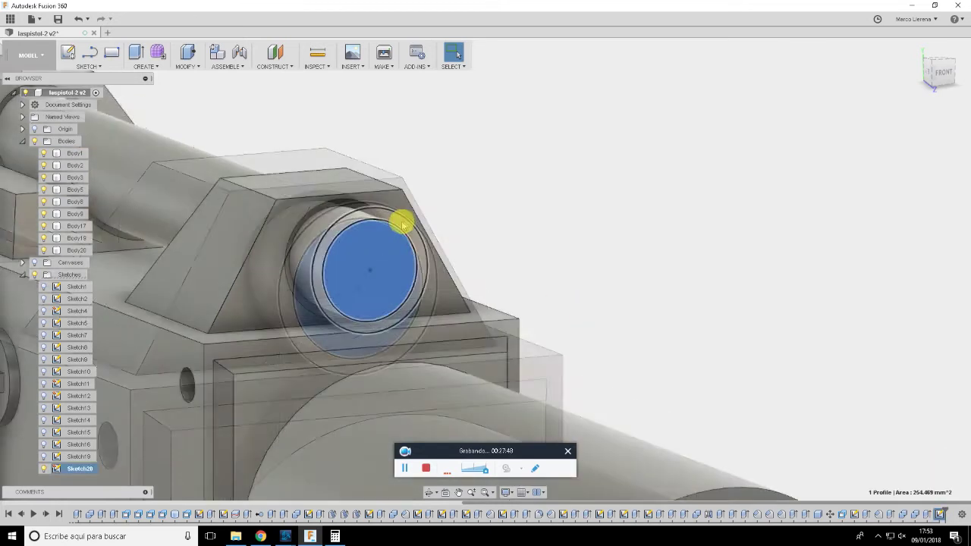
left_click(408, 223, "ctrl")
scroll(433, 277, "down", 3)
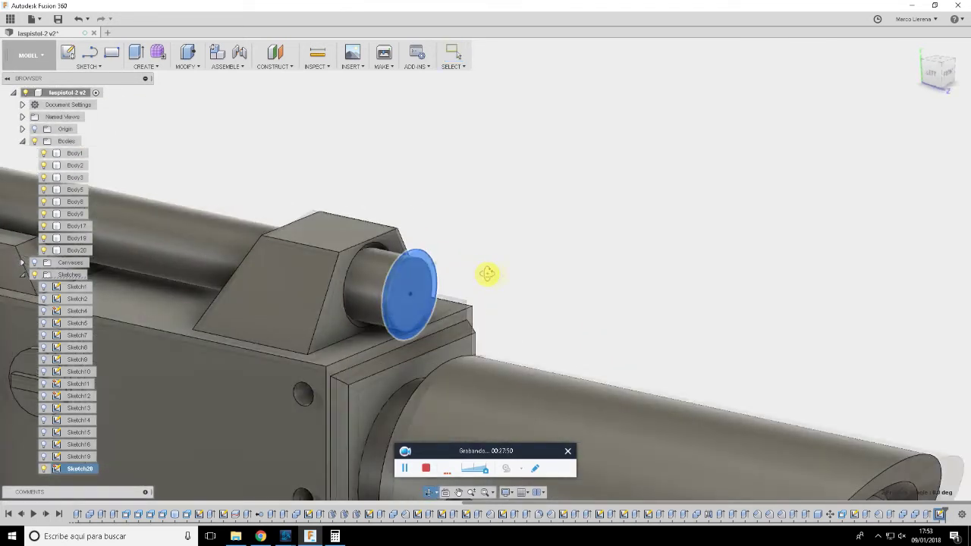
middle_click_drag(449, 263, 521, 282, "shift")
key("e")
left_click_drag(448, 287, 427, 296)
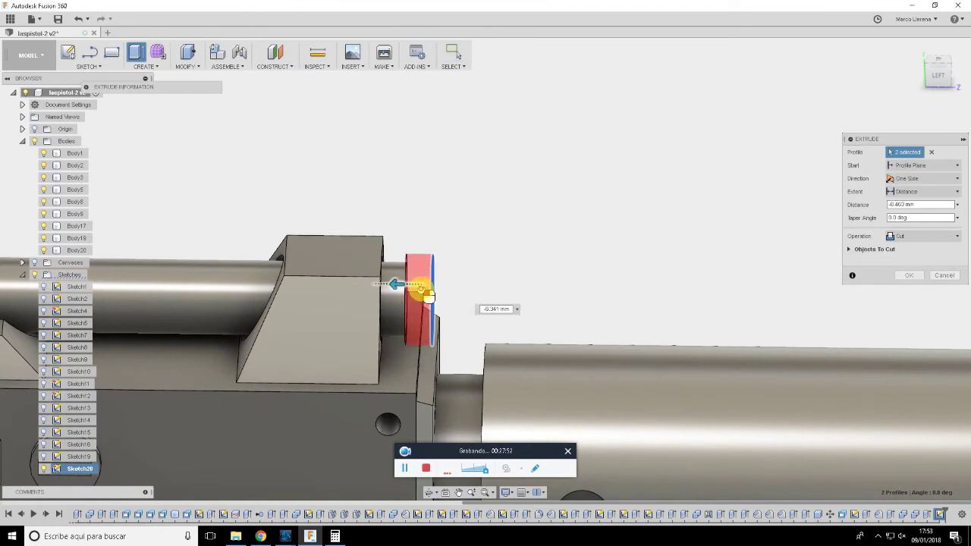
left_click(910, 236)
left_click(917, 287)
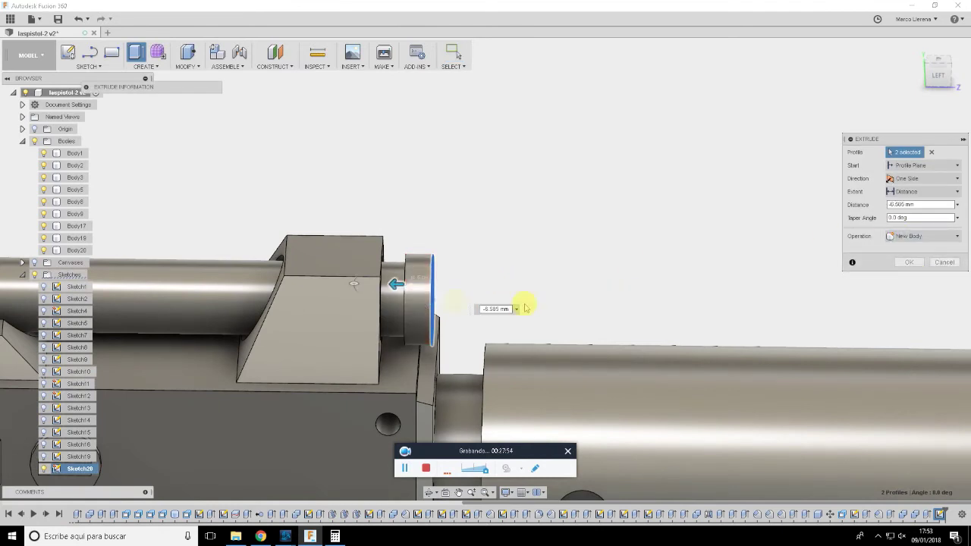
Make the extrusion two-sided, about 9 mm back and past the rod tip, forming Body21
left_click(938, 76)
left_click_drag(402, 254, 391, 253)
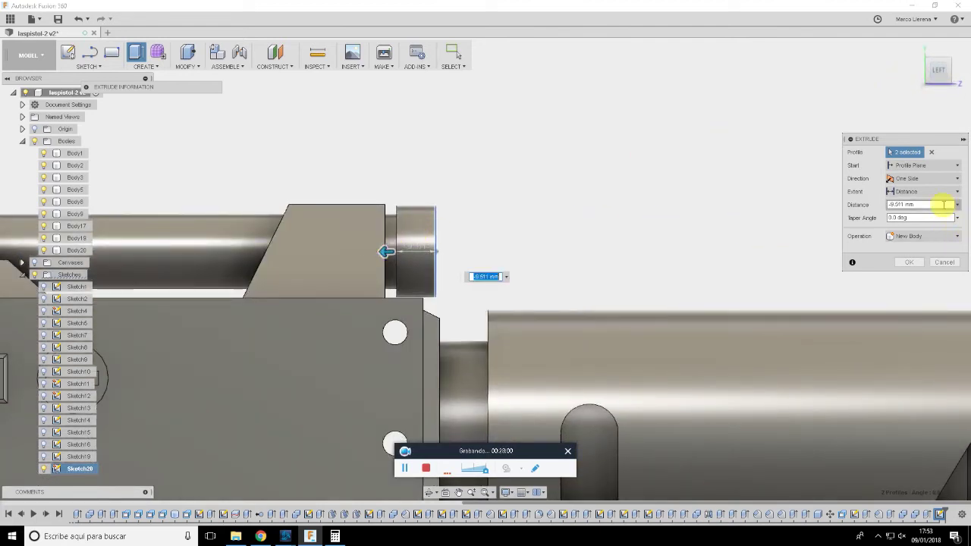
left_click(944, 178)
left_click(918, 204)
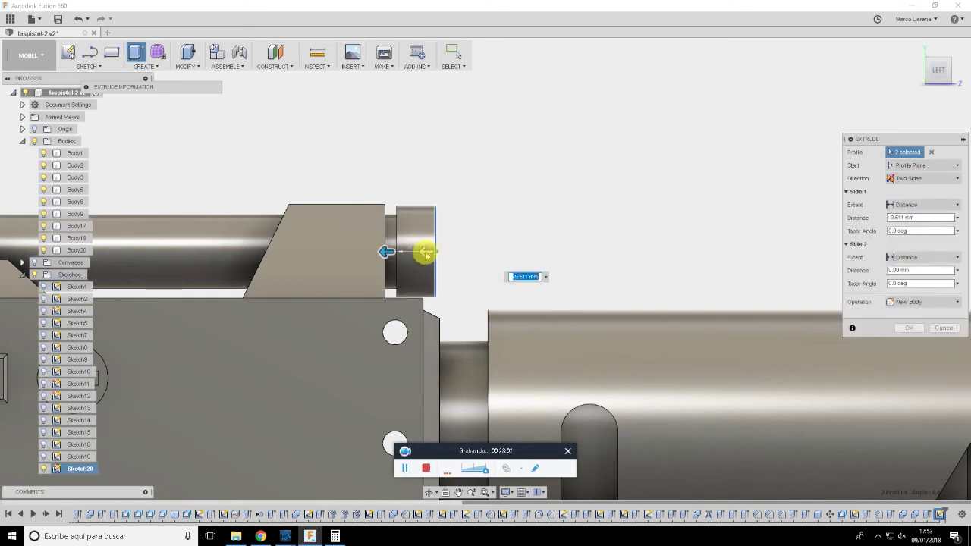
left_click_drag(428, 254, 433, 256)
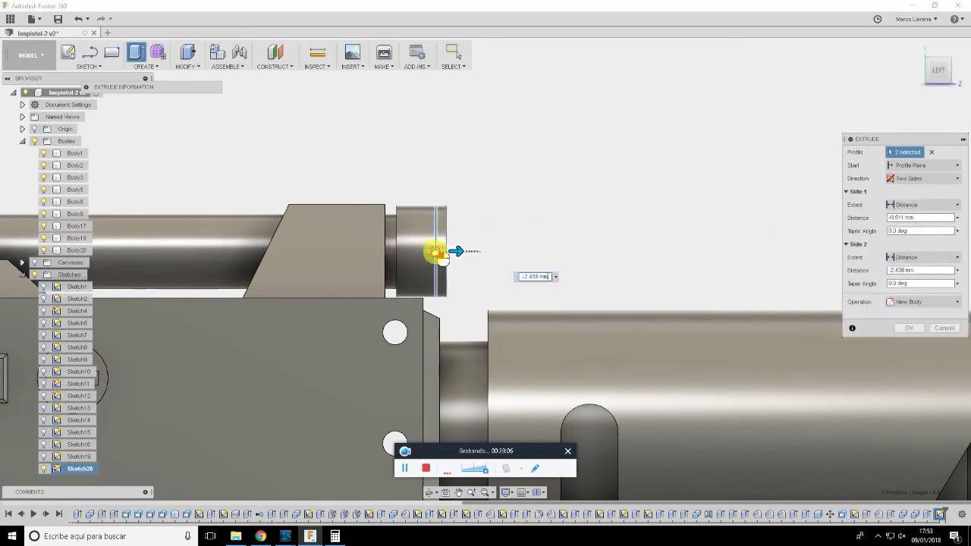
left_click(907, 329)
middle_click_drag(590, 169, 617, 201, "shift")
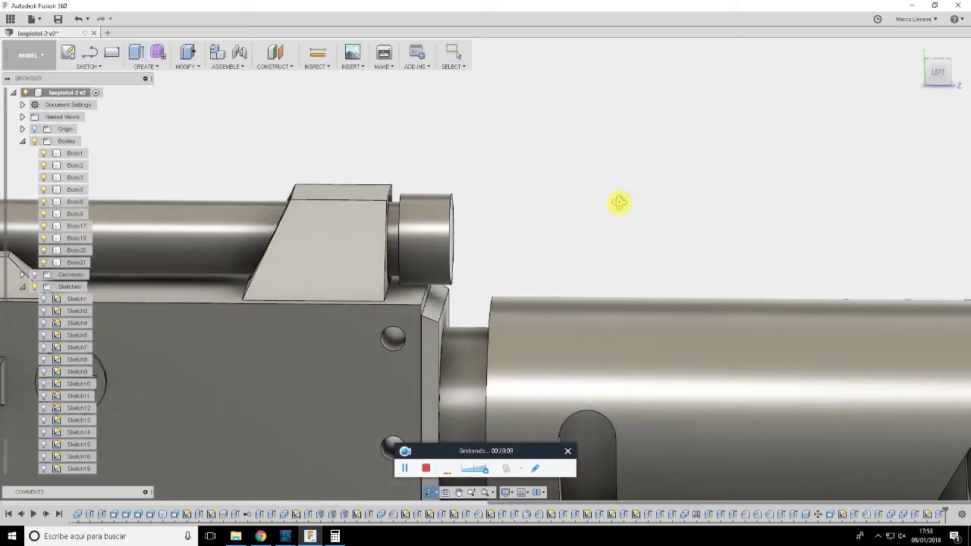
left_click(146, 66)
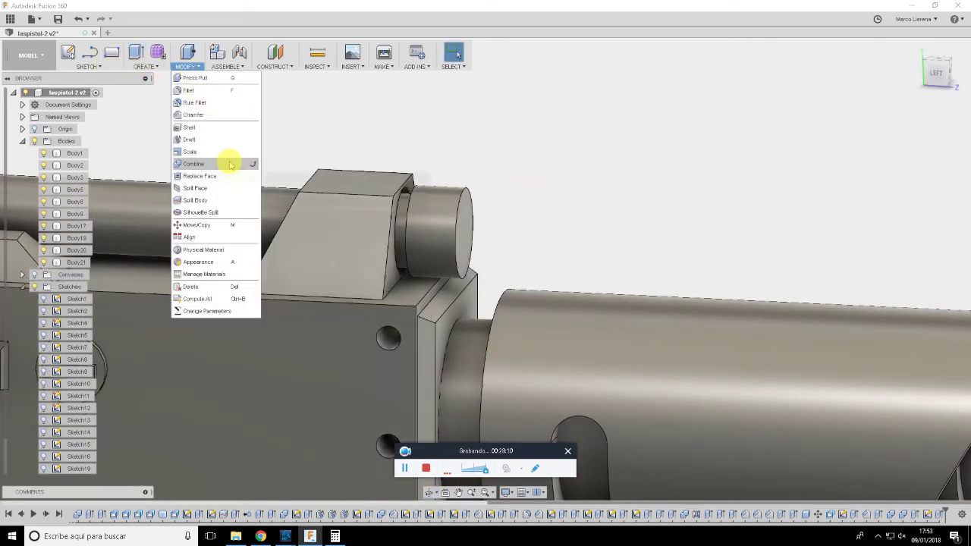
Combine-cut the long rod from end cylinder Body21, keeping the rod
left_click(231, 164)
left_click(449, 226)
left_click(260, 196)
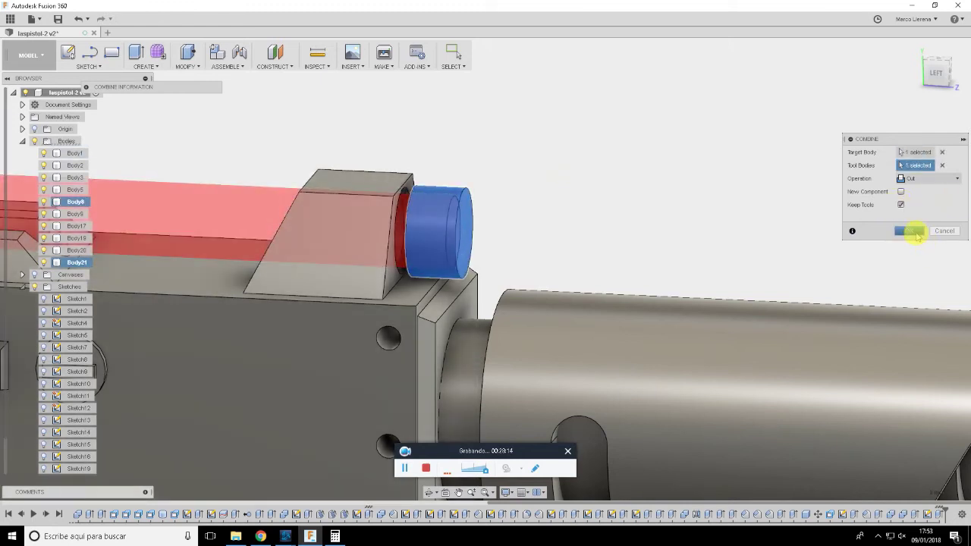
left_click(914, 231)
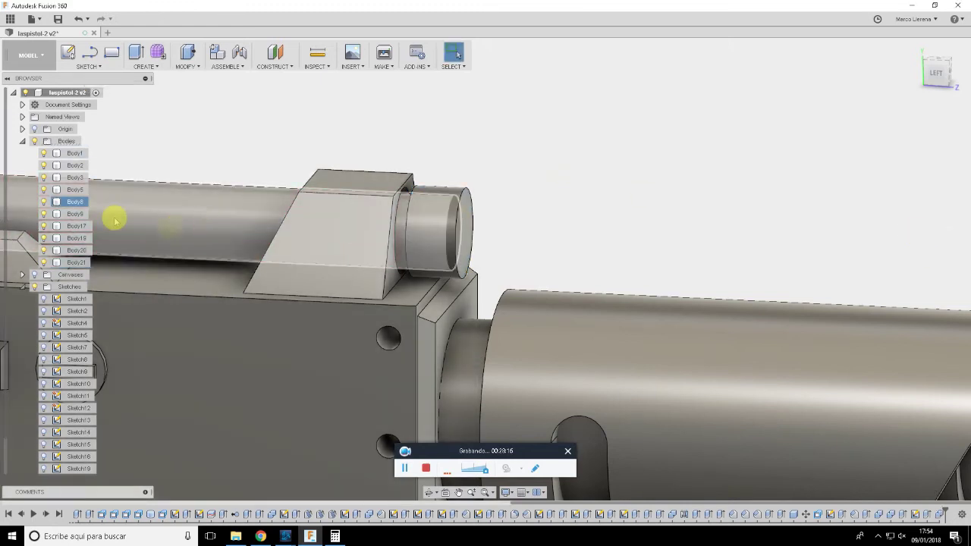
Hide the rod to inspect the sleeve and compare with the ArtStation reference
left_click(44, 202)
mouse_move(531, 187)
middle_mouse_down("shift")
mouse_move(551, 186)
mouse_move(520, 192)
middle_mouse_up("shift")
key("alt+Tab")
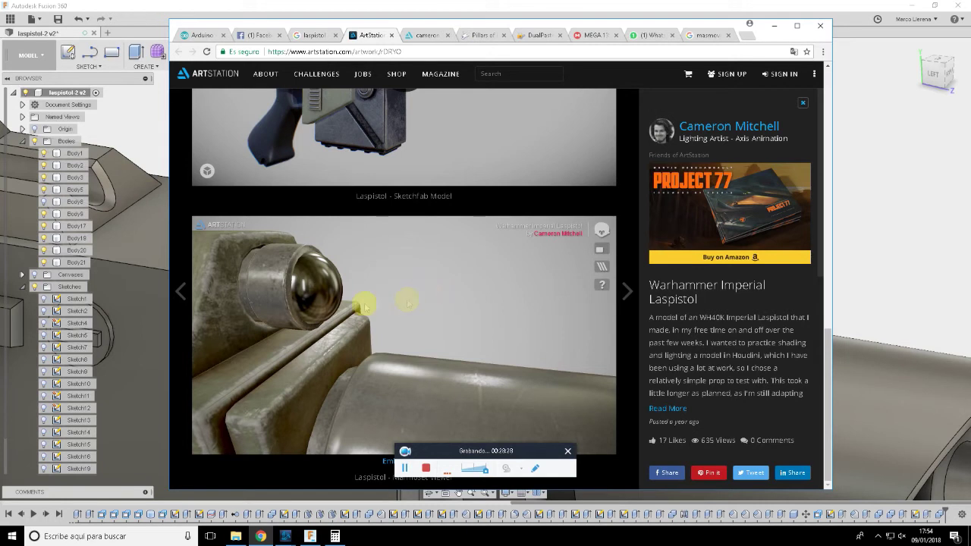
key("alt+Tab")
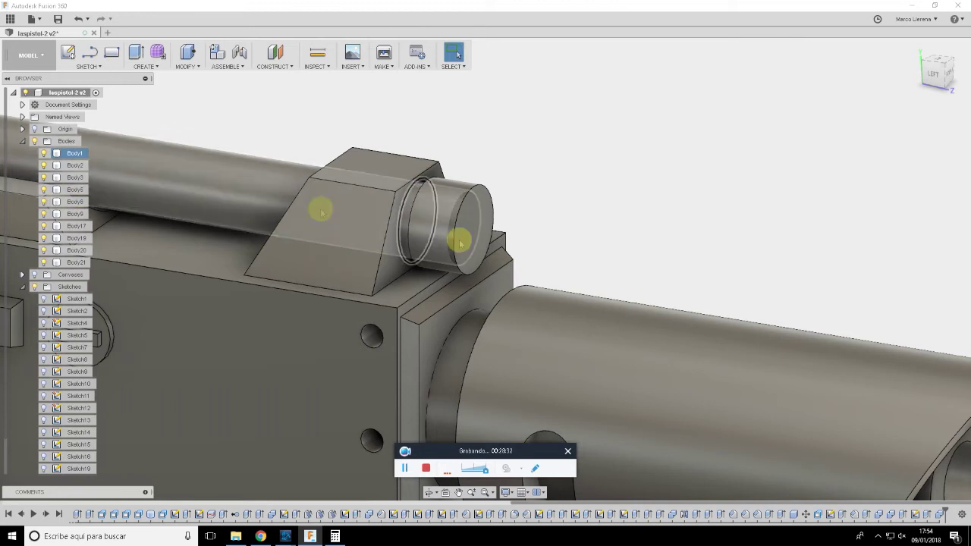
Extrude-cut the Body21 front end face 8.861 mm deep into the rod end
left_click(418, 234)
left_click(433, 217)
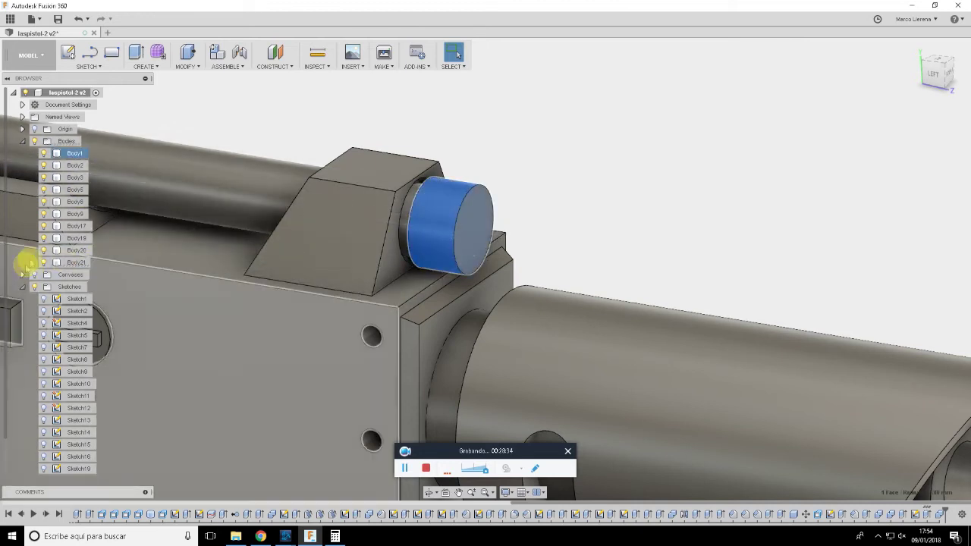
left_click(461, 227)
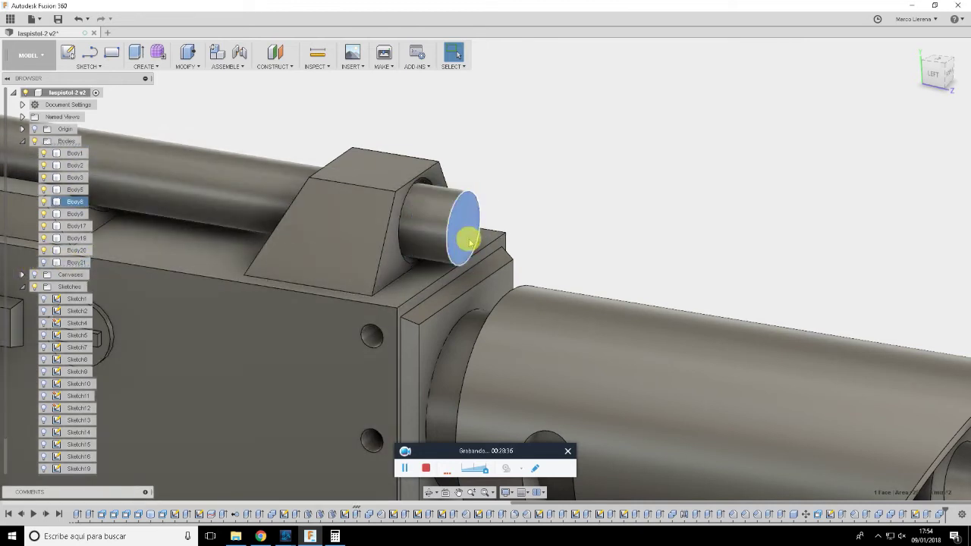
key("e")
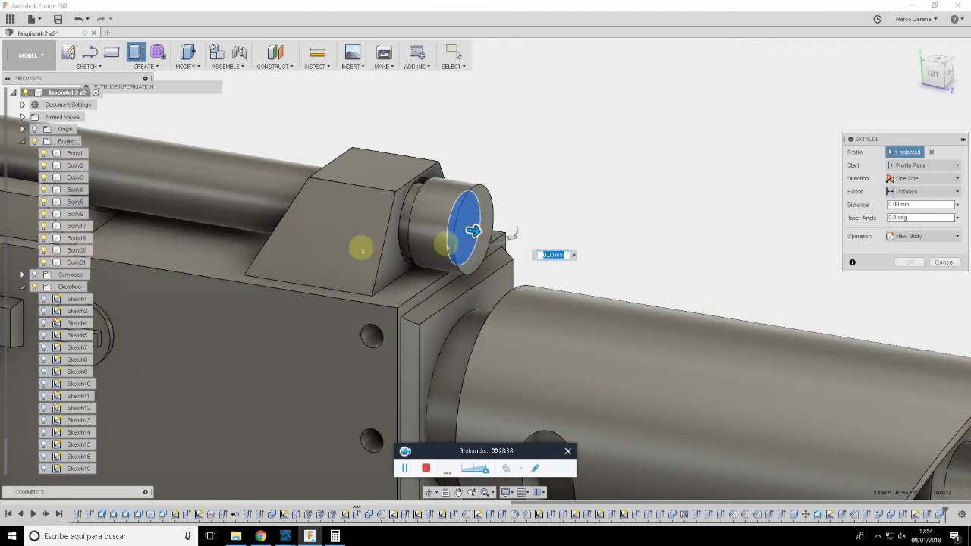
left_click_drag(475, 232, 507, 237)
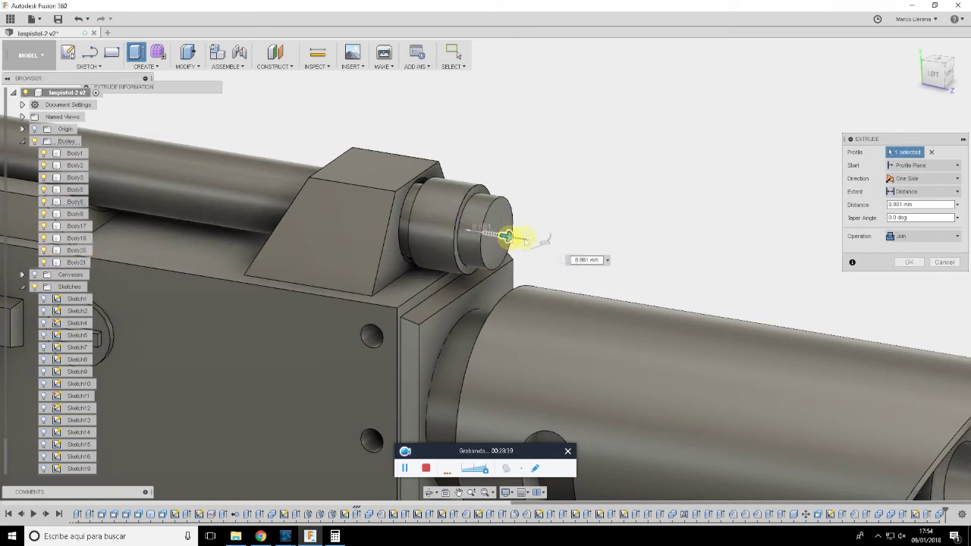
left_click(922, 236)
left_click(913, 256)
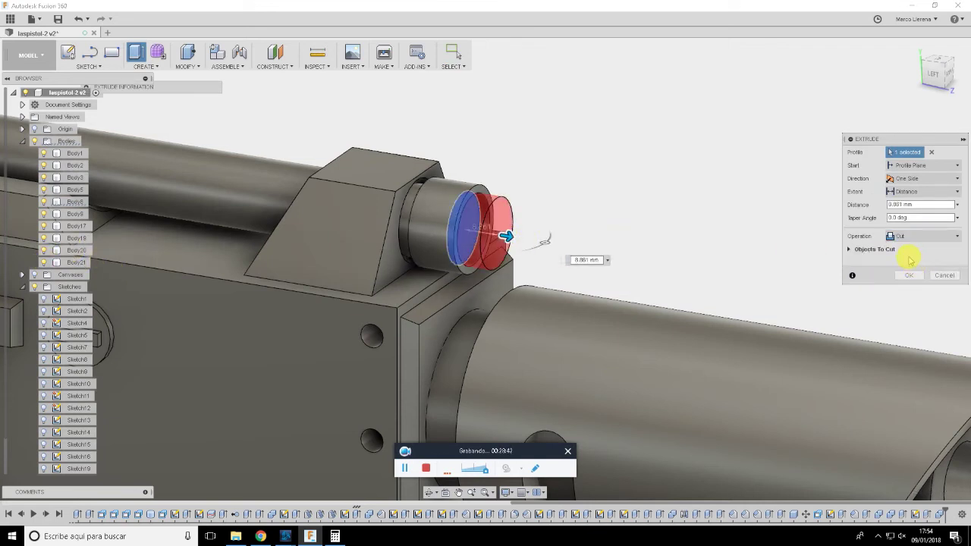
left_click(912, 277)
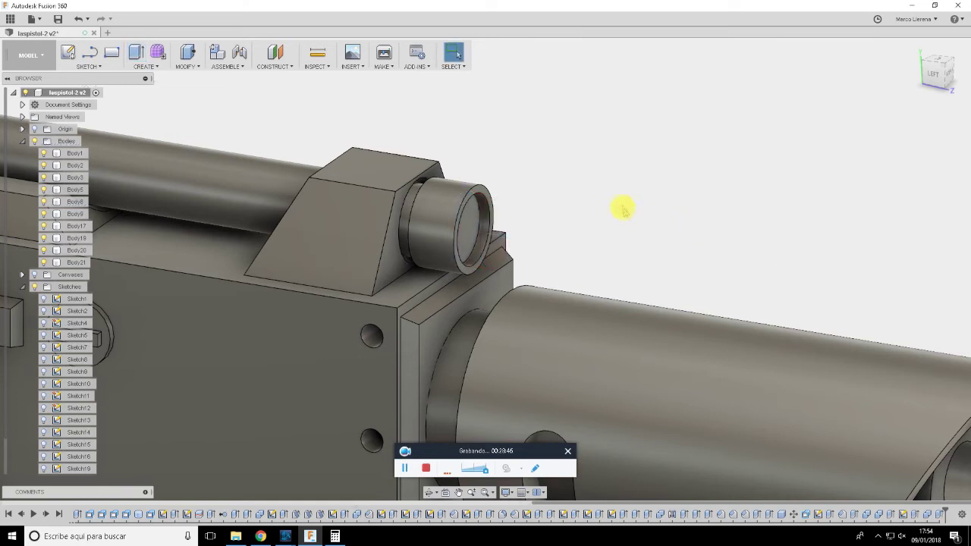
Rotate the ArtStation reference model to compare the rod end
key("alt+Tab")
left_click_drag(429, 304, 381, 316)
key("alt+Tab")
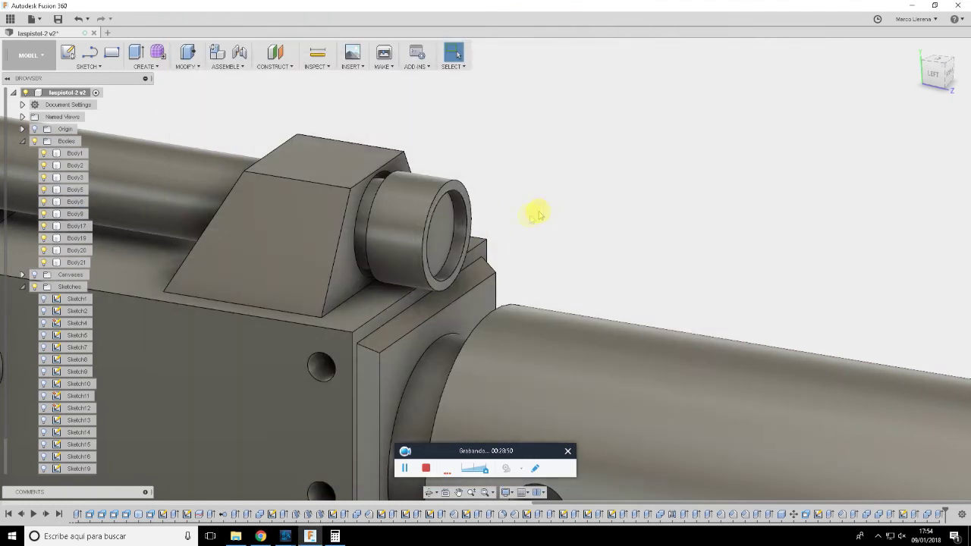
Place a new-body sphere centred on the recessed rod-end face
middle_click_drag(536, 216, 513, 217, "shift")
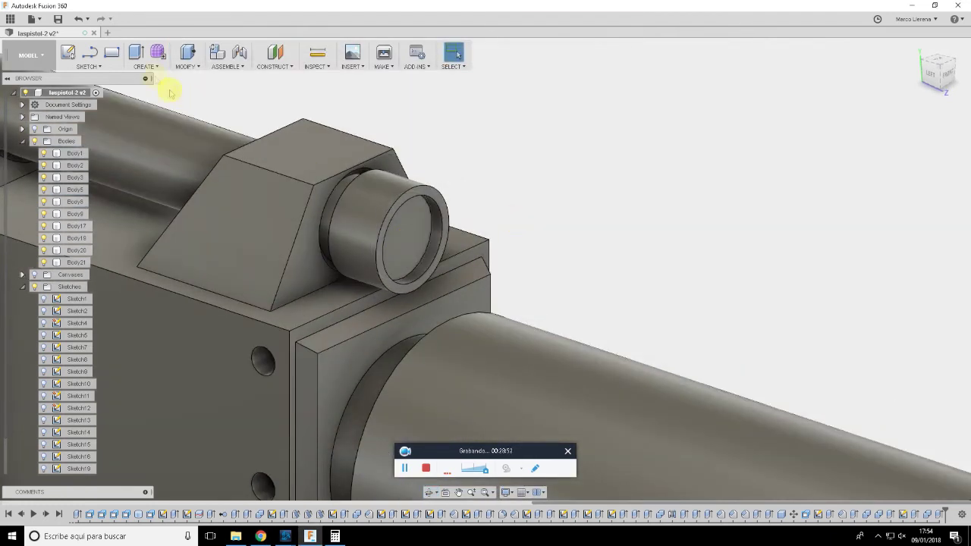
left_click(146, 66)
left_click(147, 214)
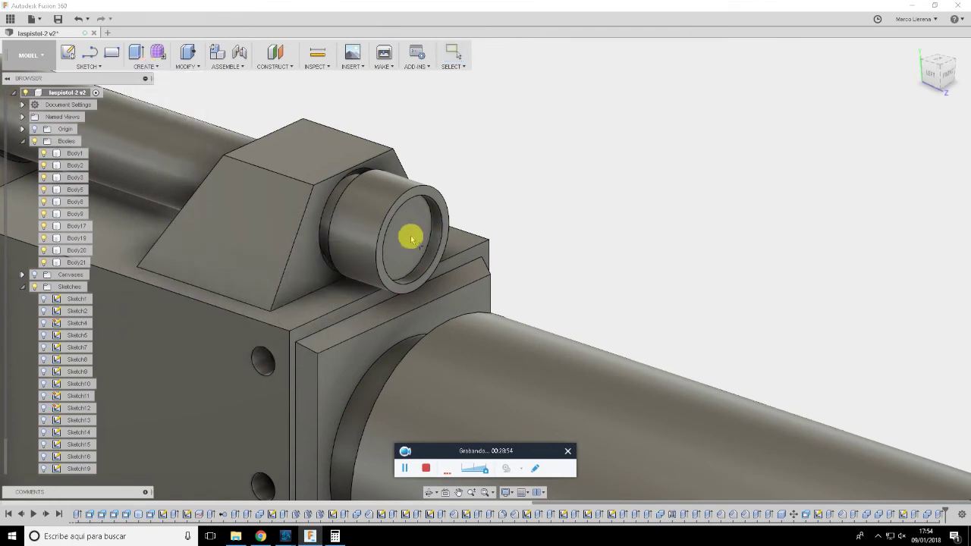
left_click(948, 76)
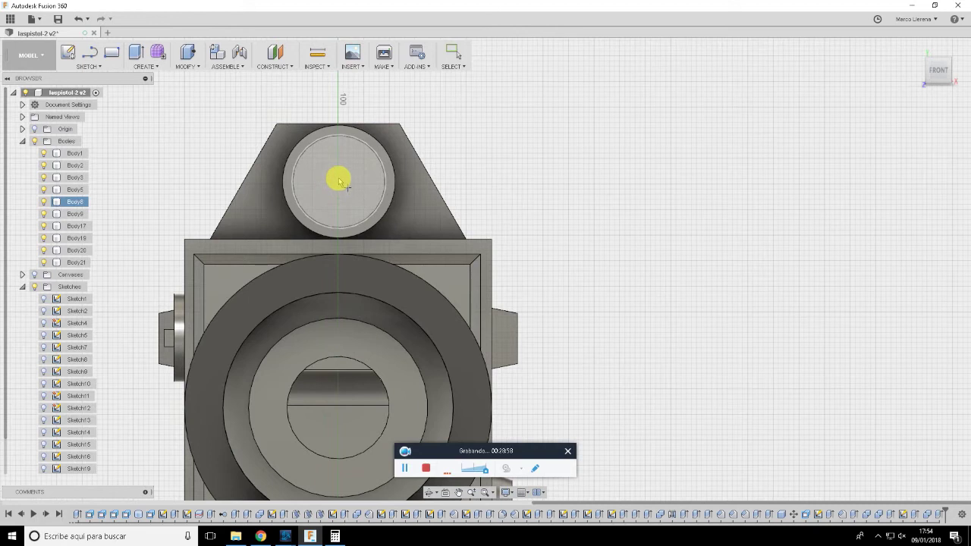
left_click(340, 181)
left_click(338, 182)
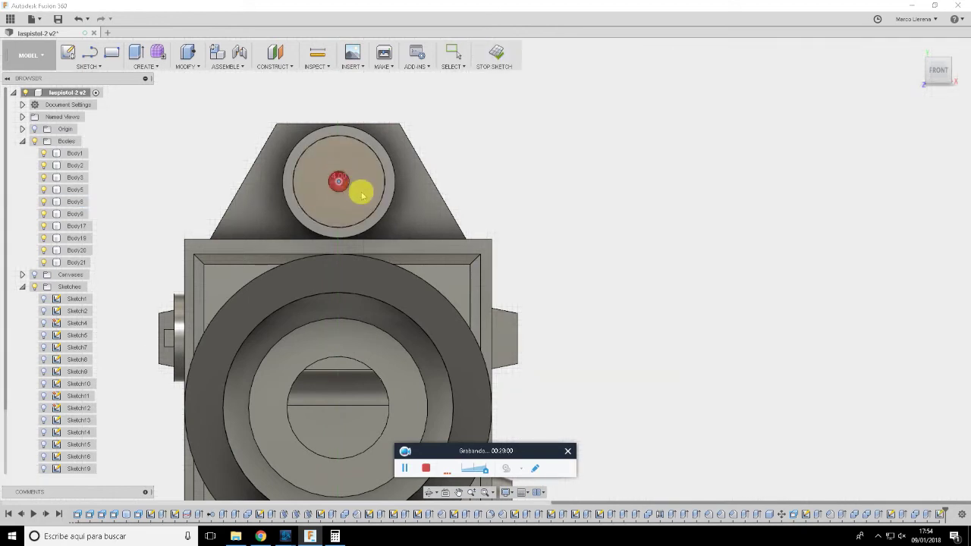
left_click(939, 179)
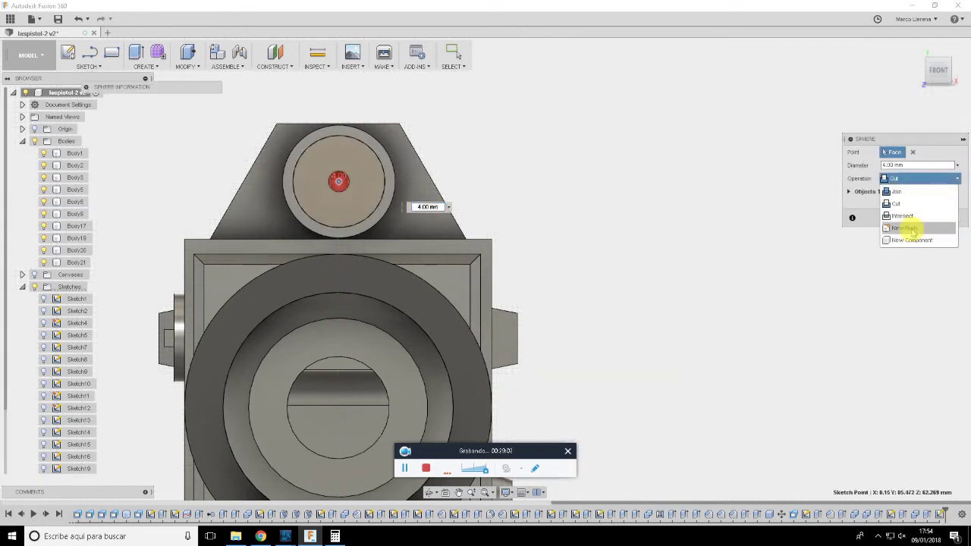
left_click(906, 228)
Set the sphere diameter to 10 mm, creating Body22, and select it
scroll(353, 178, "up", 2)
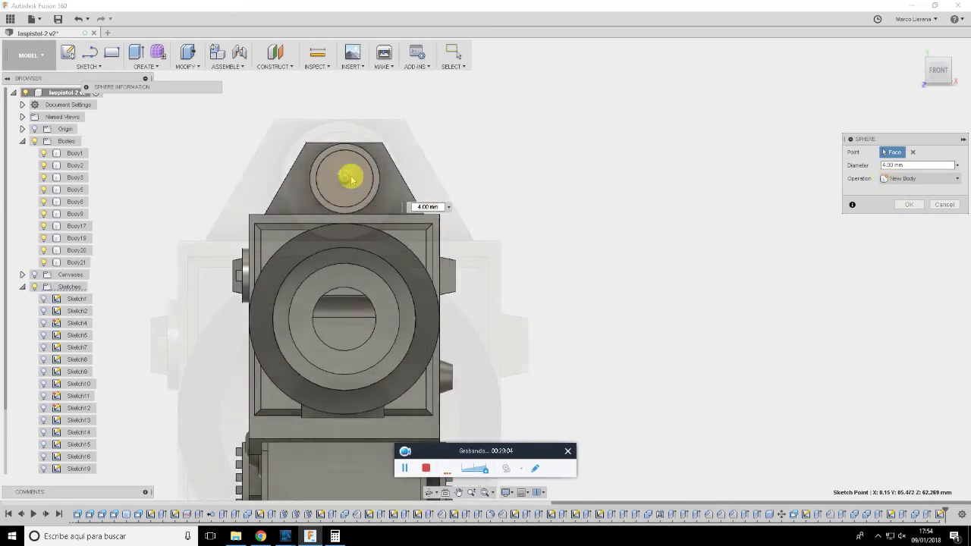
scroll(337, 163, "up", 2)
scroll(329, 156, "up", 2)
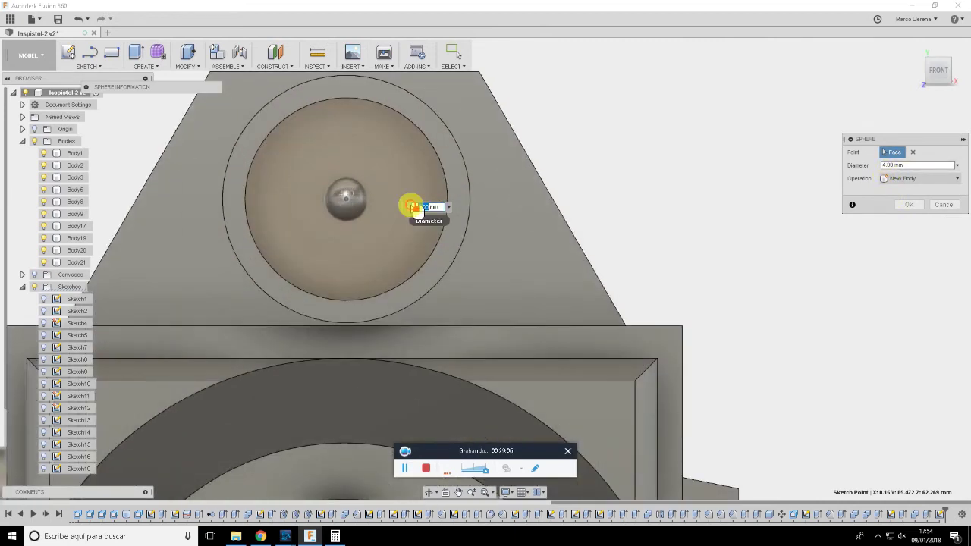
type("10")
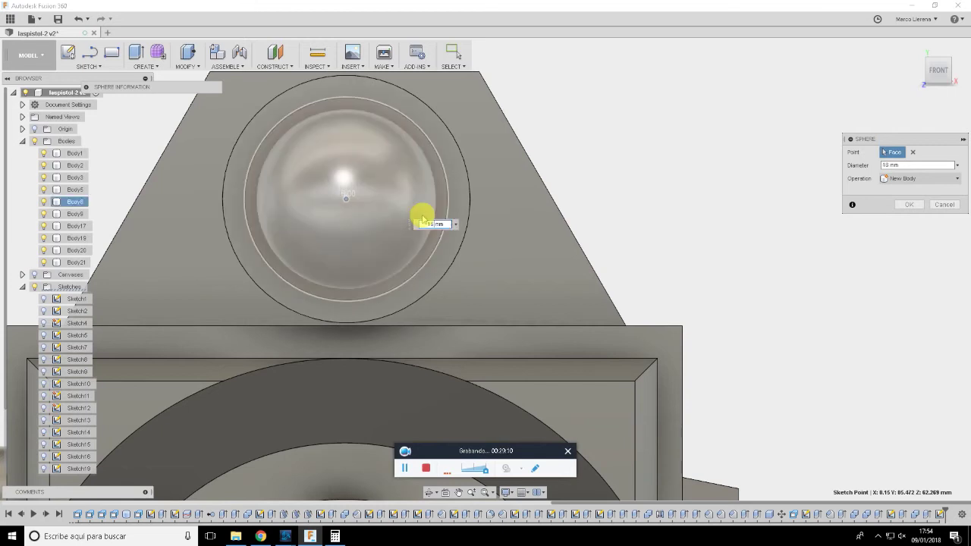
mouse_move(580, 205)
middle_mouse_down("shift")
mouse_move(611, 219)
mouse_move(640, 207)
mouse_move(629, 184)
middle_mouse_up("shift")
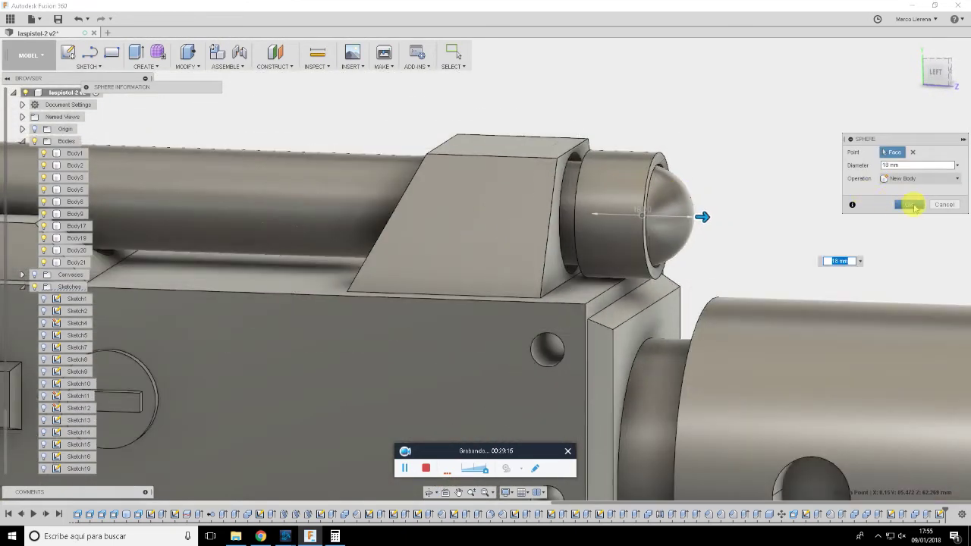
left_click(910, 205)
left_click(687, 224)
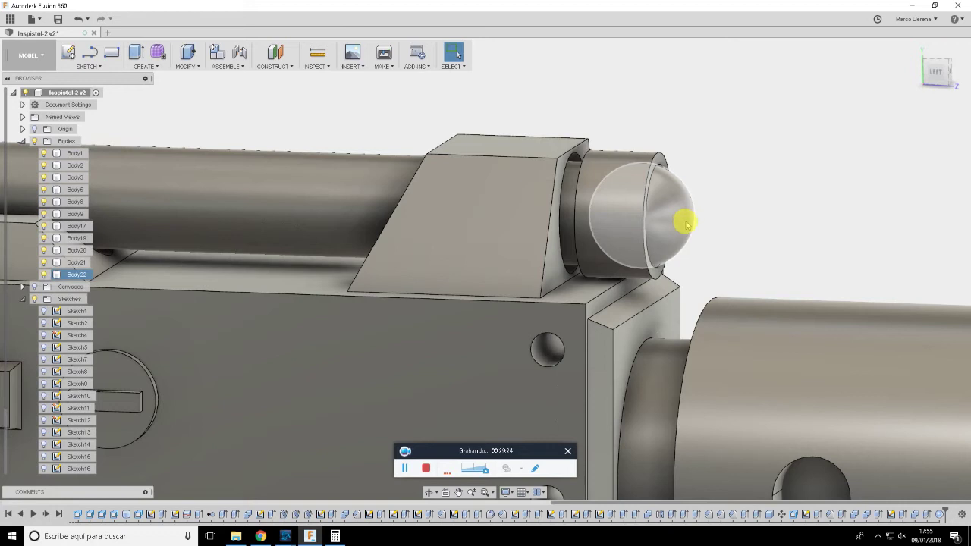
left_click(687, 224)
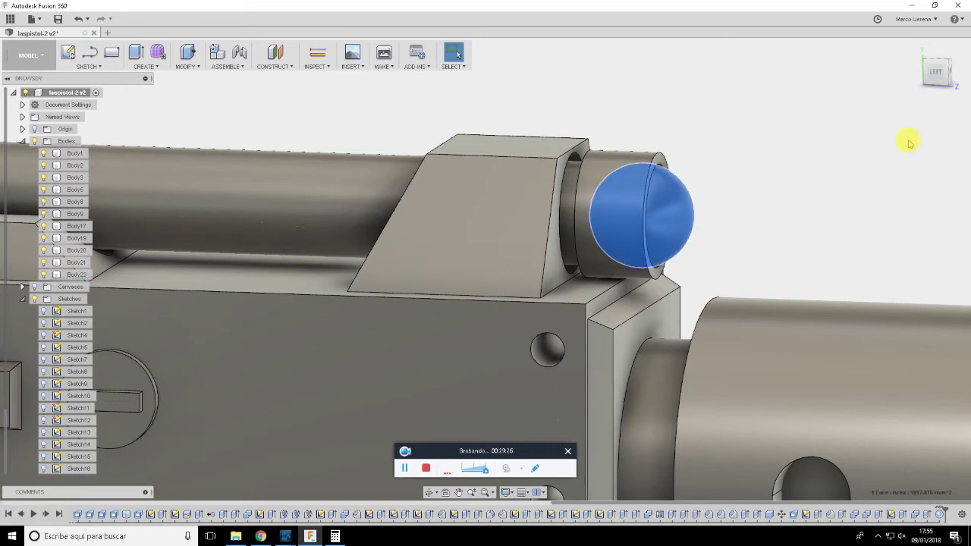
key("alt+Tab")
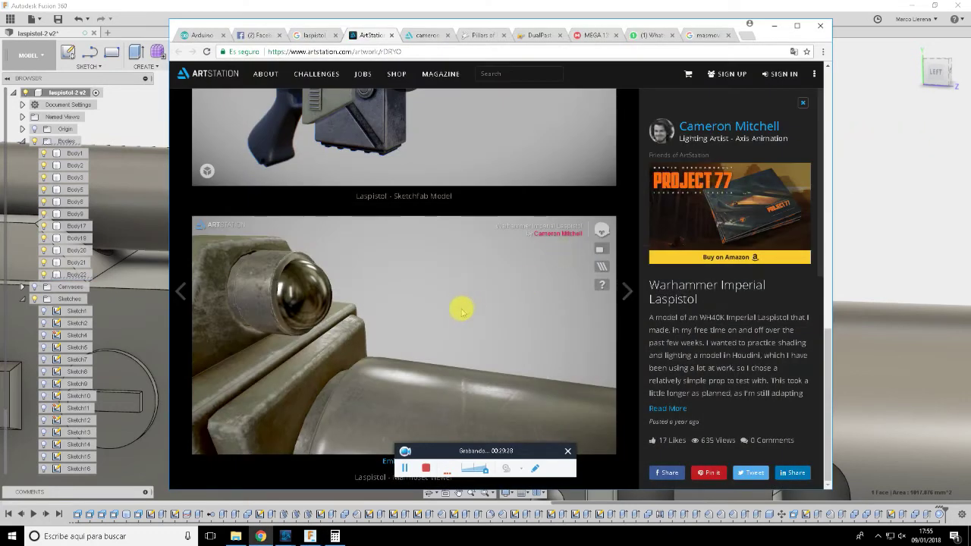
mouse_move(452, 317)
left_mouse_down()
mouse_move(397, 319)
mouse_move(440, 317)
mouse_move(417, 332)
mouse_move(327, 341)
left_mouse_up()
key("alt+Tab")
scroll(781, 163, "down", 5)
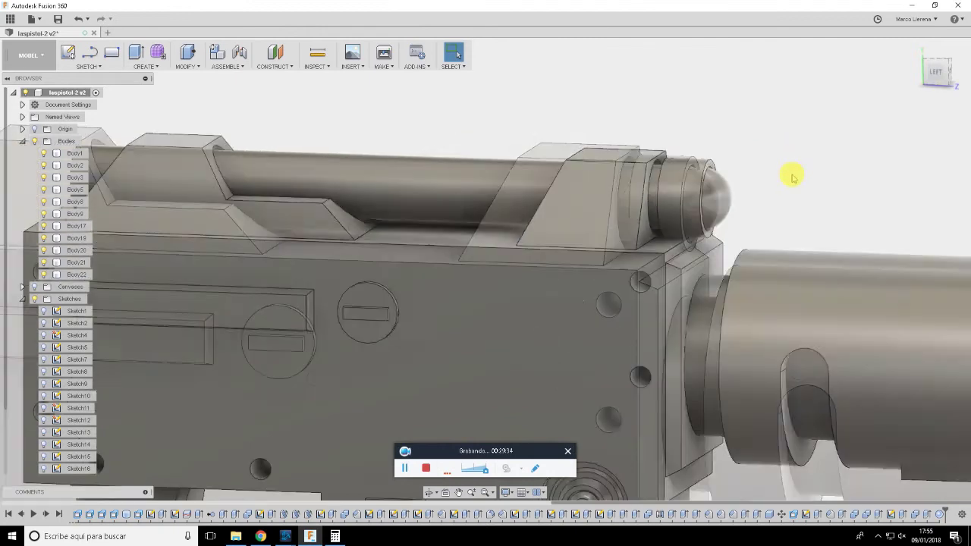
scroll(790, 198, "down", 3)
scroll(675, 156, "up", 2)
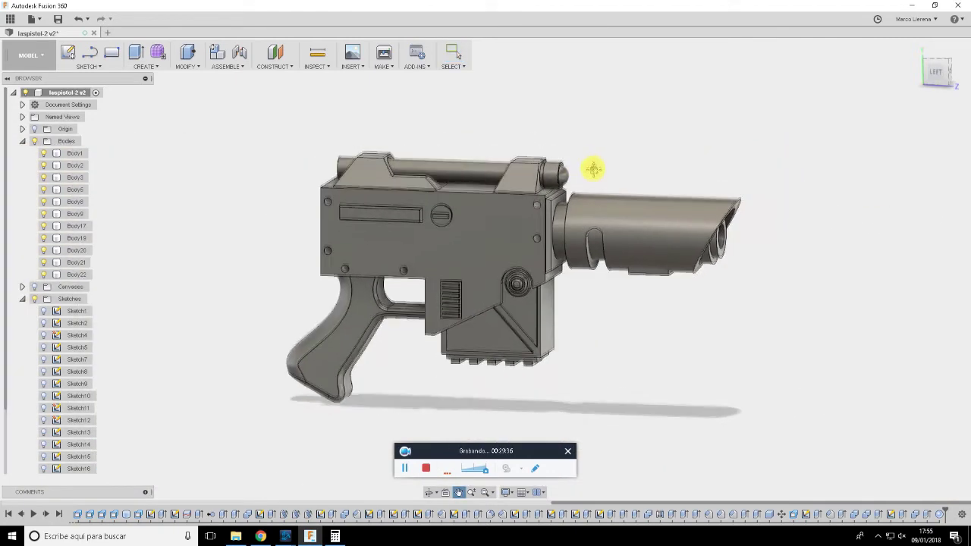
Combine-cut magazine block Body3 from receiver Body1, keeping Body3 as a tool
mouse_move(590, 243)
middle_mouse_down("shift")
mouse_move(572, 306)
mouse_move(580, 281)
mouse_move(609, 288)
mouse_move(446, 293)
mouse_move(536, 284)
mouse_move(546, 310)
middle_mouse_up("shift")
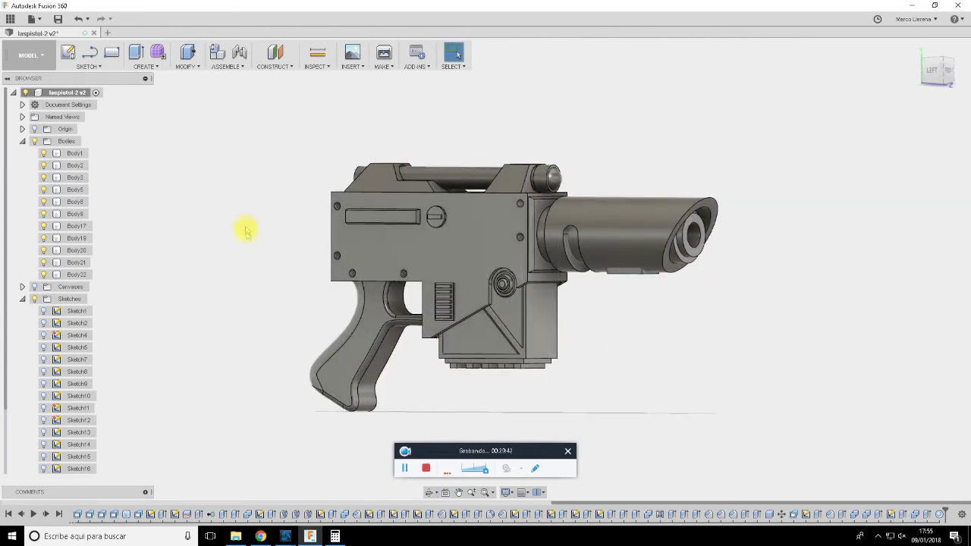
key("Escape")
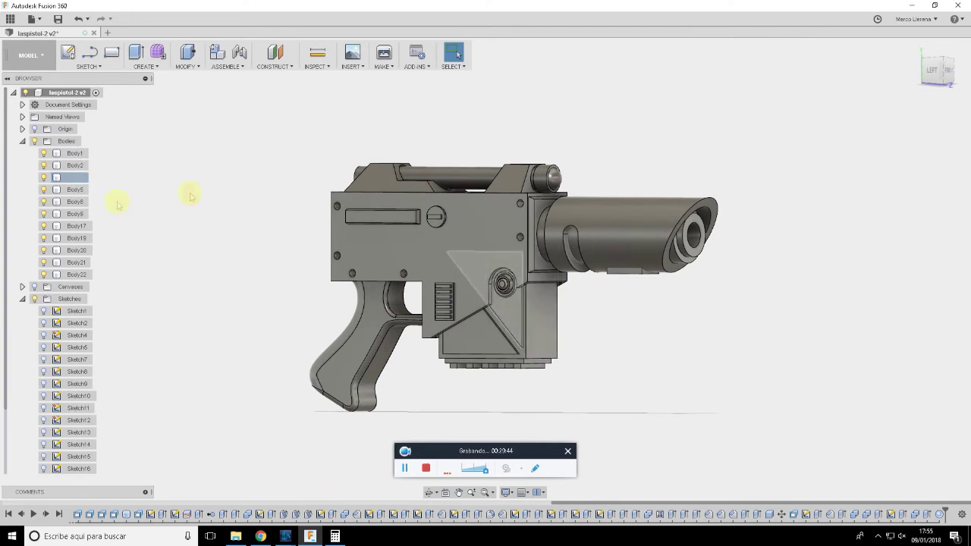
left_click(191, 67)
left_click(196, 163)
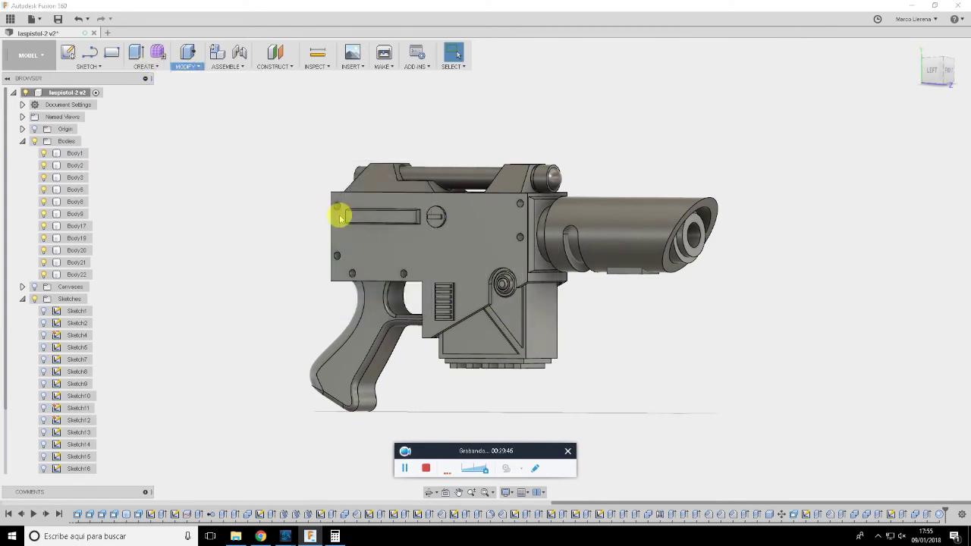
left_click(448, 291)
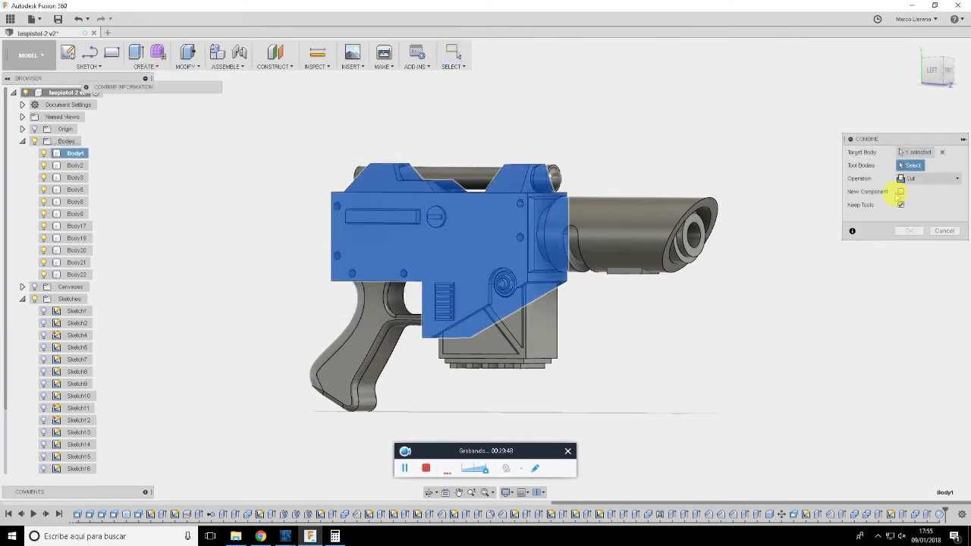
left_click(538, 331)
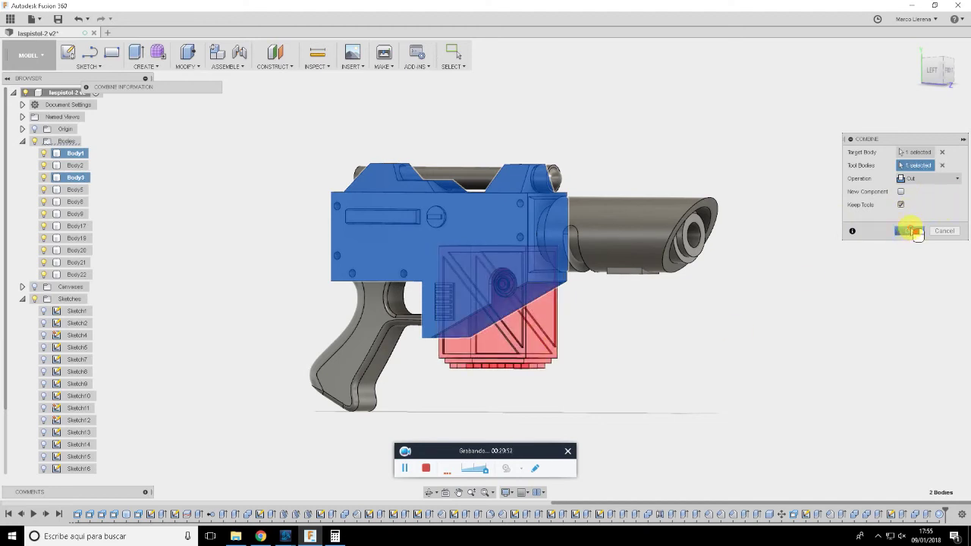
left_click(914, 231)
mouse_move(637, 336)
middle_mouse_down("shift")
mouse_move(611, 308)
mouse_move(614, 267)
mouse_move(637, 280)
mouse_move(674, 331)
mouse_move(657, 329)
middle_mouse_up("shift")
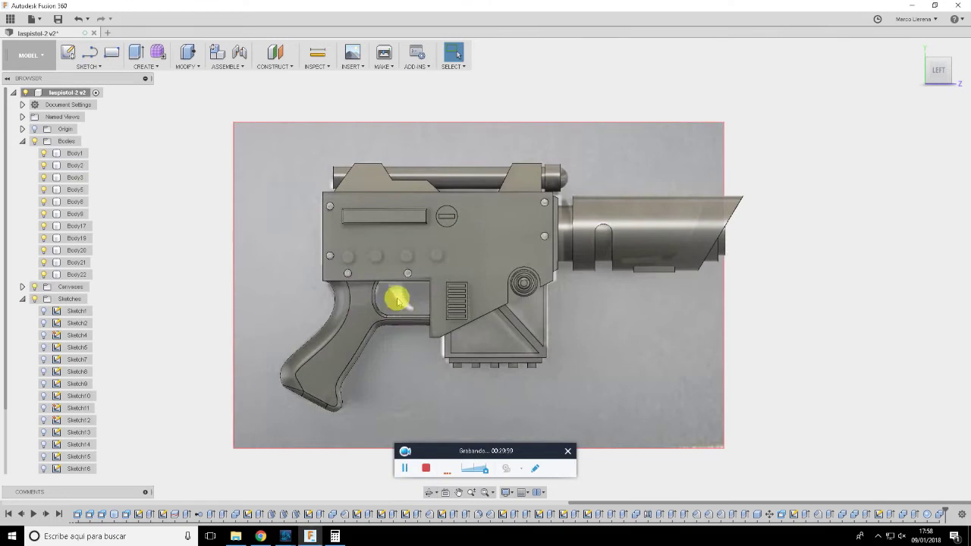
Zoom to the trigger area and begin a sketch on the receiver's side face
scroll(396, 298, "up", 2)
scroll(401, 293, "up", 3)
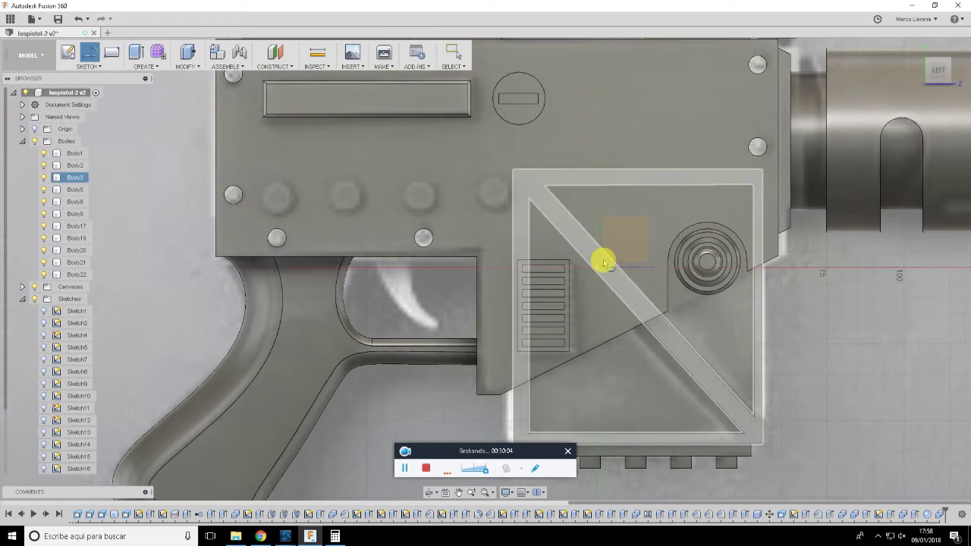
middle_click_drag(417, 315, 304, 315)
left_click(325, 322)
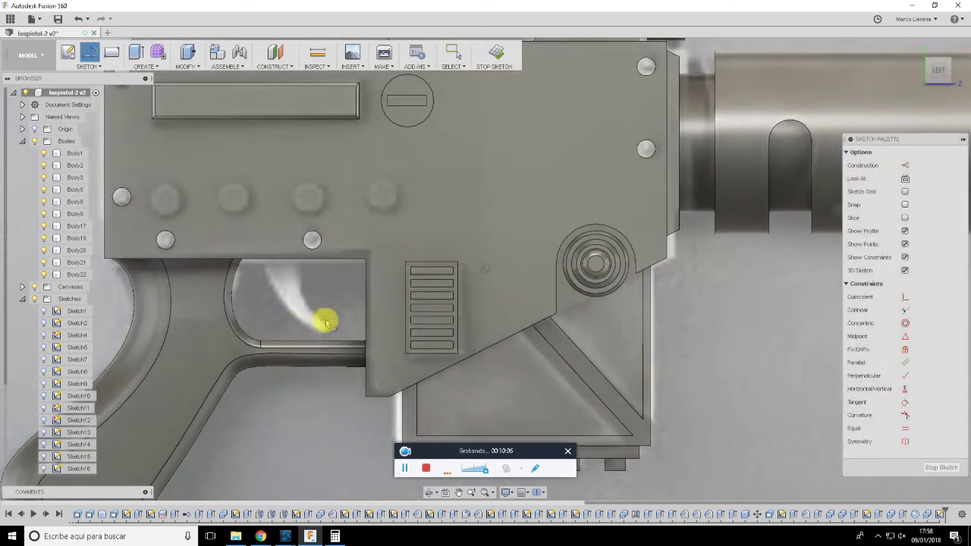
left_click(95, 72)
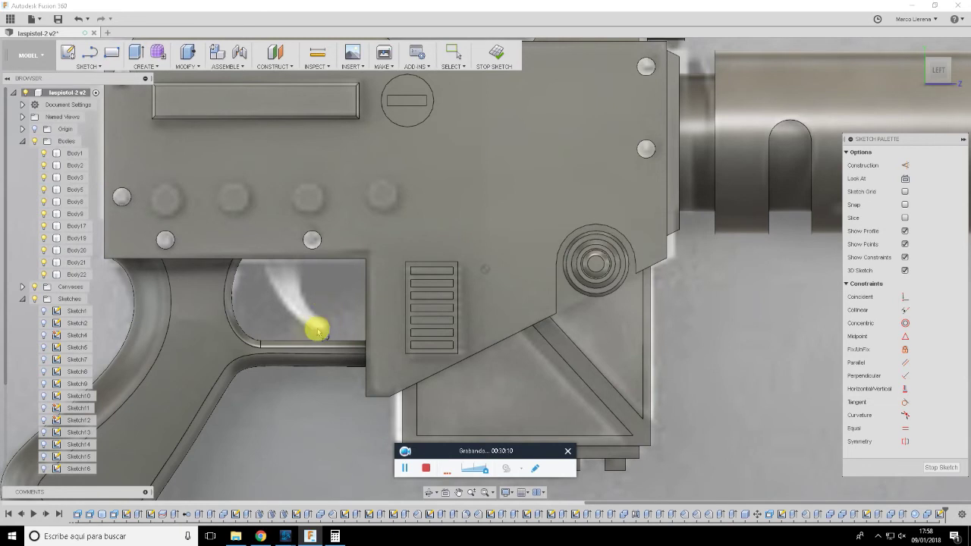
scroll(317, 330, "up", 3)
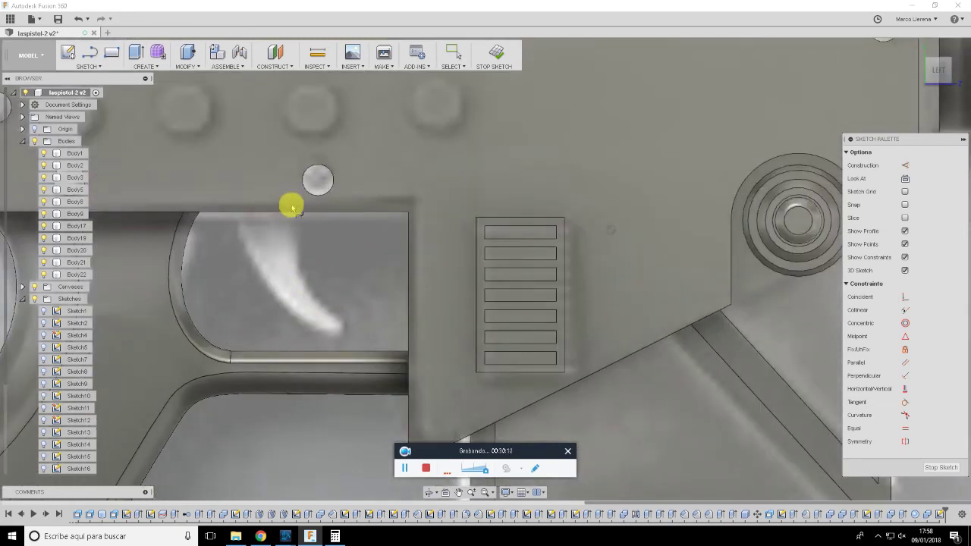
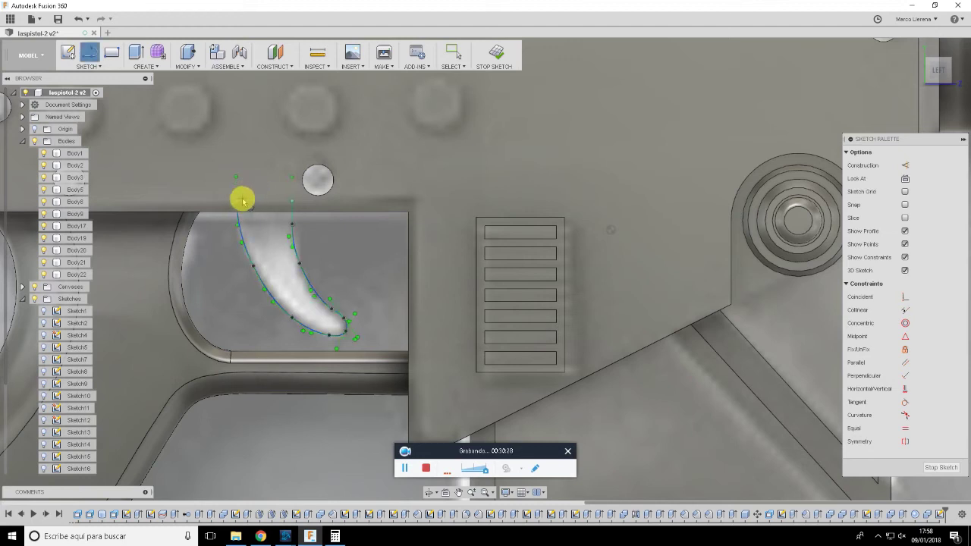
Close the curved trigger outline with a final line and finish the sketch
left_click(292, 201)
key("Escape")
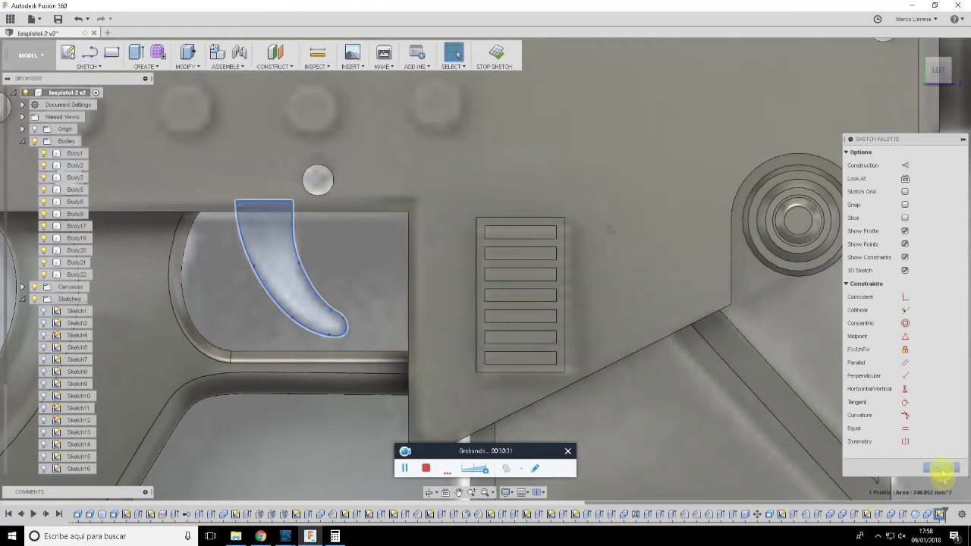
left_click(941, 467)
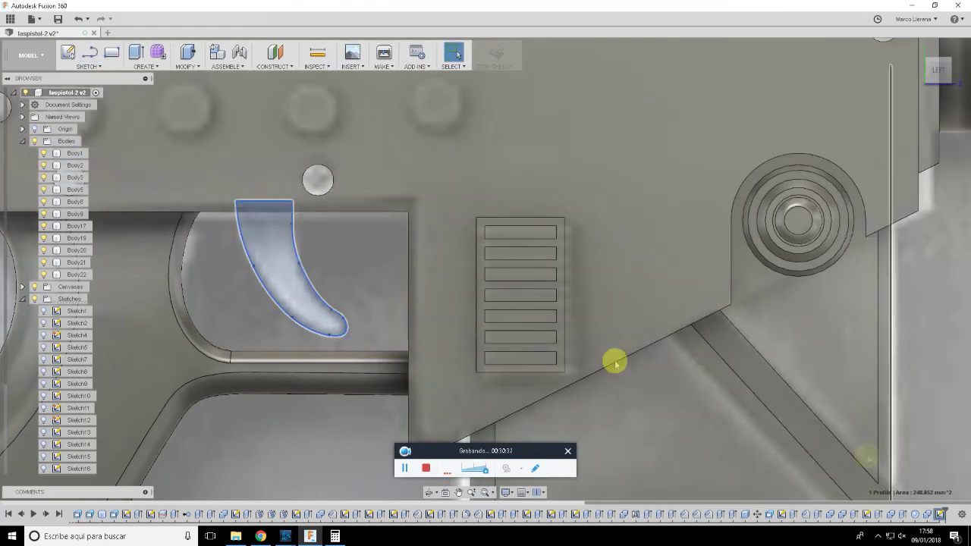
mouse_move(501, 307)
middle_mouse_down("shift")
mouse_move(523, 275)
mouse_move(466, 271)
mouse_move(542, 243)
mouse_move(609, 252)
mouse_move(533, 258)
middle_mouse_up("shift")
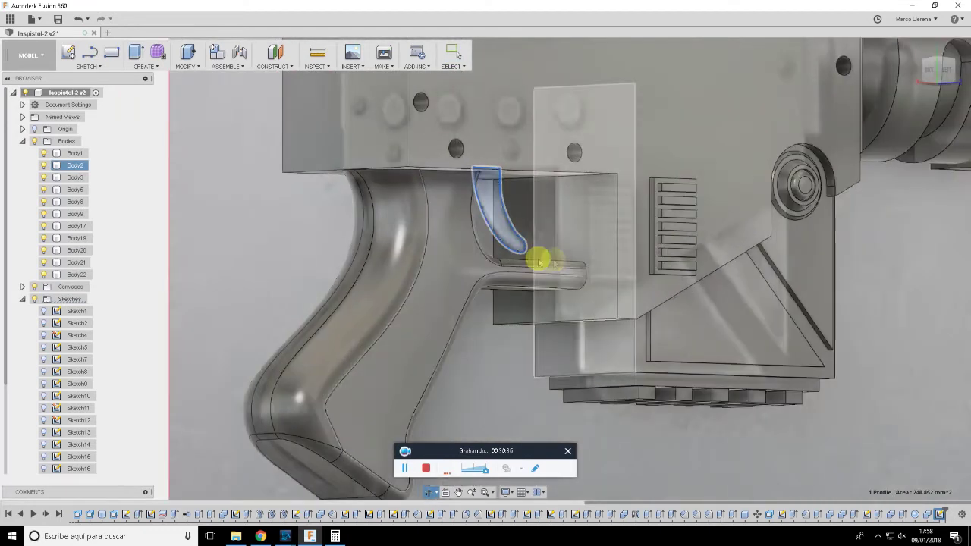
Extrude the trigger profile symmetrically 5 mm as new body Body23
key("e")
left_click(921, 178)
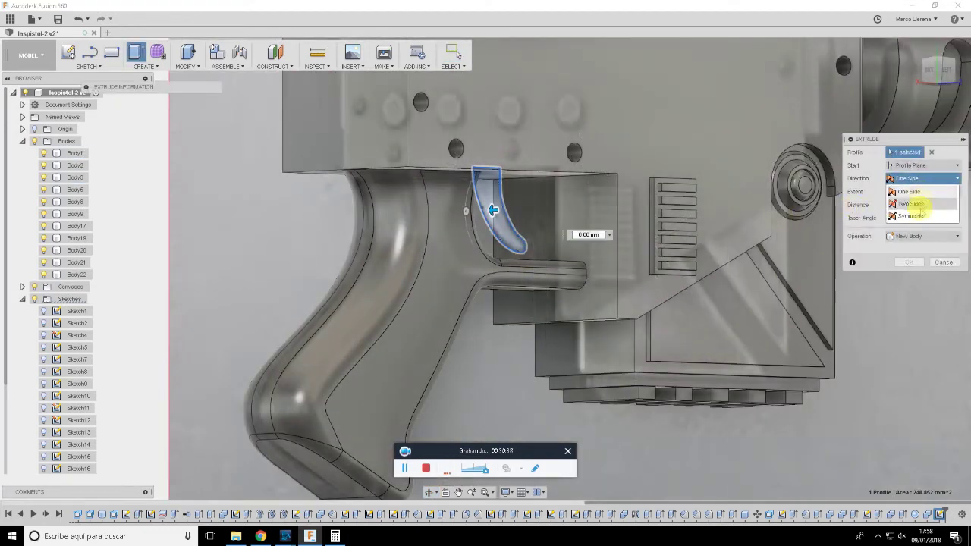
left_click(921, 216)
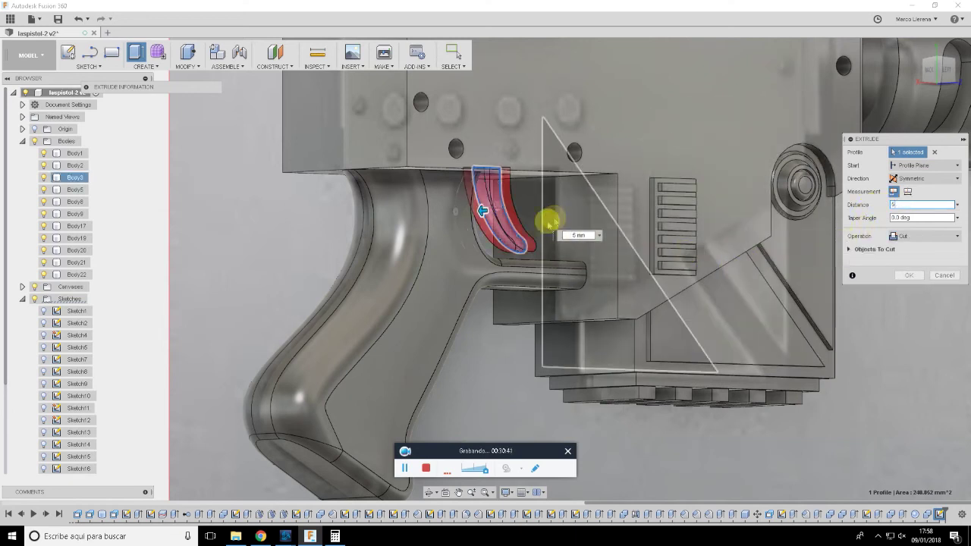
scroll(548, 217, "up", 3)
left_click(931, 237)
left_click(917, 279)
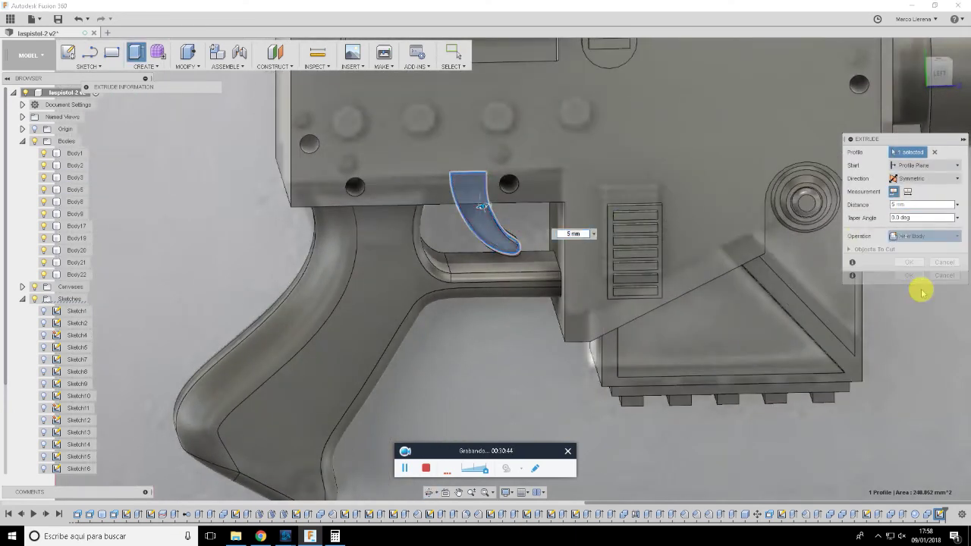
mouse_move(520, 314)
middle_mouse_down("shift")
mouse_move(484, 319)
mouse_move(688, 326)
middle_mouse_up("shift")
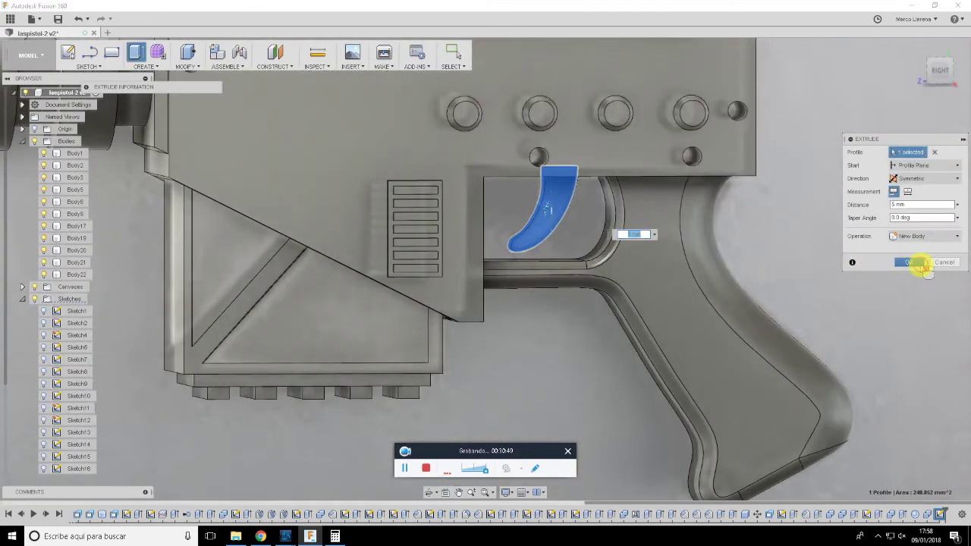
left_click(919, 263)
scroll(825, 250, "down", 3)
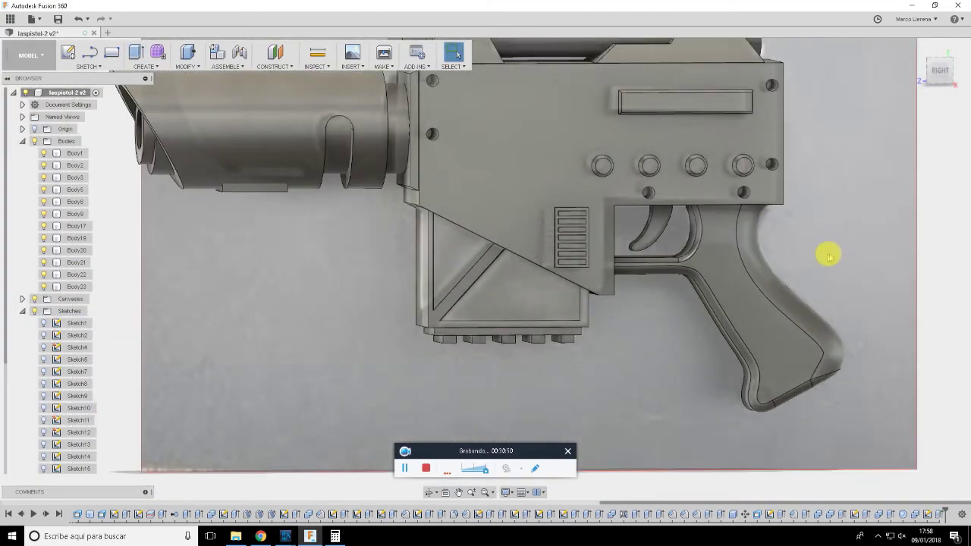
scroll(808, 251, "up", 3)
scroll(657, 235, "up", 2)
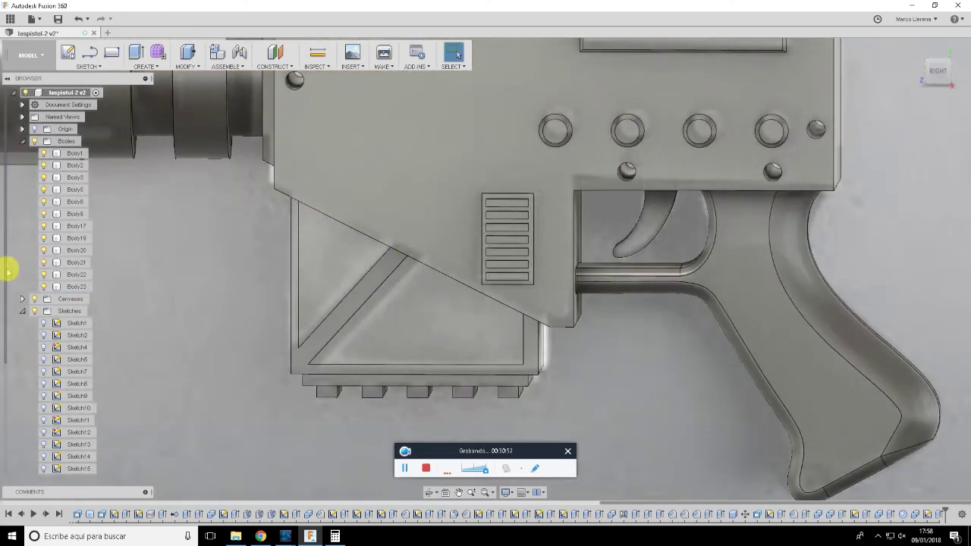
Move Body23 by 1.889 mm in Y and -3.736 mm in Z into the guard
right_click(77, 287)
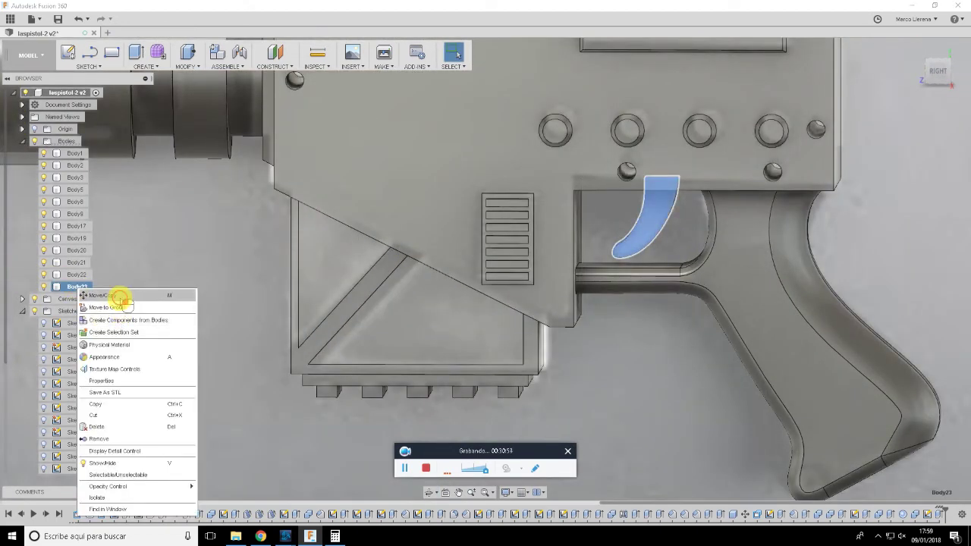
left_click(122, 296)
mouse_move(626, 243)
left_mouse_down()
mouse_move(660, 266)
mouse_move(635, 262)
mouse_move(683, 228)
mouse_move(689, 246)
left_mouse_up()
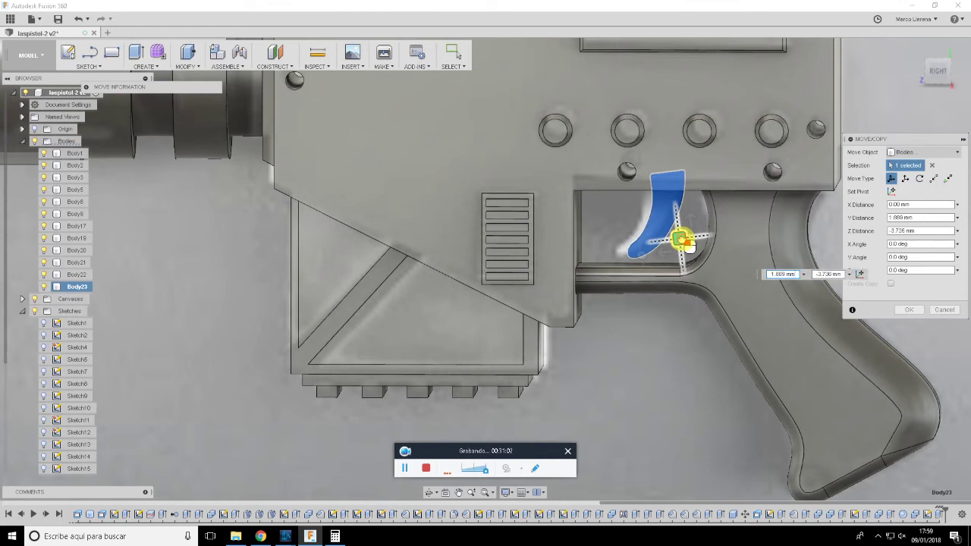
left_click(909, 309)
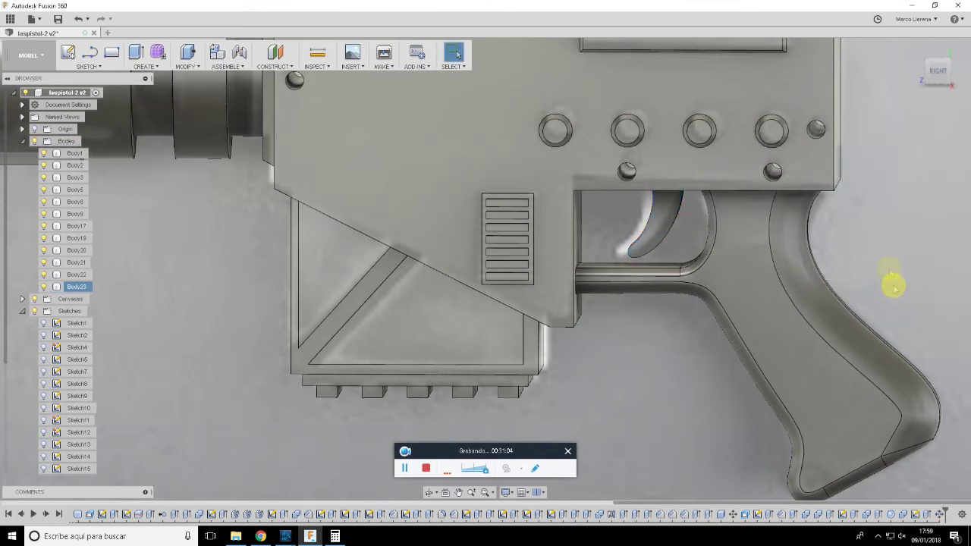
scroll(891, 263, "down", 3)
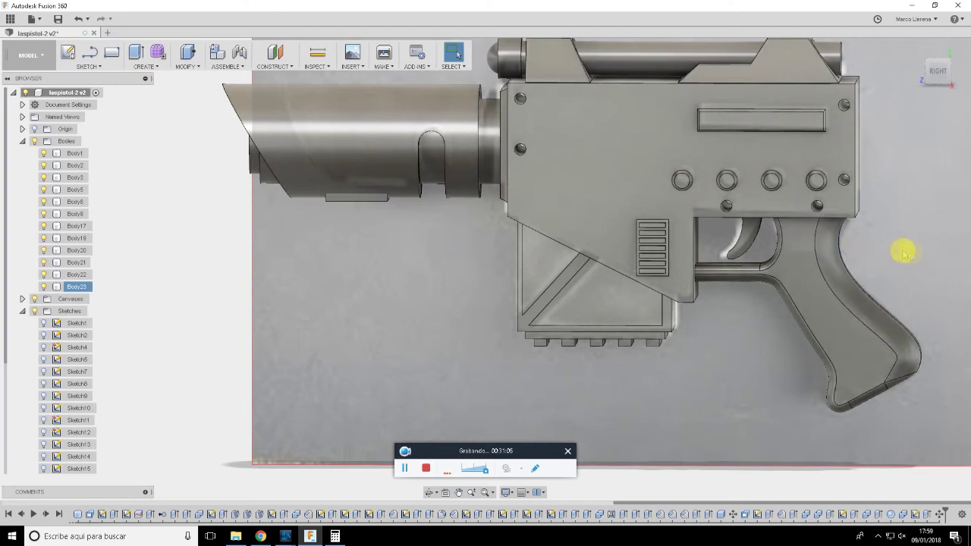
middle_click_drag(912, 250, 904, 243, "shift")
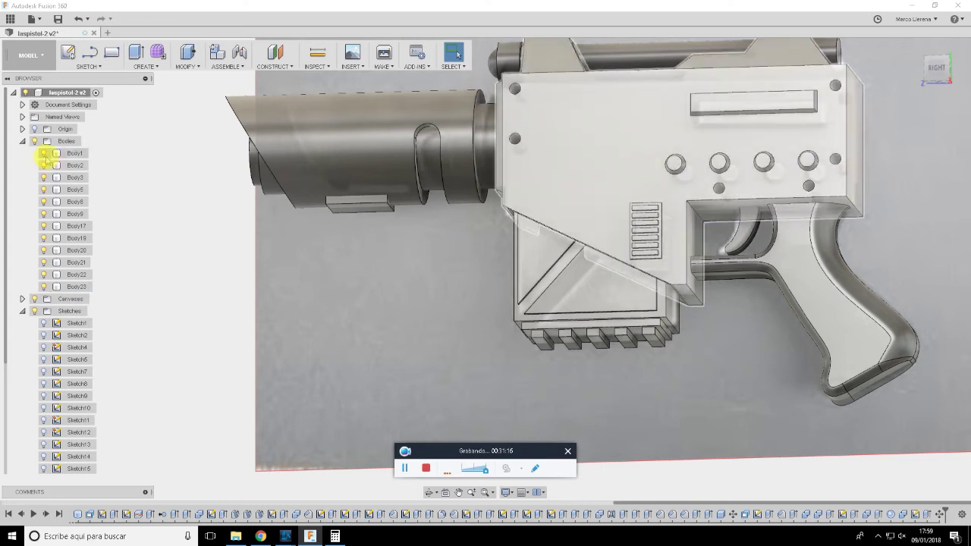
Hide the canvas images and sketch a rectangle on the grip's top face
left_click(74, 176)
key("Escape")
middle_click_drag(823, 243, 812, 270, "shift")
left_click(801, 242)
left_click(34, 299)
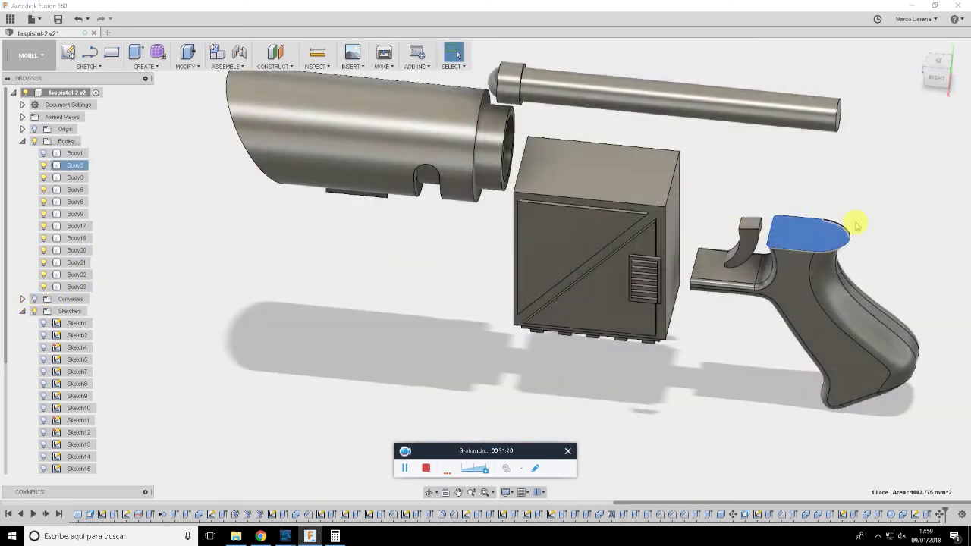
key("r")
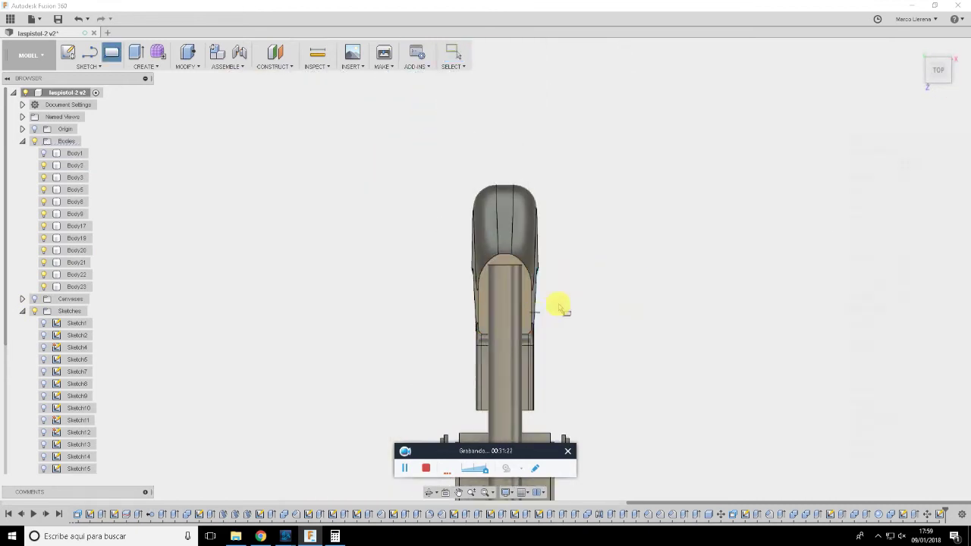
middle_click_drag(614, 298, 530, 260, "shift")
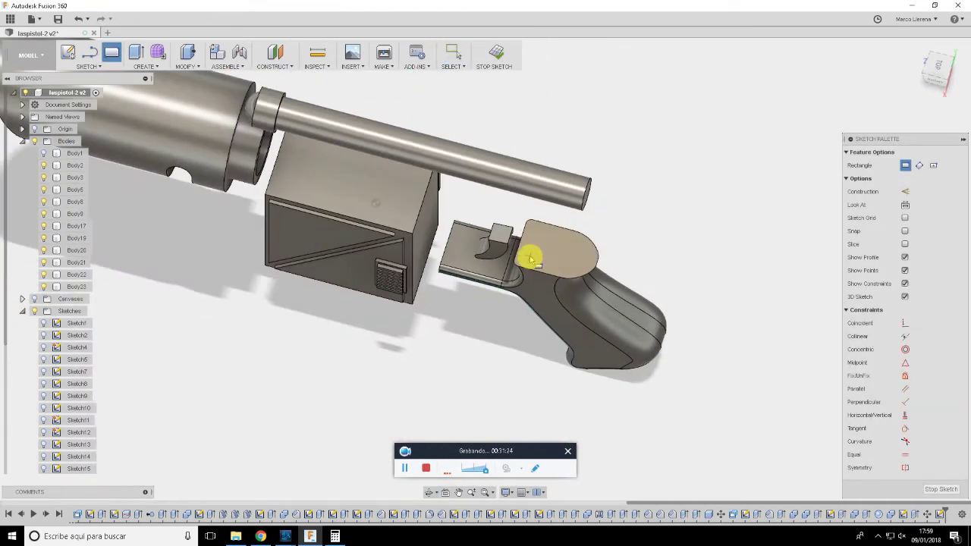
left_click(523, 260)
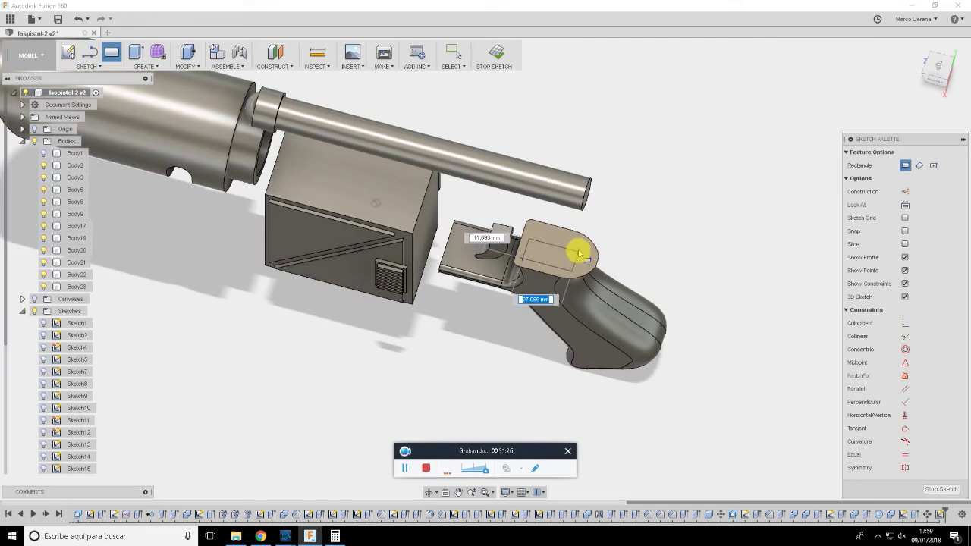
left_click(585, 243)
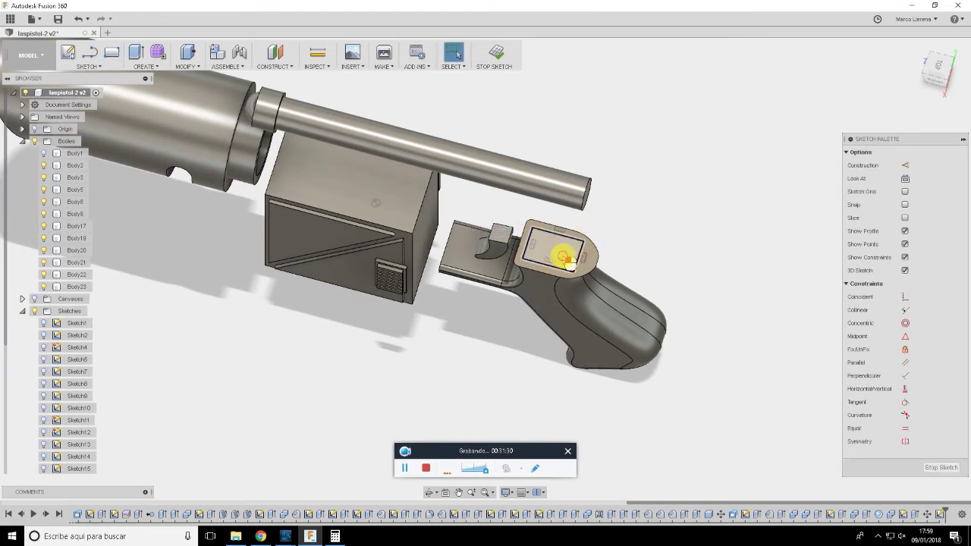
Extrude the rectangle 9.547 mm upward, joined to the grip
key("e")
left_click(557, 241)
left_click_drag(557, 241, 623, 246)
mouse_move(624, 246)
middle_mouse_down("shift")
mouse_move(620, 219)
mouse_move(660, 215)
middle_mouse_up("shift")
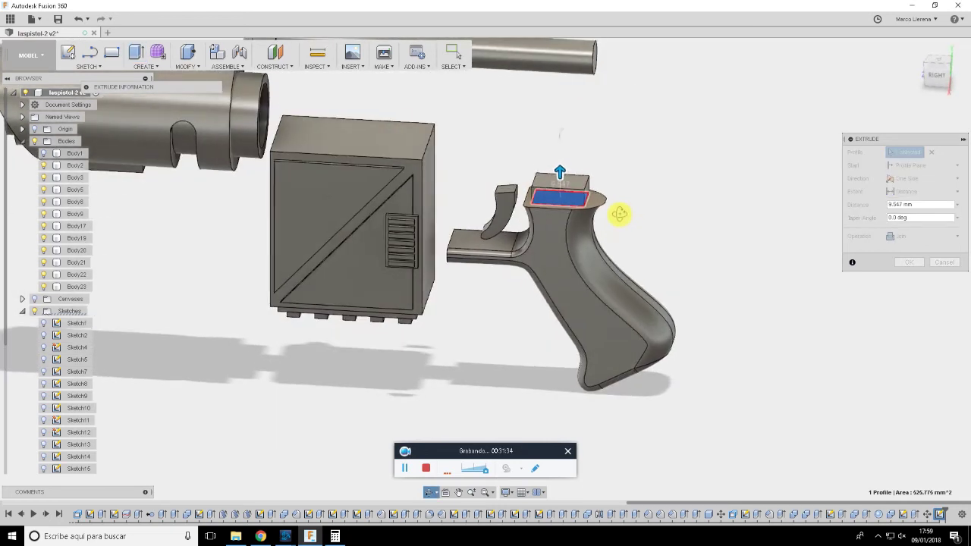
left_click(910, 262)
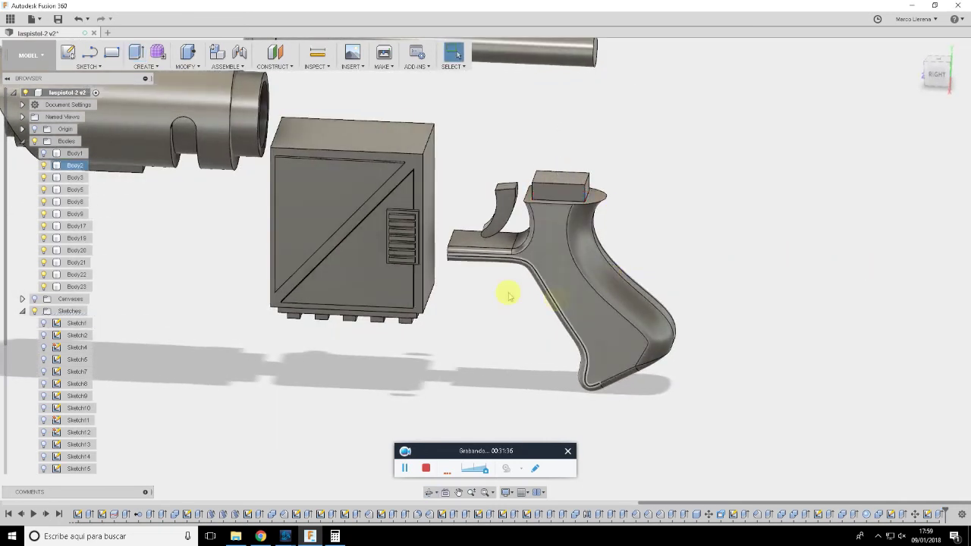
middle_click_drag(505, 295, 464, 284, "shift")
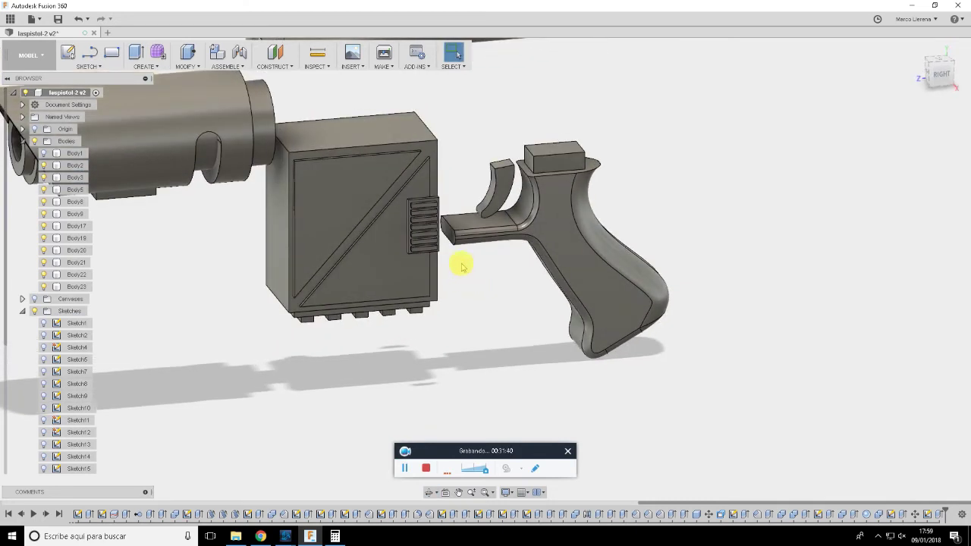
Sketch a rectangle on the end face of the grip's front arm
scroll(455, 254, "up", 3)
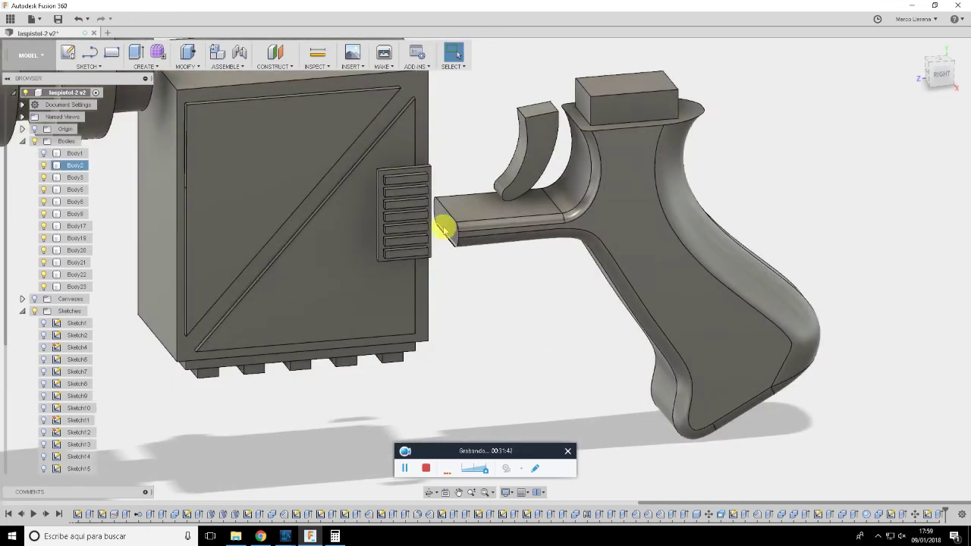
scroll(444, 227, "up", 3)
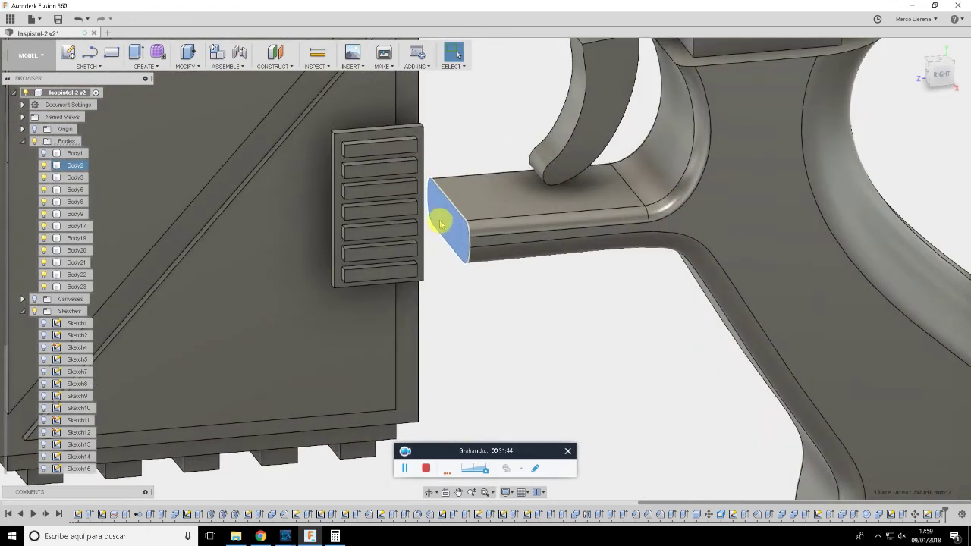
key("r")
scroll(531, 263, "up", 3)
scroll(503, 262, "up", 3)
middle_click_drag(632, 278, 341, 277)
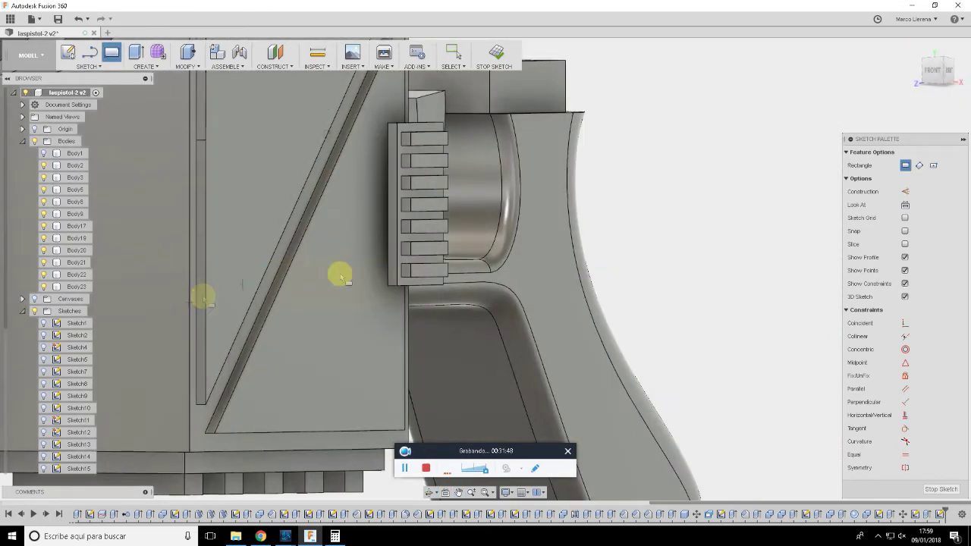
mouse_move(440, 268)
middle_mouse_down("shift")
mouse_move(412, 284)
mouse_move(488, 218)
middle_mouse_up("shift")
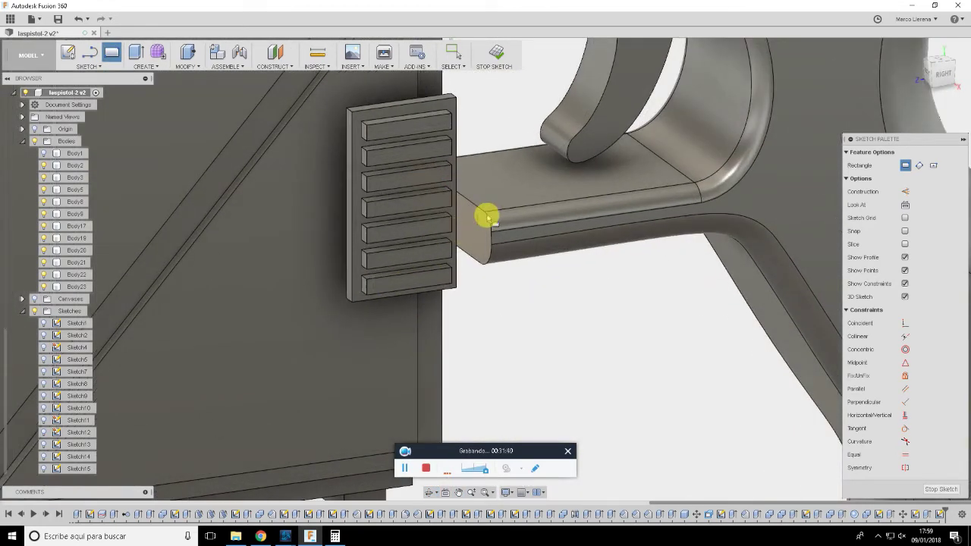
scroll(487, 217, "up", 1)
scroll(486, 216, "up", 2)
scroll(487, 220, "up", 1)
scroll(490, 224, "up", 1)
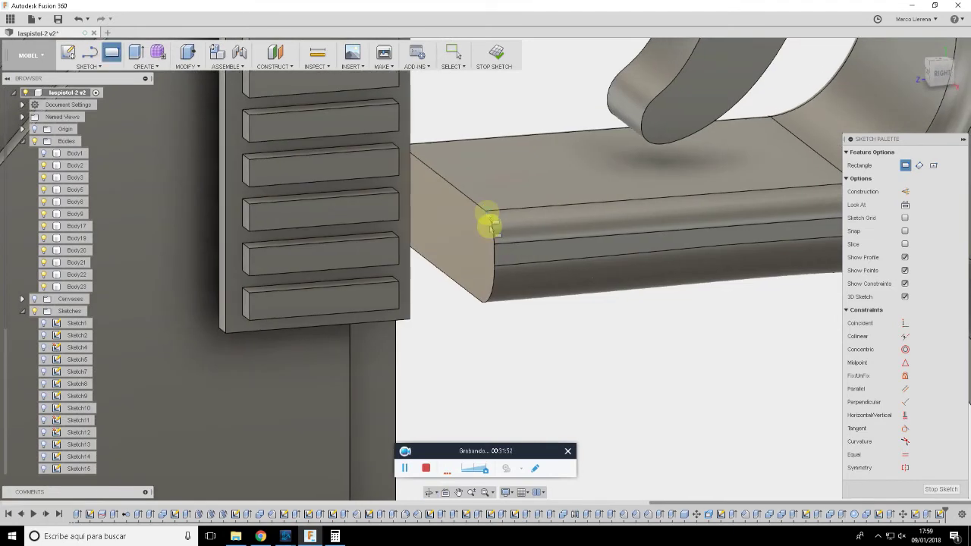
left_click(471, 277)
scroll(444, 210, "up", 1)
mouse_move(444, 210)
middle_mouse_down("shift")
mouse_move(479, 184)
mouse_move(481, 195)
middle_mouse_up("shift")
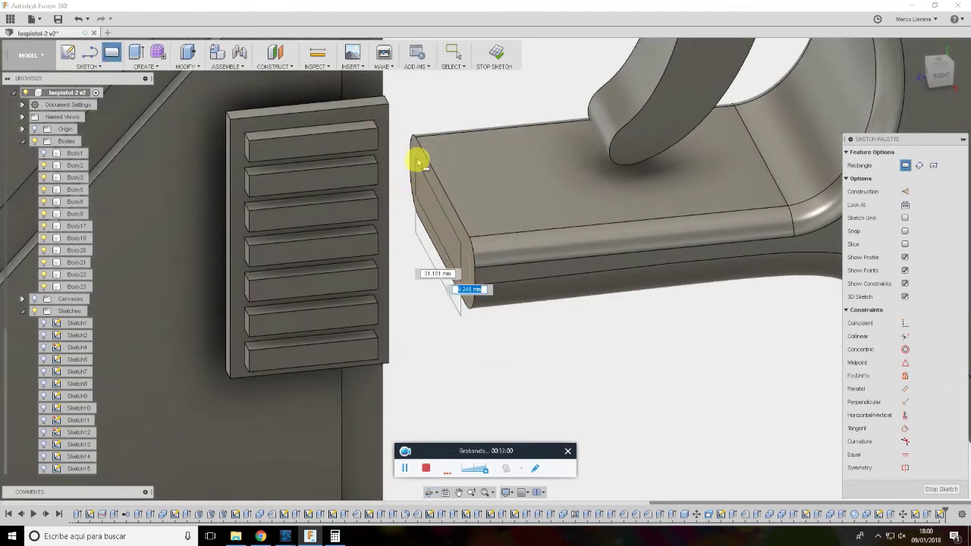
left_click(464, 267)
key("Escape")
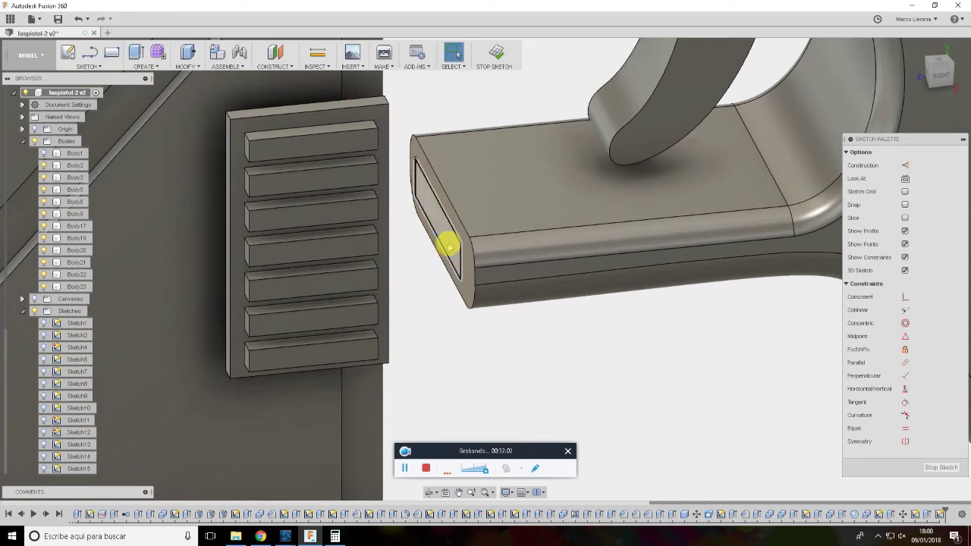
Extrude the end profile 4.371 mm outward, joined to the grip
key("e")
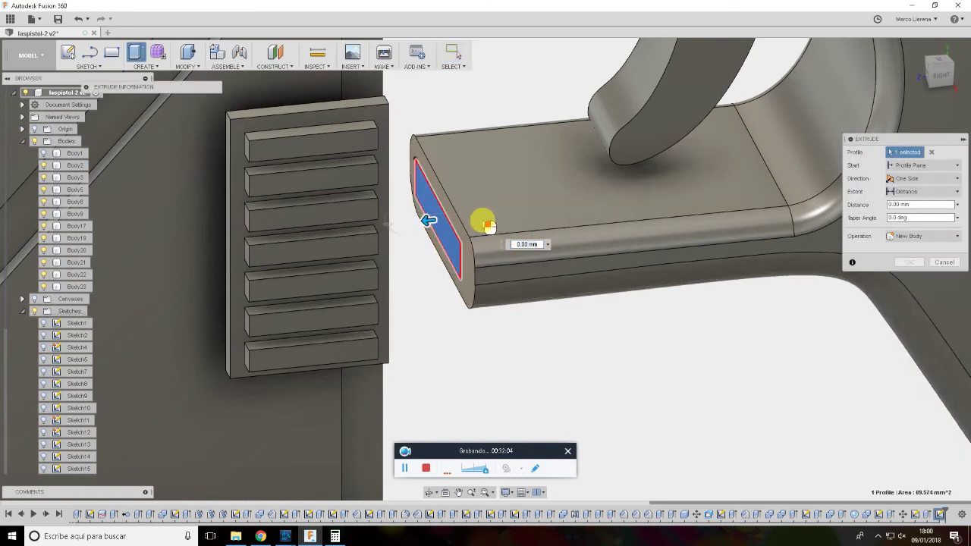
middle_click_drag(494, 195, 405, 214, "shift")
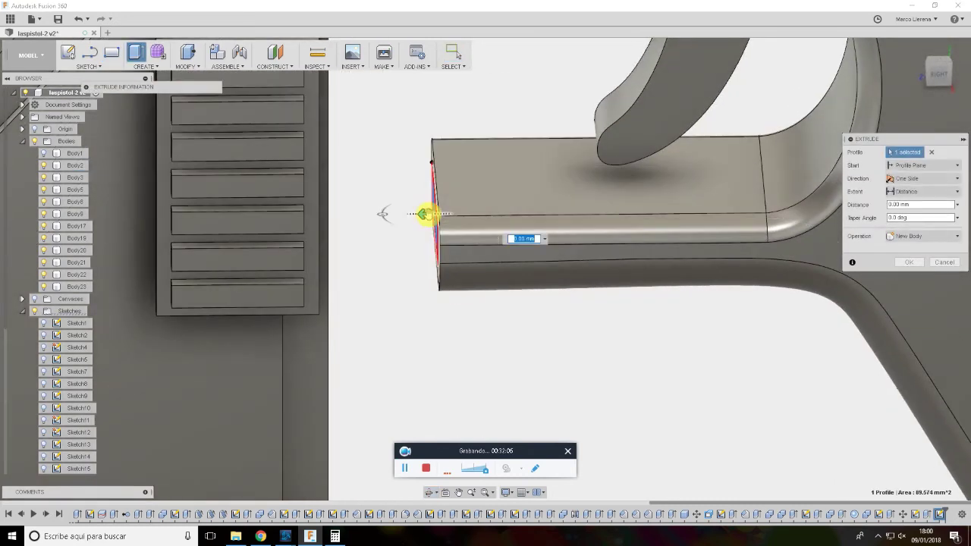
left_click_drag(427, 214, 395, 210)
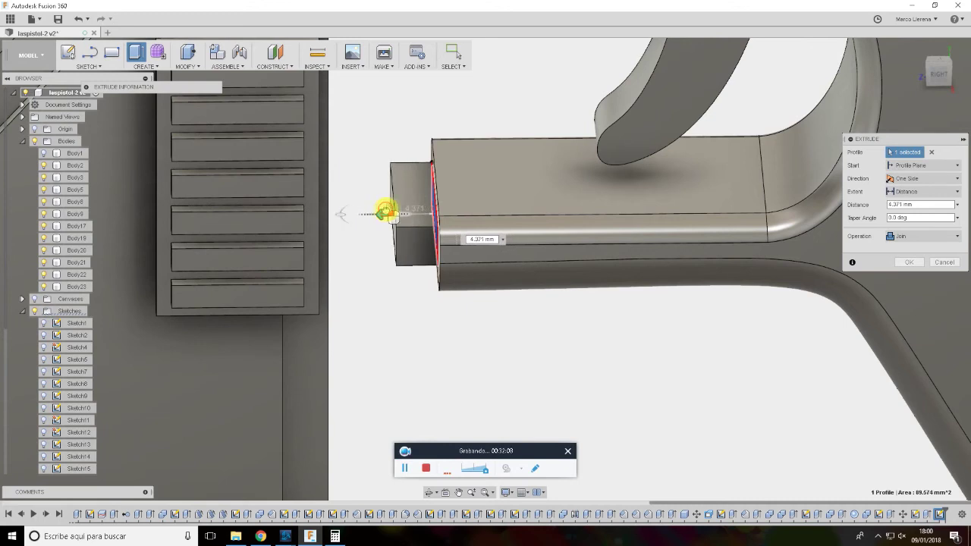
scroll(444, 256, "down", 2)
scroll(444, 256, "down", 2)
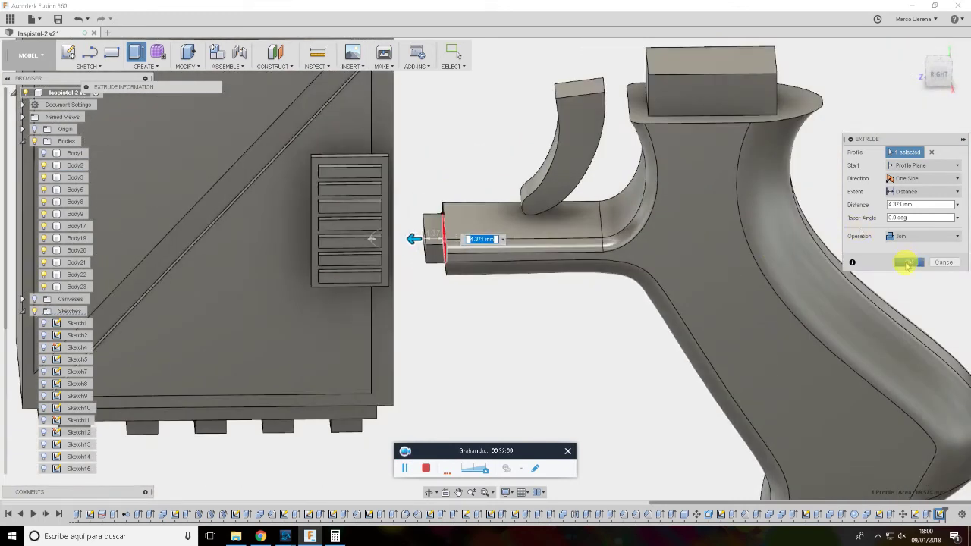
left_click(908, 263)
scroll(736, 275, "down", 3)
left_click(46, 156)
Cut the grip's shape out of the Body1 receiver, keeping the grip body
left_click(185, 66)
left_click(220, 154)
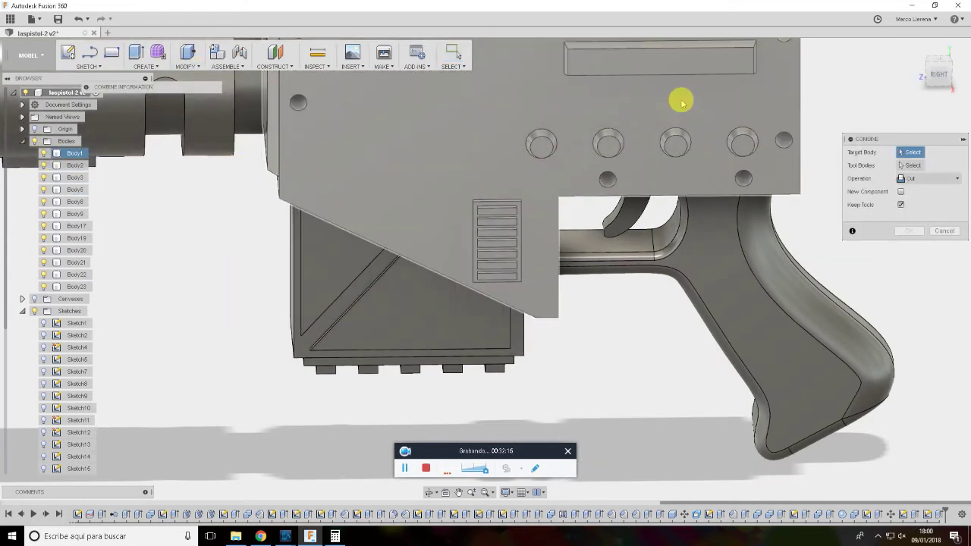
left_click(681, 103)
left_click(747, 262)
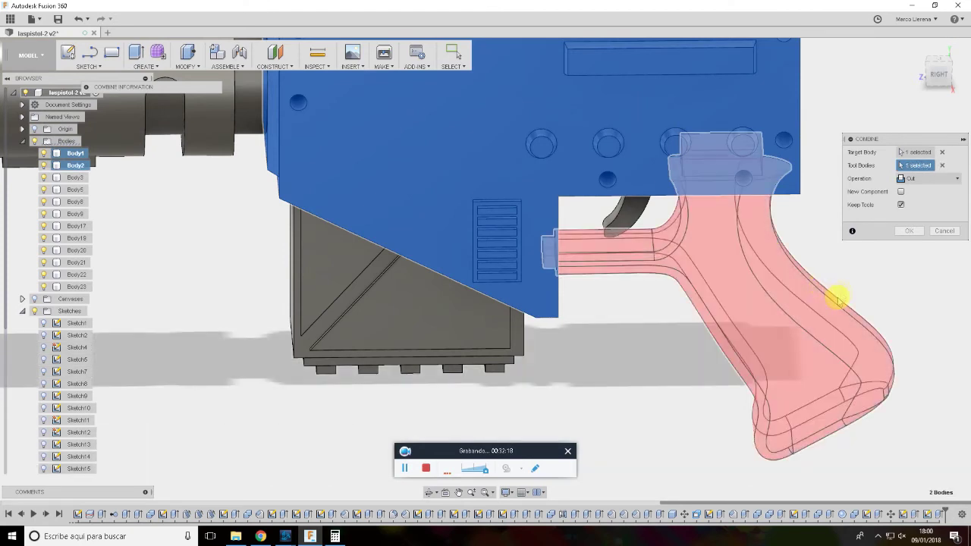
left_click(911, 232)
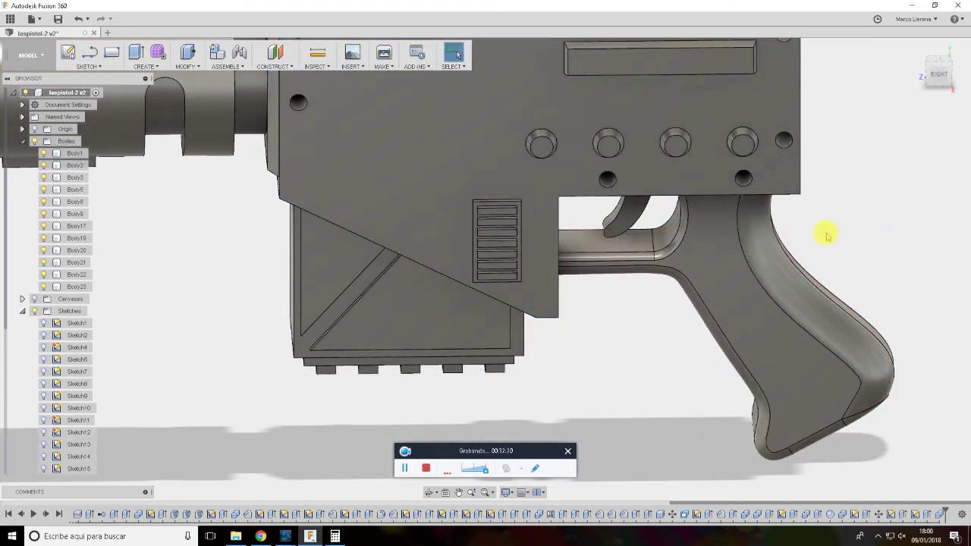
scroll(826, 228, "down", 2)
scroll(827, 214, "down", 3)
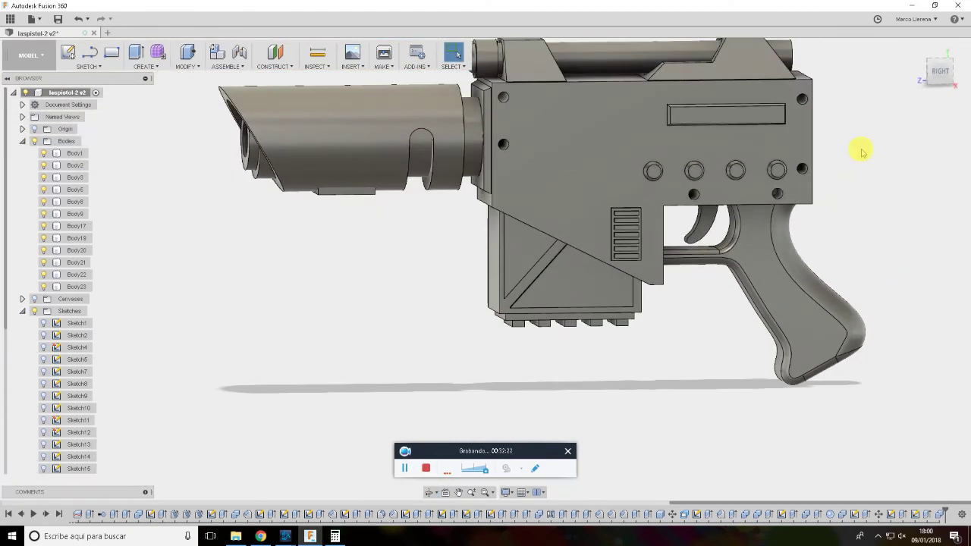
middle_click_drag(852, 152, 837, 157, "shift")
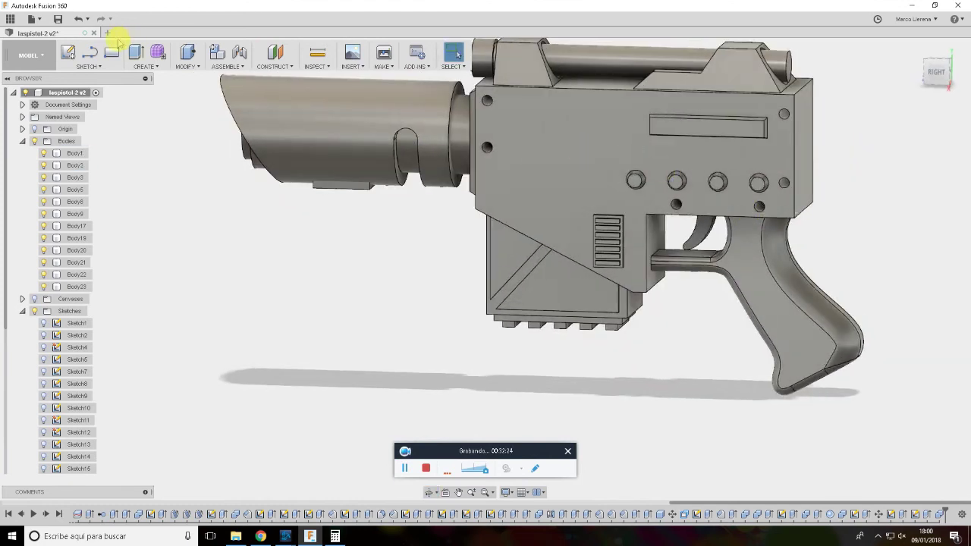
Join the Body23 trigger into the Body1 receiver and toggle its visibility to check
left_click(195, 67)
left_click(193, 154)
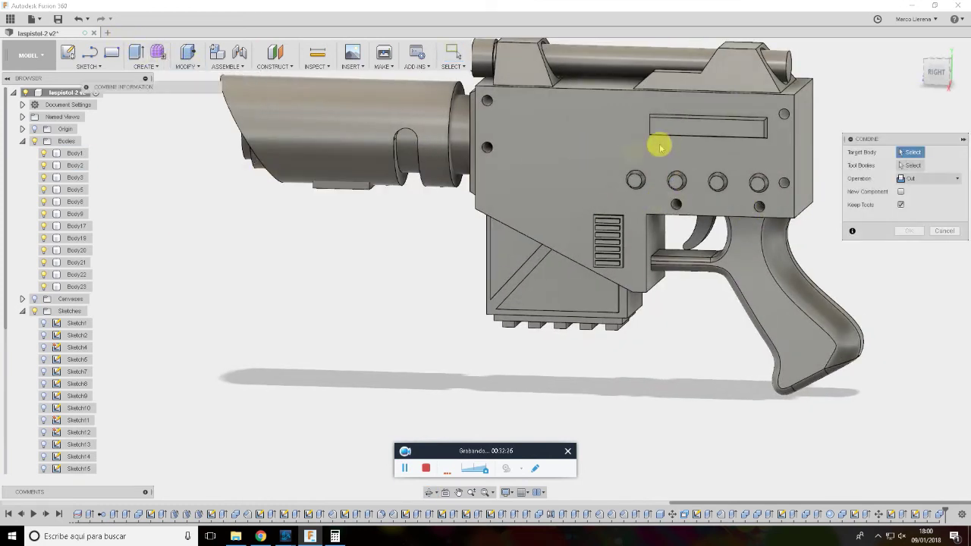
left_click(630, 126)
left_click(705, 227)
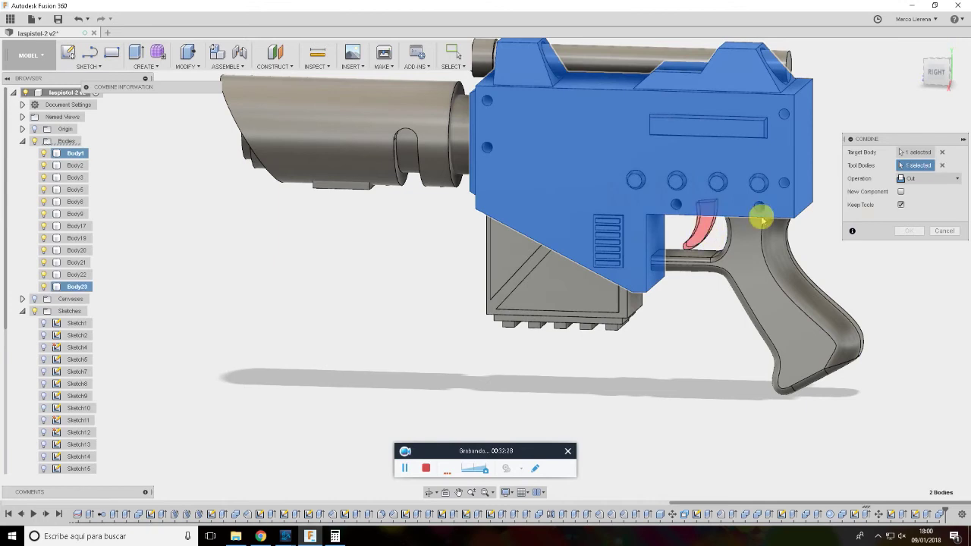
left_click(926, 180)
left_click(919, 191)
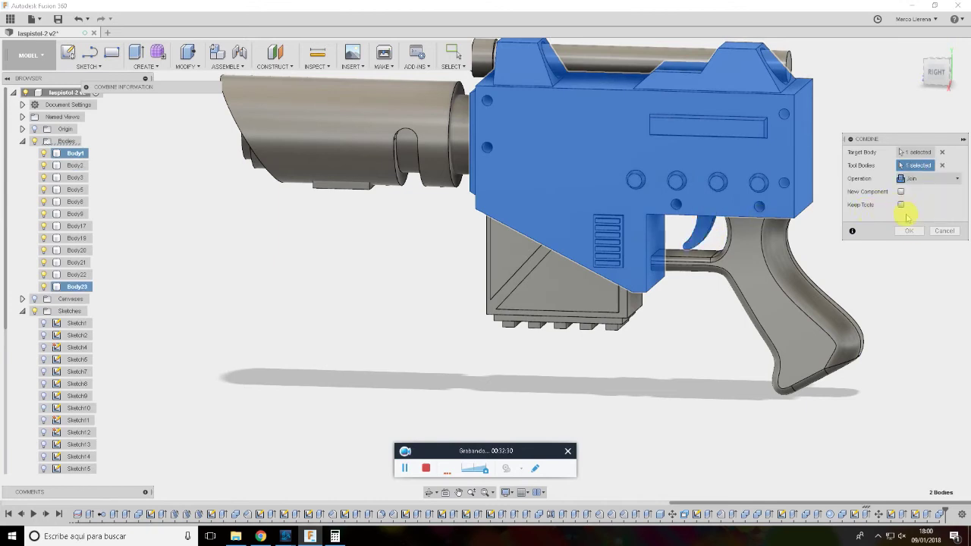
left_click(914, 231)
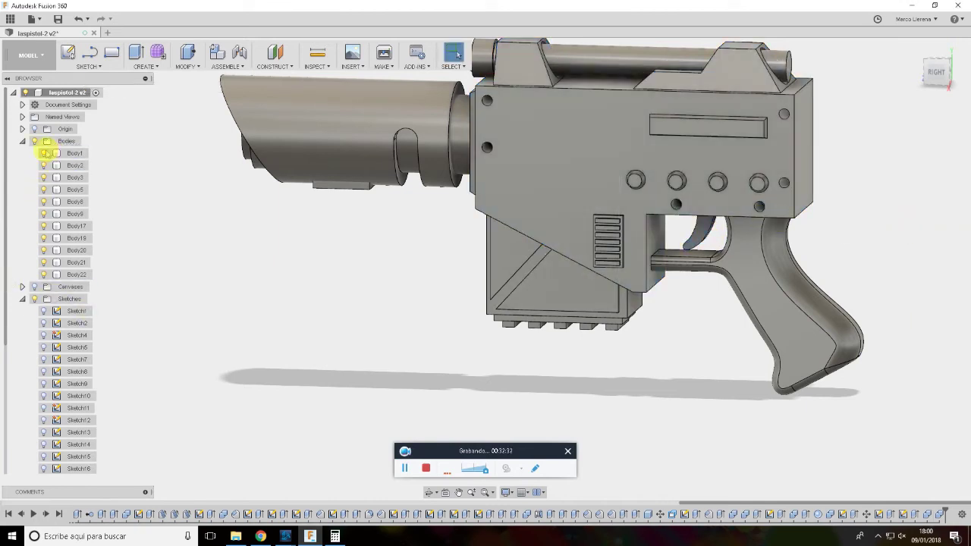
left_click(44, 153)
left_click(44, 153)
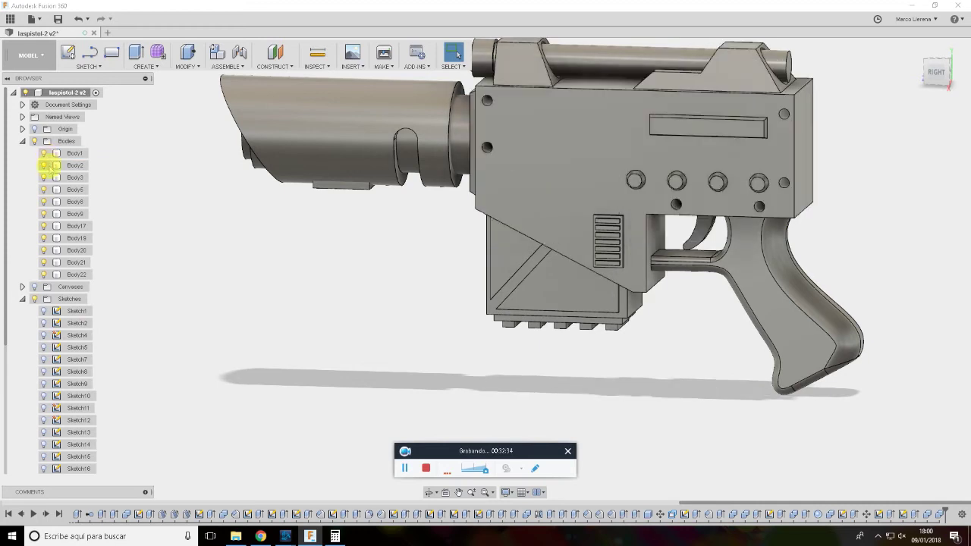
Toggle the grip and magazine bodies' visibility to check them
left_click(44, 164)
left_click(44, 165)
left_click(44, 177)
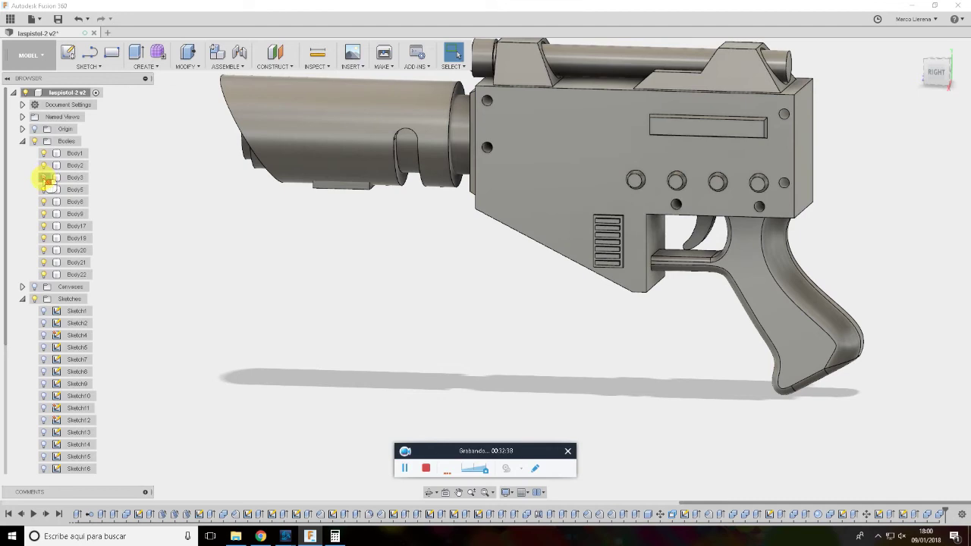
left_click(44, 177)
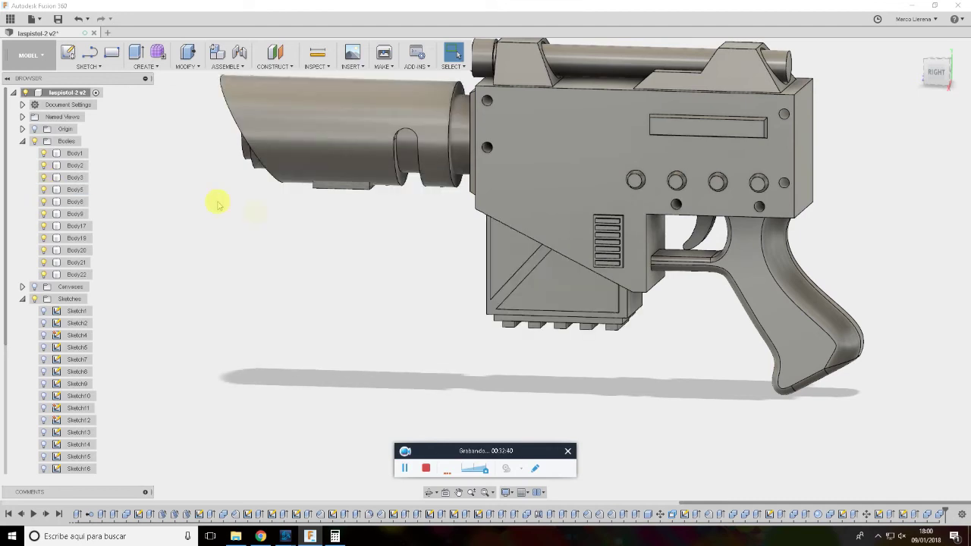
middle_click_drag(219, 207, 251, 217, "shift")
Join the barrel and bottom rail into the Body1 receiver
left_click(190, 66)
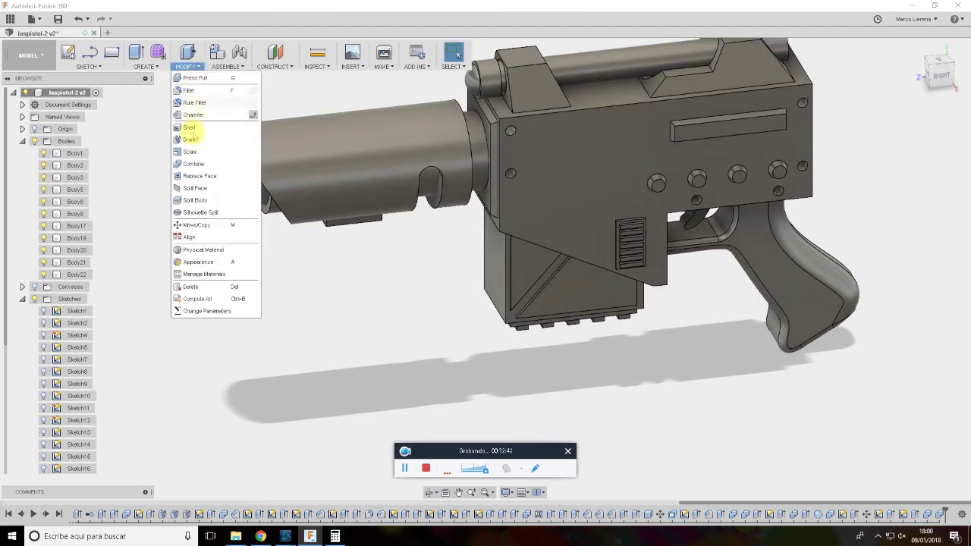
left_click(190, 162)
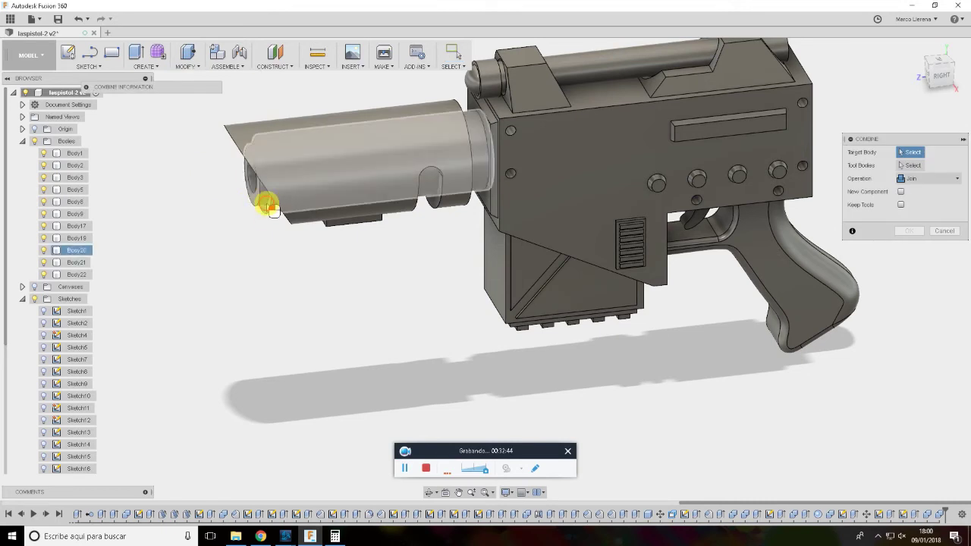
left_click(269, 206)
left_click(260, 131)
left_click(372, 217)
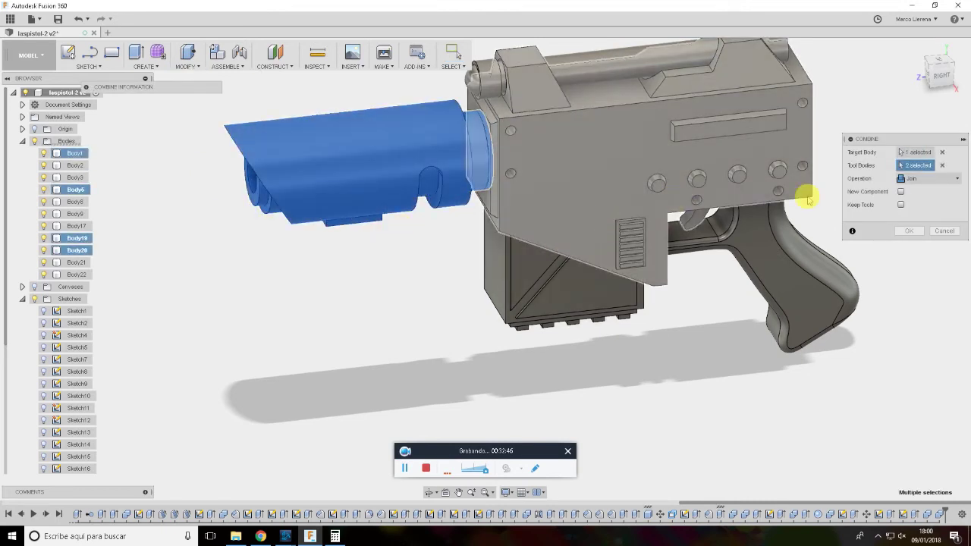
left_click(910, 232)
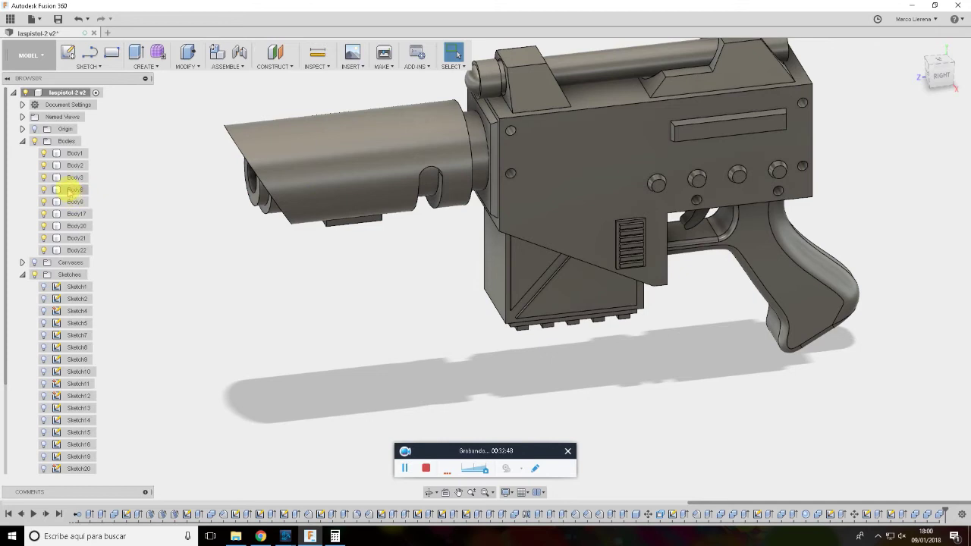
After identifying Body8 and Body9, join Body9 and Body17 into the Body1 receiver
left_click(70, 190)
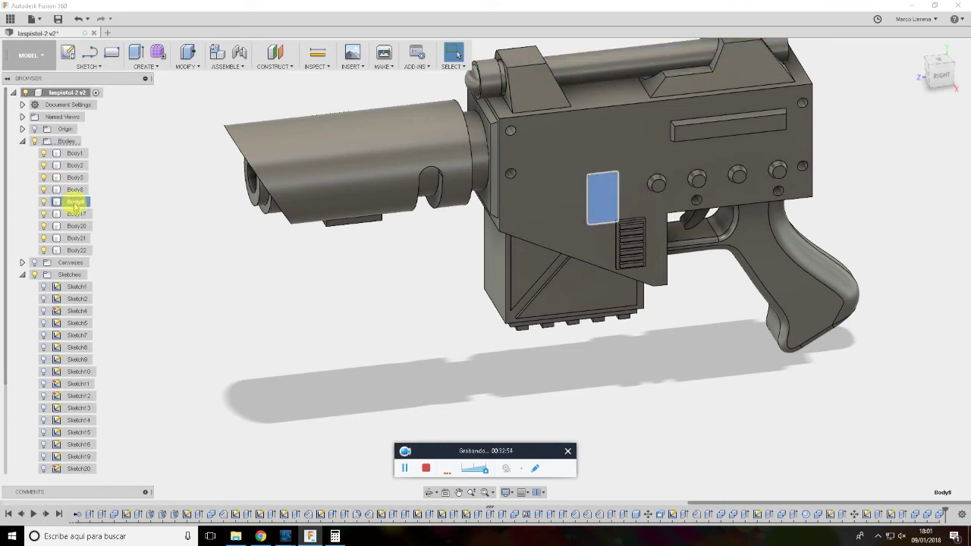
left_click(75, 202)
mouse_move(618, 217)
middle_mouse_down("shift")
mouse_move(643, 204)
mouse_move(635, 200)
middle_mouse_up("shift")
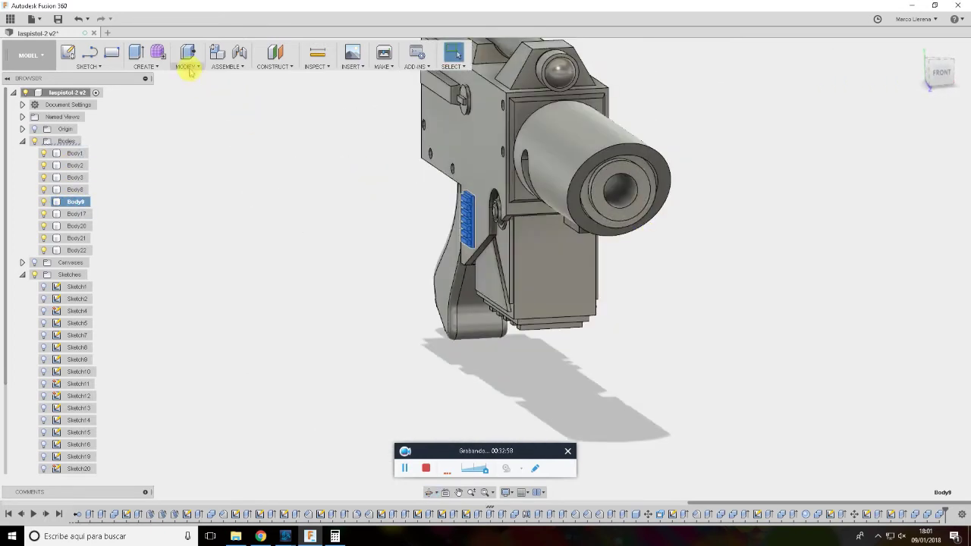
left_click(188, 67)
left_click(195, 160)
left_click(476, 168)
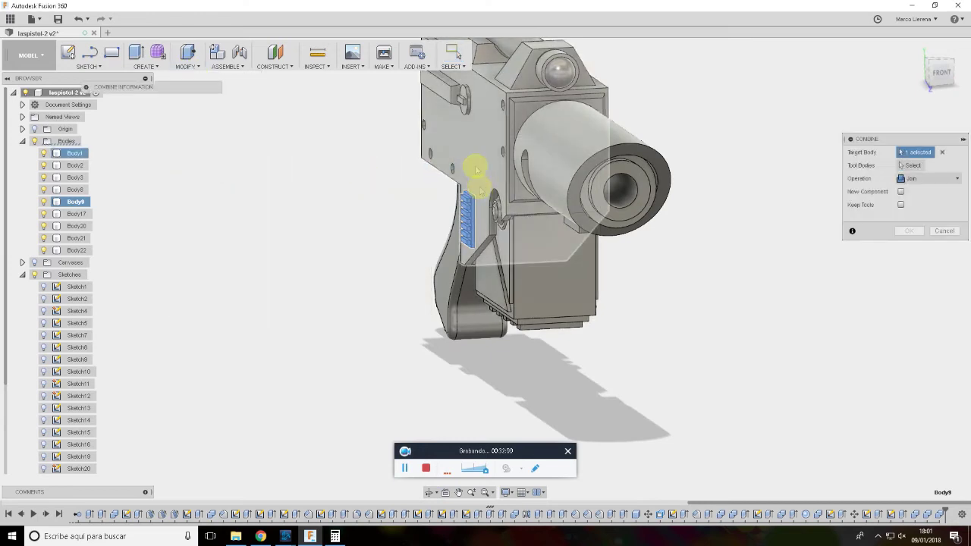
left_click(555, 282)
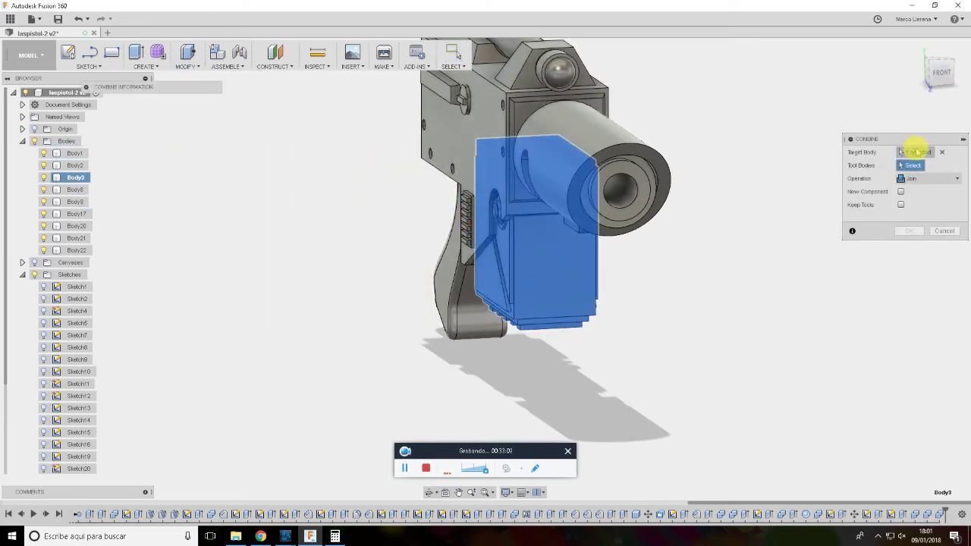
left_click(941, 152)
left_click(472, 146)
left_click(461, 205)
mouse_move(726, 210)
middle_mouse_down("shift")
mouse_move(728, 223)
mouse_move(612, 223)
middle_mouse_up("shift")
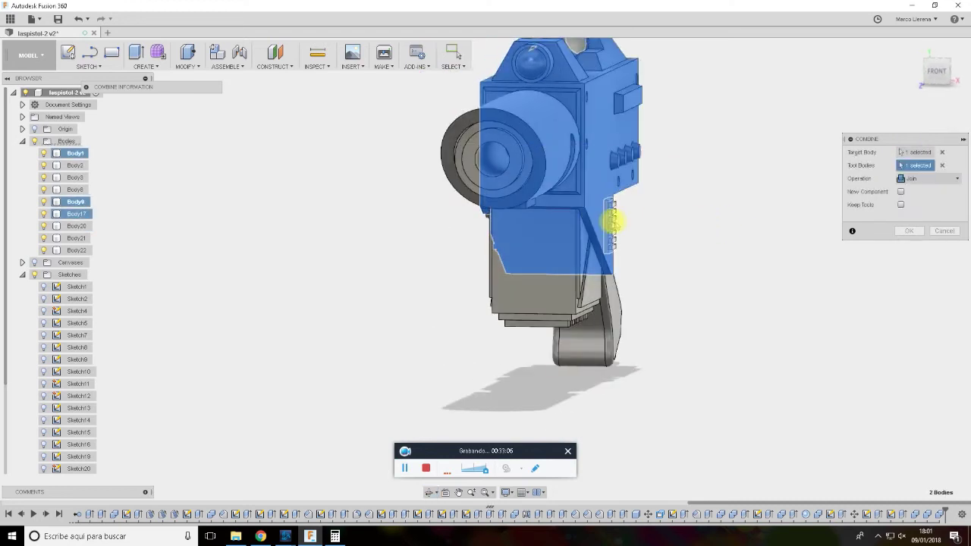
middle_click_drag(734, 217, 845, 234, "shift")
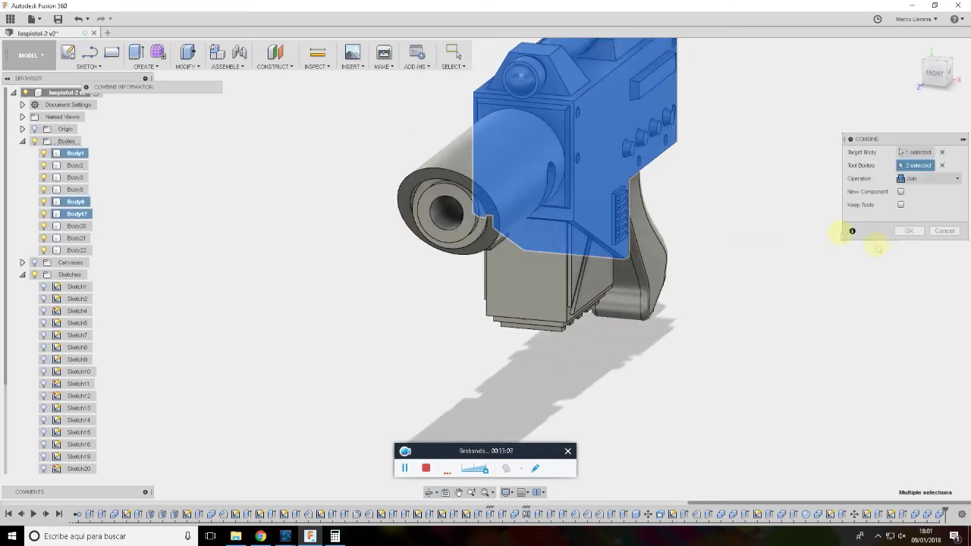
left_click(907, 230)
Select Body8, Body20 and Body21 in the browser to identify each part
left_click(46, 191)
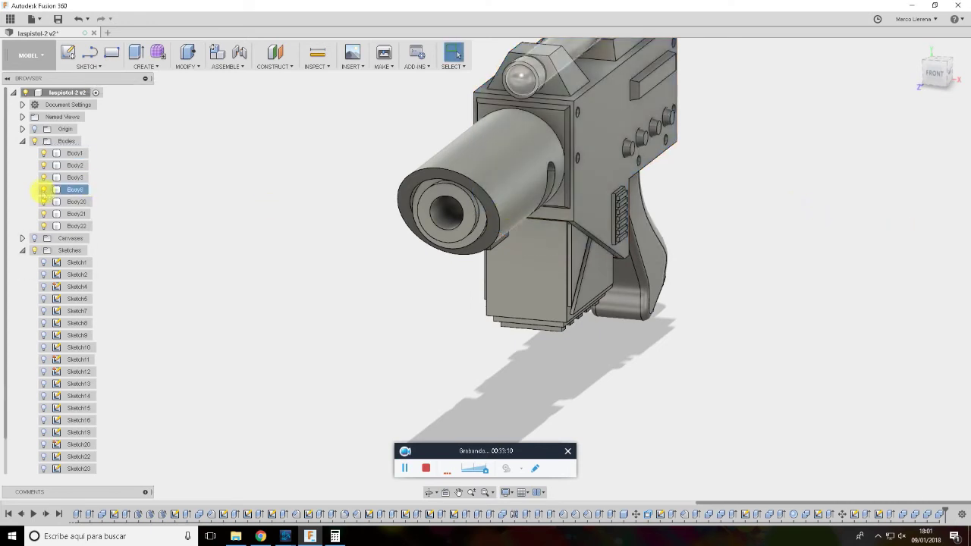
left_click(44, 203)
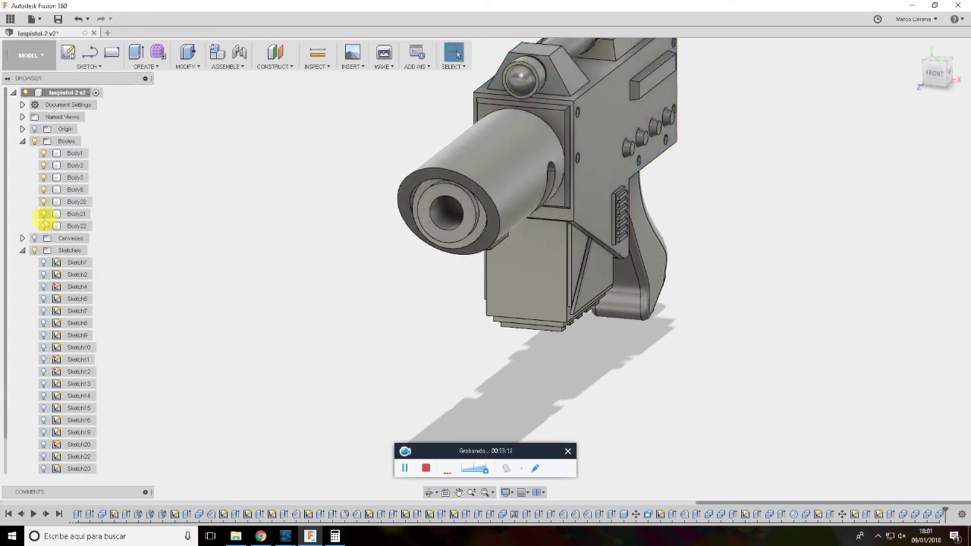
left_click(44, 214)
Join the Body21 end cap into the Body8 top barrel
left_click(288, 167)
mouse_move(330, 156)
middle_mouse_down("shift")
mouse_move(328, 331)
mouse_move(585, 174)
mouse_move(628, 223)
mouse_move(663, 240)
mouse_move(686, 241)
mouse_move(769, 205)
mouse_move(596, 191)
middle_mouse_up("shift")
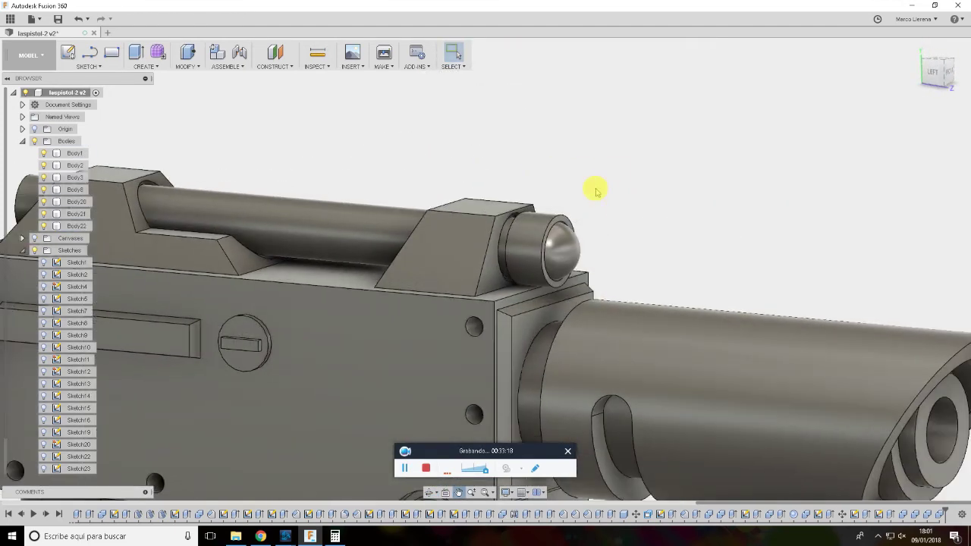
left_click(186, 66)
left_click(189, 162)
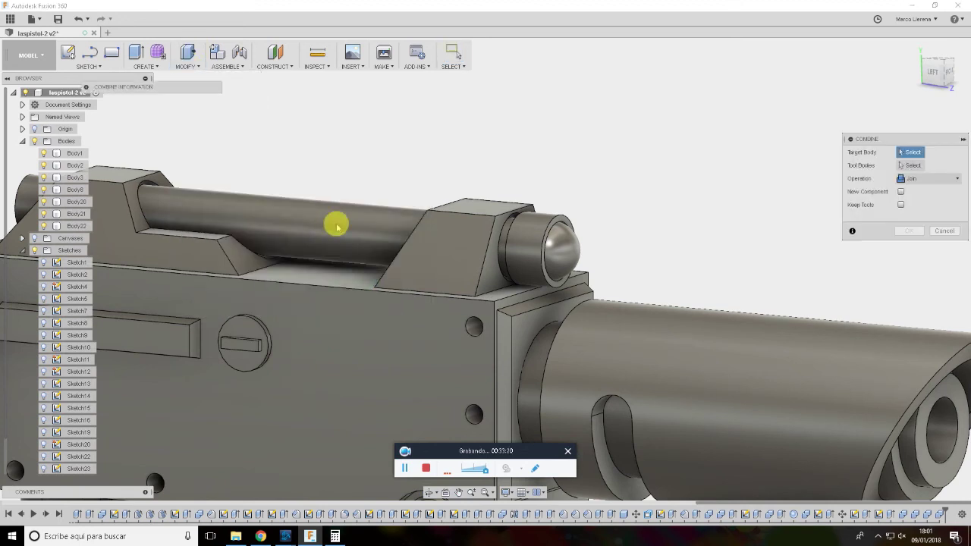
left_click(346, 212)
left_click(560, 231)
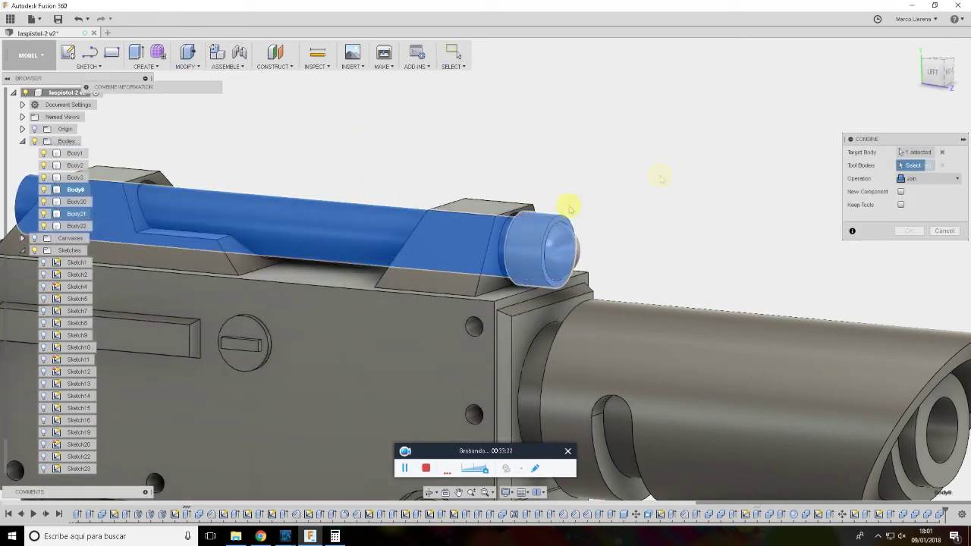
left_click(914, 230)
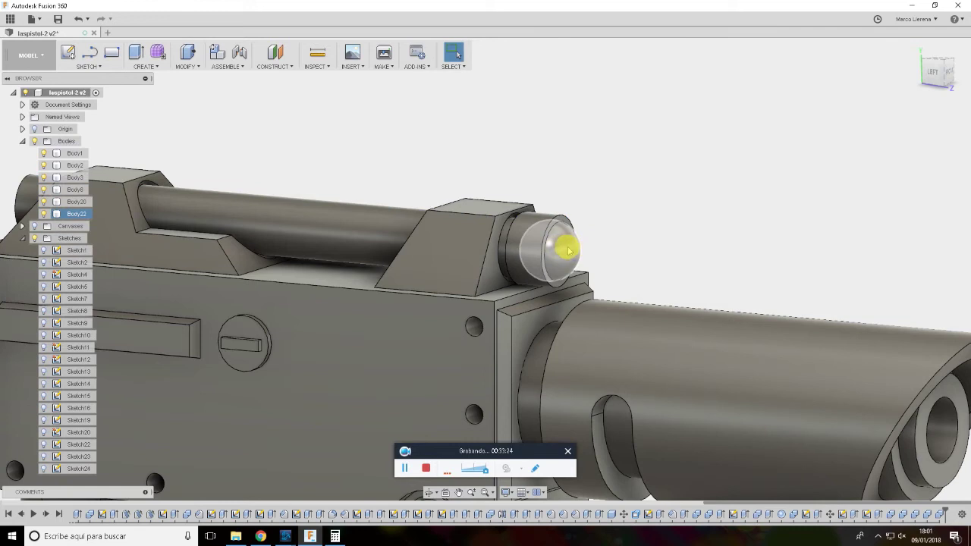
Combine-cut the barrel with the rounded tip as tool, keeping the tool body
left_click(185, 66)
left_click(189, 160)
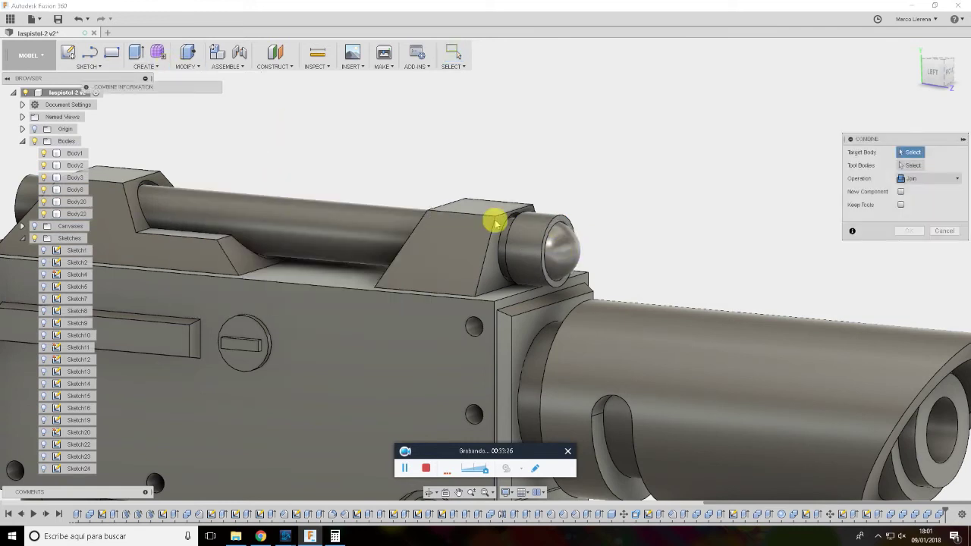
left_click(342, 213)
left_click(932, 179)
left_click(914, 203)
left_click(574, 250)
middle_click_drag(724, 192, 739, 194, "shift")
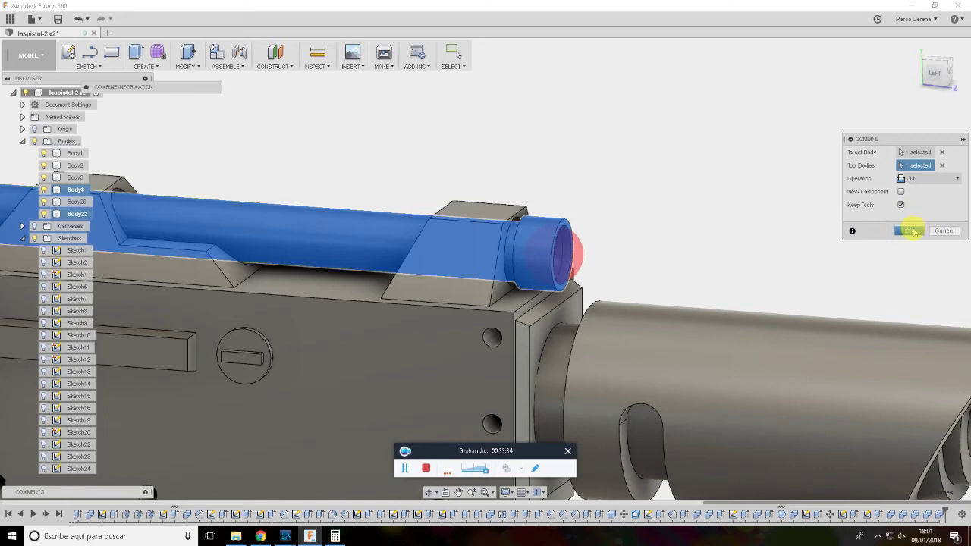
left_click(913, 231)
Cancel a reopened Combine and toggle the barrel's visibility to inspect the rounded tip
right_click(554, 130)
left_click(559, 101)
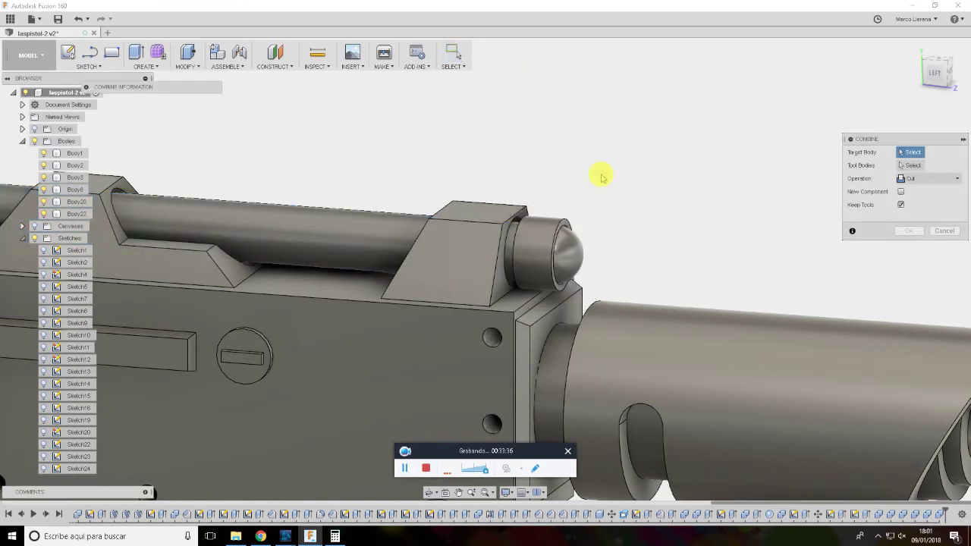
left_click(944, 232)
left_click(565, 249)
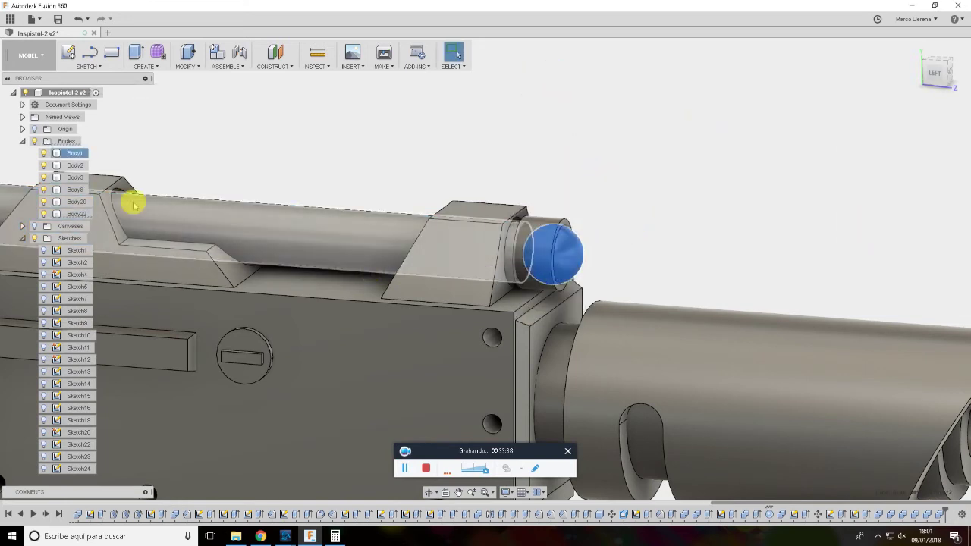
left_click(34, 189)
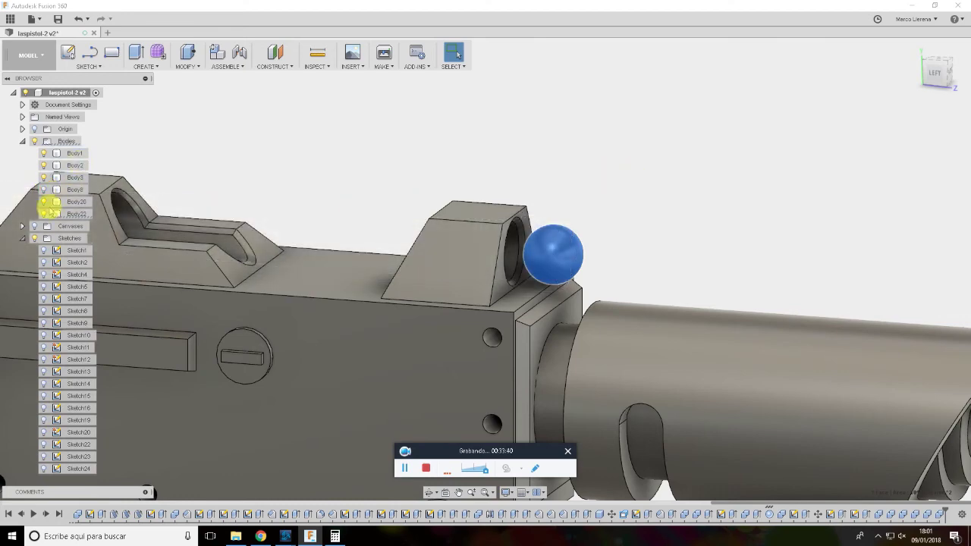
left_click(43, 189)
left_click(692, 142)
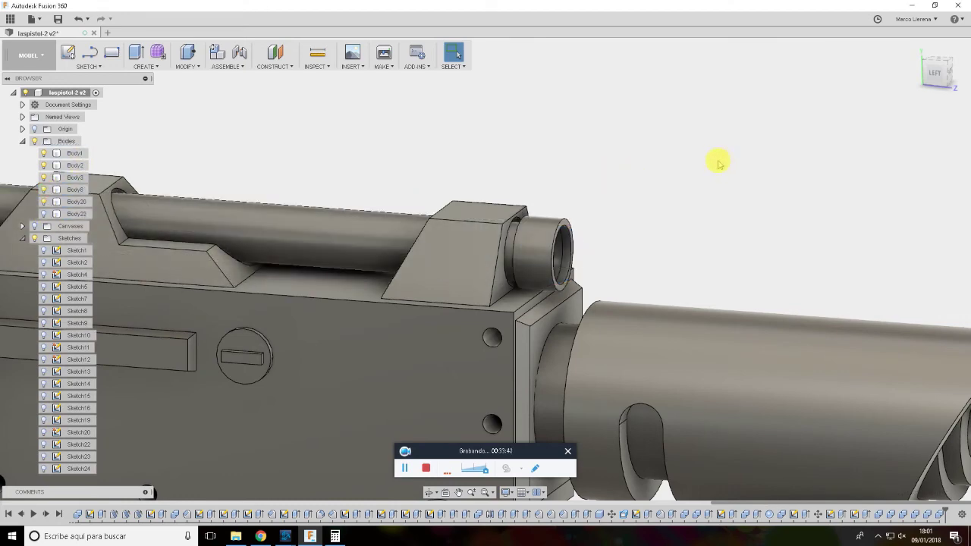
Show the rounded tip body again and select the long barrel tube
middle_click_drag(718, 164, 692, 160, "shift")
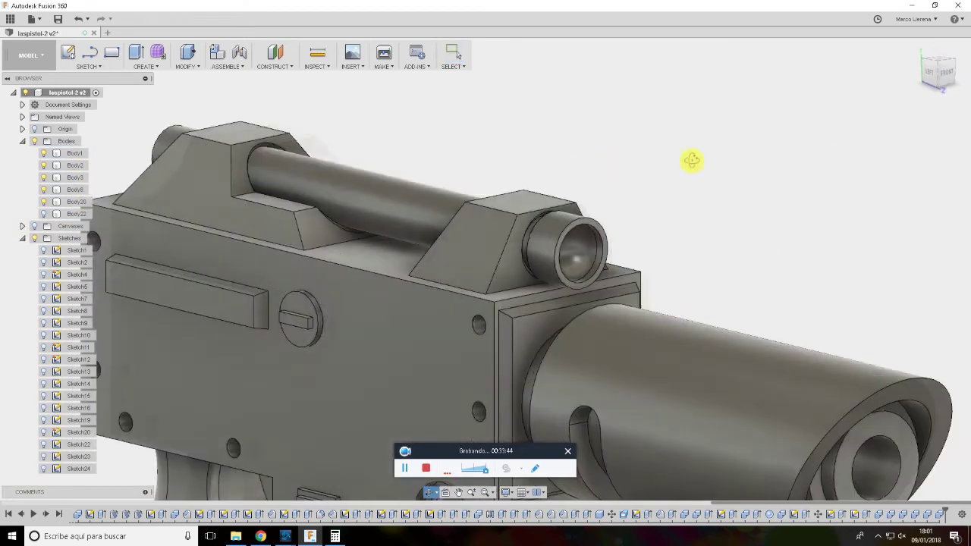
scroll(692, 160, "down", 1)
scroll(688, 160, "down", 2)
left_click(43, 213)
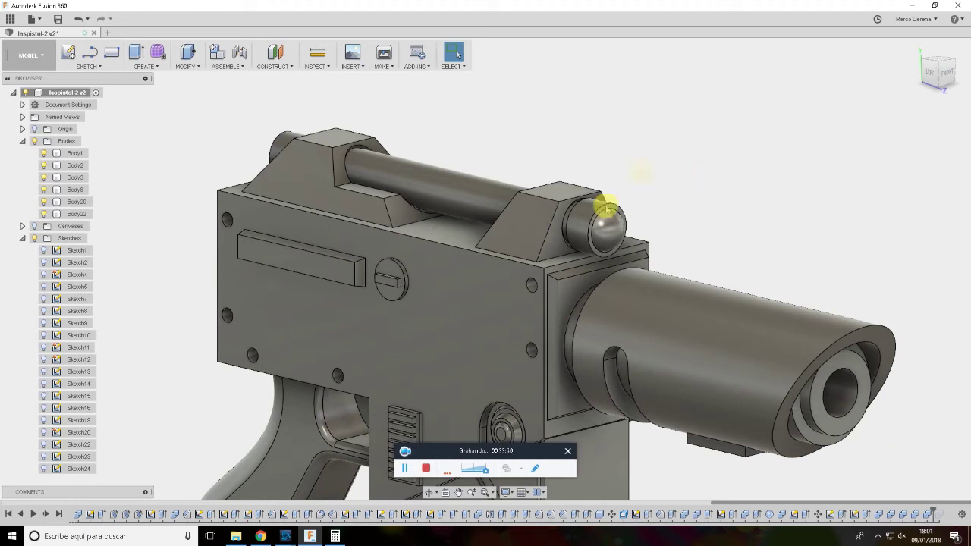
left_click(389, 164)
mouse_move(389, 164)
middle_mouse_down("shift")
mouse_move(668, 124)
mouse_move(655, 119)
middle_mouse_up("shift")
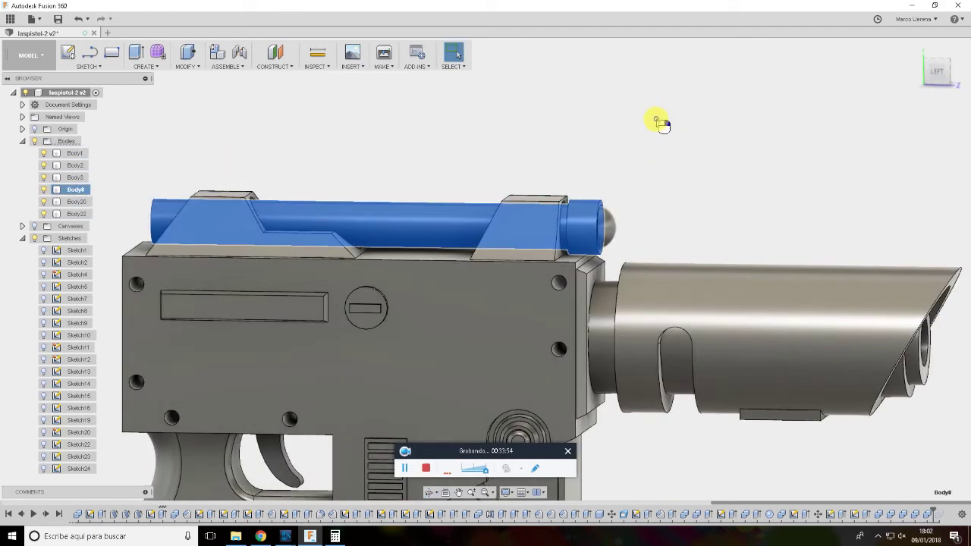
right_click(655, 120)
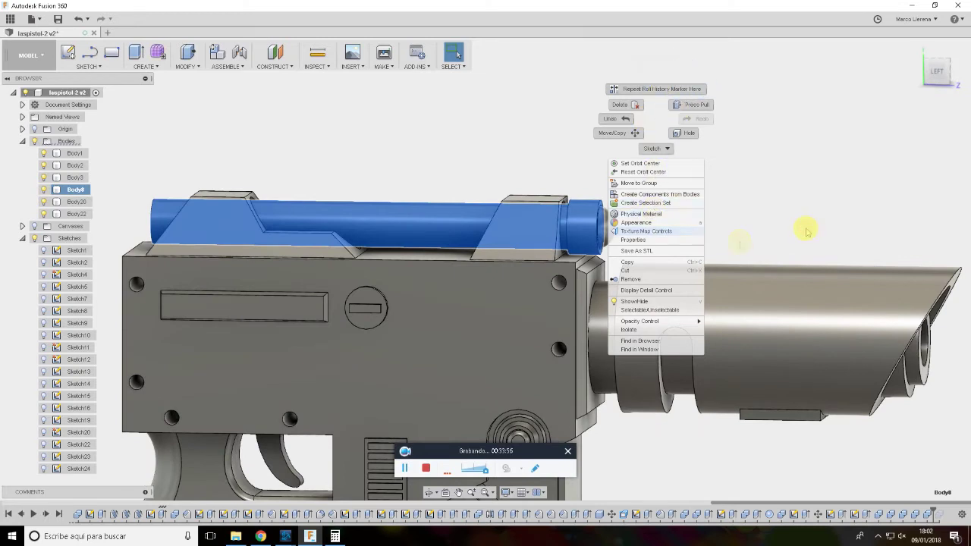
left_click(737, 232)
Cut the barrel's shape out of the rounded tip body Body22, keeping the barrel
left_click(186, 66)
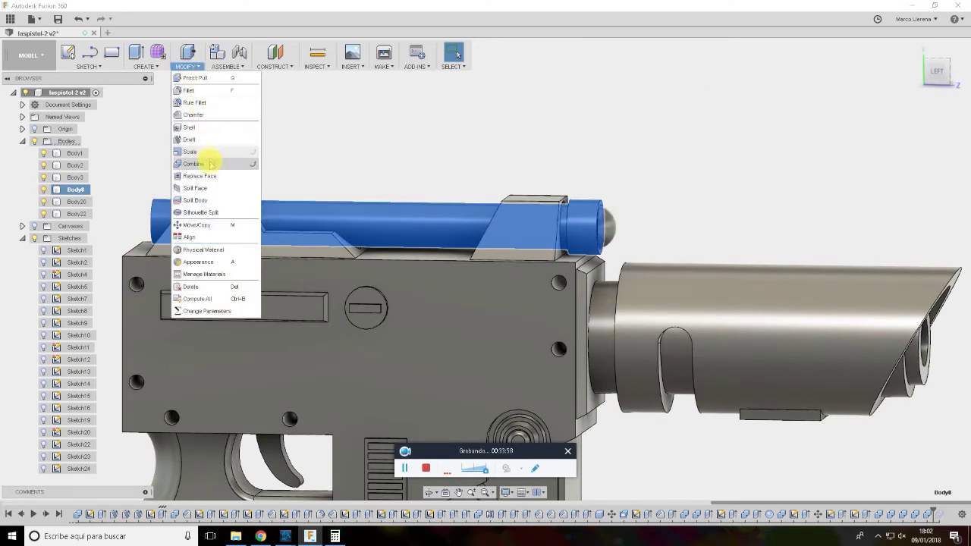
left_click(206, 161)
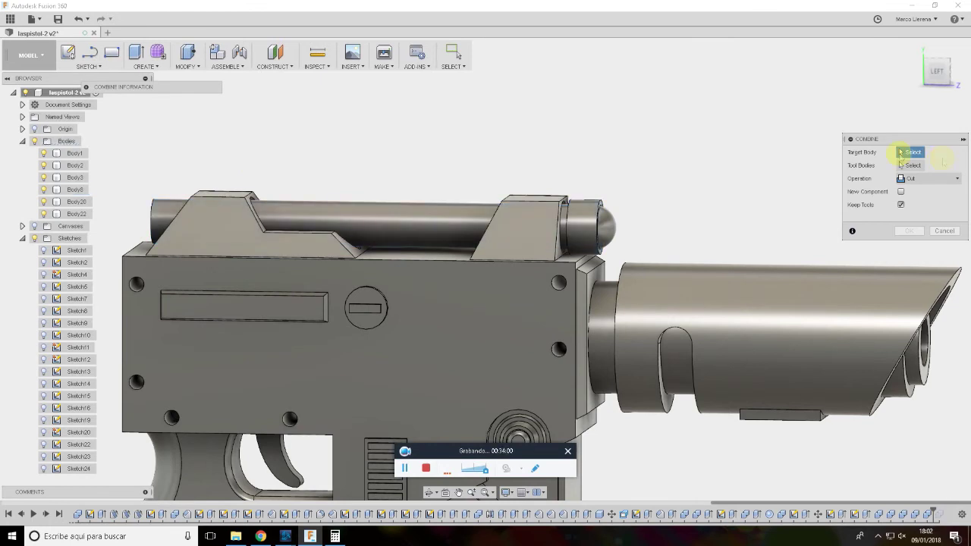
left_click(607, 221)
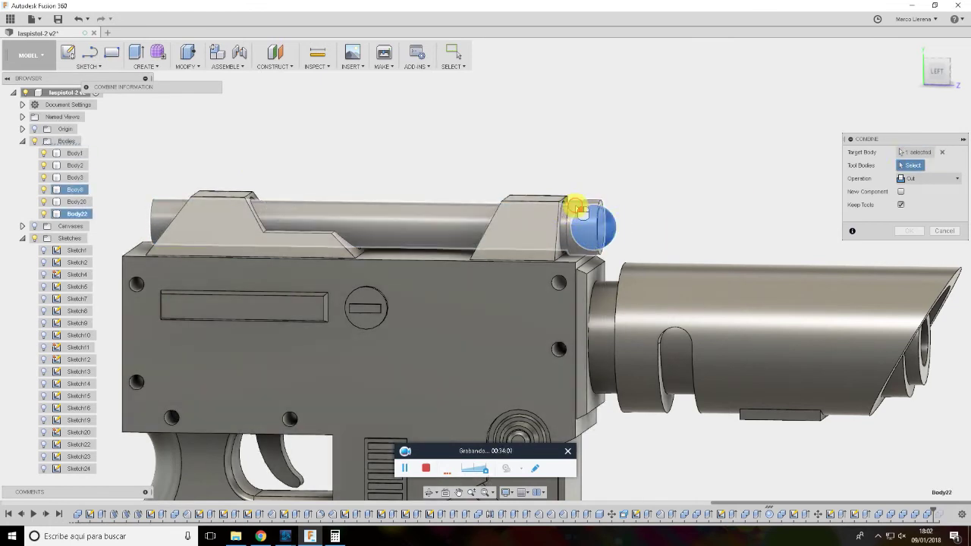
left_click(567, 212)
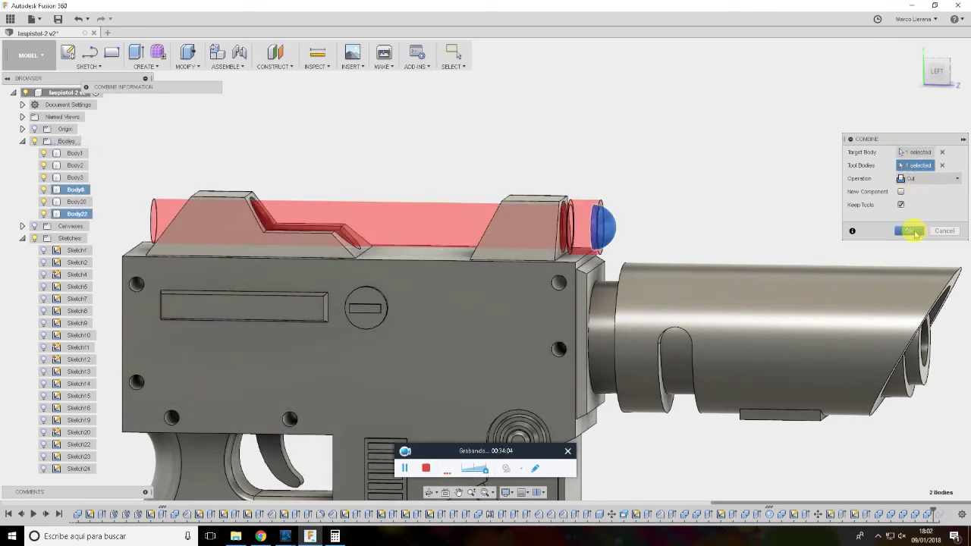
left_click(913, 231)
left_click(938, 72)
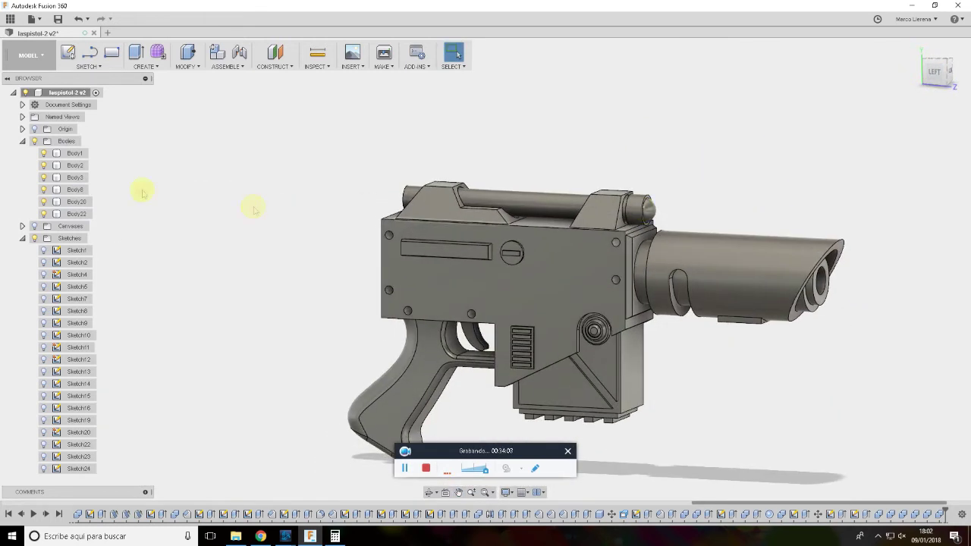
Toggle the receiver, grip, magazine, top barrel and shroud bodies off and on to inspect each
left_click(42, 154)
left_click(43, 154)
left_click(42, 154)
left_click(43, 154)
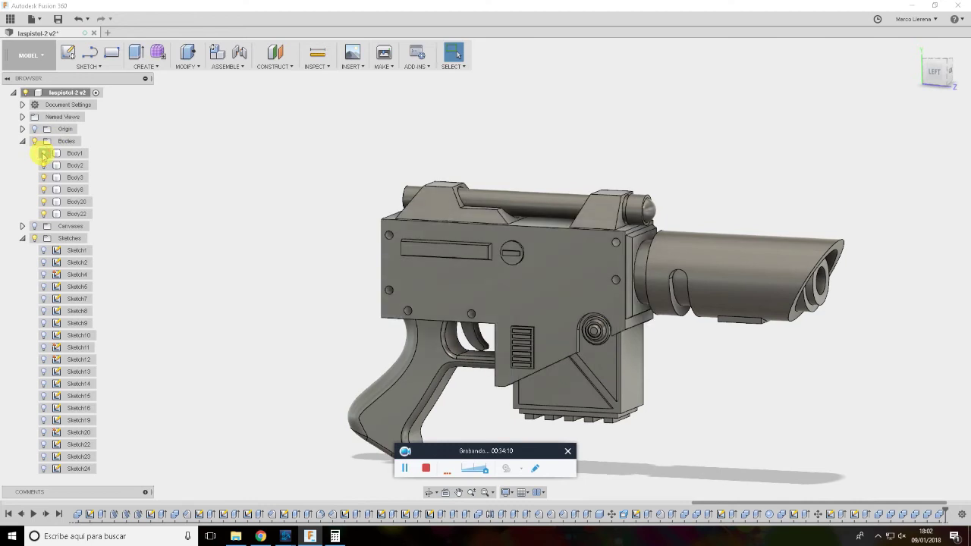
left_click(43, 166)
left_click(43, 165)
left_click(43, 165)
left_click(43, 166)
left_click(44, 177)
left_click(44, 178)
left_click(44, 177)
left_click(44, 189)
left_click(44, 189)
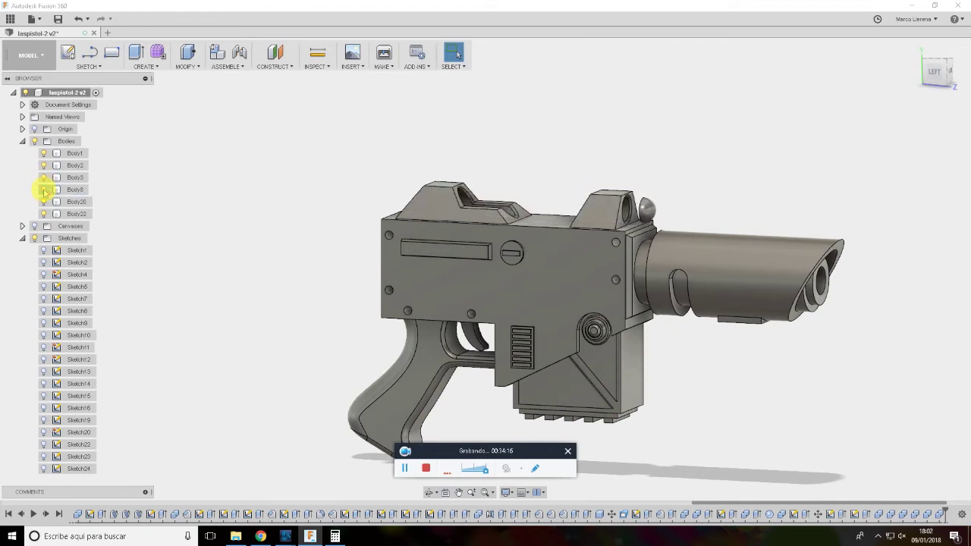
left_click(43, 202)
left_click(43, 201)
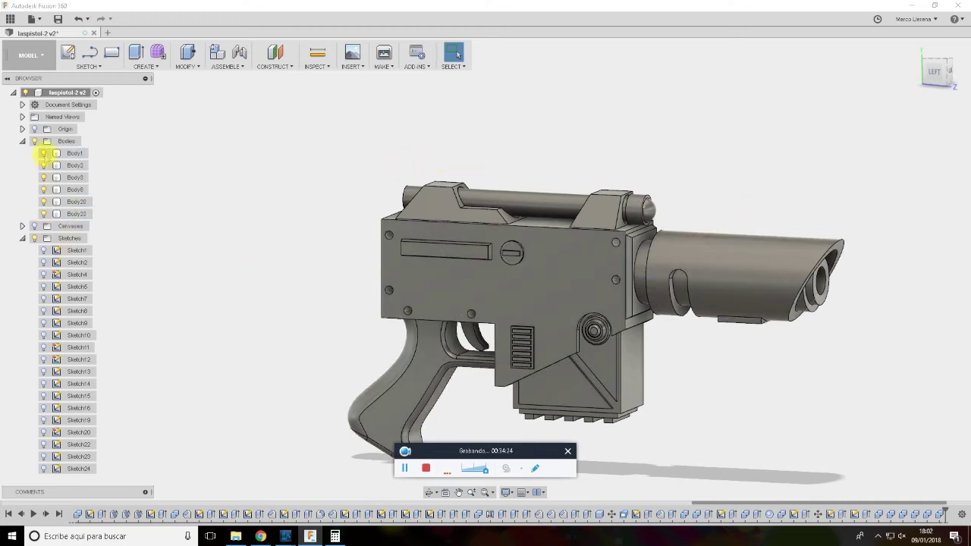
Hide the receiver body, then orbit to a side view and select the shroud's end ring face
left_click(43, 153)
mouse_move(477, 124)
middle_mouse_down("shift")
mouse_move(555, 108)
mouse_move(581, 158)
middle_mouse_up("shift")
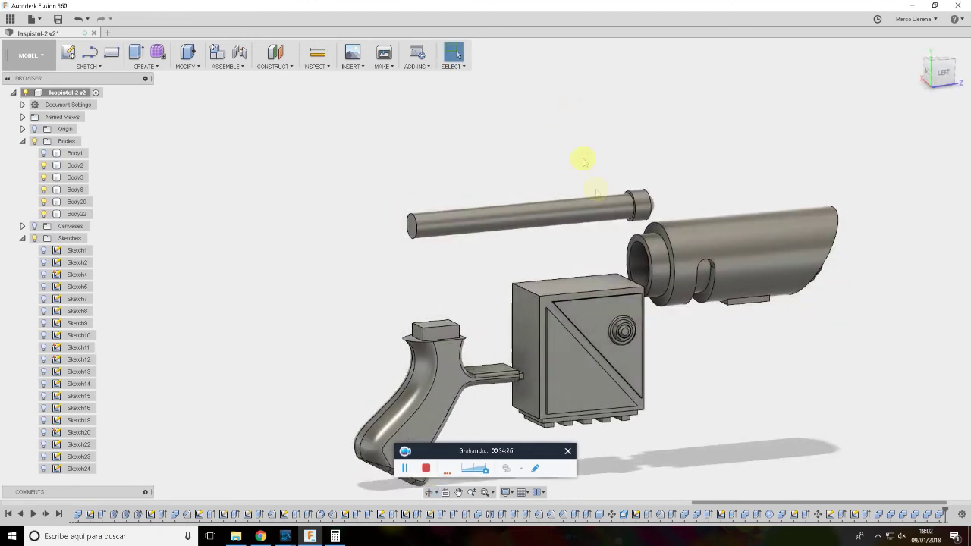
scroll(678, 262, "up", 3)
scroll(624, 238, "up", 3)
scroll(599, 222, "up", 2)
left_click(600, 222)
mouse_move(668, 260)
middle_mouse_down("shift")
mouse_move(639, 256)
mouse_move(644, 250)
middle_mouse_up("shift")
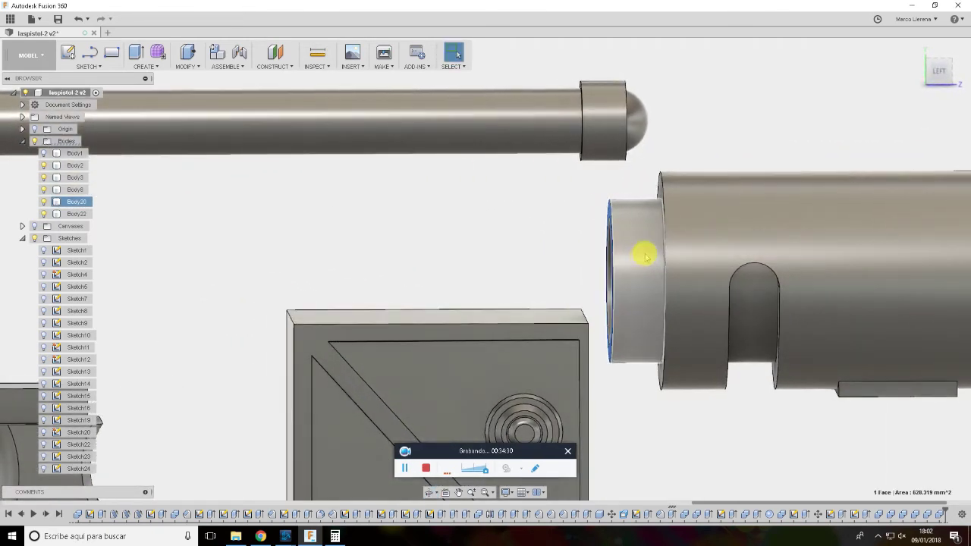
Extrude the shroud's inner end ring face 13.919 mm outward, joined to the shroud body
key("e")
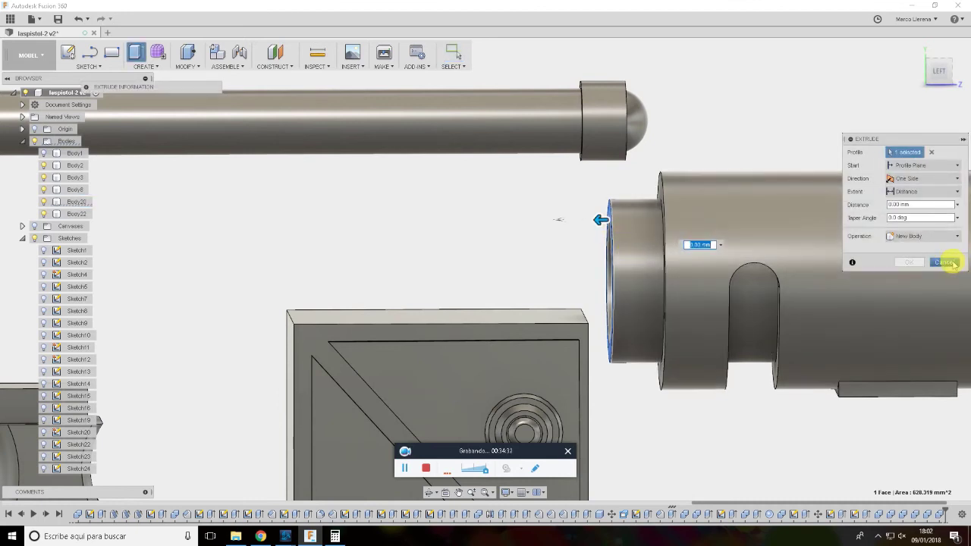
left_click(945, 262)
mouse_move(682, 238)
middle_mouse_down("shift")
mouse_move(721, 219)
mouse_move(815, 217)
middle_mouse_up("shift")
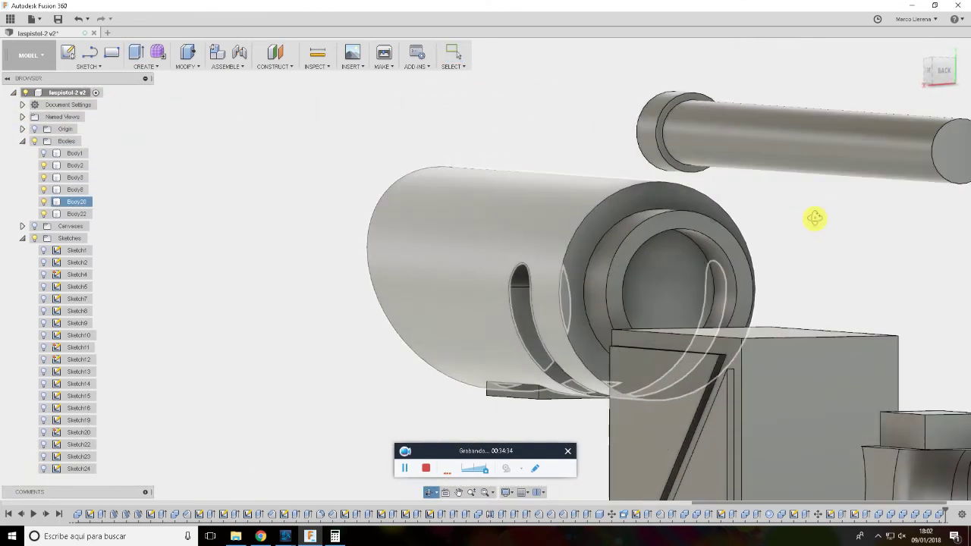
left_click(698, 281)
mouse_move(748, 303)
middle_mouse_down("shift")
mouse_move(763, 329)
mouse_move(746, 336)
mouse_move(758, 347)
middle_mouse_up("shift")
key("e")
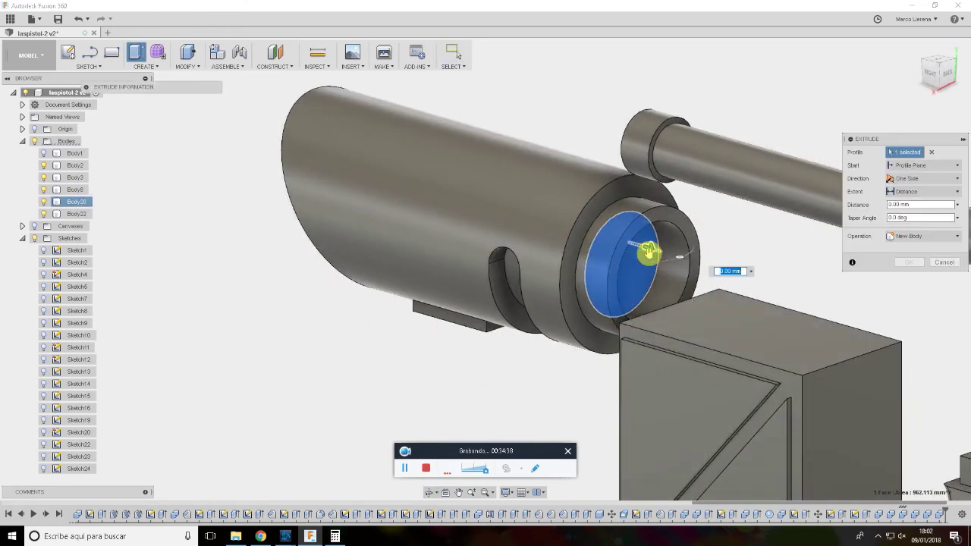
left_click_drag(648, 251, 666, 259)
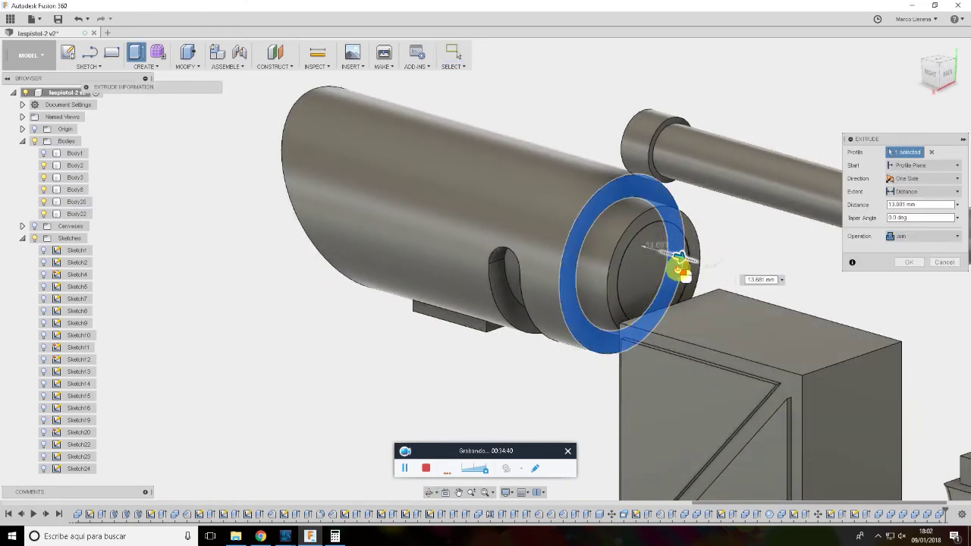
left_click(907, 262)
mouse_move(735, 298)
middle_mouse_down("shift")
mouse_move(715, 277)
mouse_move(807, 285)
mouse_move(817, 274)
mouse_move(748, 286)
middle_mouse_up("shift")
left_click(693, 277)
Sketch a small circle on the shroud's end face and finish the sketch
key("c")
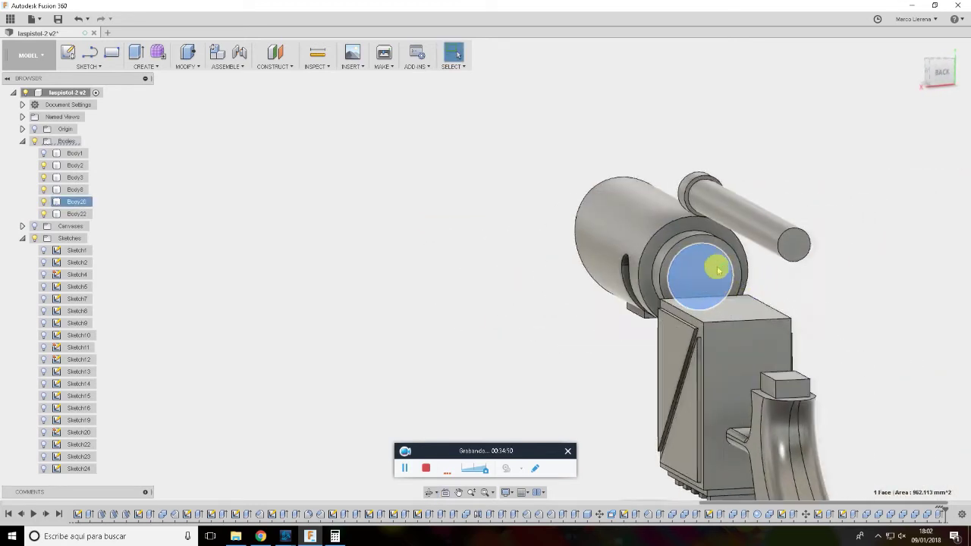
left_click(473, 279)
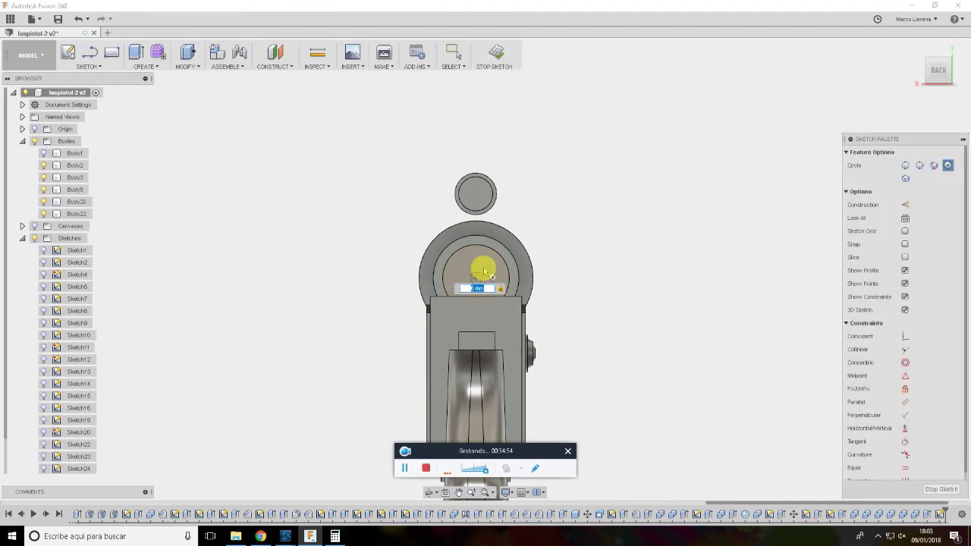
key("Return")
key("Escape")
scroll(553, 297, "down", 2)
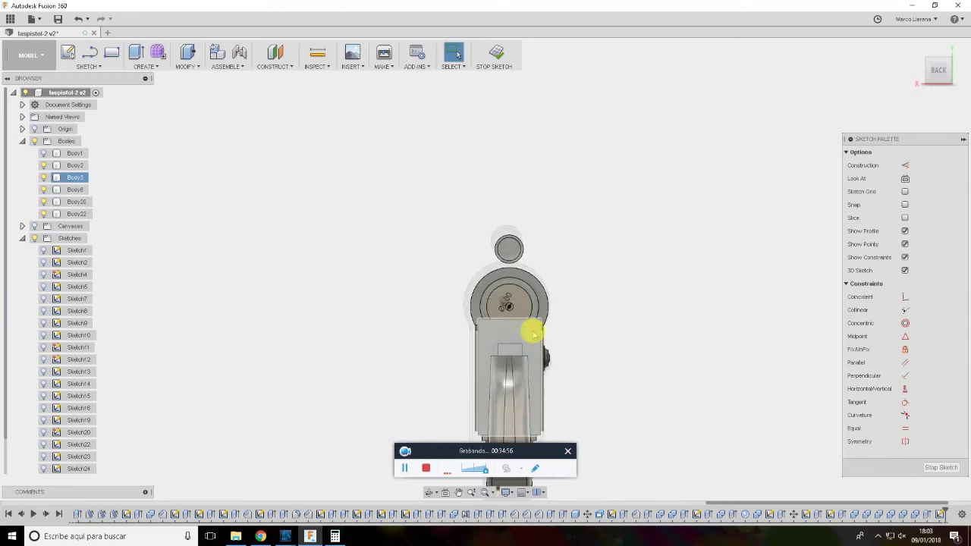
middle_click_drag(531, 329, 448, 313, "shift")
scroll(461, 281, "up", 5)
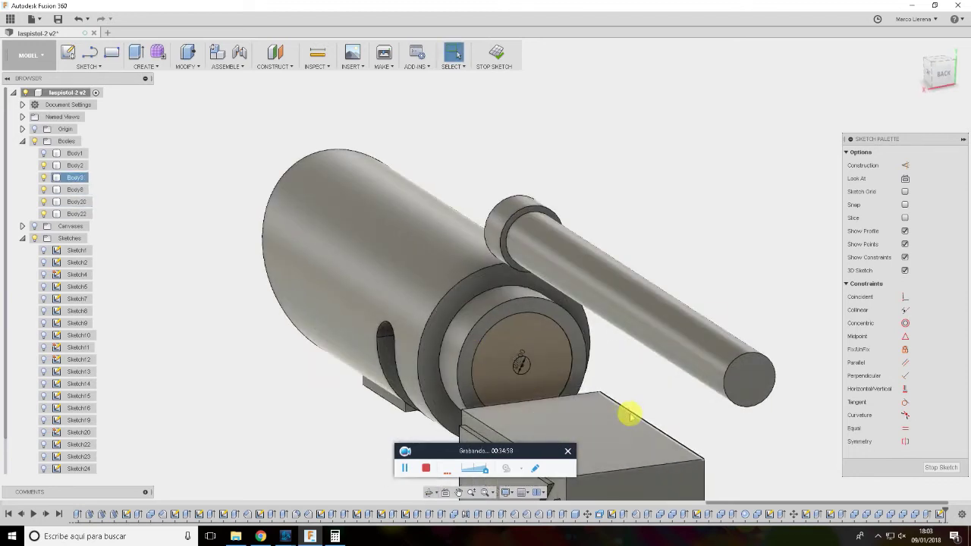
left_click(941, 467)
scroll(513, 289, "up", 3)
Cut the circle 15 mm symmetrically into the barrel end, with the receiver shown again
left_click(454, 270)
key("e")
left_click_drag(455, 270, 418, 253)
mouse_move(418, 253)
middle_mouse_down("shift")
mouse_move(386, 283)
mouse_move(423, 278)
middle_mouse_up("shift")
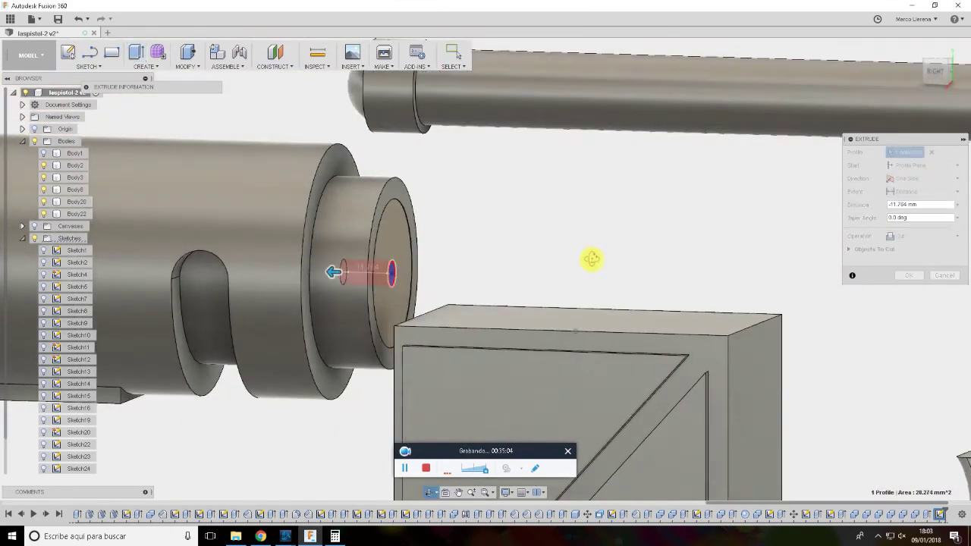
middle_click_drag(590, 258, 303, 270, "shift")
left_click(905, 204)
type("15")
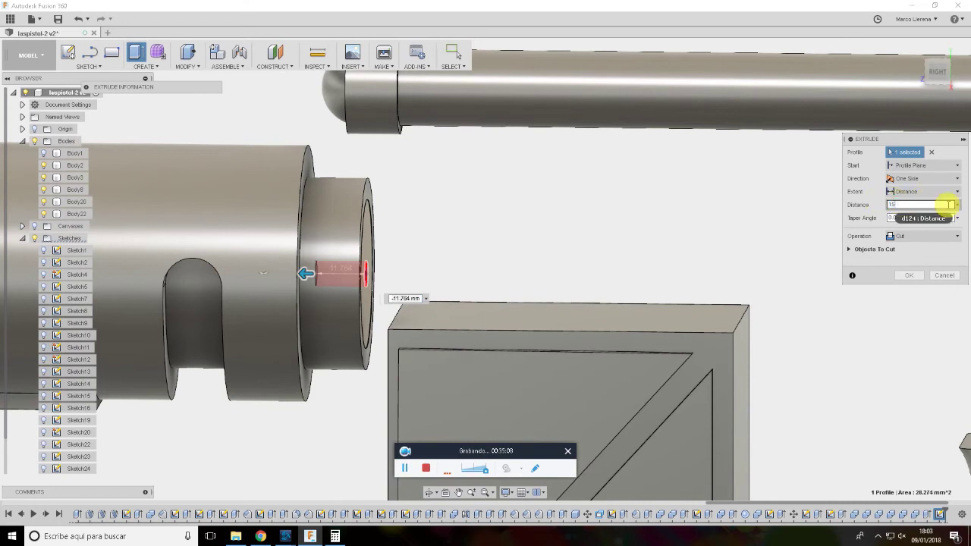
left_click(942, 180)
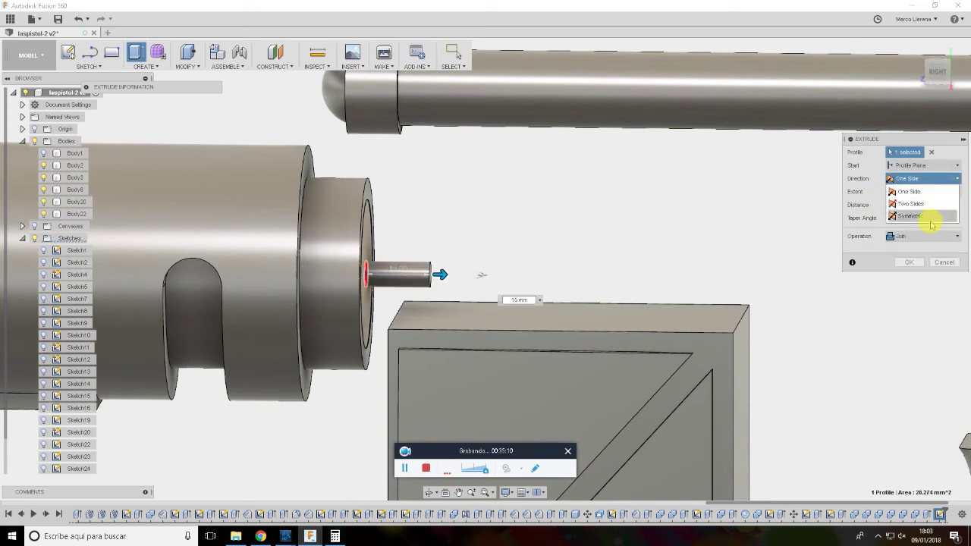
left_click(929, 218)
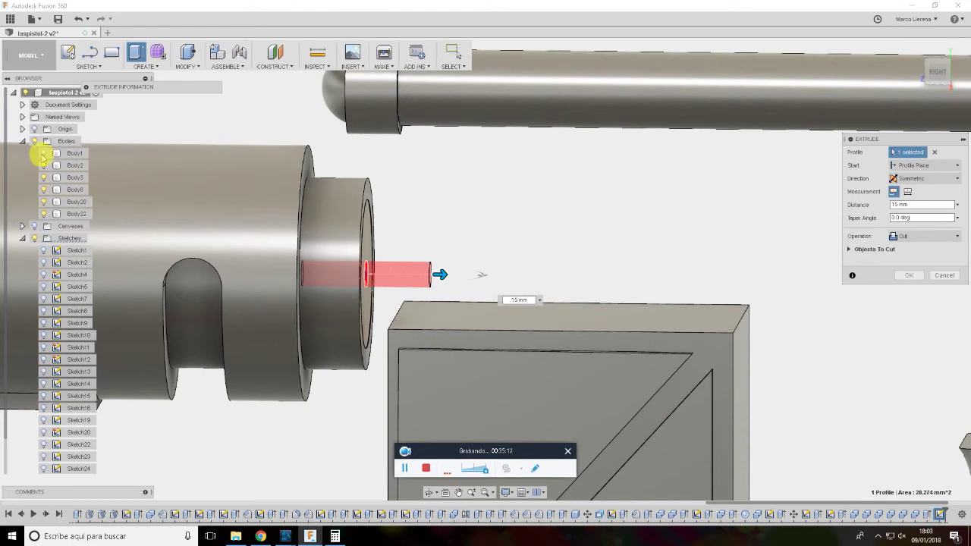
left_click(43, 153)
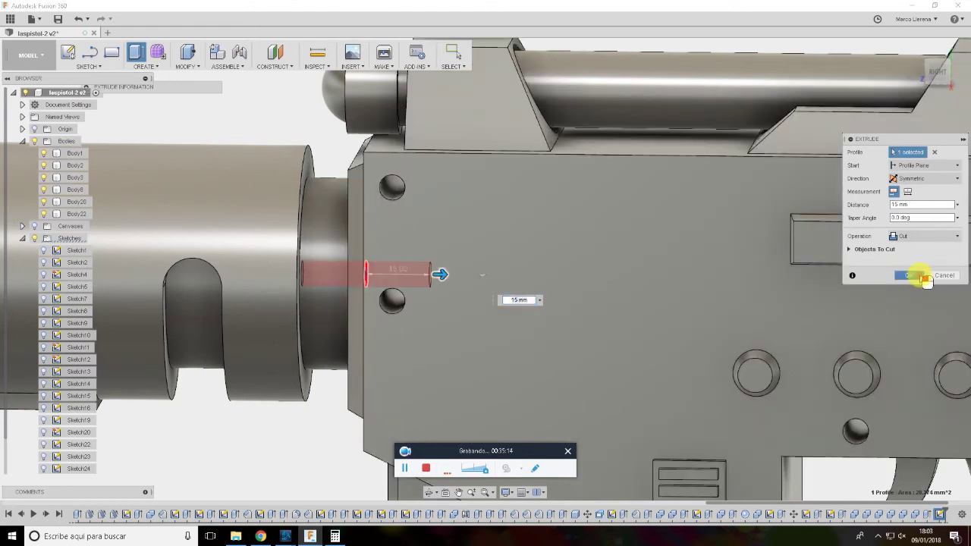
left_click(920, 277)
middle_click_drag(592, 249, 566, 278, "shift")
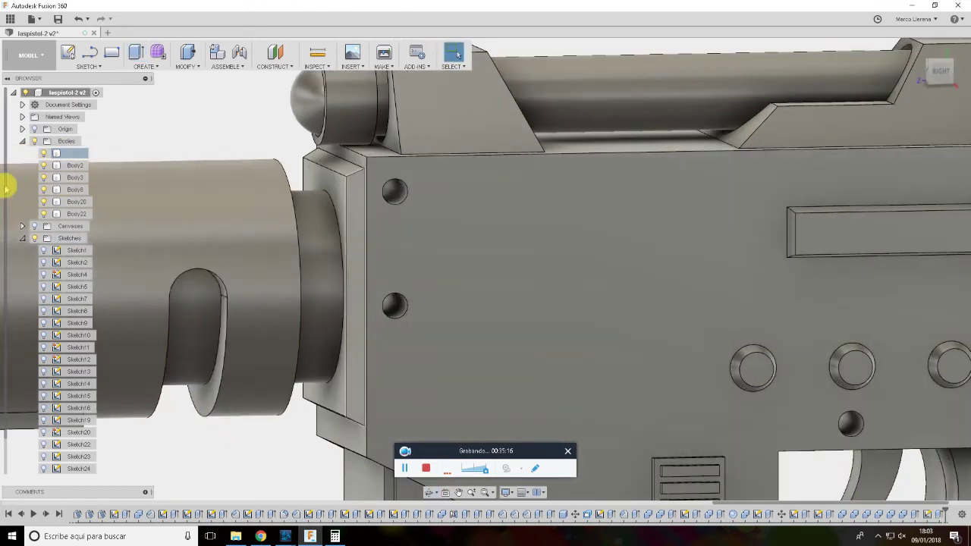
Briefly hide the barrel body and orbit to bring the whole grip into view
left_click(43, 202)
mouse_move(223, 273)
middle_mouse_down("shift")
mouse_move(310, 262)
mouse_move(331, 271)
mouse_move(341, 301)
mouse_move(329, 305)
mouse_move(383, 306)
mouse_move(362, 302)
middle_mouse_up("shift")
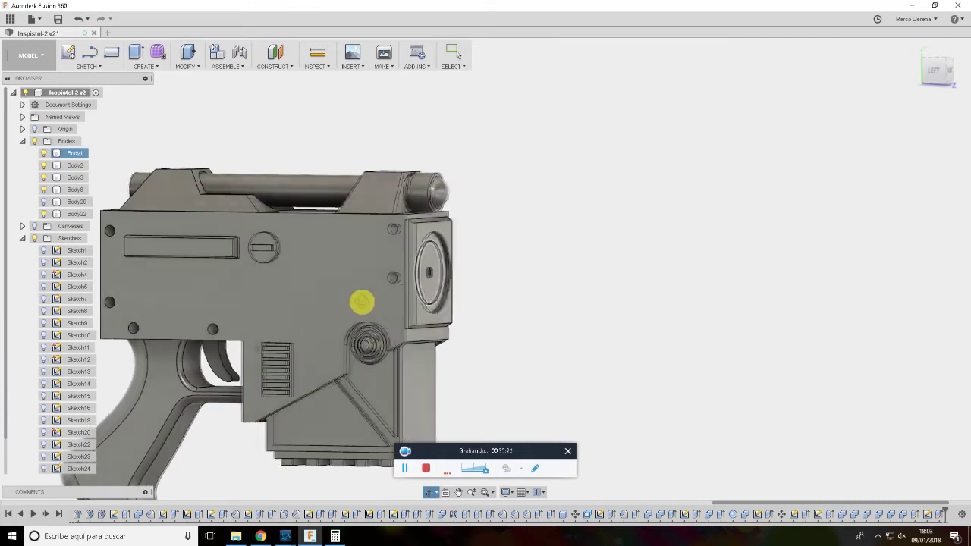
middle_click_drag(607, 292, 660, 253)
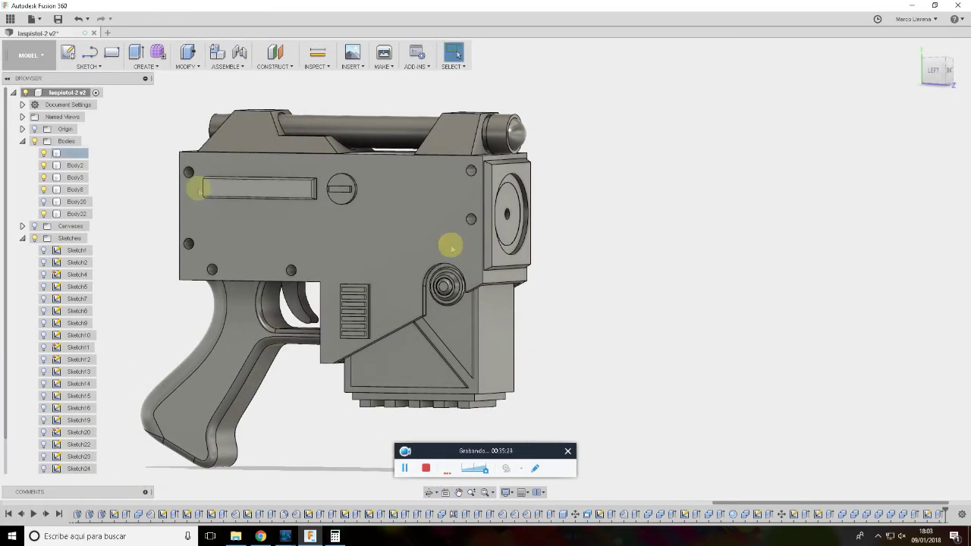
left_click(43, 201)
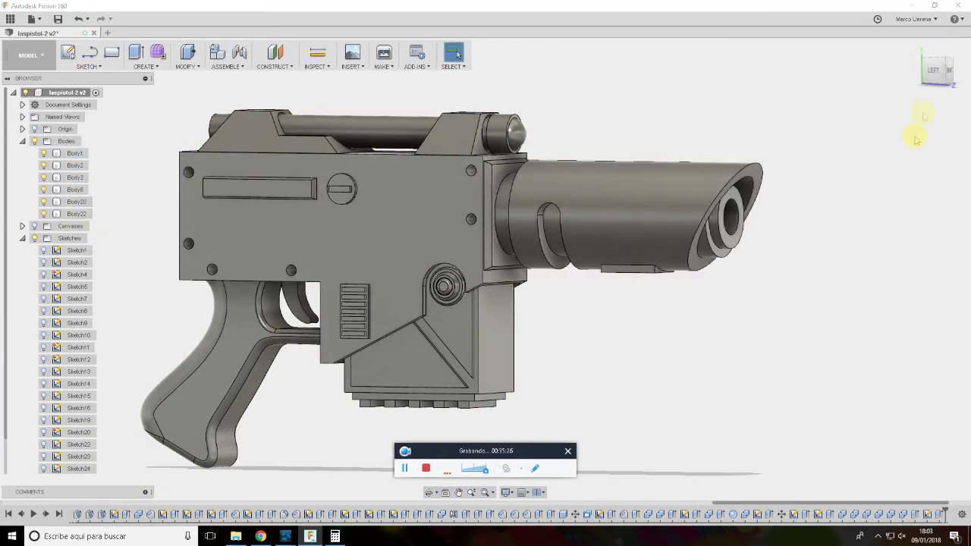
Start a sketch on the grip's flat face, checking the reference canvas image against it
left_click(243, 396)
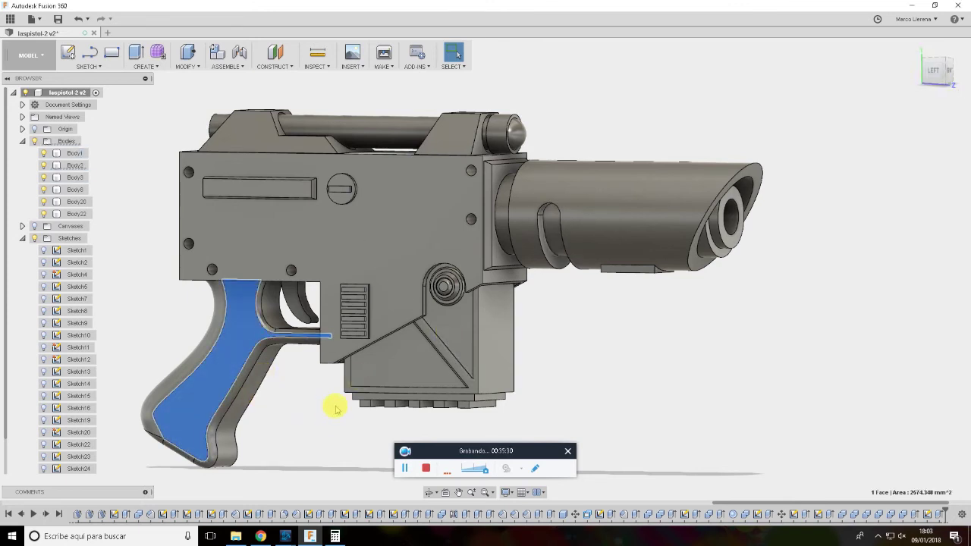
key("l")
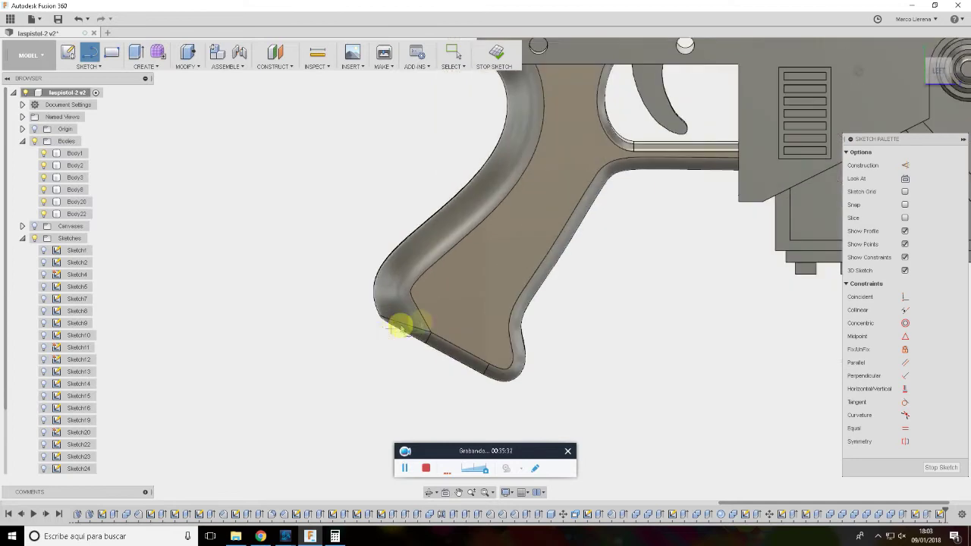
scroll(557, 393, "up", 2)
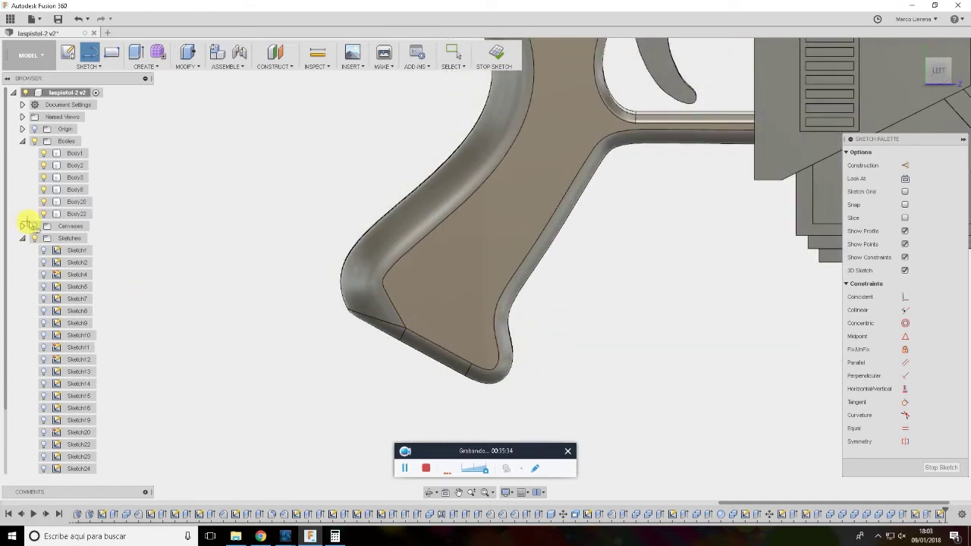
left_click(32, 226)
scroll(650, 367, "down", 2)
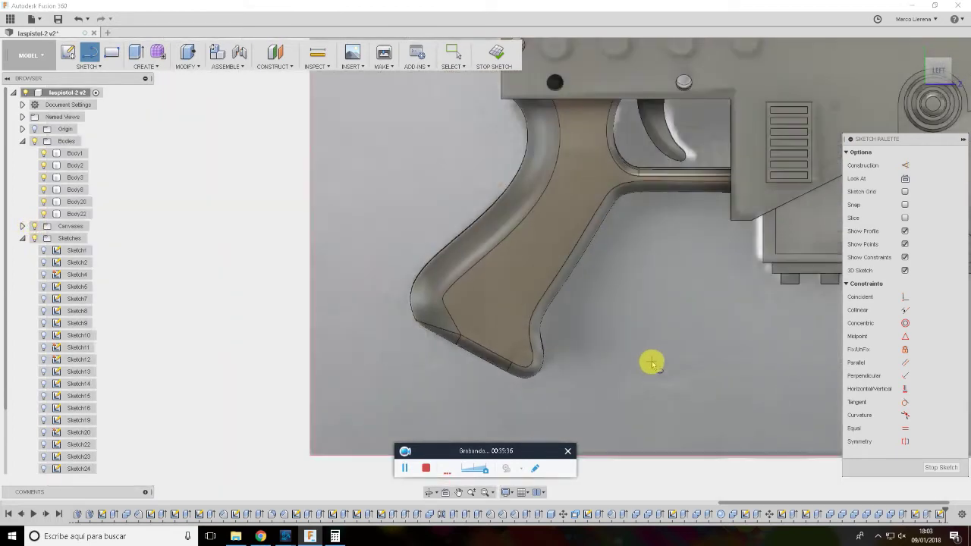
left_click(33, 225)
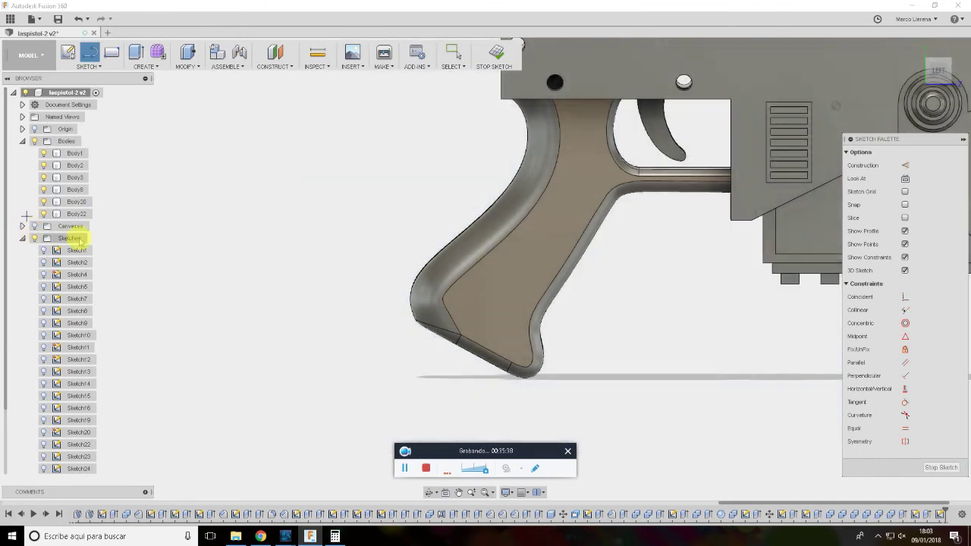
left_click(513, 396)
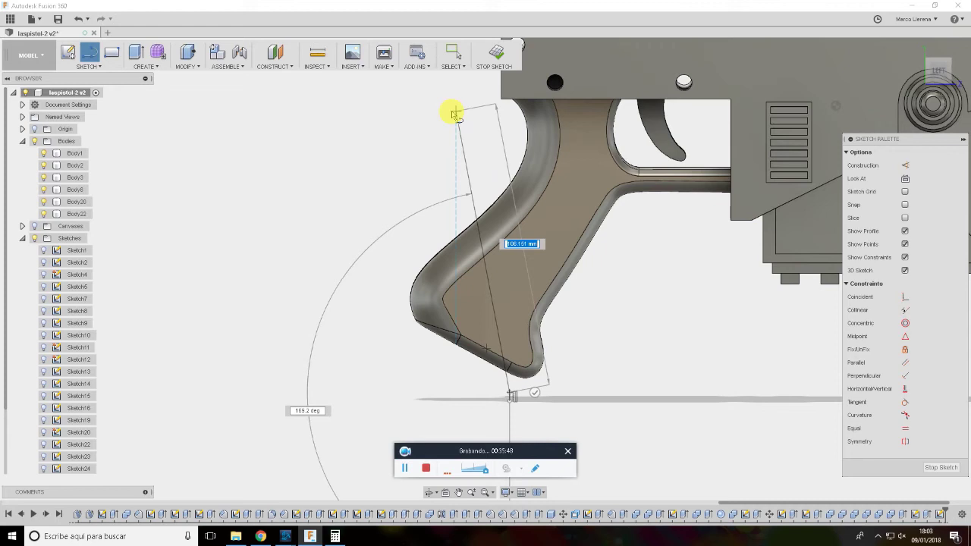
key("Escape")
Start a fit-point spline at the grip's lower edge, extending it toward the left edge
left_click(95, 67)
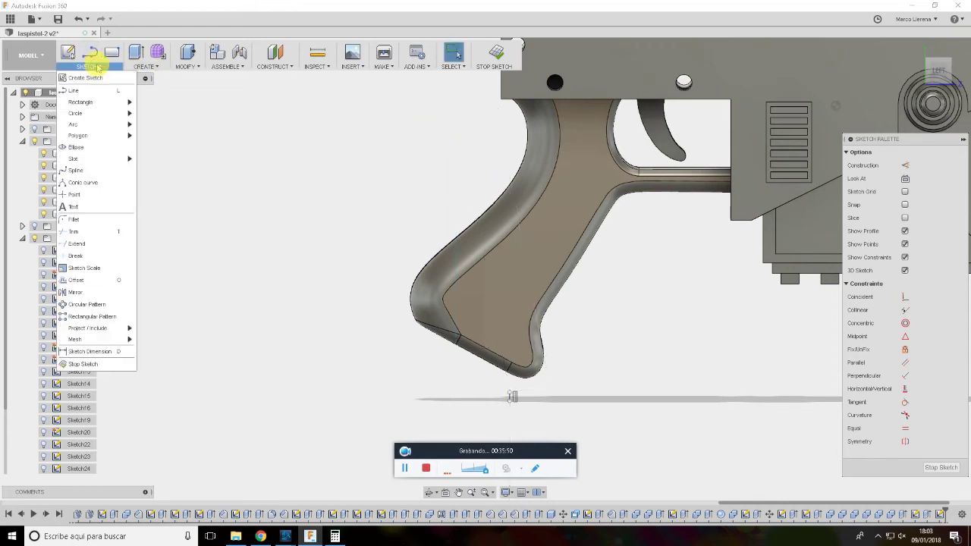
left_click(99, 173)
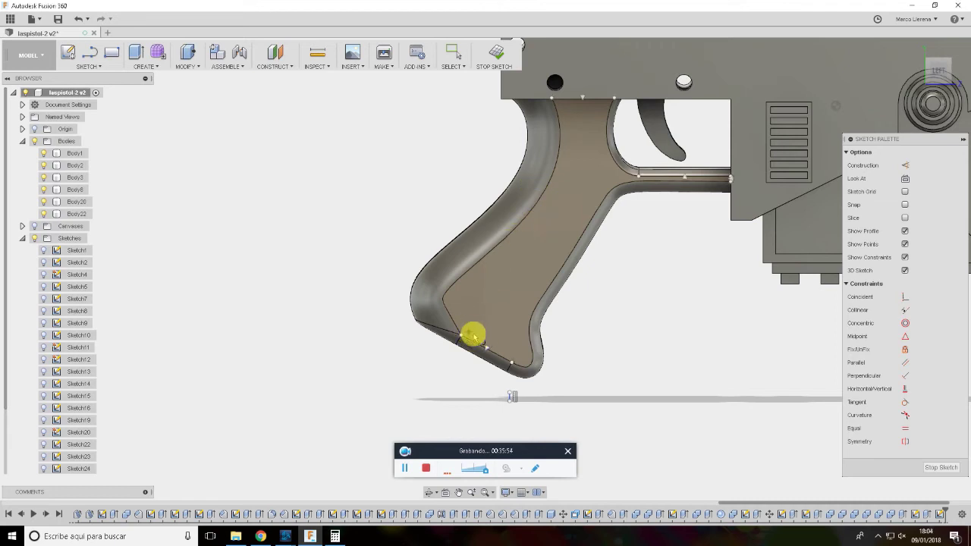
left_click(529, 329)
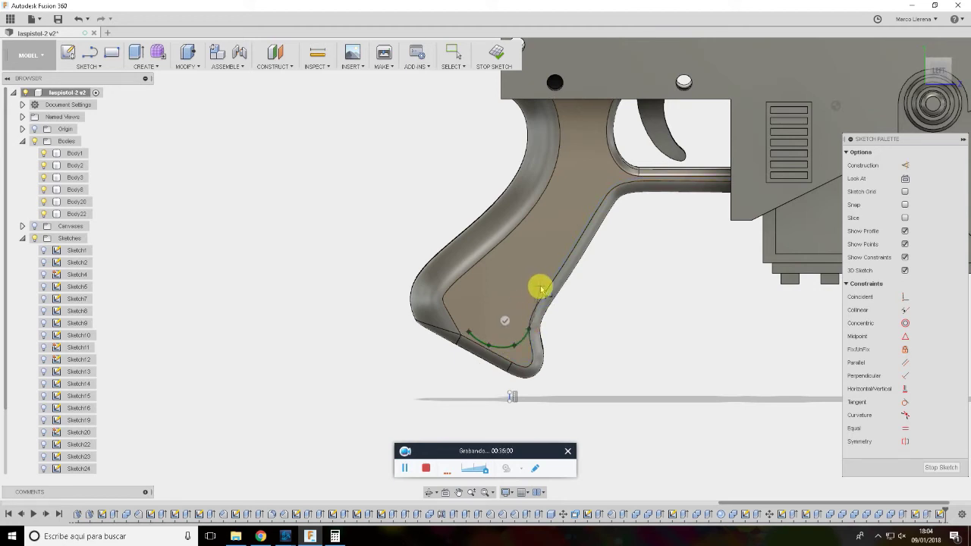
left_click(508, 327)
mouse_move(471, 333)
left_mouse_down()
mouse_move(440, 301)
mouse_move(451, 283)
left_mouse_up()
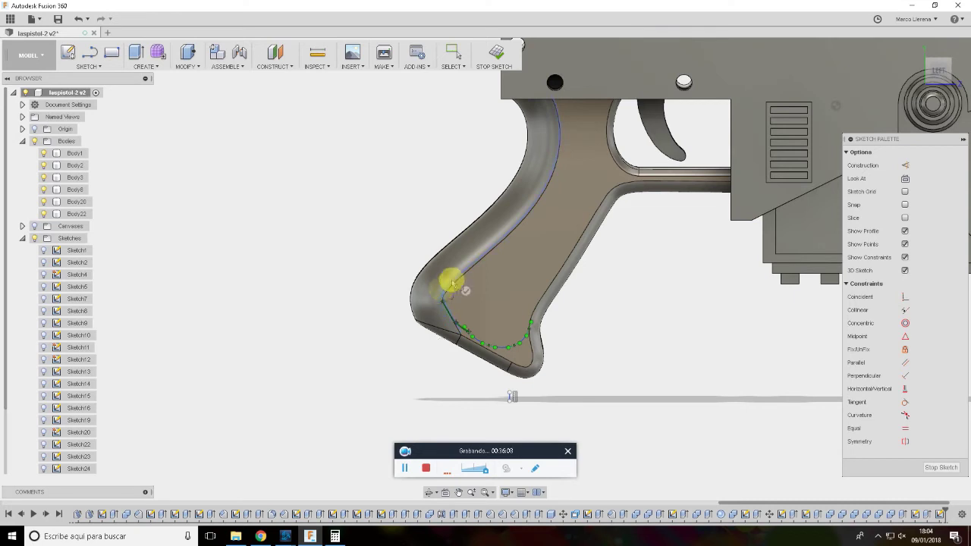
Add spline points up the grip recess to the top to close the insert outline
left_click(487, 247)
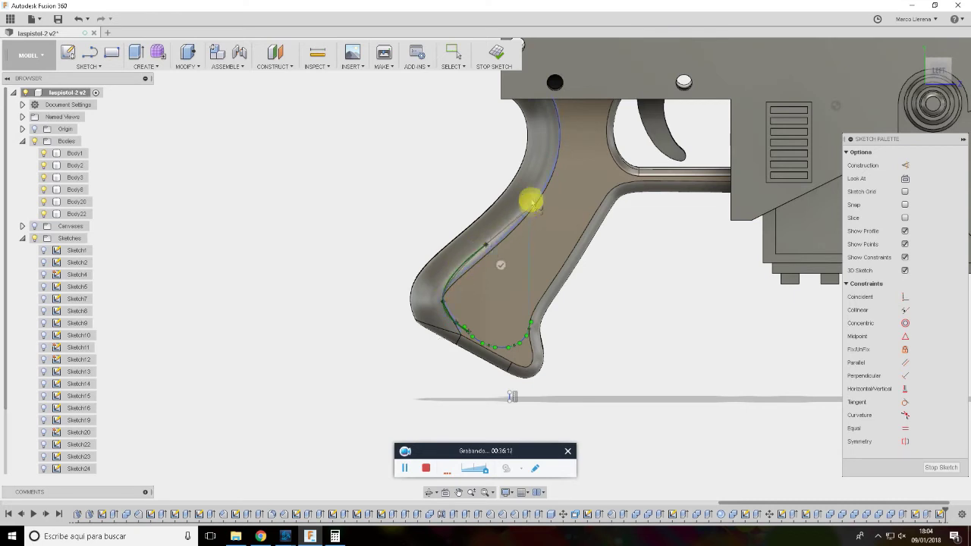
left_click(535, 193)
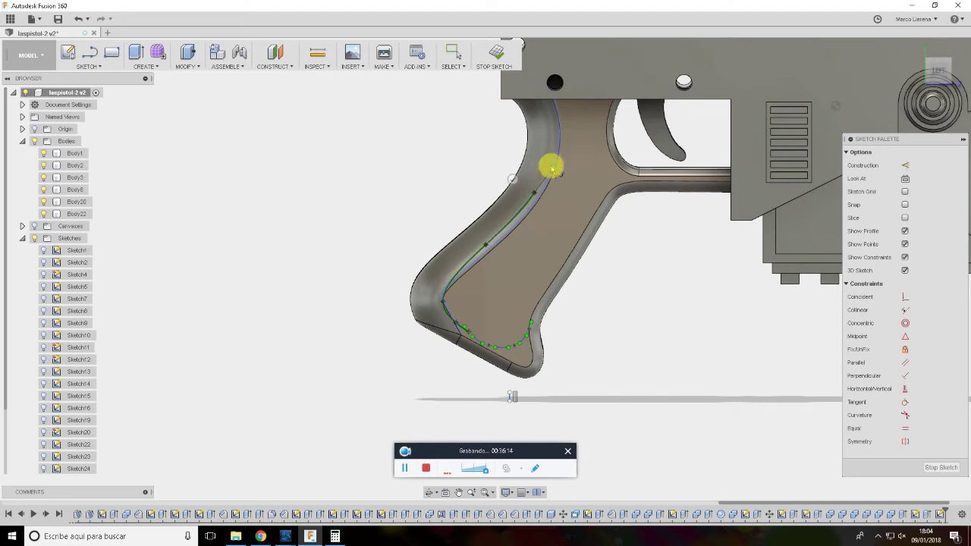
left_click(546, 167)
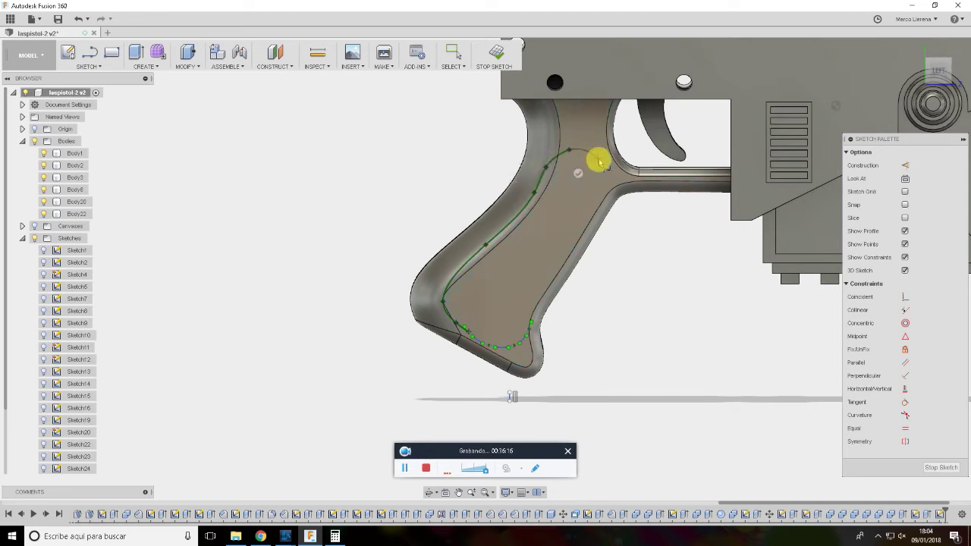
scroll(605, 199, "up", 4)
scroll(605, 198, "up", 1)
left_click(606, 202)
scroll(677, 311, "down", 5)
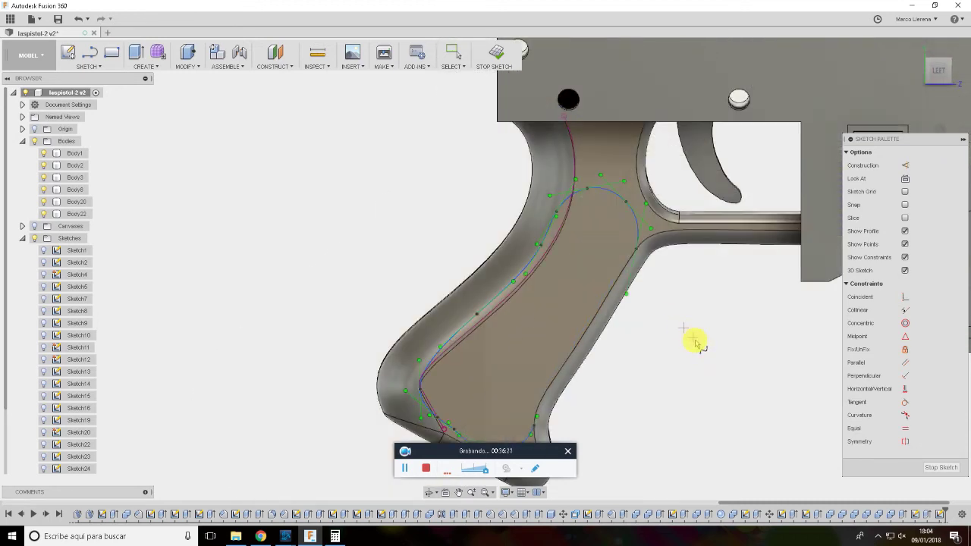
scroll(700, 329, "up", 2)
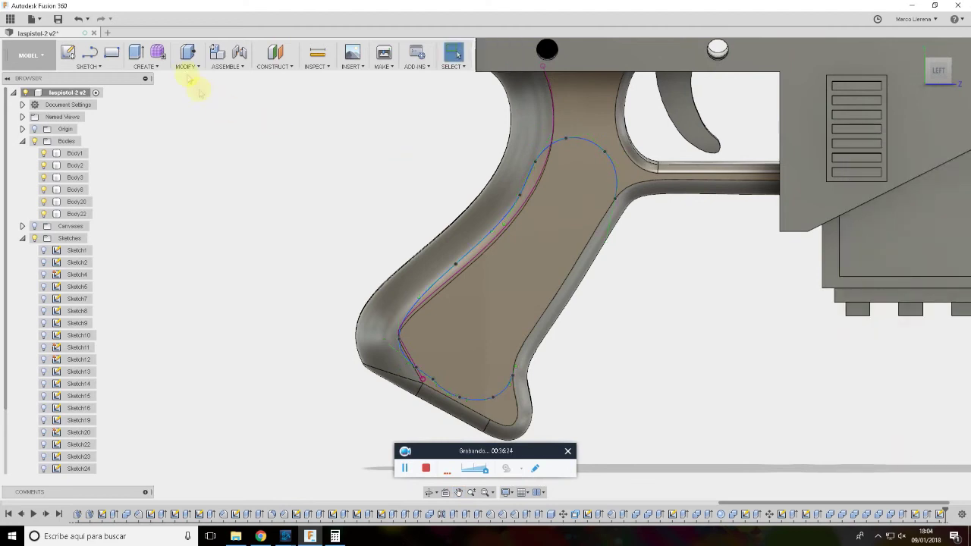
left_click(186, 66)
left_click(229, 200)
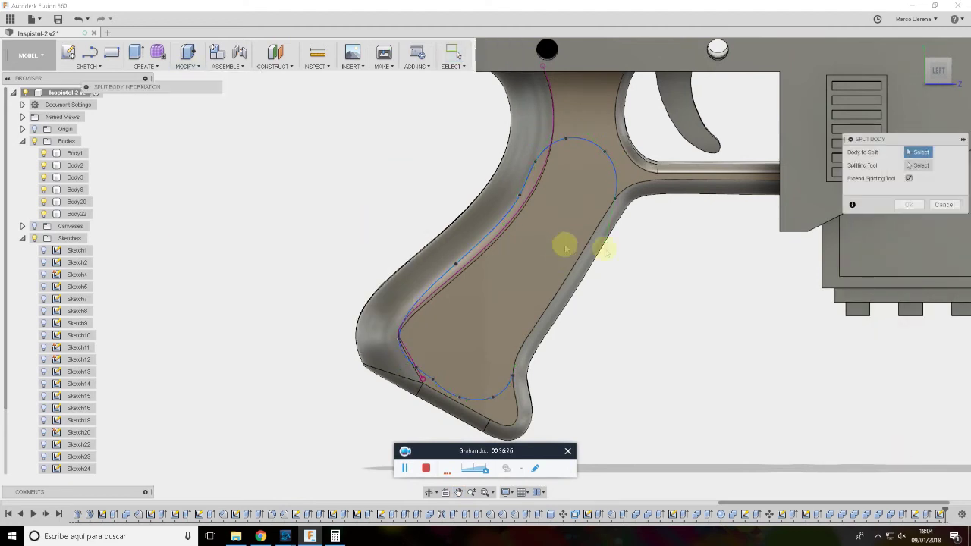
left_click(559, 279)
left_click(565, 253)
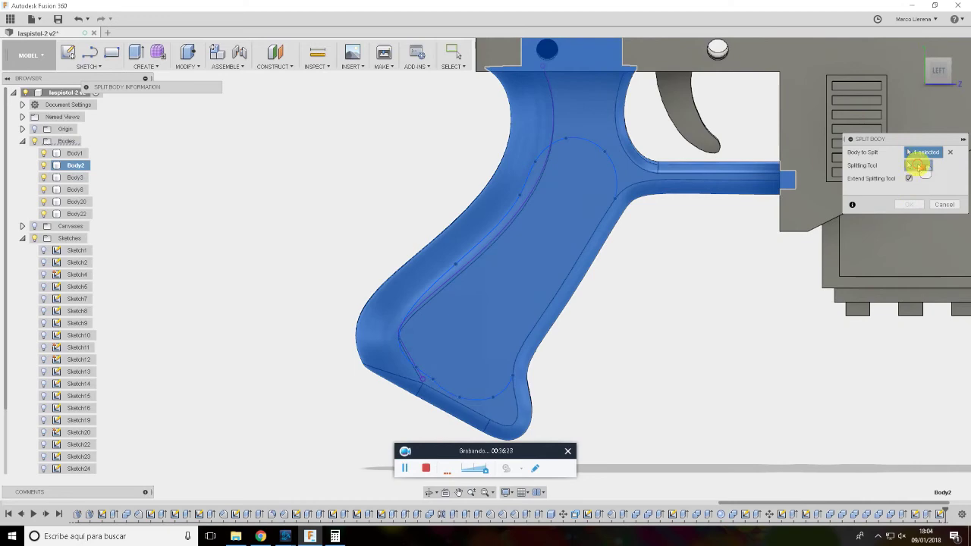
left_click(918, 165)
left_click(661, 325)
mouse_move(661, 325)
middle_mouse_down("shift")
mouse_move(642, 288)
mouse_move(657, 276)
mouse_move(665, 284)
mouse_move(860, 266)
middle_mouse_up("shift")
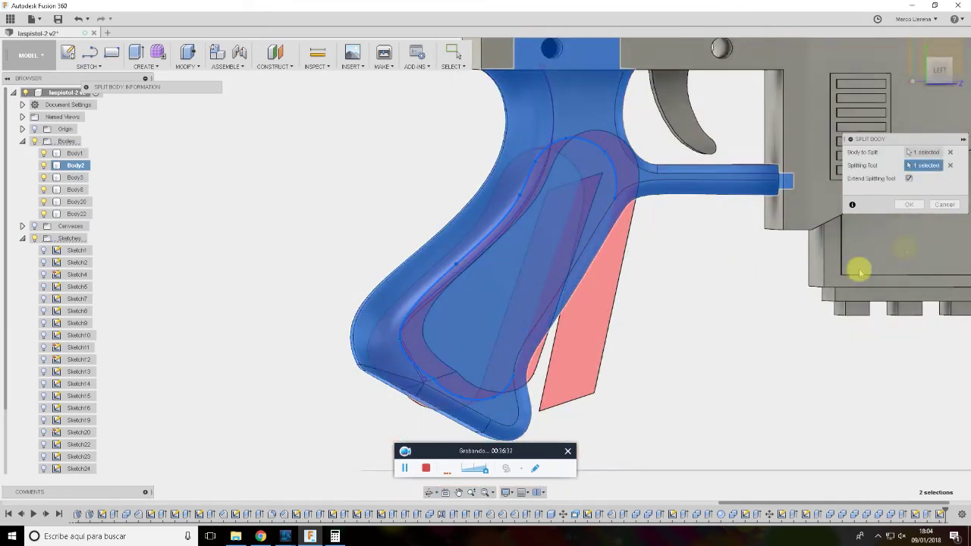
left_click(583, 253)
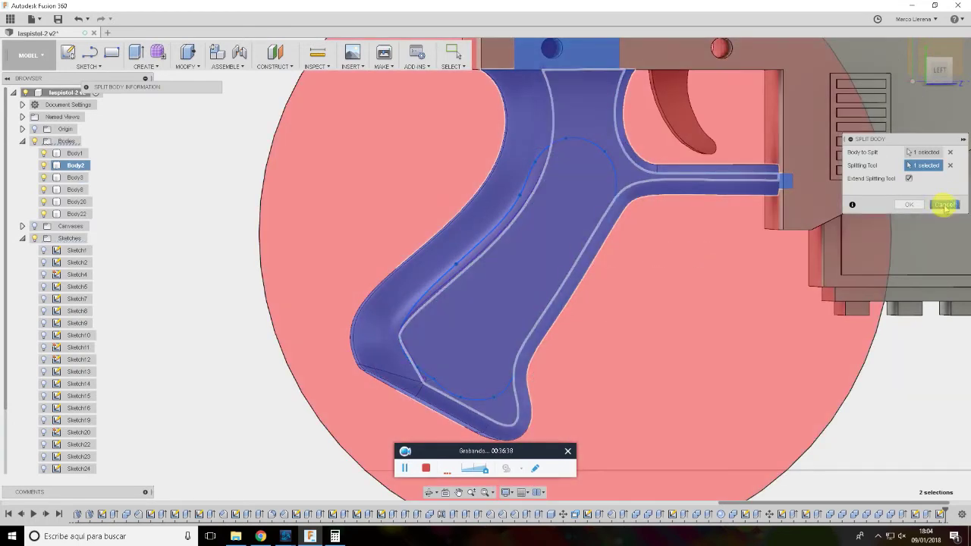
left_click(944, 205)
scroll(531, 364, "up", 3)
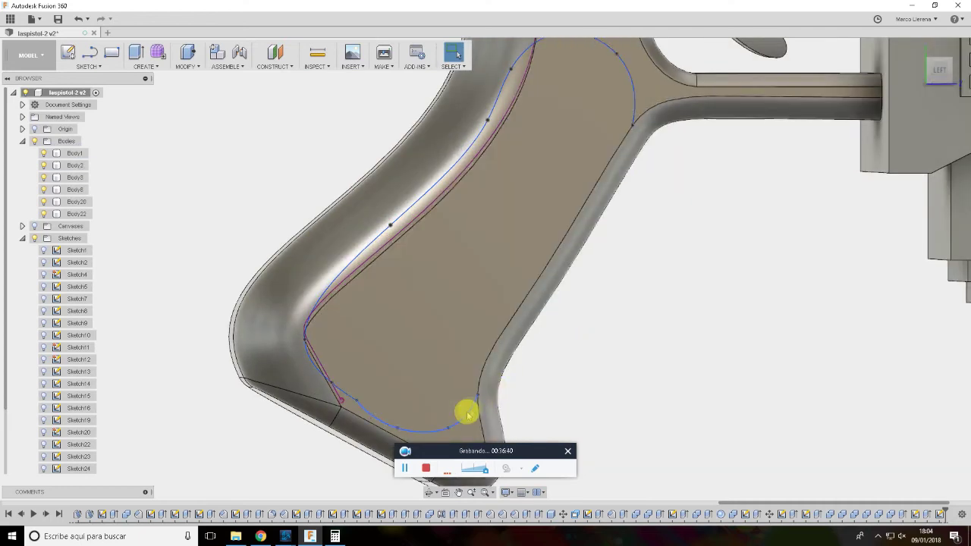
Reopen the grip sketch and reshape the spline's end onto the strip edge
double_click(917, 515)
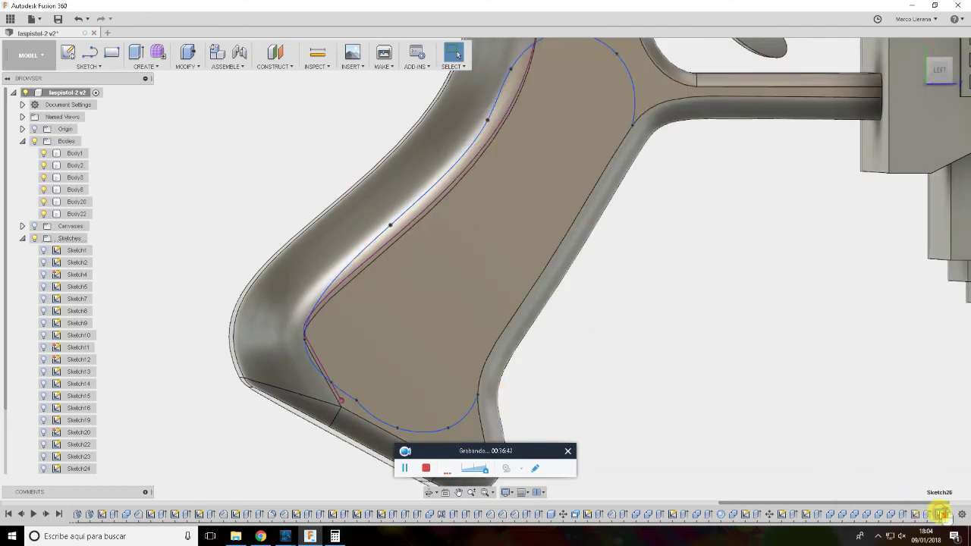
scroll(340, 410, "up", 3)
scroll(340, 410, "up", 2)
left_click(370, 404)
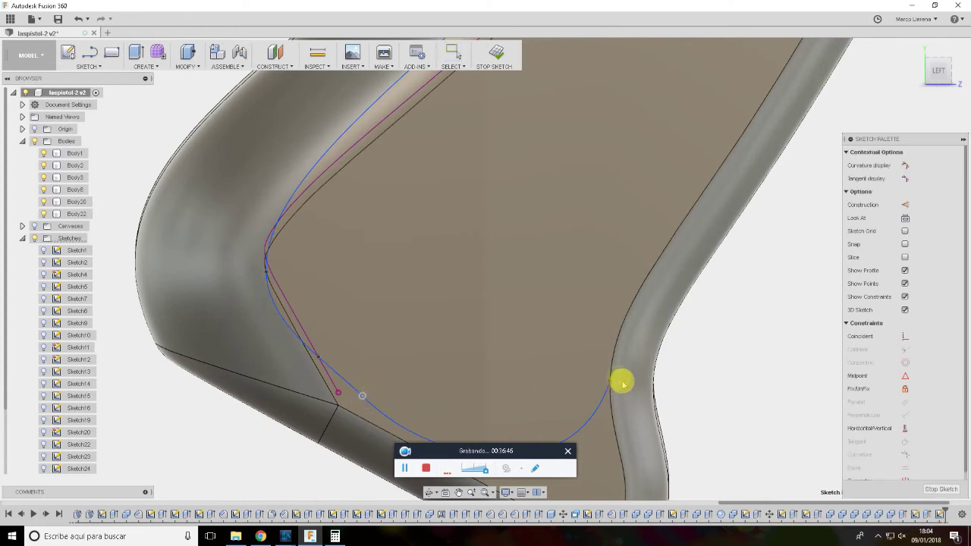
left_click_drag(609, 384, 613, 367)
left_click_drag(634, 316, 623, 323)
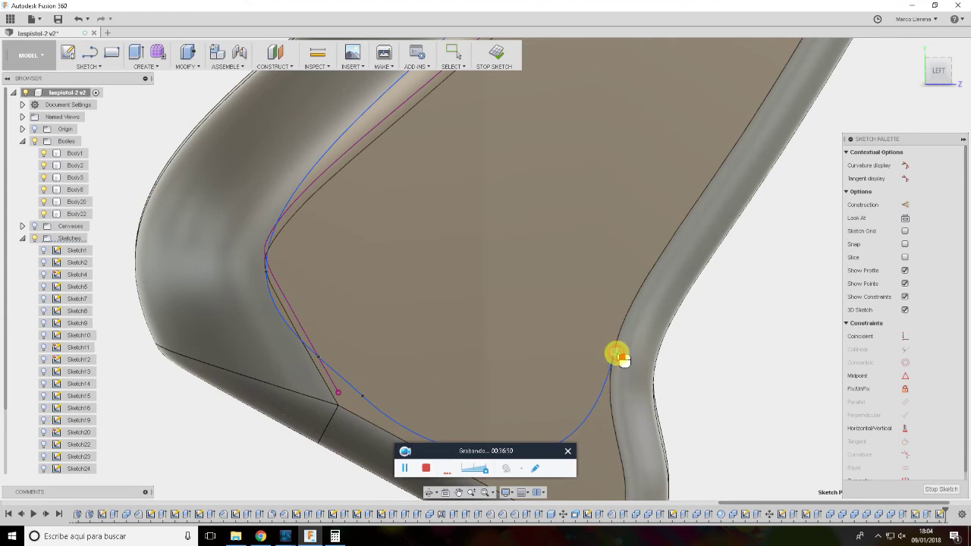
Draw a second spline from the curve's end up to the strip's upper corner and finish the sketch
left_click(89, 66)
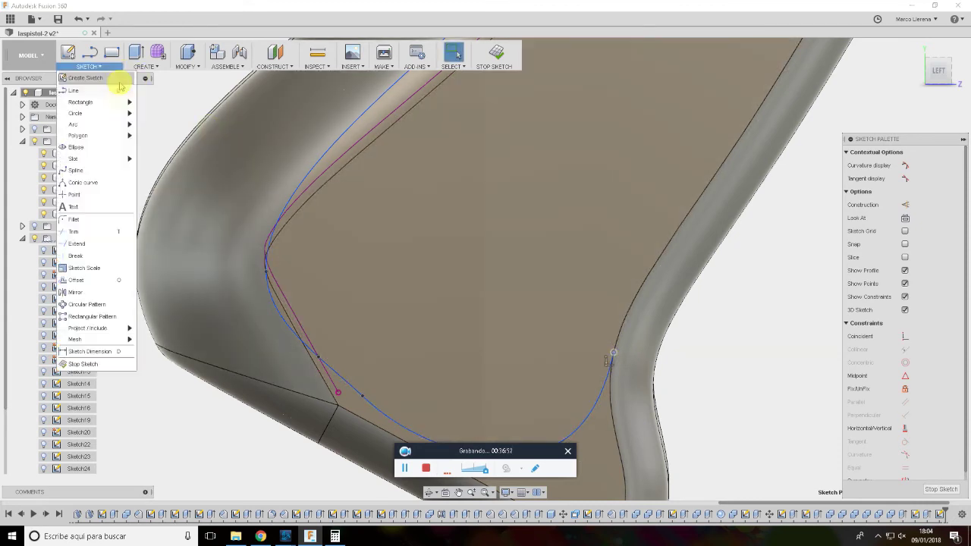
left_click(98, 173)
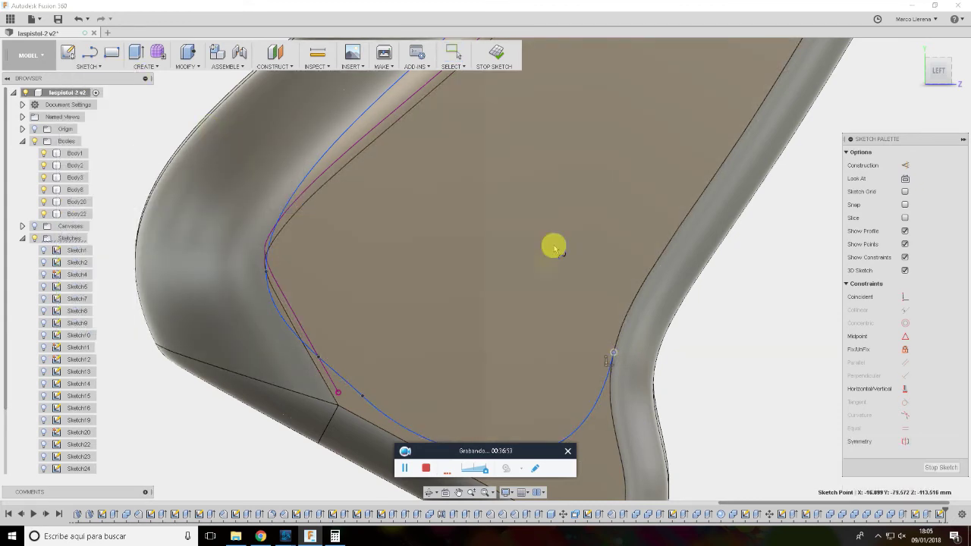
left_click(613, 353)
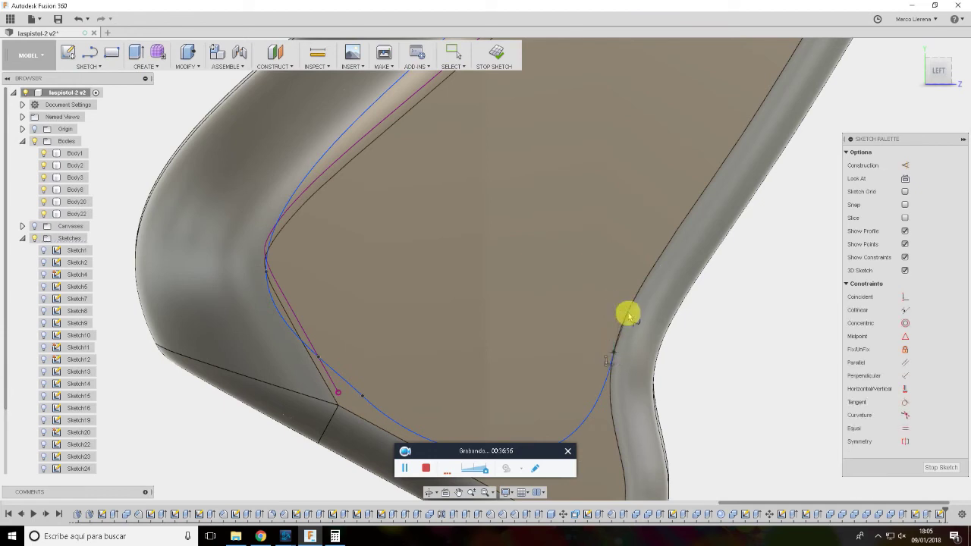
middle_click_drag(782, 77, 622, 298)
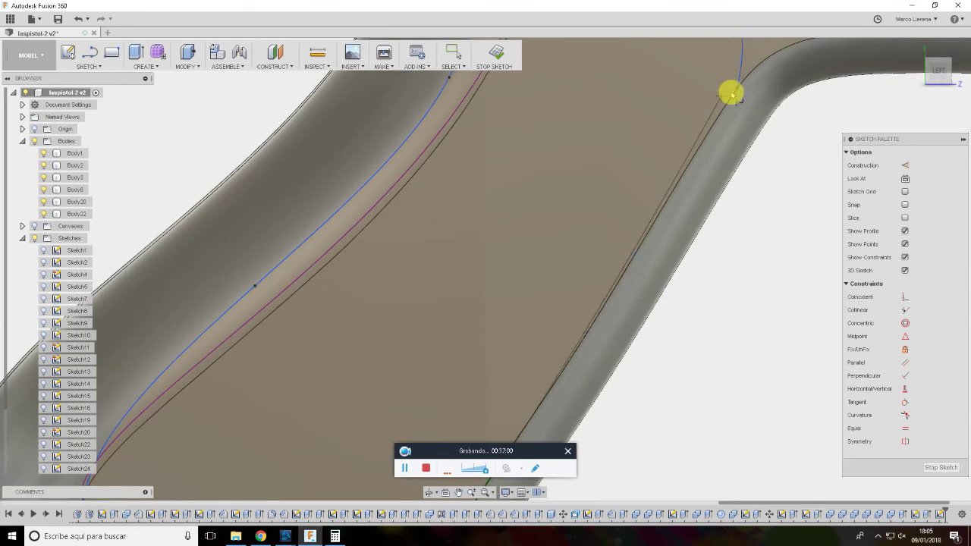
left_click(736, 92)
left_click(928, 468)
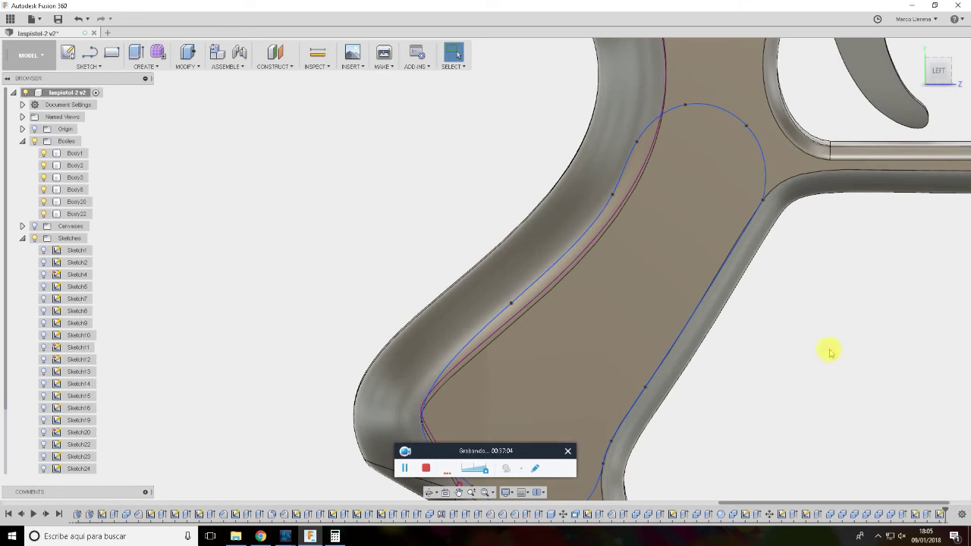
Split the grip body along the sketch, creating the separate Body24 insert panel
right_click(760, 329)
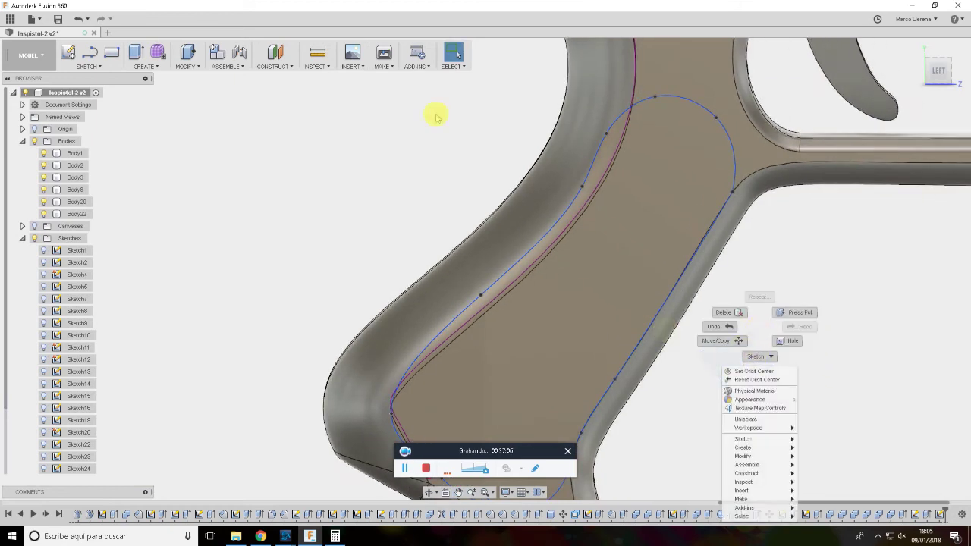
left_click(190, 67)
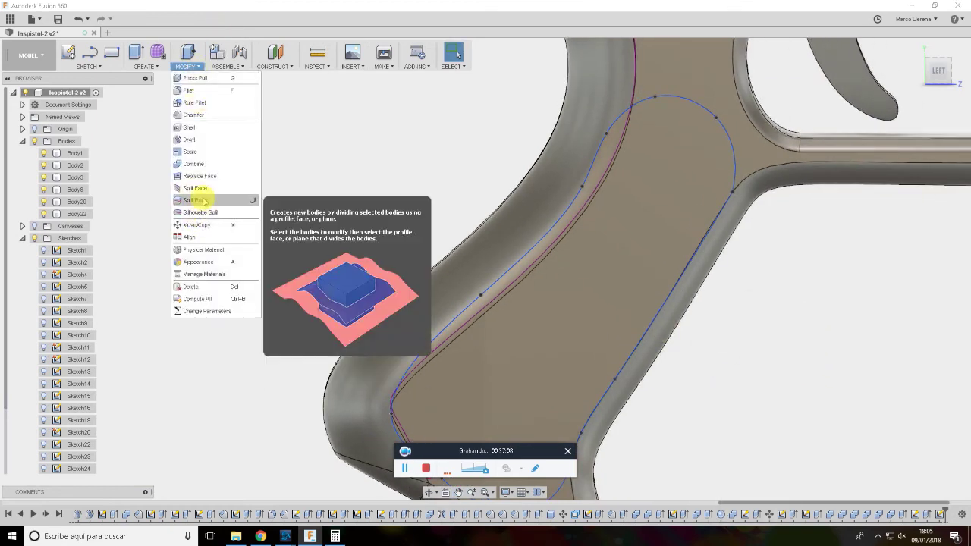
left_click(194, 201)
left_click(674, 205)
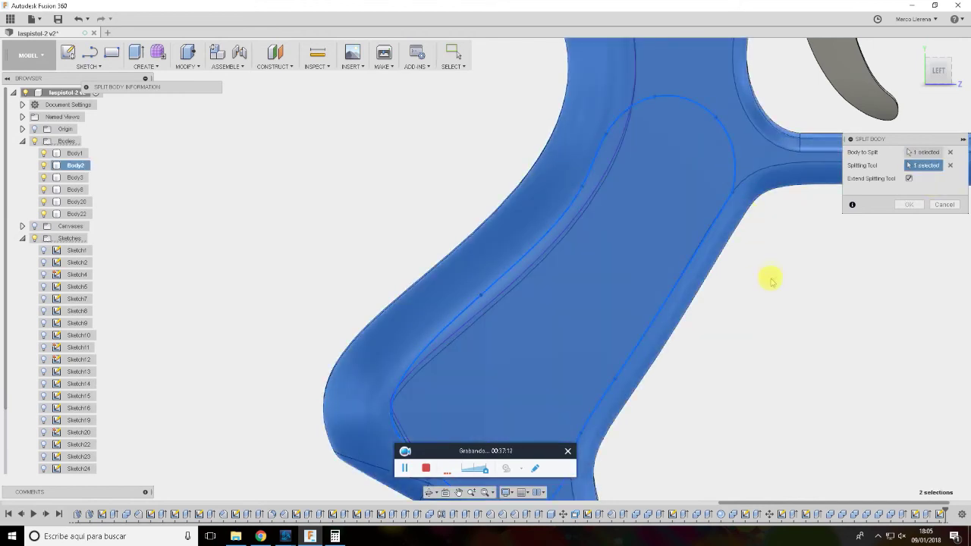
scroll(751, 315, "down", 2)
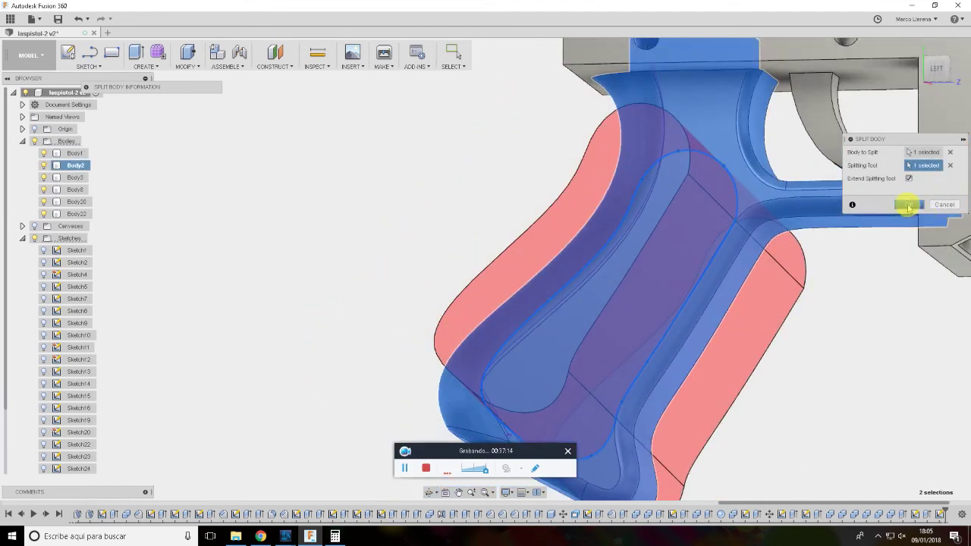
left_click(908, 205)
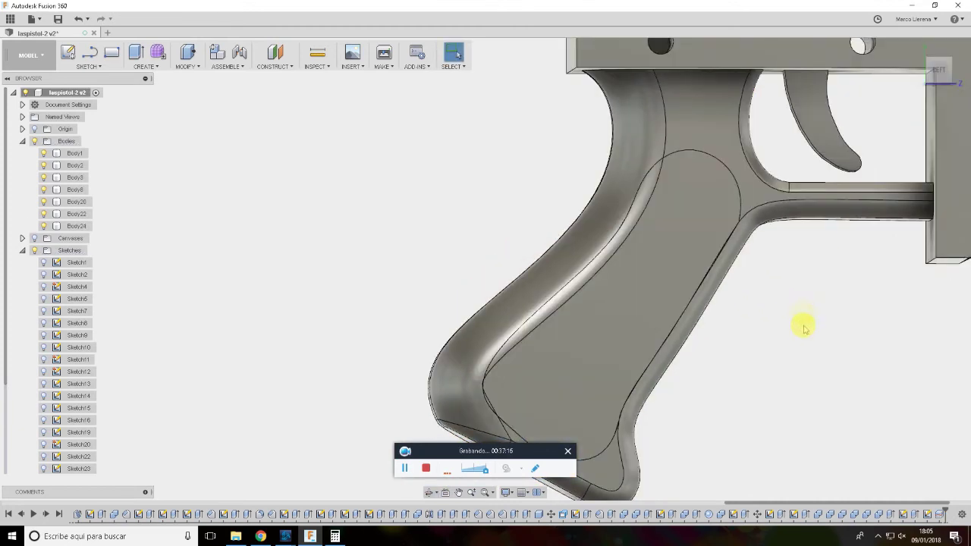
scroll(805, 356, "down", 2)
scroll(687, 325, "up", 3)
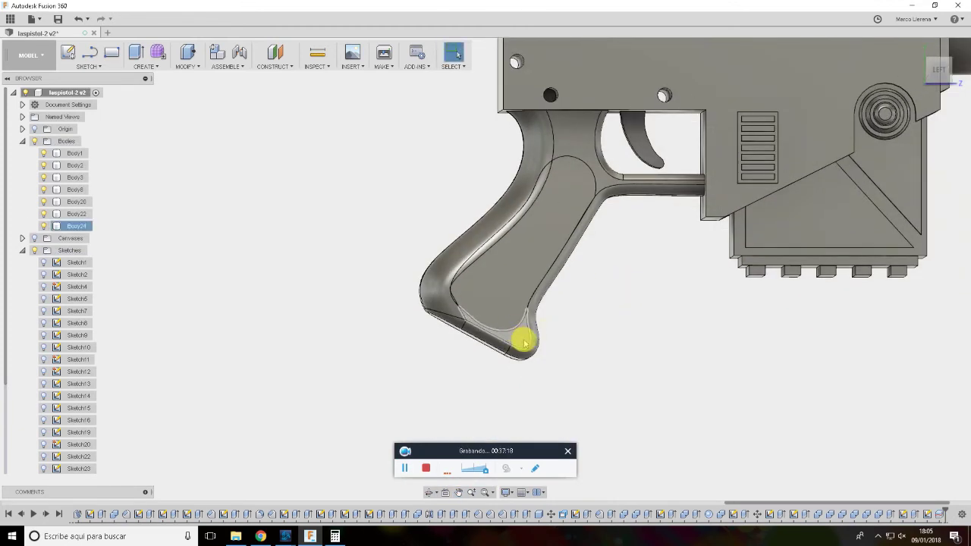
left_click(527, 342)
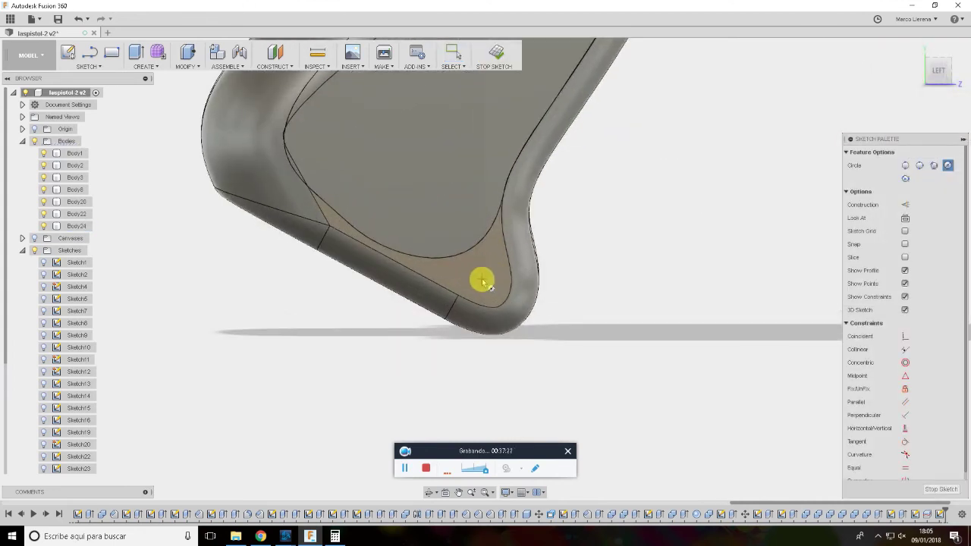
Sketch circles at the grip's lower corner, including a 3.990 mm circle on the spline end
left_click(485, 280)
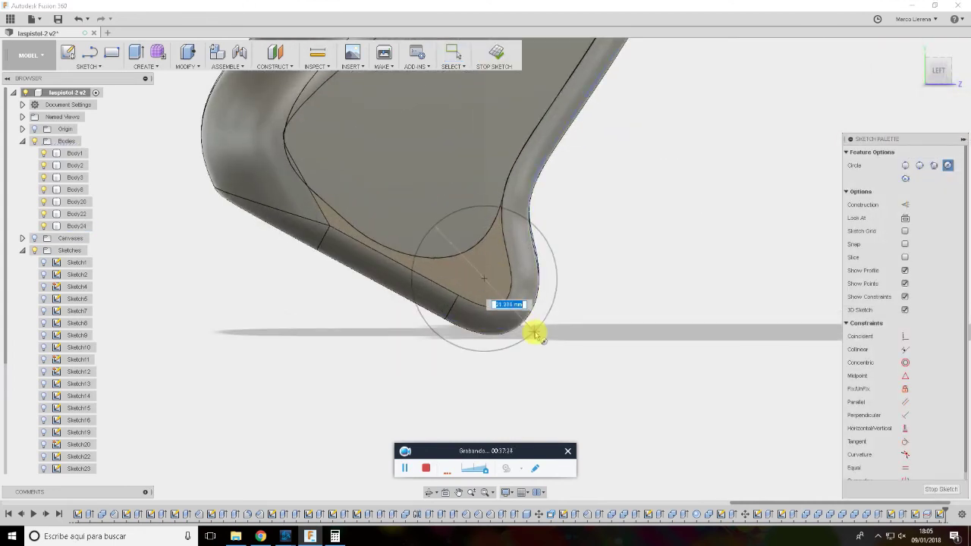
left_click(534, 334)
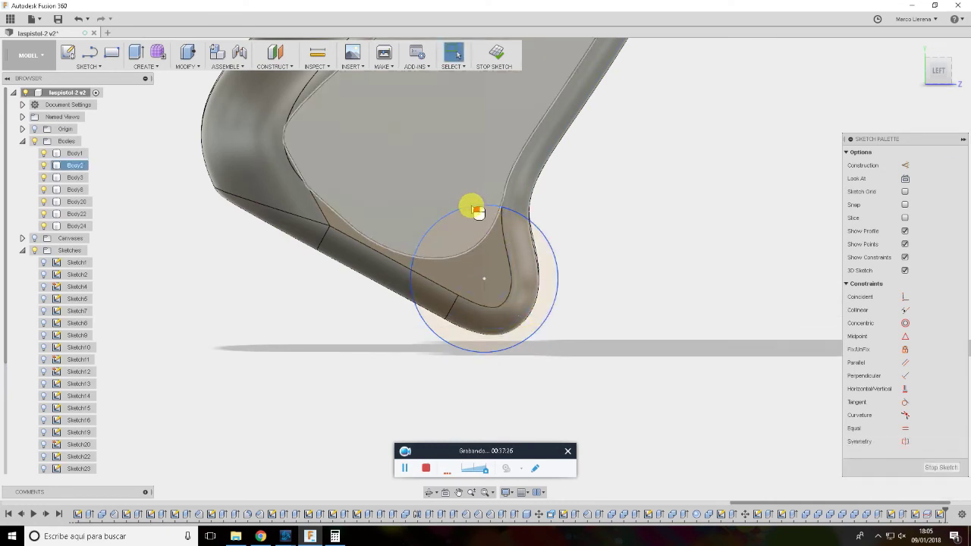
left_click_drag(486, 213, 484, 232)
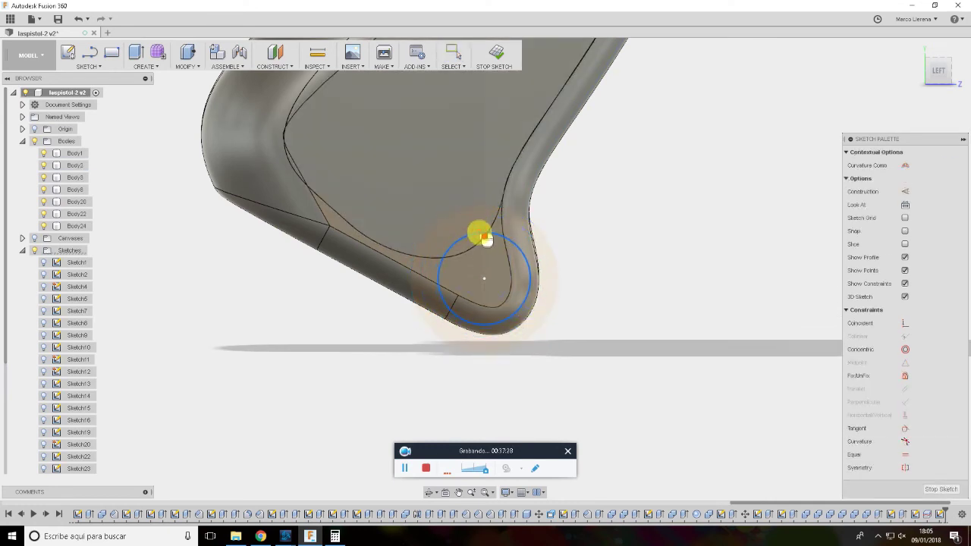
left_click_drag(484, 279, 489, 297)
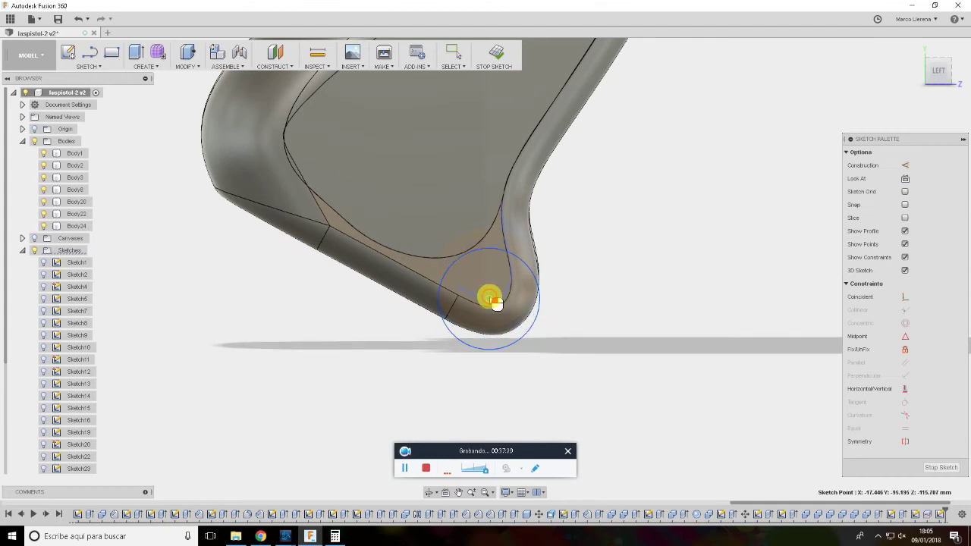
left_click(489, 298)
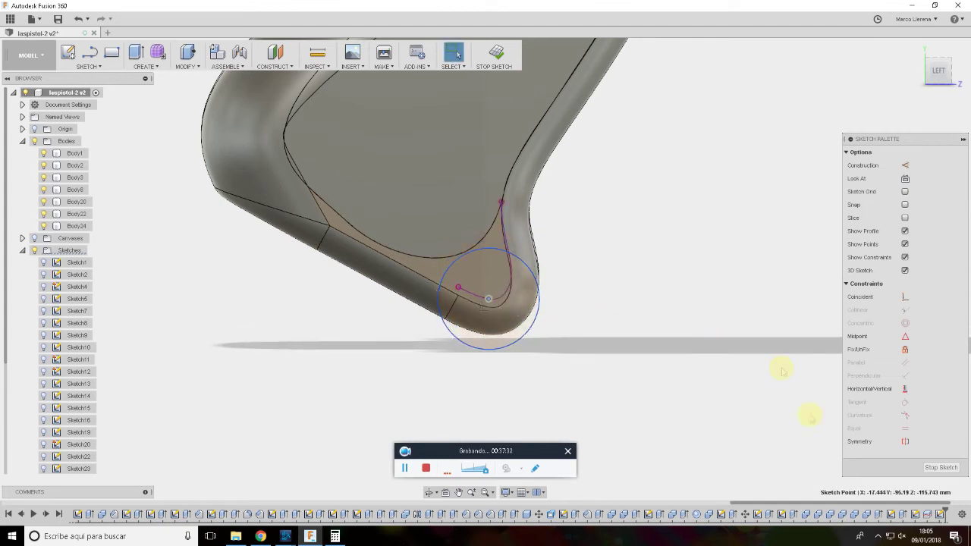
key("c")
left_click(488, 300)
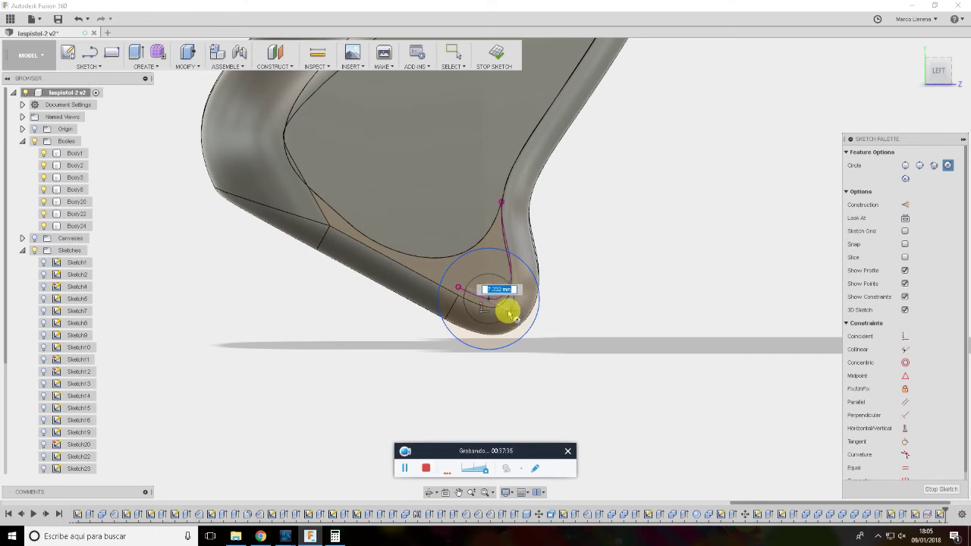
key("Return")
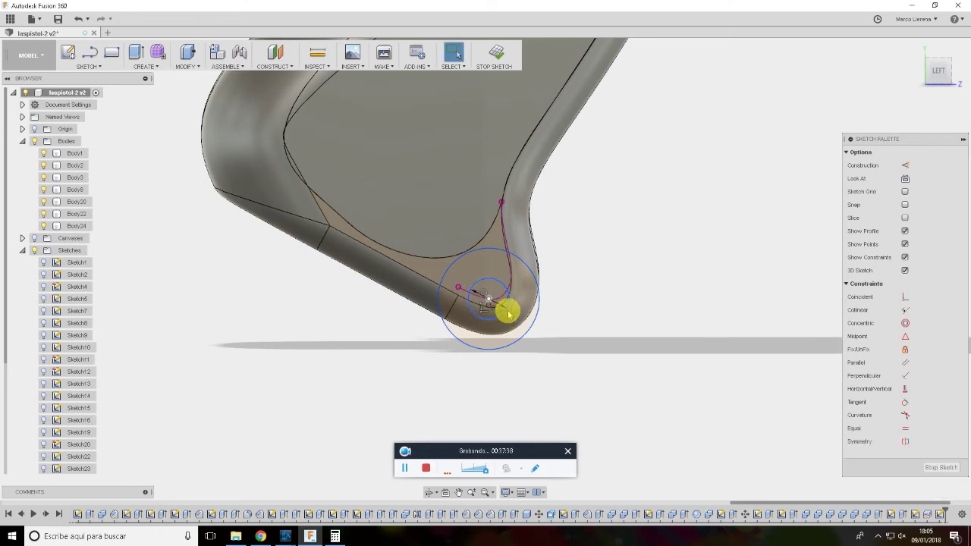
left_click(951, 468)
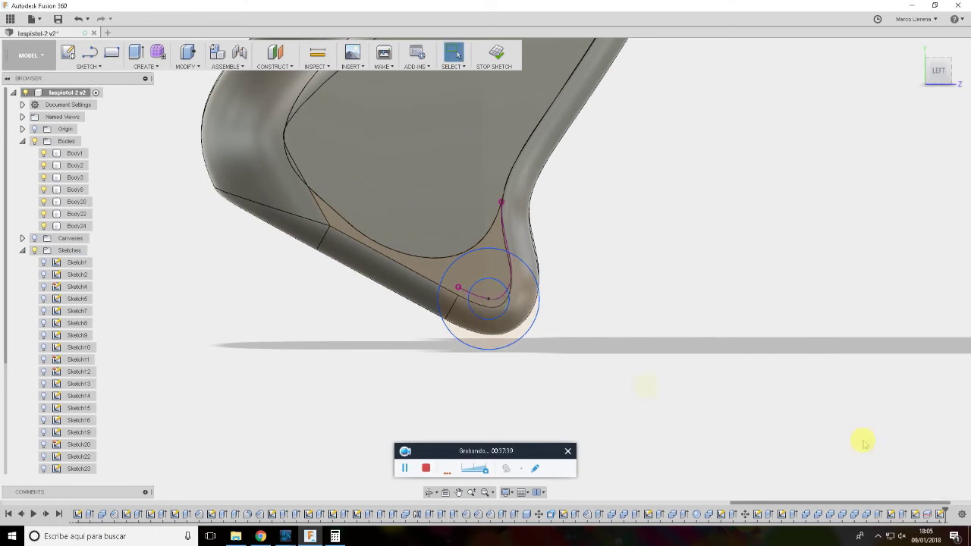
Extrude the circle profiles into the grip as a cut to form the small round hole
scroll(493, 319, "up", 3)
left_click(490, 311)
left_click(493, 273)
key("e")
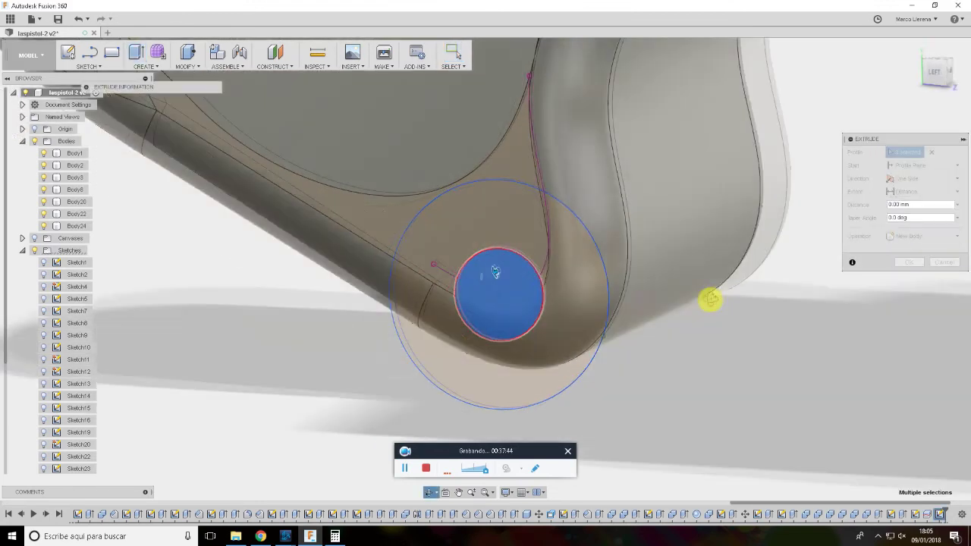
left_click_drag(570, 305, 794, 241)
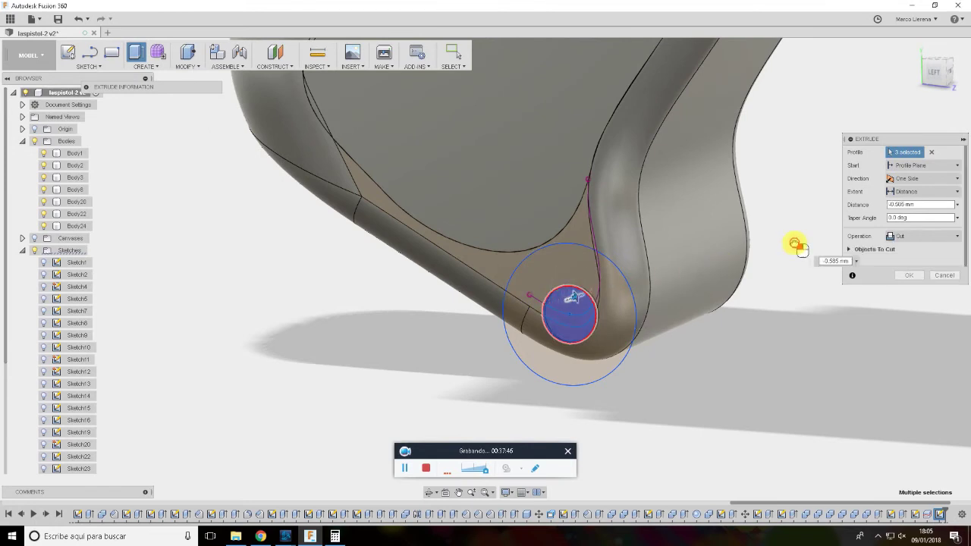
left_click(909, 276)
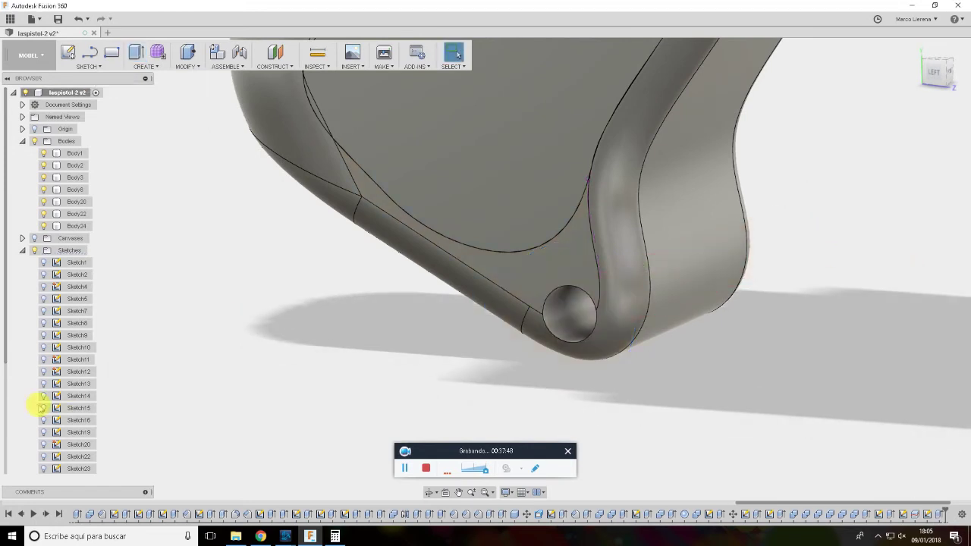
scroll(68, 417, "down", 2)
Show Sketch27 and cut the ring around the lower hole -5 mm deep
left_click(44, 468)
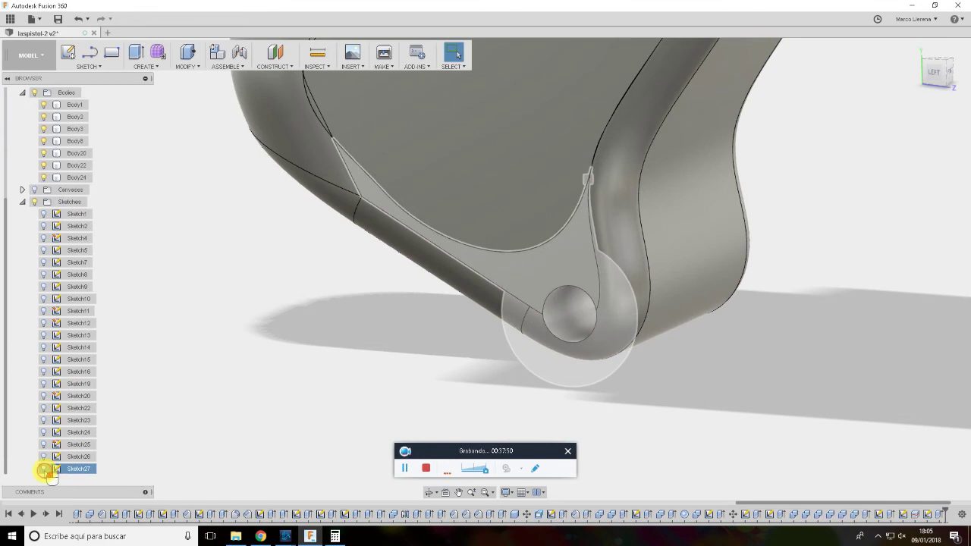
left_click(565, 281)
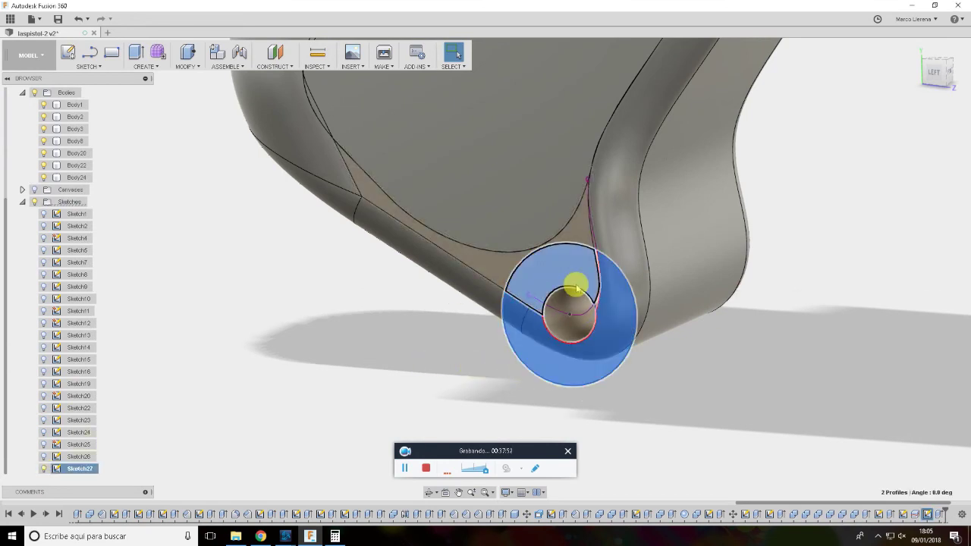
scroll(614, 288, "up", 2)
scroll(575, 328, "up", 3)
scroll(586, 334, "down", 3)
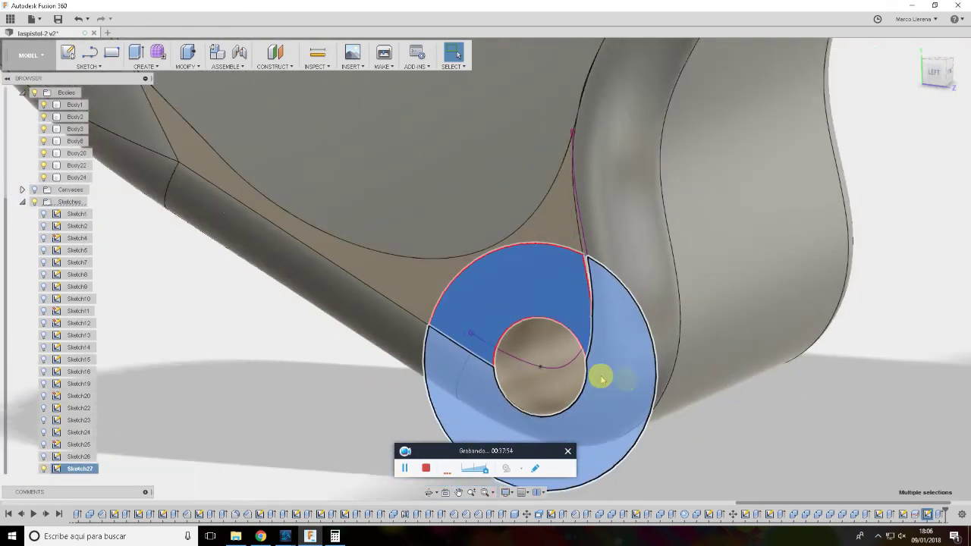
scroll(762, 386, "down", 3)
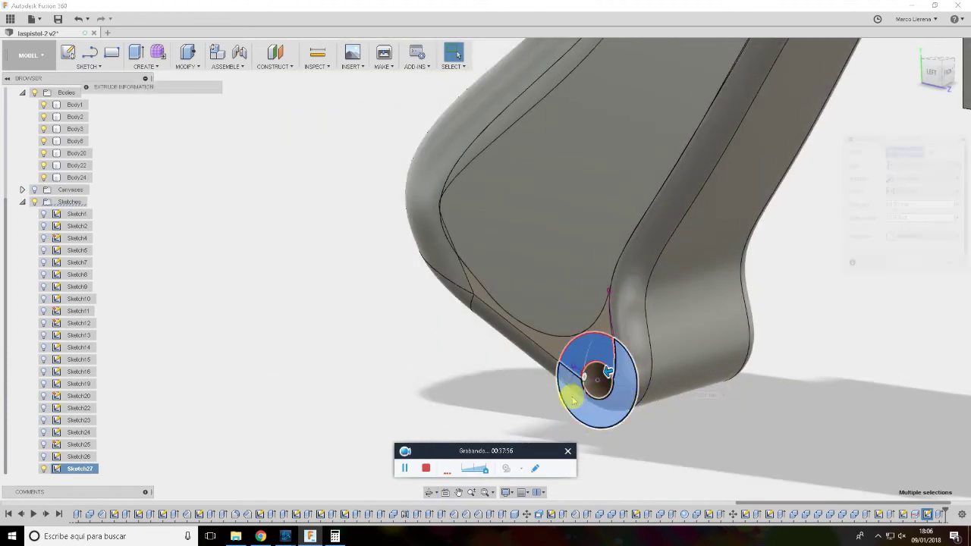
key("e")
left_click_drag(628, 370, 630, 369)
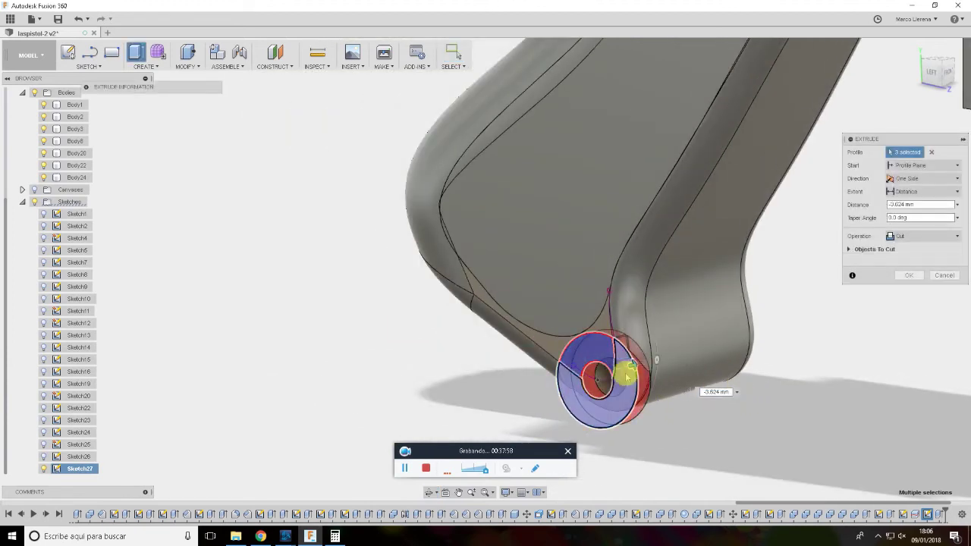
left_click(957, 205)
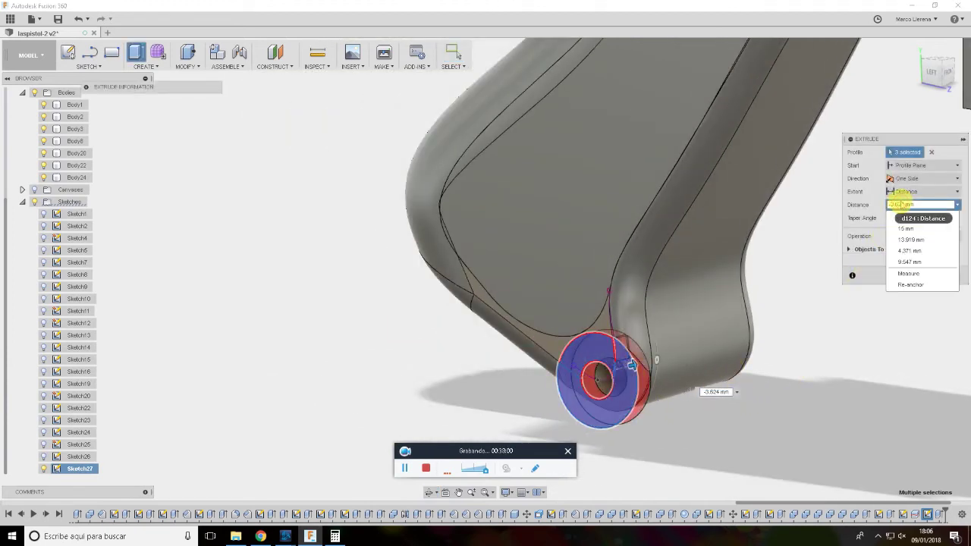
left_click(890, 205)
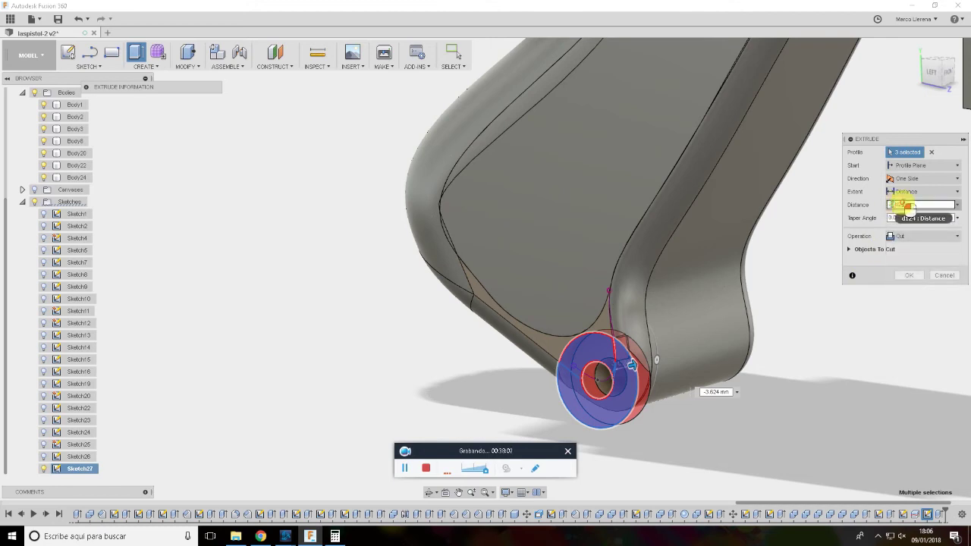
mouse_move(830, 310)
middle_mouse_down("shift")
mouse_move(748, 336)
mouse_move(756, 308)
mouse_move(748, 340)
middle_mouse_up("shift")
left_click(909, 278)
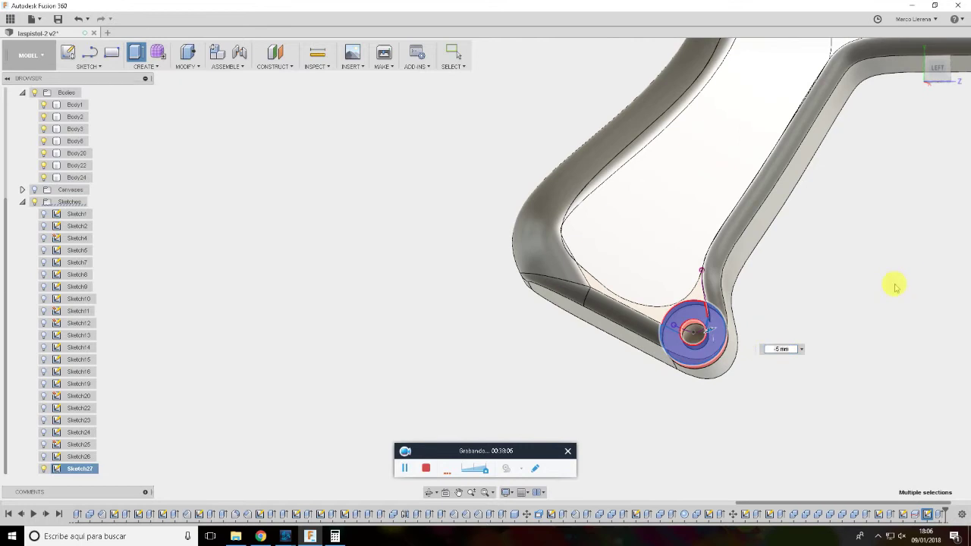
Edit the last cut to add a fourth profile to it
middle_click_drag(826, 286, 820, 292, "shift")
scroll(823, 300, "up", 3)
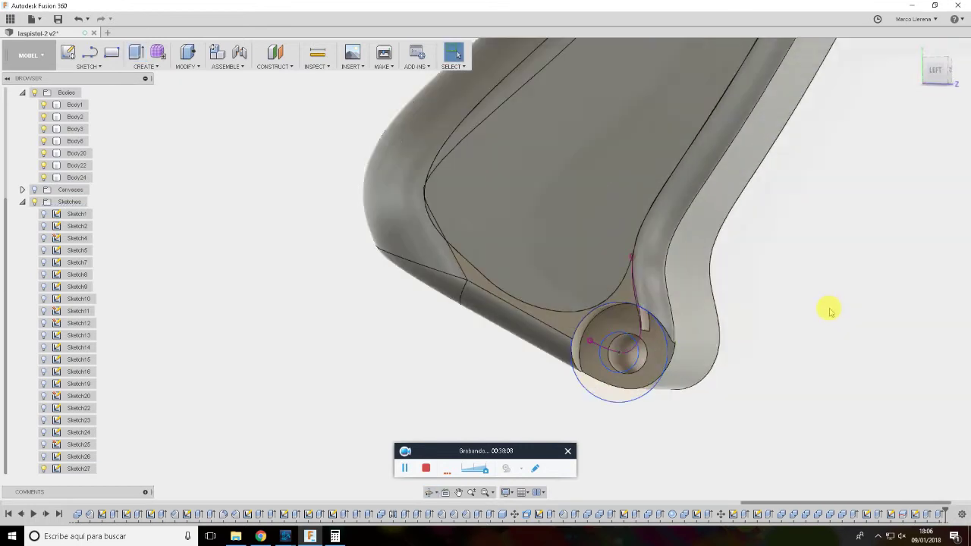
double_click(941, 518)
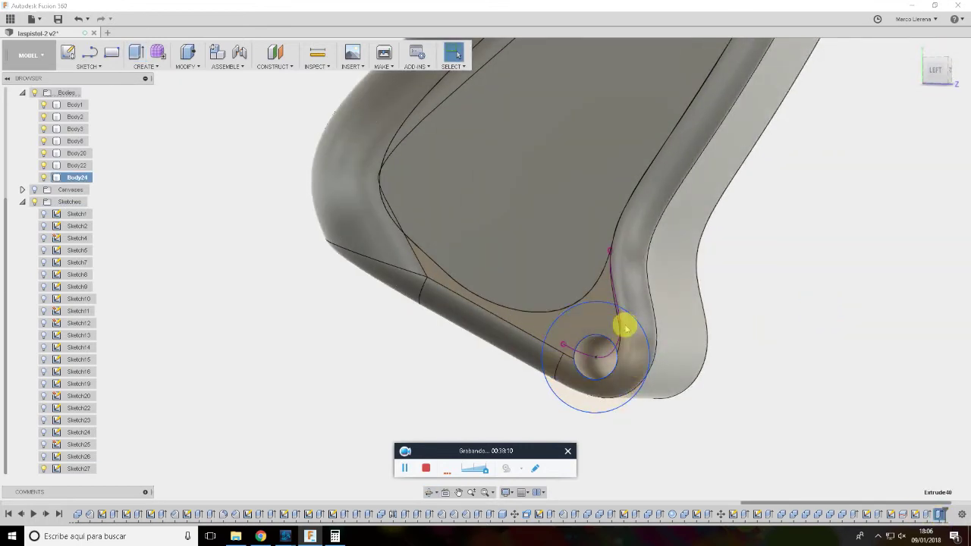
scroll(591, 319, "up", 3)
scroll(600, 317, "up", 2)
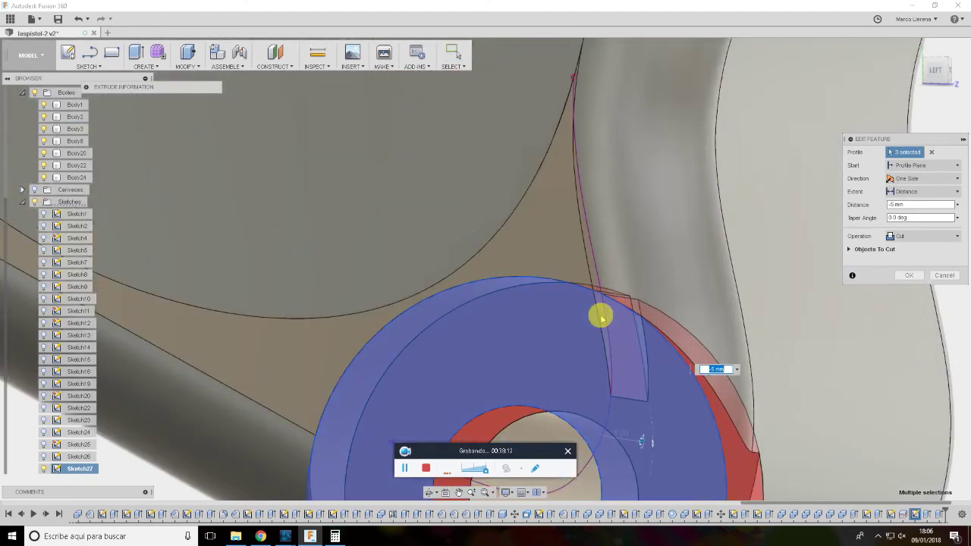
left_click(677, 372)
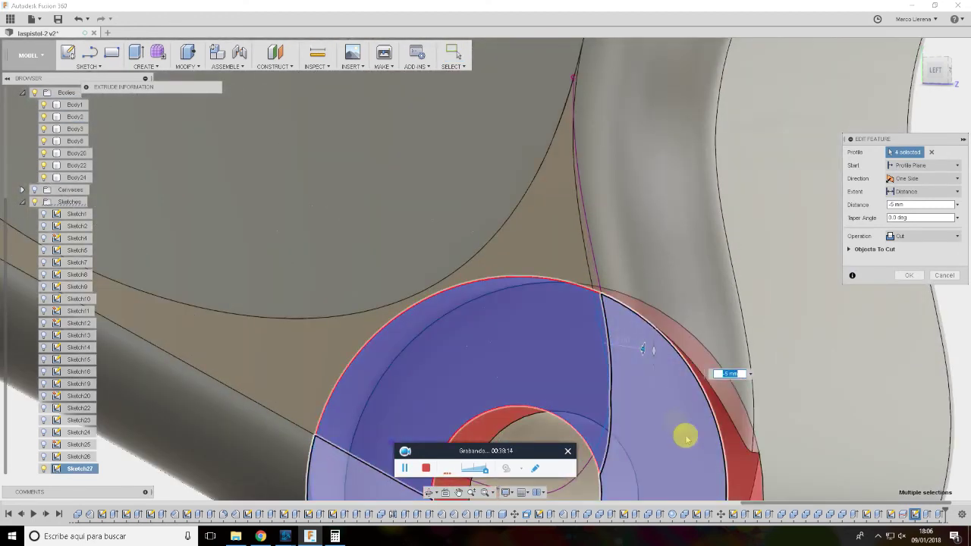
scroll(675, 359, "down", 2)
scroll(673, 309, "down", 2)
left_click(908, 274)
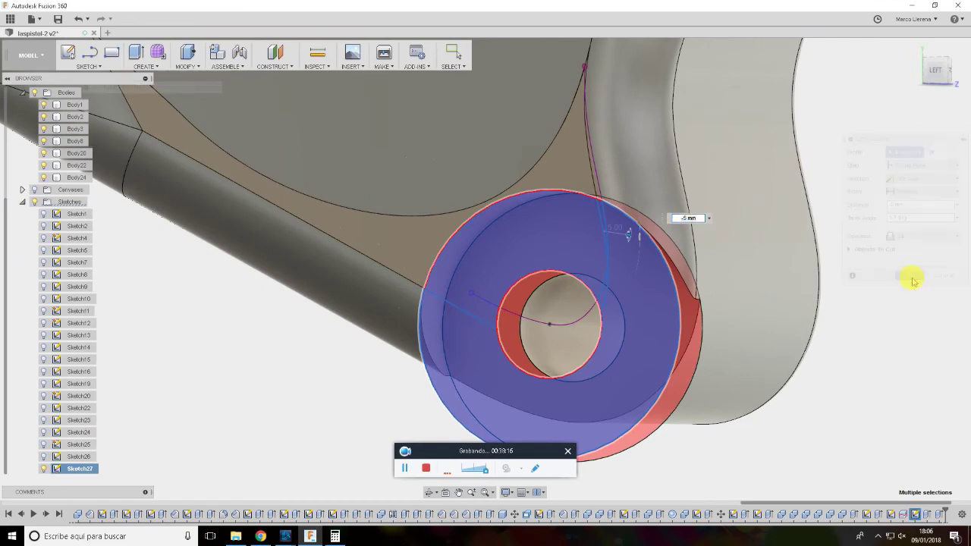
Extrude the circular pivot profiles as a 5 mm cut starting from the grip face
mouse_move(810, 339)
middle_mouse_down("shift")
mouse_move(826, 322)
mouse_move(817, 342)
mouse_move(630, 371)
mouse_move(536, 409)
middle_mouse_up("shift")
left_click(536, 409)
scroll(542, 318, "up", 5)
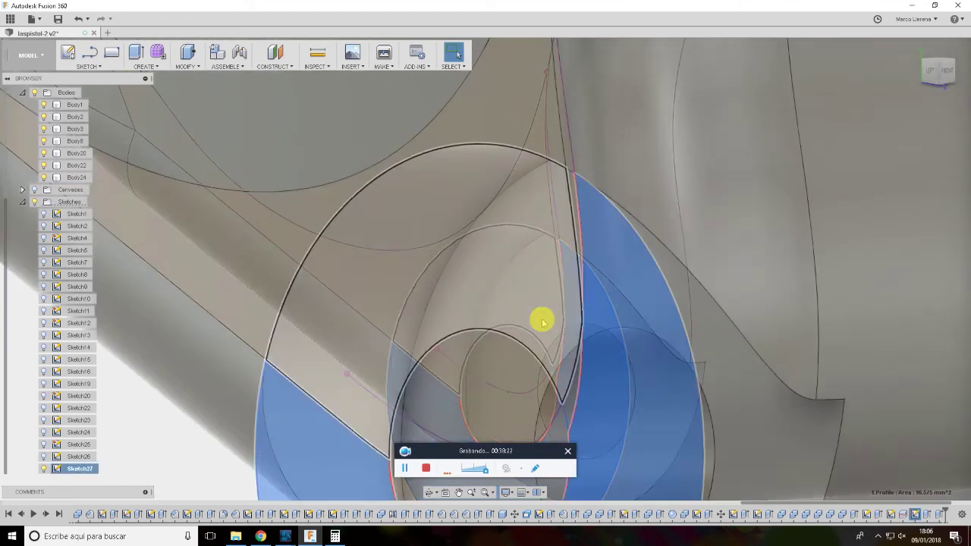
left_click(573, 182)
scroll(577, 282, "down", 5)
key("e")
mouse_move(884, 329)
middle_mouse_down("shift")
mouse_move(746, 317)
mouse_move(858, 336)
mouse_move(689, 353)
mouse_move(741, 314)
middle_mouse_up("shift")
left_click(921, 165)
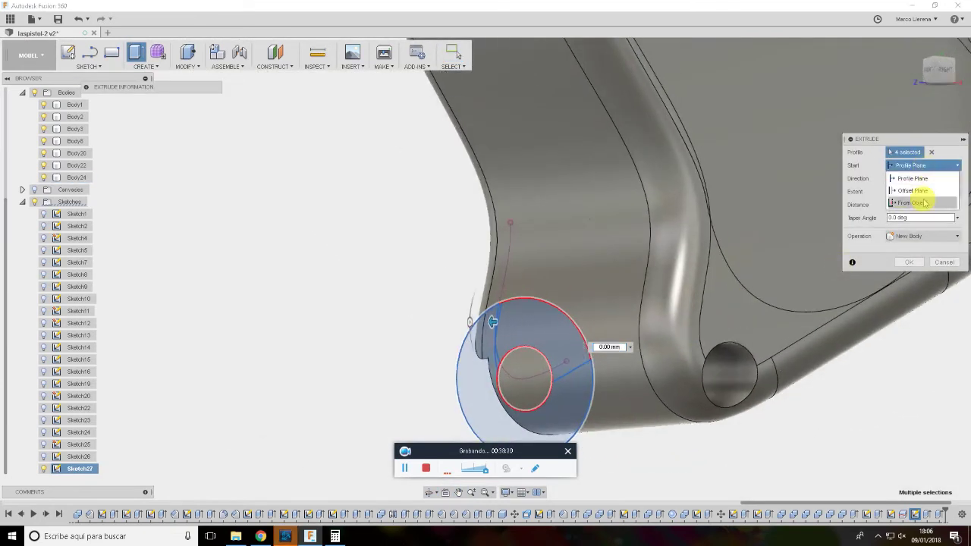
left_click(920, 190)
left_click(753, 318)
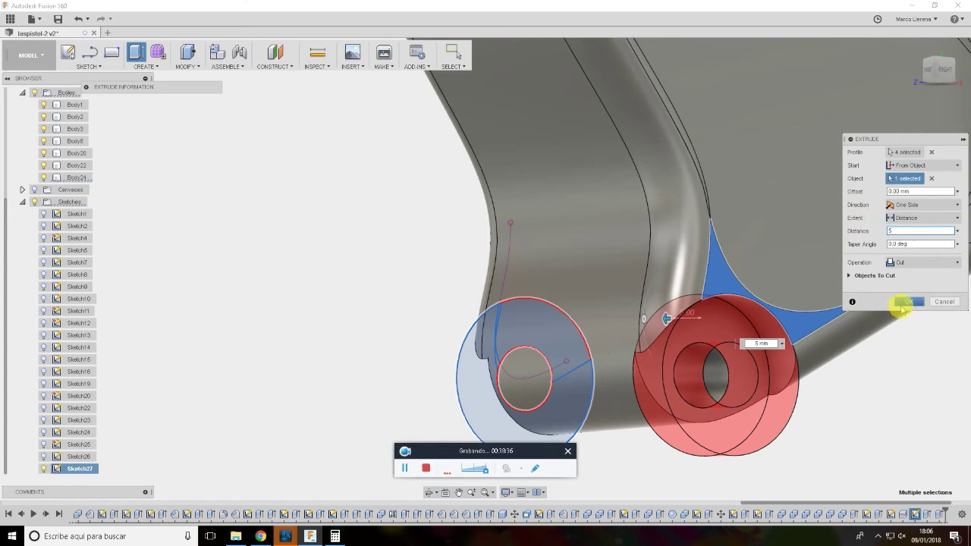
left_click(905, 302)
Select the Body24 frame body and bring up its context menu
mouse_move(799, 382)
middle_mouse_down("shift")
mouse_move(798, 404)
mouse_move(642, 331)
mouse_move(698, 323)
mouse_move(769, 338)
mouse_move(763, 213)
middle_mouse_up("shift")
left_click(72, 178)
right_click(60, 182)
Move Body24 -171.514 mm along Z away from the grip and hide Sketch27
left_click(84, 189)
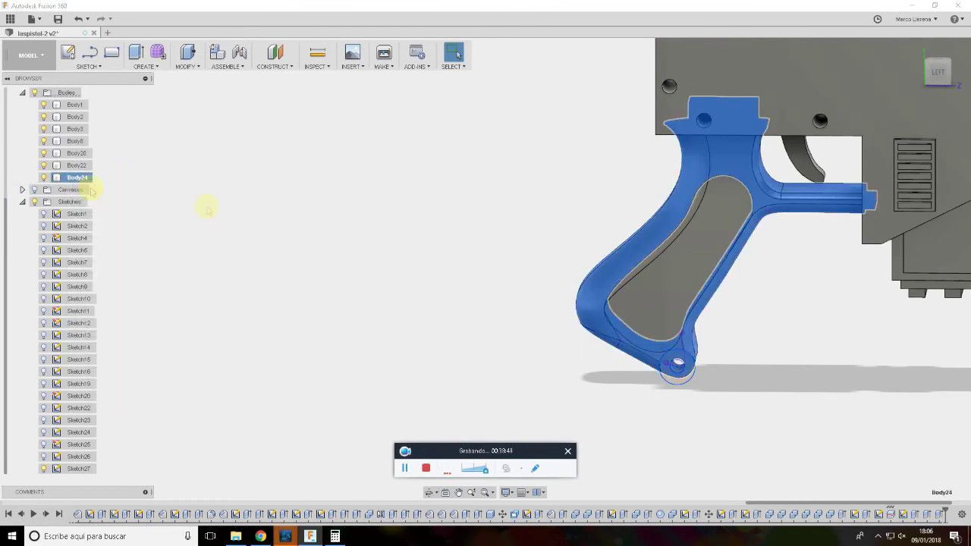
left_click_drag(602, 381, 197, 314)
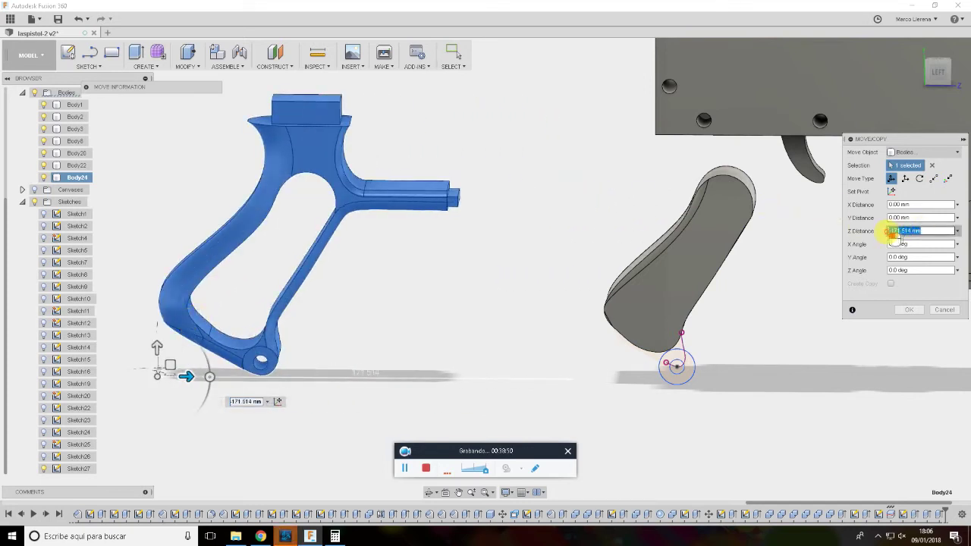
key("Return")
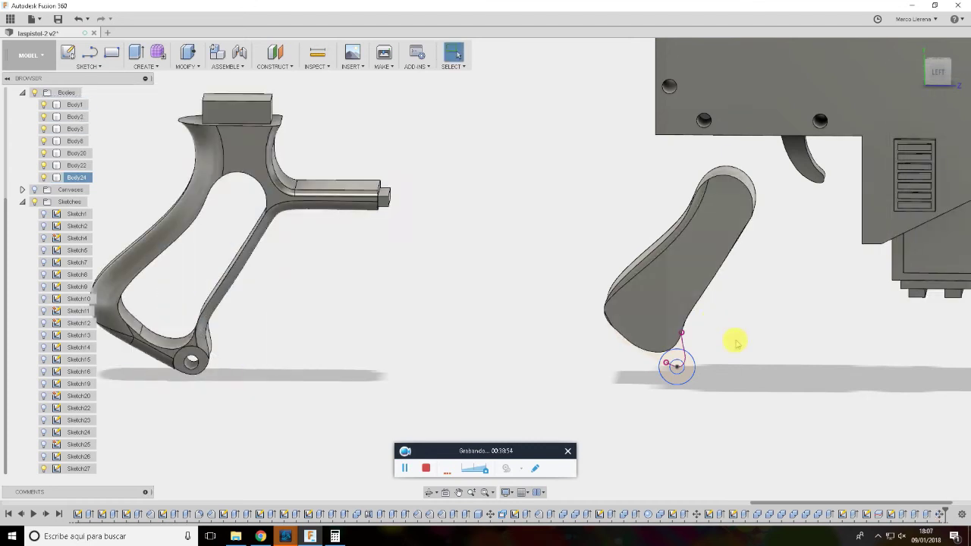
left_click(43, 468)
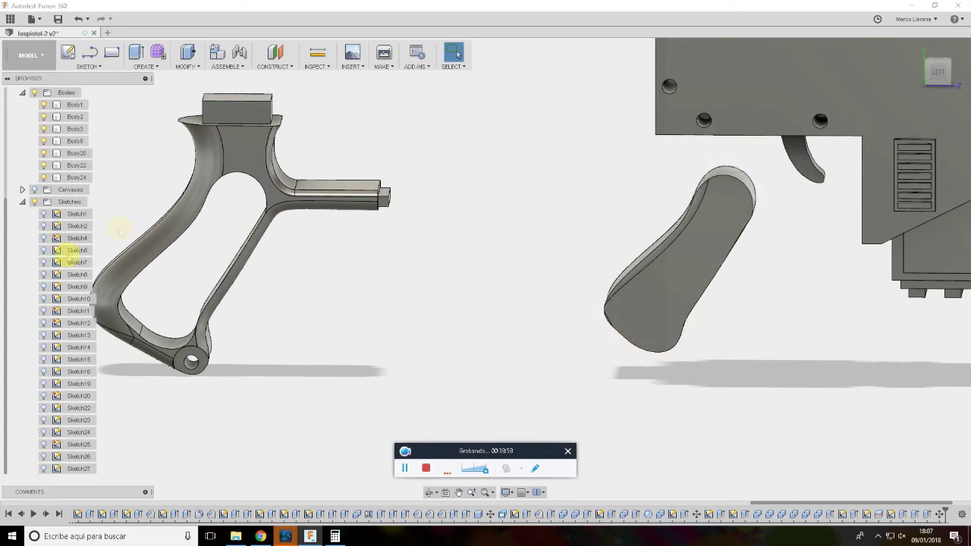
left_click(681, 313)
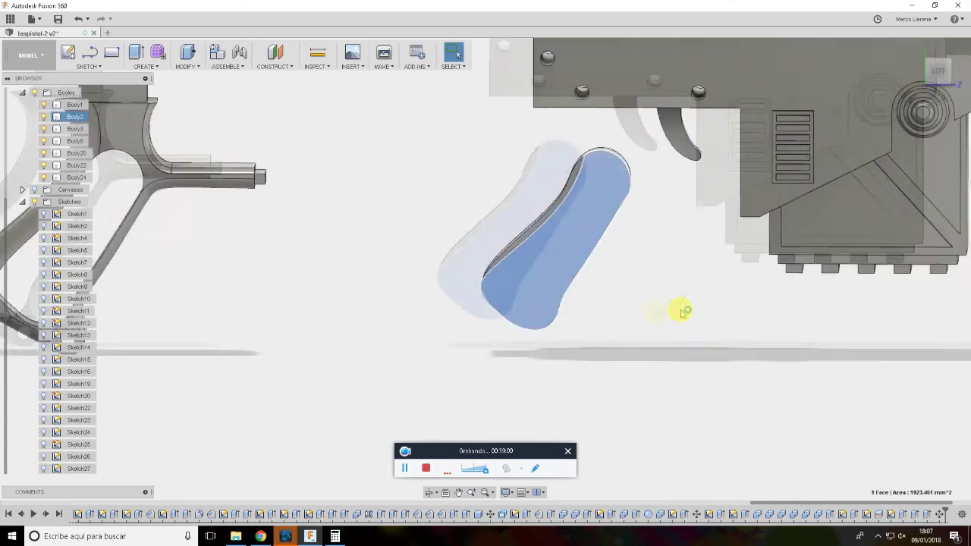
Draw a long slanted line along the grip's left edge on the grip-face sketch
left_click(472, 349)
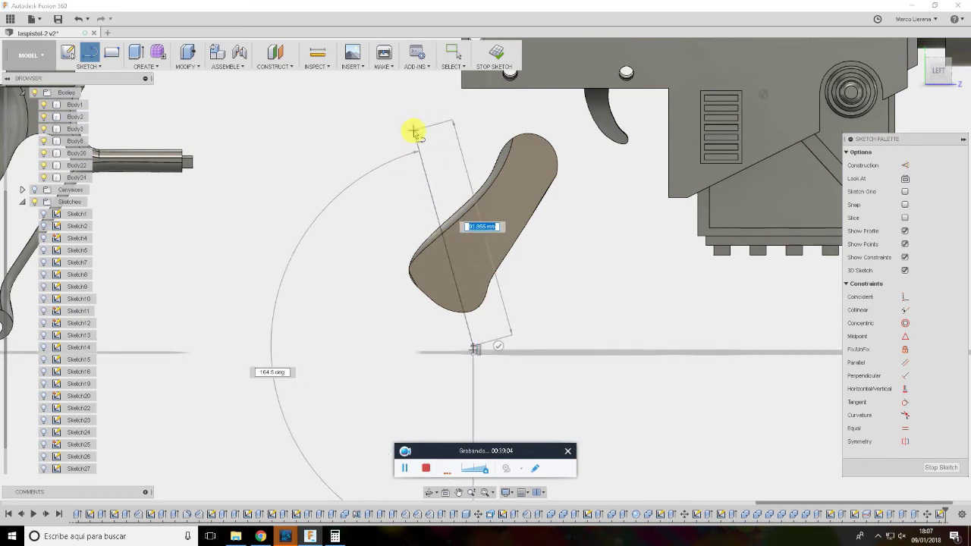
left_click(414, 127)
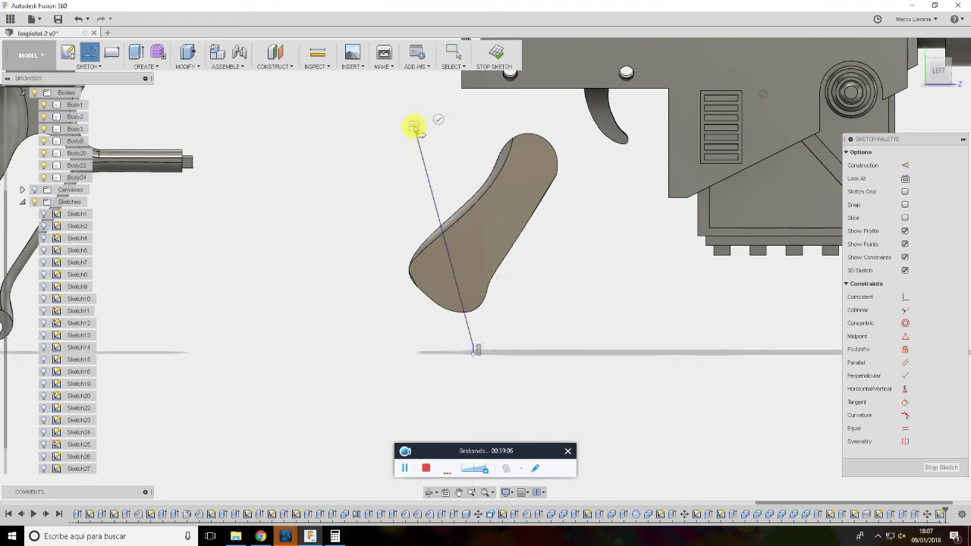
key("Escape")
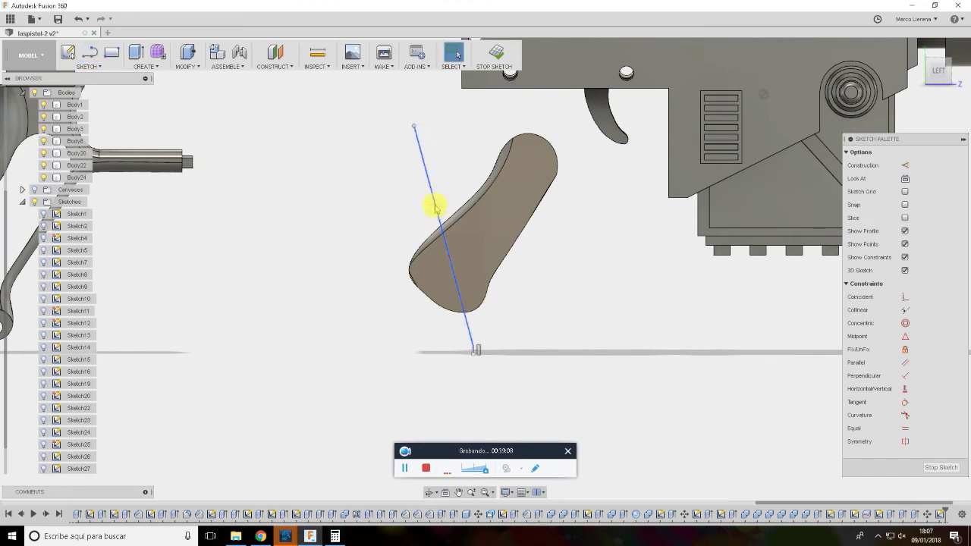
right_click(438, 212)
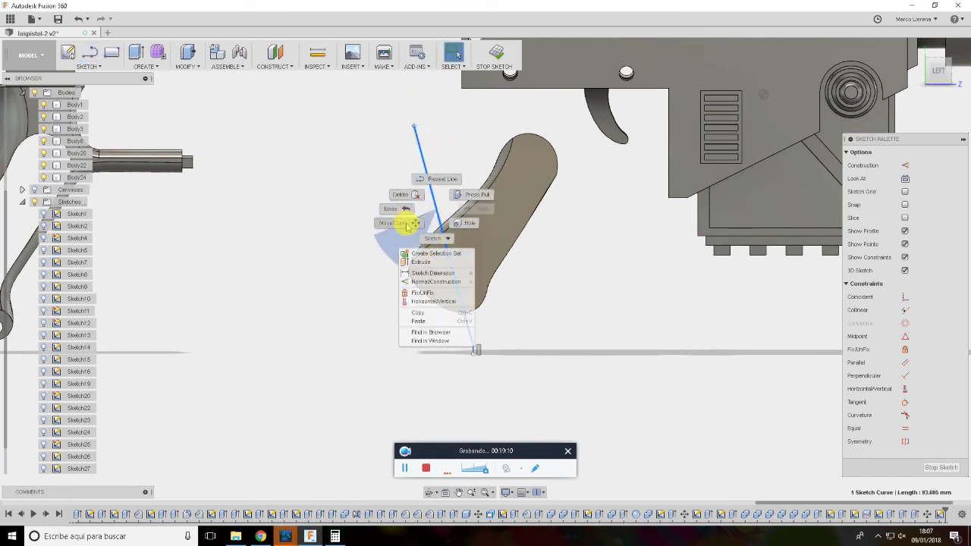
left_click(403, 219)
left_click_drag(447, 197, 404, 195)
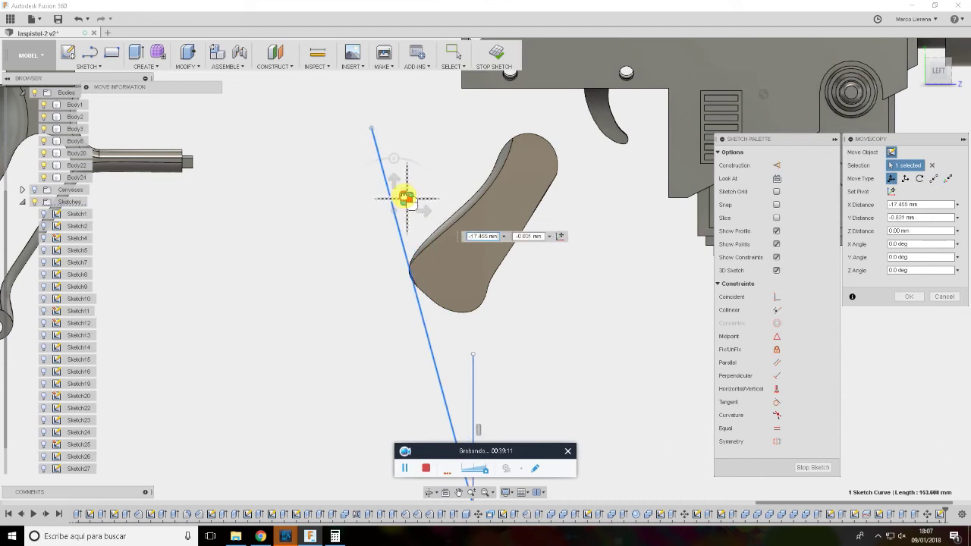
key("Escape")
Shift the slanted line about 18.9 mm left with Move/Copy
scroll(489, 352, "up", 2)
scroll(471, 354, "up", 2)
scroll(475, 362, "down", 1)
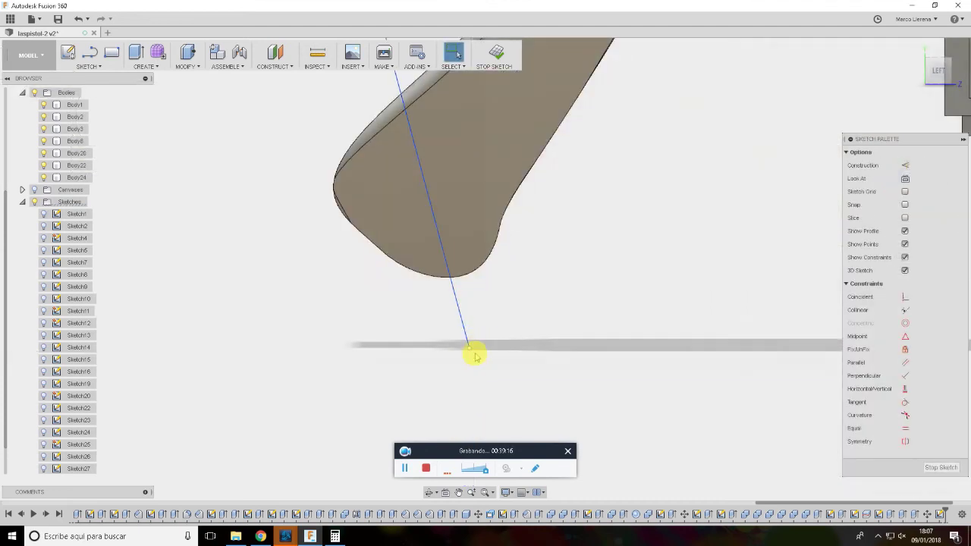
scroll(470, 351, "down", 2)
right_click(468, 339)
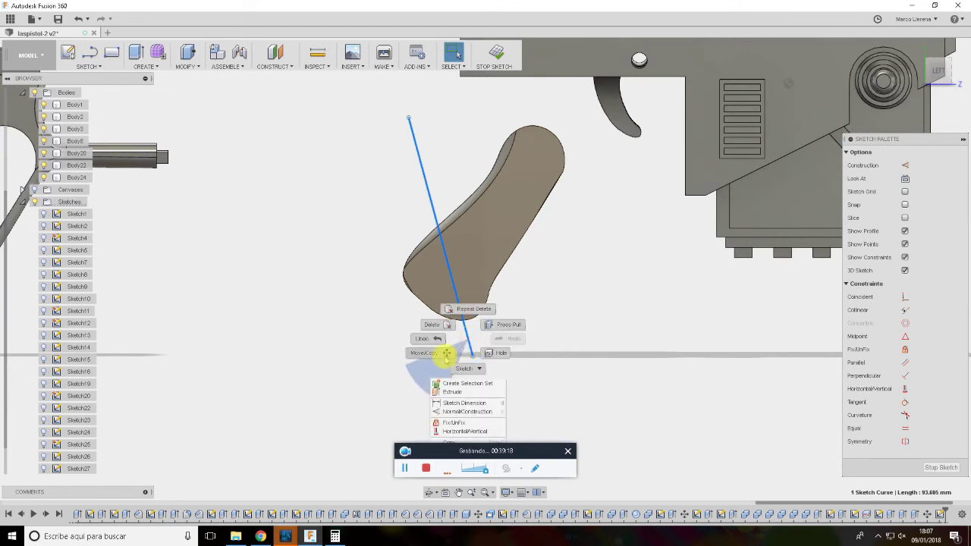
left_click(418, 353)
left_click_drag(499, 339, 457, 346)
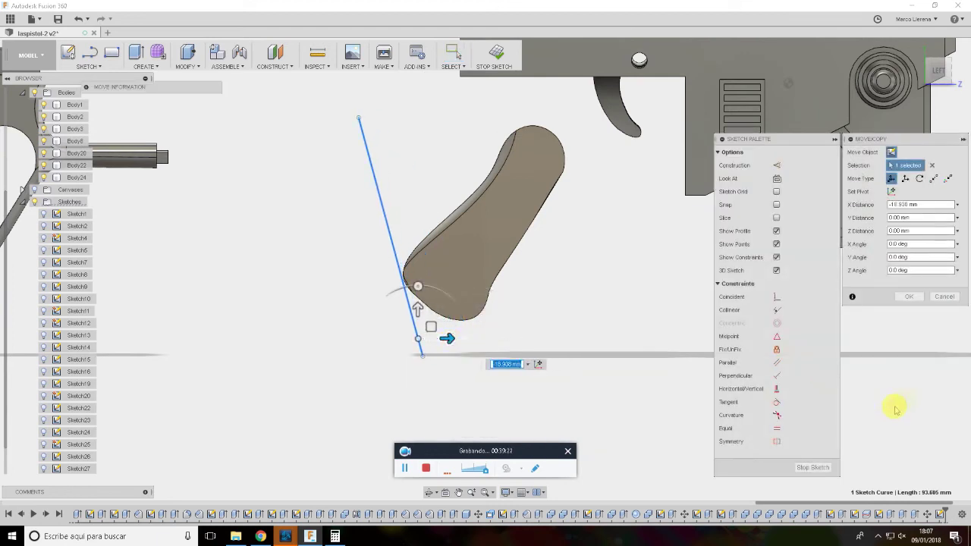
left_click(900, 299)
left_click(433, 278)
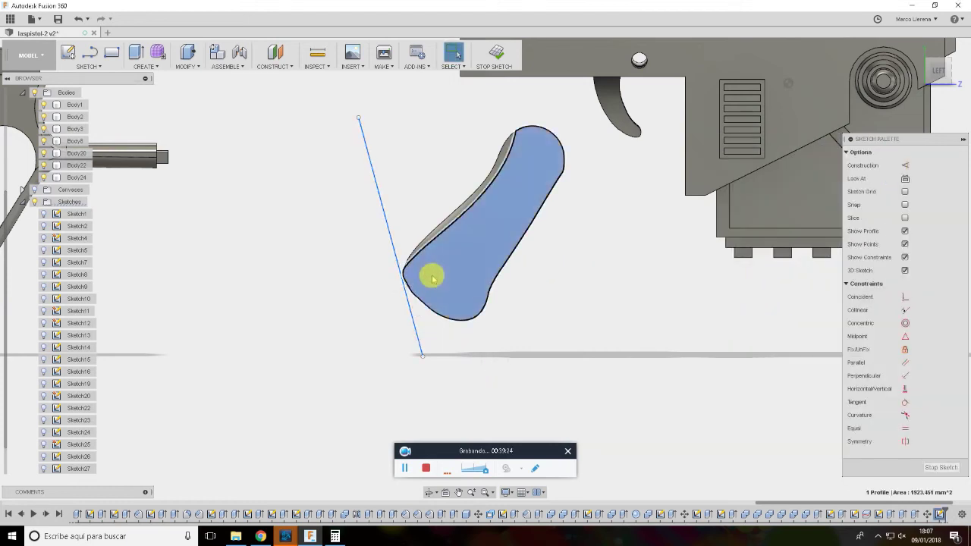
scroll(409, 279, "up", 5)
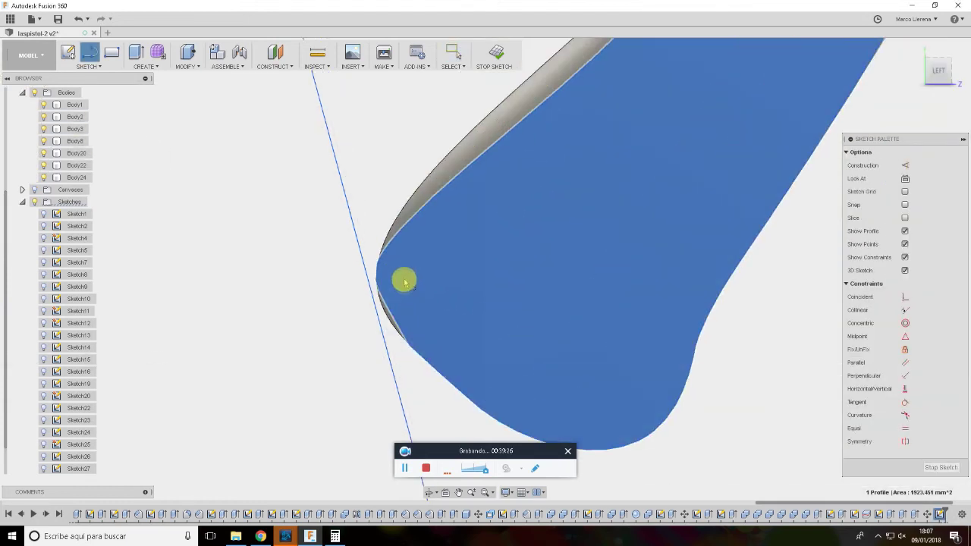
Draw a small closed three-line triangle at the grip's left edge and select its edges
left_click(404, 281)
left_click(404, 281)
scroll(404, 281, "up", 2)
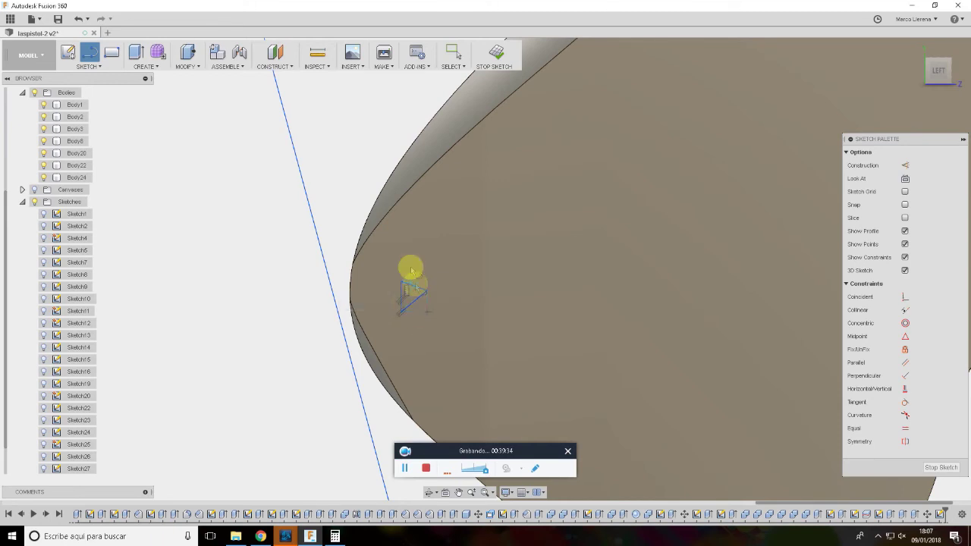
scroll(410, 271, "up", 2)
scroll(394, 279, "up", 2)
left_click_drag(395, 307, 393, 316)
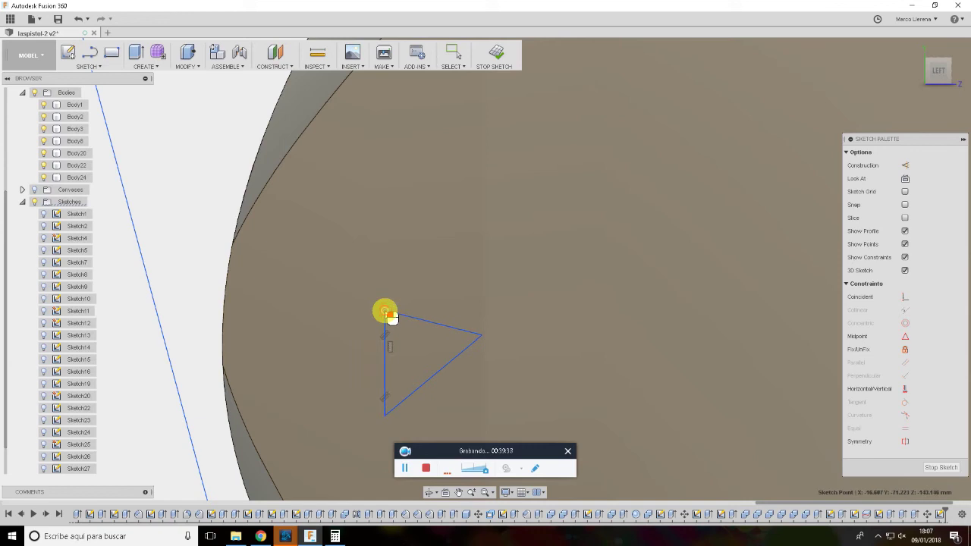
scroll(460, 329, "up", 2)
scroll(450, 346, "down", 2)
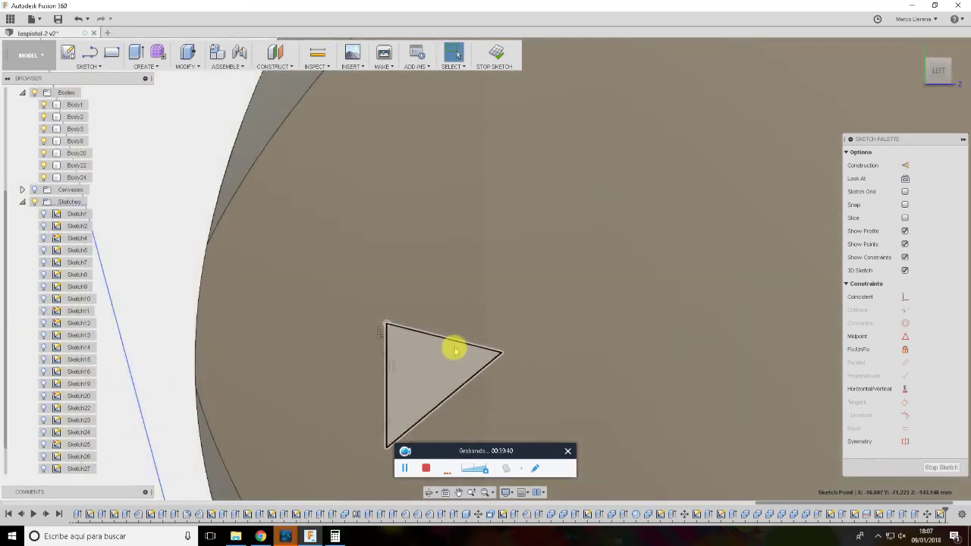
scroll(459, 348, "down", 2)
left_click(421, 369)
left_click(422, 361, "shift")
Rotate the triangle sketch 90° about Y and -130° about Z with Move/Copy
right_click(419, 346)
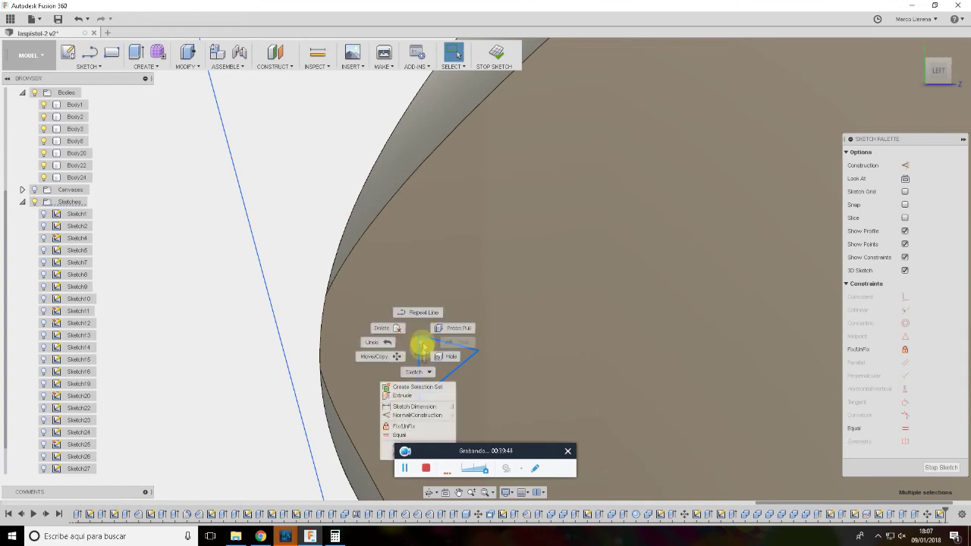
left_click(371, 346)
mouse_move(531, 350)
middle_mouse_down("shift")
mouse_move(544, 331)
mouse_move(555, 390)
mouse_move(531, 405)
mouse_move(520, 375)
mouse_move(530, 371)
mouse_move(520, 383)
mouse_move(538, 379)
mouse_move(527, 372)
mouse_move(564, 374)
middle_mouse_up("shift")
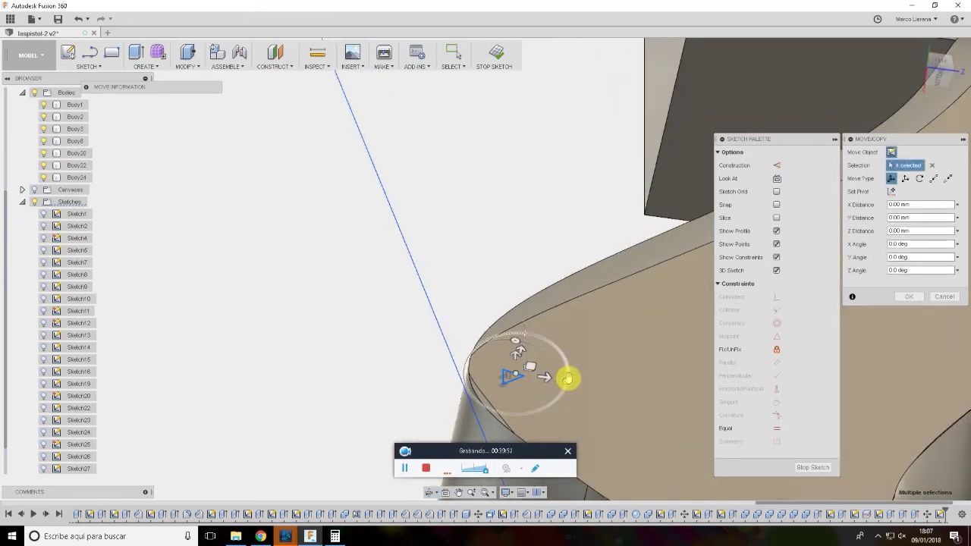
left_click_drag(567, 378, 552, 404)
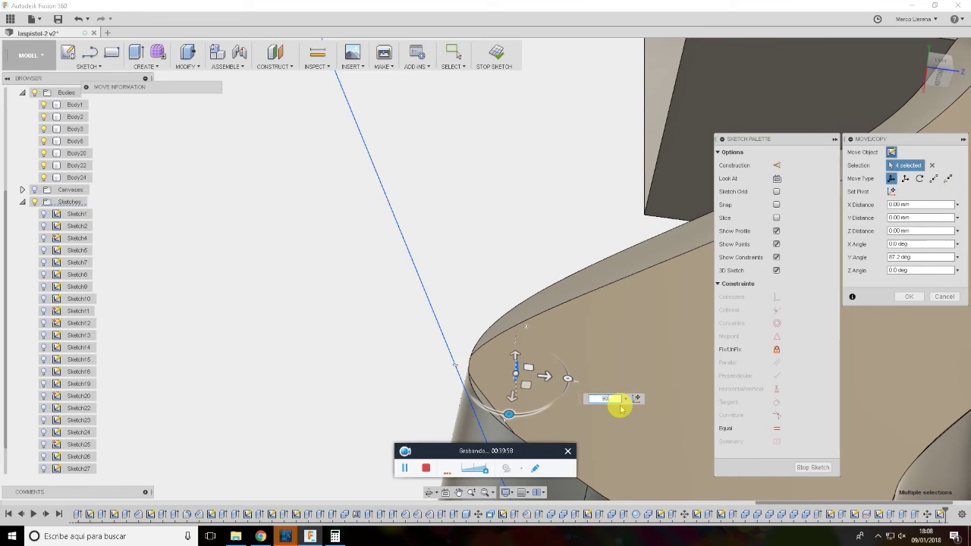
mouse_move(581, 368)
middle_mouse_down("shift")
mouse_move(585, 342)
mouse_move(567, 324)
mouse_move(574, 305)
mouse_move(589, 369)
middle_mouse_up("shift")
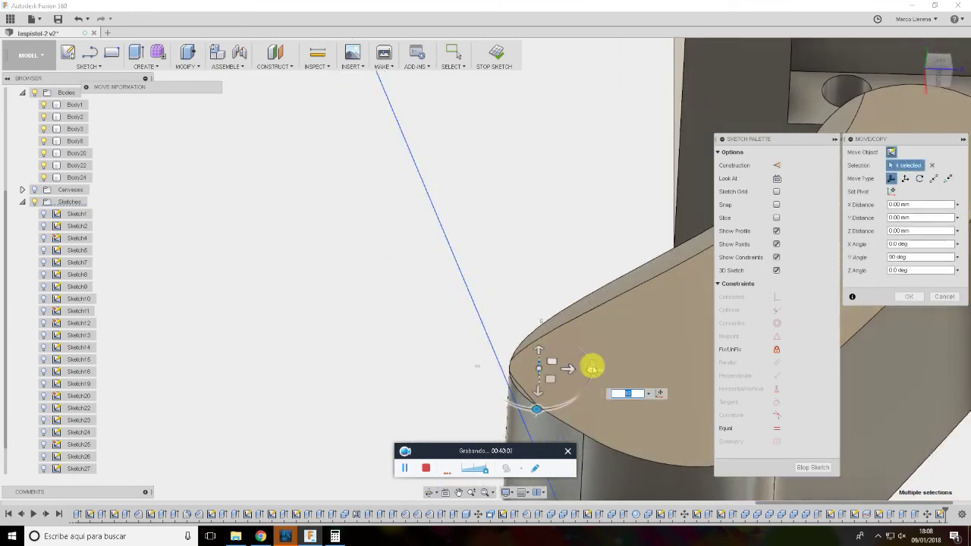
mouse_move(591, 375)
left_mouse_down()
mouse_move(558, 414)
mouse_move(581, 365)
left_mouse_up()
mouse_move(581, 364)
middle_mouse_down("shift")
mouse_move(568, 303)
mouse_move(590, 308)
mouse_move(599, 287)
middle_mouse_up("shift")
scroll(575, 314, "down", 3)
scroll(568, 321, "up", 3)
scroll(485, 320, "up", 2)
mouse_move(589, 338)
middle_mouse_down("shift")
mouse_move(564, 329)
mouse_move(556, 343)
middle_mouse_up("shift")
mouse_move(561, 348)
left_mouse_down()
mouse_move(491, 443)
mouse_move(478, 443)
mouse_move(492, 442)
left_mouse_up()
left_click_drag(929, 74, 923, 91)
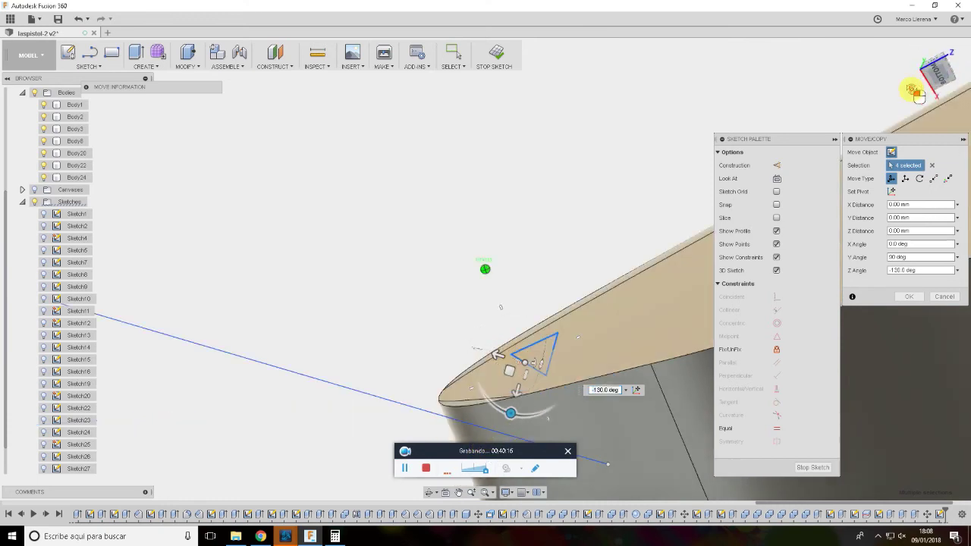
mouse_move(485, 268)
middle_mouse_down("shift")
mouse_move(599, 206)
mouse_move(821, 226)
middle_mouse_up("shift")
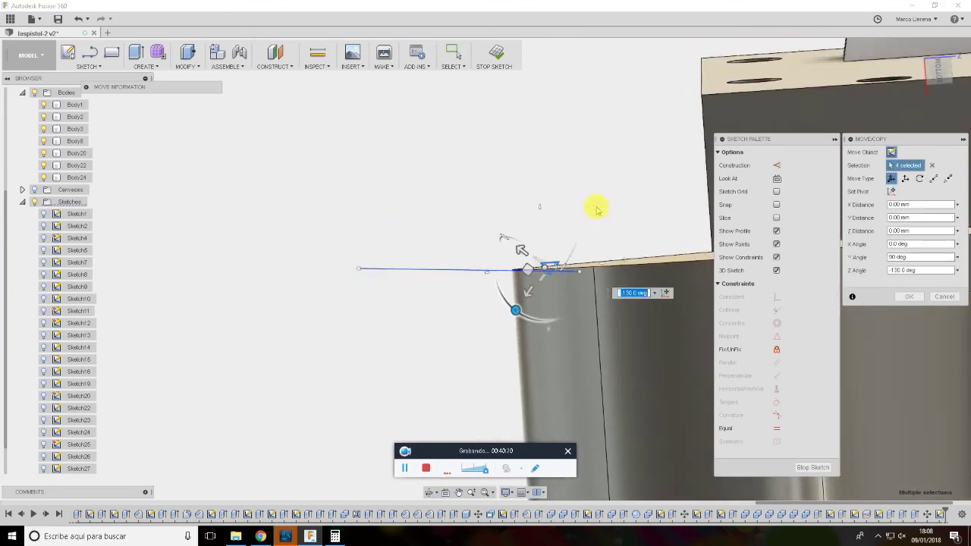
left_click(910, 295)
mouse_move(704, 195)
middle_mouse_down("shift")
mouse_move(674, 177)
mouse_move(607, 348)
middle_mouse_up("shift")
scroll(581, 372, "up", 5)
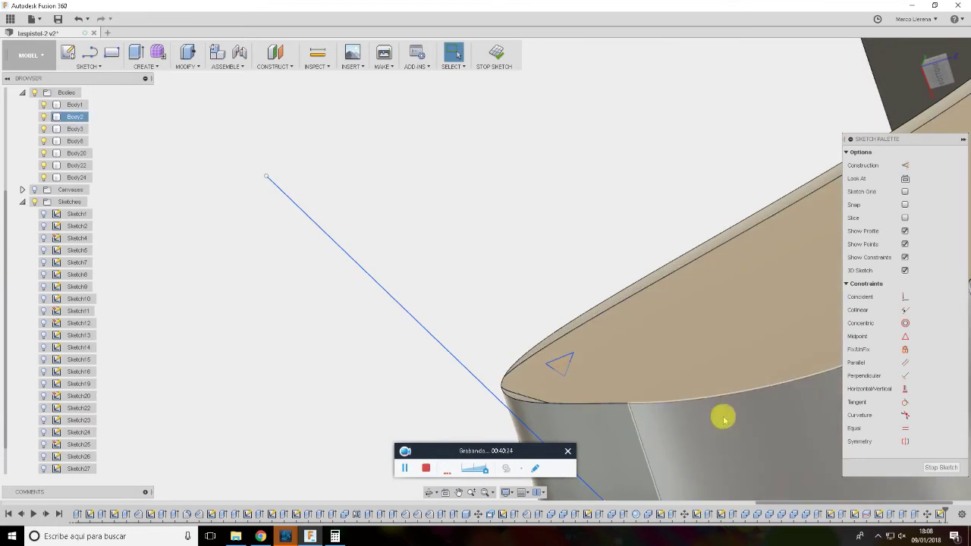
Finish the sketch and start a Sweep, hiding the bodies to see the triangle
left_click(939, 468)
left_click(187, 66)
left_click(144, 66)
left_click(162, 120)
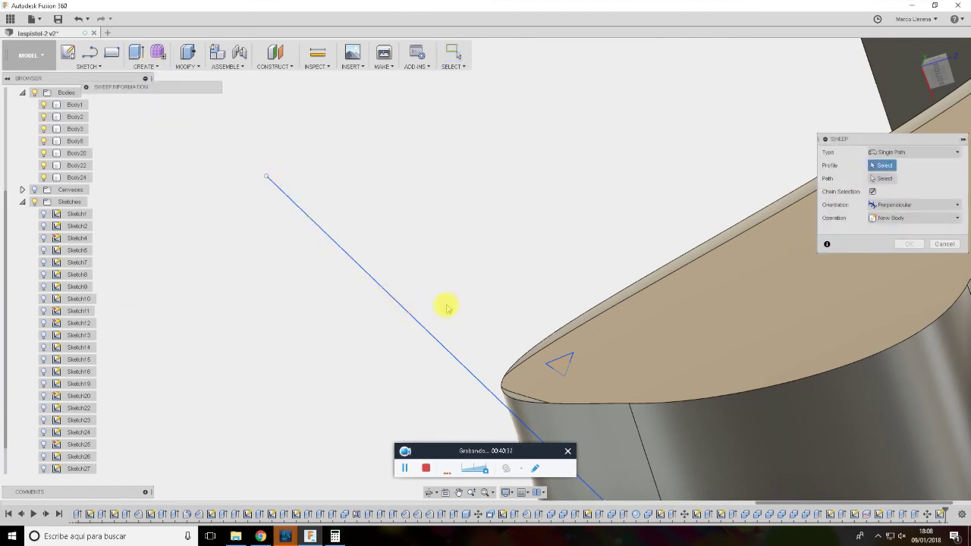
scroll(558, 362, "up", 2)
scroll(561, 360, "up", 2)
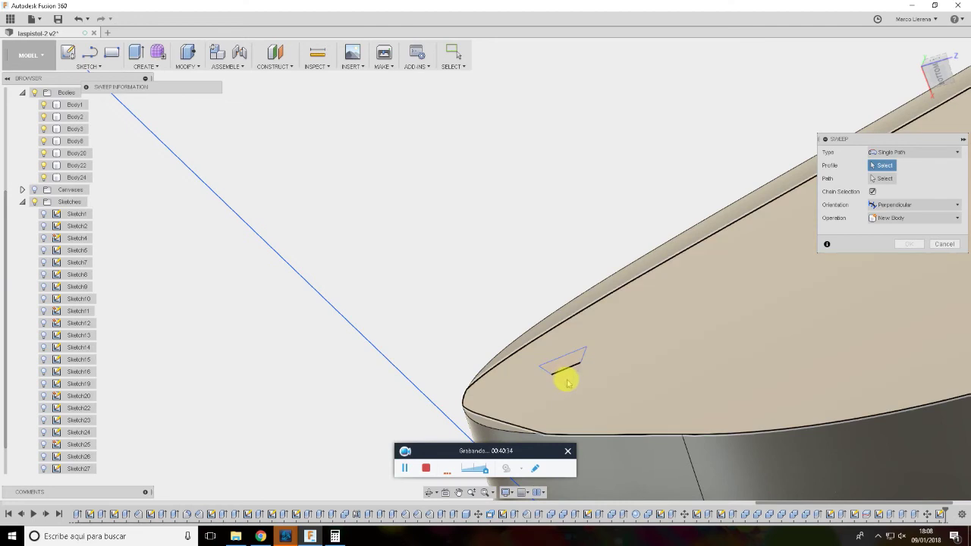
left_click(34, 92)
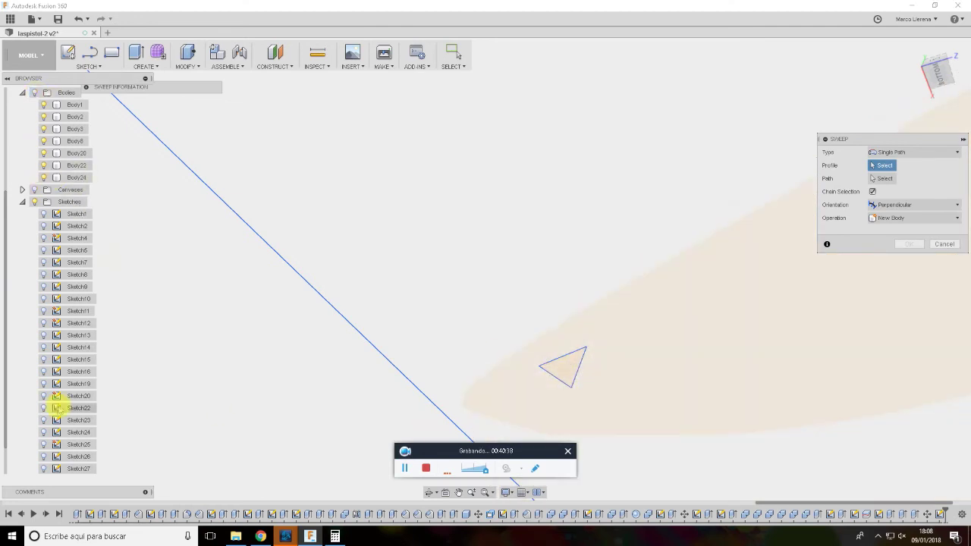
scroll(73, 408, "down", 1)
left_click(35, 191)
left_click(35, 191)
middle_click_drag(580, 368, 580, 392, "shift")
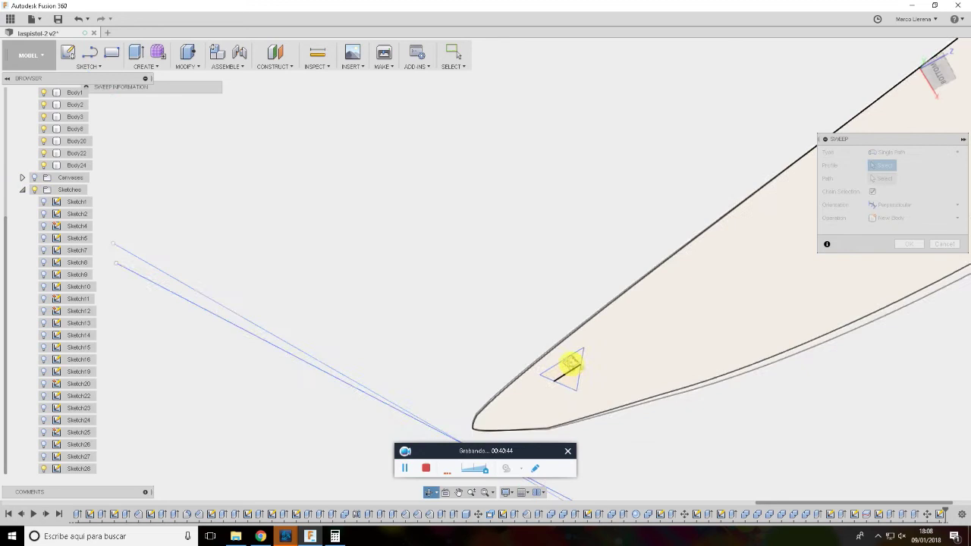
Sweep both triangle profiles along the straight line as a Cut into the grip
left_click(577, 390)
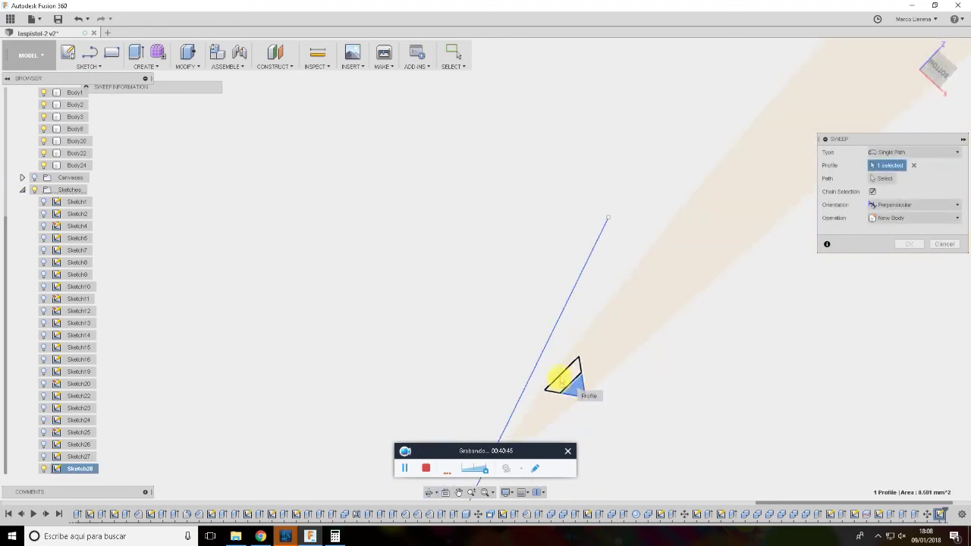
mouse_move(577, 386)
middle_mouse_down("shift")
mouse_move(523, 263)
mouse_move(579, 234)
middle_mouse_up("shift")
left_click(565, 351)
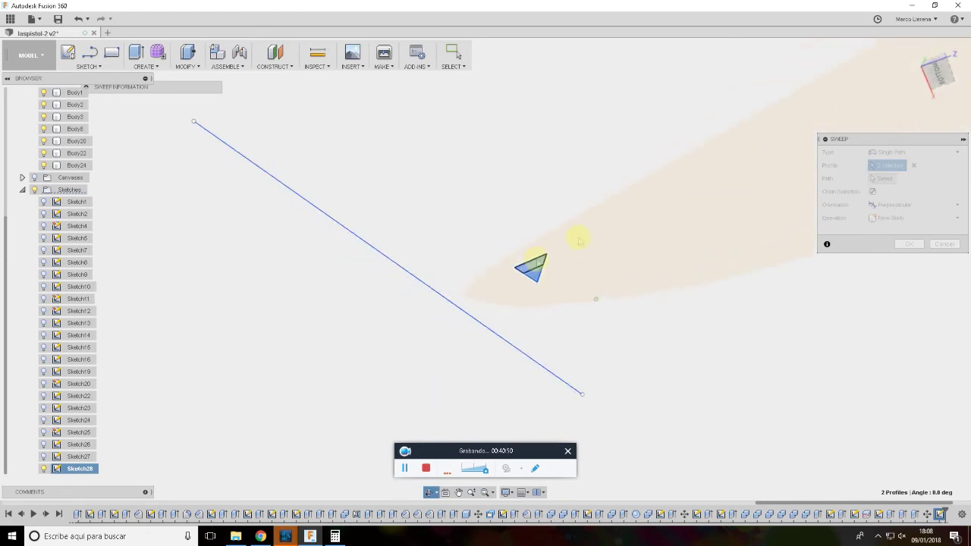
left_click(882, 178)
left_click(494, 331)
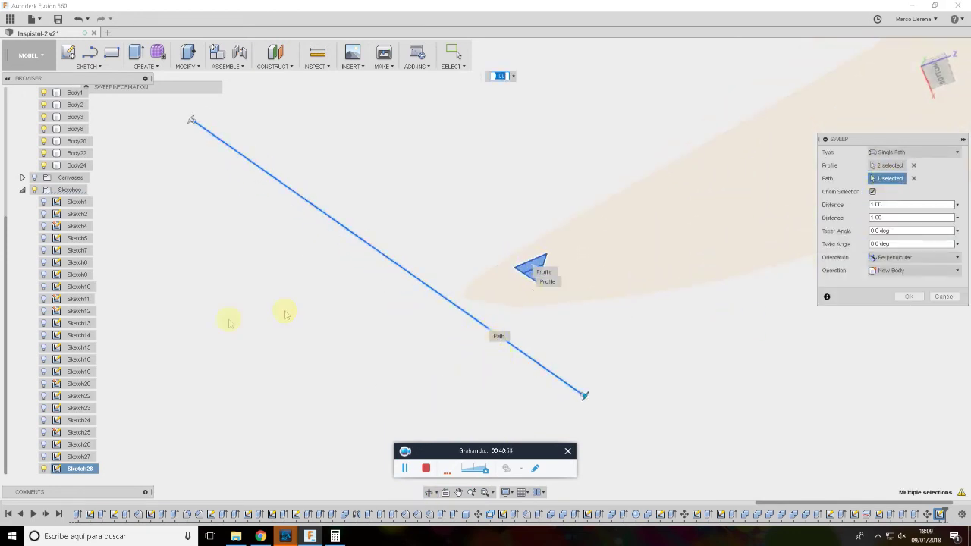
scroll(29, 162, "up", 1)
scroll(25, 151, "up", 1)
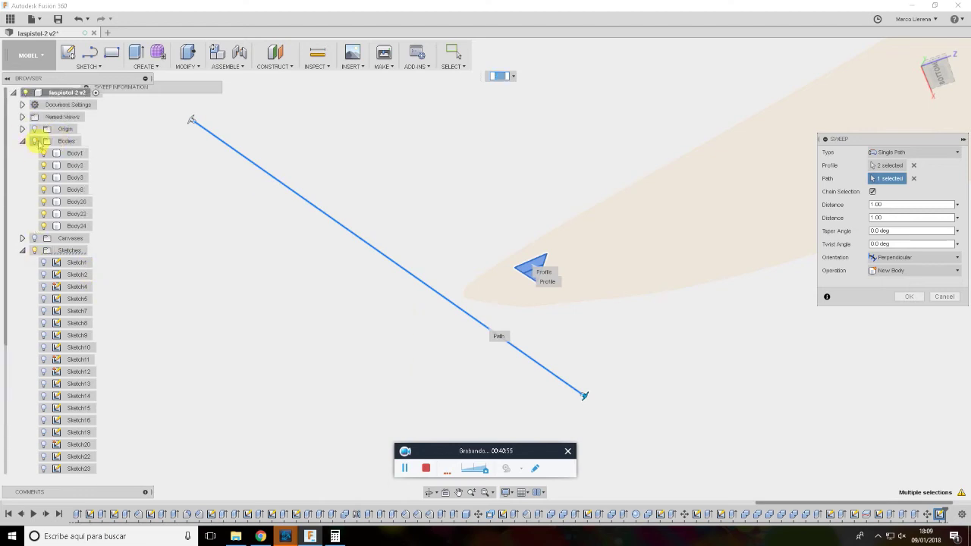
left_click(35, 141)
scroll(521, 299, "up", 3)
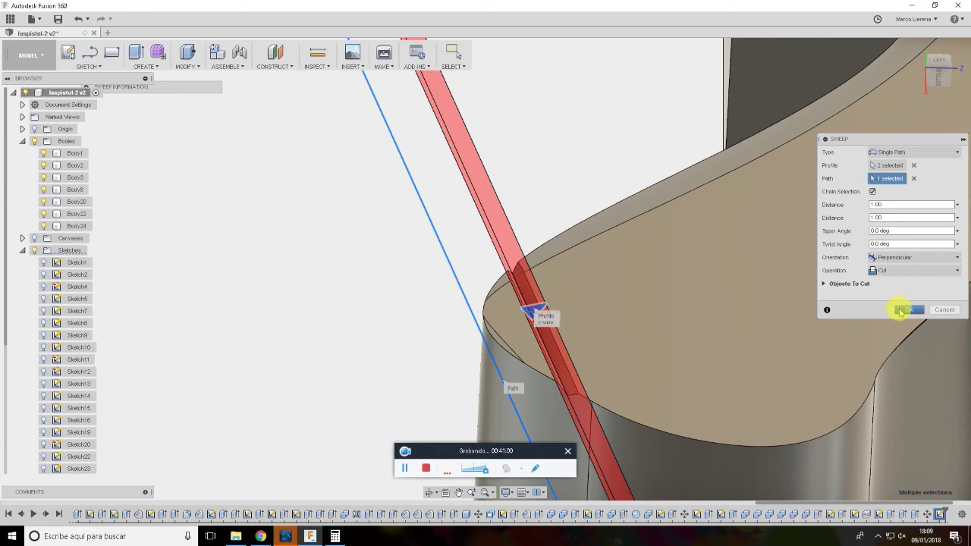
left_click(901, 311)
middle_click_drag(690, 327, 581, 364, "shift")
Make Sketch28 visible again beside the groove
scroll(61, 319, "down", 2)
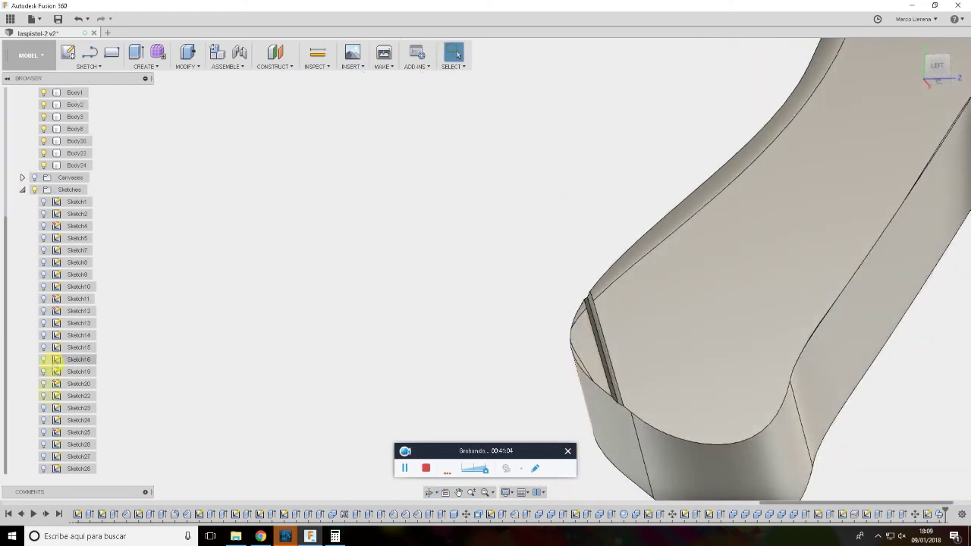
left_click(43, 469)
mouse_move(459, 390)
middle_mouse_down("shift")
mouse_move(630, 281)
mouse_move(622, 291)
middle_mouse_up("shift")
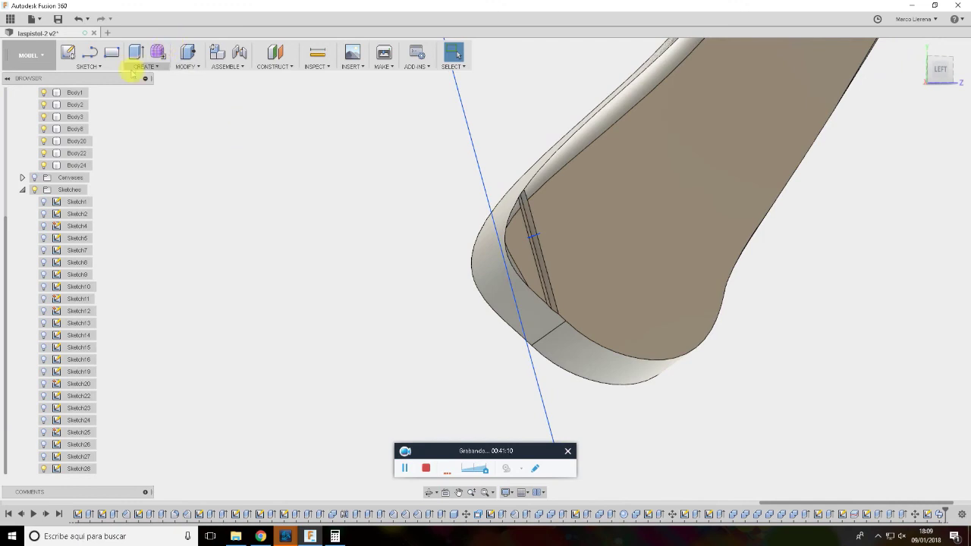
Start a Features-type rectangular pattern with the groove sweep selected
left_click(138, 68)
mouse_move(145, 261)
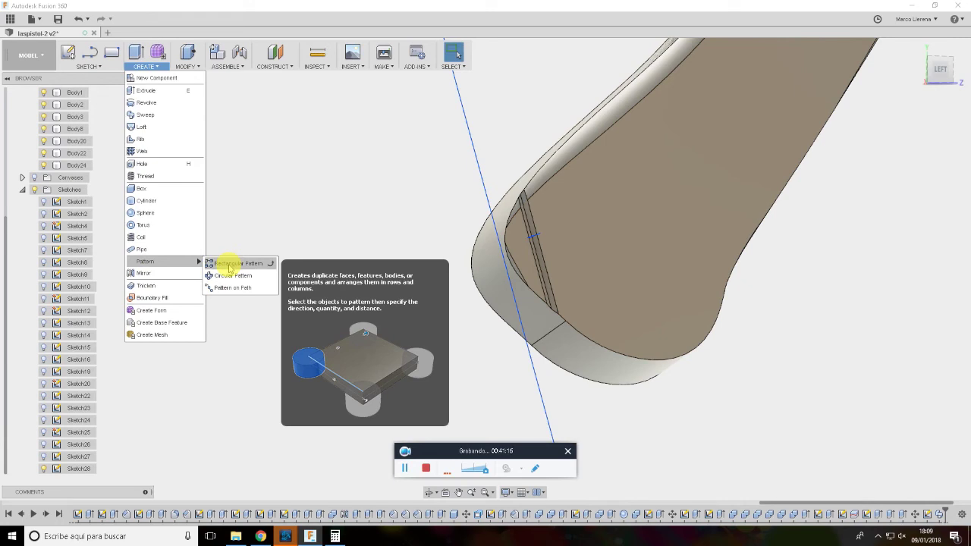
left_click(230, 266)
mouse_move(659, 254)
middle_mouse_down("shift")
mouse_move(633, 225)
mouse_move(681, 224)
middle_mouse_up("shift")
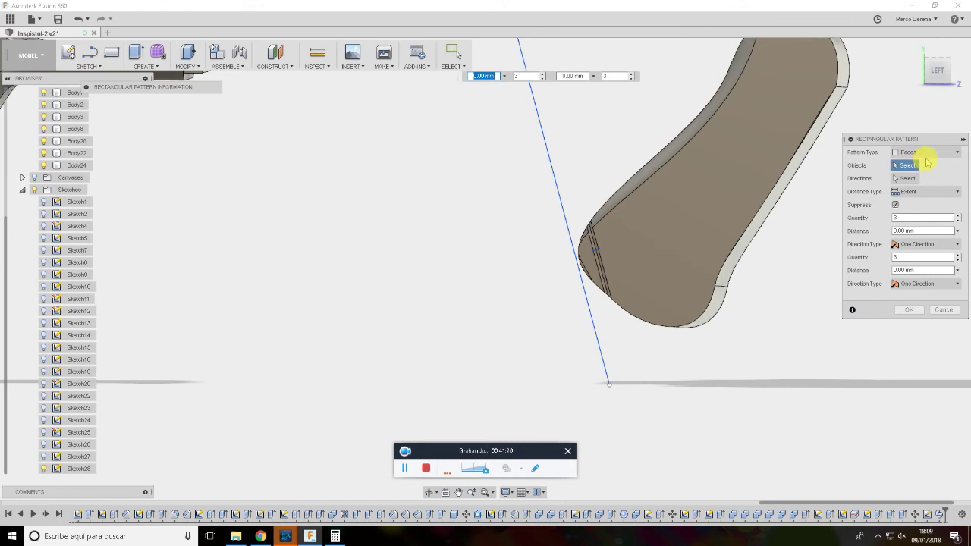
left_click(925, 154)
left_click(925, 192)
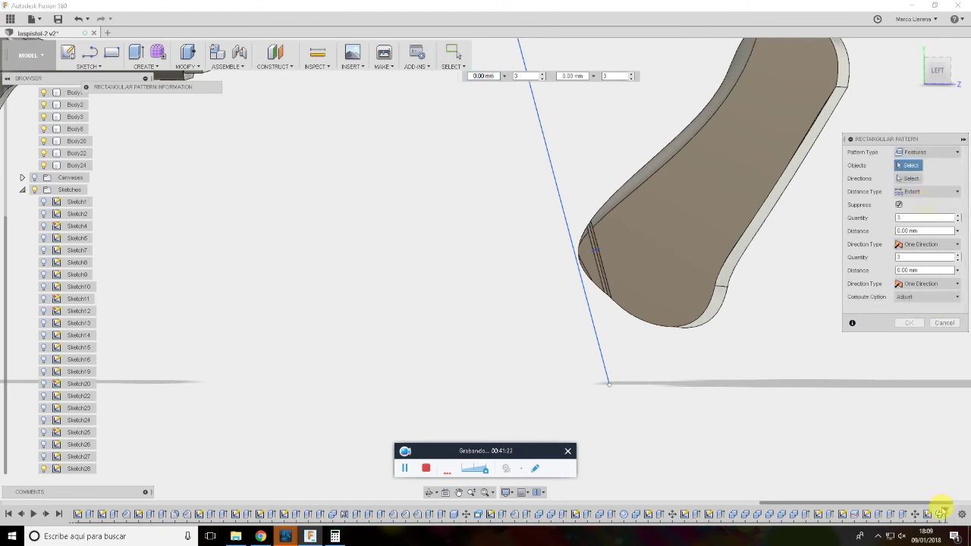
left_click(939, 515)
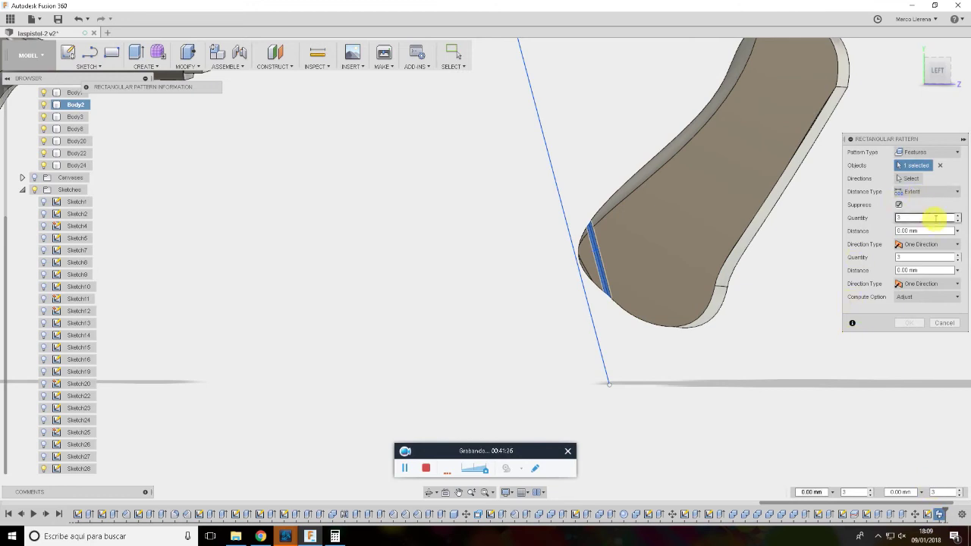
scroll(622, 212, "down", 1)
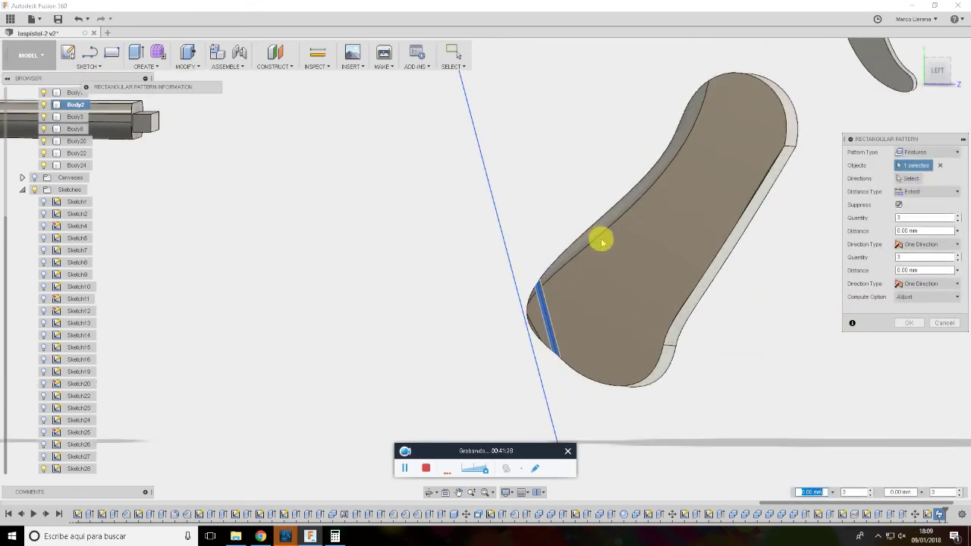
scroll(637, 247, "down", 3)
scroll(645, 232, "up", 4)
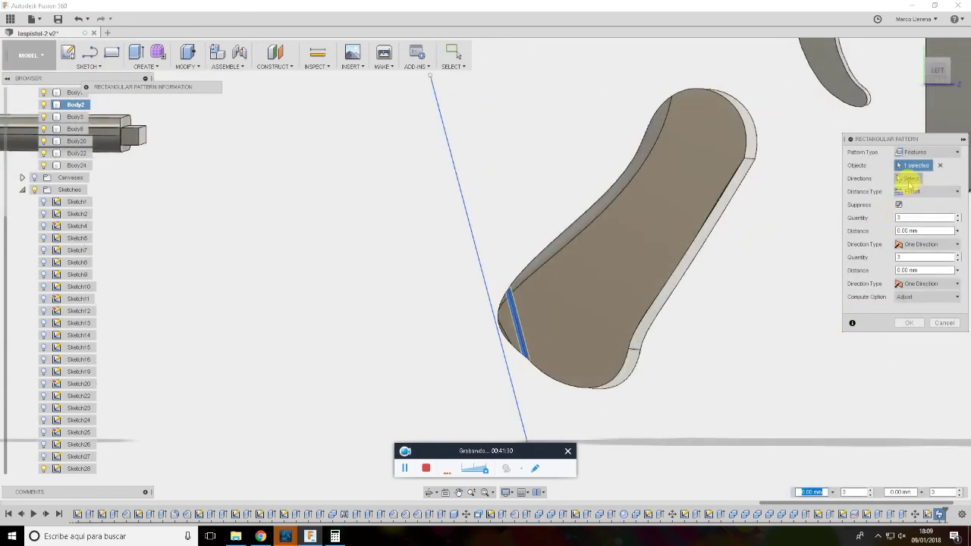
left_click(908, 179)
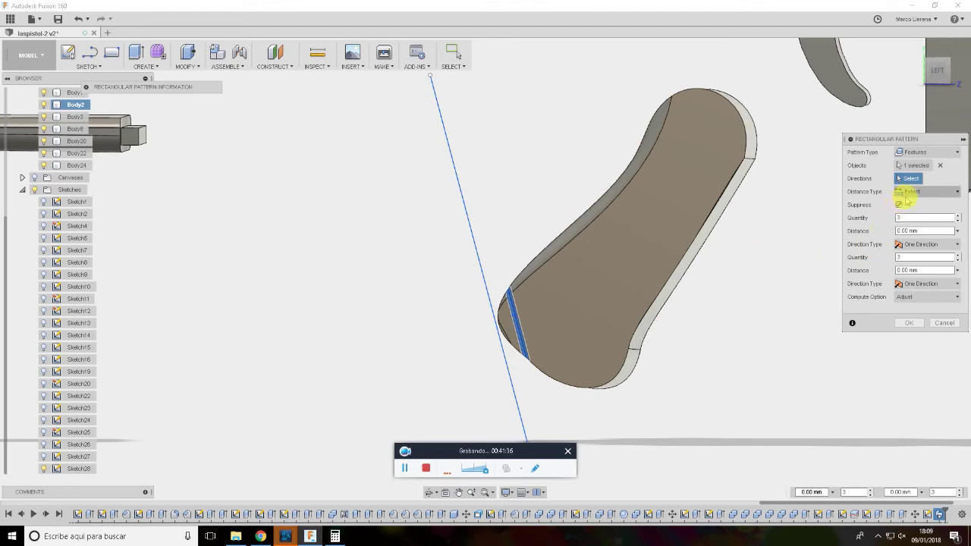
Cancel the pattern and draw a second line across the grip's lower end
left_click(945, 324)
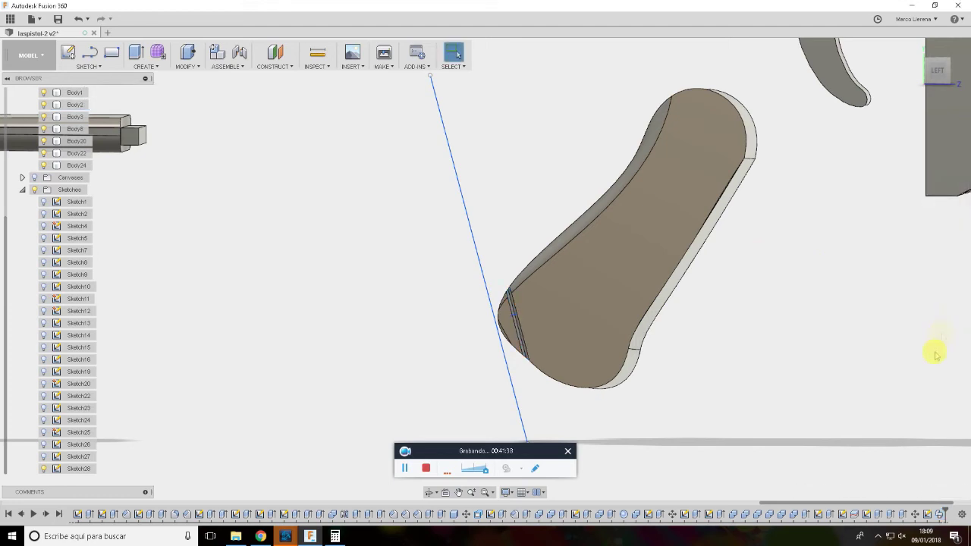
double_click(928, 514)
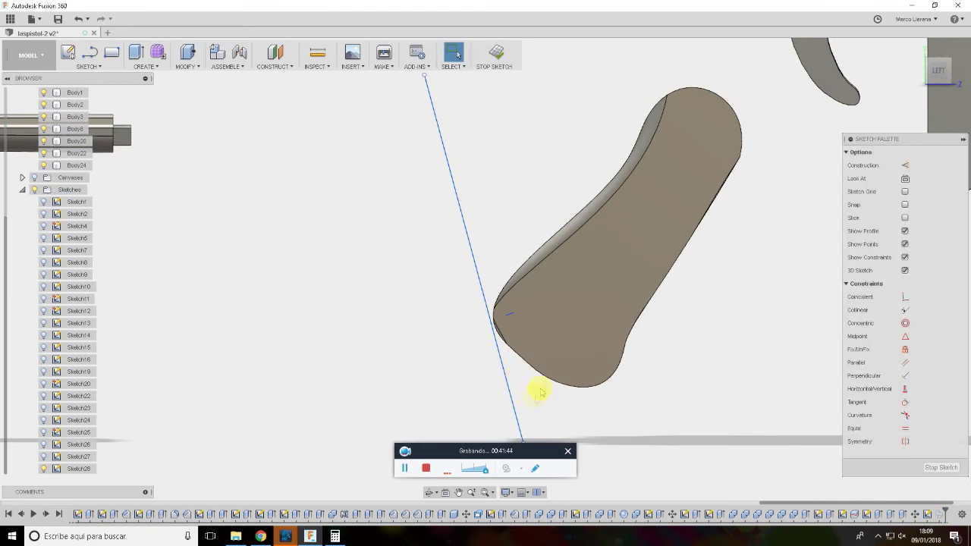
key("l")
left_click(528, 381)
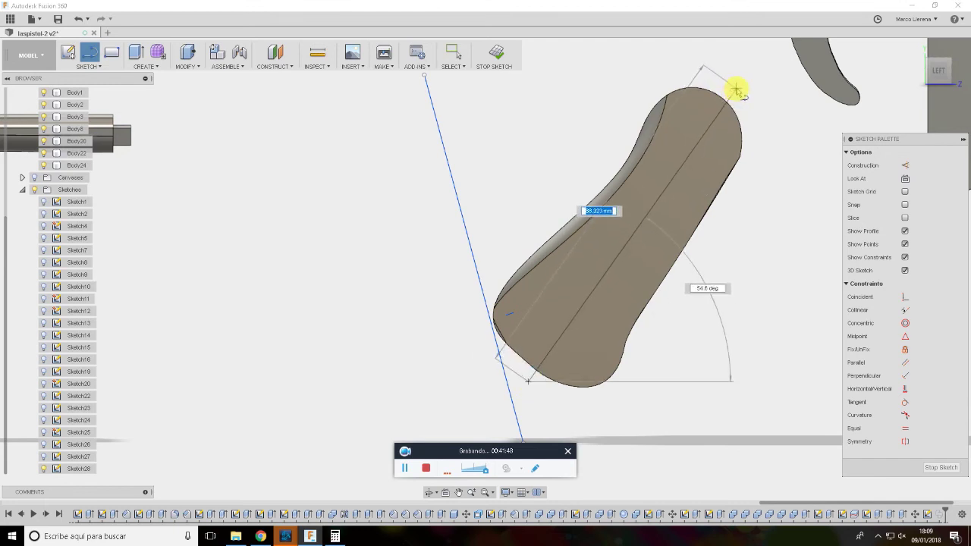
left_click(705, 329)
key("Escape")
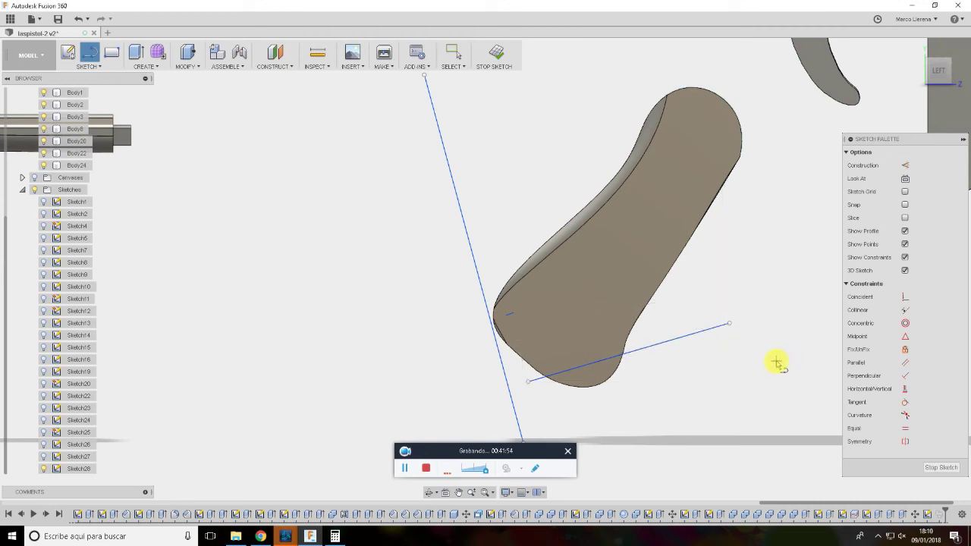
Finish the sketch, then reopen the groove sweep and close it unchanged
left_click(939, 468)
double_click(939, 515)
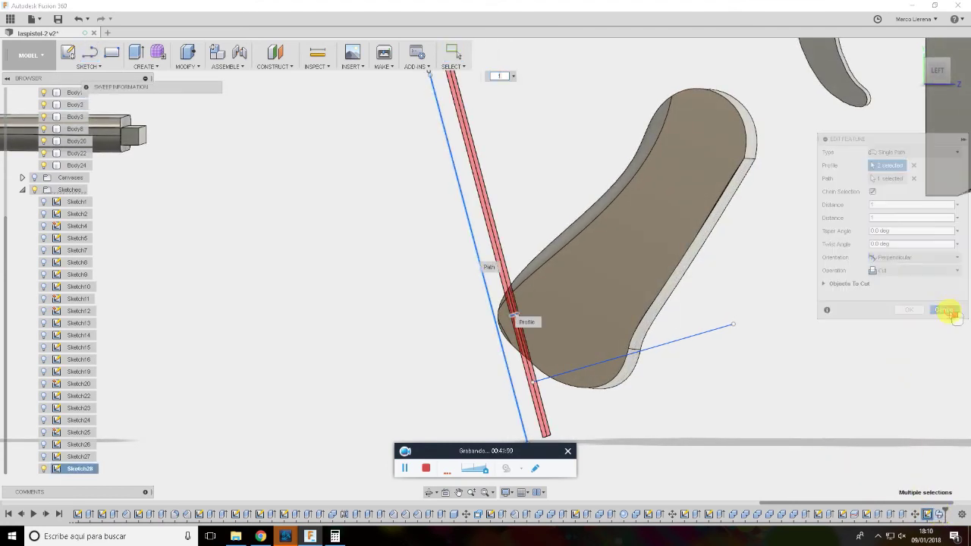
left_click(944, 310)
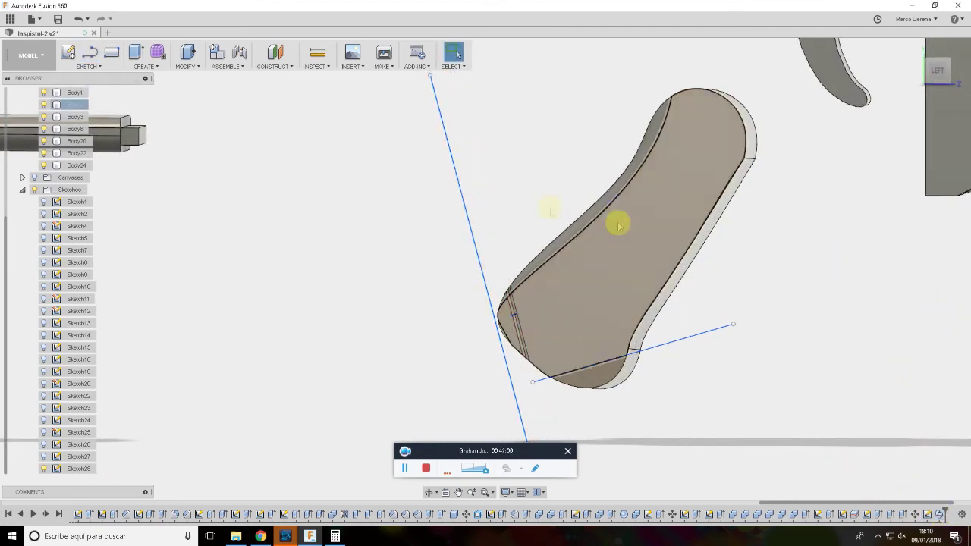
Rectangular-pattern the groove feature into three copies about 32.3 mm apart along the sketch line
left_click(156, 67)
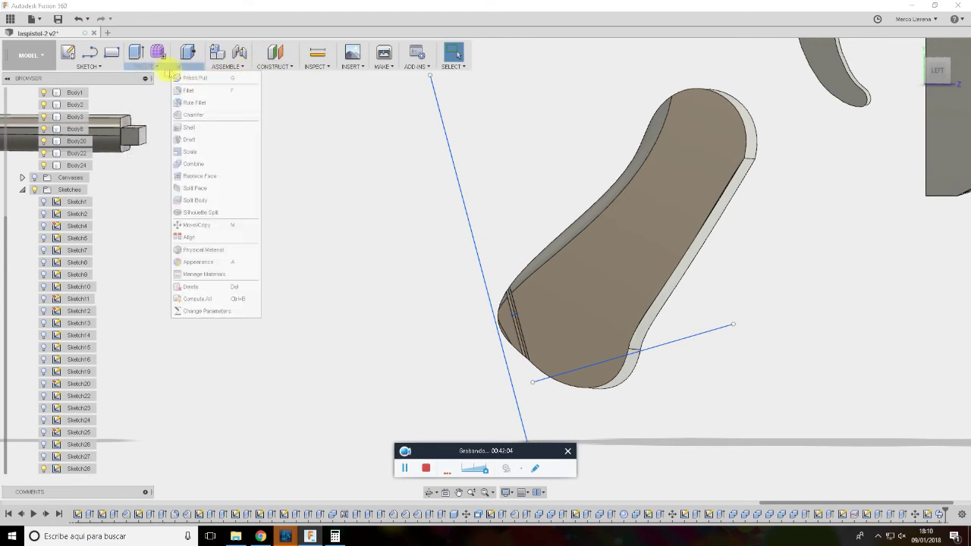
mouse_move(145, 261)
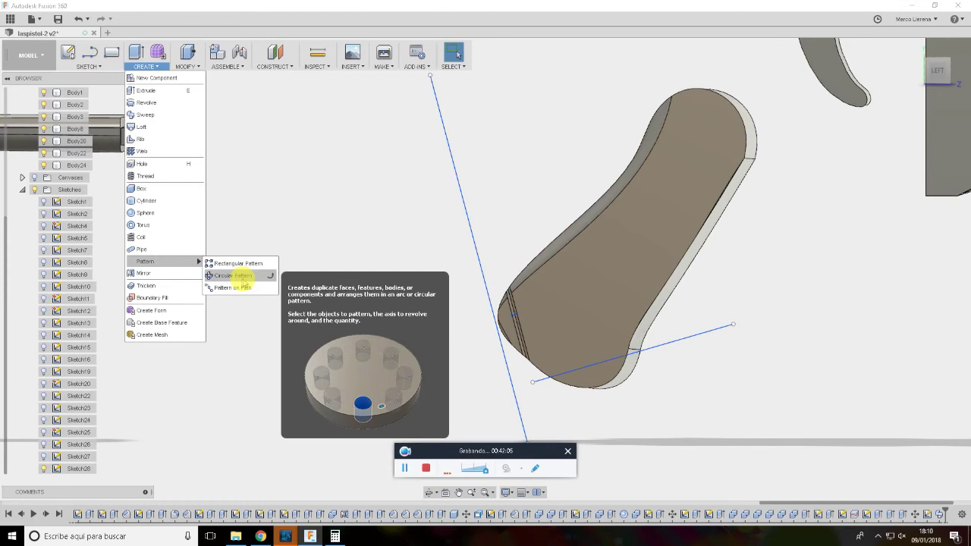
left_click(242, 264)
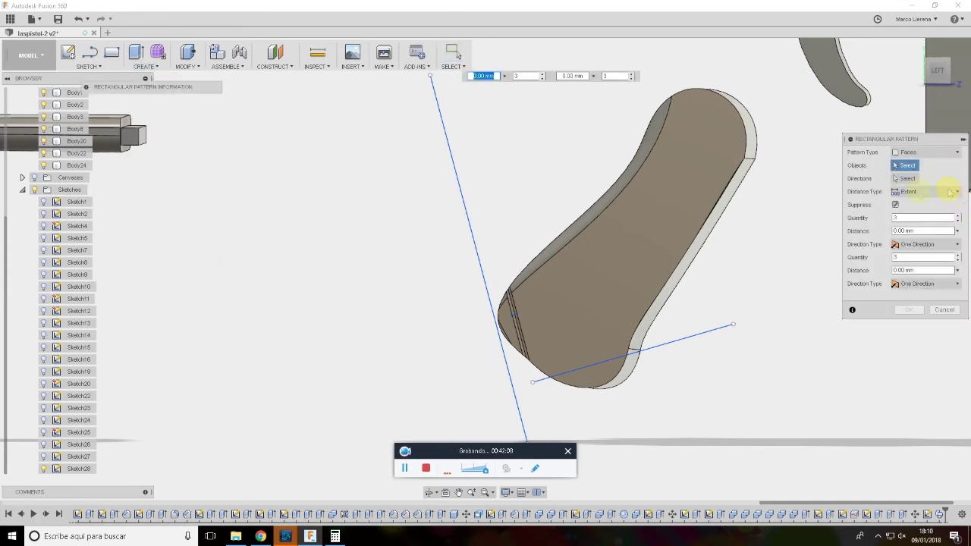
left_click(906, 179)
left_click(716, 332)
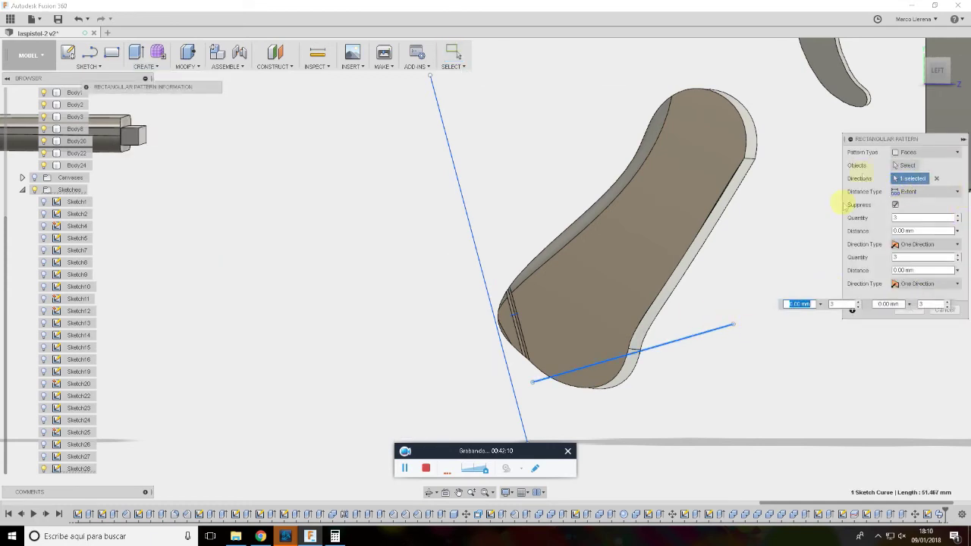
left_click(908, 166)
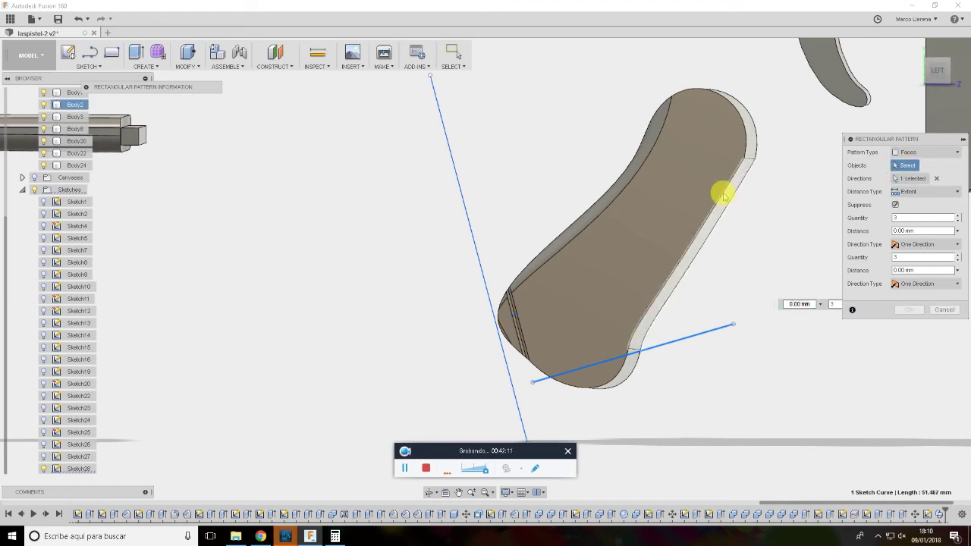
left_click(637, 235)
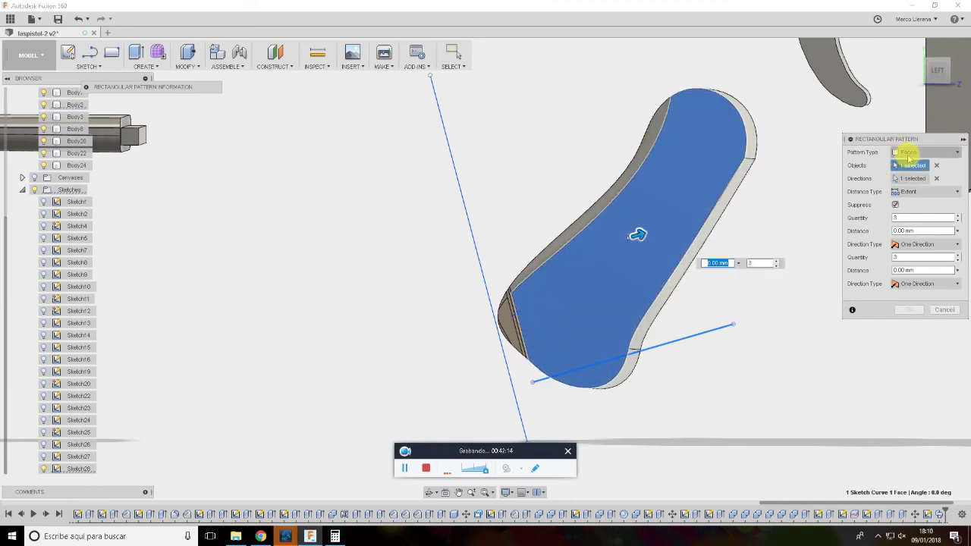
left_click(907, 154)
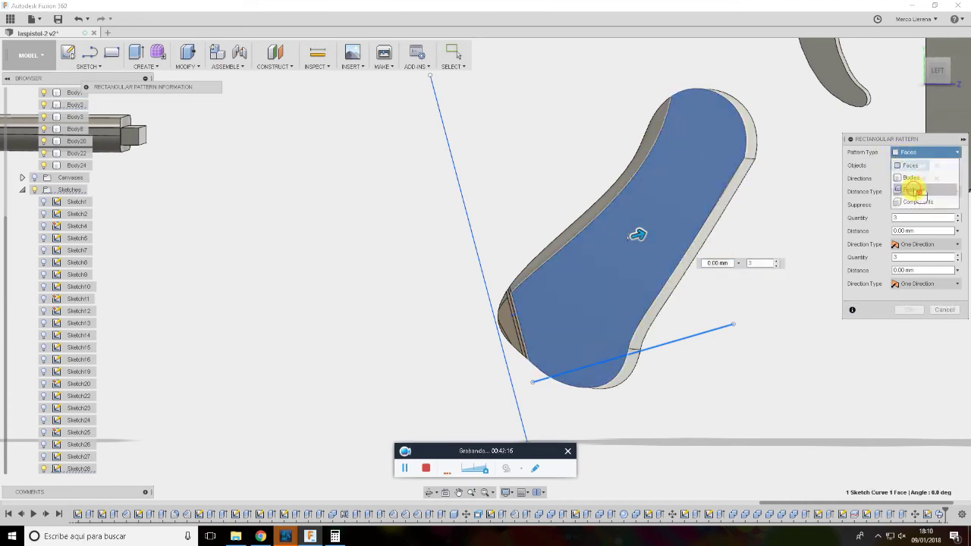
left_click(900, 177)
left_click(522, 323)
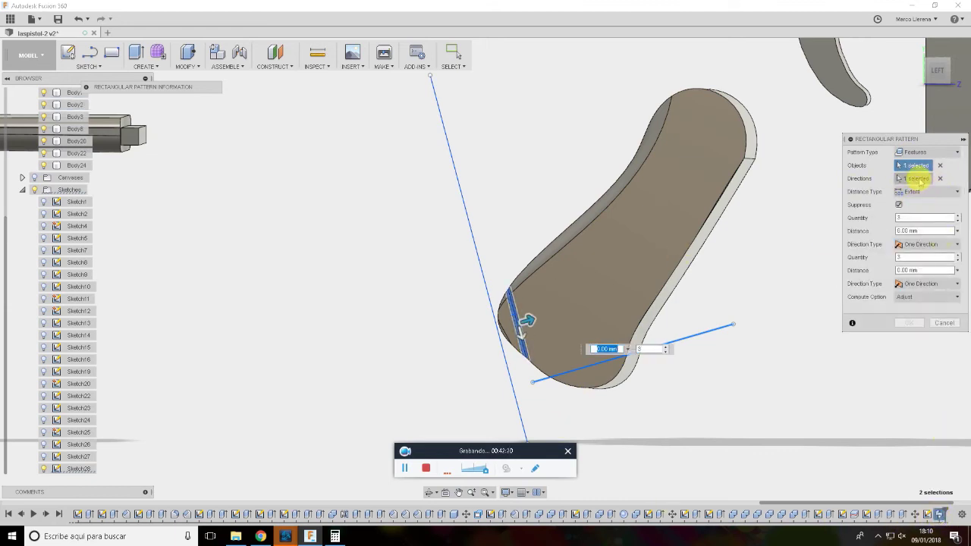
left_click_drag(526, 319, 653, 266)
left_click(918, 229)
left_click(898, 325)
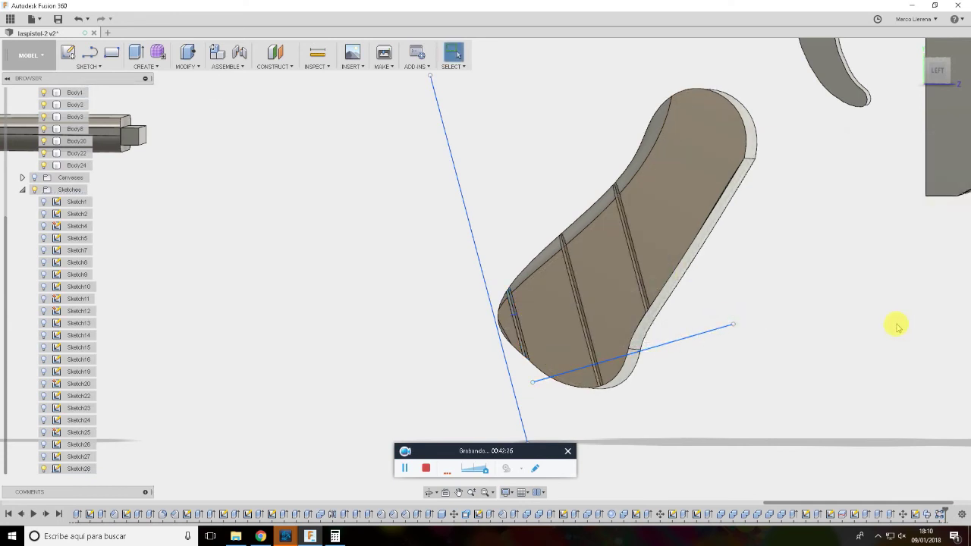
Edit the groove pattern to 45 copies stretched over about 65.1 mm
double_click(927, 513)
left_click(903, 218)
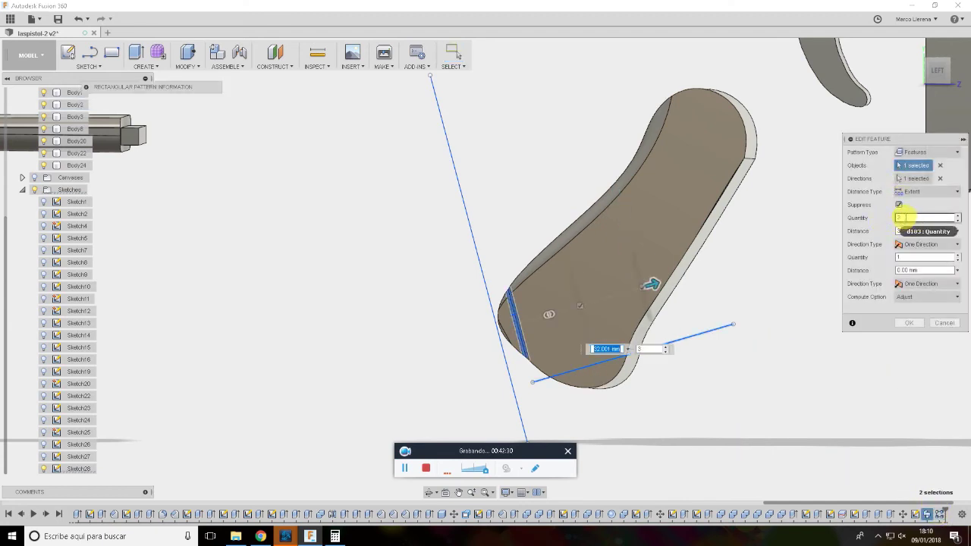
left_click(936, 72)
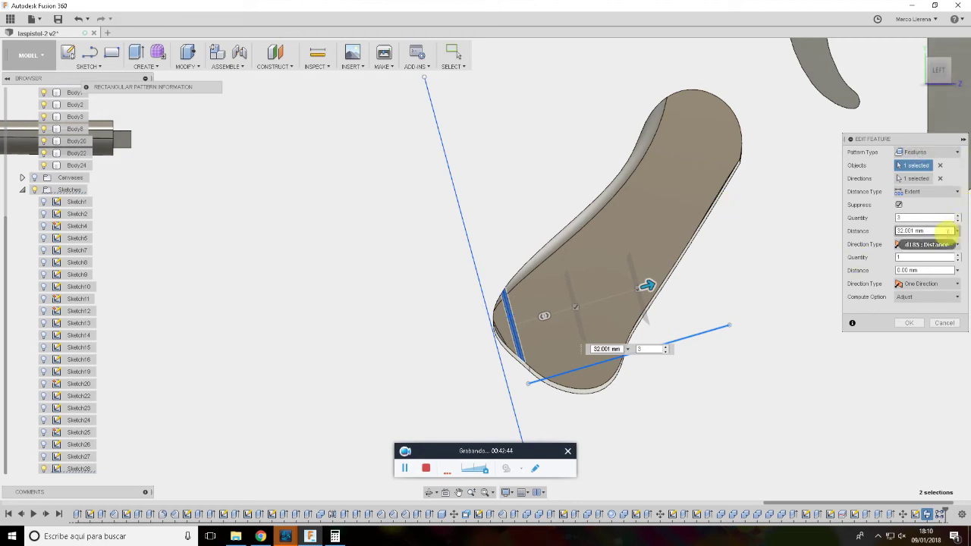
left_click(899, 219)
type("15")
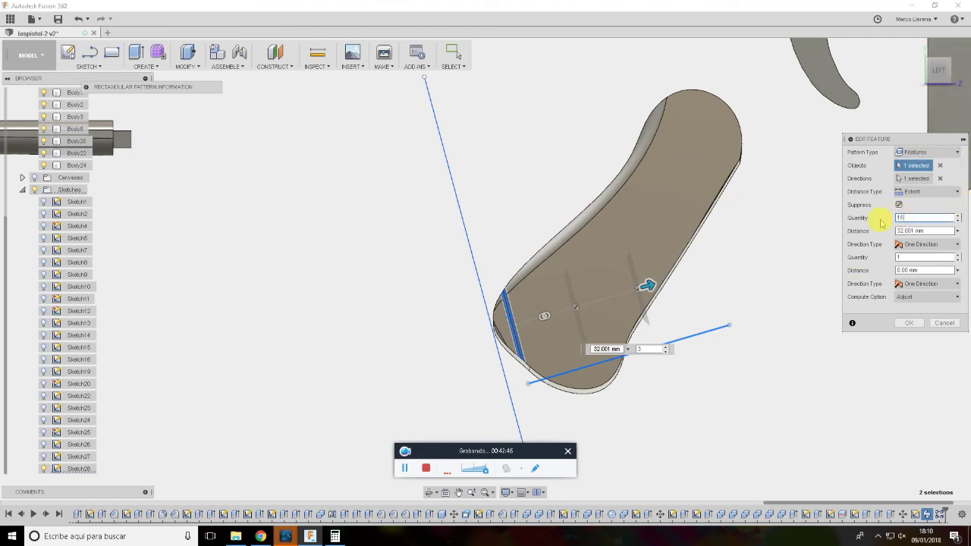
mouse_move(646, 286)
left_mouse_down()
mouse_move(762, 234)
mouse_move(772, 253)
left_mouse_up()
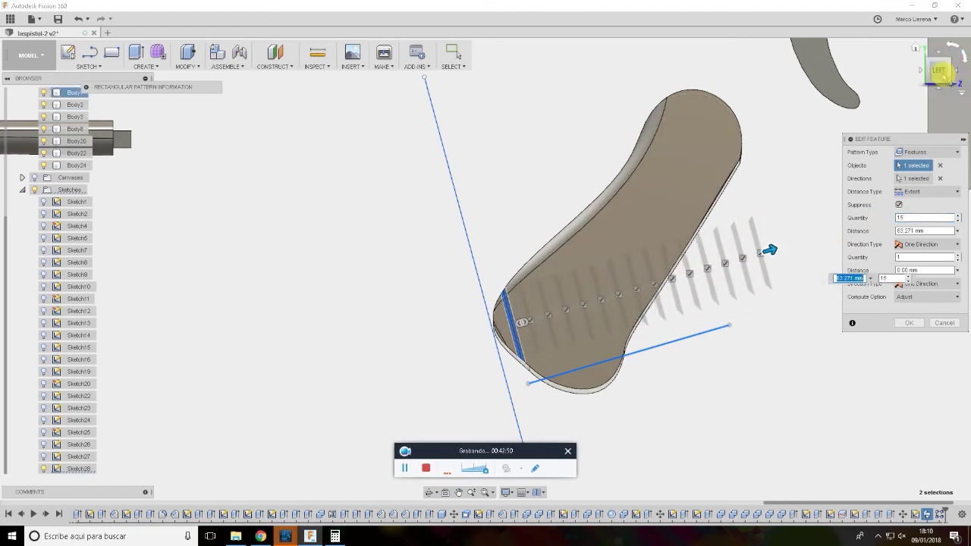
left_click_drag(771, 253, 776, 248)
left_click(896, 218)
type("30")
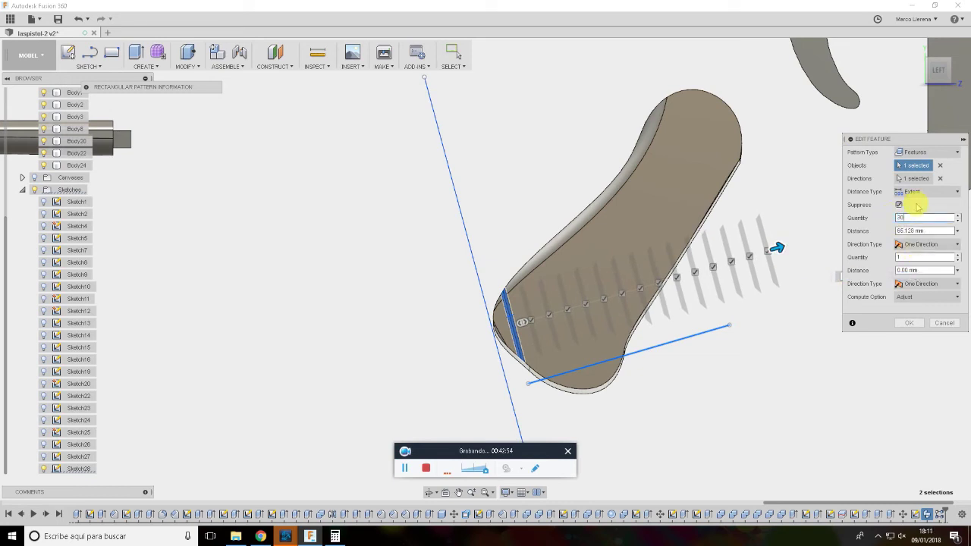
double_click(906, 218)
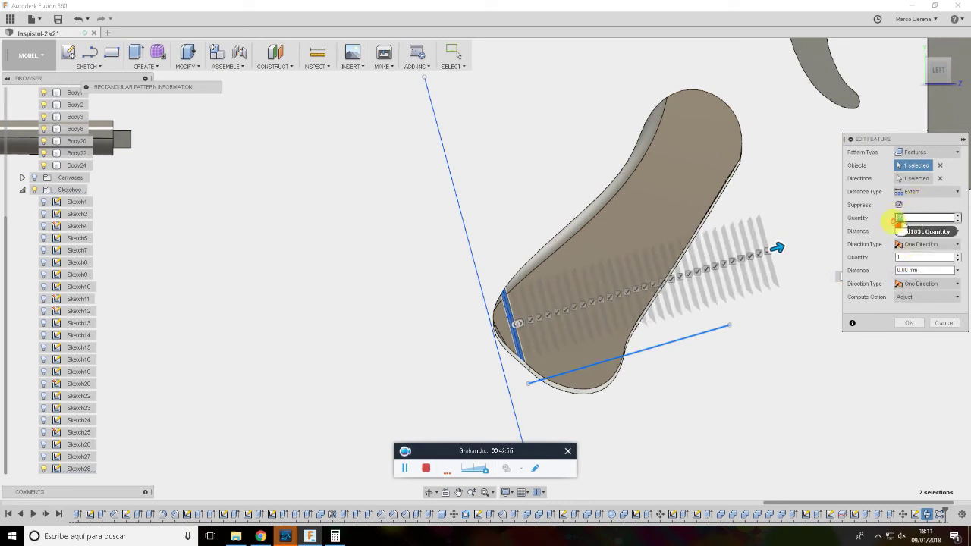
type("45")
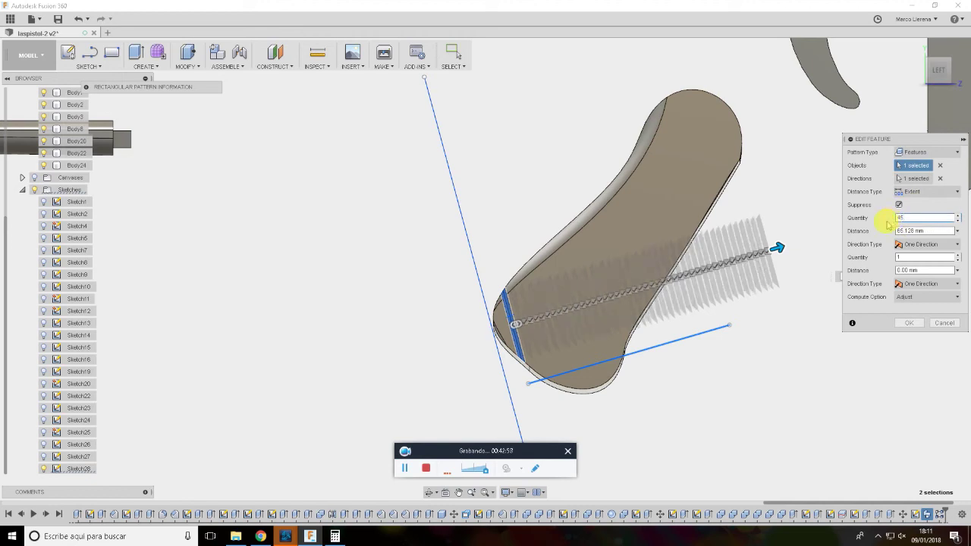
left_click(910, 323)
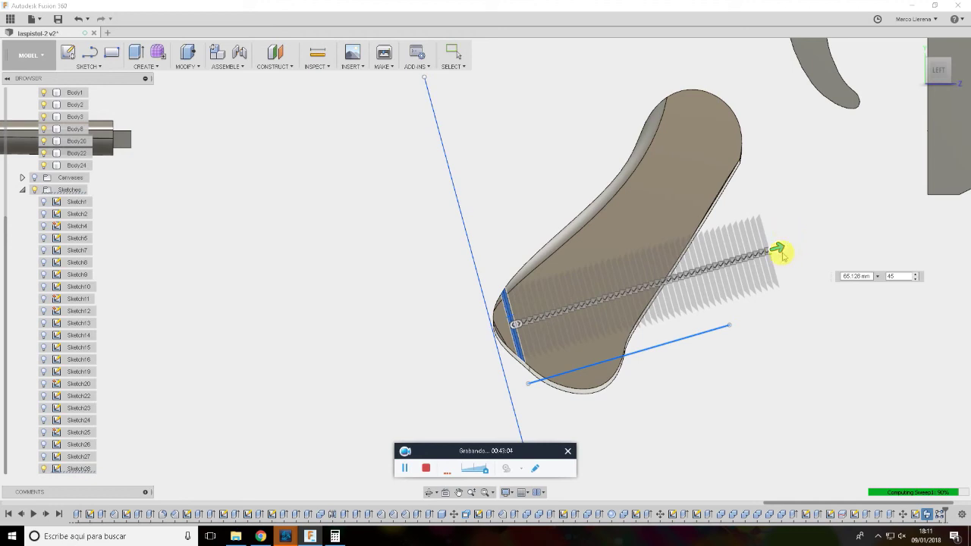
Finish the 45-groove pattern, inspect the grooved grip up close, and return to the left view
key("Return")
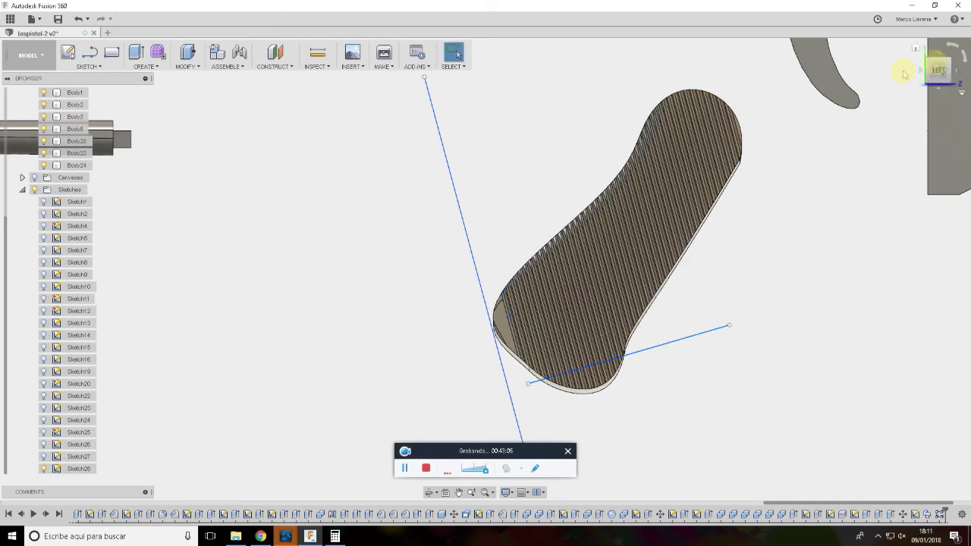
left_click_drag(939, 70, 885, 86)
scroll(722, 141, "up", 3)
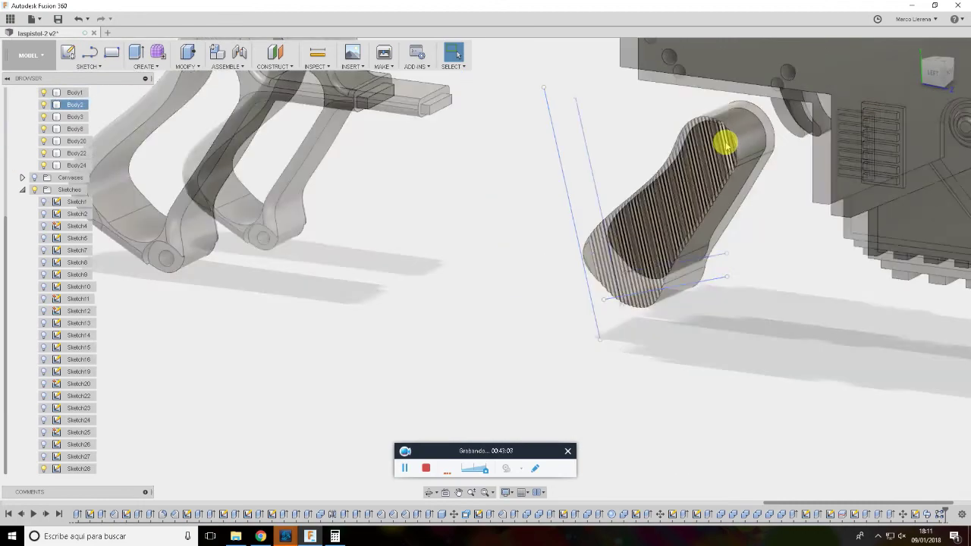
scroll(726, 142, "up", 3)
scroll(726, 142, "up", 3)
scroll(737, 124, "up", 3)
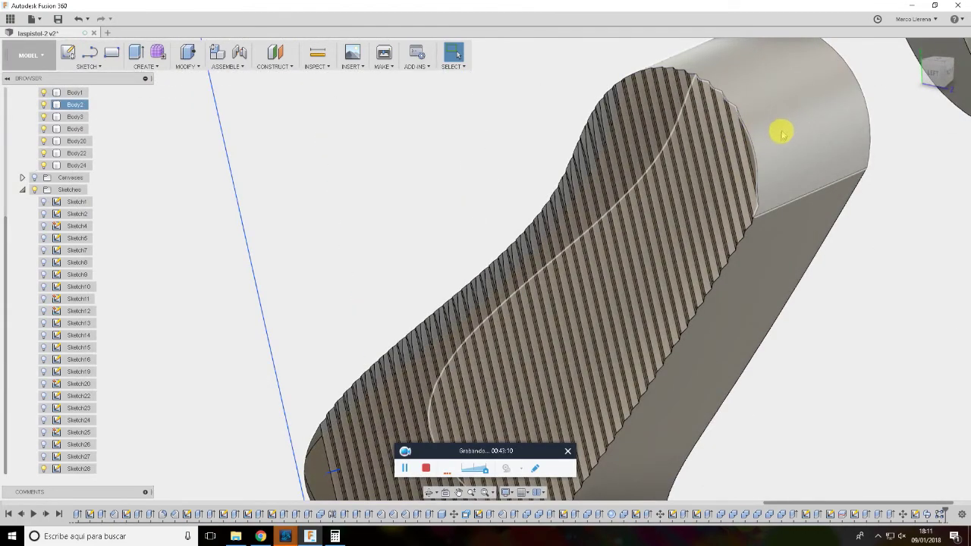
middle_click_drag(782, 134, 715, 76, "shift")
scroll(721, 81, "up", 2)
scroll(720, 78, "up", 2)
scroll(727, 104, "up", 2)
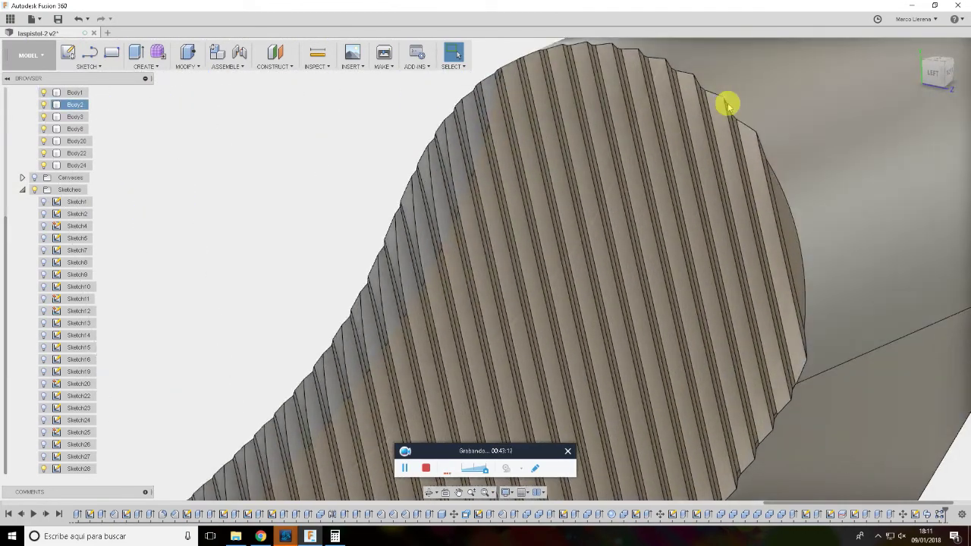
scroll(736, 121, "down", 4)
scroll(747, 137, "down", 3)
scroll(835, 114, "down", 1)
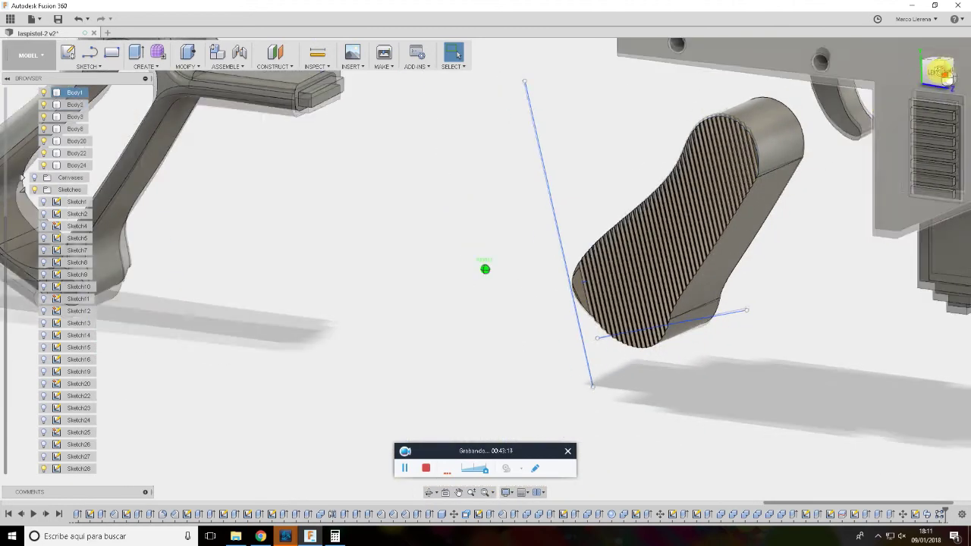
left_click(943, 72)
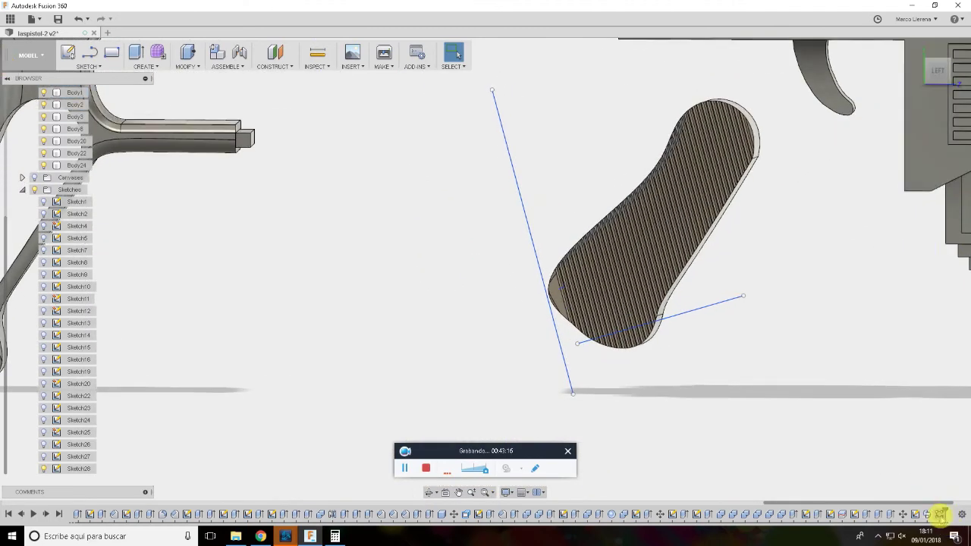
double_click(939, 515)
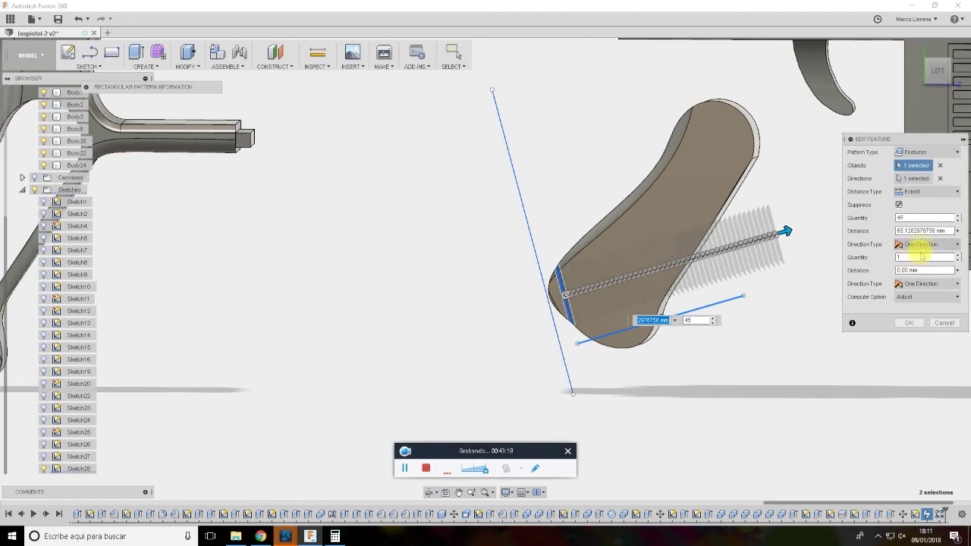
left_click(921, 248)
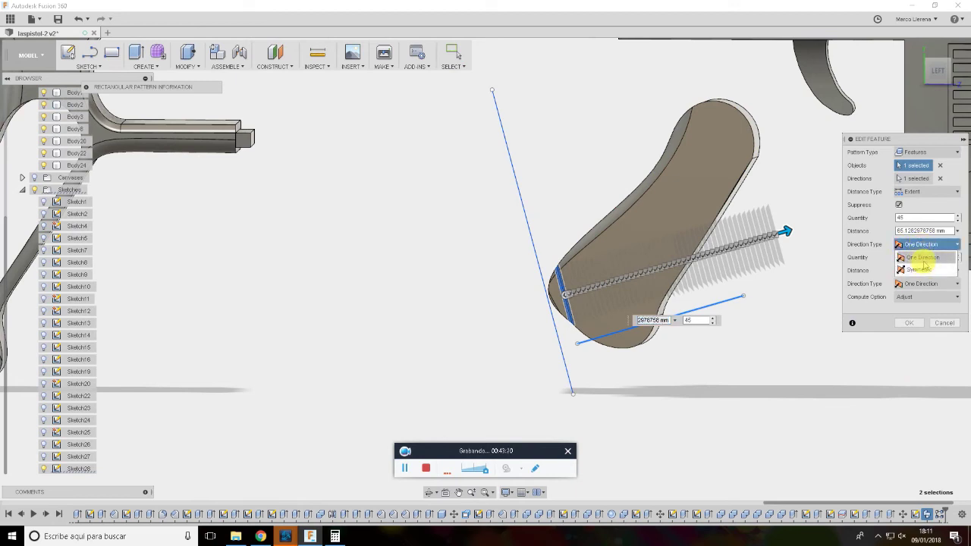
left_click(925, 257)
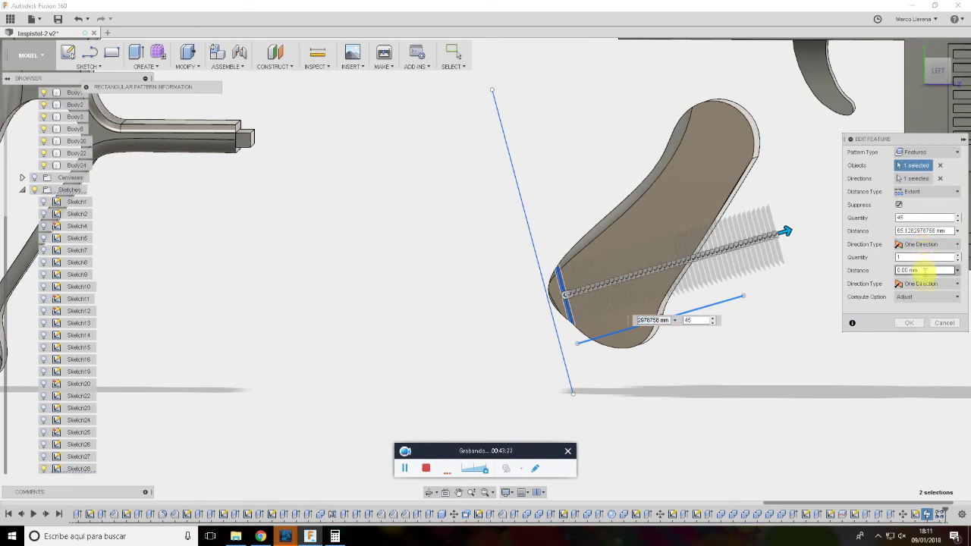
left_click(925, 244)
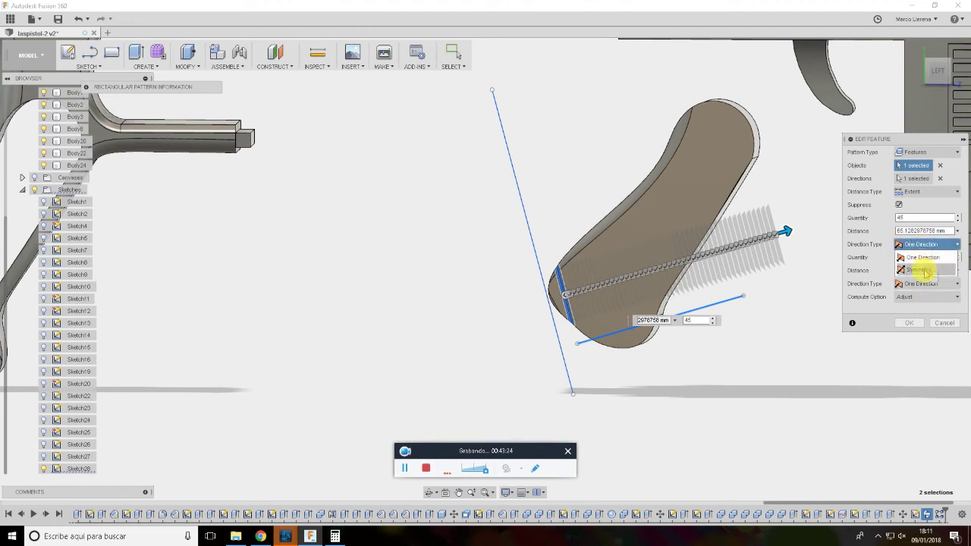
left_click(921, 270)
left_click(910, 244)
left_click(920, 258)
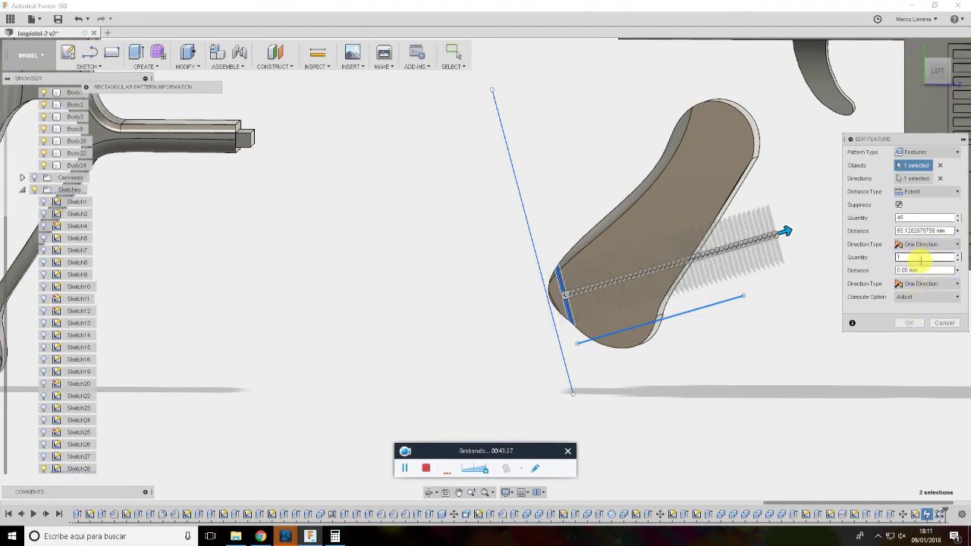
left_click(906, 323)
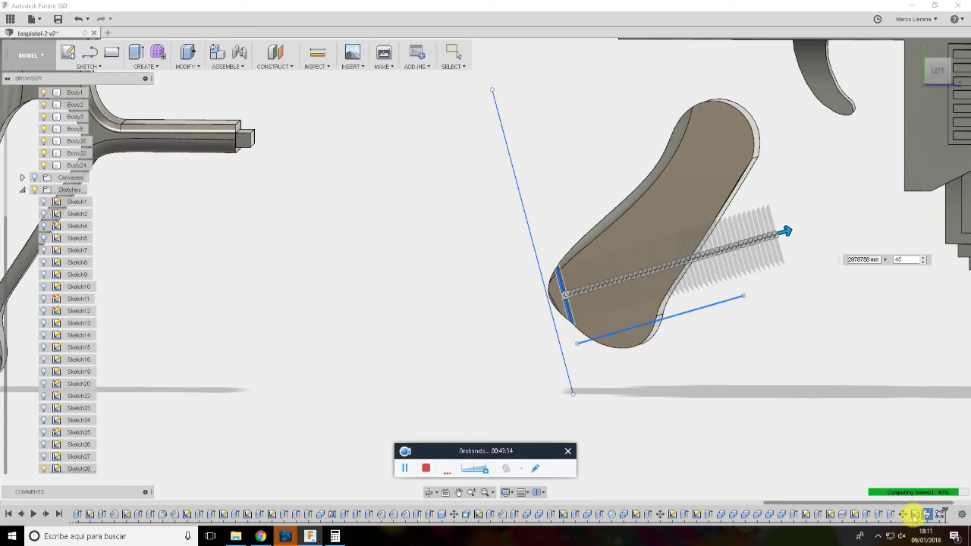
Open Sketch28 and hide the bodies to expose the triangular groove profile
double_click(914, 514)
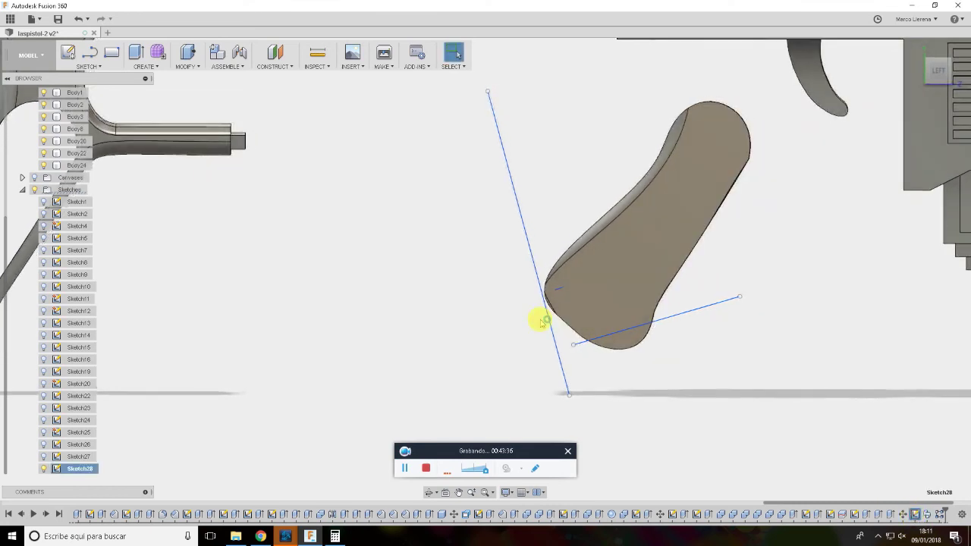
scroll(552, 278, "up", 5)
scroll(552, 279, "up", 3)
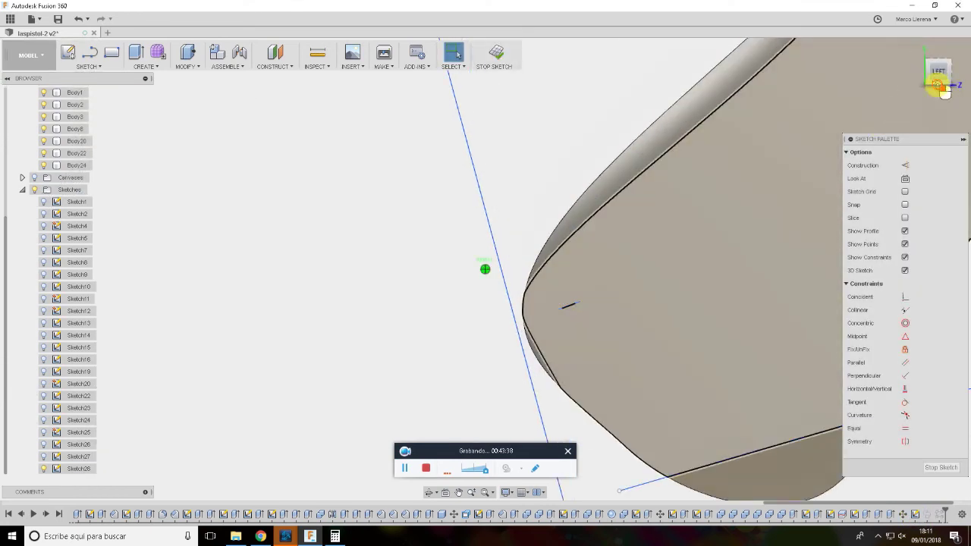
left_click_drag(936, 83, 873, 126)
scroll(564, 177, "up", 3)
scroll(553, 269, "up", 3)
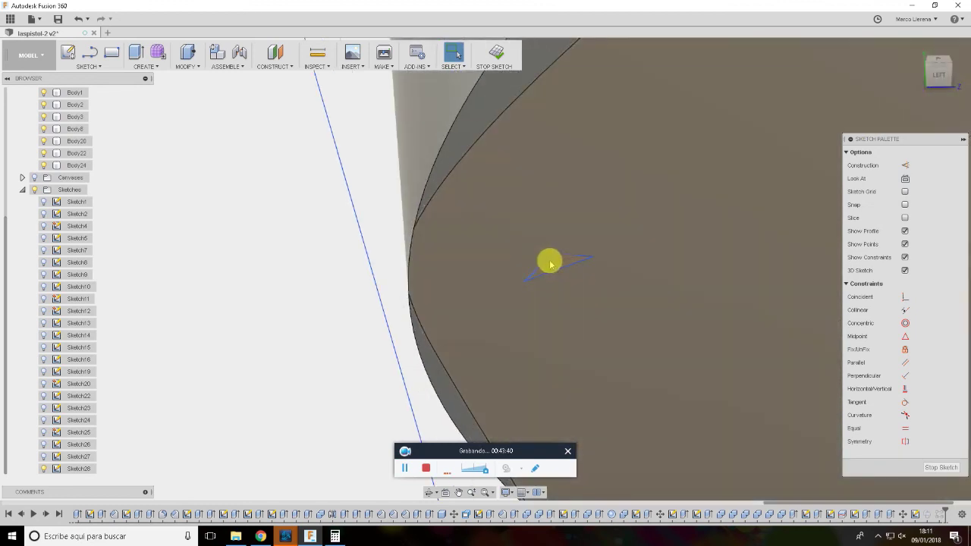
scroll(61, 121, "up", 3)
left_click(35, 141)
Move the triangle profile about 4.7 mm onto the slanted line at the grip's tip
left_click(529, 278)
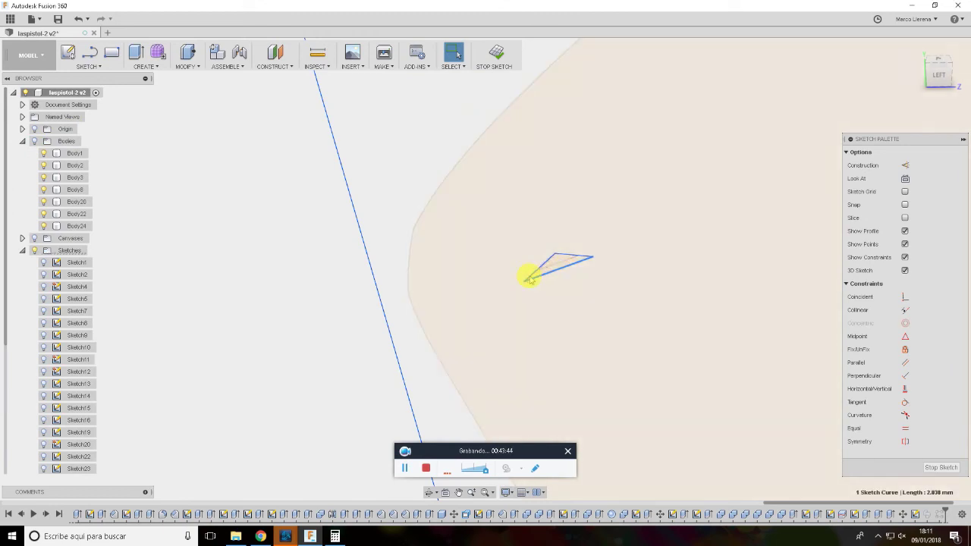
left_click(569, 264, "shift")
left_click(584, 259)
left_click(578, 266, "shift")
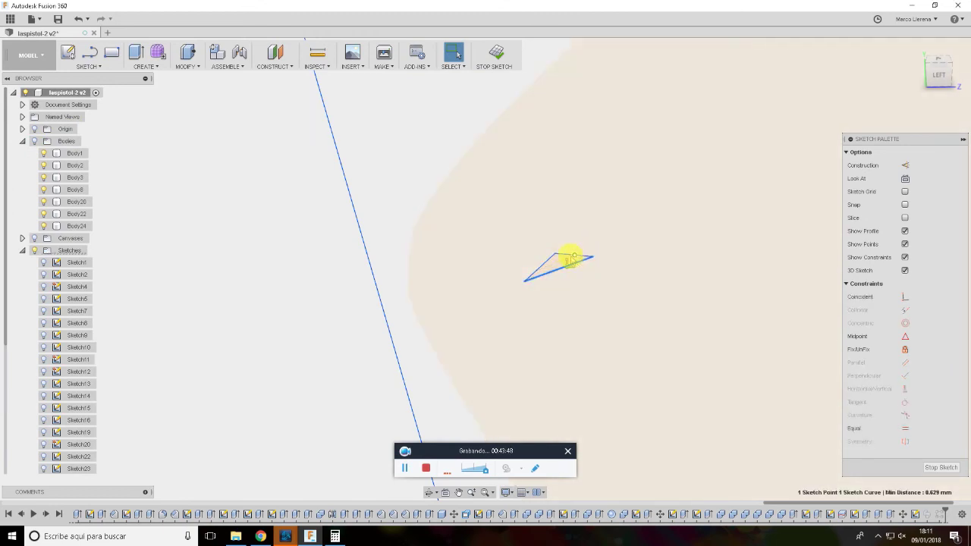
left_click(576, 261, "shift")
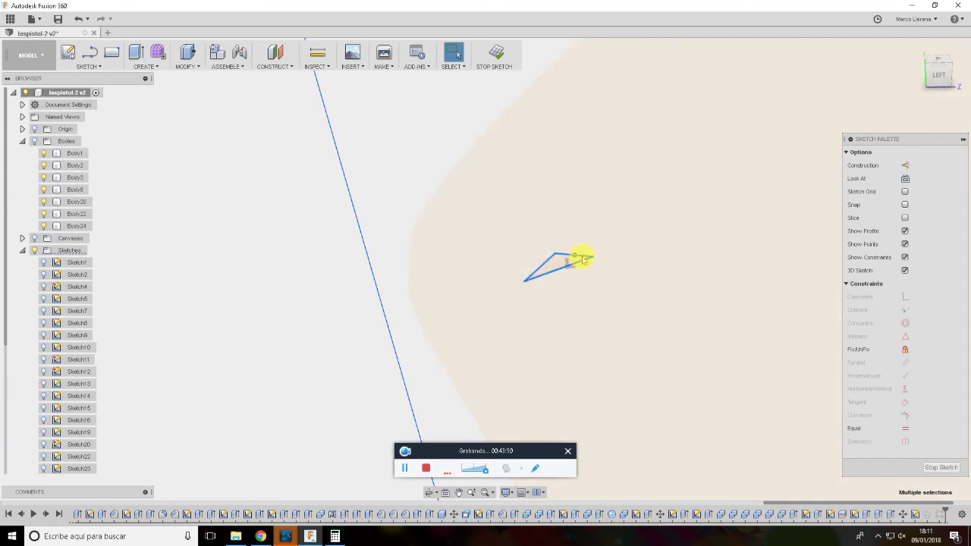
right_click(581, 257)
left_click(540, 256)
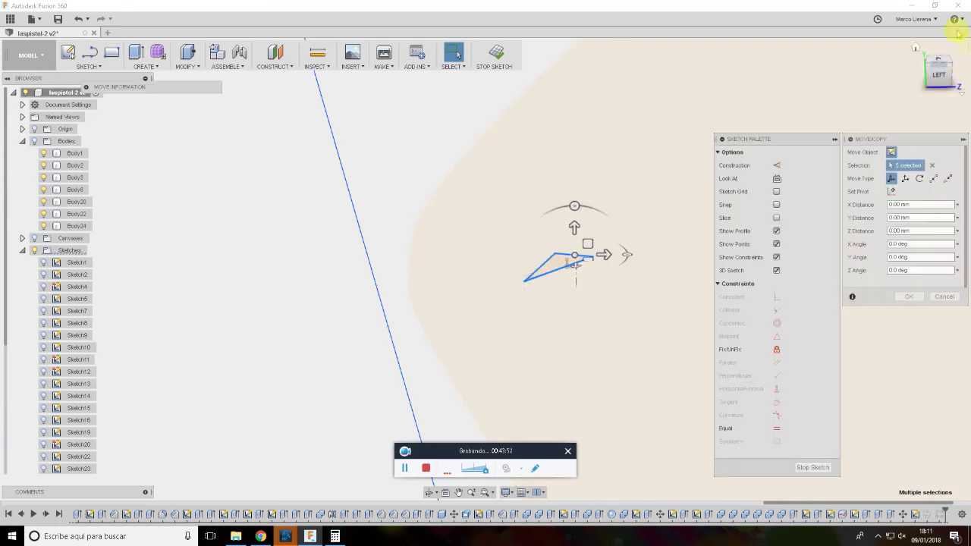
left_click(939, 75)
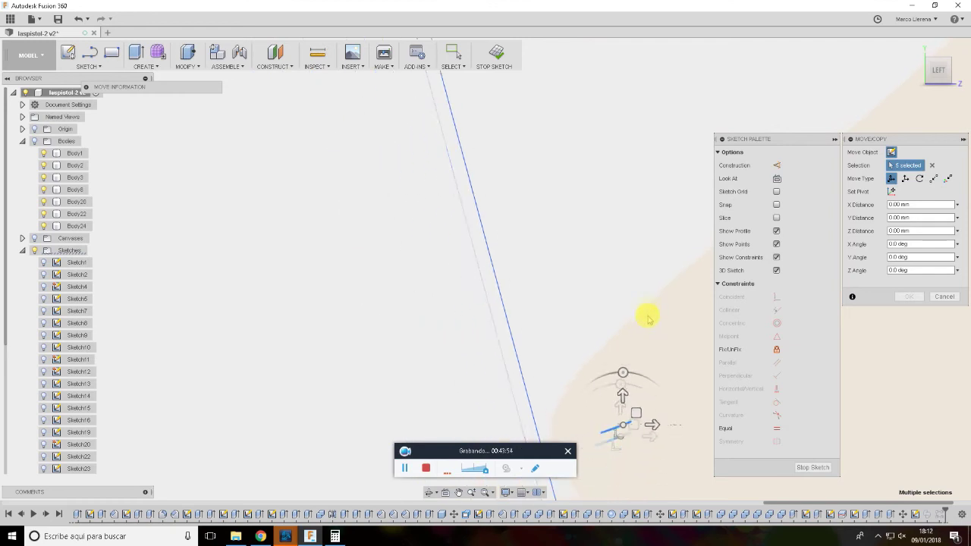
left_click_drag(552, 220, 478, 237)
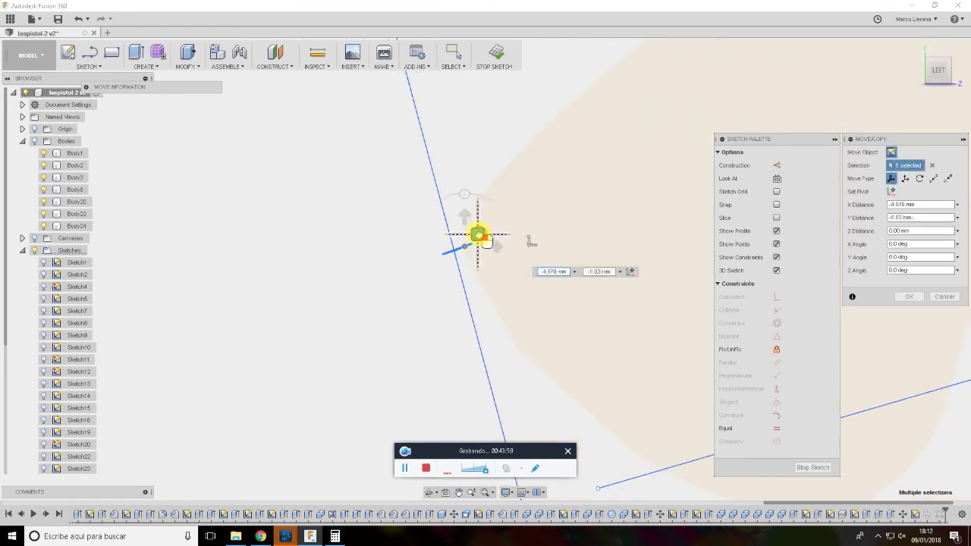
left_click(907, 297)
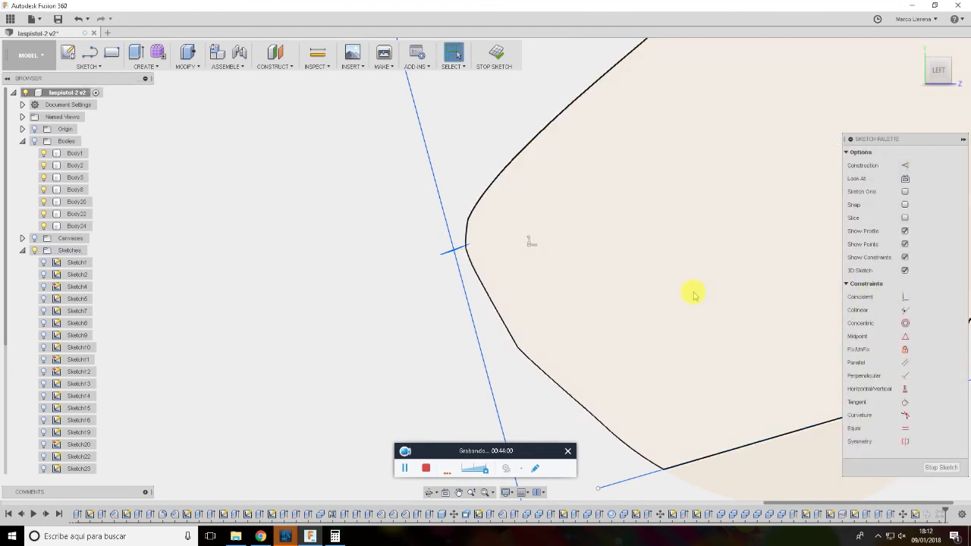
Stop the sketch and show the bodies again to view the rebuilt grooved grip
left_click(950, 468)
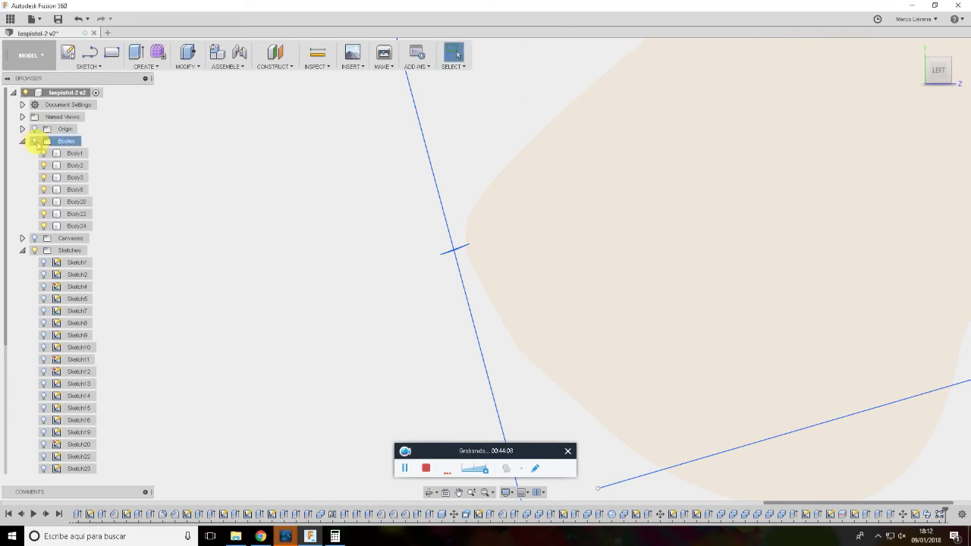
left_click(34, 141)
scroll(561, 253, "down", 5)
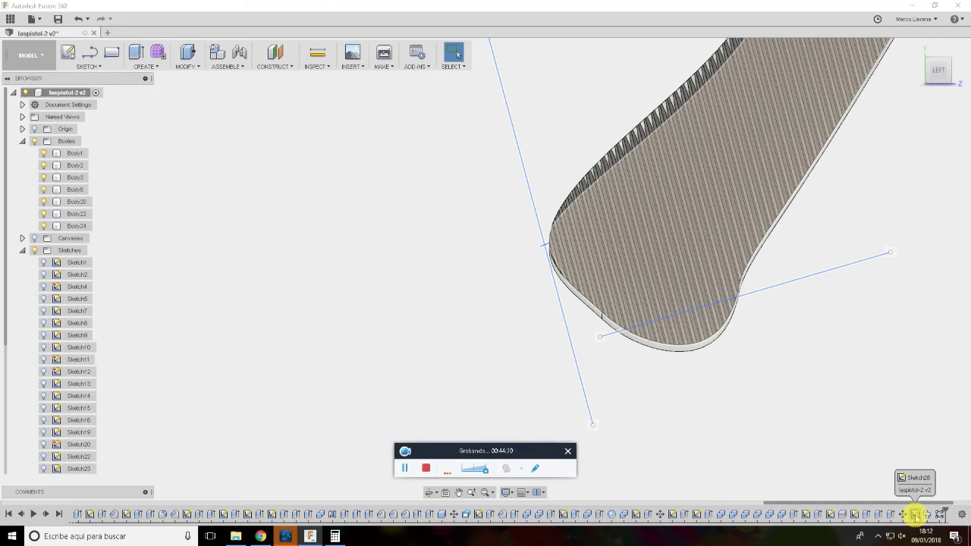
In Sketch28, rotate the triangular groove profile by about -108.8°
double_click(915, 516)
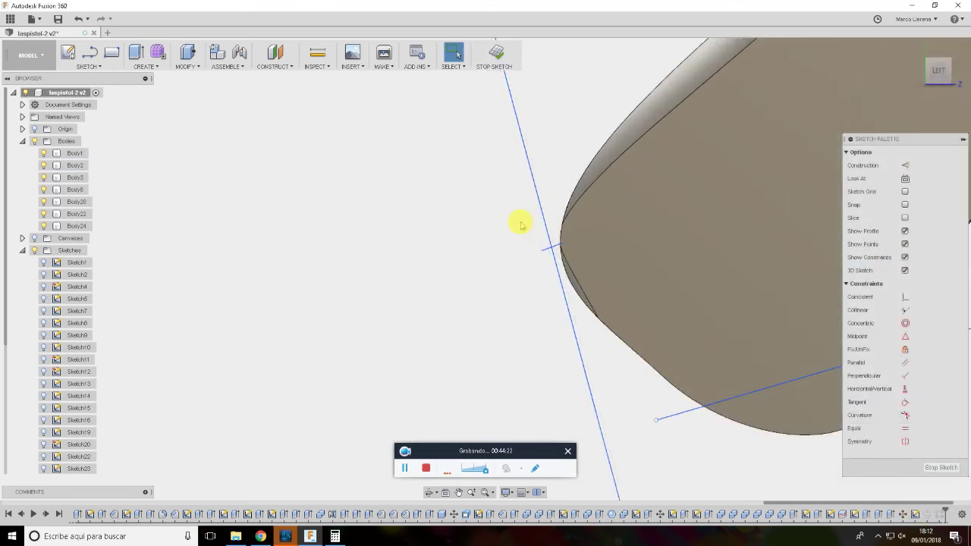
mouse_move(540, 260)
middle_mouse_down("shift")
mouse_move(574, 275)
mouse_move(541, 245)
mouse_move(558, 271)
middle_mouse_up("shift")
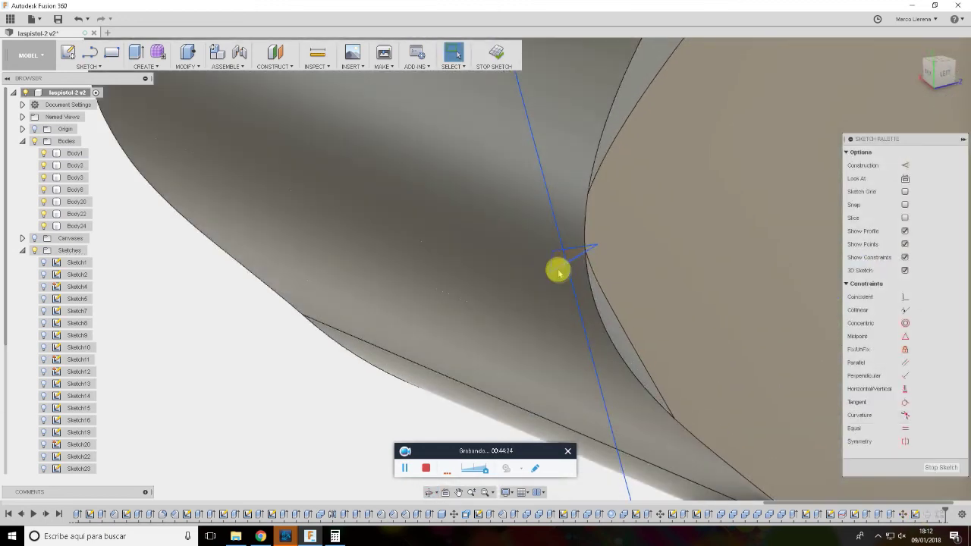
left_click(557, 267)
left_click(566, 256)
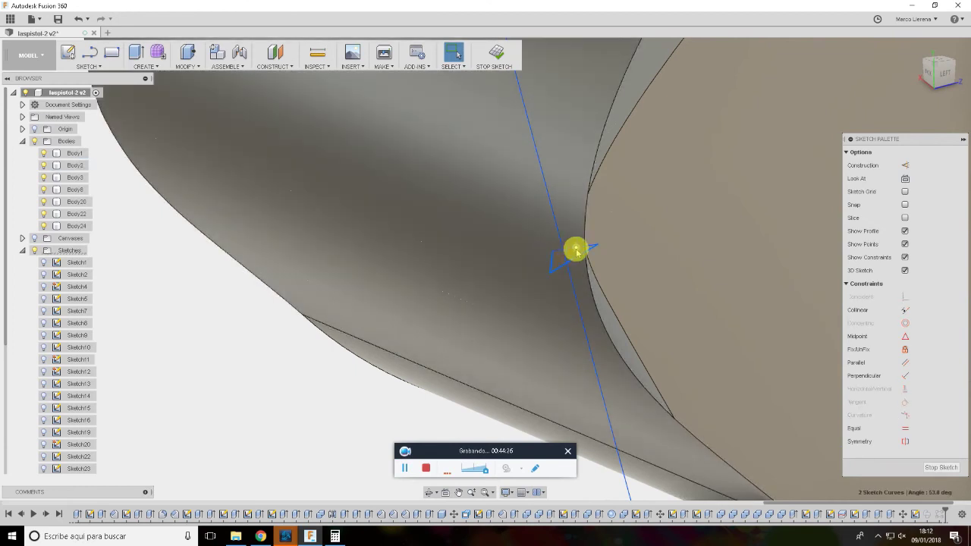
left_click_drag(572, 251, 598, 244)
left_click(597, 273)
key("m")
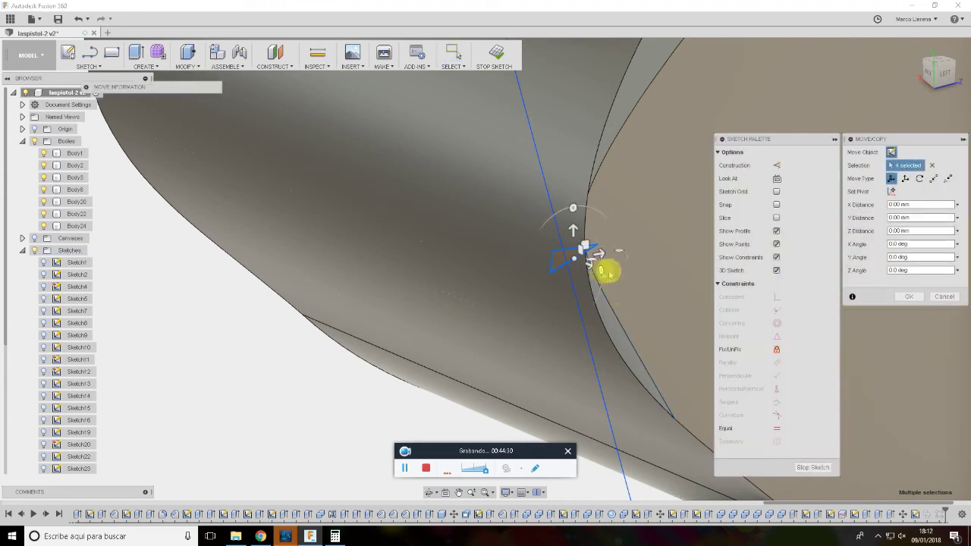
left_click(945, 79)
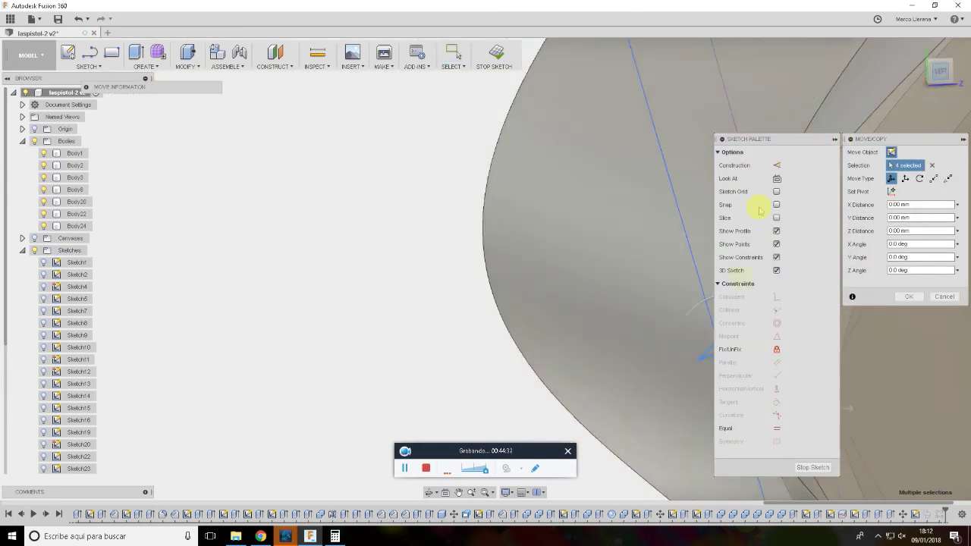
left_click_drag(457, 227, 505, 295)
type("-90")
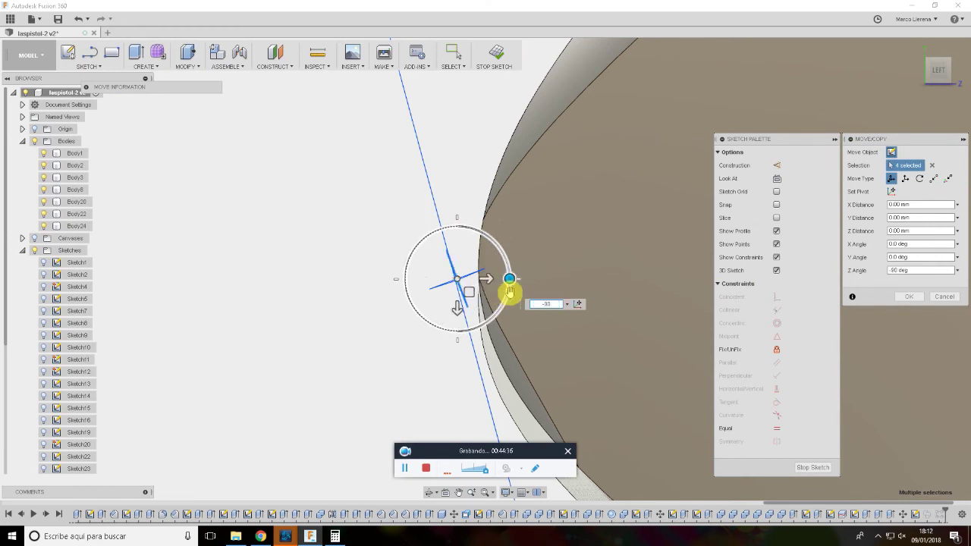
key("Return")
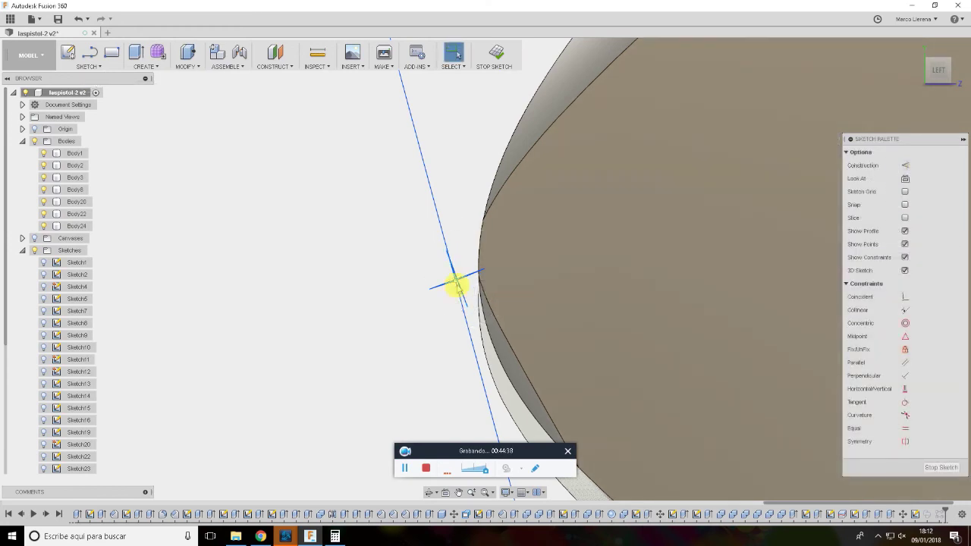
Move the profile 20.401 mm X and -22.209 mm Y below the grip, then finish the sketch
mouse_move(468, 298)
middle_mouse_down("shift")
mouse_move(448, 299)
mouse_move(461, 258)
middle_mouse_up("shift")
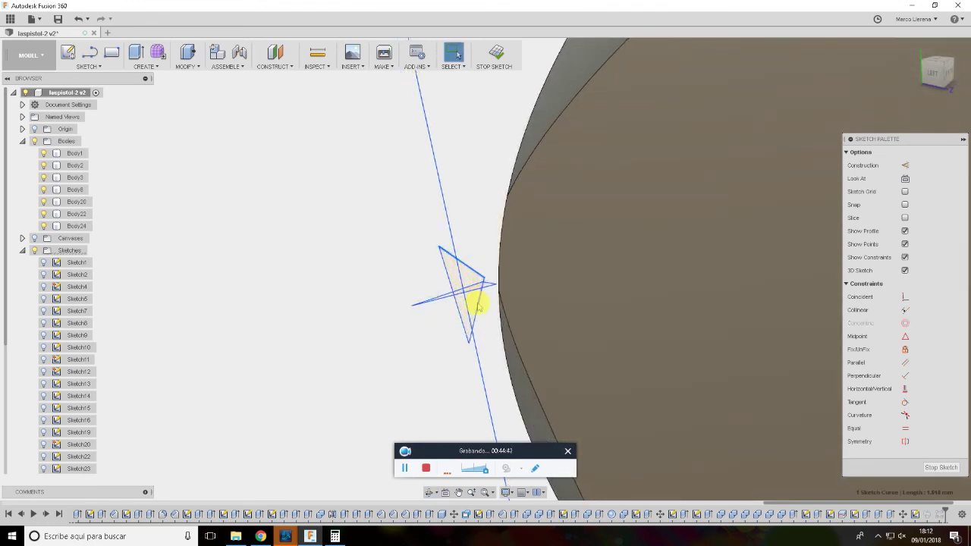
left_click(477, 322)
left_click(461, 321, "shift")
middle_click_drag(481, 347, 927, 78, "shift")
left_click(926, 79)
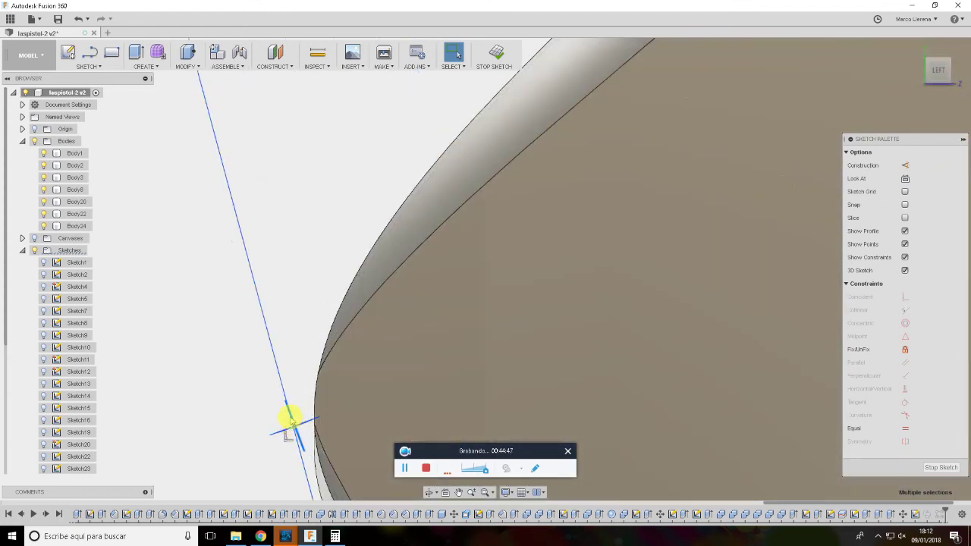
right_click(290, 417)
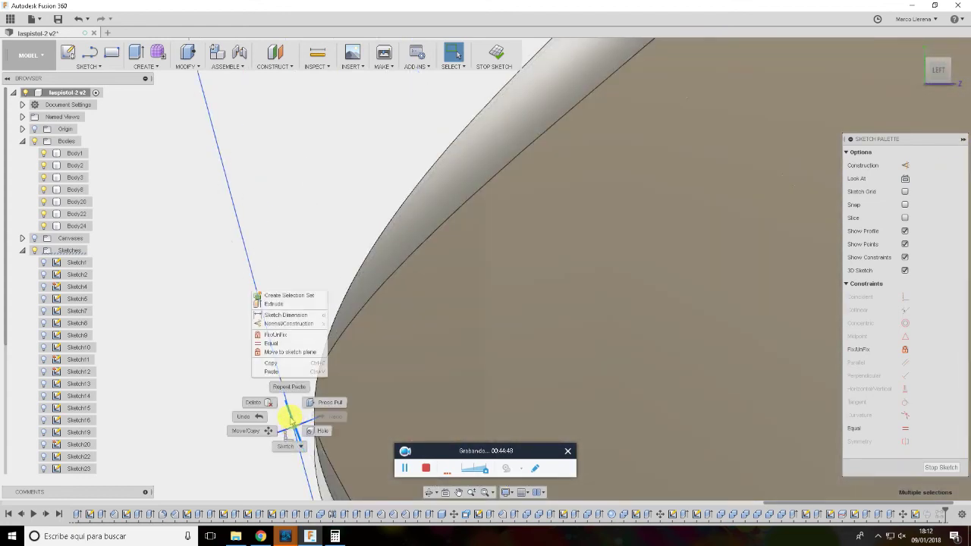
left_click(261, 429)
scroll(471, 351, "down", 2)
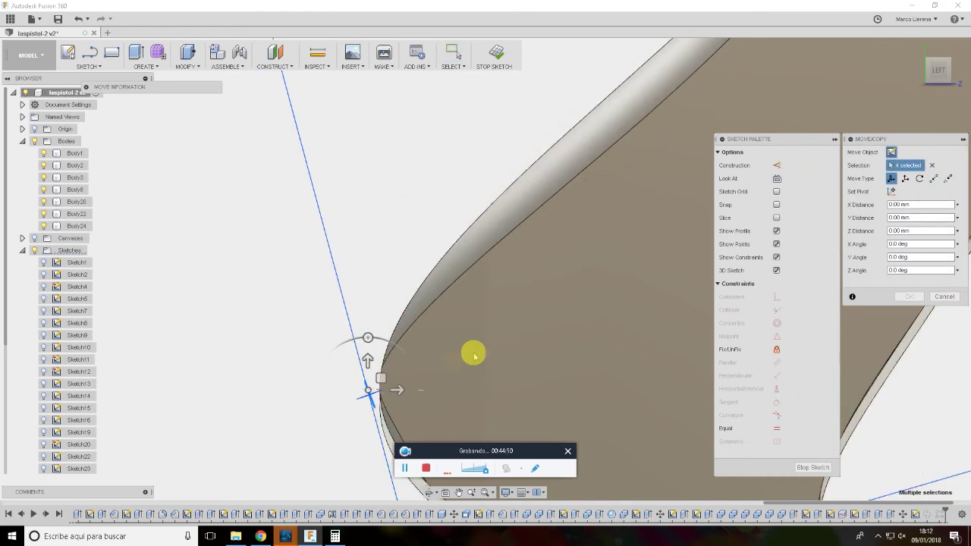
scroll(520, 341, "down", 2)
scroll(576, 364, "down", 2)
scroll(503, 262, "up", 2)
mouse_move(395, 240)
left_mouse_down()
mouse_move(527, 370)
mouse_move(513, 353)
left_mouse_up()
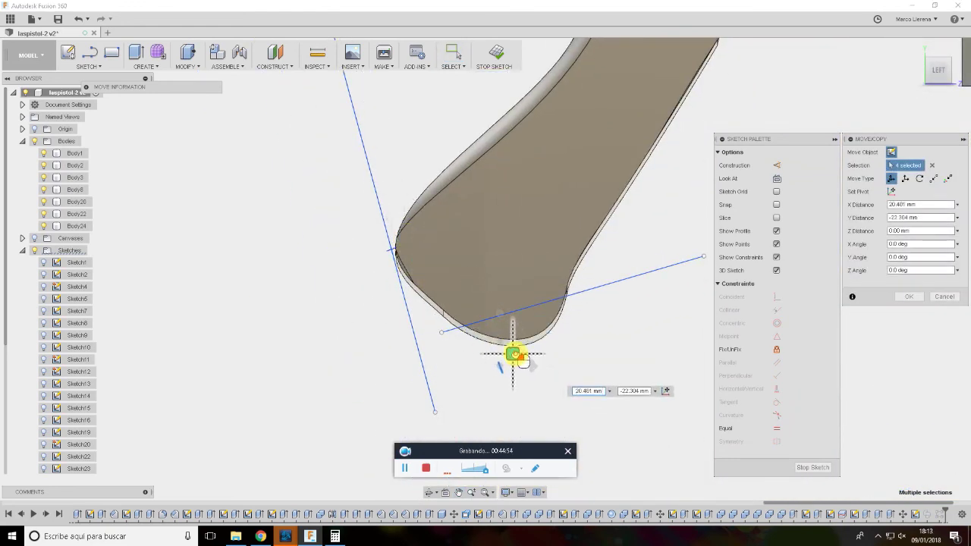
left_click(904, 302)
left_click(943, 465)
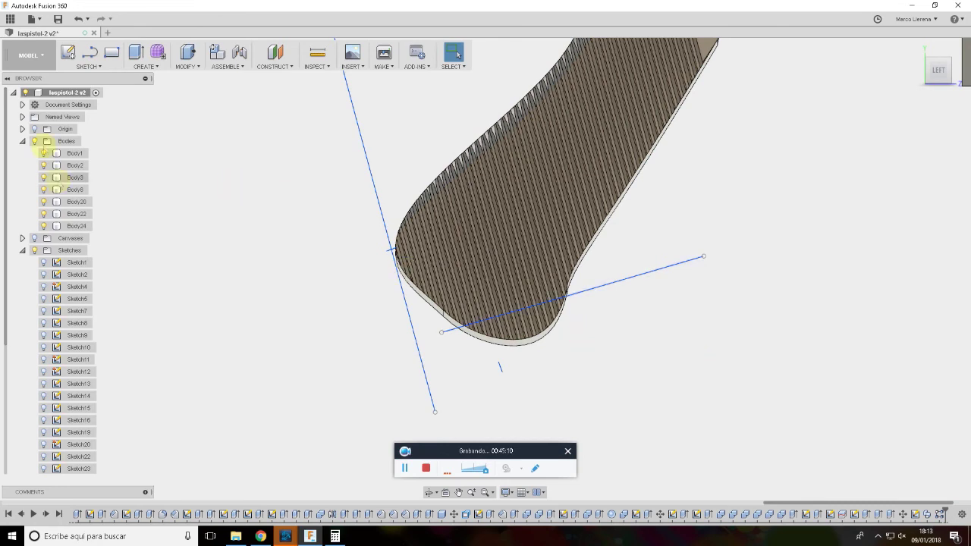
left_click(135, 67)
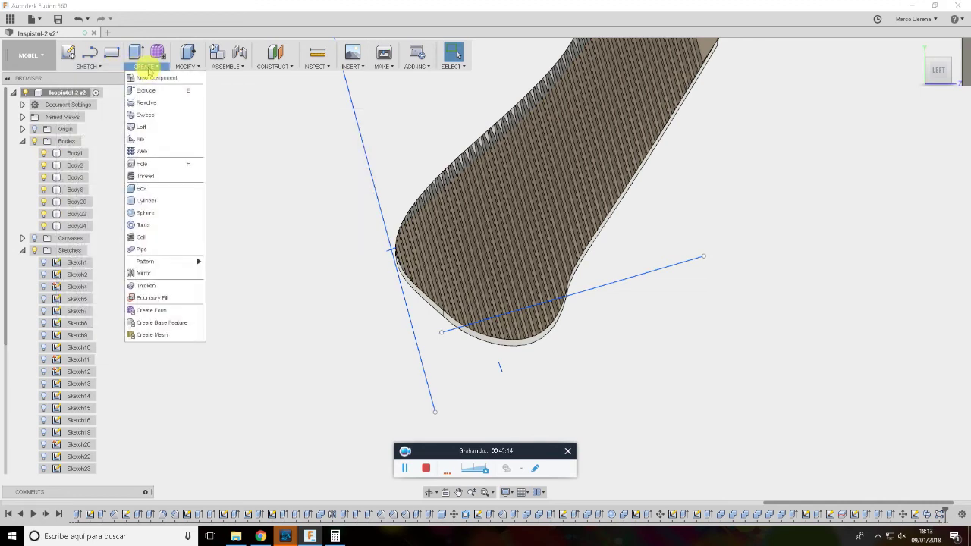
left_click(234, 139)
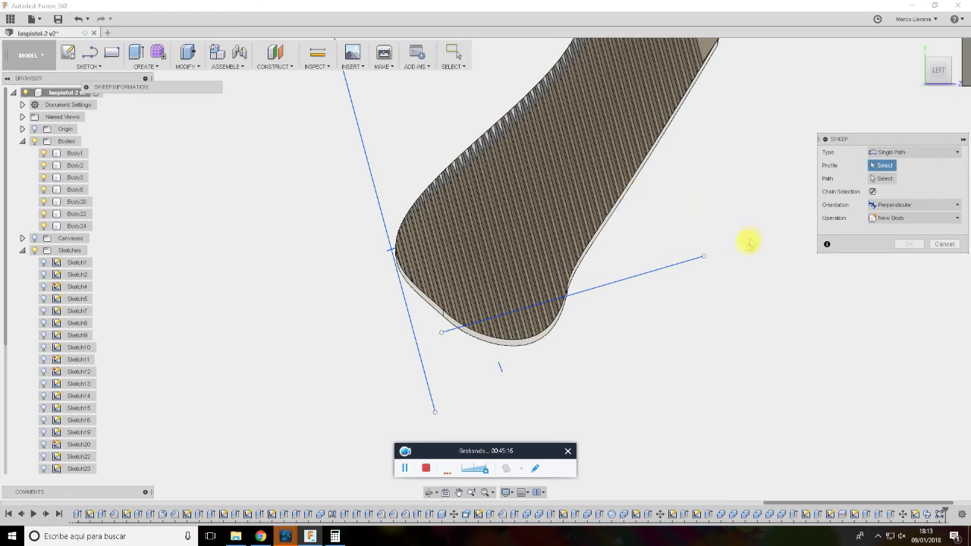
left_click(921, 76)
scroll(503, 318, "up", 2)
scroll(508, 321, "up", 1)
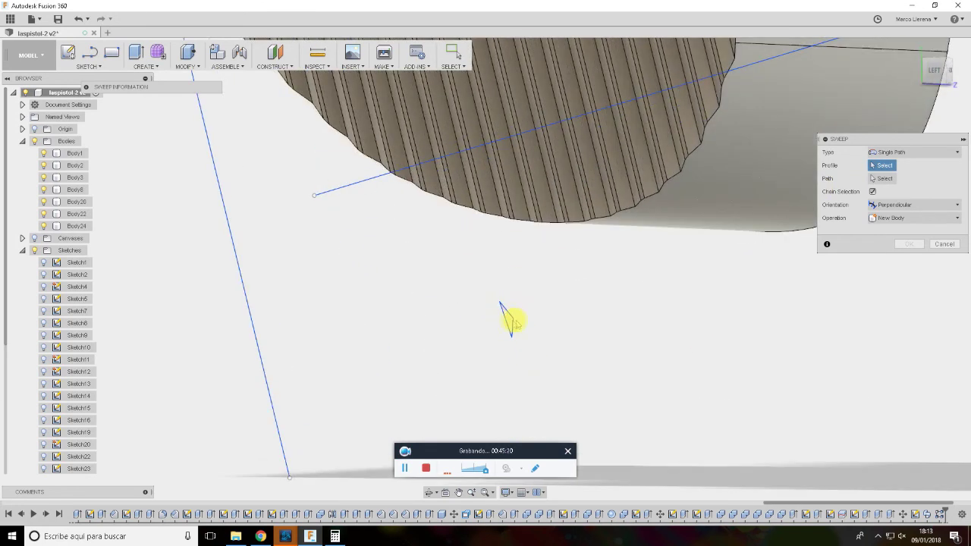
scroll(503, 320, "up", 1)
left_click(505, 321)
scroll(603, 332, "up", 1)
scroll(603, 331, "down", 1)
left_click(880, 178)
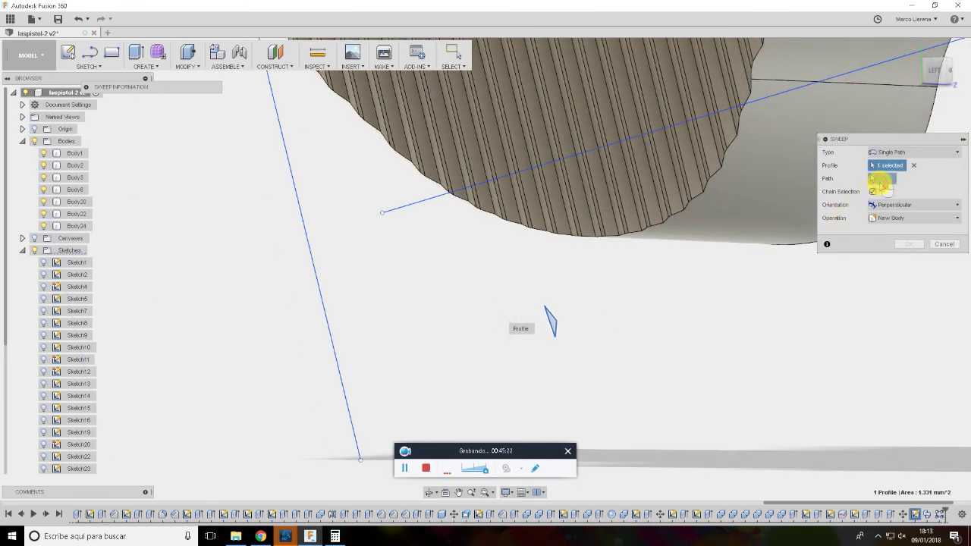
left_click(850, 72)
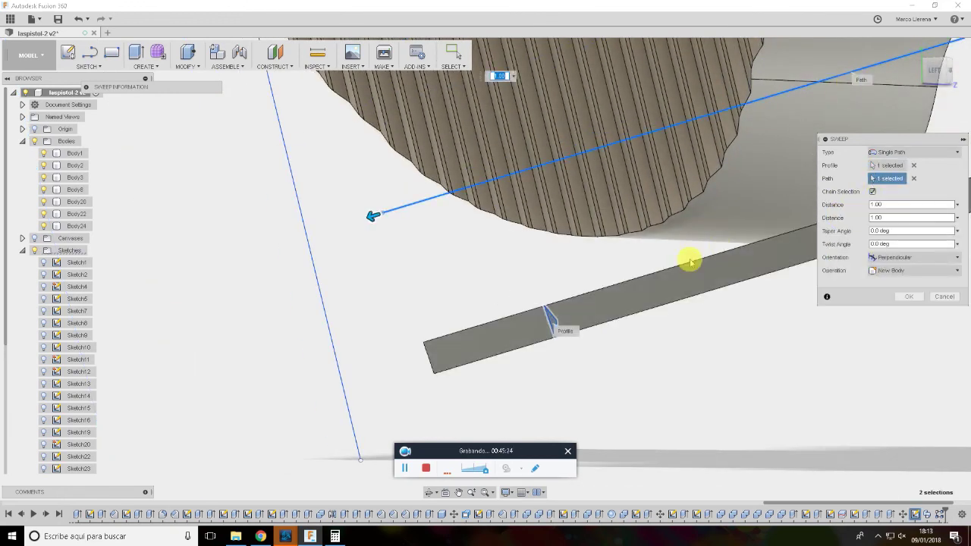
left_click(918, 272)
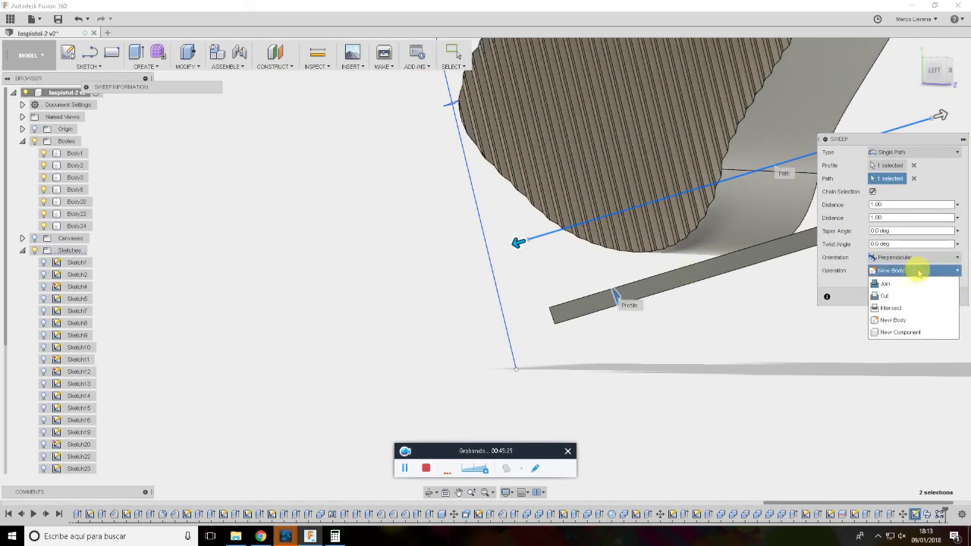
left_click(884, 290)
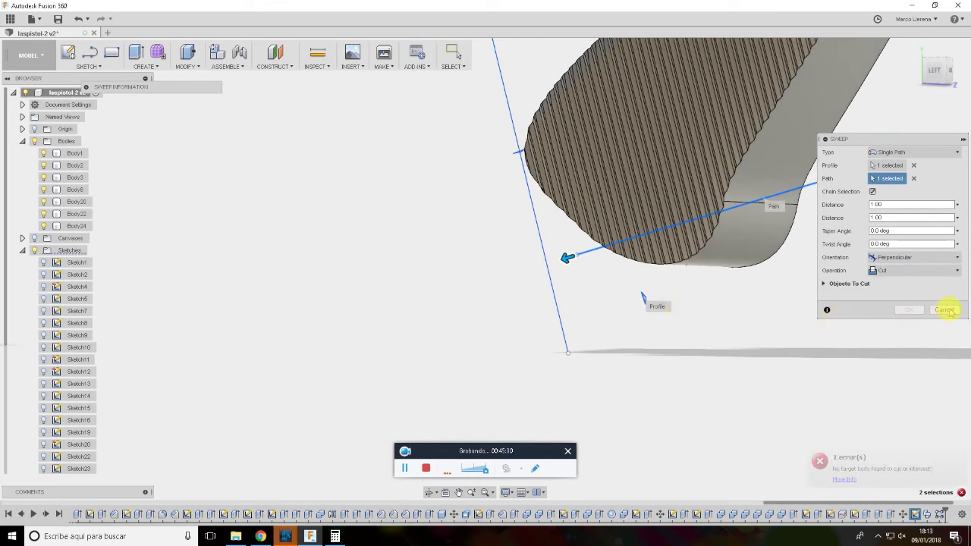
left_click(946, 311)
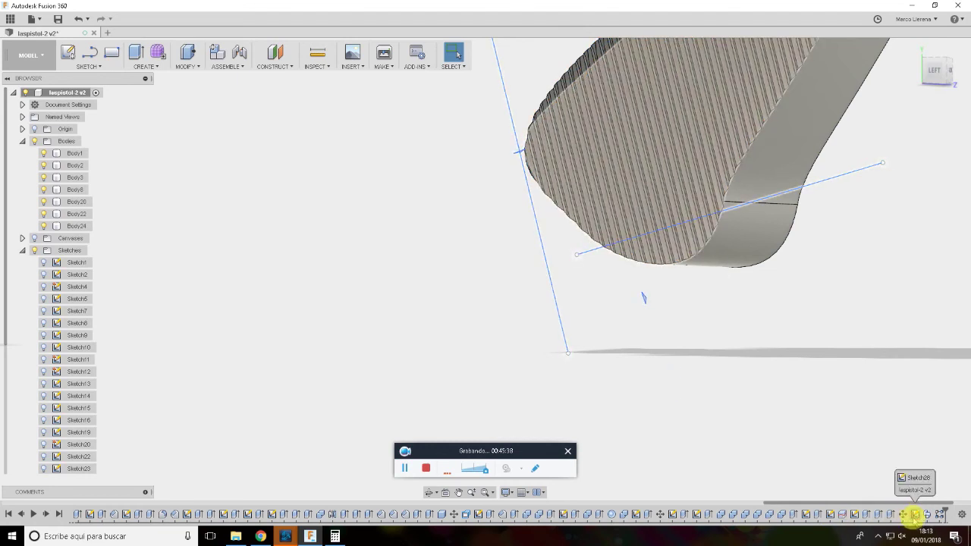
Shift the small profile line 4.049 mm X and 5.506 mm Y onto the grip's lower edge
double_click(914, 514)
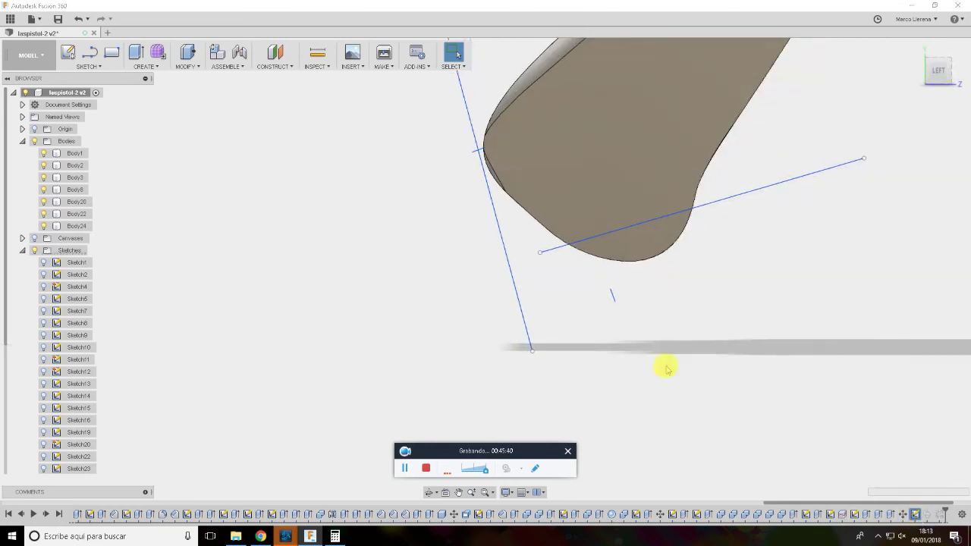
left_click_drag(546, 336, 548, 338)
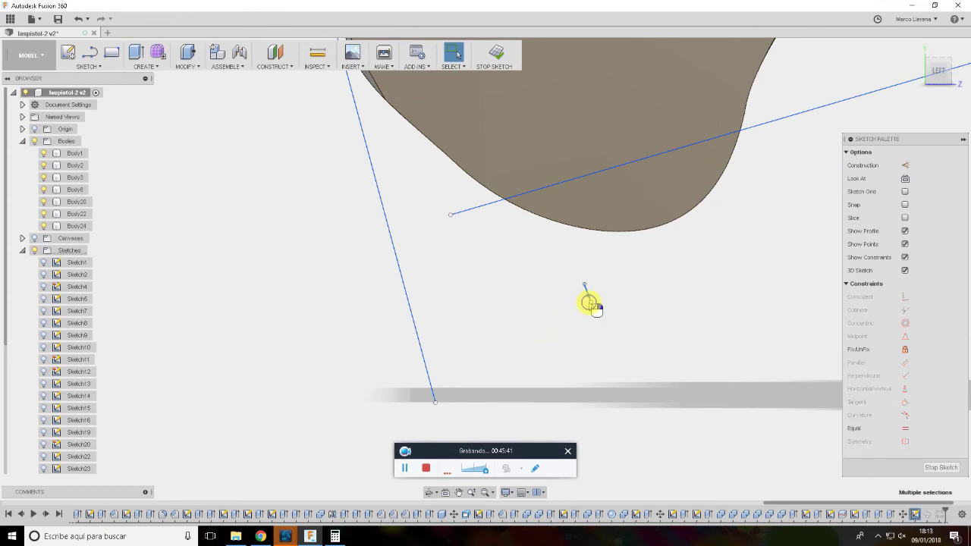
right_click(591, 304)
left_click(567, 316)
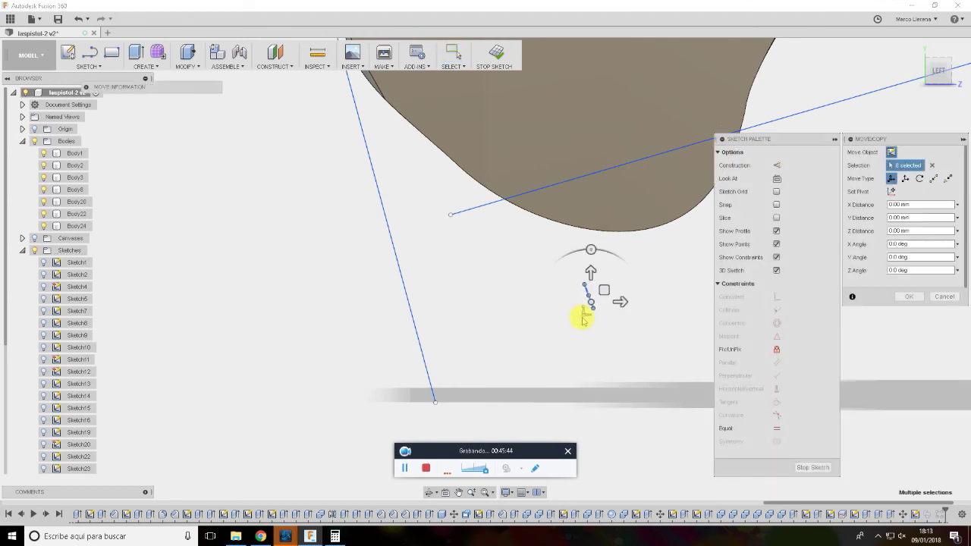
left_click_drag(607, 286, 655, 221)
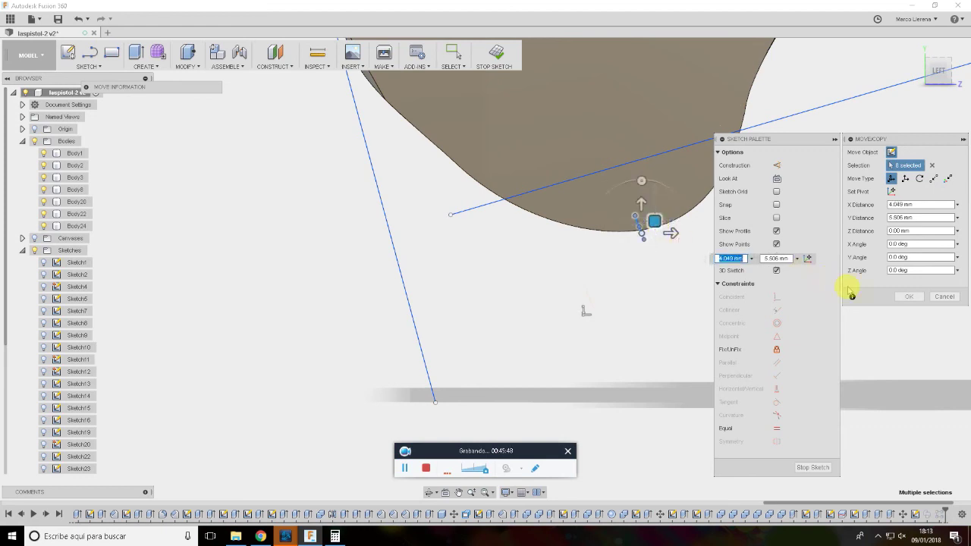
left_click(907, 296)
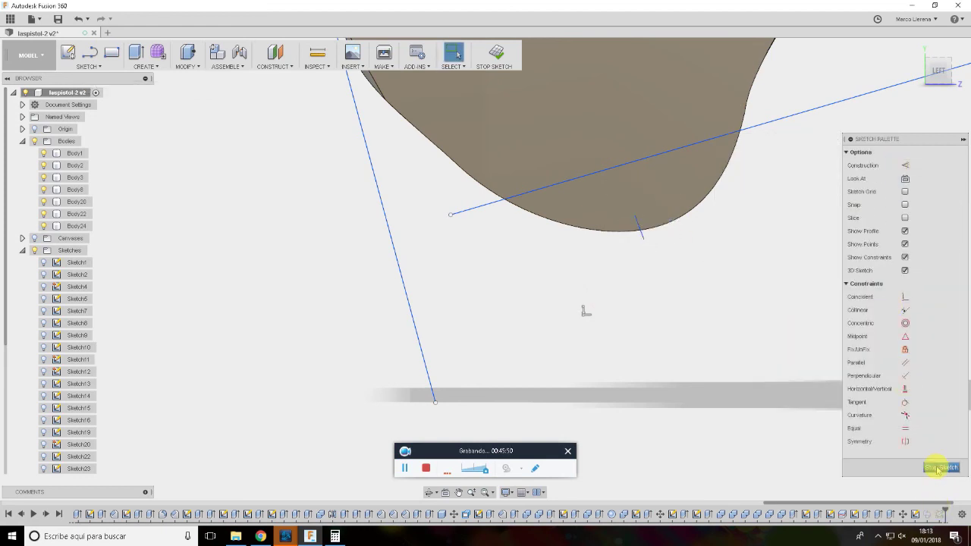
left_click(937, 467)
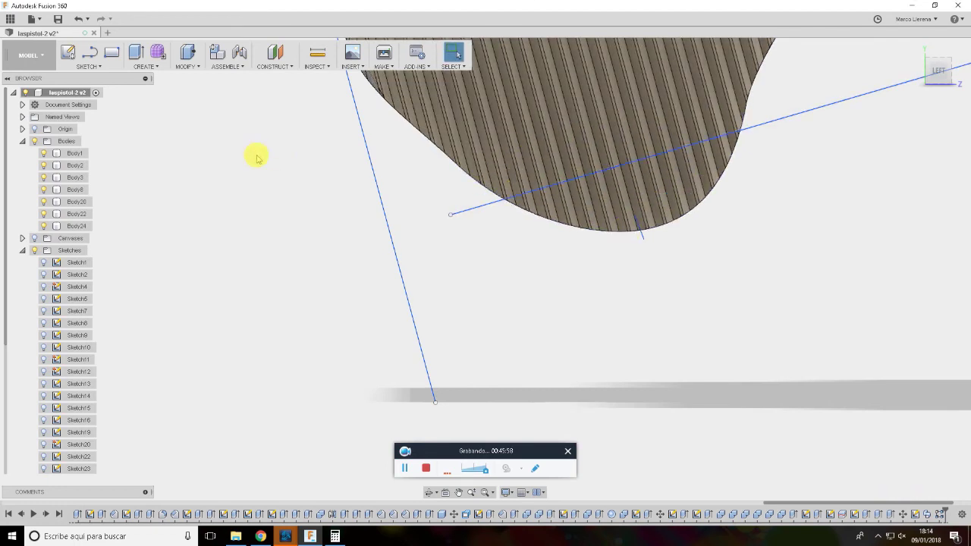
Sweep-cut the small triangle along the diagonal line to notch the grip's lower edge
left_click(145, 68)
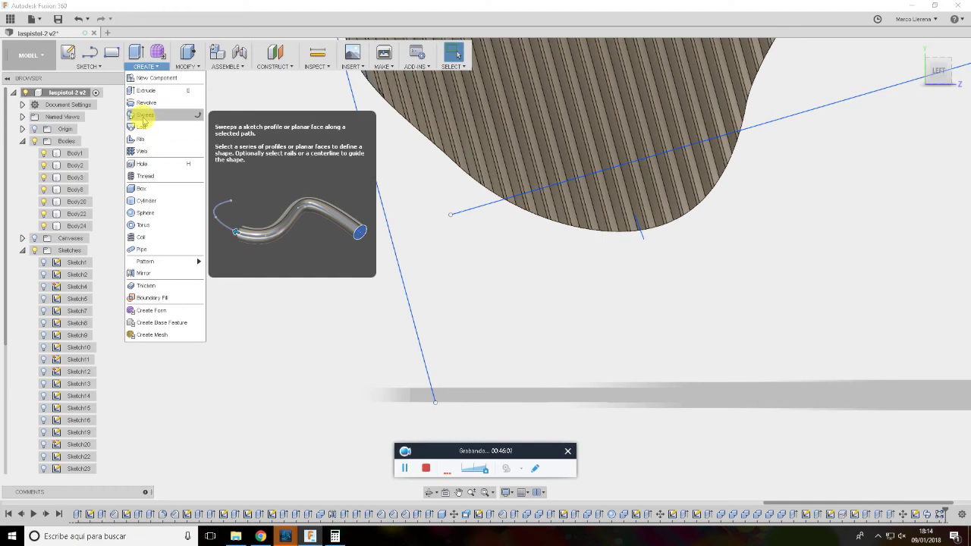
left_click(145, 114)
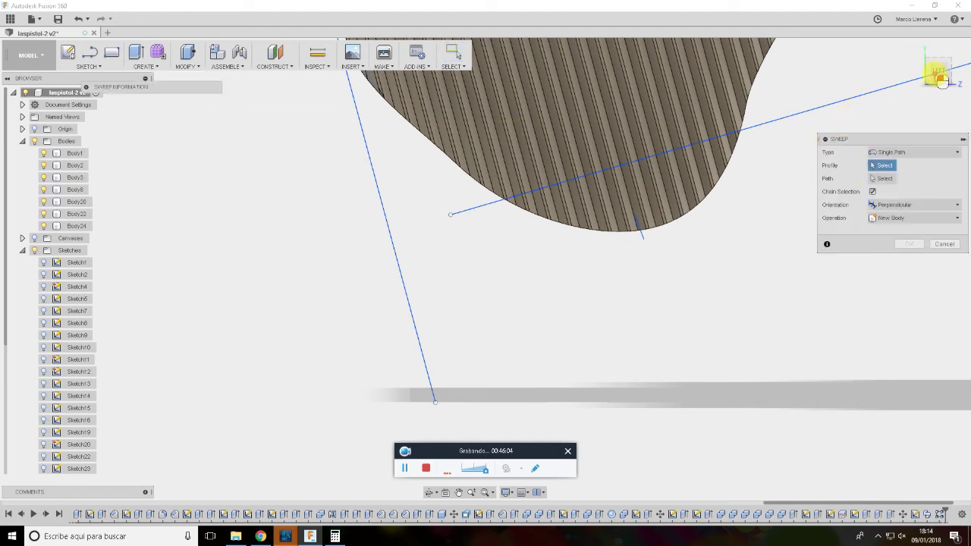
left_click_drag(939, 78, 601, 229)
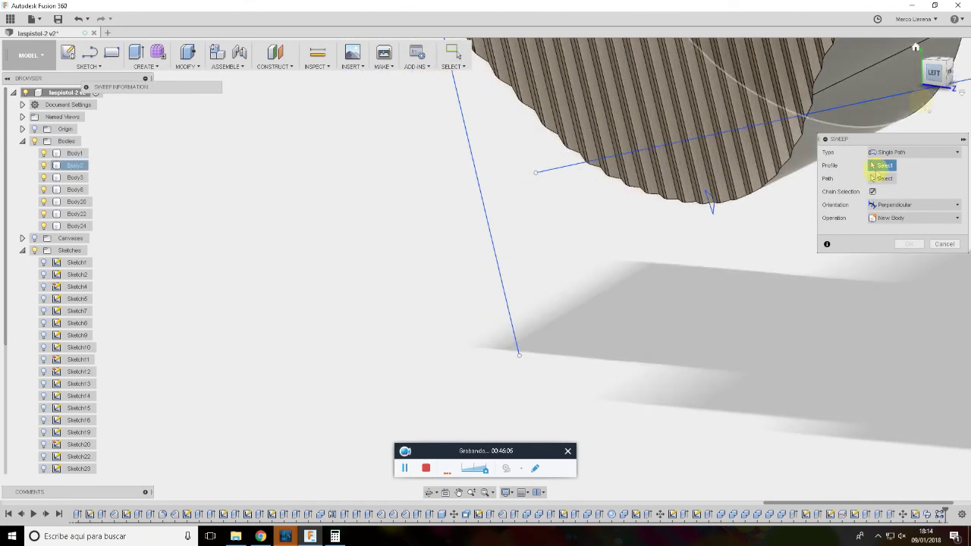
left_click(609, 230)
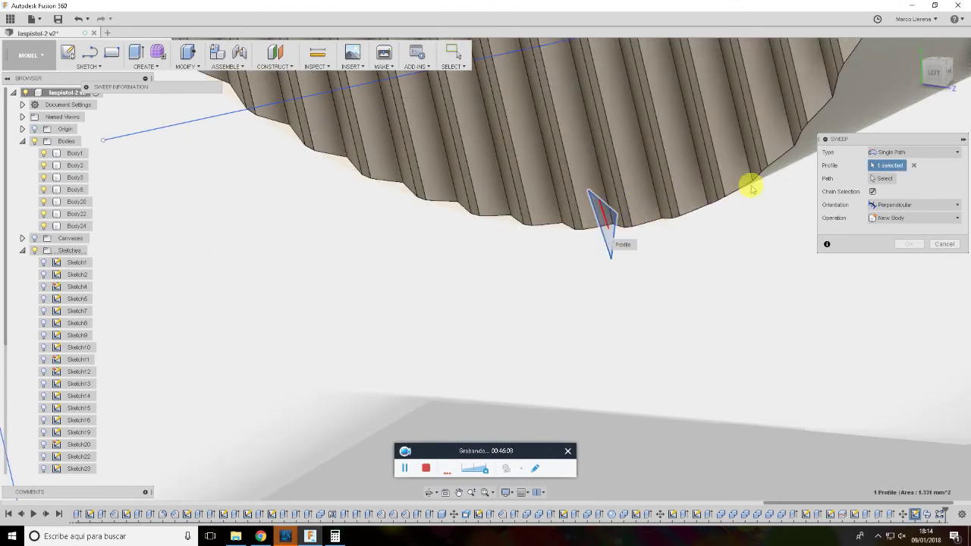
scroll(751, 212, "down", 3)
left_click(885, 179)
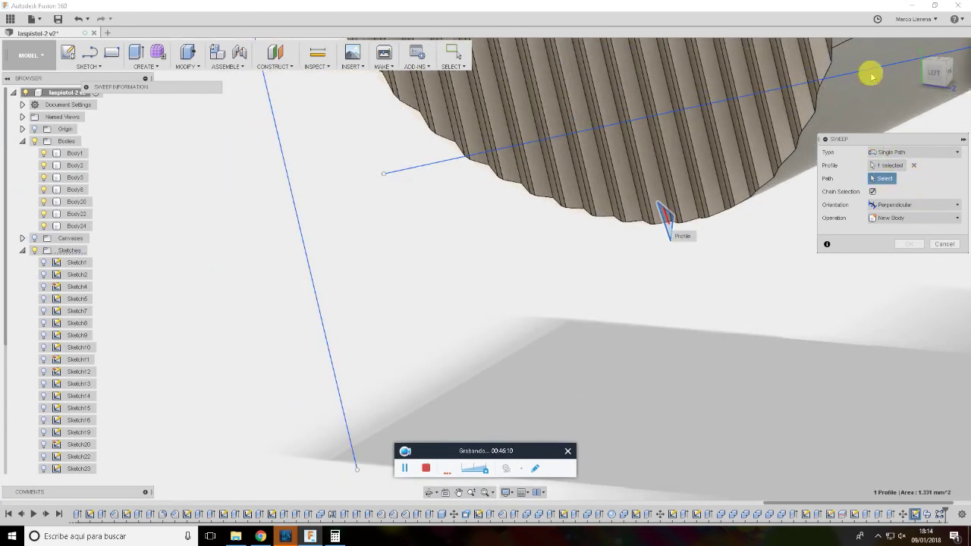
left_click(872, 70)
scroll(752, 238, "down", 2)
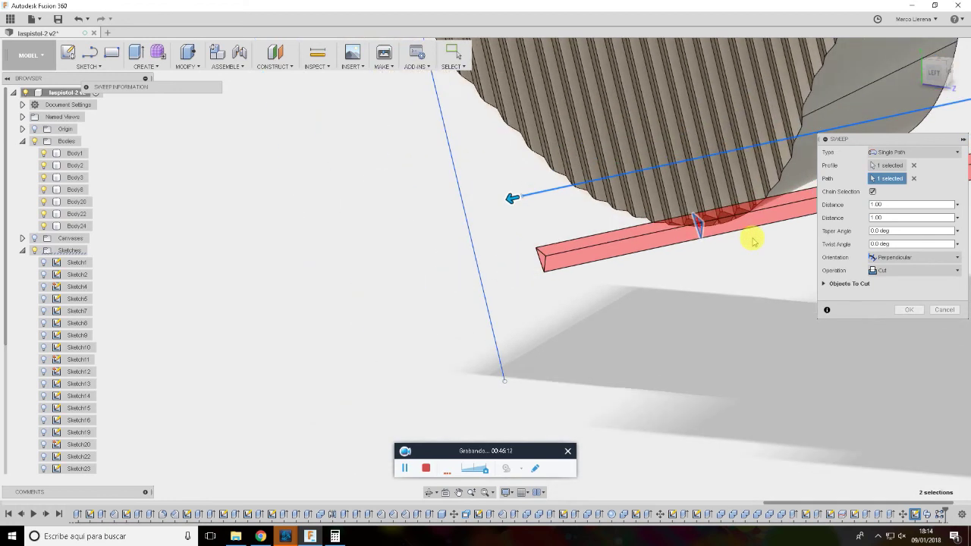
scroll(746, 247, "up", 3)
scroll(746, 247, "down", 2)
left_click(907, 310)
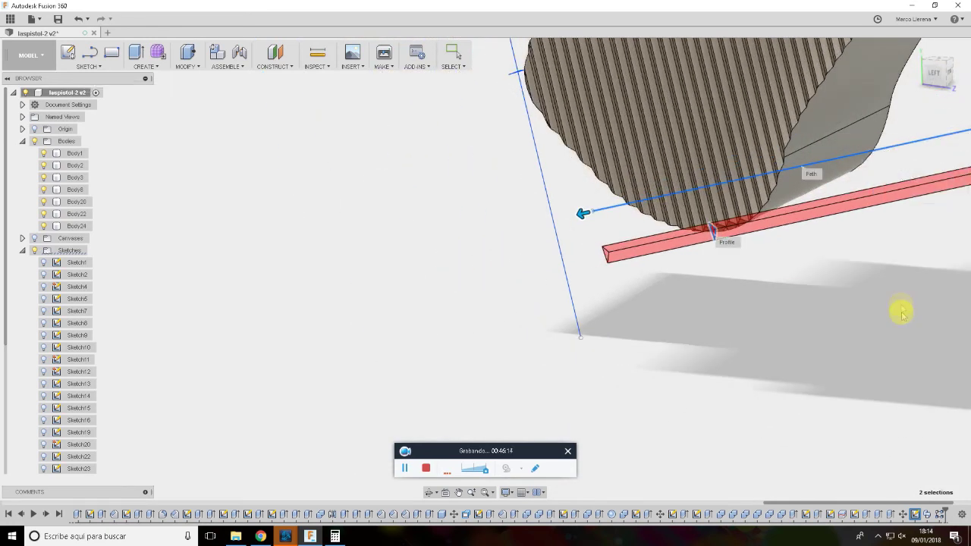
left_click(190, 67)
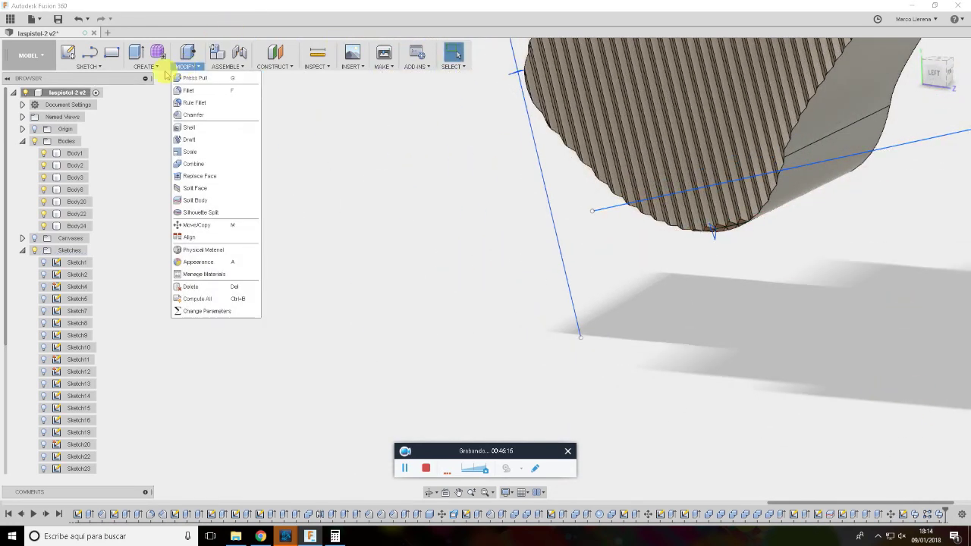
Rectangular-pattern the diagonal groove cut 45 times over 61.41 mm along the insert
left_click(156, 66)
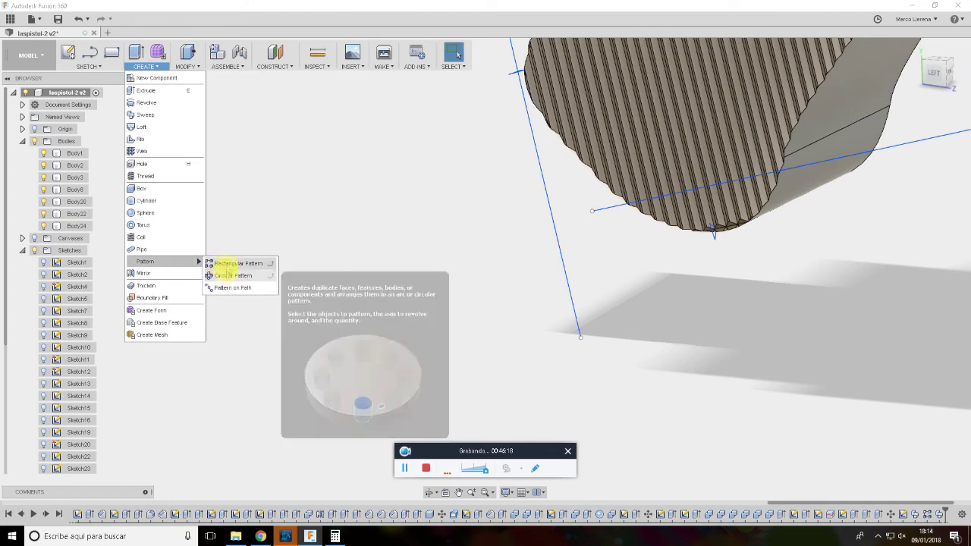
left_click(235, 264)
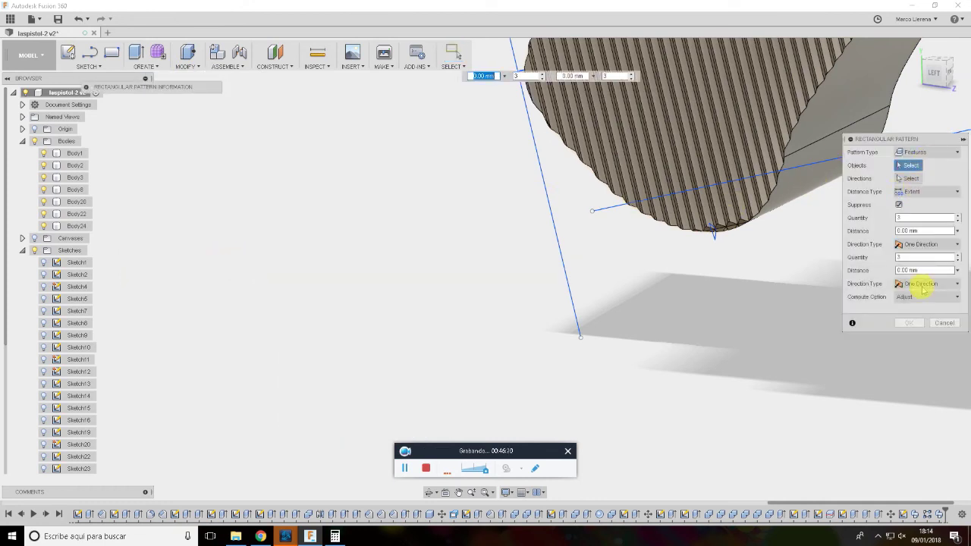
left_click(940, 514)
left_click(908, 179)
left_click(565, 264)
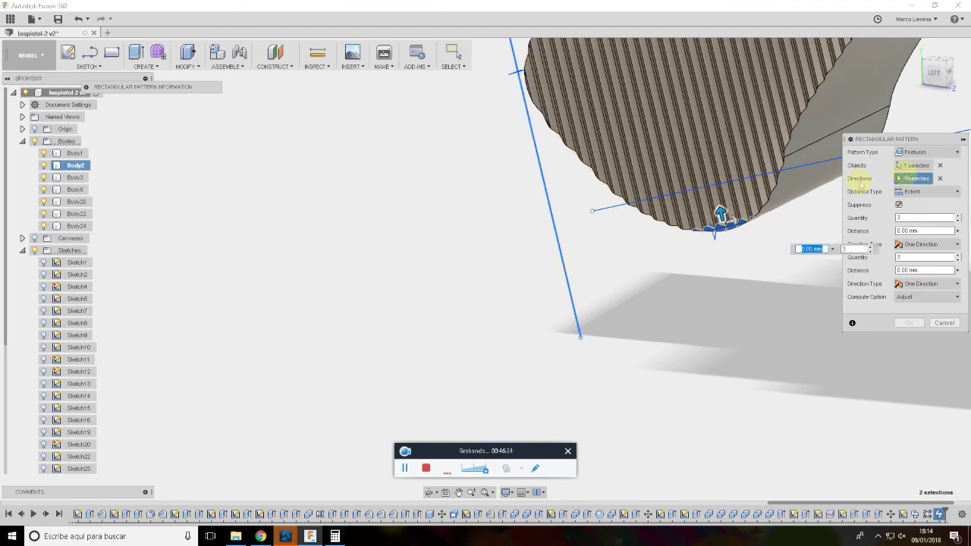
left_click_drag(715, 201, 689, 169)
middle_click_drag(689, 169, 661, 255, "shift")
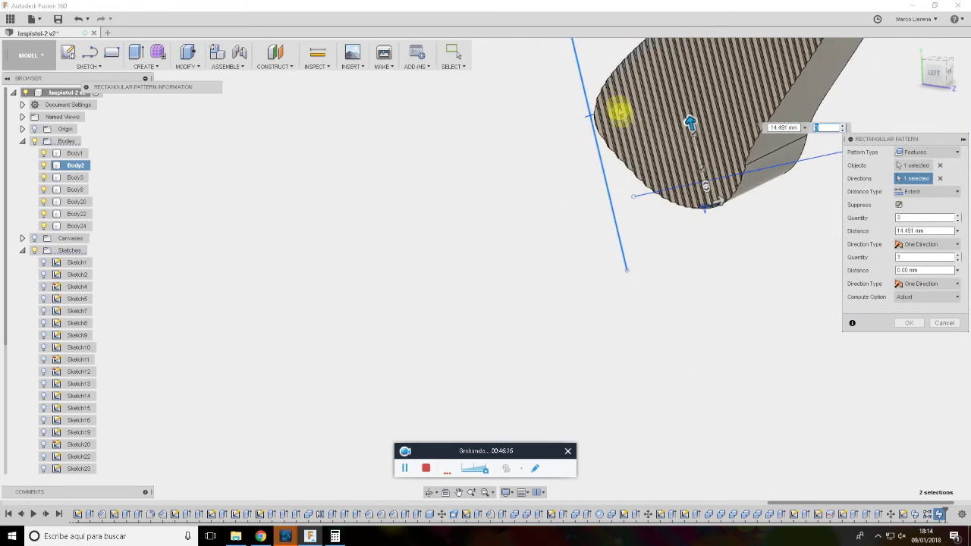
middle_click_drag(774, 121, 671, 341, "shift")
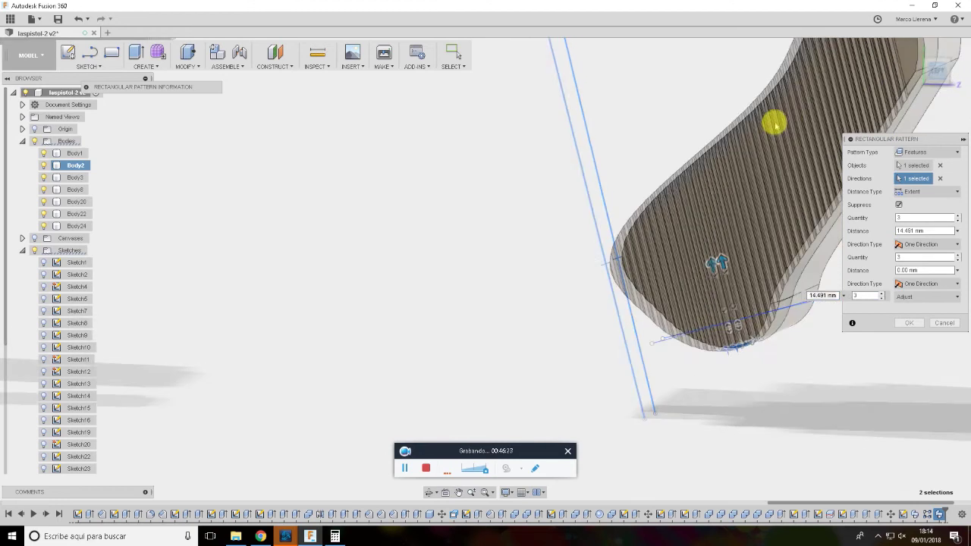
mouse_move(630, 345)
left_mouse_down()
mouse_move(571, 124)
mouse_move(584, 108)
left_mouse_up()
left_click(897, 217)
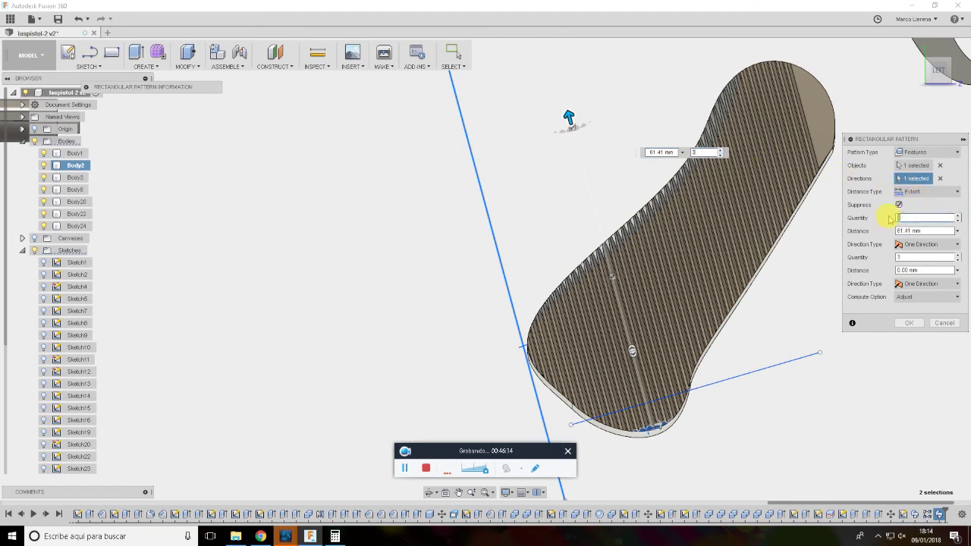
type("45")
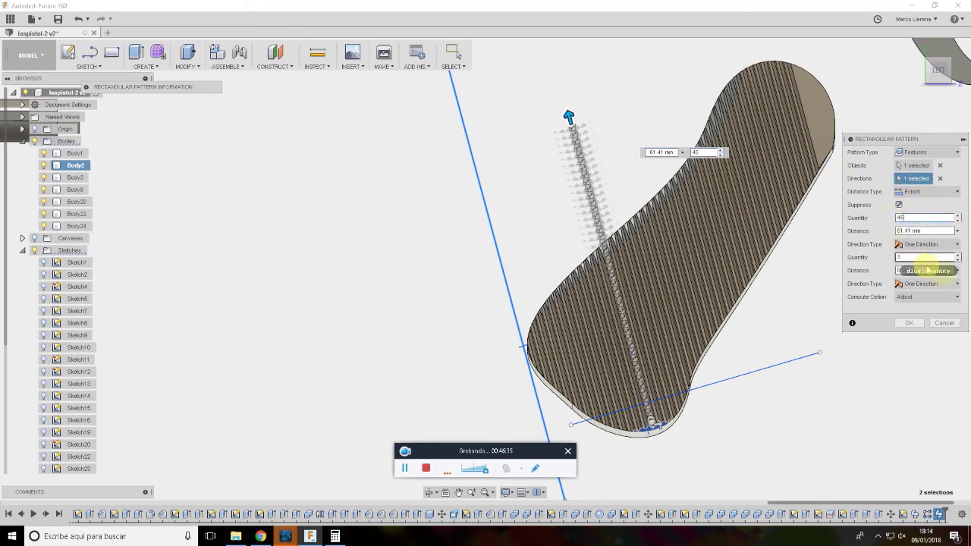
left_click(910, 323)
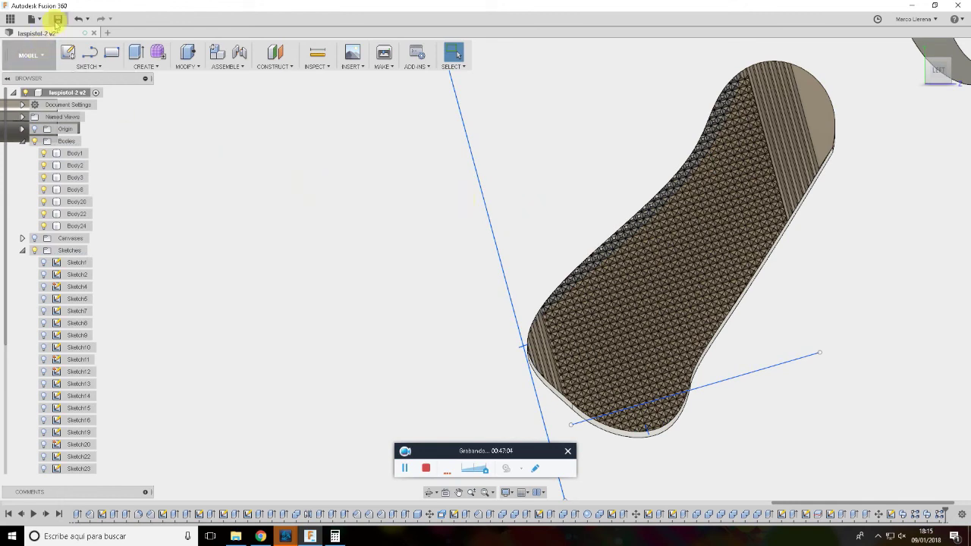
Save a new version of the design with the default 'User Saved' description
left_click(58, 19)
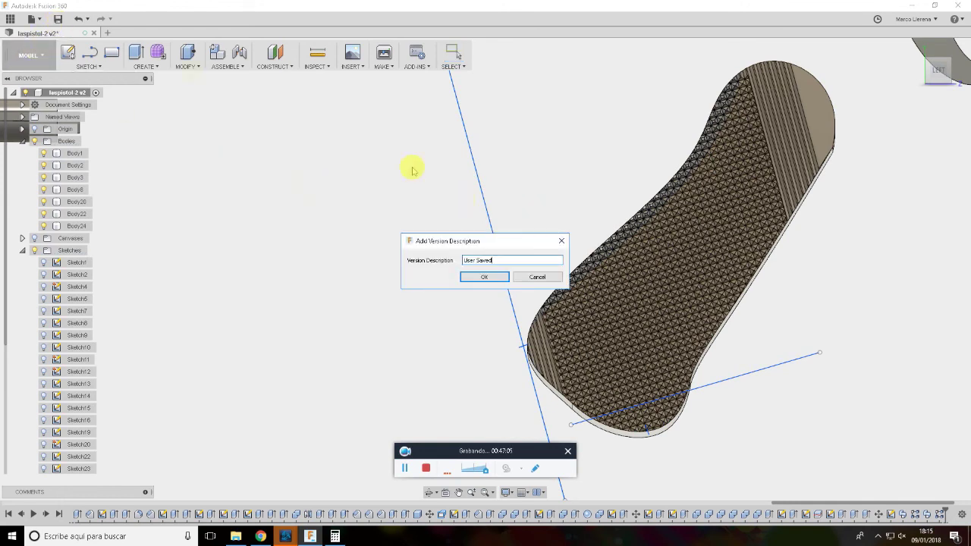
left_click(485, 277)
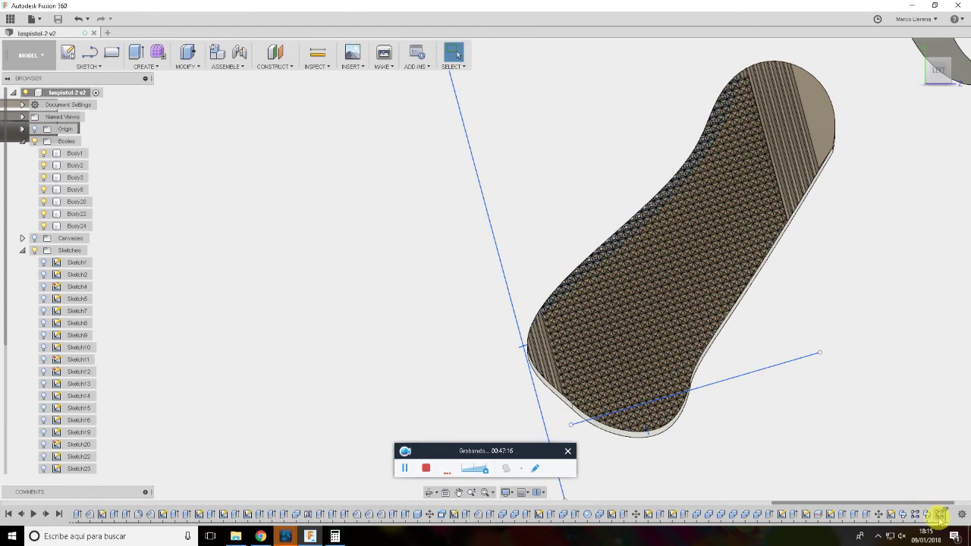
Reopen Sketch28 and extend the diagonal path line's lower-left endpoint outward so the groove sweep recomputes
left_click_drag(939, 515, 892, 515)
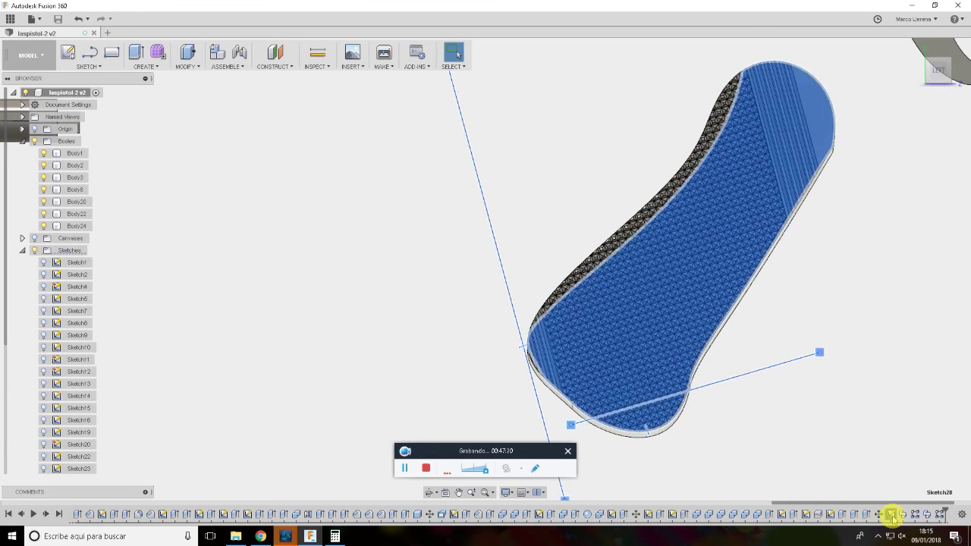
double_click(892, 516)
left_click_drag(568, 422, 532, 432)
left_click(948, 468)
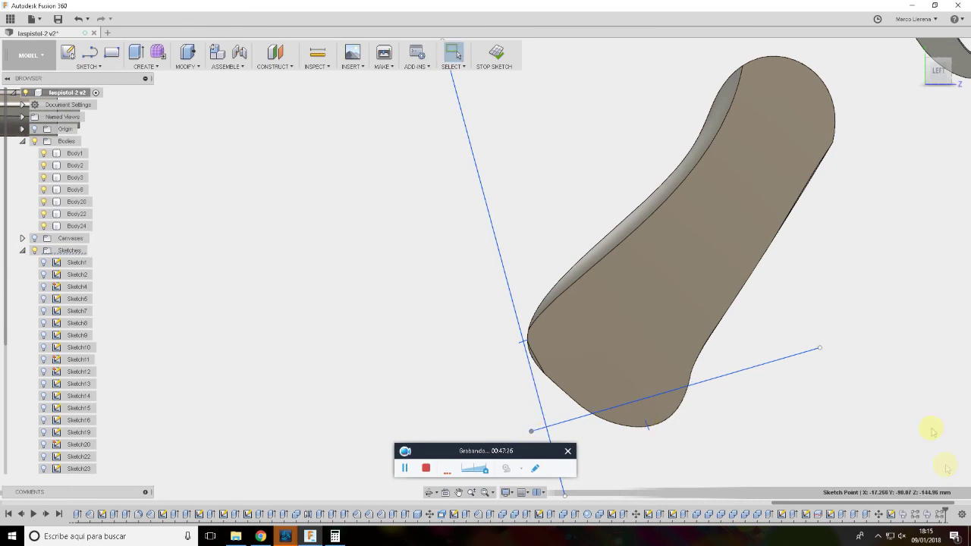
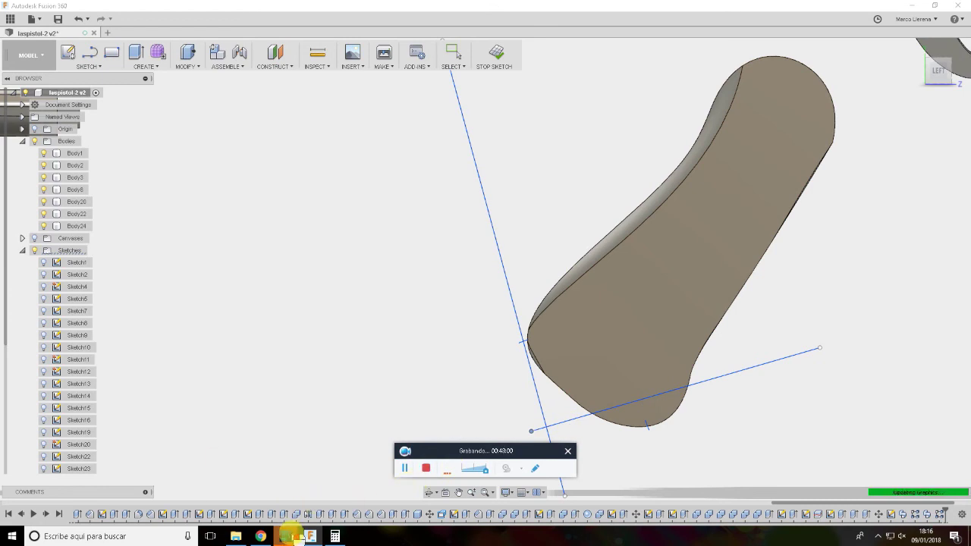
Post 'filamento blanco... a ver si tengo' in the Battle.net chat, then return to Fusion 360
left_click(296, 474)
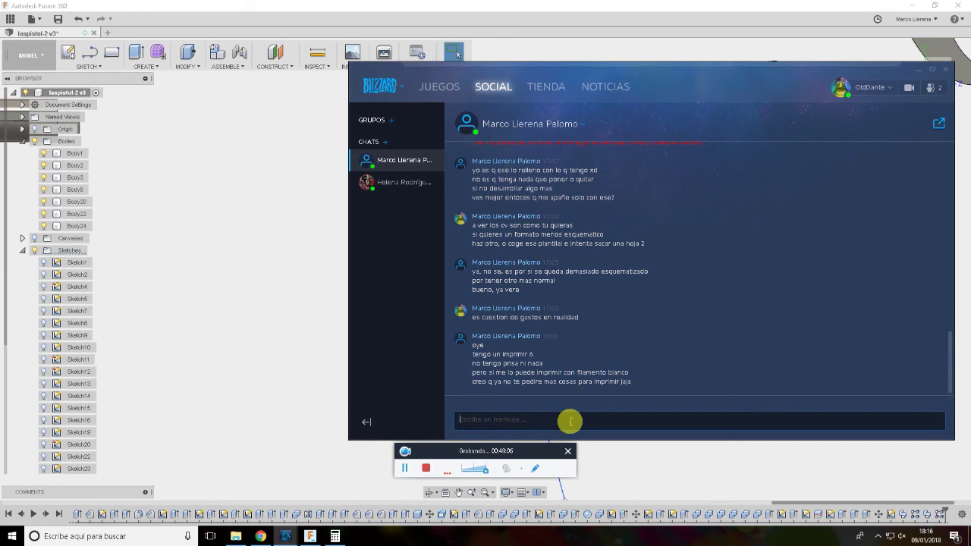
type("filamento blanco... a ver si tengo")
key("Return")
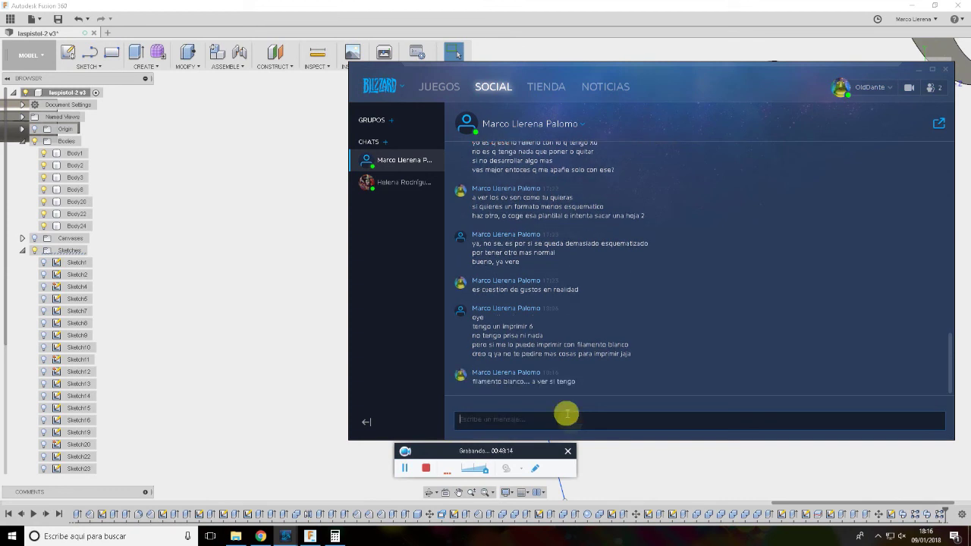
left_click(678, 22)
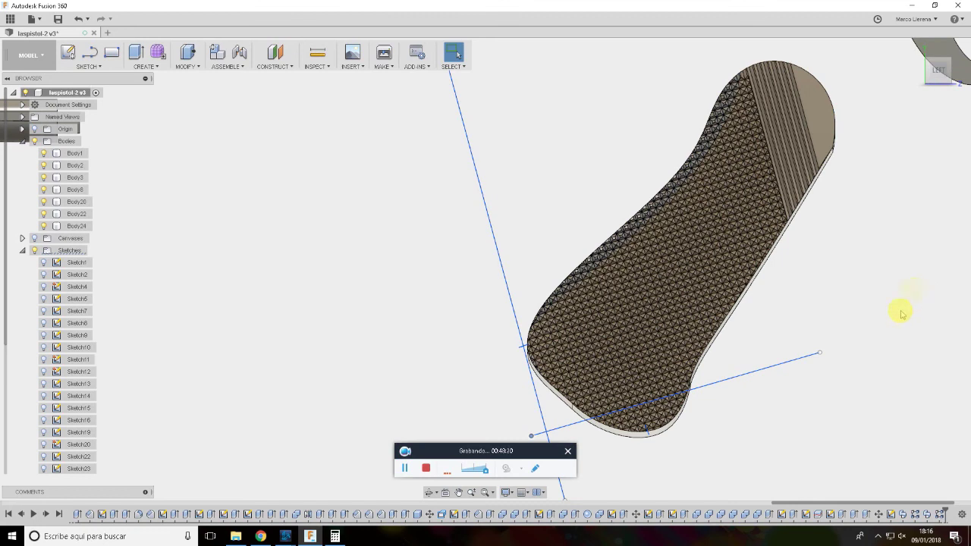
Stretch the R-Pattern1 groove distance to about 70.6 mm and roll the timeline to the end
left_click(902, 515)
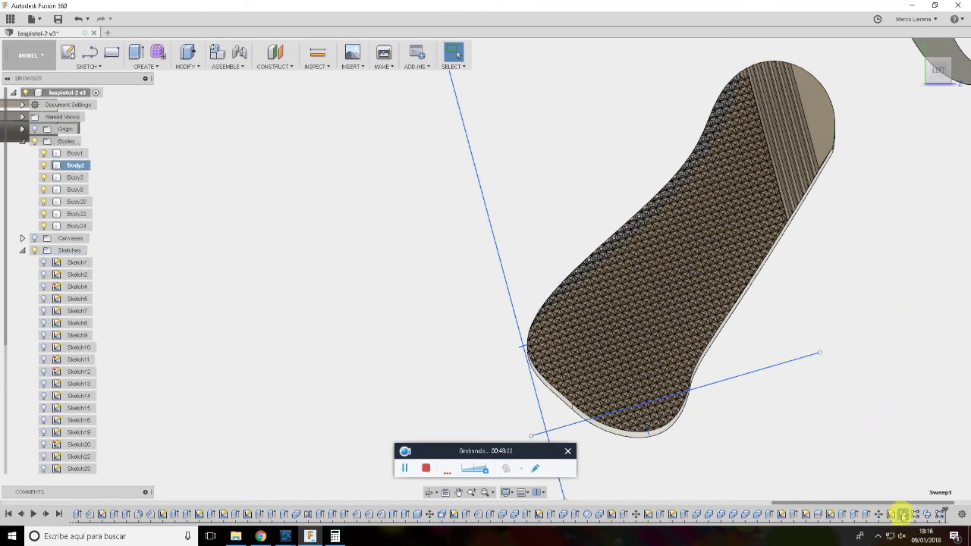
left_click_drag(907, 514, 915, 518)
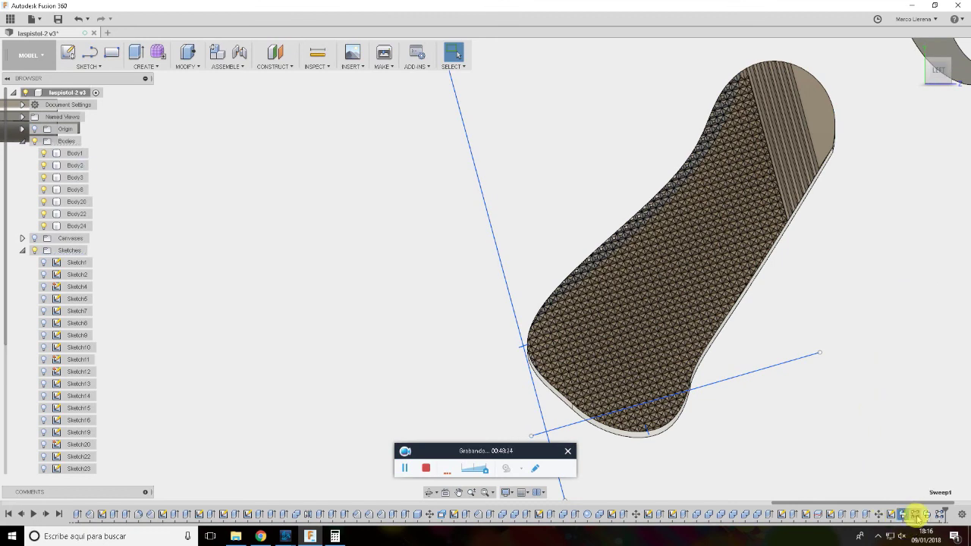
left_click(914, 515)
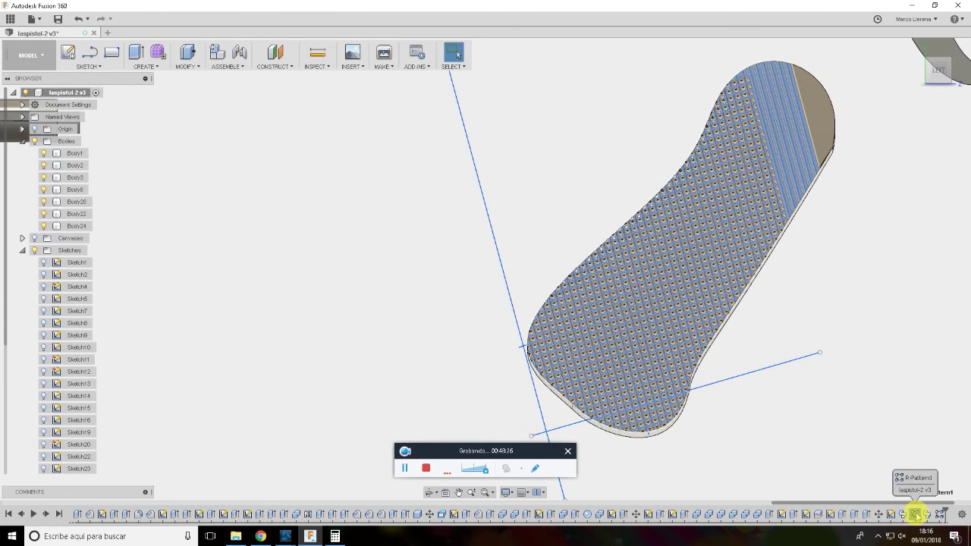
mouse_move(915, 515)
left_mouse_down()
mouse_move(929, 513)
mouse_move(915, 515)
left_mouse_up()
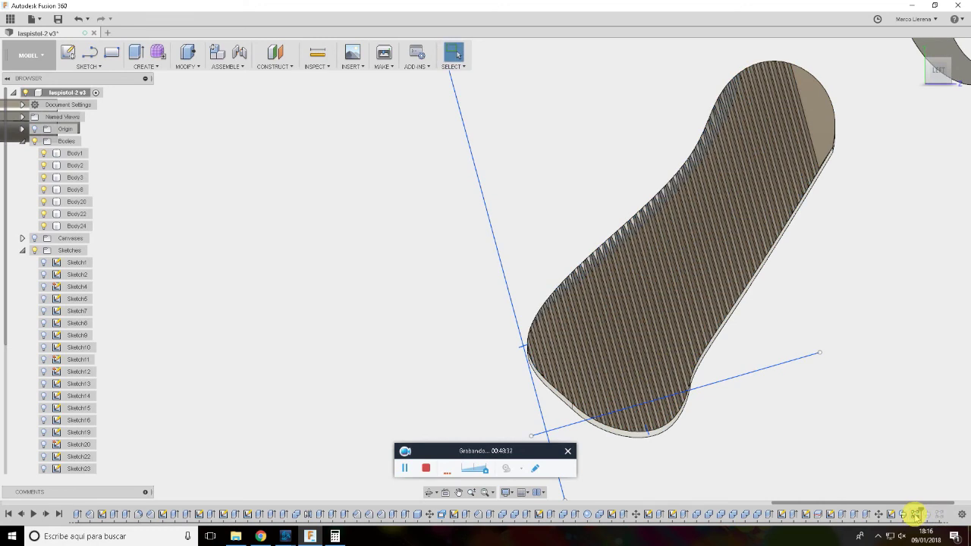
right_click(915, 515)
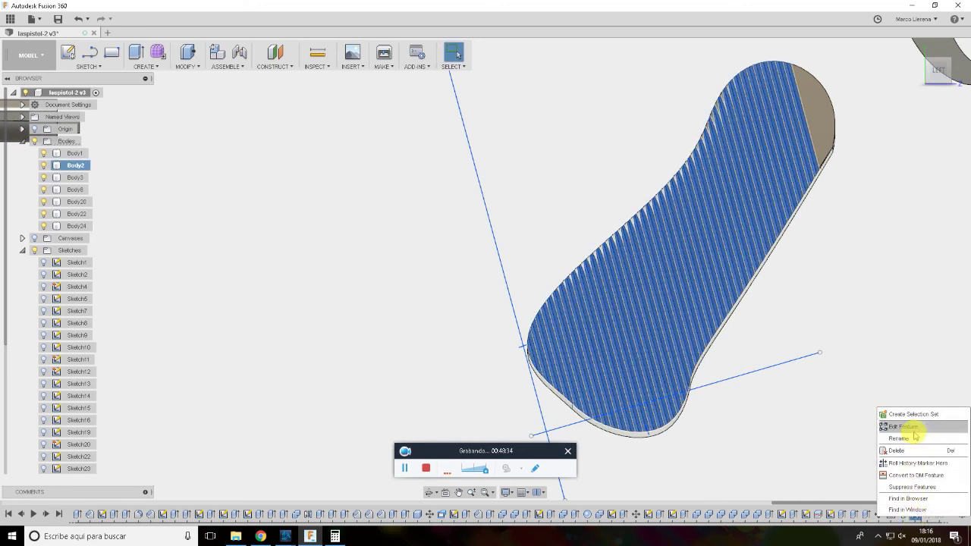
left_click(901, 426)
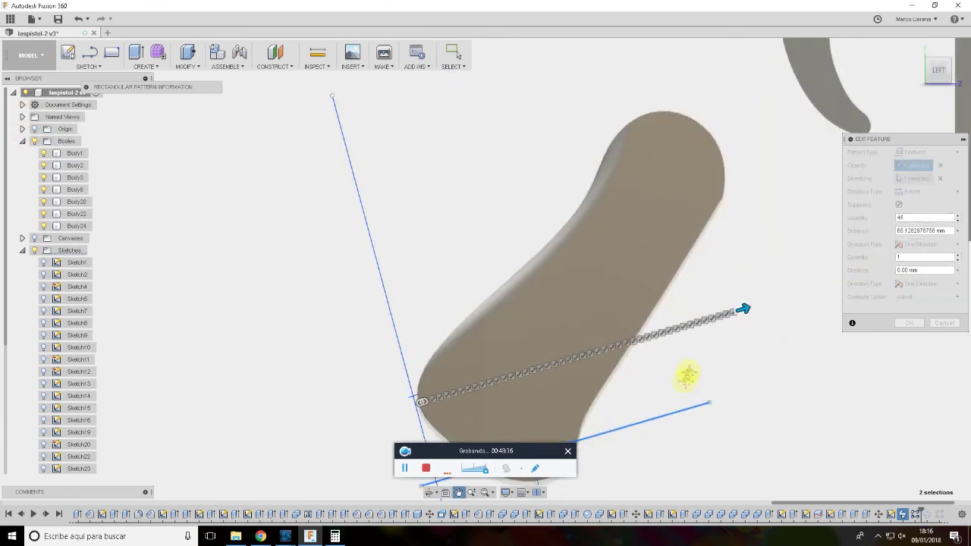
left_click_drag(747, 306, 772, 301)
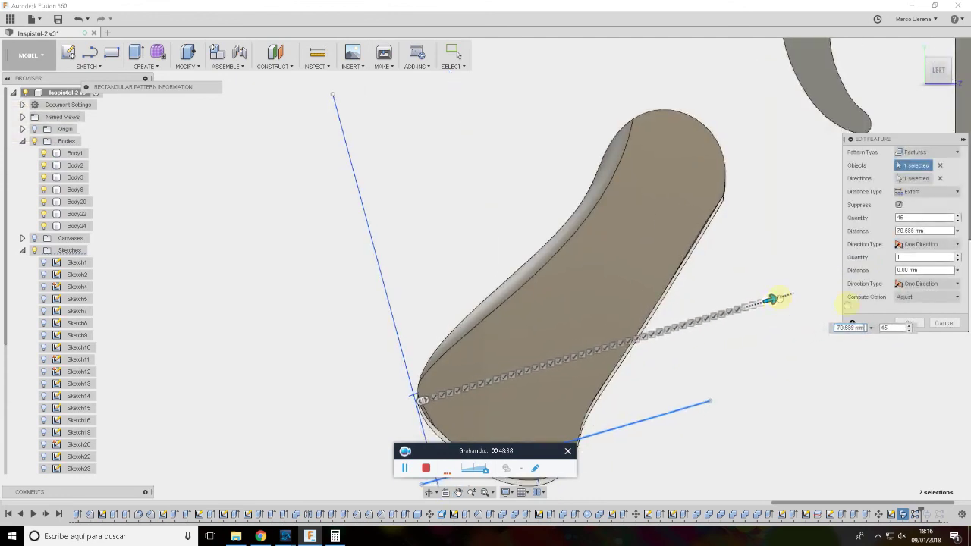
left_click(907, 321)
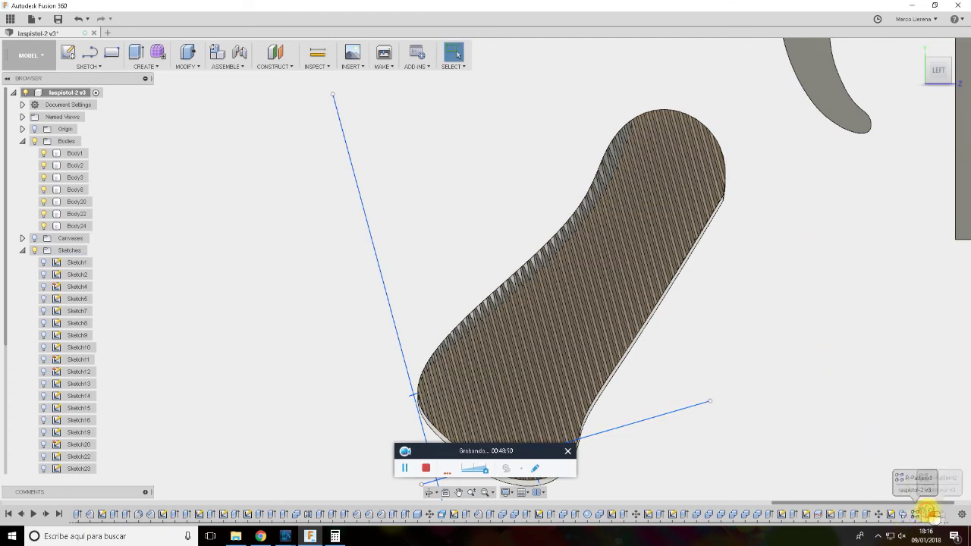
left_click_drag(931, 513, 945, 513)
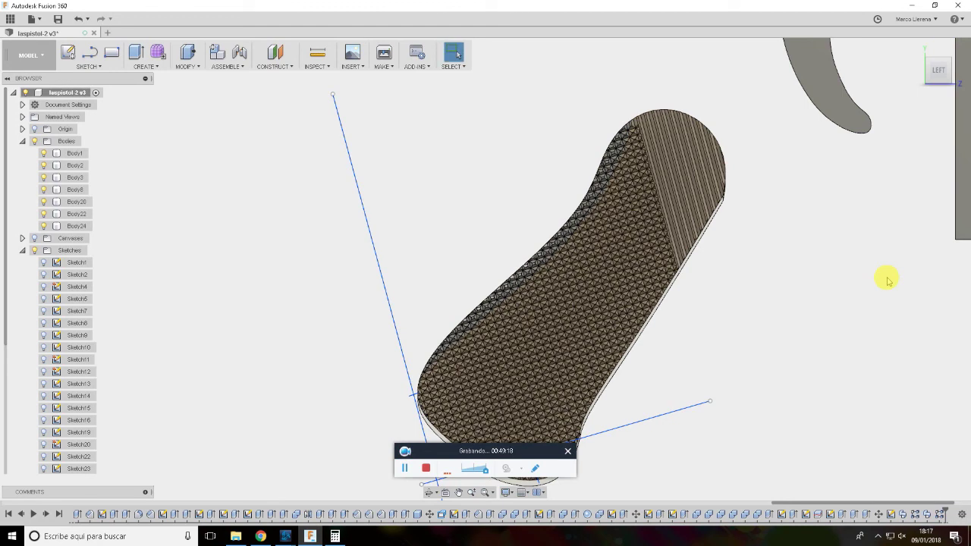
Drag the sweep guide line's endpoint outward so the diamond knurl spans the whole grip face
left_click(926, 514)
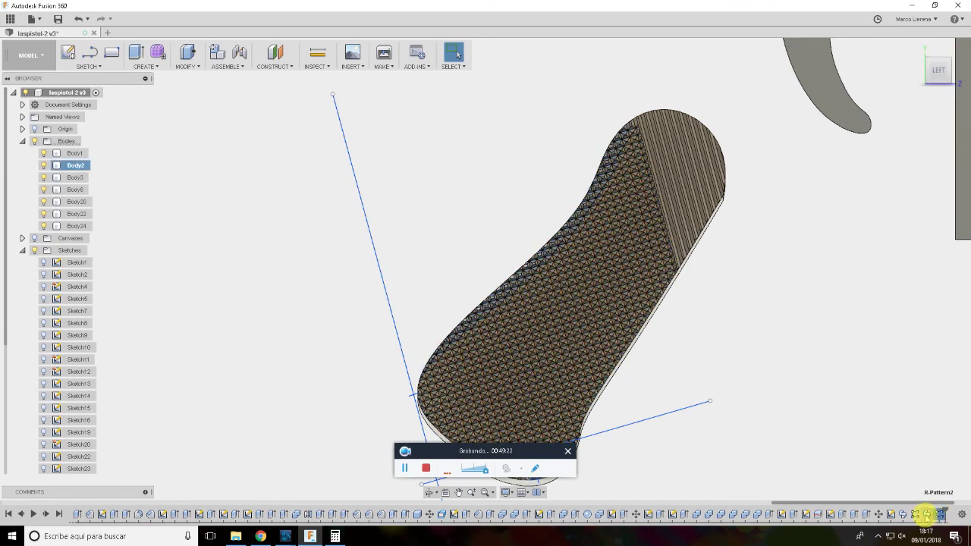
middle_click_drag(732, 383, 763, 327, "shift")
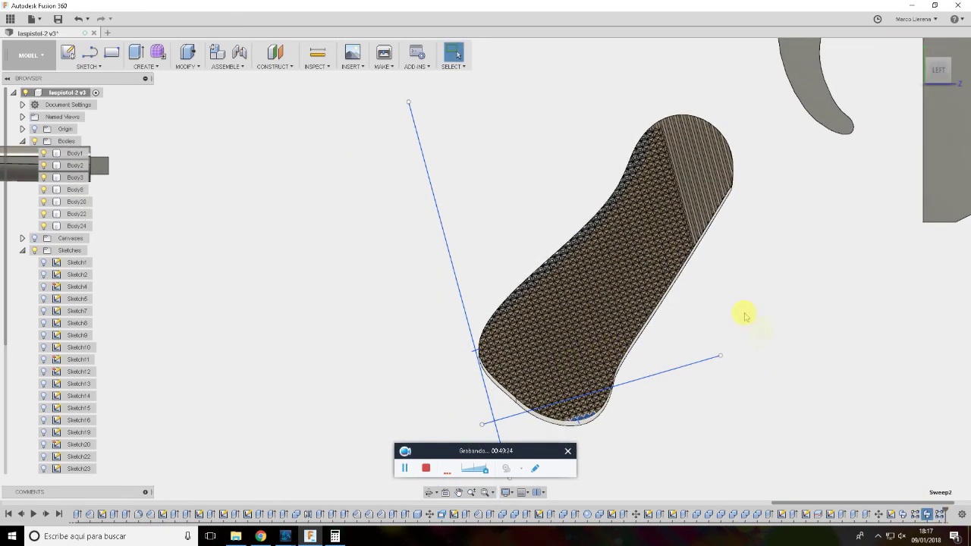
right_click(889, 515)
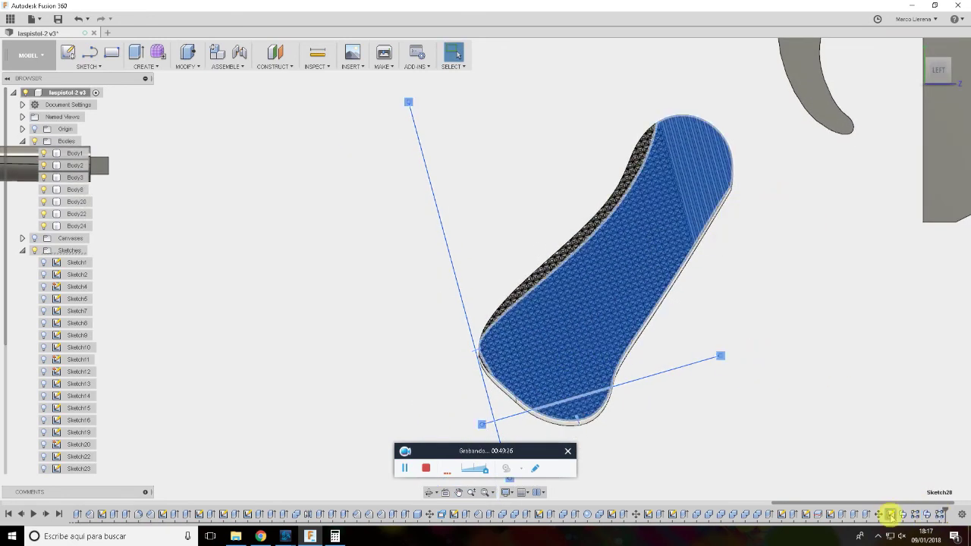
left_click(902, 412)
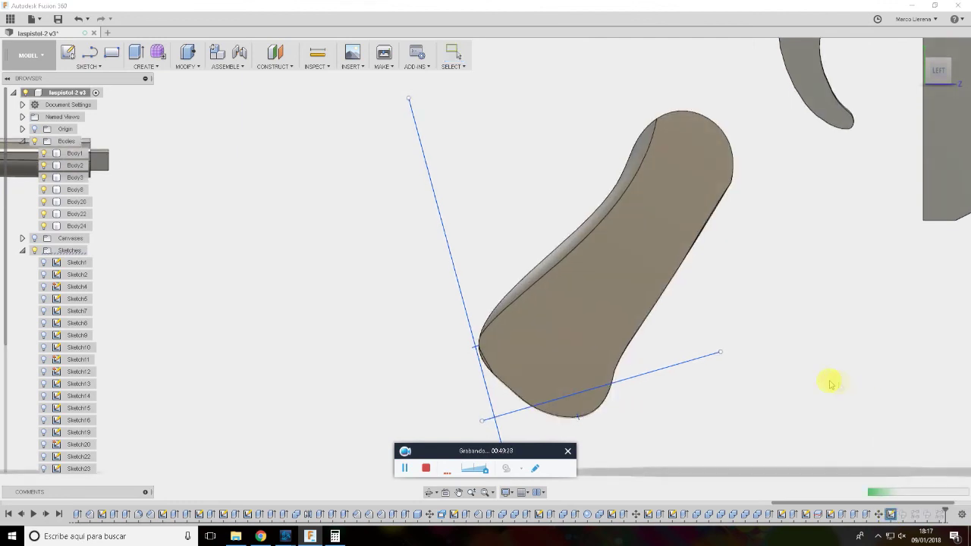
left_click_drag(722, 352, 829, 308)
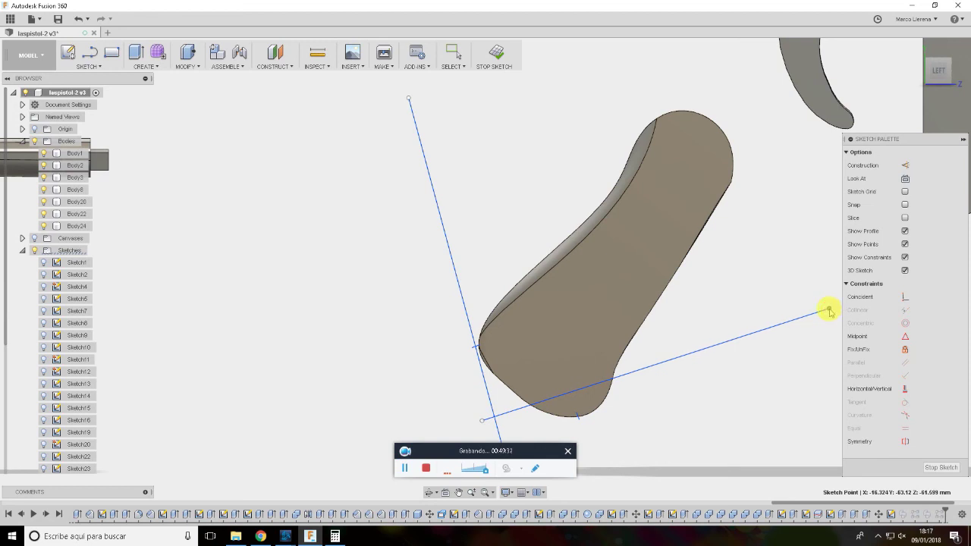
left_click(940, 468)
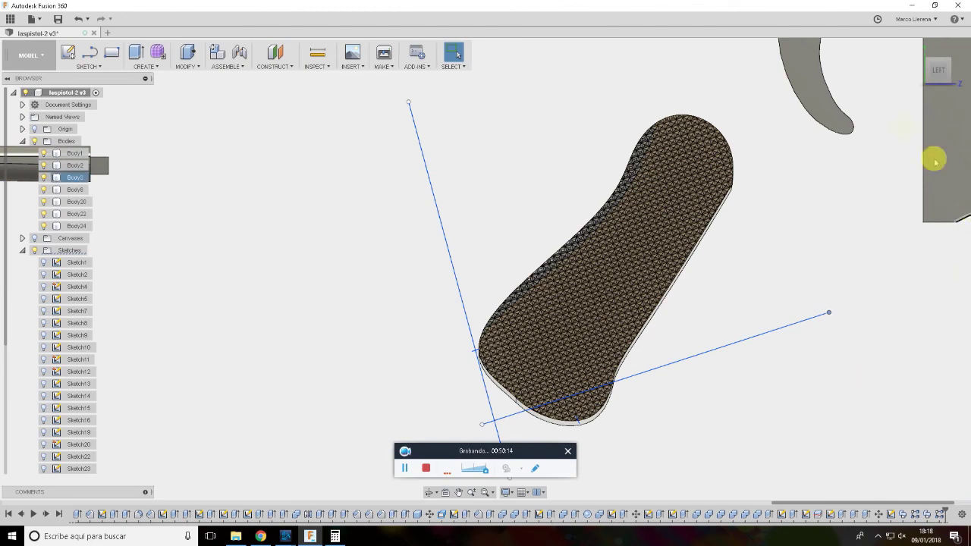
left_click_drag(925, 65, 786, 259)
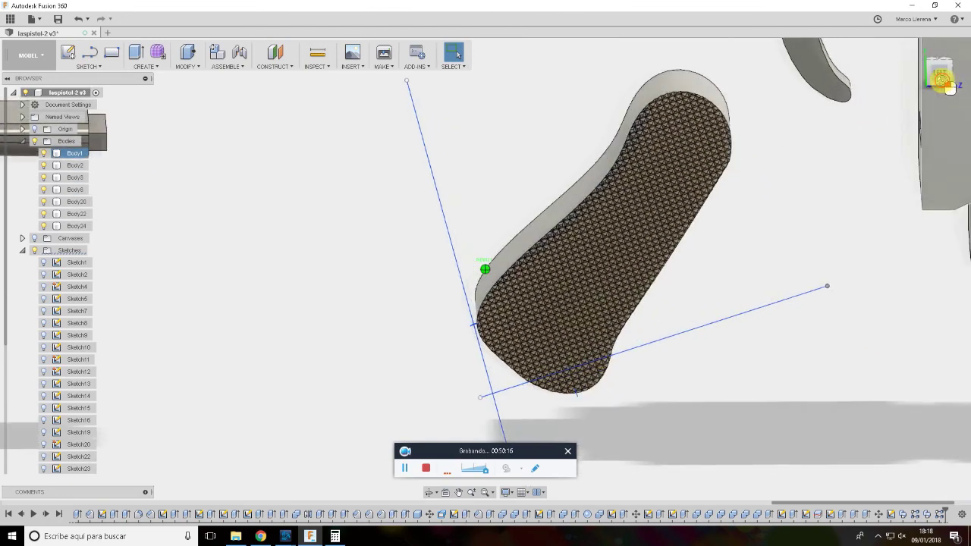
Split the knurled grip panel body with the circular profile, producing Body25
left_click(197, 68)
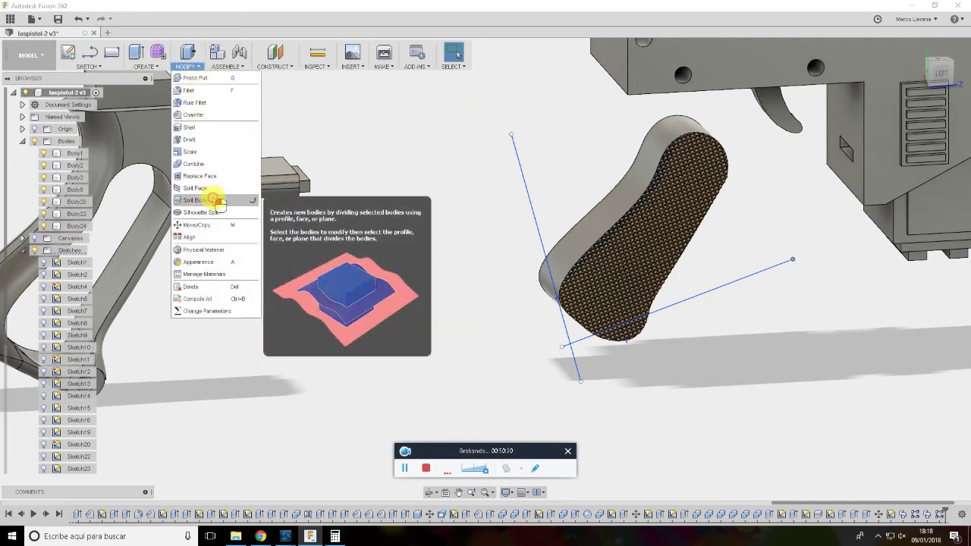
left_click(216, 194)
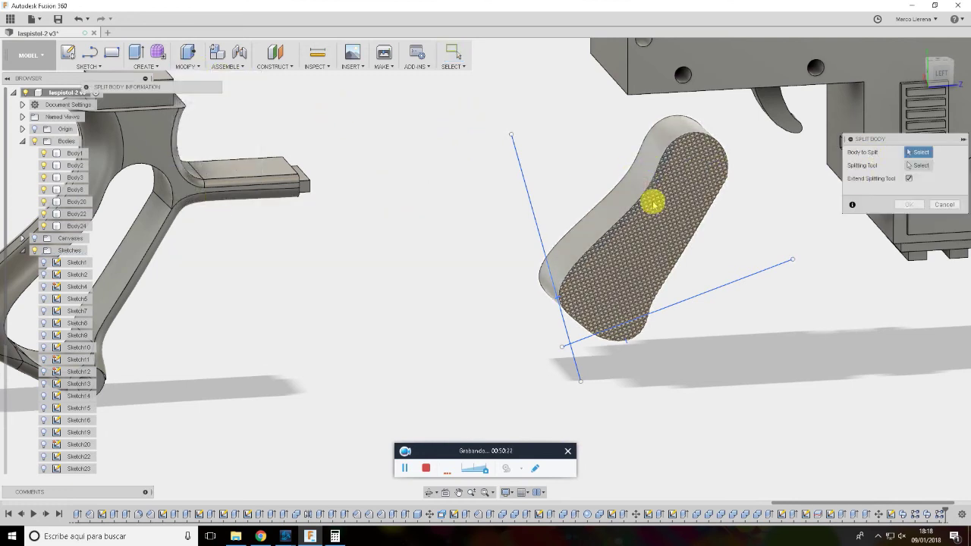
left_click(779, 218)
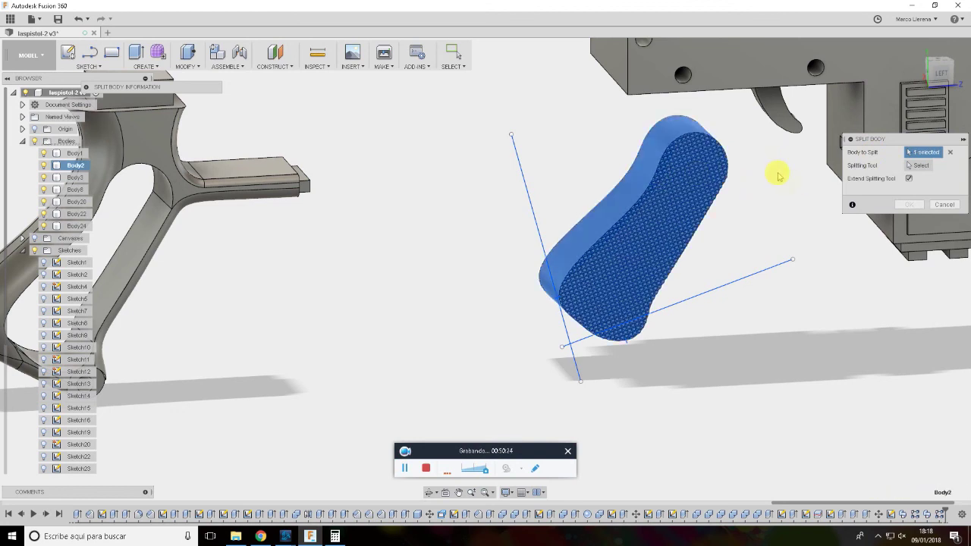
middle_click_drag(774, 174, 622, 262)
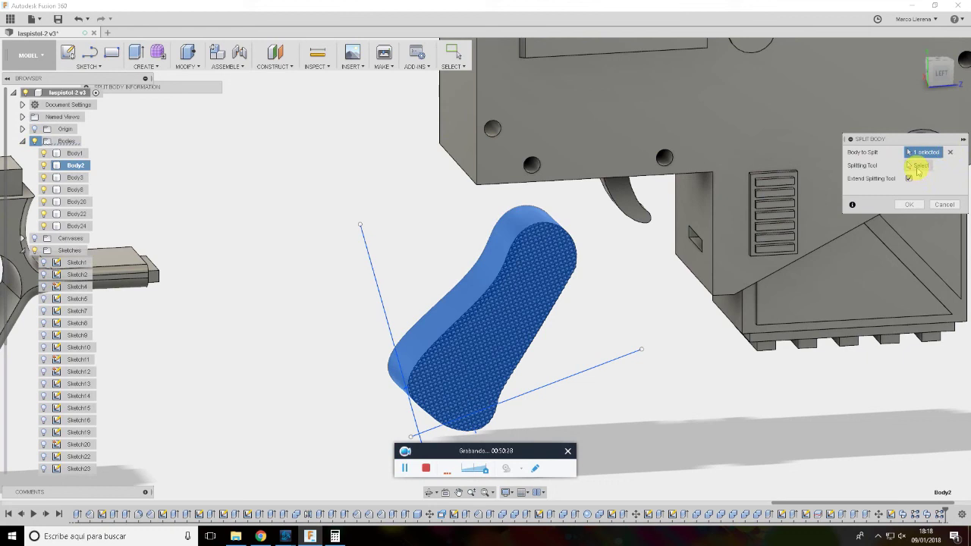
left_click(919, 166)
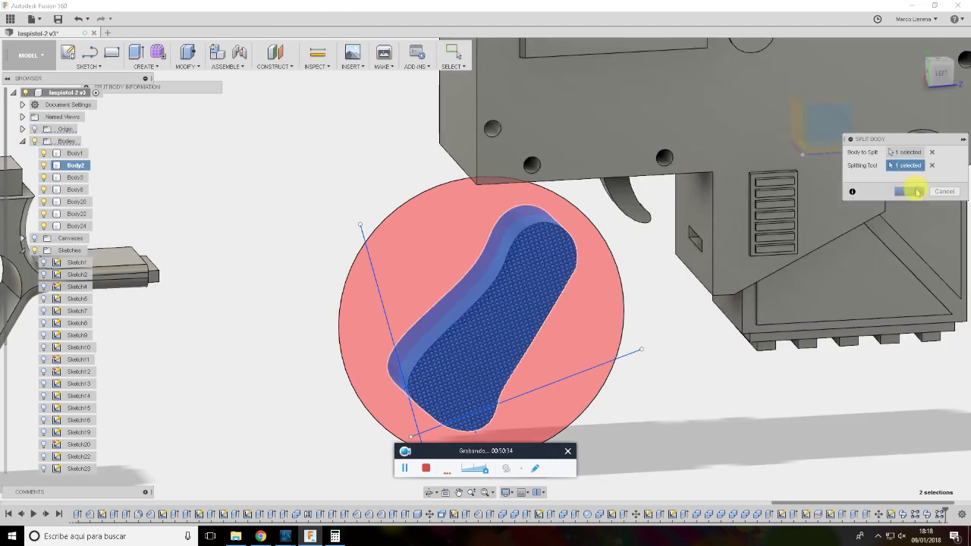
left_click(909, 191)
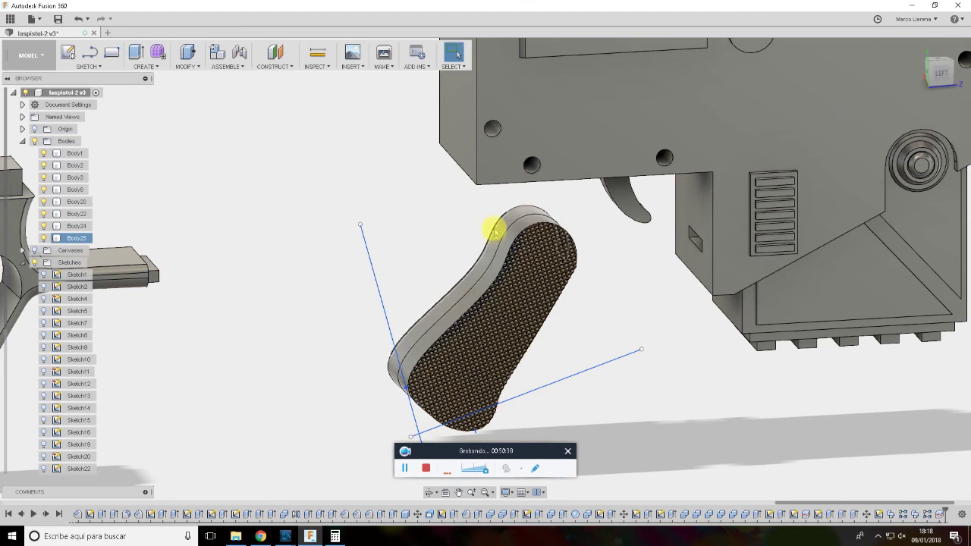
Mirror Body25 across the grip's flat face to create Body26
left_click(503, 225)
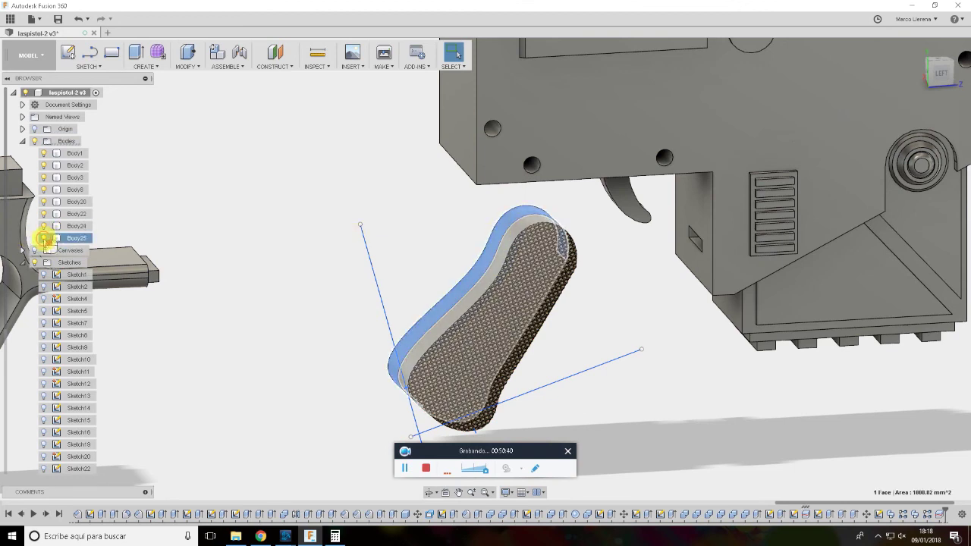
left_click(156, 69)
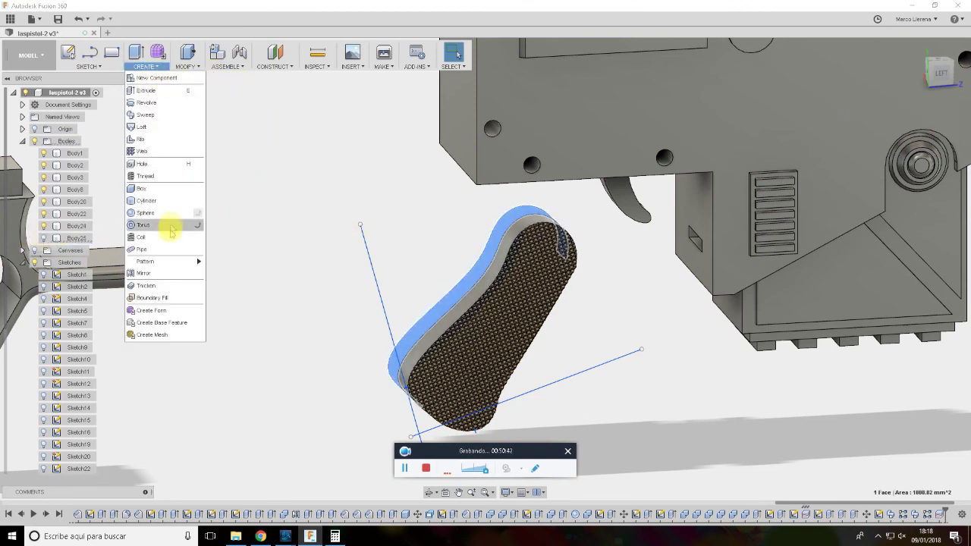
left_click(174, 274)
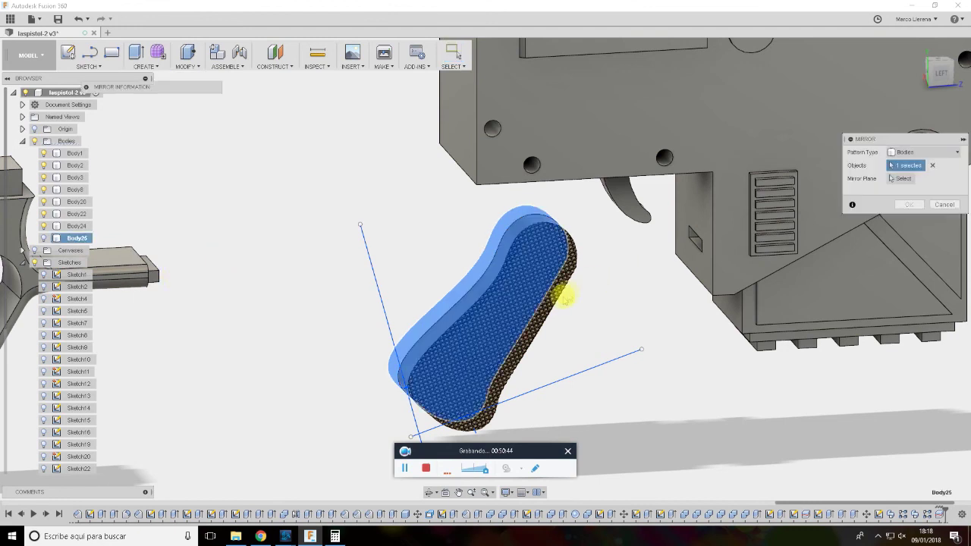
left_click(546, 303)
middle_click_drag(940, 140, 144, 87, "shift")
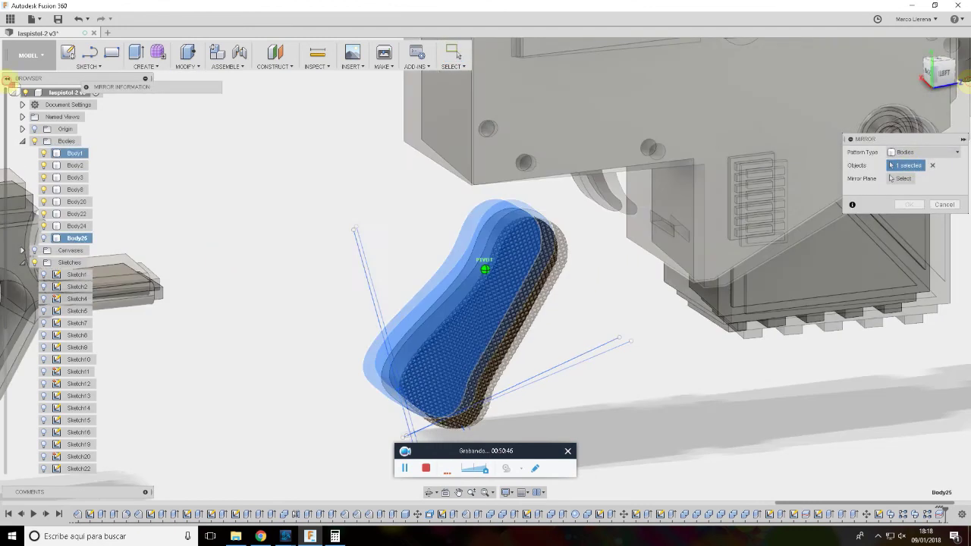
left_click(893, 178)
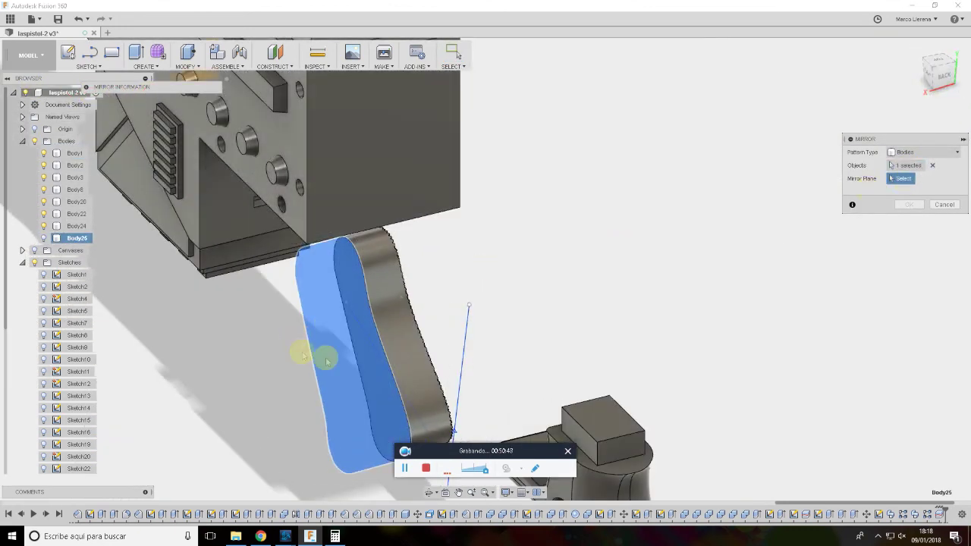
left_click(529, 309)
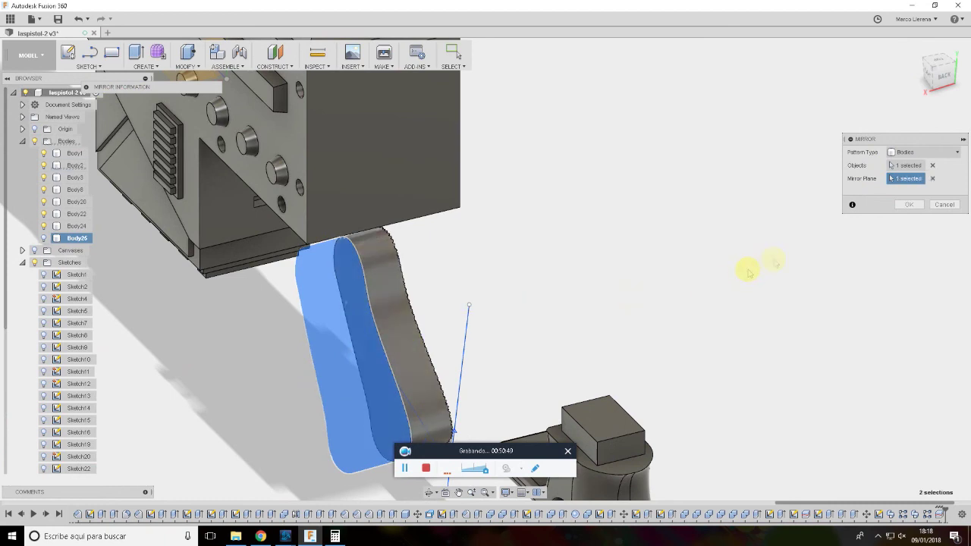
left_click(909, 206)
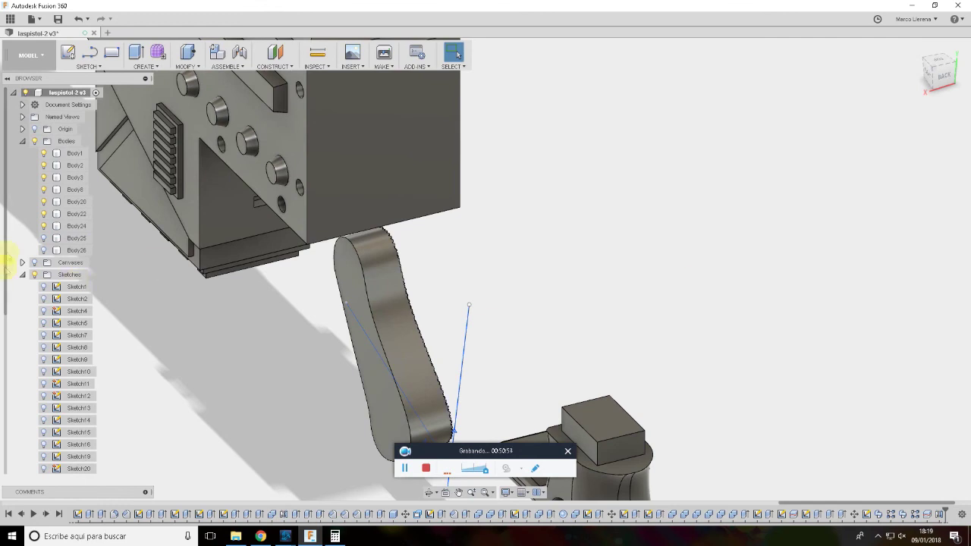
Hide Body26 and reopen the Mirror2 feature to clear its mirror plane
left_click(46, 252)
left_click(44, 250)
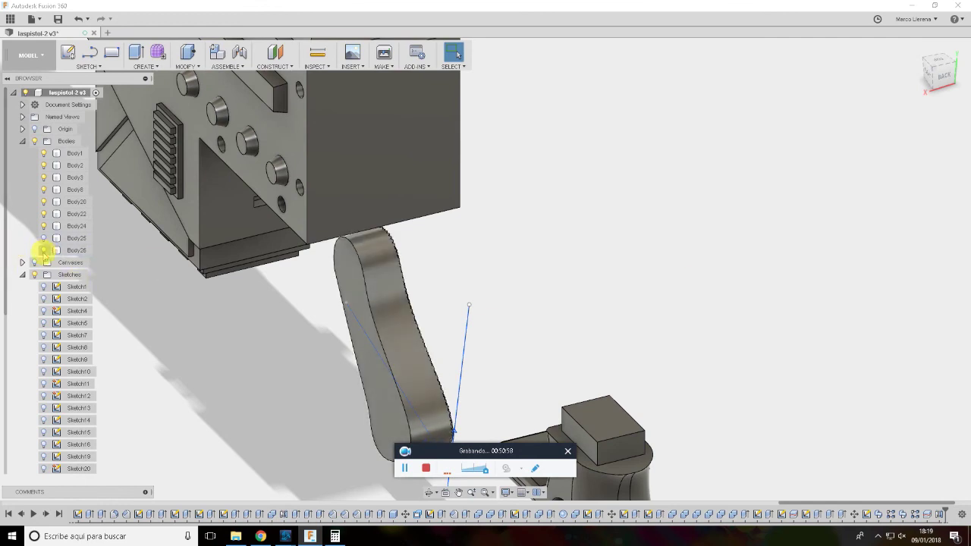
left_click_drag(908, 82, 791, 83)
left_click(362, 176)
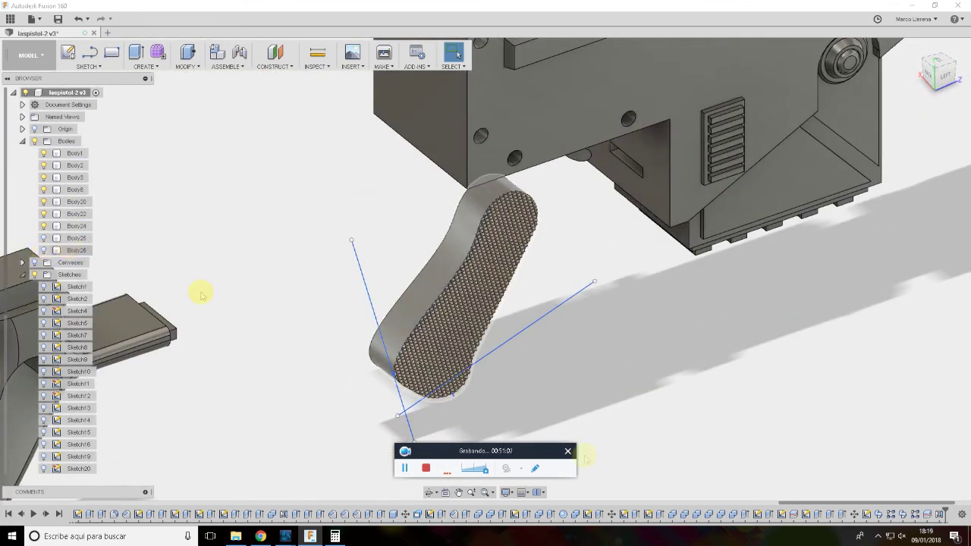
left_click(942, 511)
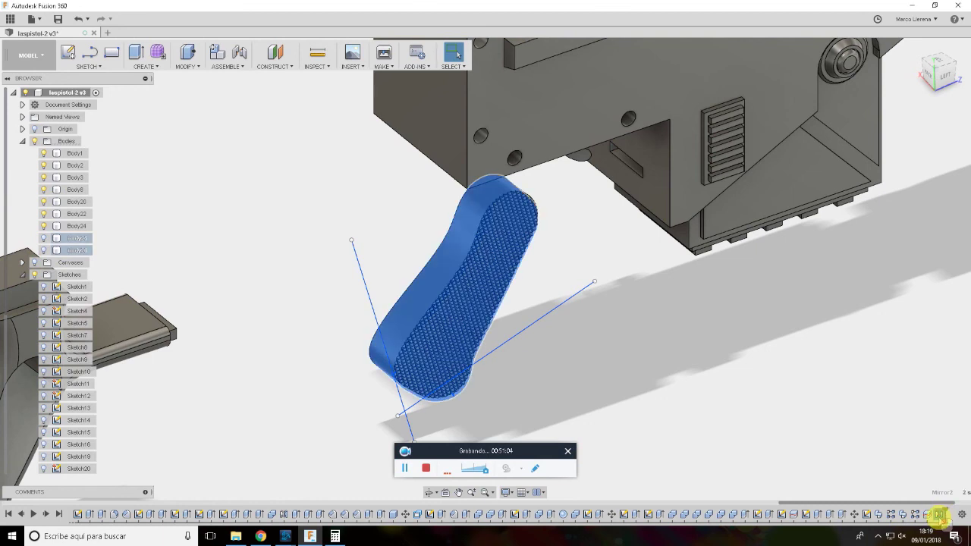
double_click(942, 511)
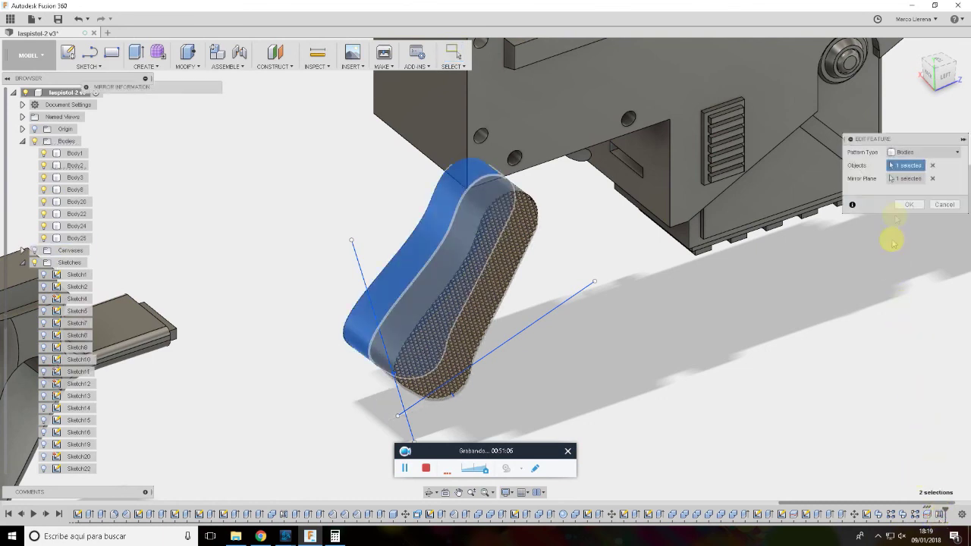
left_click(933, 179)
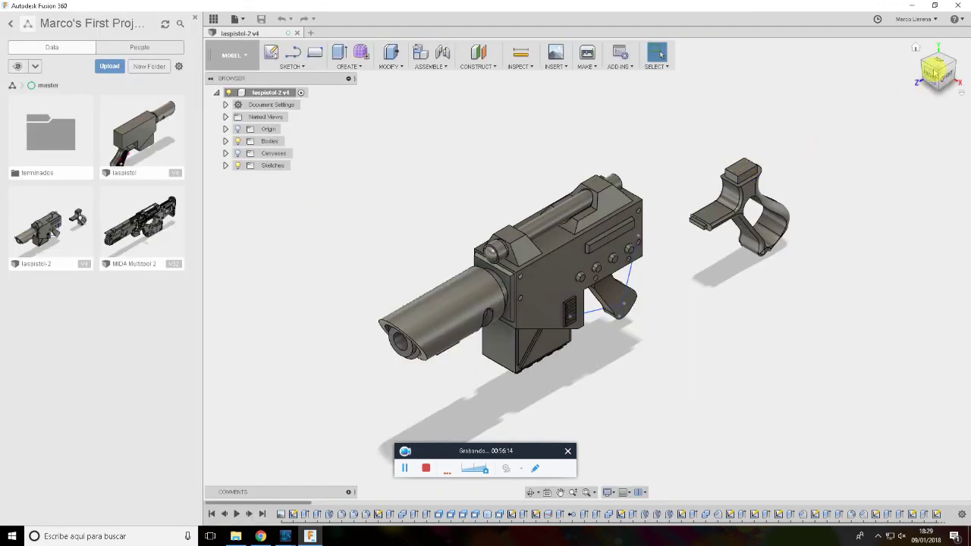
Move the grip frame Body24 200 mm along Z to seat it on the pistol
left_click_drag(939, 74, 685, 68)
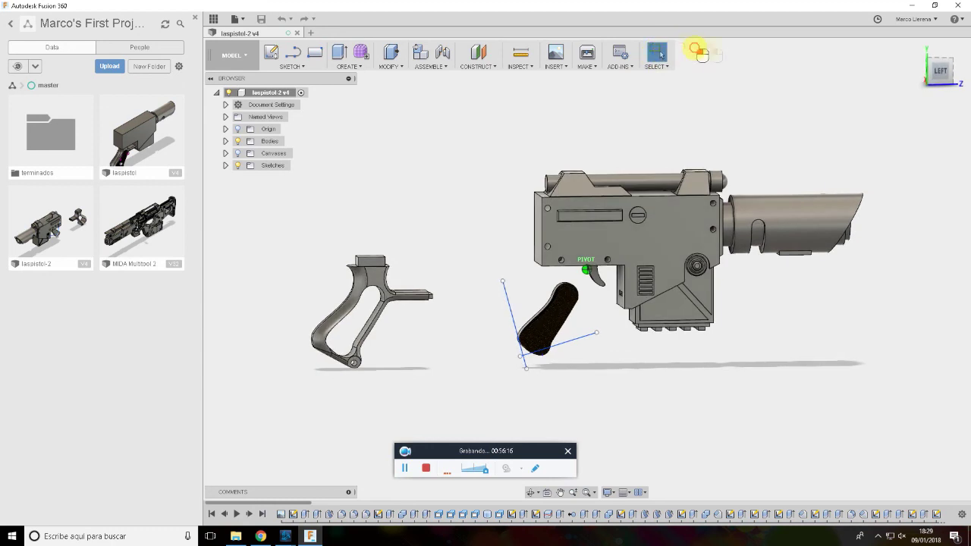
middle_click_drag(762, 72, 561, 131, "shift")
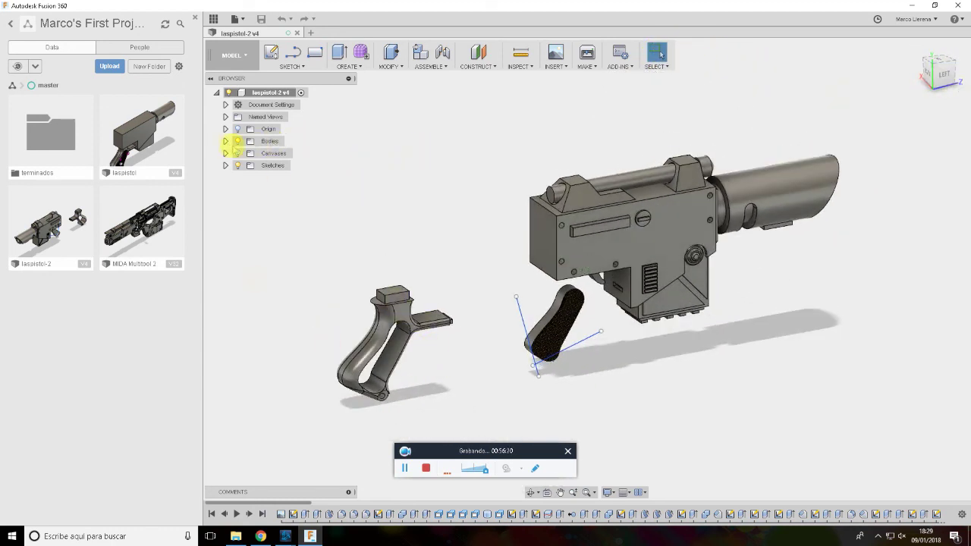
left_click(225, 141)
right_click(277, 225)
left_click(383, 327)
left_click_drag(375, 403, 468, 386)
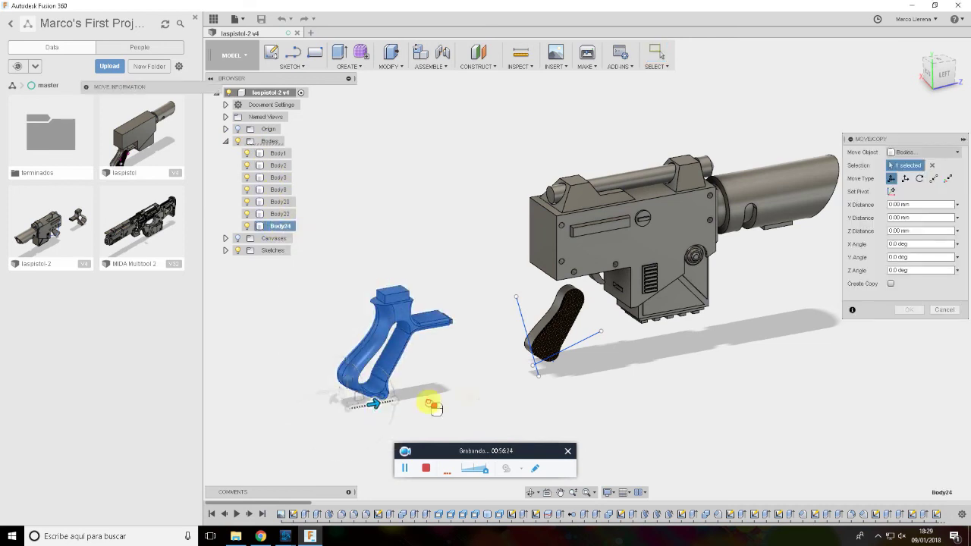
left_click_drag(946, 231, 862, 232)
type("200")
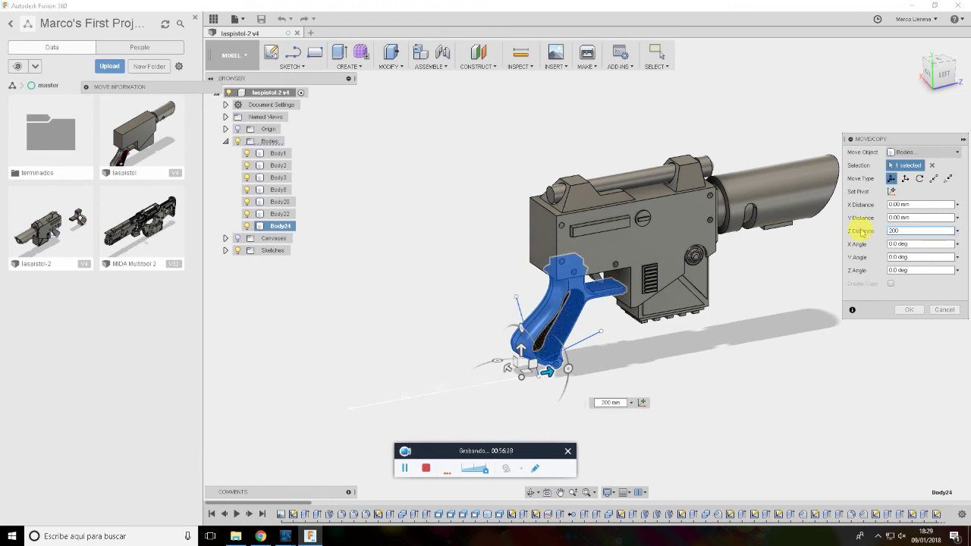
left_click(915, 311)
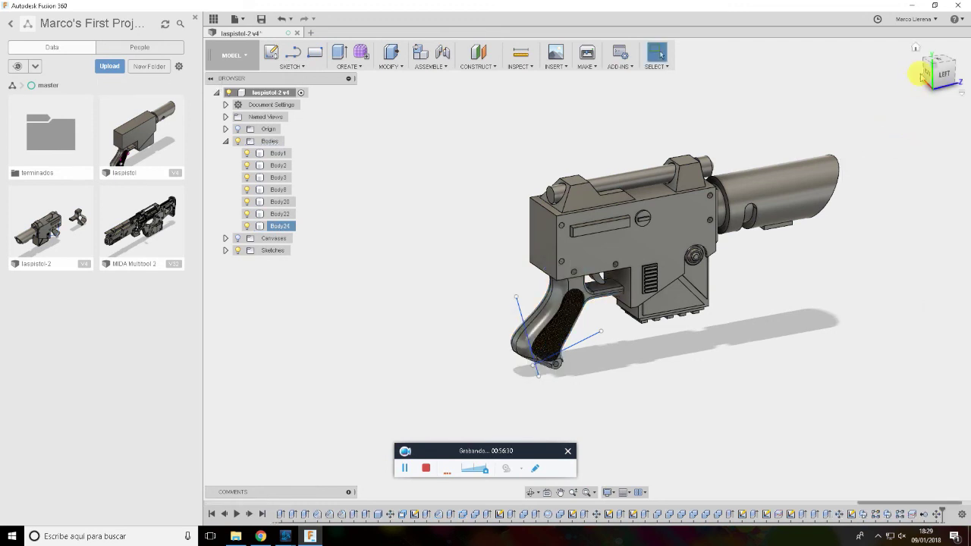
Orbit and zoom around the grip, selecting then deselecting Body3 to inspect the fit
left_click_drag(939, 70, 877, 74)
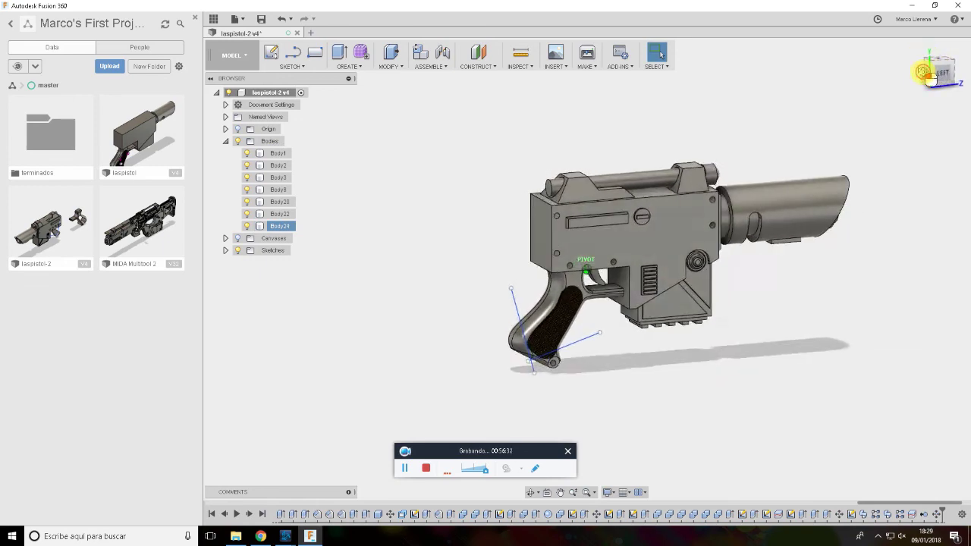
scroll(596, 329, "down", 3)
scroll(621, 299, "up", 5)
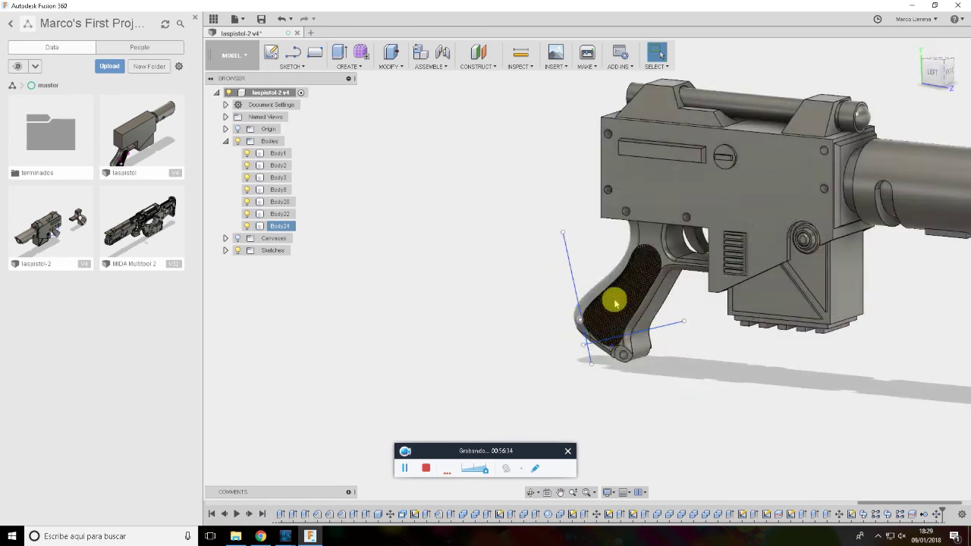
scroll(662, 274, "up", 4)
left_click(662, 275)
middle_click_drag(586, 269, 63, 84, "shift")
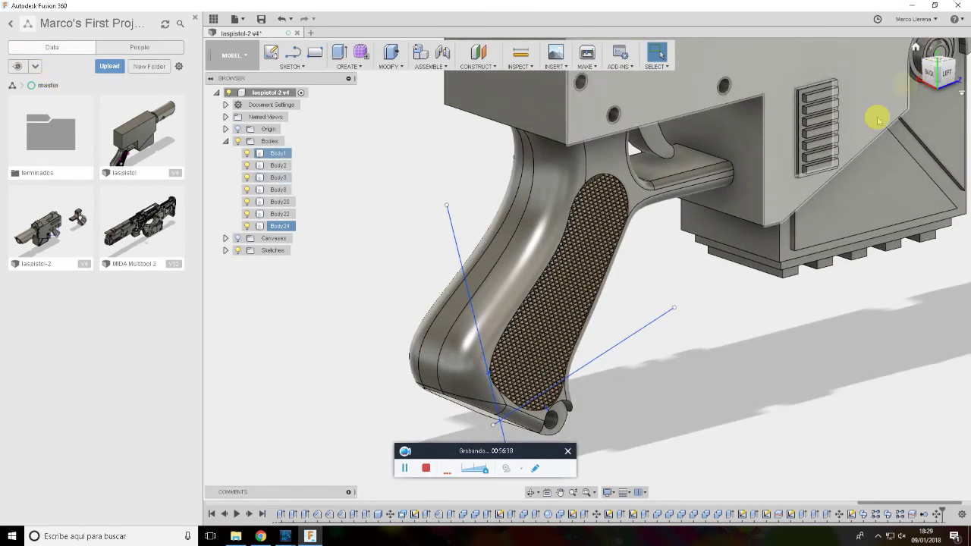
left_click(763, 258)
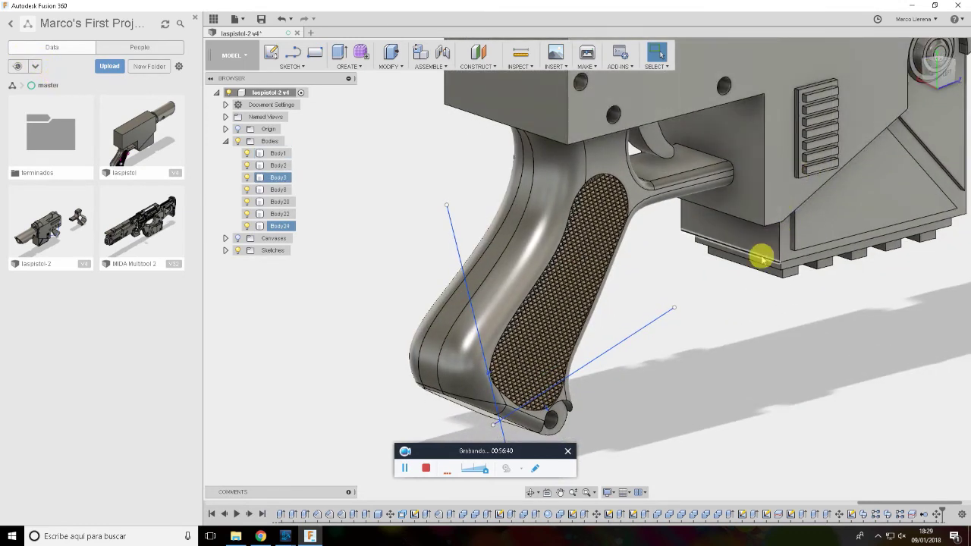
left_click(565, 260)
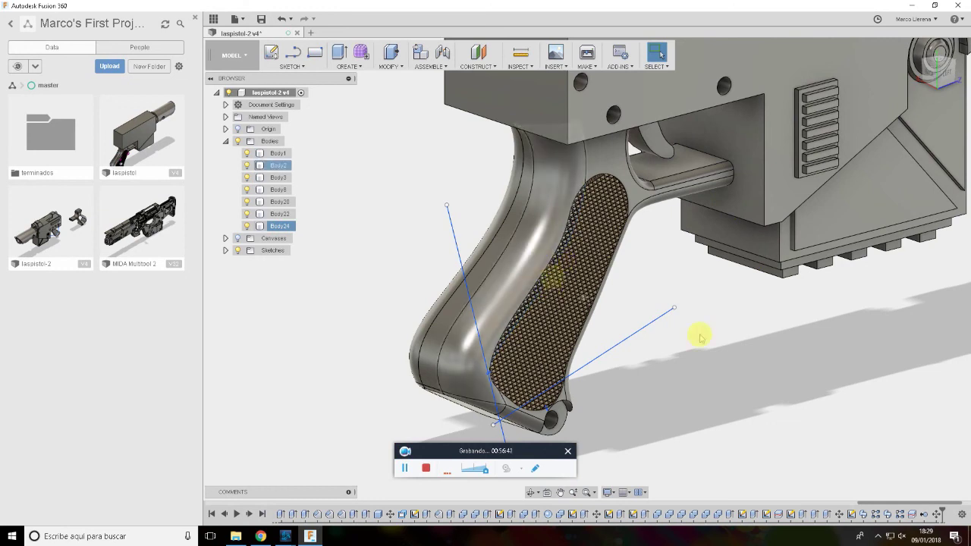
Set a three-quarter view of the whole pistol and hide the Data Panel
mouse_move(784, 217)
middle_mouse_down("shift")
mouse_move(736, 352)
mouse_move(747, 390)
middle_mouse_up("shift")
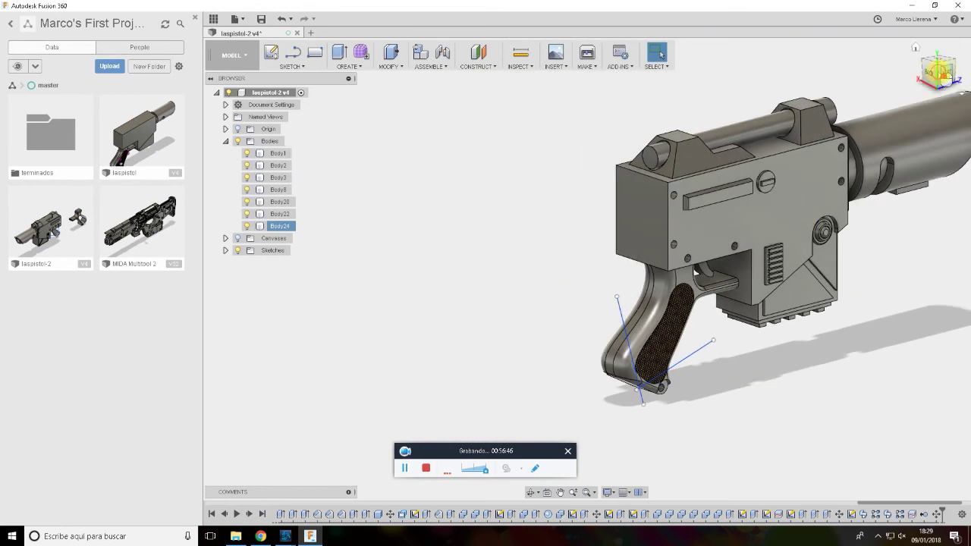
left_click(939, 60)
left_click(763, 304)
middle_click_drag(763, 303, 567, 245, "shift")
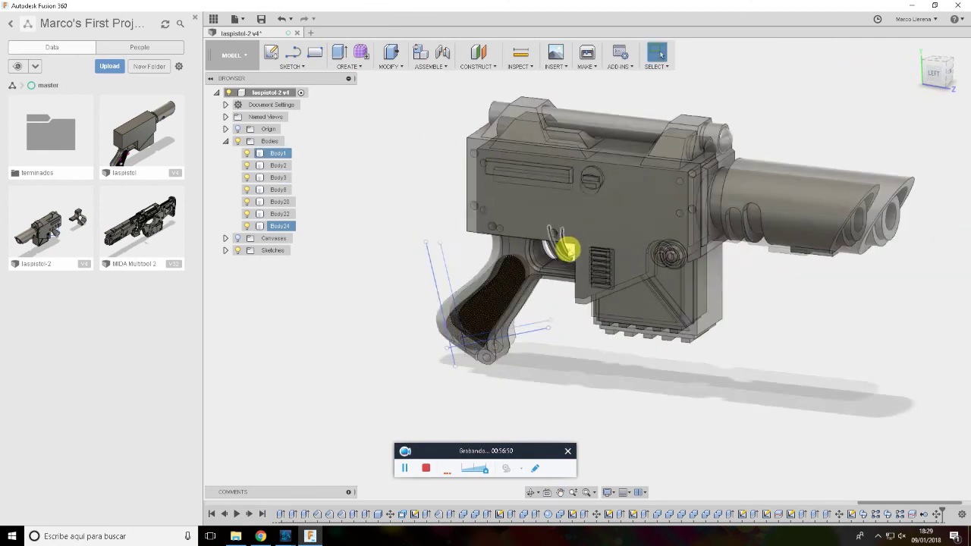
left_click(941, 76)
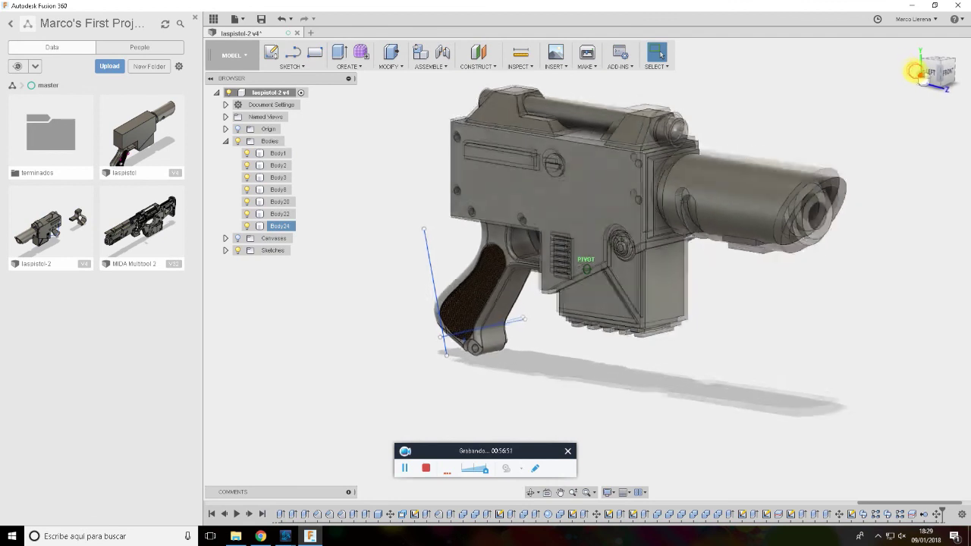
left_click(194, 19)
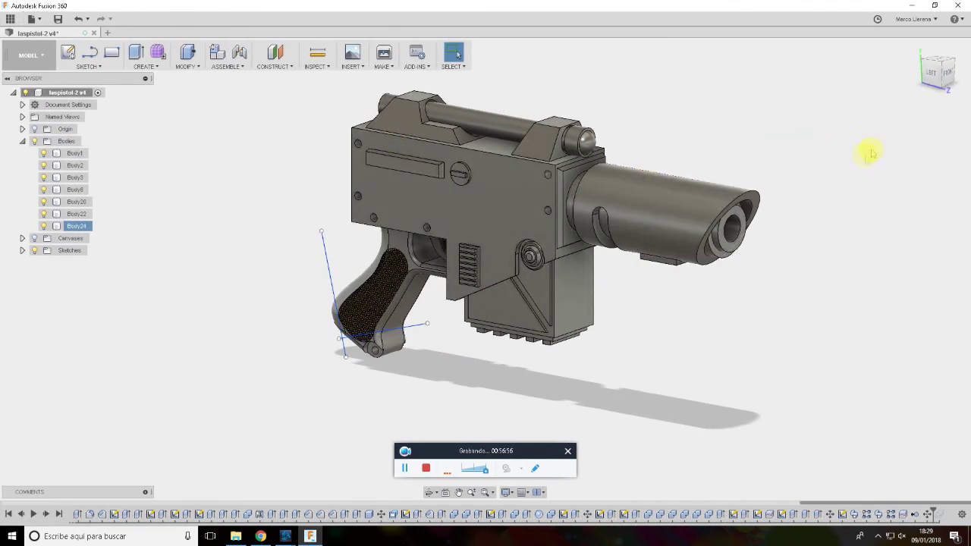
left_click(28, 54)
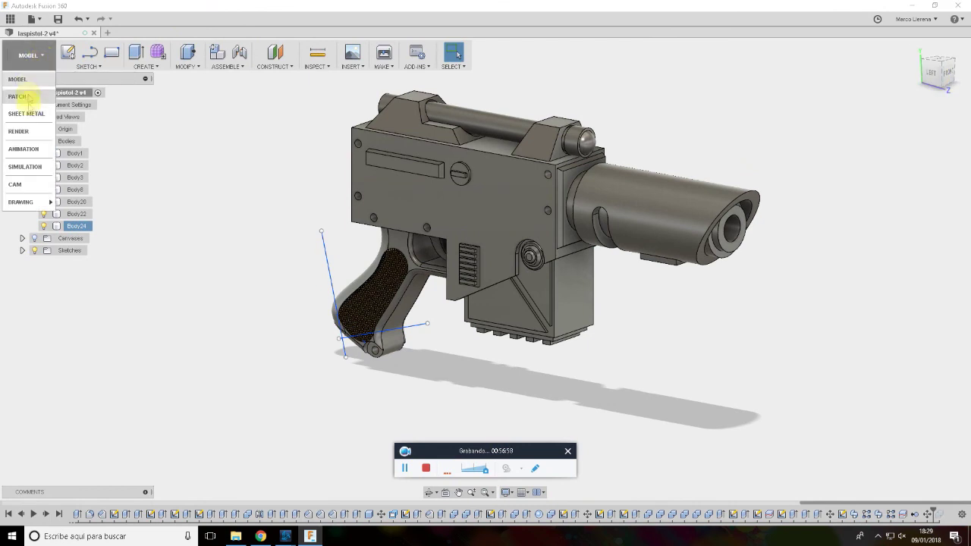
left_click(23, 131)
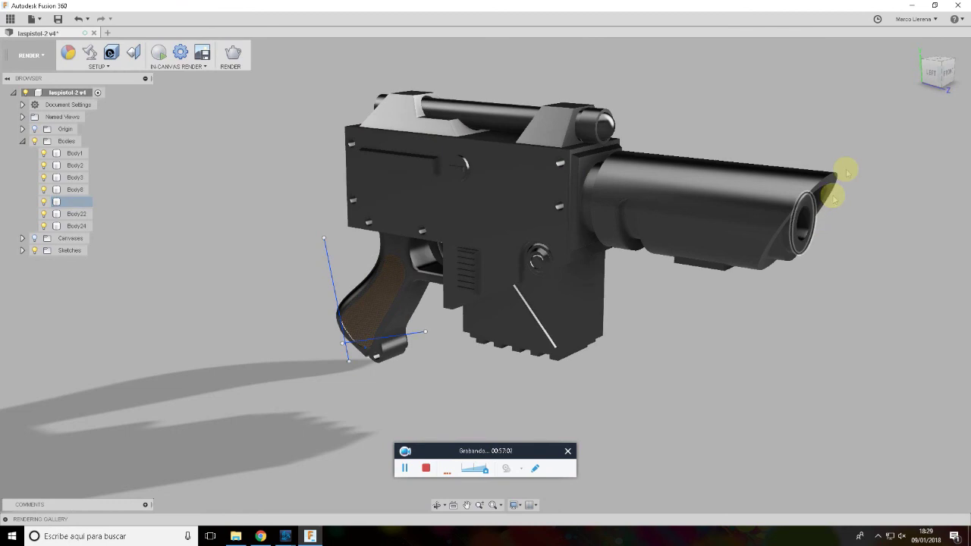
left_click(159, 55)
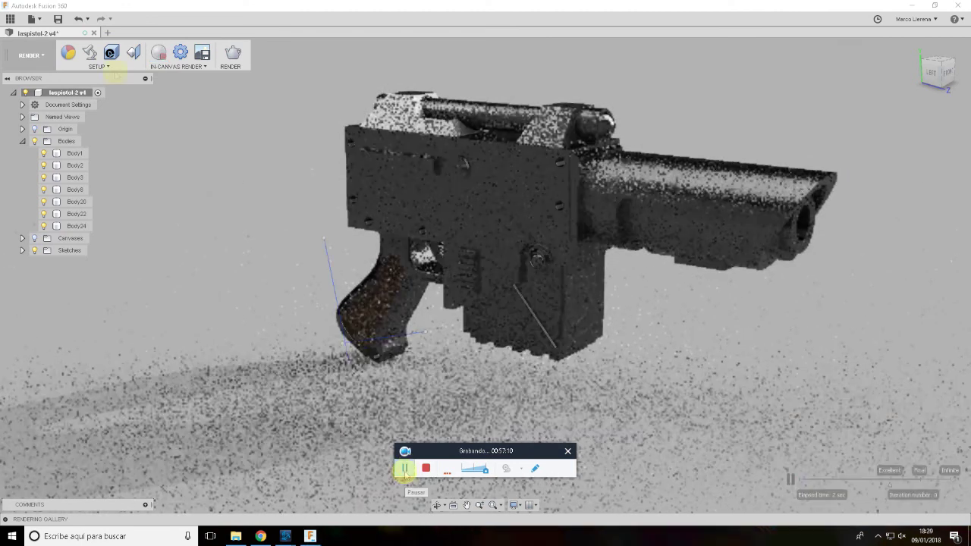
left_click(30, 56)
left_click(21, 95)
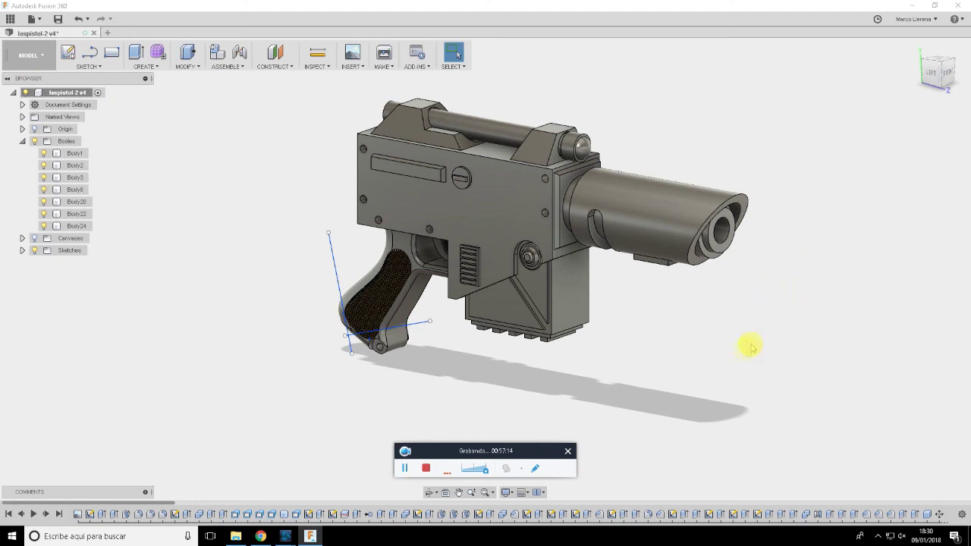
Apply Plastic - Glossy (White) from the Opaque plastics library to the barrel
key("a")
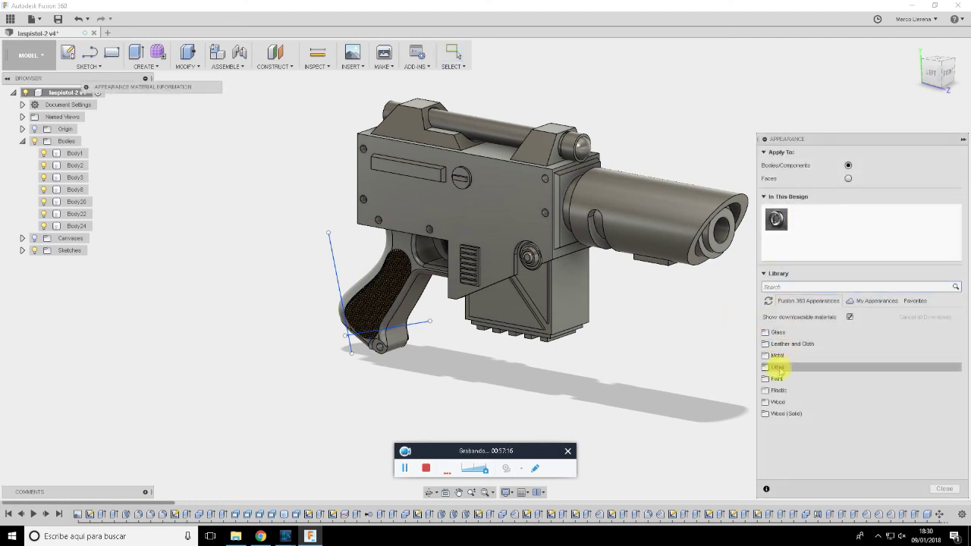
left_click(772, 391)
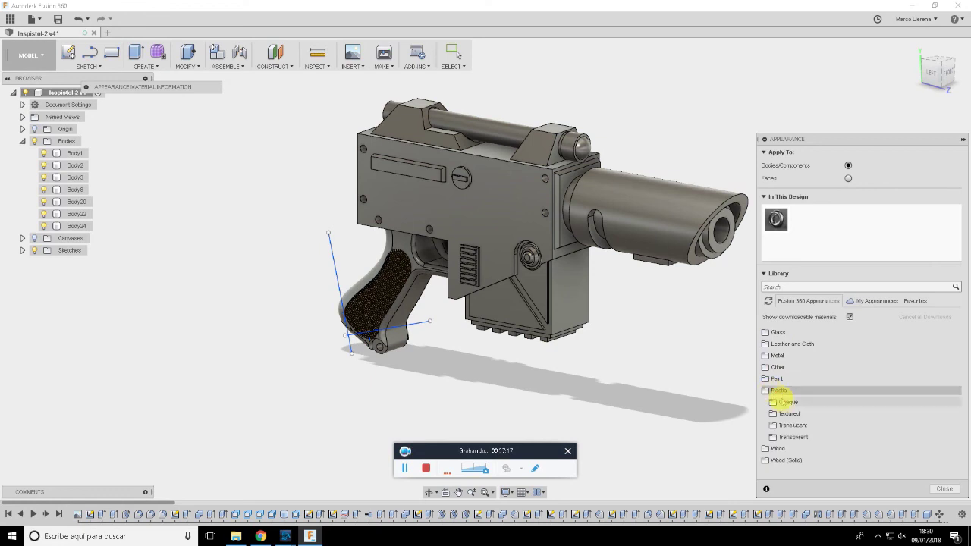
left_click(788, 402)
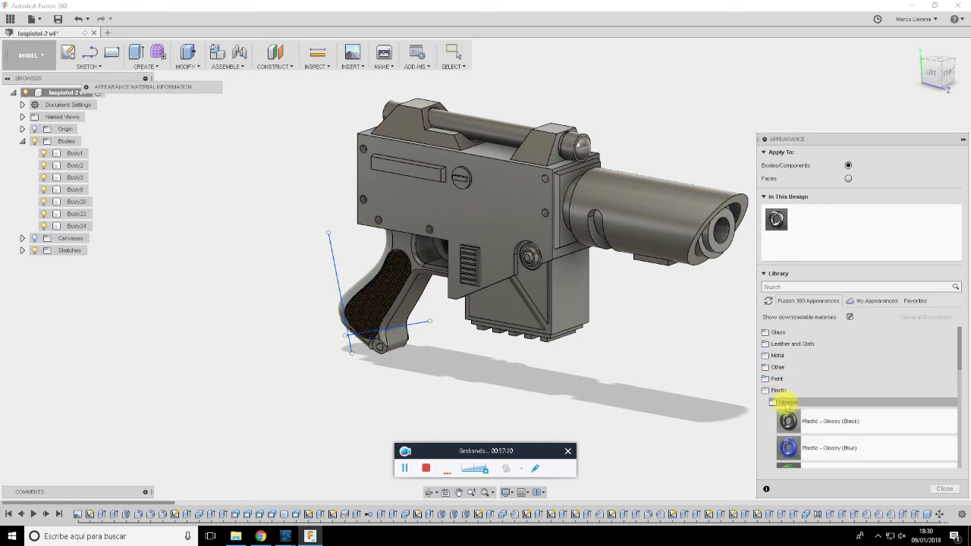
scroll(797, 410, "down", 3)
scroll(796, 414, "down", 2)
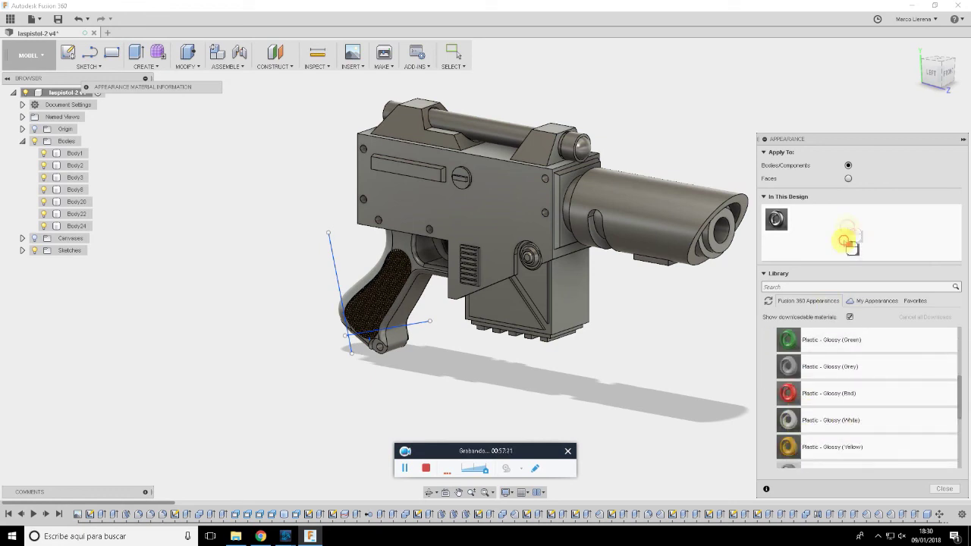
left_click_drag(791, 419, 709, 225)
Apply the glossy white plastic to the receiver, frame, grip, top rod and barrel end cap
left_click_drag(803, 220, 535, 191)
mouse_move(802, 220)
left_mouse_down()
mouse_move(425, 262)
mouse_move(690, 223)
left_mouse_up()
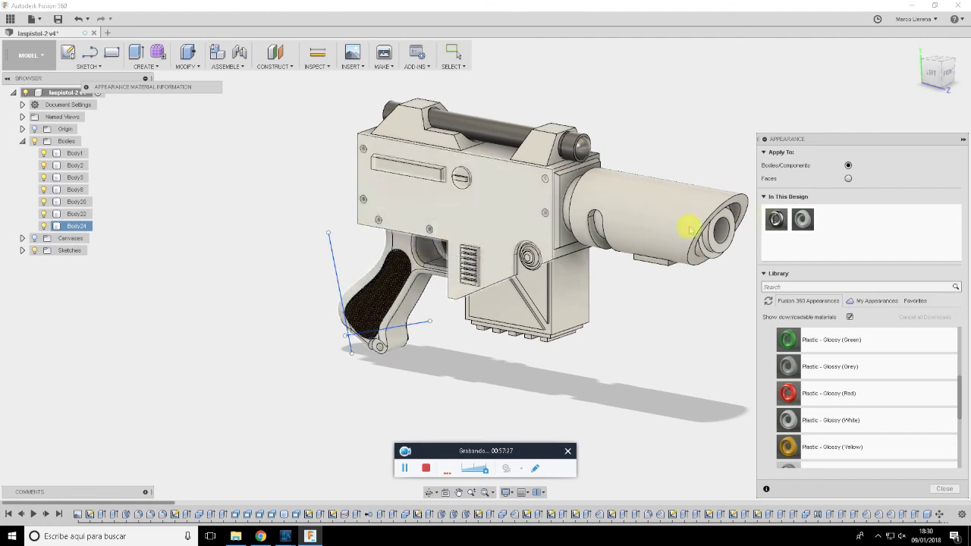
left_click_drag(802, 219, 443, 248)
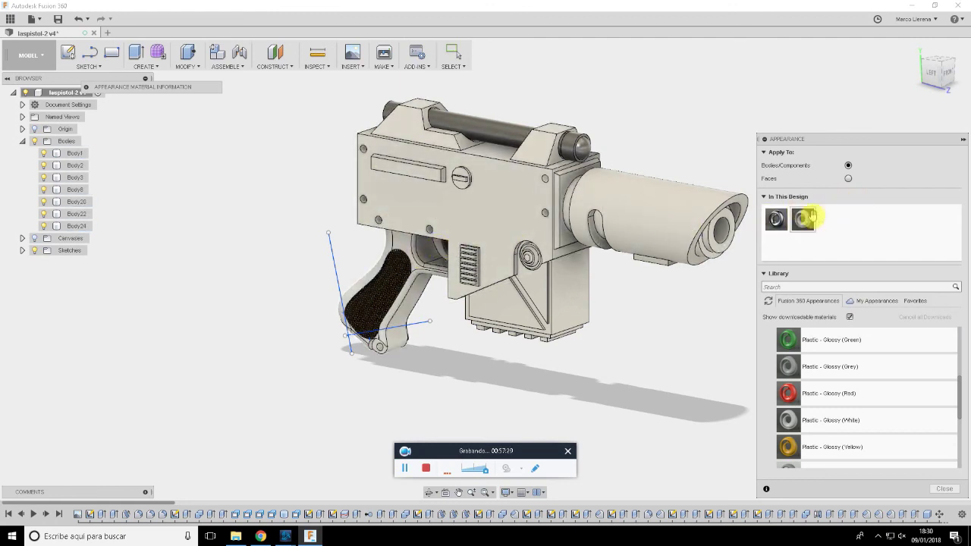
left_click_drag(802, 218, 384, 283)
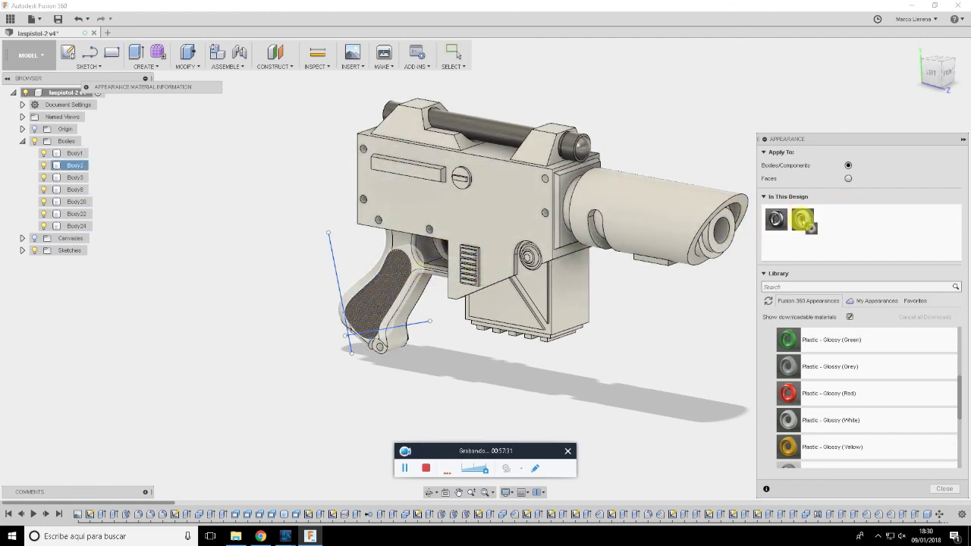
left_click_drag(802, 220, 512, 134)
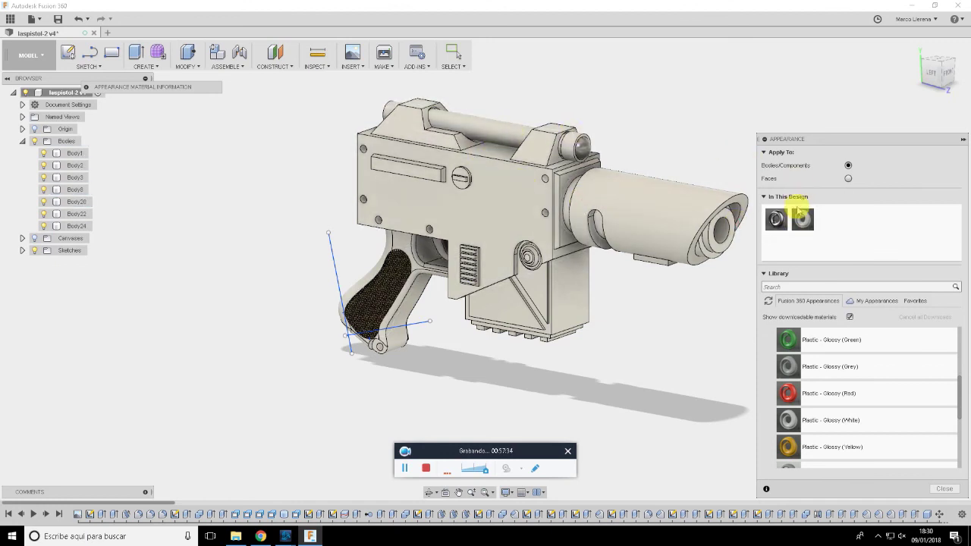
left_click_drag(803, 220, 586, 146)
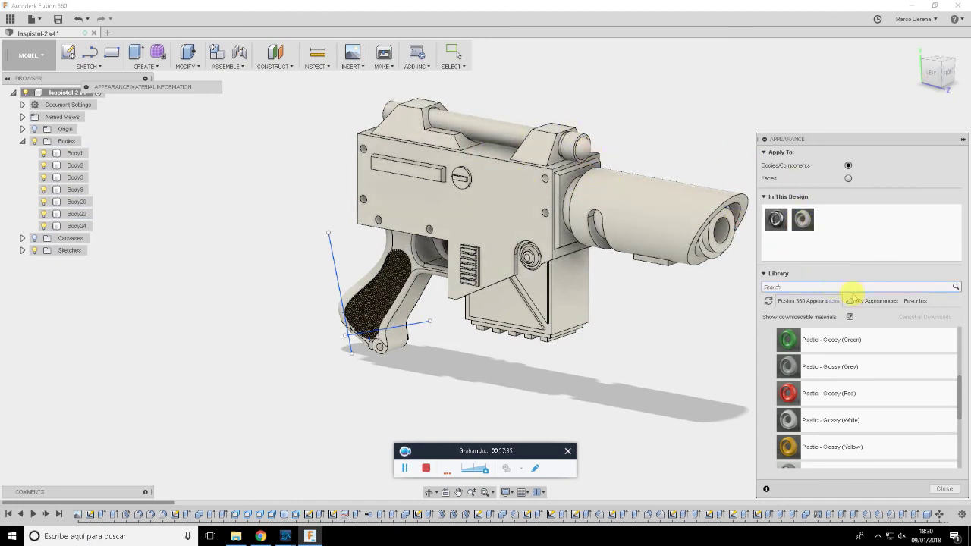
left_click(963, 141)
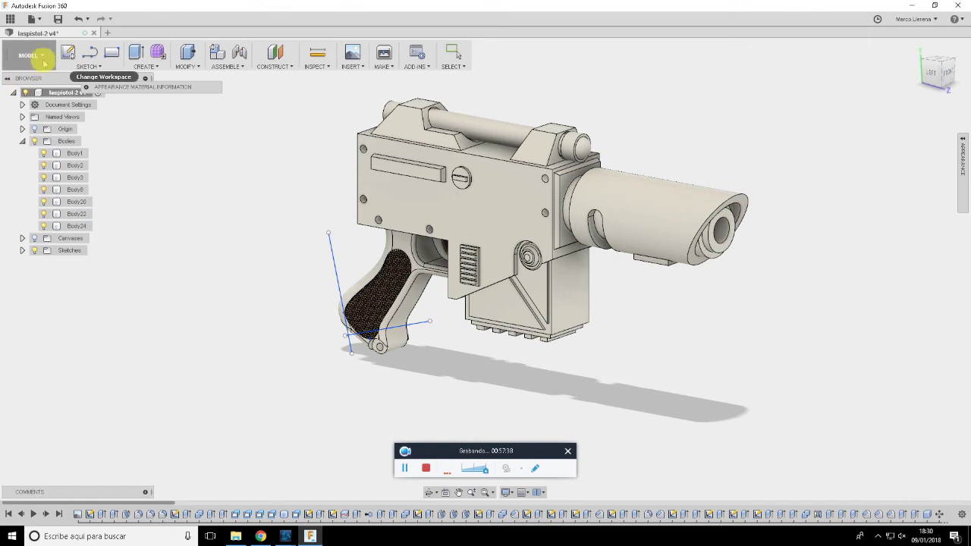
Switch to the Render workspace and start an In-Canvas Render of the white pistol
left_click(28, 55)
left_click(29, 131)
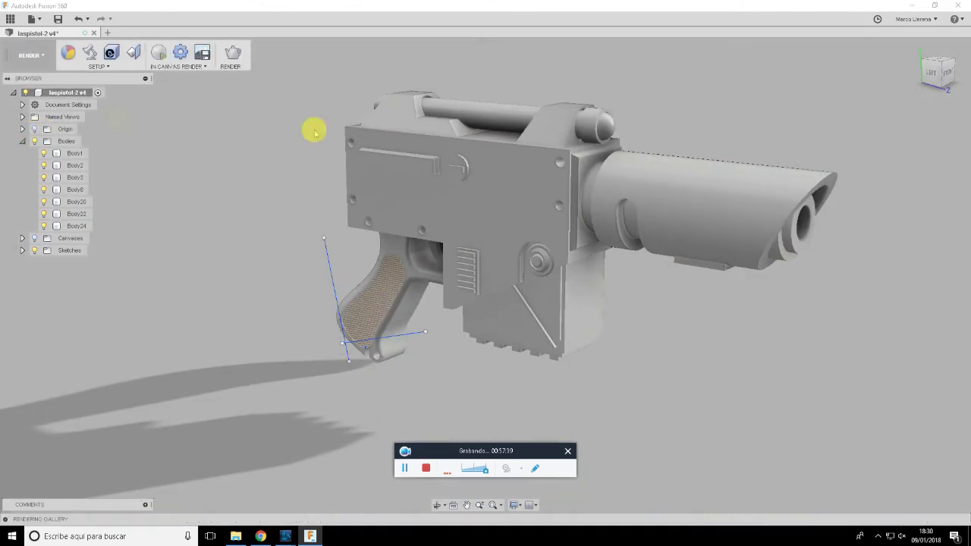
left_click_drag(919, 97, 932, 76)
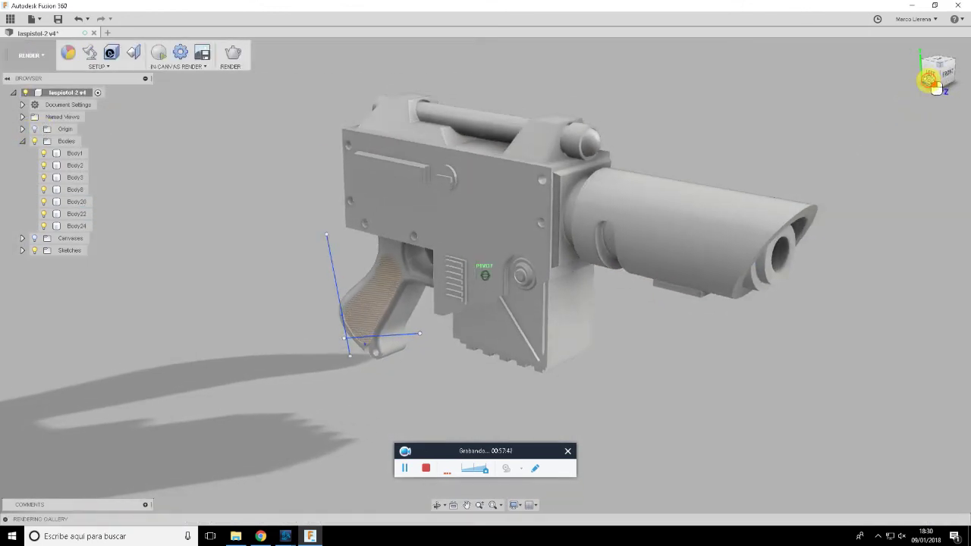
left_click(159, 51)
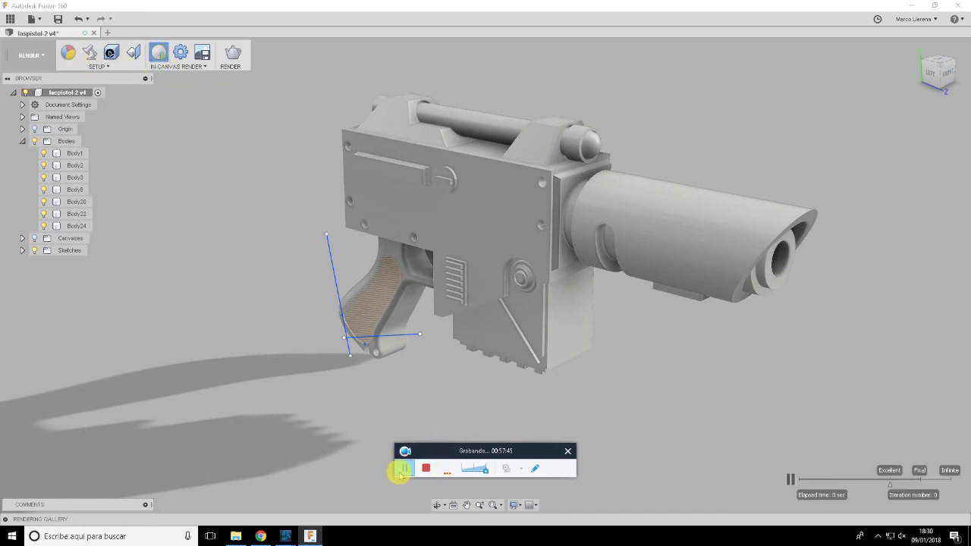